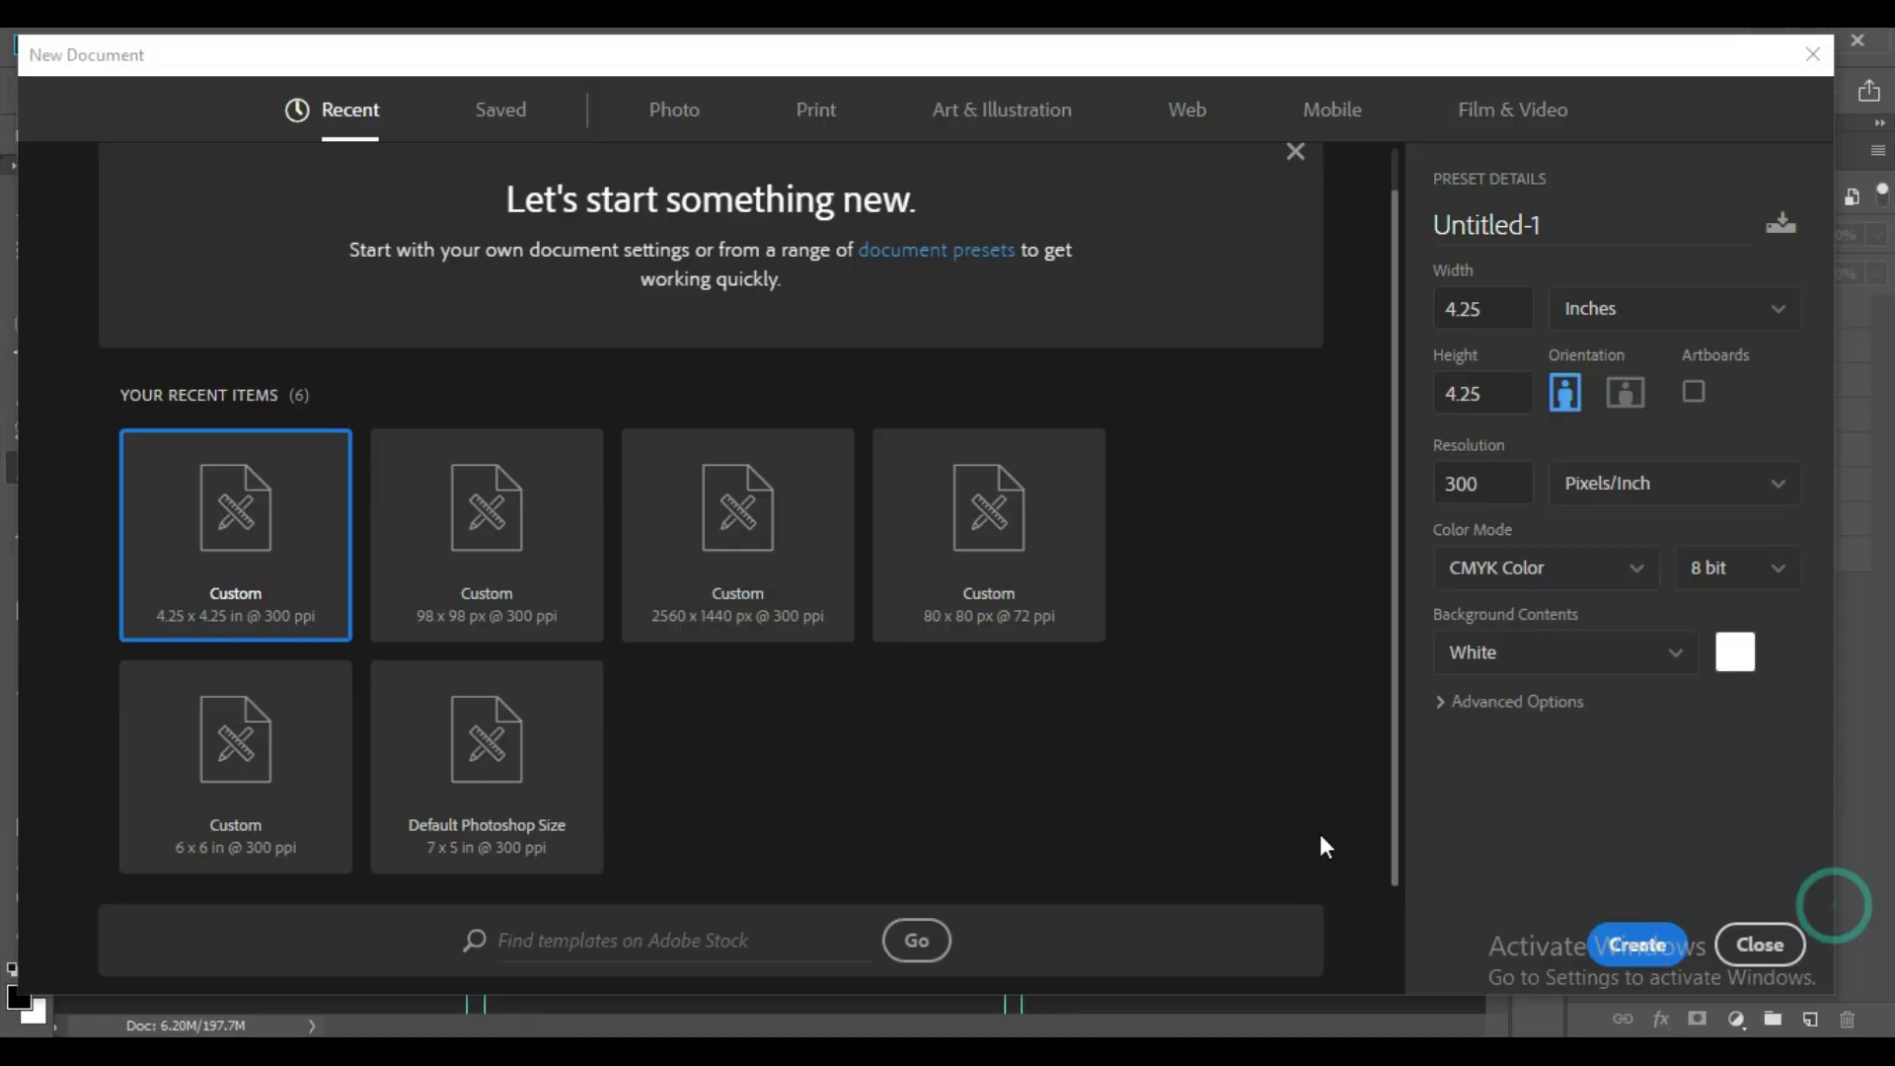
Choose the 4.25 × 4.25 in, 300 ppi preset and name the document Night Club Flyer.
click(287, 562)
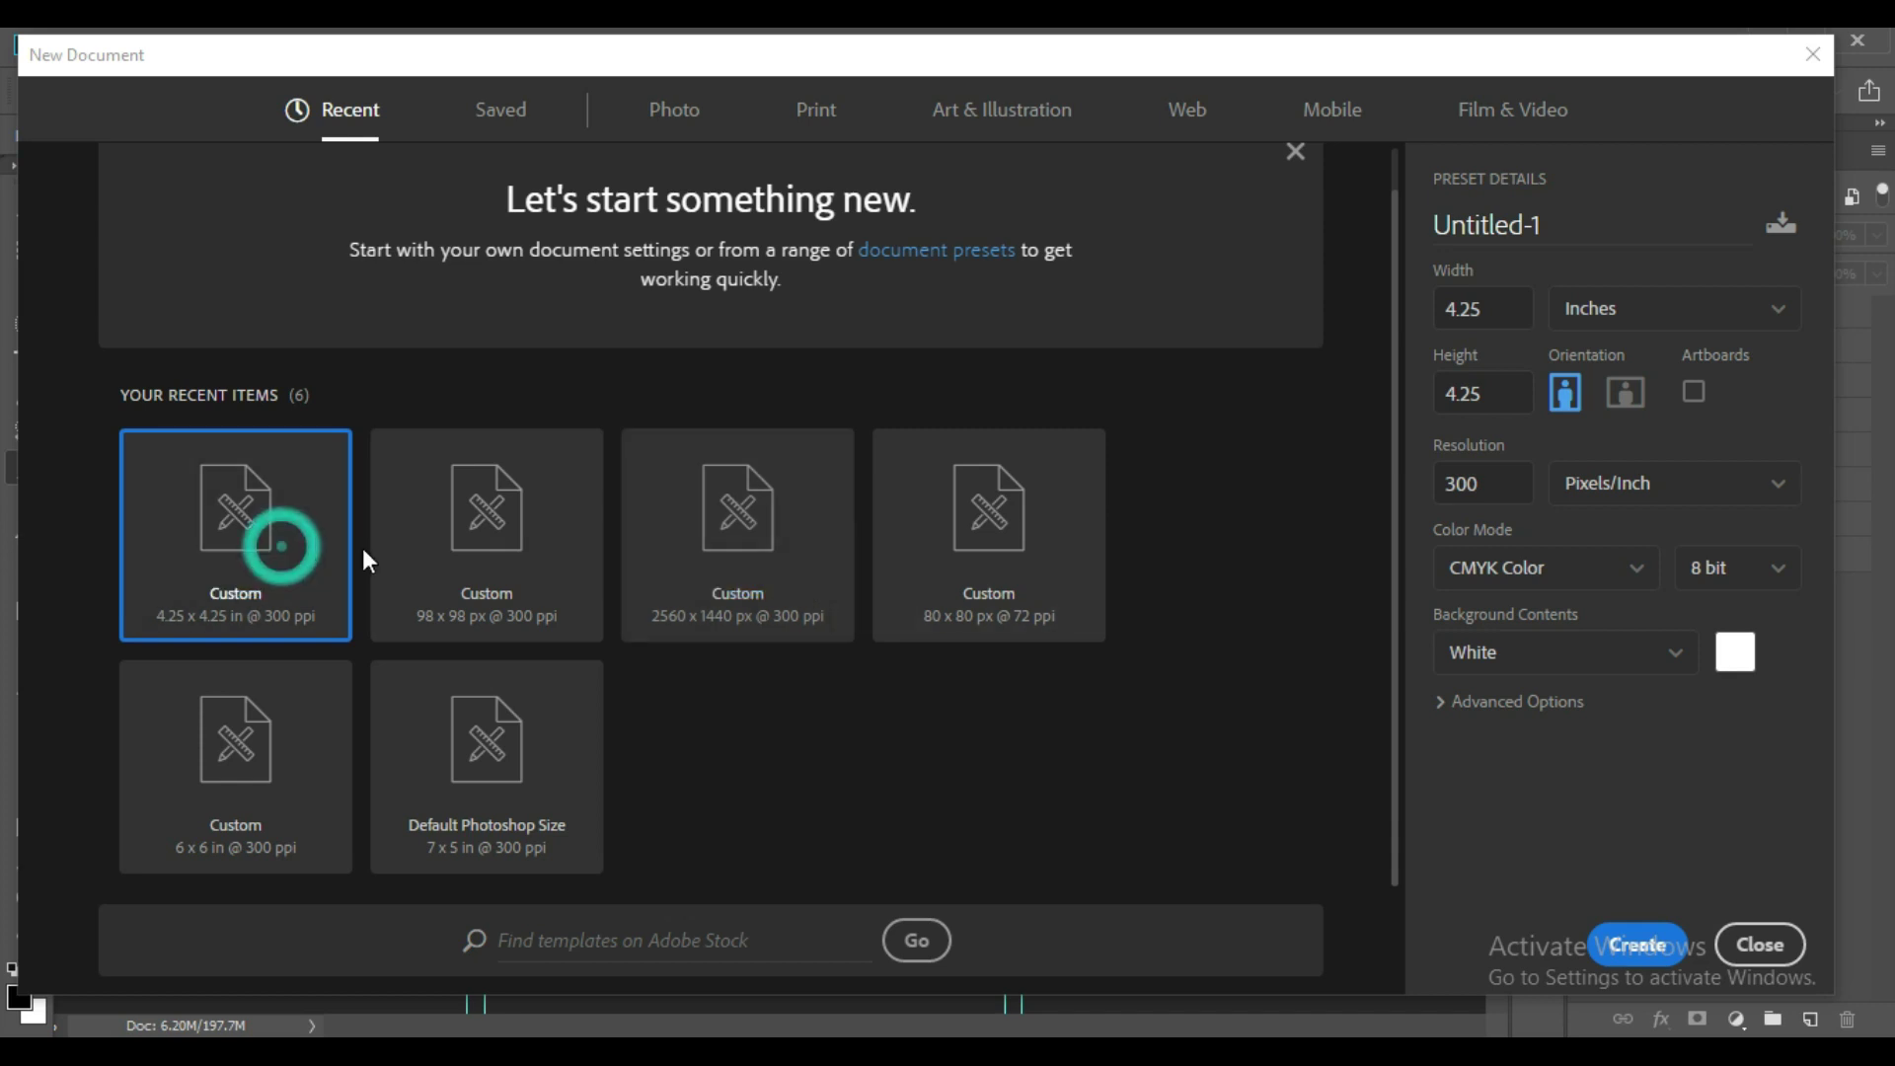
click(1579, 227)
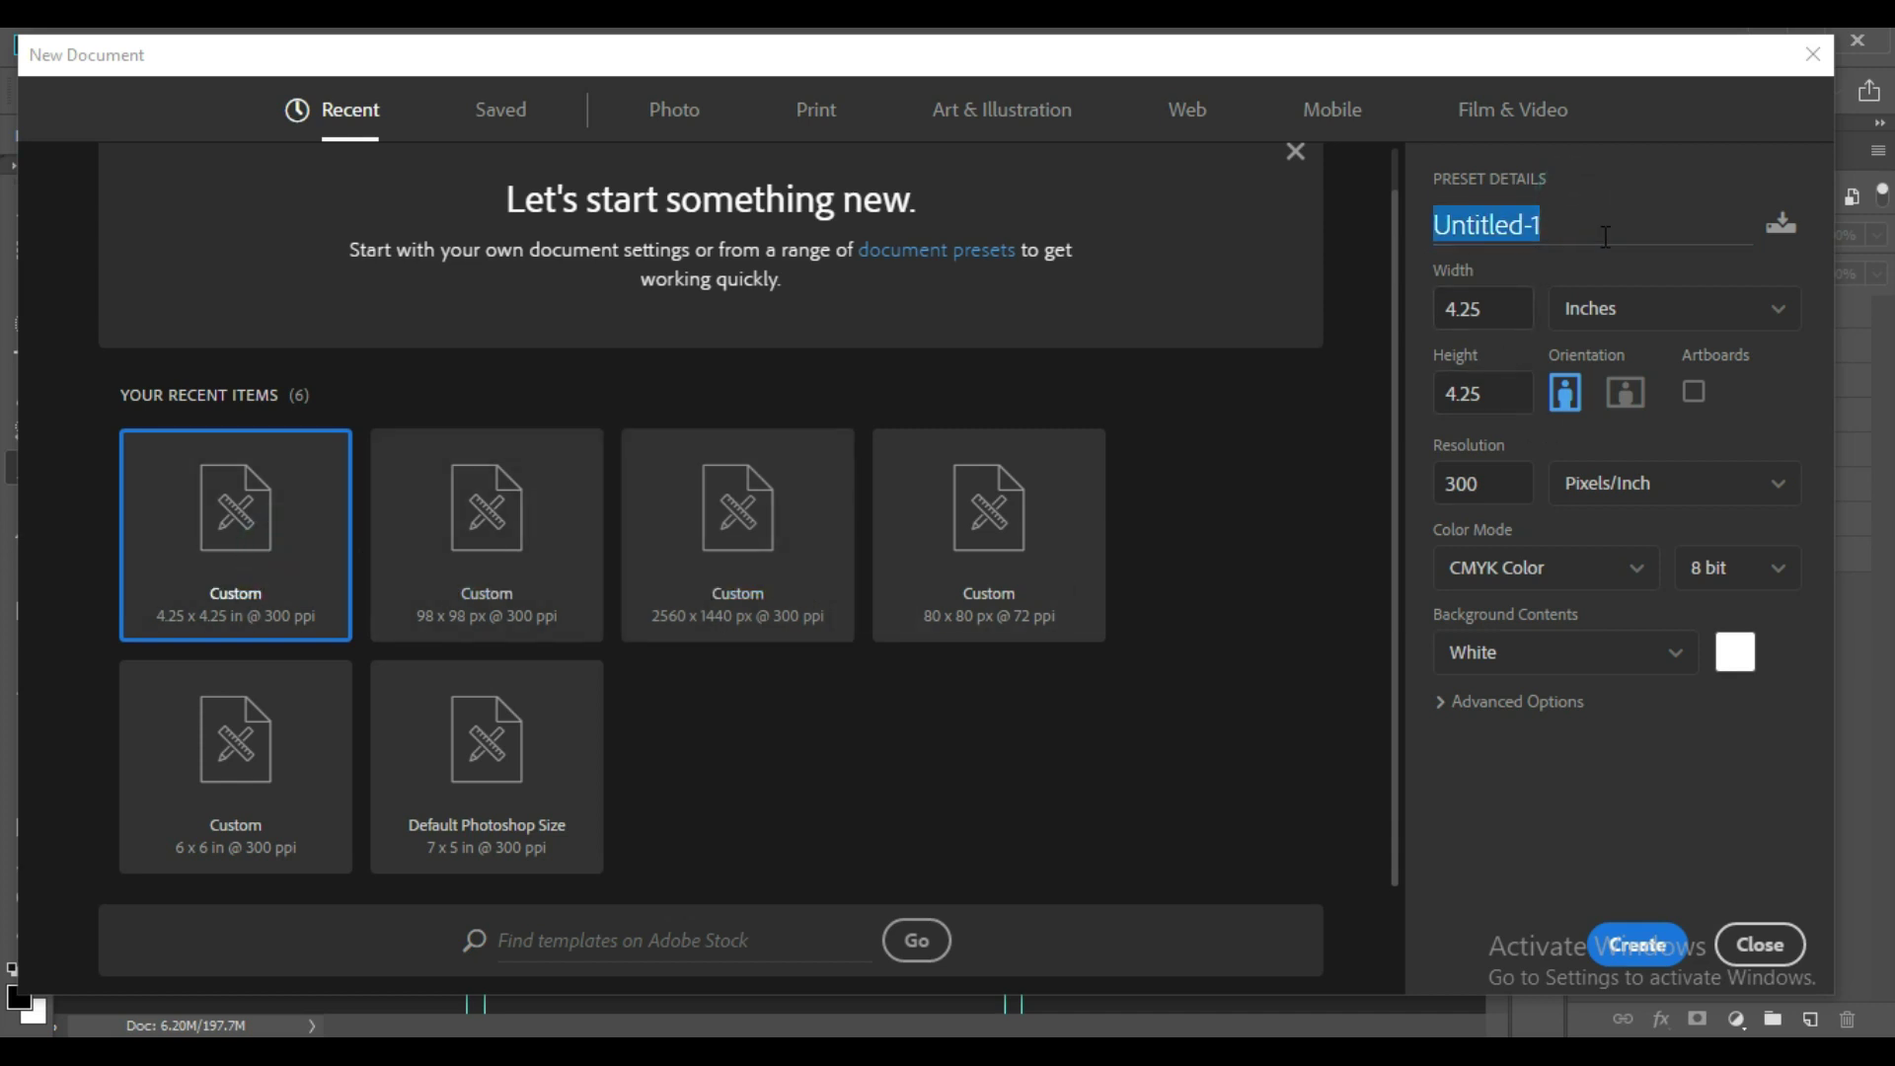
text(Night Club)
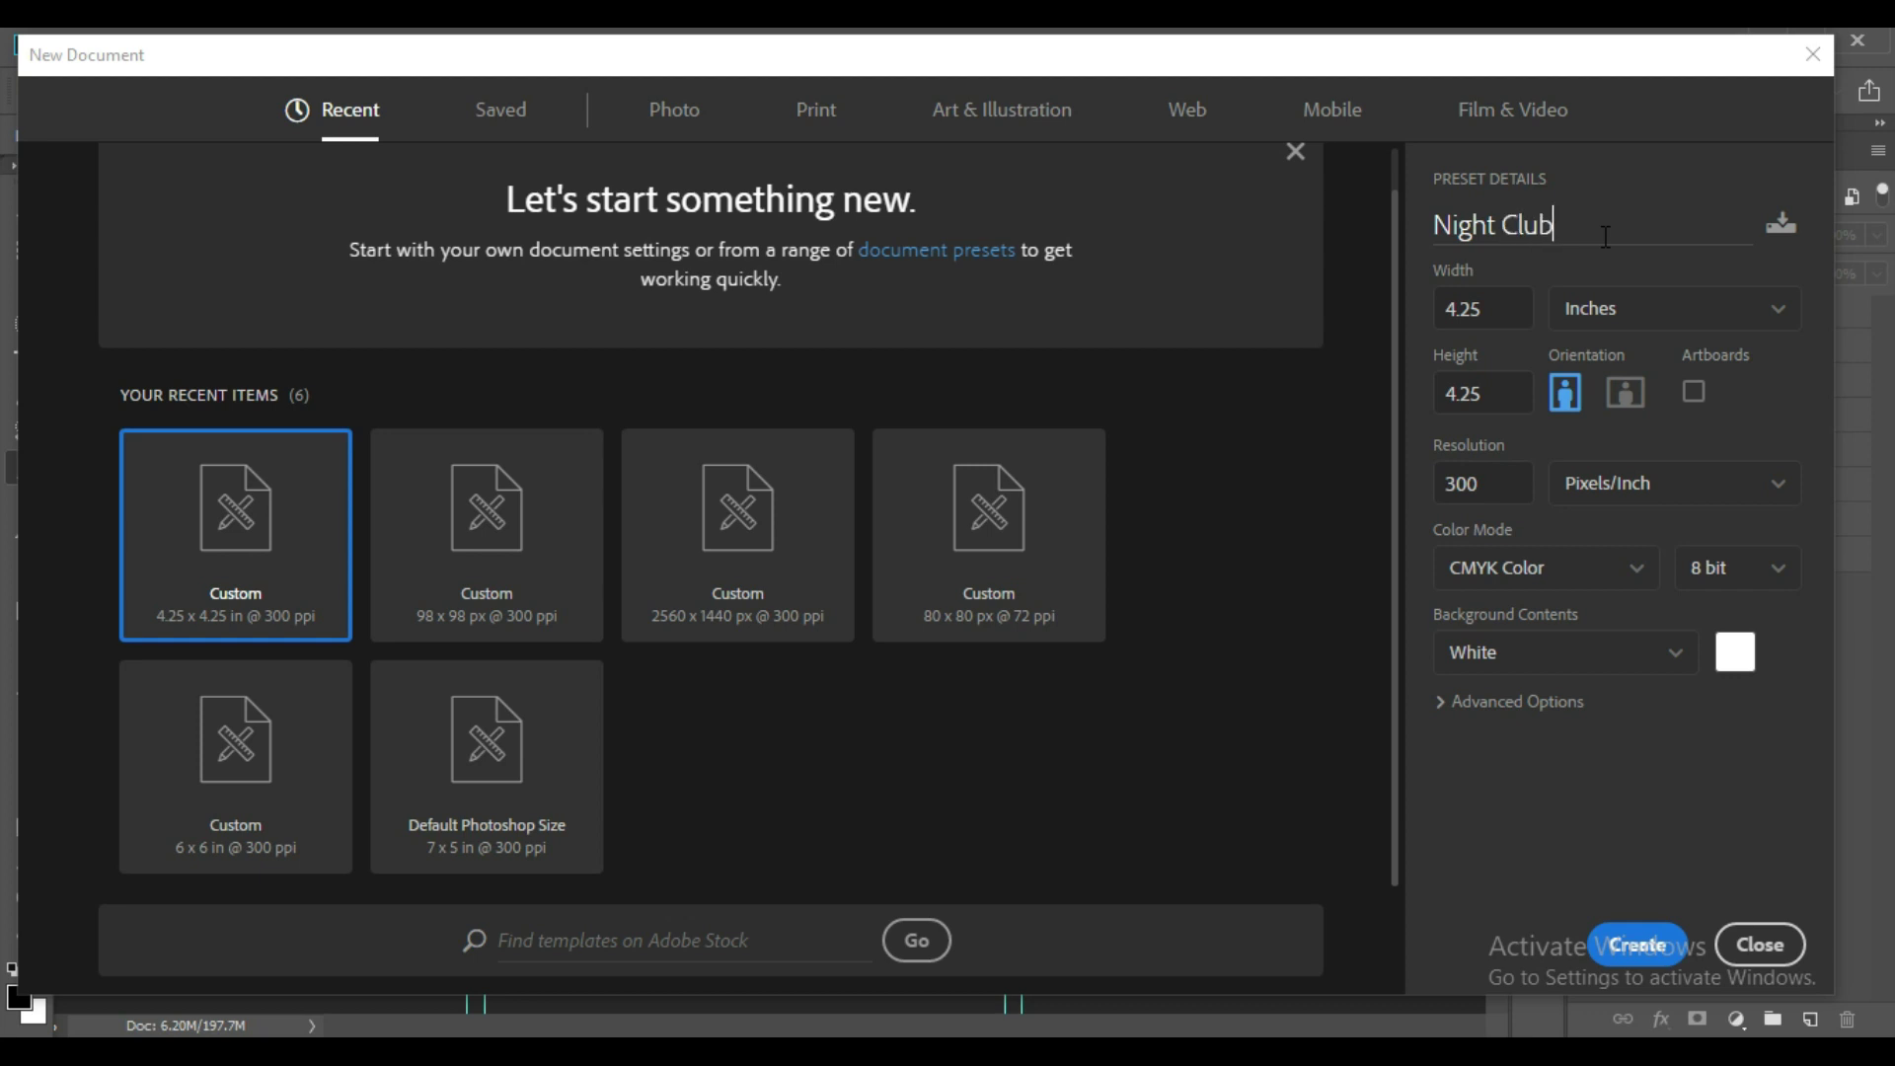
text( Flyer)
Keep inches, 300 ppi, CMYK colour and a white background, and create the document.
key(Tab)
click(1771, 310)
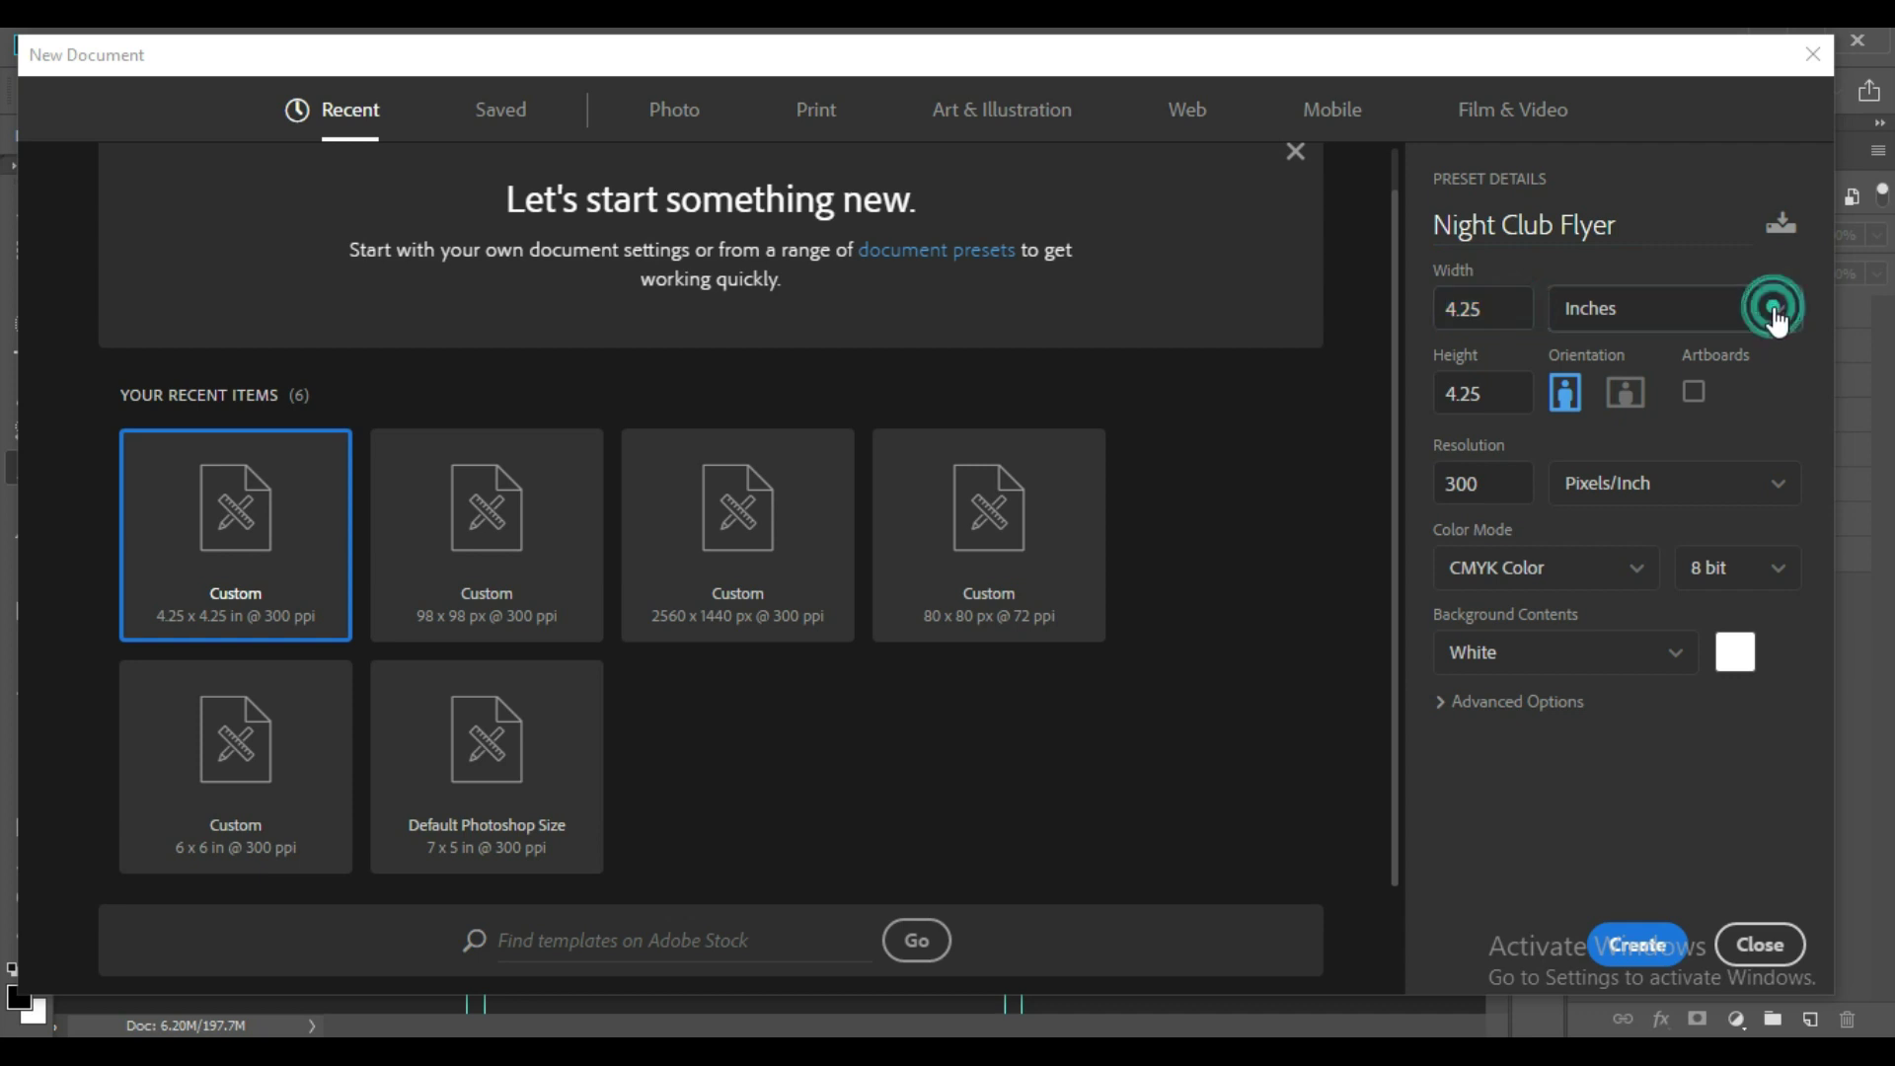
click(1773, 313)
click(1510, 393)
click(1505, 482)
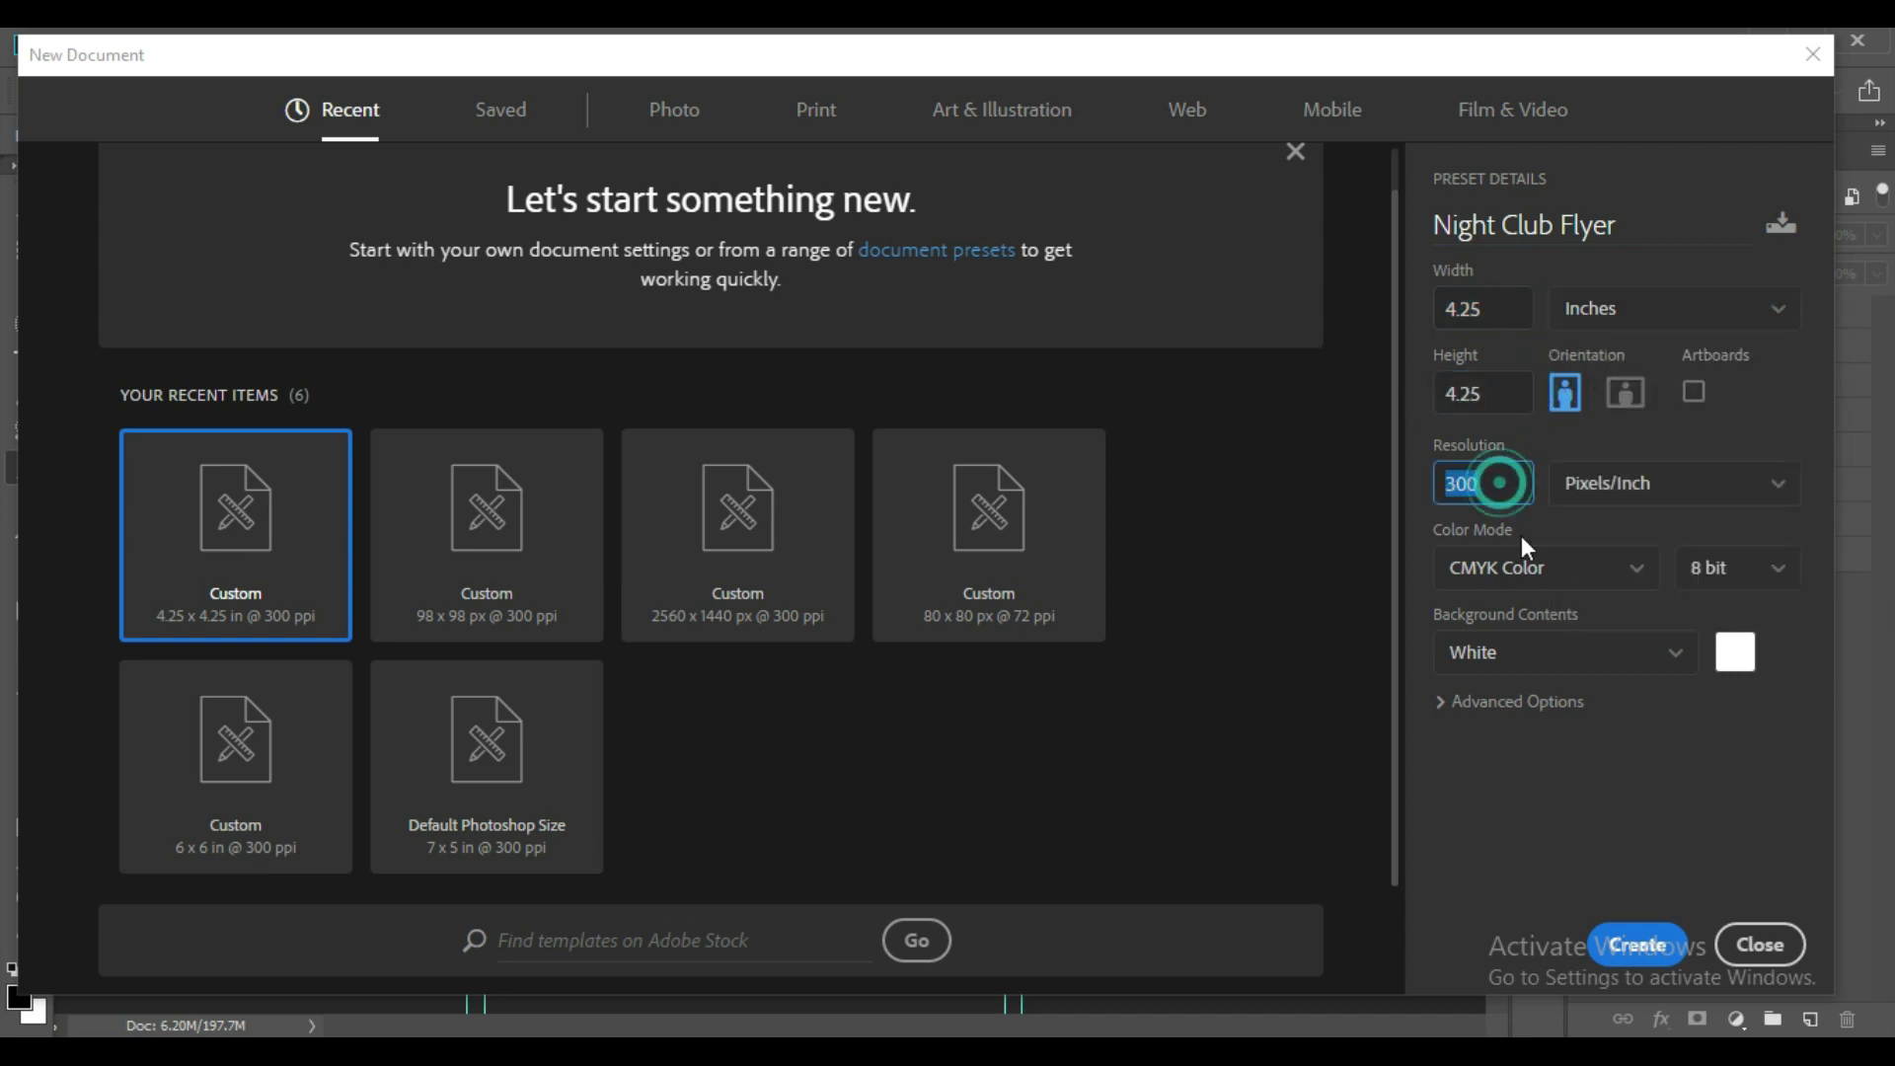
click(1781, 482)
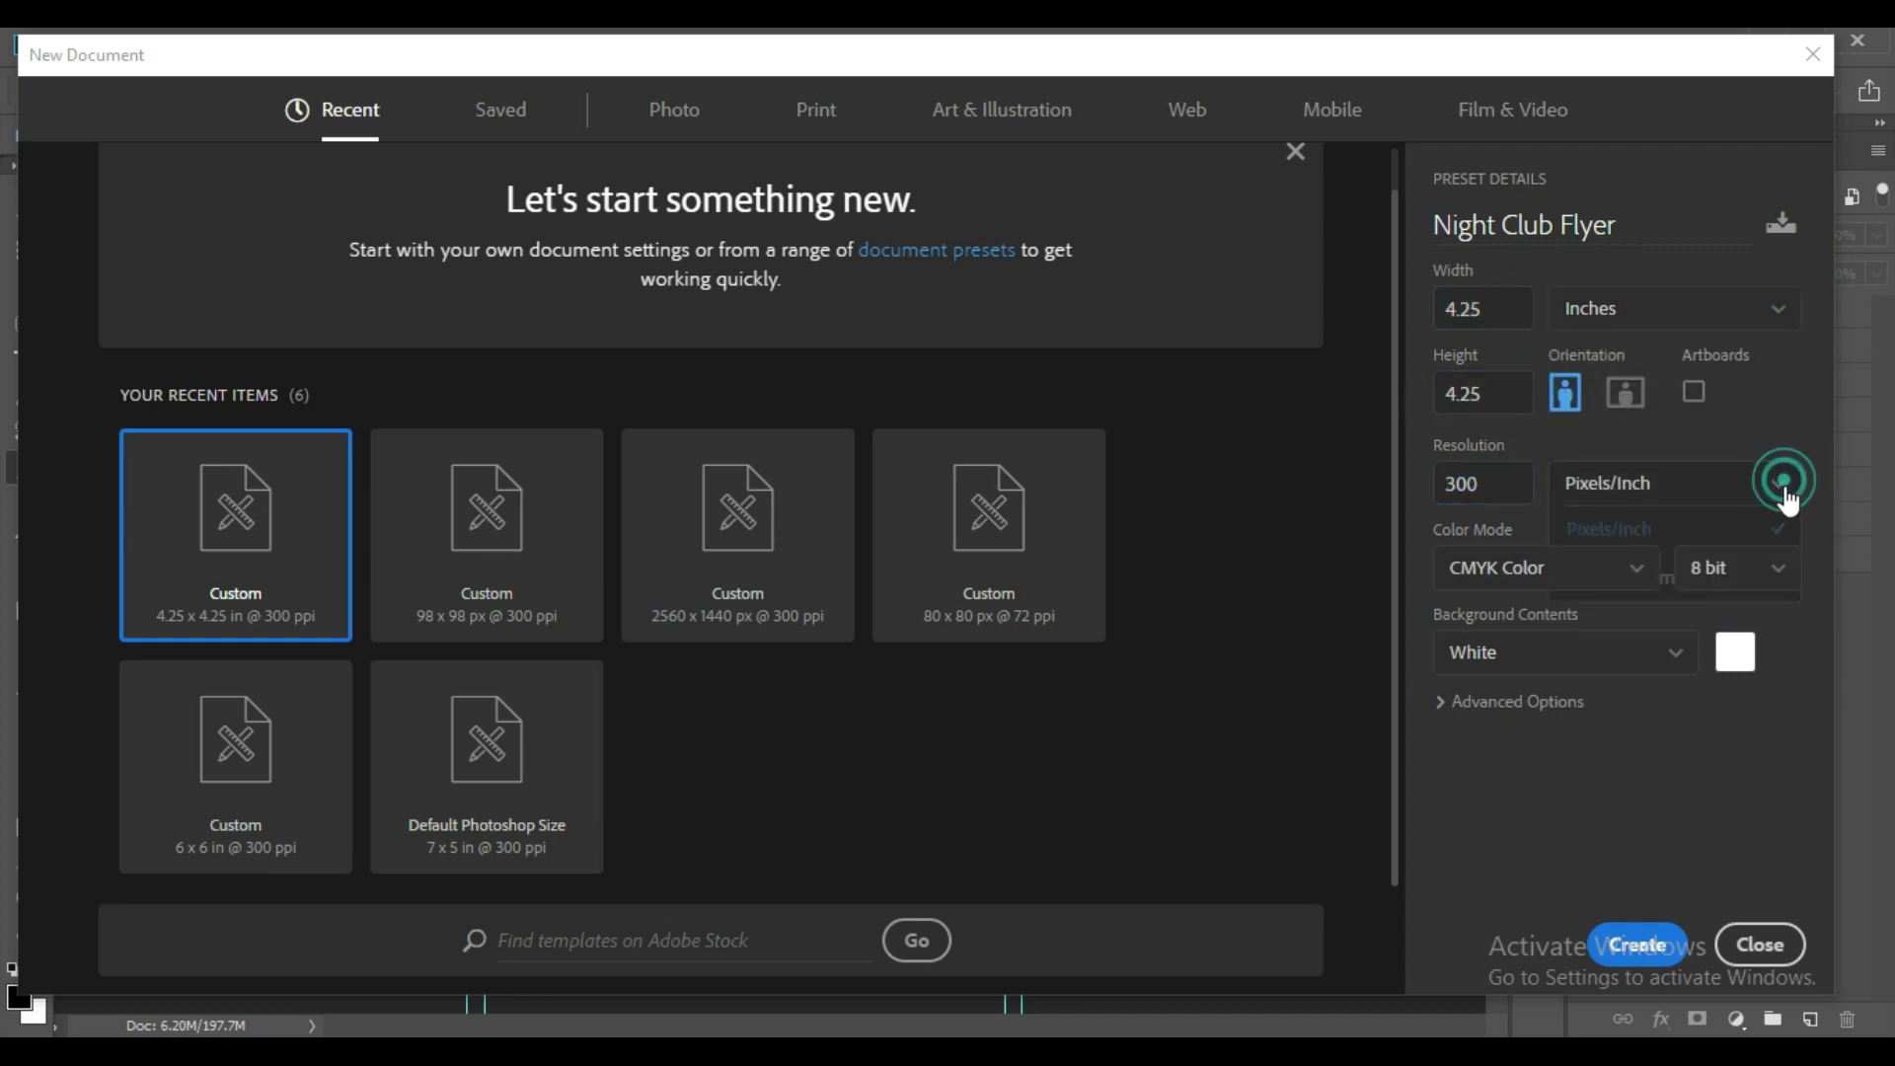
click(1784, 572)
click(1634, 572)
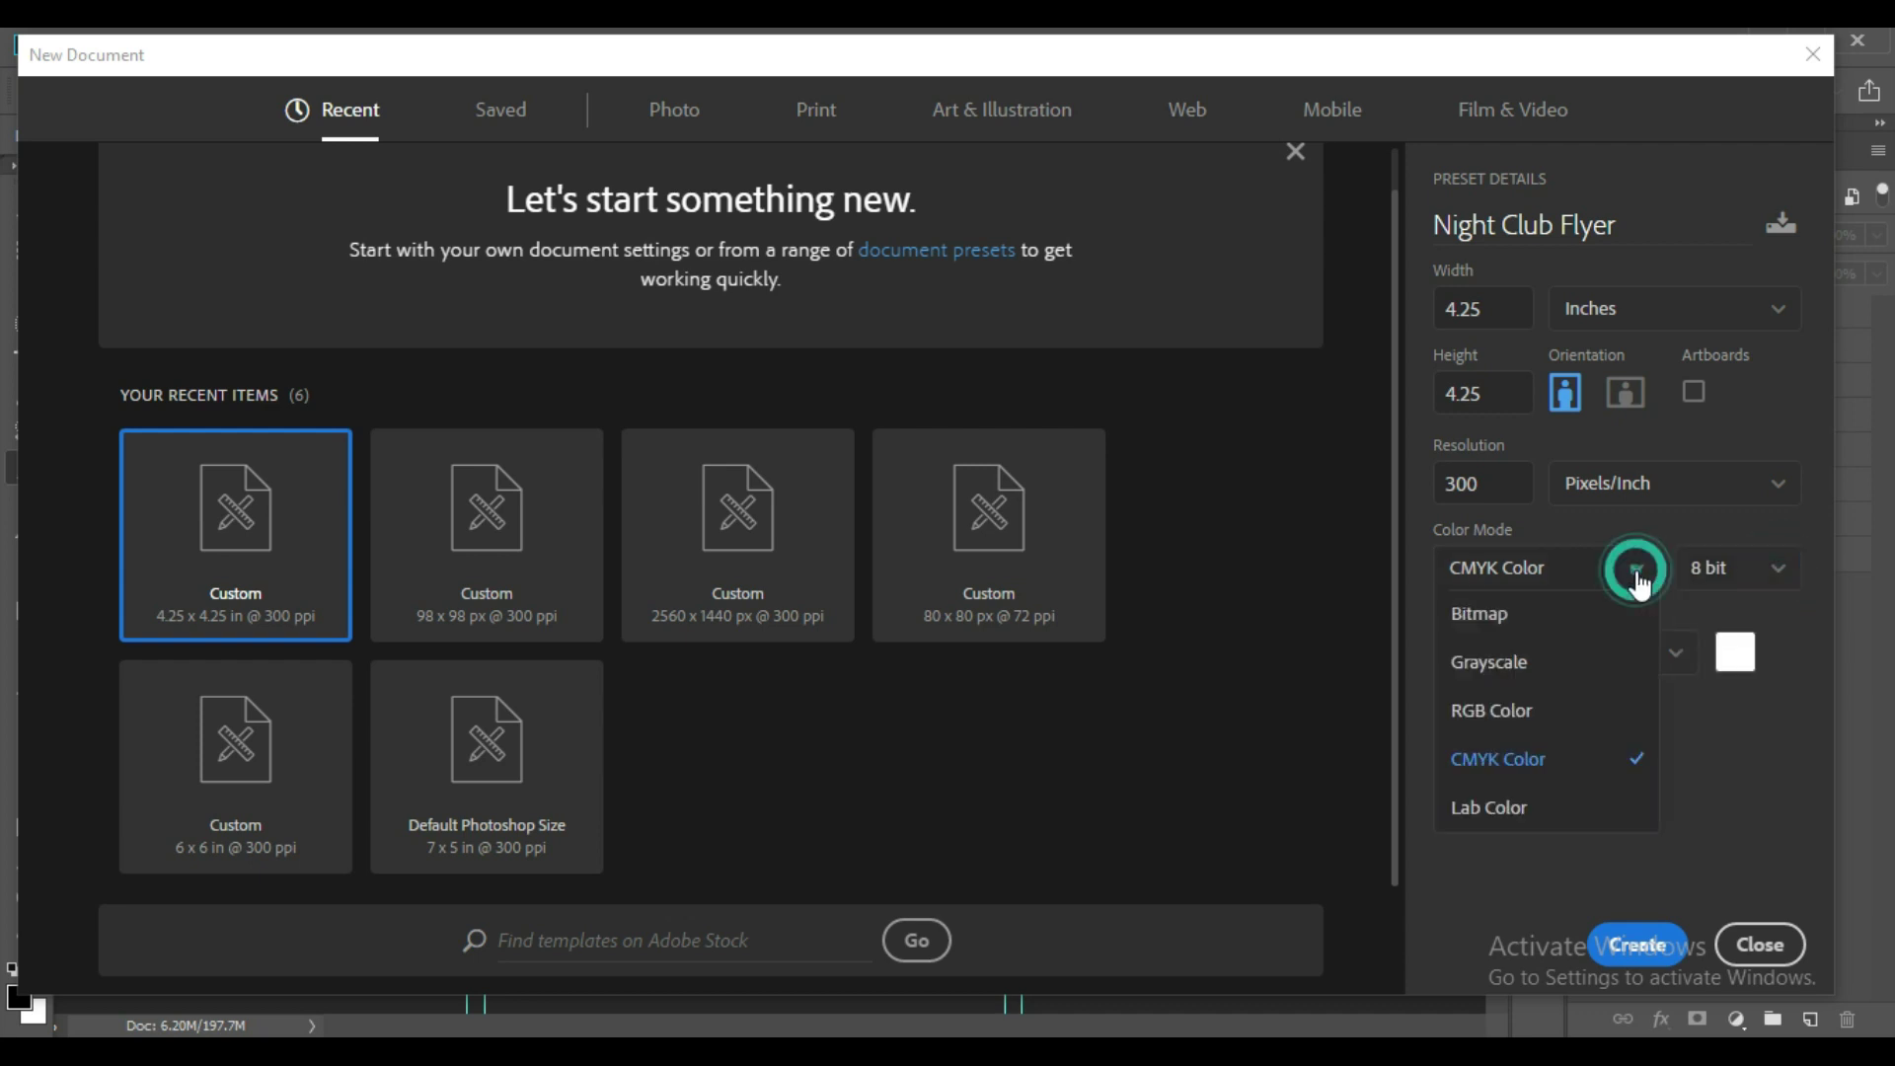
click(1688, 661)
click(1650, 945)
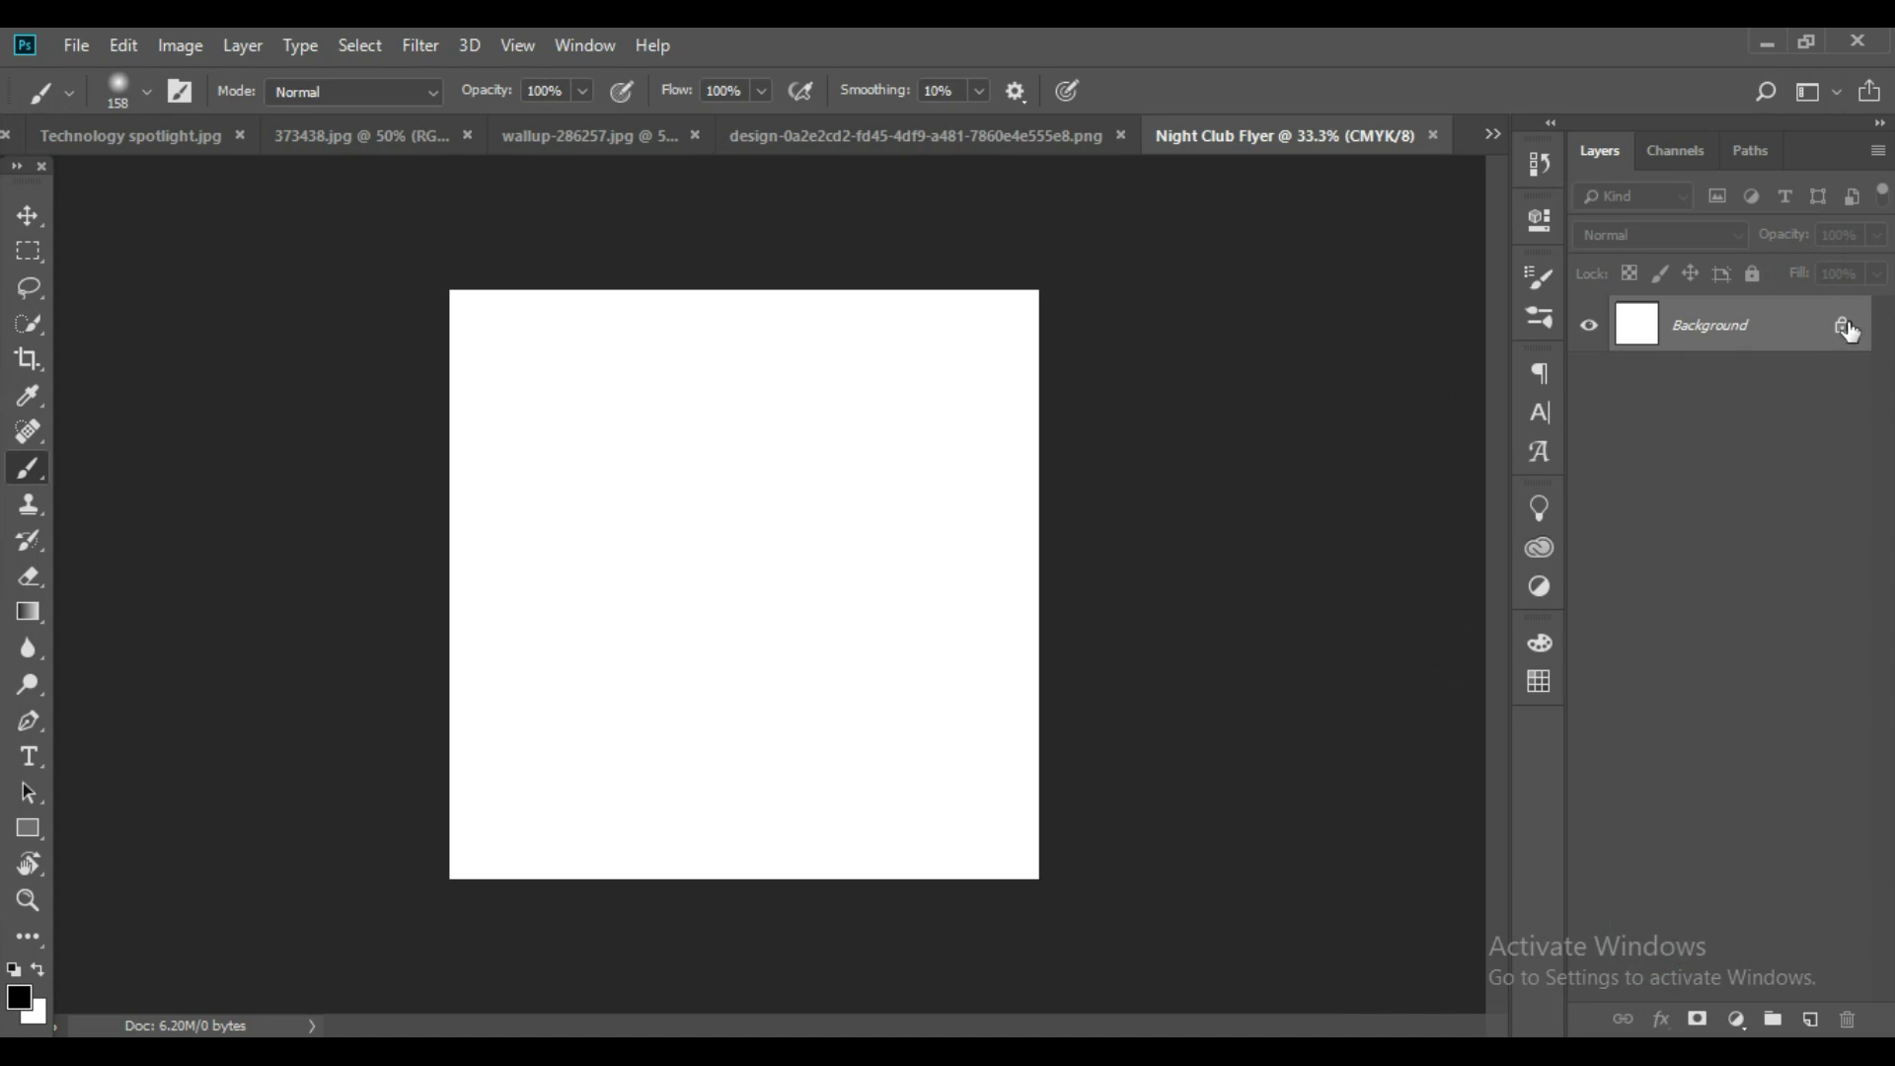
Unlock the Background into Layer 0 and add a one-column guide layout with 0.25 in margins.
click(1848, 324)
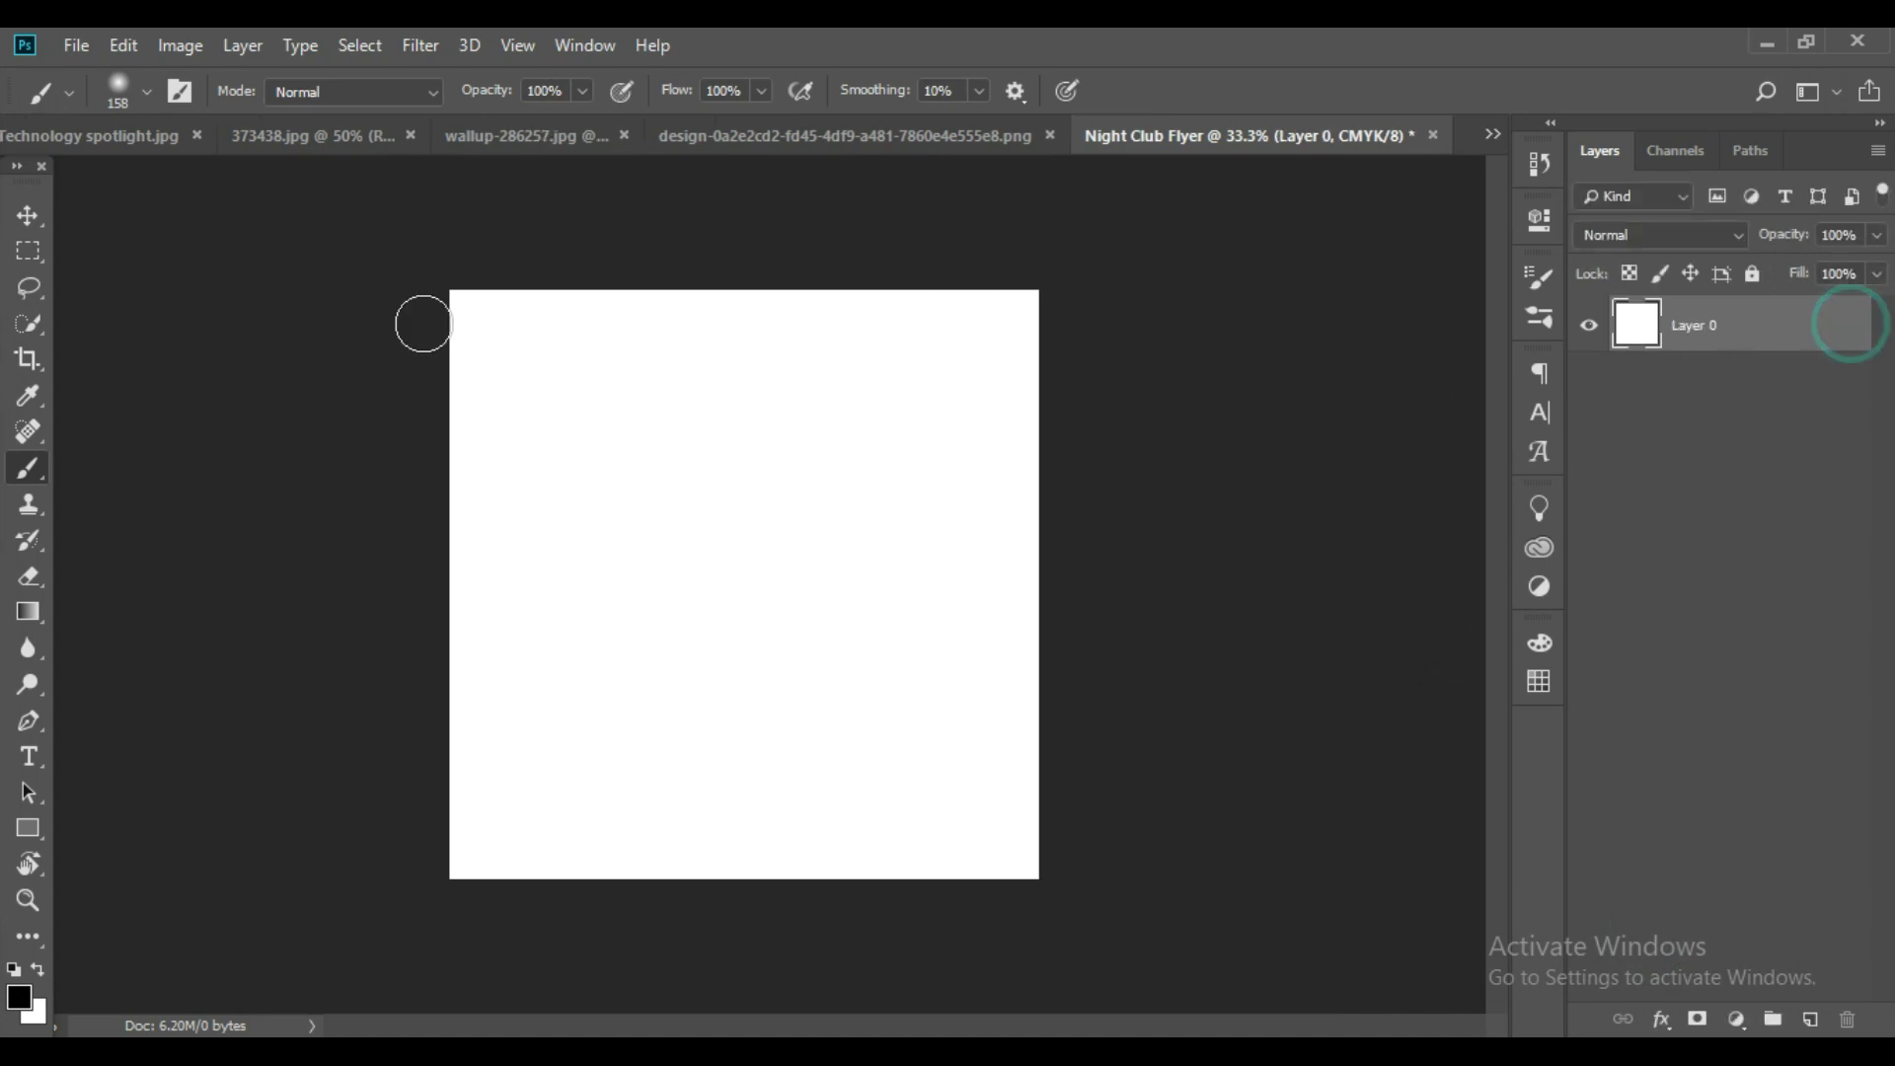
click(518, 45)
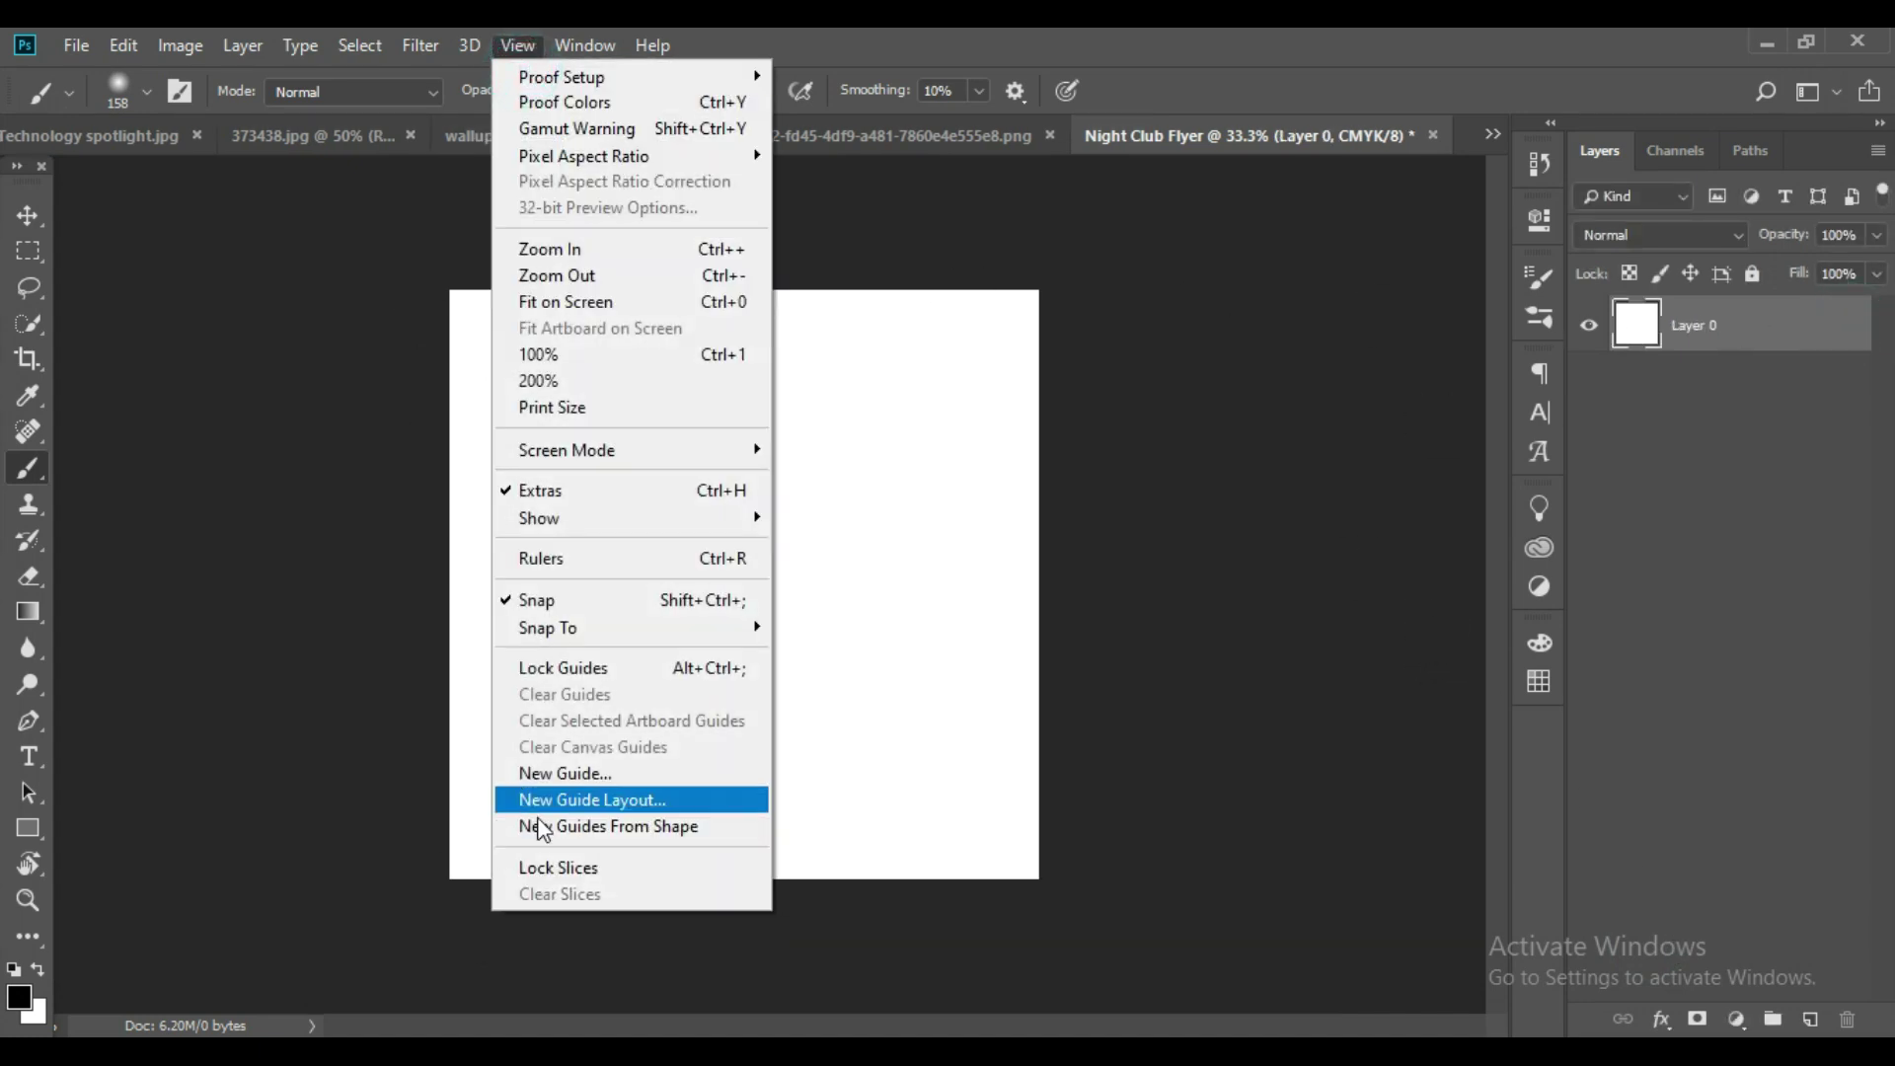
click(568, 801)
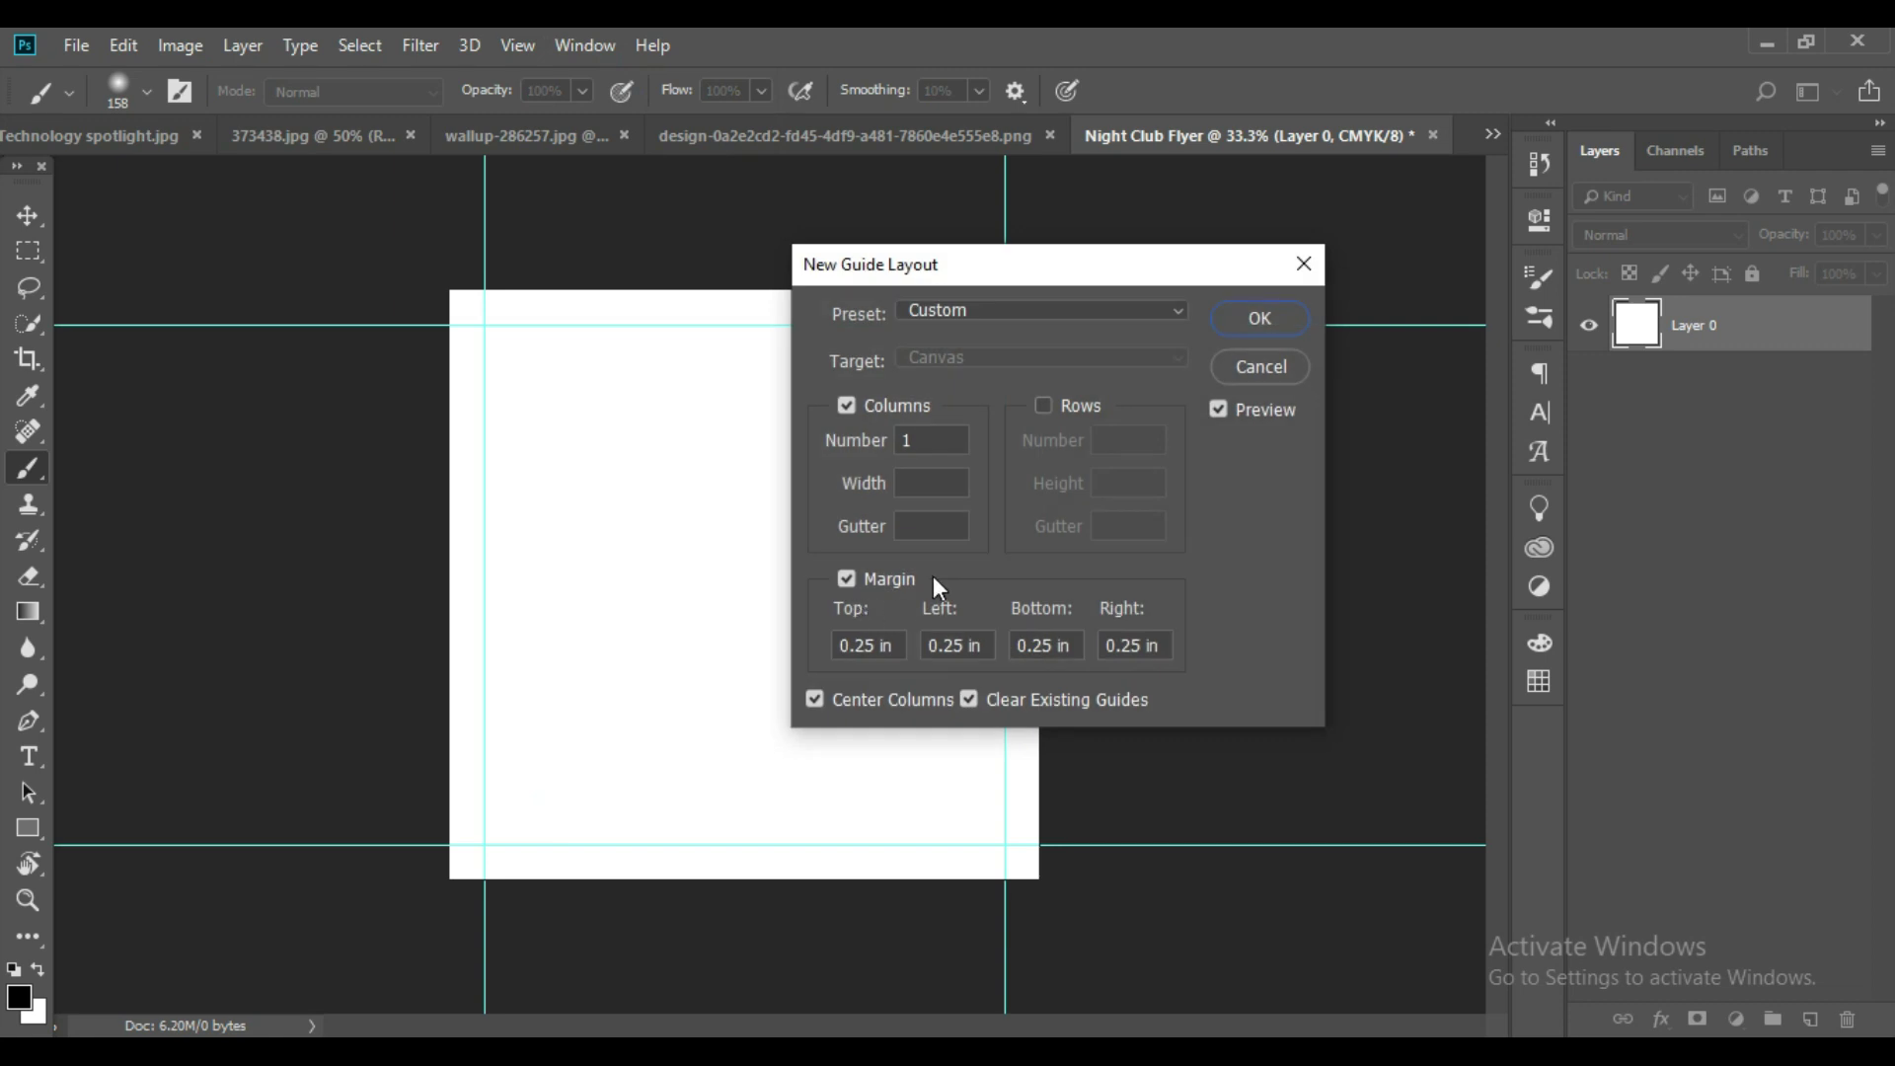
click(895, 647)
click(928, 439)
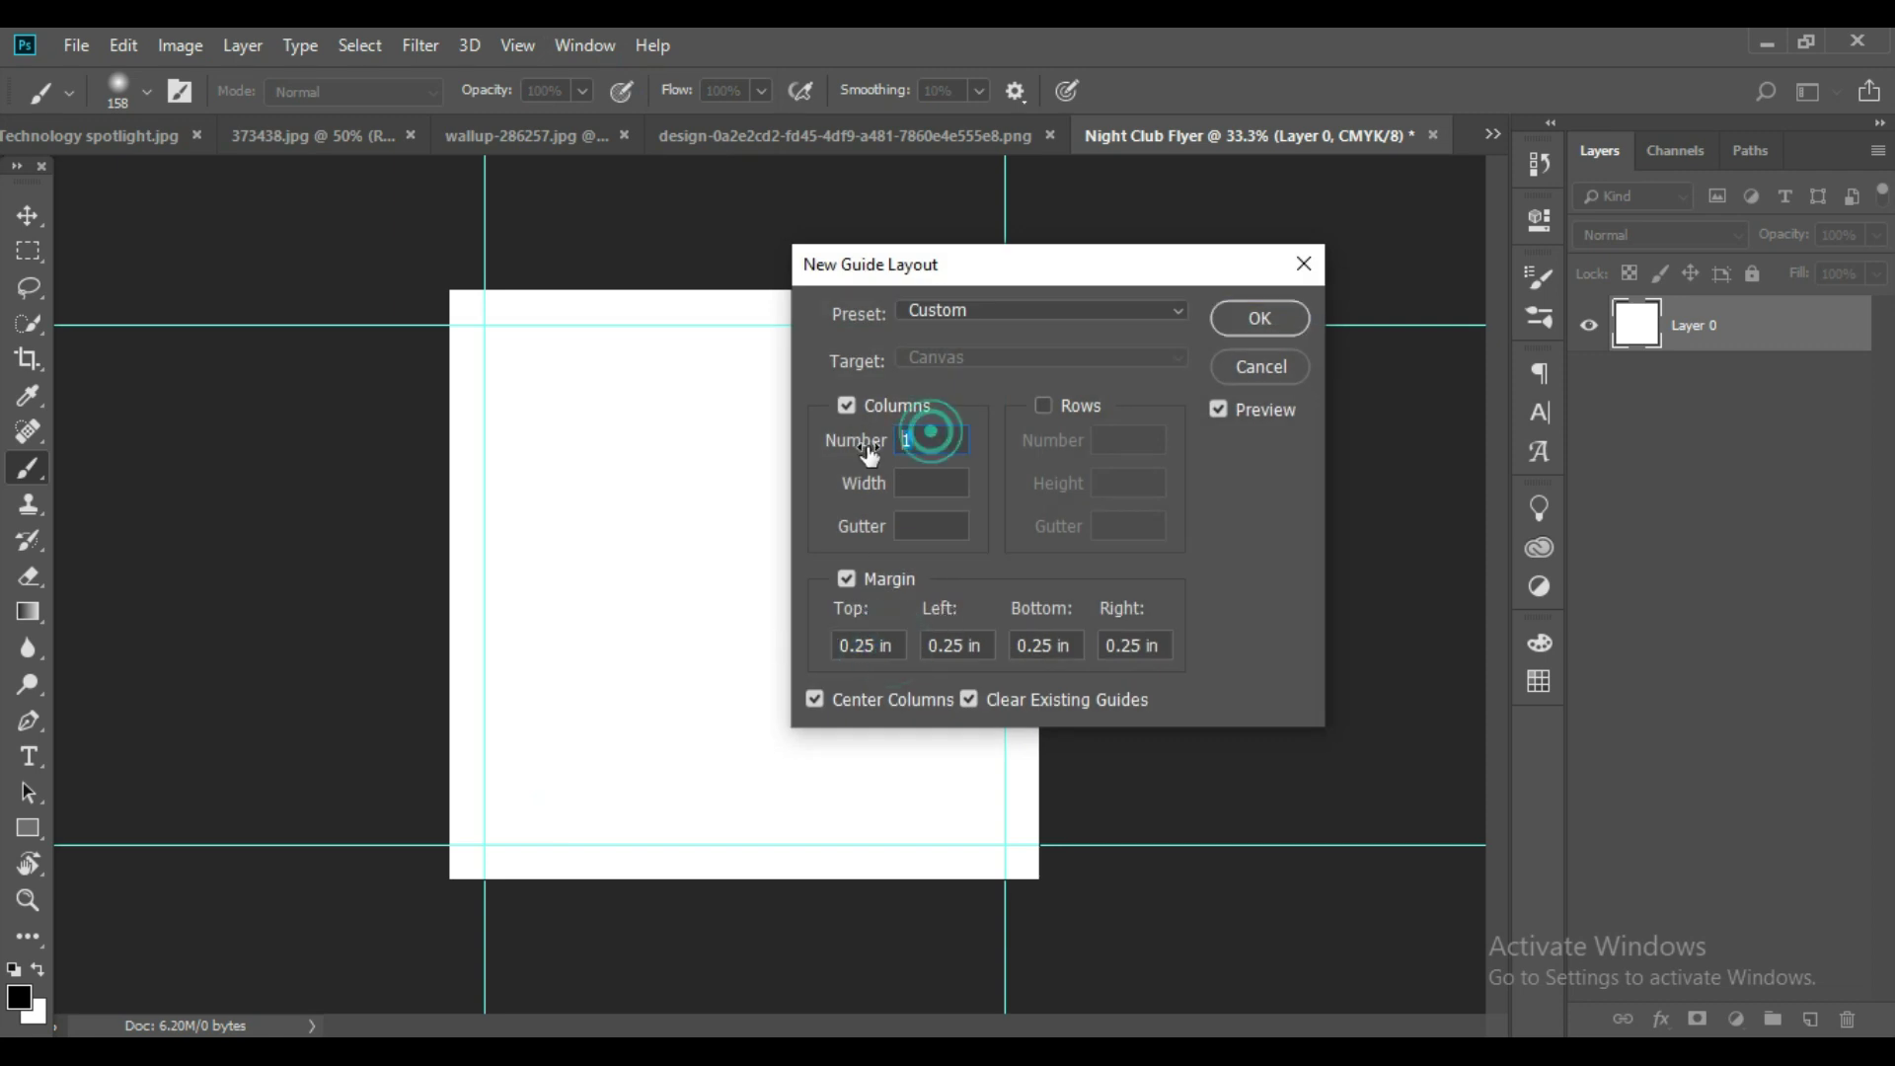
click(972, 643)
click(1052, 649)
click(1135, 646)
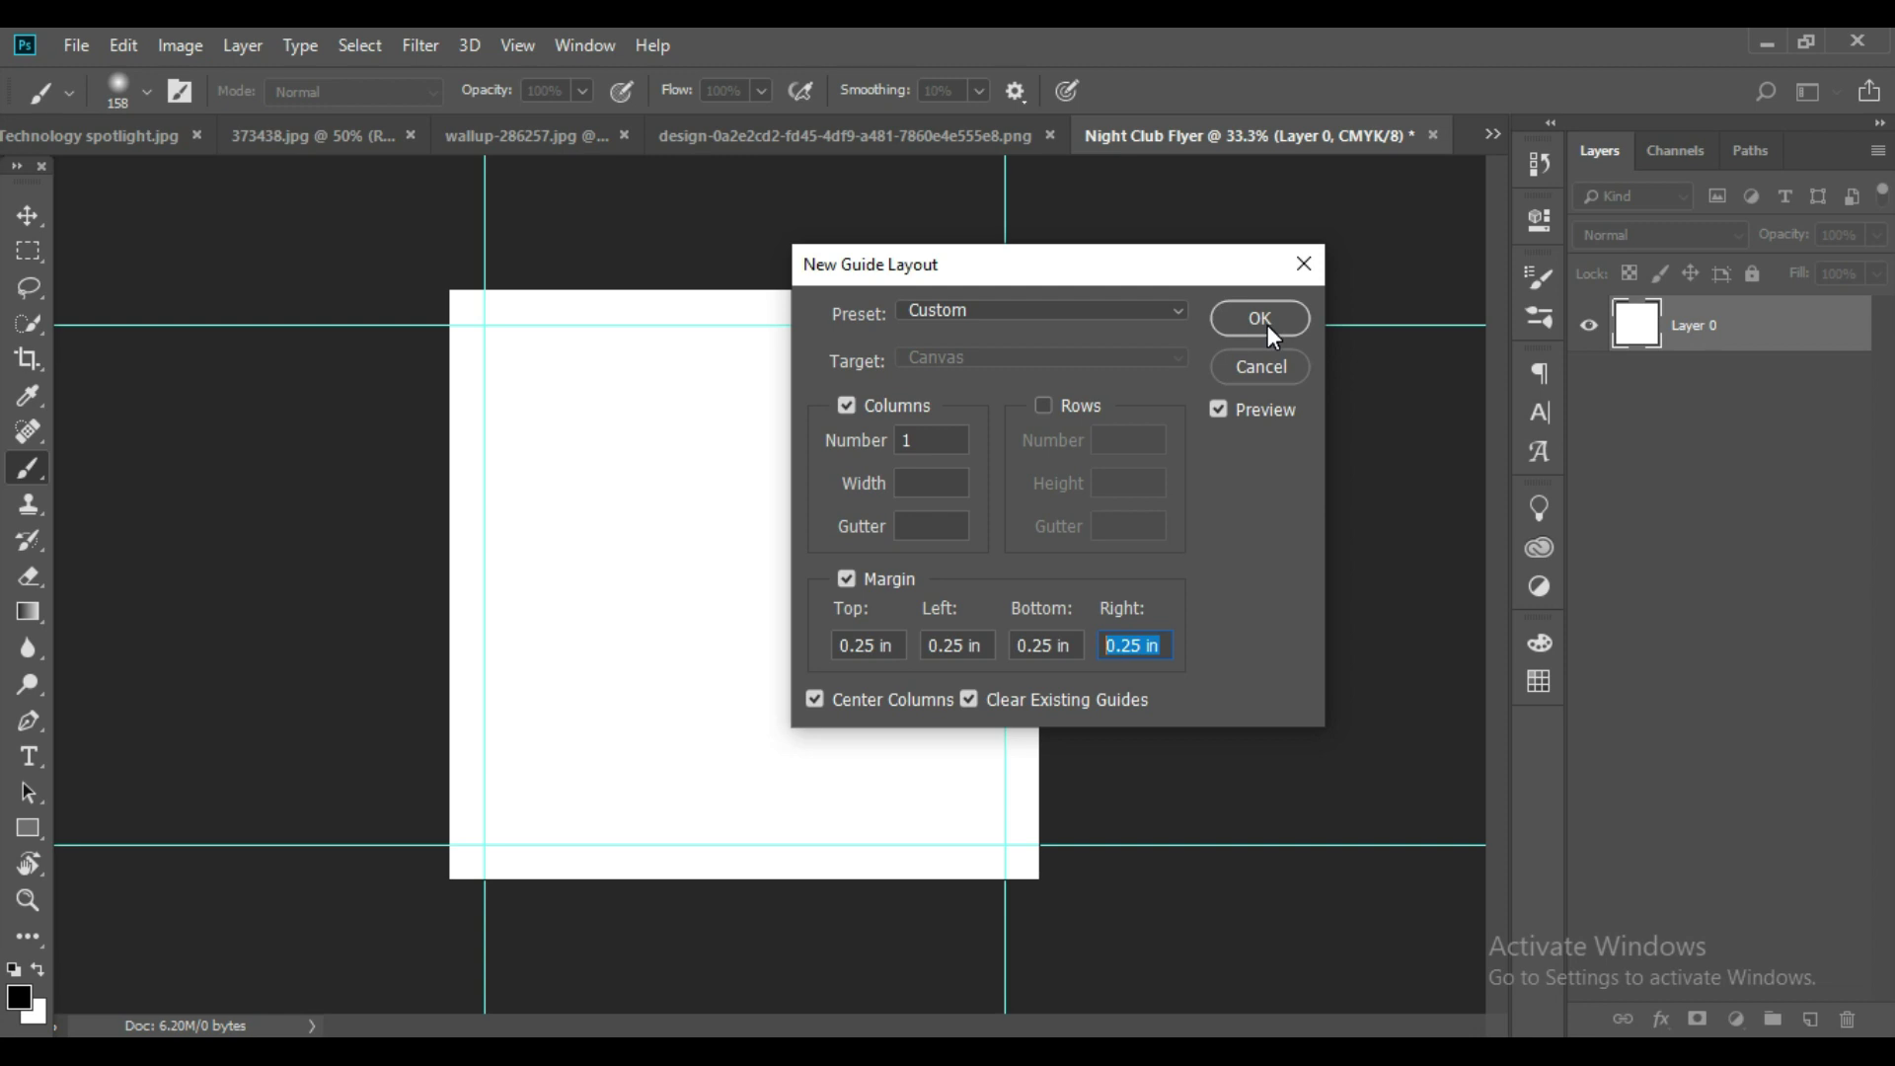
click(1268, 324)
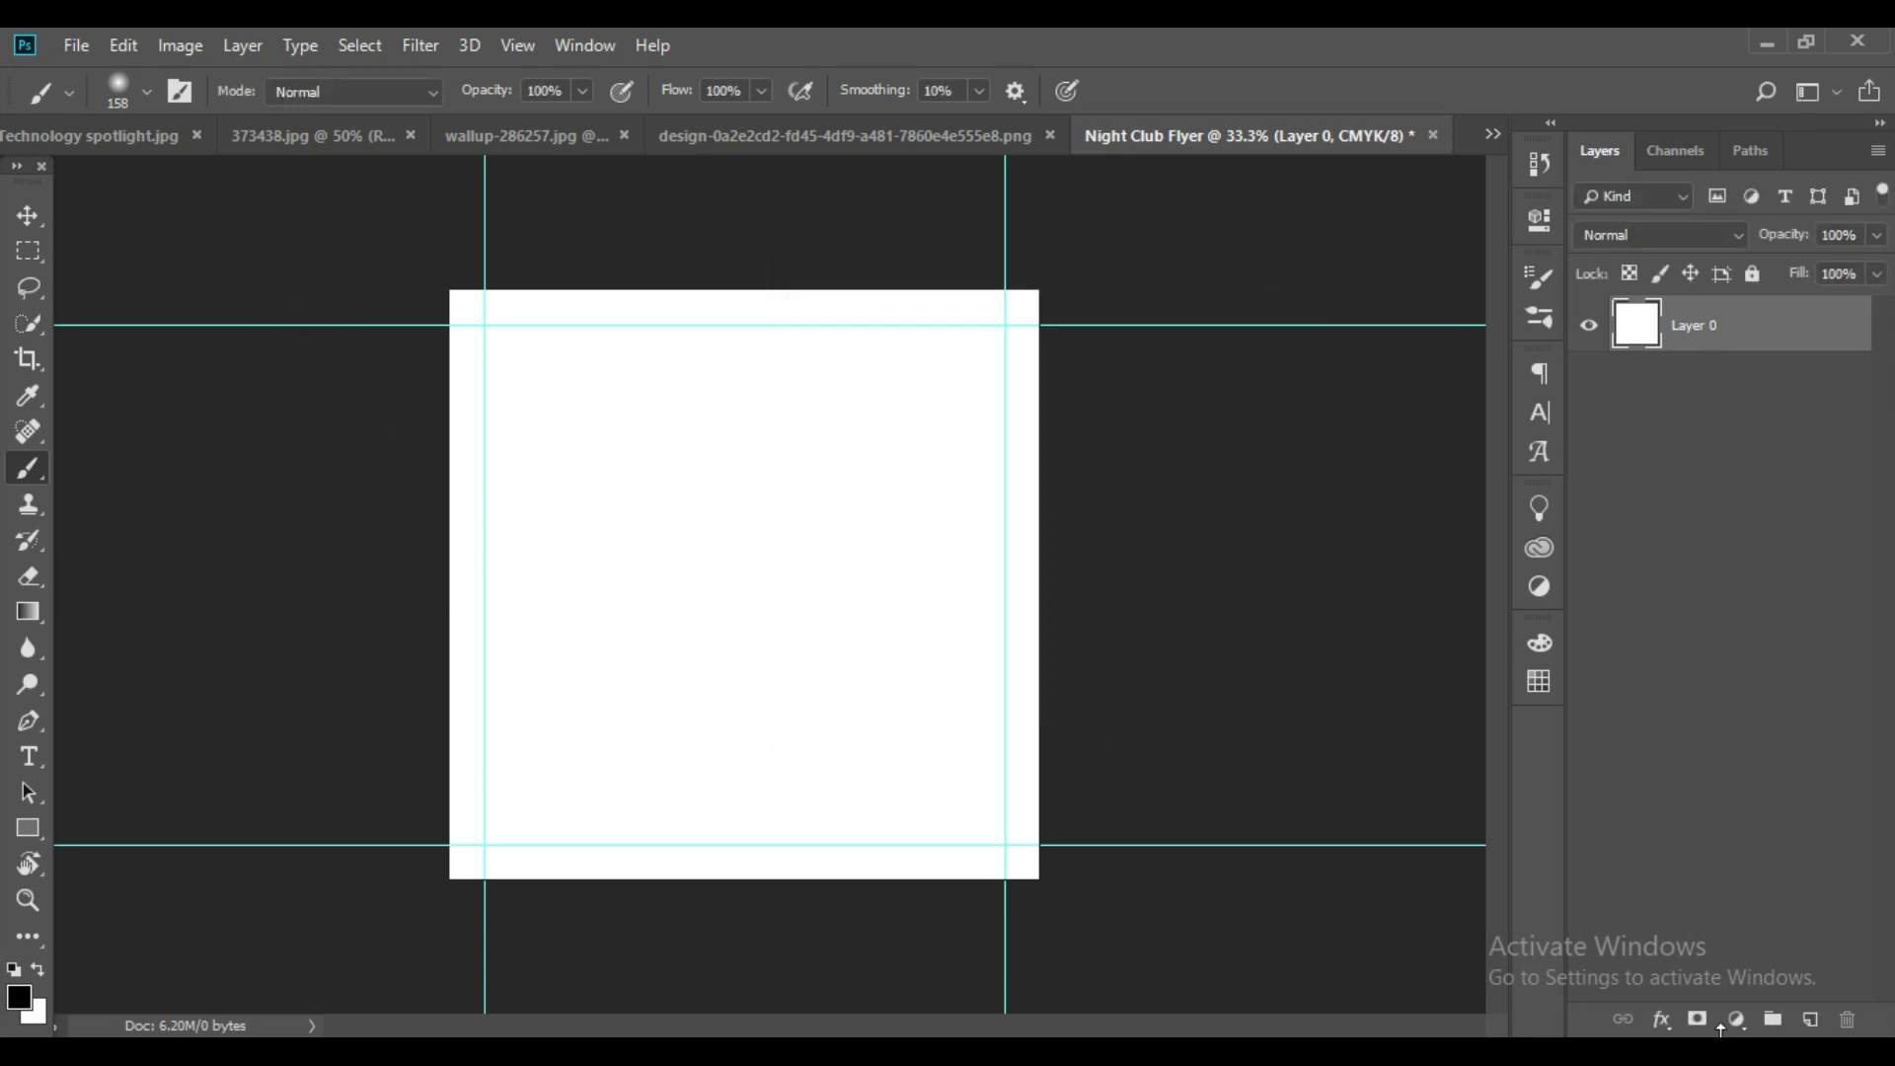
Add a Solid Color fill layer using hex 272b65.
click(1736, 1019)
click(1725, 539)
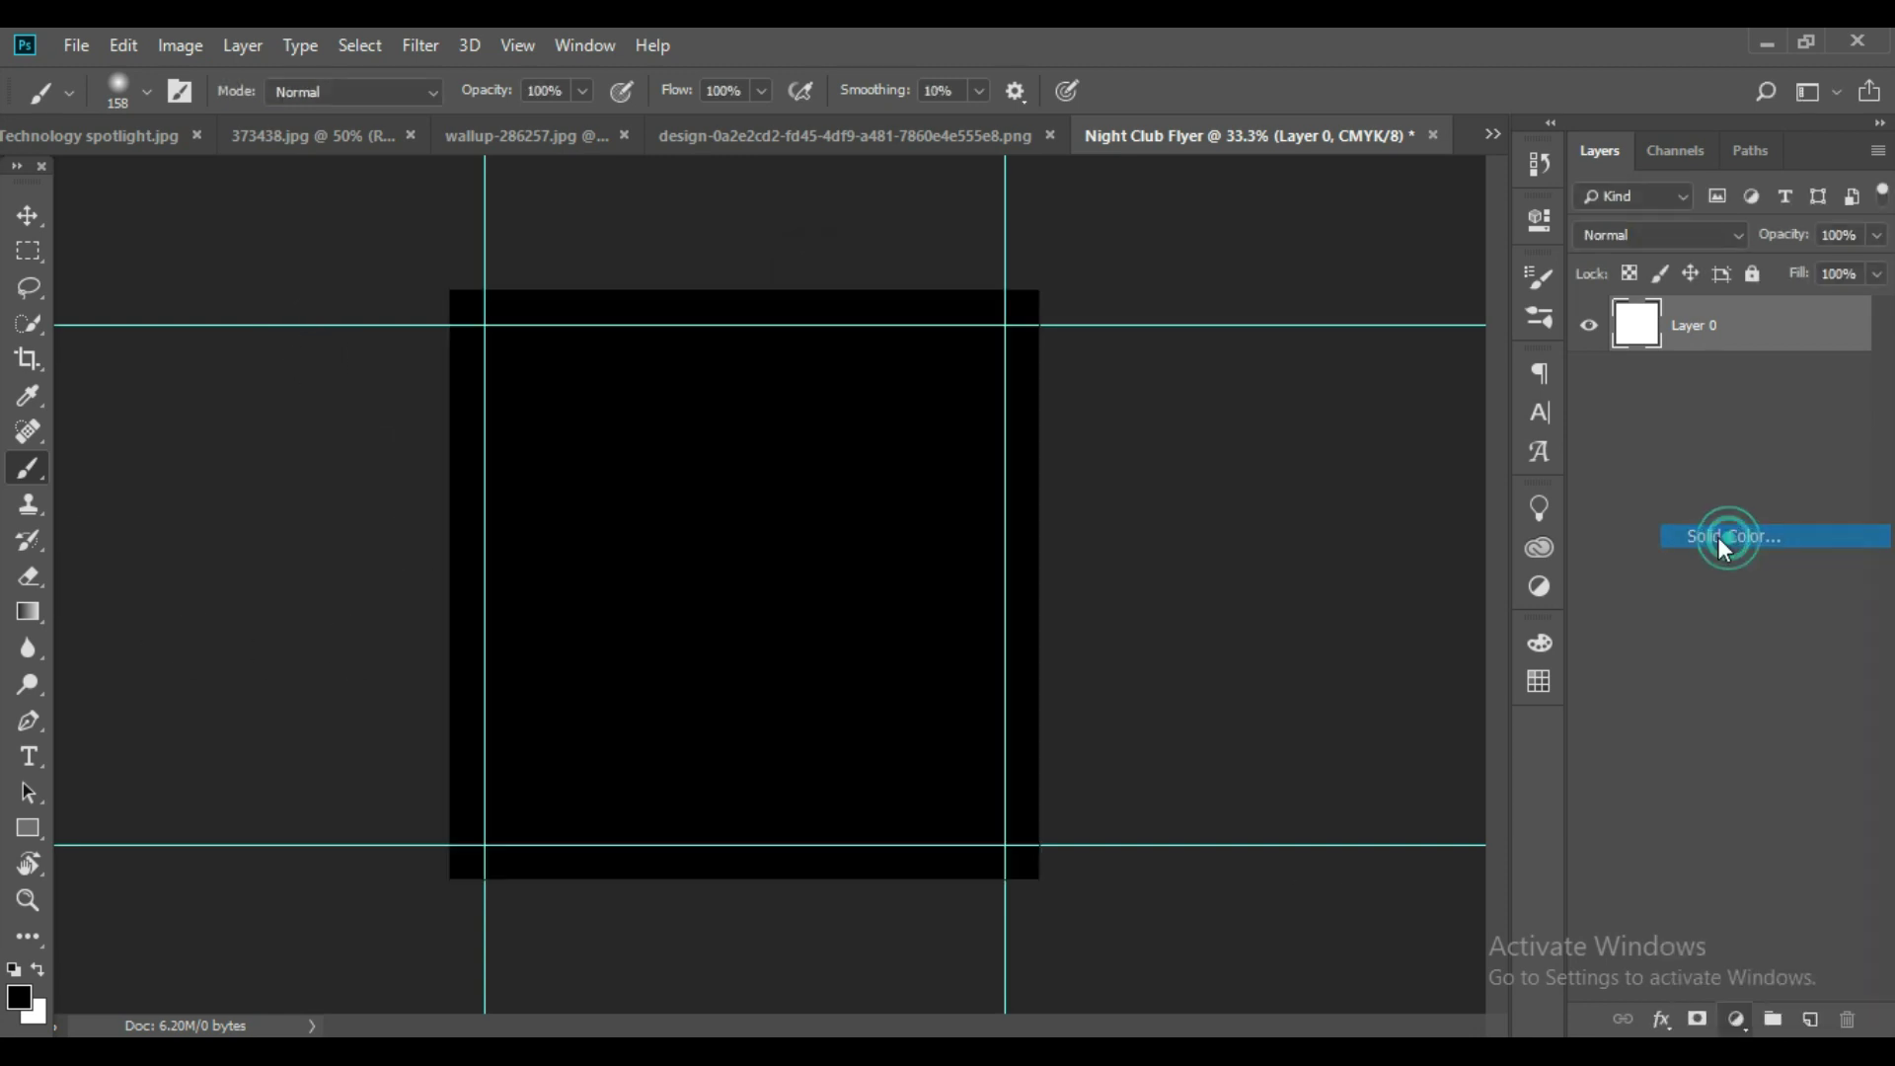
double_click(1554, 829)
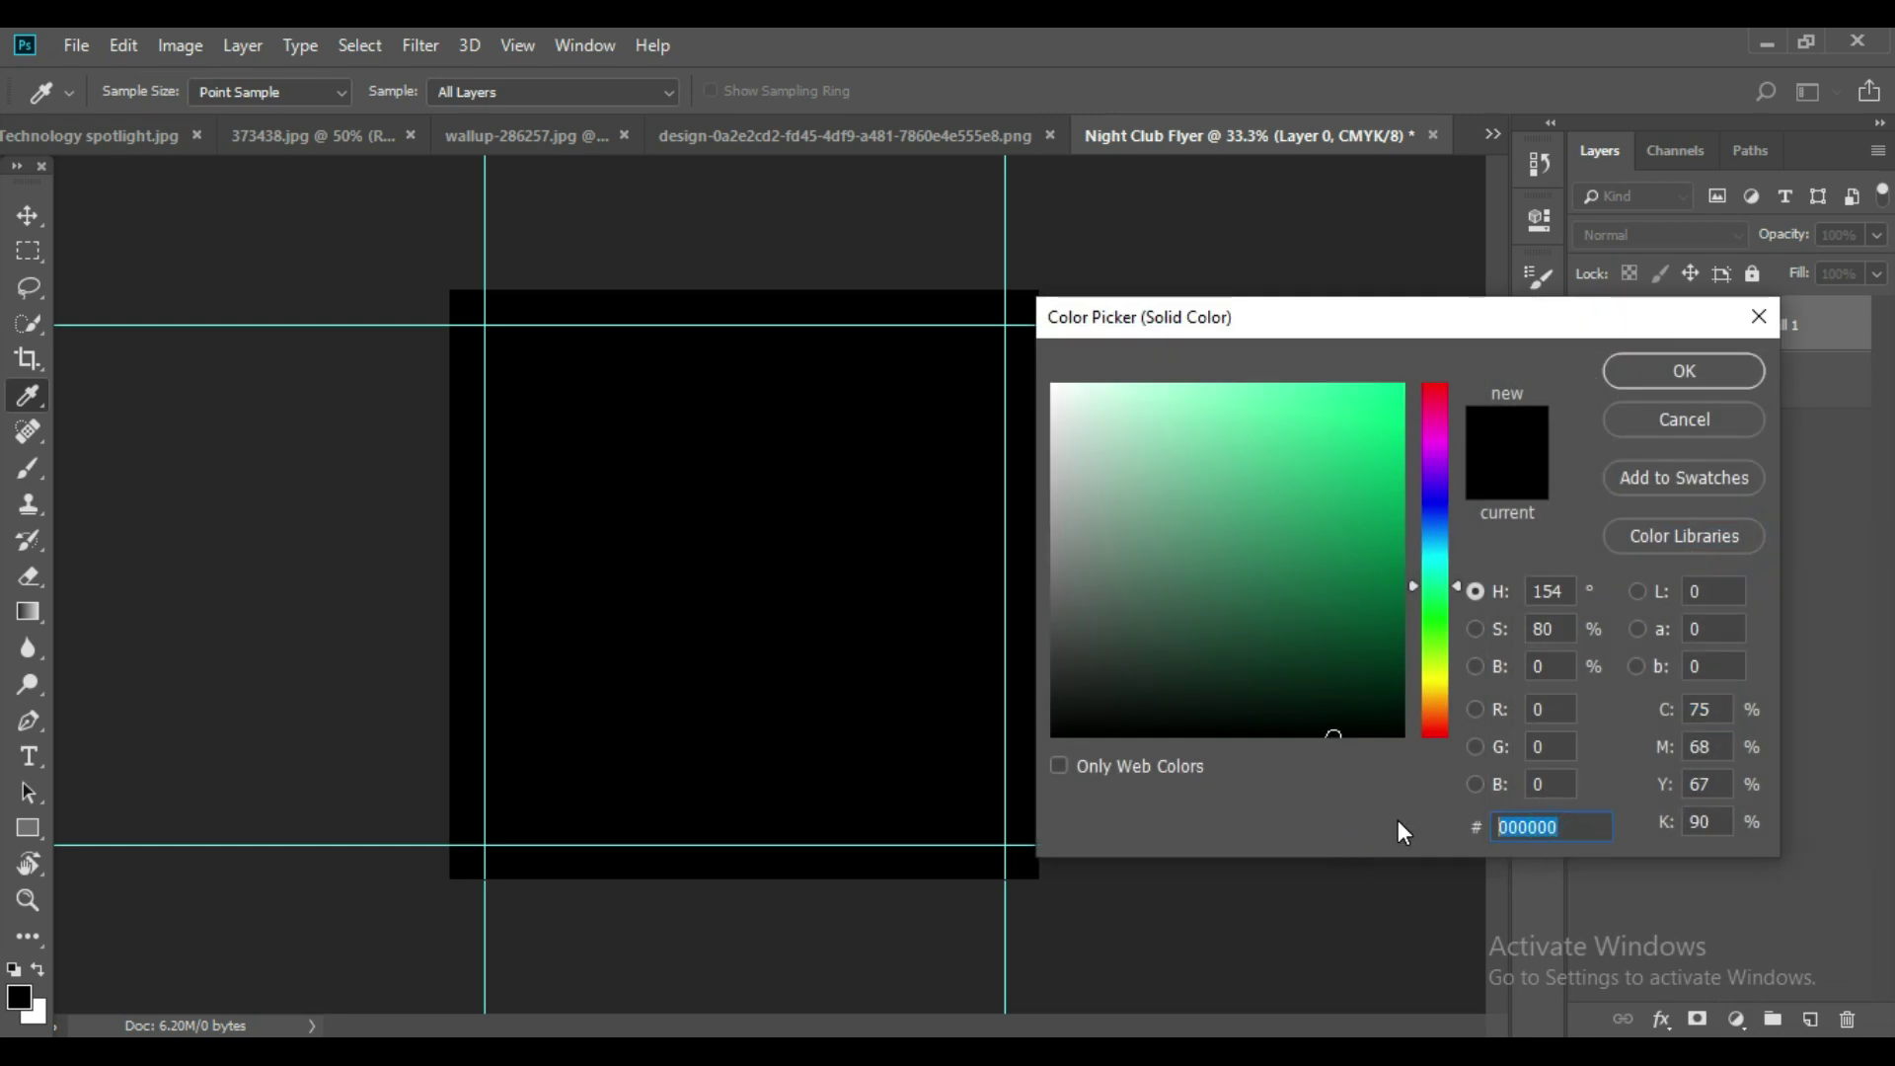
text(272b65)
double_click(1566, 827)
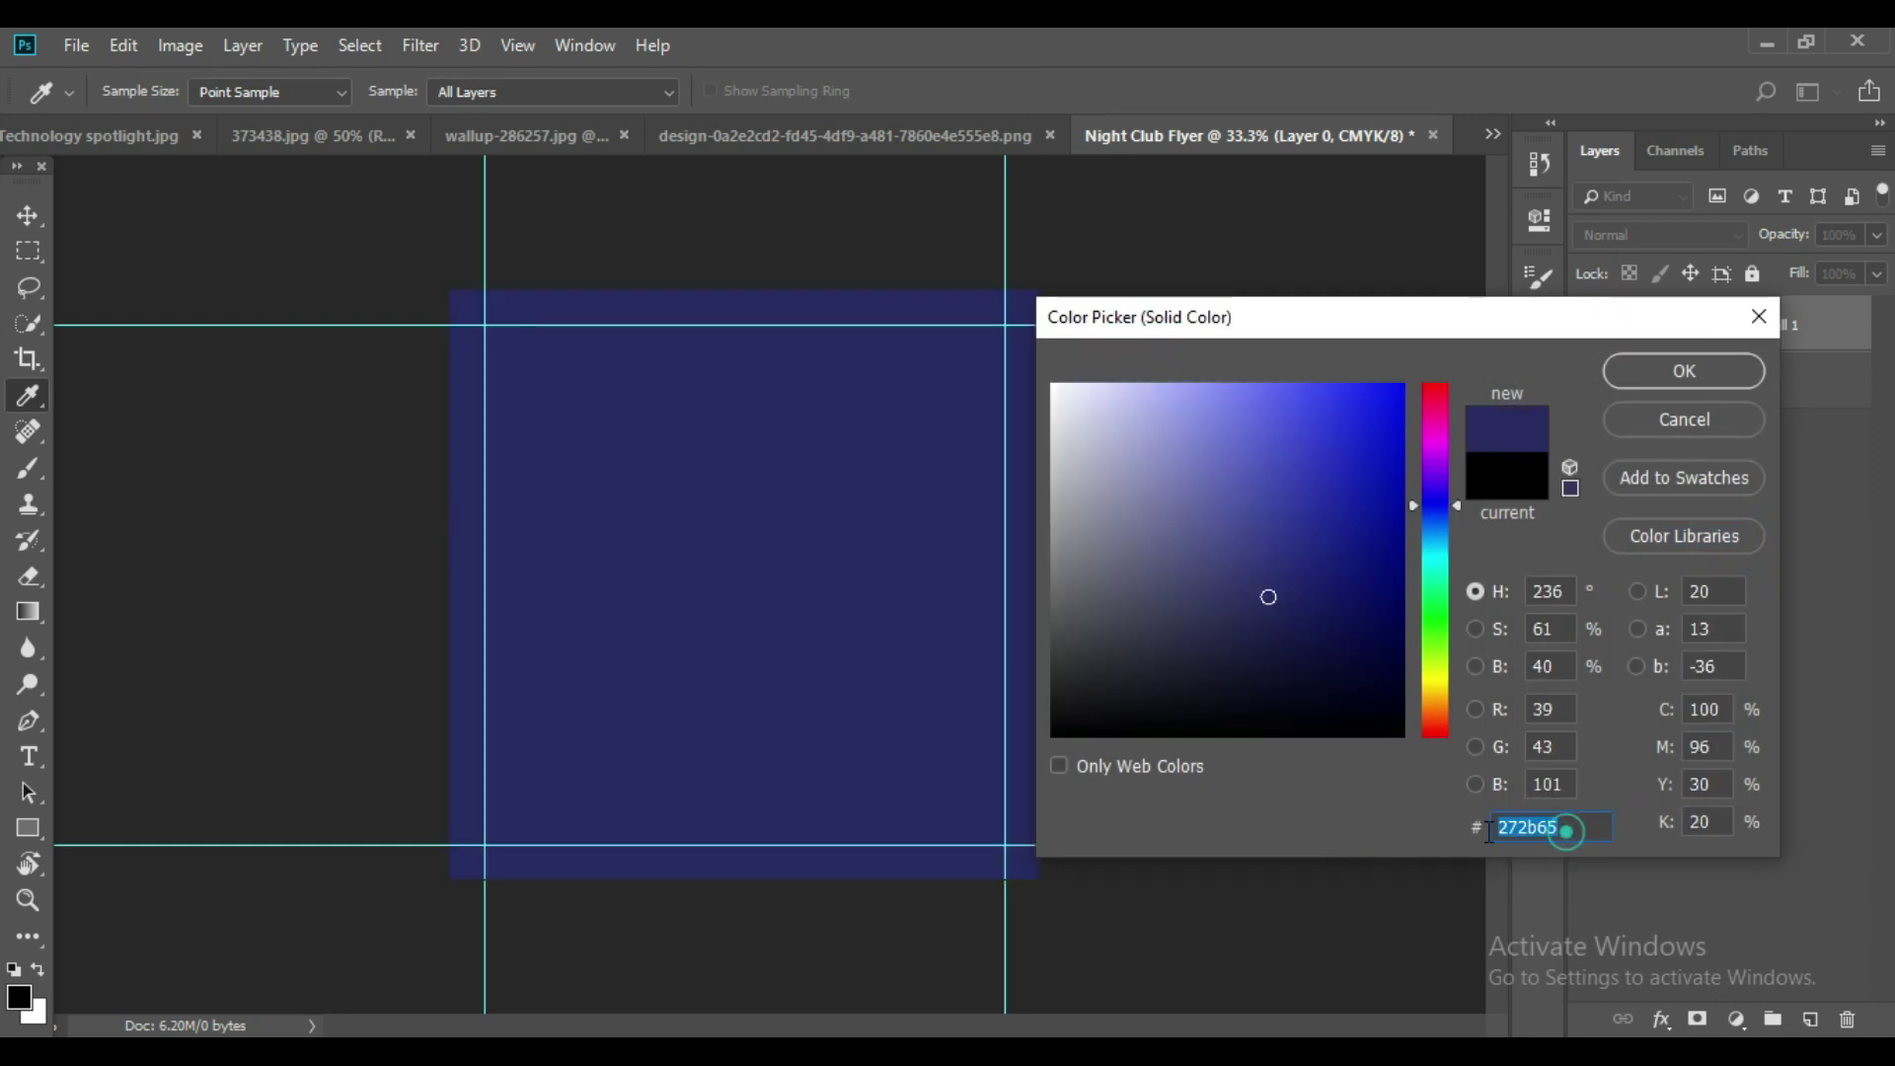
click(1518, 827)
drag(1518, 827, 1592, 827)
click(1699, 380)
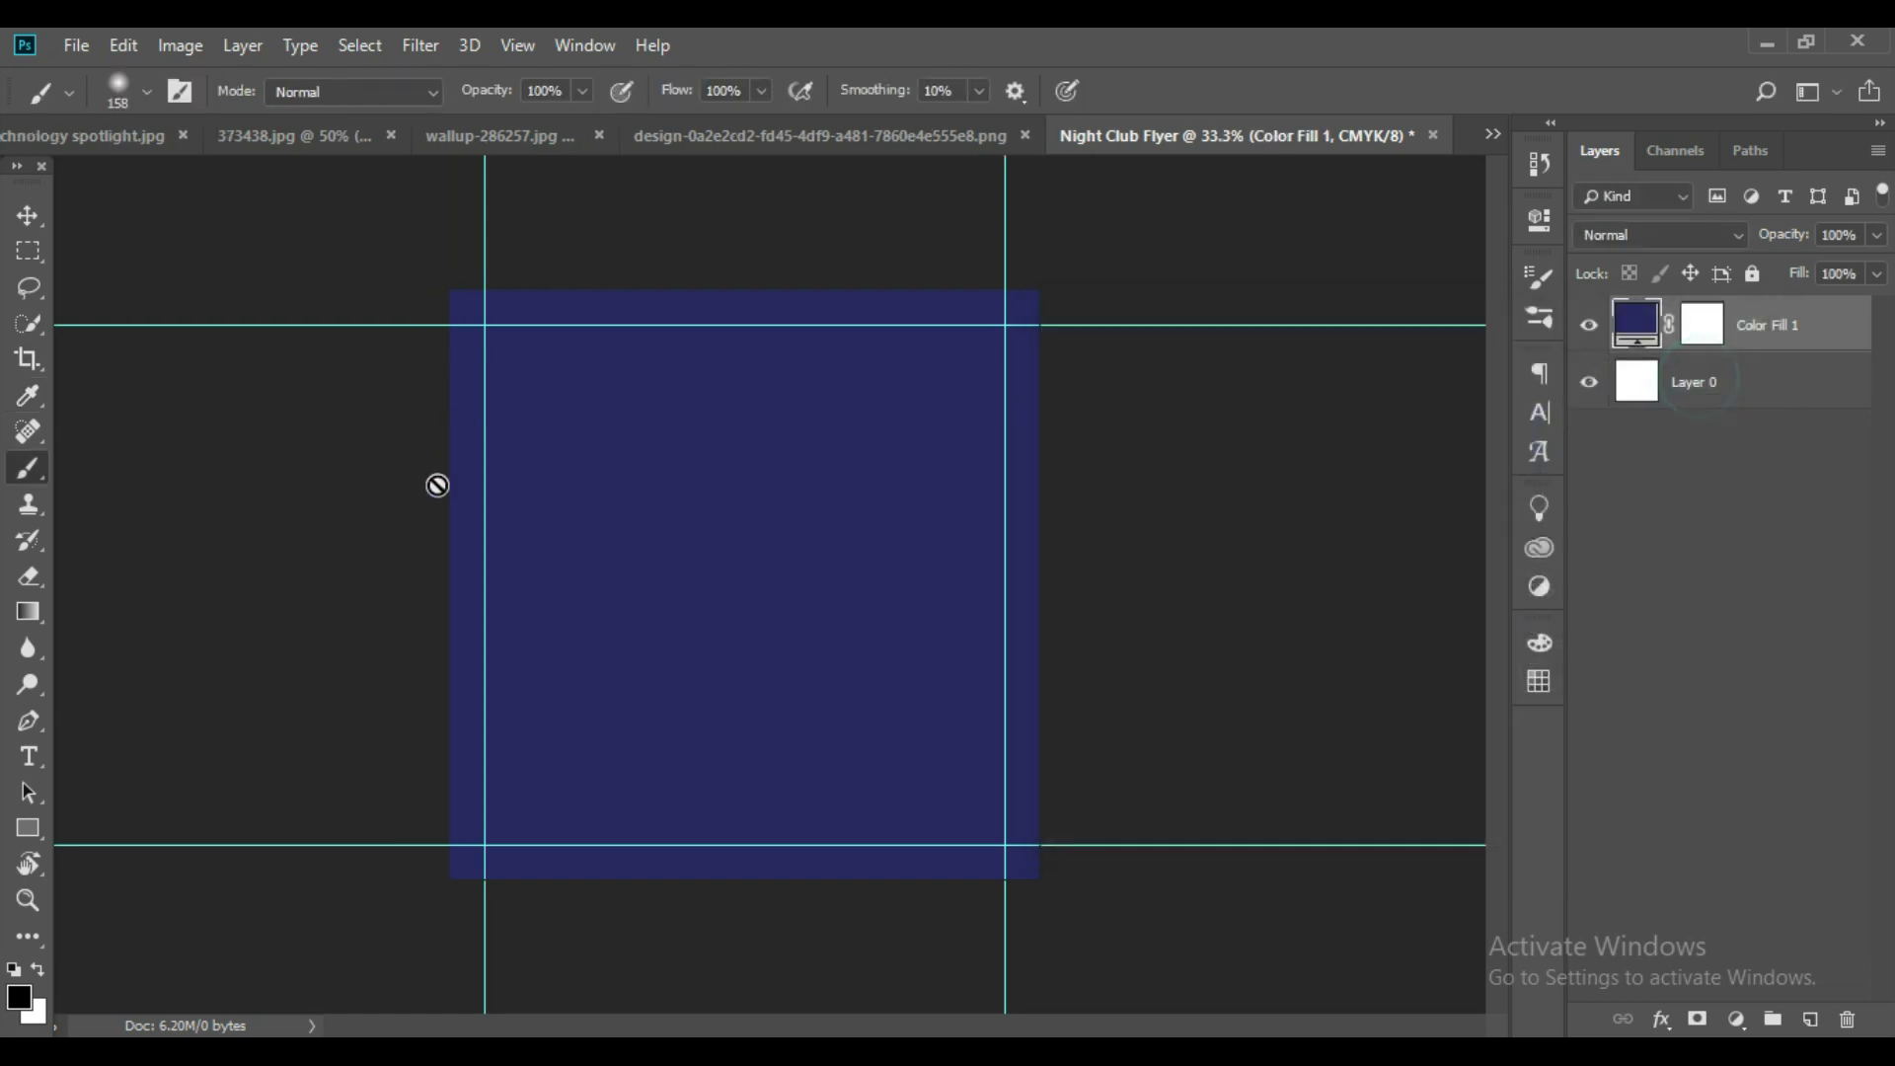
click(100, 138)
Unlock the spotlight image and drag it into the flyer document as Layer 1.
click(1842, 316)
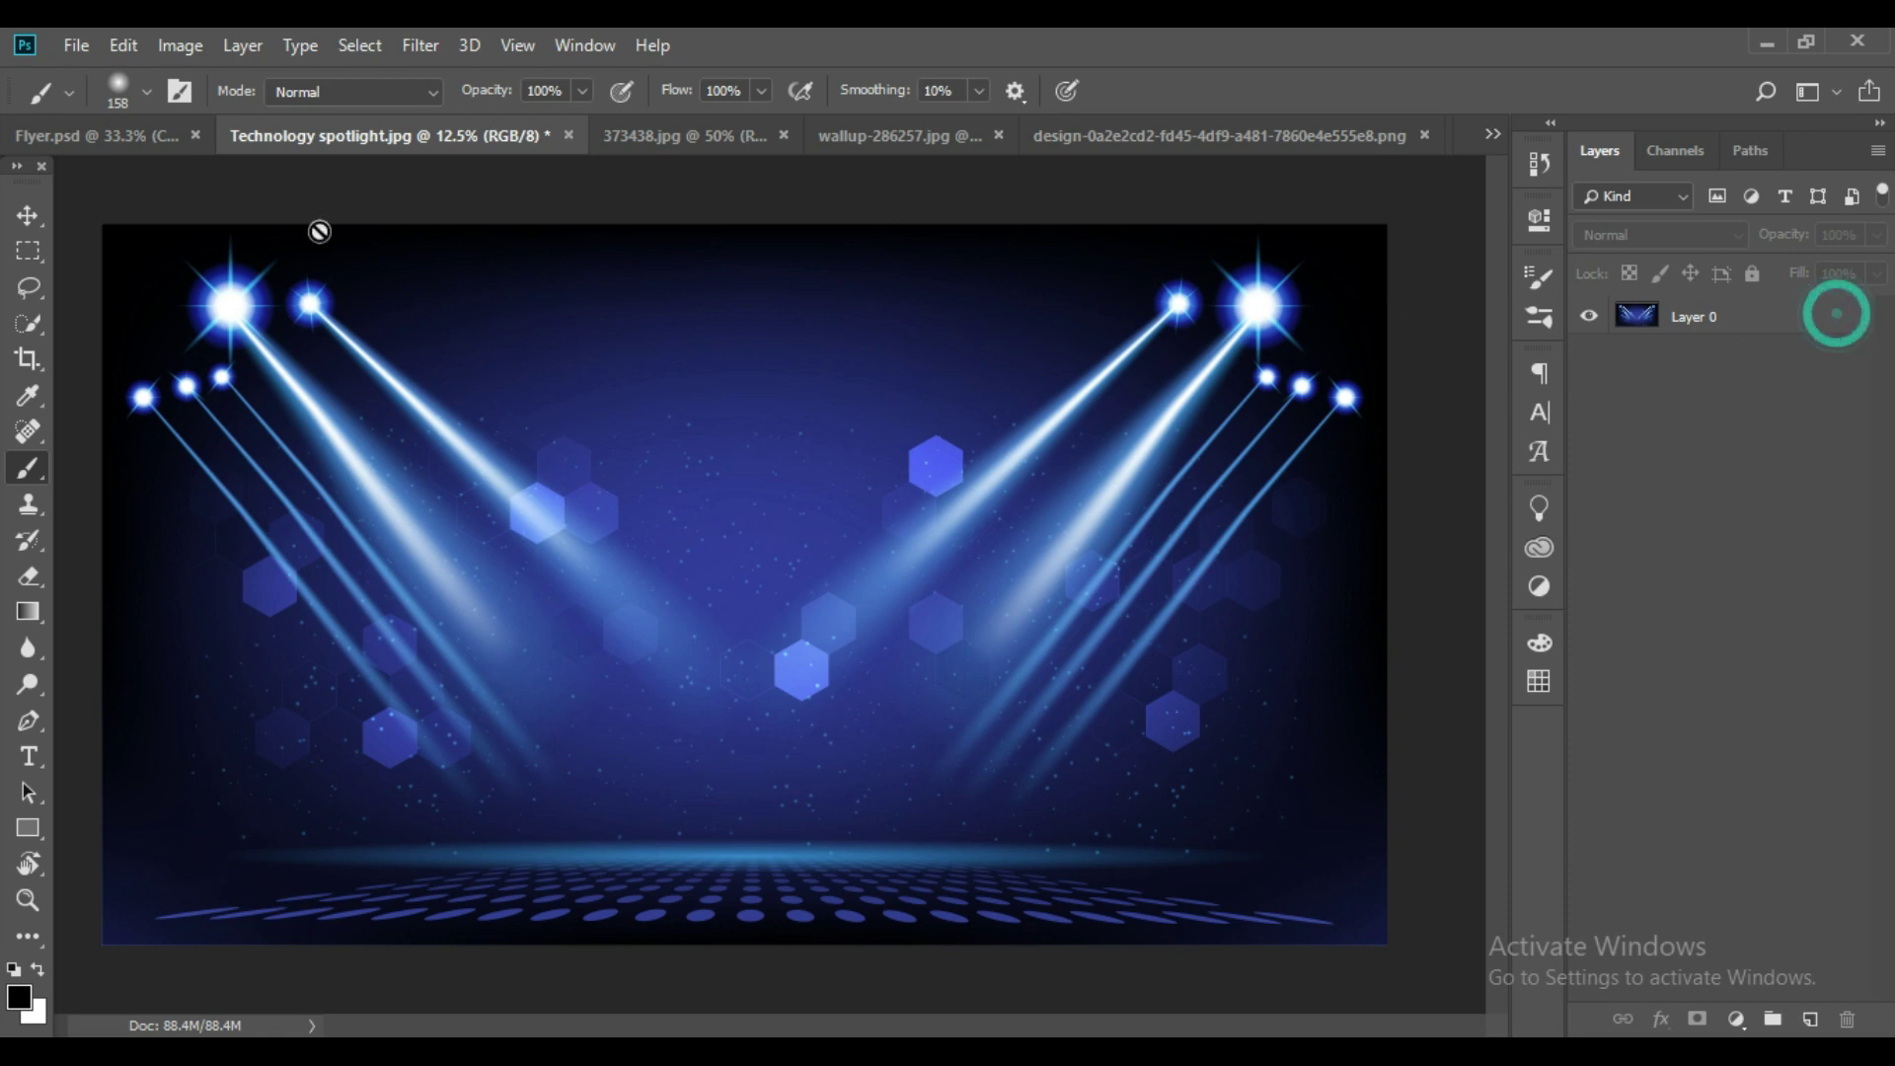
click(28, 214)
mouse_move(870, 558)
mouse_down()
mouse_move(1379, 225)
mouse_move(762, 546)
mouse_move(816, 613)
mouse_up()
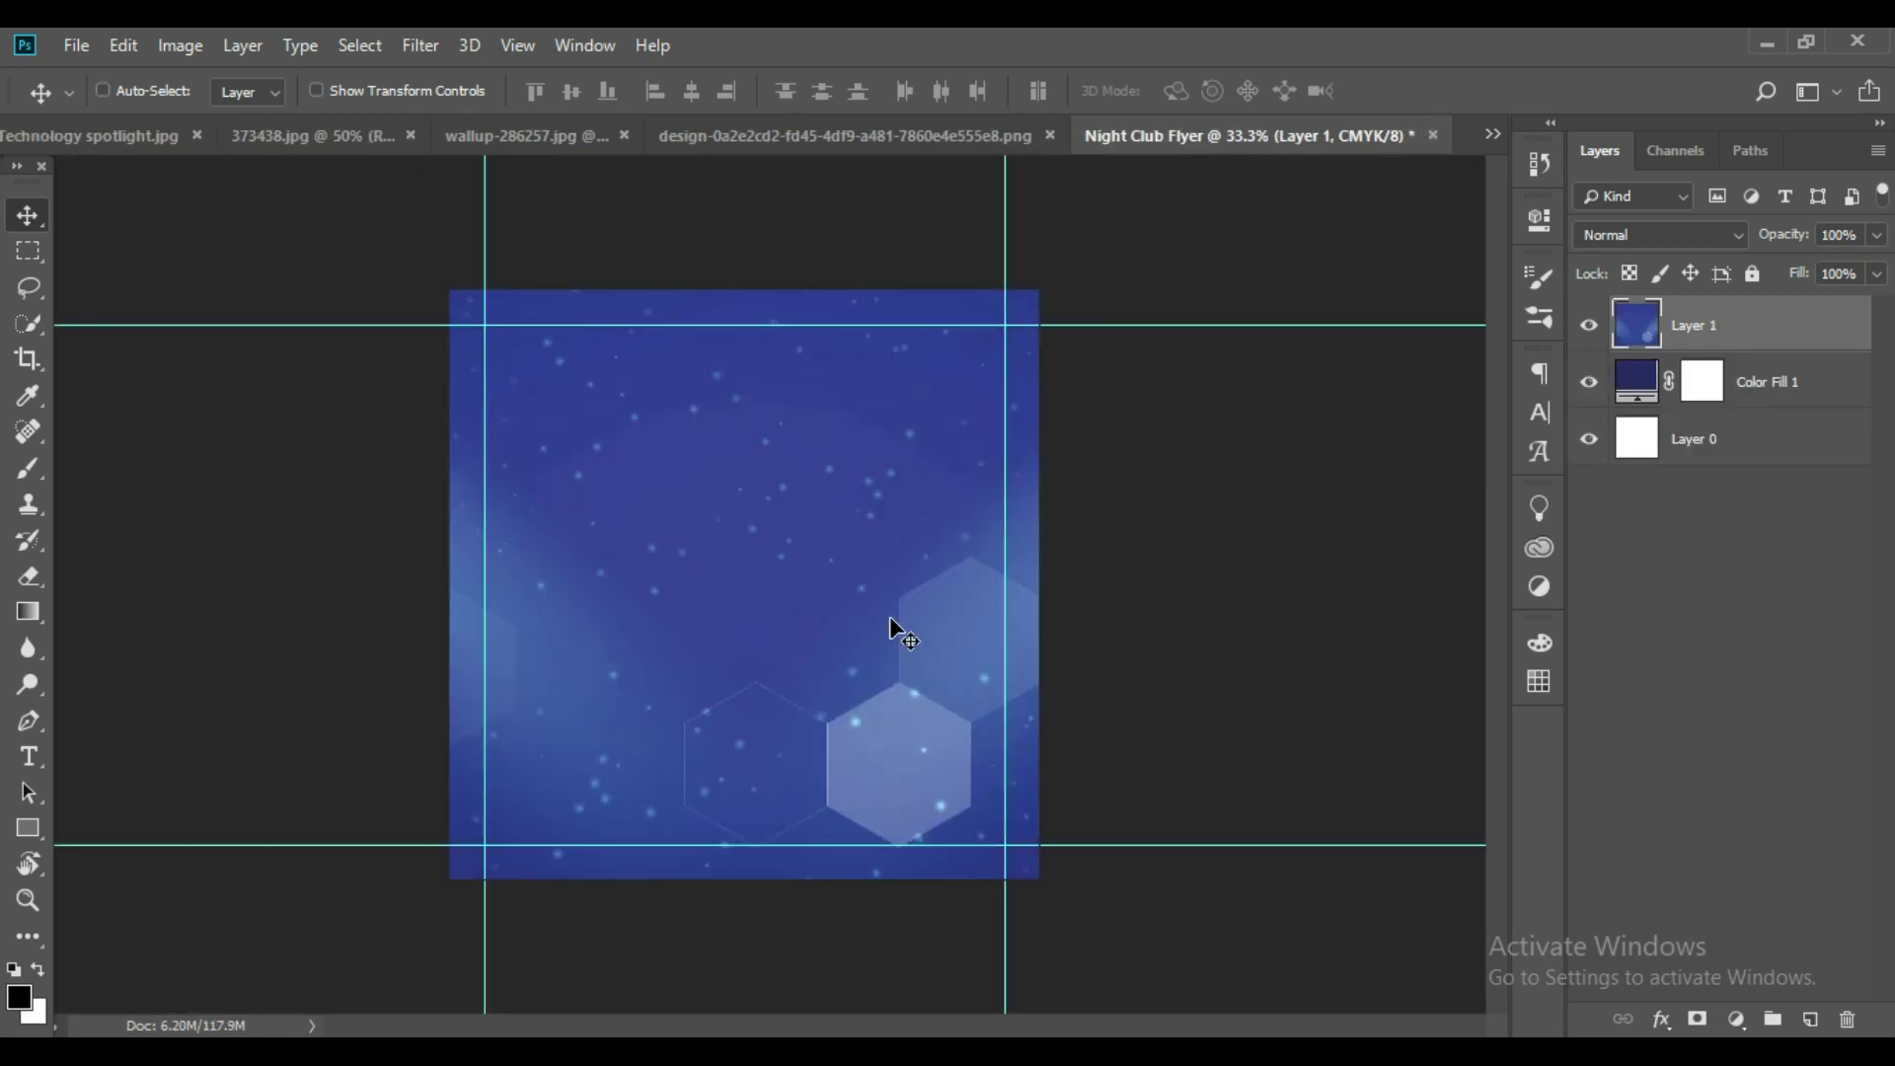
Free-transform the spotlight layer, shifting it and linking width and height proportions.
key(ctrl+t)
drag(614, 398, 1015, 774)
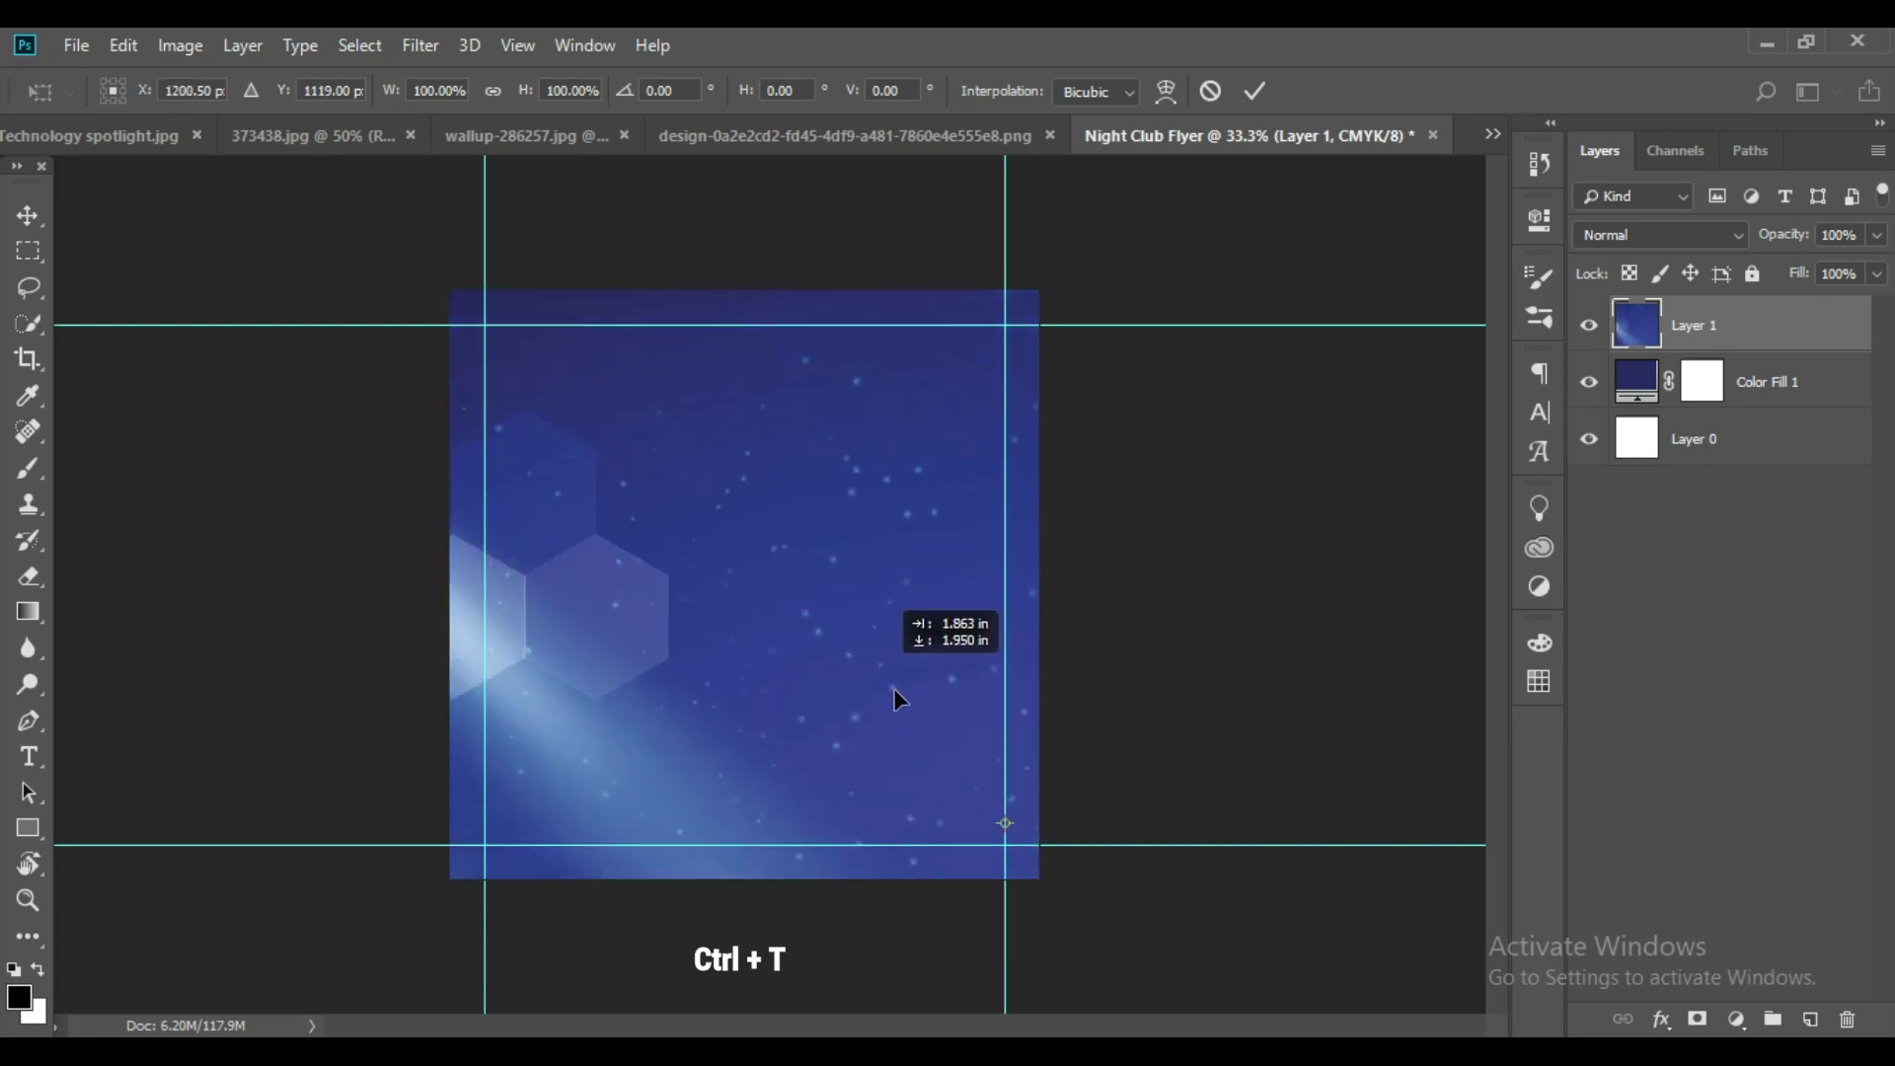
click(492, 90)
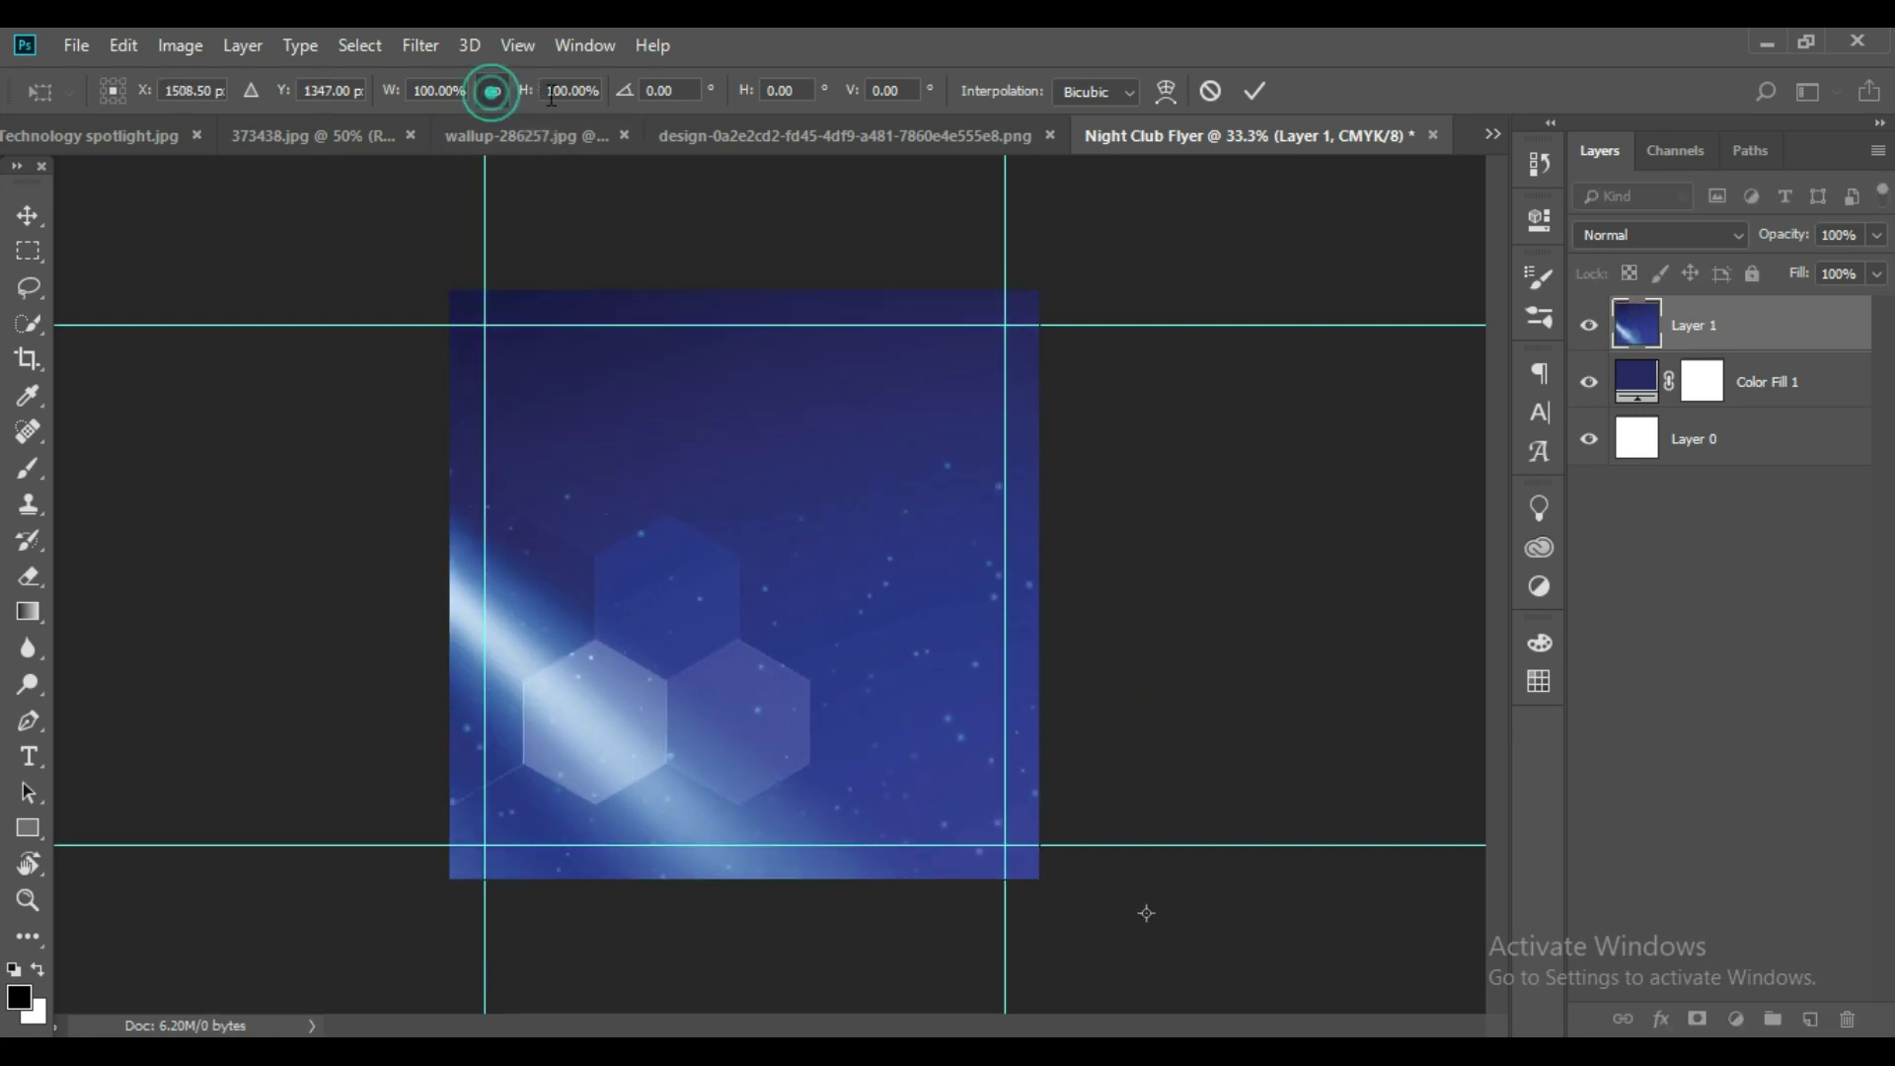
click(565, 91)
scroll(566, 94, down, 5)
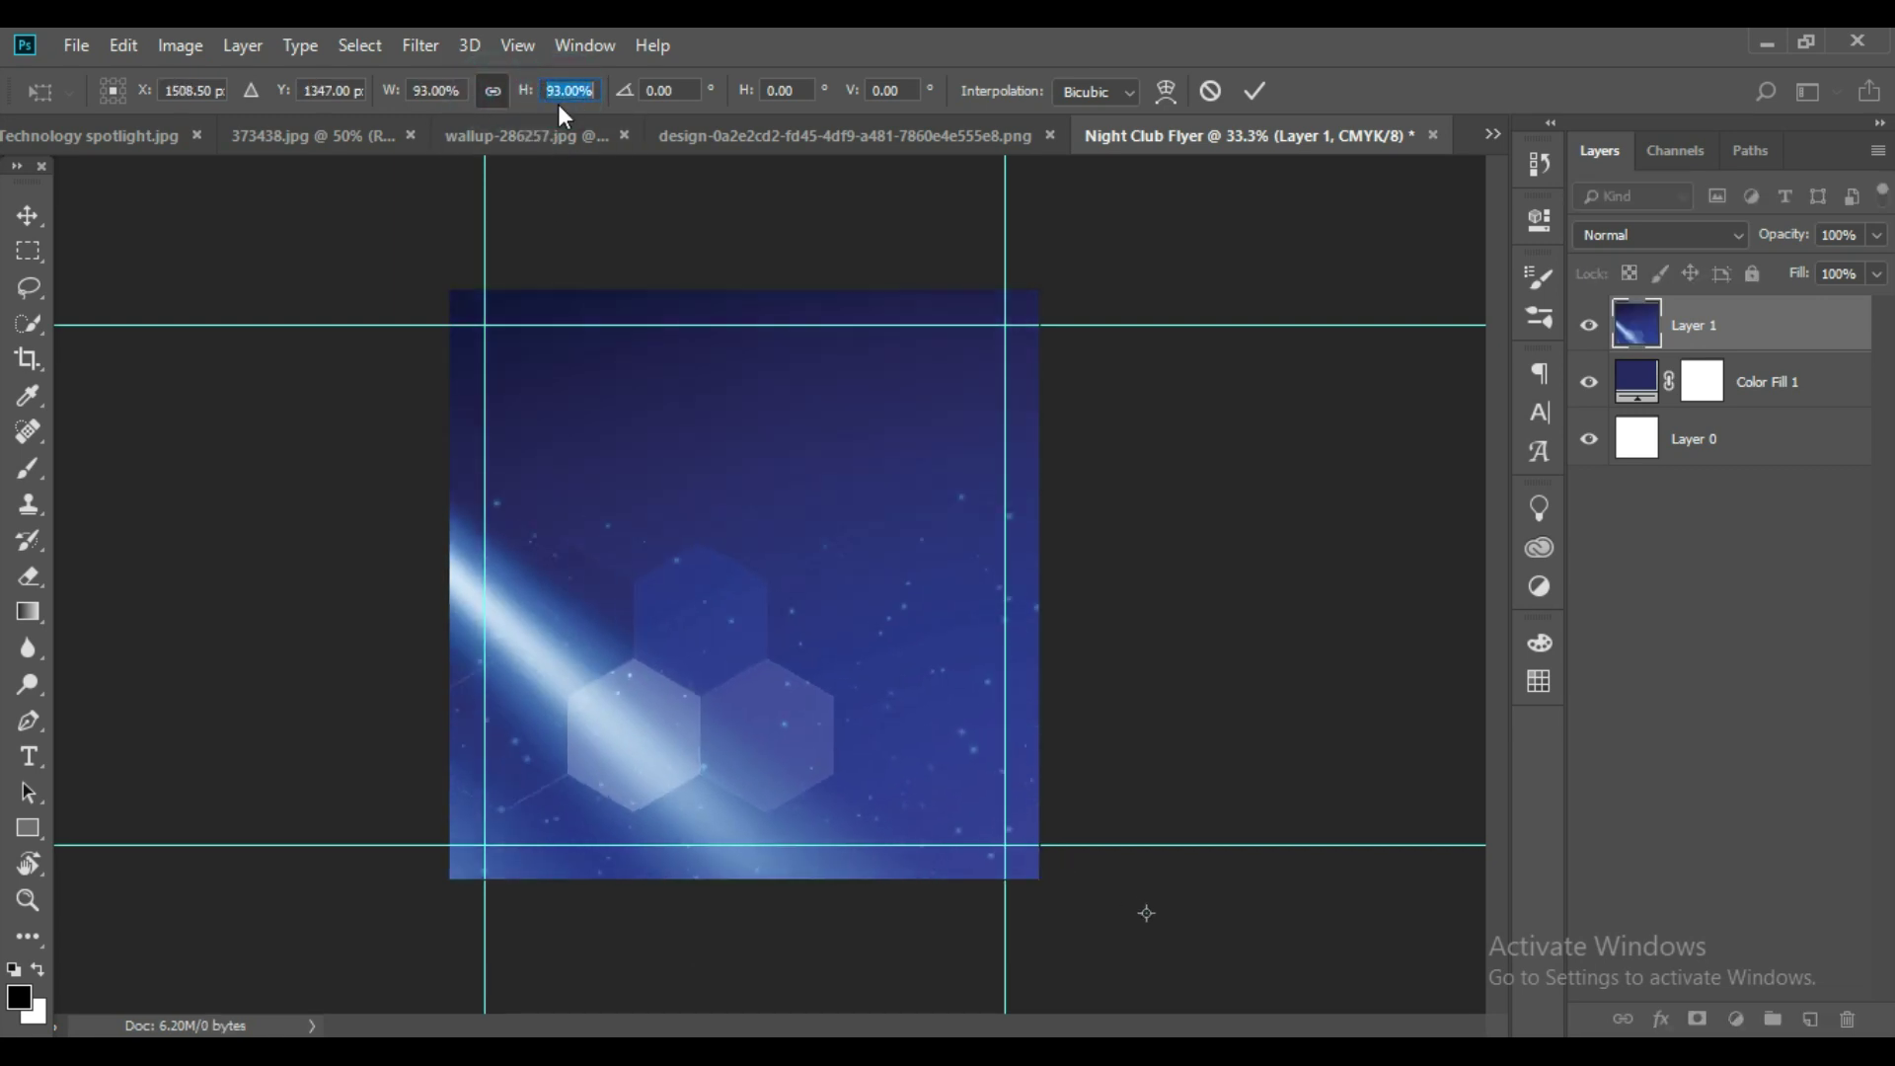
scroll(565, 94, down, 6)
scroll(563, 90, down, 10)
scroll(563, 91, down, 10)
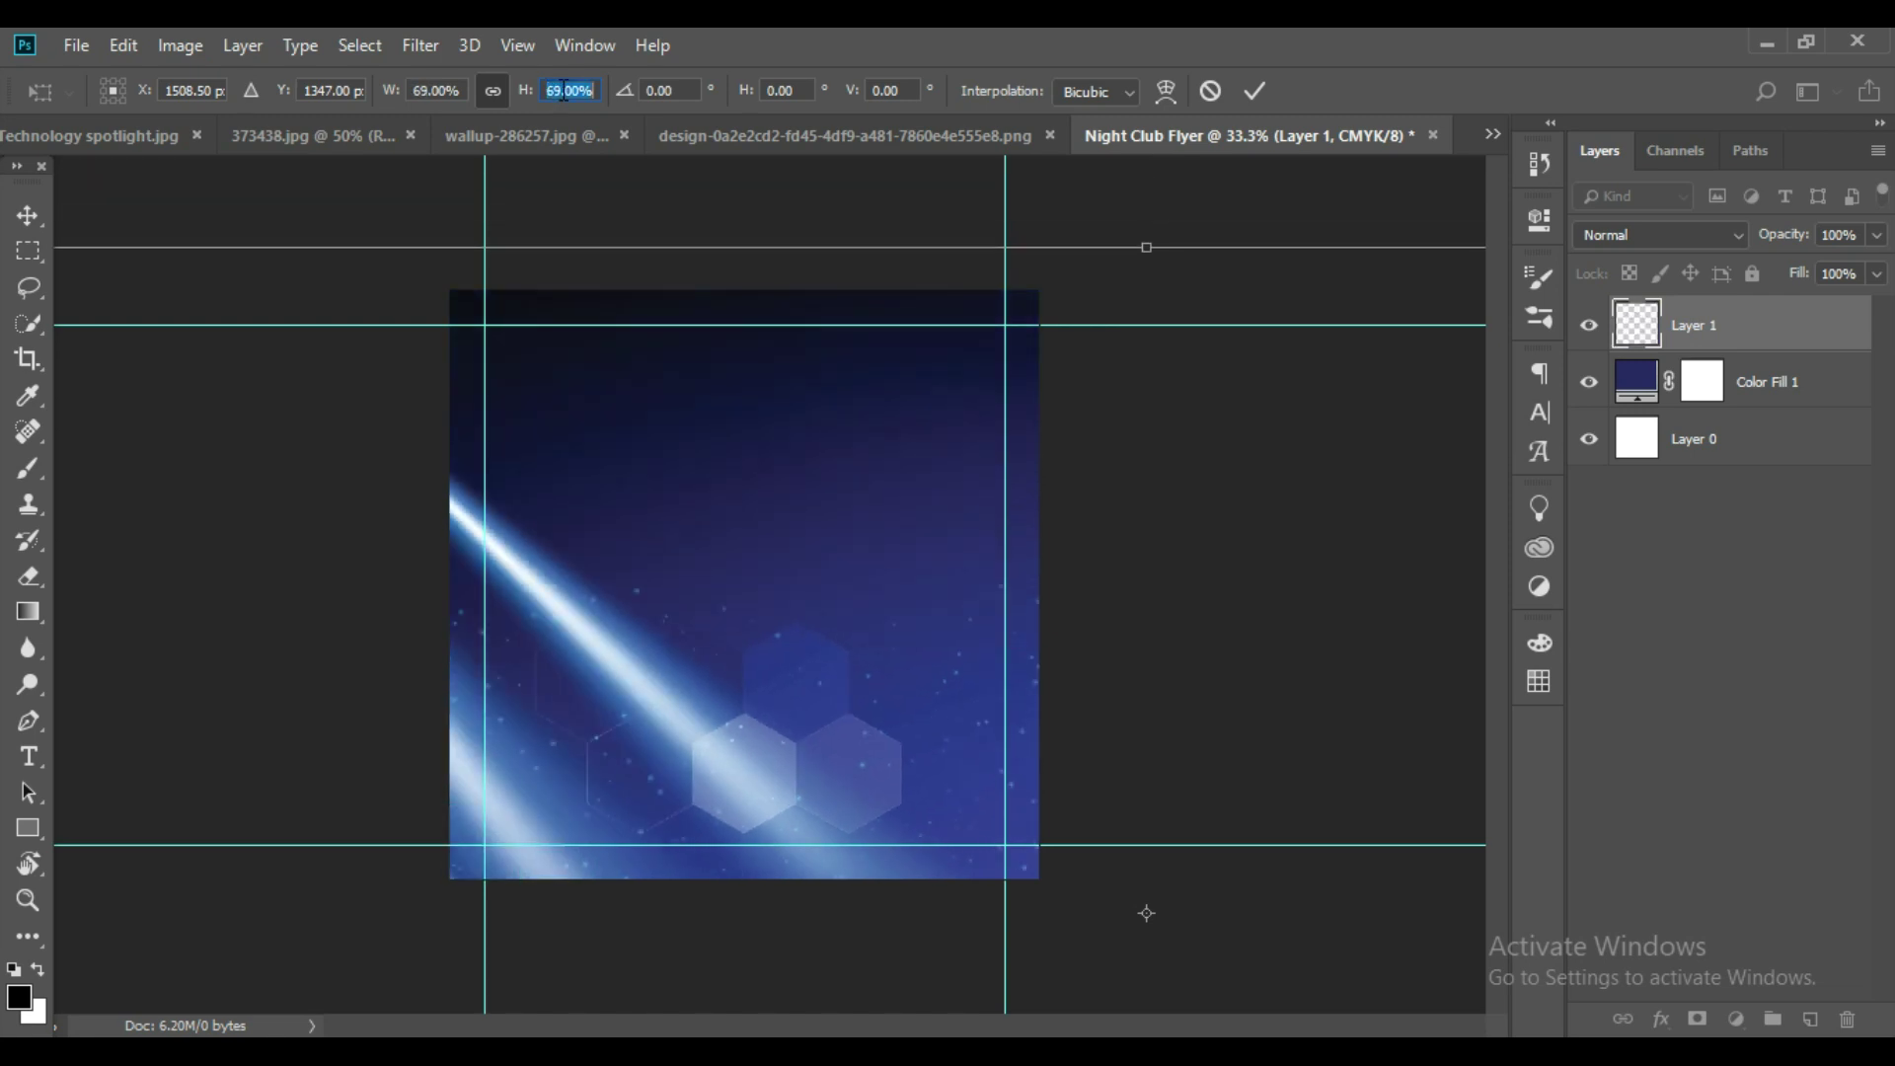
scroll(563, 91, down, 11)
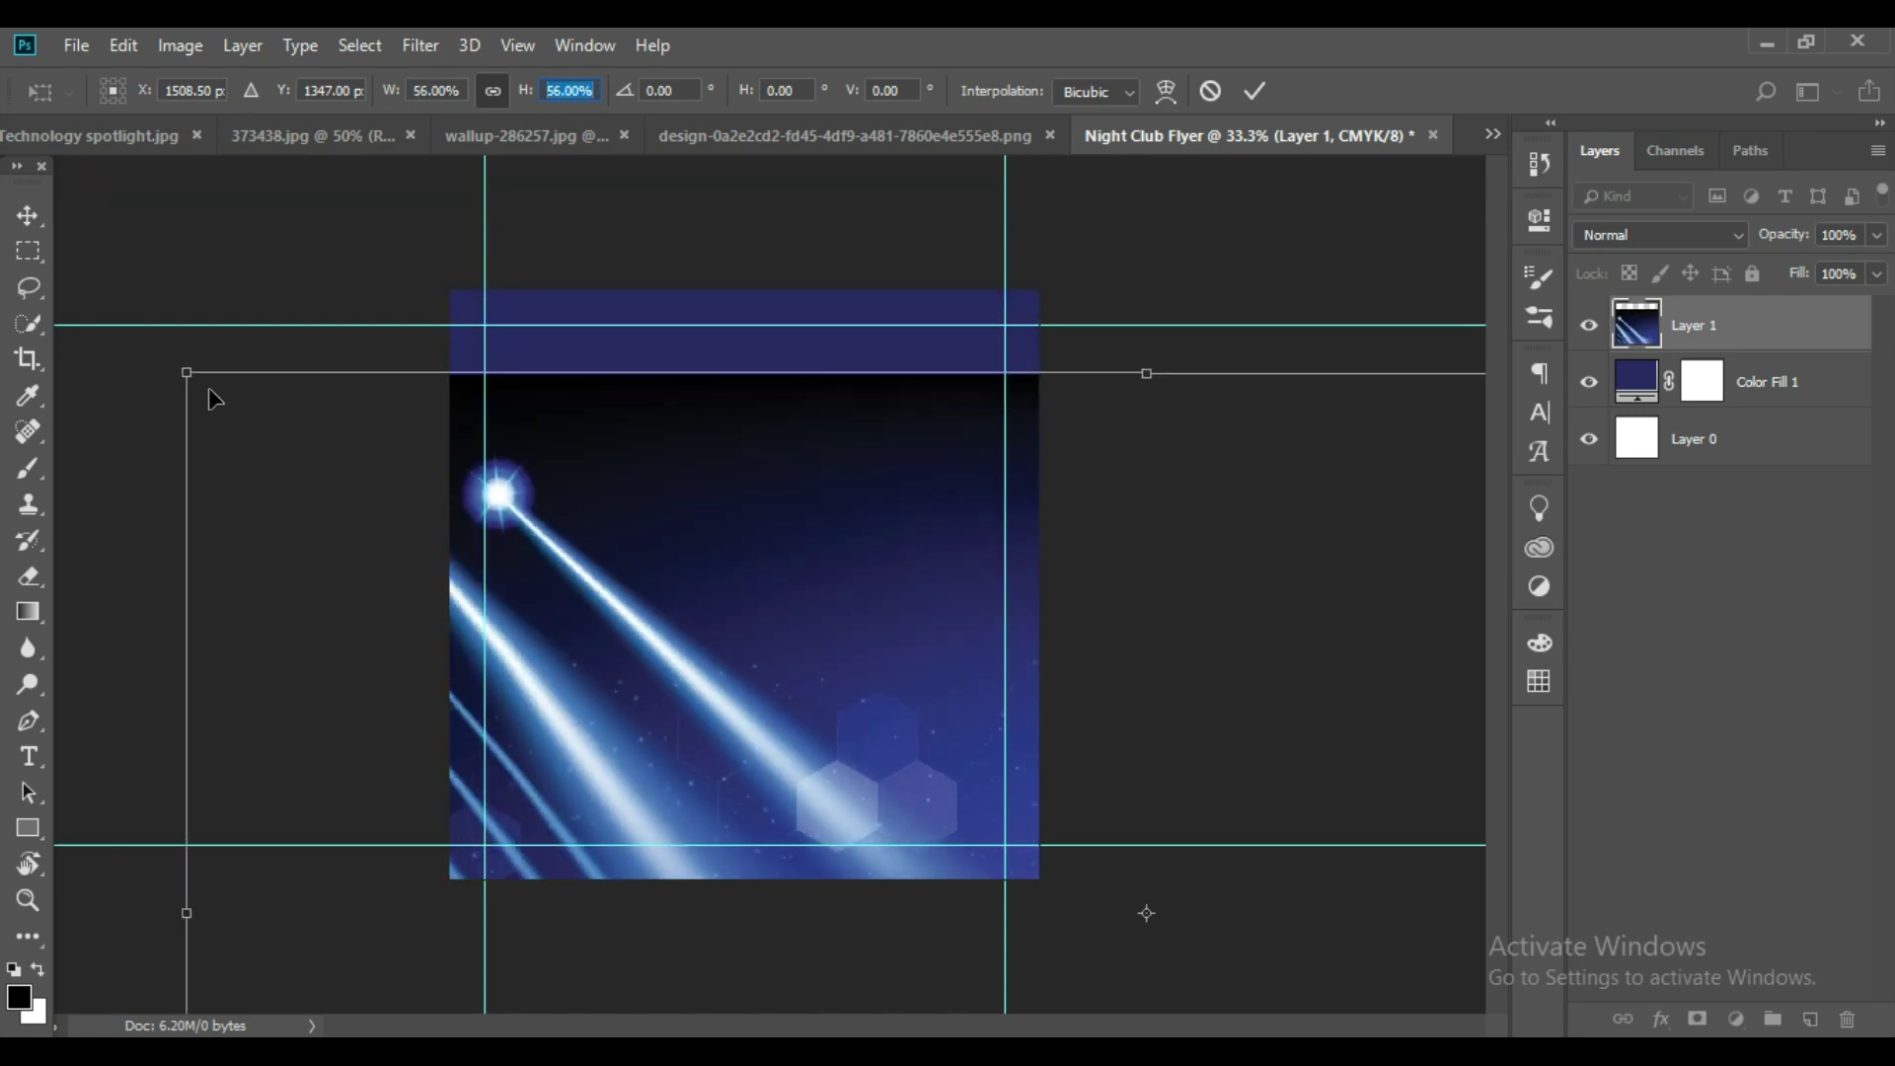
Fit the spotlight image to the canvas width, extend its bottom slightly lower and commit.
mouse_move(190, 373)
mouse_down()
mouse_move(624, 311)
mouse_move(680, 412)
mouse_up()
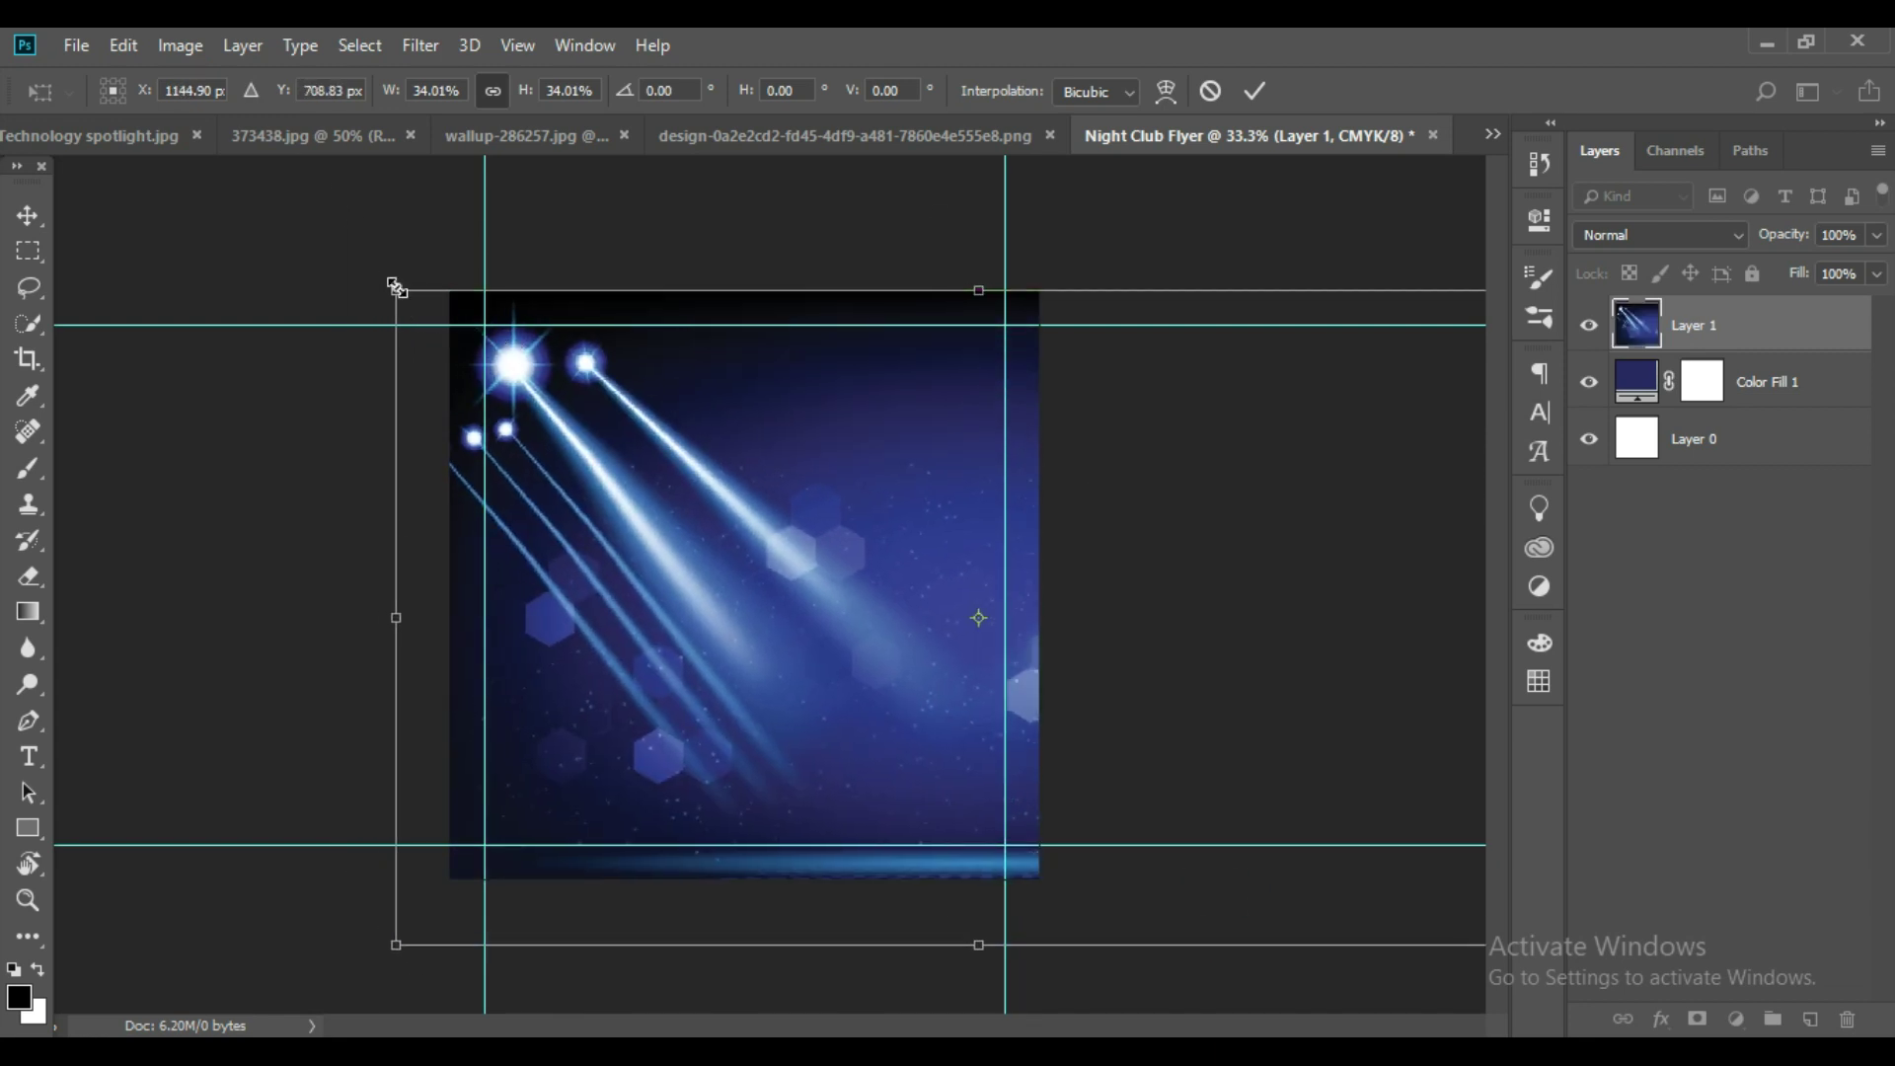
drag(395, 286, 816, 529)
drag(1268, 800, 909, 575)
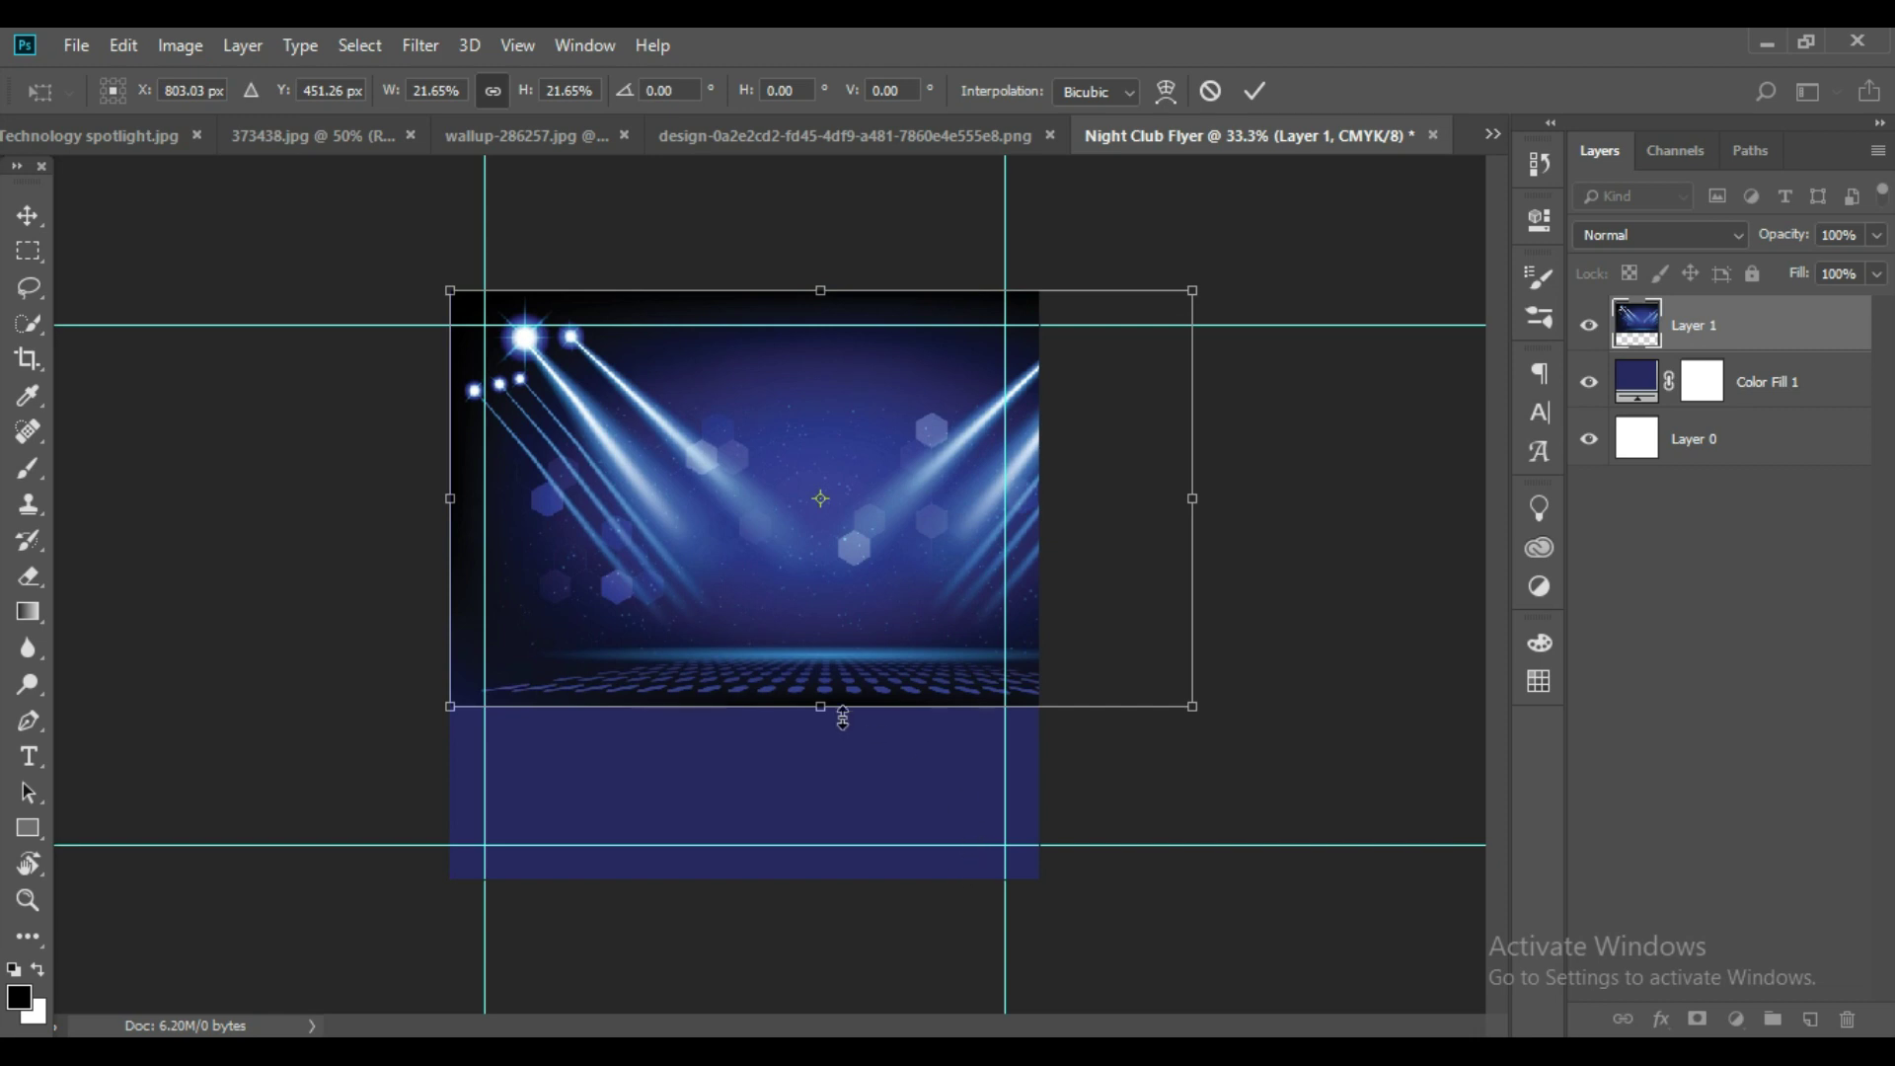
drag(827, 709, 825, 879)
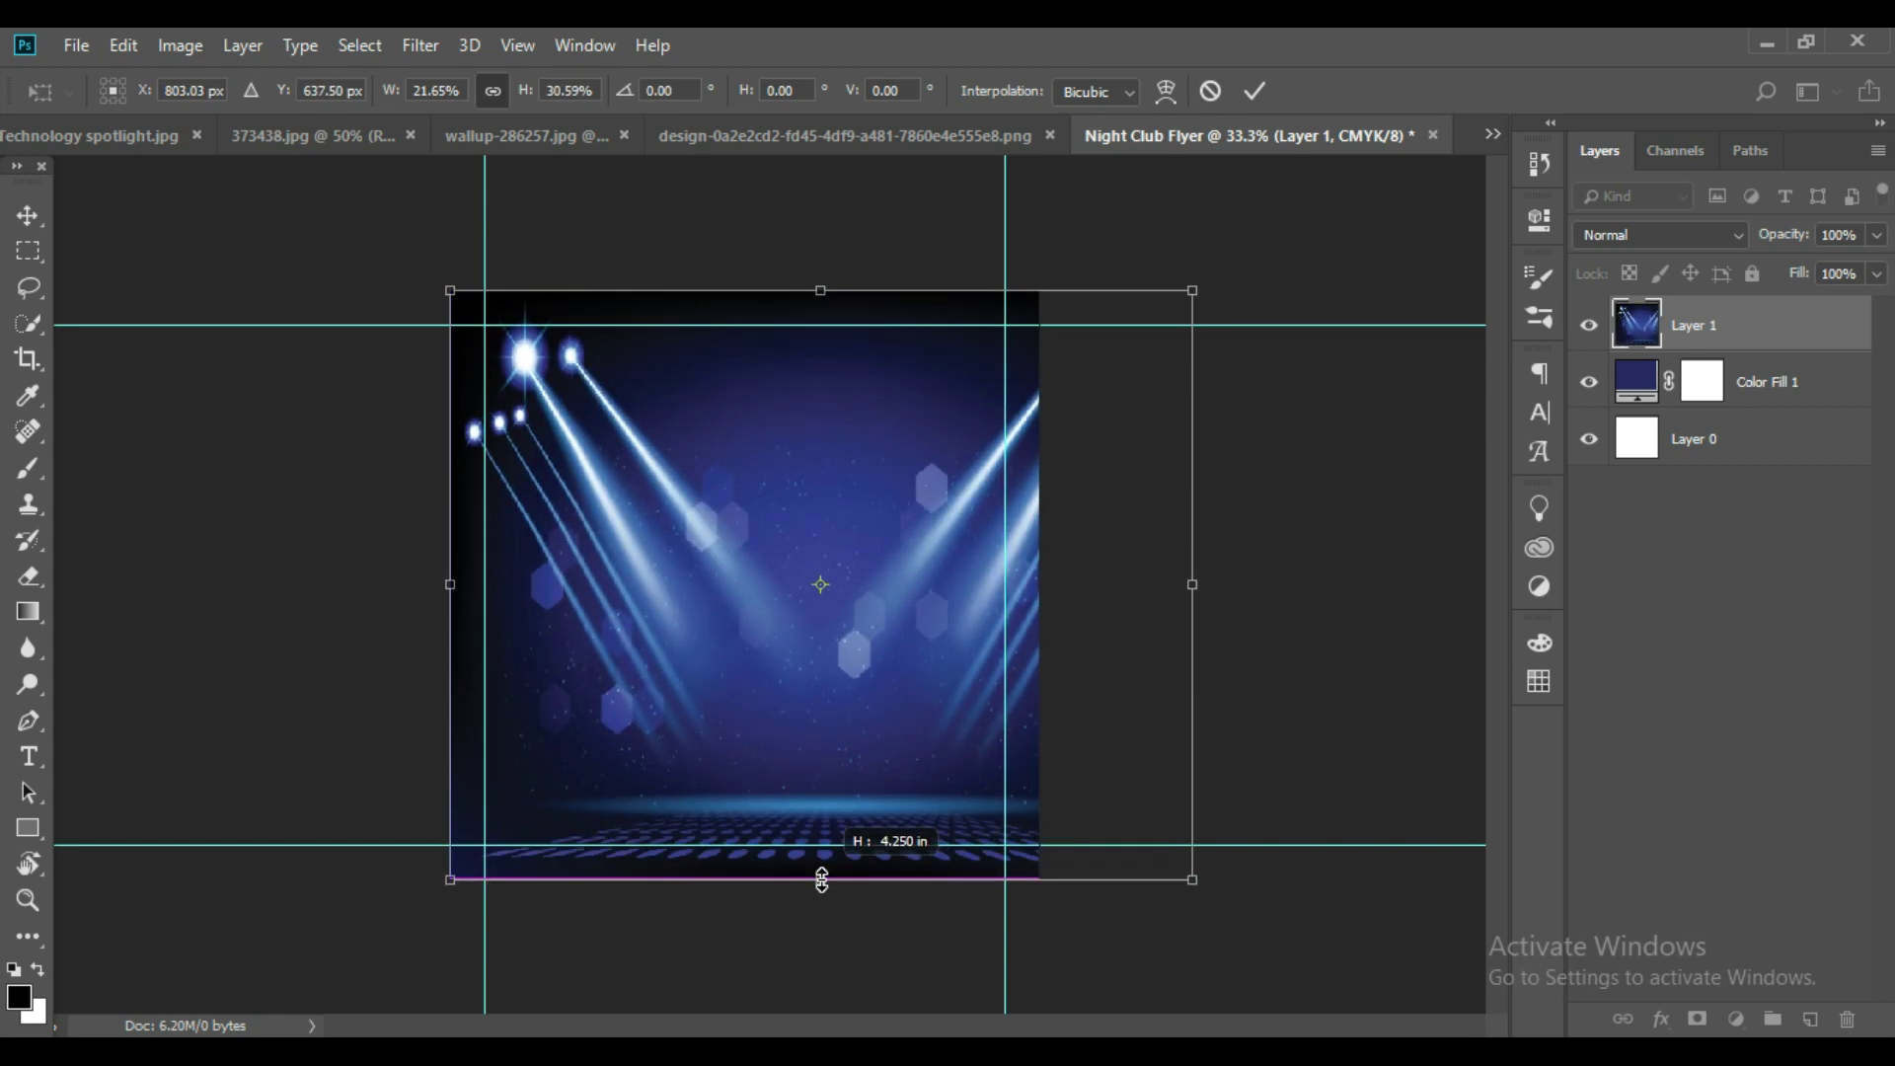
drag(1194, 587, 1039, 582)
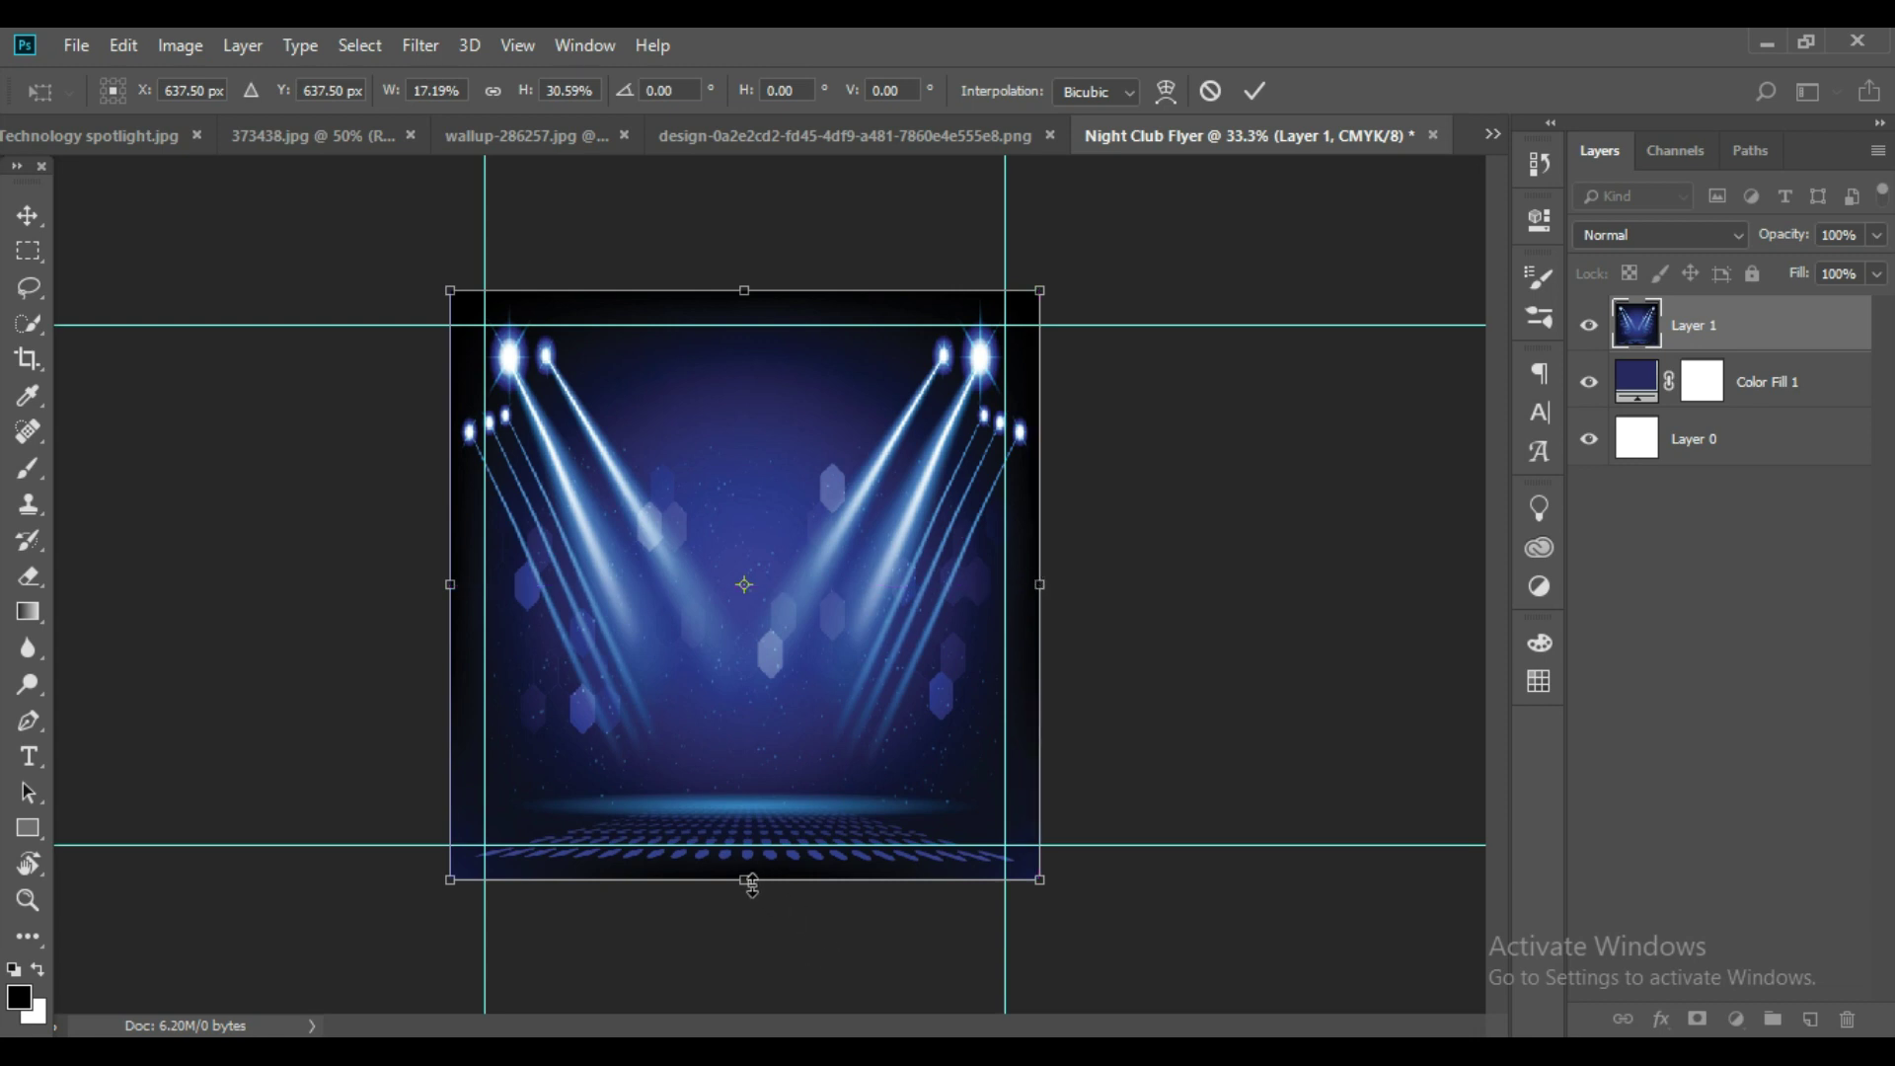
drag(751, 885, 751, 754)
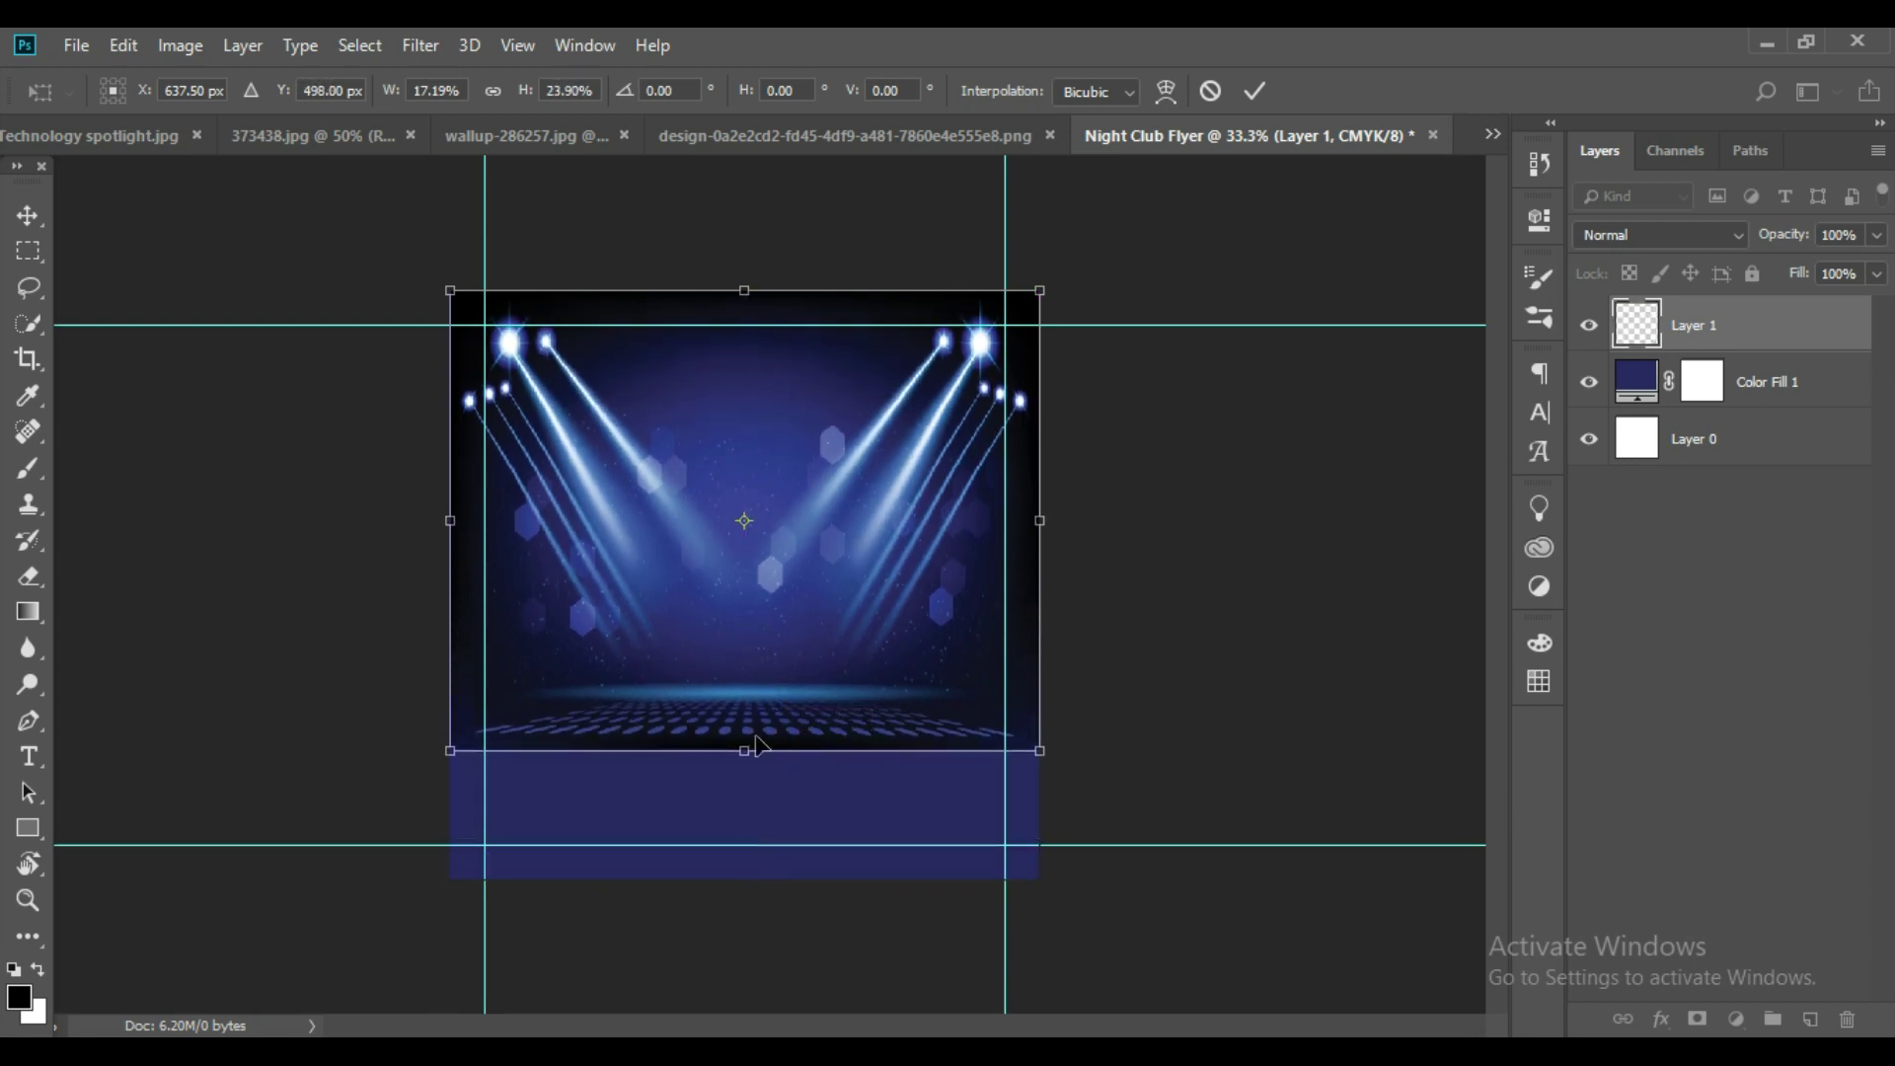
mouse_move(744, 289)
mouse_down()
mouse_move(741, 347)
mouse_move(749, 290)
mouse_up()
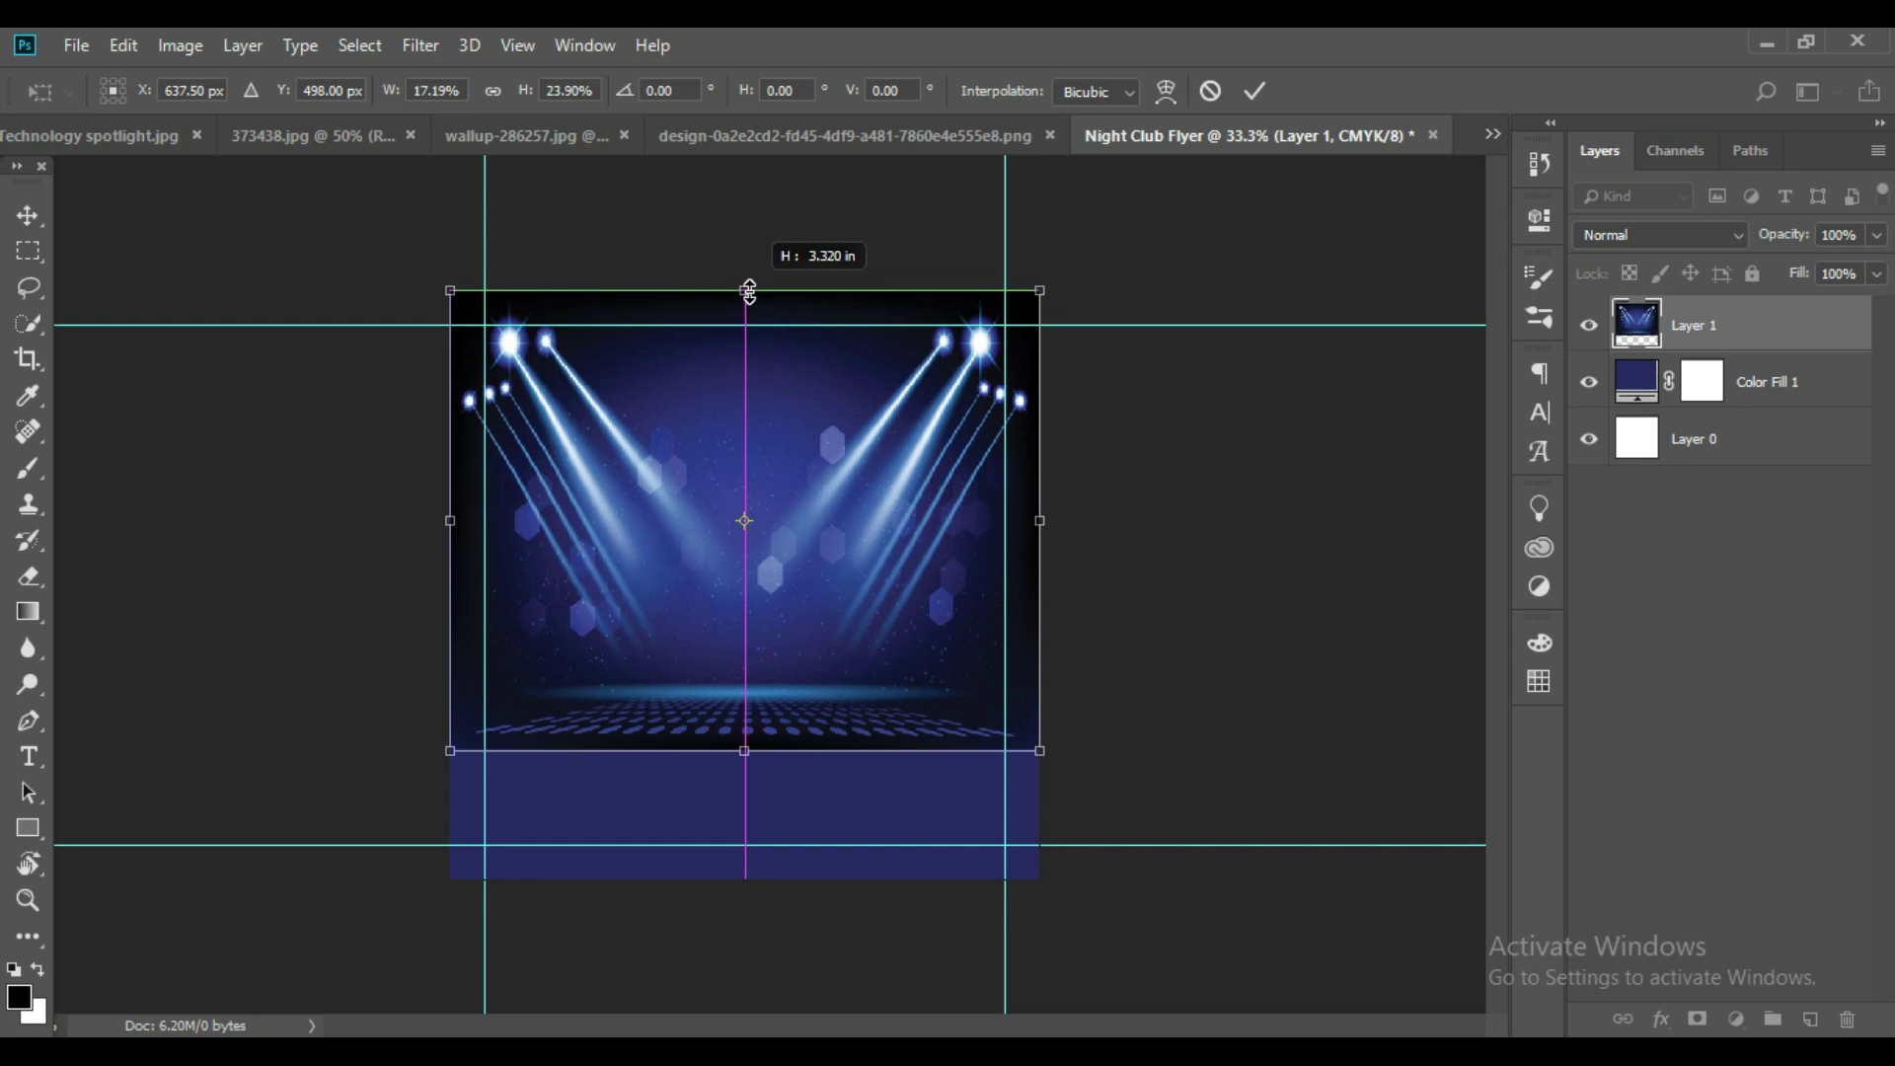
drag(745, 750, 744, 776)
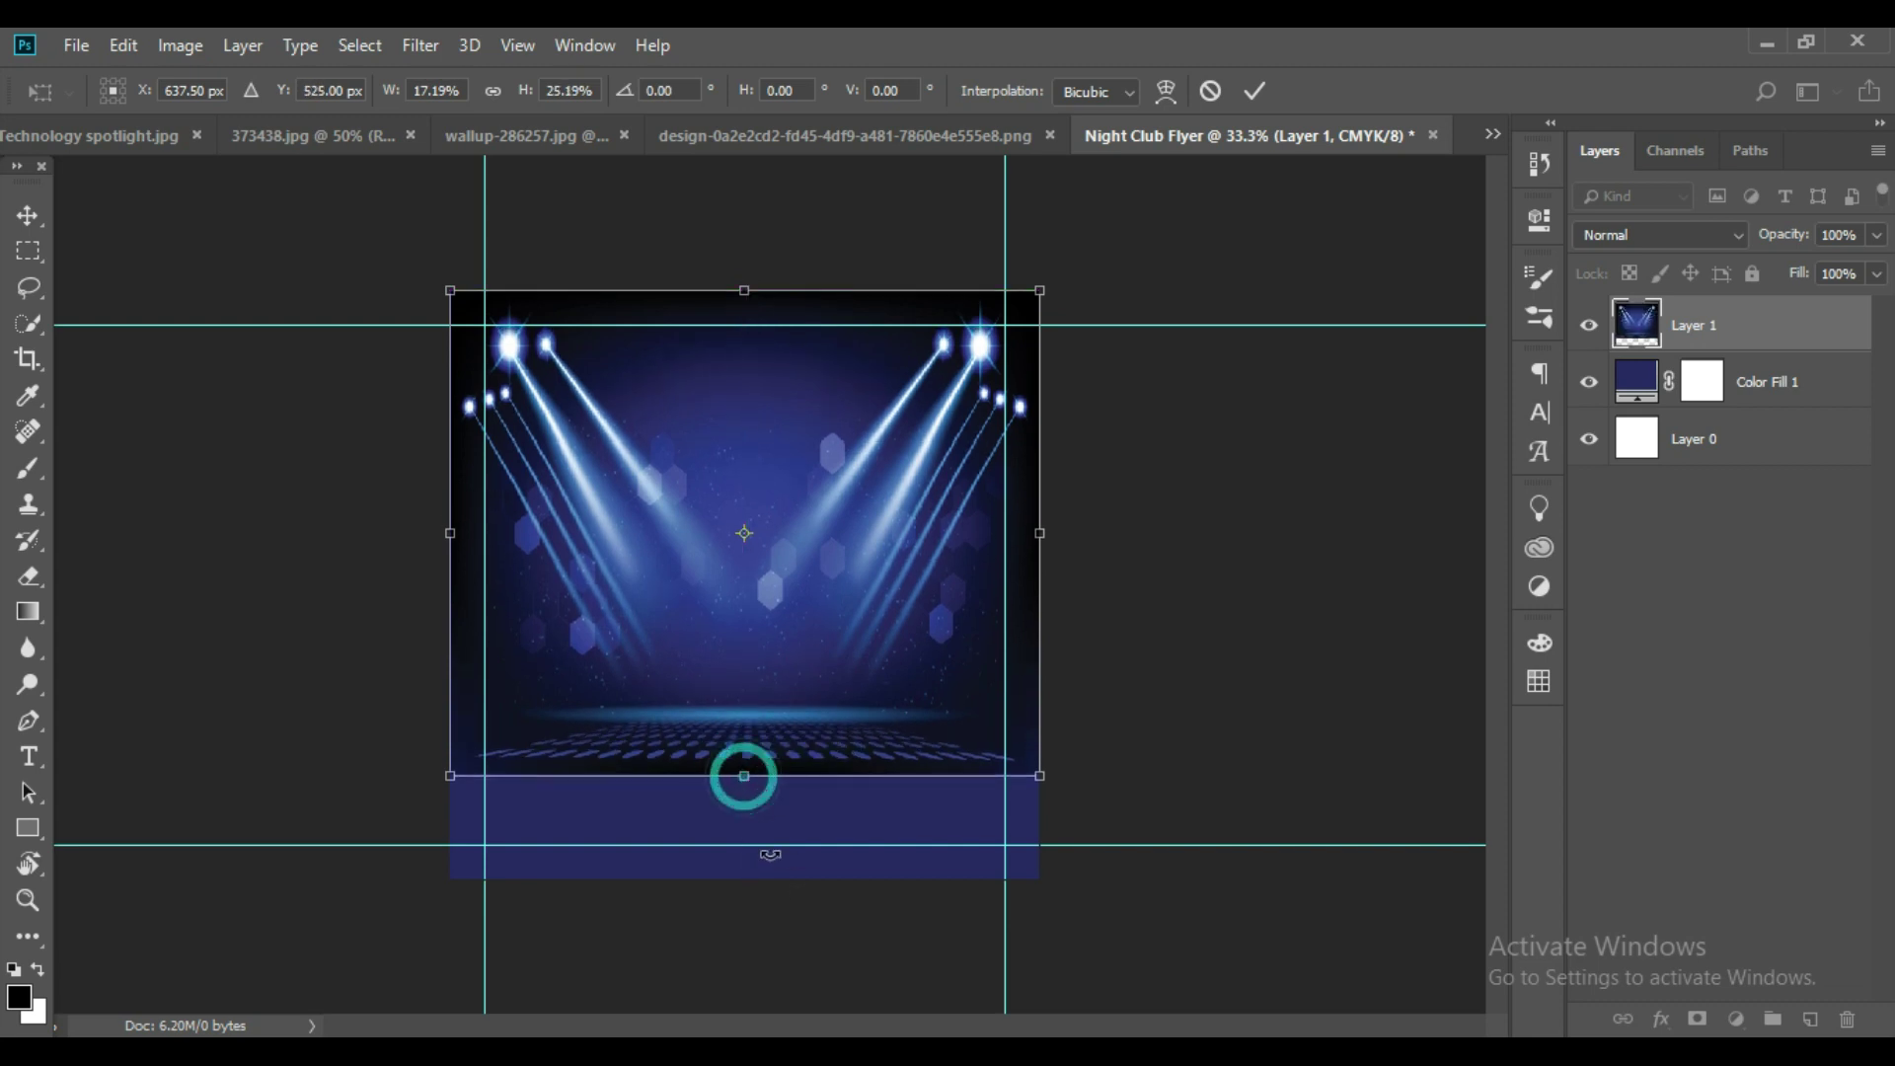
click(1254, 90)
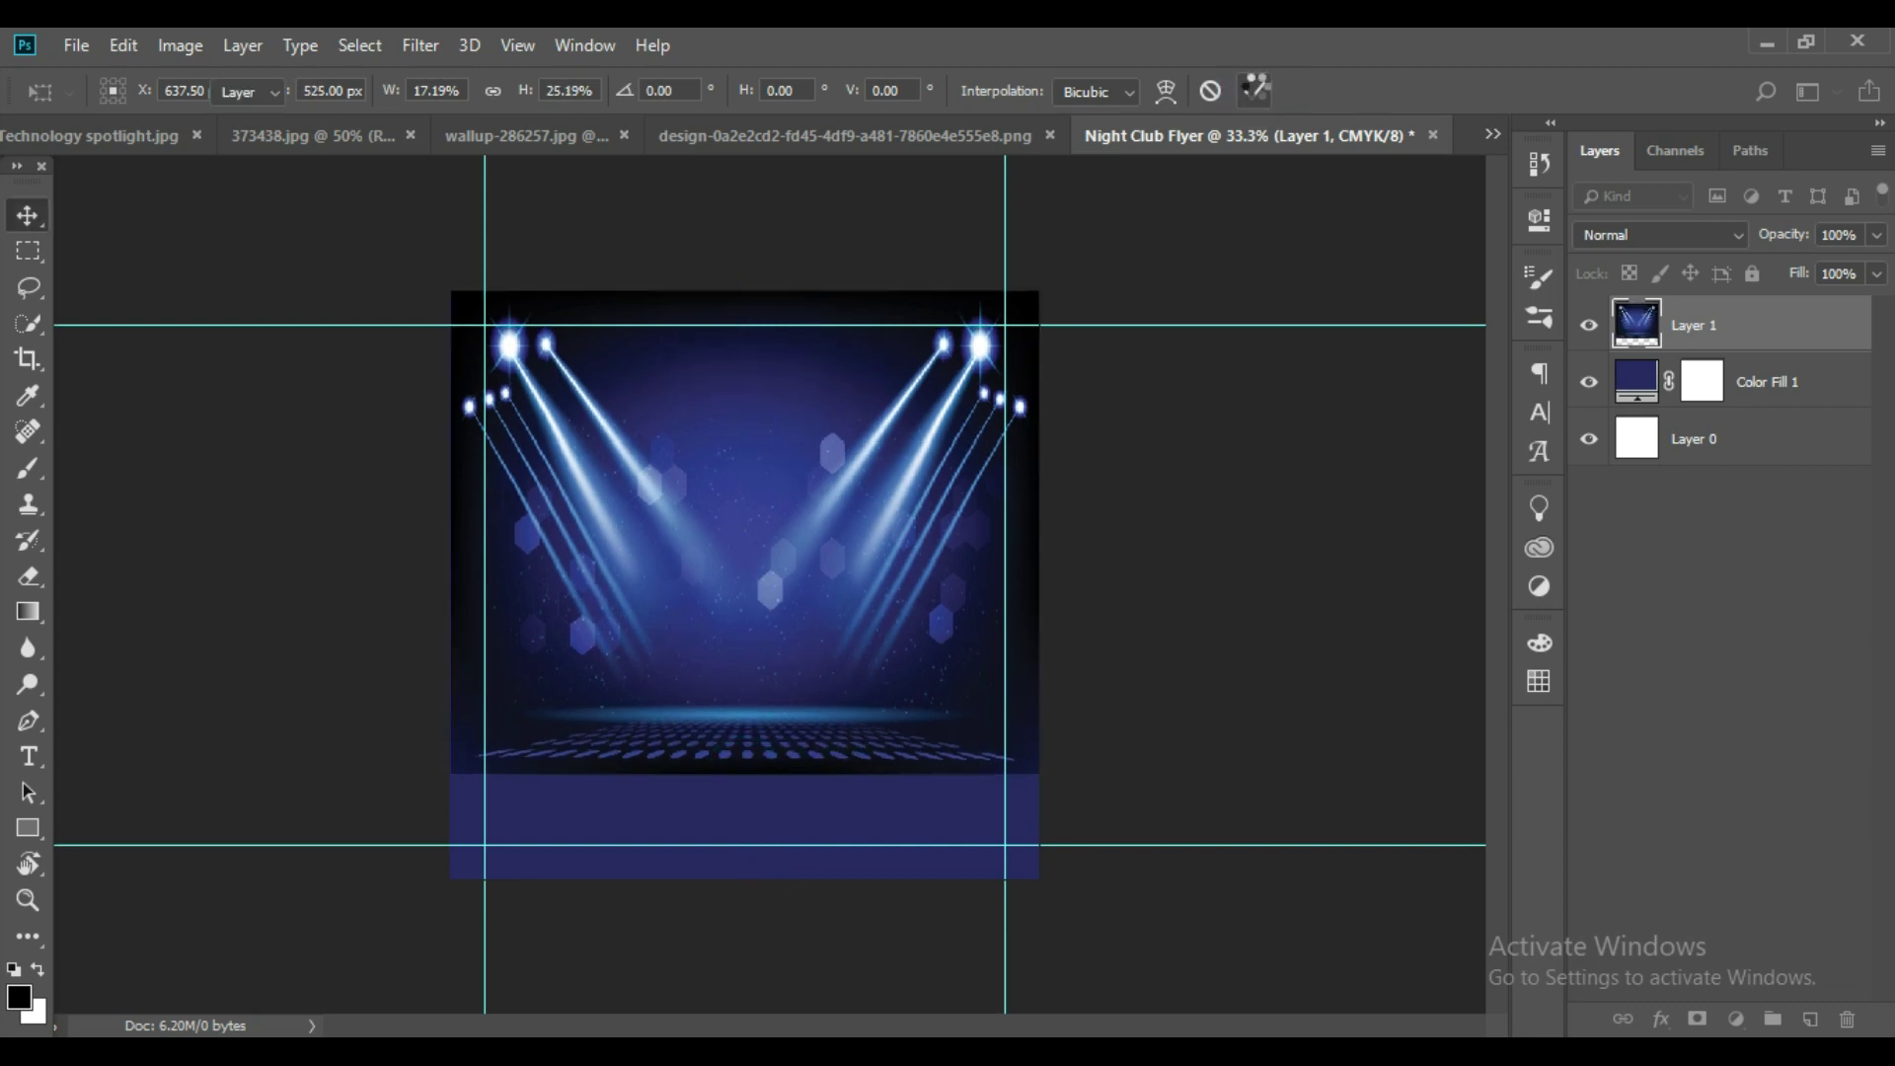
Discard Technology spotlight.jpg, rename Layer 1 to Abstract BG and delete the white Layer 0.
click(196, 135)
click(906, 427)
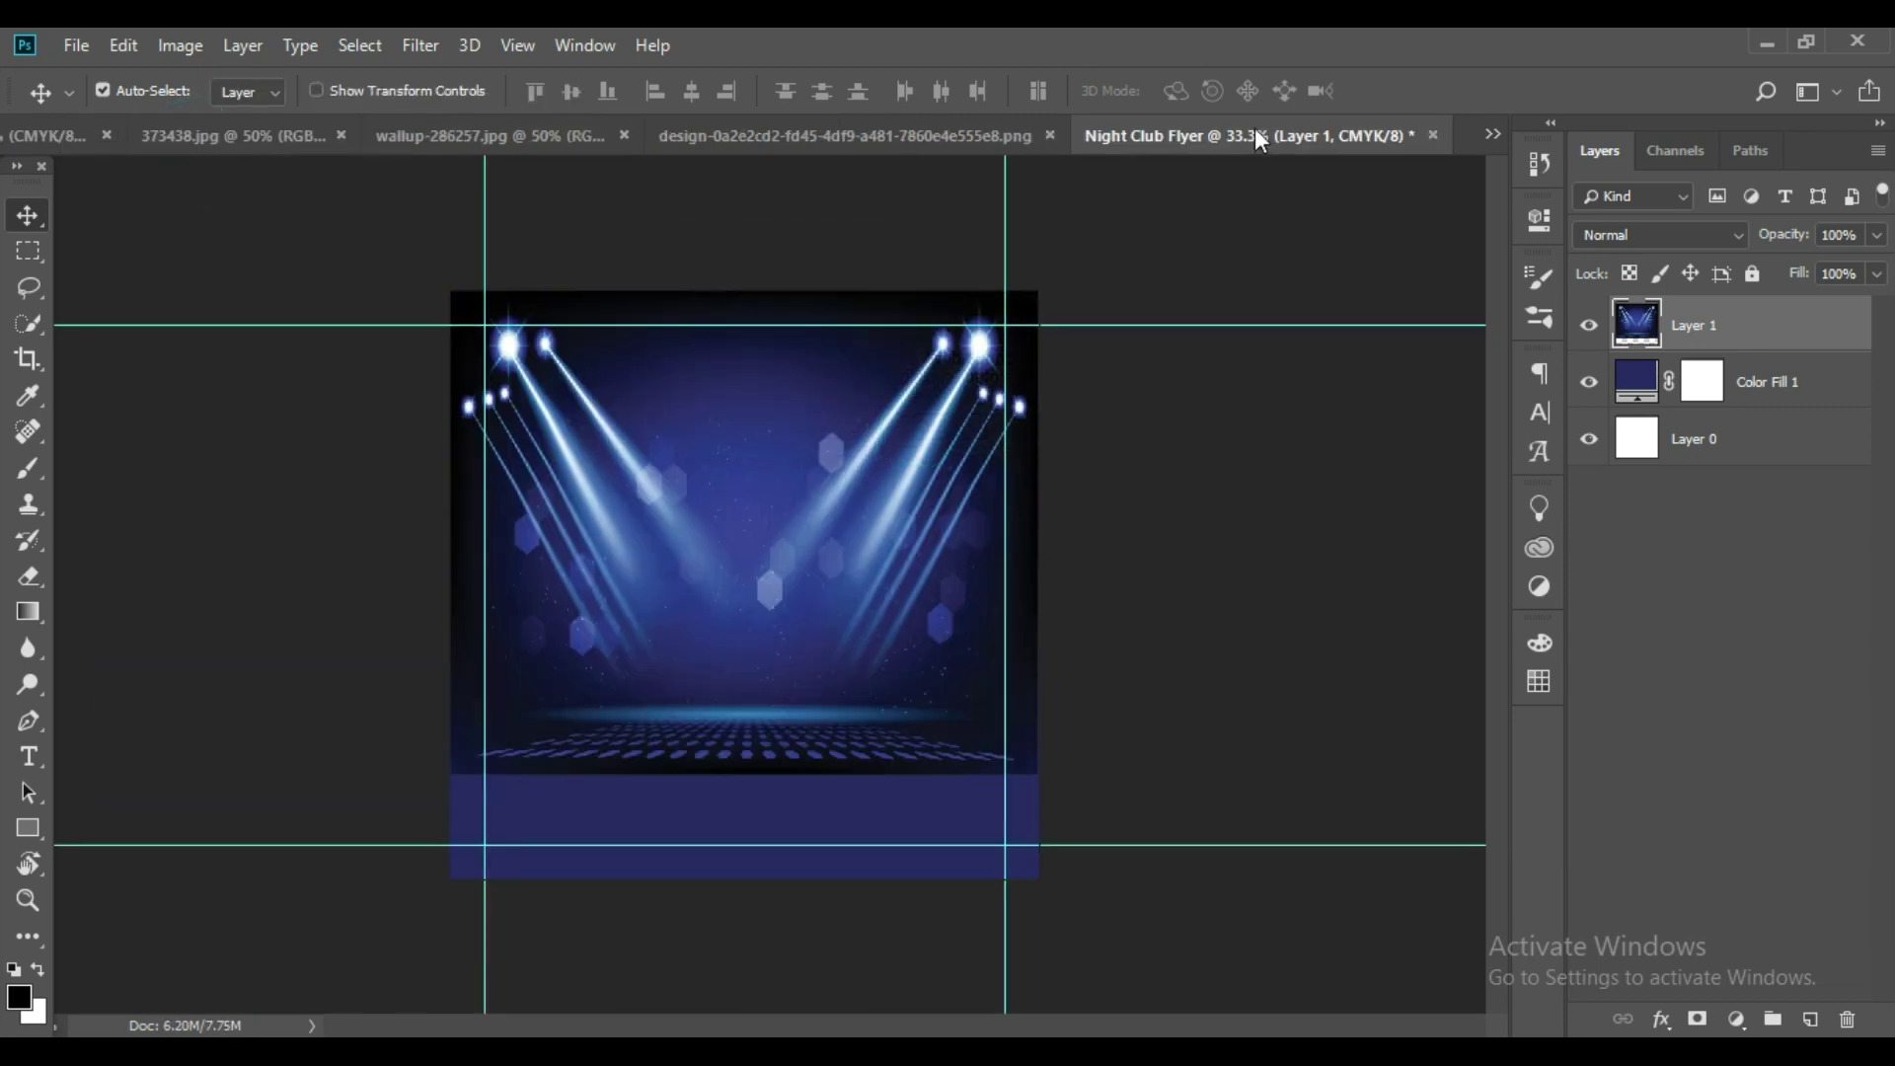
double_click(1697, 325)
text(Abstract BG)
key(Return)
drag(1681, 431, 1847, 1018)
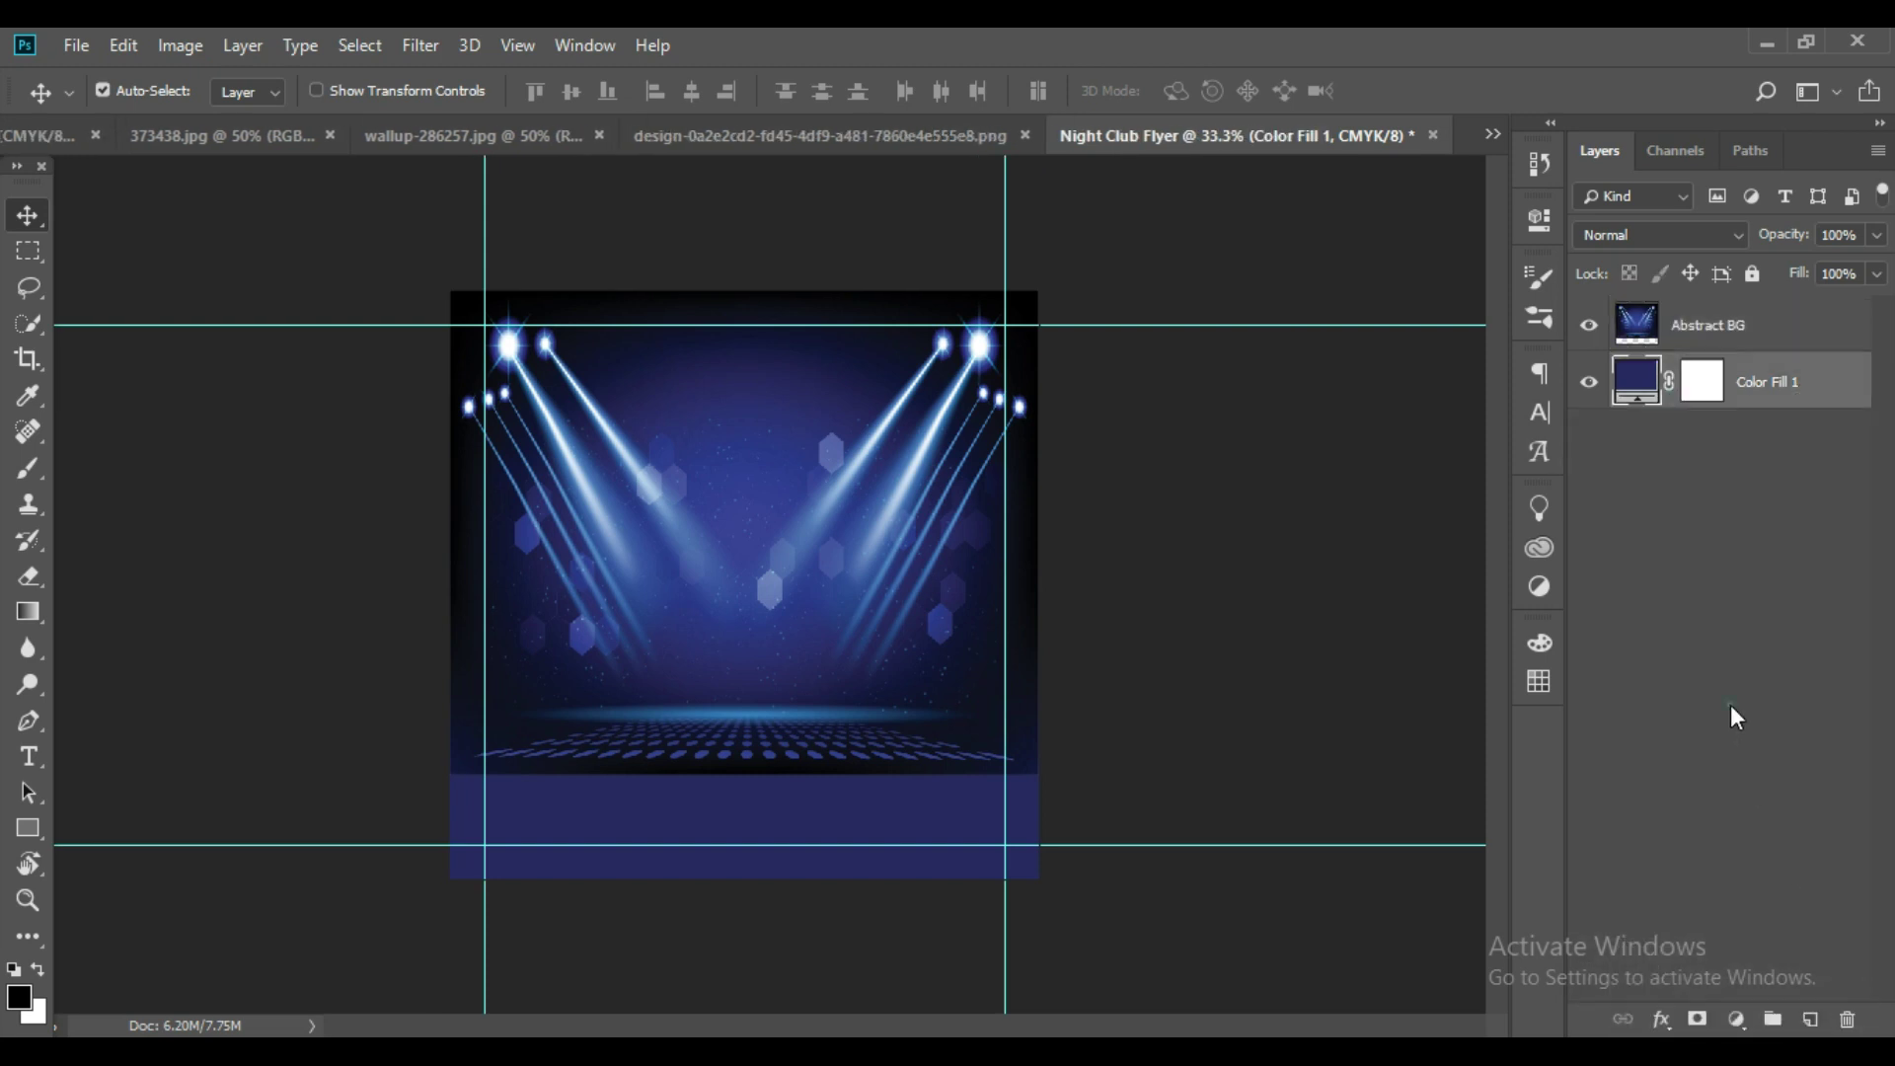
click(1694, 346)
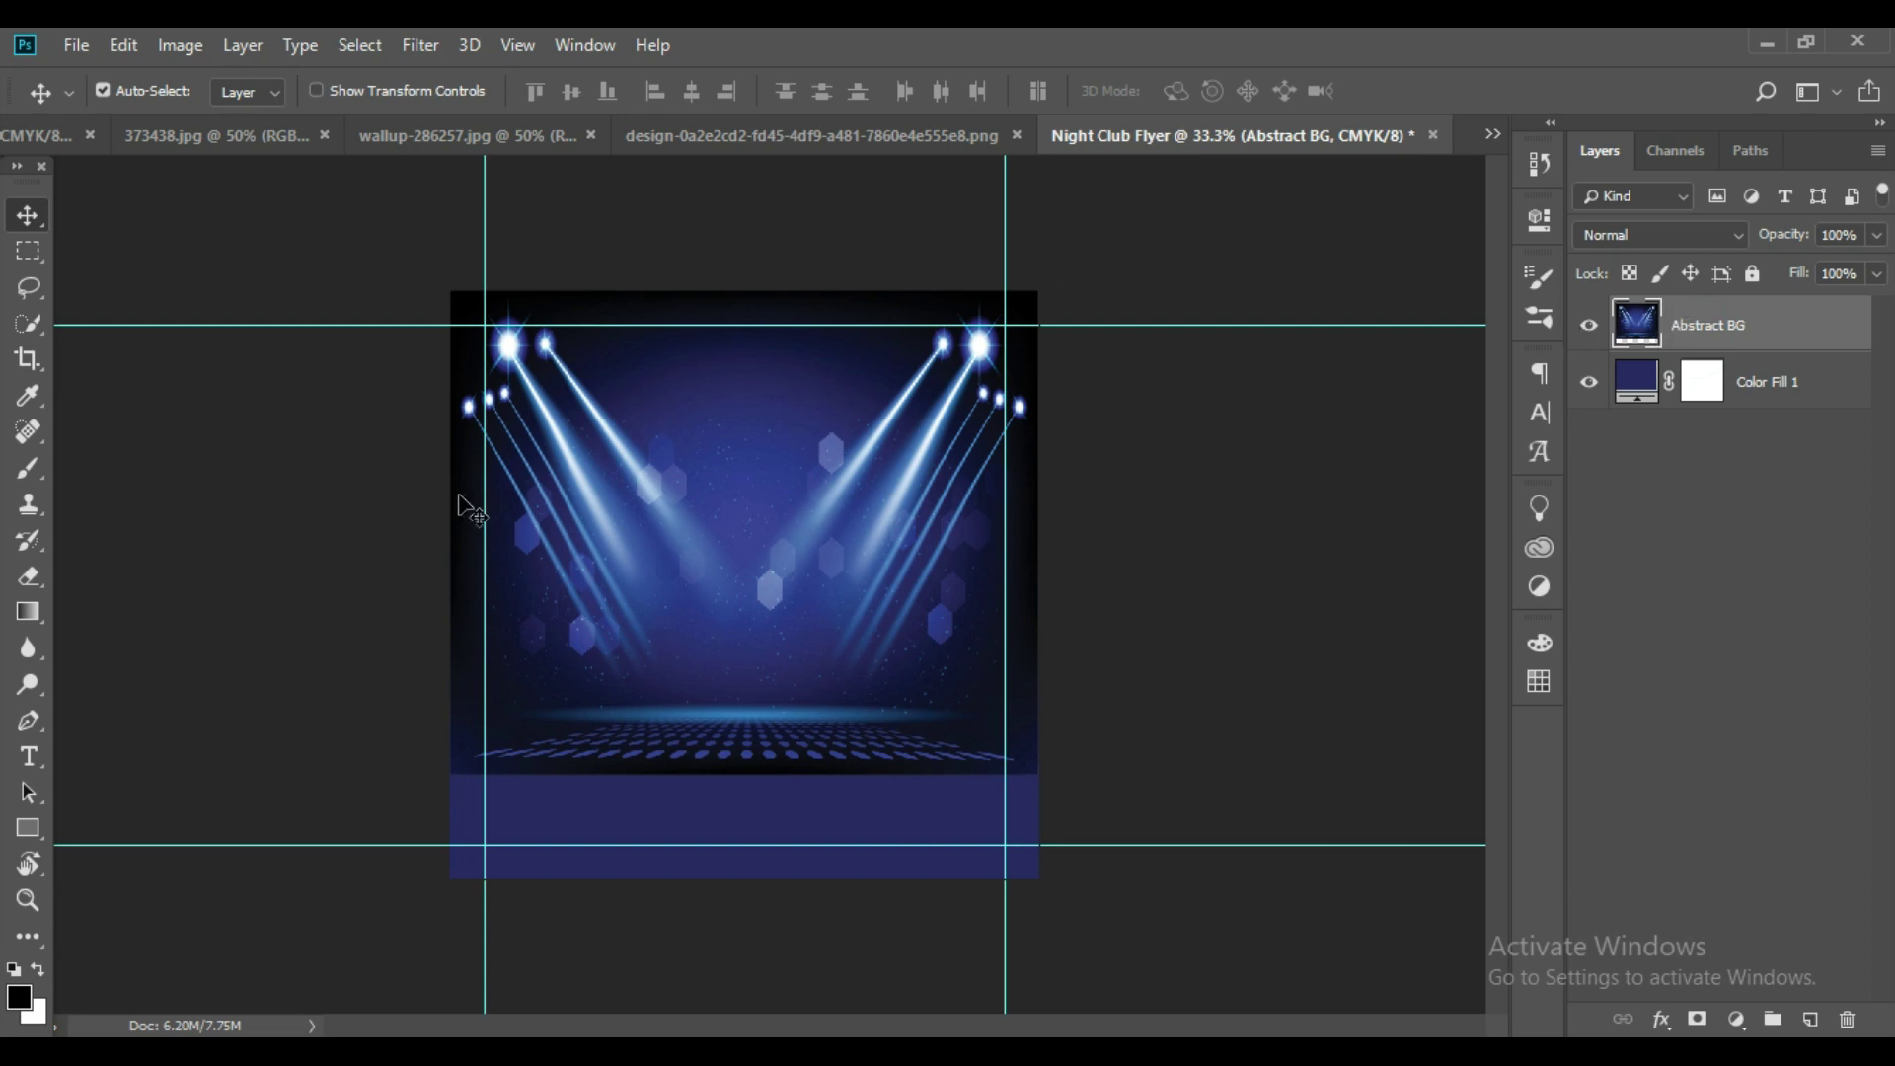
Unlock the 373438.jpg fractal image, drag it into the flyer and fit it to the canvas.
click(174, 136)
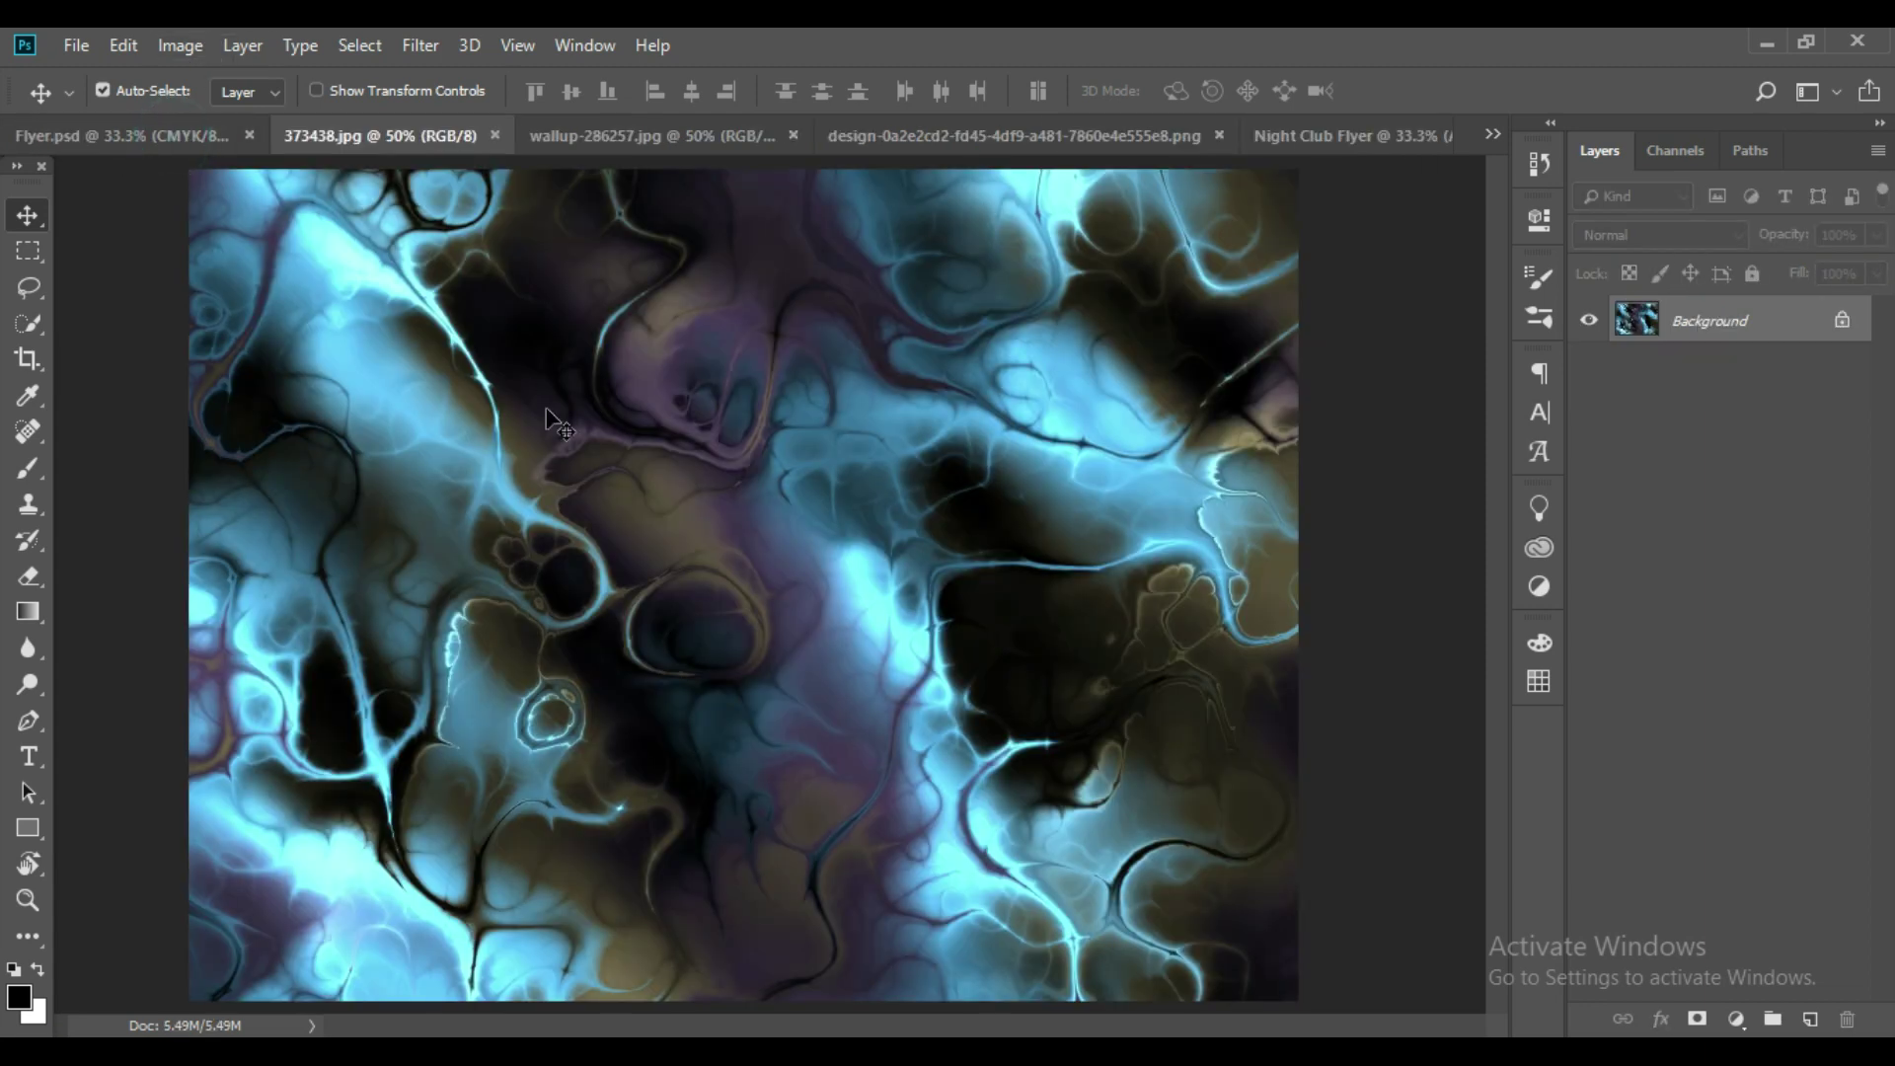
click(1842, 319)
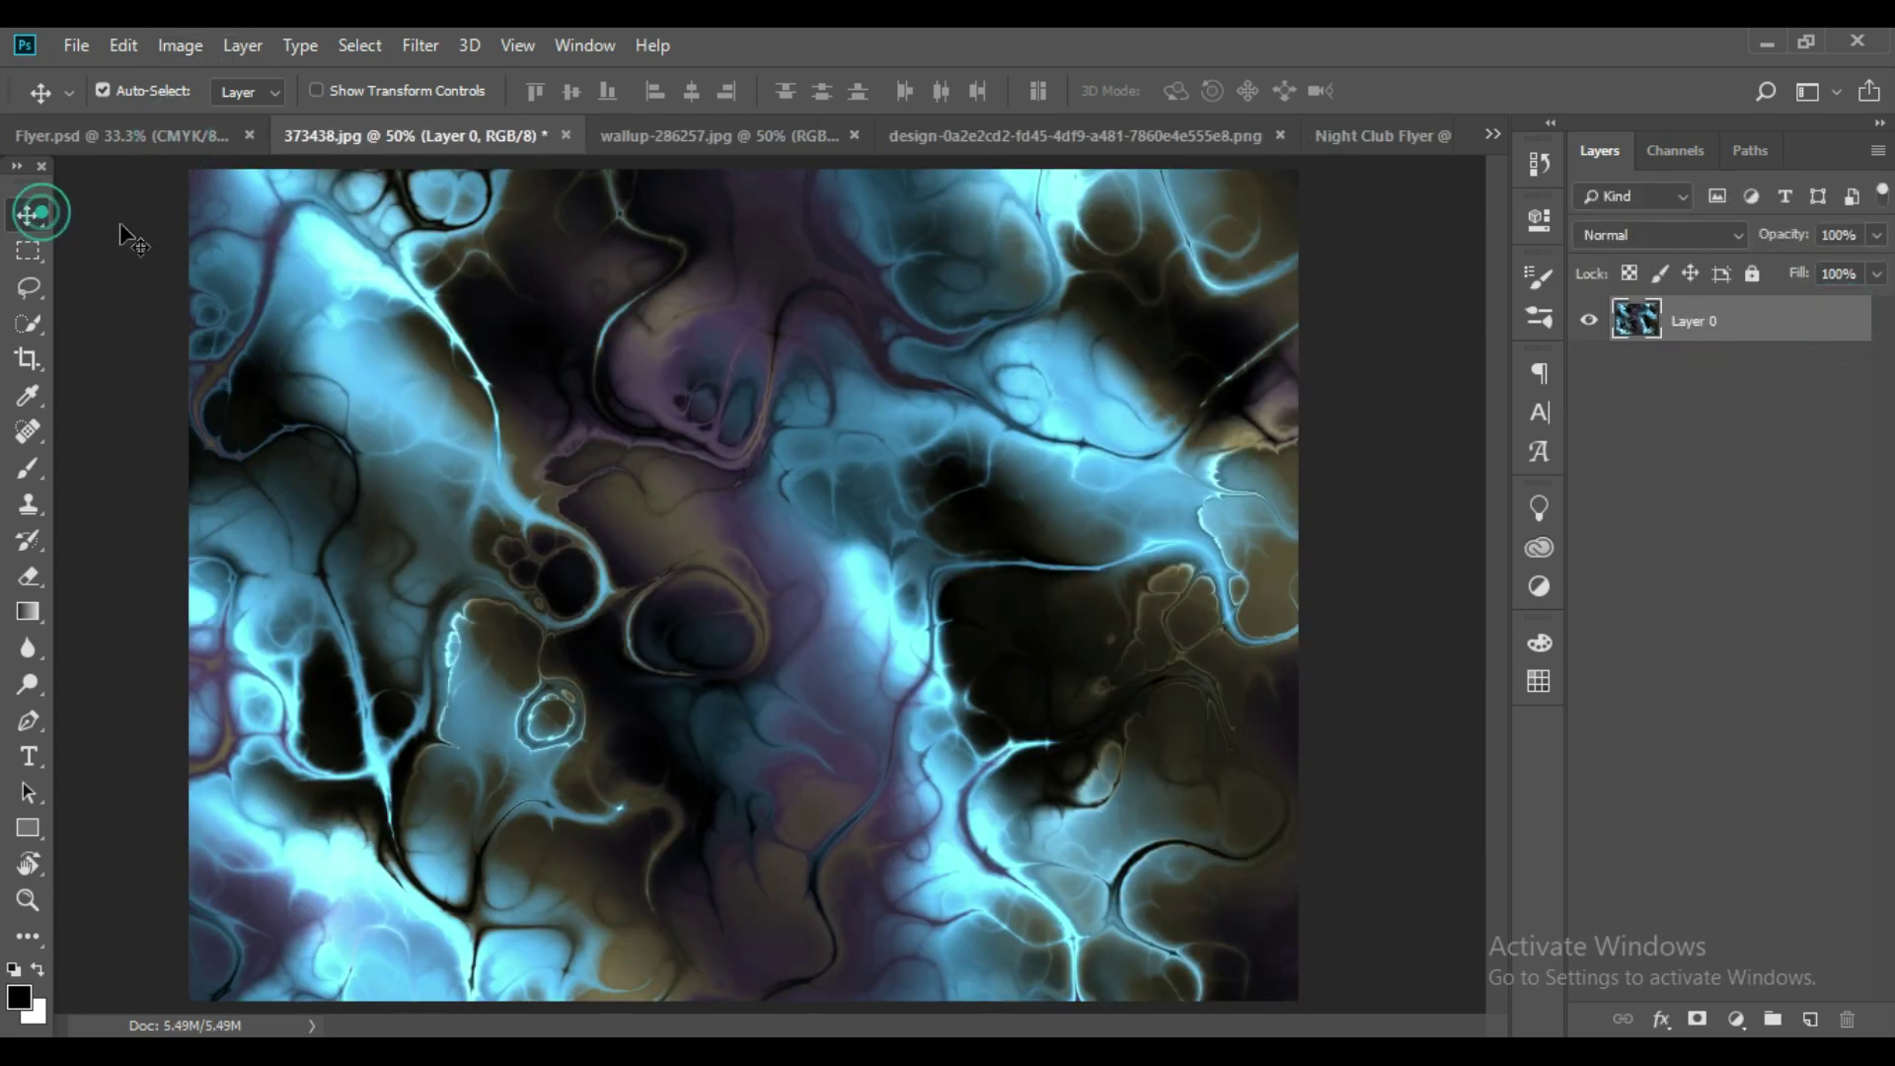
mouse_move(881, 374)
mouse_down()
mouse_move(741, 571)
mouse_move(792, 577)
mouse_up()
key(ctrl+t)
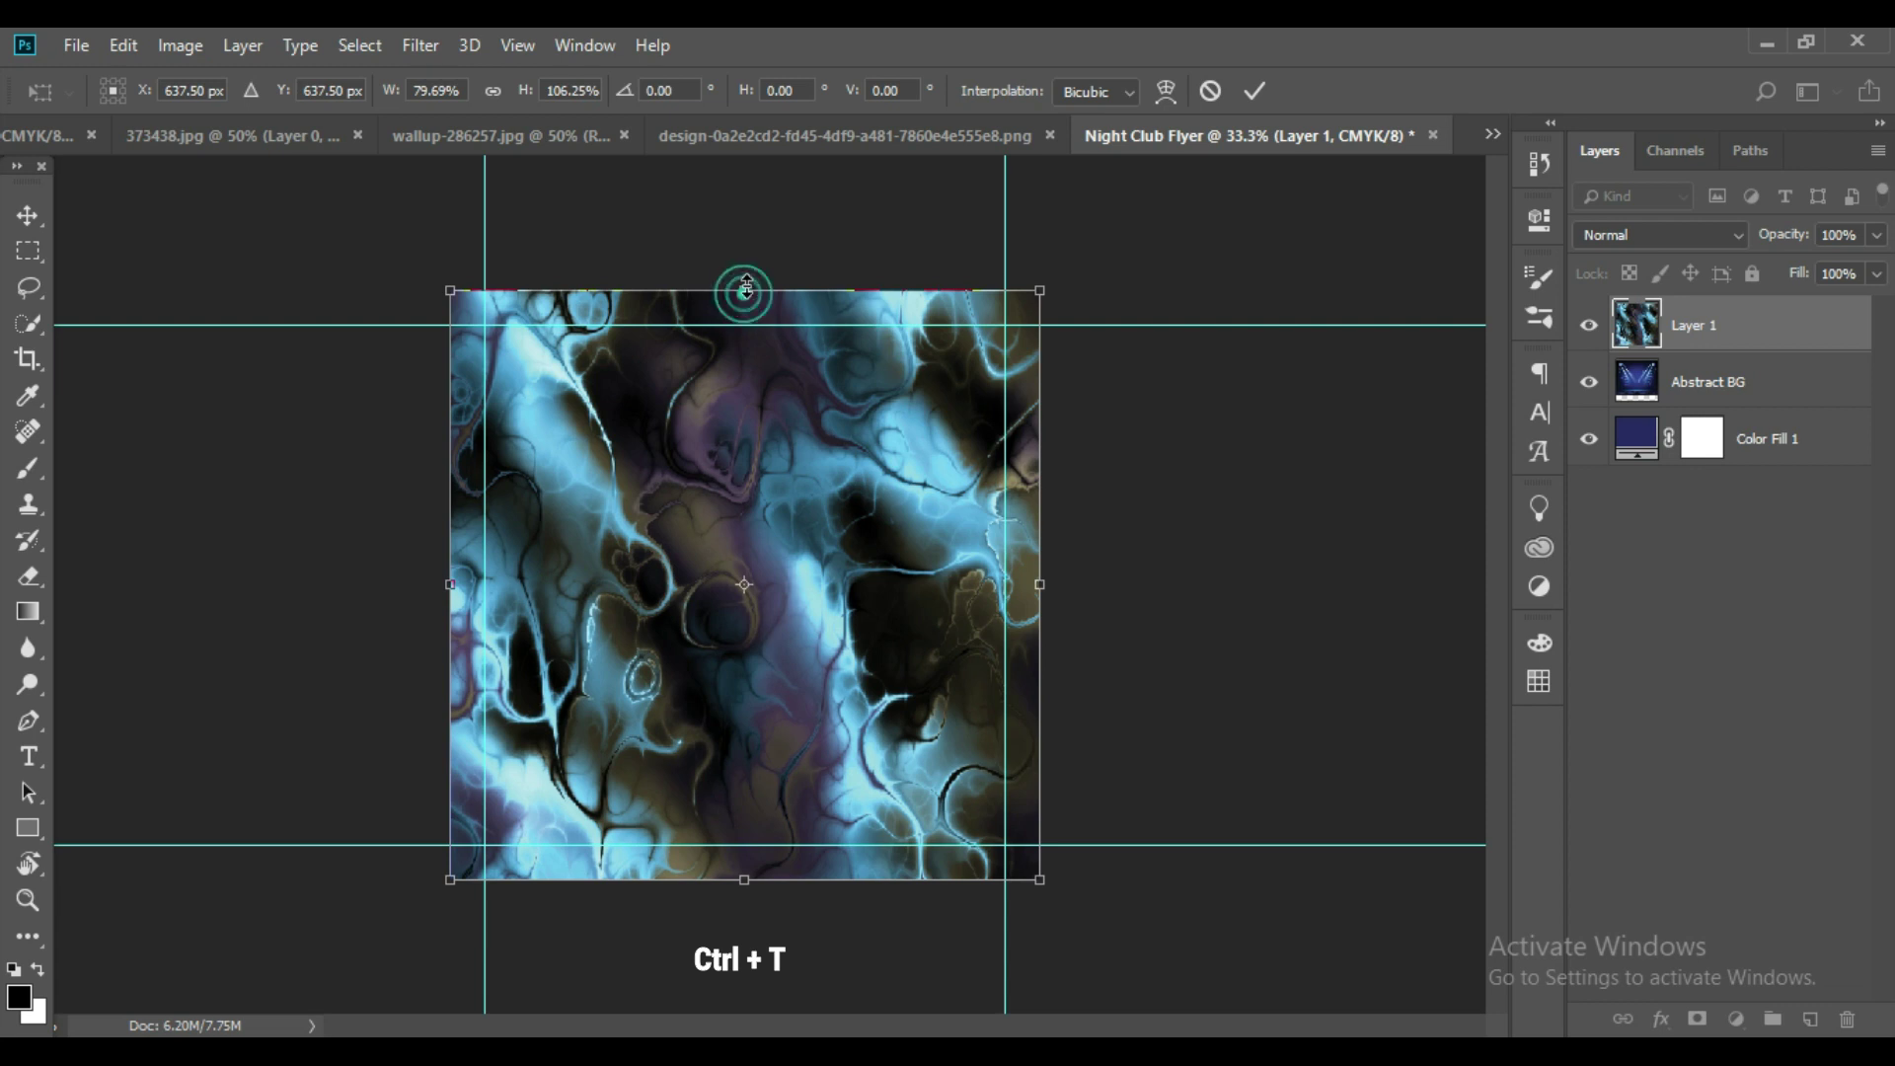
drag(744, 292, 744, 303)
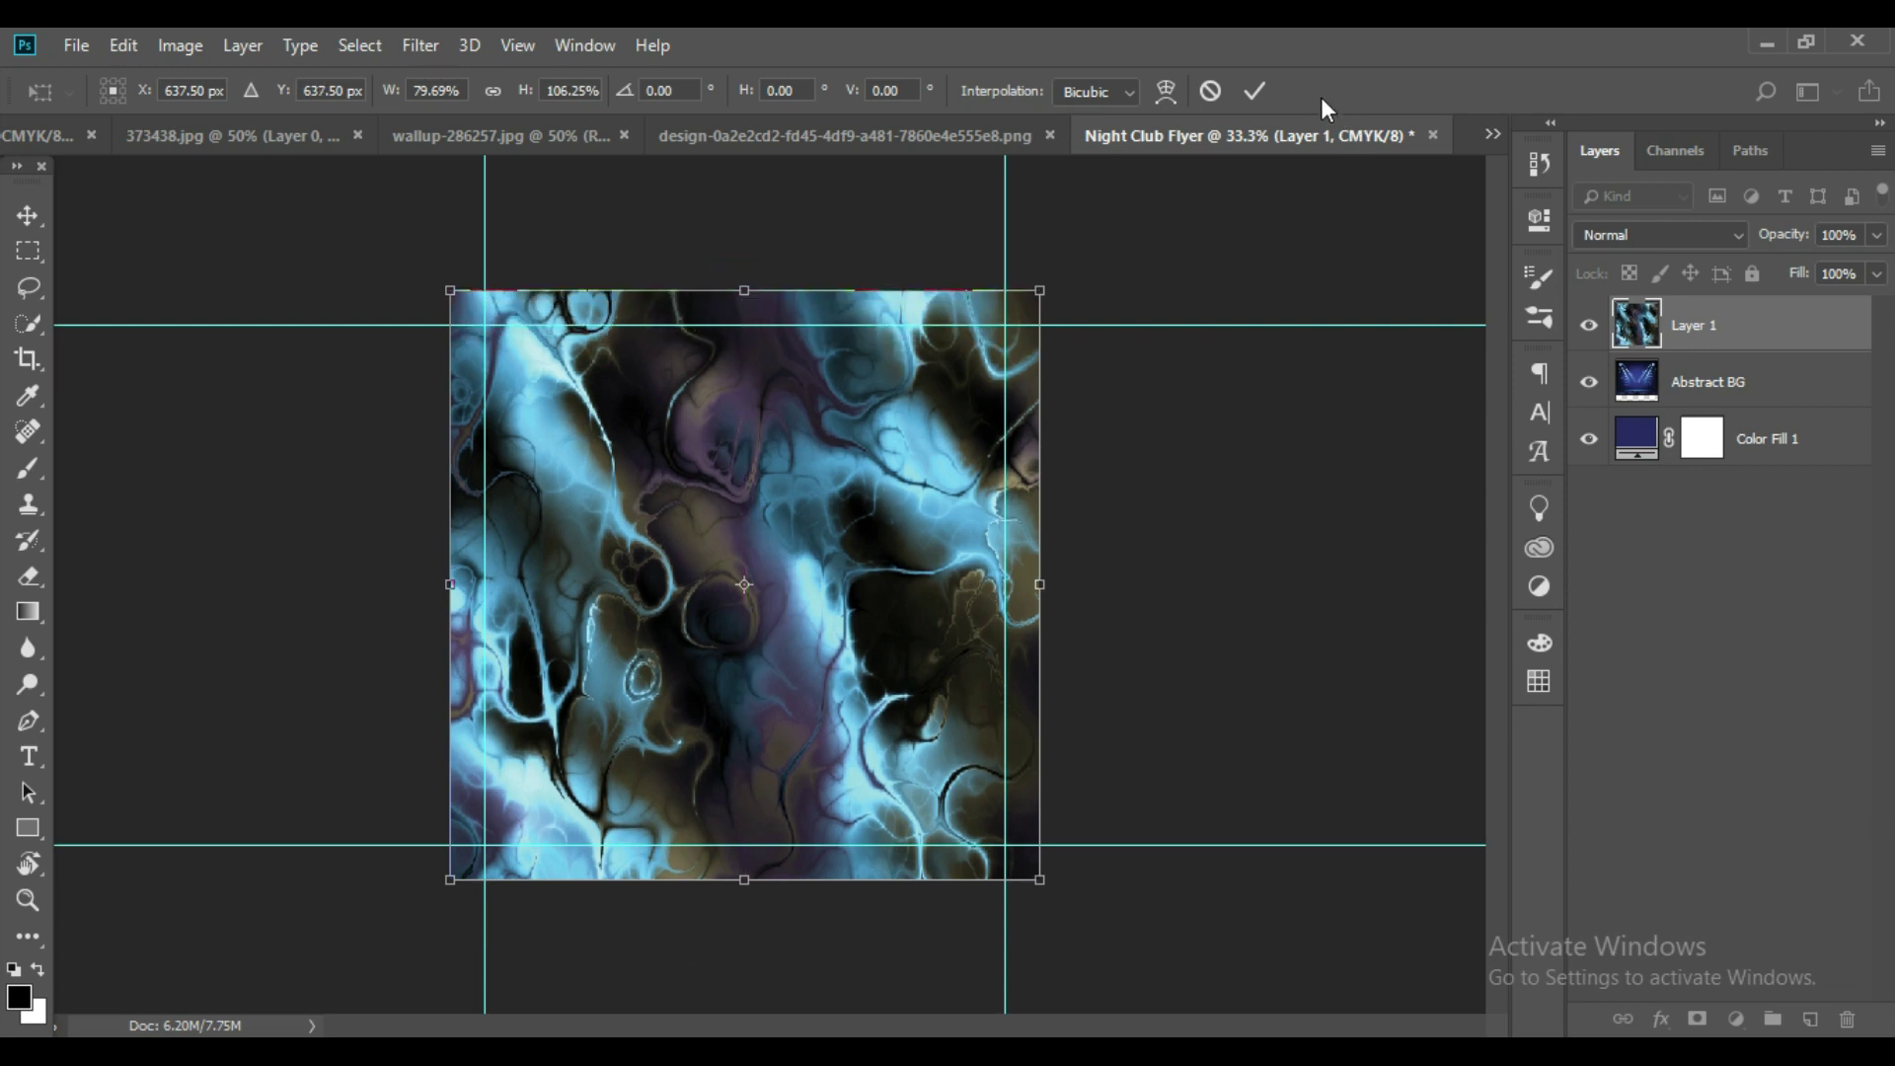
click(1257, 89)
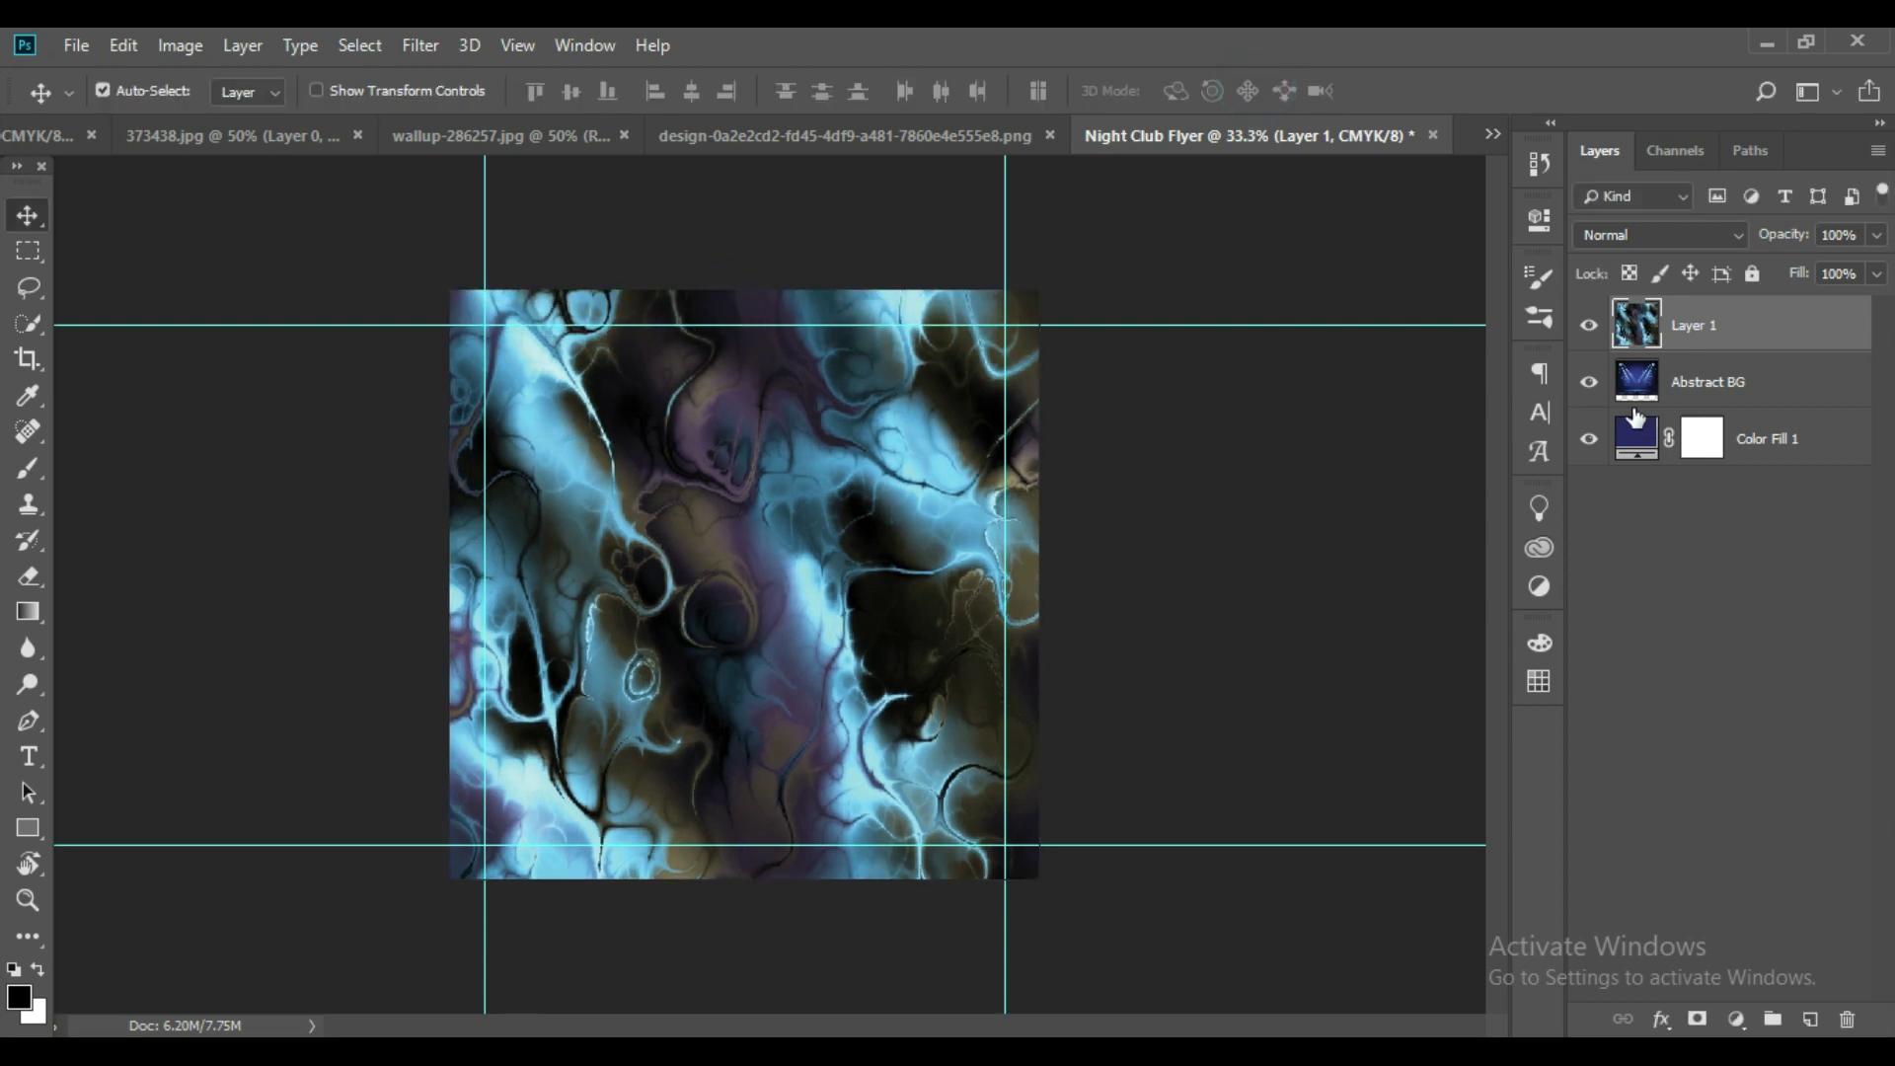
Set the fractal layer to Hard Light blending and name it Abstract BG.
click(1697, 238)
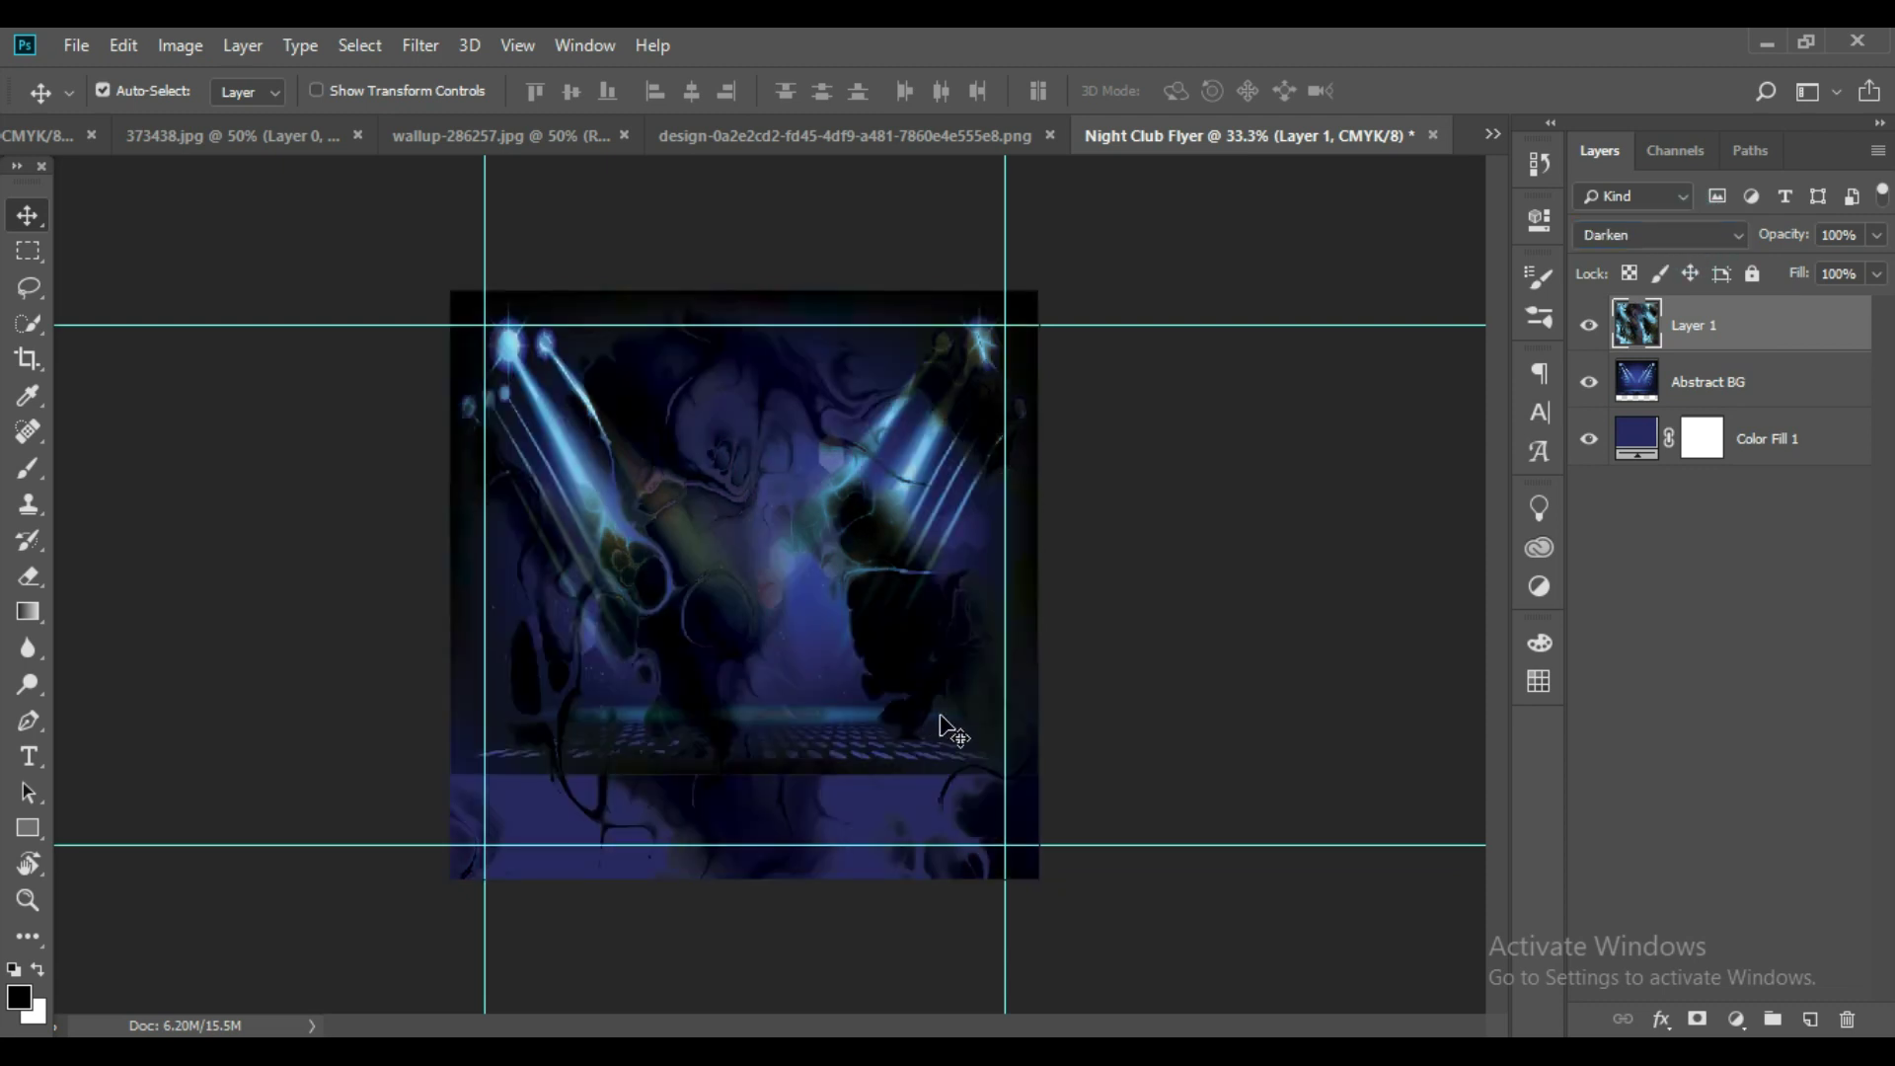
double_click(1704, 324)
text(Abstract BG)
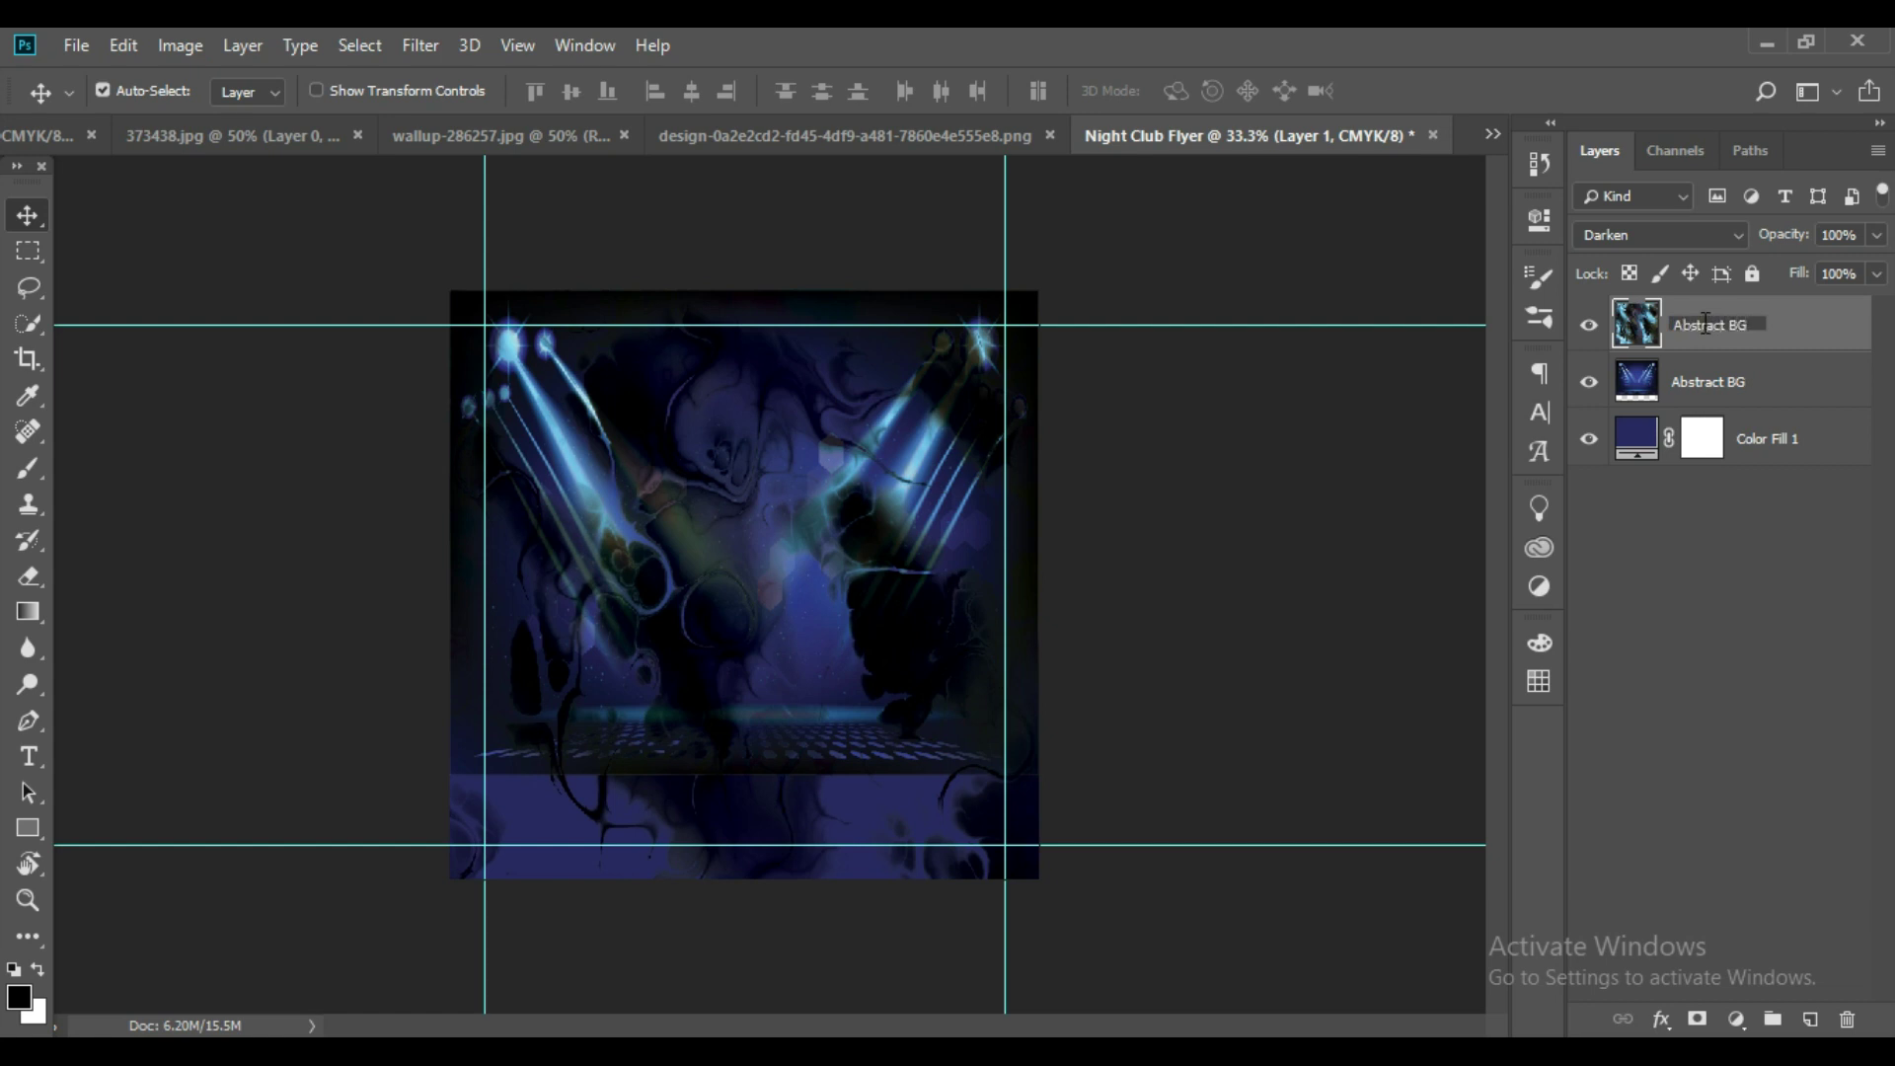
key(Return)
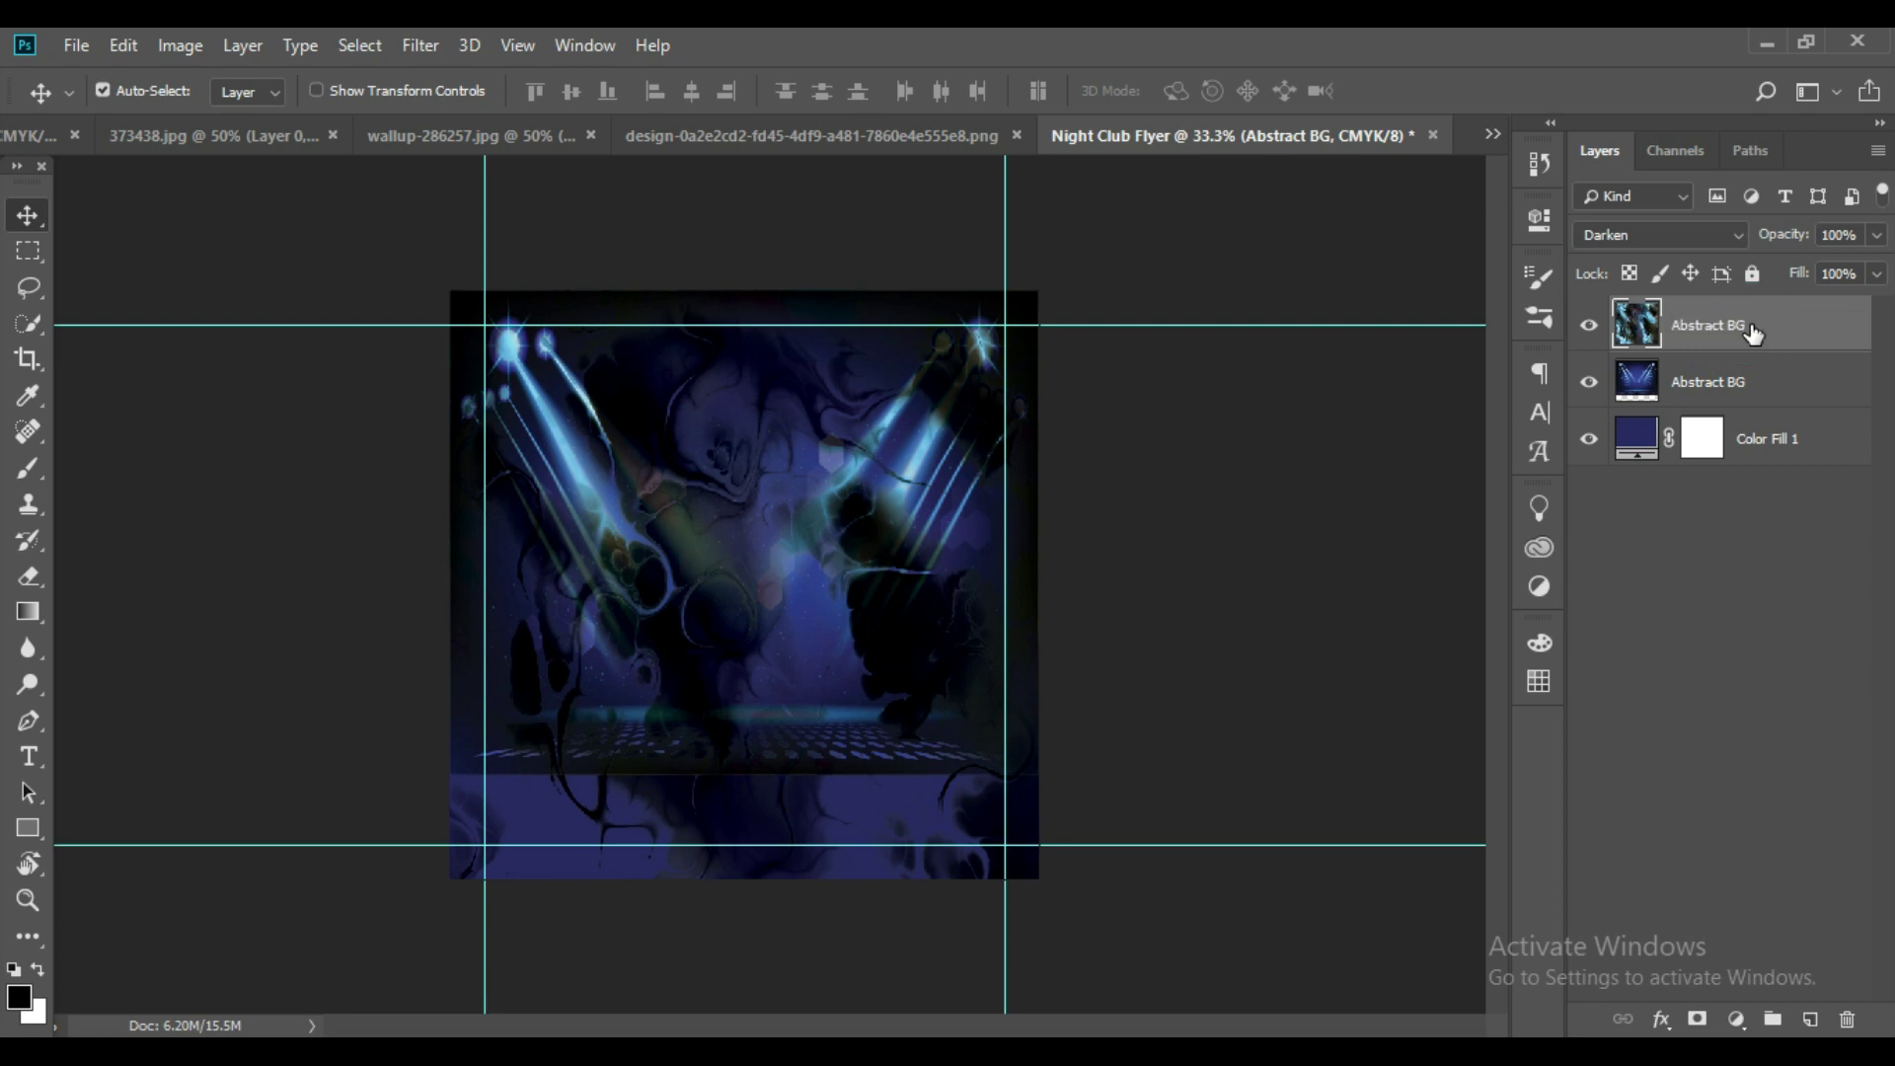
click(1713, 235)
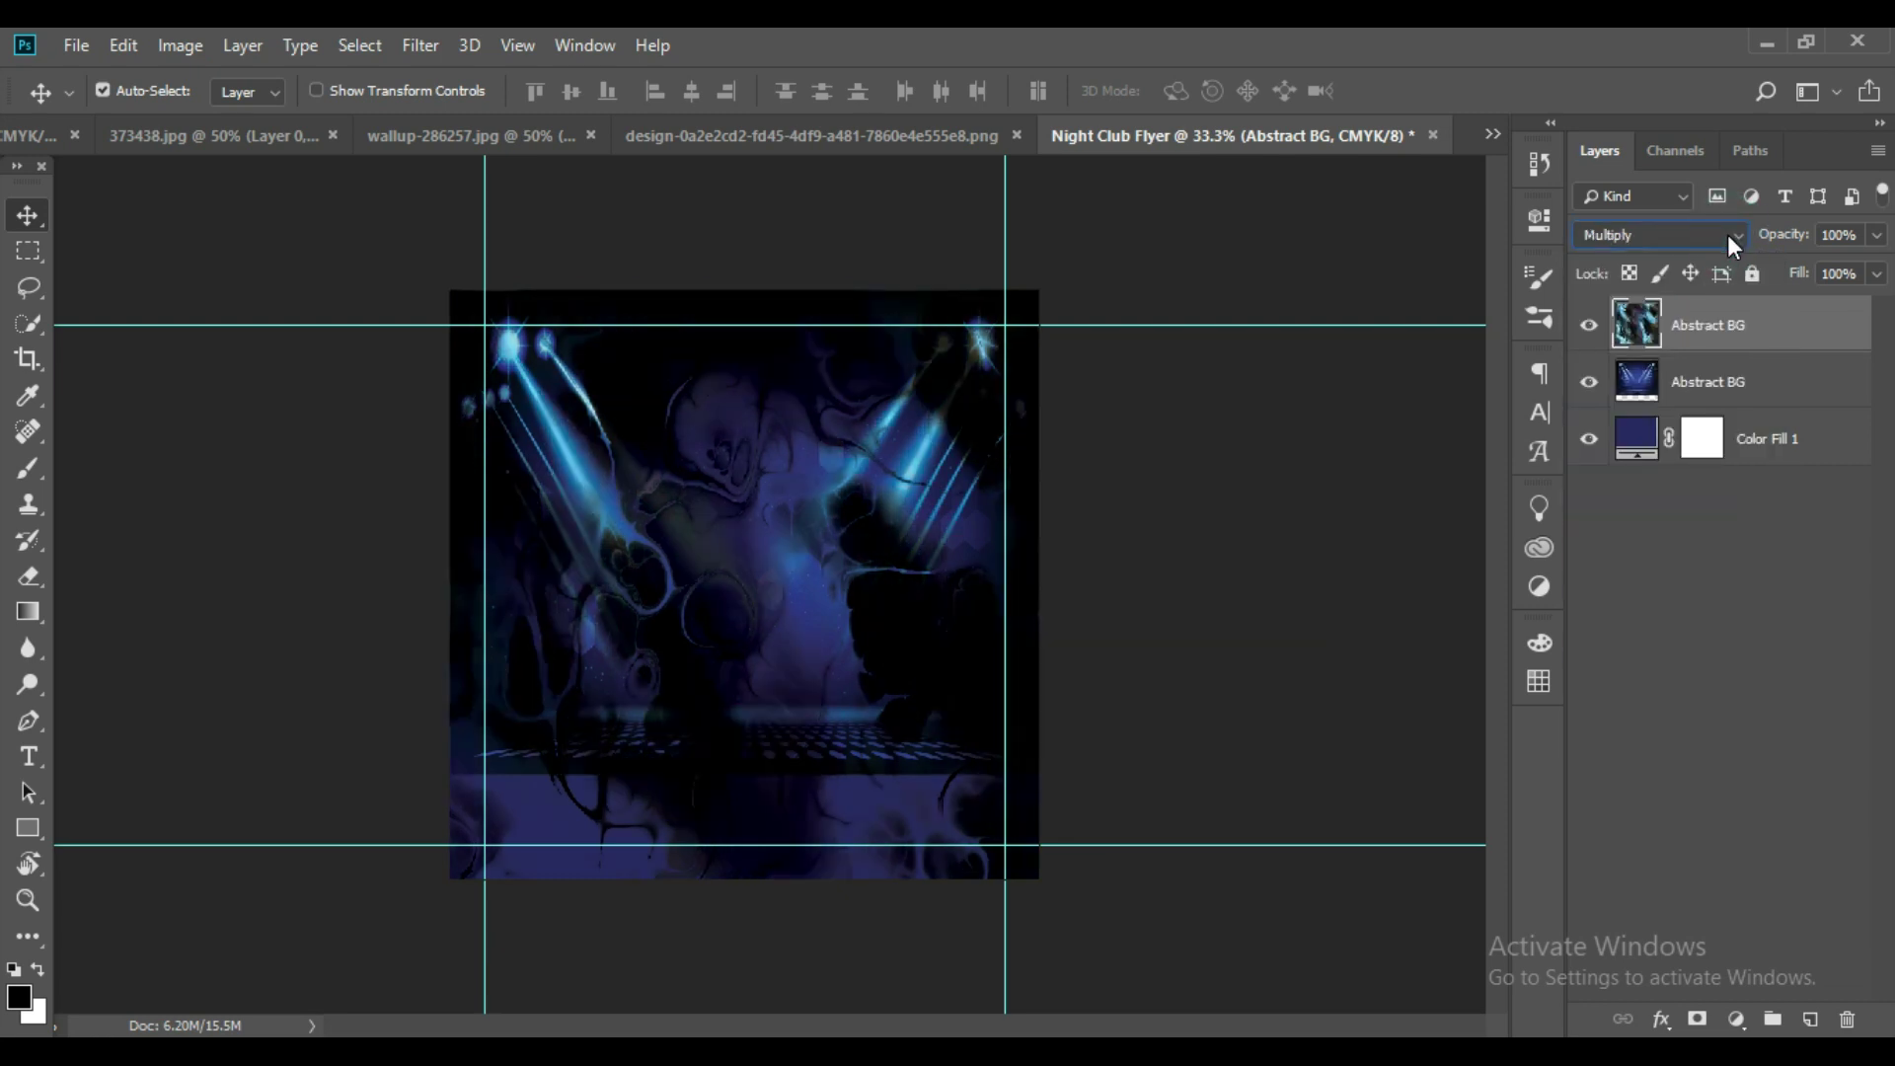
scroll(1727, 234, down, 1)
scroll(1727, 234, down, 1)
scroll(1727, 234, down, 1)
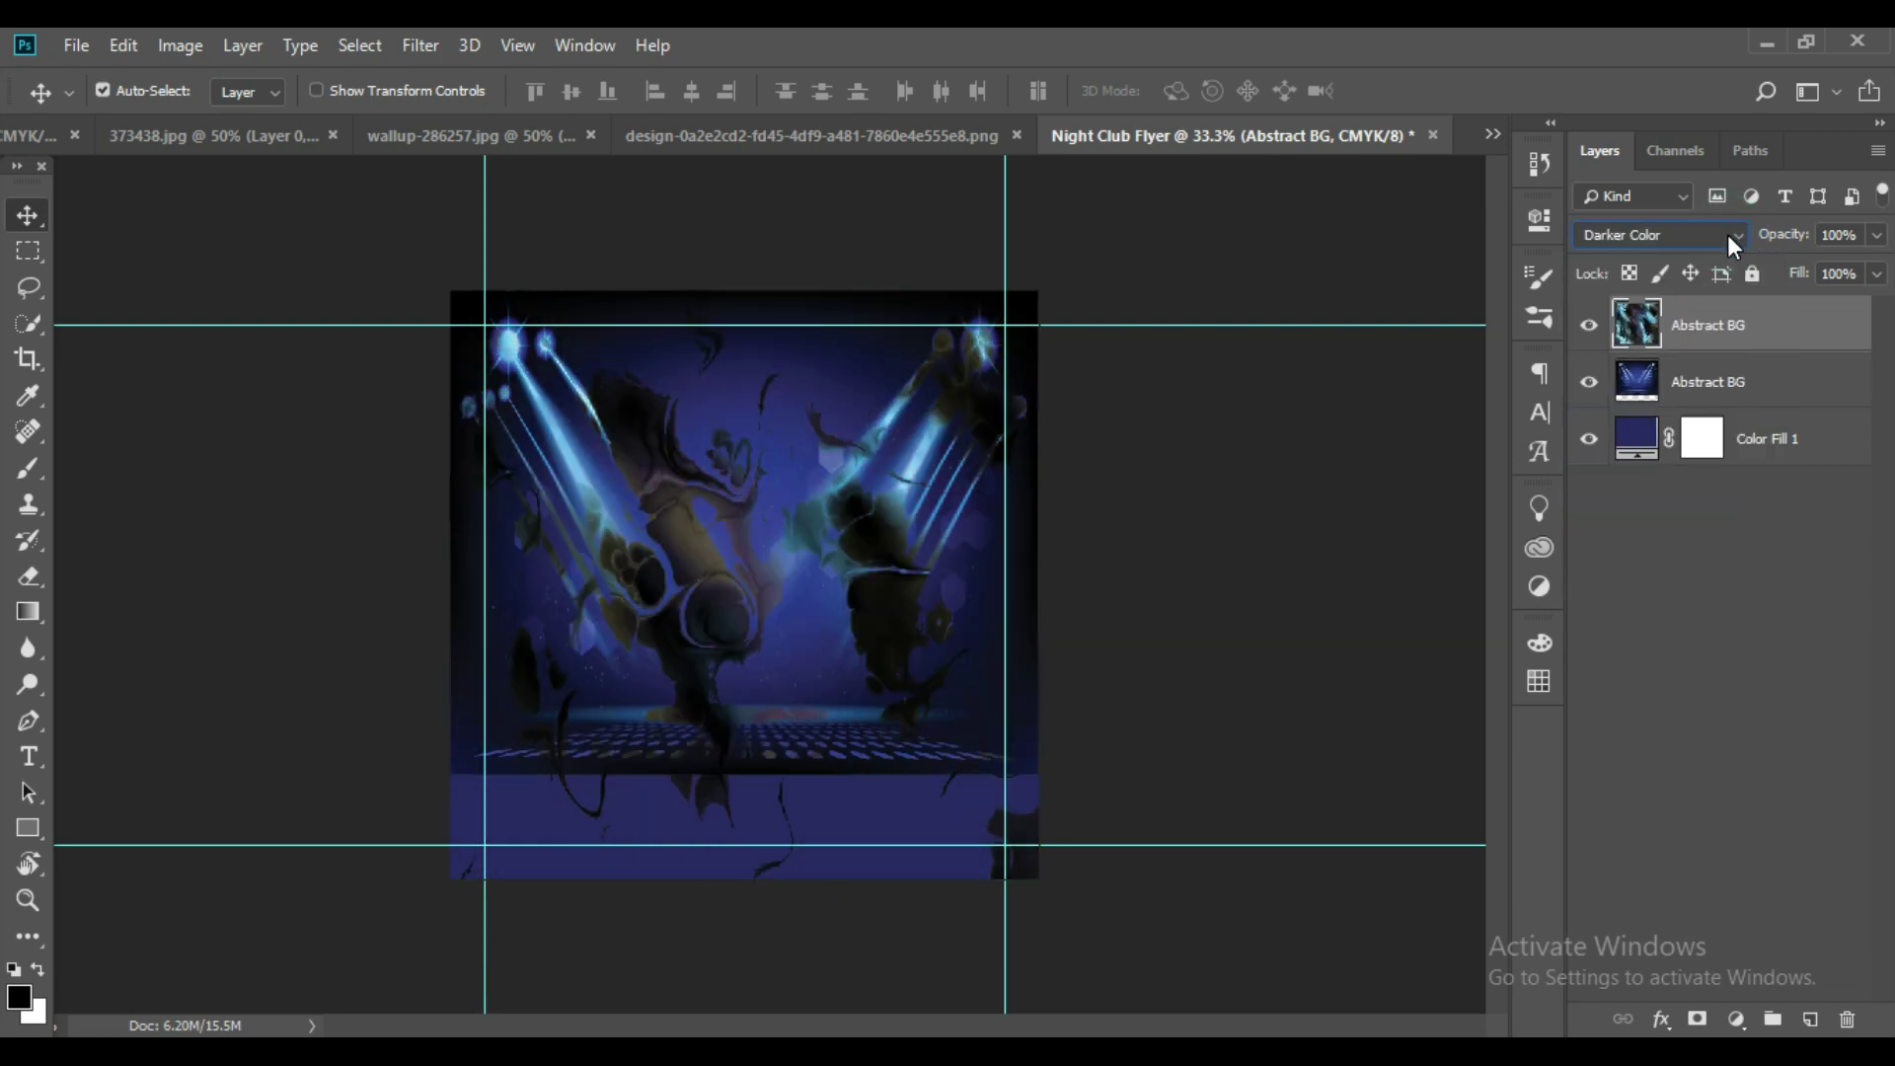
scroll(1727, 234, down, 1)
scroll(1728, 234, down, 1)
scroll(1728, 234, down, 1)
scroll(1727, 234, down, 2)
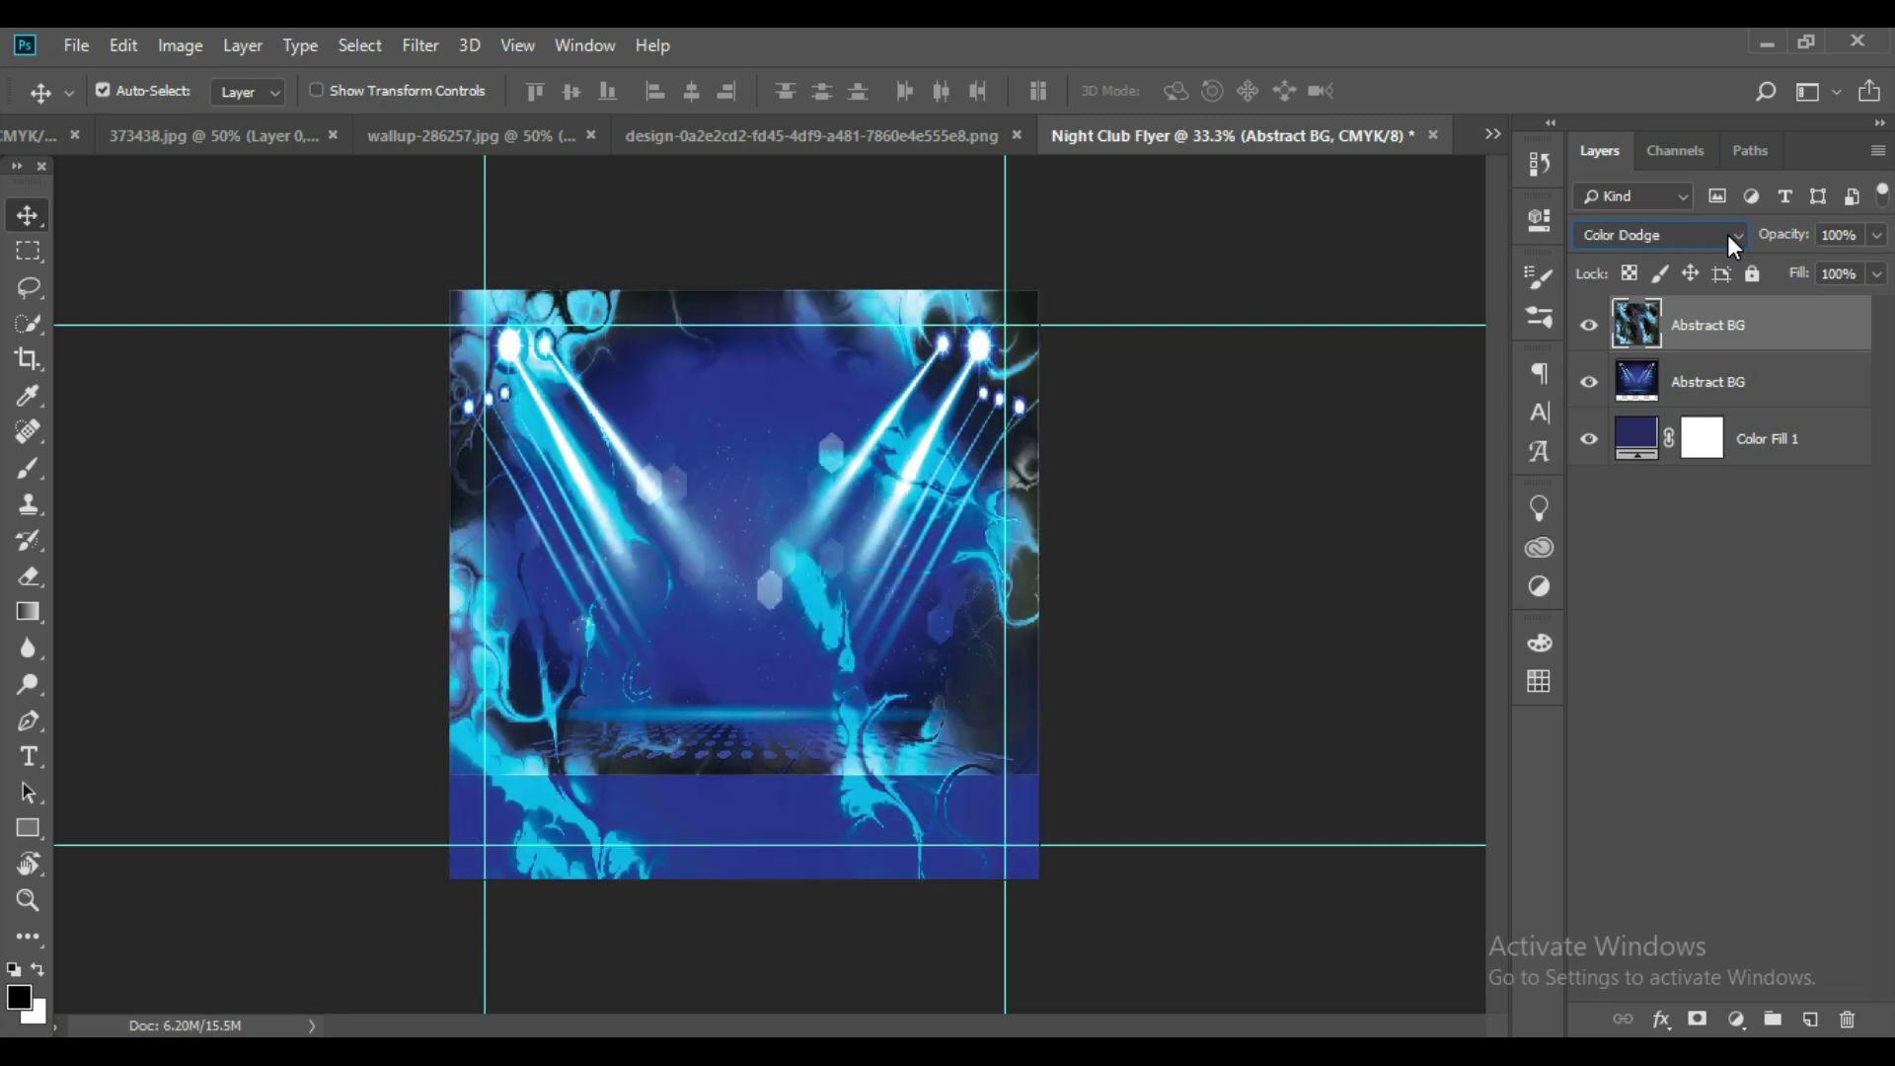
scroll(1727, 234, up, 1)
scroll(1727, 234, down, 1)
scroll(1727, 234, down, 1)
scroll(1727, 234, down, 1)
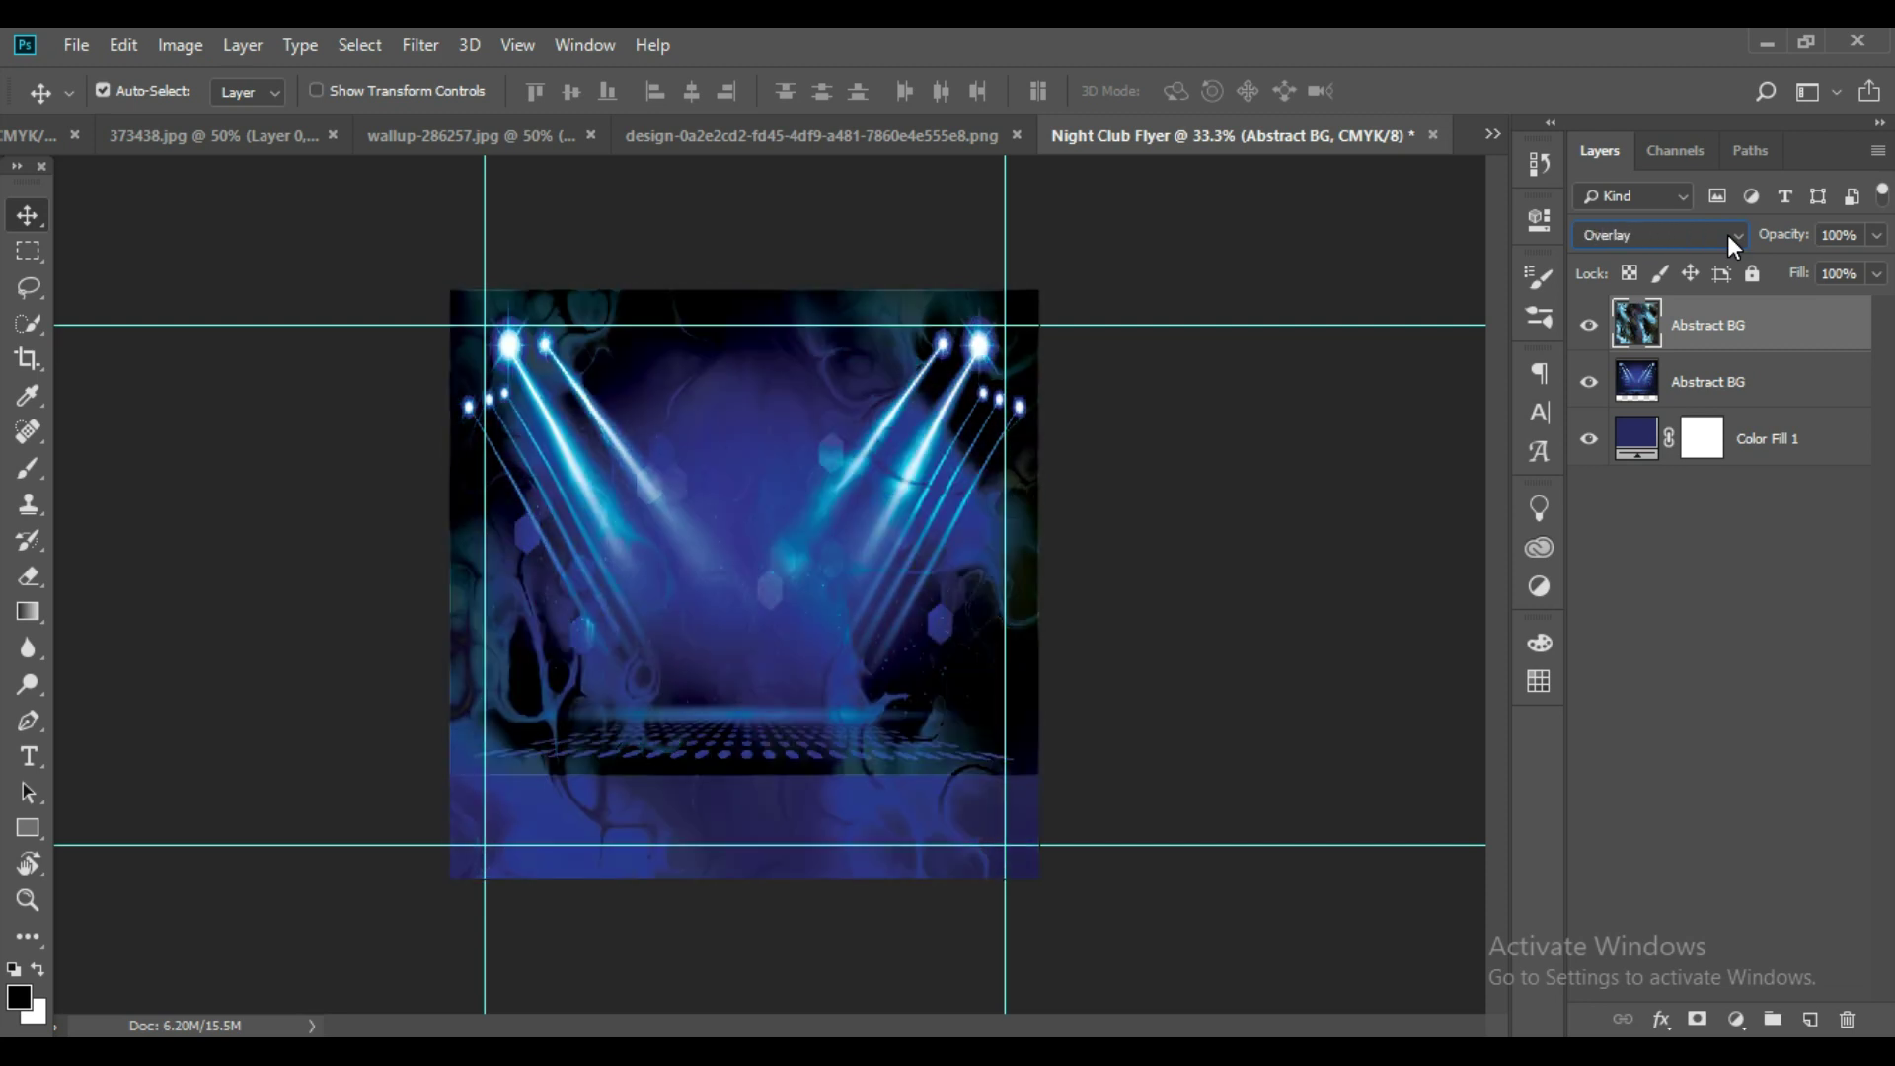
scroll(1727, 234, down, 1)
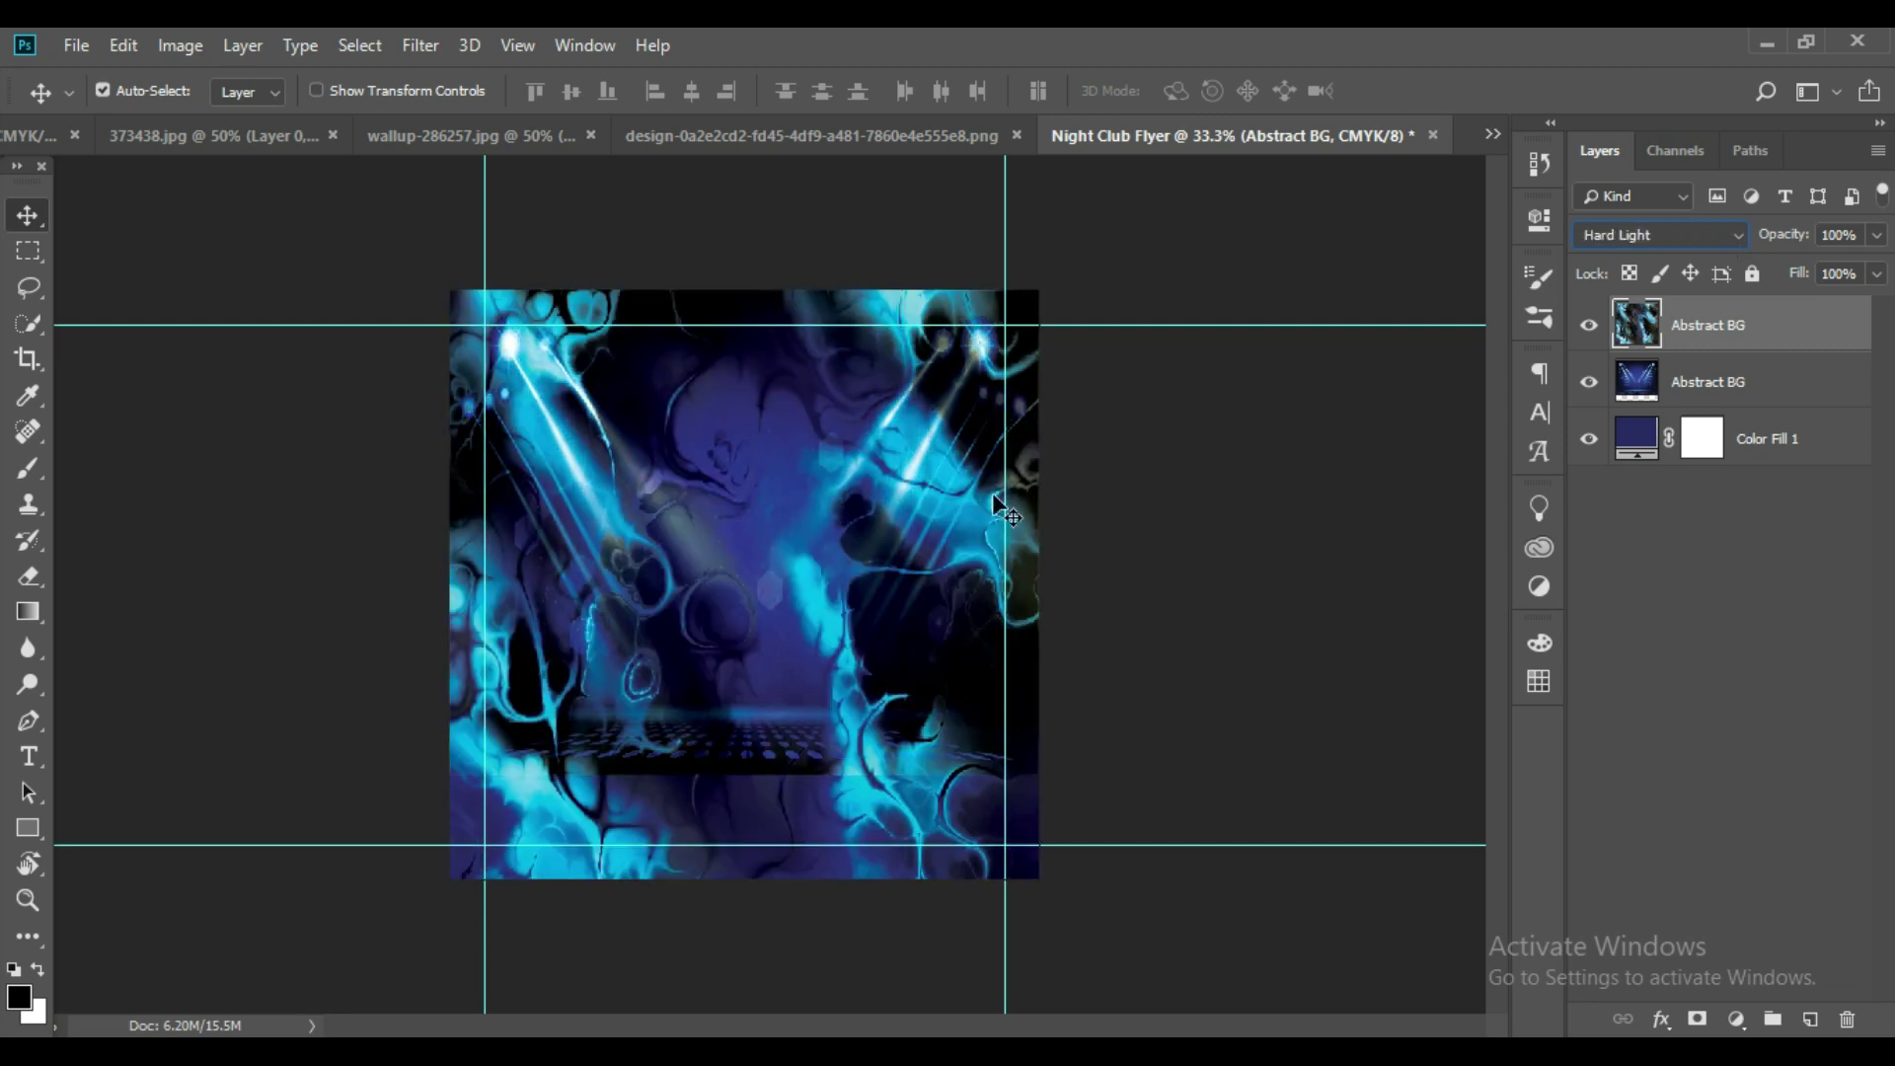
click(227, 136)
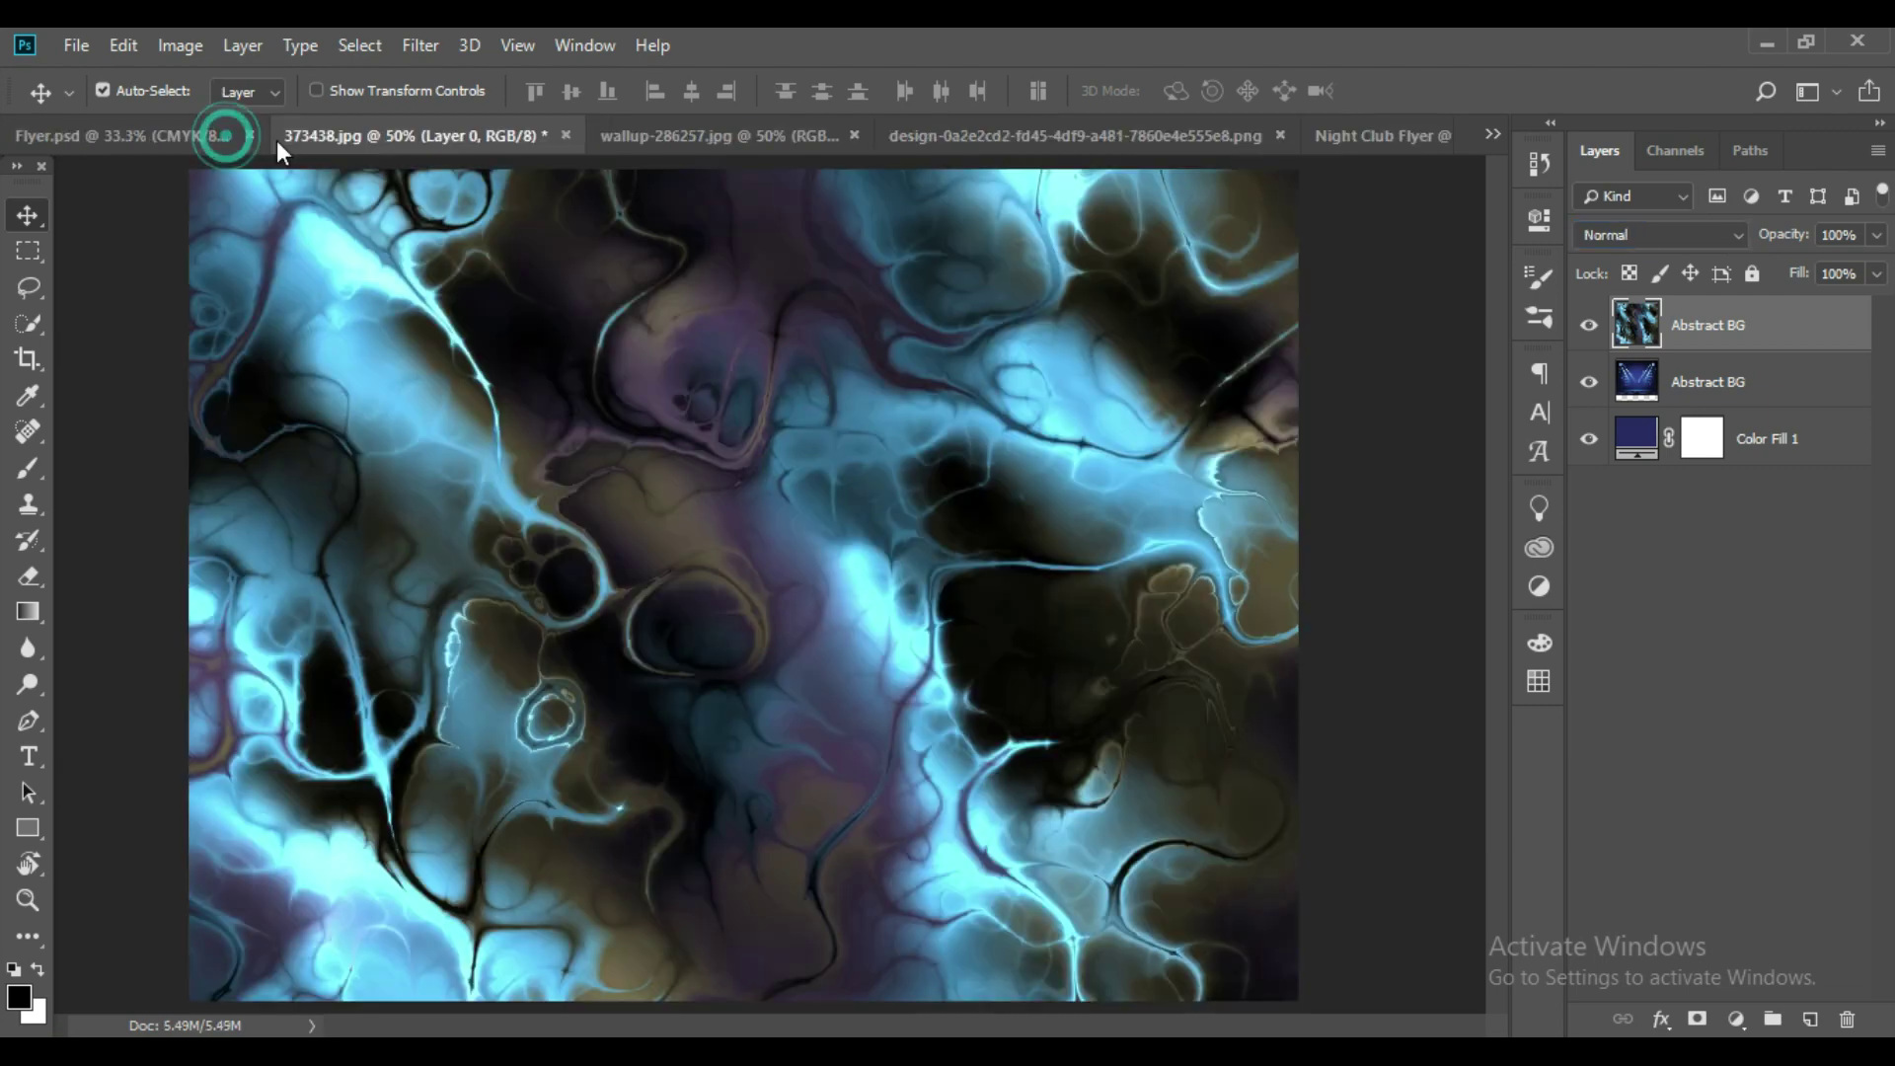
Close 373438.jpg without saving and drag the unlocked wallup-286257.jpg art-deco image into the flyer.
click(565, 135)
click(920, 431)
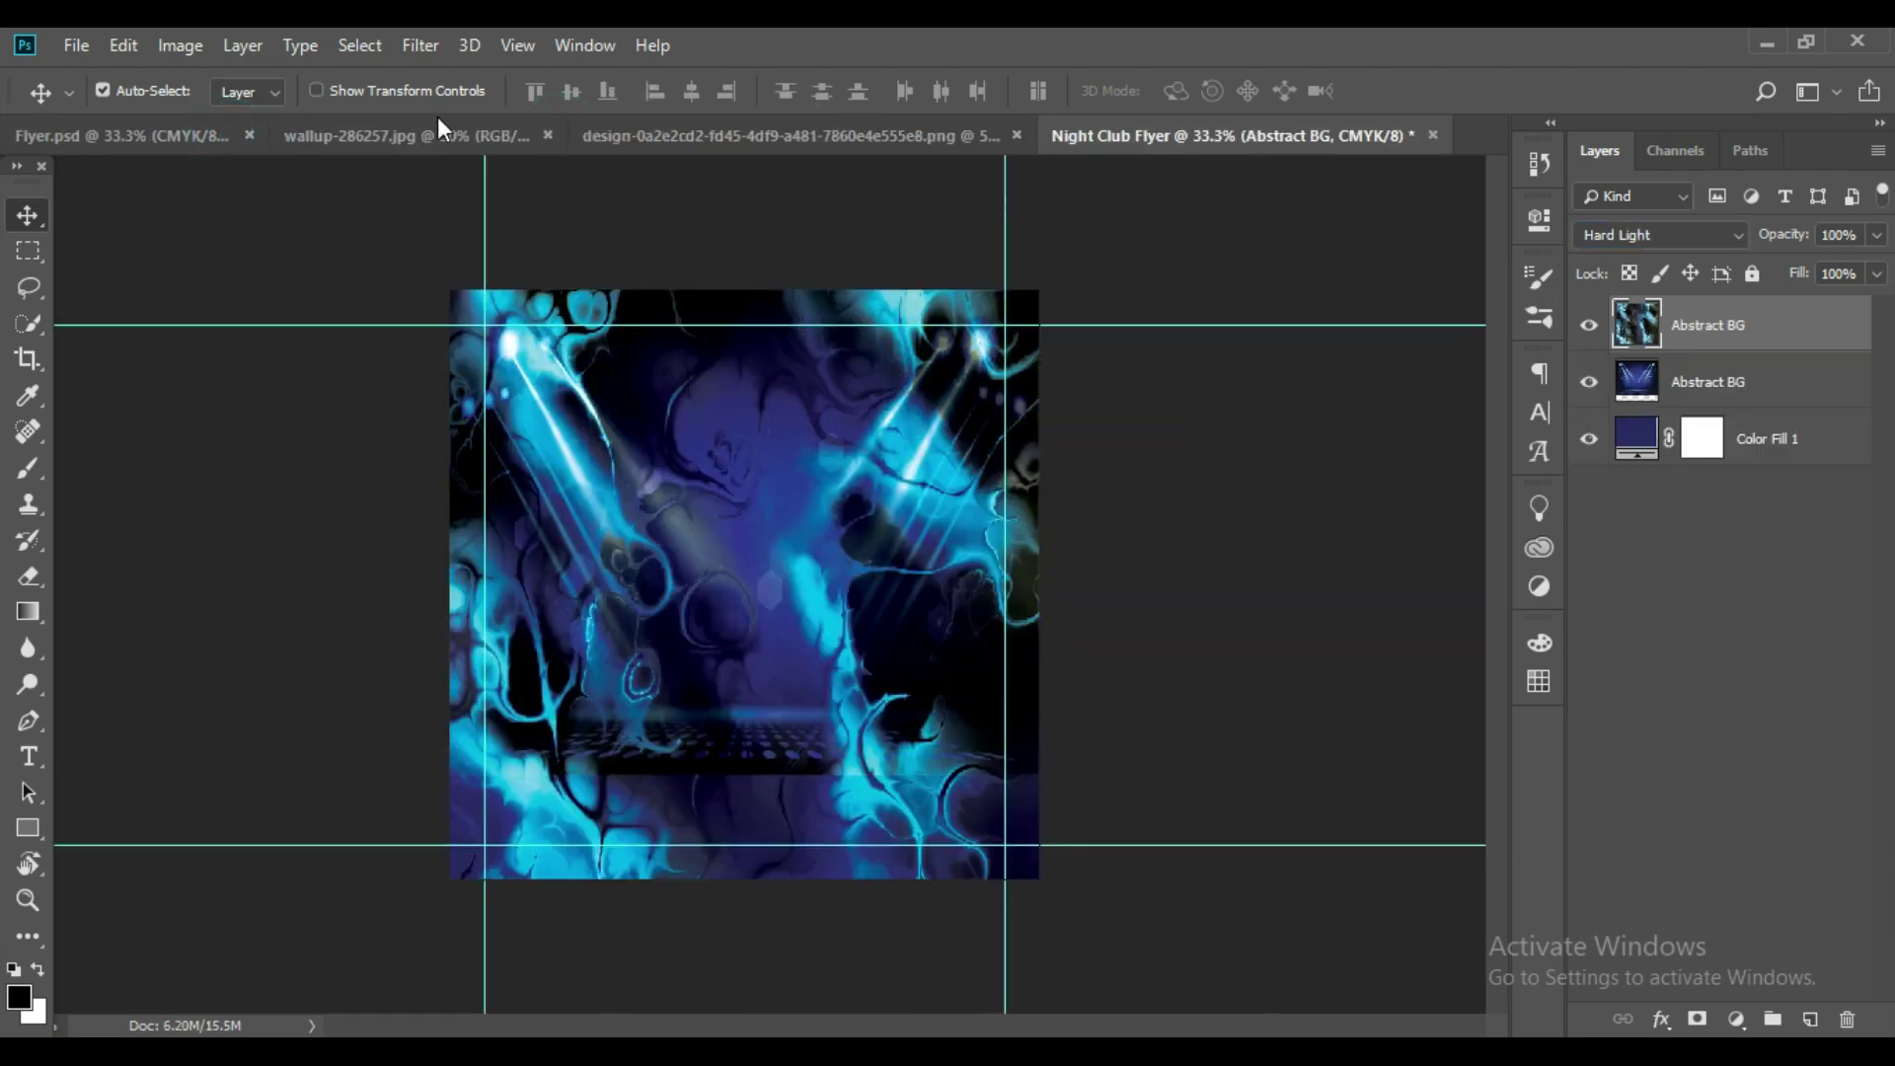
click(421, 138)
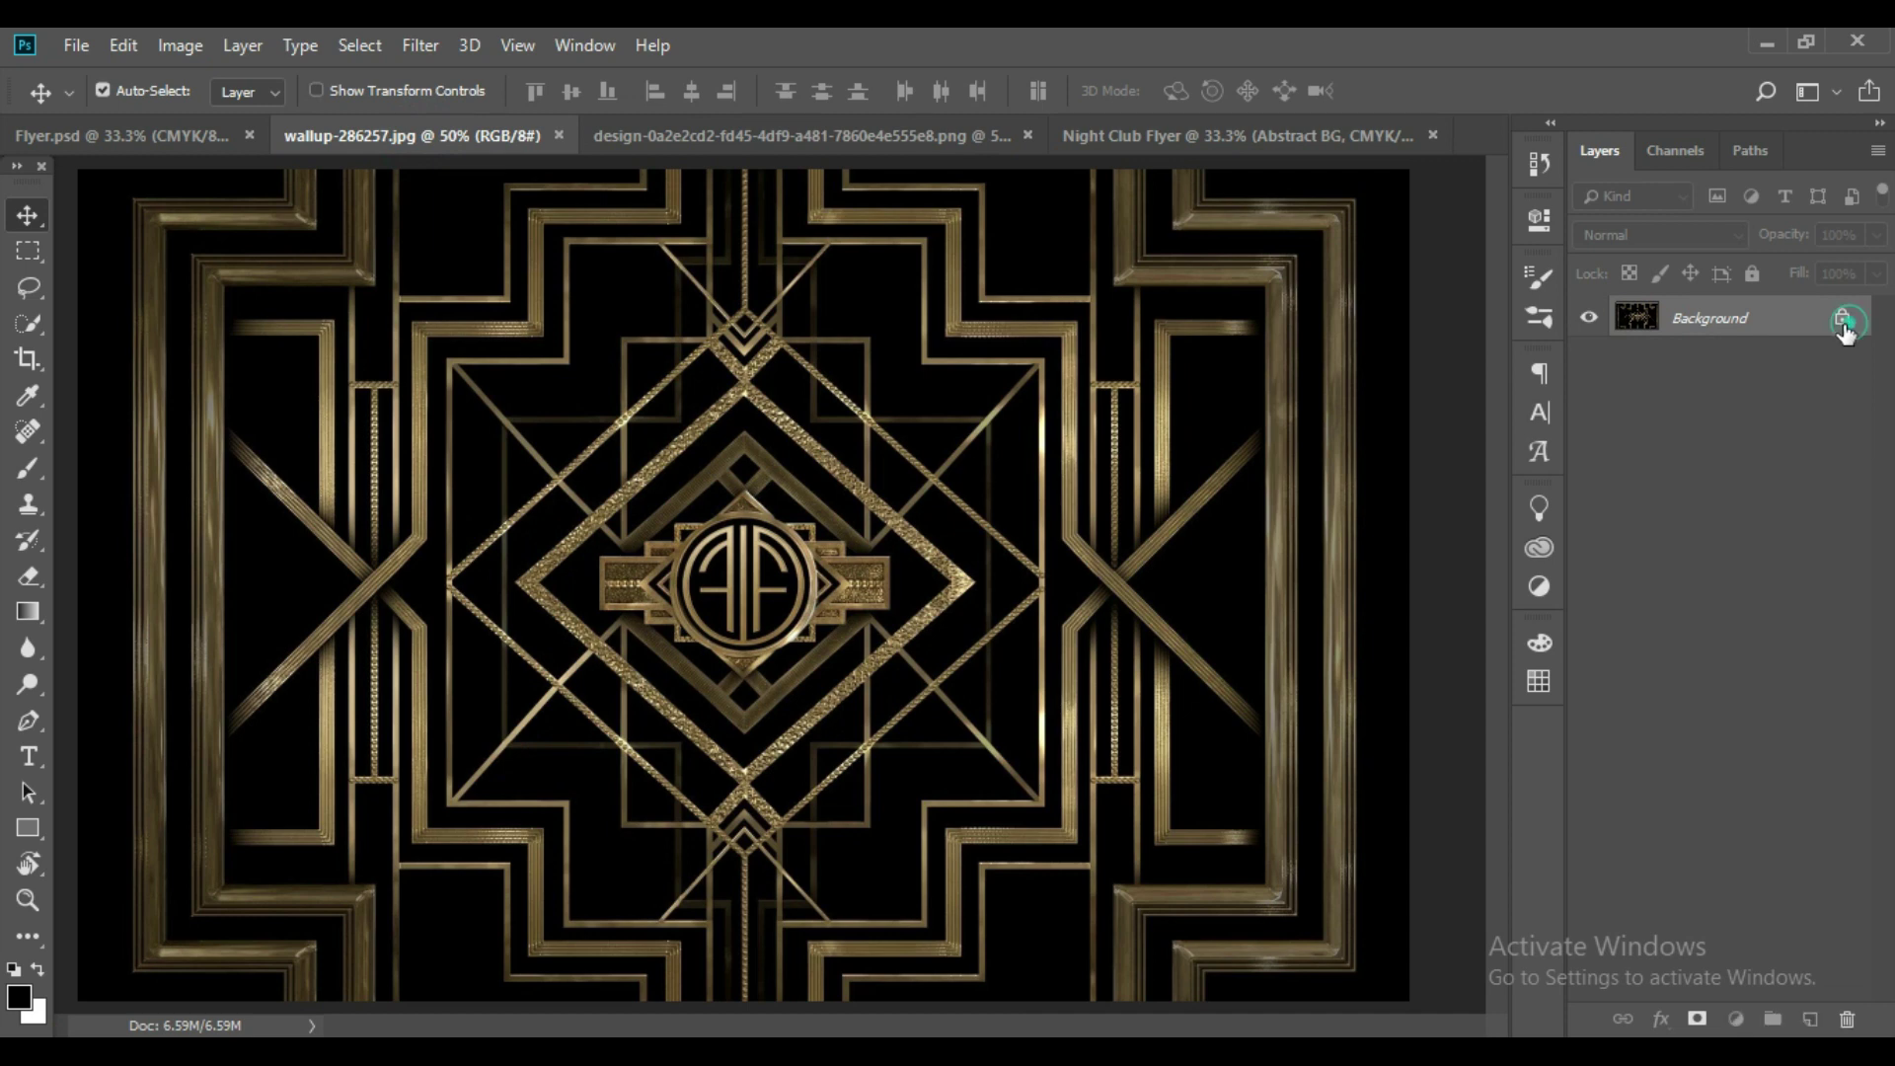
click(1841, 317)
drag(714, 415, 720, 578)
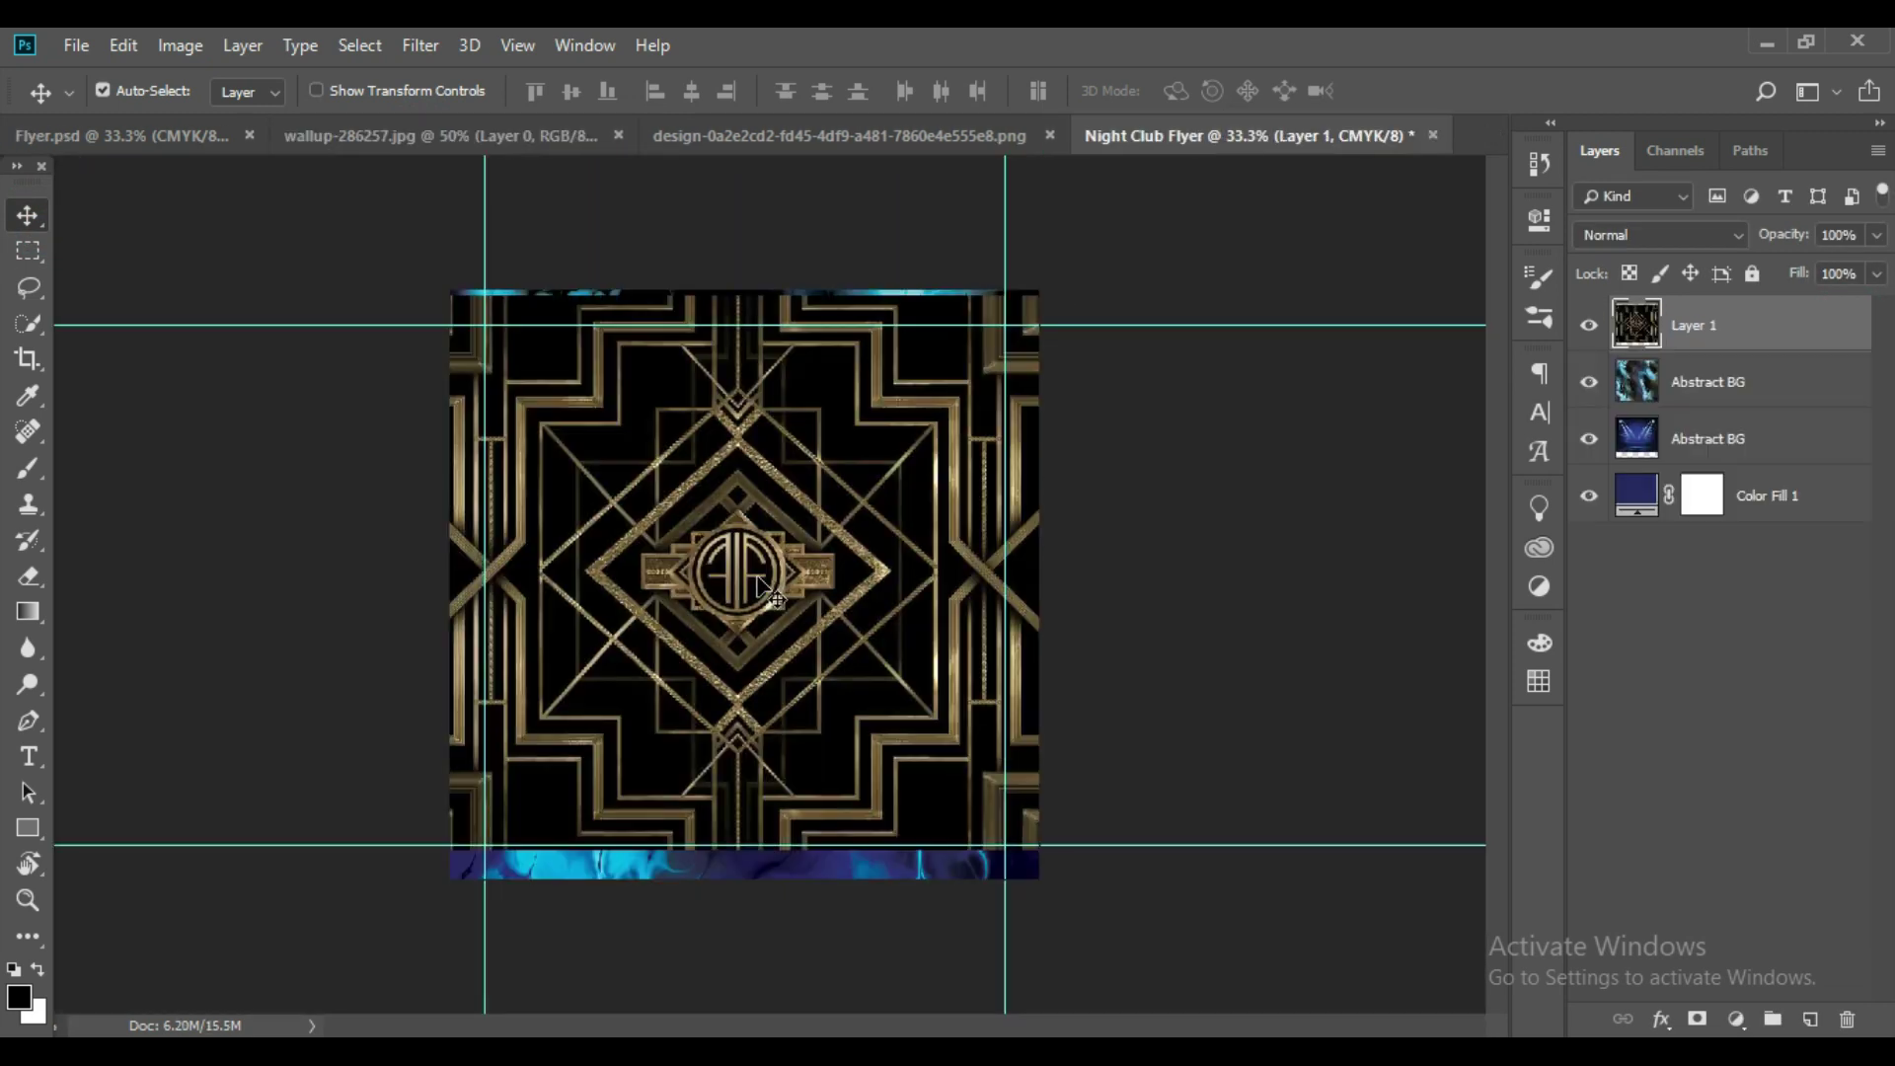
Free-transform the art-deco layer so it exactly fills the canvas.
key(ctrl+t)
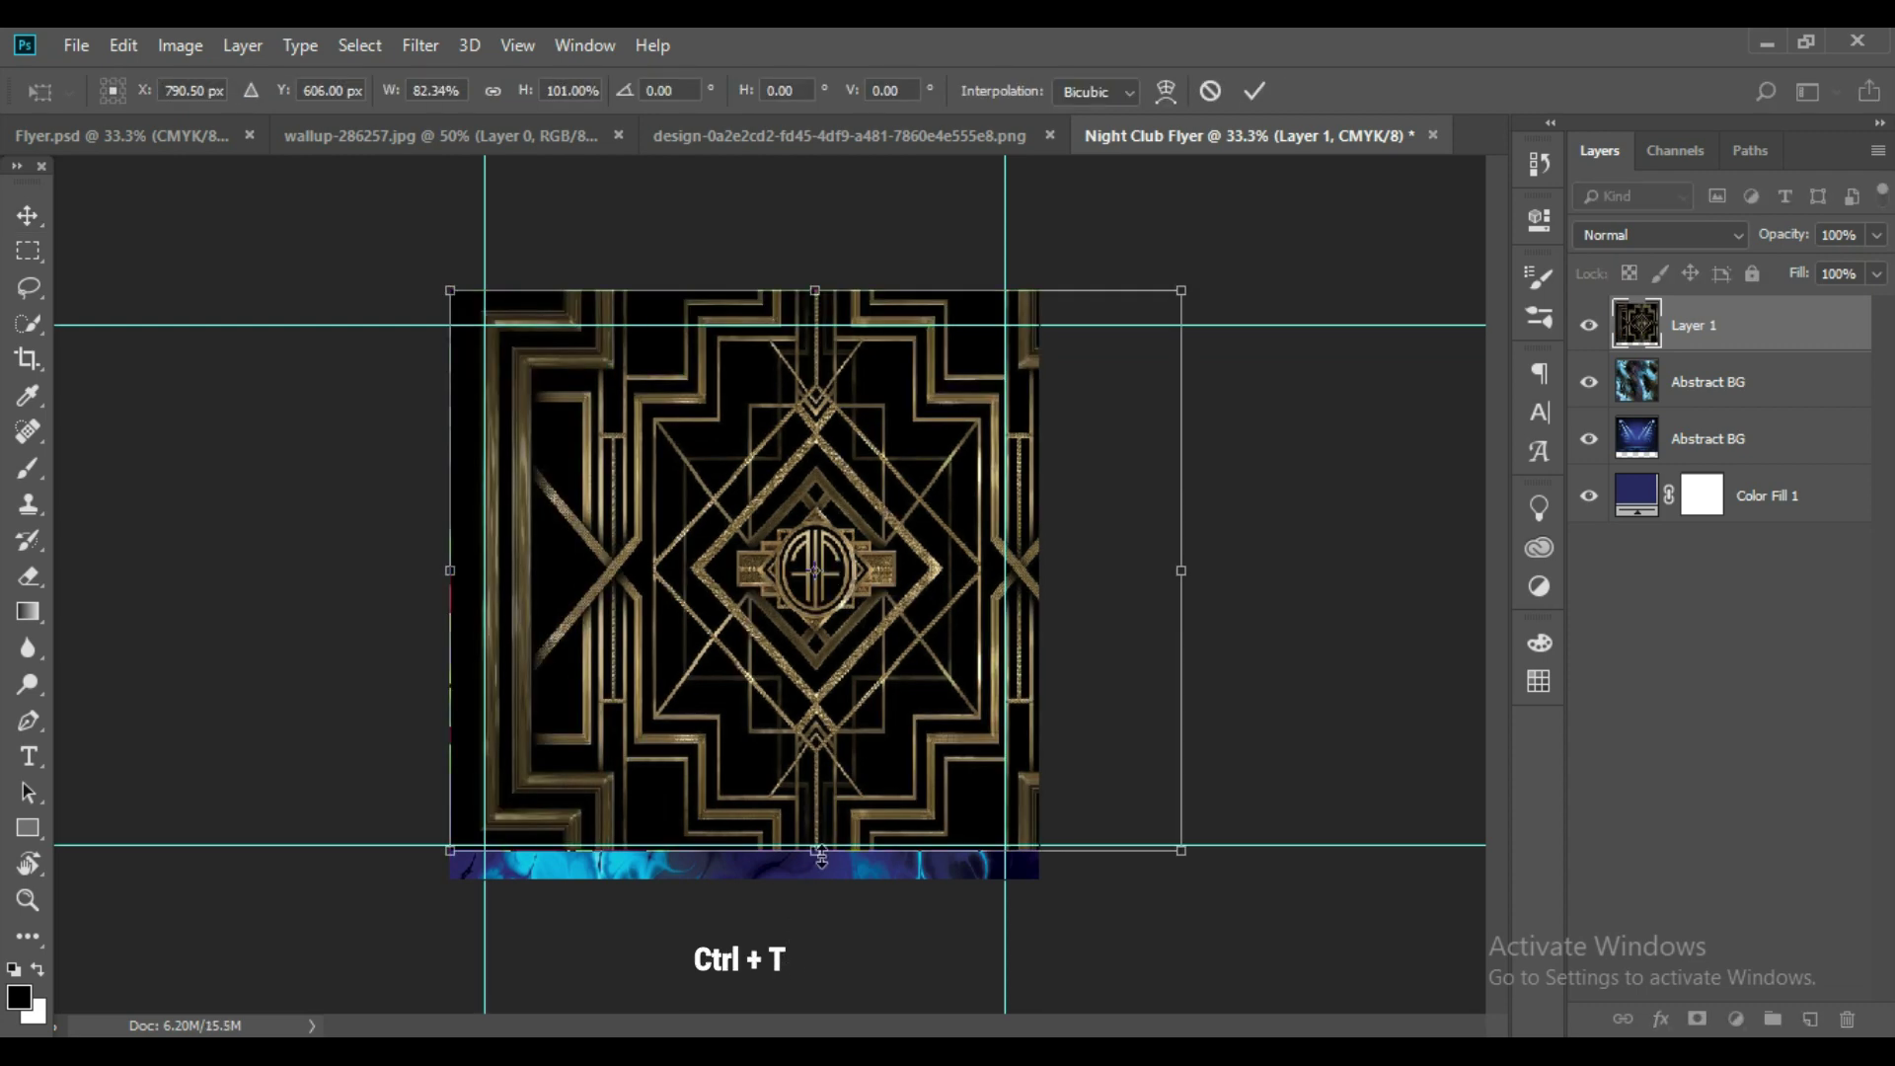
drag(821, 857, 821, 878)
drag(1183, 585, 1039, 585)
click(756, 289)
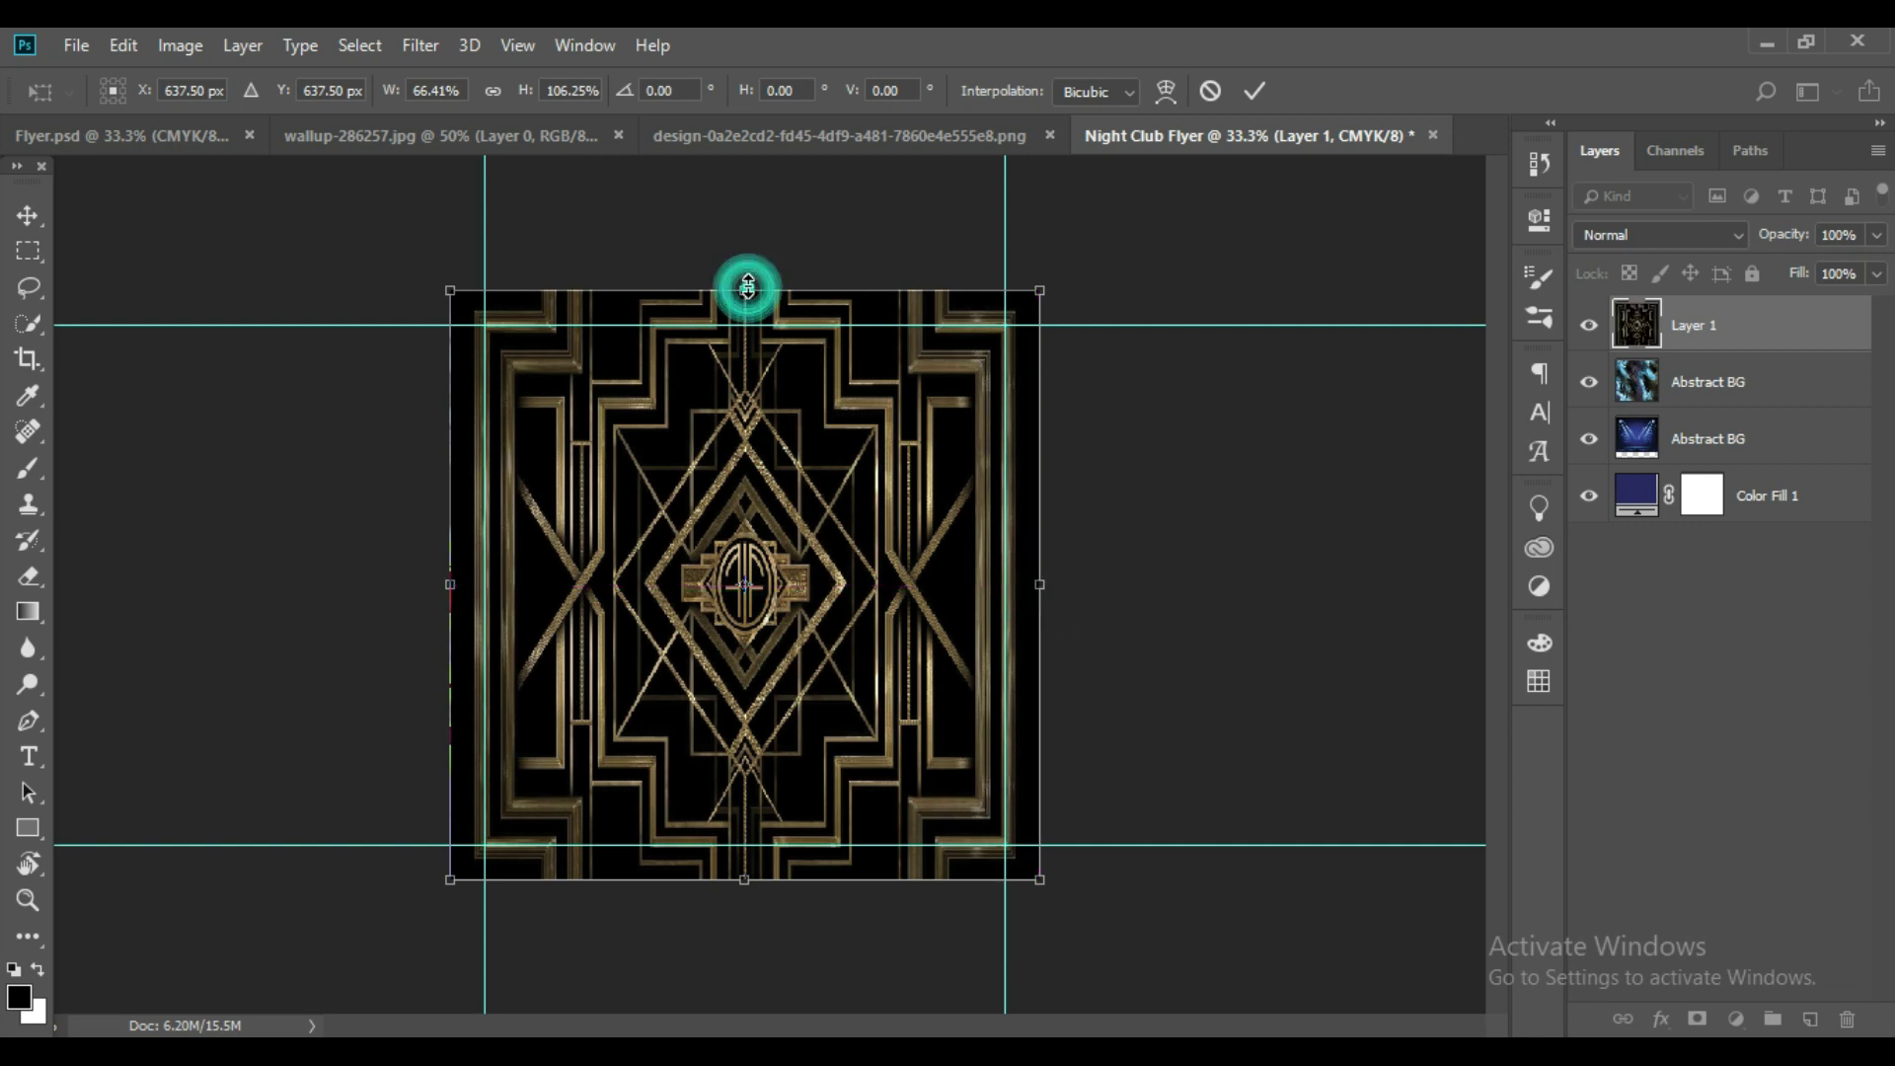
click(1255, 93)
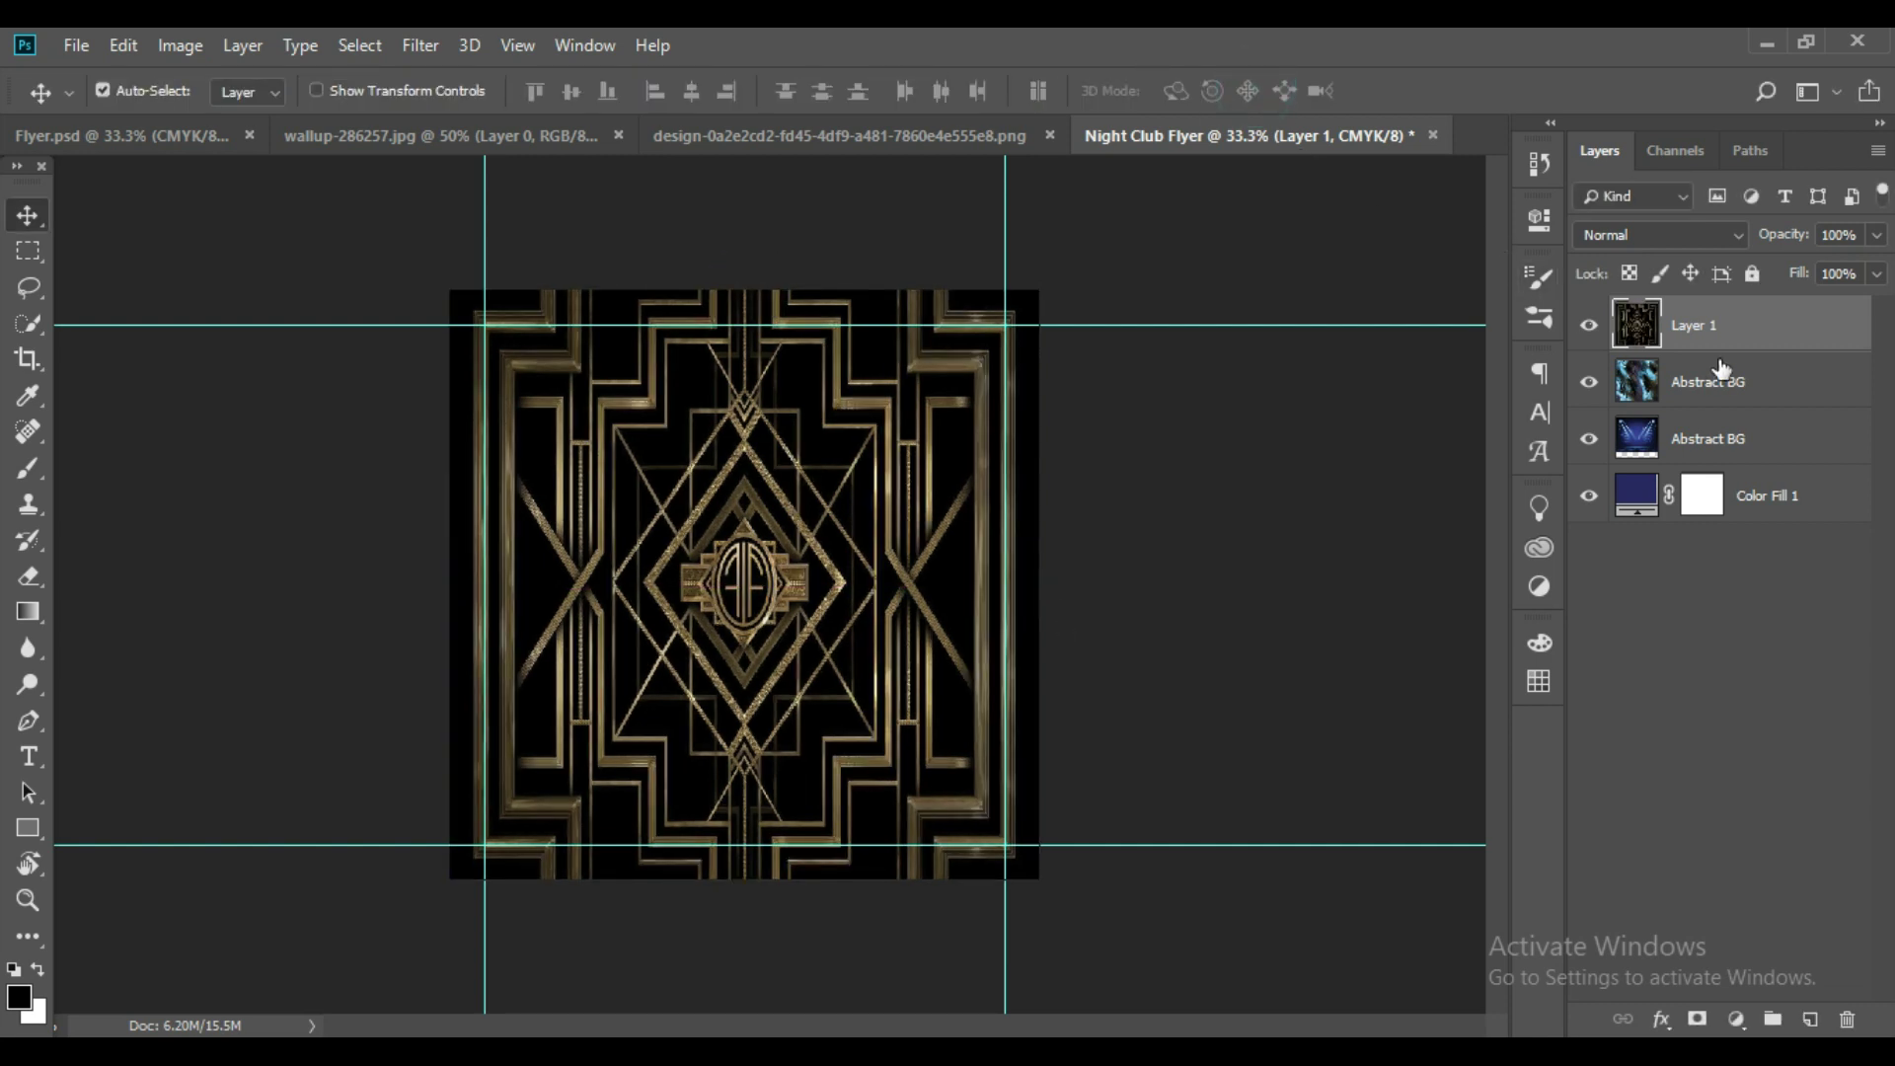
Rename the art-deco layer to Abstract BG.
double_click(1692, 326)
text(Abstract BG)
key(Return)
click(1625, 612)
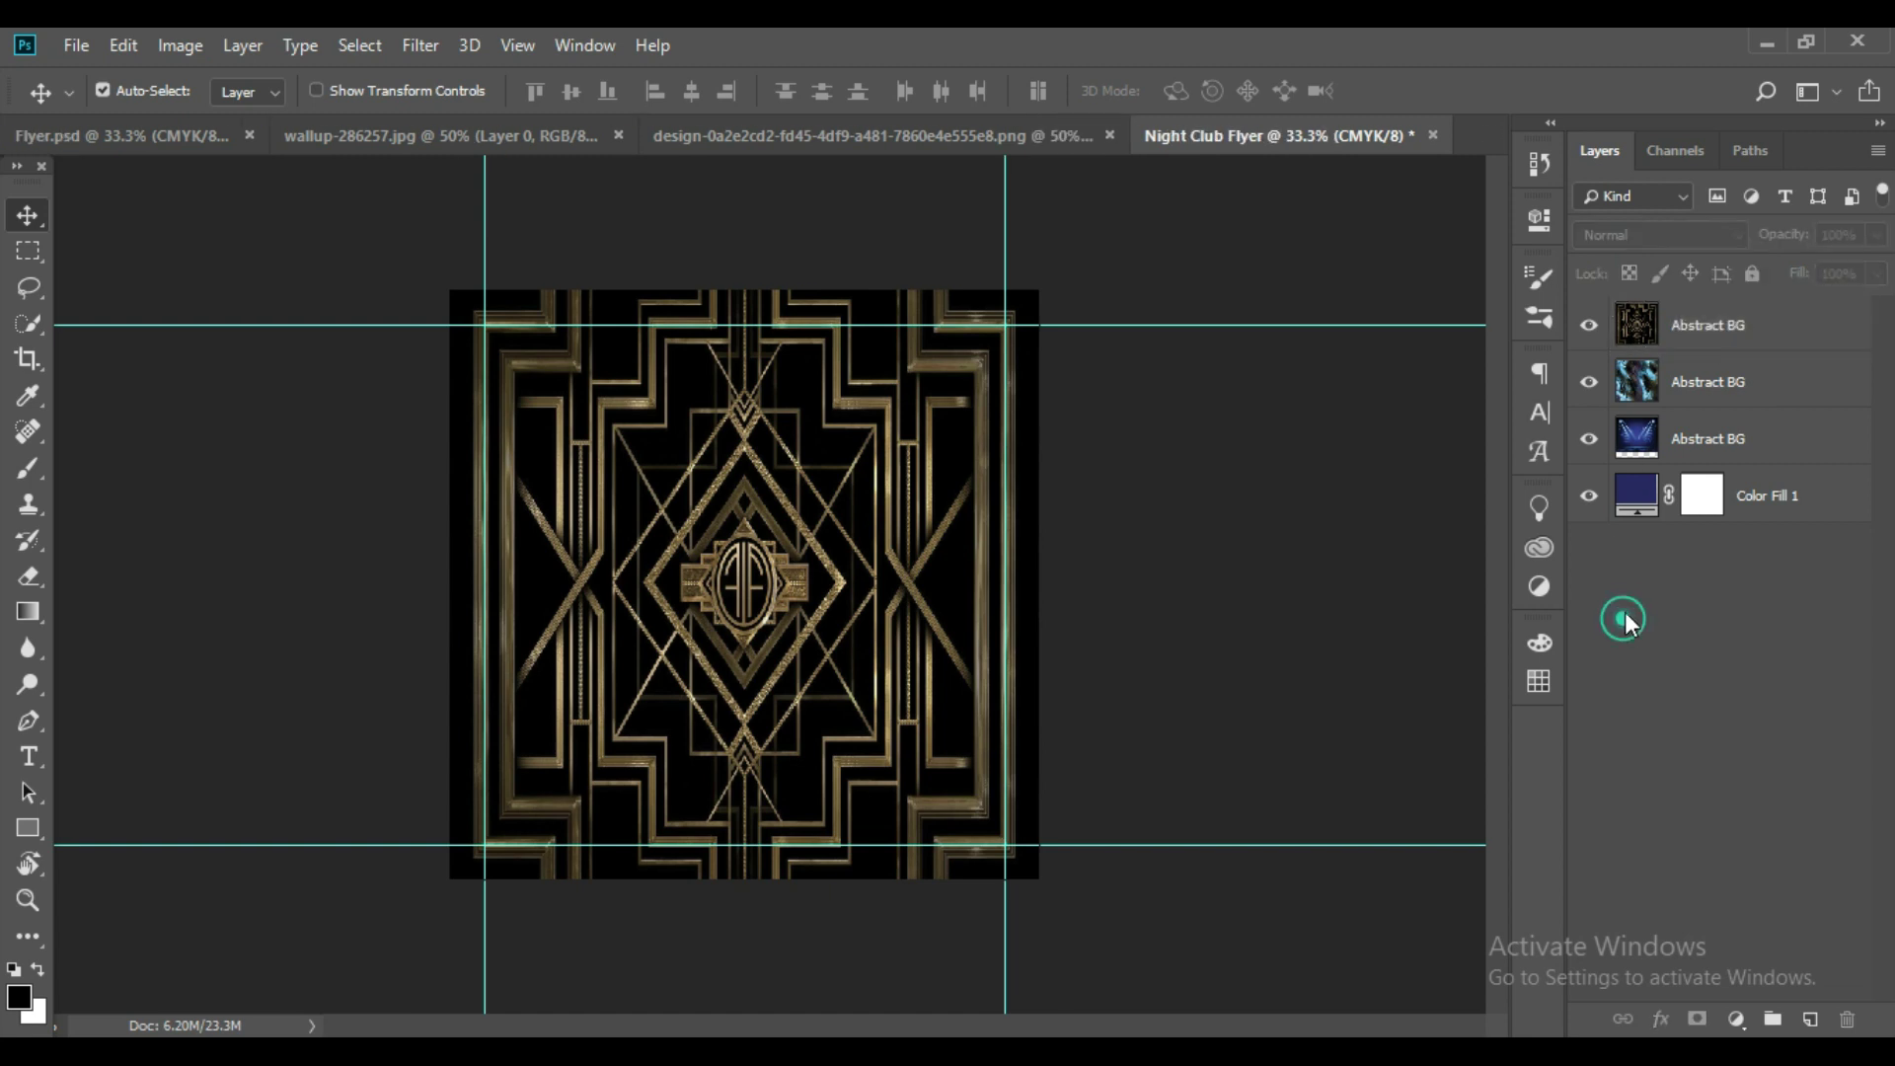
Preview blend modes on the art-deco Abstract BG layer and settle on Hue.
click(1677, 326)
click(1651, 236)
key(Down)
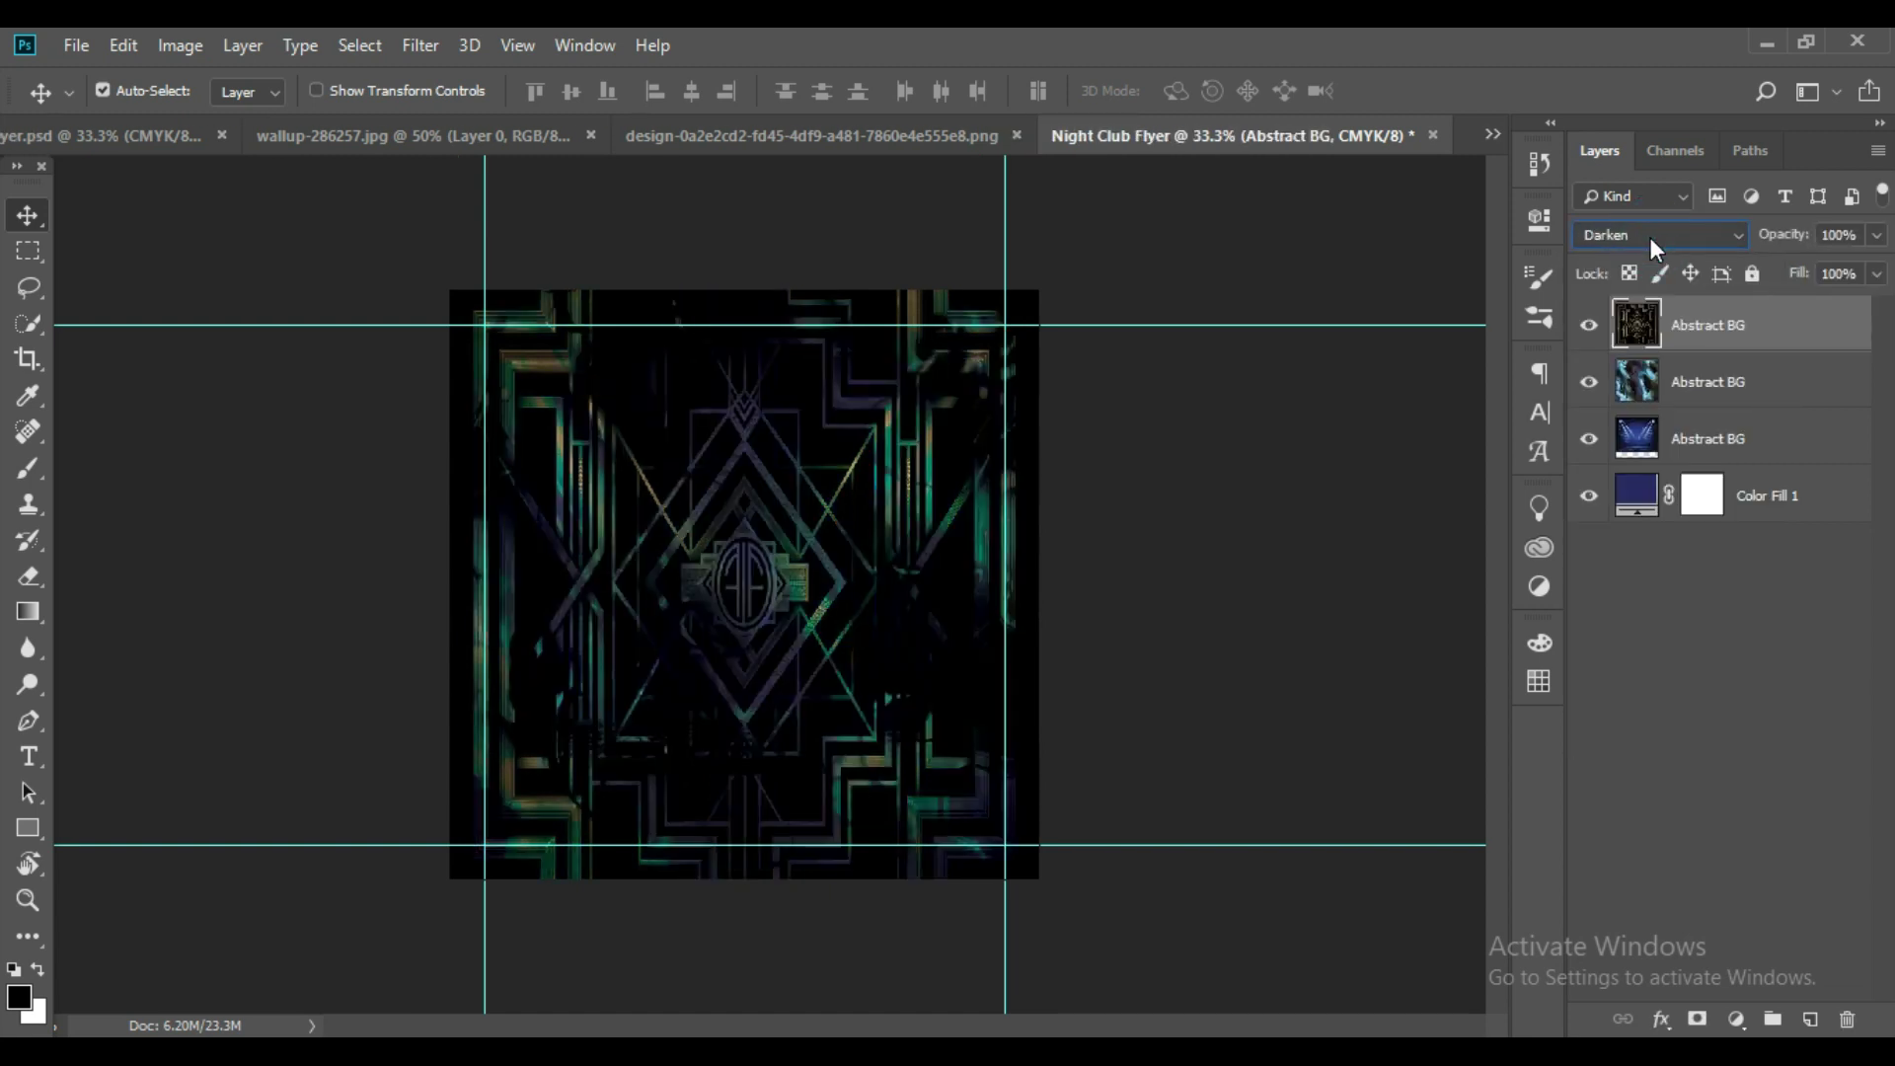
key(Down)
key(Down)
key(Down)
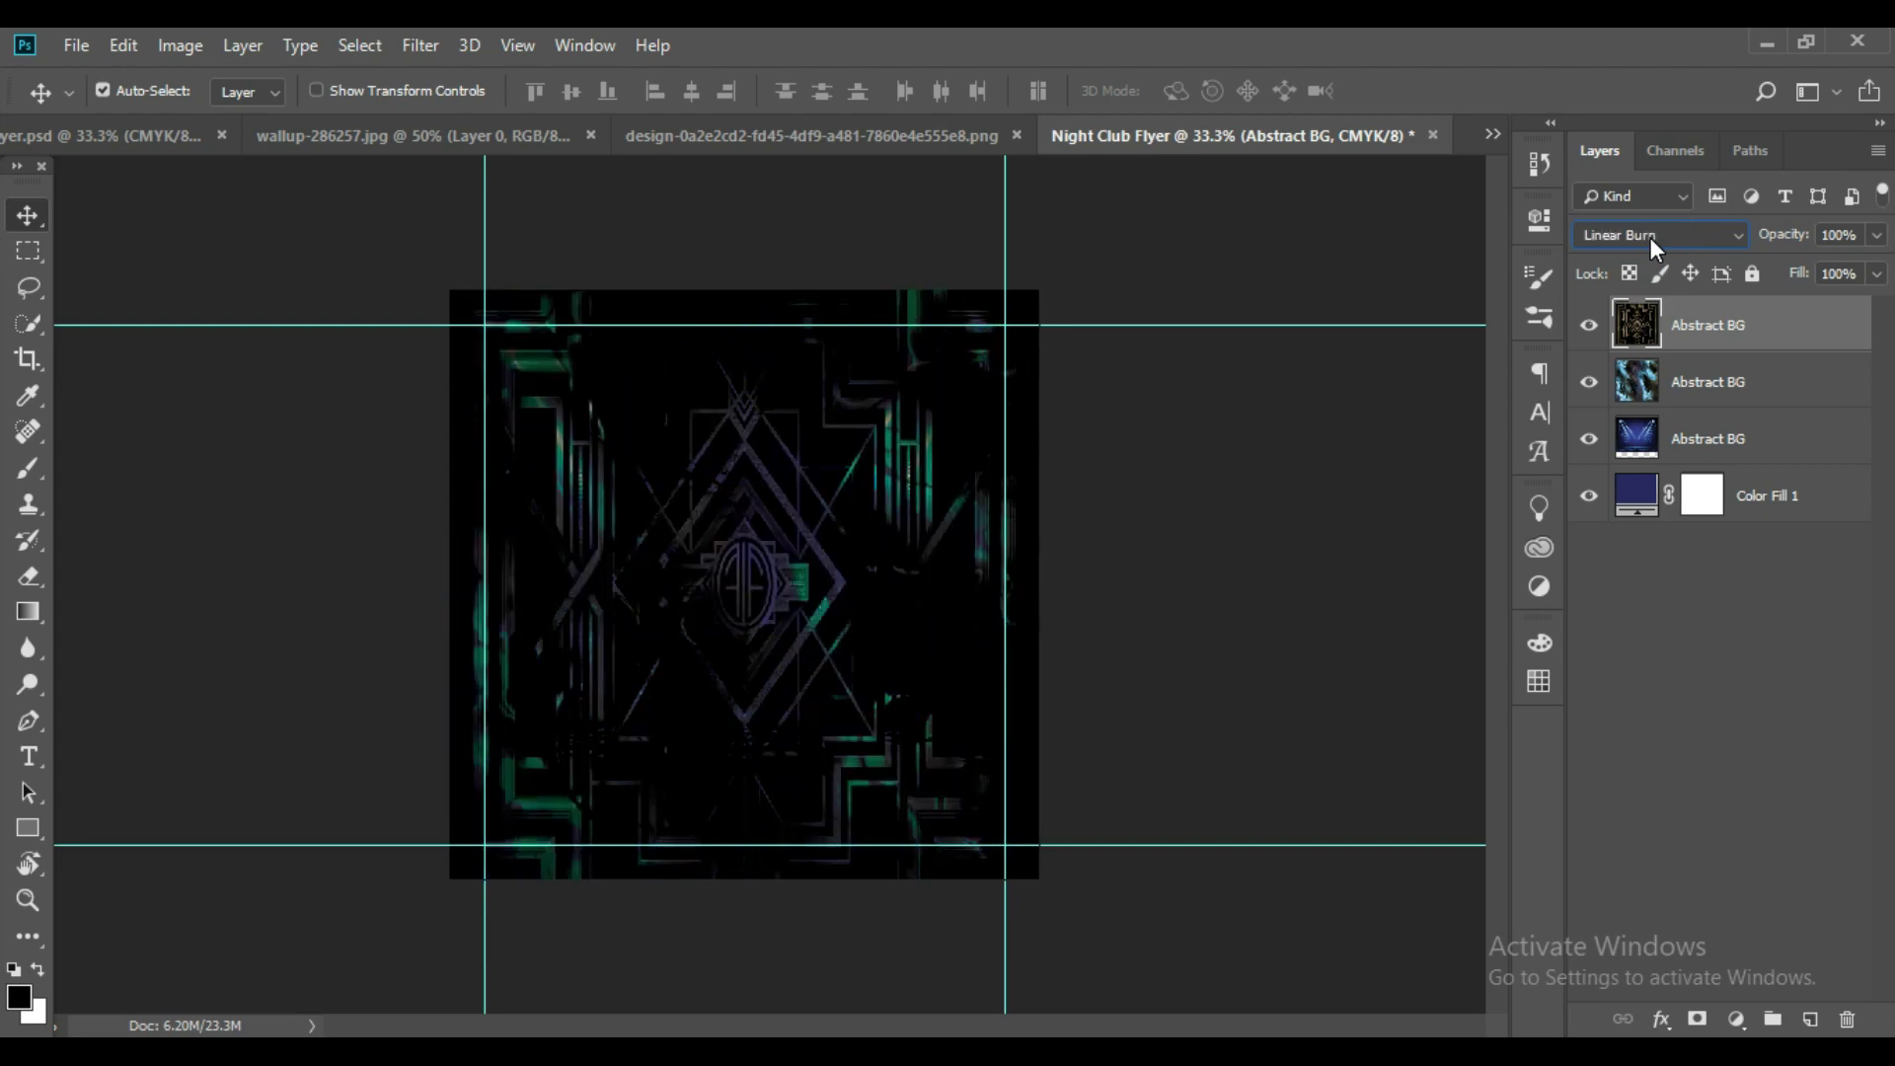
key(Down)
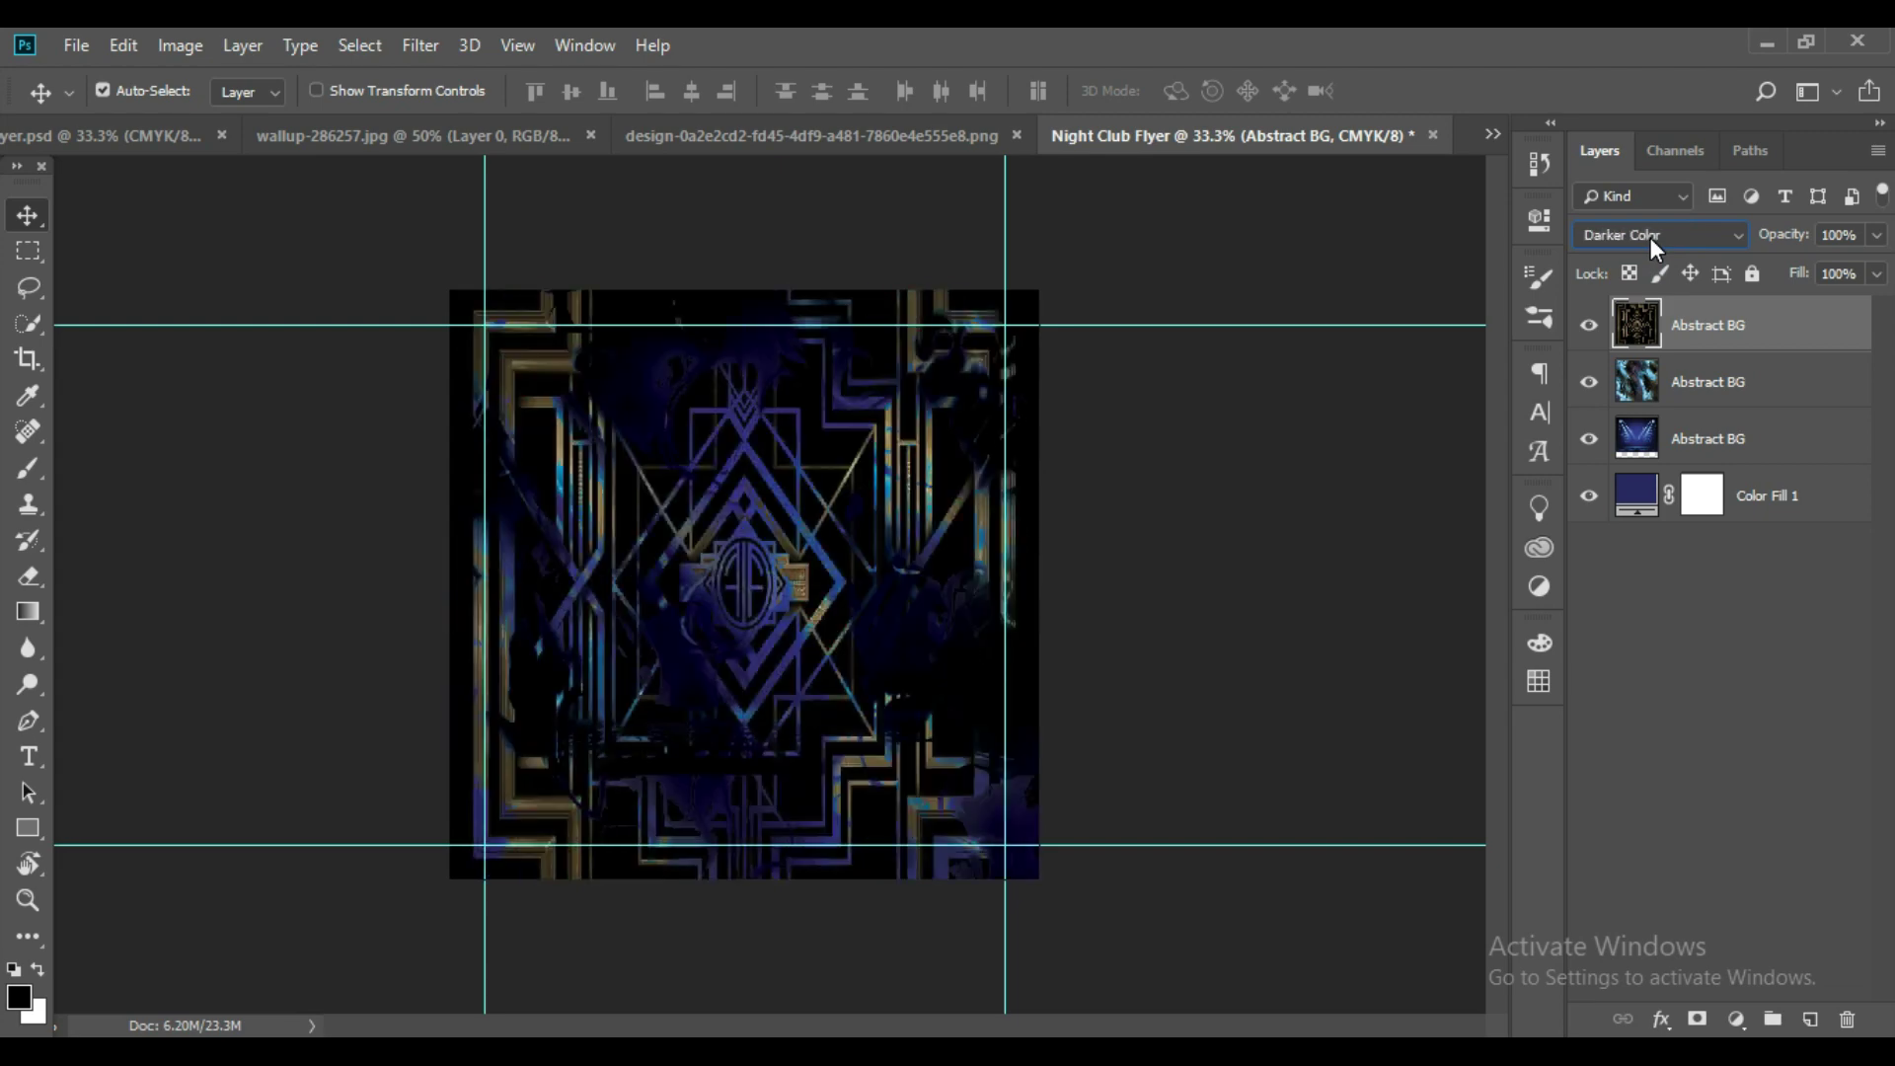
key(Down)
key(Down)
key(Down)
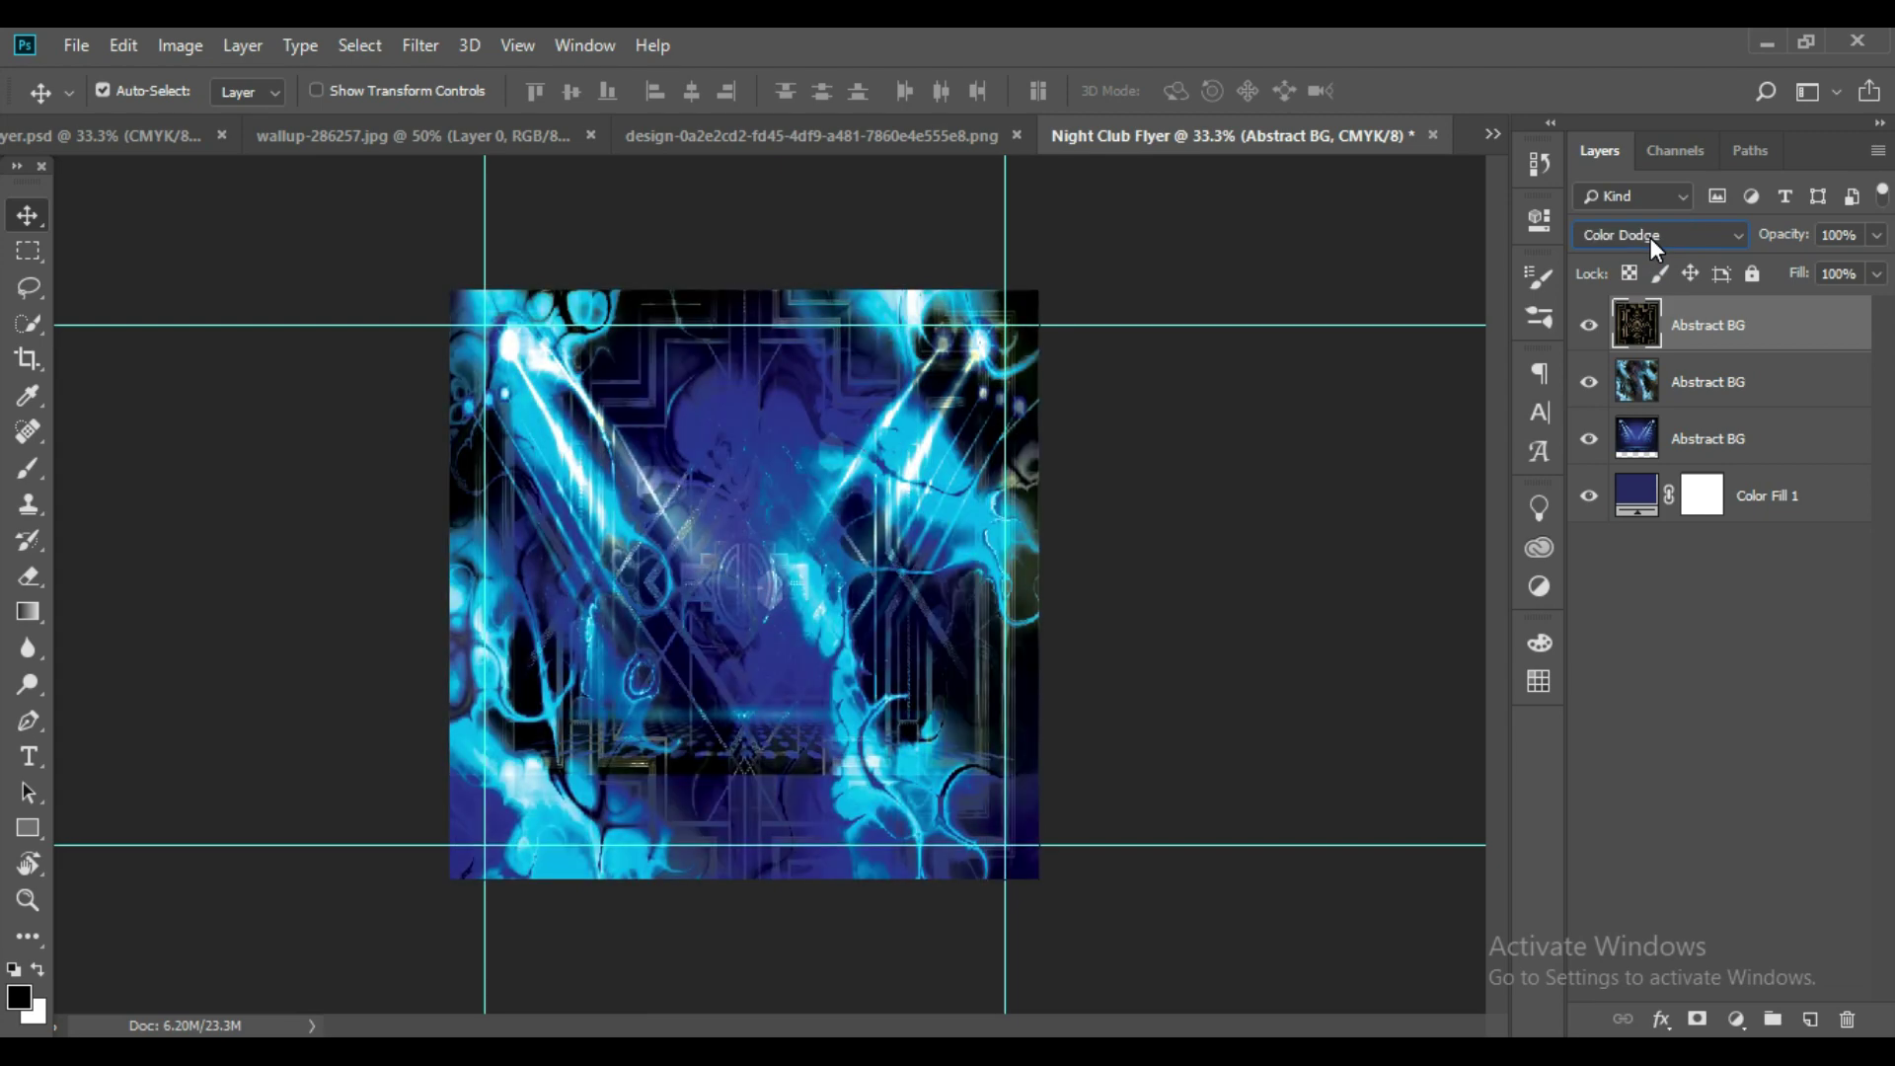
key(Down)
key(Down)
key(Down)
key(Down)
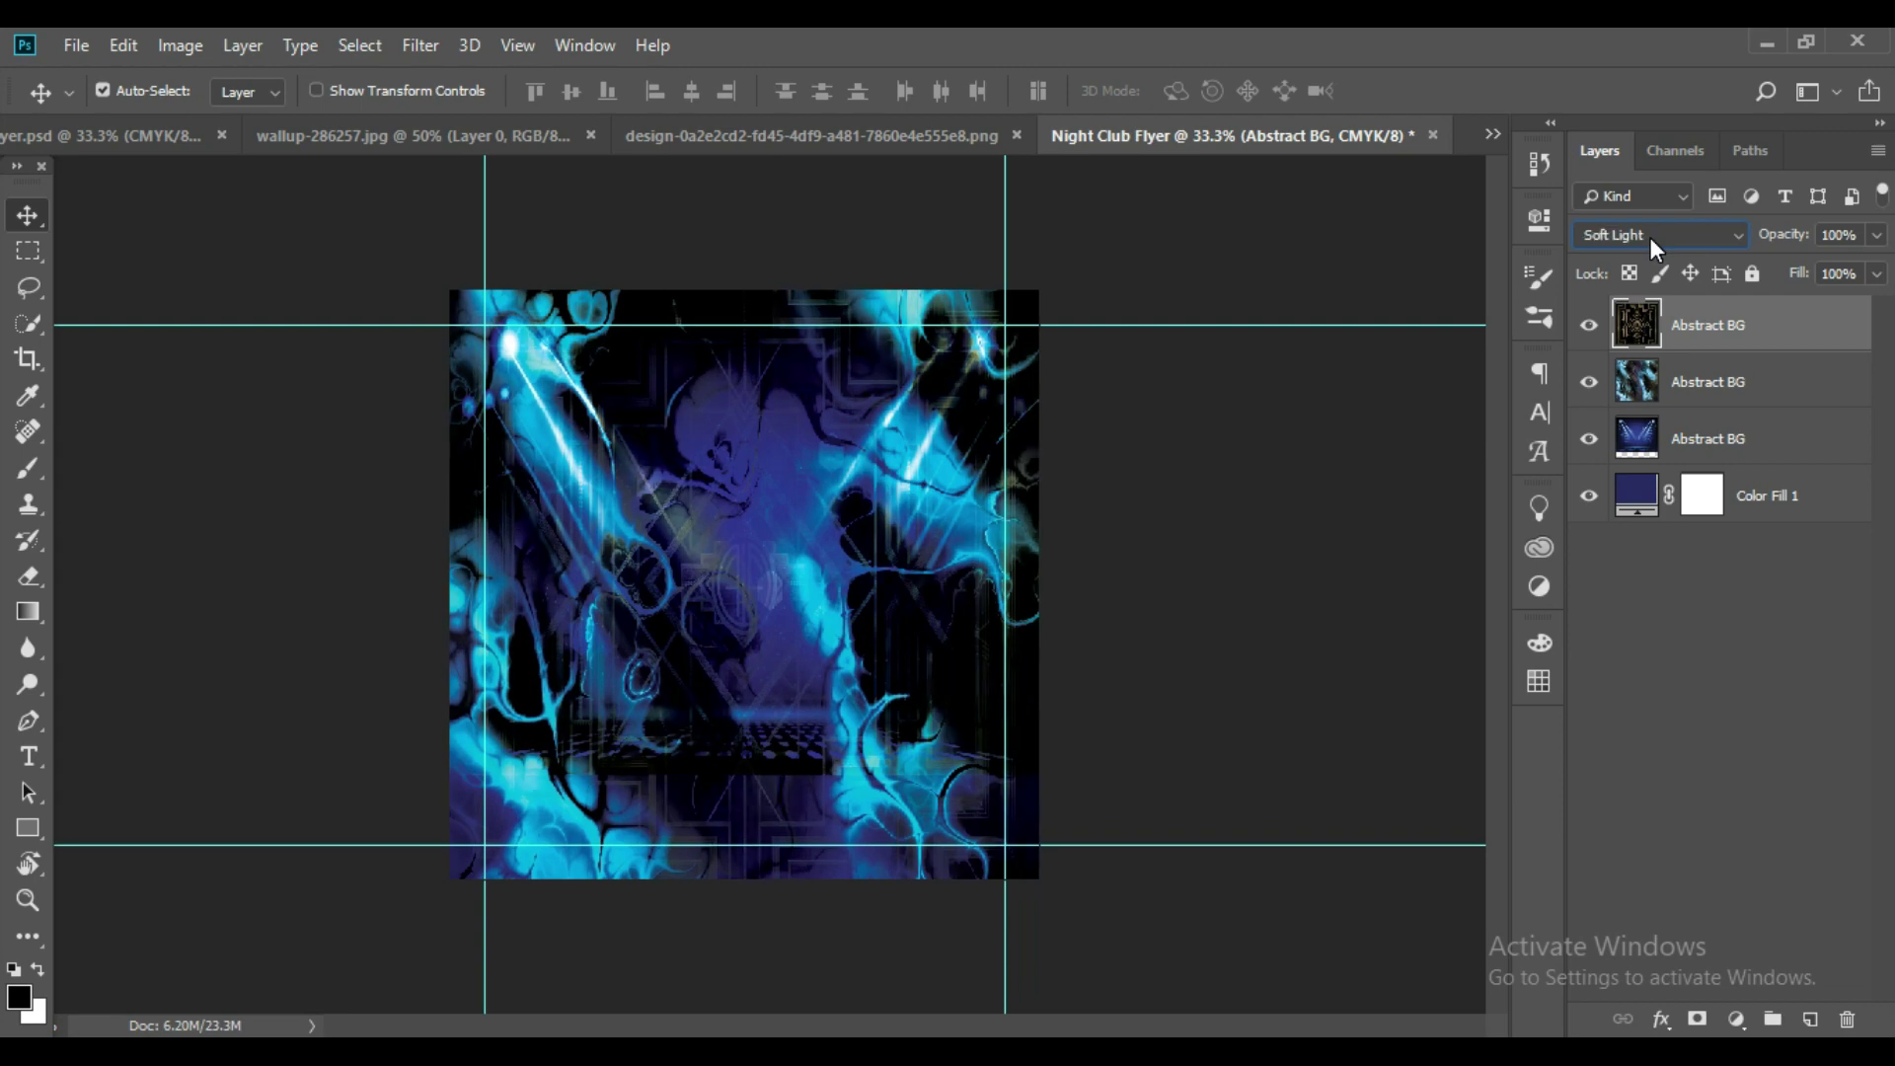
key(Down)
key(Down)
key(Down)
key(Down)
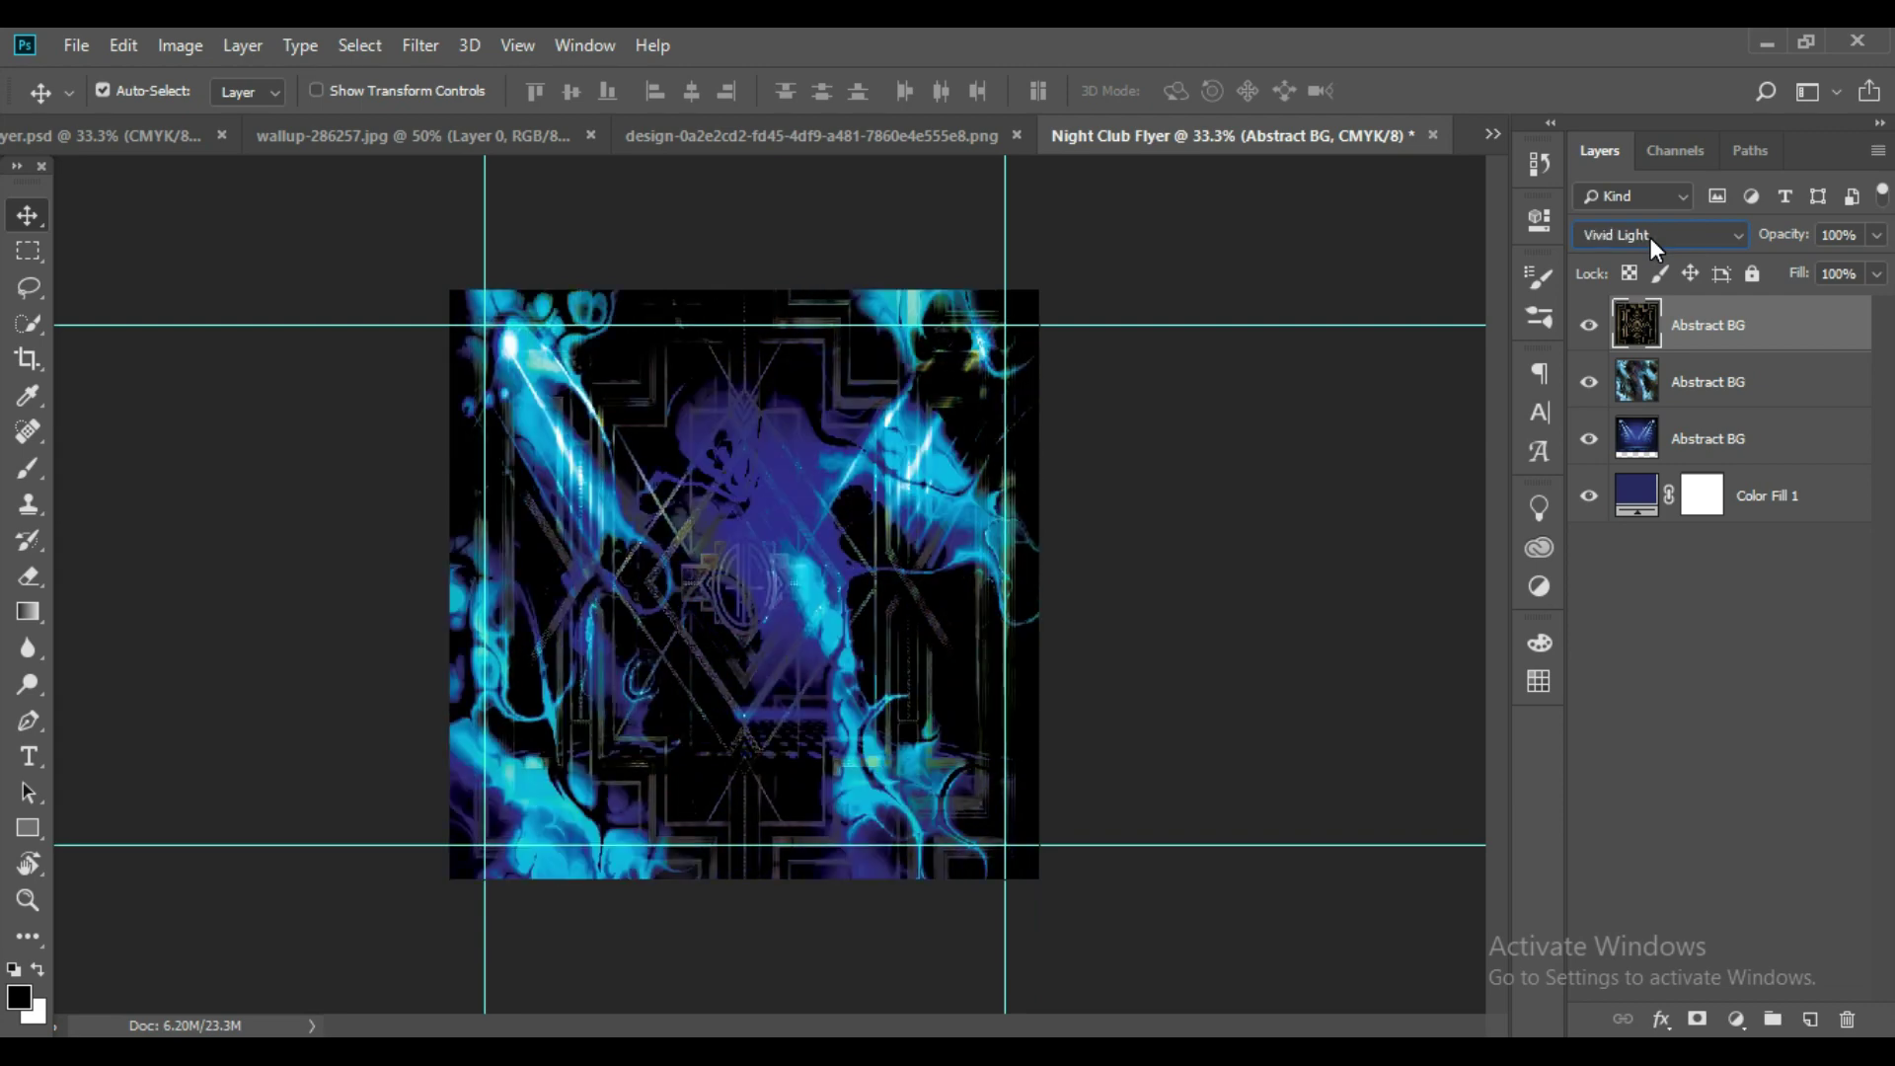
key(Up)
key(Down)
key(Up)
key(Down)
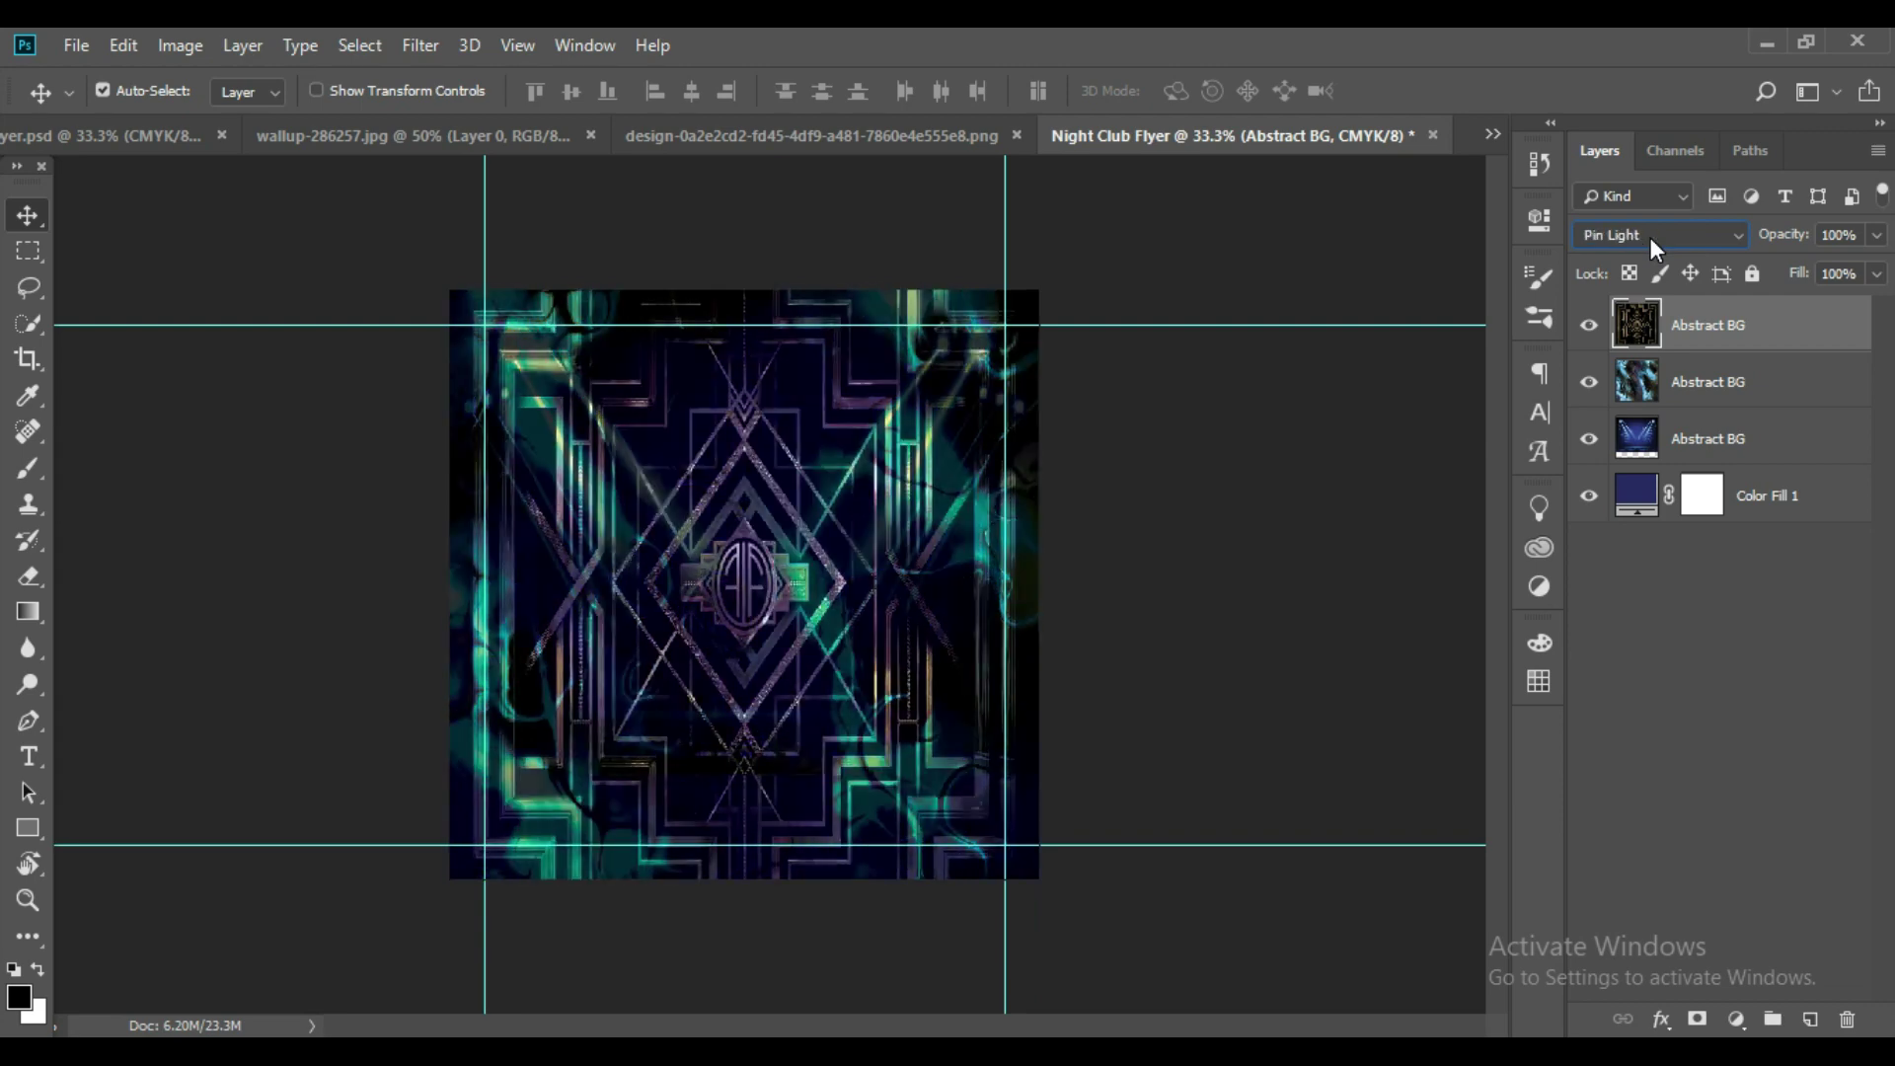
key(Down)
key(Down)
key(Down)
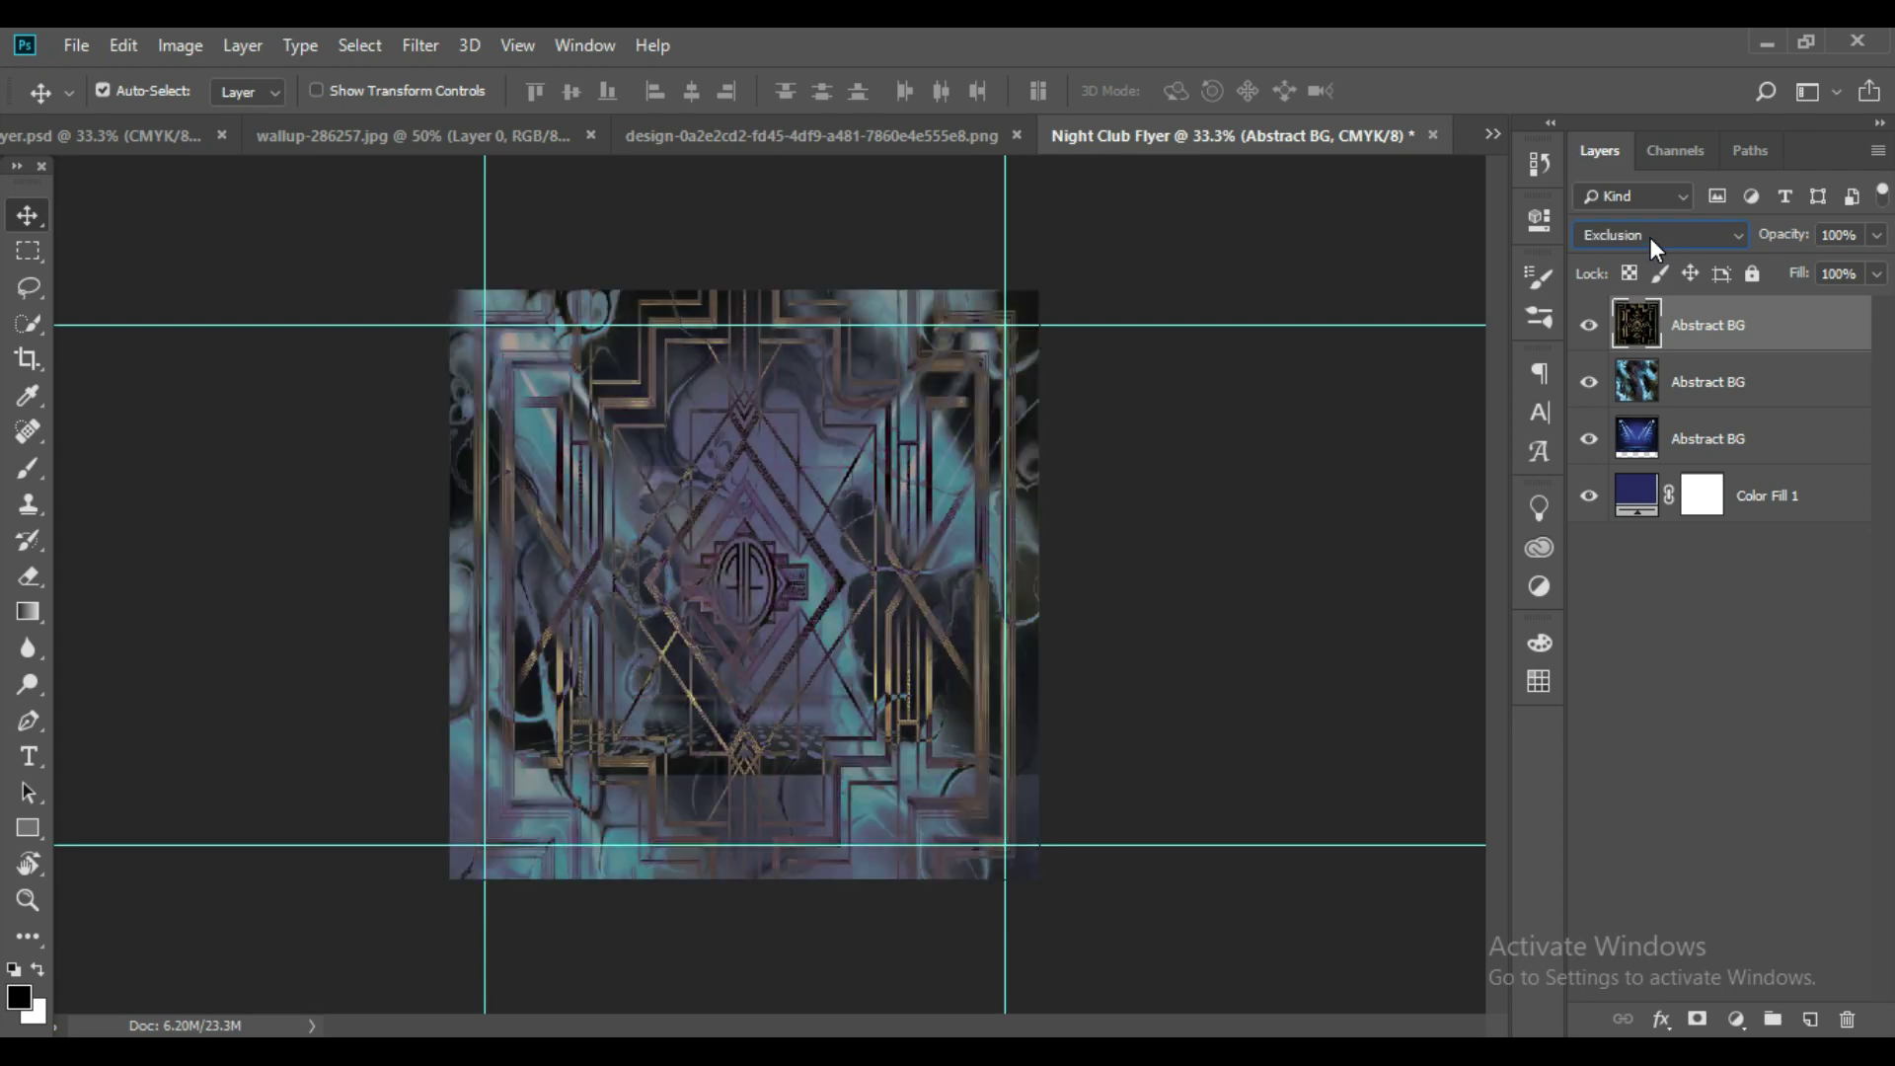
key(Down)
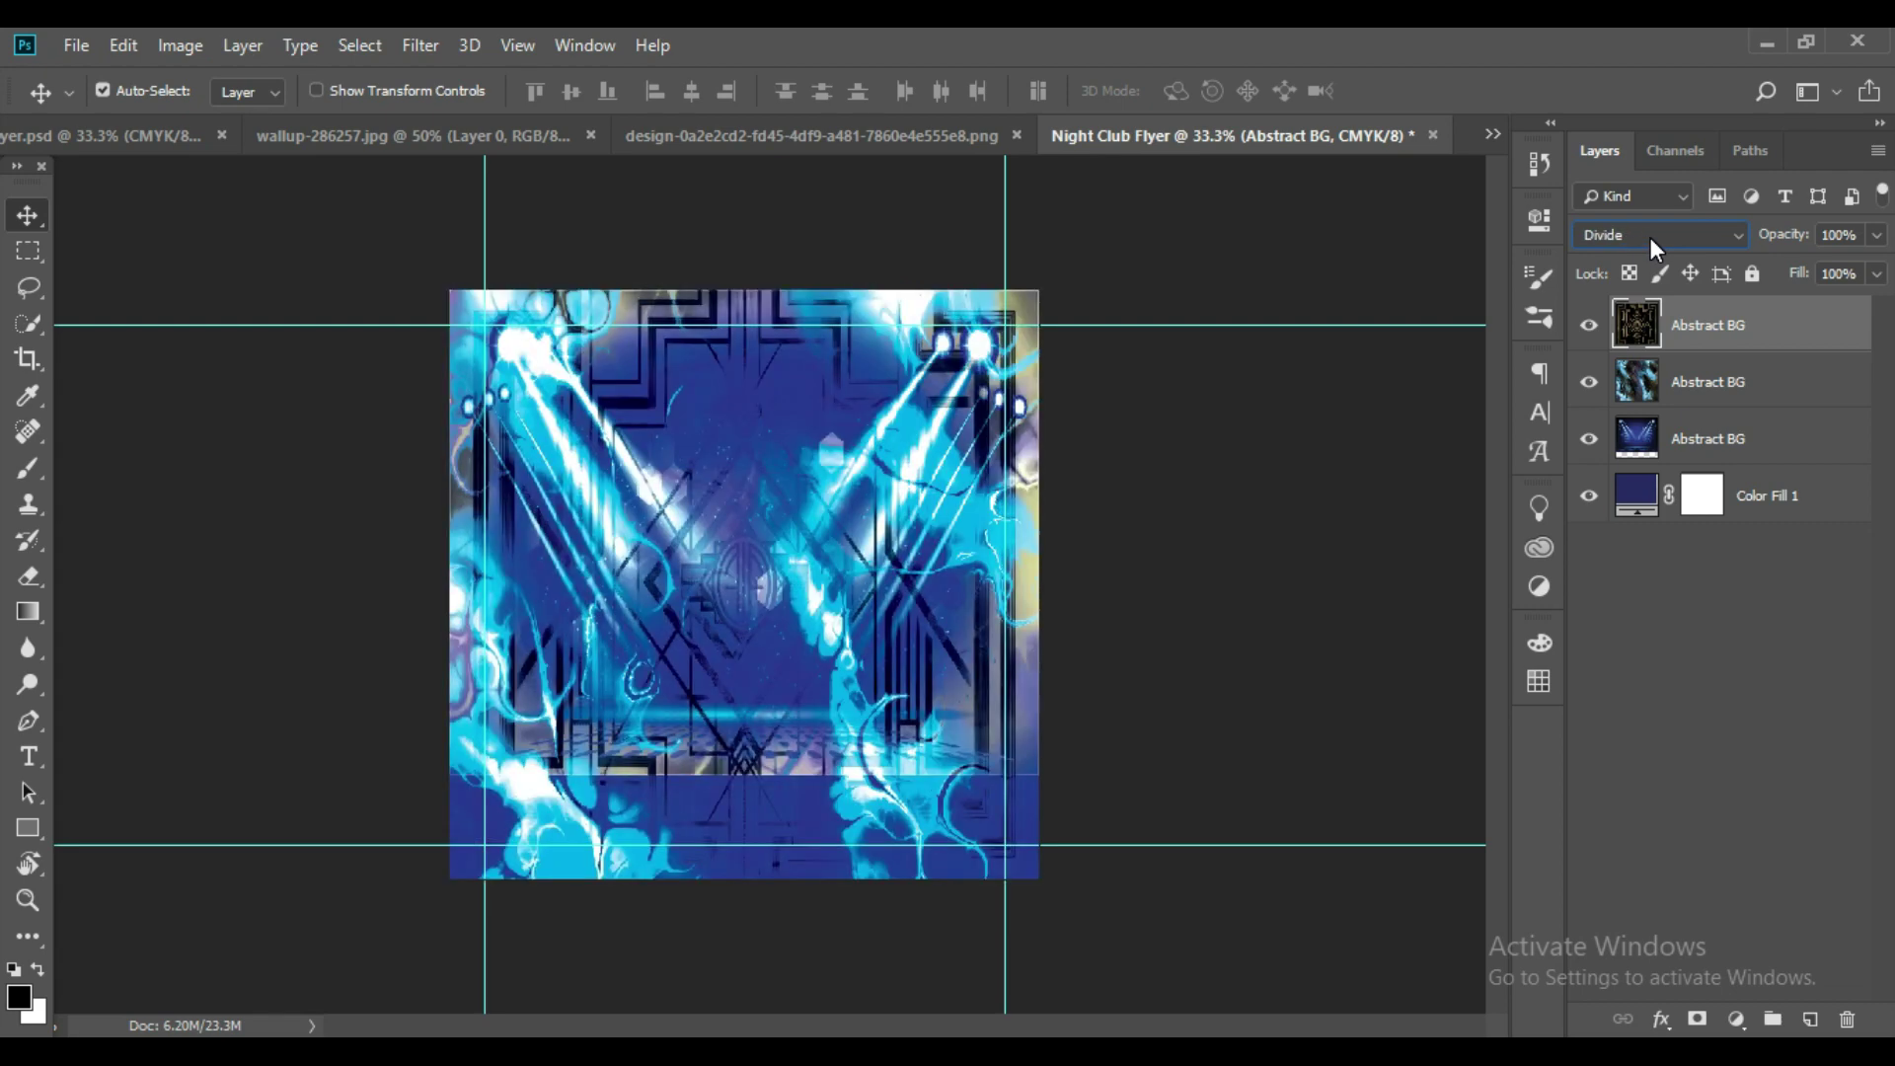
scroll(1649, 237, down, 1)
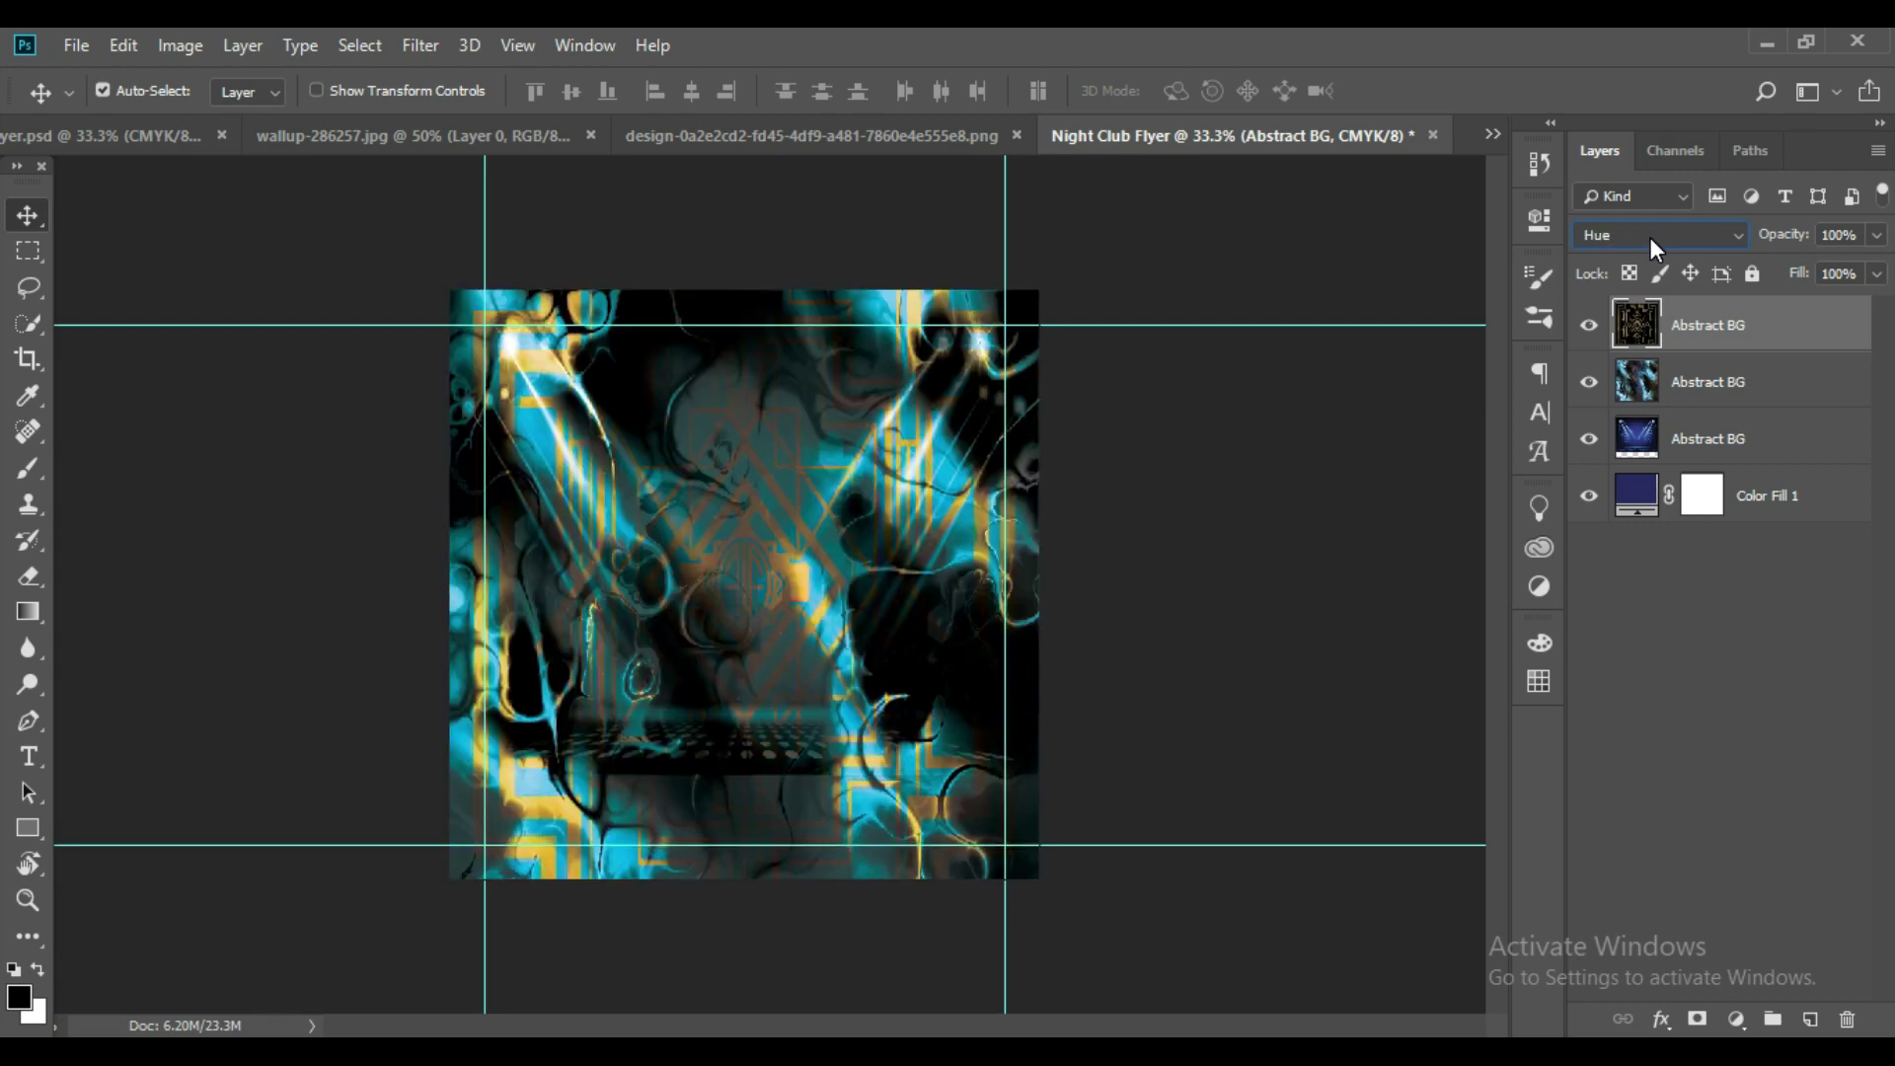
scroll(1657, 247, down, 1)
scroll(1656, 247, down, 1)
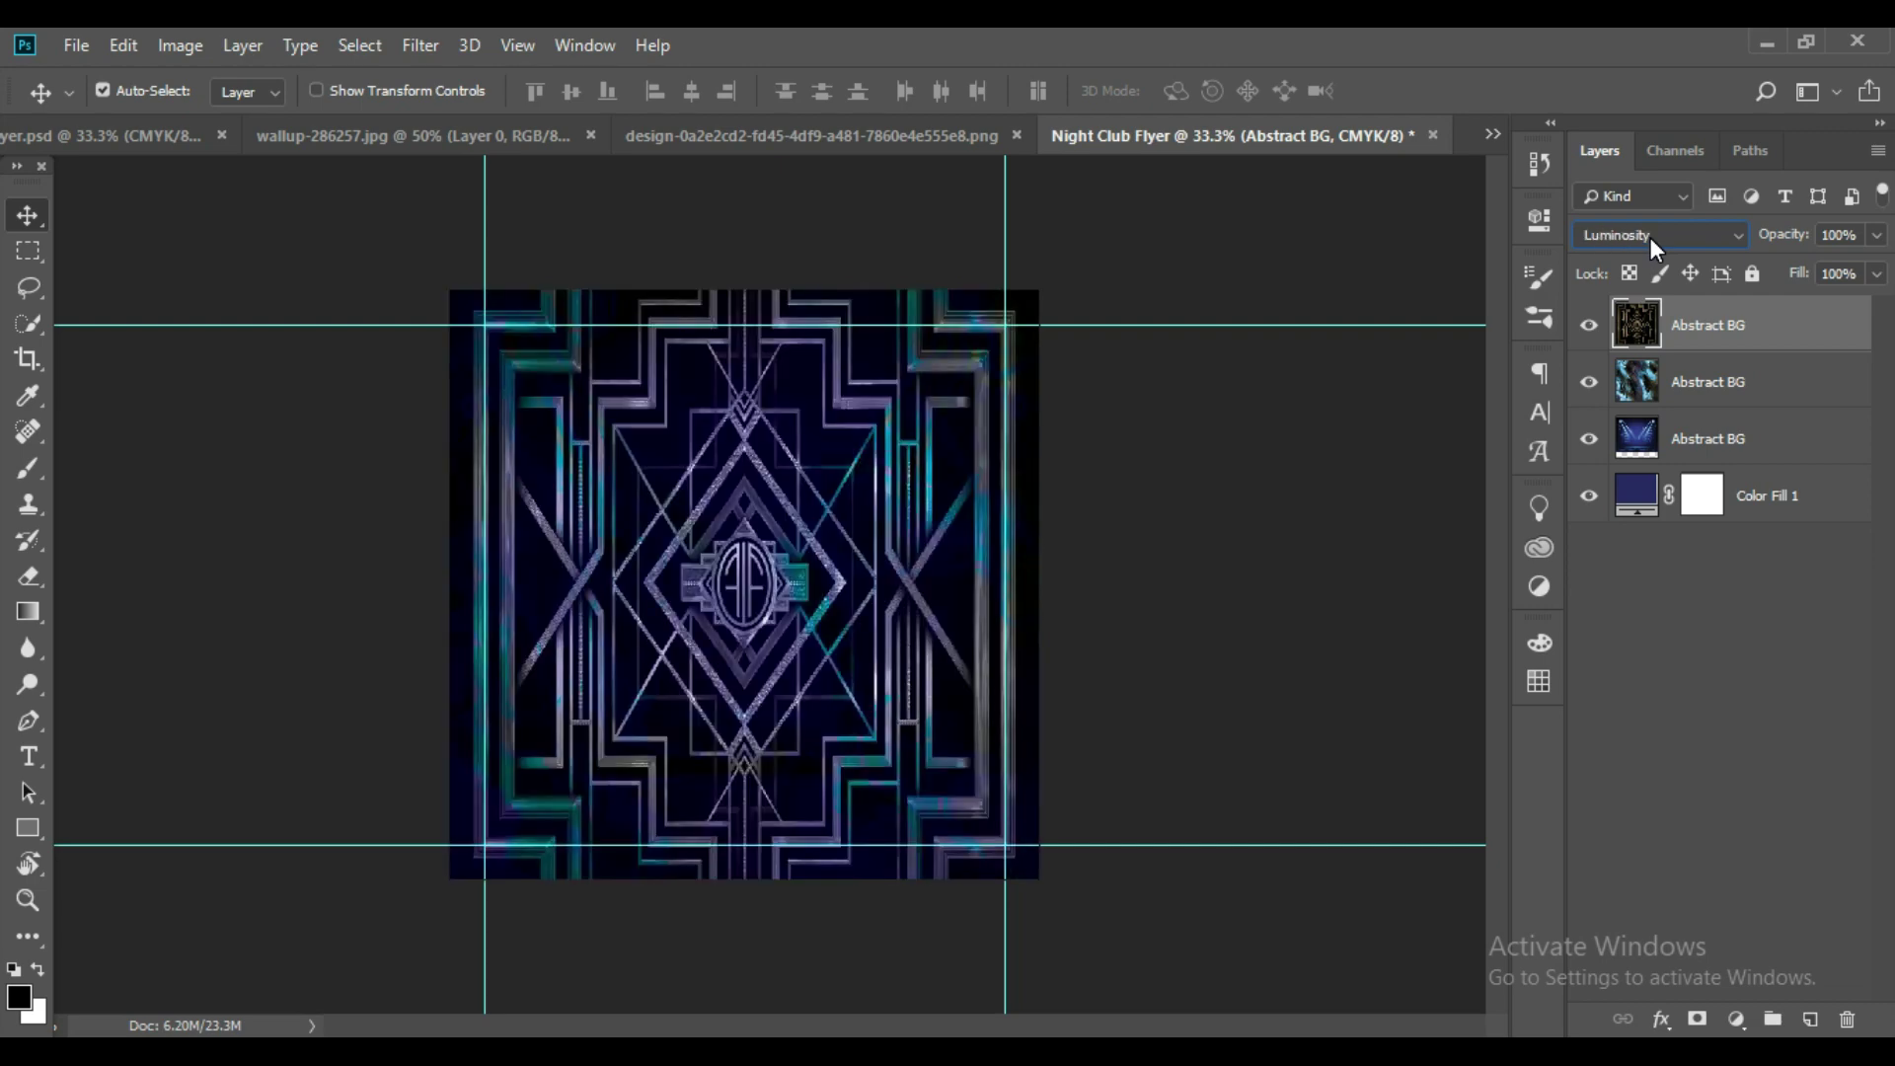
scroll(1651, 239, up, 1)
scroll(1651, 239, up, 1)
scroll(1651, 239, up, 1)
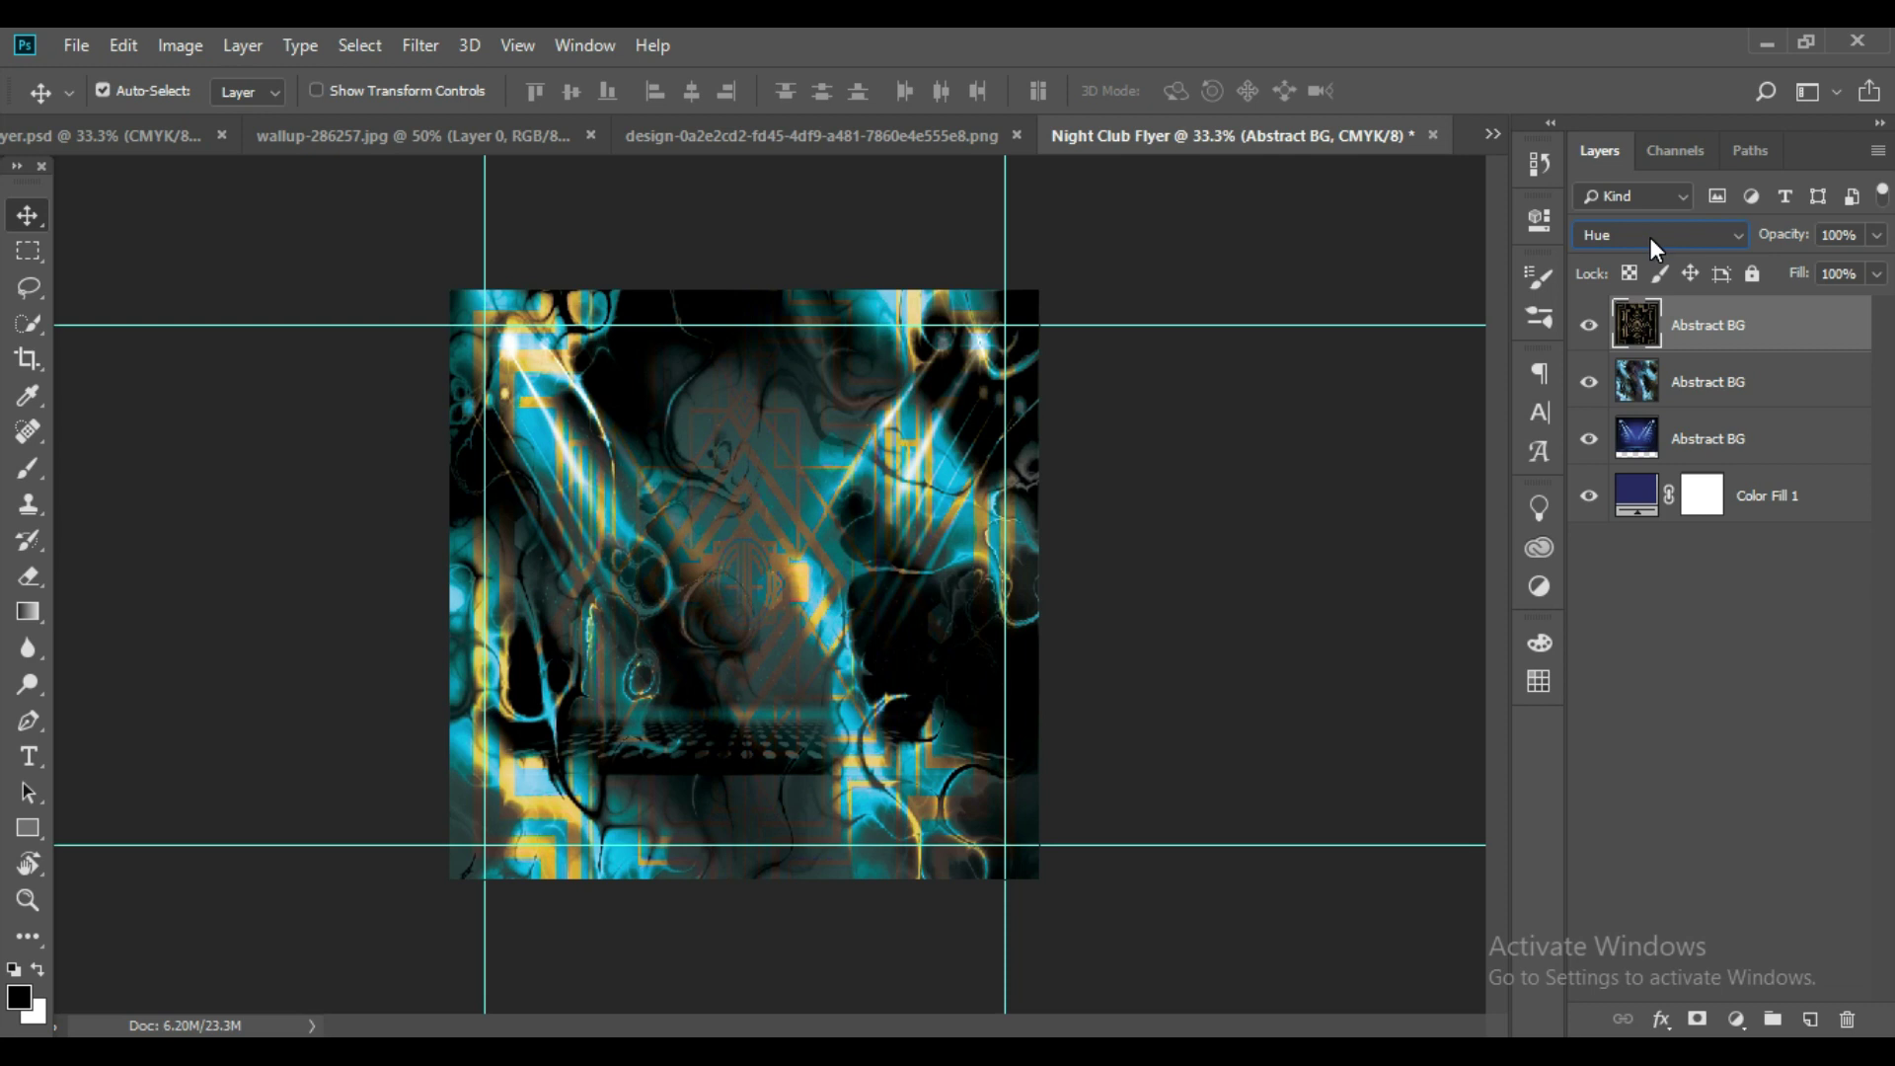
click(1818, 804)
click(1836, 316)
On a new layer, brush black along the bottom, stretch it upward and name it Shadow.
click(1810, 1019)
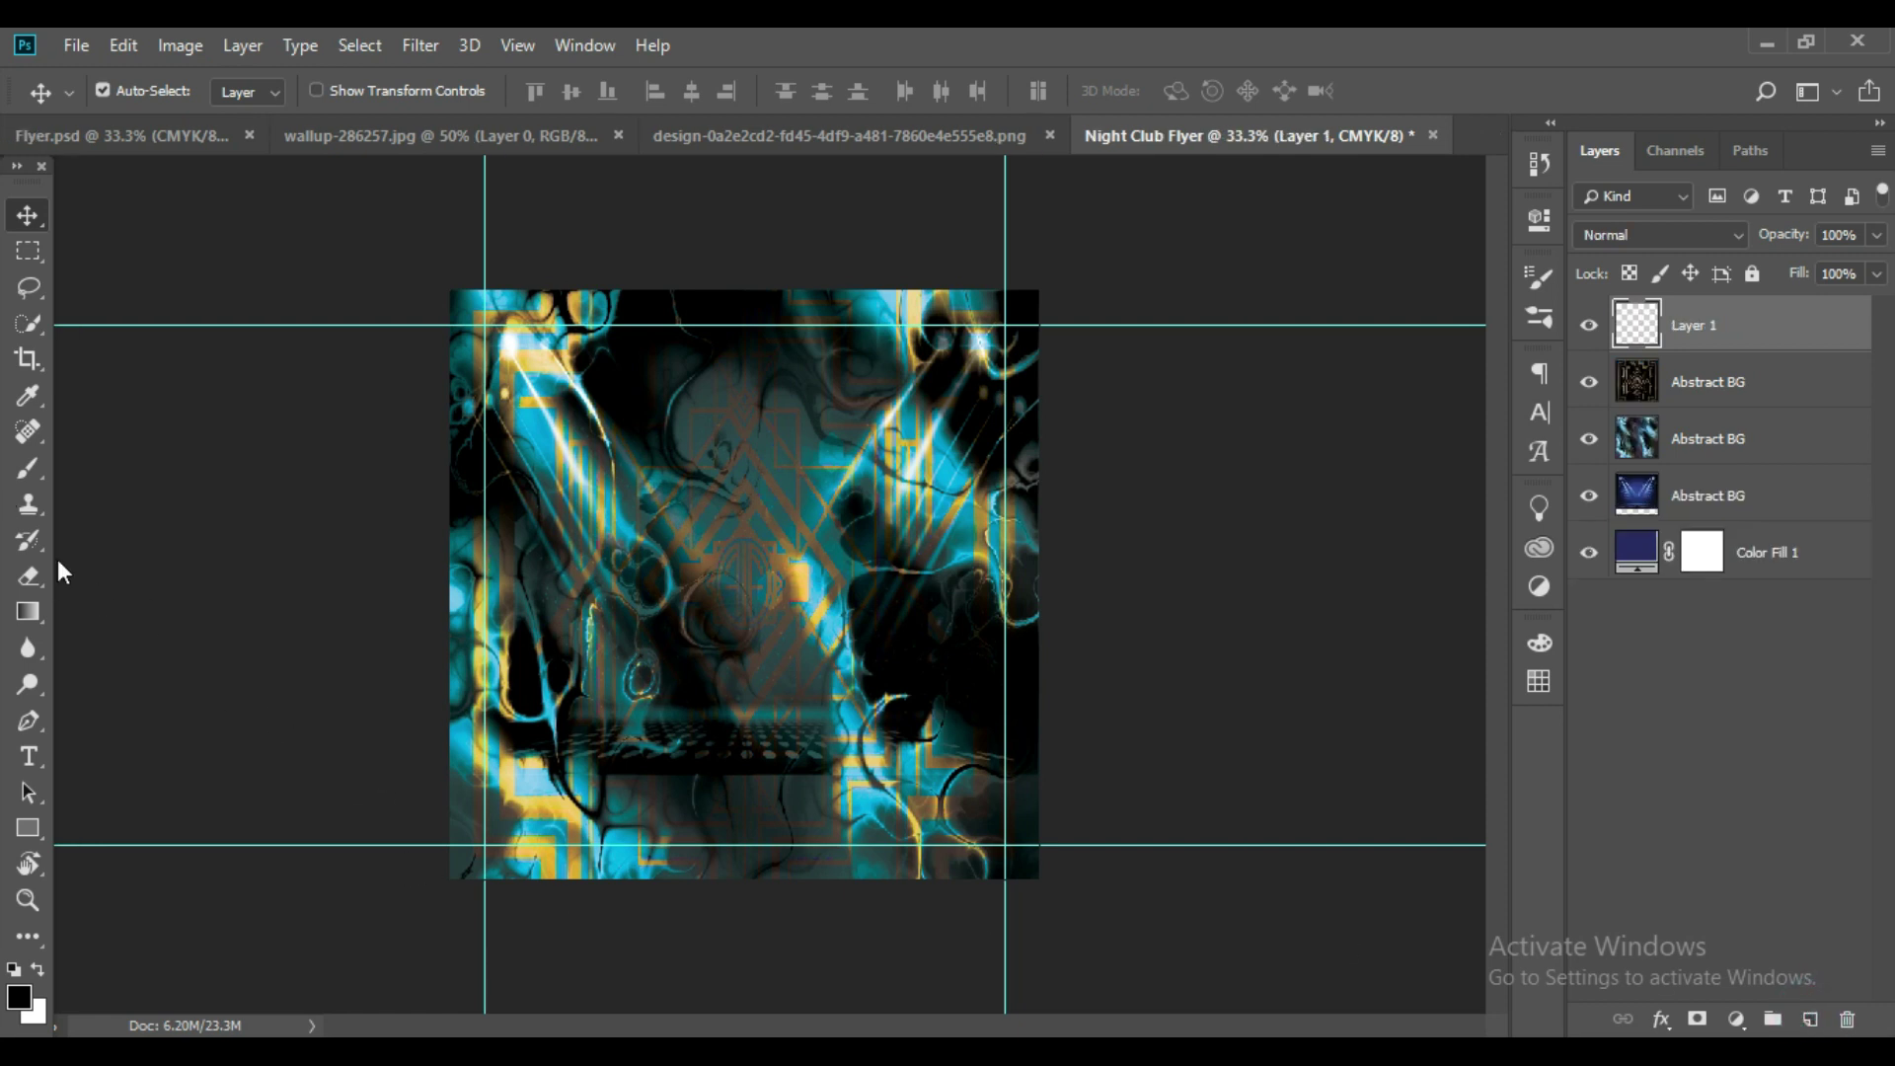
click(26, 468)
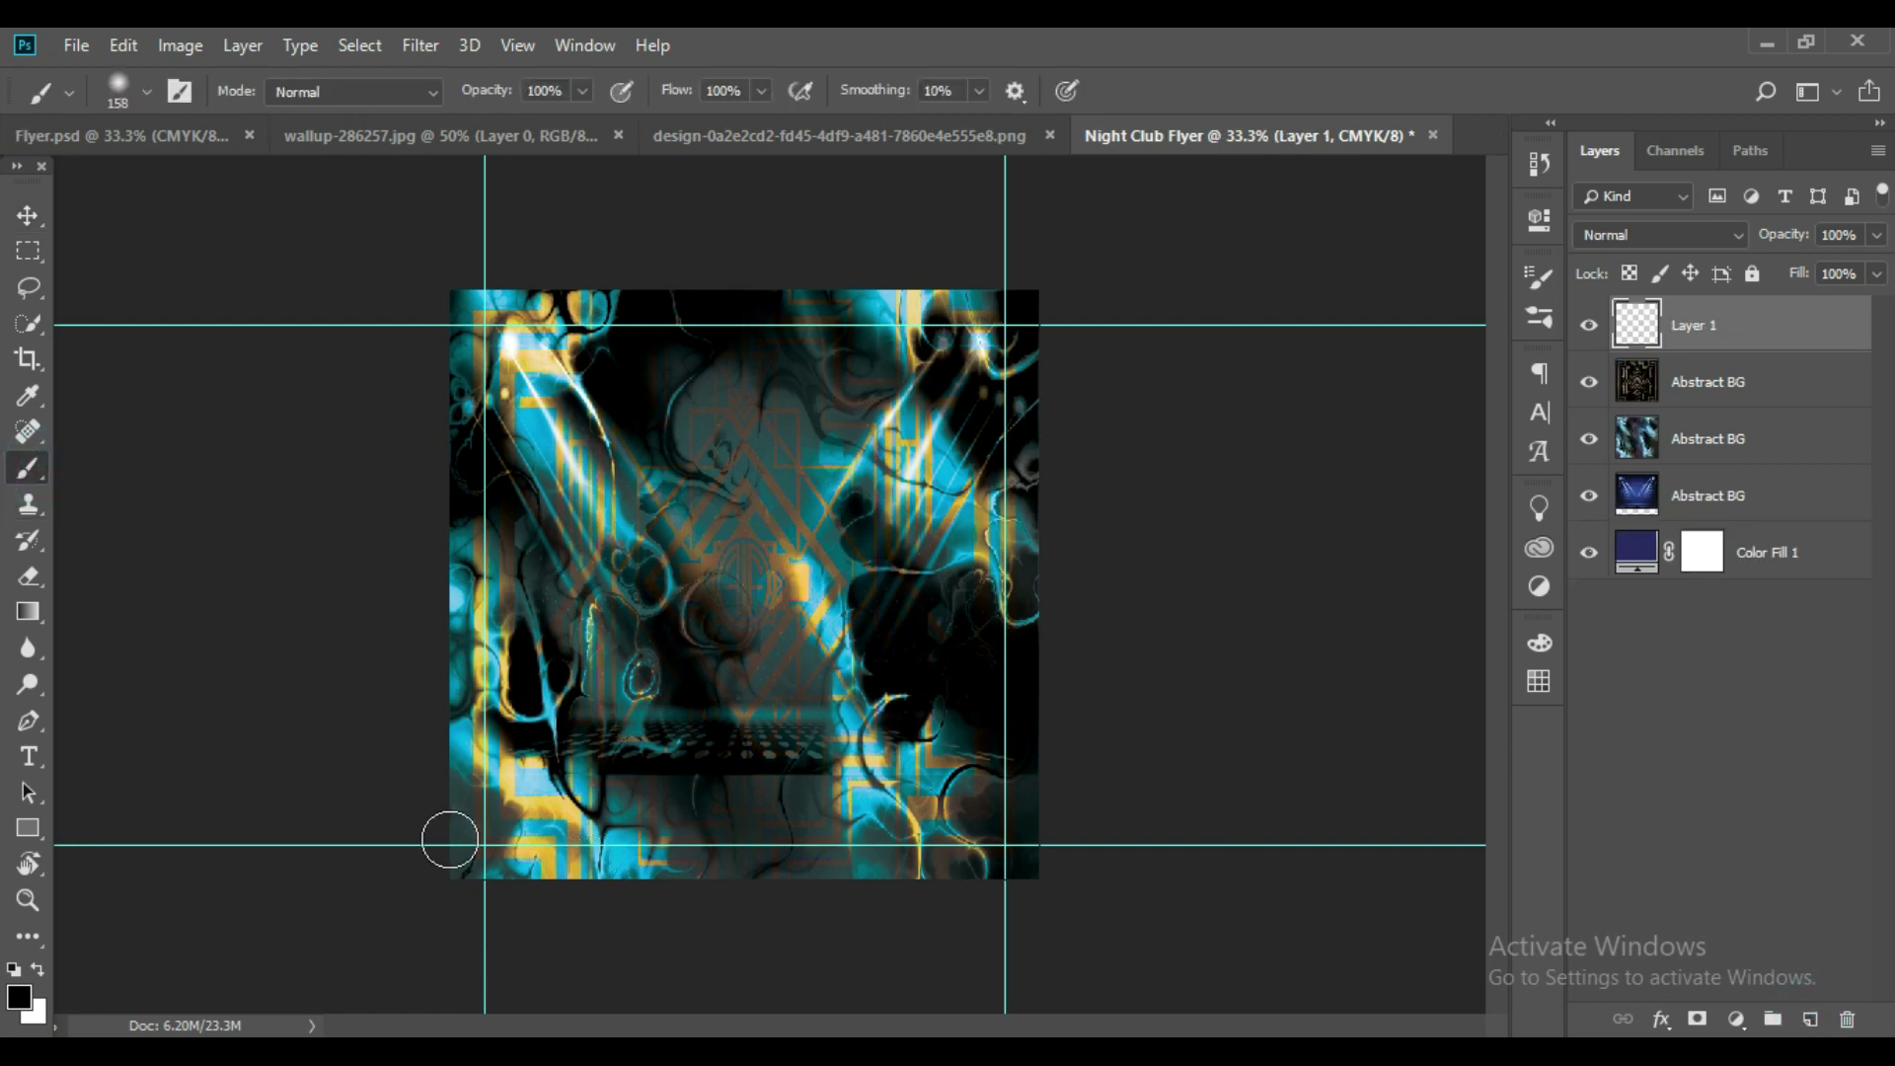
drag(446, 864, 1064, 856)
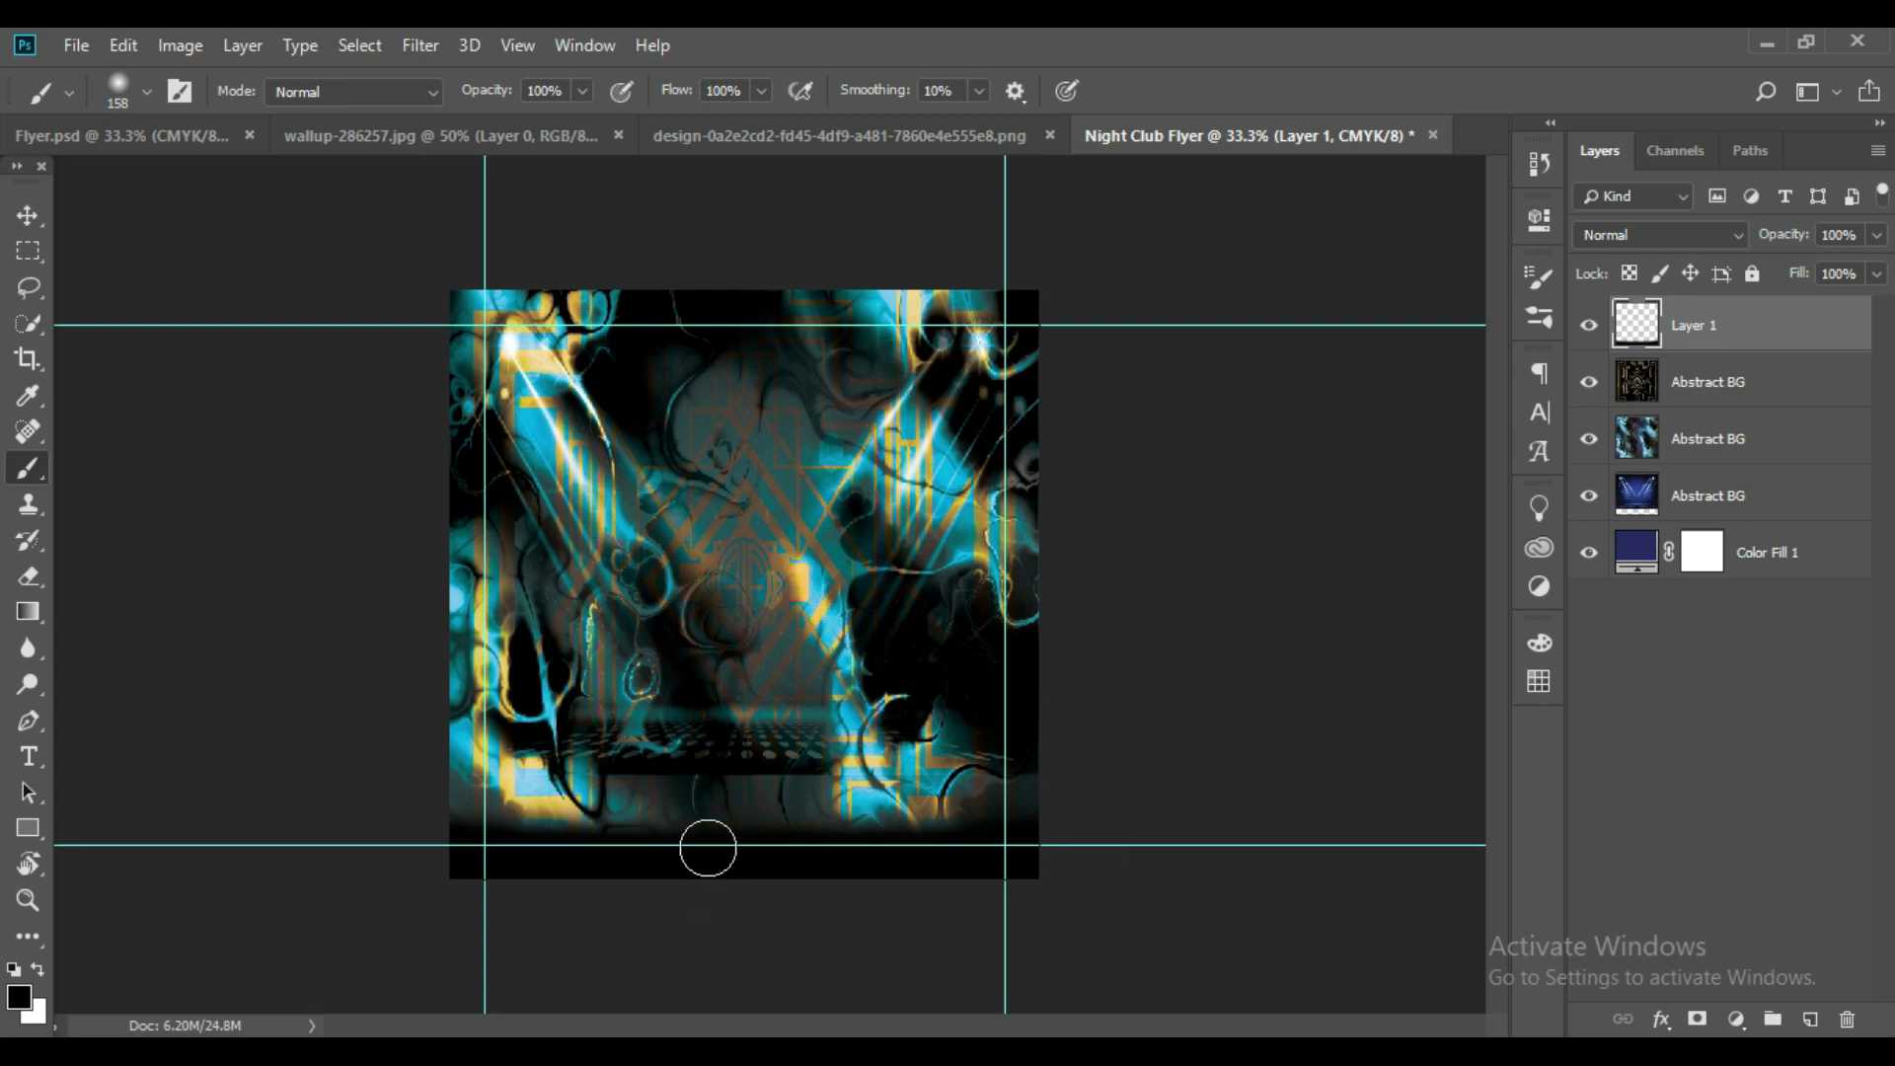
key(ctrl+t)
drag(744, 784, 771, 628)
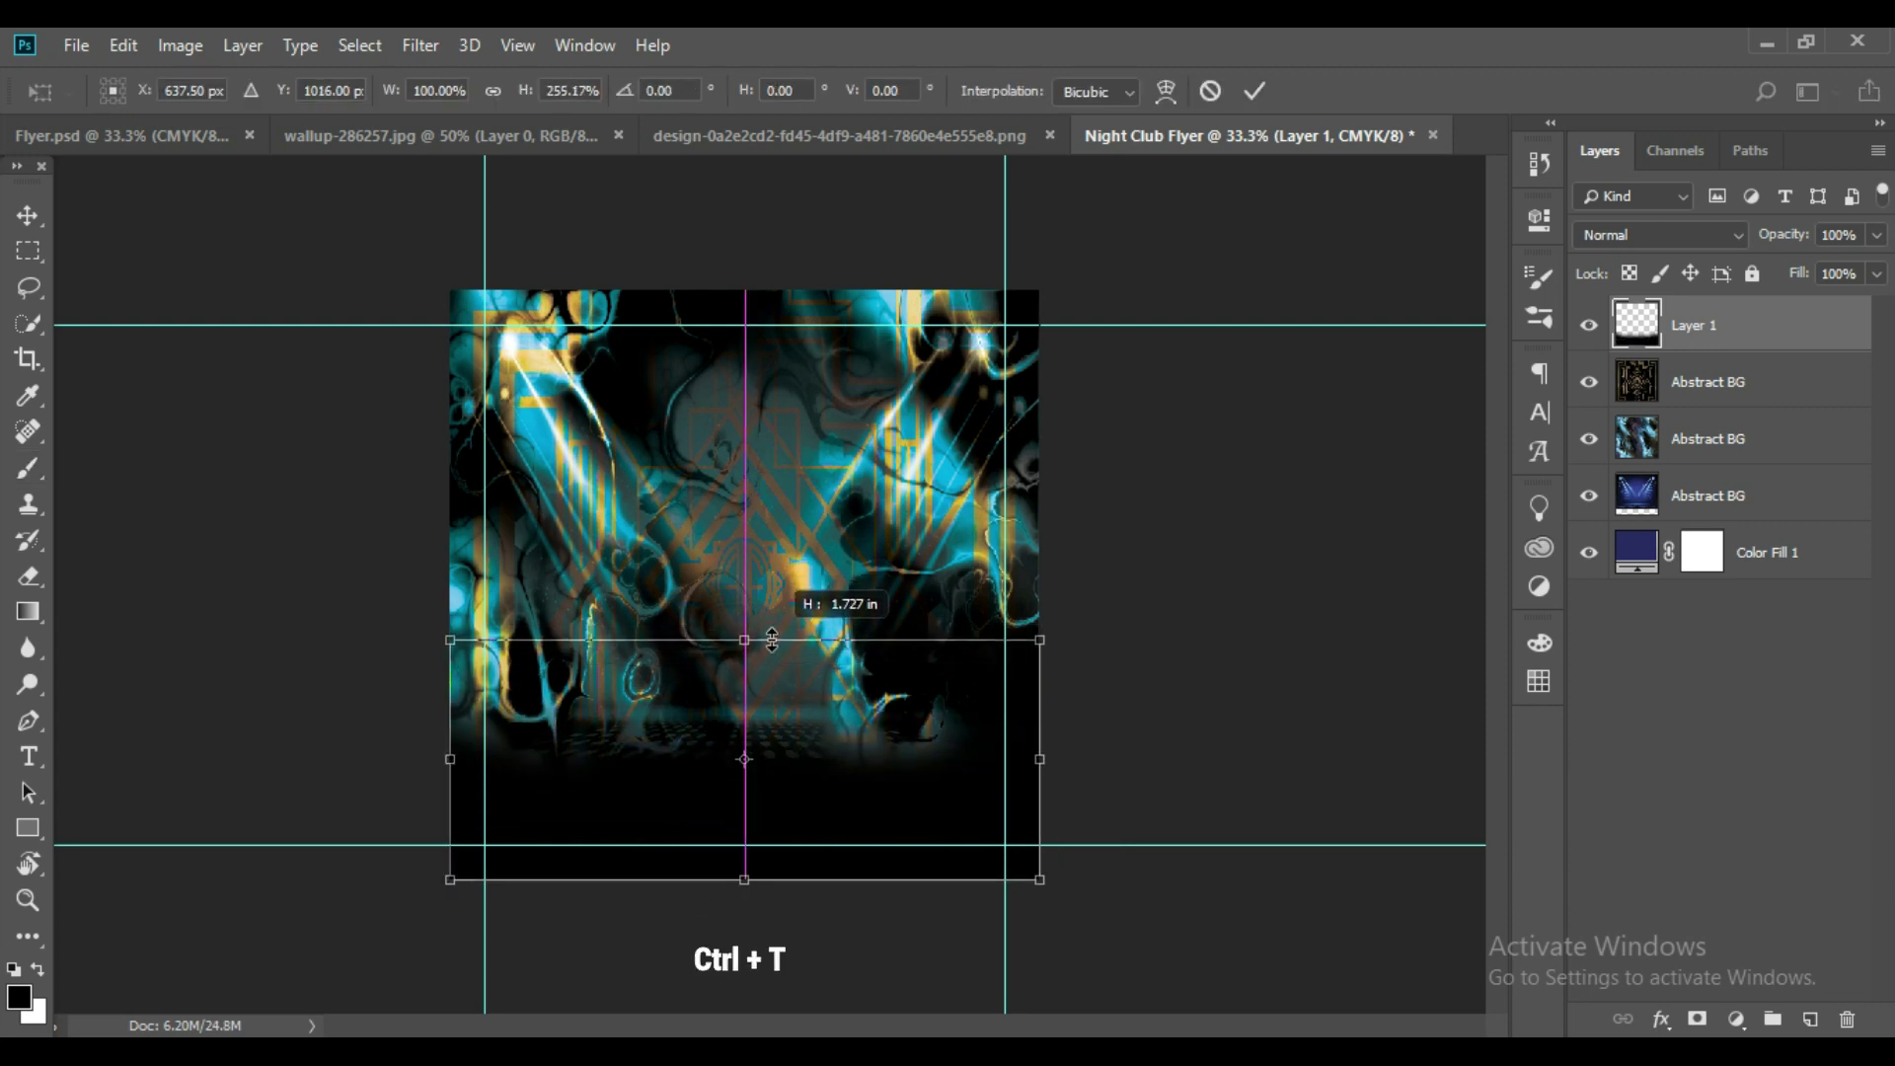
drag(772, 627, 756, 623)
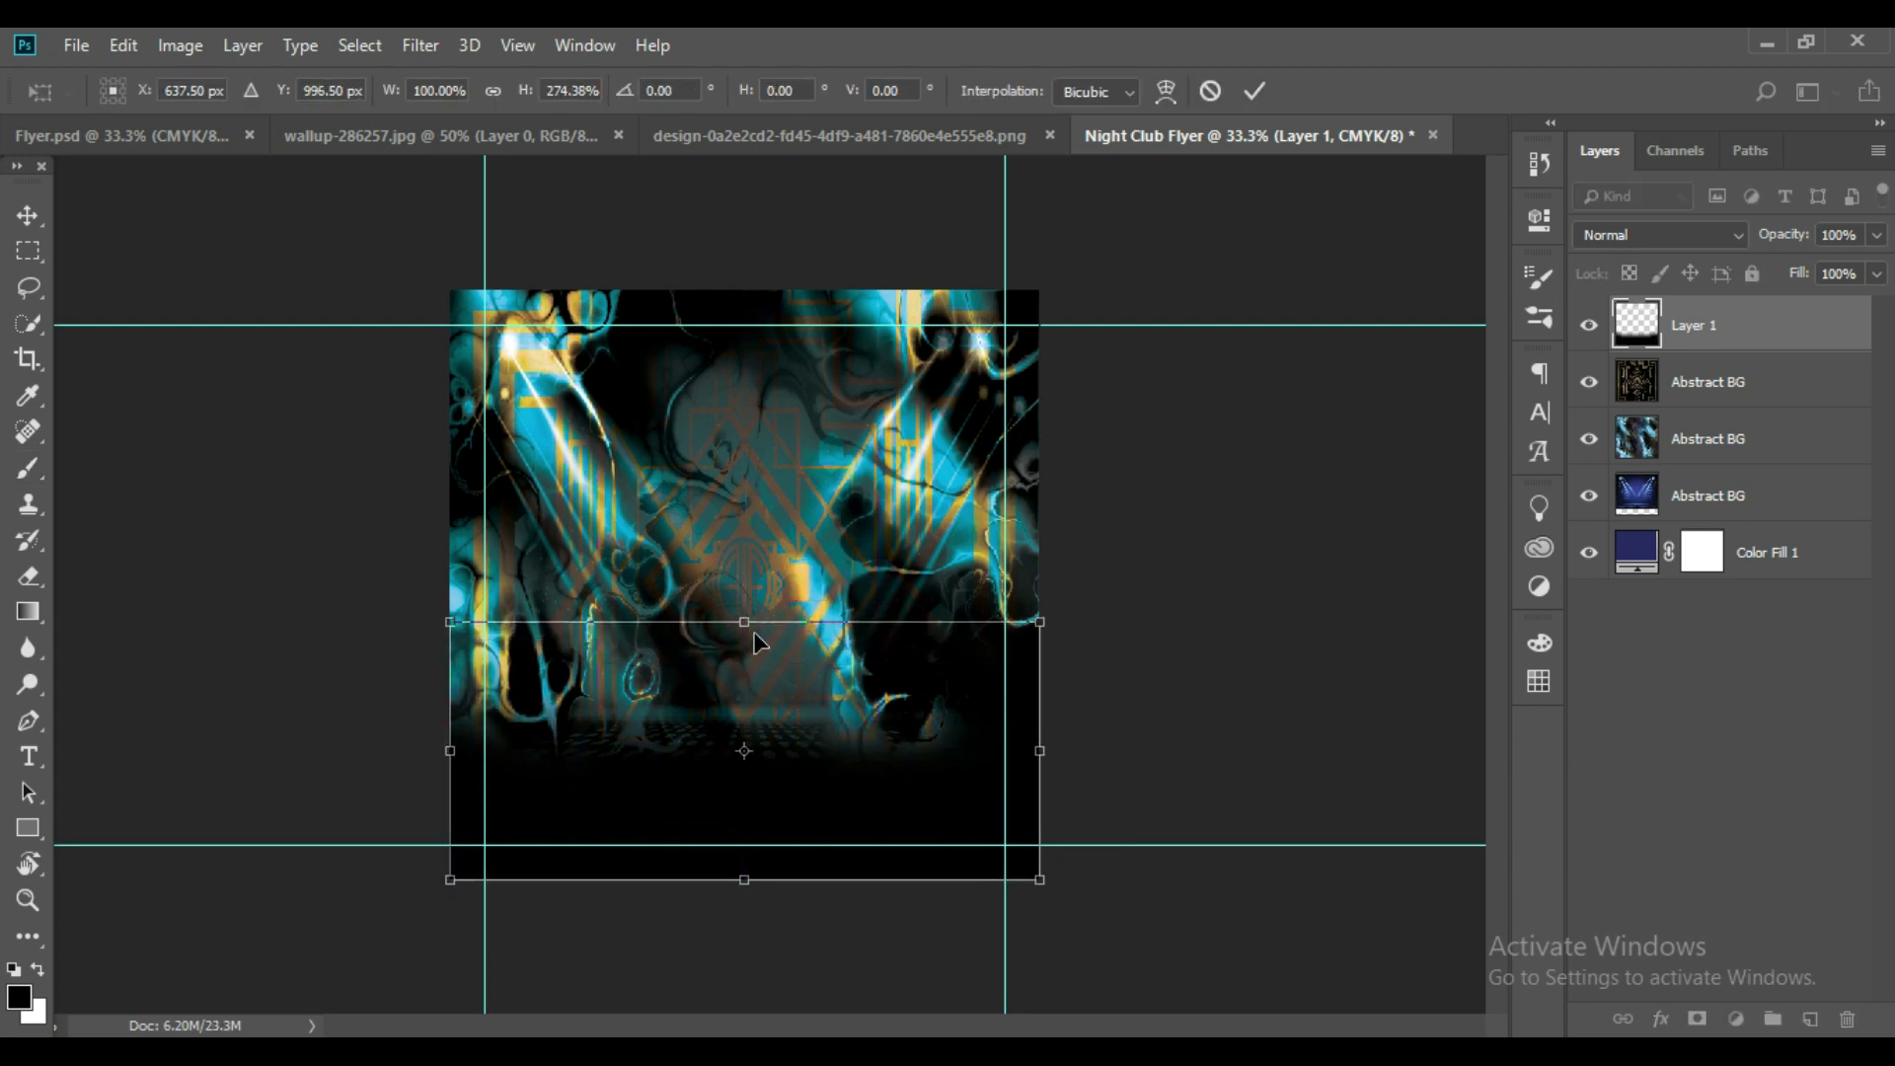
click(1254, 91)
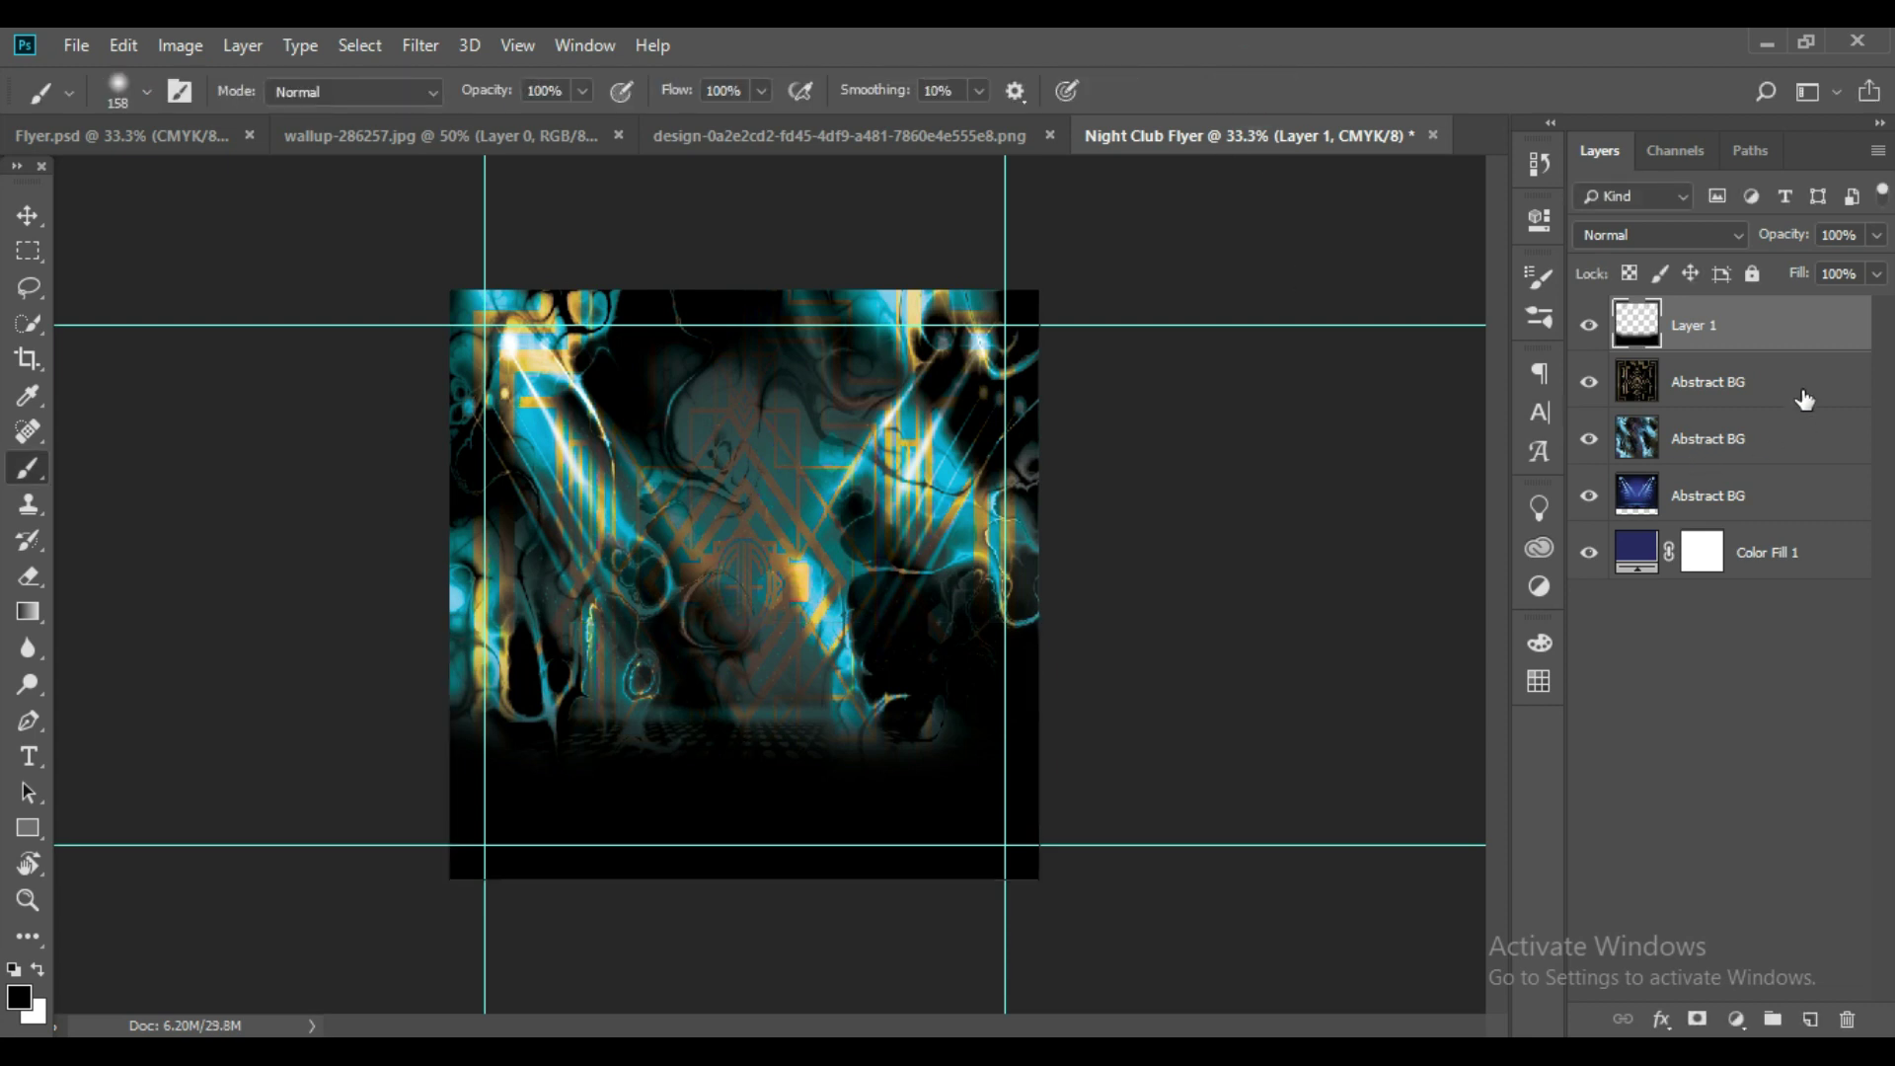
double_click(1717, 328)
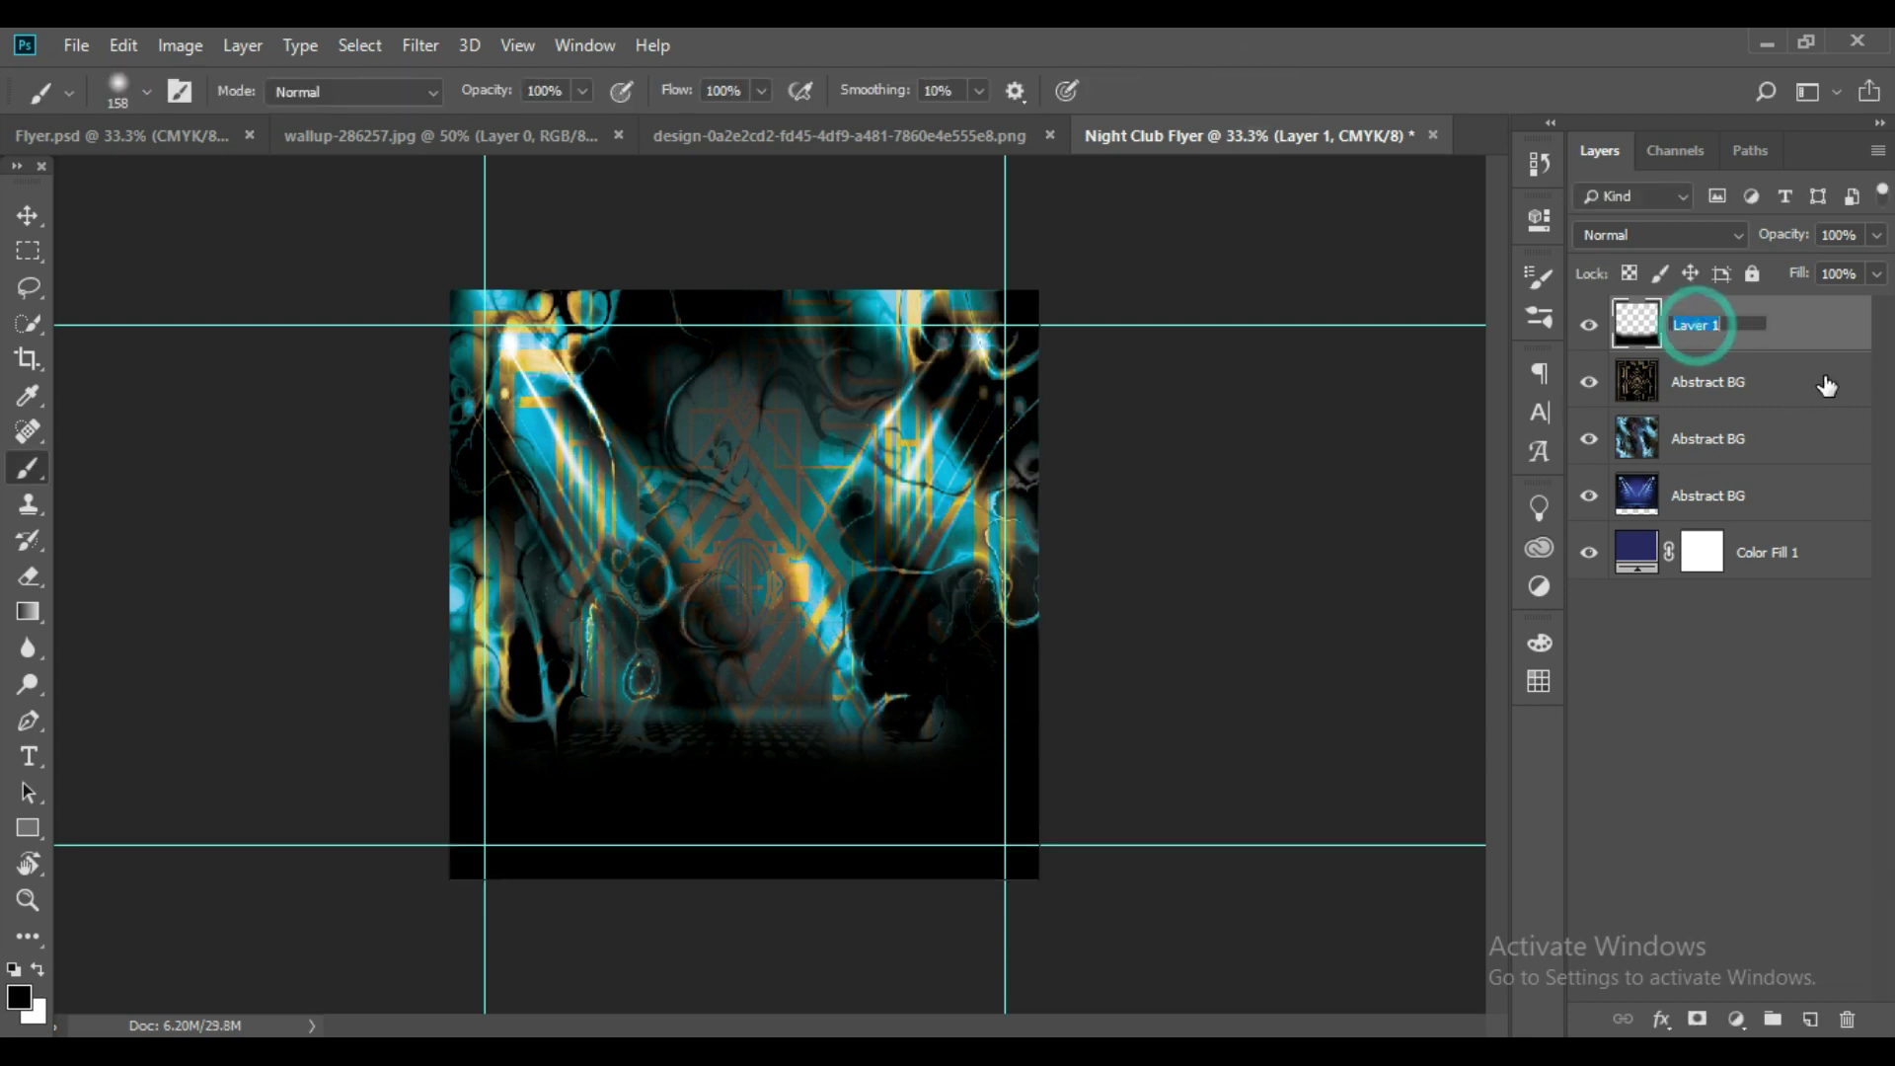
text(SA)
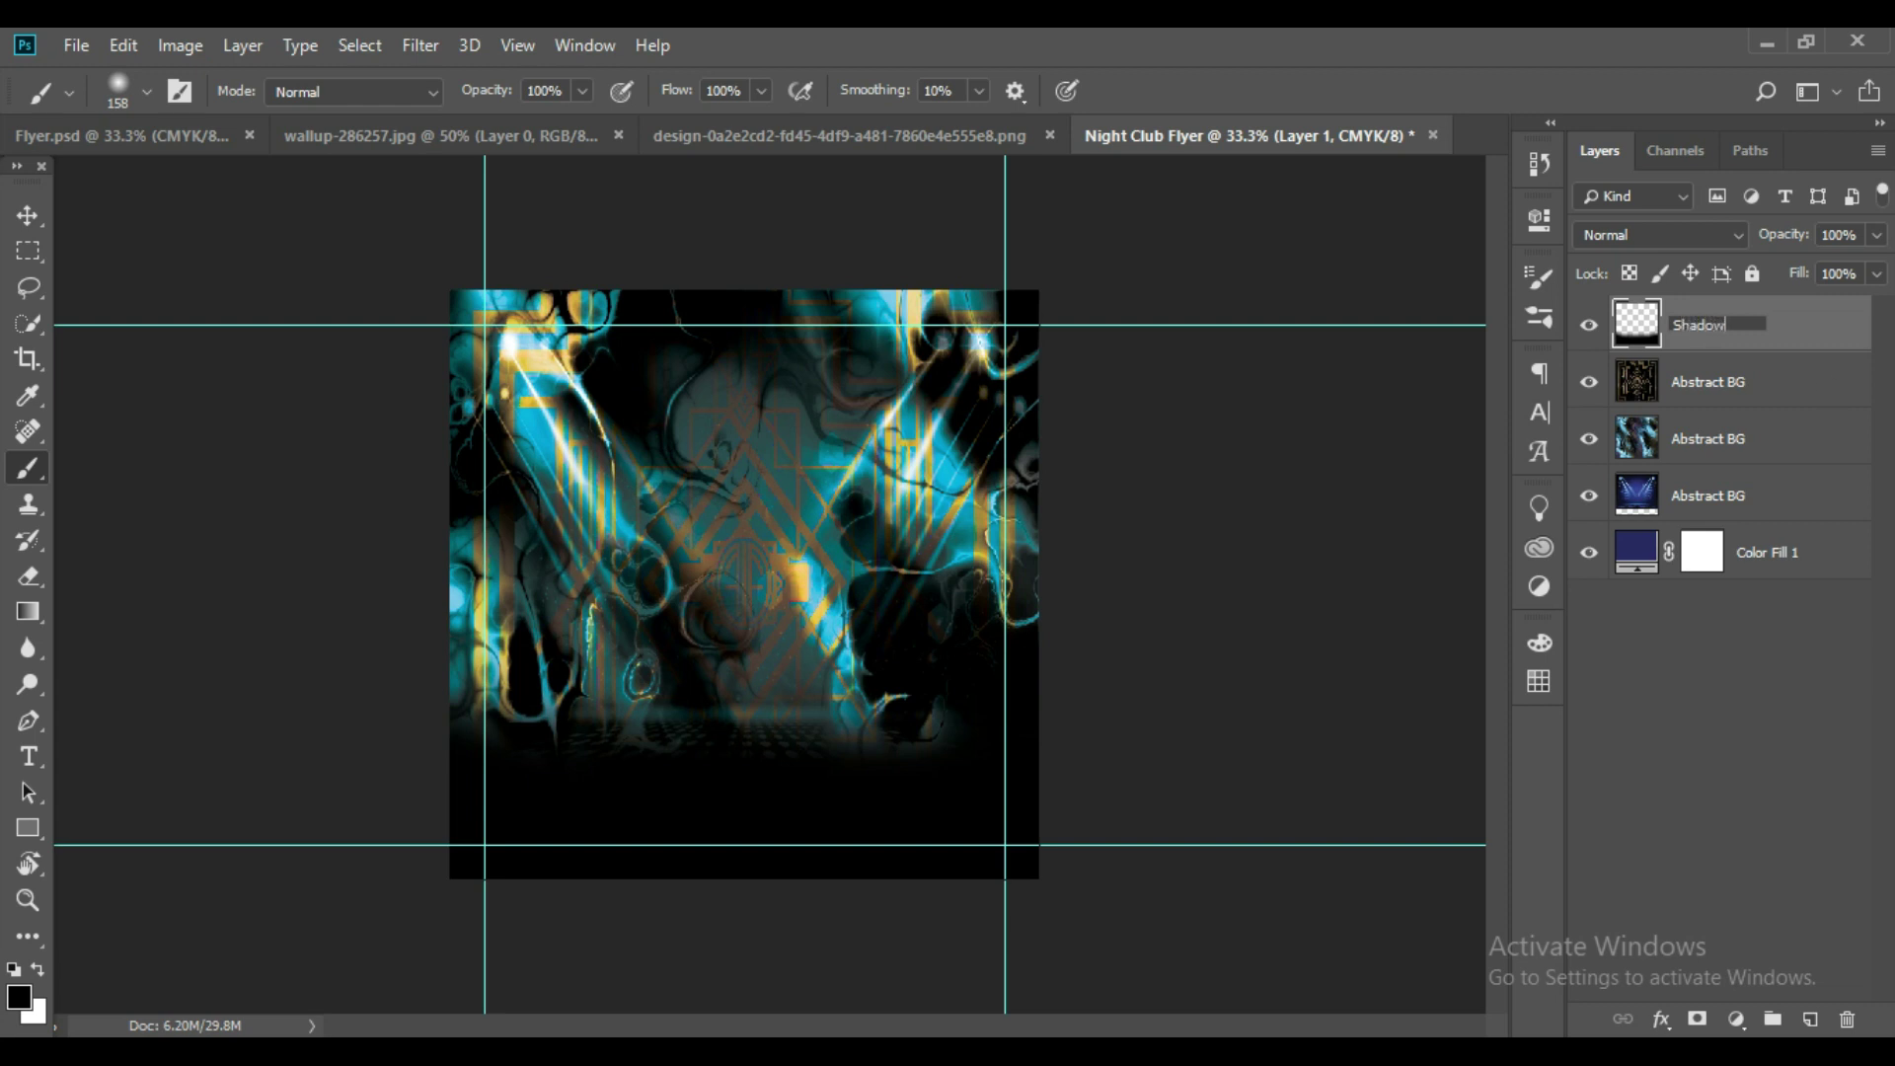
key(Return)
Group Shadow and all background layers into a group named BackGround.
click(1827, 383)
shift+click(1806, 438)
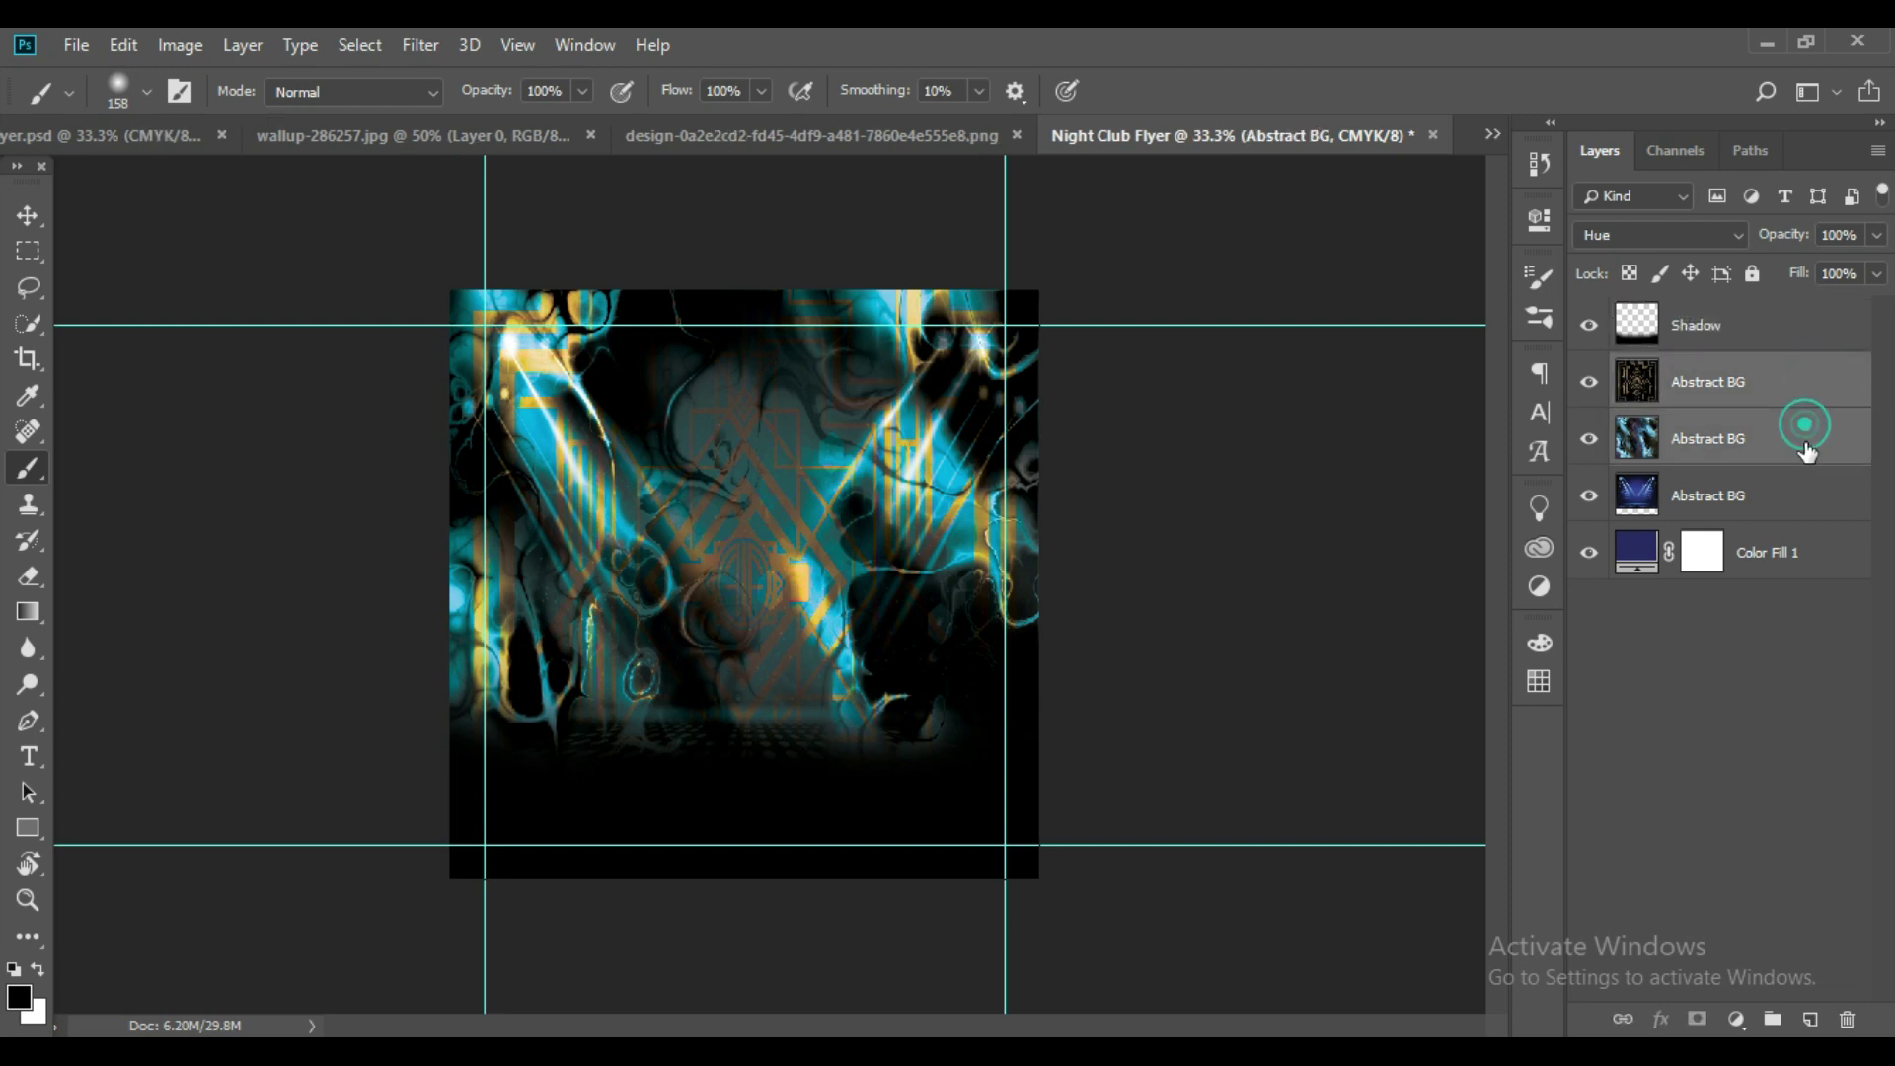
shift+click(1797, 495)
shift+click(1794, 548)
shift+click(1863, 318)
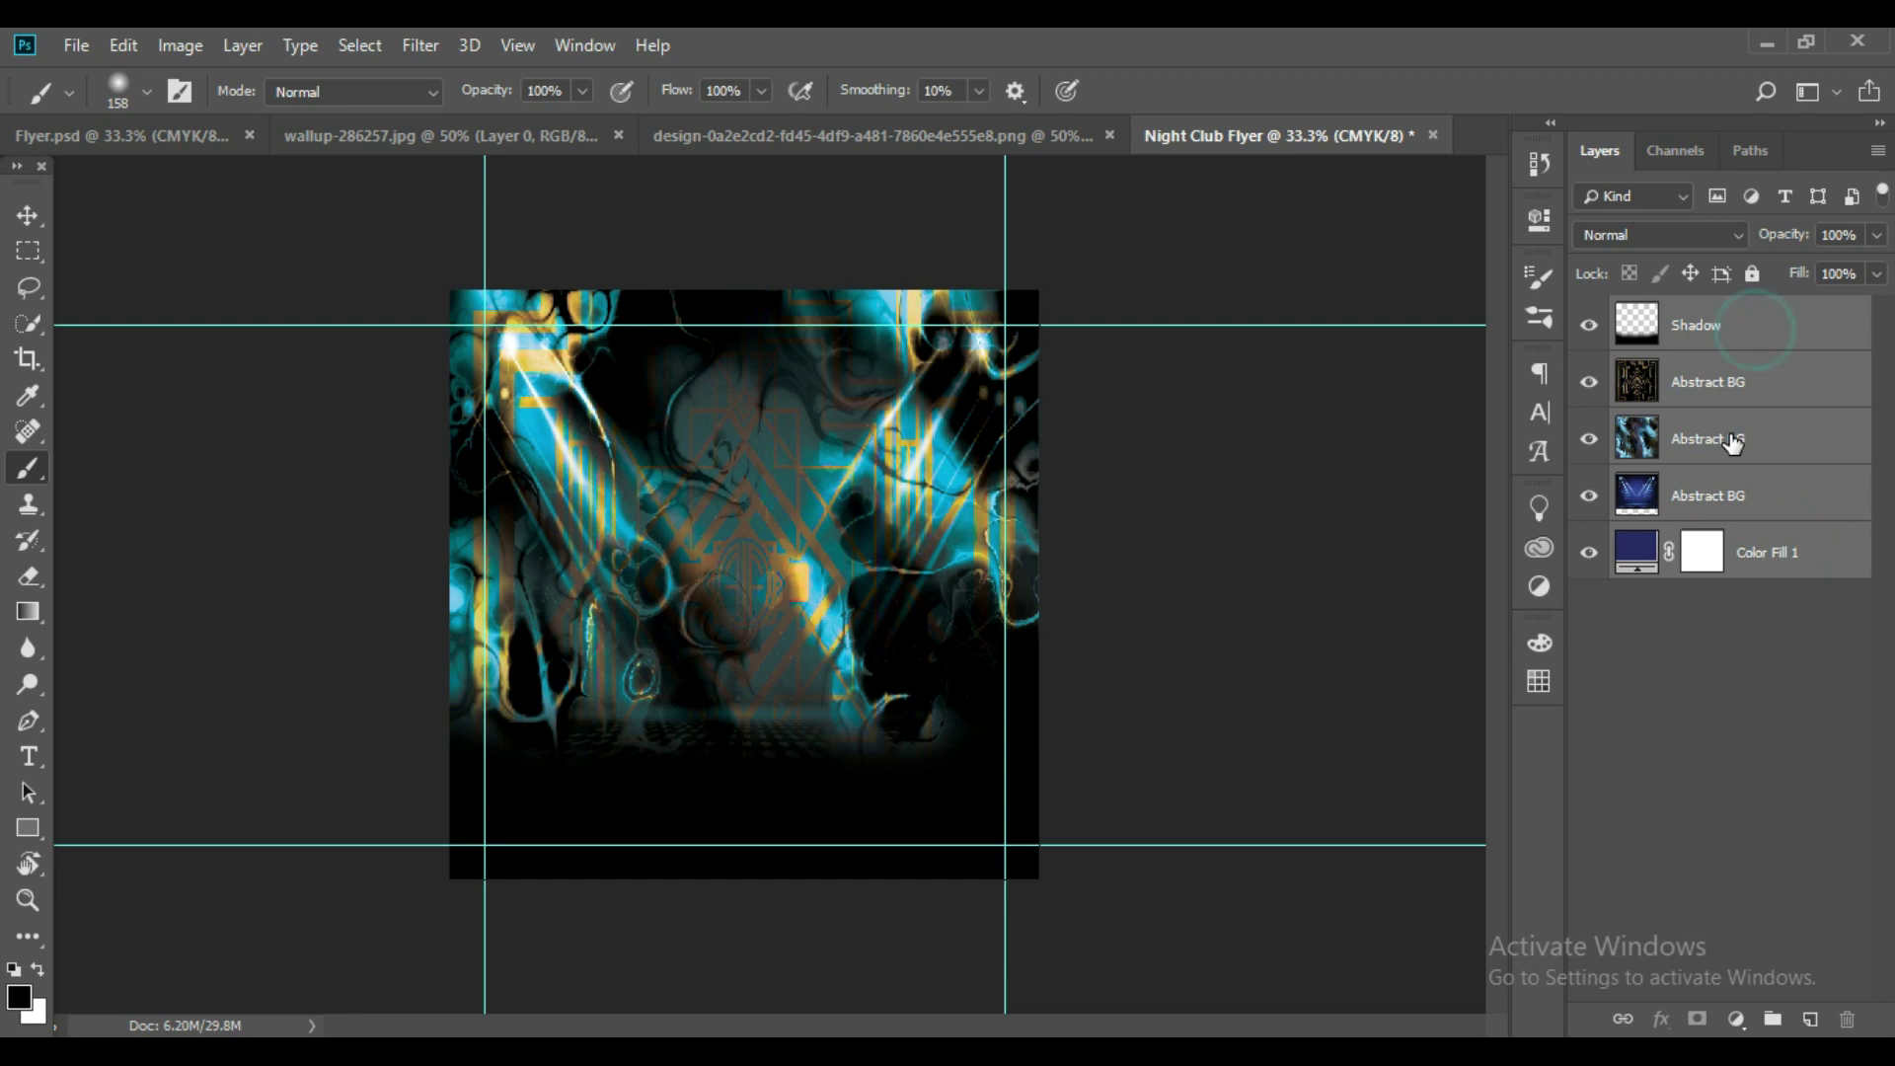
key(ctrl+g)
double_click(1692, 313)
text(BackG)
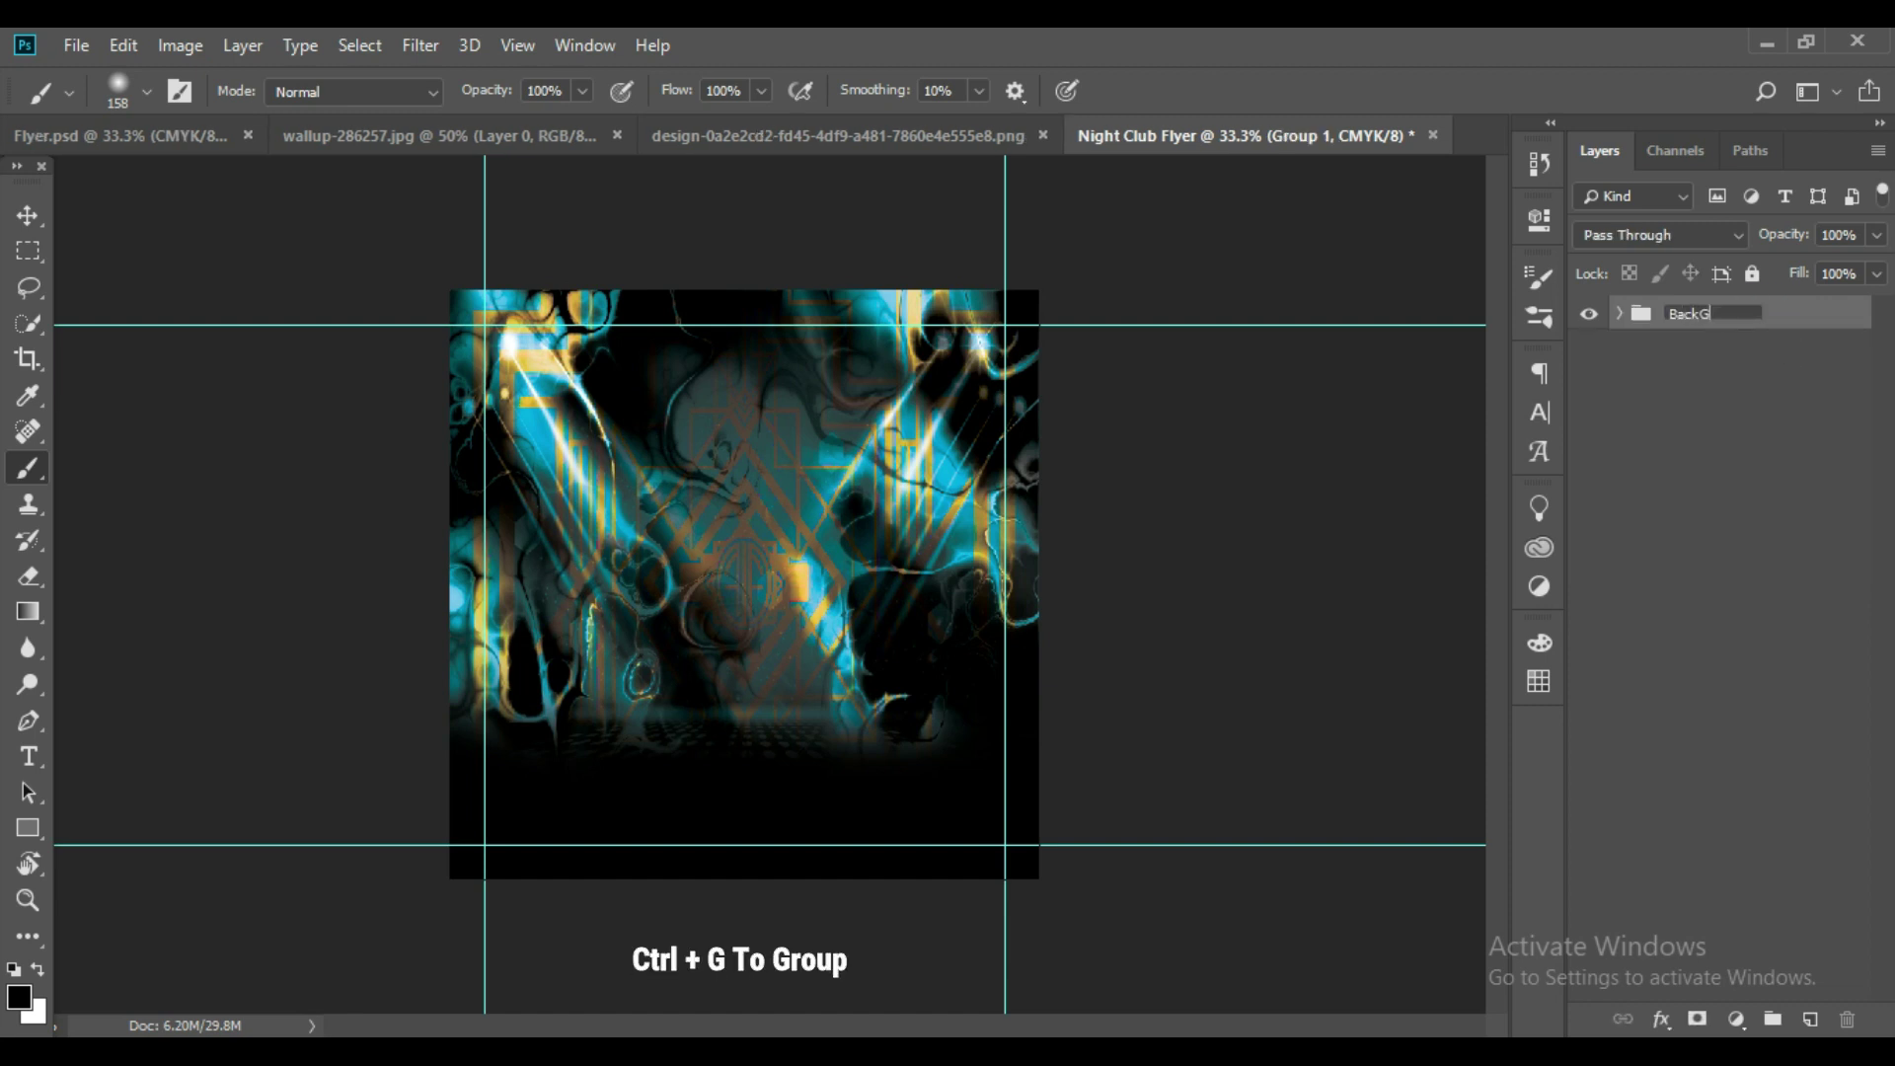
text(round)
key(Return)
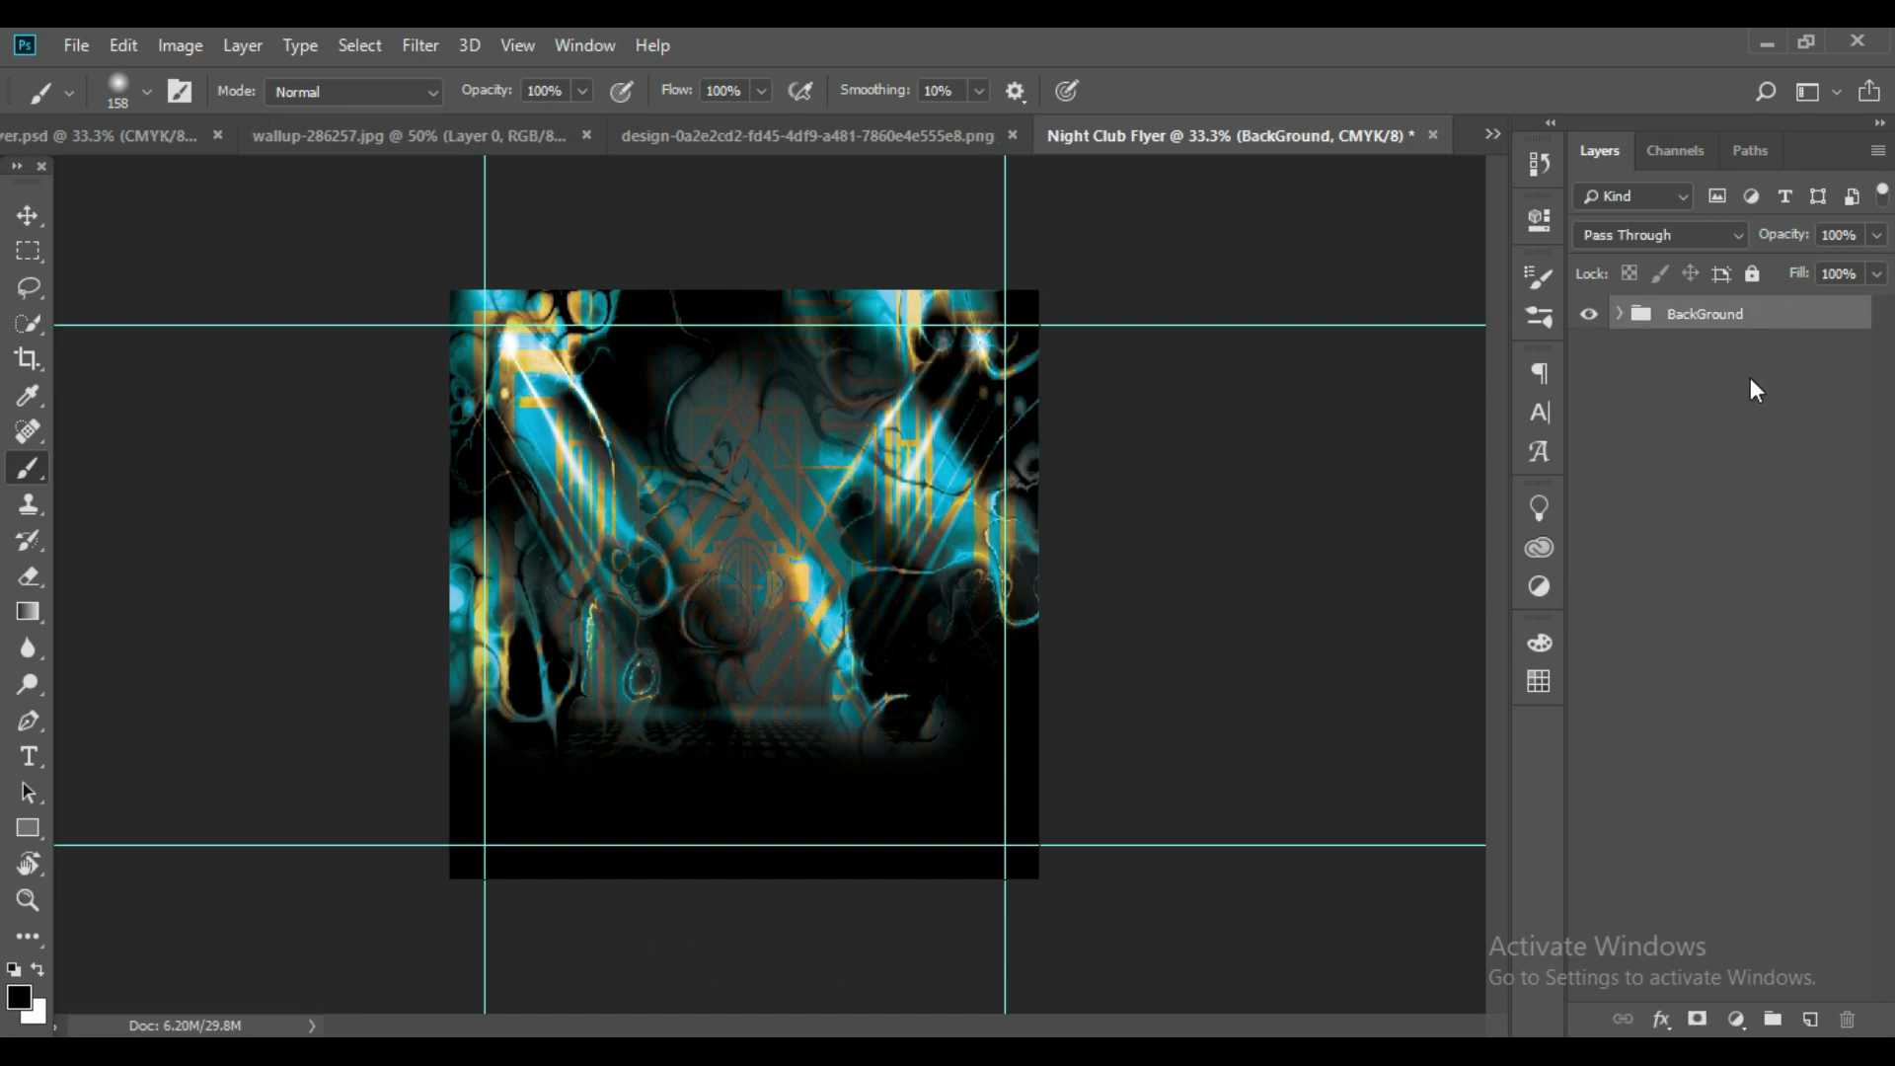
click(1749, 377)
Type white Molot 44.24 pt text 'FRIDAY FRIDAY' on two lines at the flyer's centre.
click(29, 757)
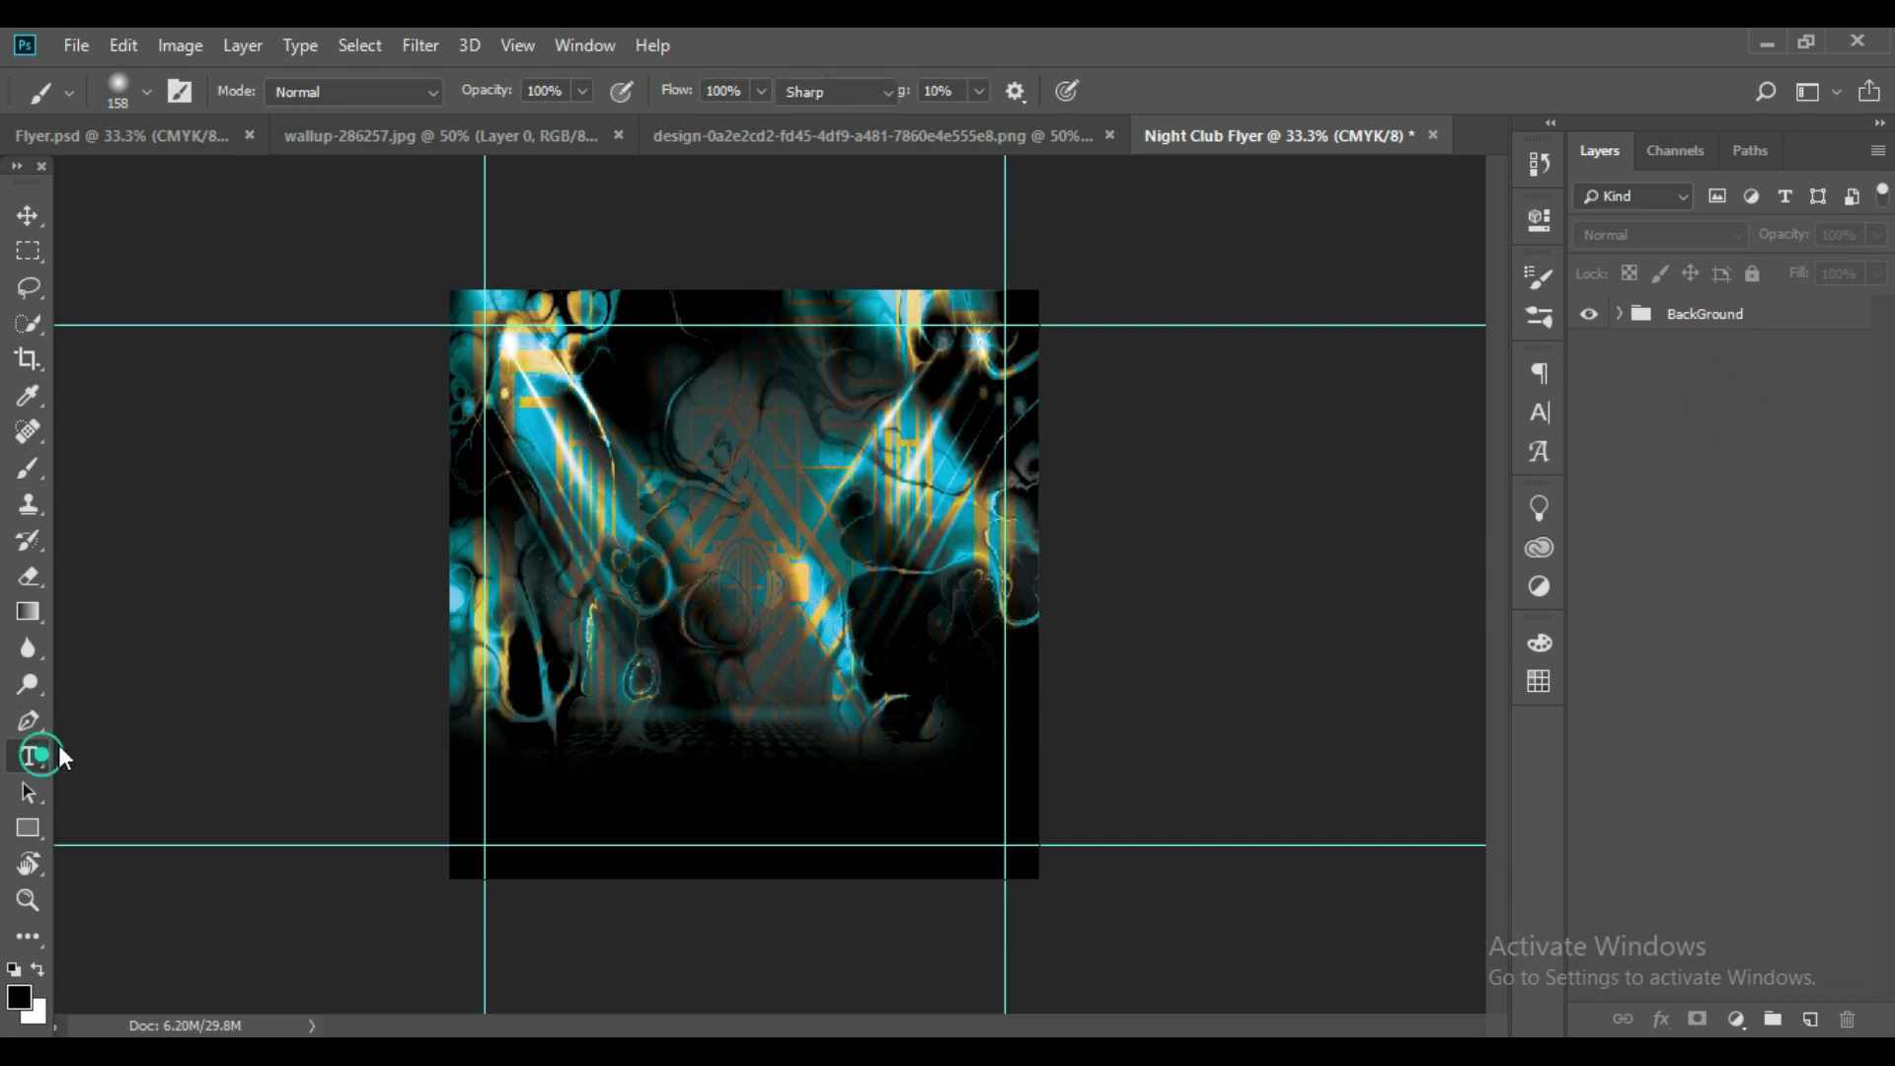
click(1539, 413)
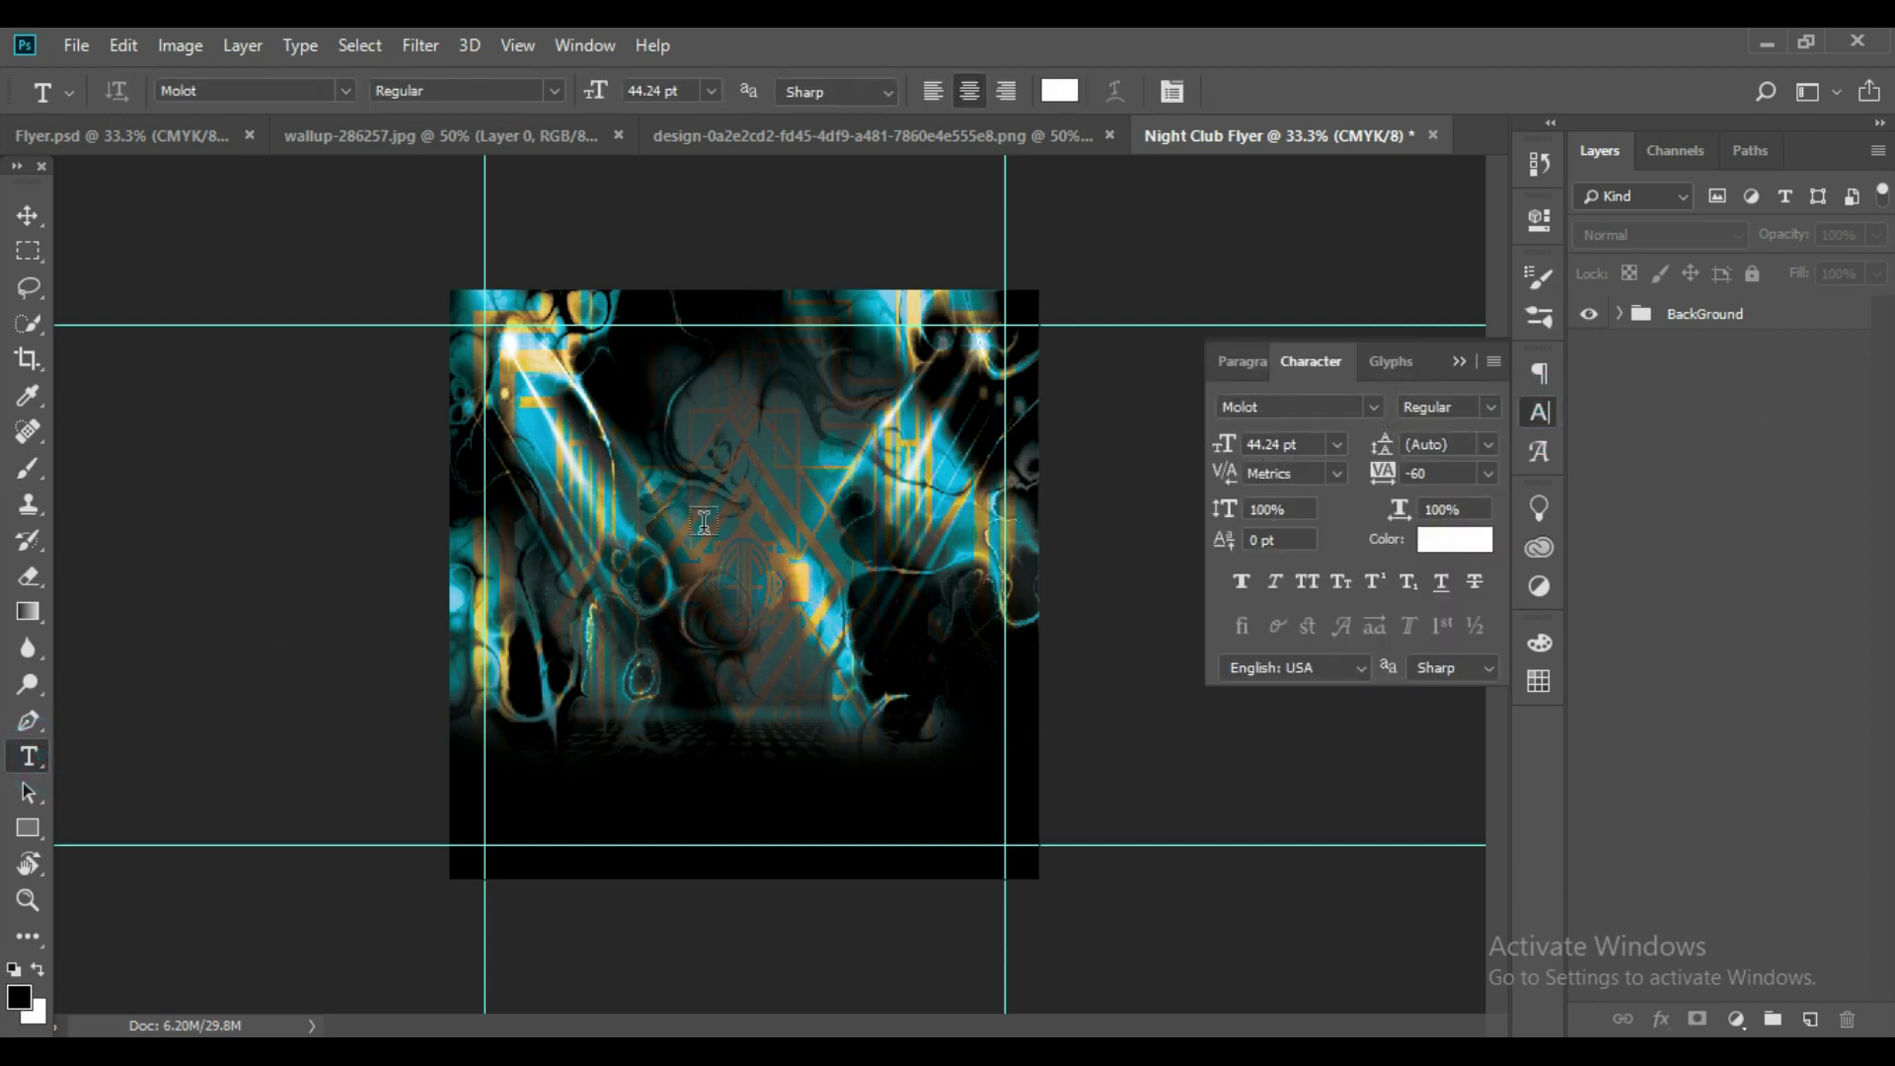
click(773, 509)
text(F)
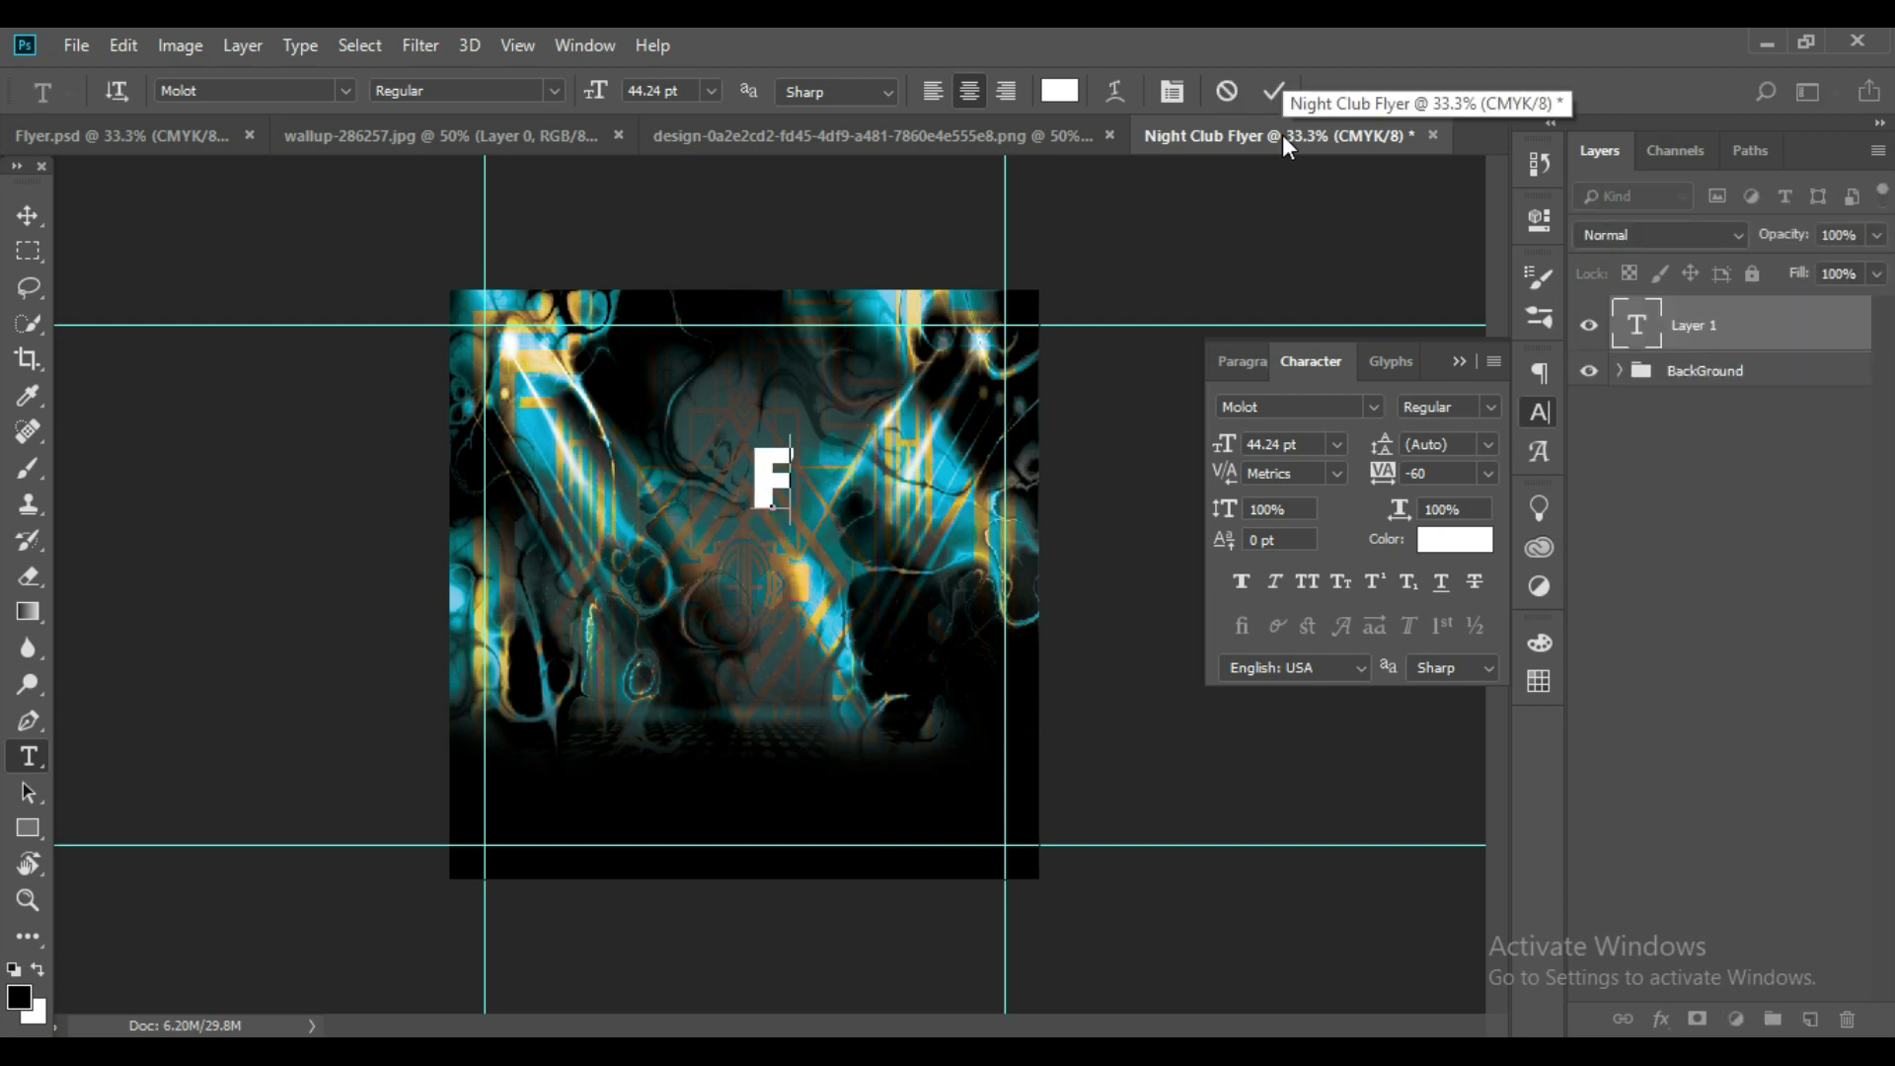
text(RIDAY )
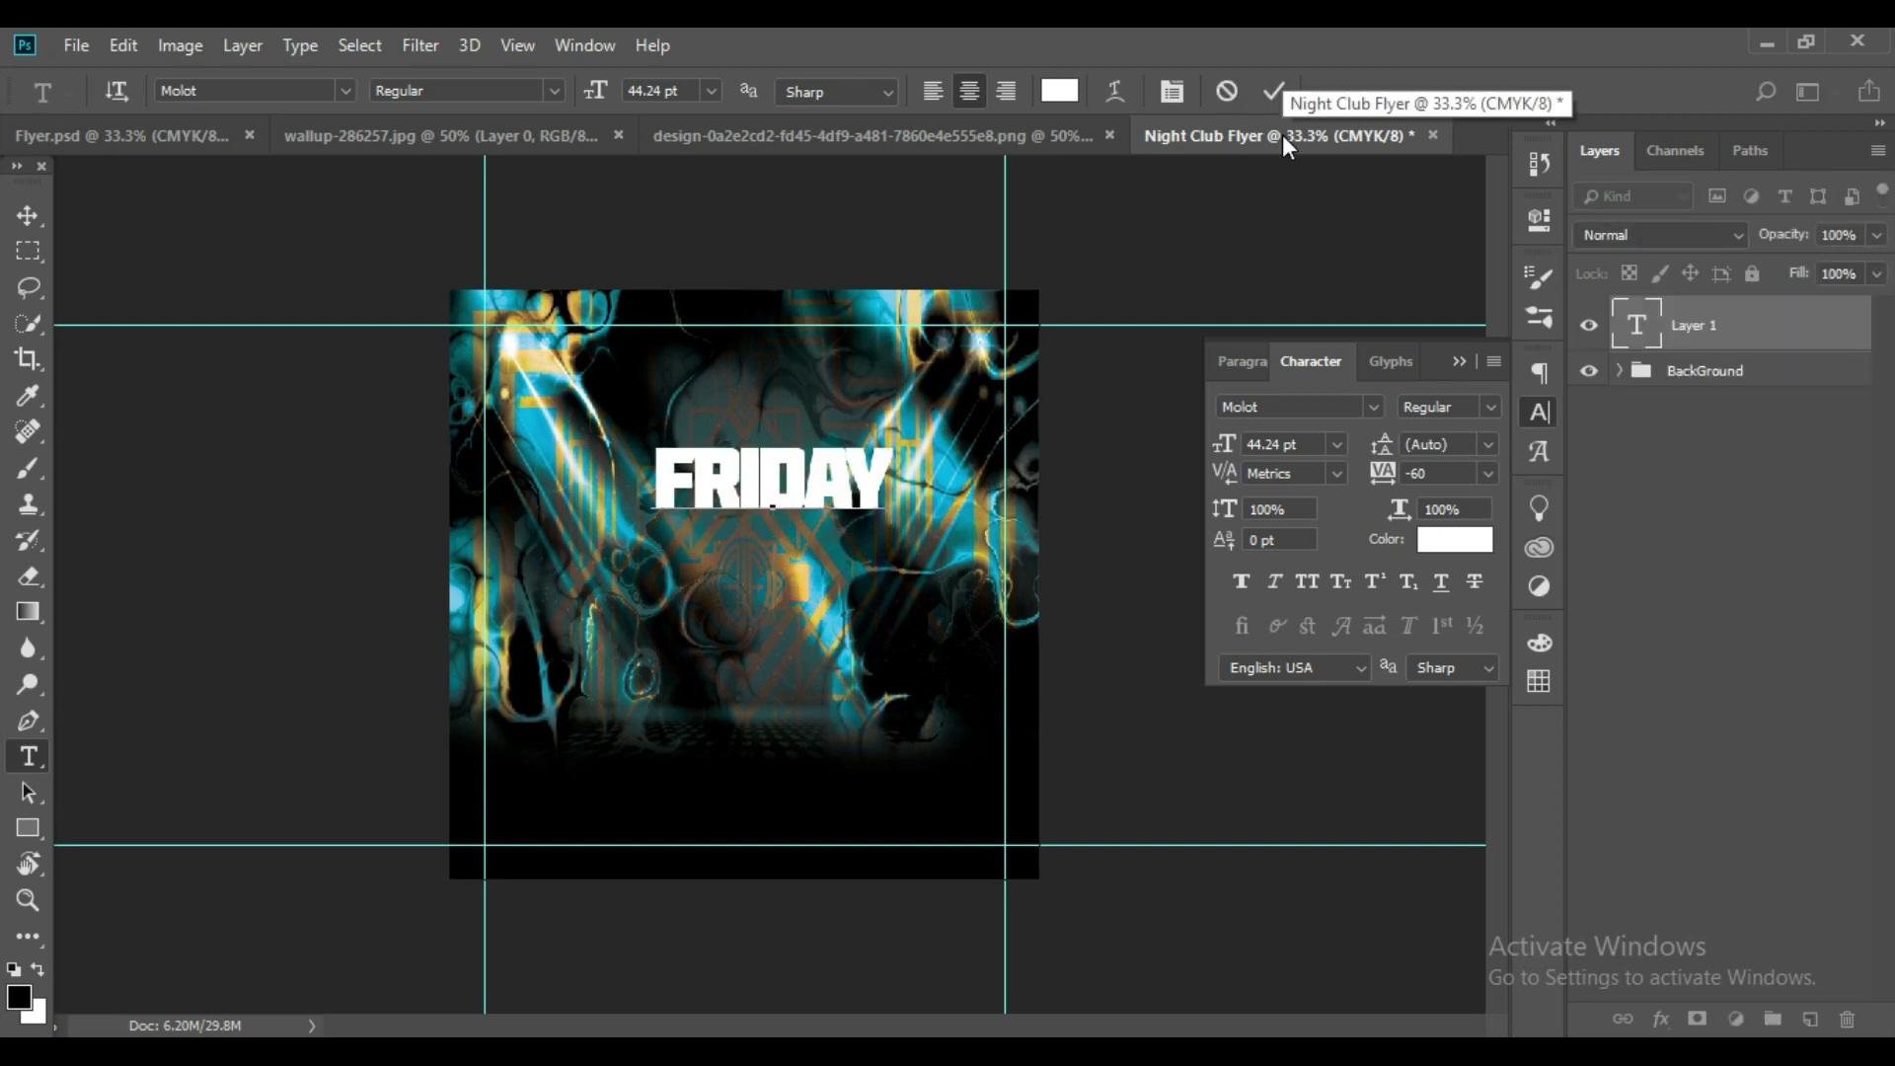
text(FRIDAY)
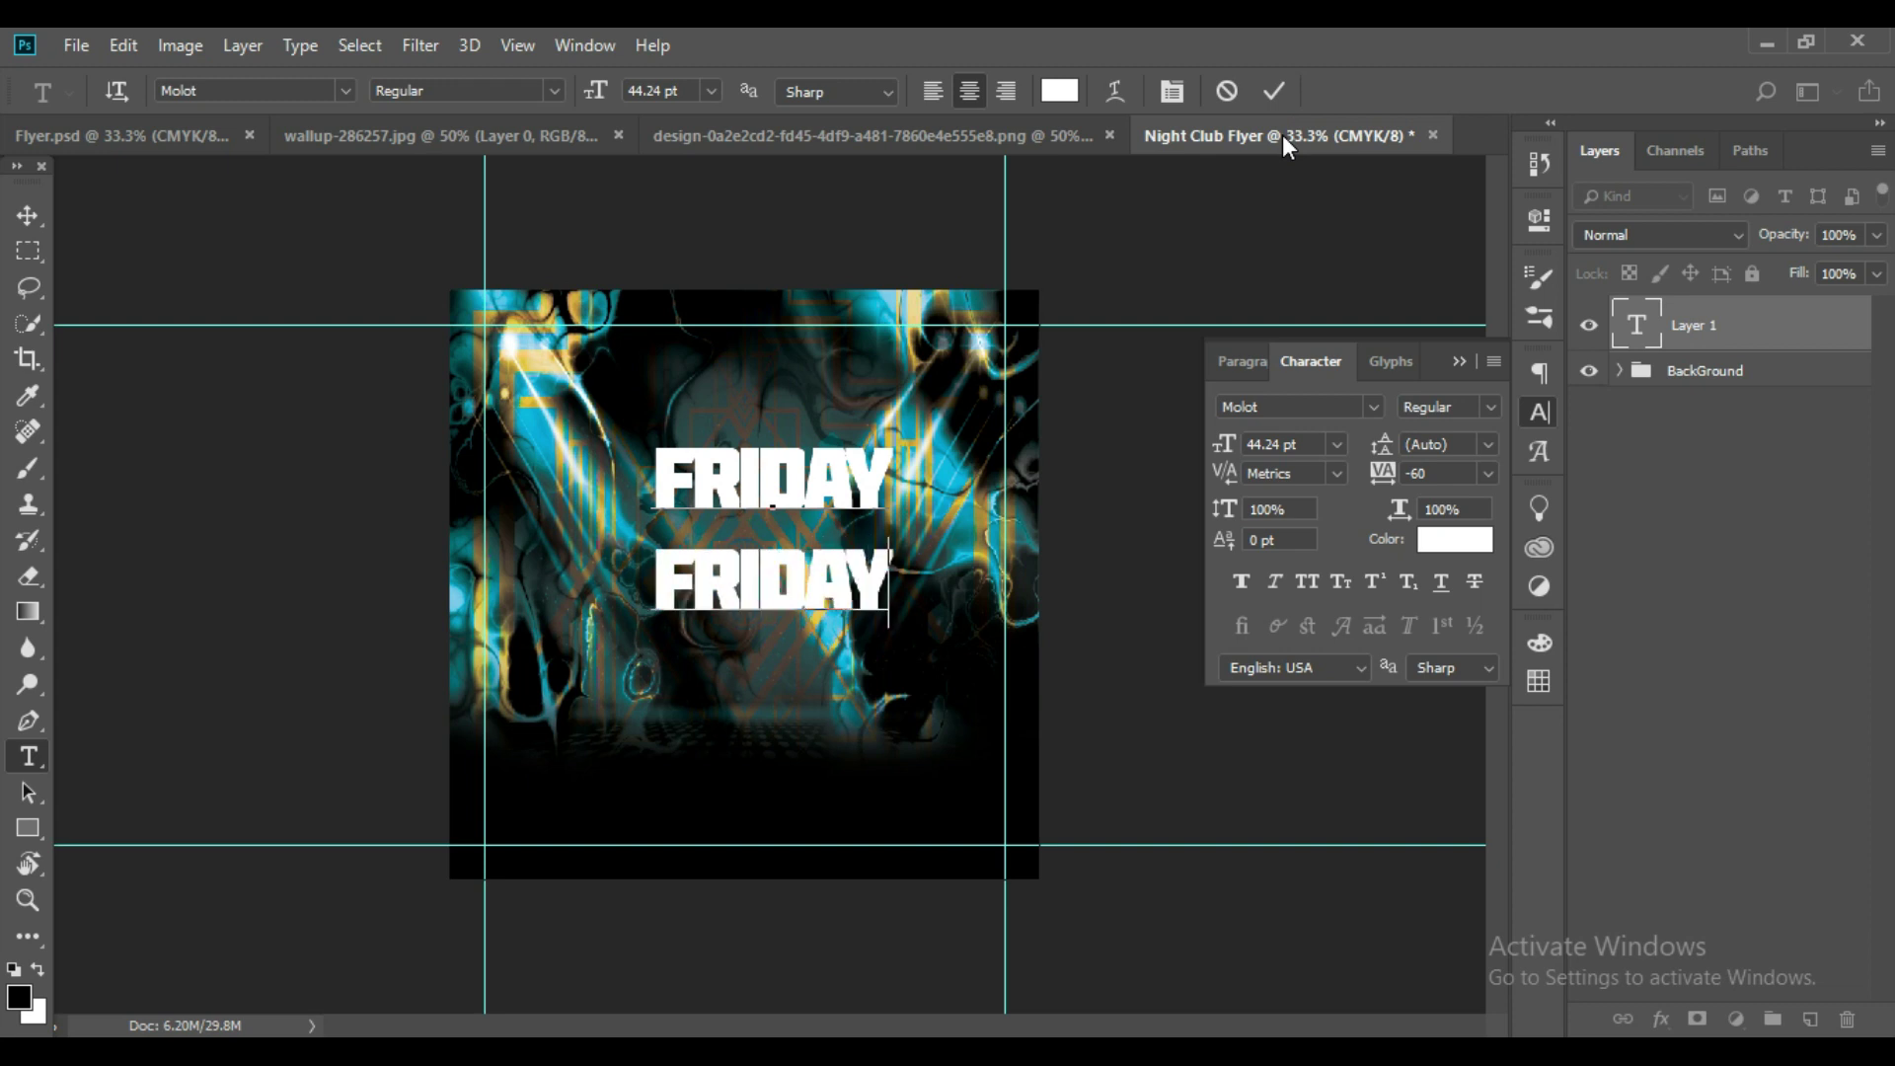
Commit the FRIDAY text and scale it up to about 75.59 pt, spanning most of the flyer.
click(1273, 91)
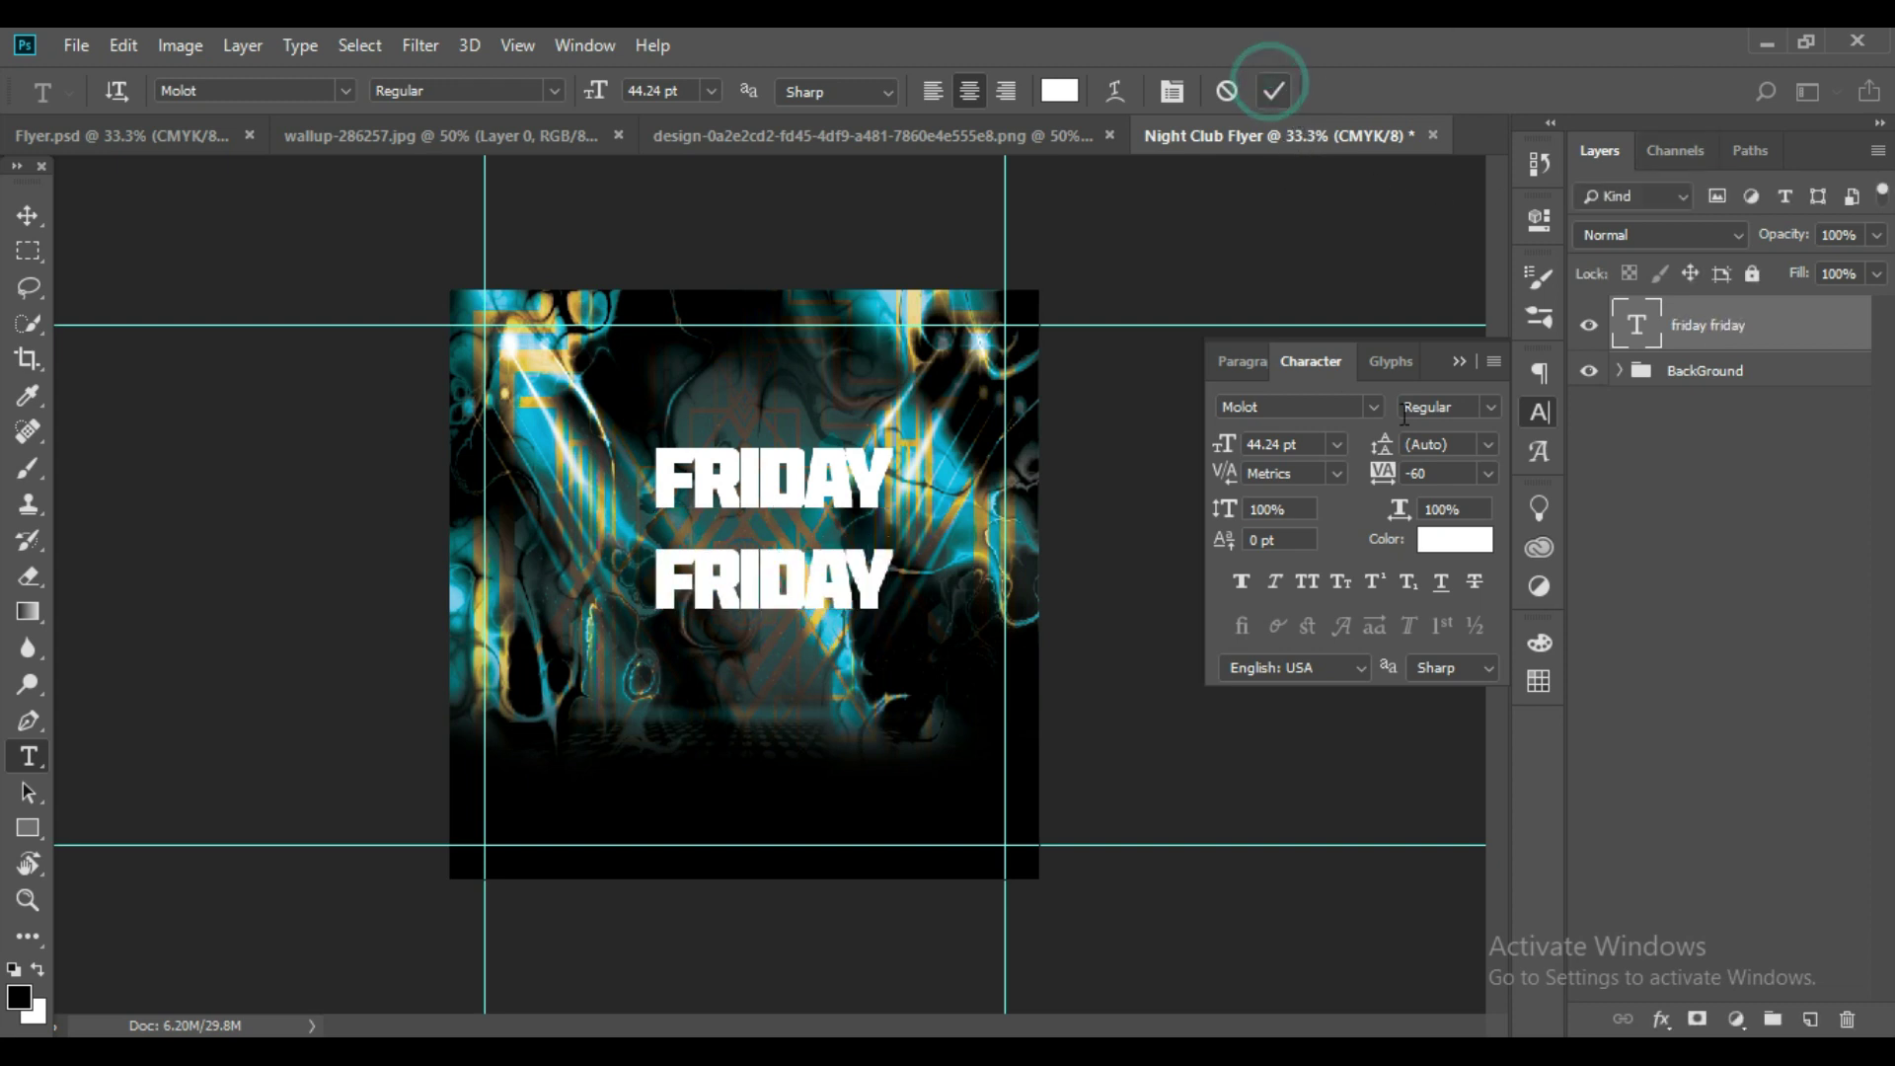
key(ctrl+t)
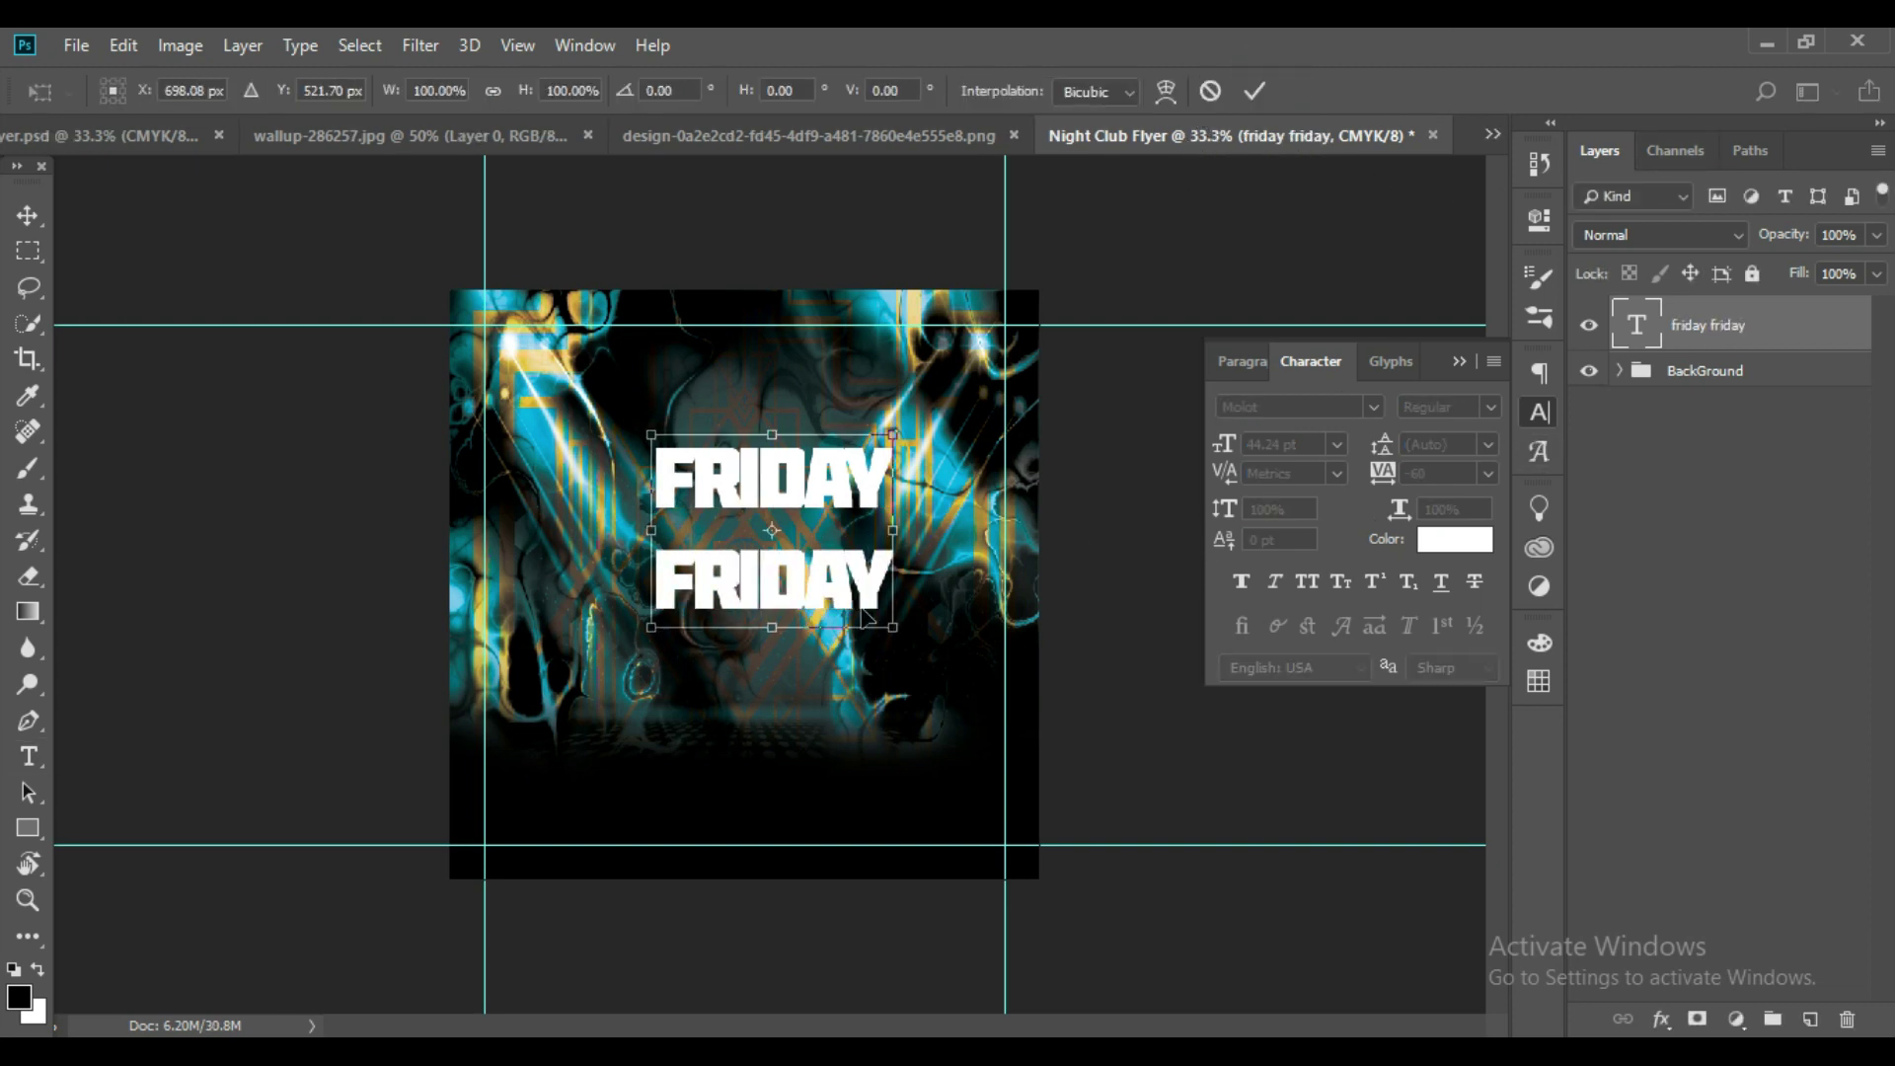
drag(888, 627, 1056, 755)
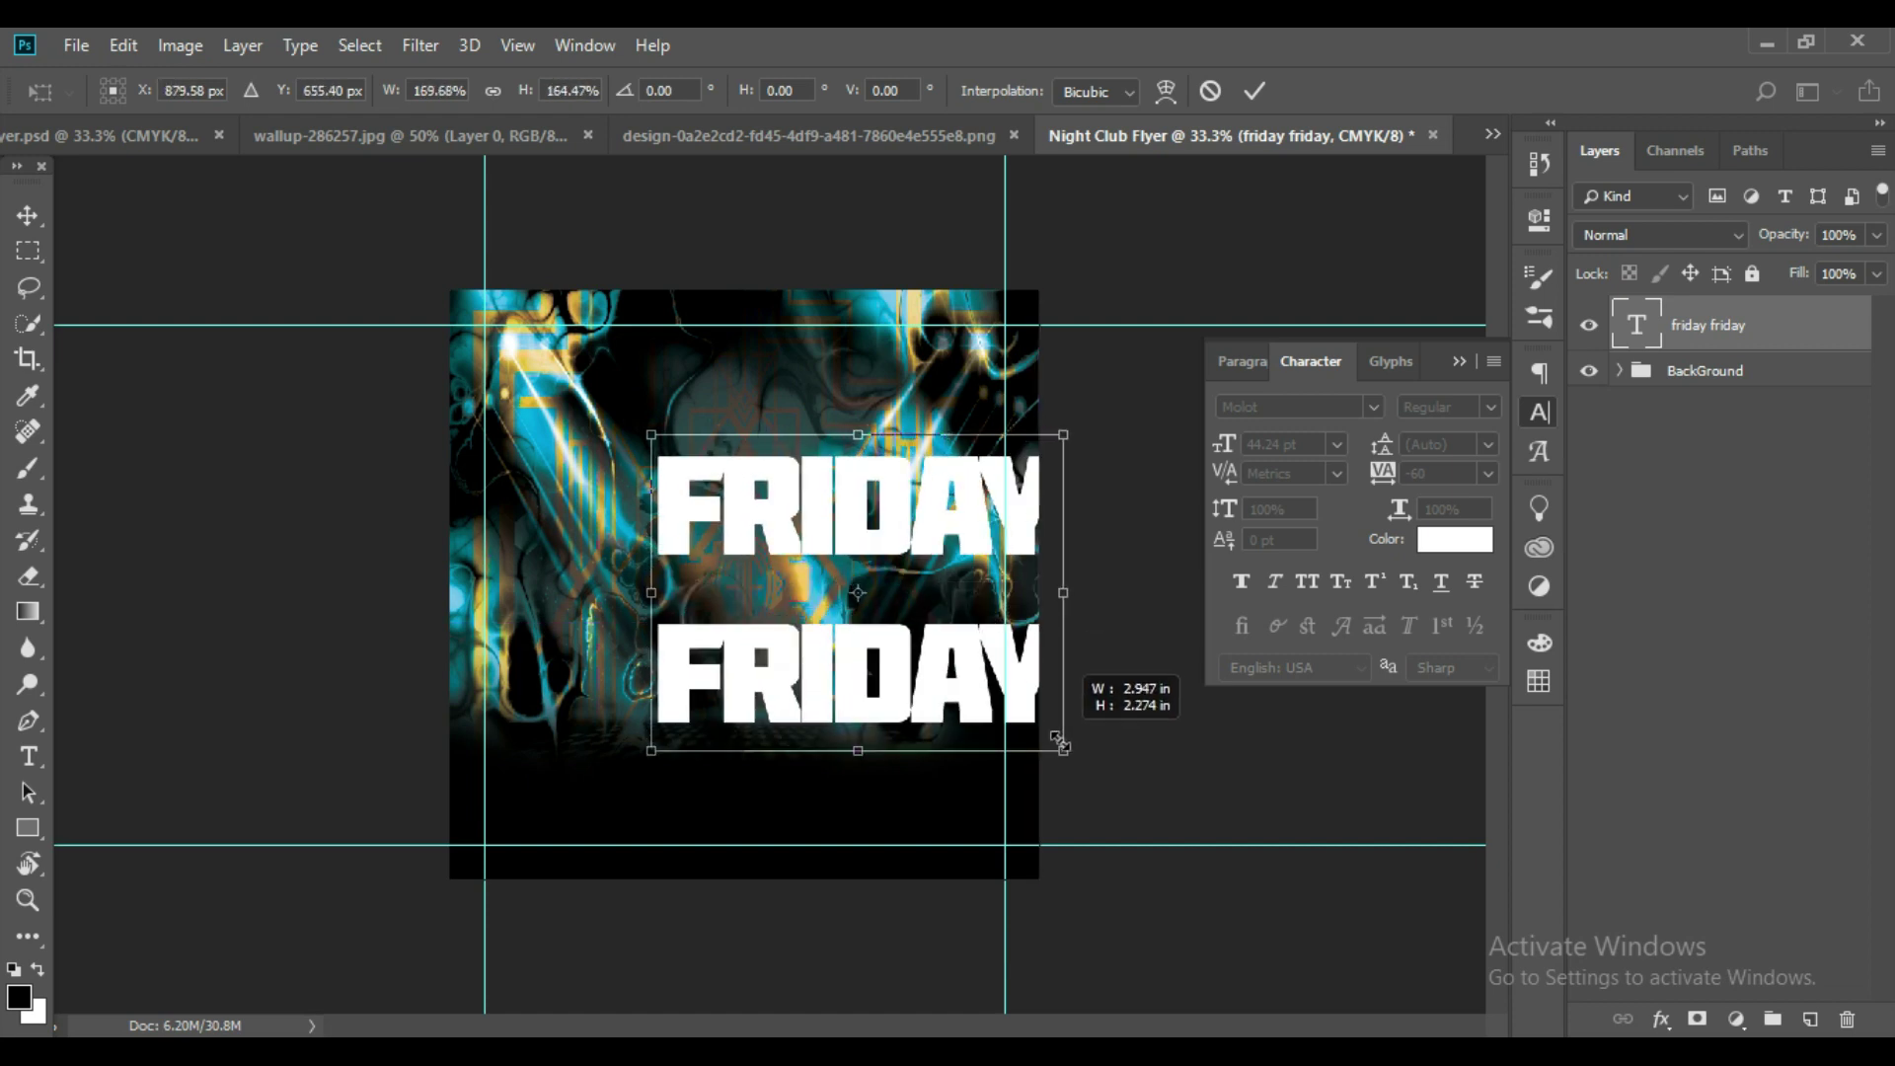
drag(923, 691, 827, 655)
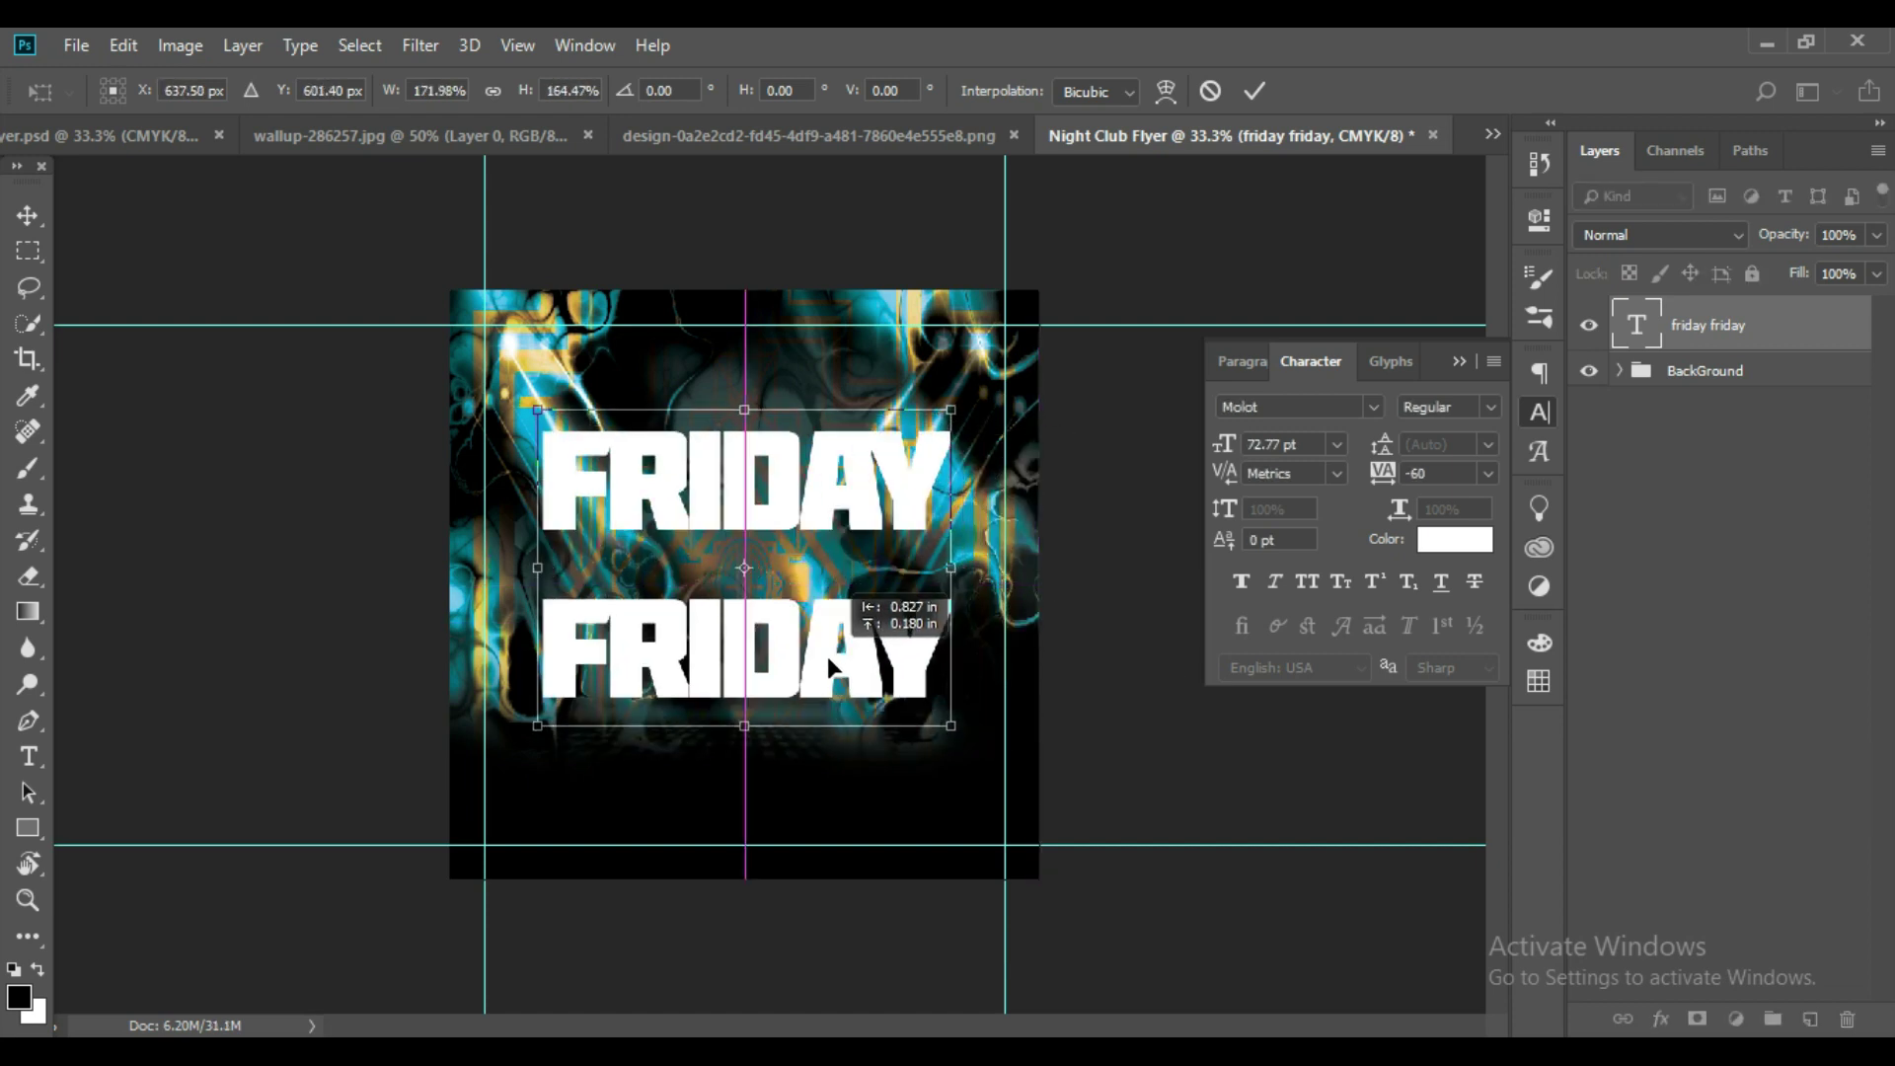
drag(954, 728, 984, 750)
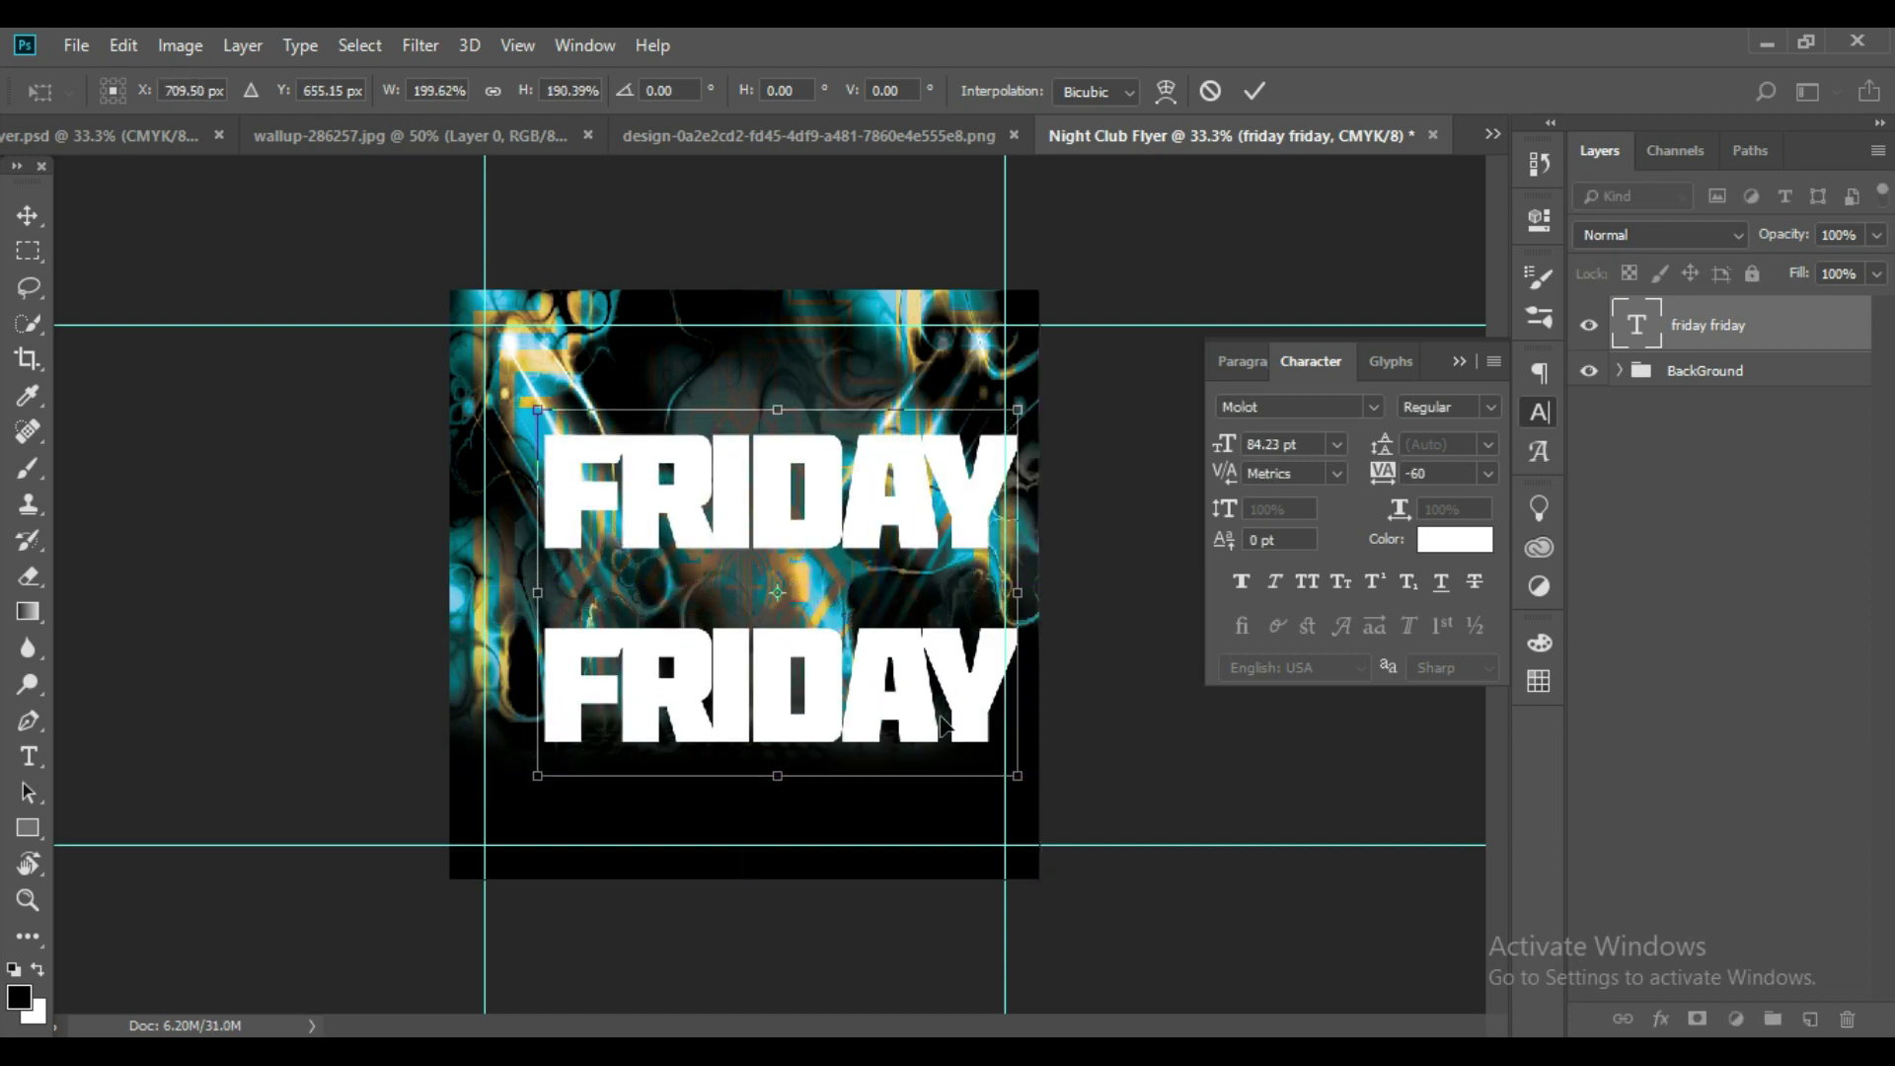
drag(898, 702, 893, 701)
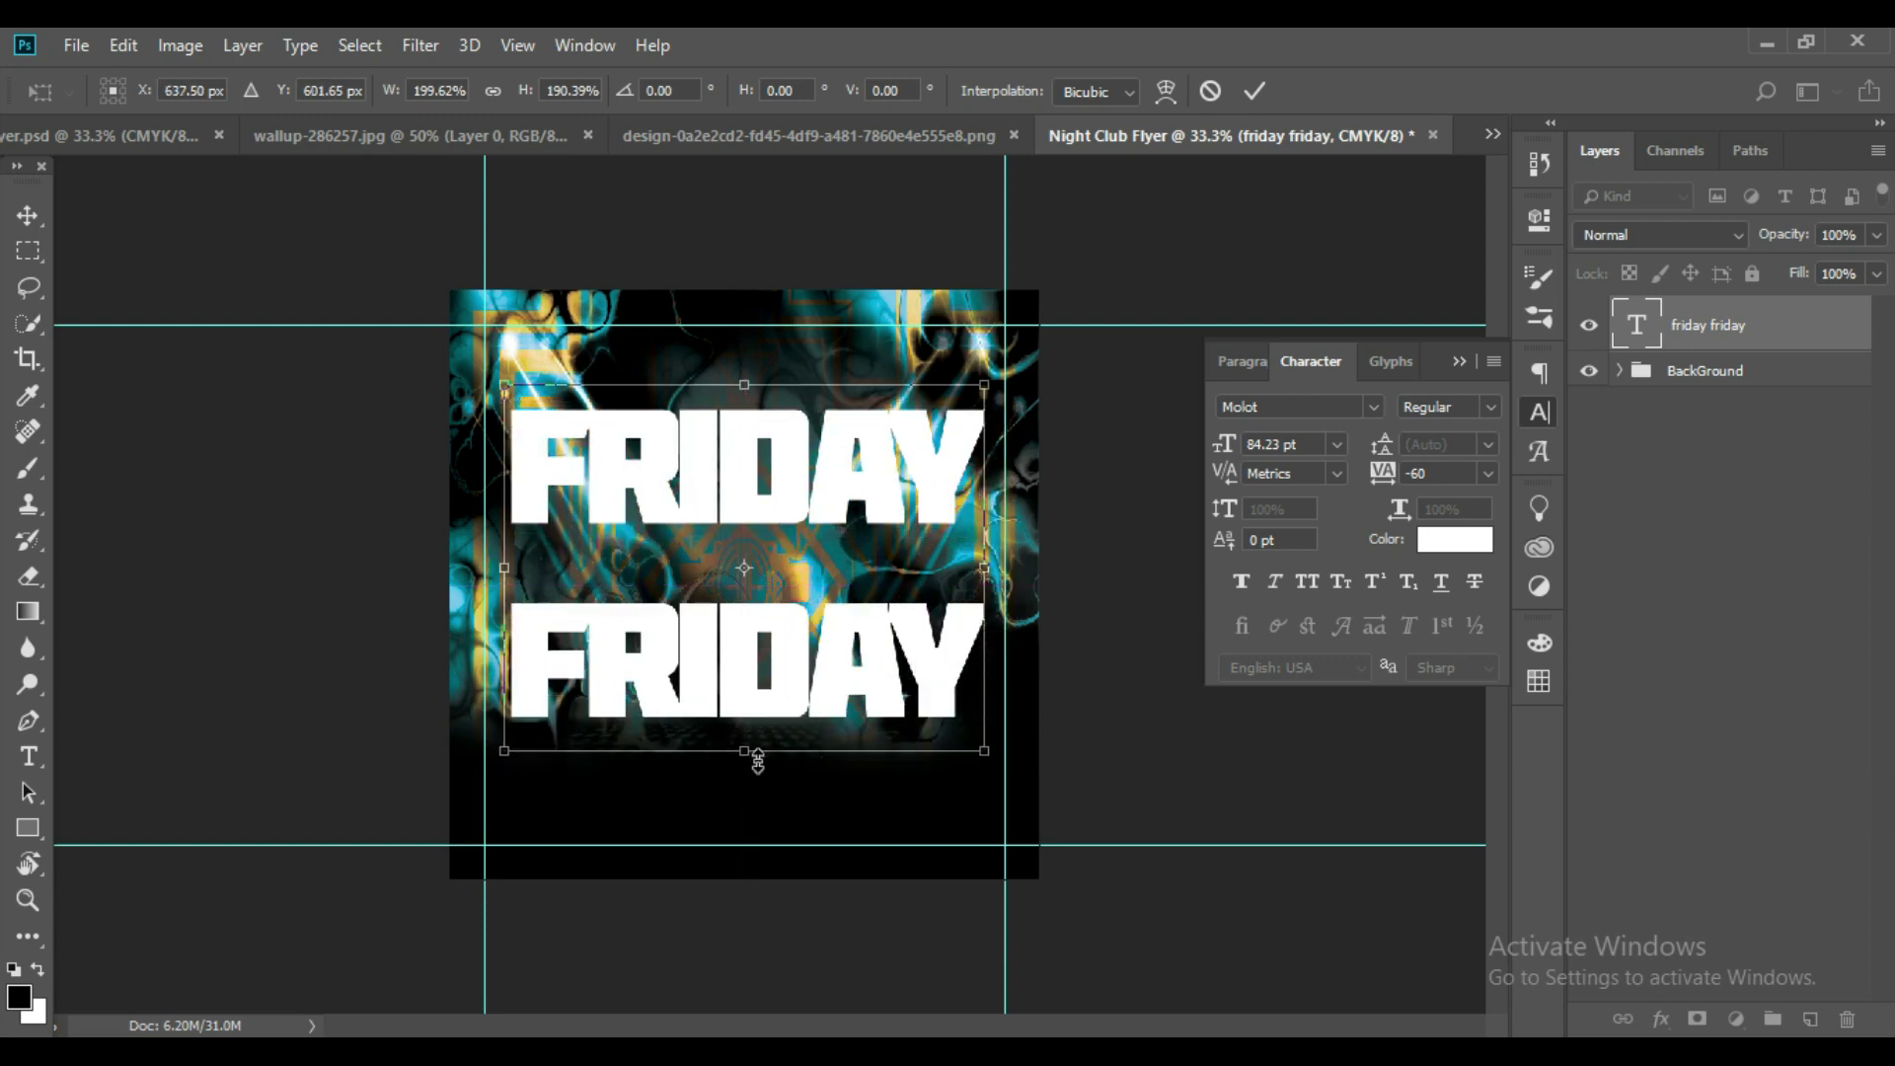
drag(757, 761, 746, 714)
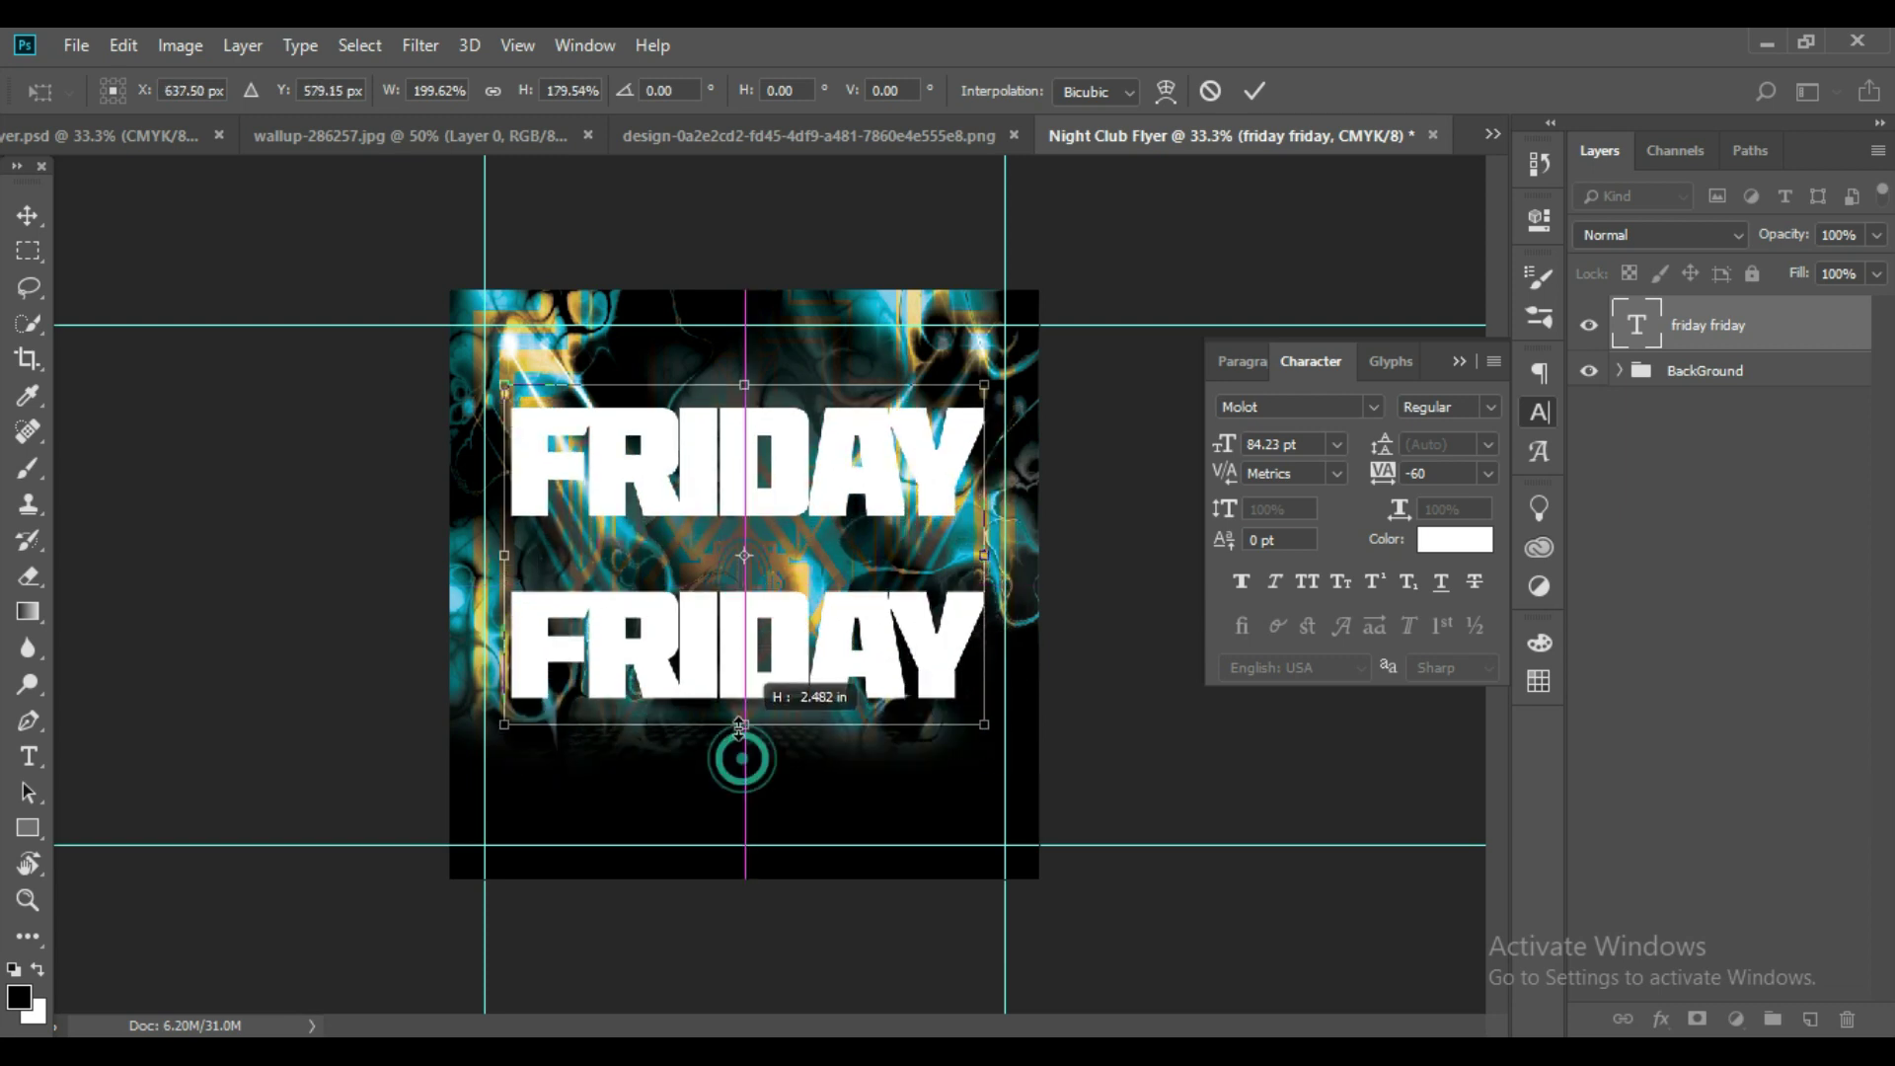
click(1255, 91)
Set the FRIDAY title's tracking to 0 and its leading to 65 pt.
click(1486, 474)
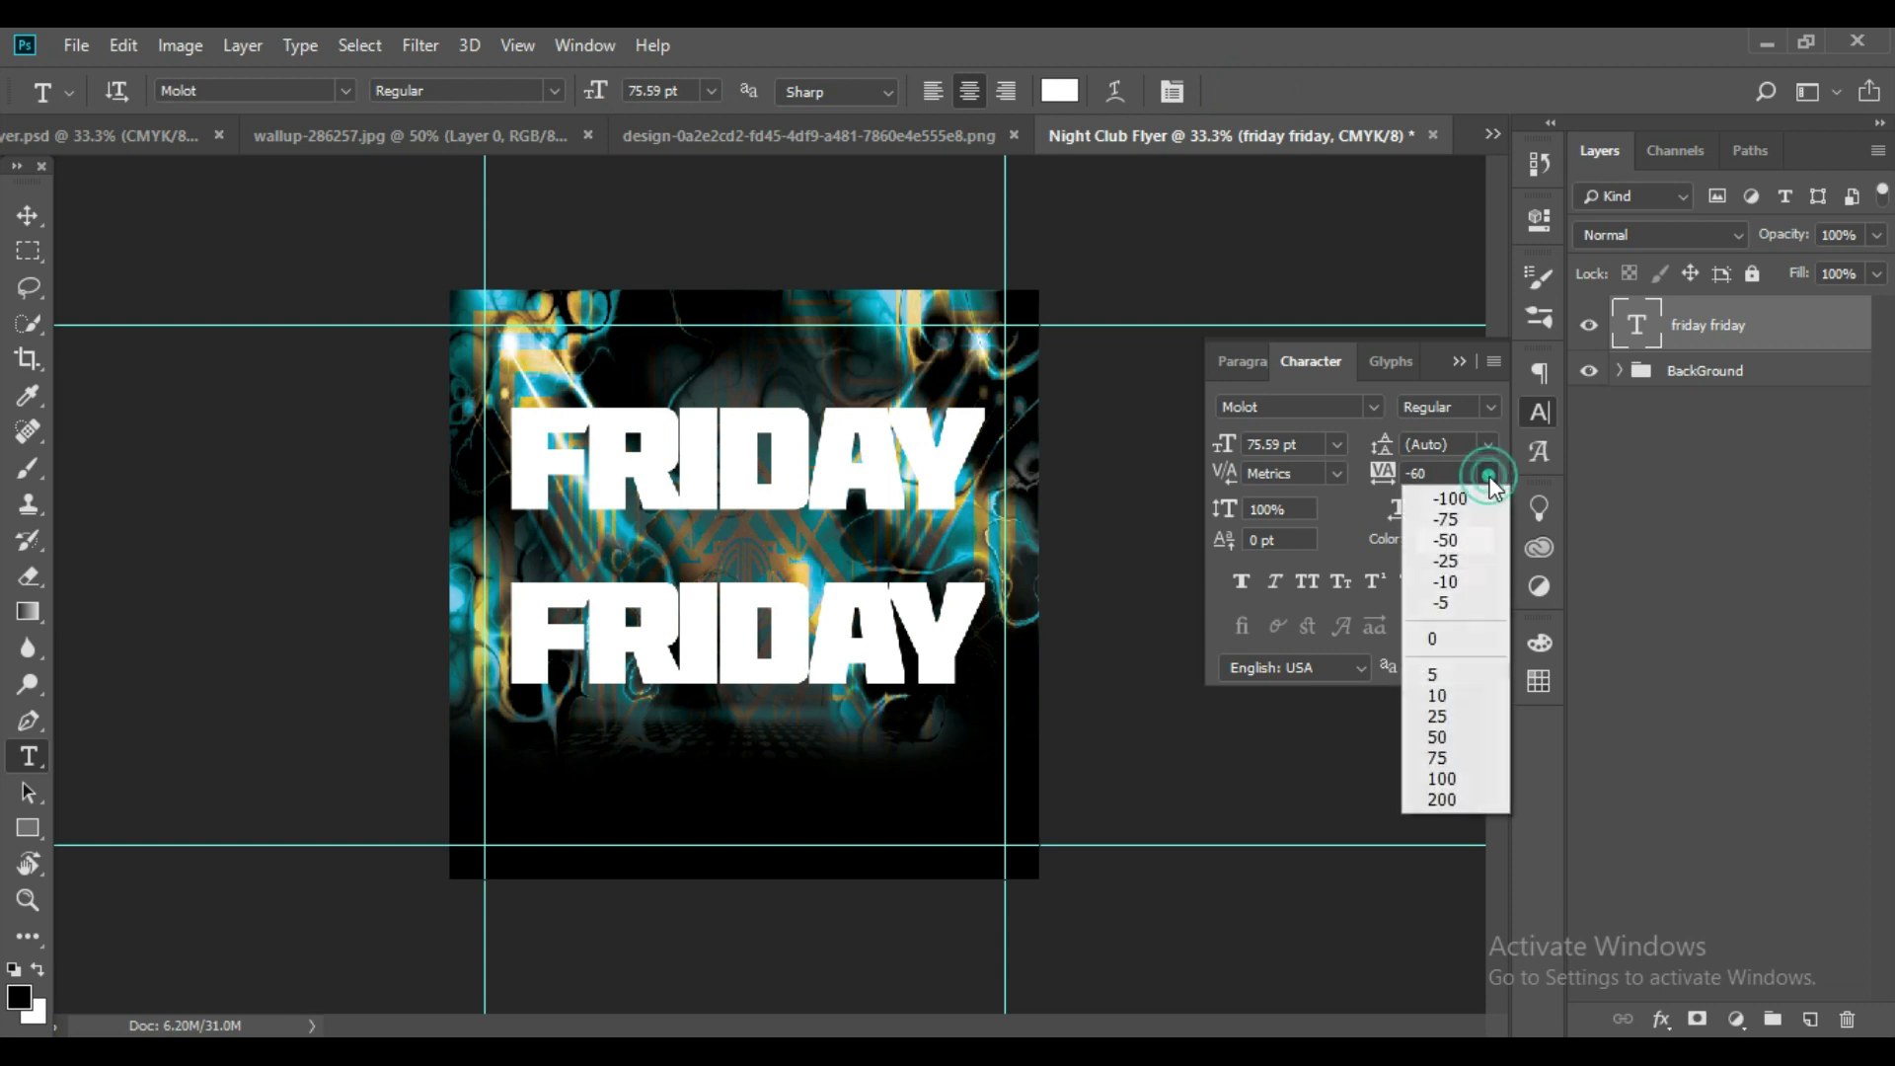
click(1427, 637)
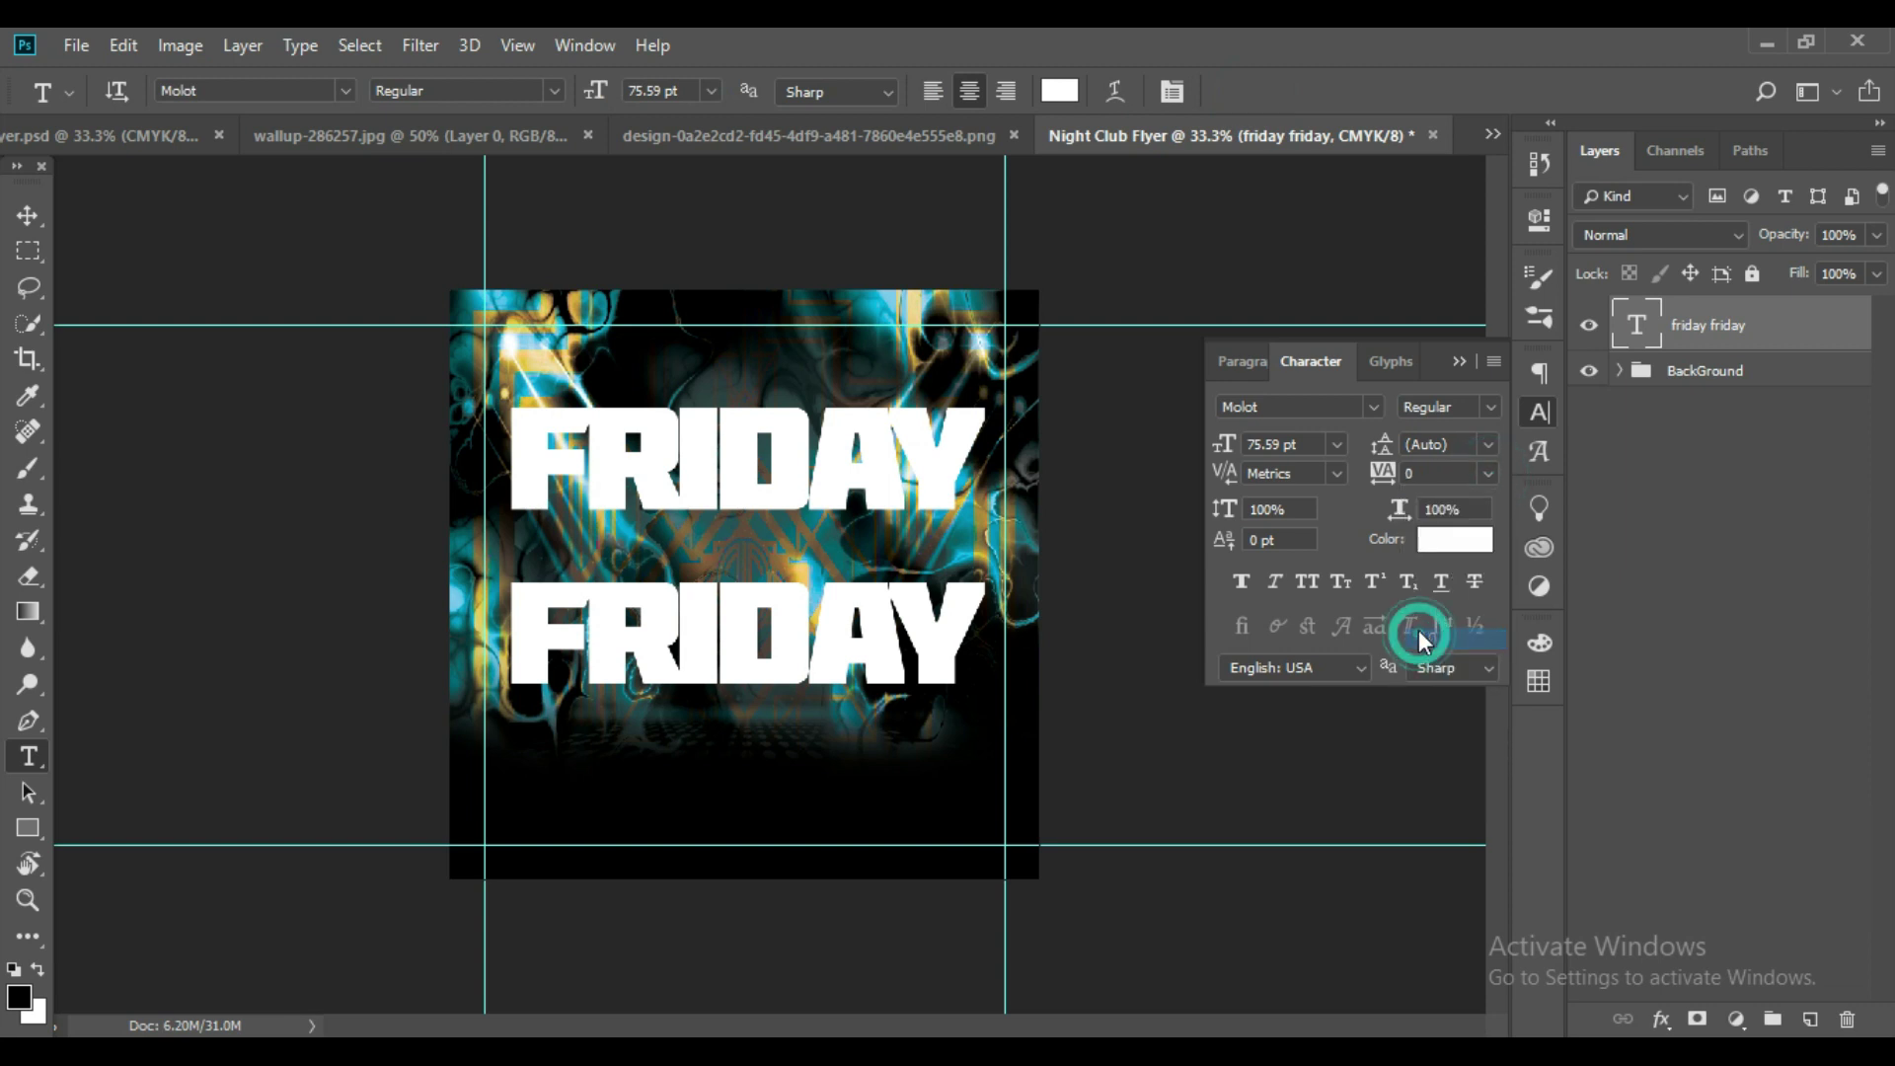
click(1489, 445)
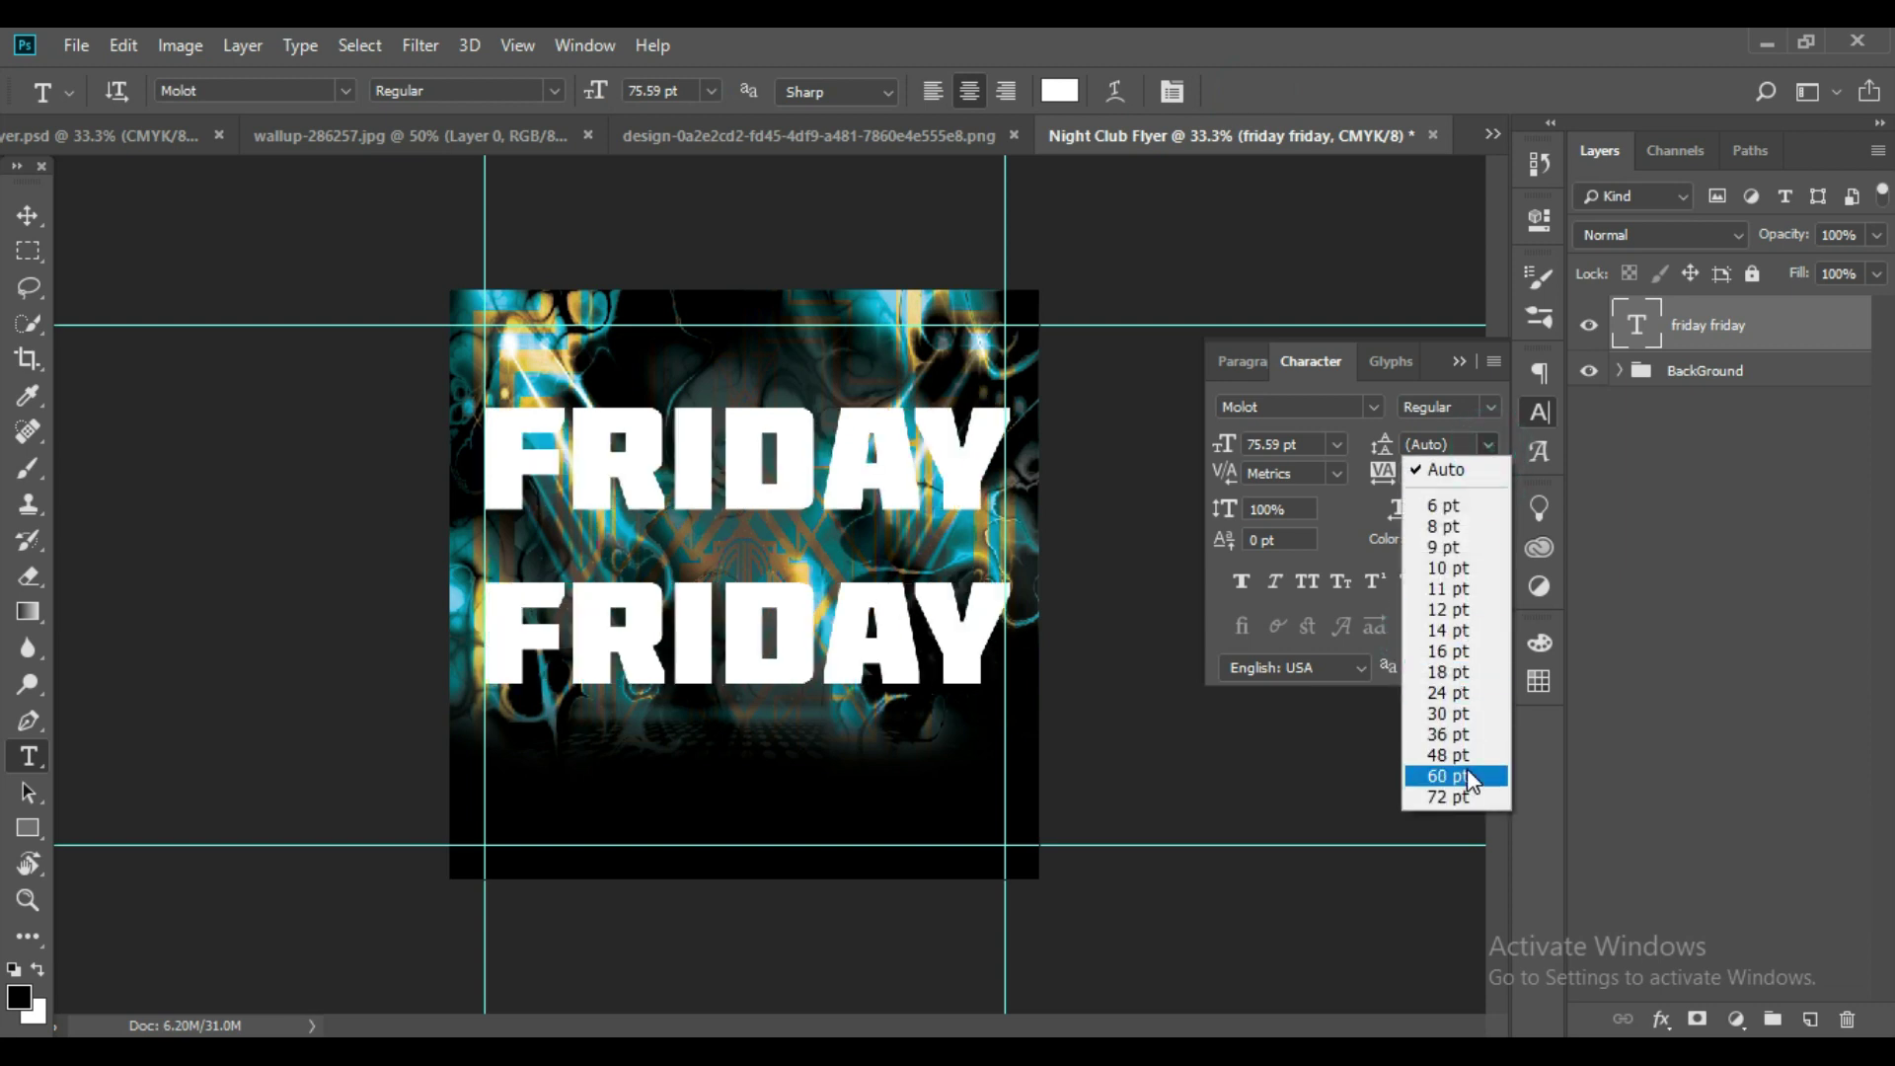
click(1466, 770)
click(1484, 446)
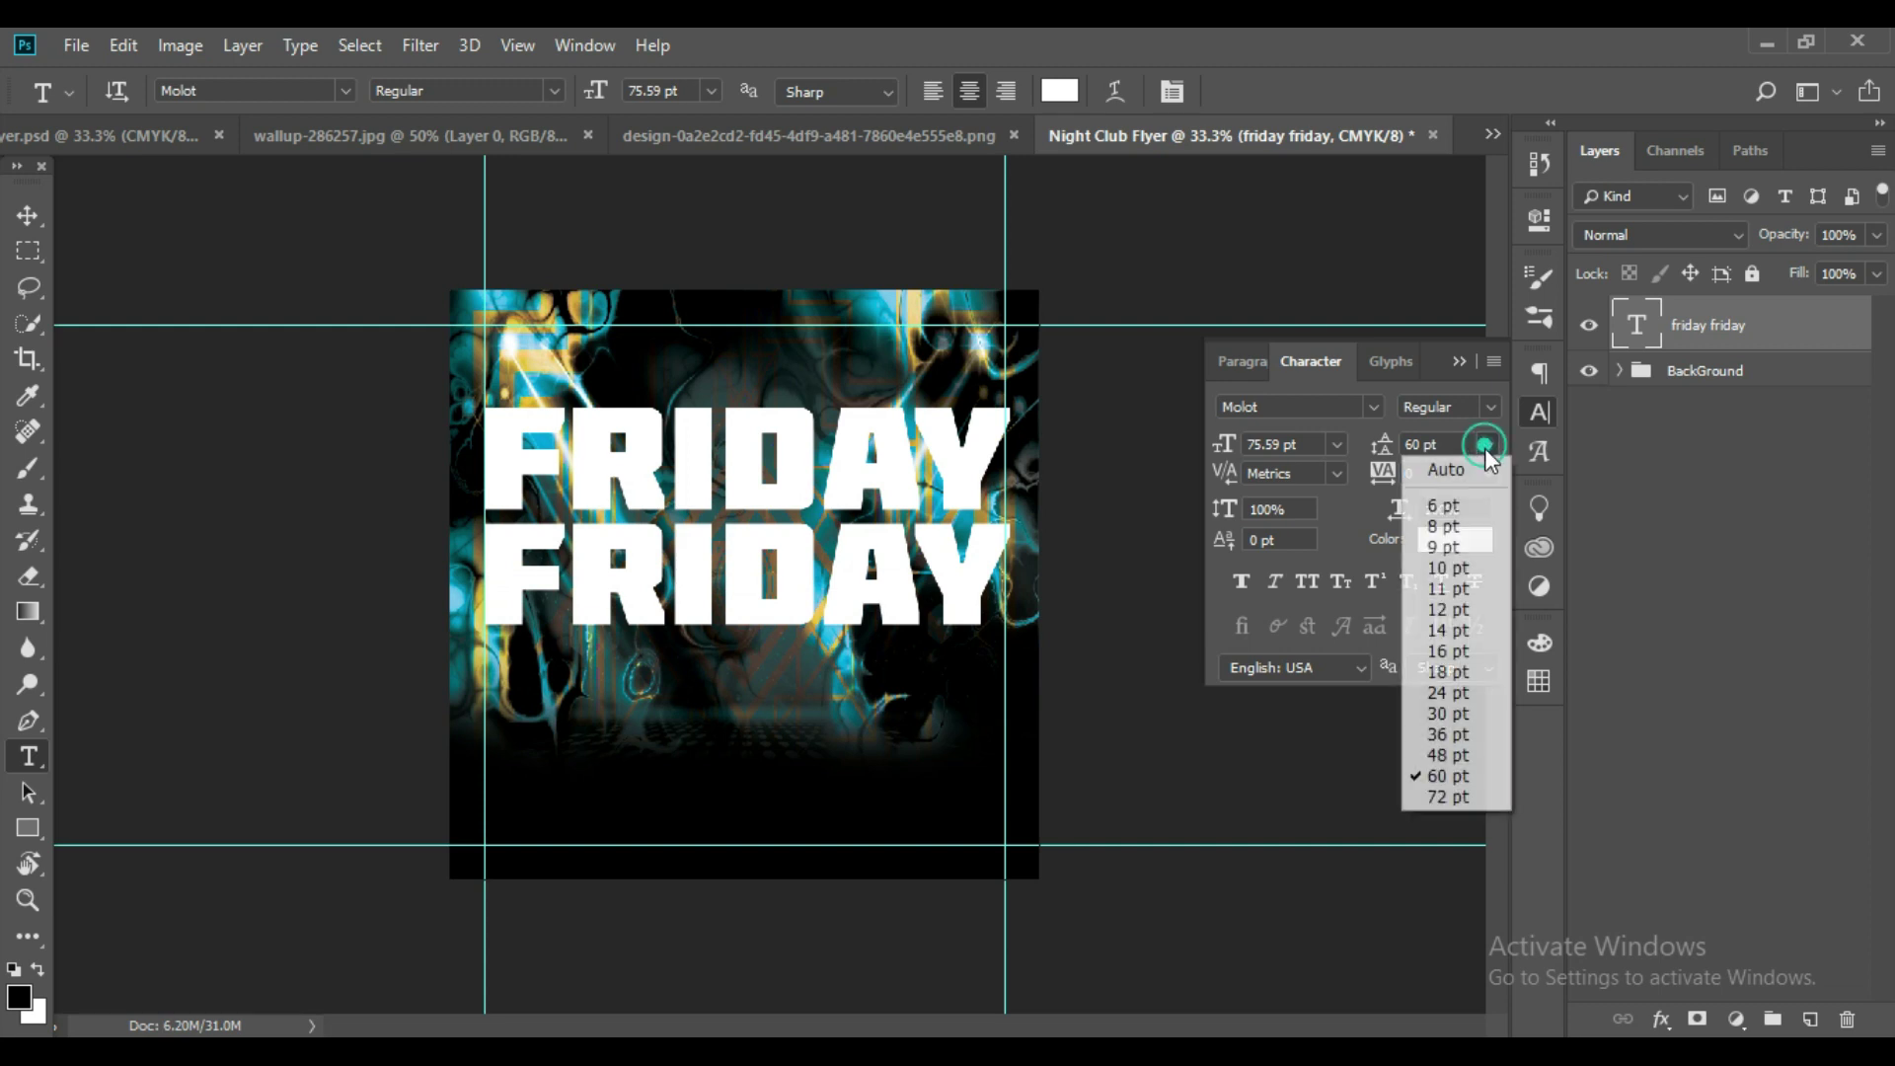
click(1426, 444)
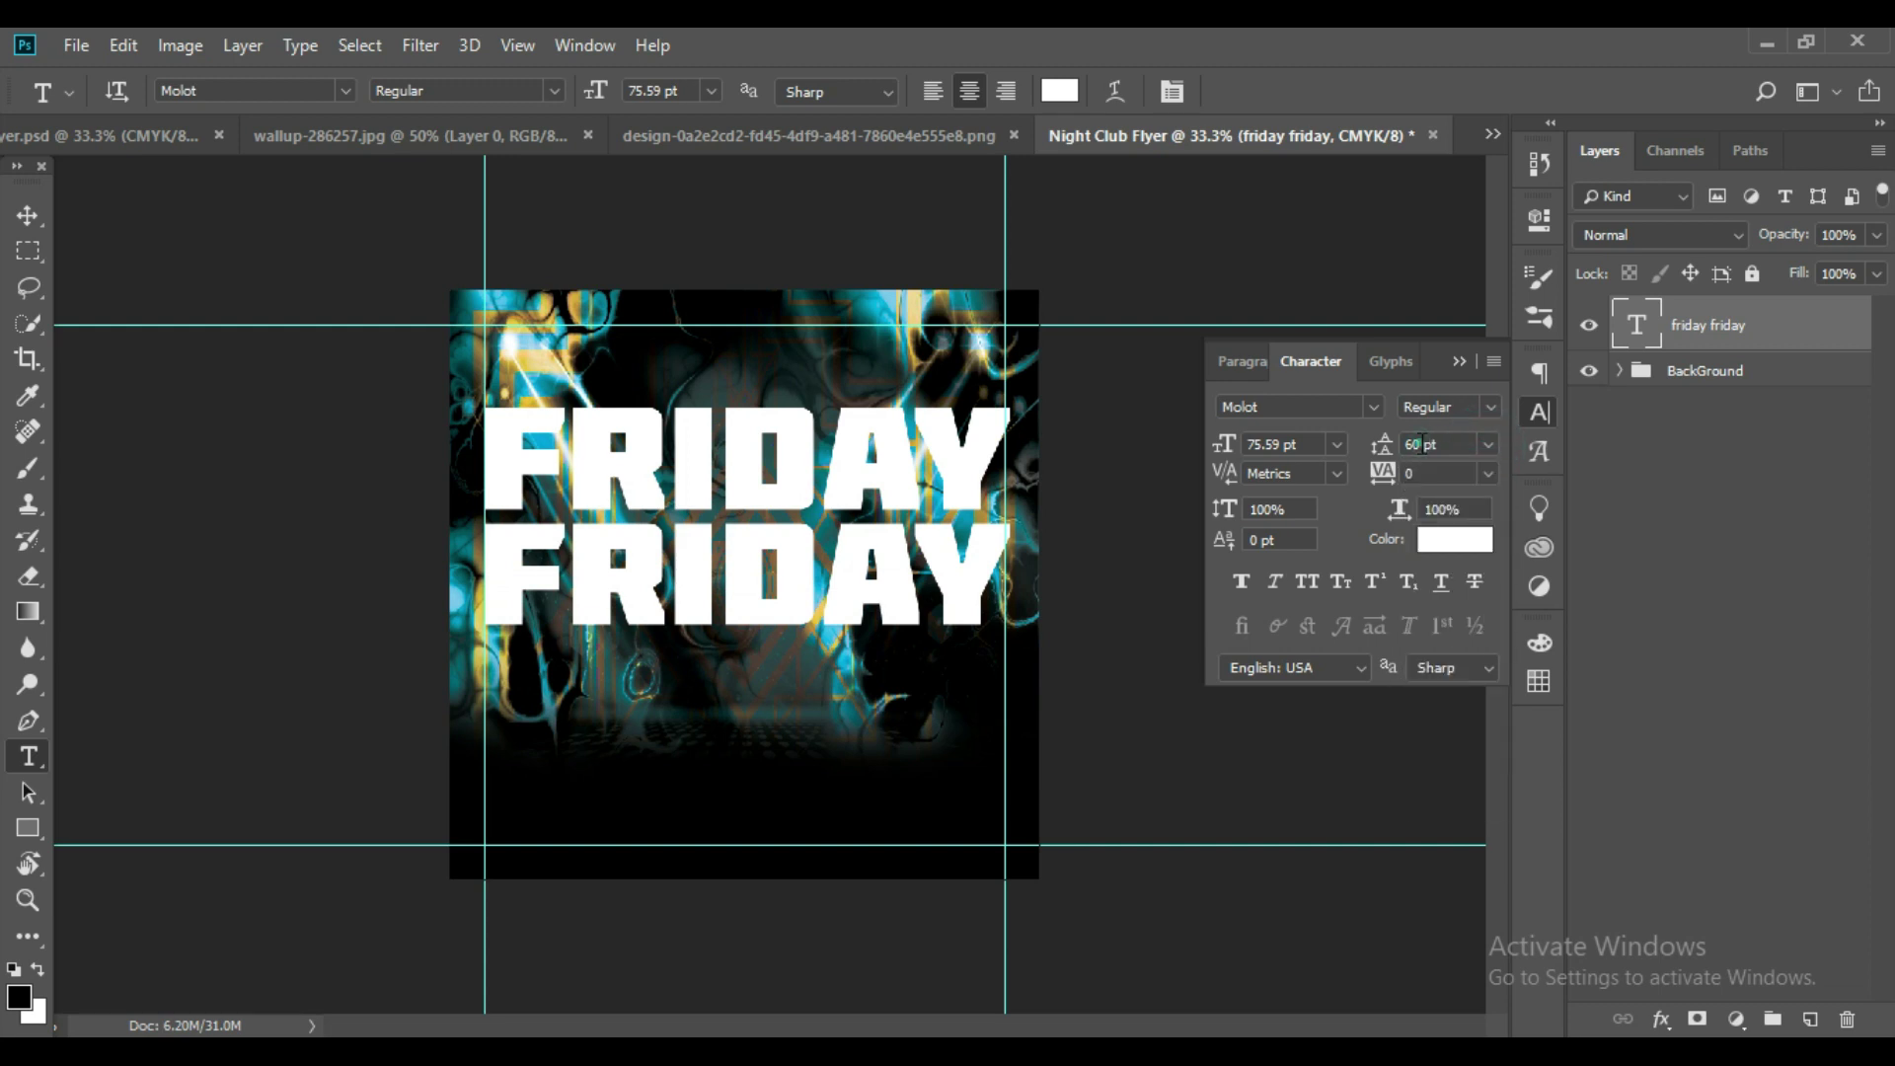
double_click(1410, 446)
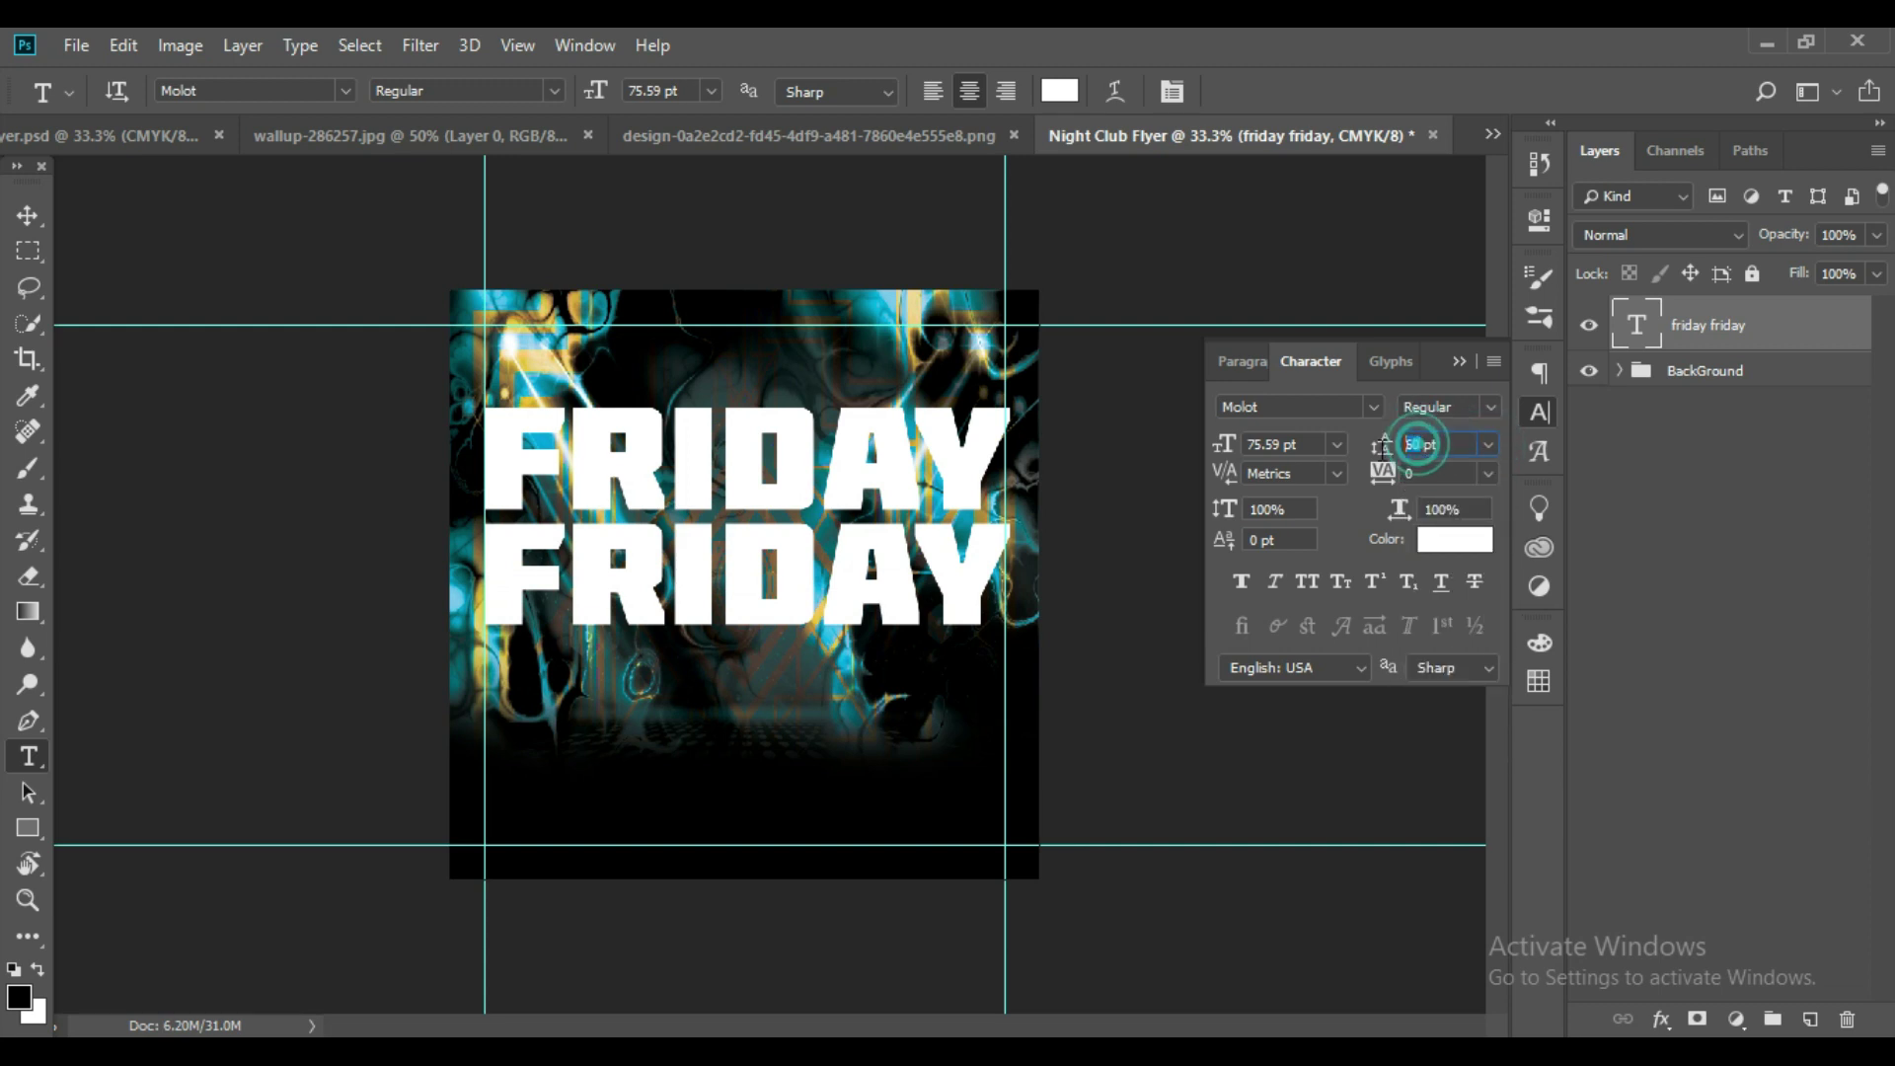
text(65)
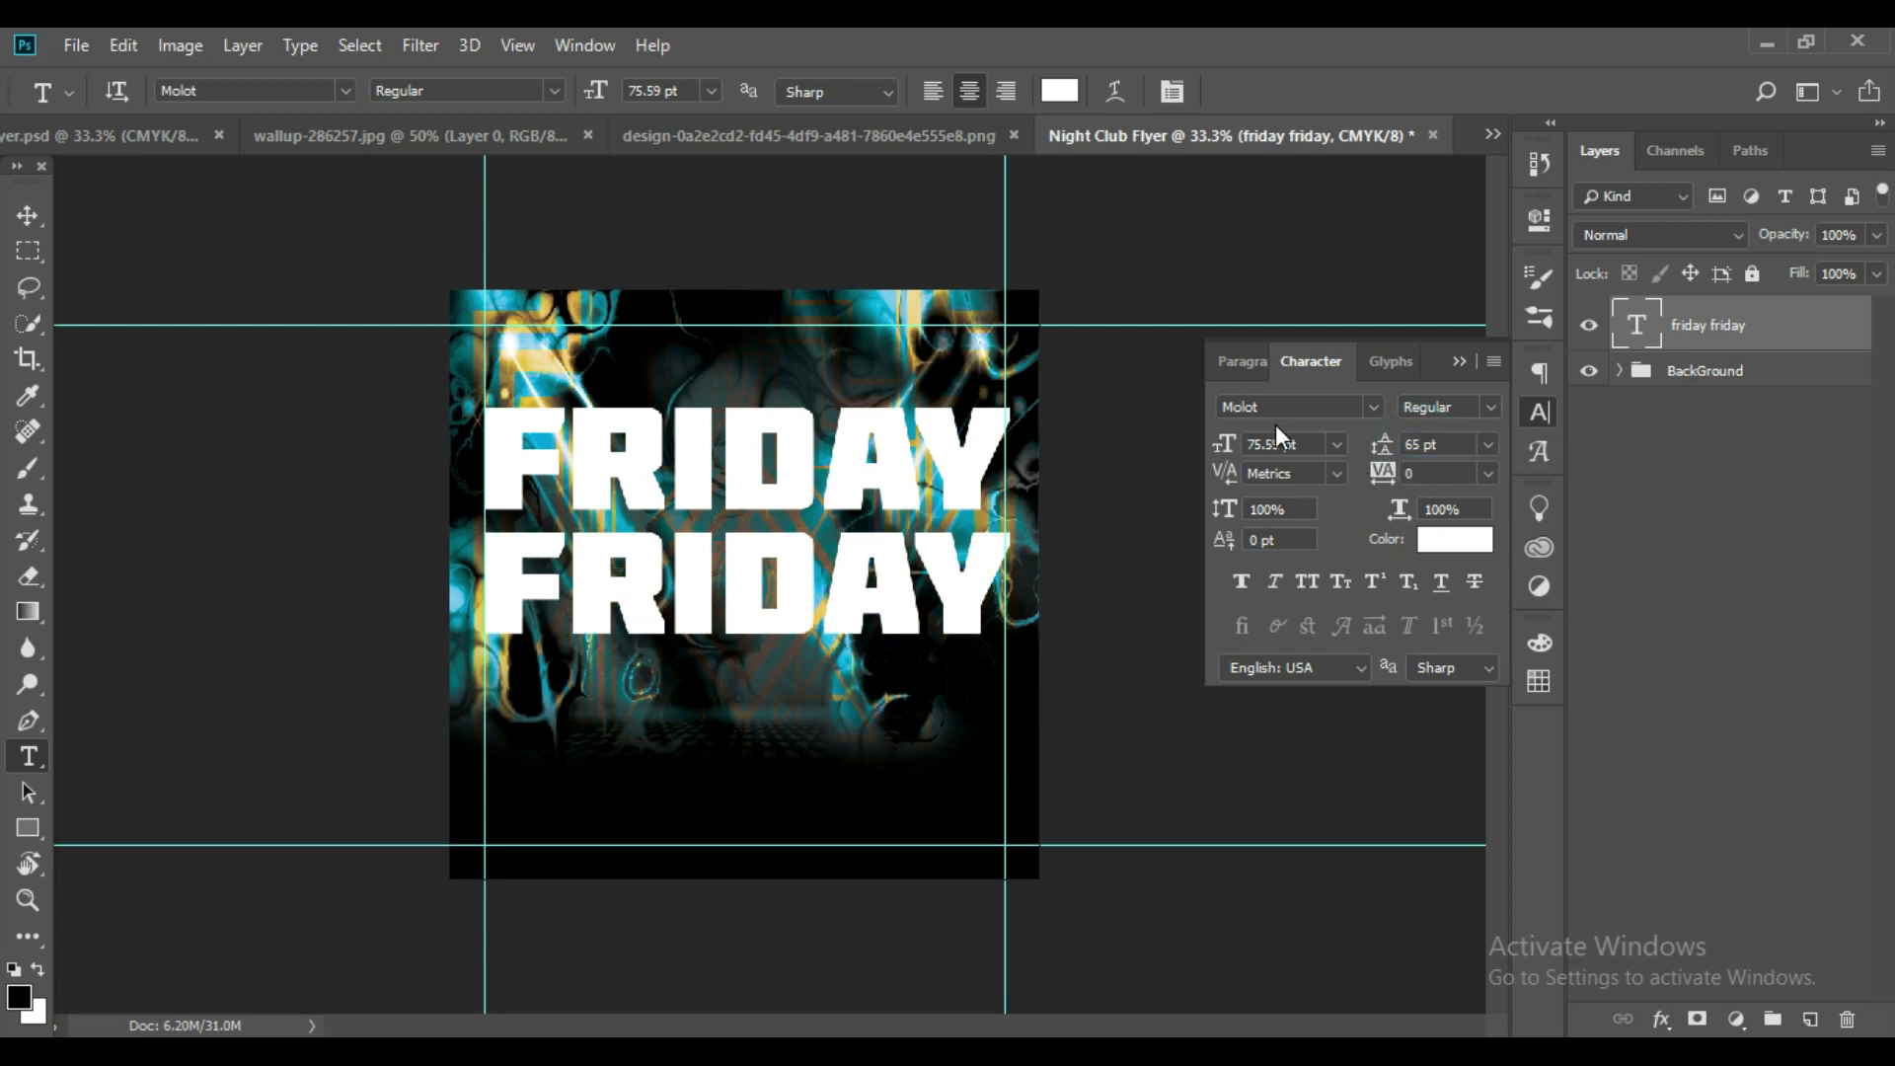
click(1373, 407)
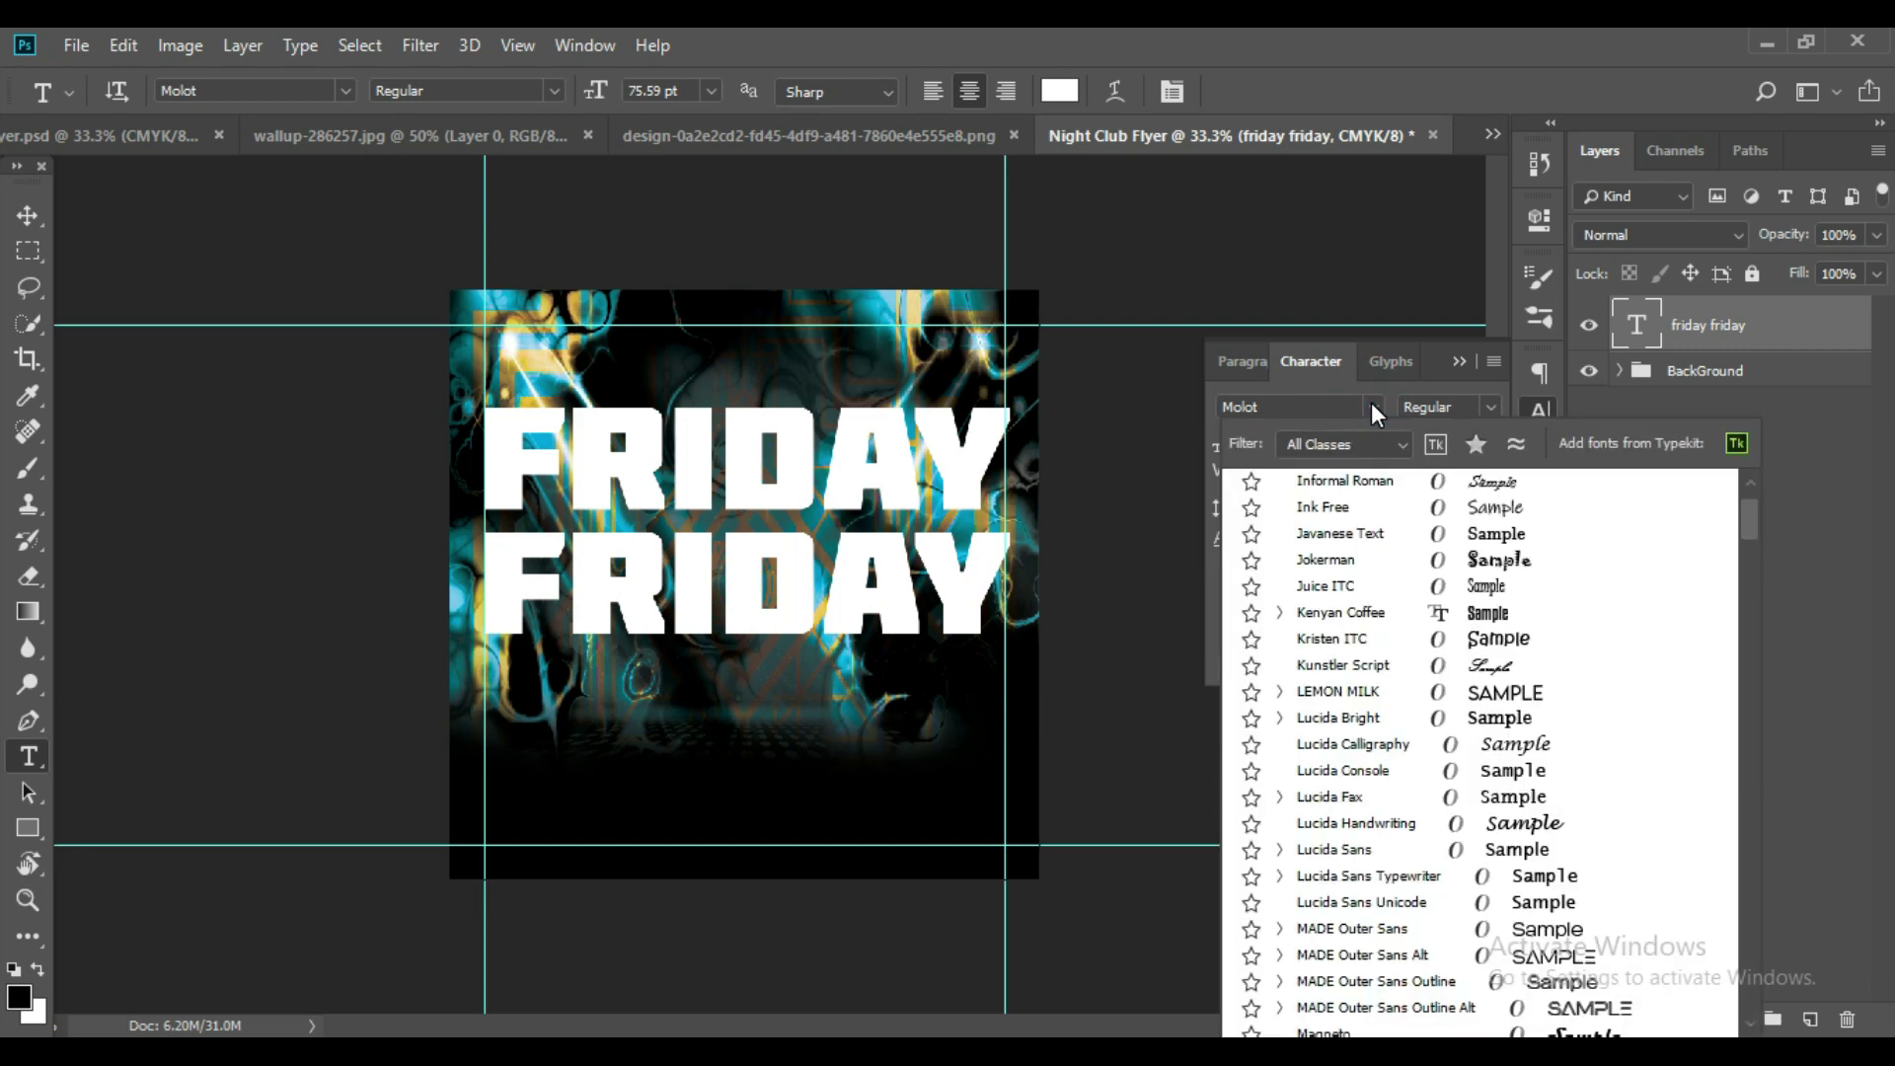
Switch the FRIDAY title's font from Molot to PaybAck.
text(big)
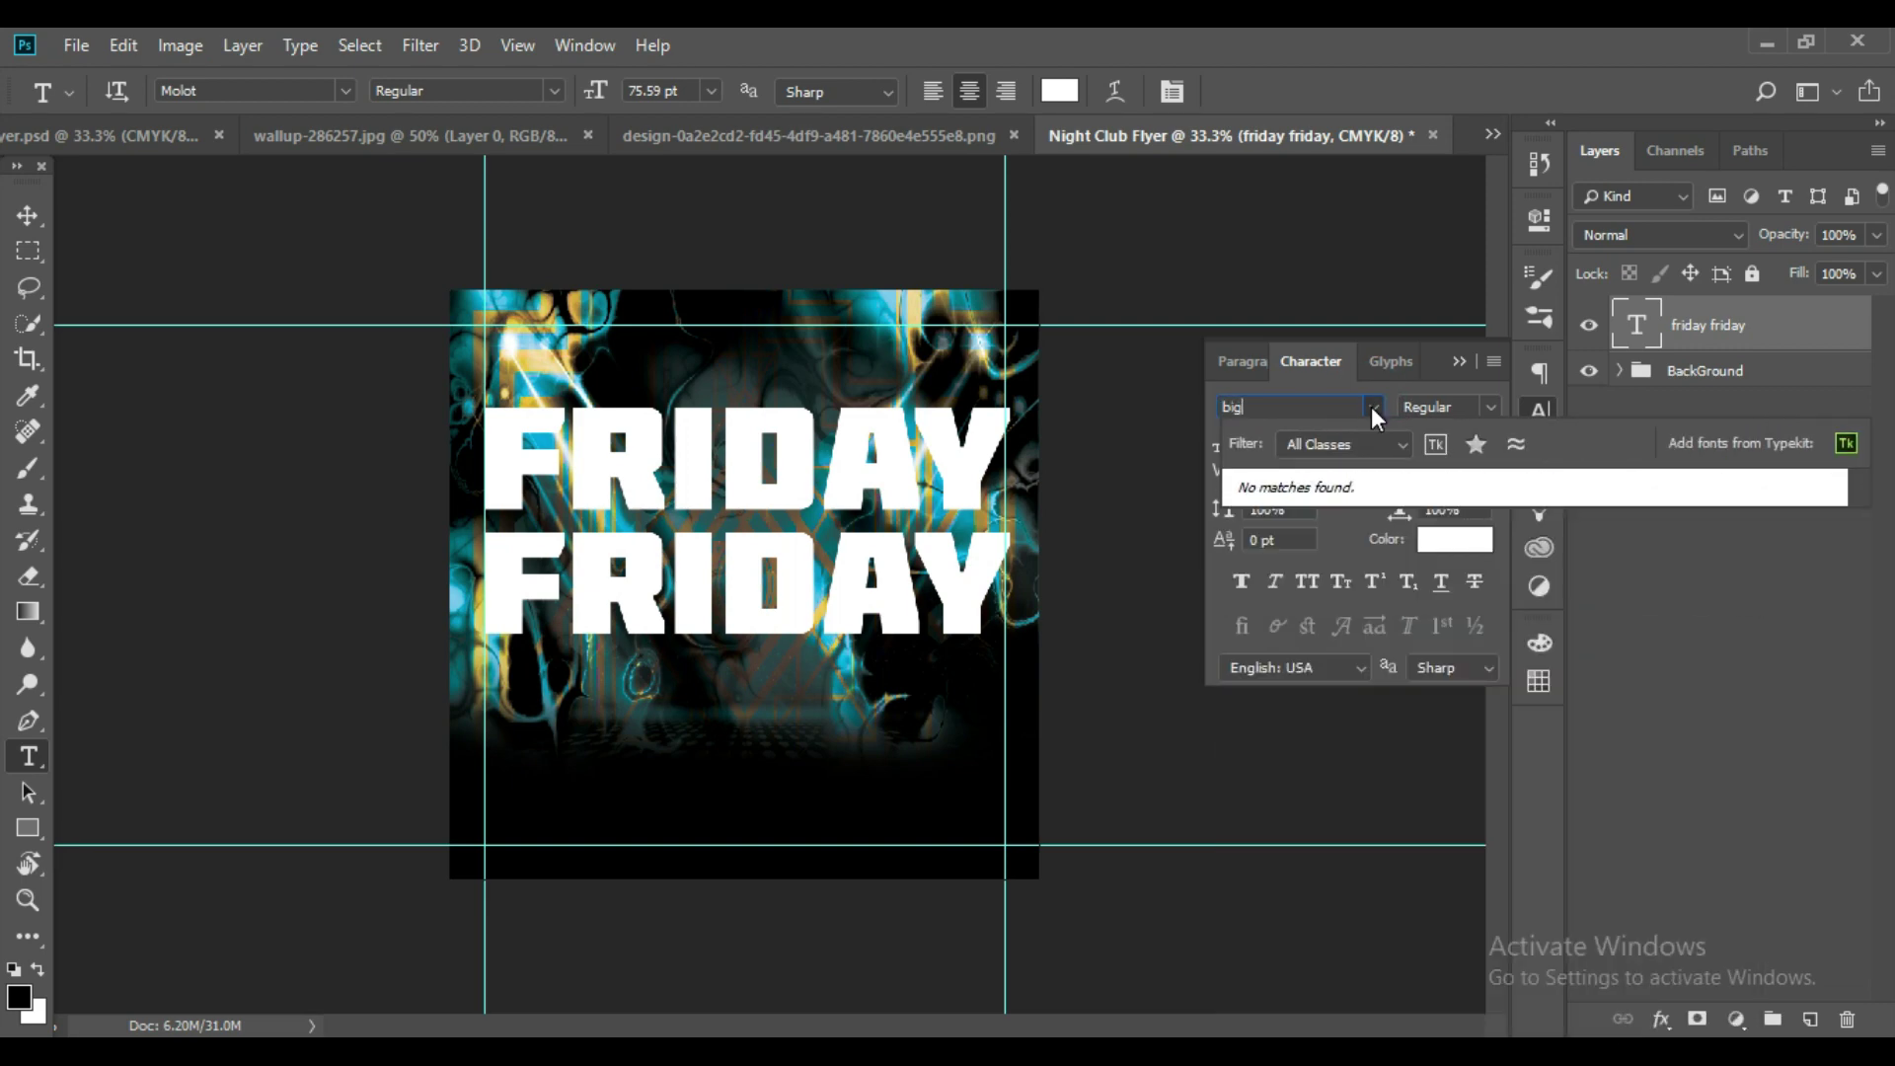
key(BackSpace)
key(BackSpace)
text(n)
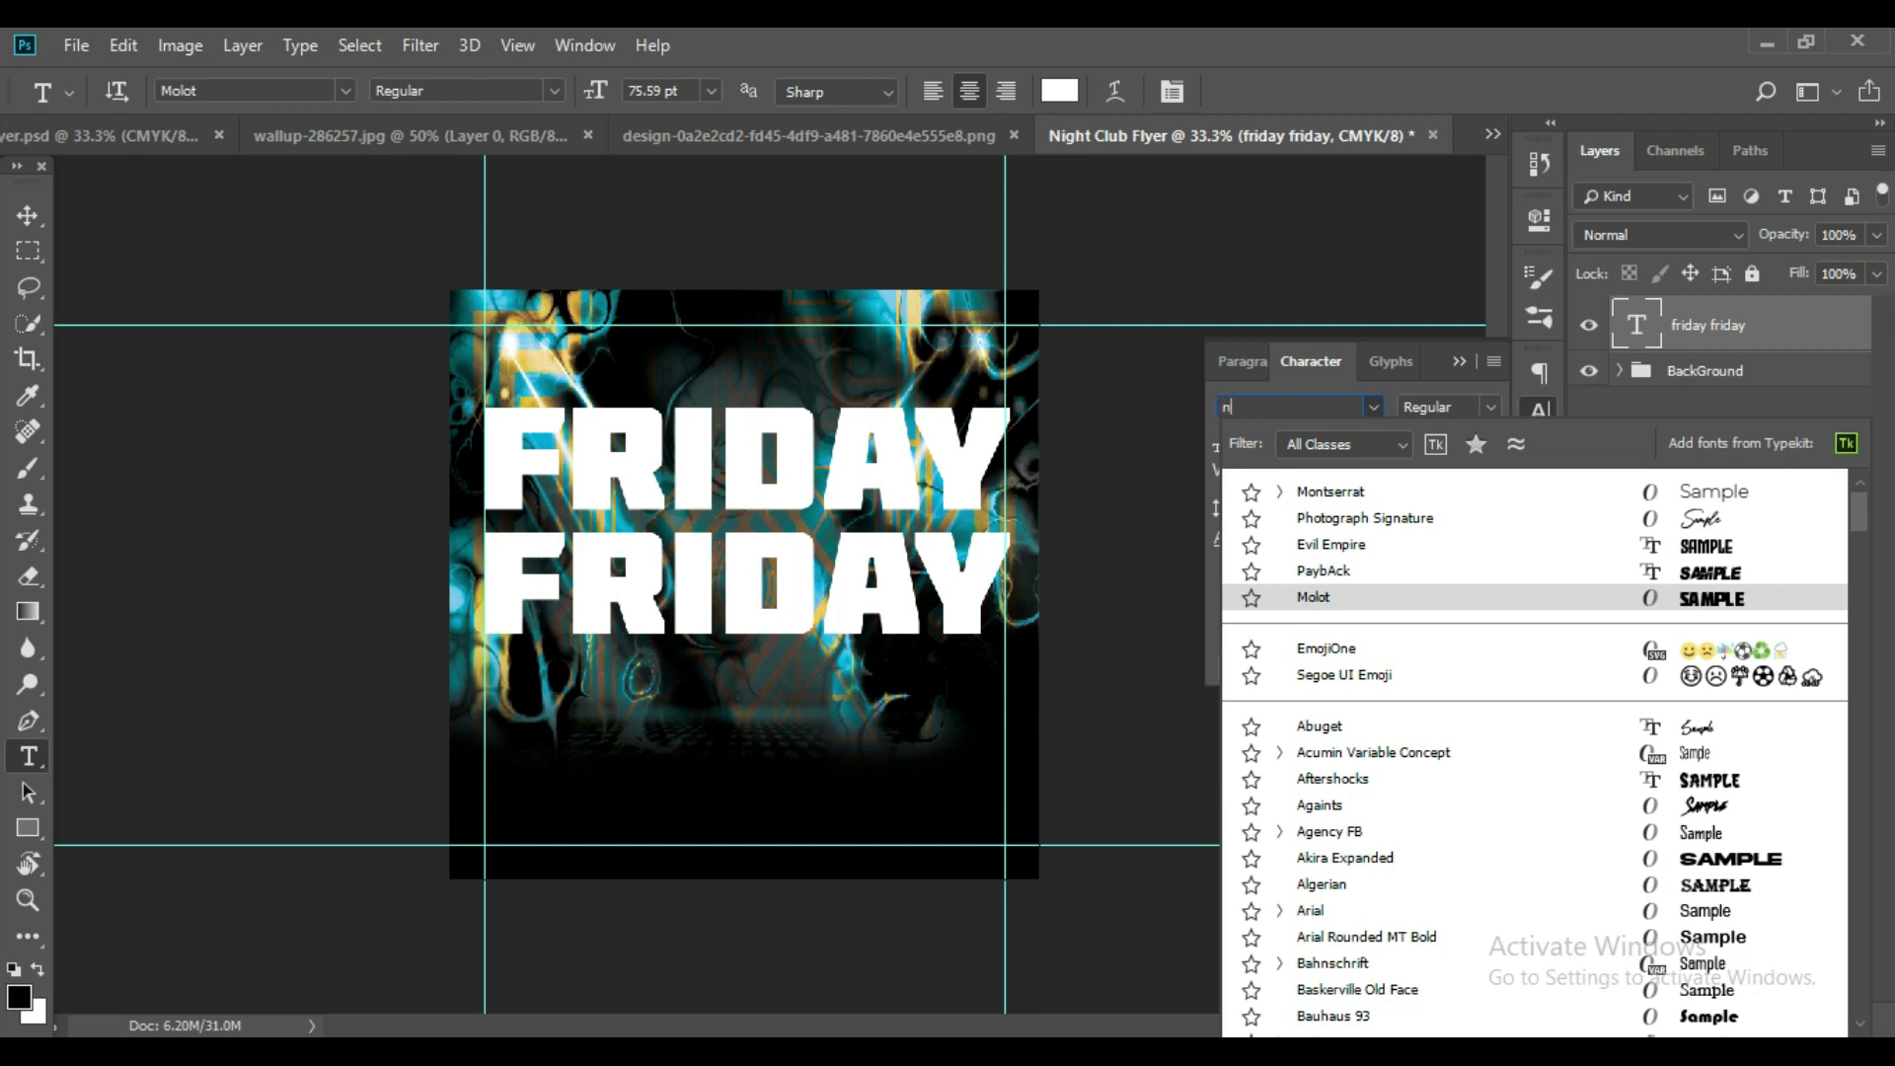
text(oo)
key(BackSpace)
key(BackSpace)
key(BackSpace)
click(1327, 580)
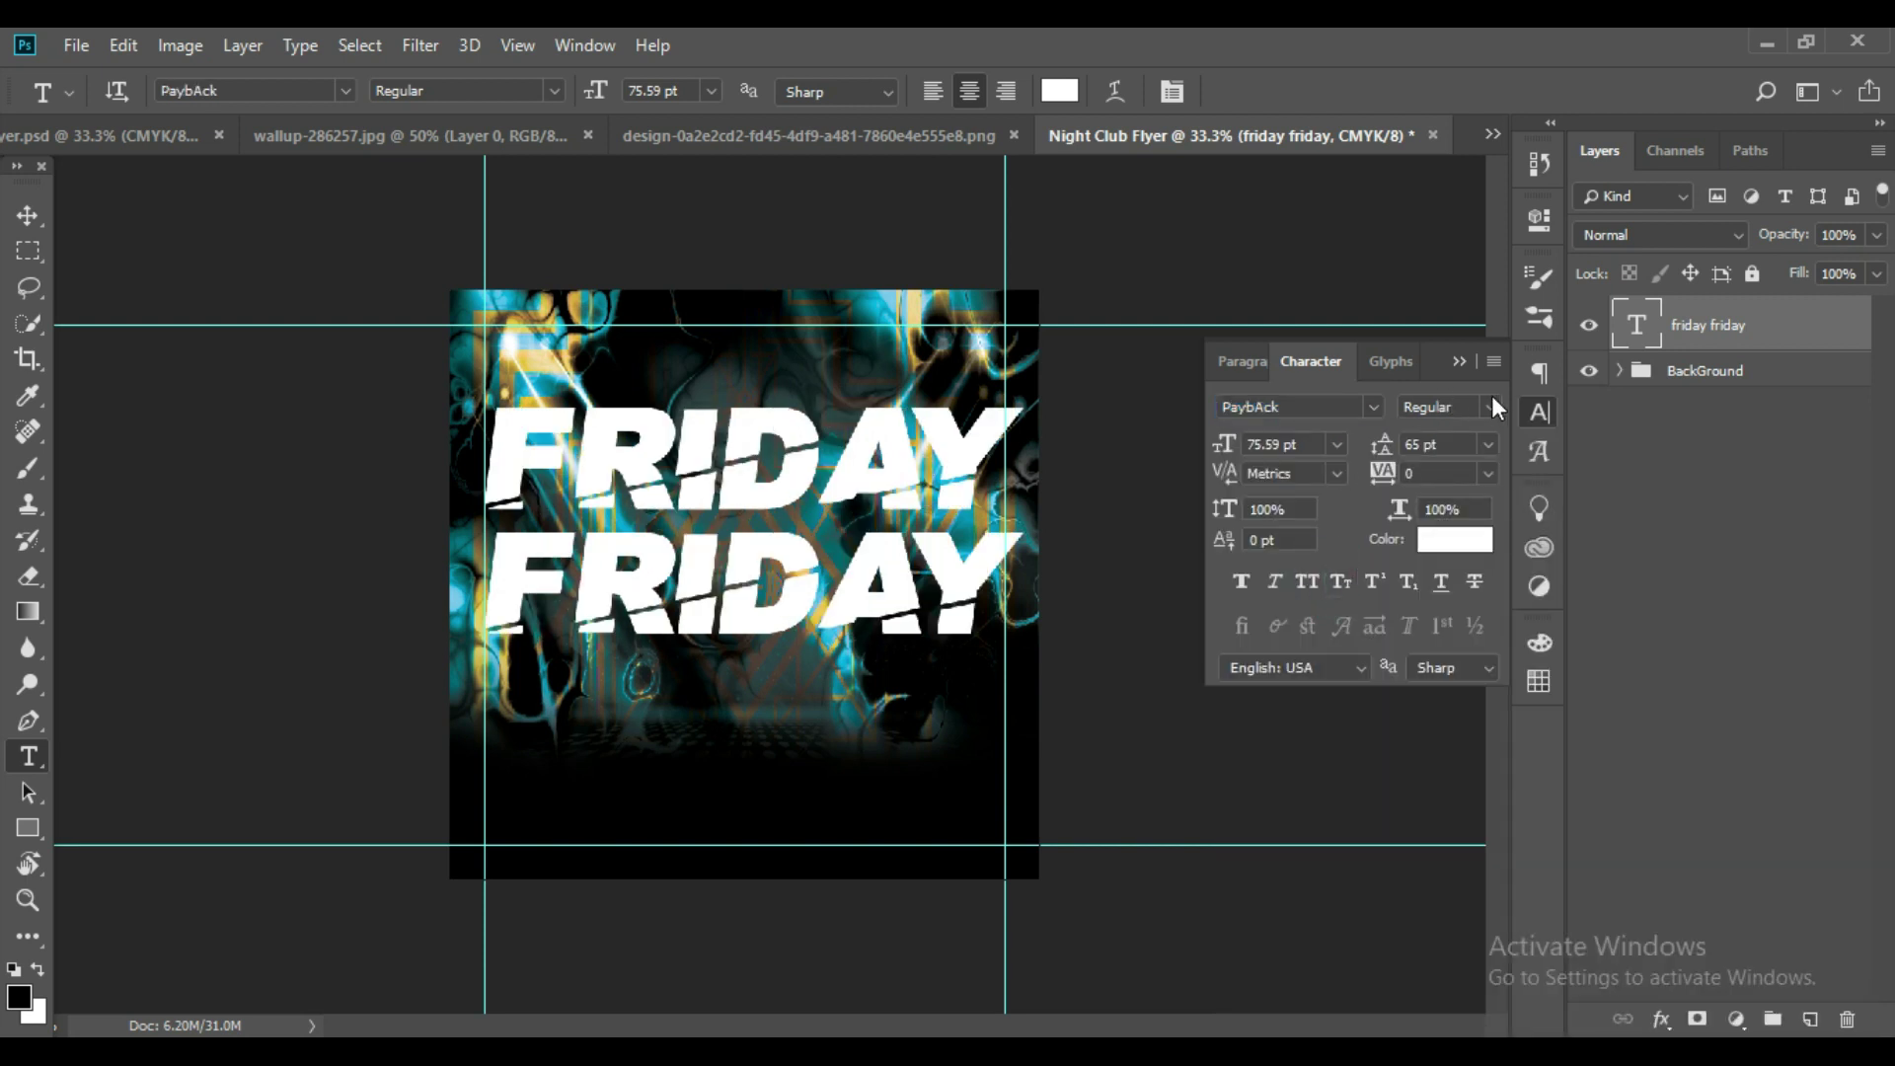
key(ctrl+t)
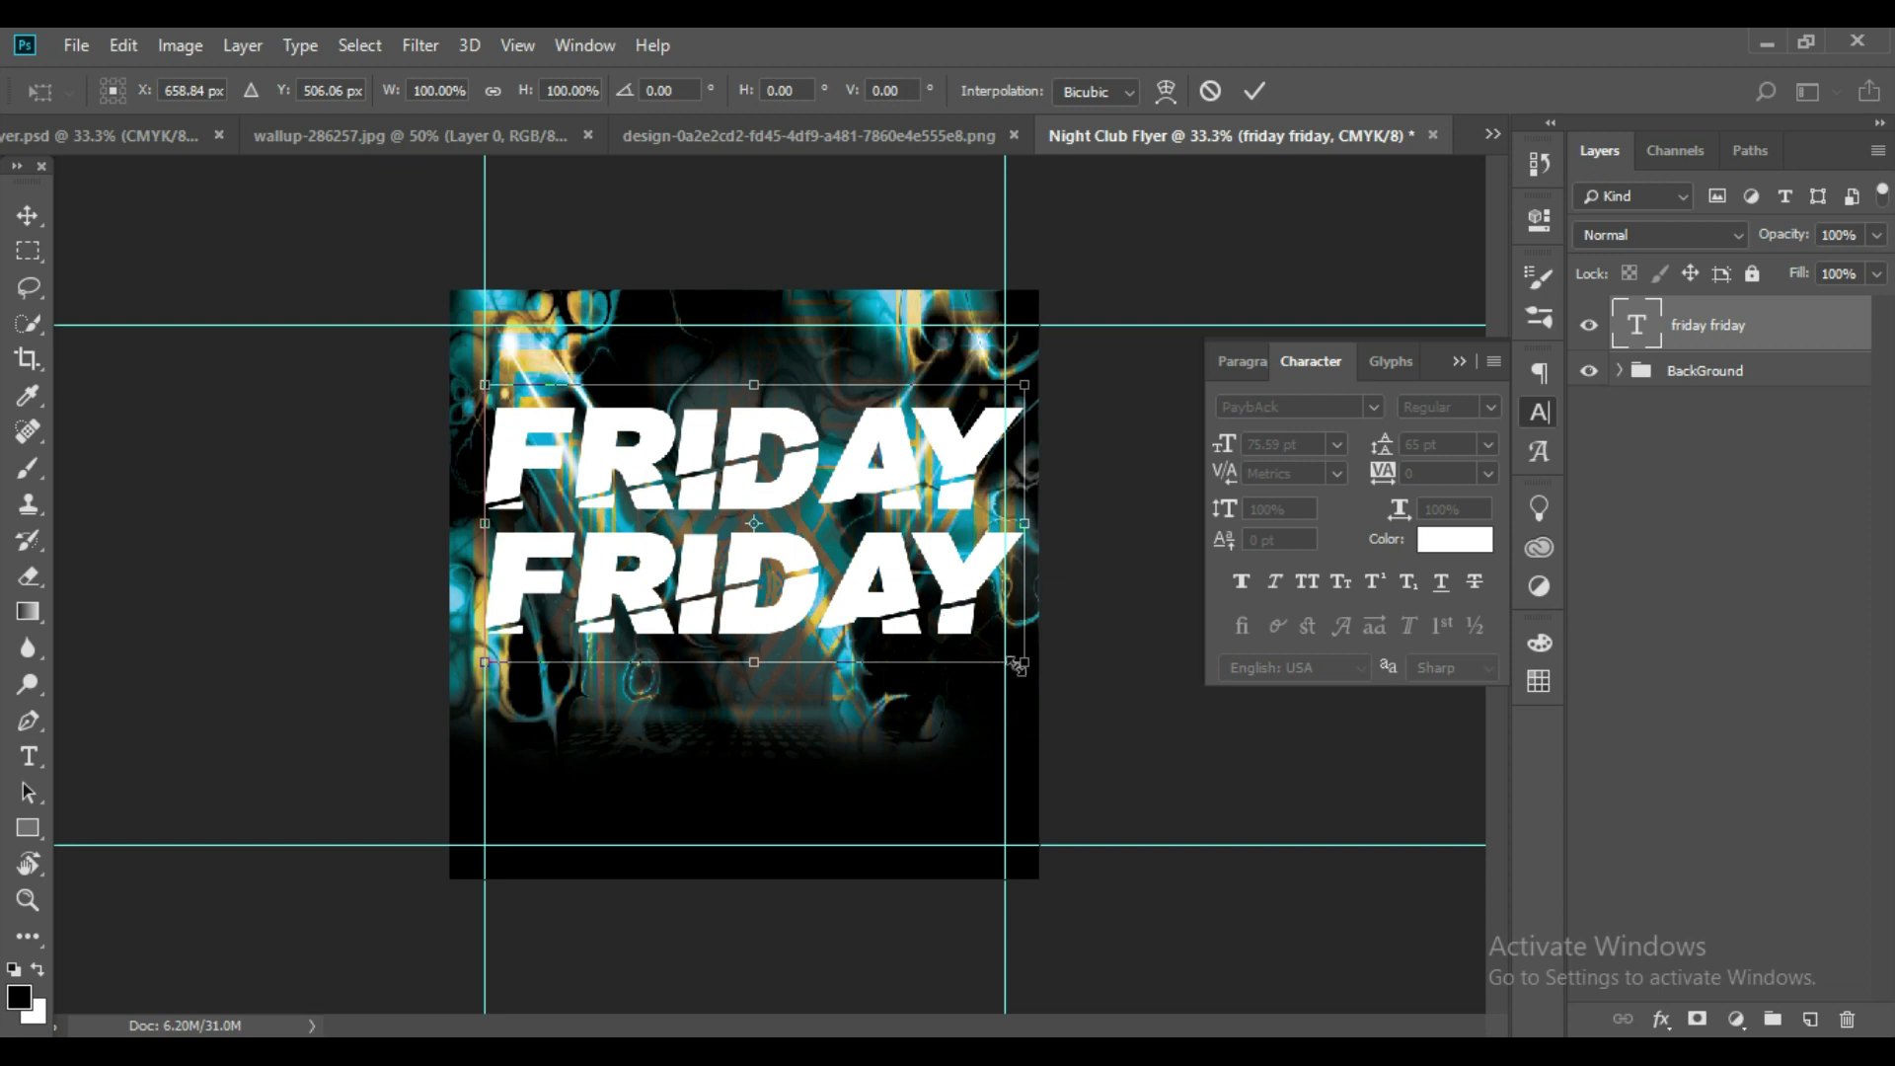
Scale the PaybAck title down to 68.4 pt and shift it slightly lower.
drag(1027, 664, 968, 638)
drag(814, 561, 832, 610)
click(1253, 91)
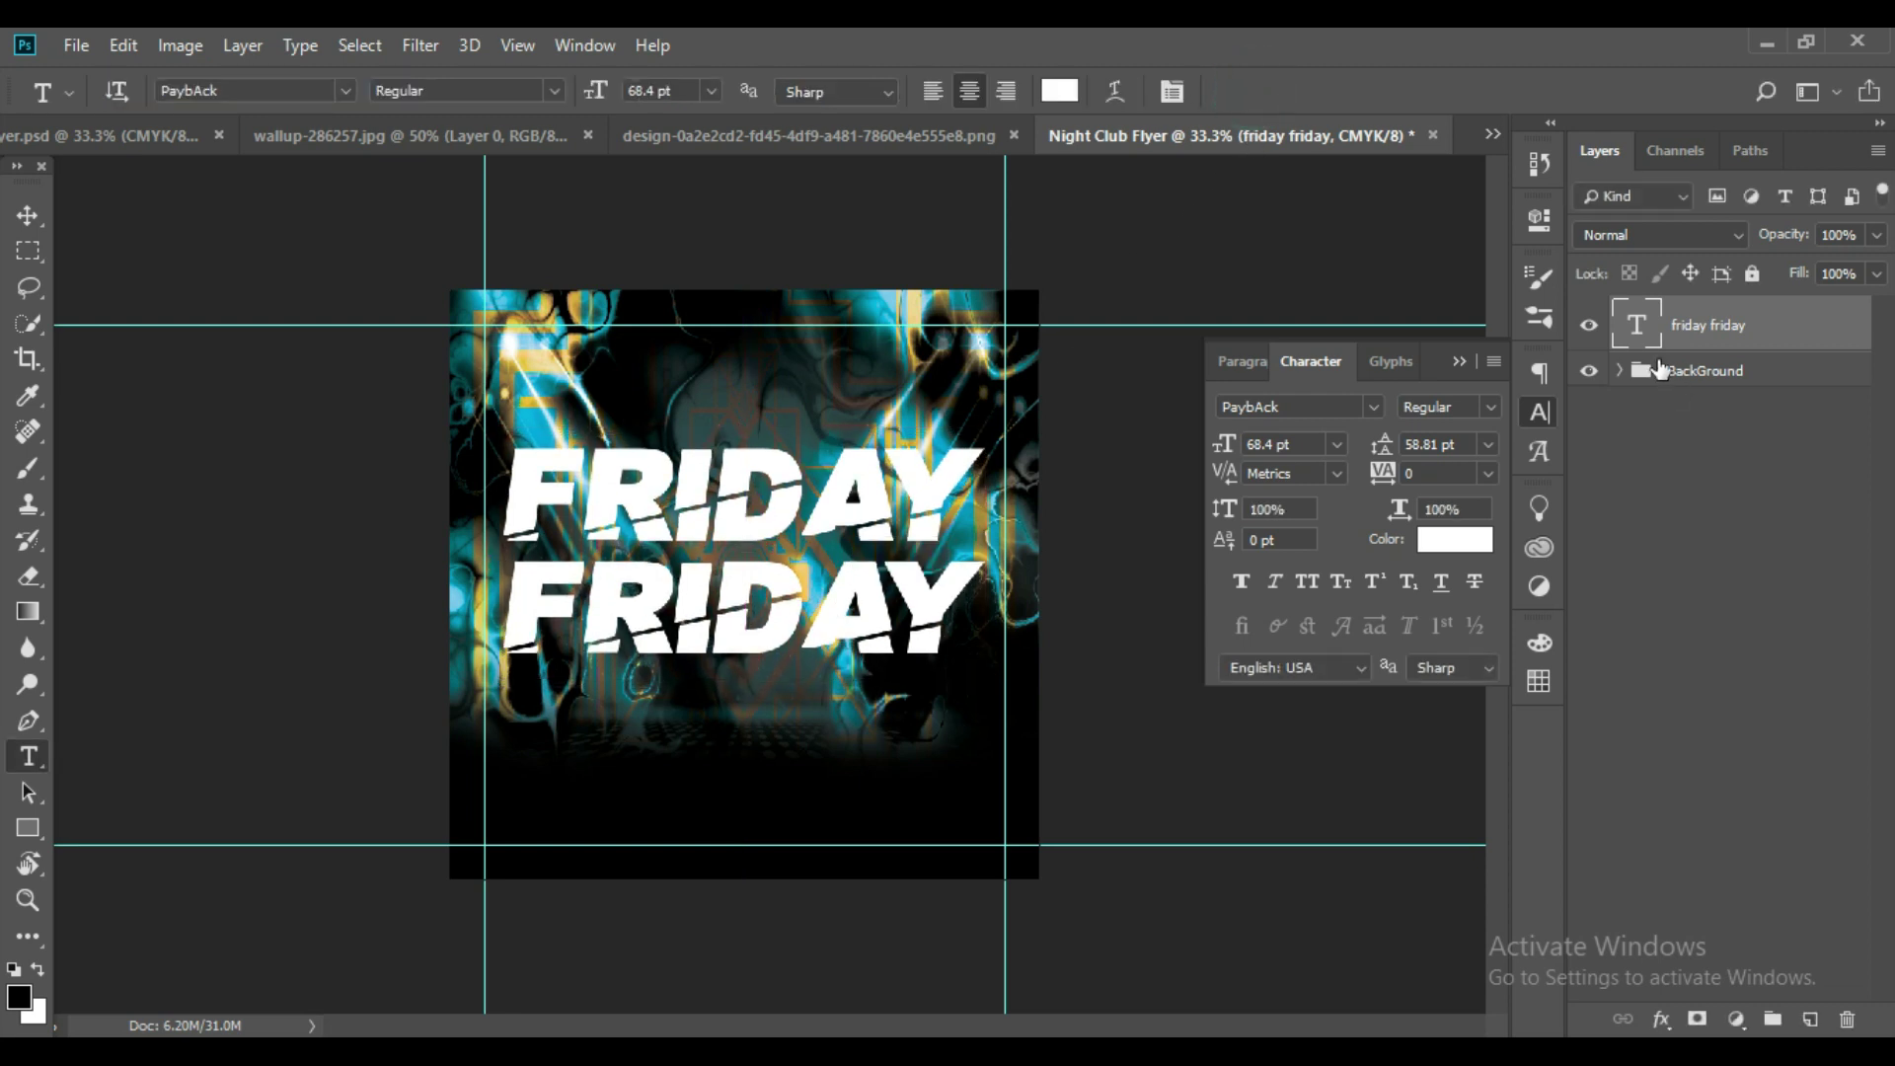
double_click(1638, 324)
click(1779, 476)
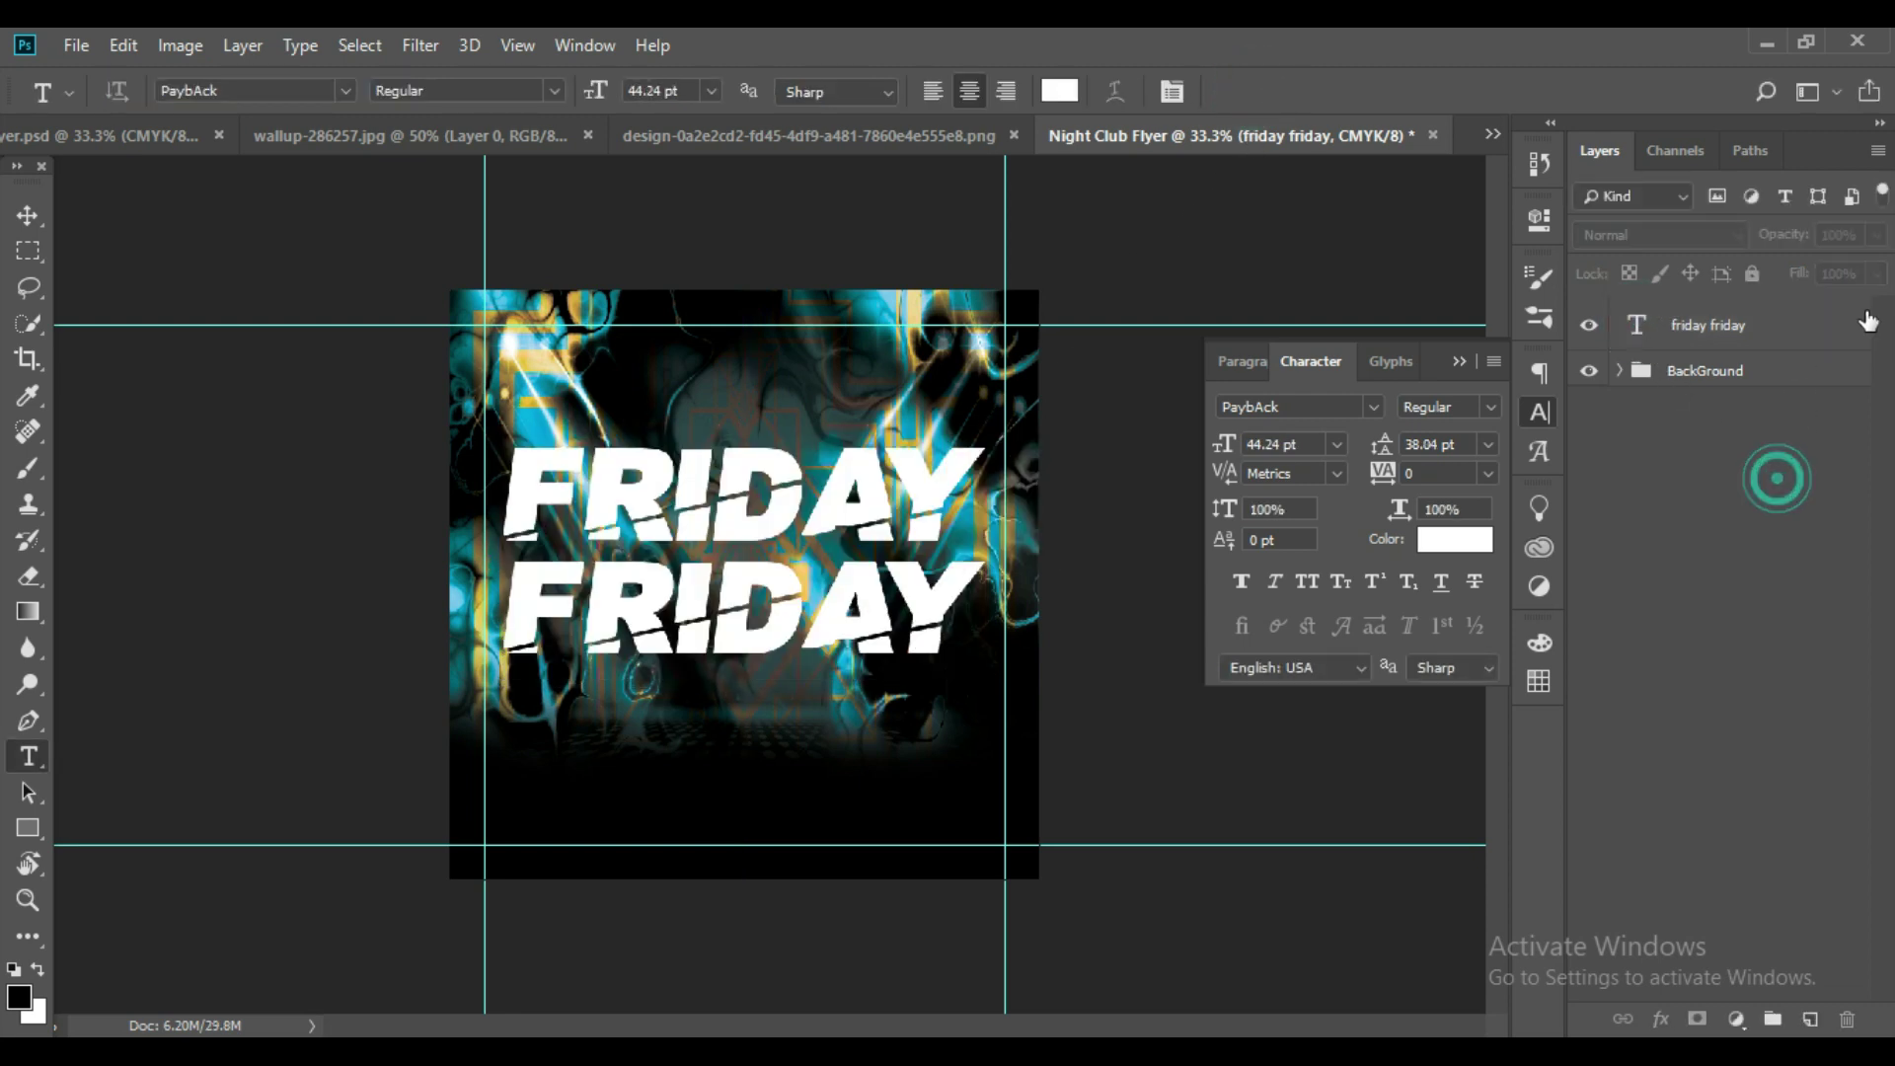
Set the title layer's fill to 0% and add a 4 px white outside stroke.
click(1632, 322)
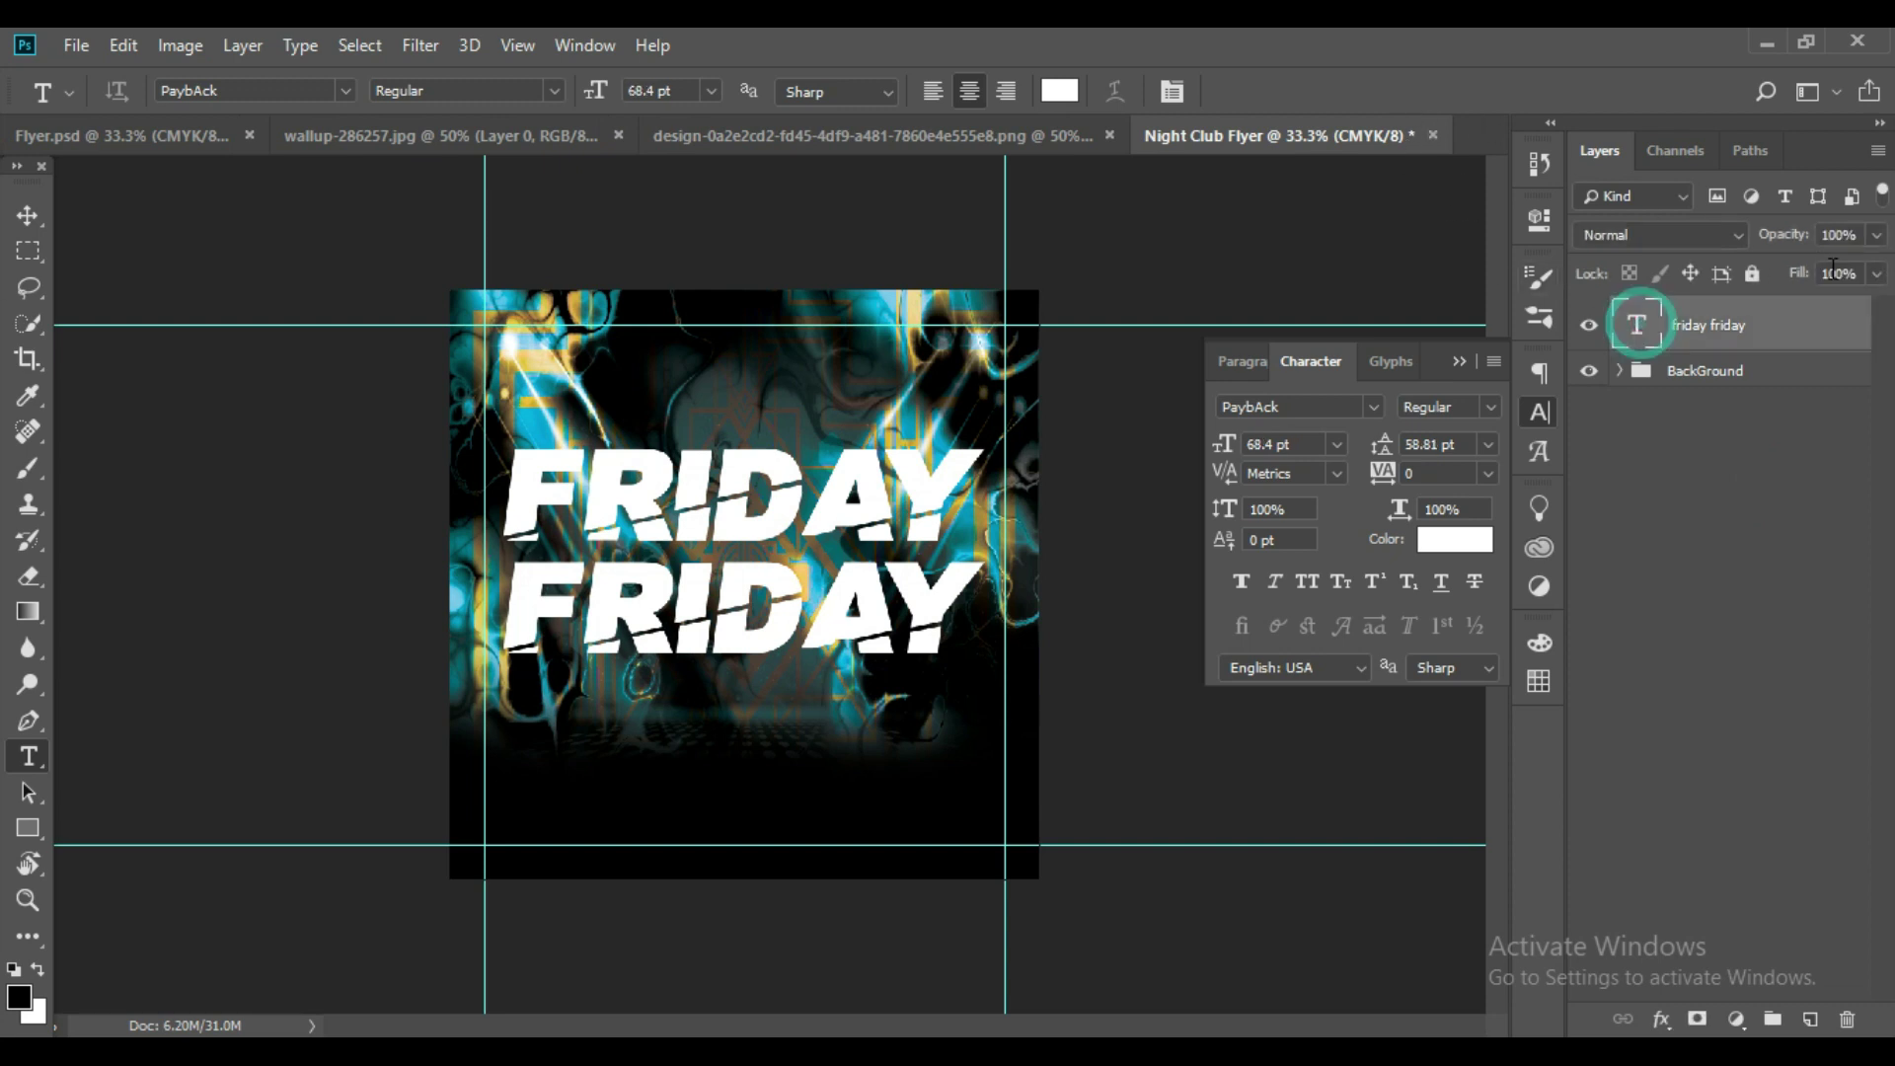
drag(1875, 273, 1654, 326)
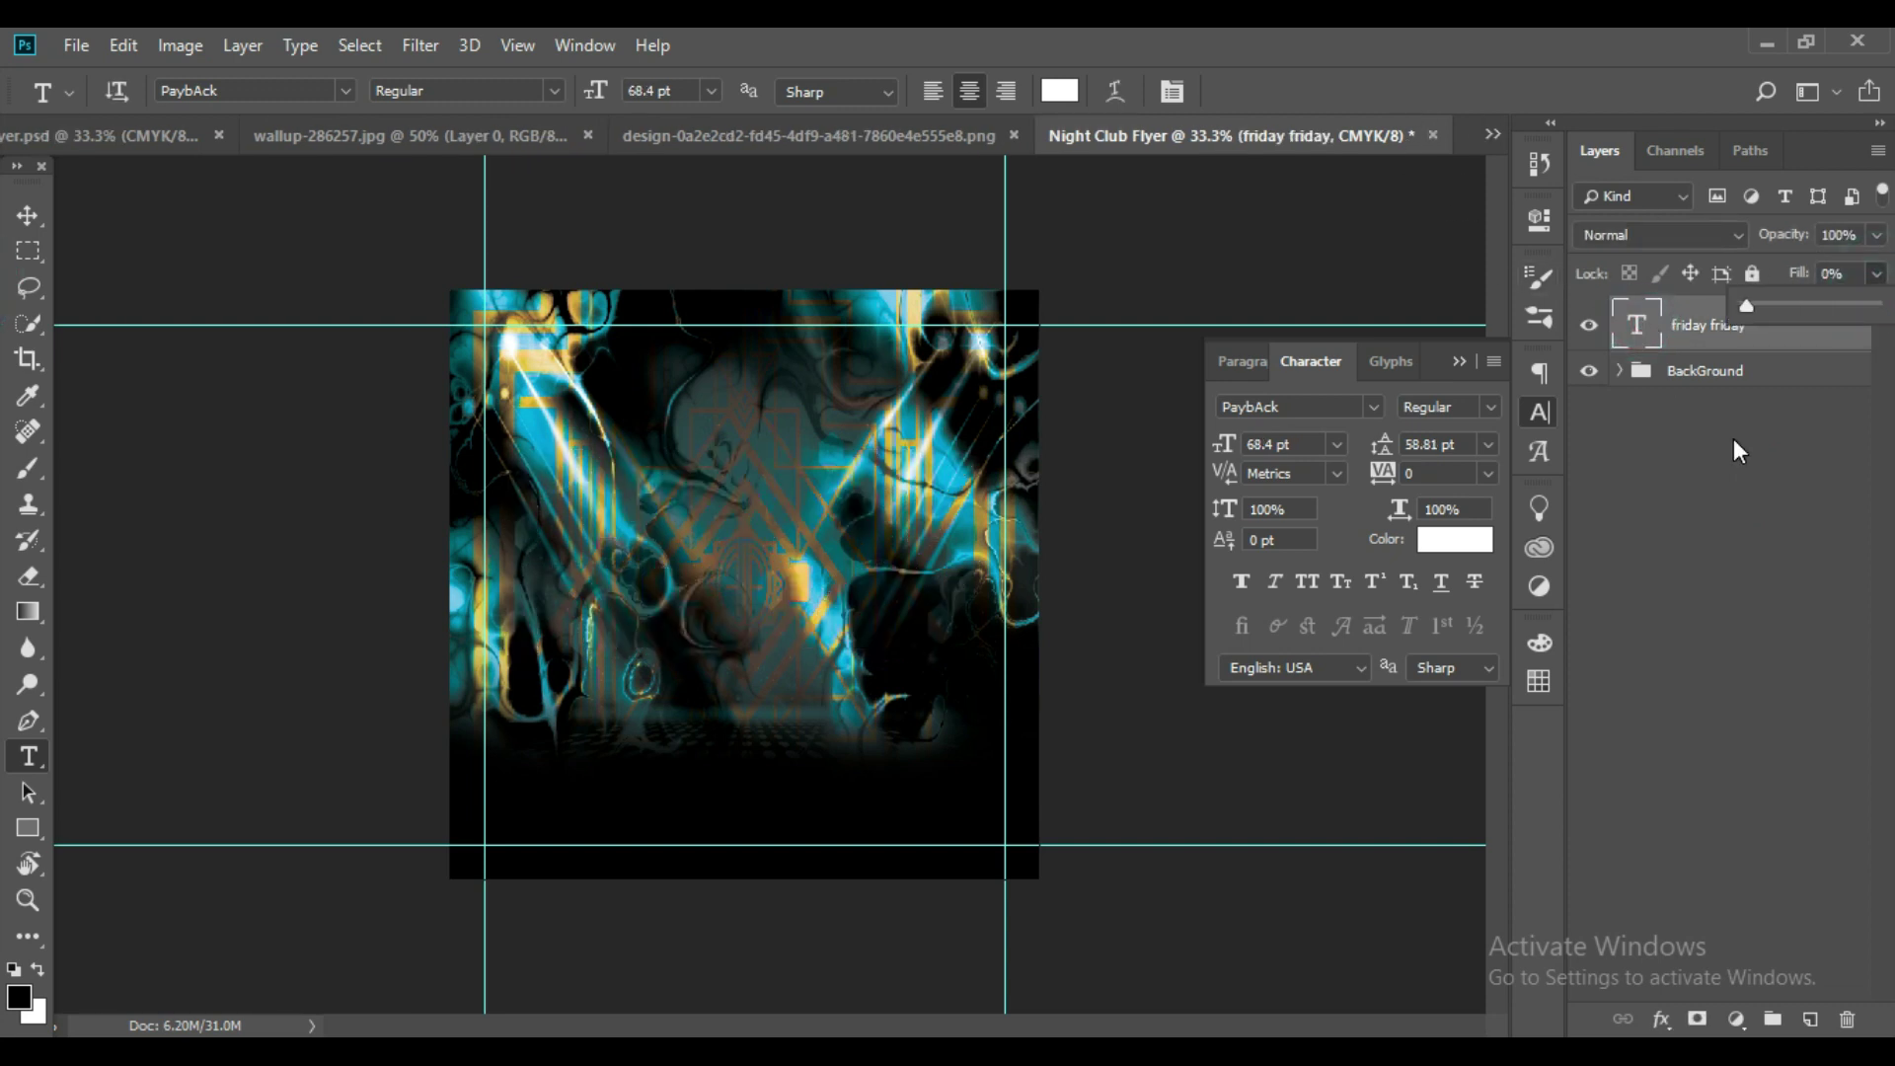
click(1661, 1019)
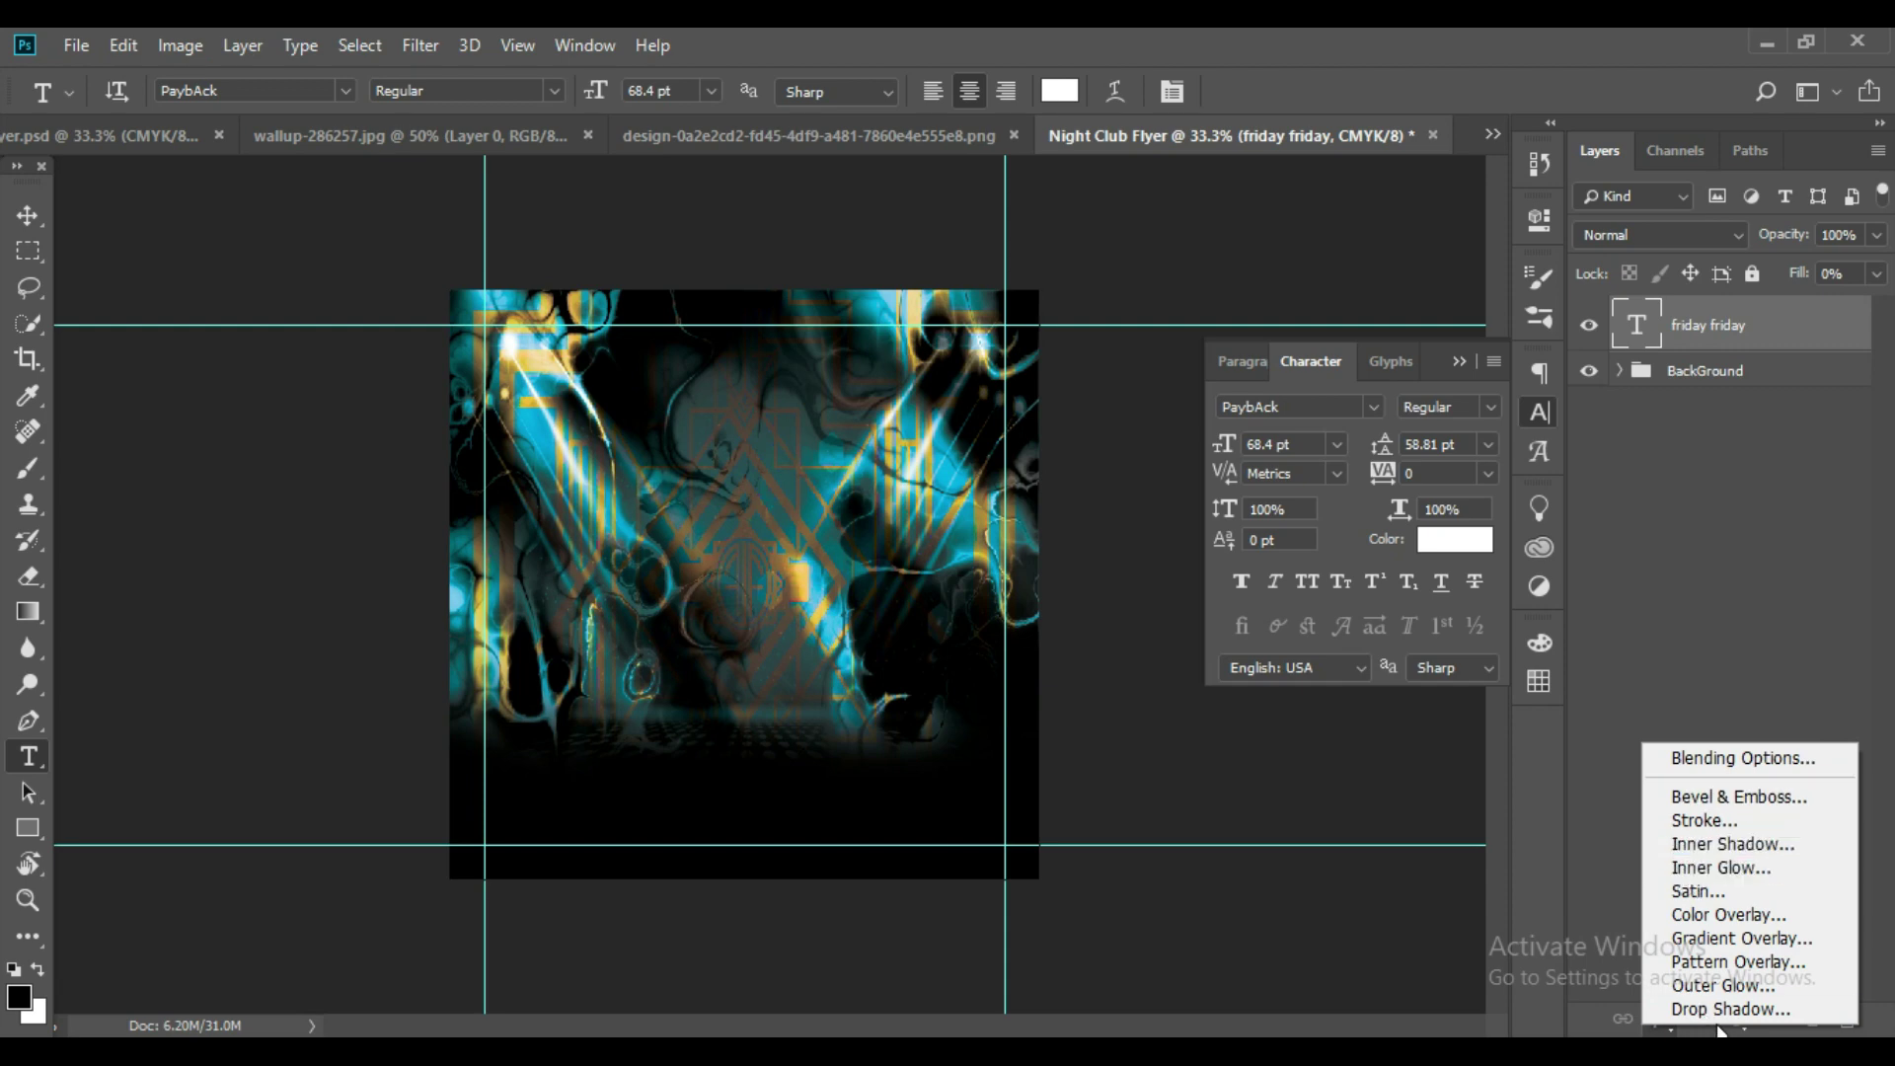
click(1703, 820)
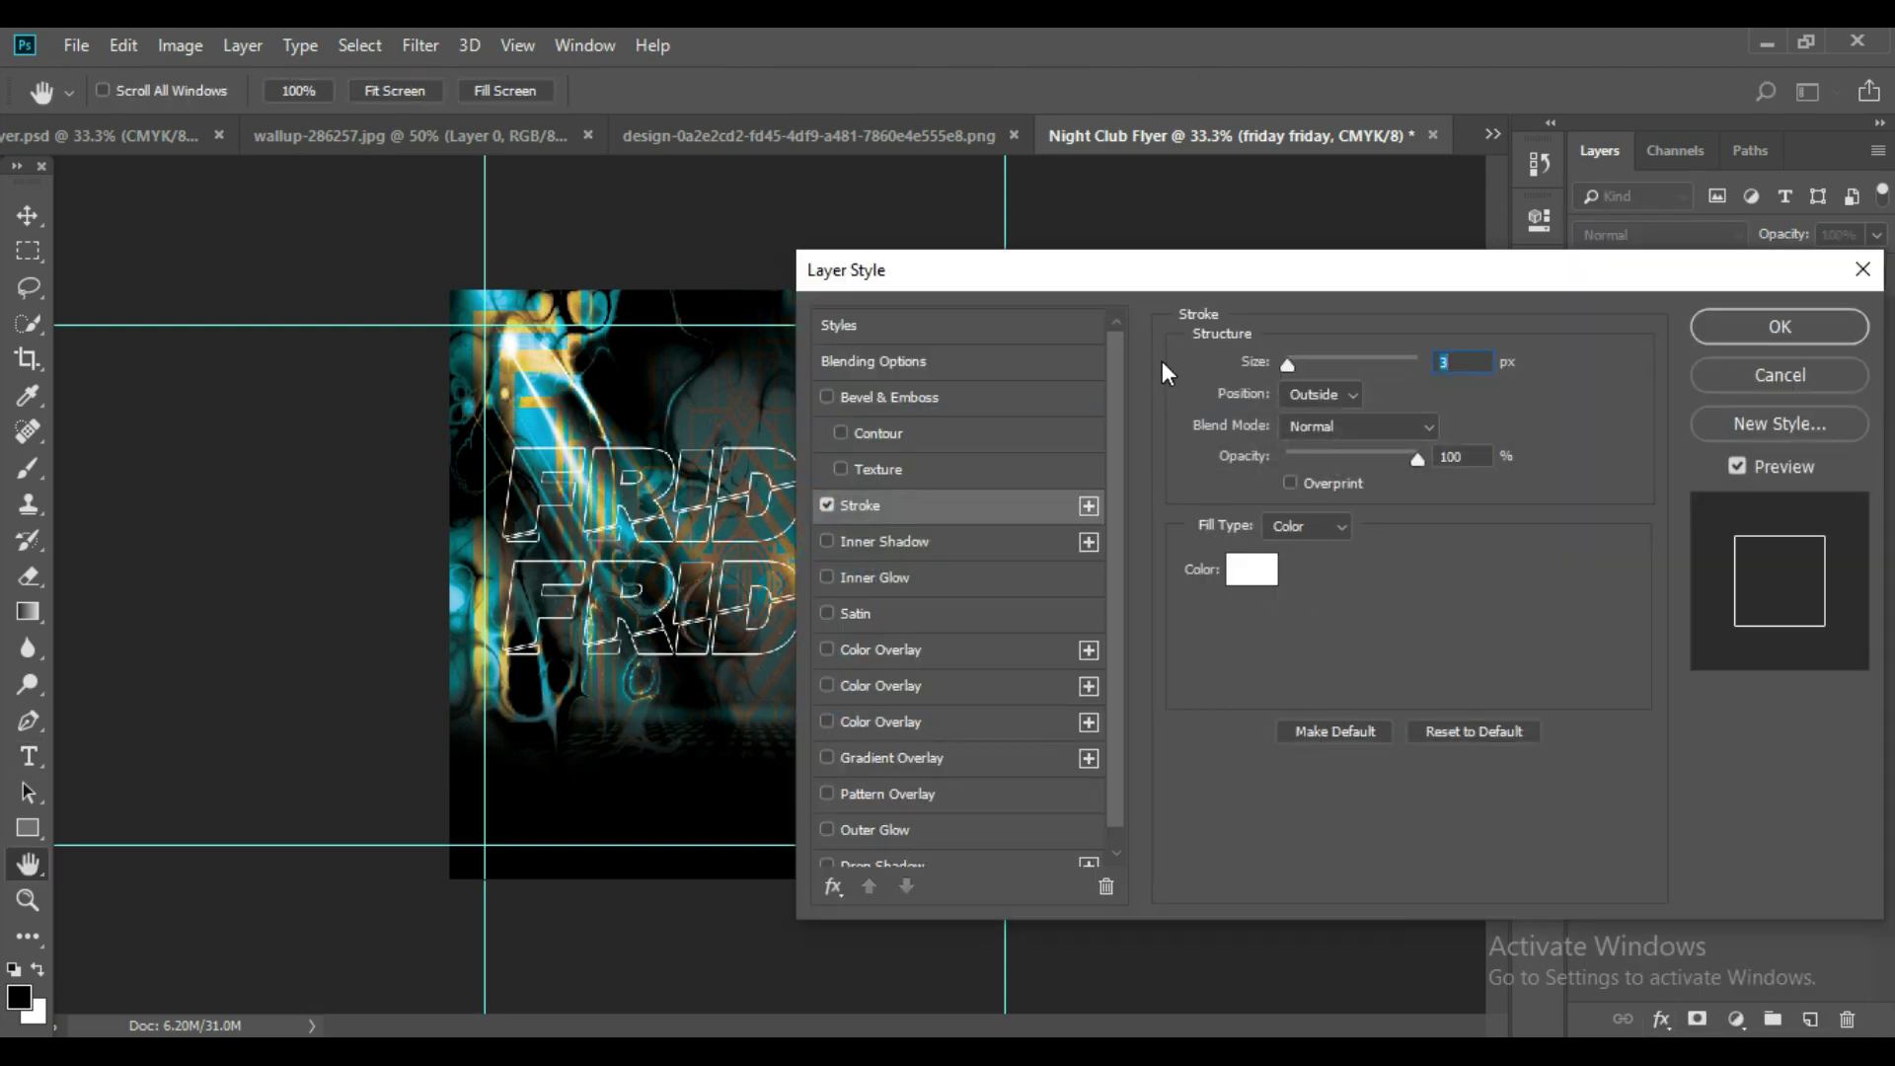
drag(1133, 281, 1322, 260)
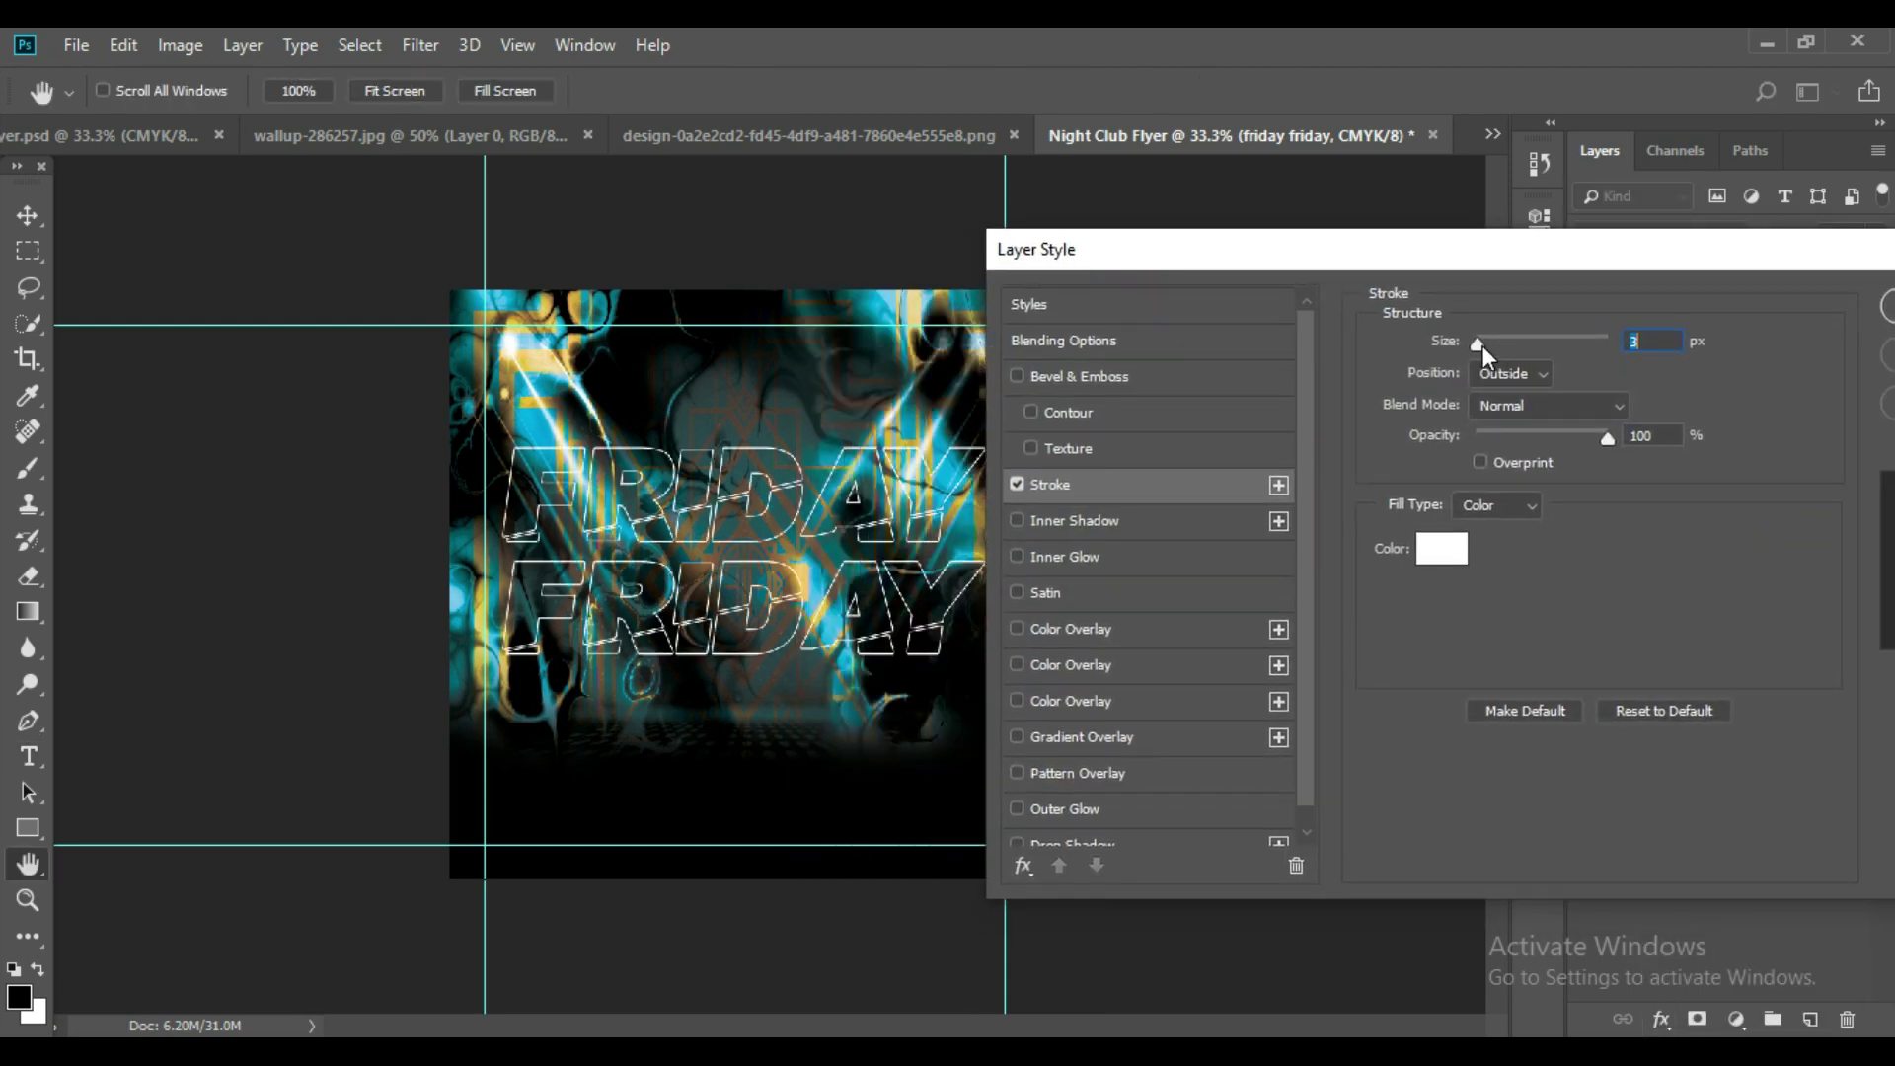
drag(1482, 346, 1478, 341)
drag(1421, 258, 1270, 256)
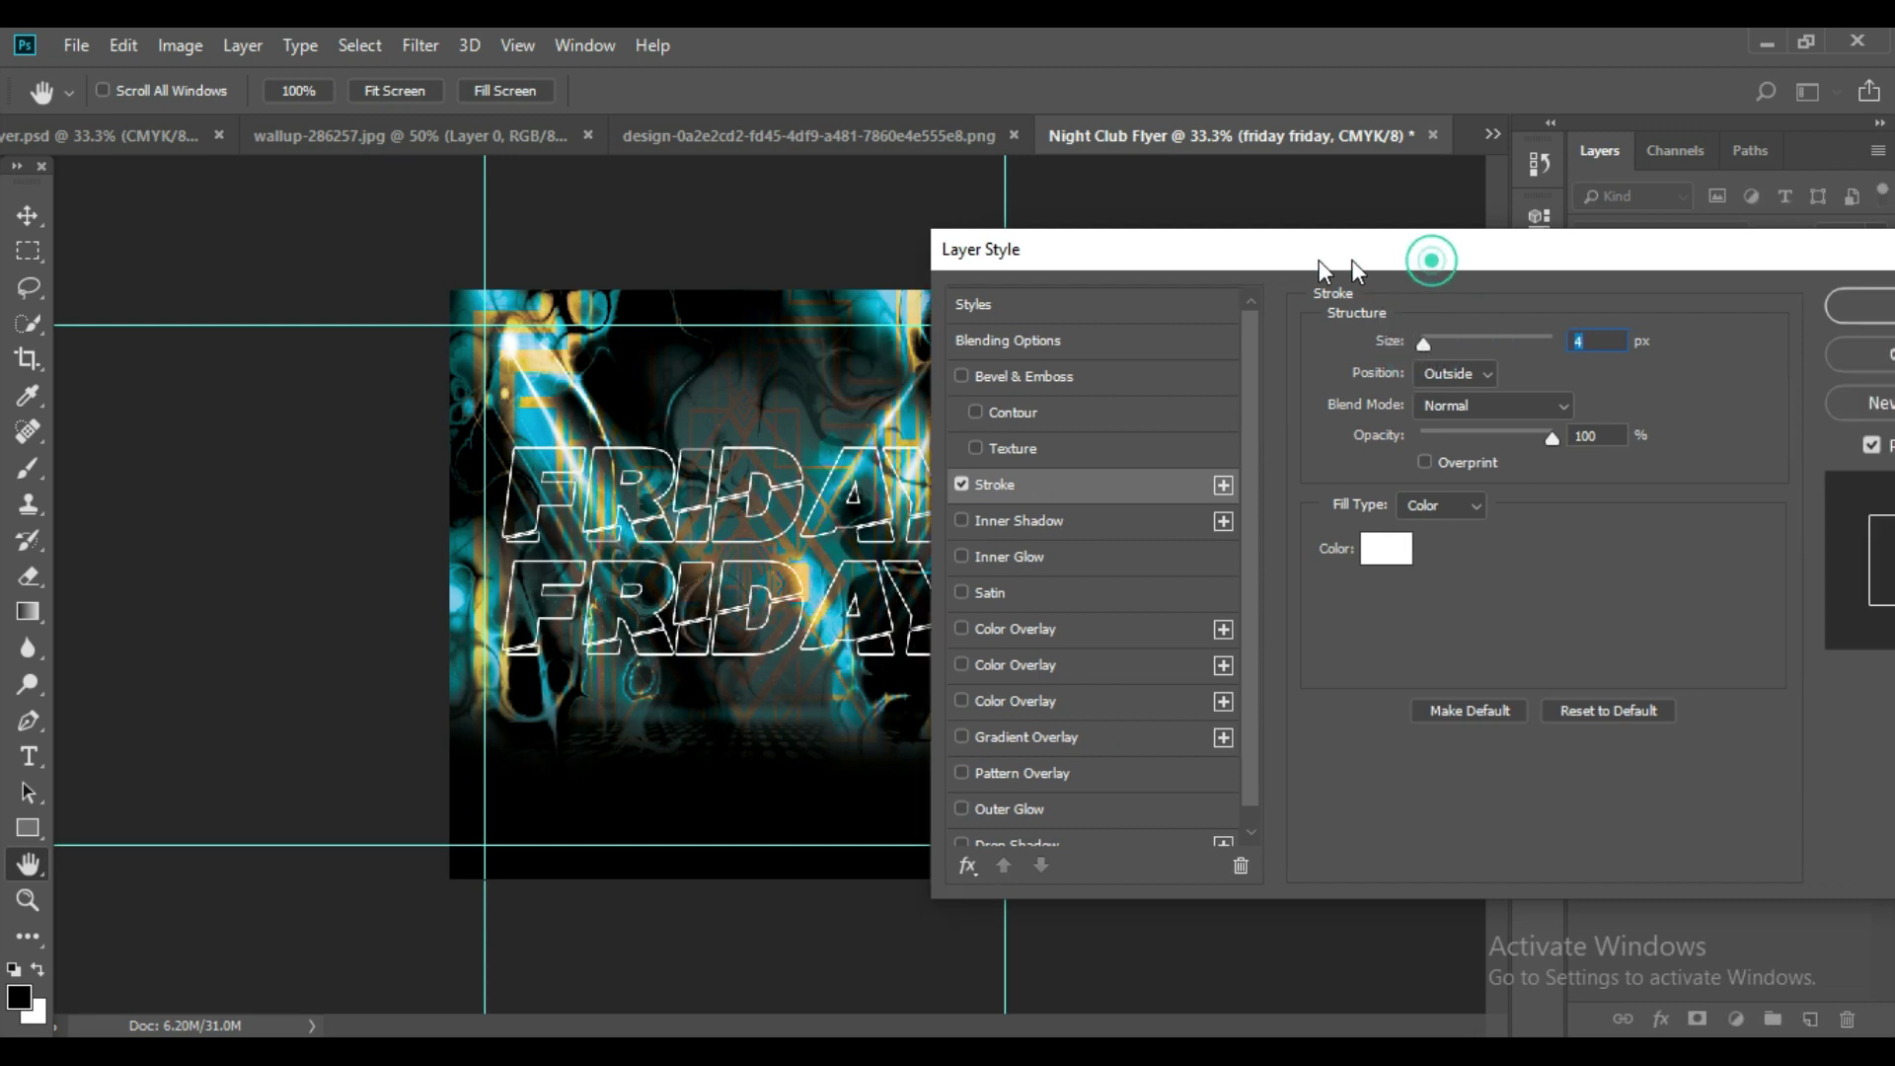
click(1769, 302)
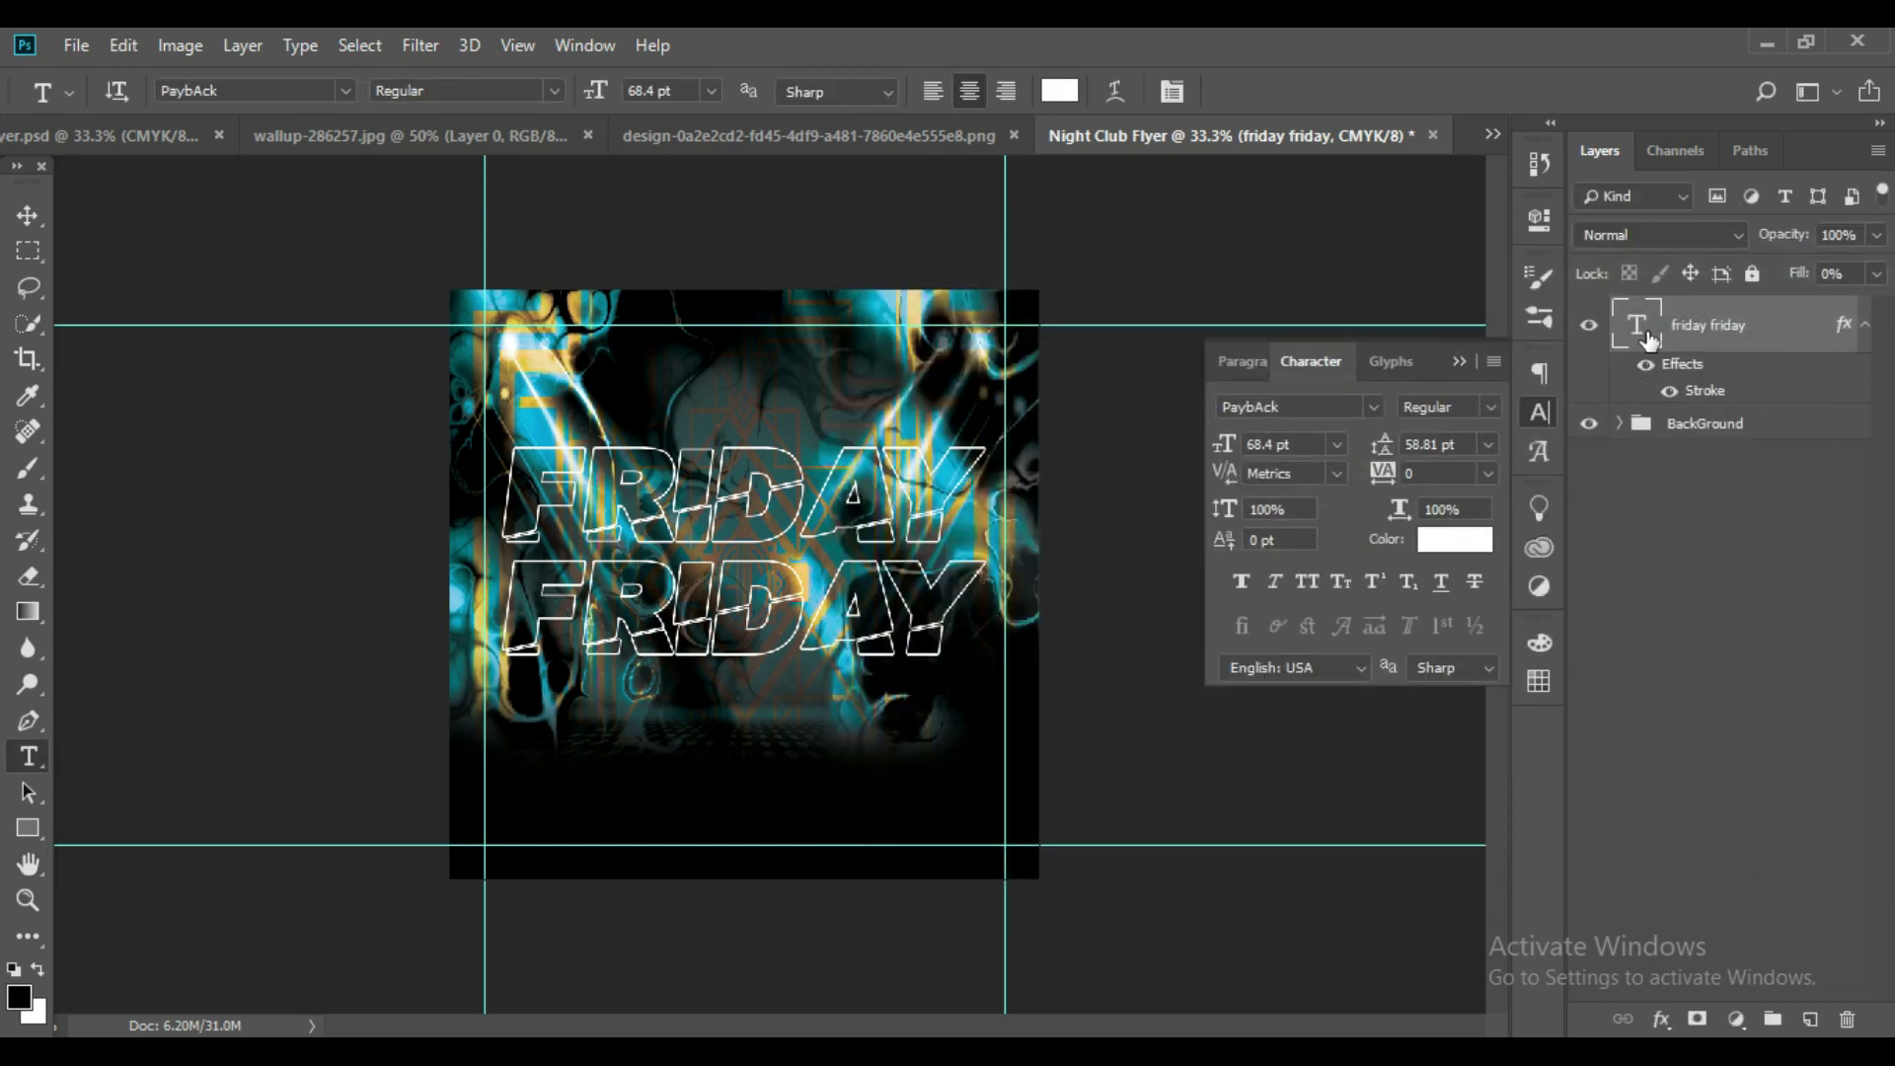
Skew the title to rise rightward at about -11.7°, lower it, and narrow it to 97.7%.
key(ctrl+t)
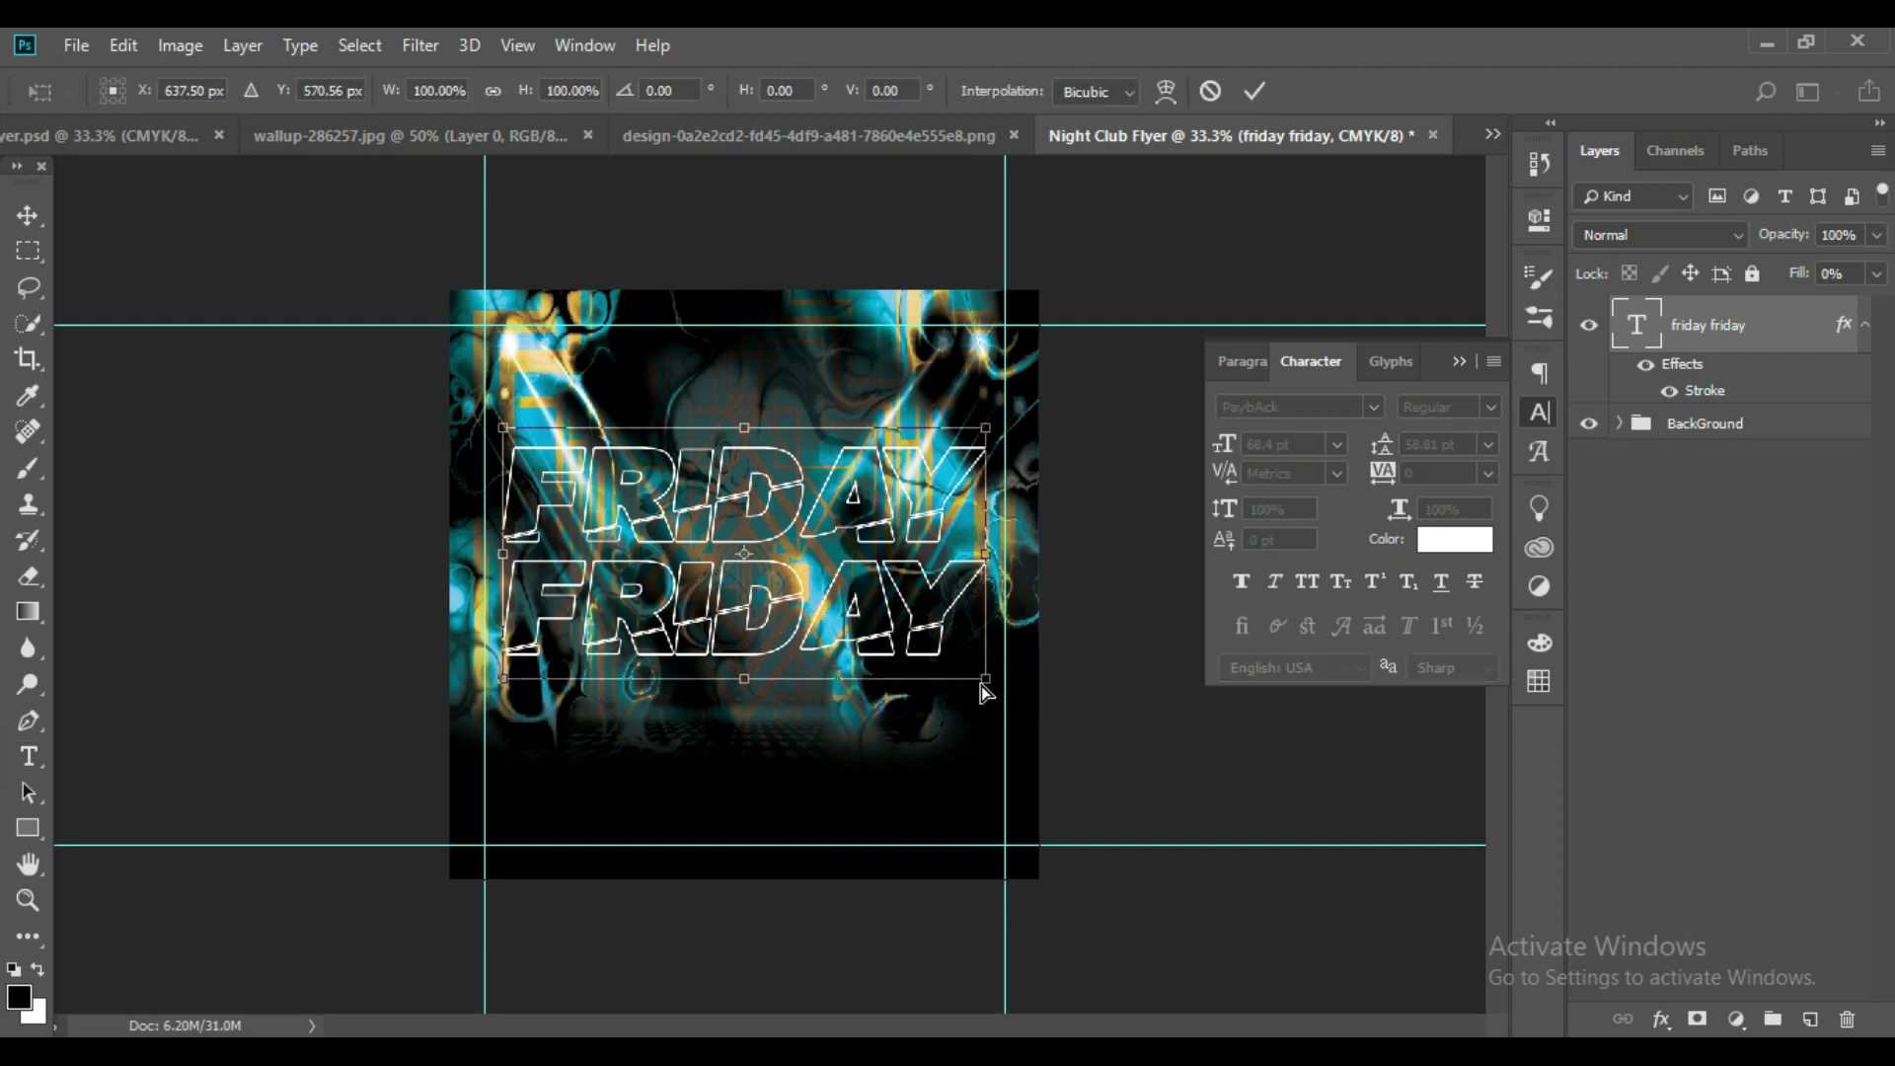
drag(992, 691, 1016, 553)
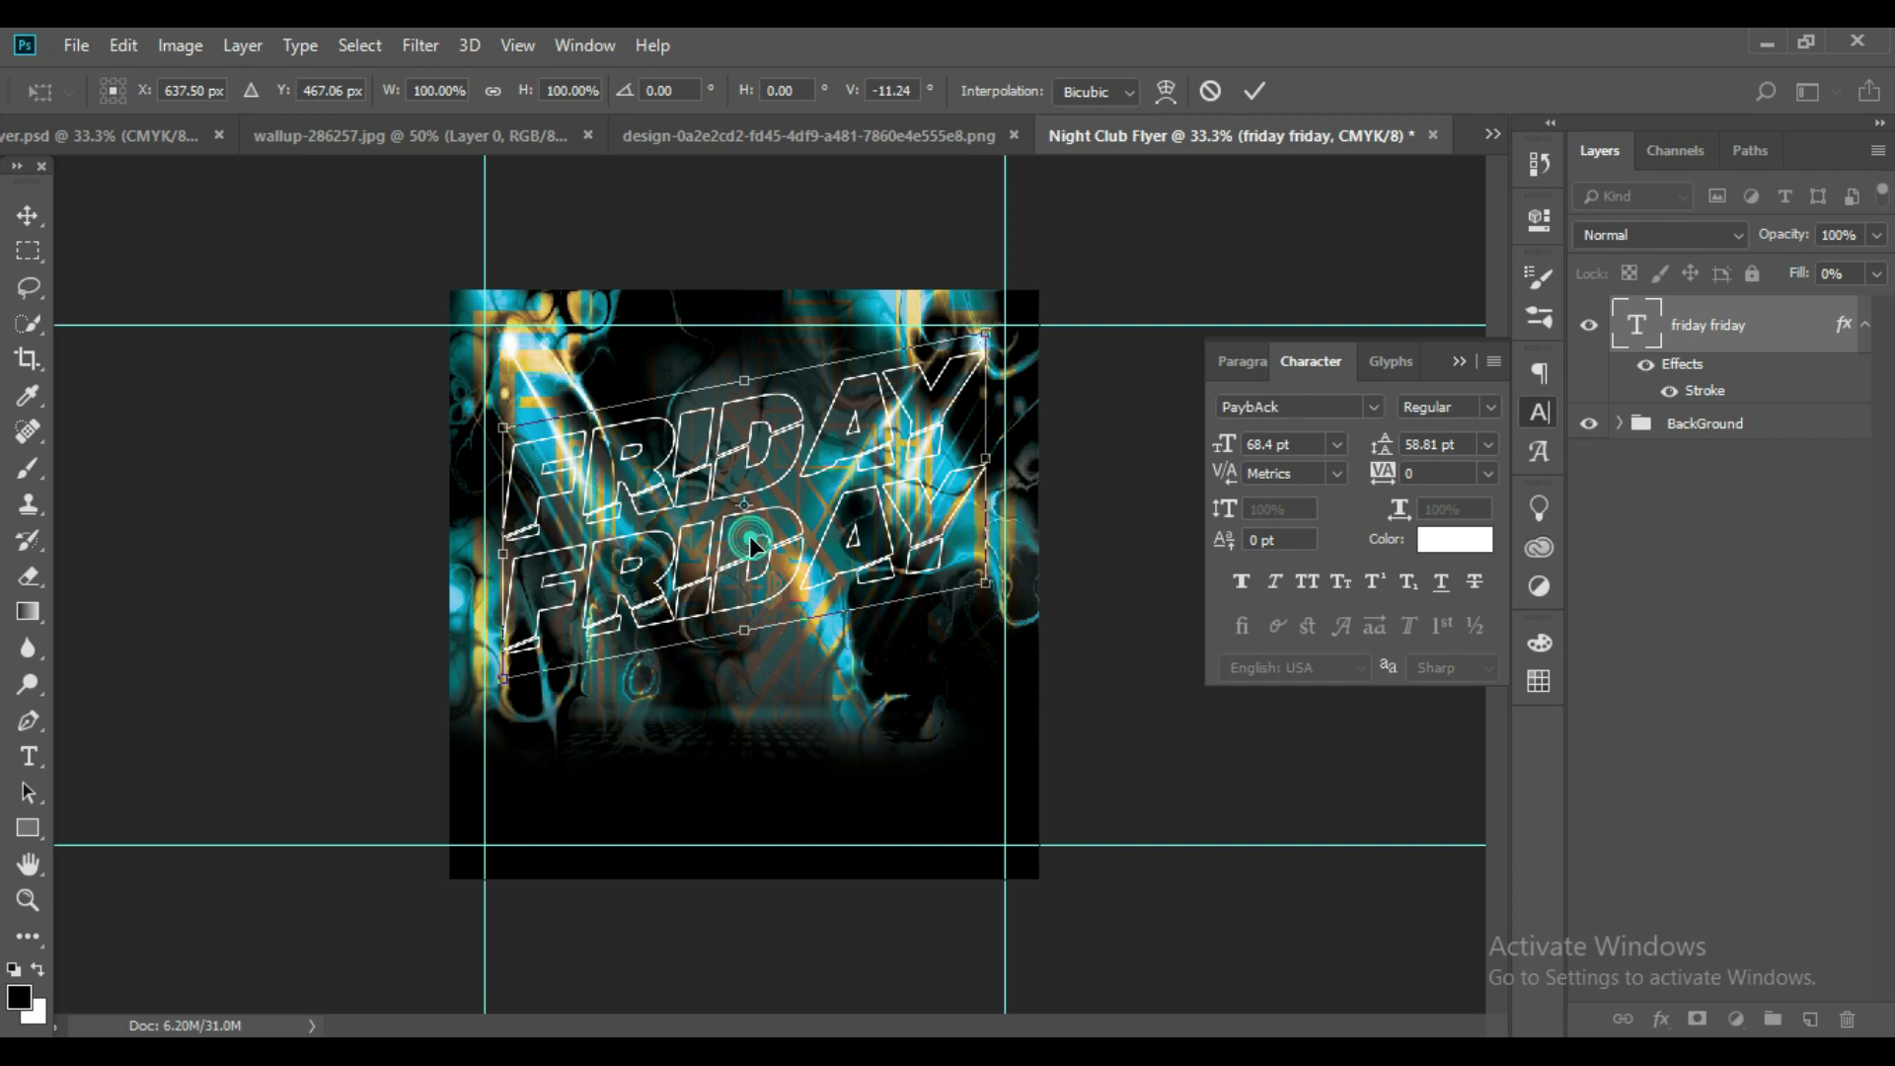
drag(750, 542, 752, 587)
drag(985, 636, 985, 624)
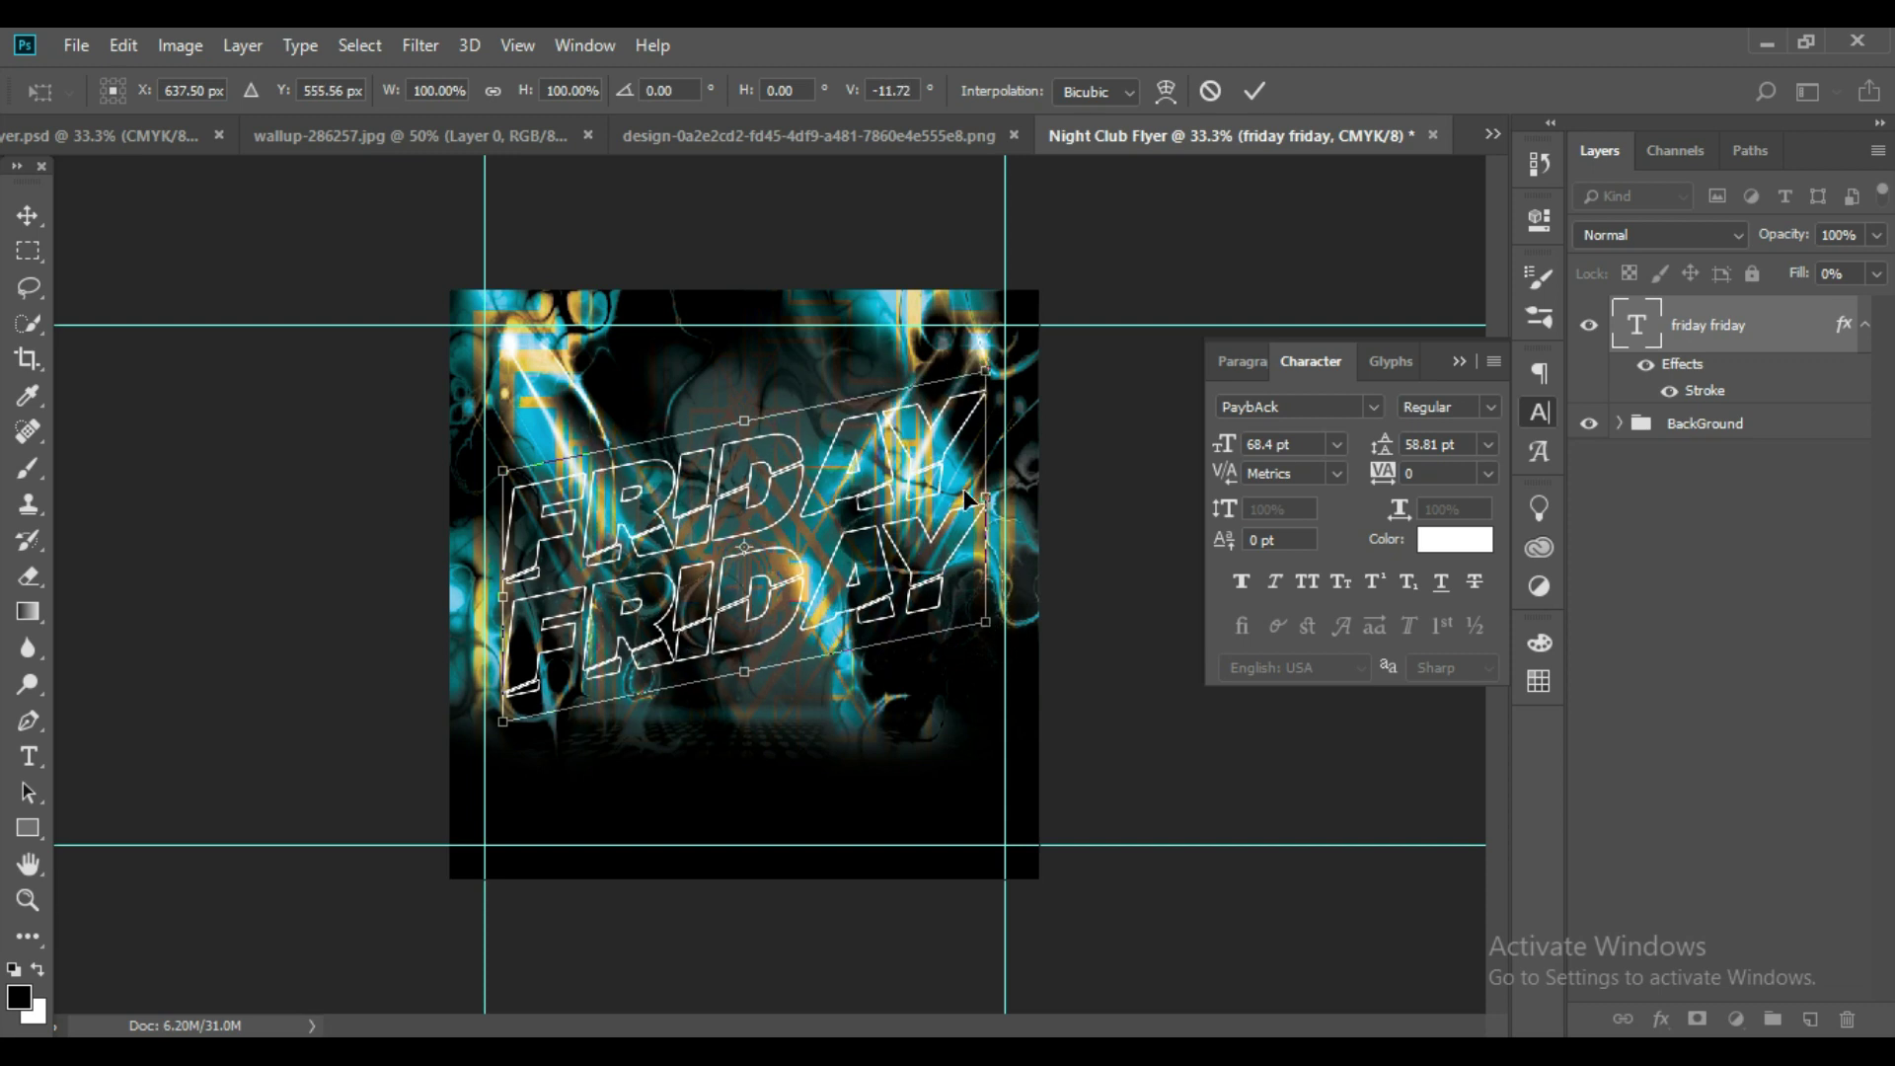
drag(976, 500, 964, 500)
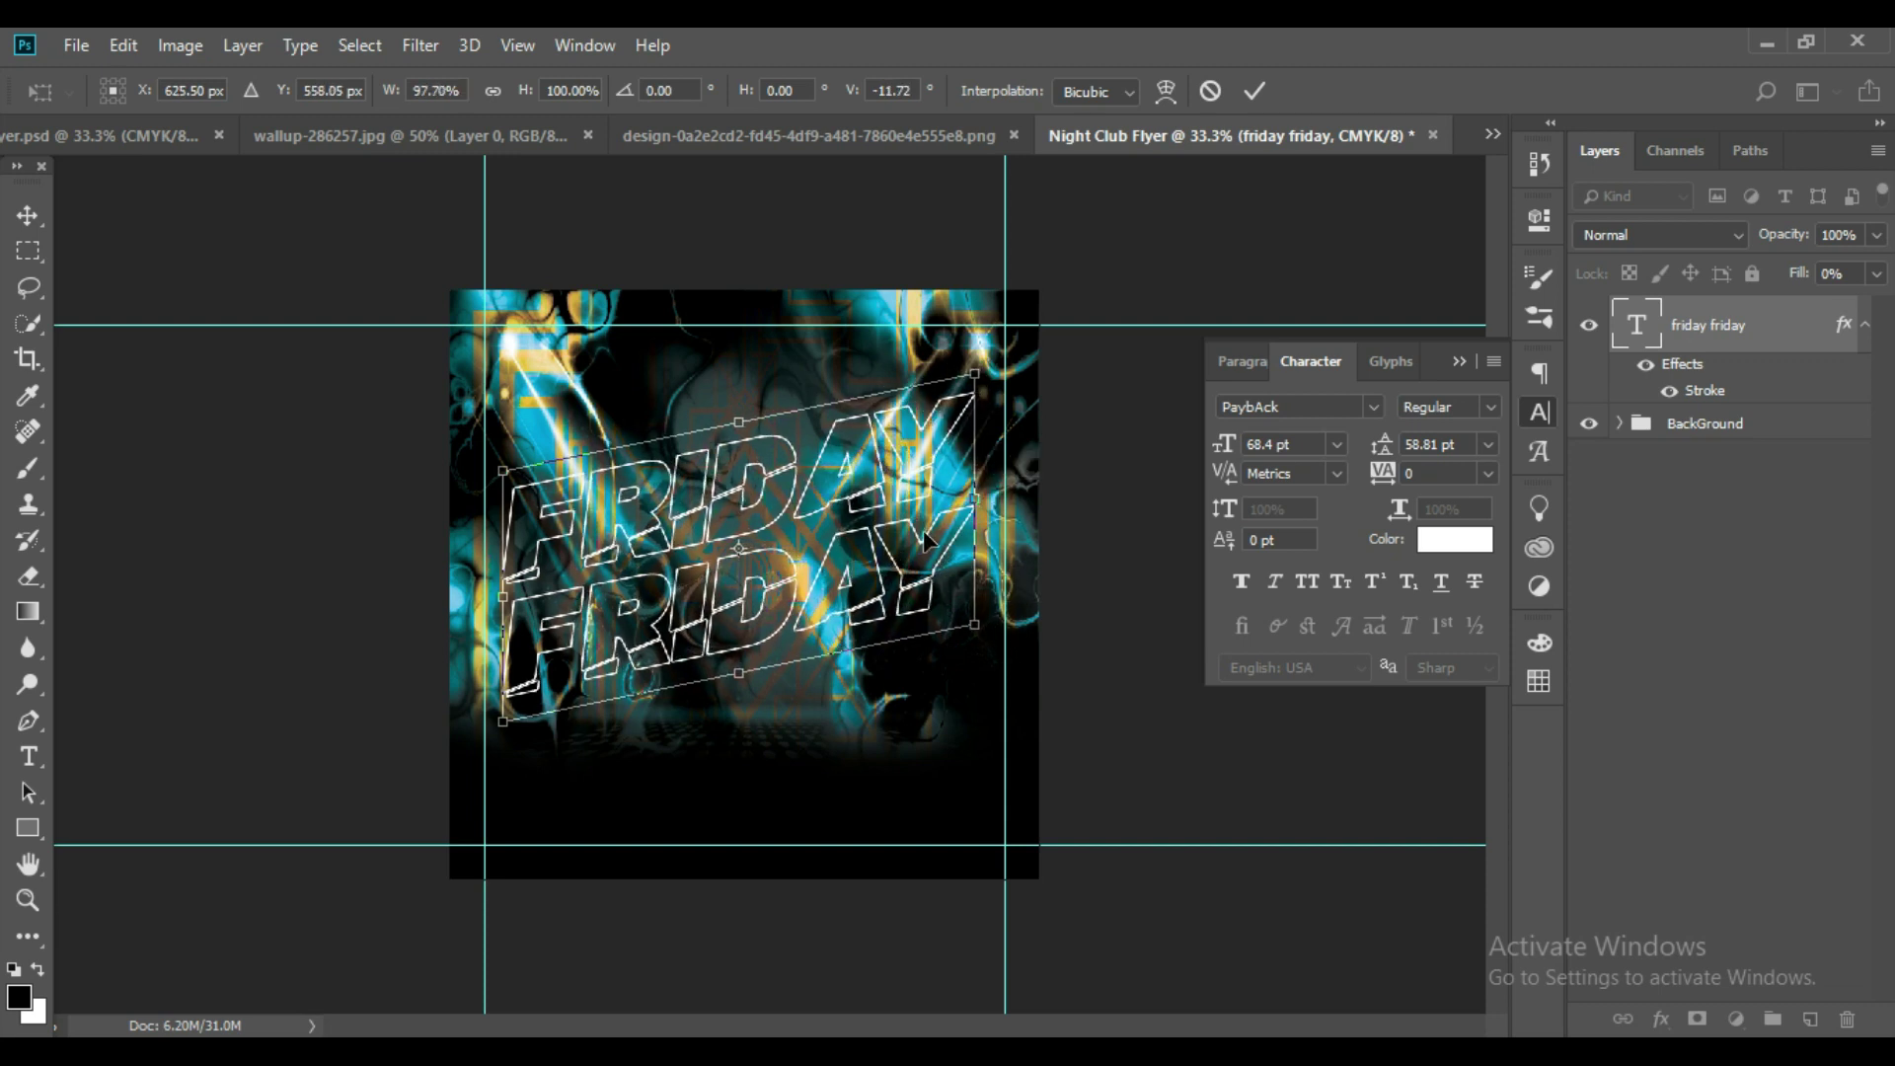
click(1253, 90)
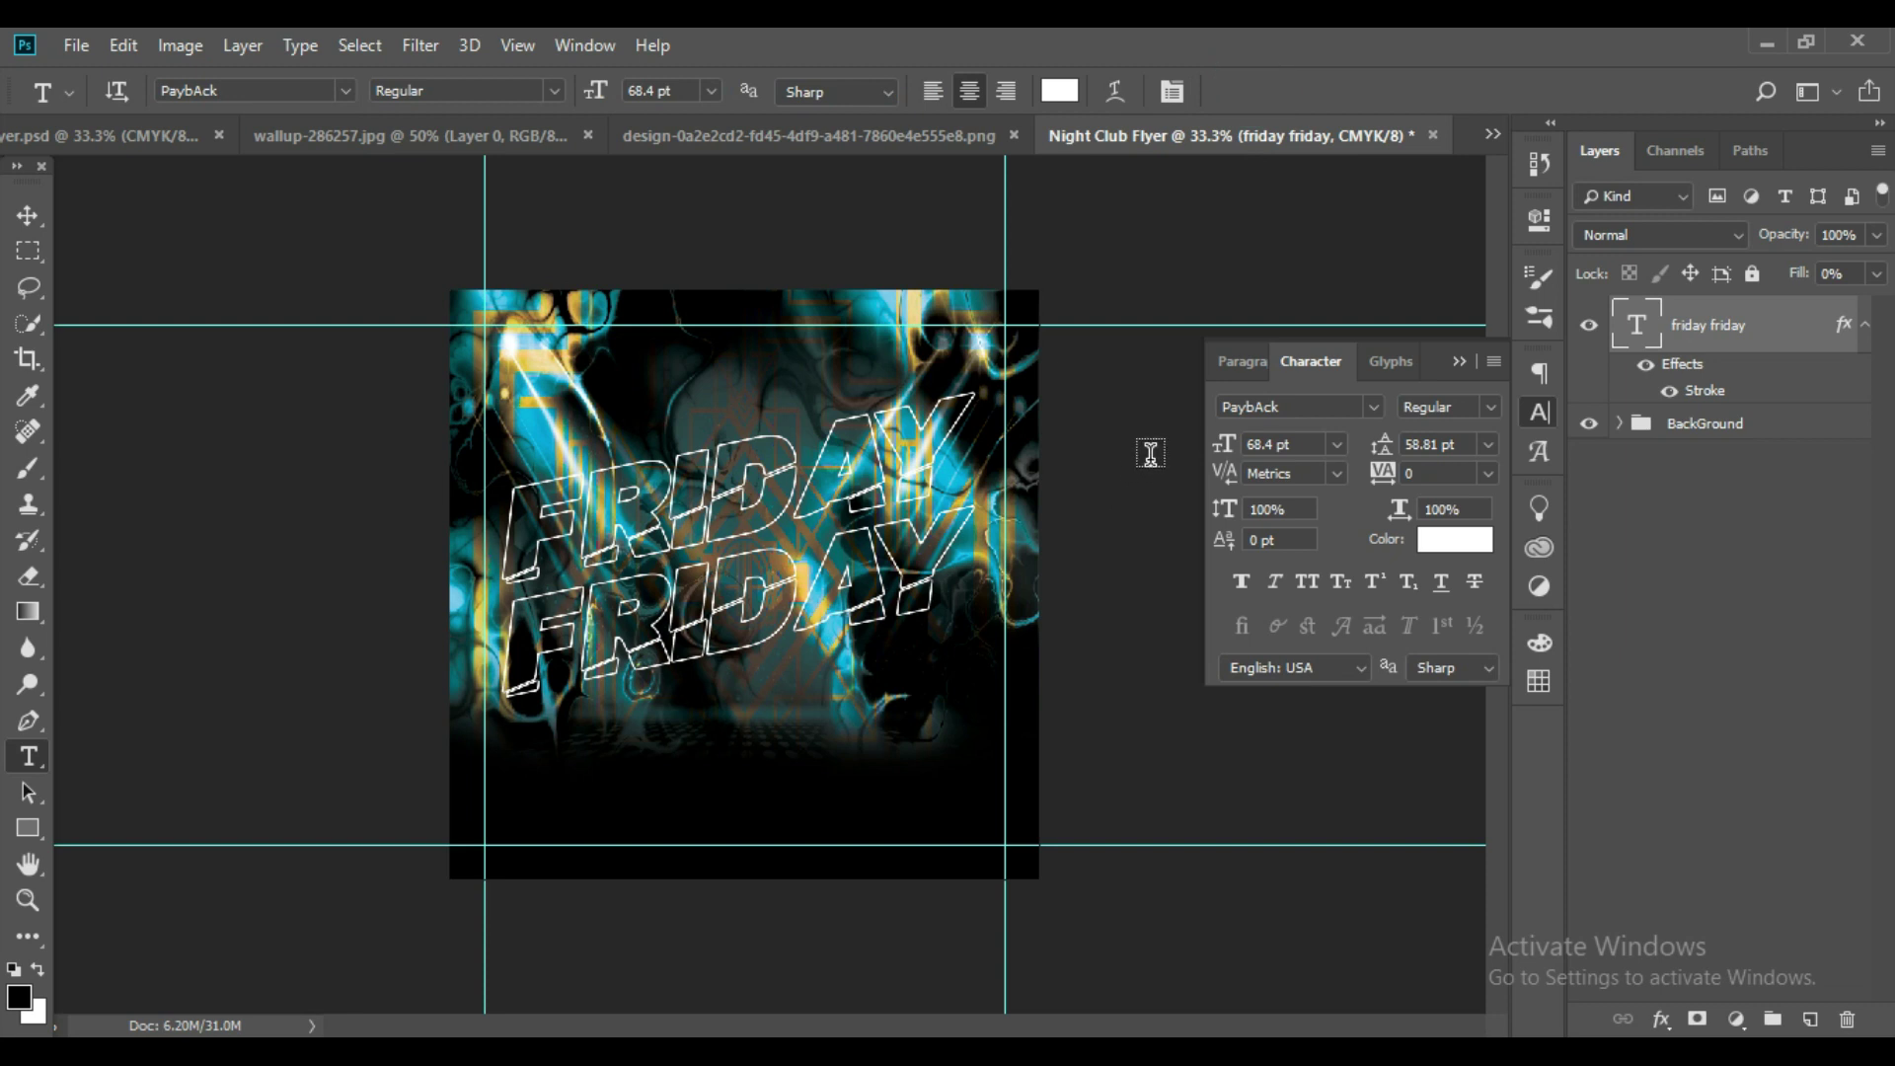
Put the FRIDAY FRIDAY layer in a new group named Main Title.
click(1864, 325)
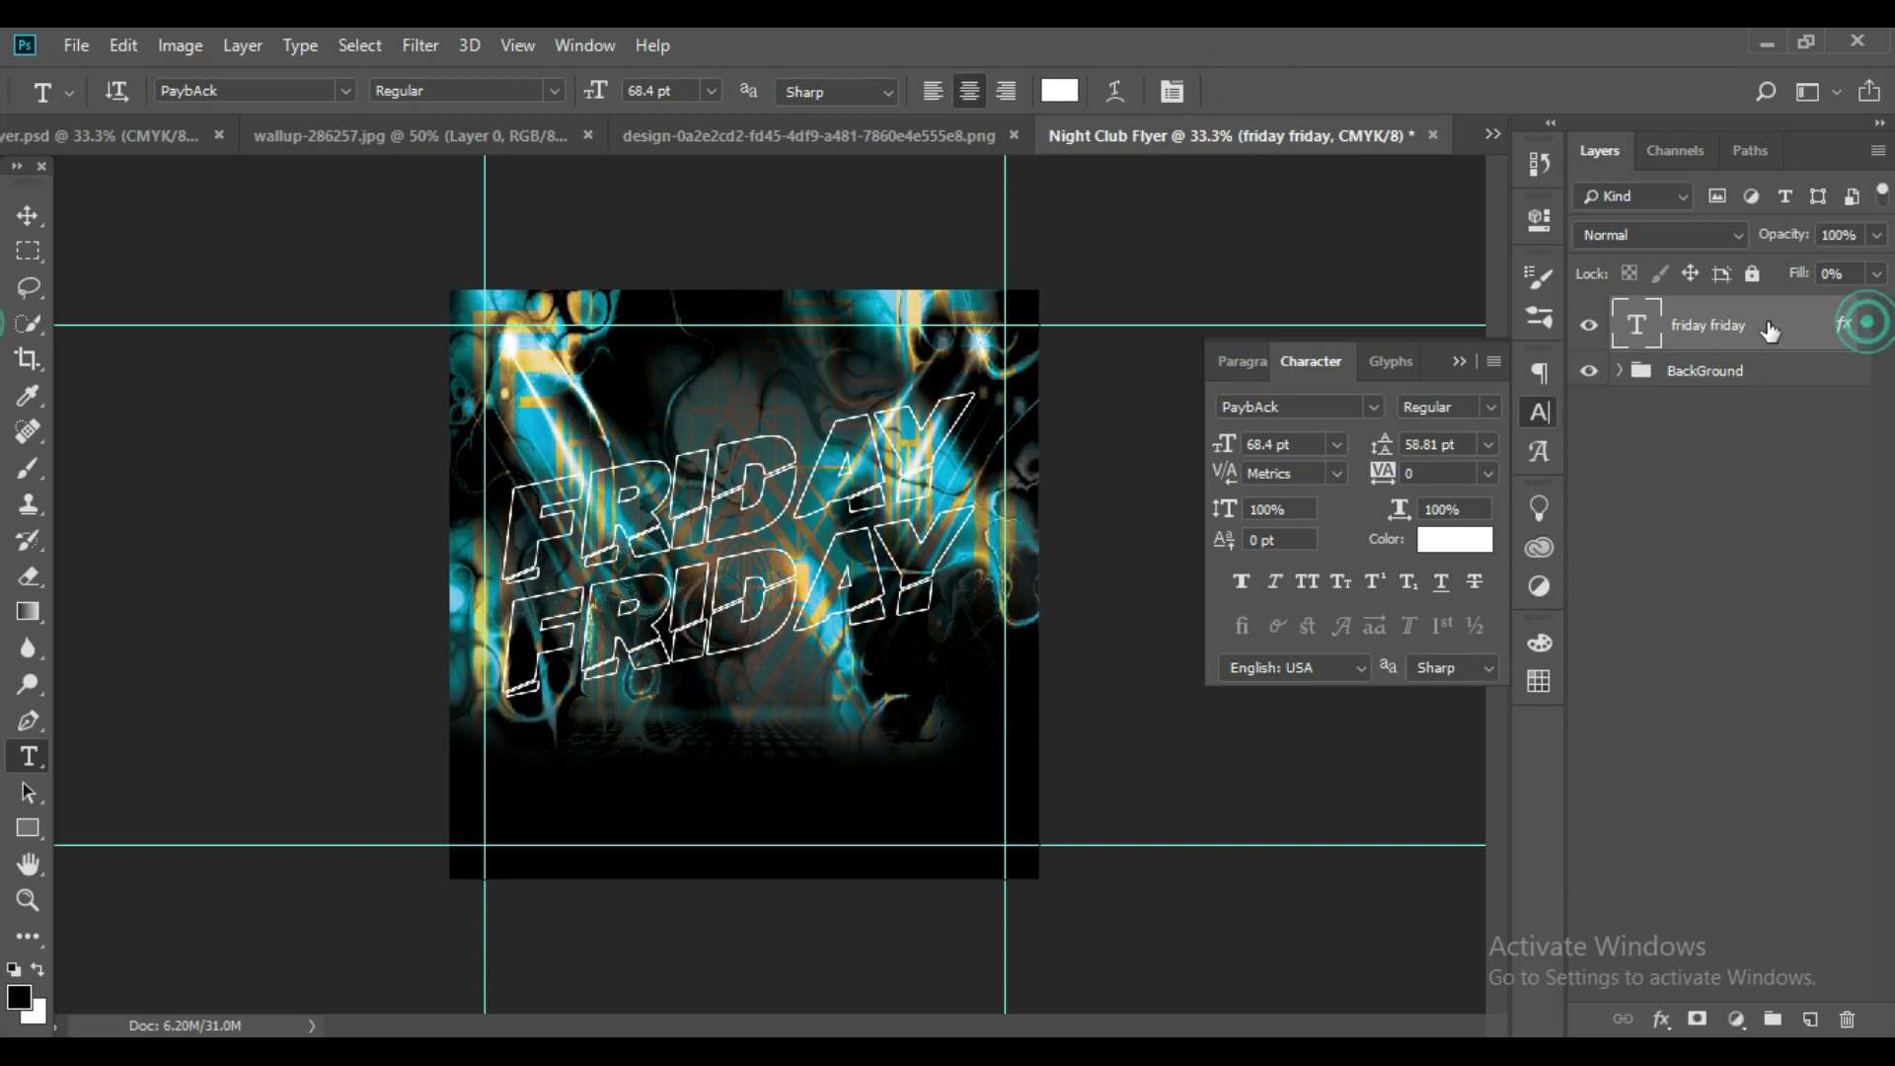
key(ctrl+g)
double_click(1737, 314)
text(M)
key(Return)
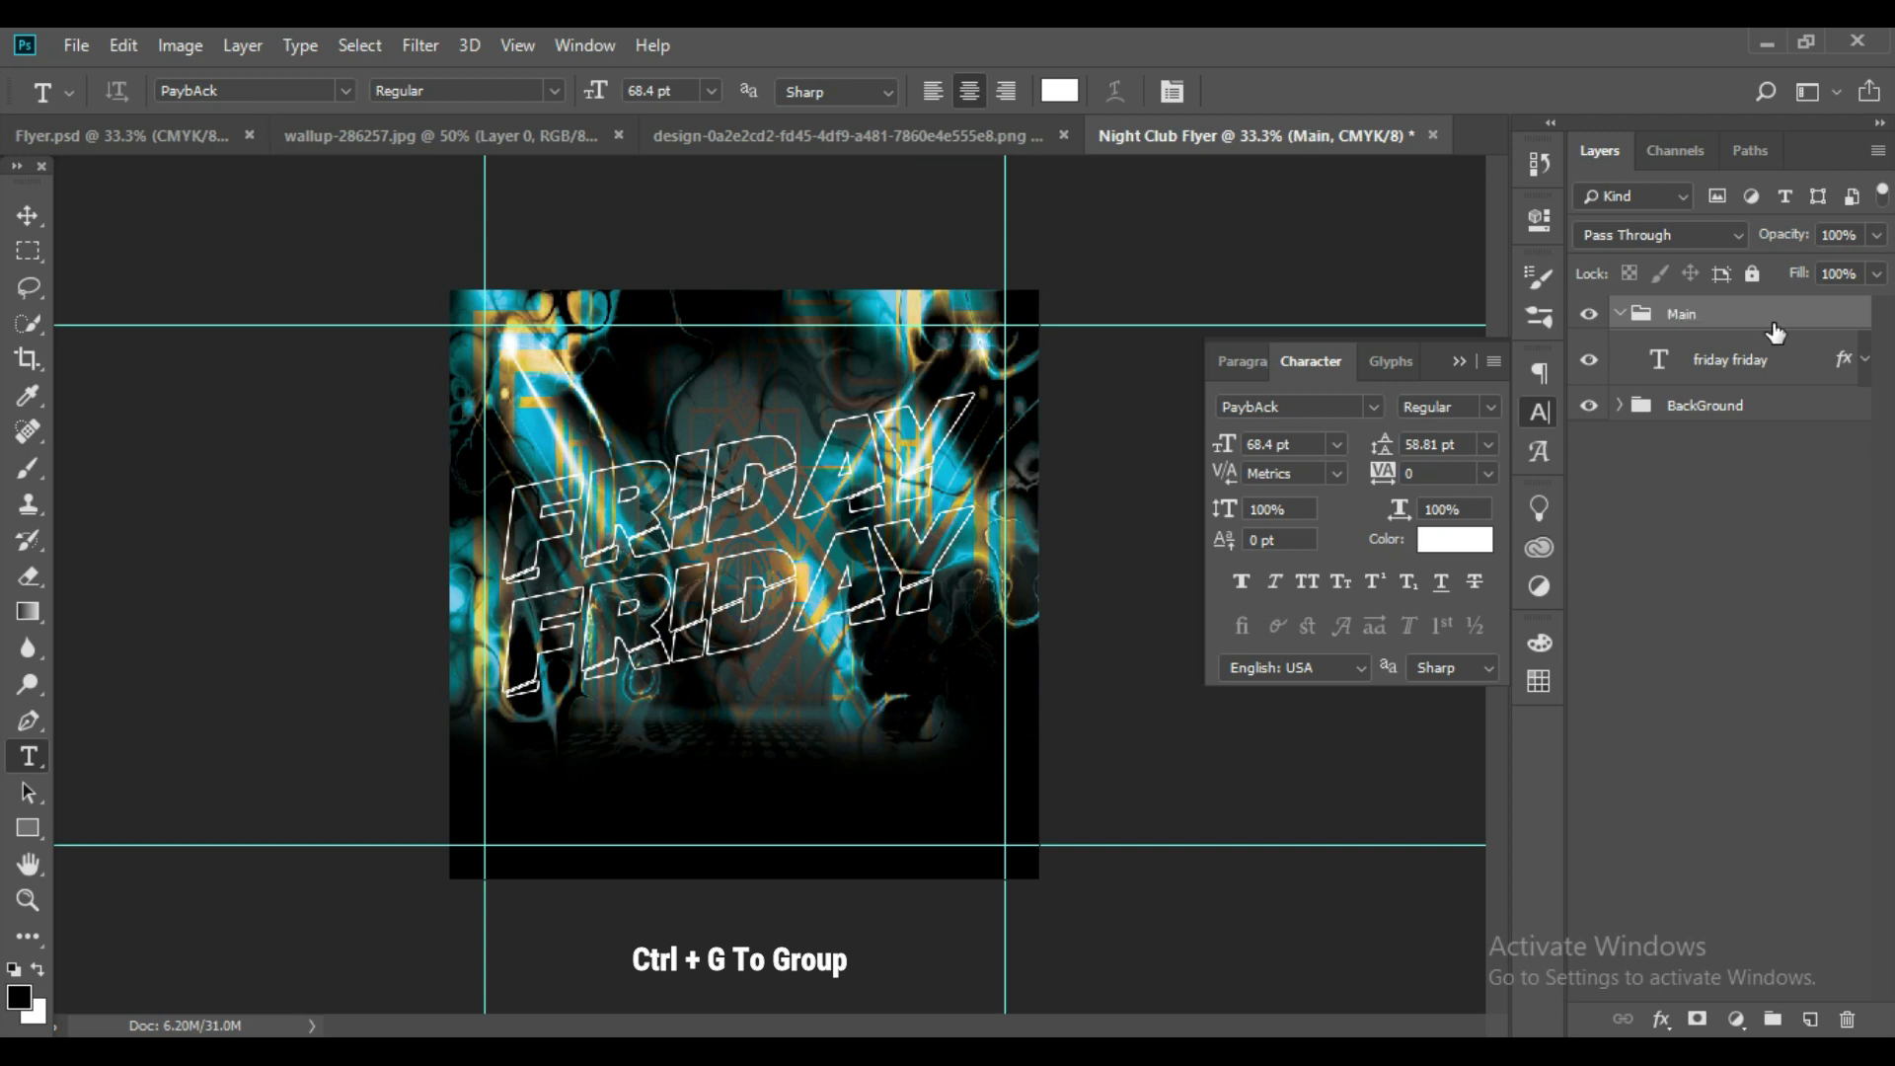
click(1681, 313)
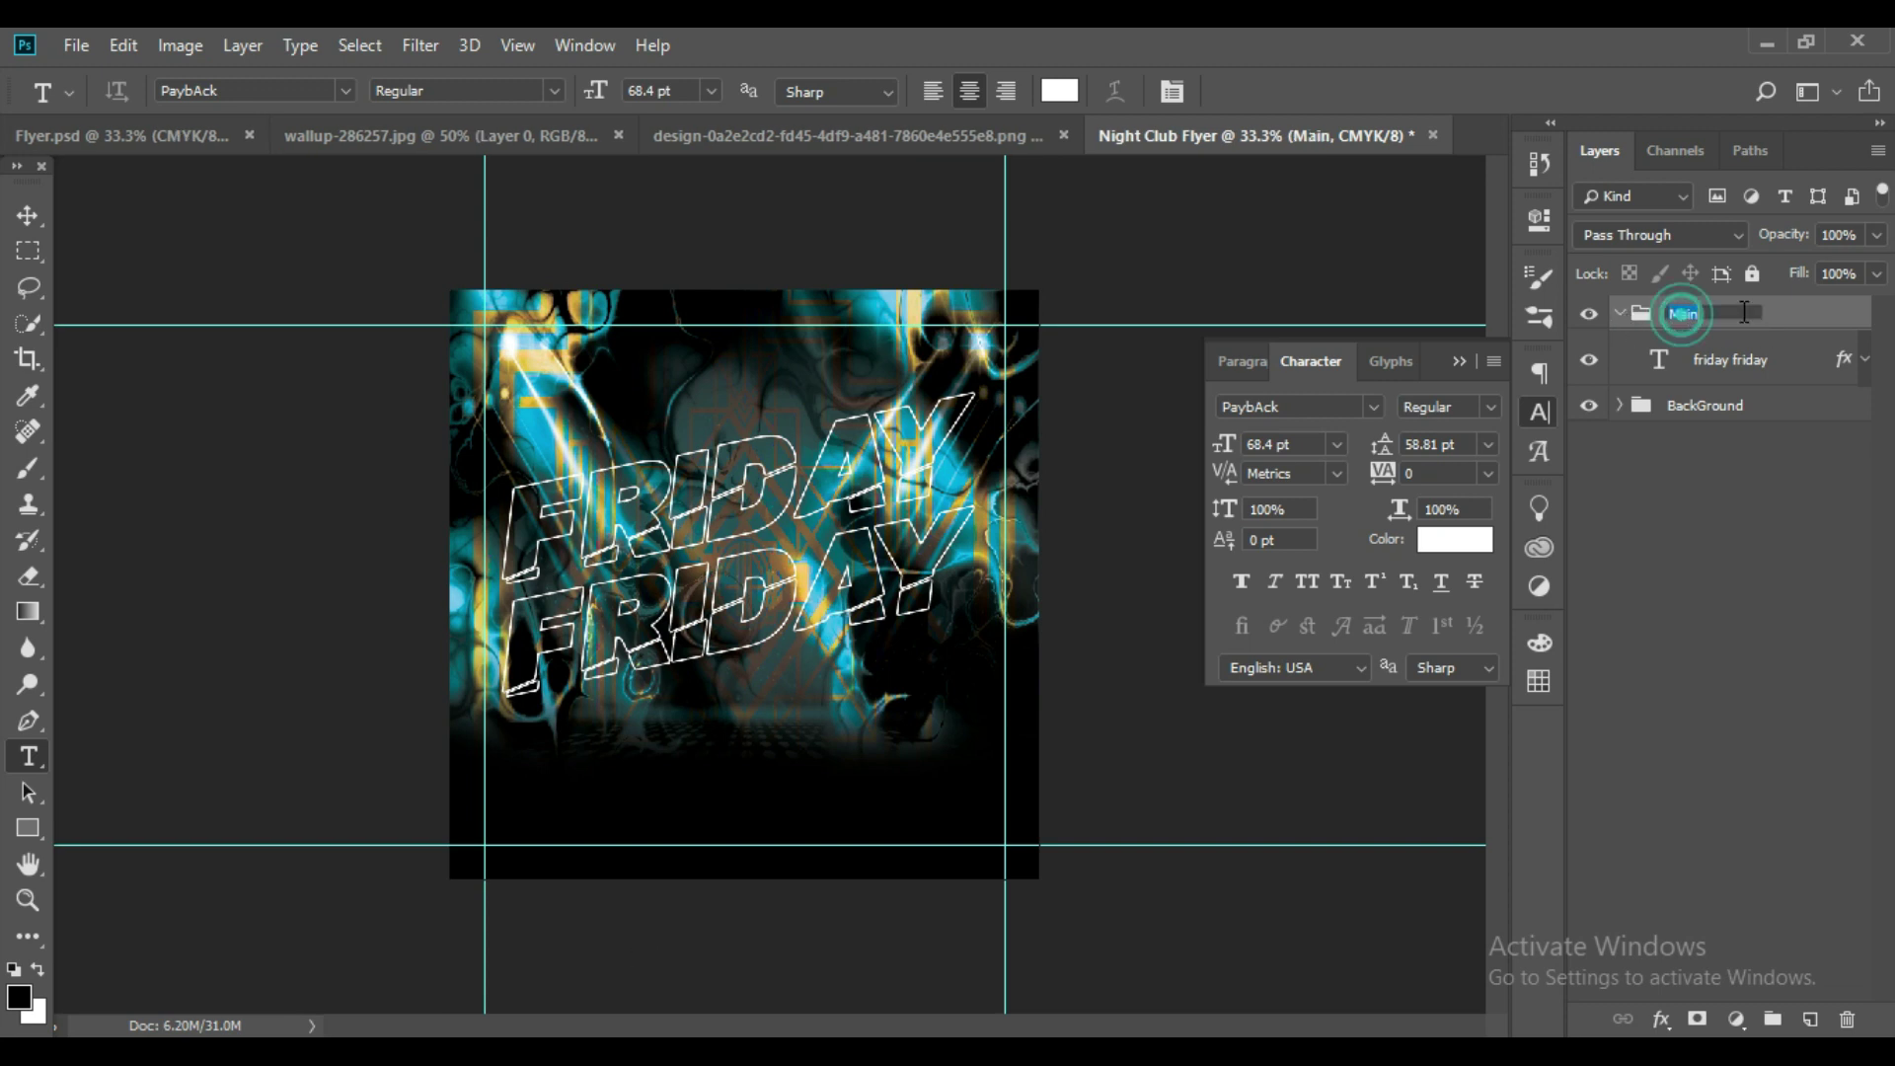
double_click(1742, 312)
text(Title)
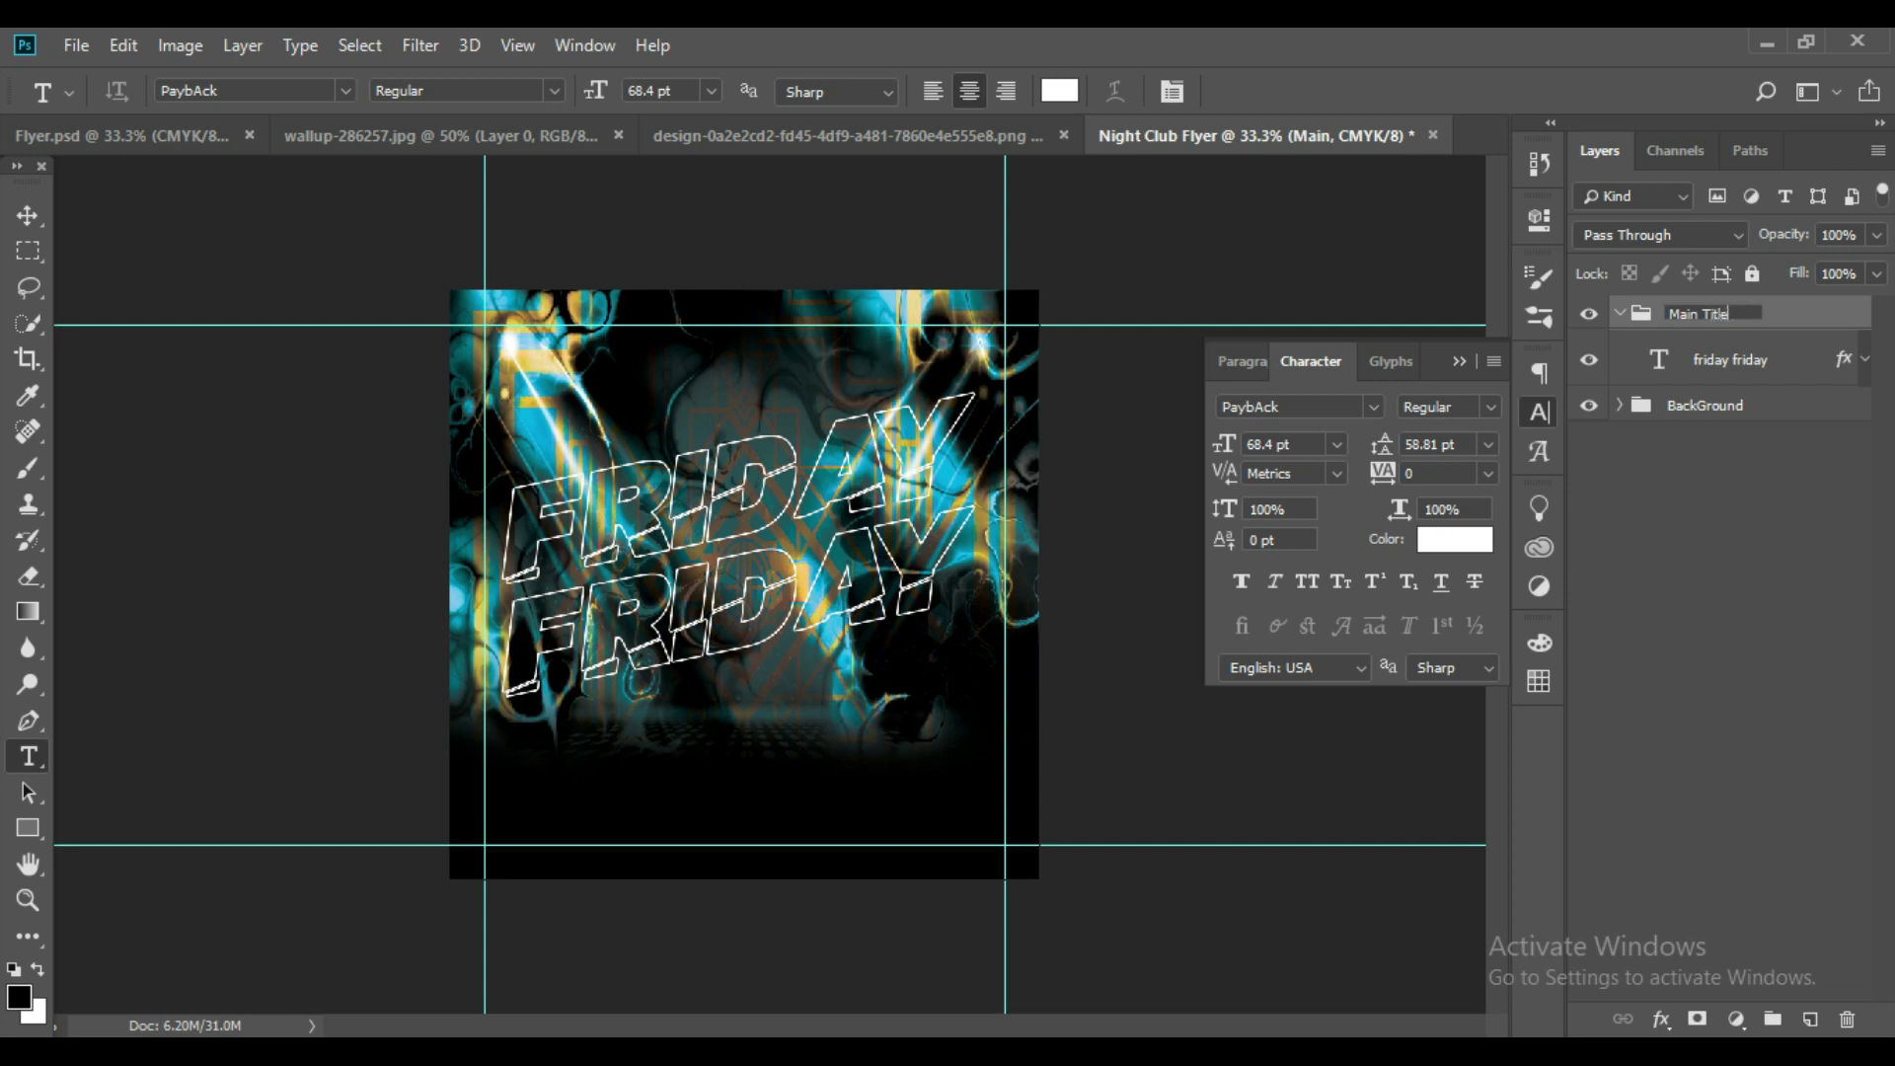
key(Return)
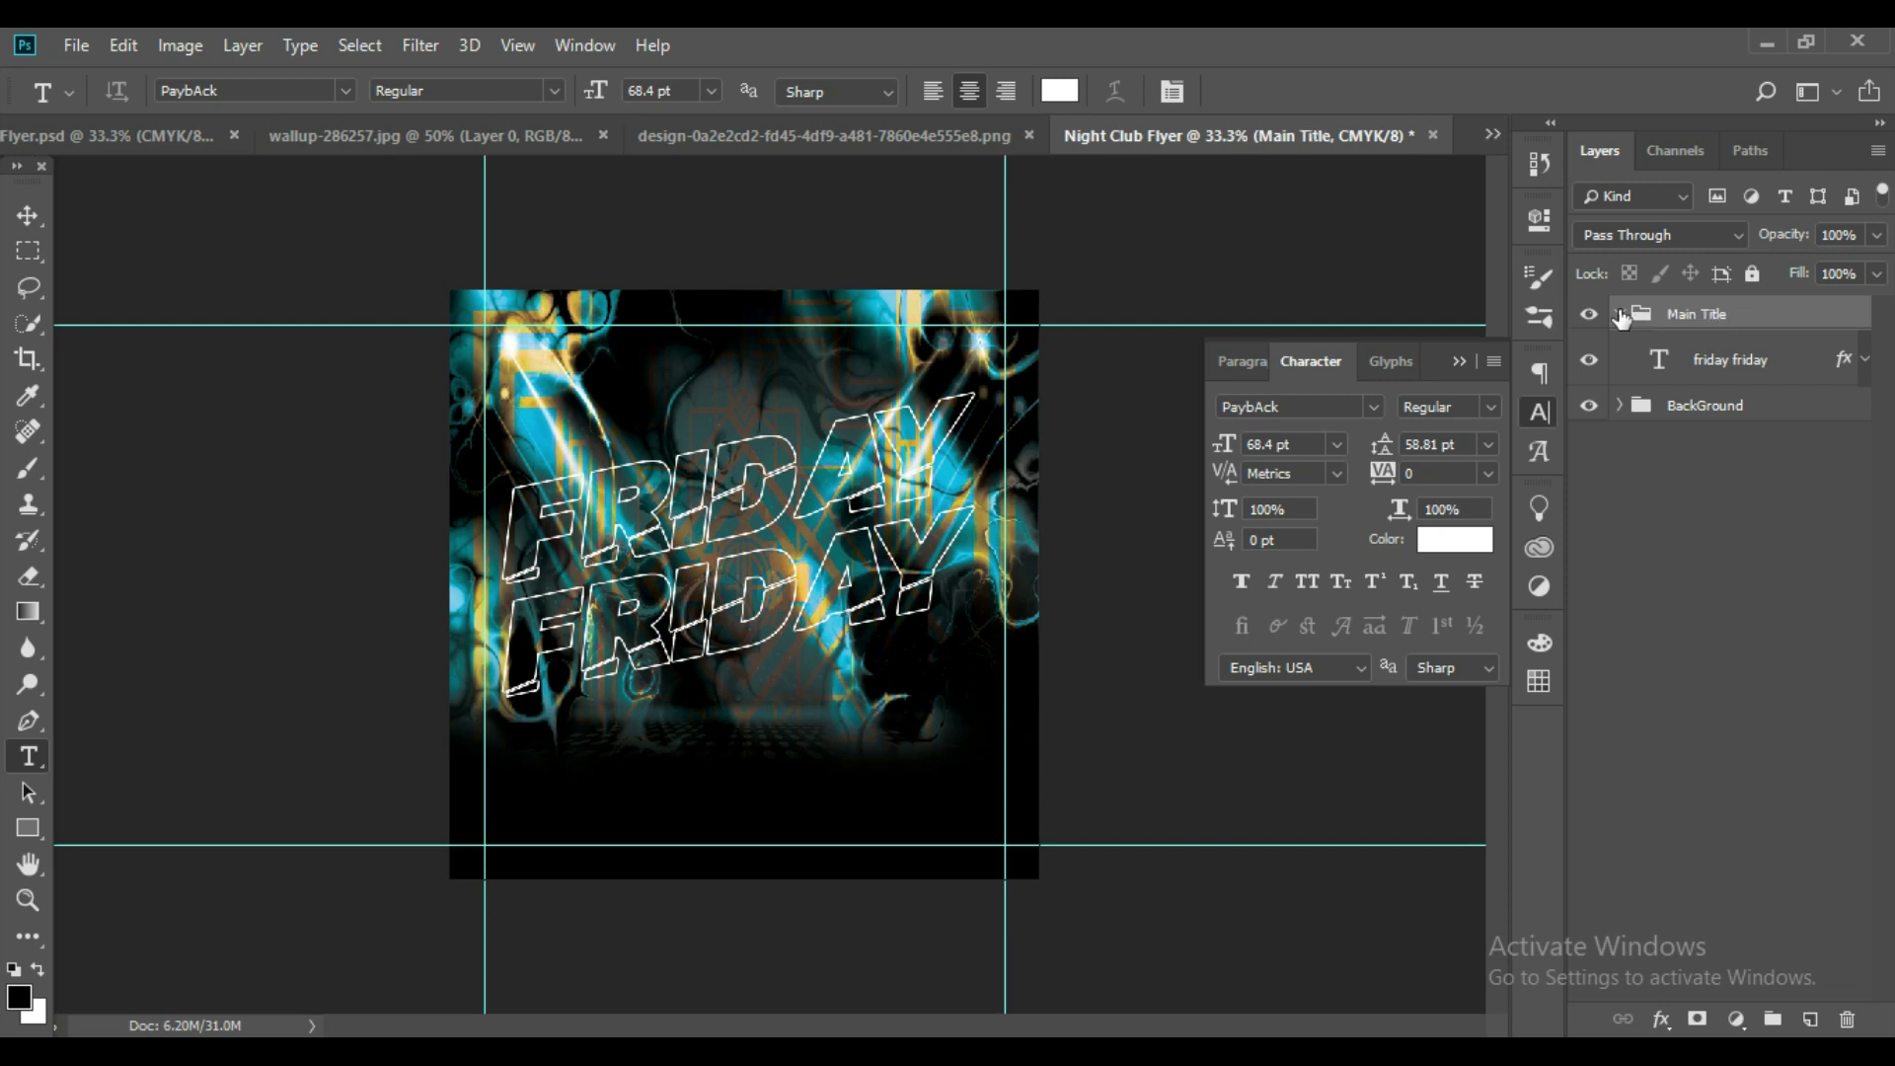
click(1620, 314)
click(1697, 496)
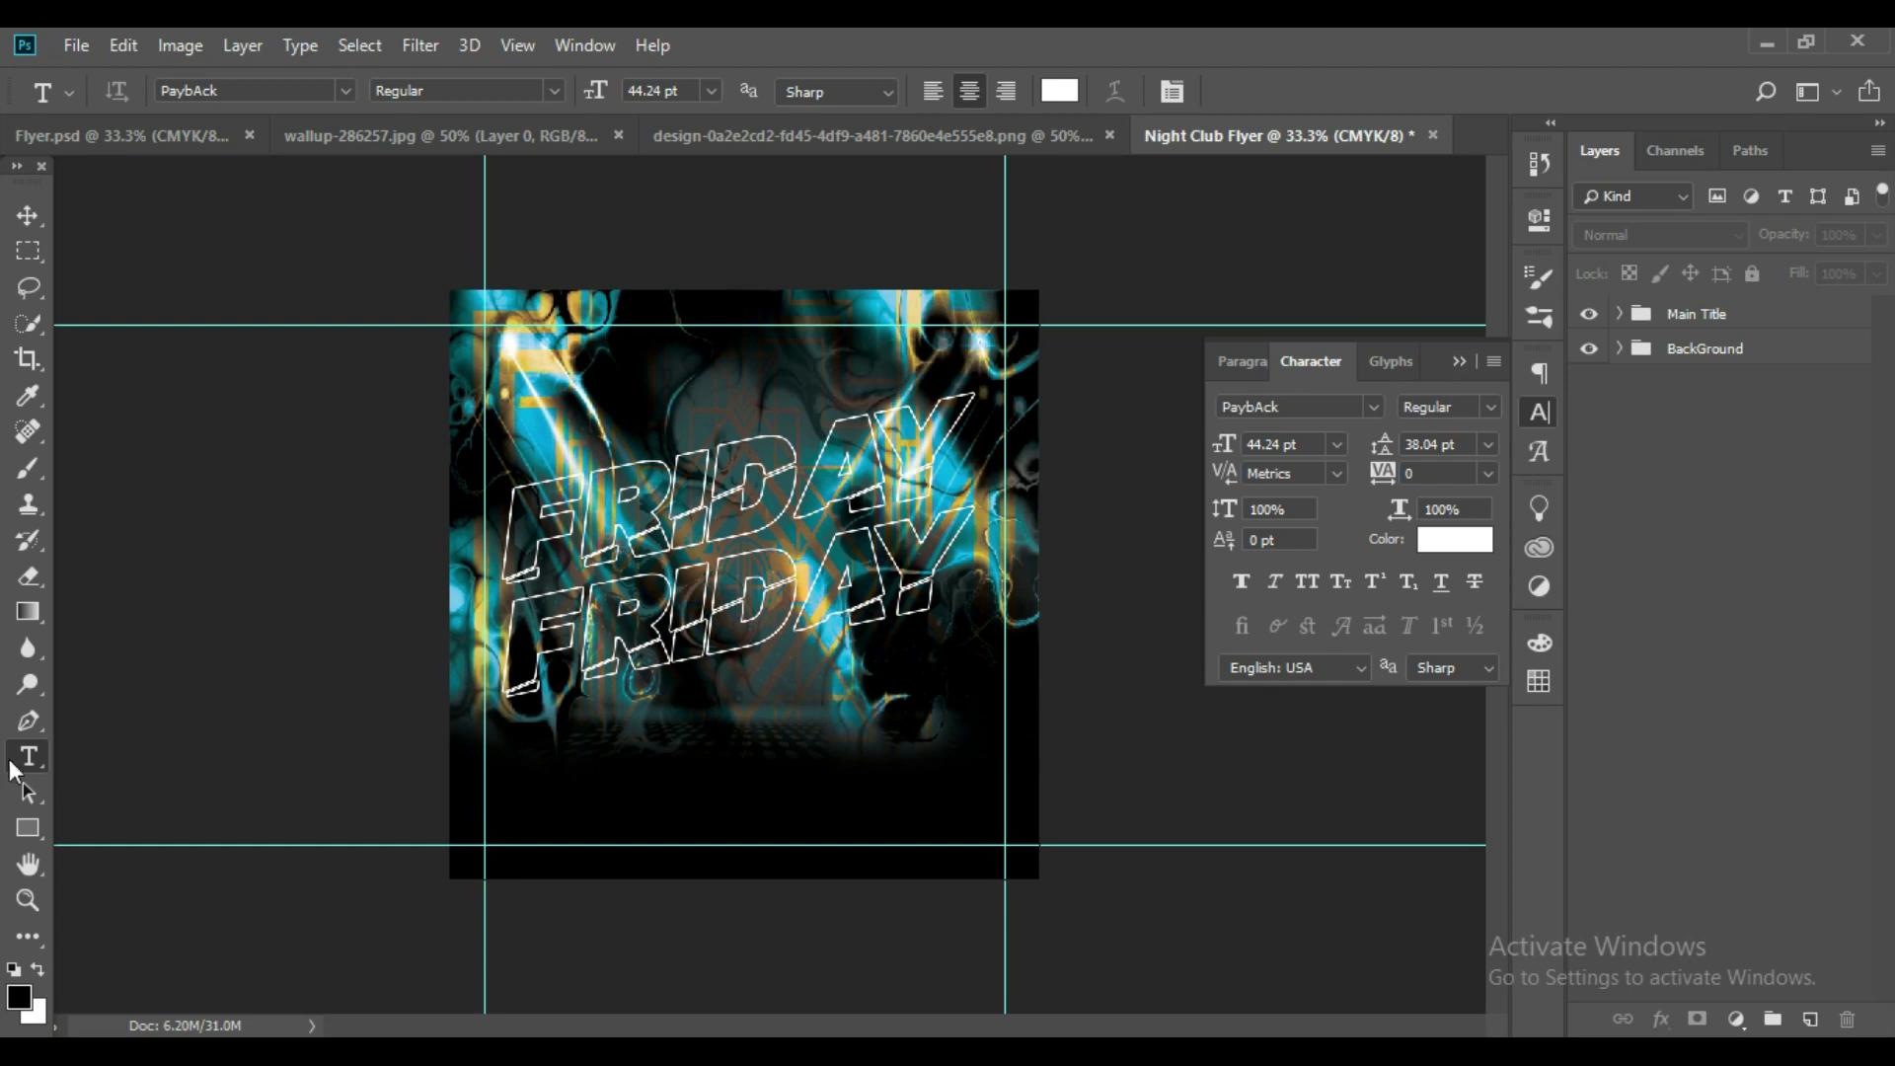
Drag the model cutout layer from the design PNG document into the flyer.
click(697, 138)
click(27, 216)
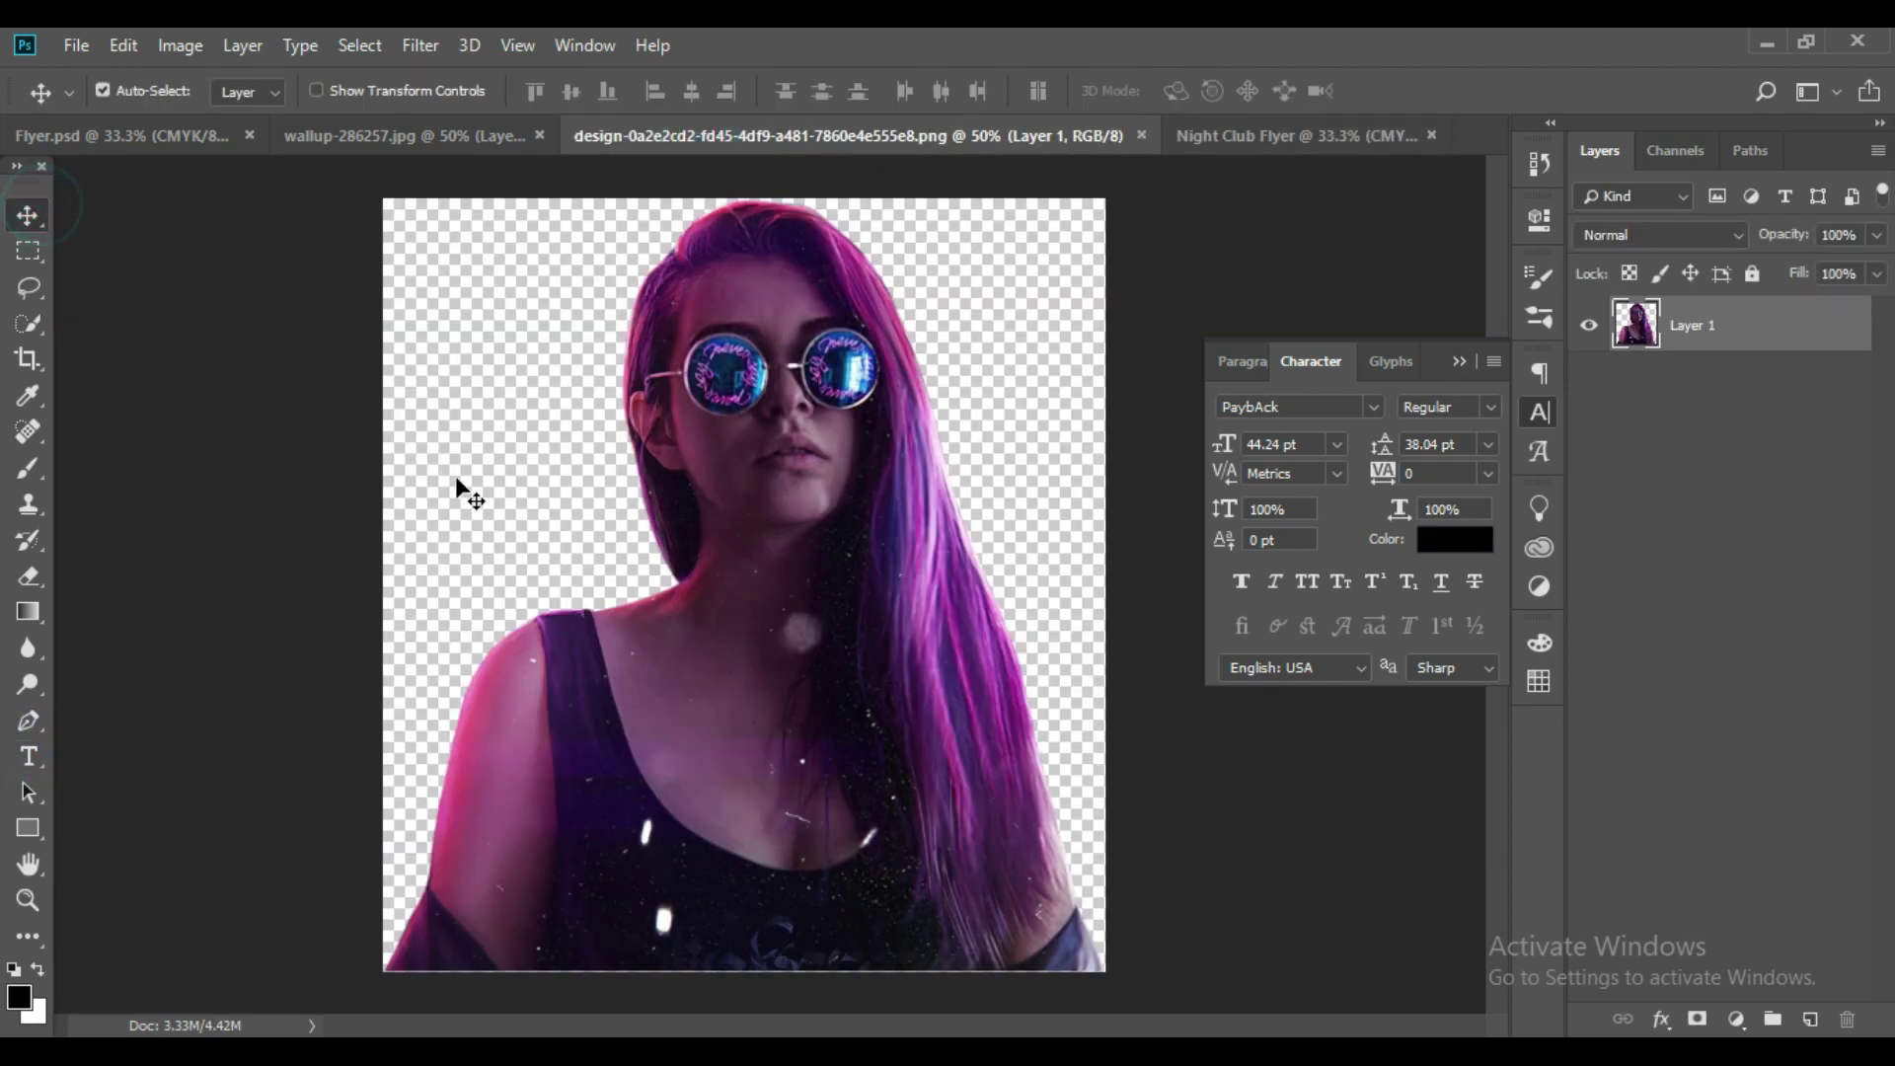
drag(730, 440, 800, 461)
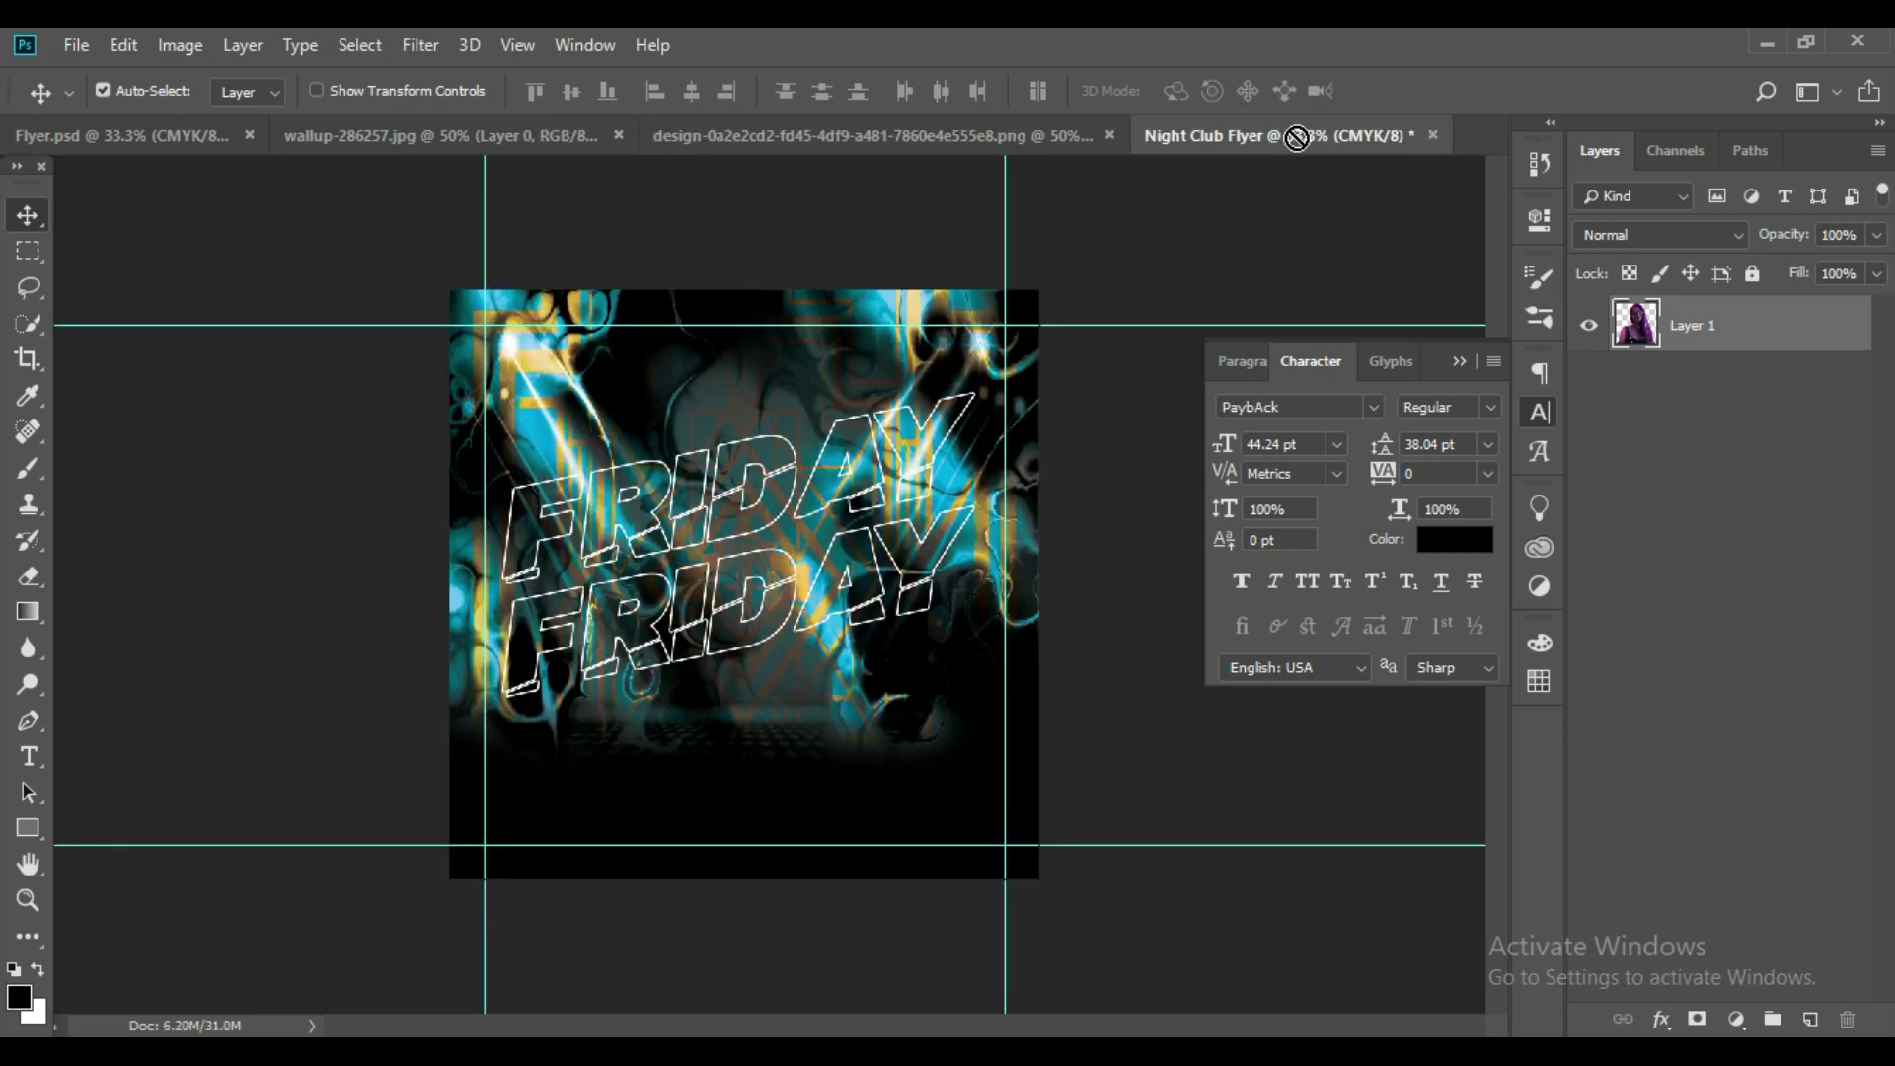
Shrink the model cutout and position it centred over the FRIDAY title.
key(ctrl+t)
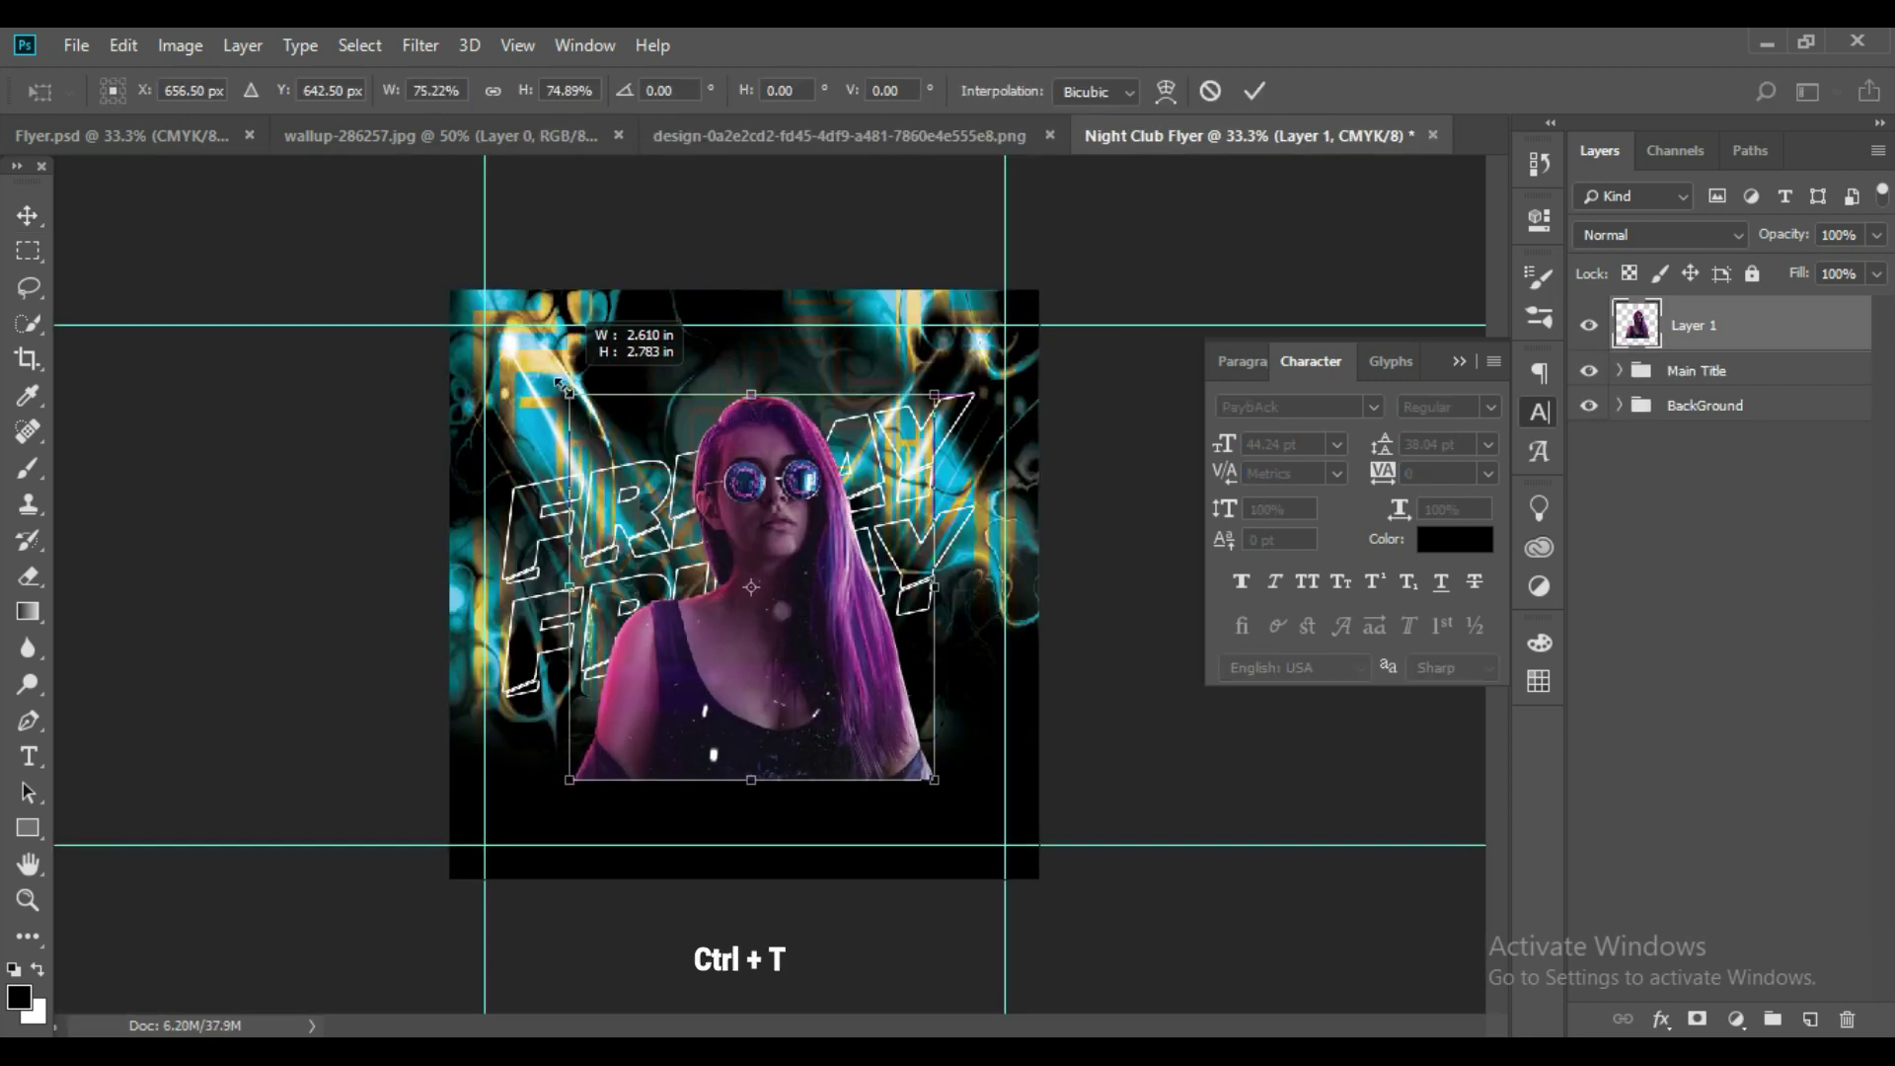
drag(739, 611, 791, 677)
drag(922, 752, 871, 729)
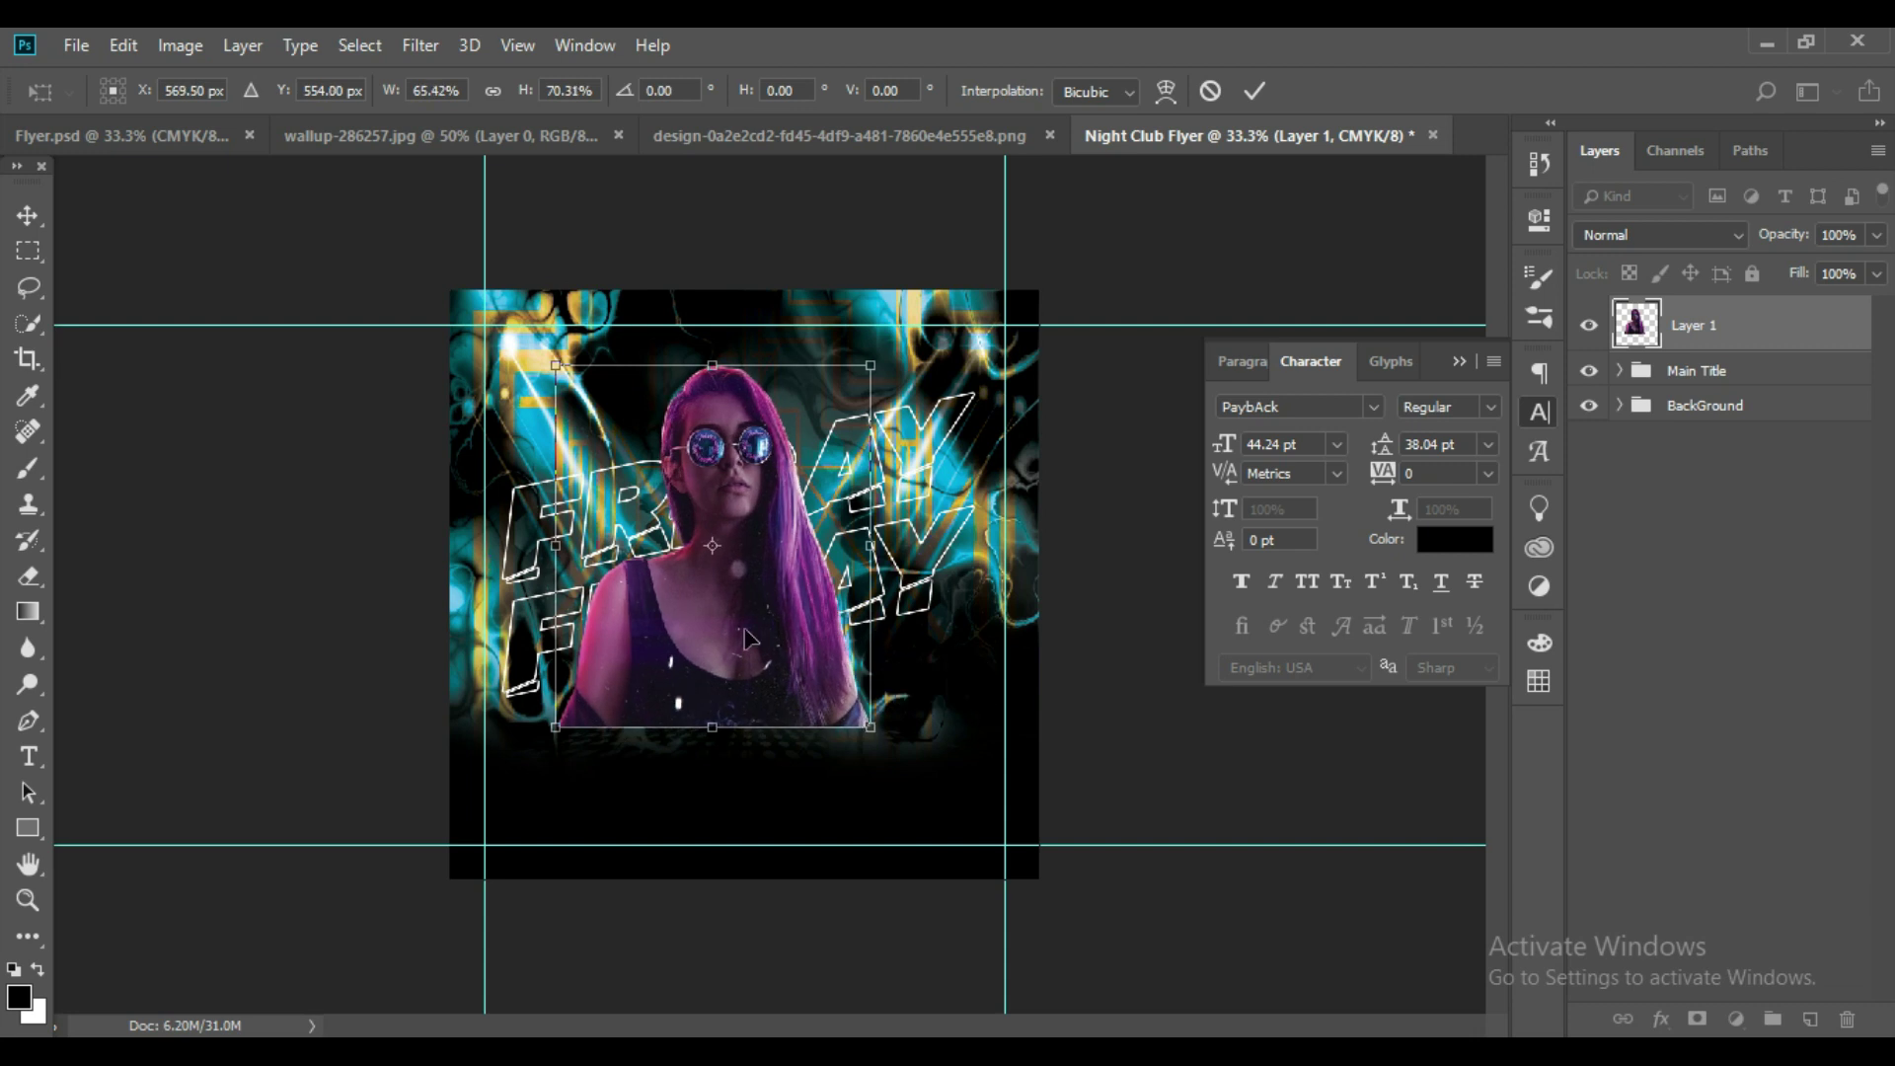
drag(729, 620, 757, 632)
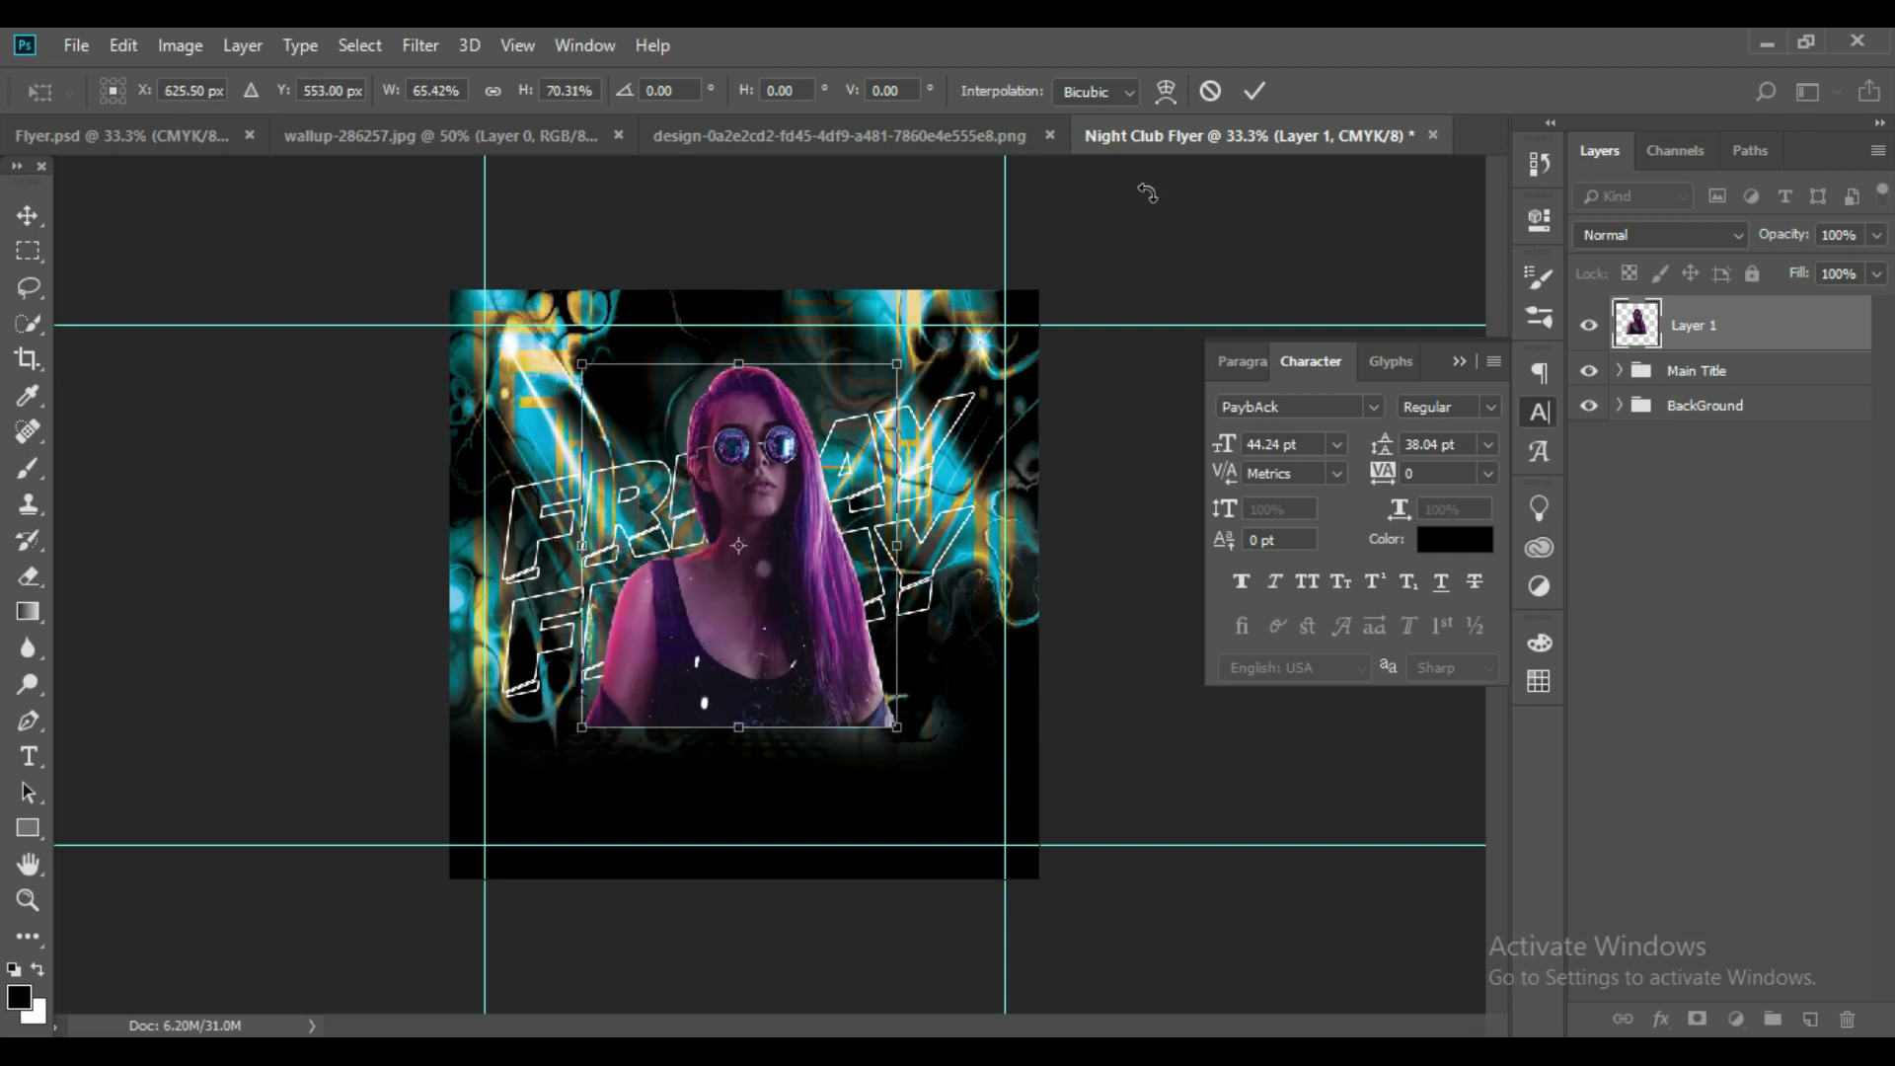
key(Down)
key(Down)
key(Down)
key(Down)
key(Down)
key(Down)
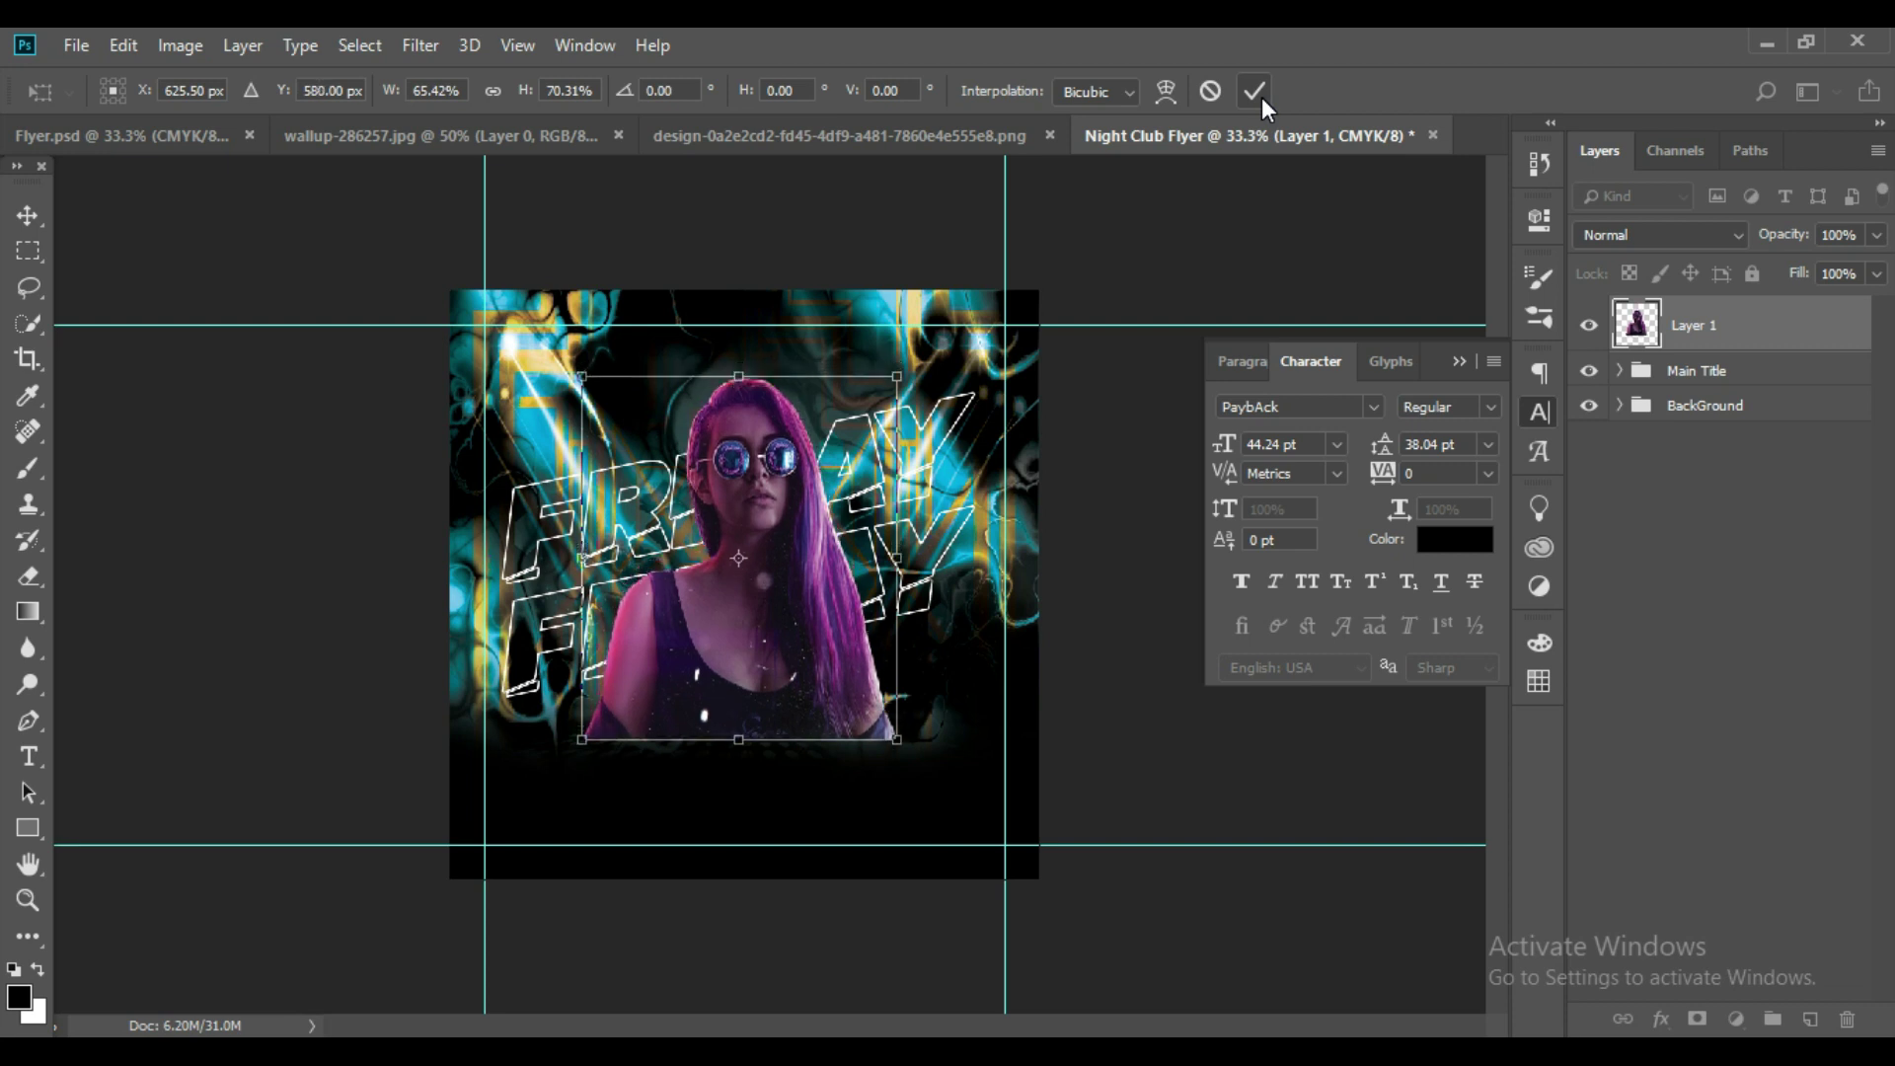
click(1255, 91)
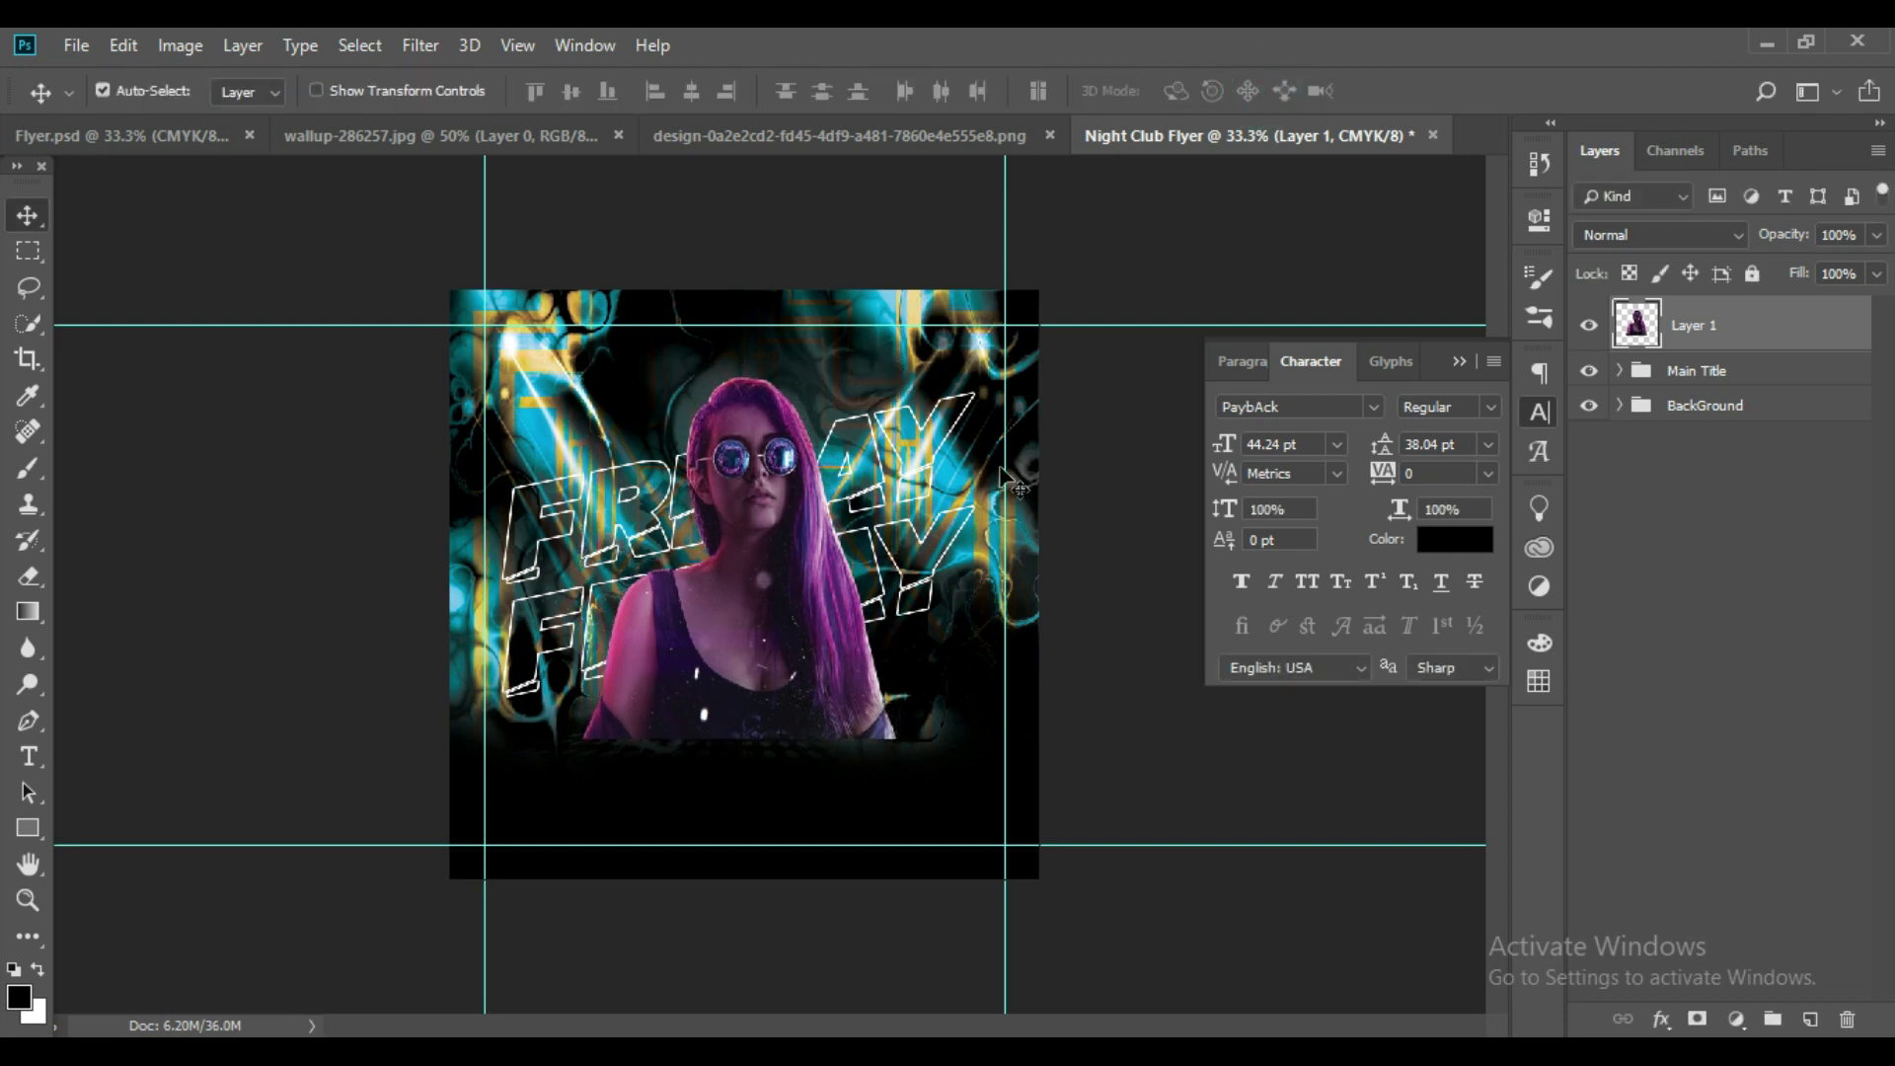
Rename the model cutout's layer from Layer 1 to Model.
click(1695, 472)
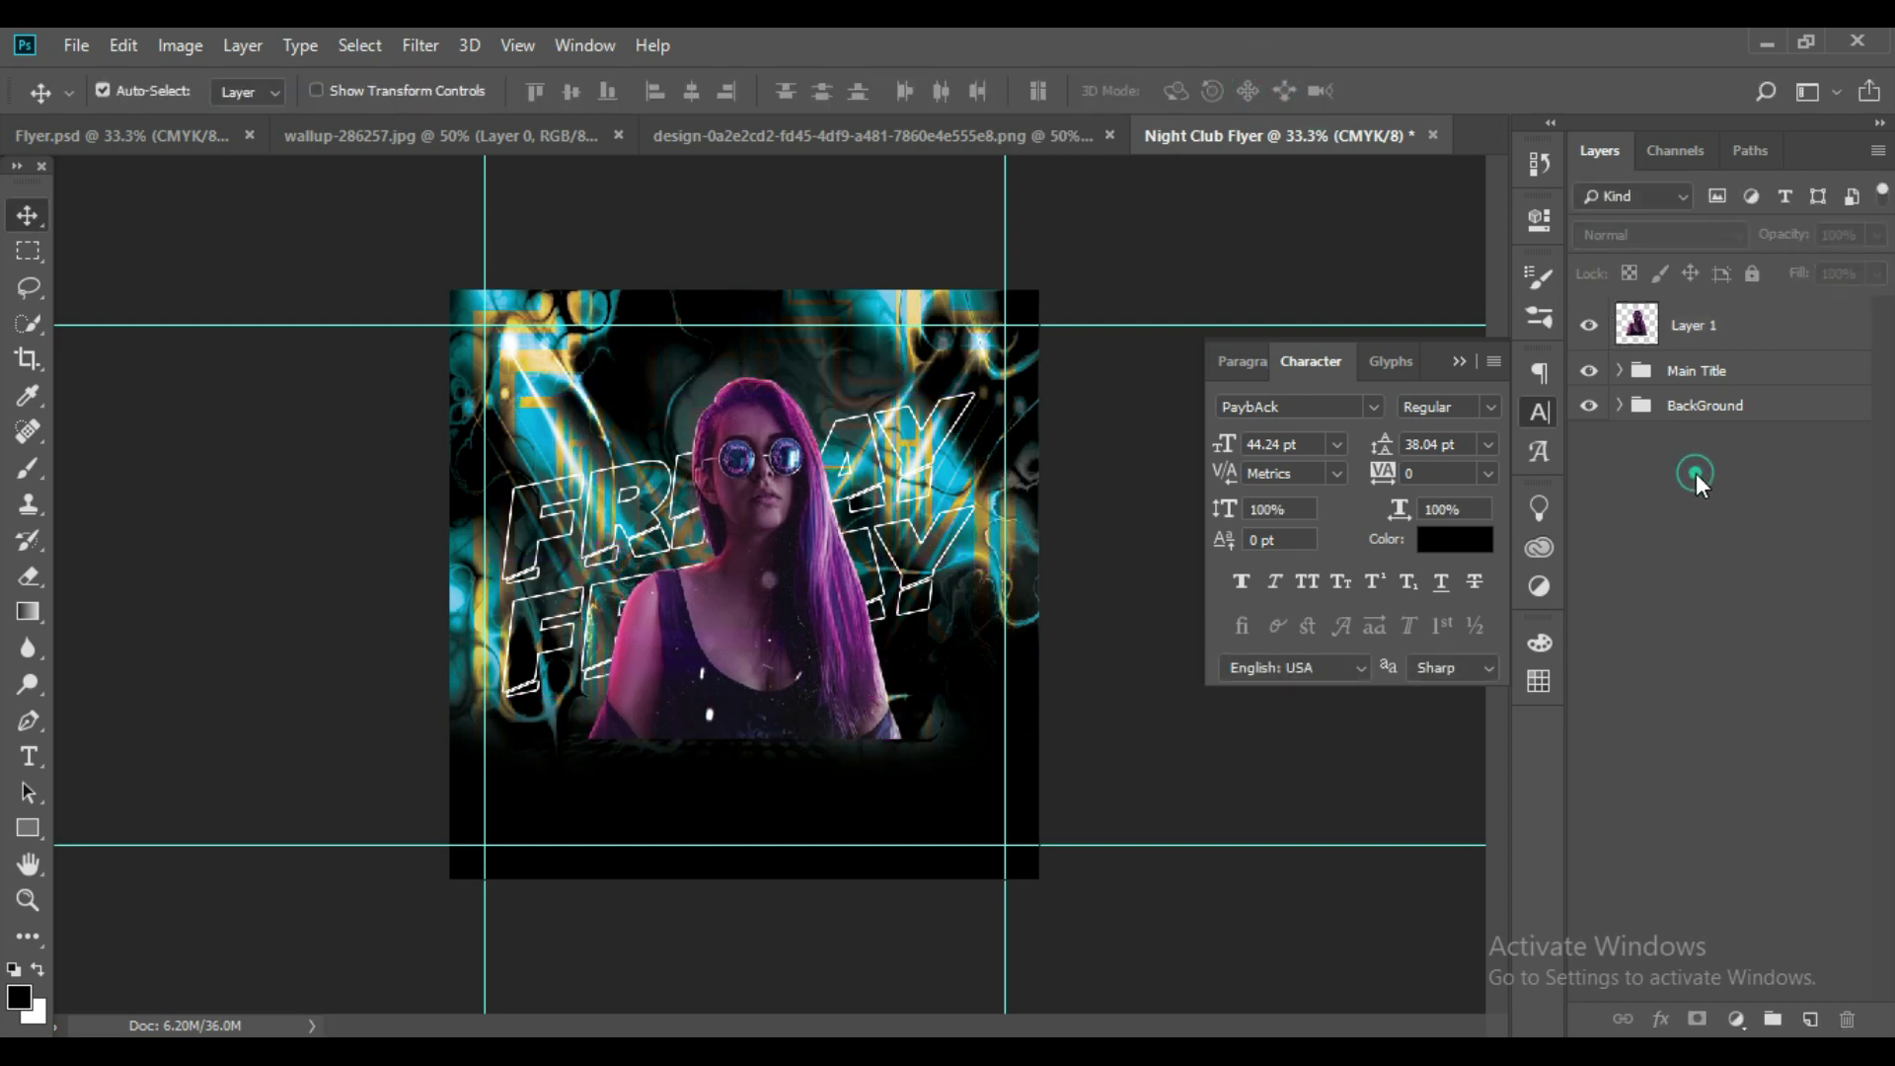
double_click(1693, 326)
text(Model)
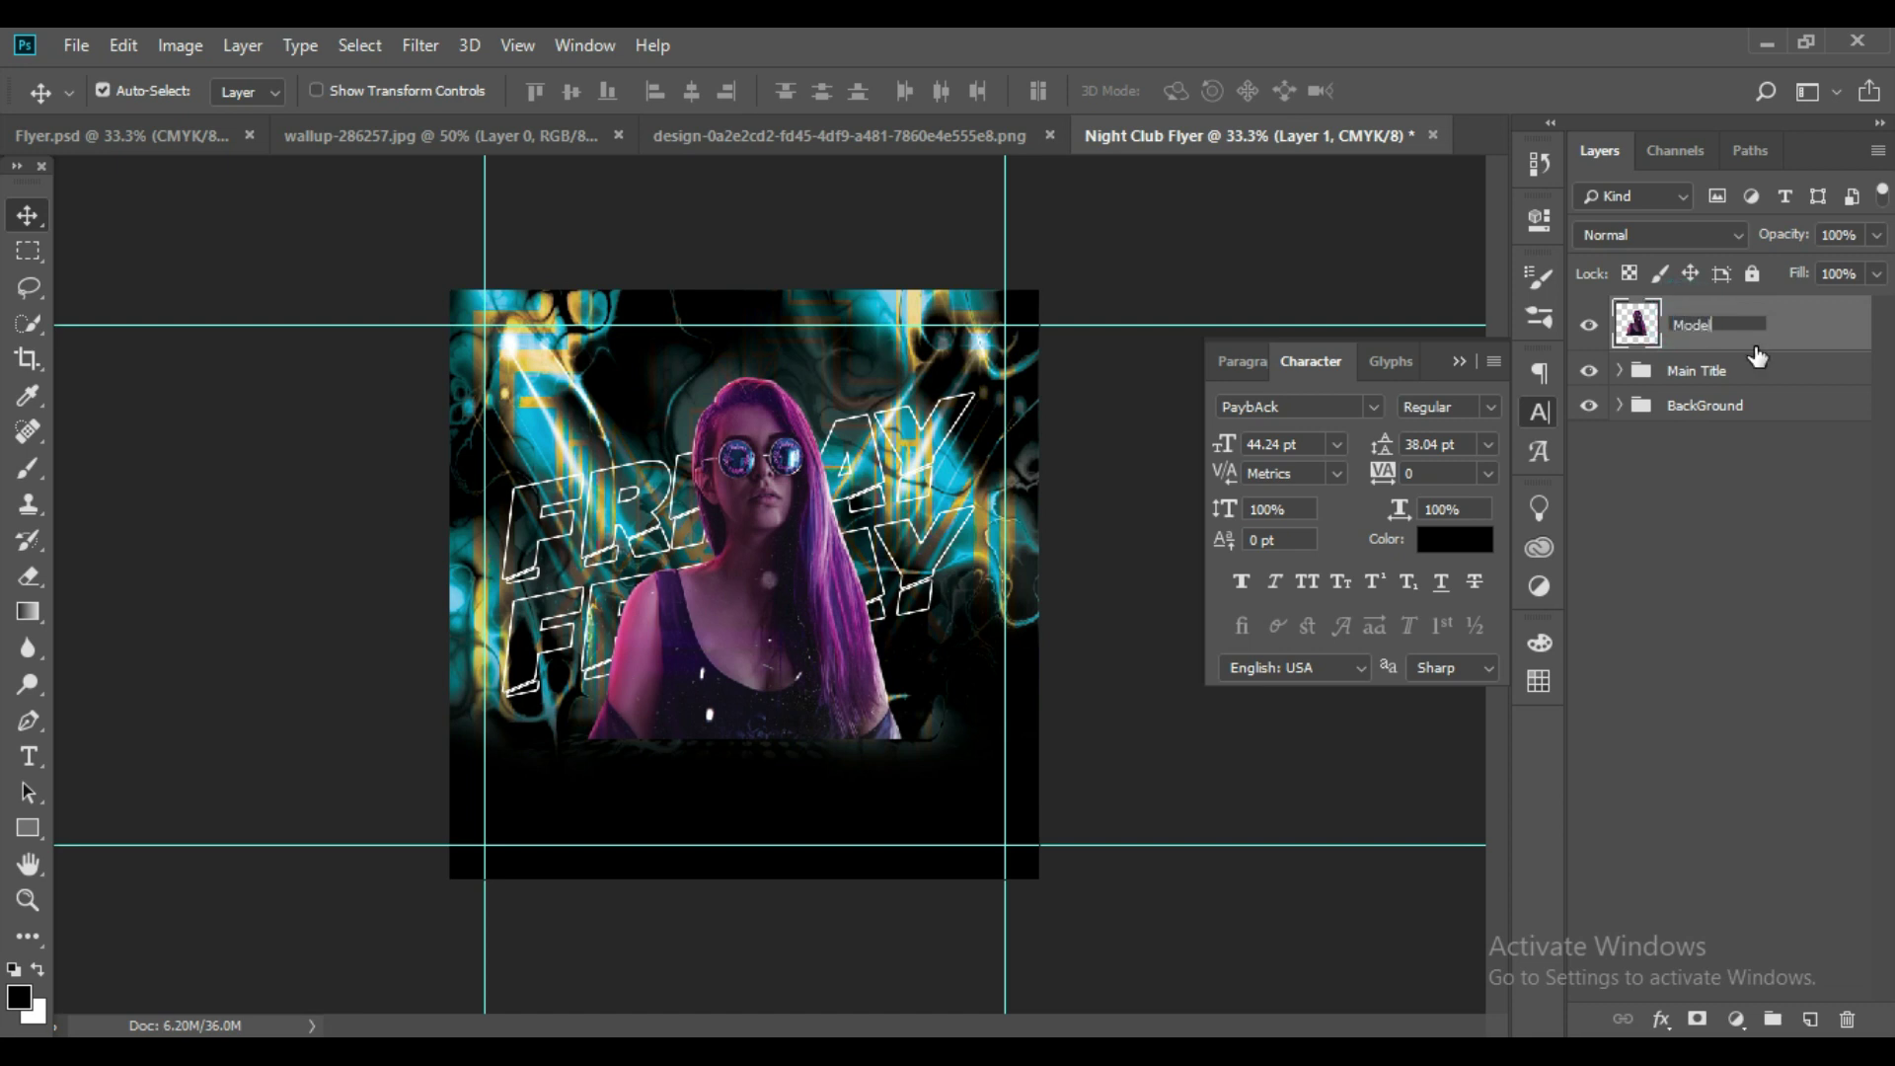
key(Return)
click(1702, 525)
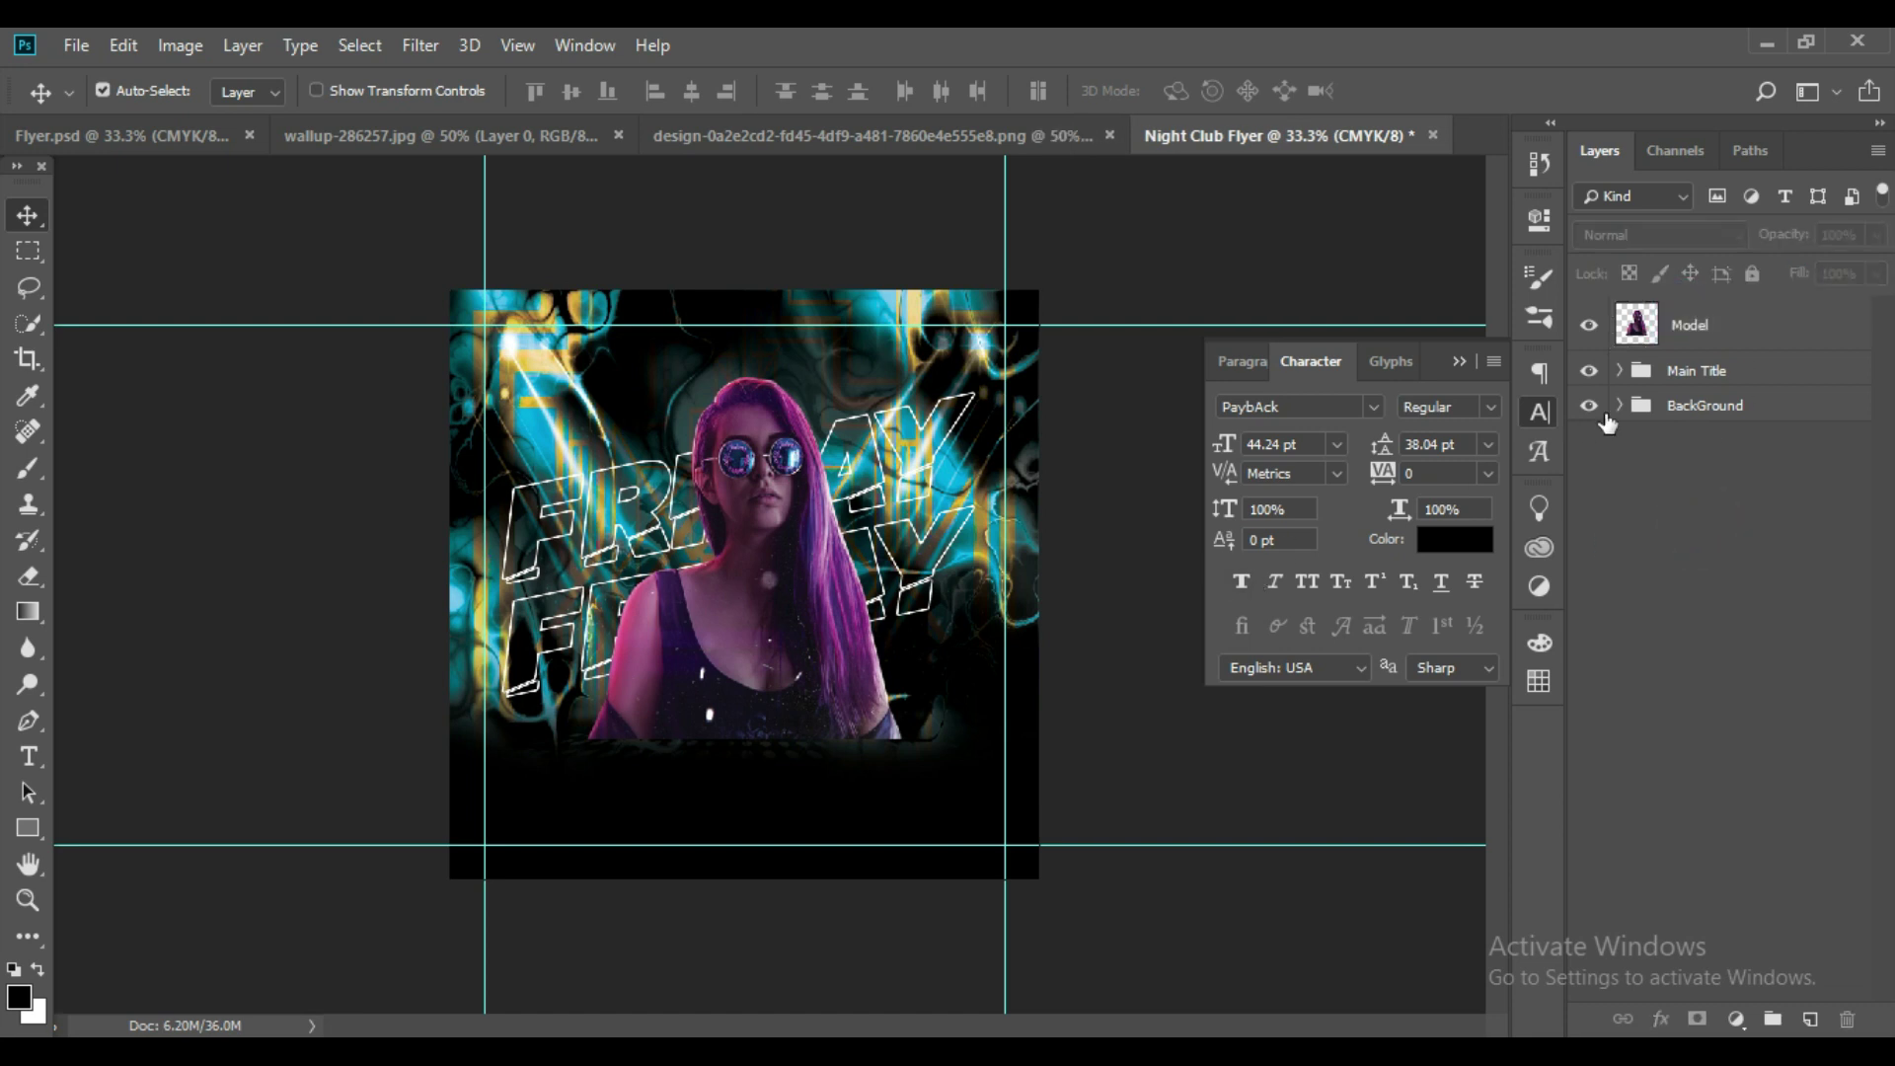
Apply Levels to the Model layer: highlights 224, midtones 1.12, shadows 5.
click(1683, 326)
click(186, 38)
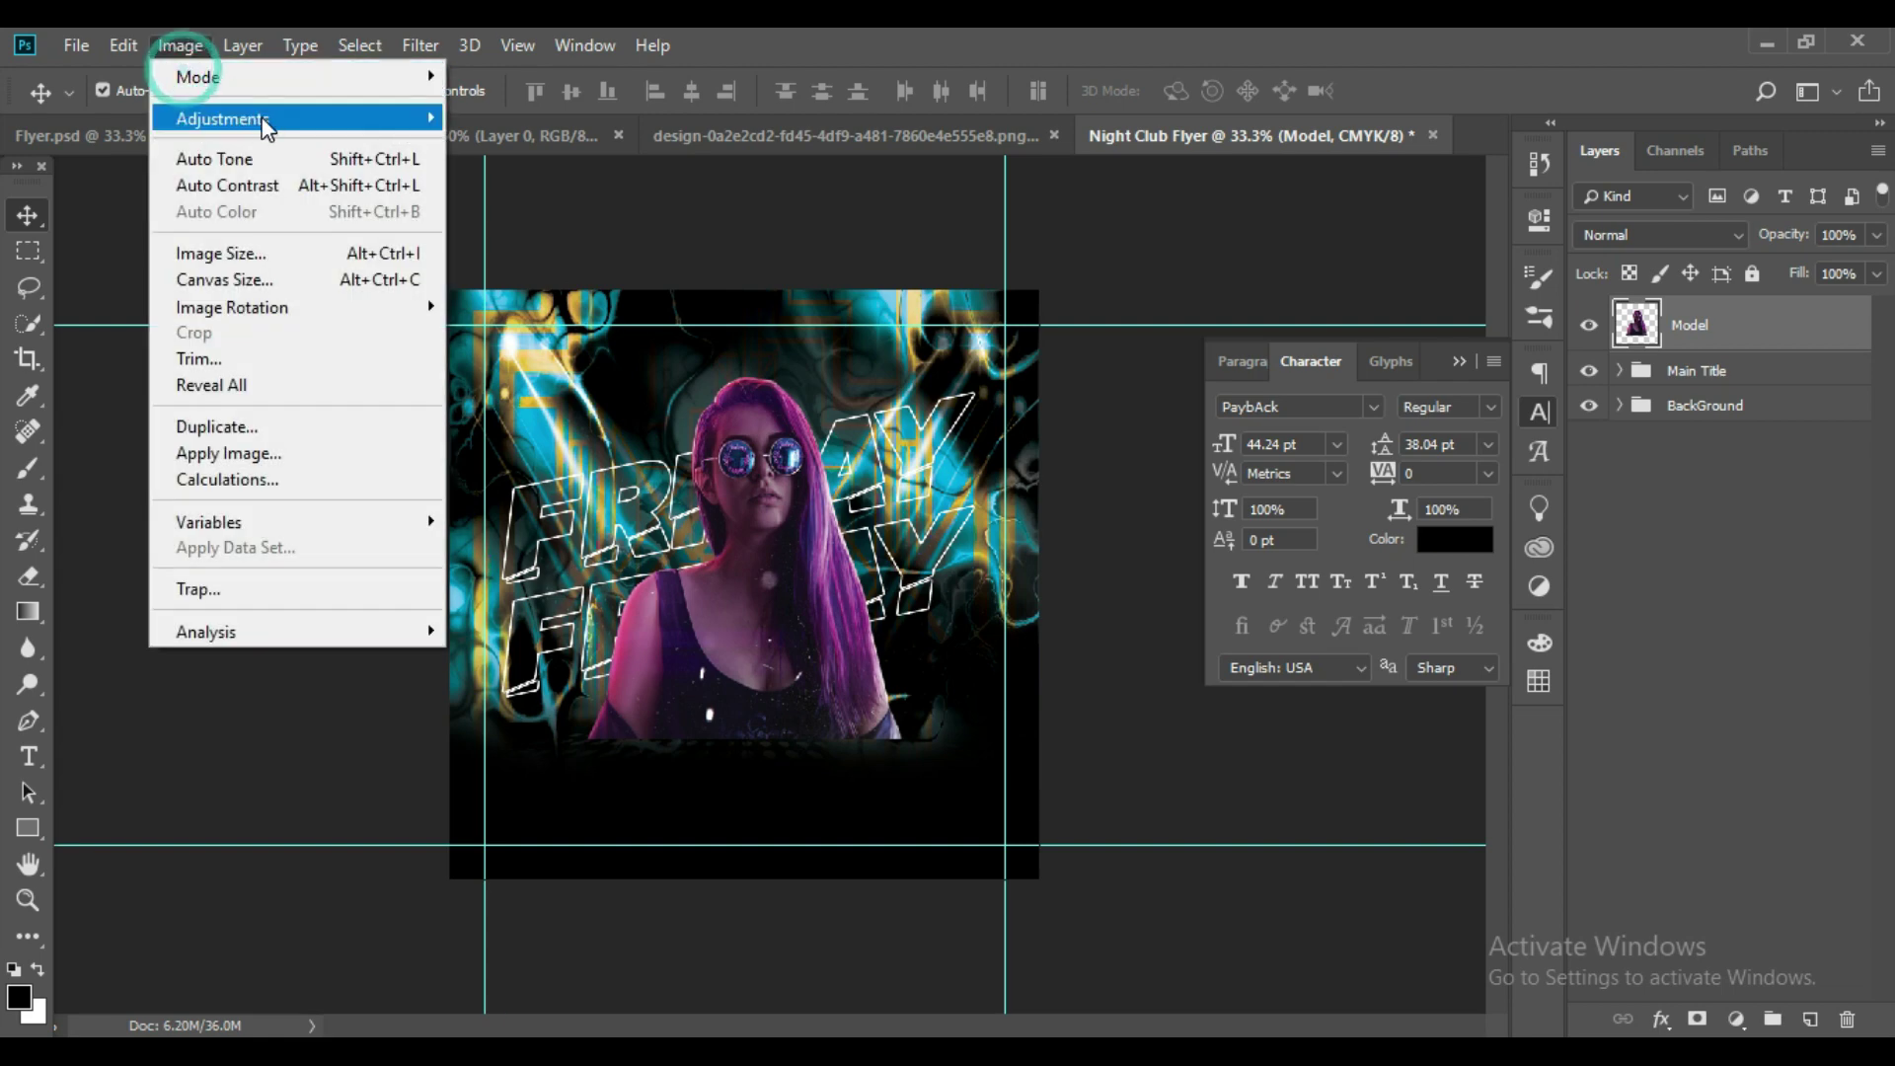
click(494, 145)
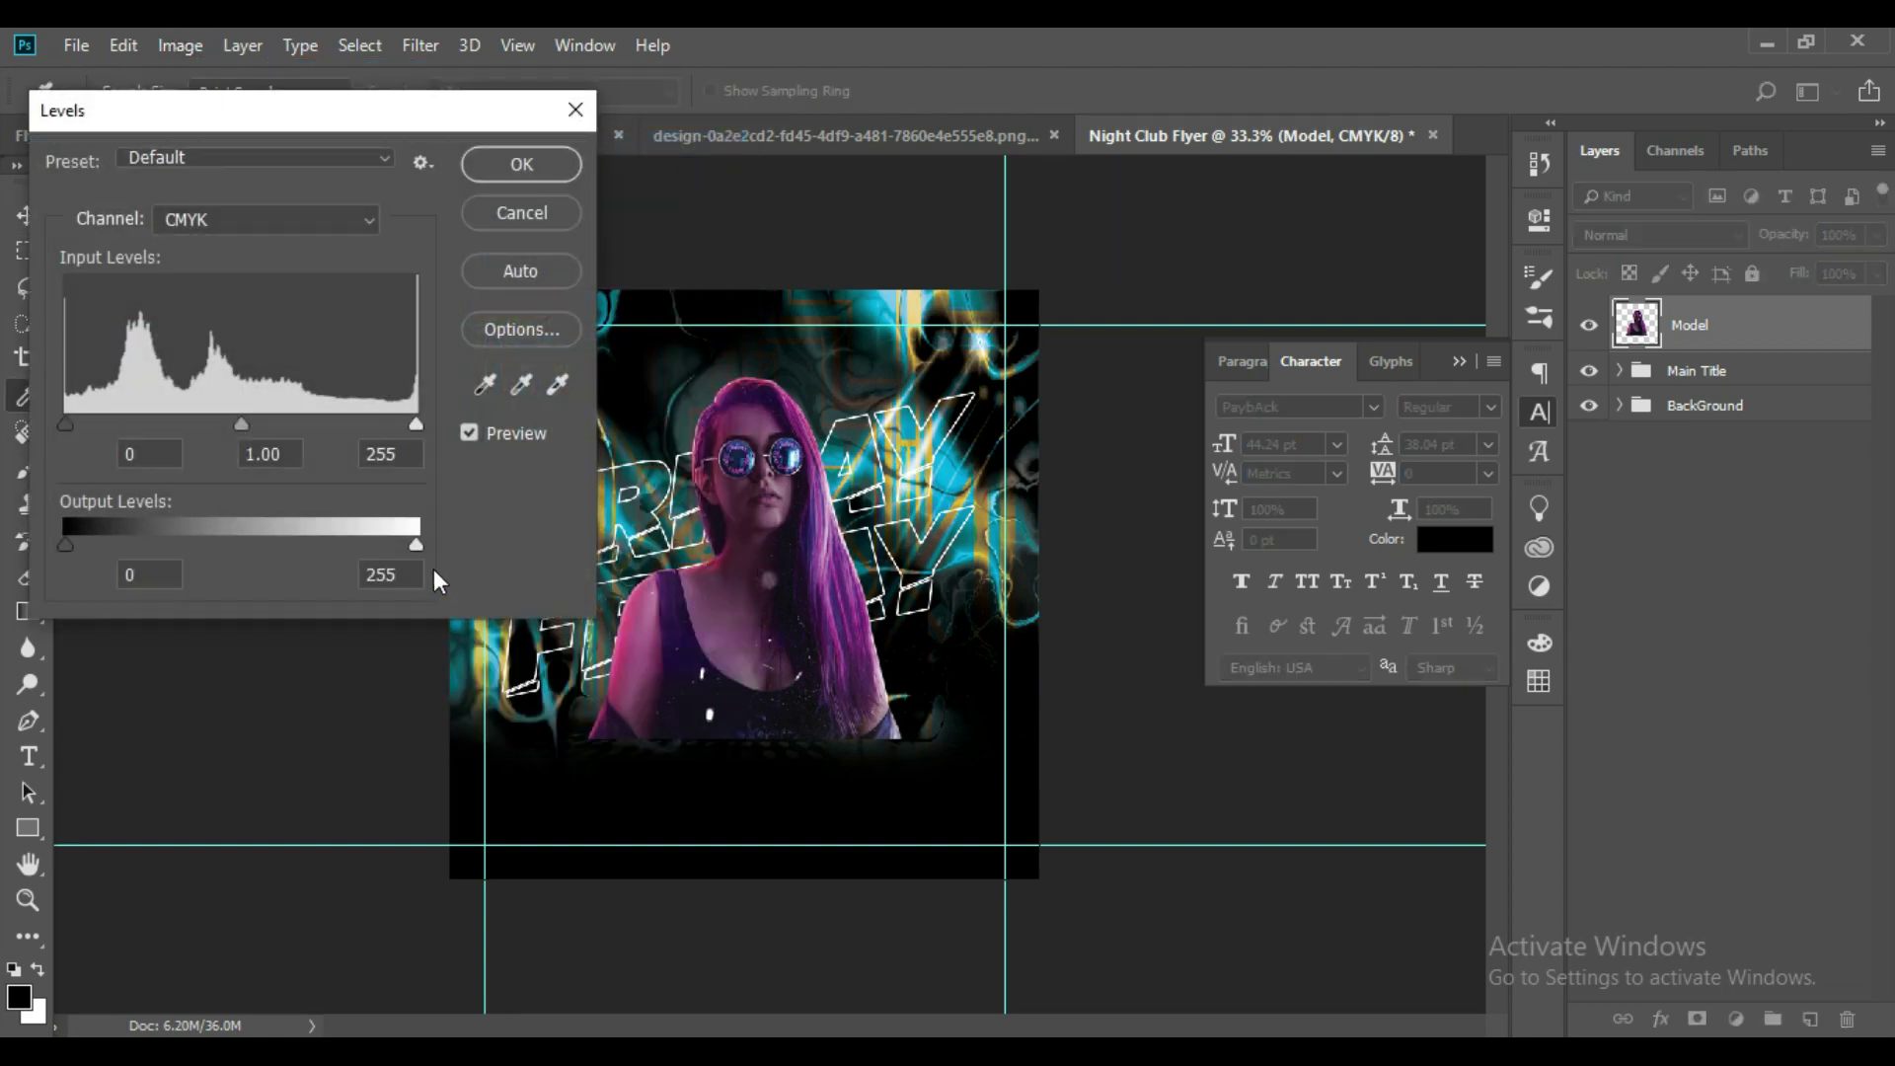
drag(415, 424, 366, 425)
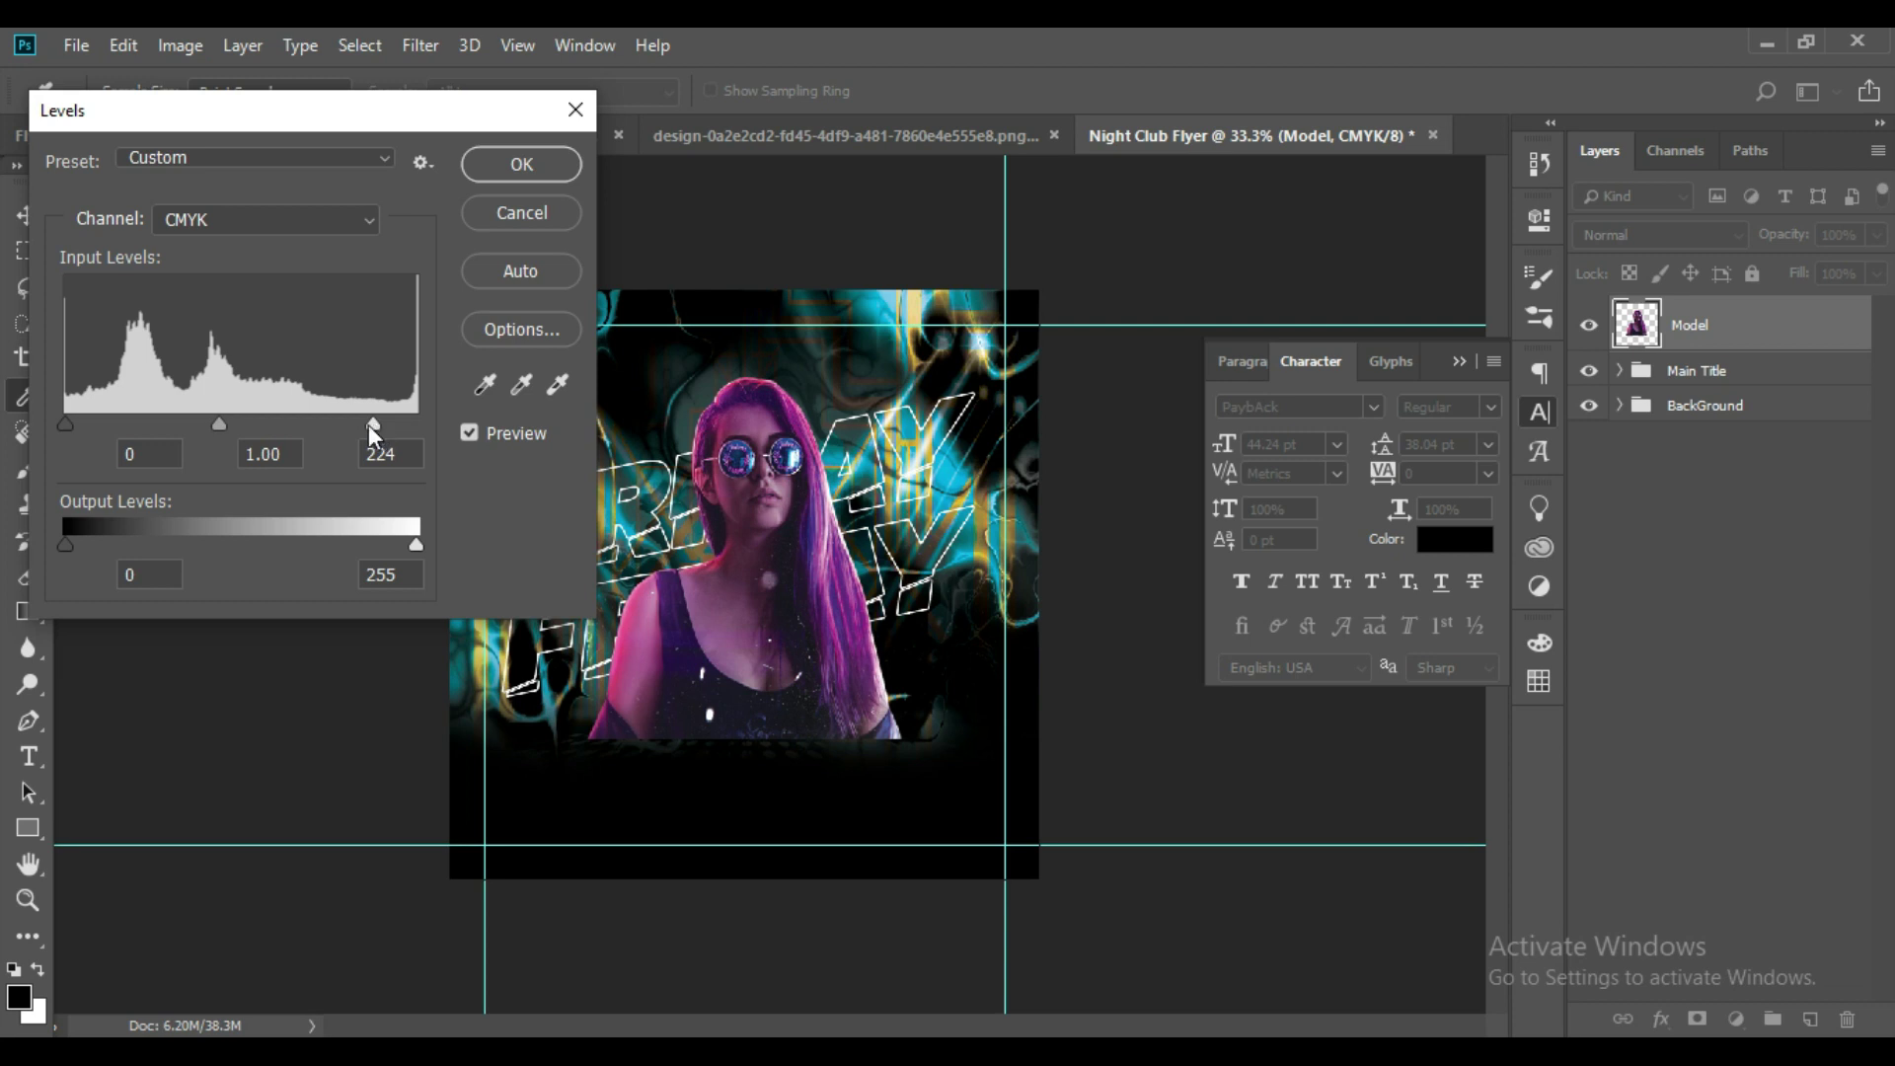
drag(209, 422, 207, 420)
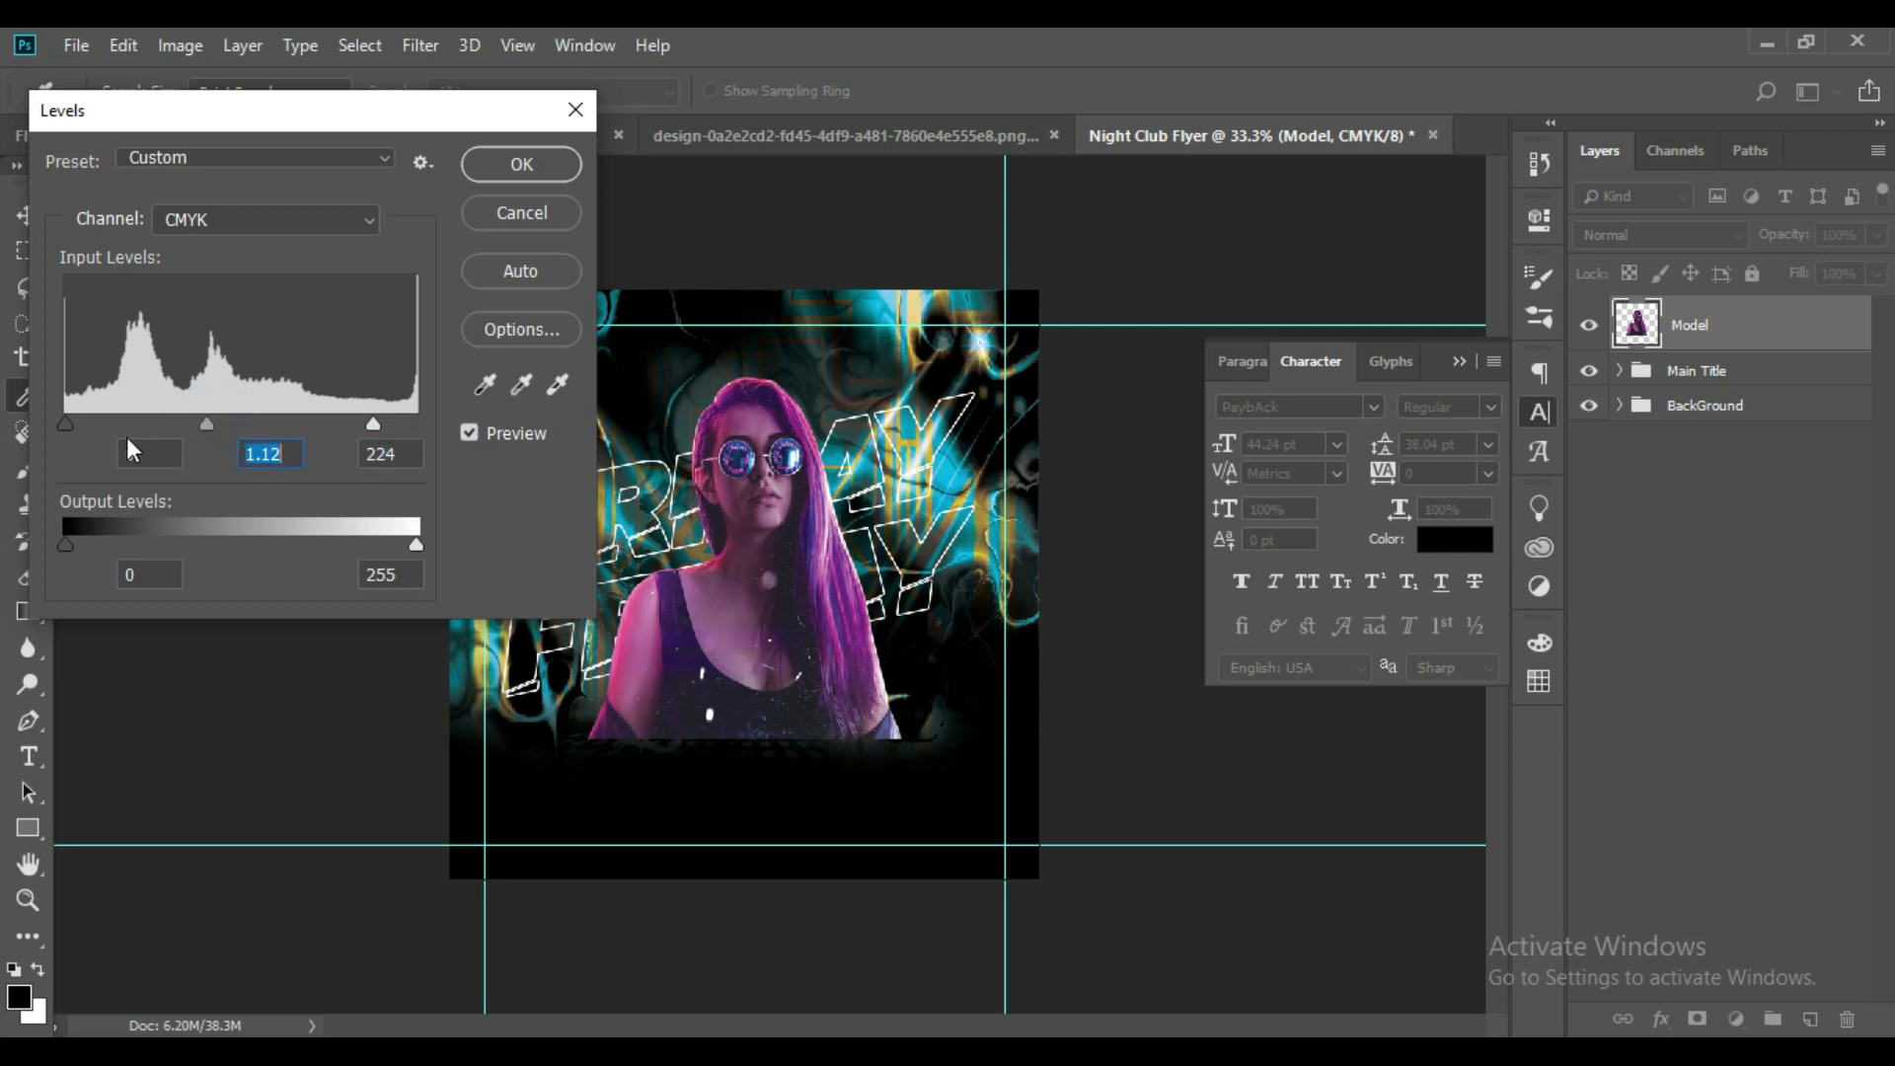
drag(67, 424, 77, 412)
click(529, 164)
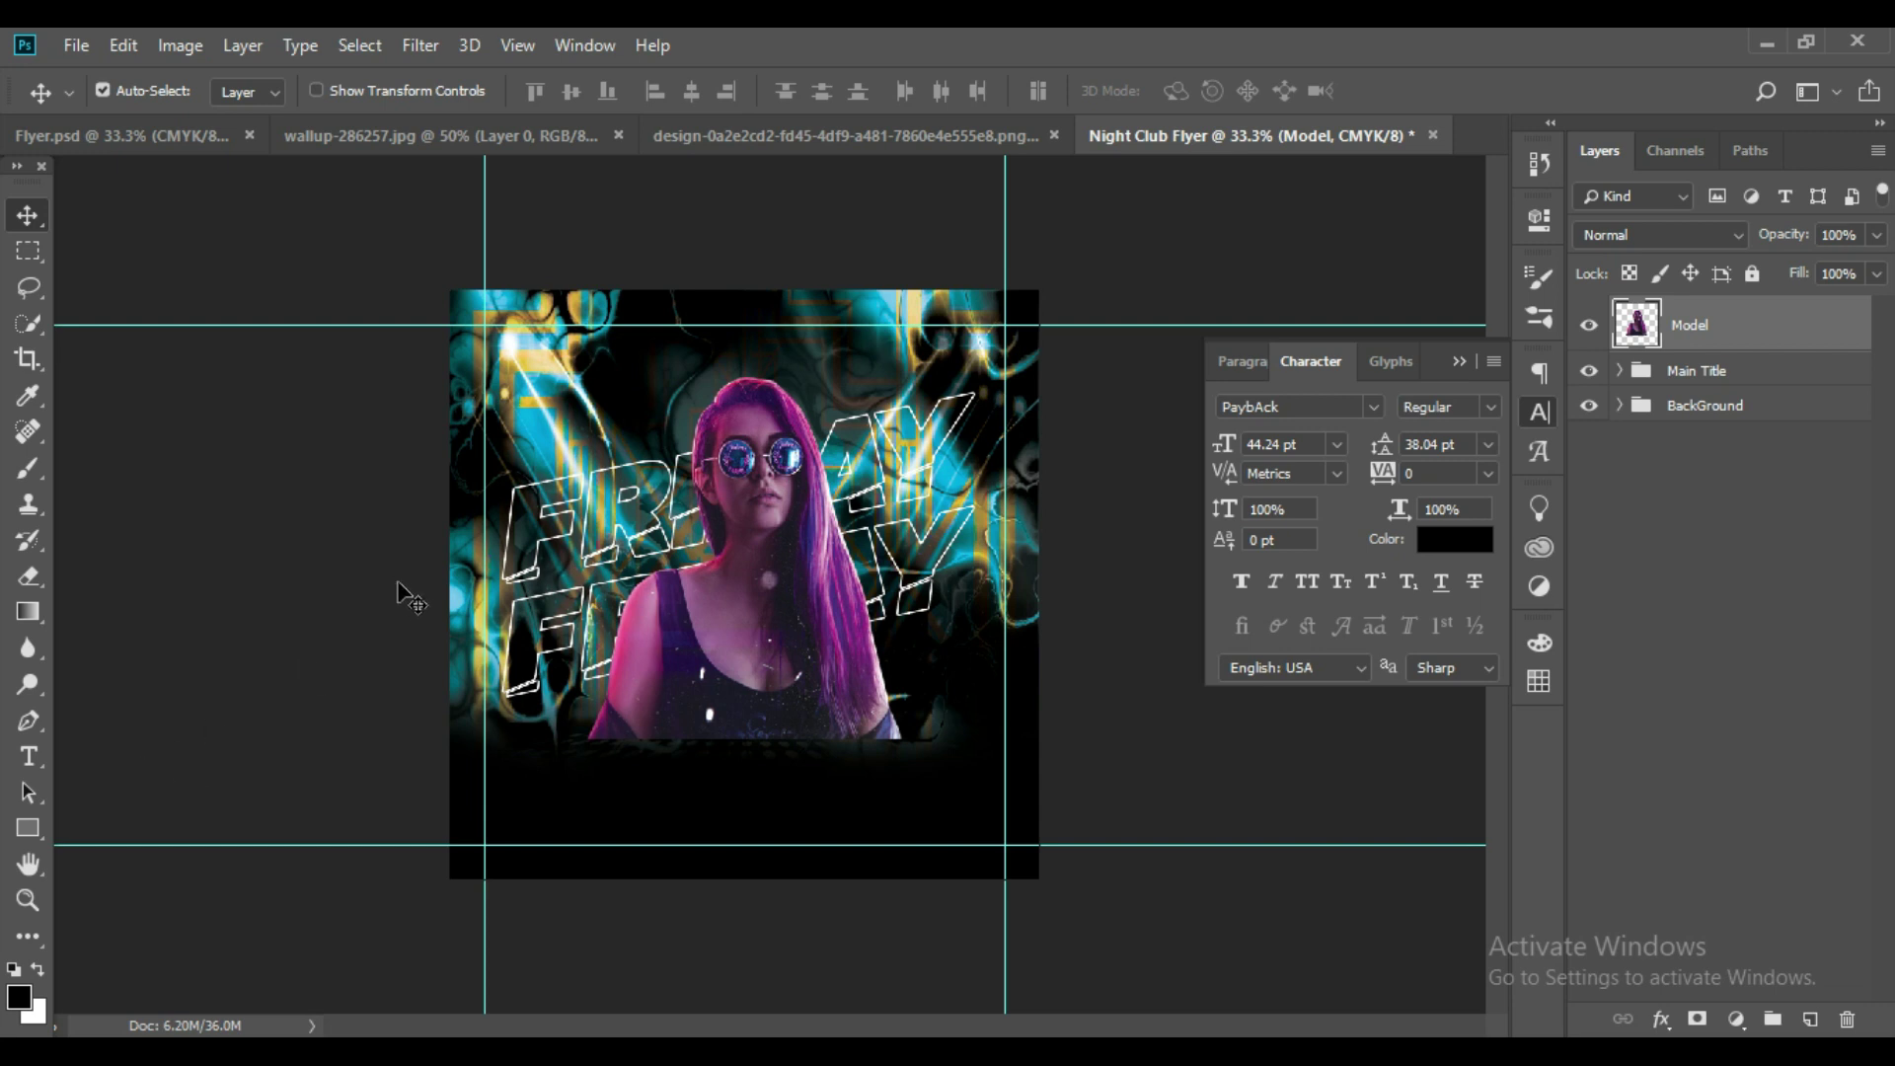
Add a layer mask to the Model layer and soft-brush away its bottom edge.
click(1697, 1019)
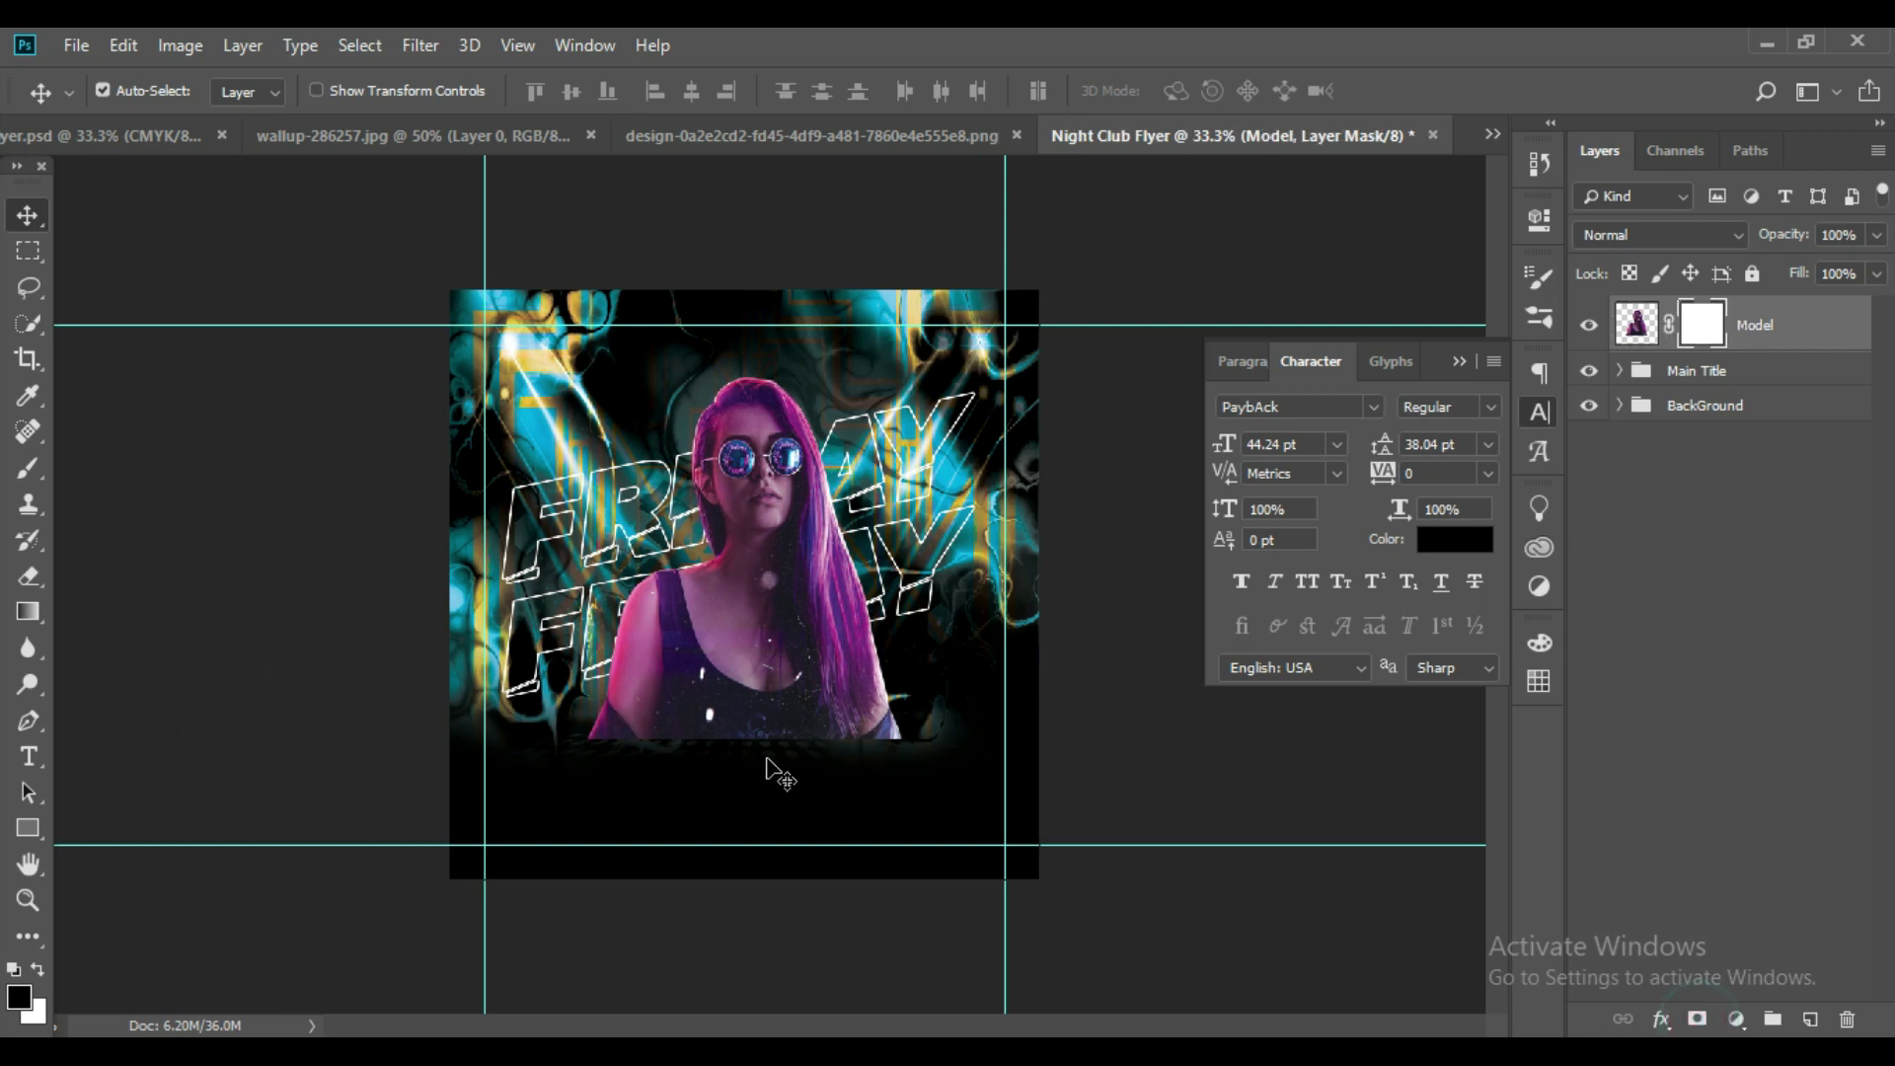
key(b)
mouse_move(889, 754)
mouse_down()
mouse_move(546, 761)
mouse_move(914, 774)
mouse_move(563, 761)
mouse_move(516, 779)
mouse_up()
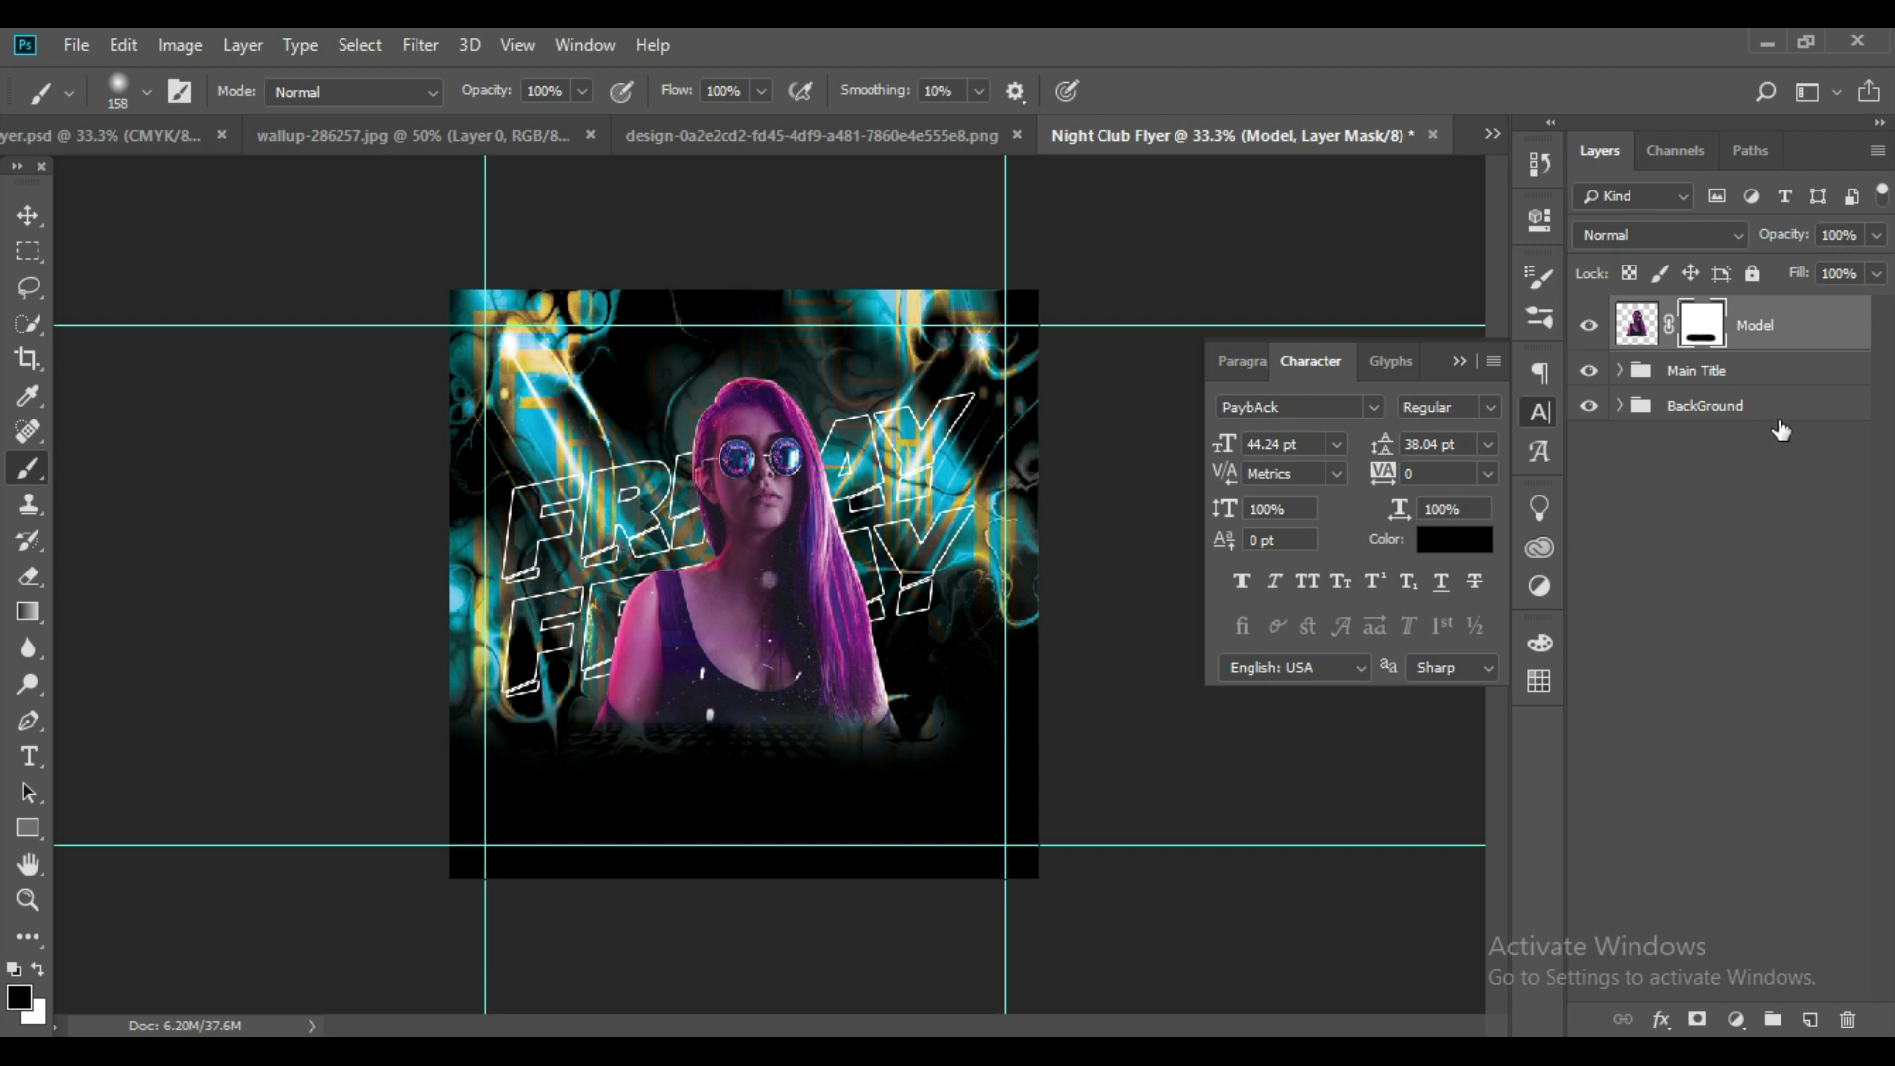
Group the Model layer into a collapsed group named 'Model'.
key(ctrl+g)
text(Mod)
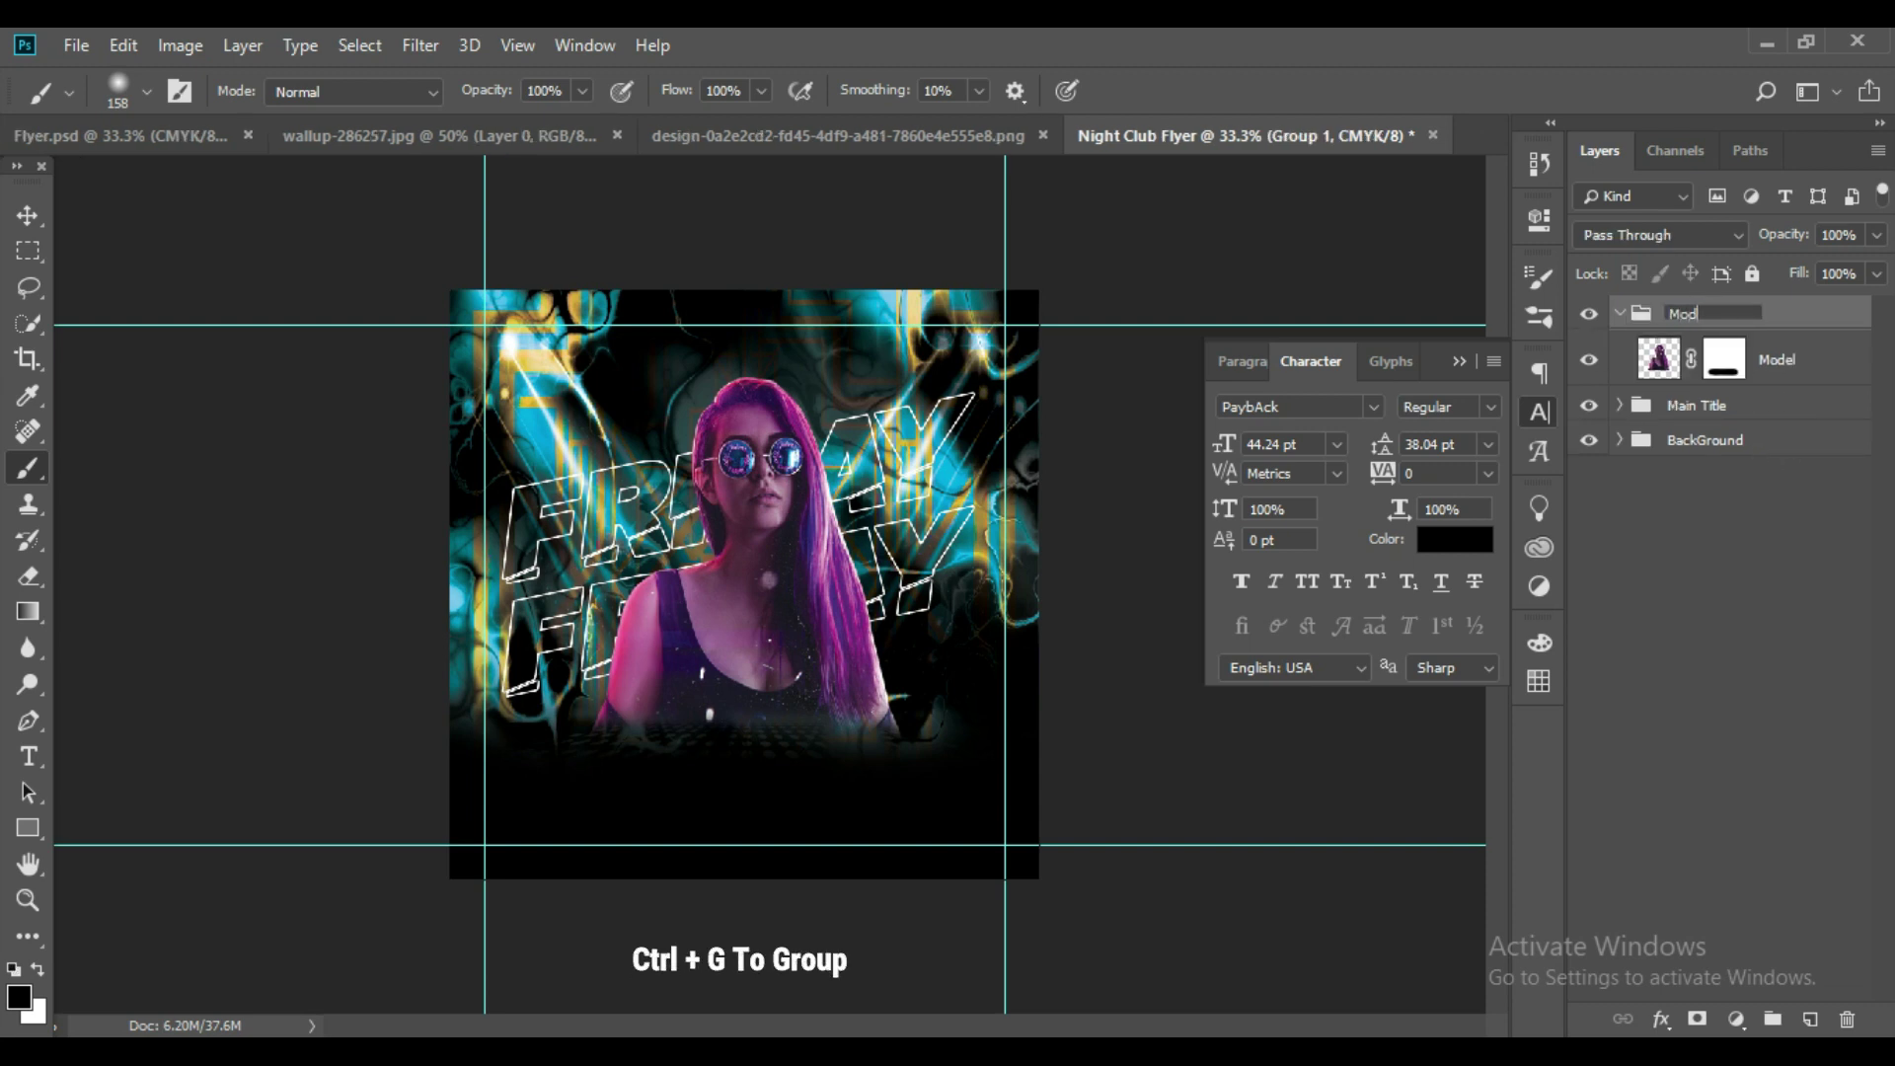
text(el)
key(Return)
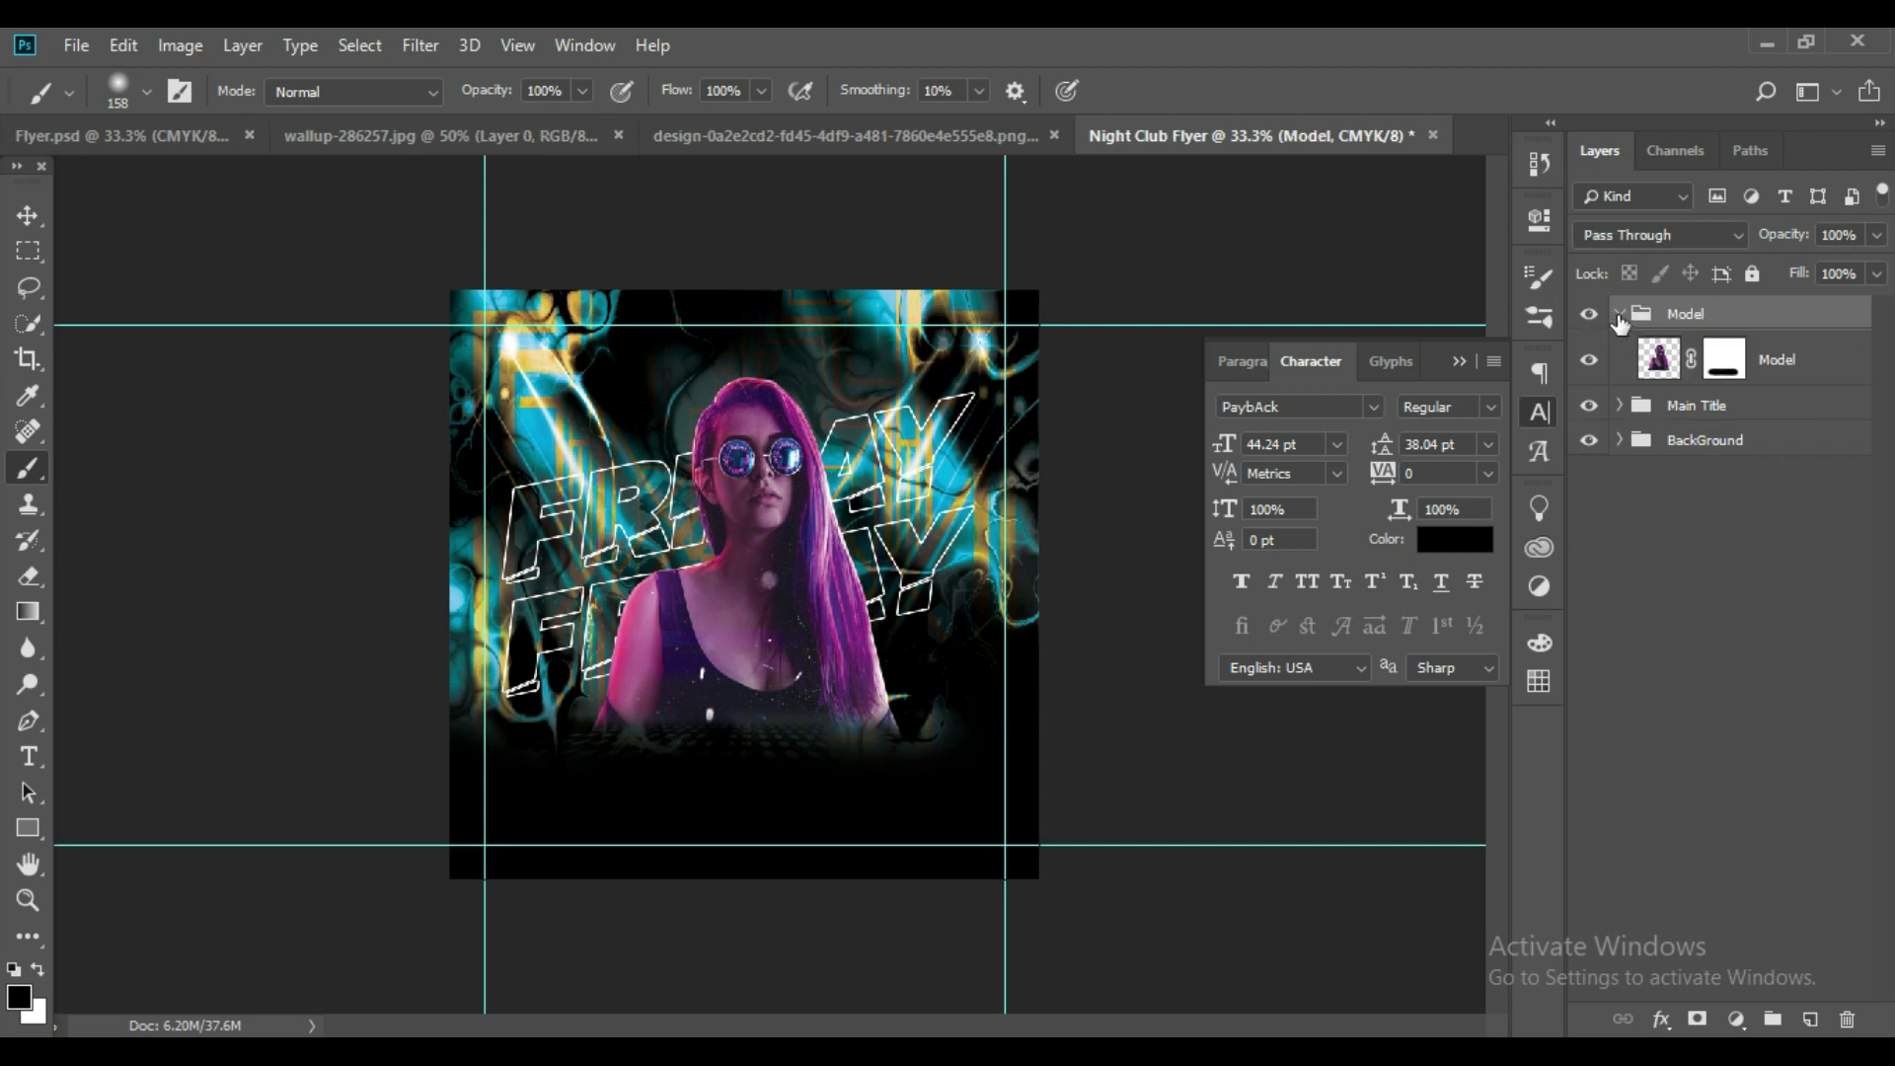
click(1619, 313)
click(1666, 570)
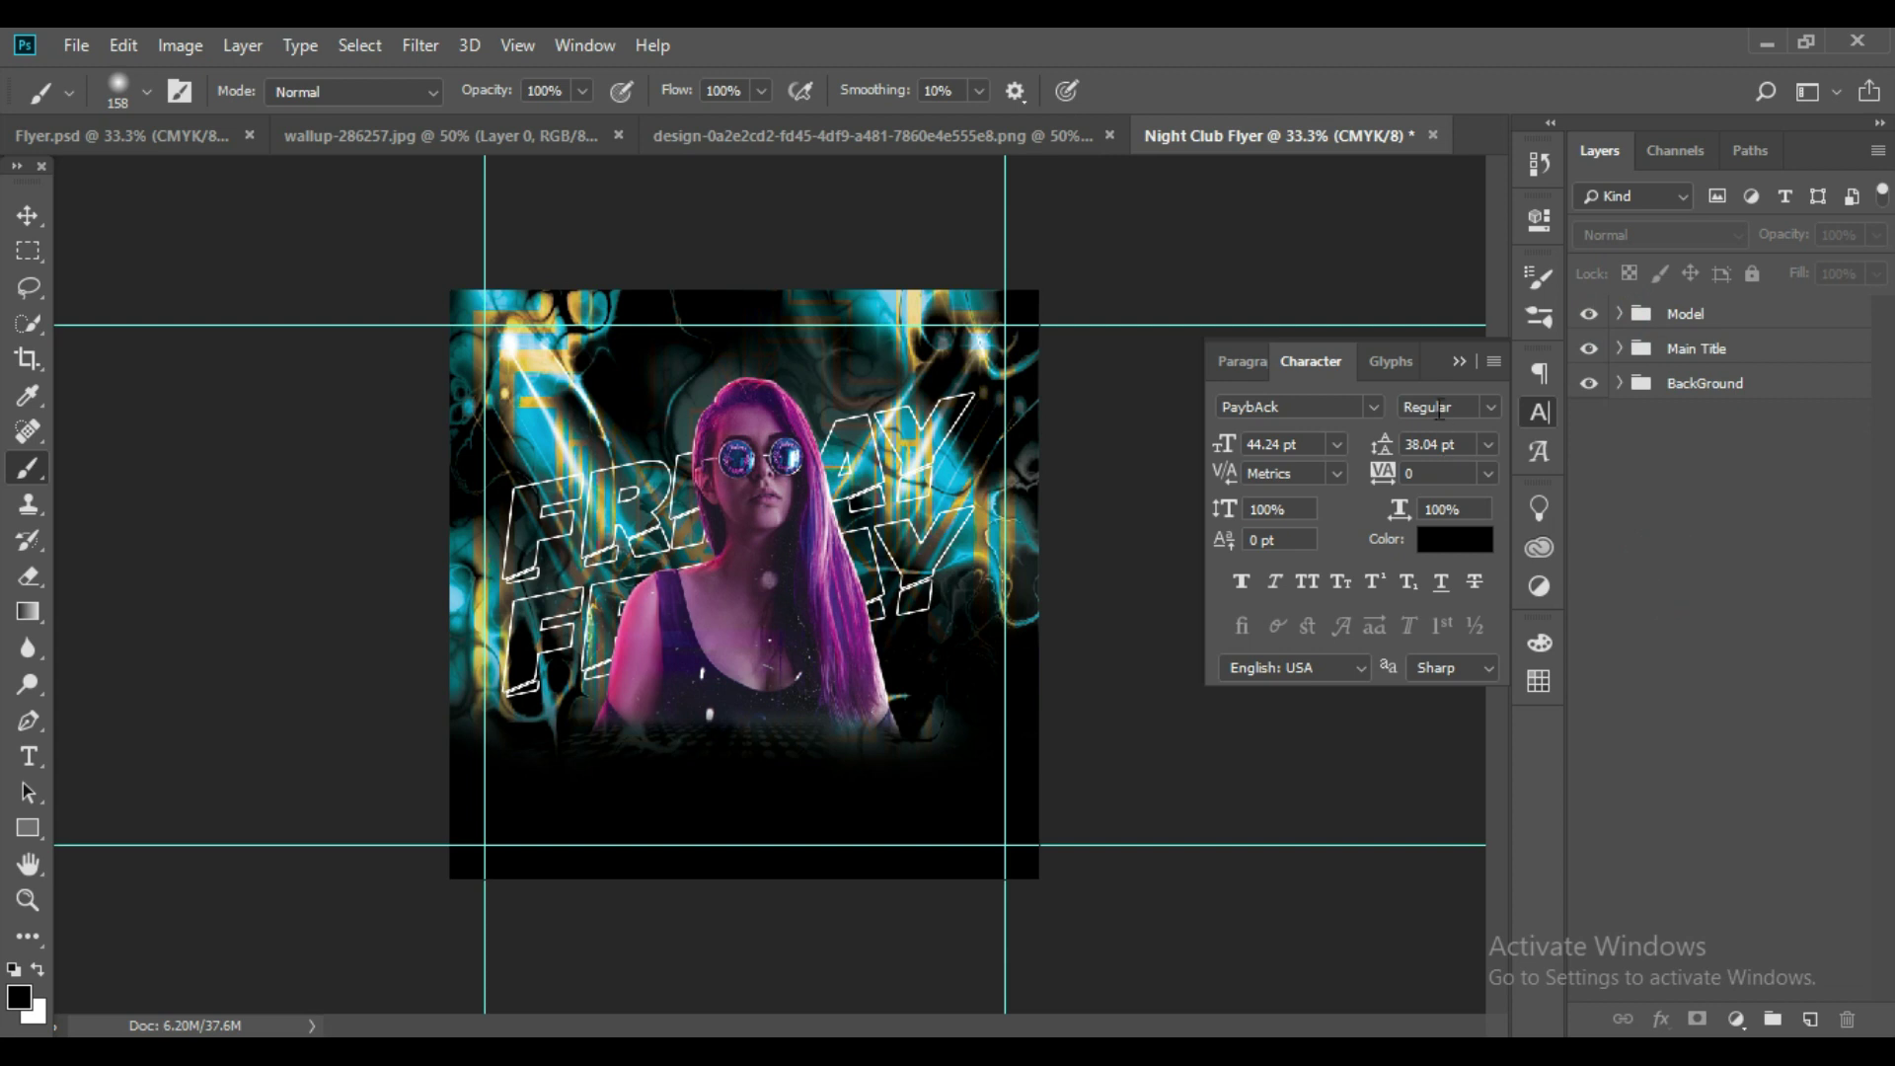
Start a text layer at the top-left set in Montserrat 9 pt.
click(1455, 360)
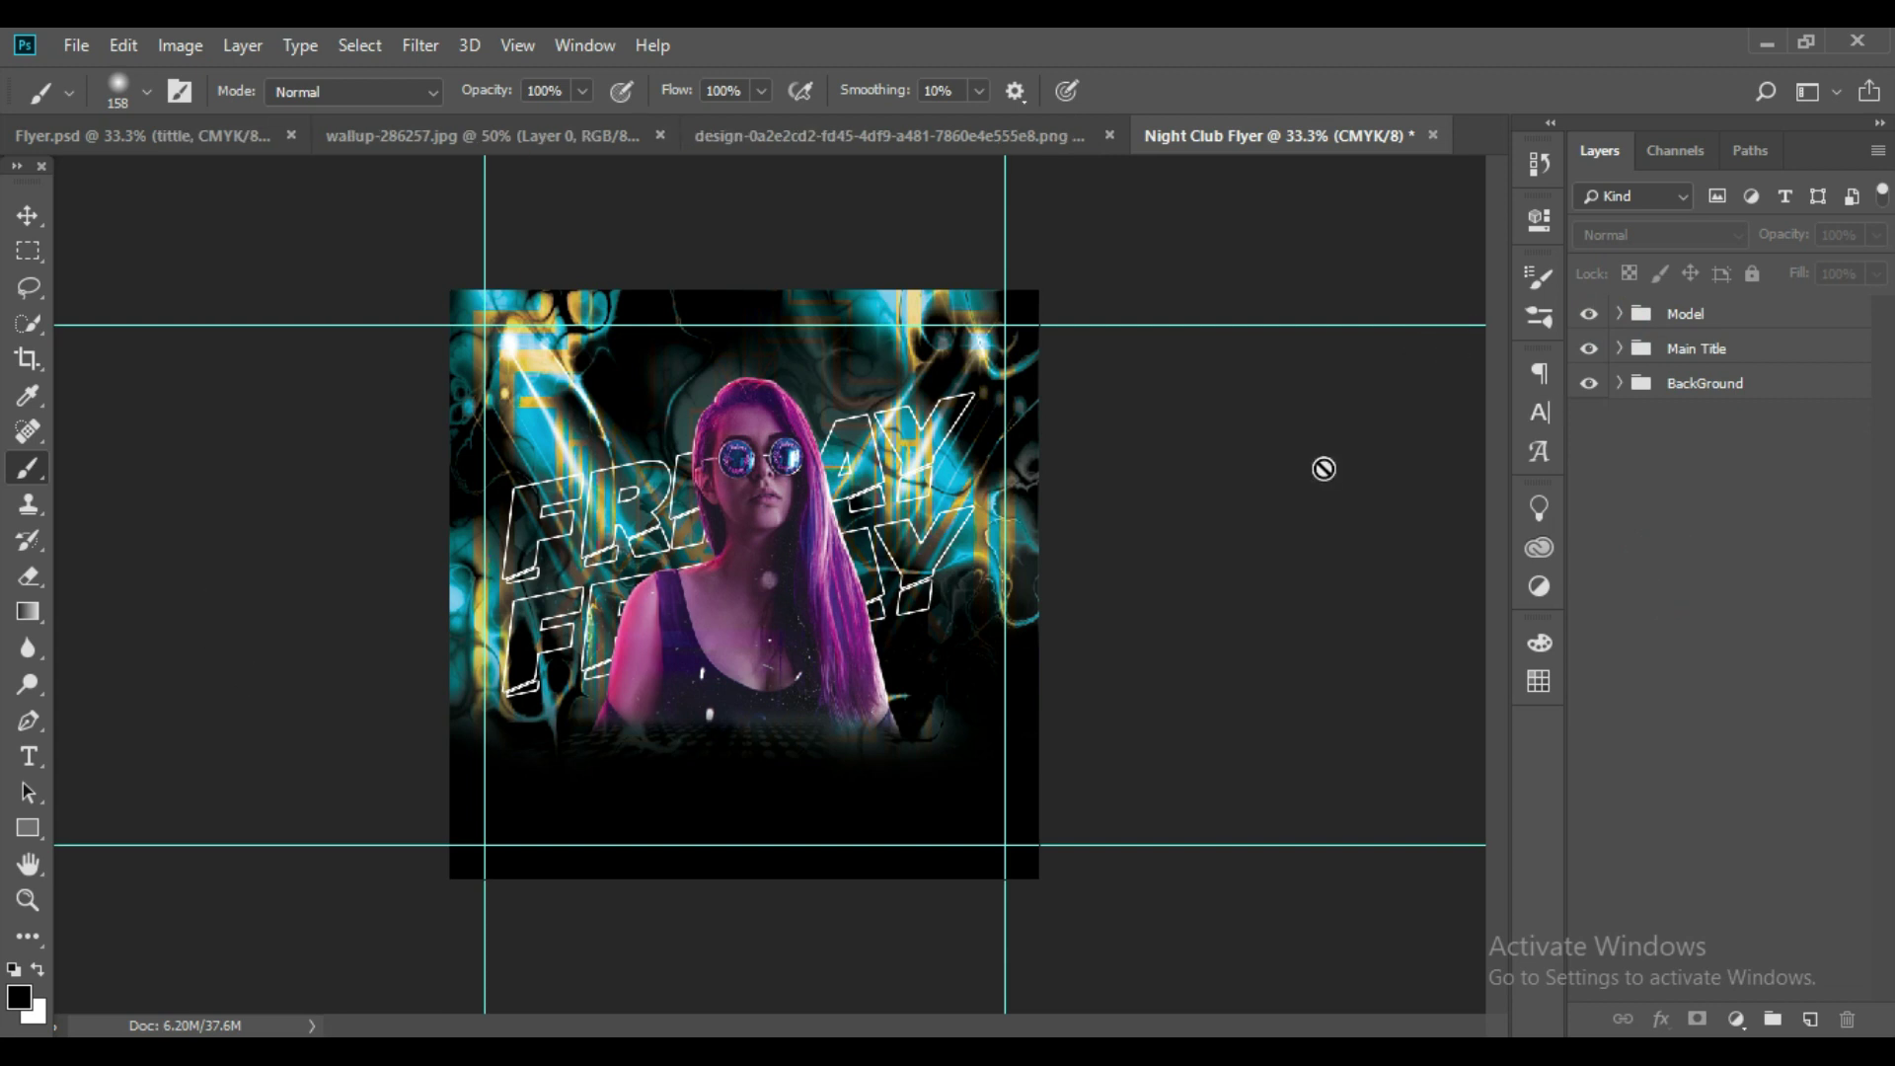
click(1535, 417)
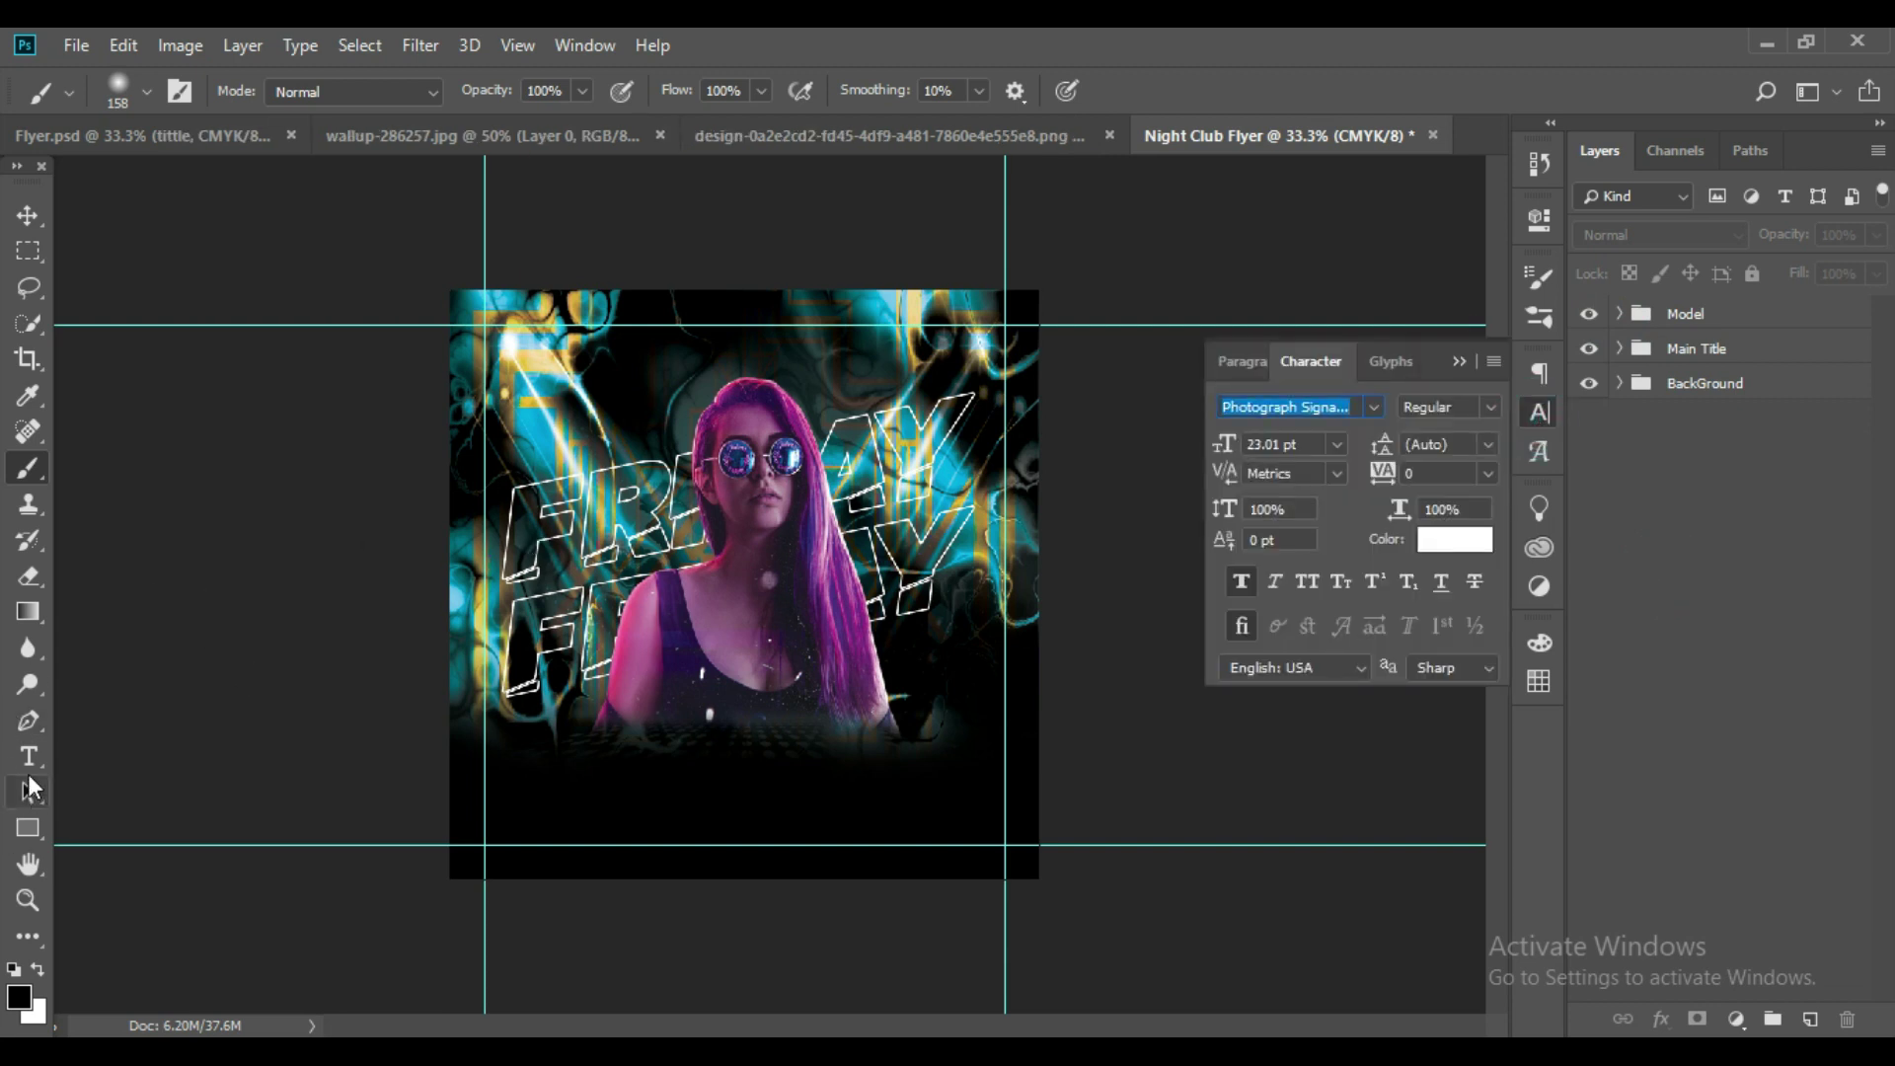
click(28, 756)
scroll(435, 513, up, 1)
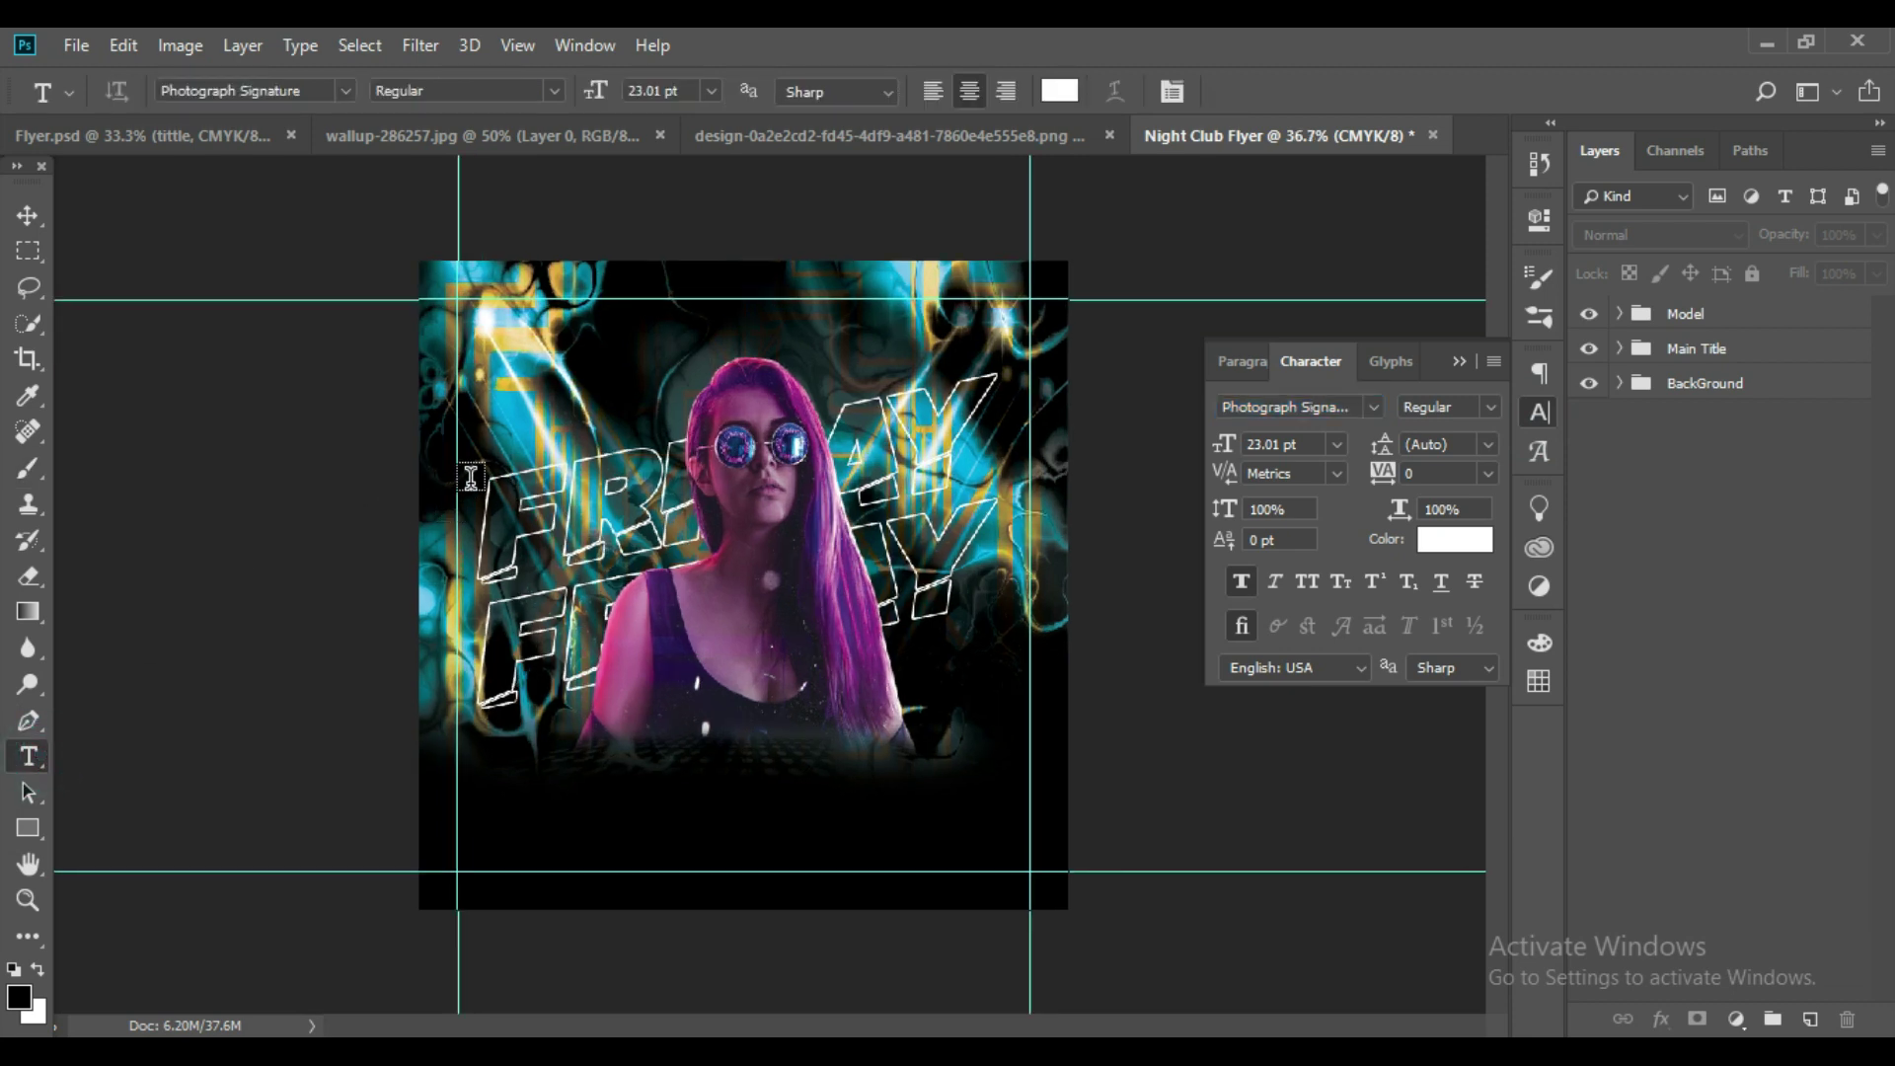
scroll(459, 493, up, 1)
scroll(470, 478, up, 1)
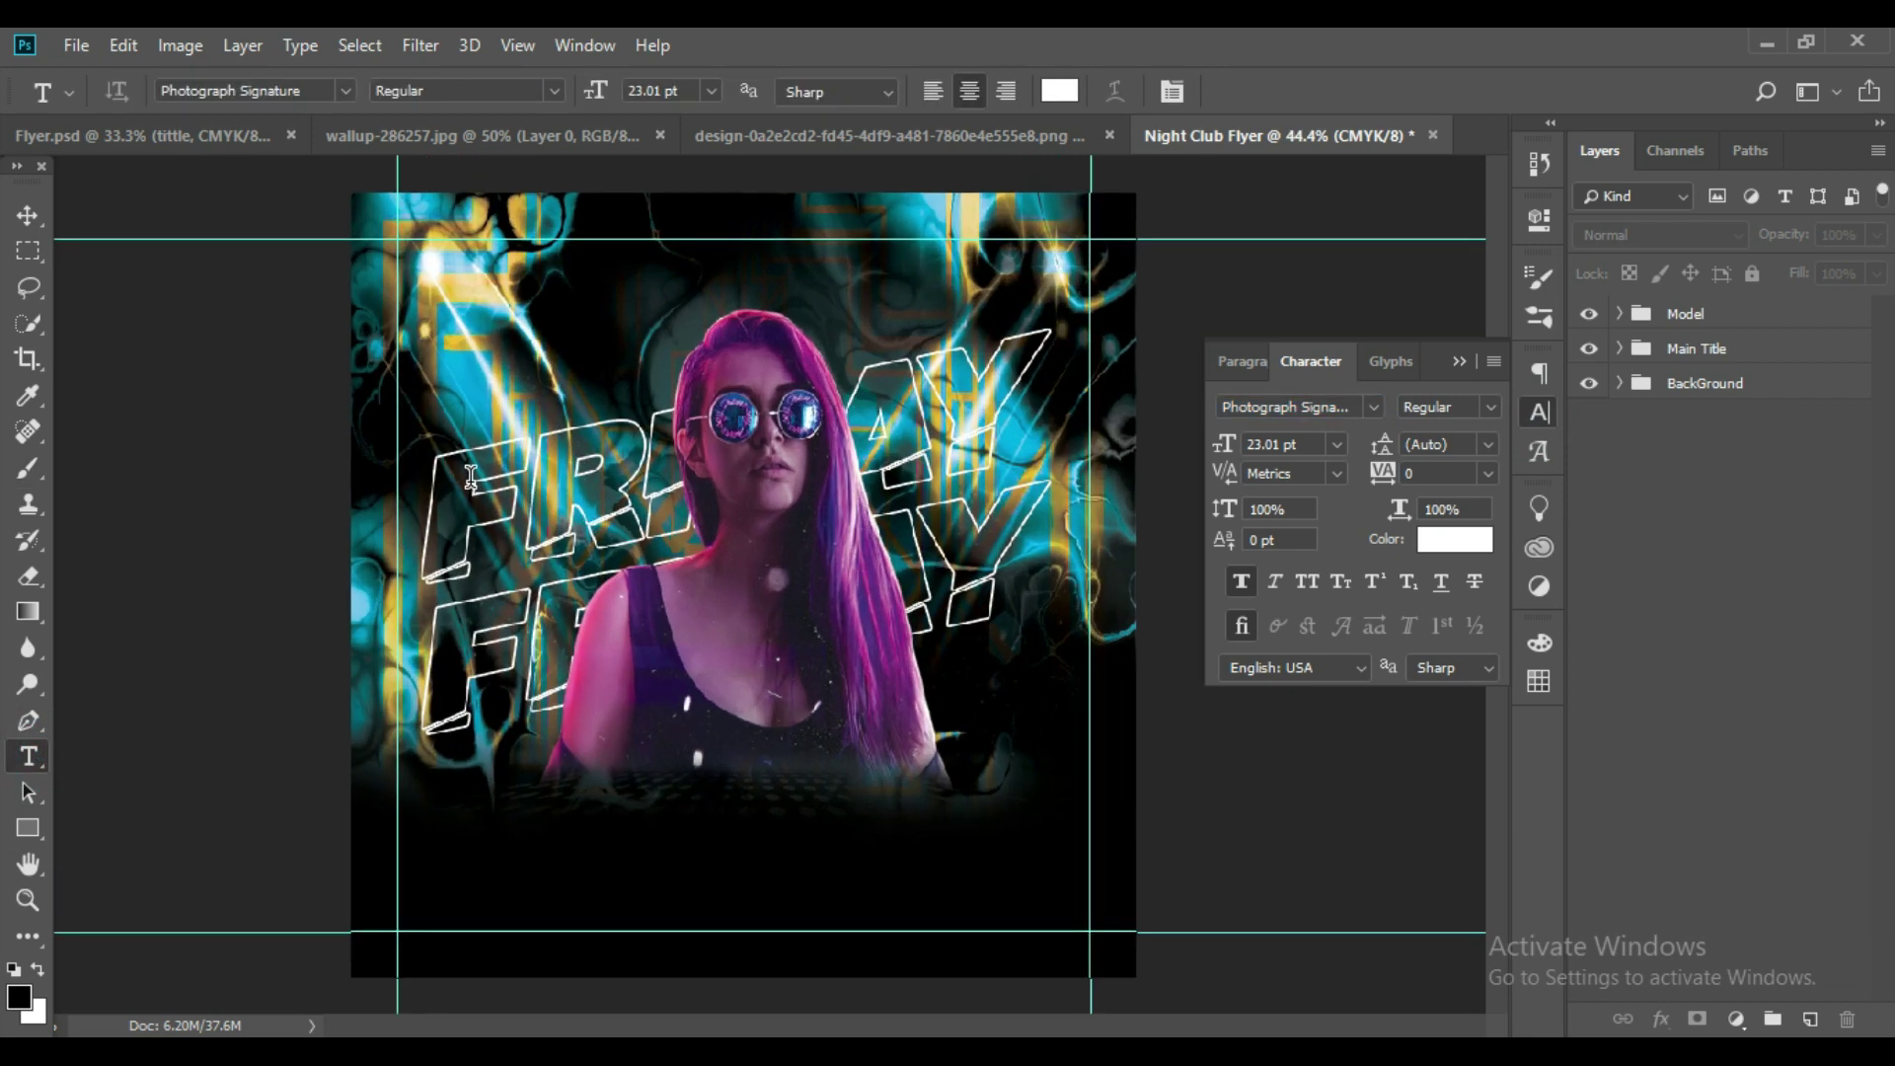
click(431, 272)
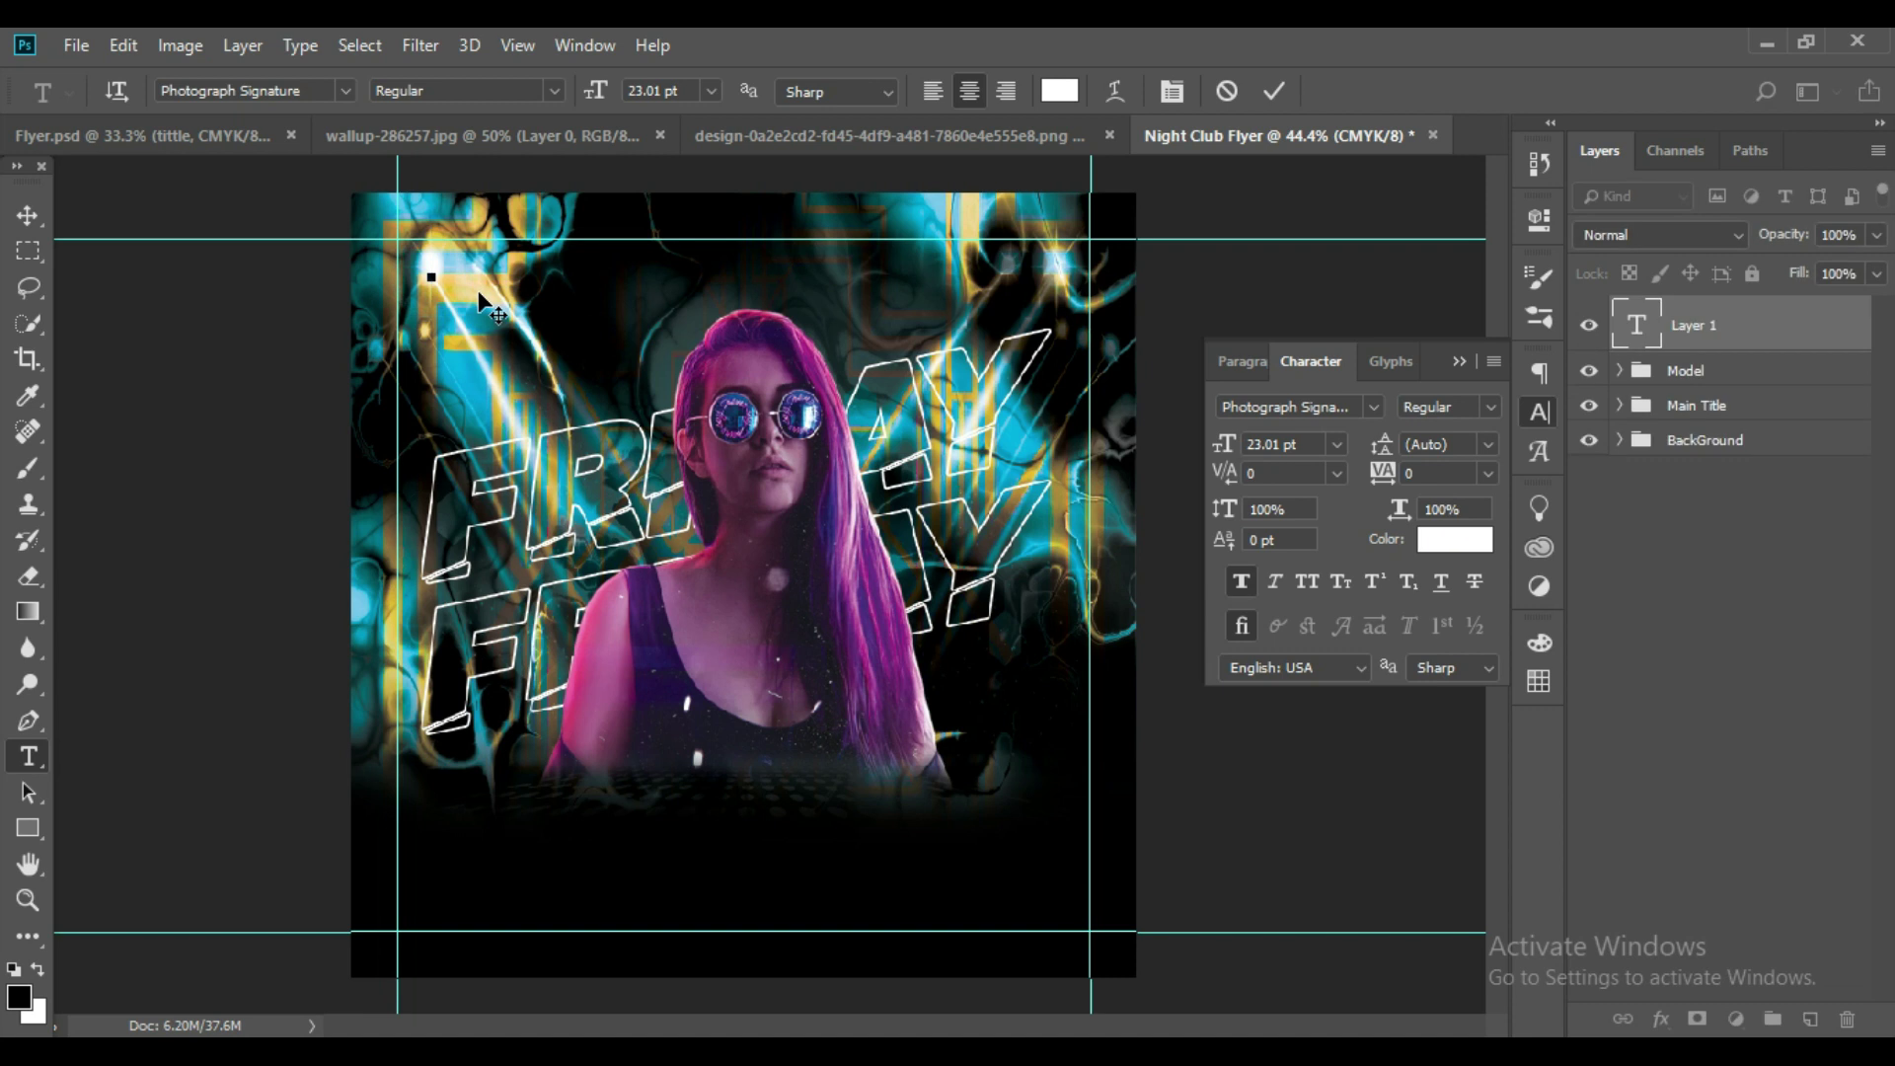
click(1373, 407)
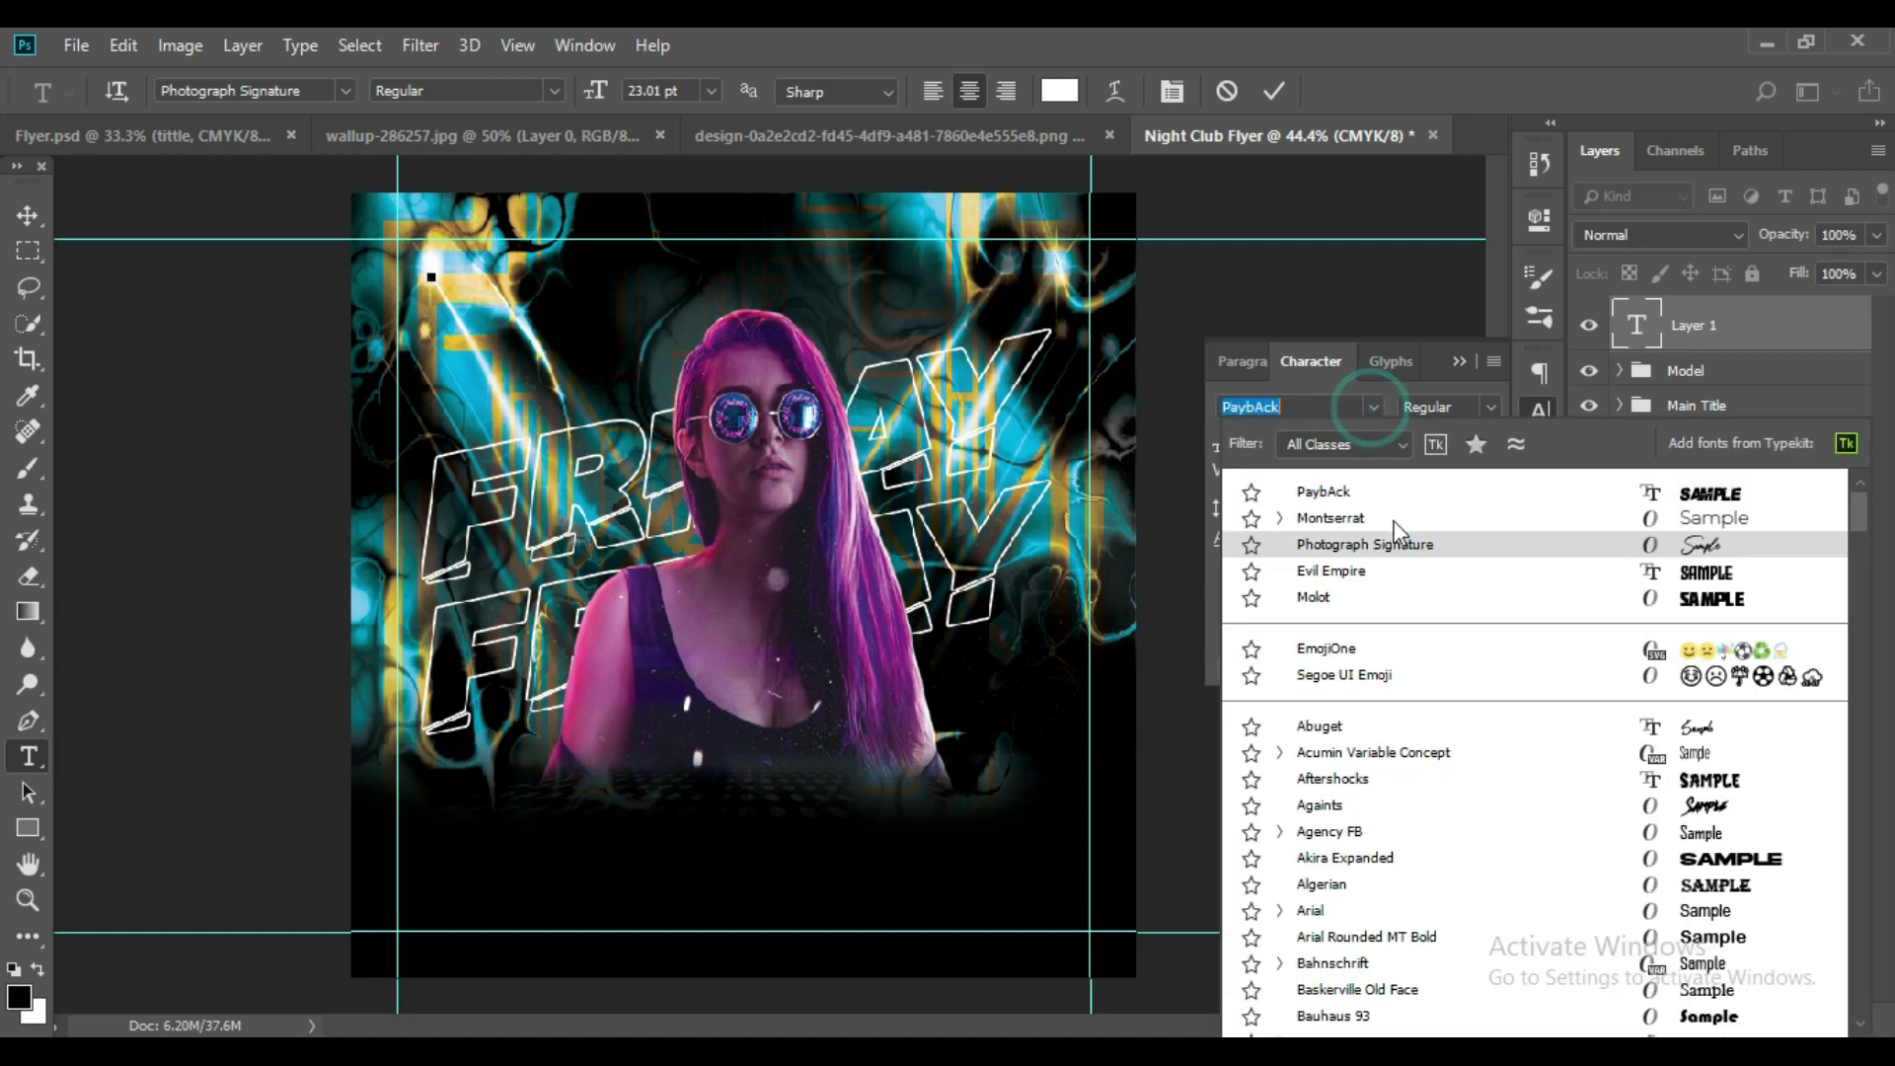
click(1372, 515)
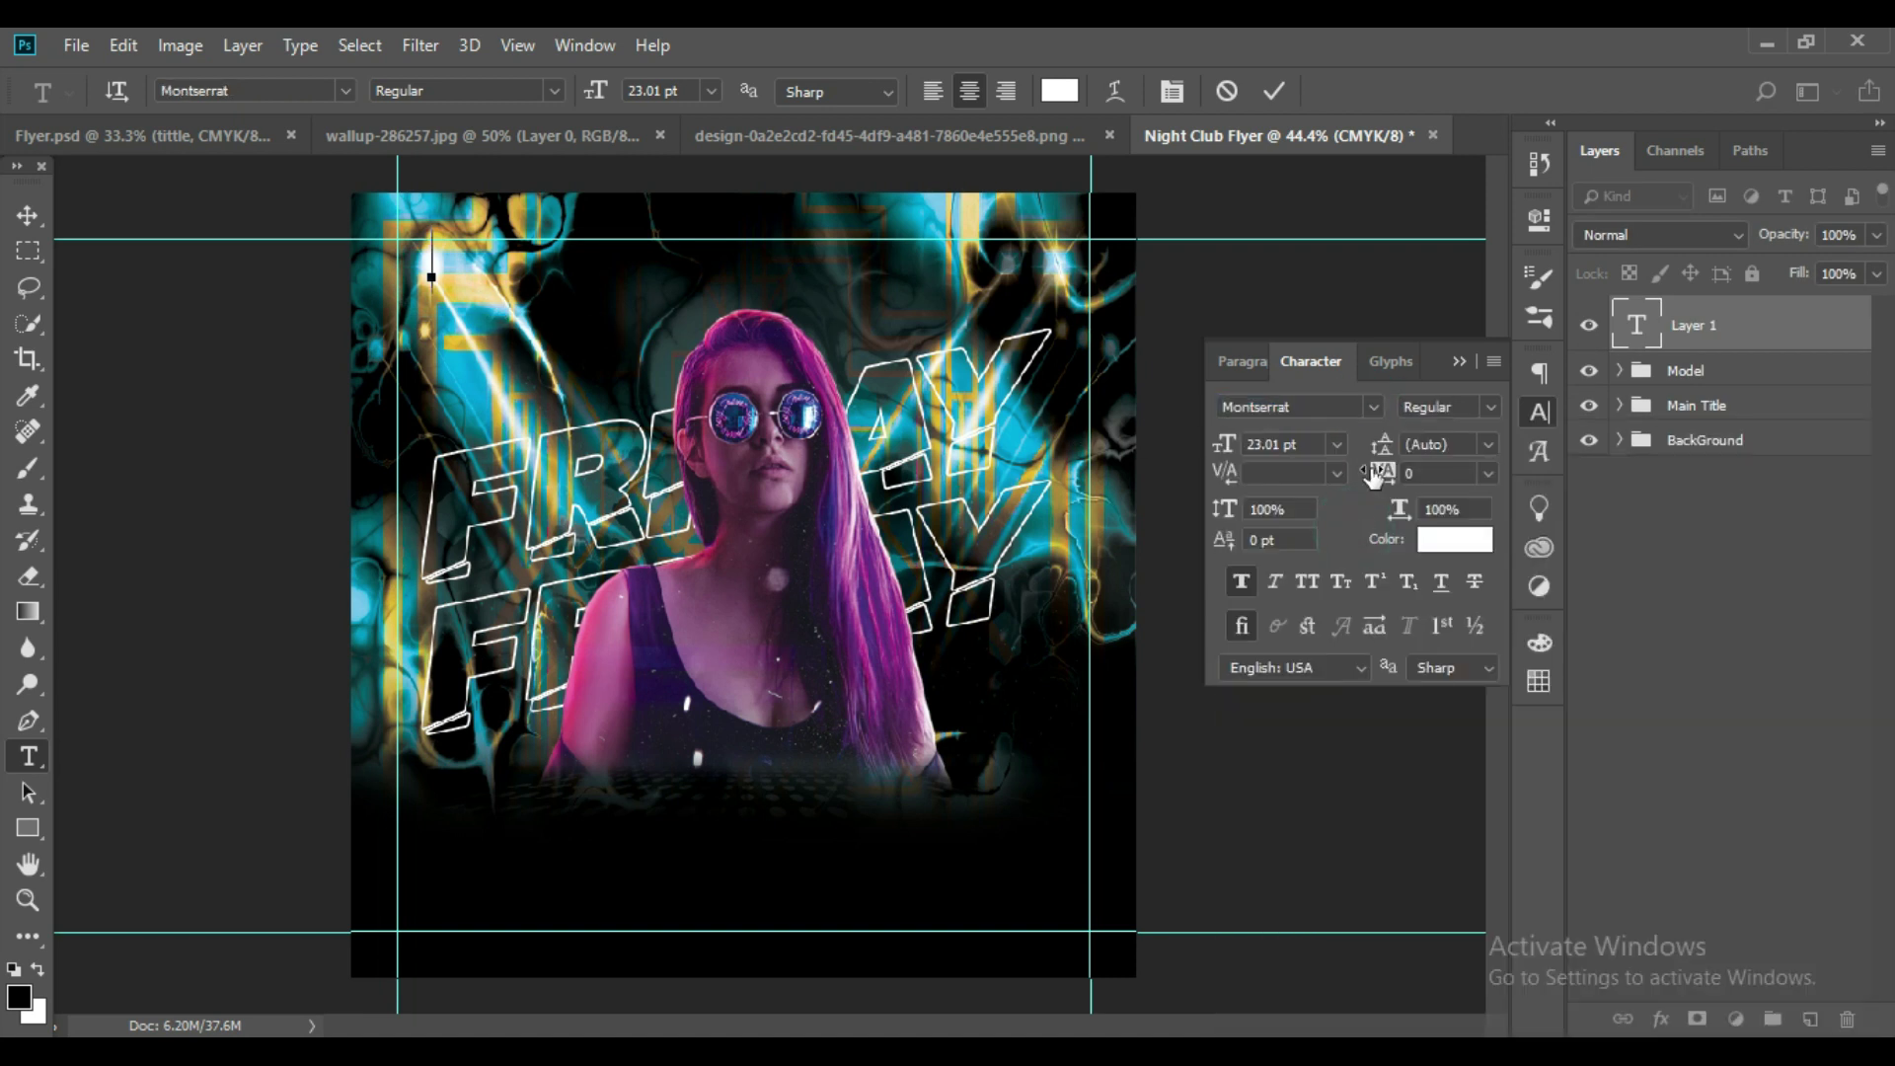
double_click(1279, 445)
text(9)
key(Return)
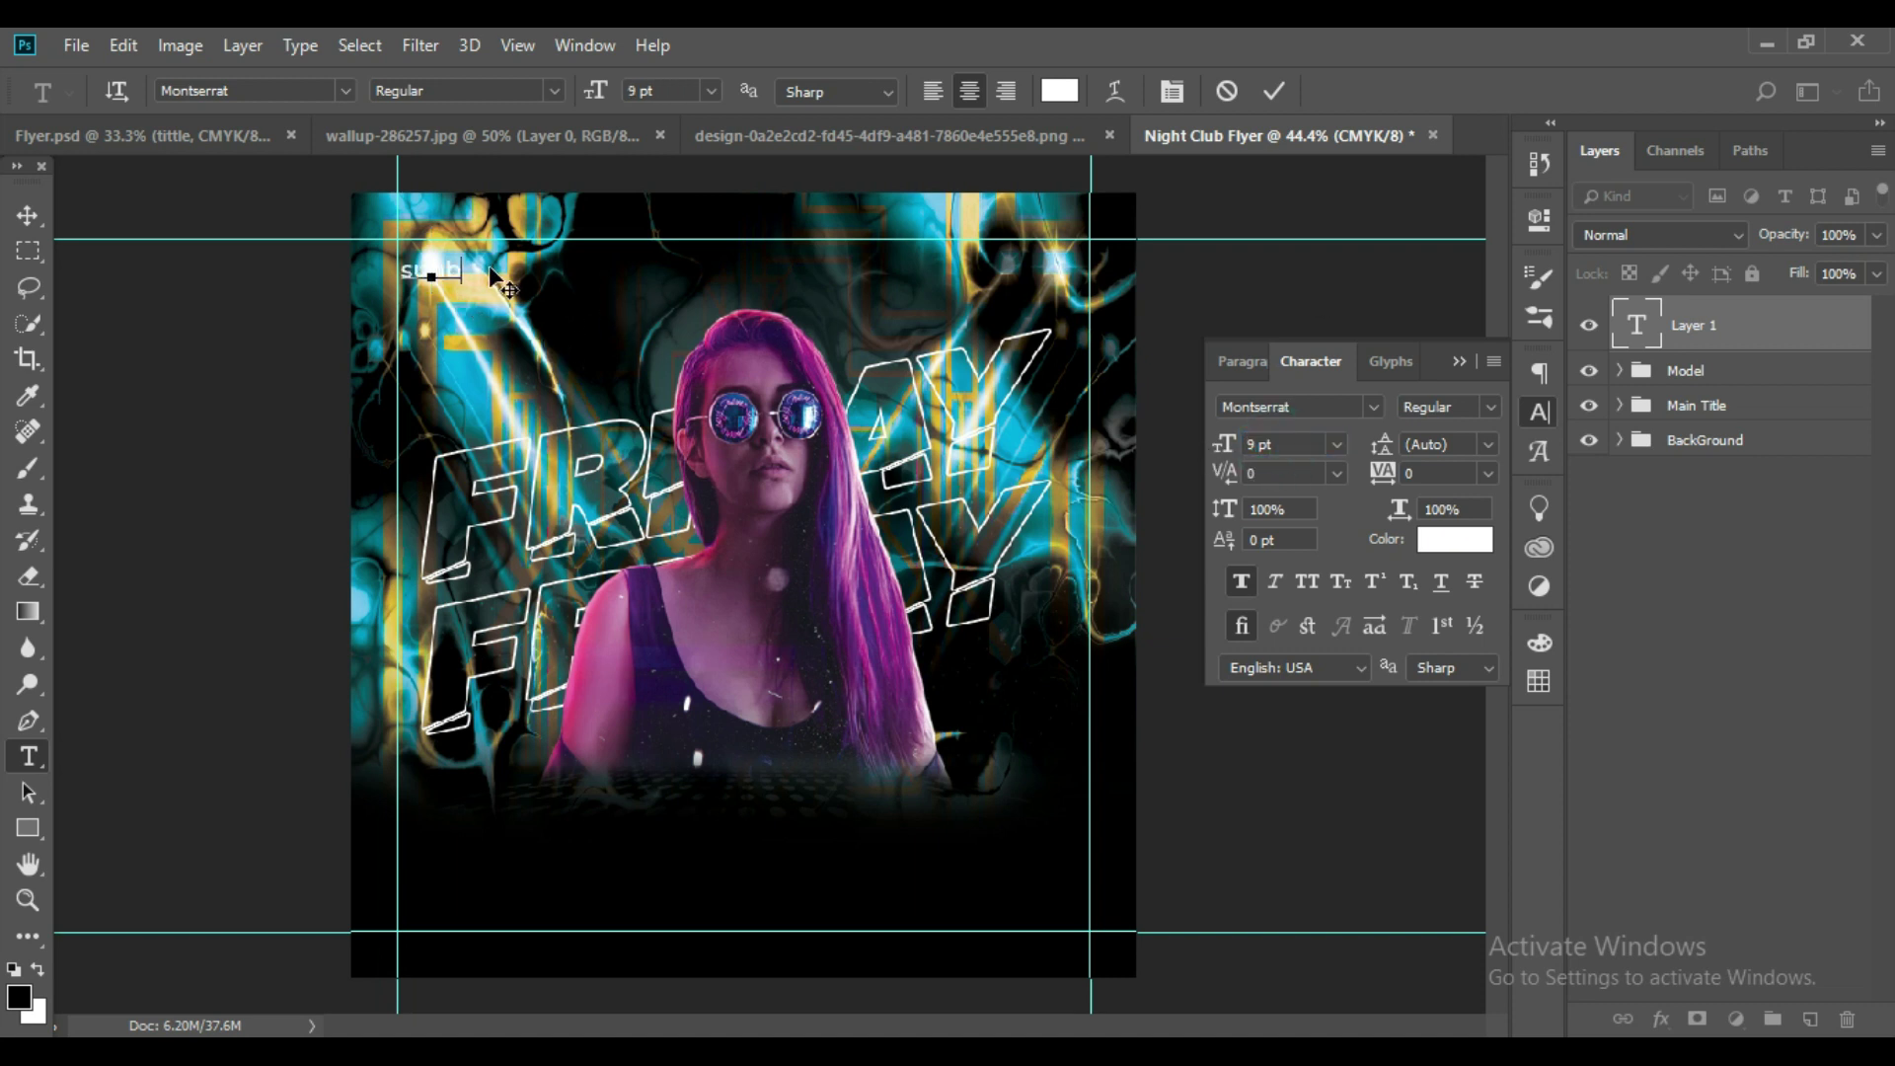
Type 'SUN' and '9PM' on two lines and commit the text.
key(BackSpace)
text(SUN)
key(Return)
text(9P)
text(M)
click(1274, 90)
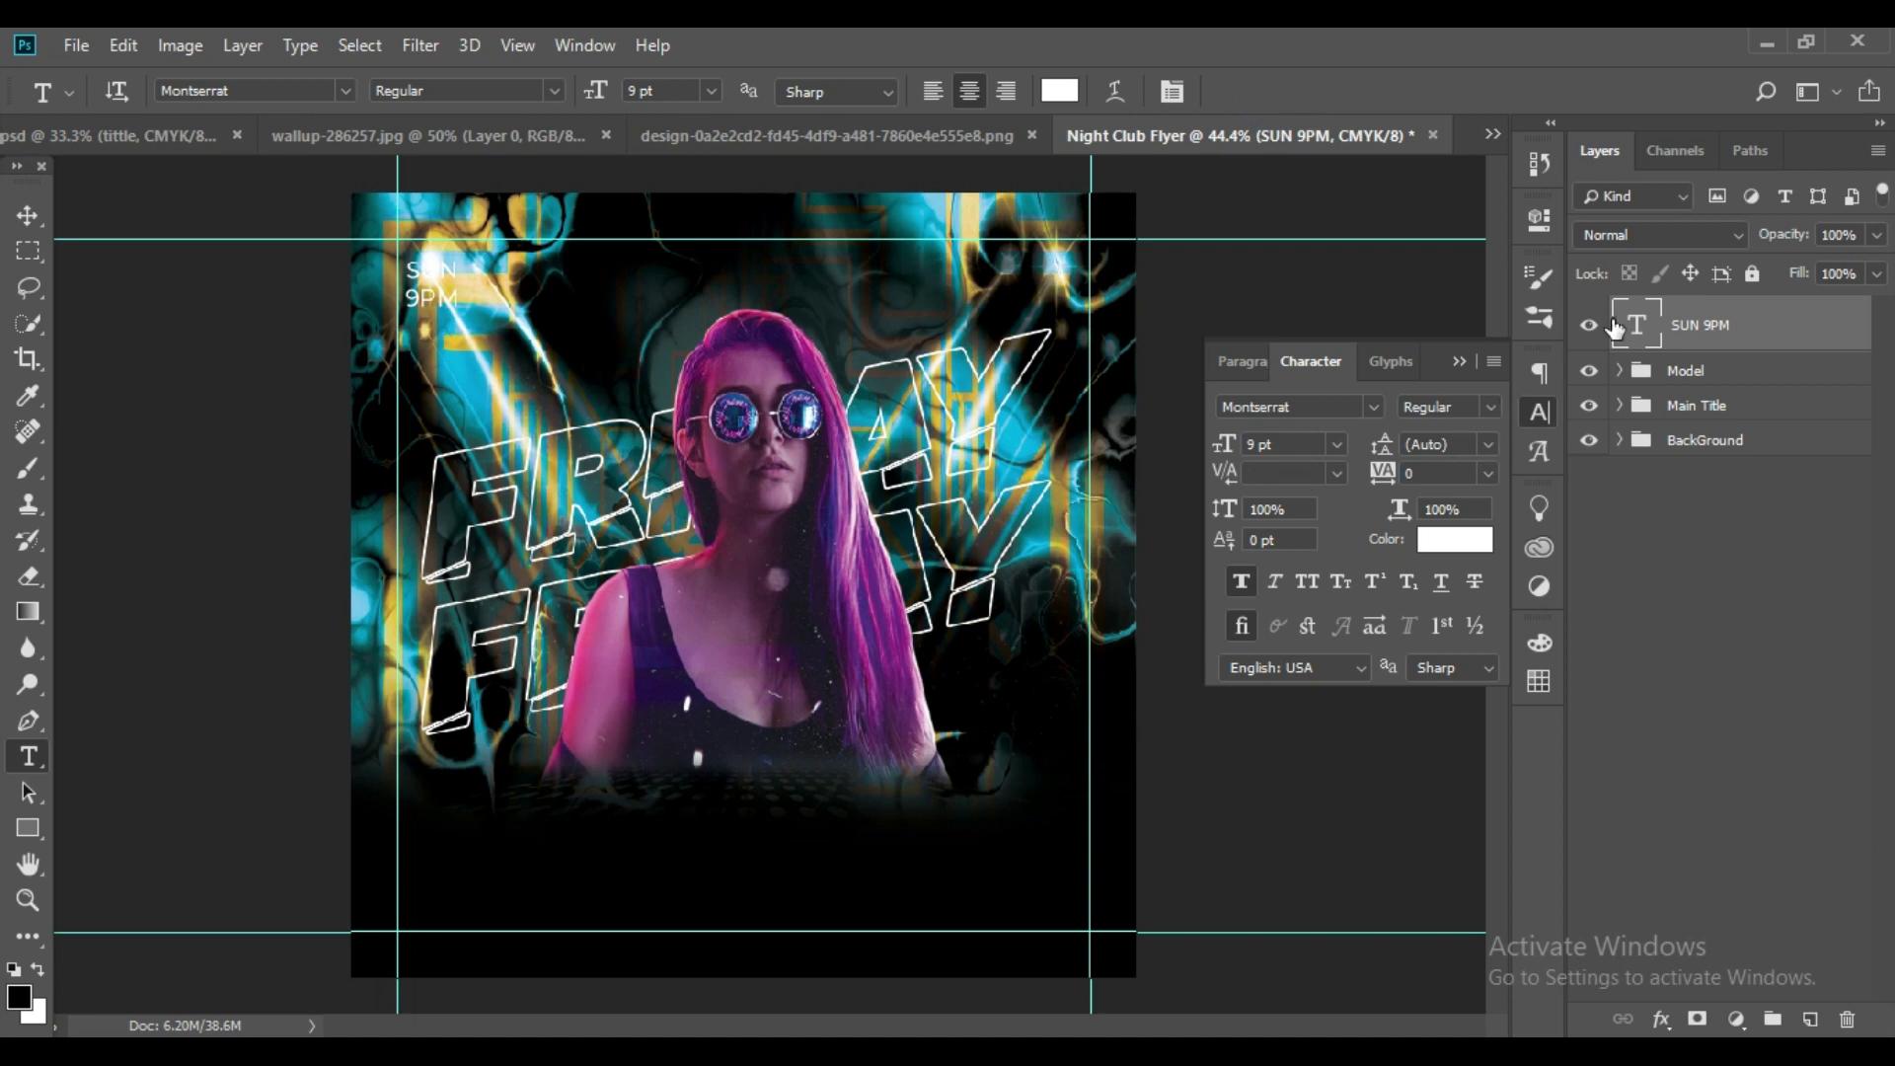
Change the SUN 9PM text to the Bold font style.
double_click(1640, 329)
click(1490, 407)
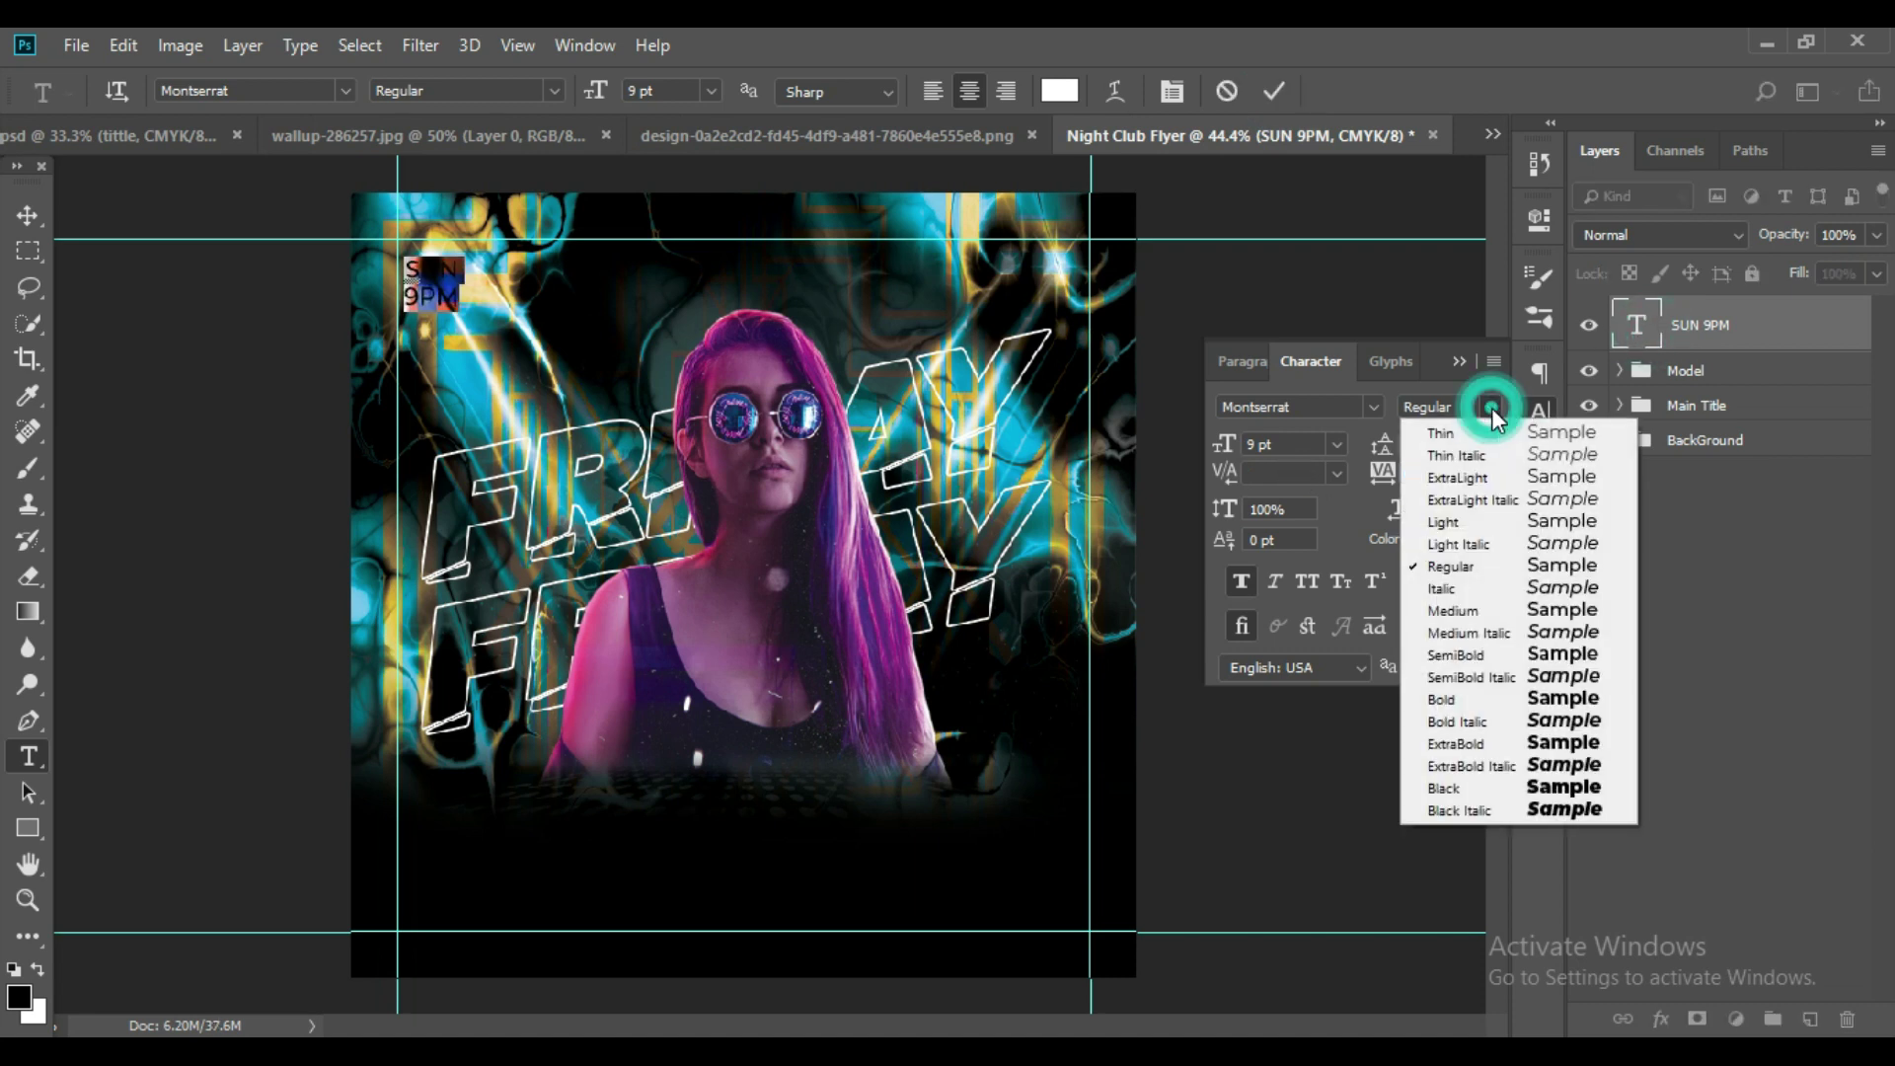
click(1470, 701)
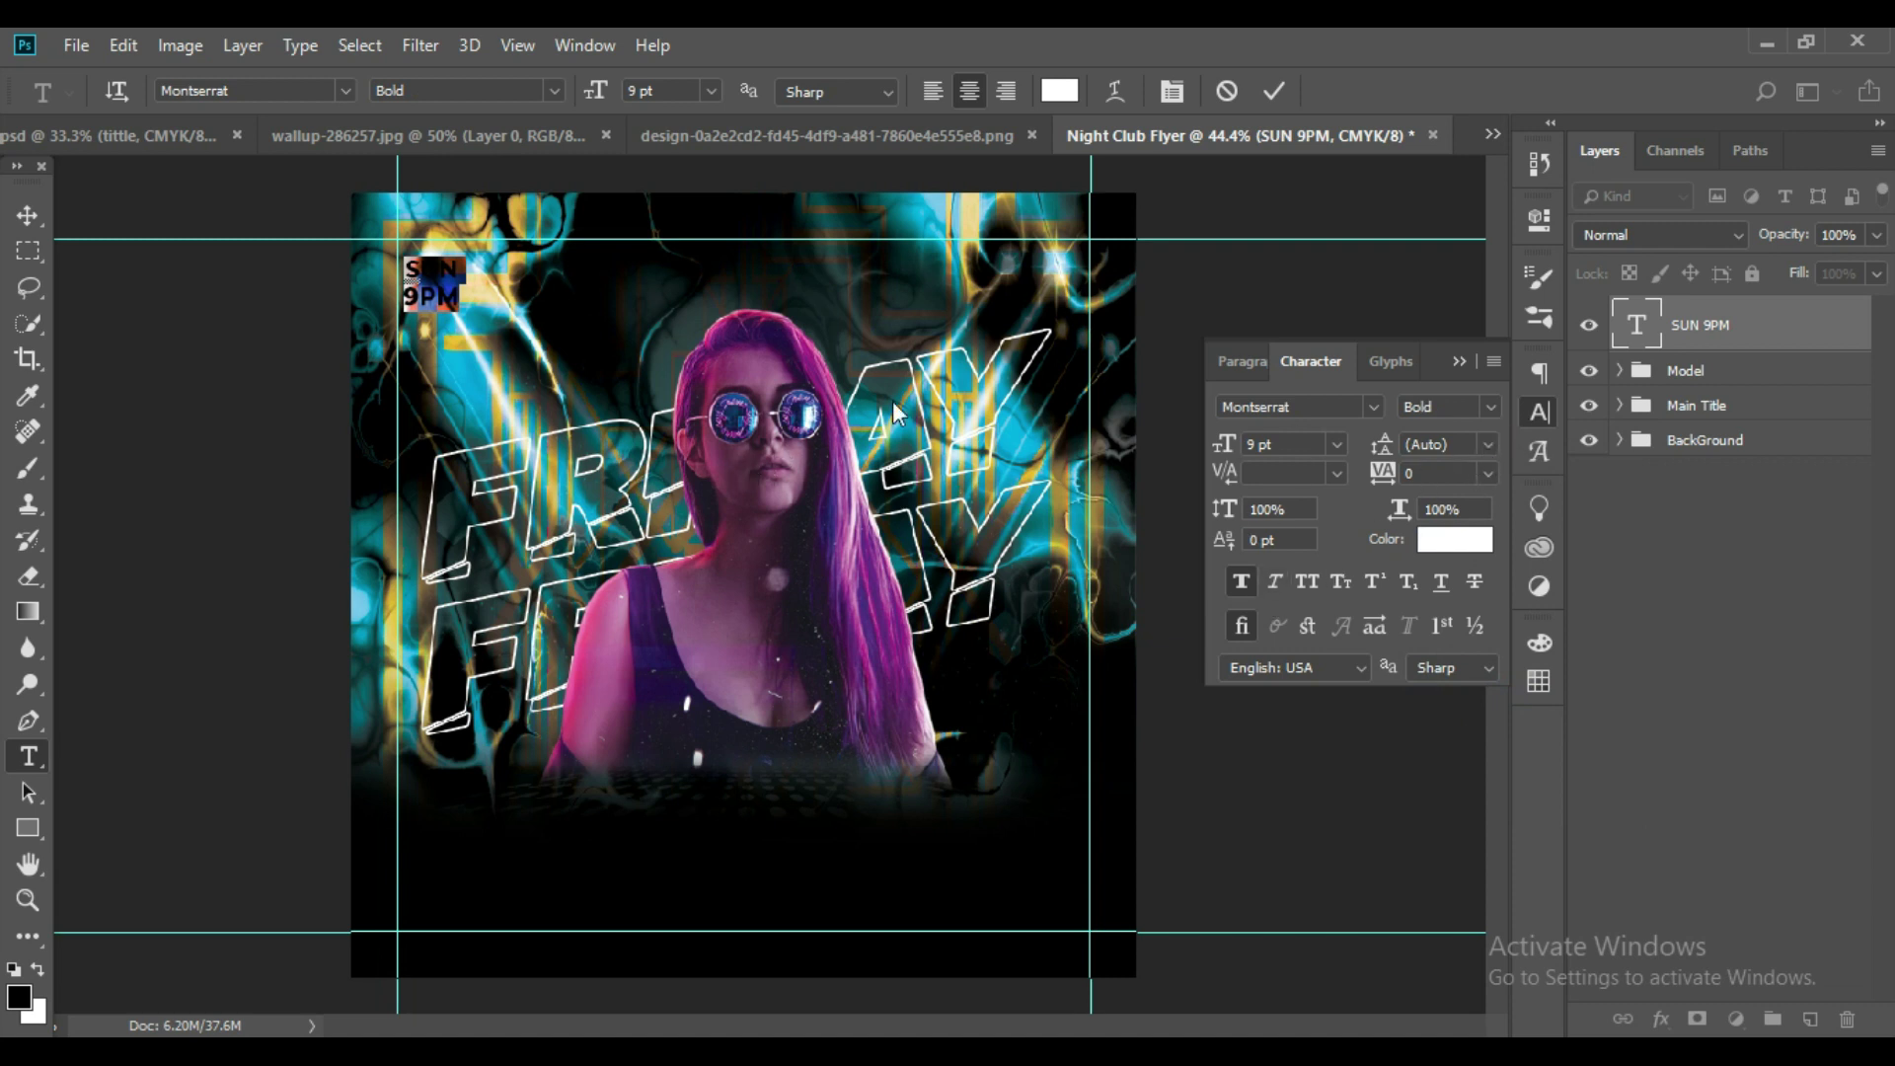
click(723, 404)
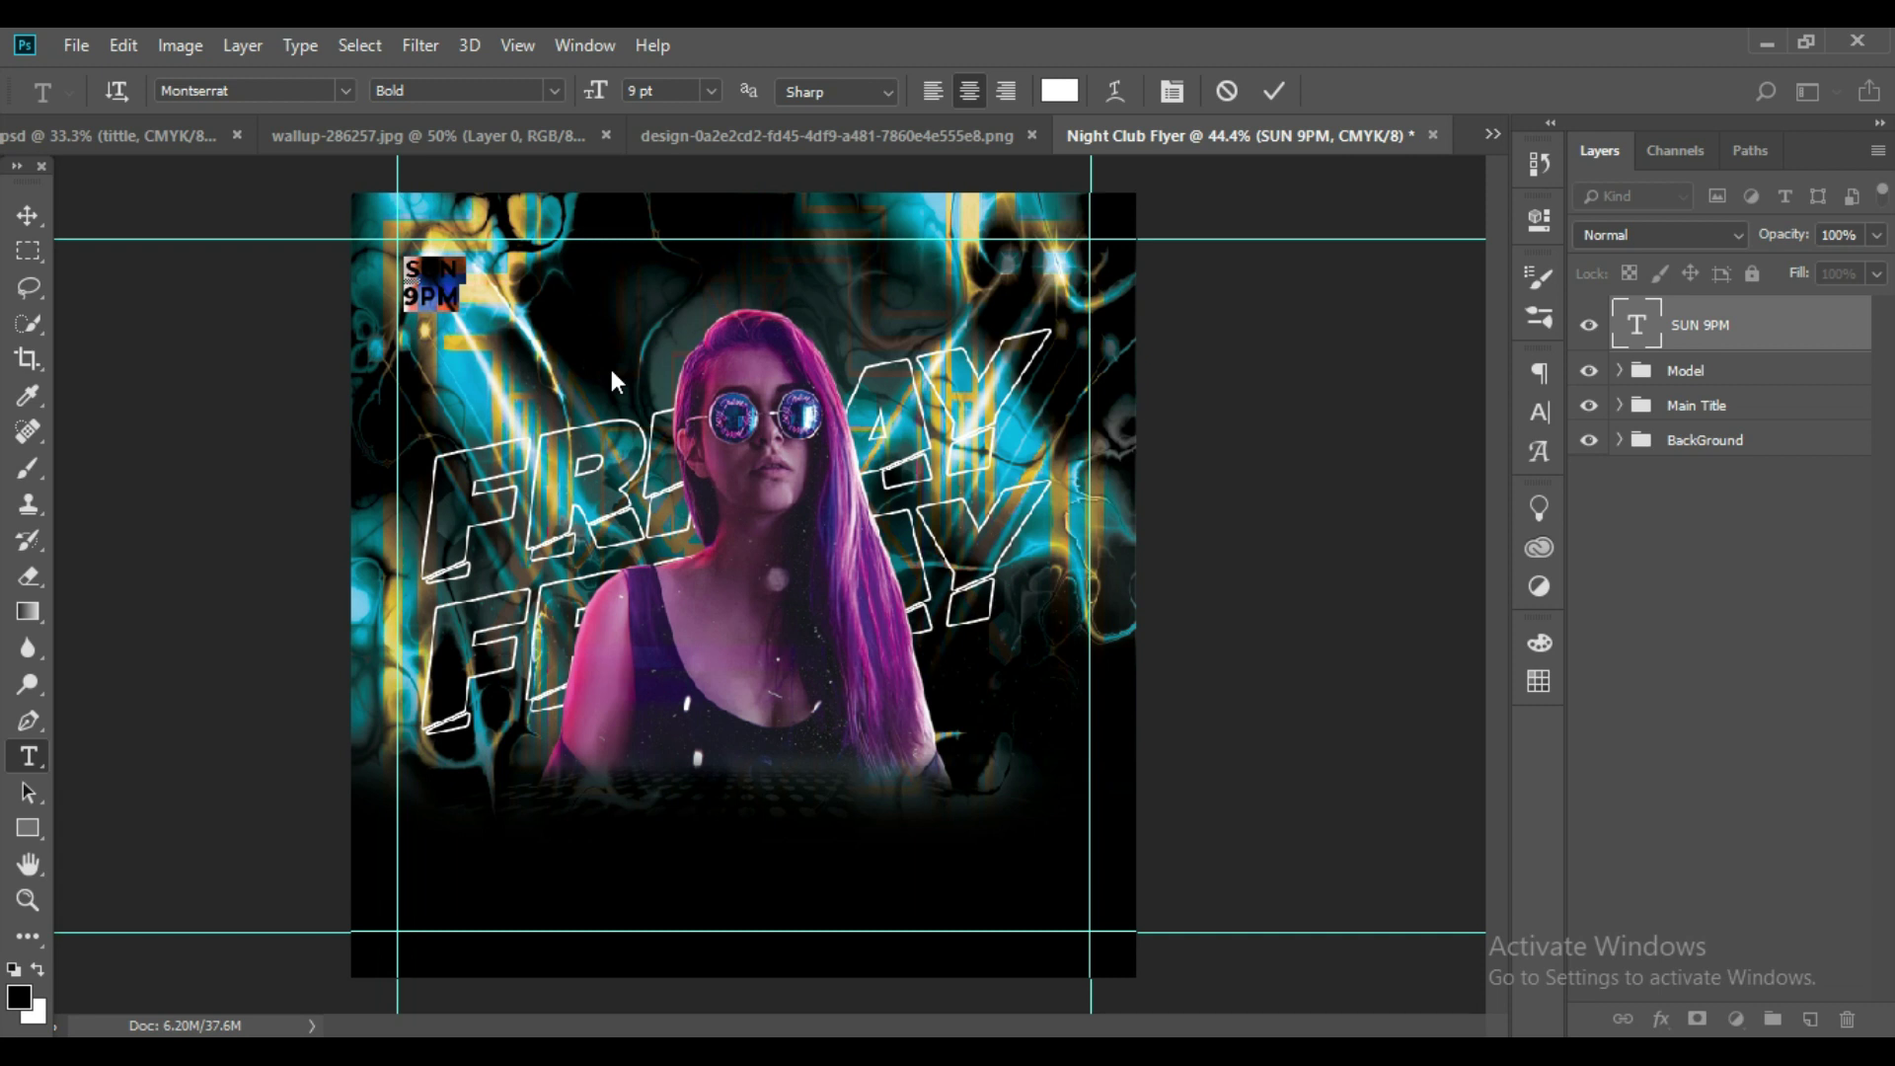
key(Left)
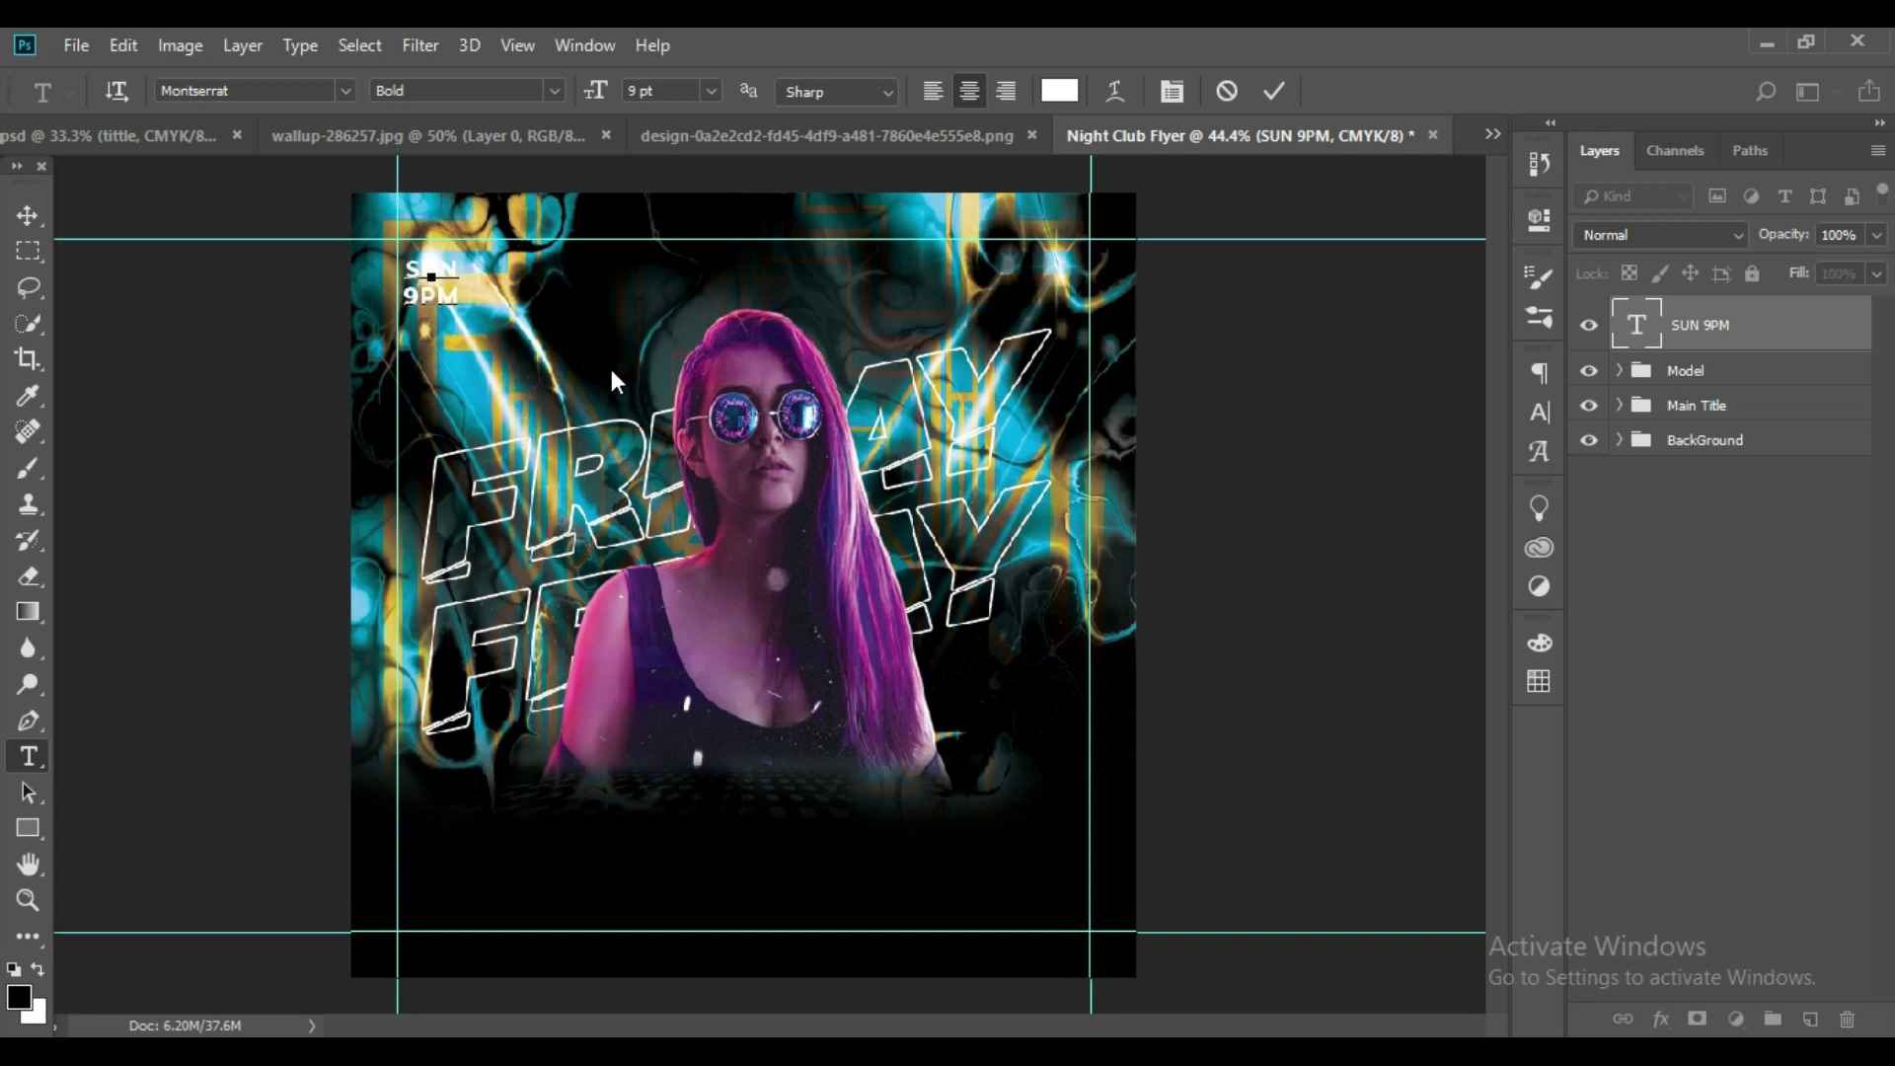
Move SUN 9PM down below the top guide in the top-left corner.
key(ctrl+t)
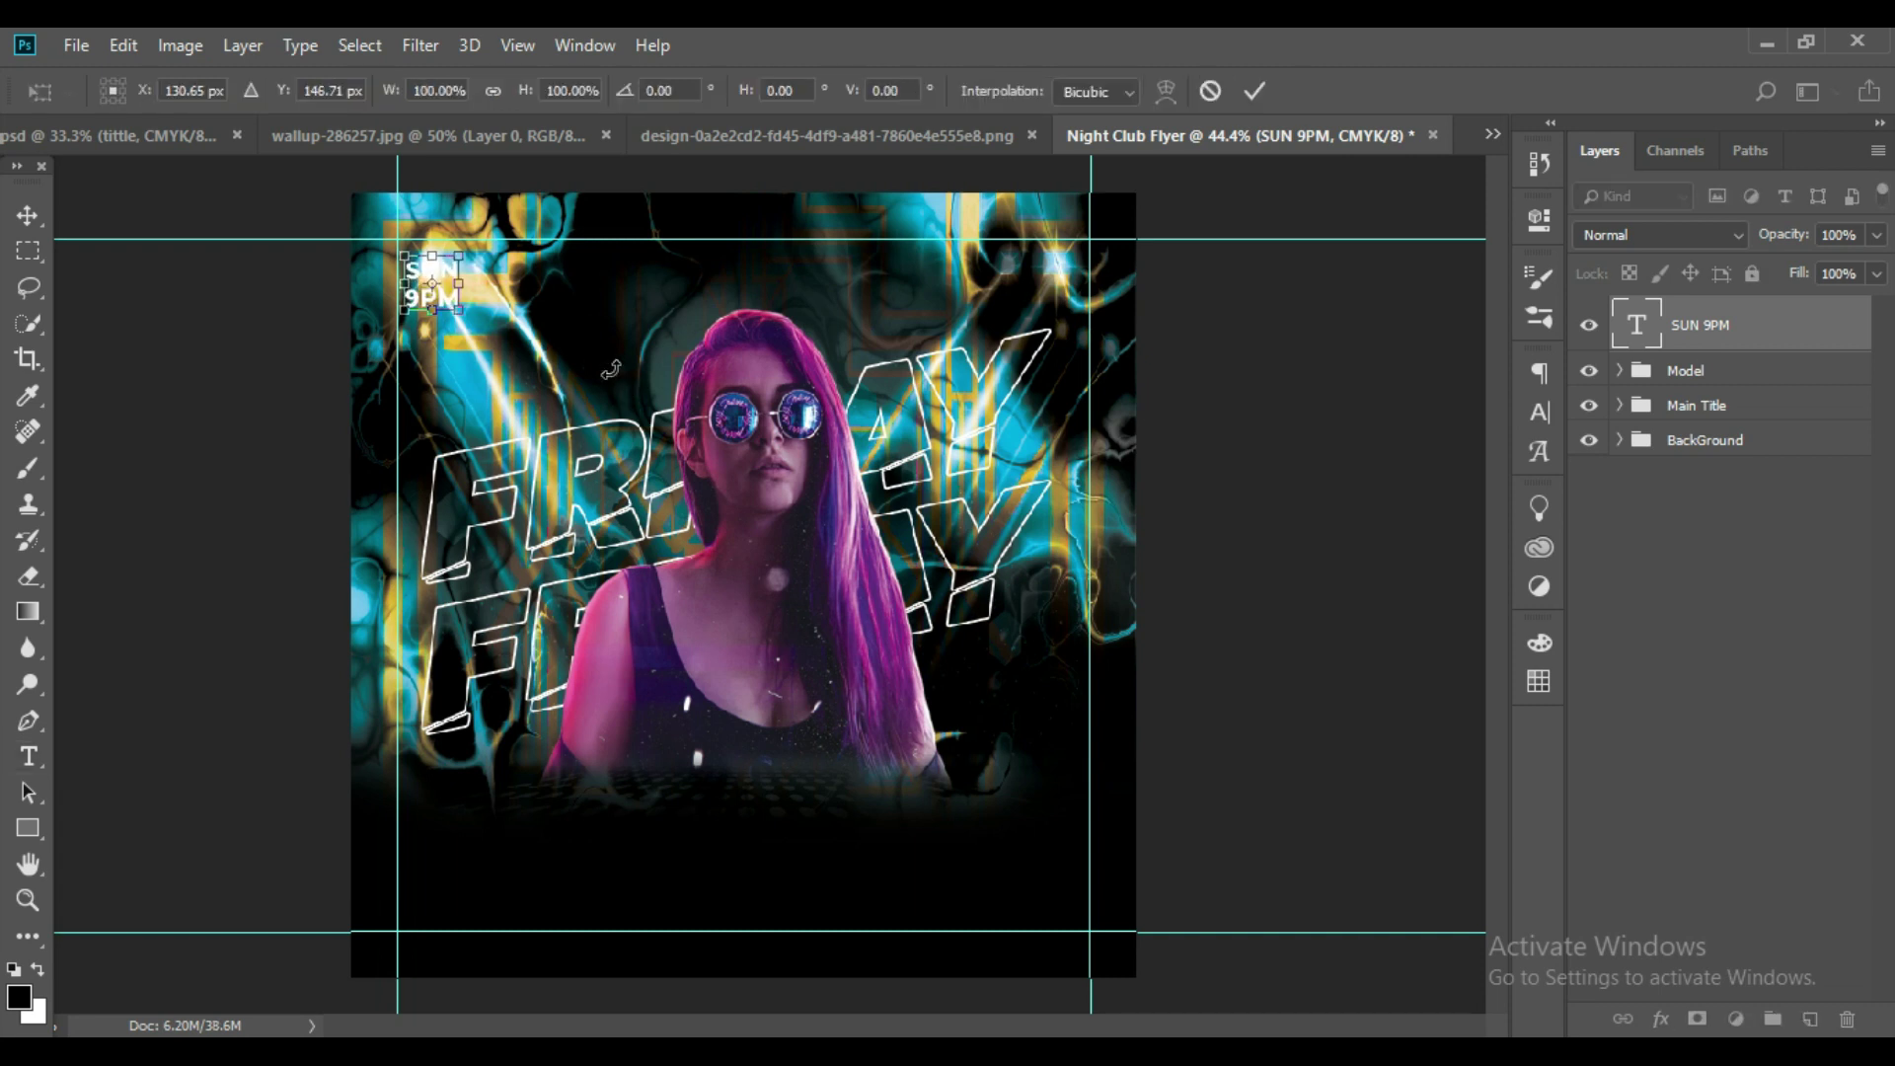
key(Up)
key(Up)
key(Up)
key(Up)
key(Up)
key(Up)
key(Up)
key(Up)
key(Up)
key(Up)
key(Up)
key(Up)
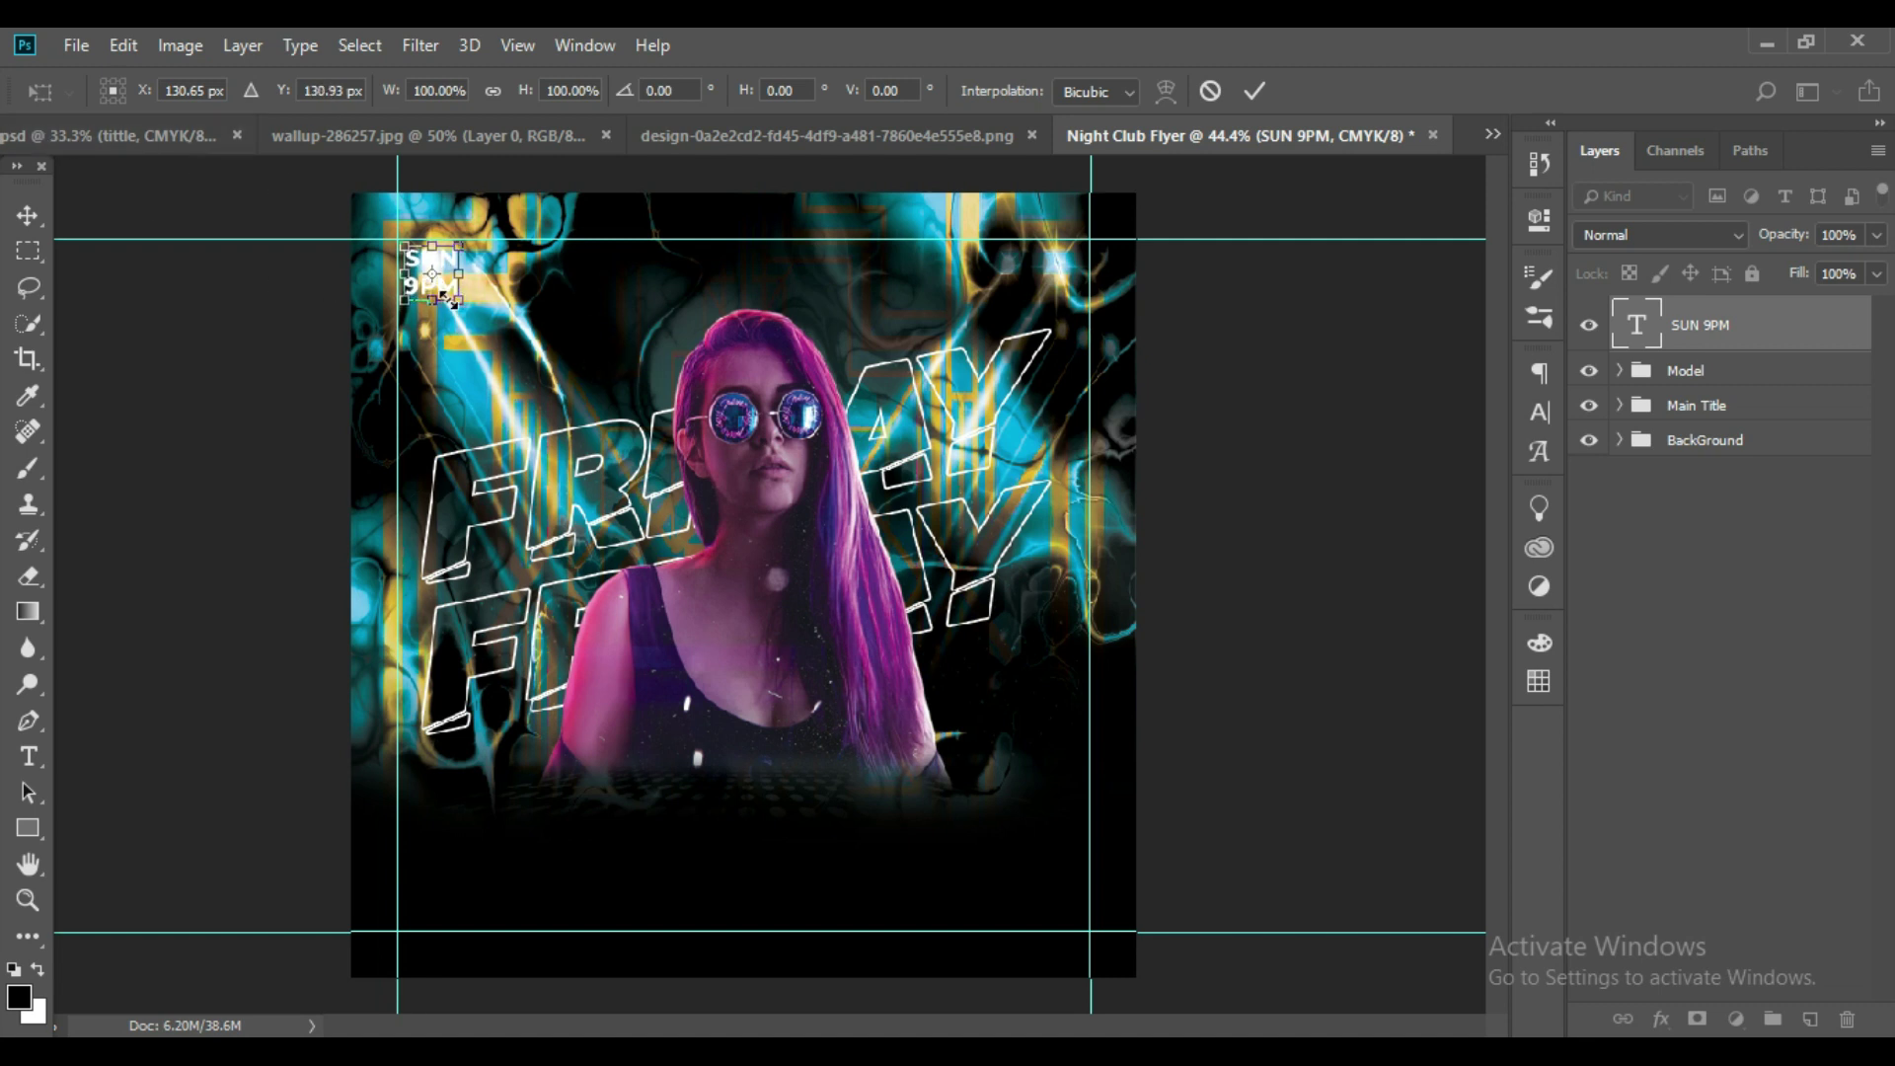
mouse_move(432, 274)
mouse_down()
mouse_move(459, 298)
mouse_move(439, 279)
mouse_up()
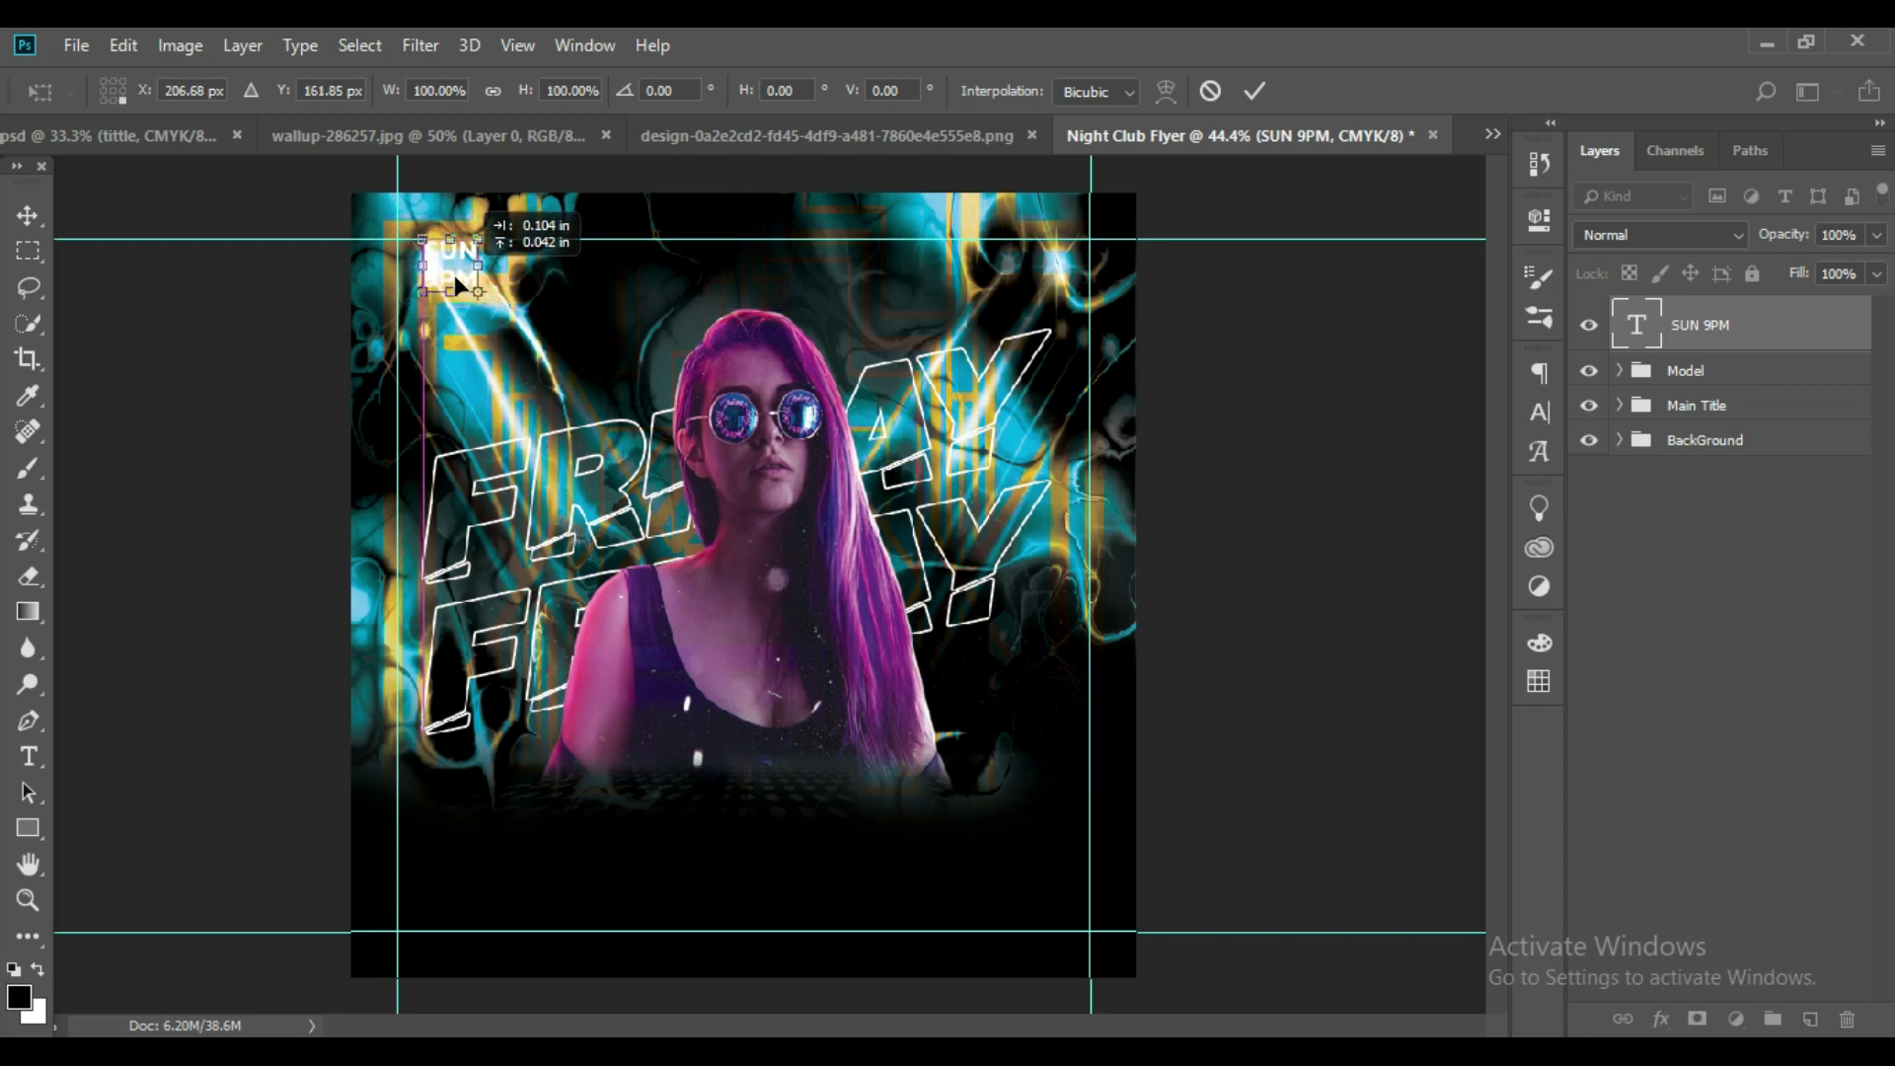
drag(439, 284, 440, 352)
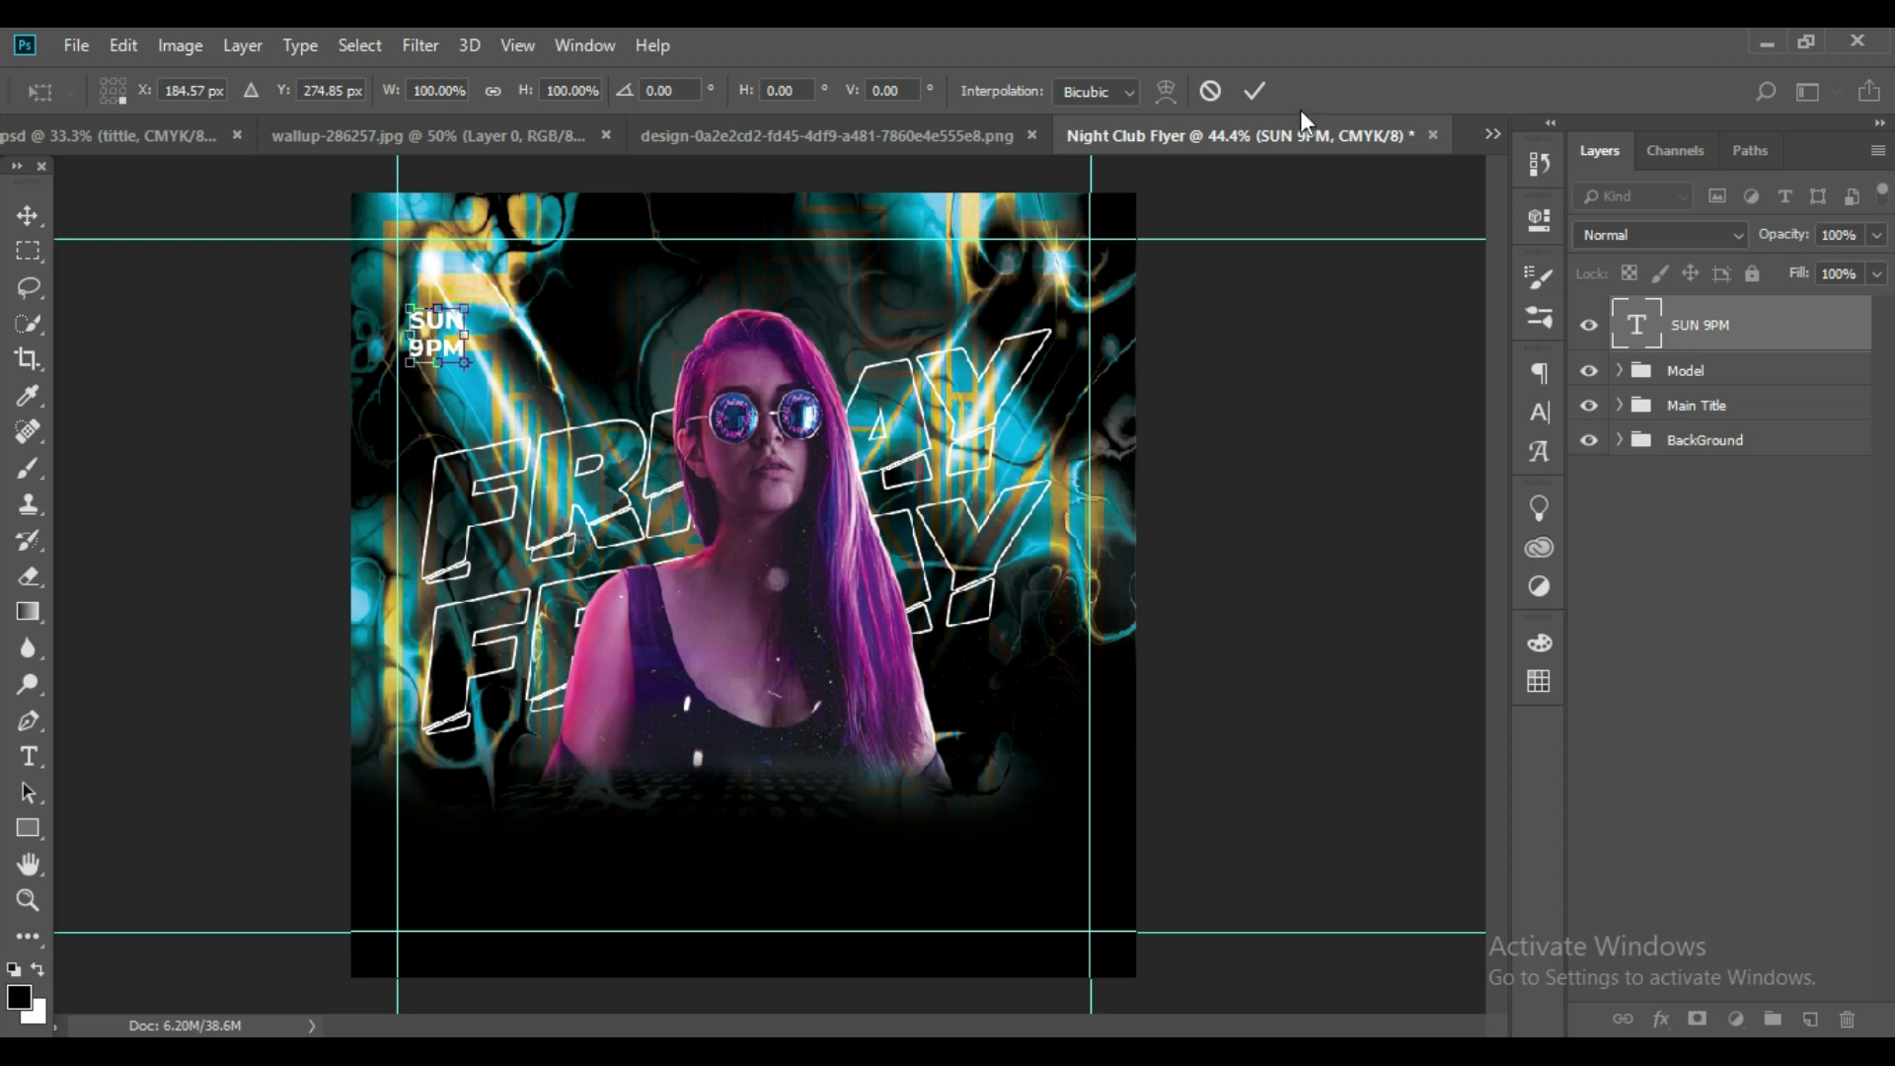
click(1254, 92)
Adjust the SUN 9PM letter spacing using the tracking presets.
click(1538, 412)
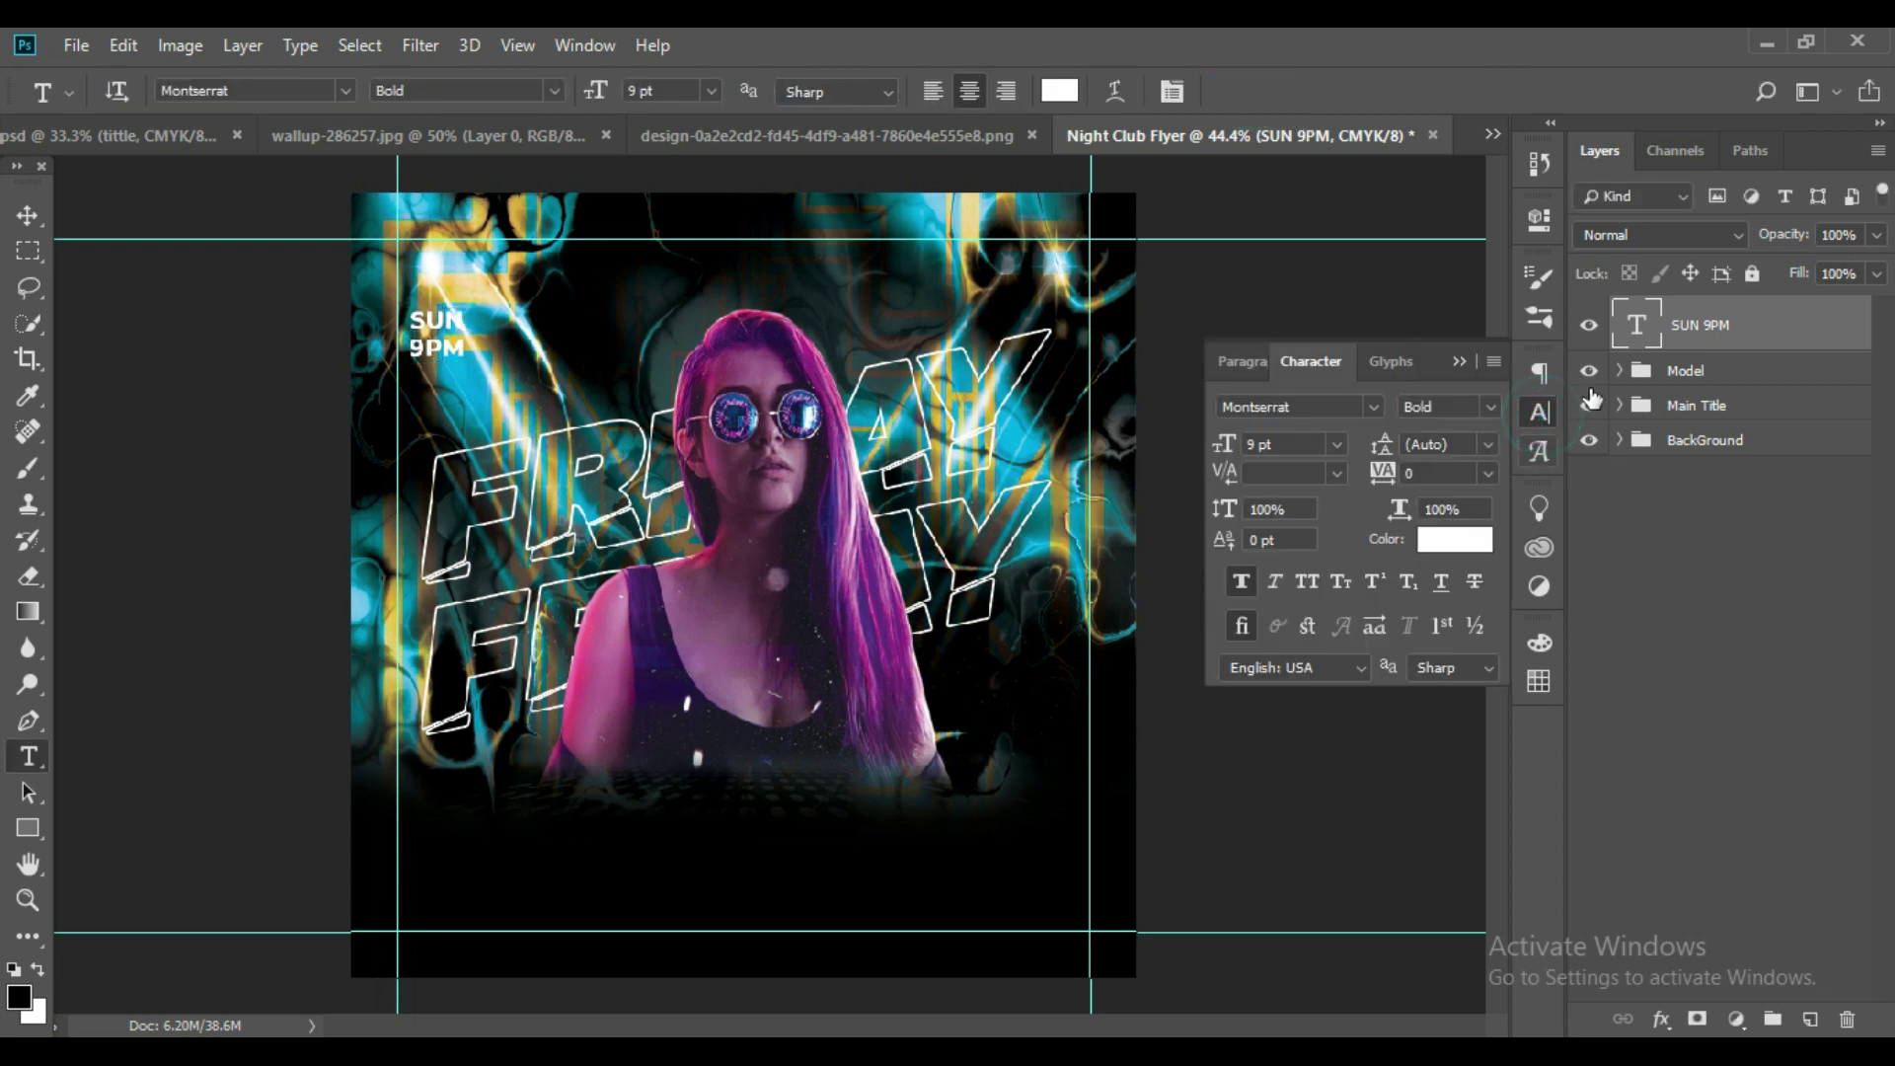
double_click(1638, 318)
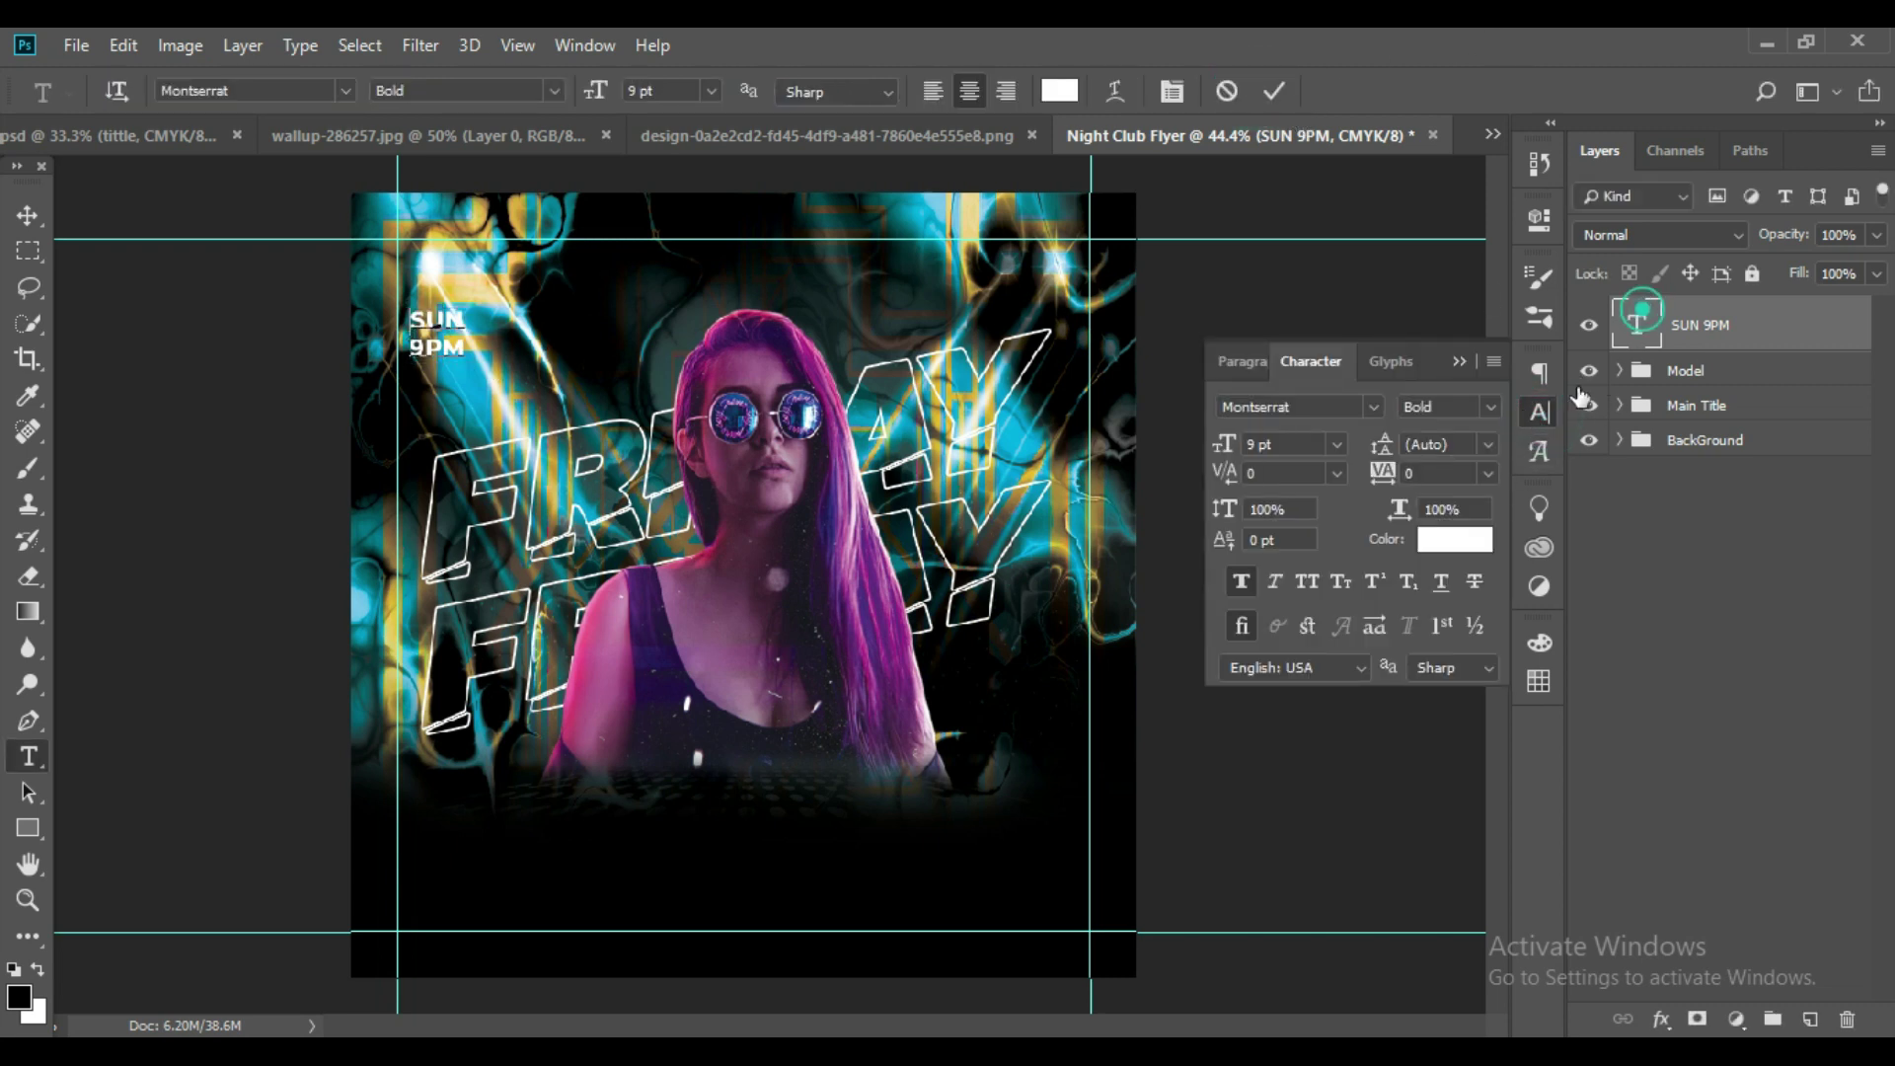
click(1486, 444)
click(1484, 474)
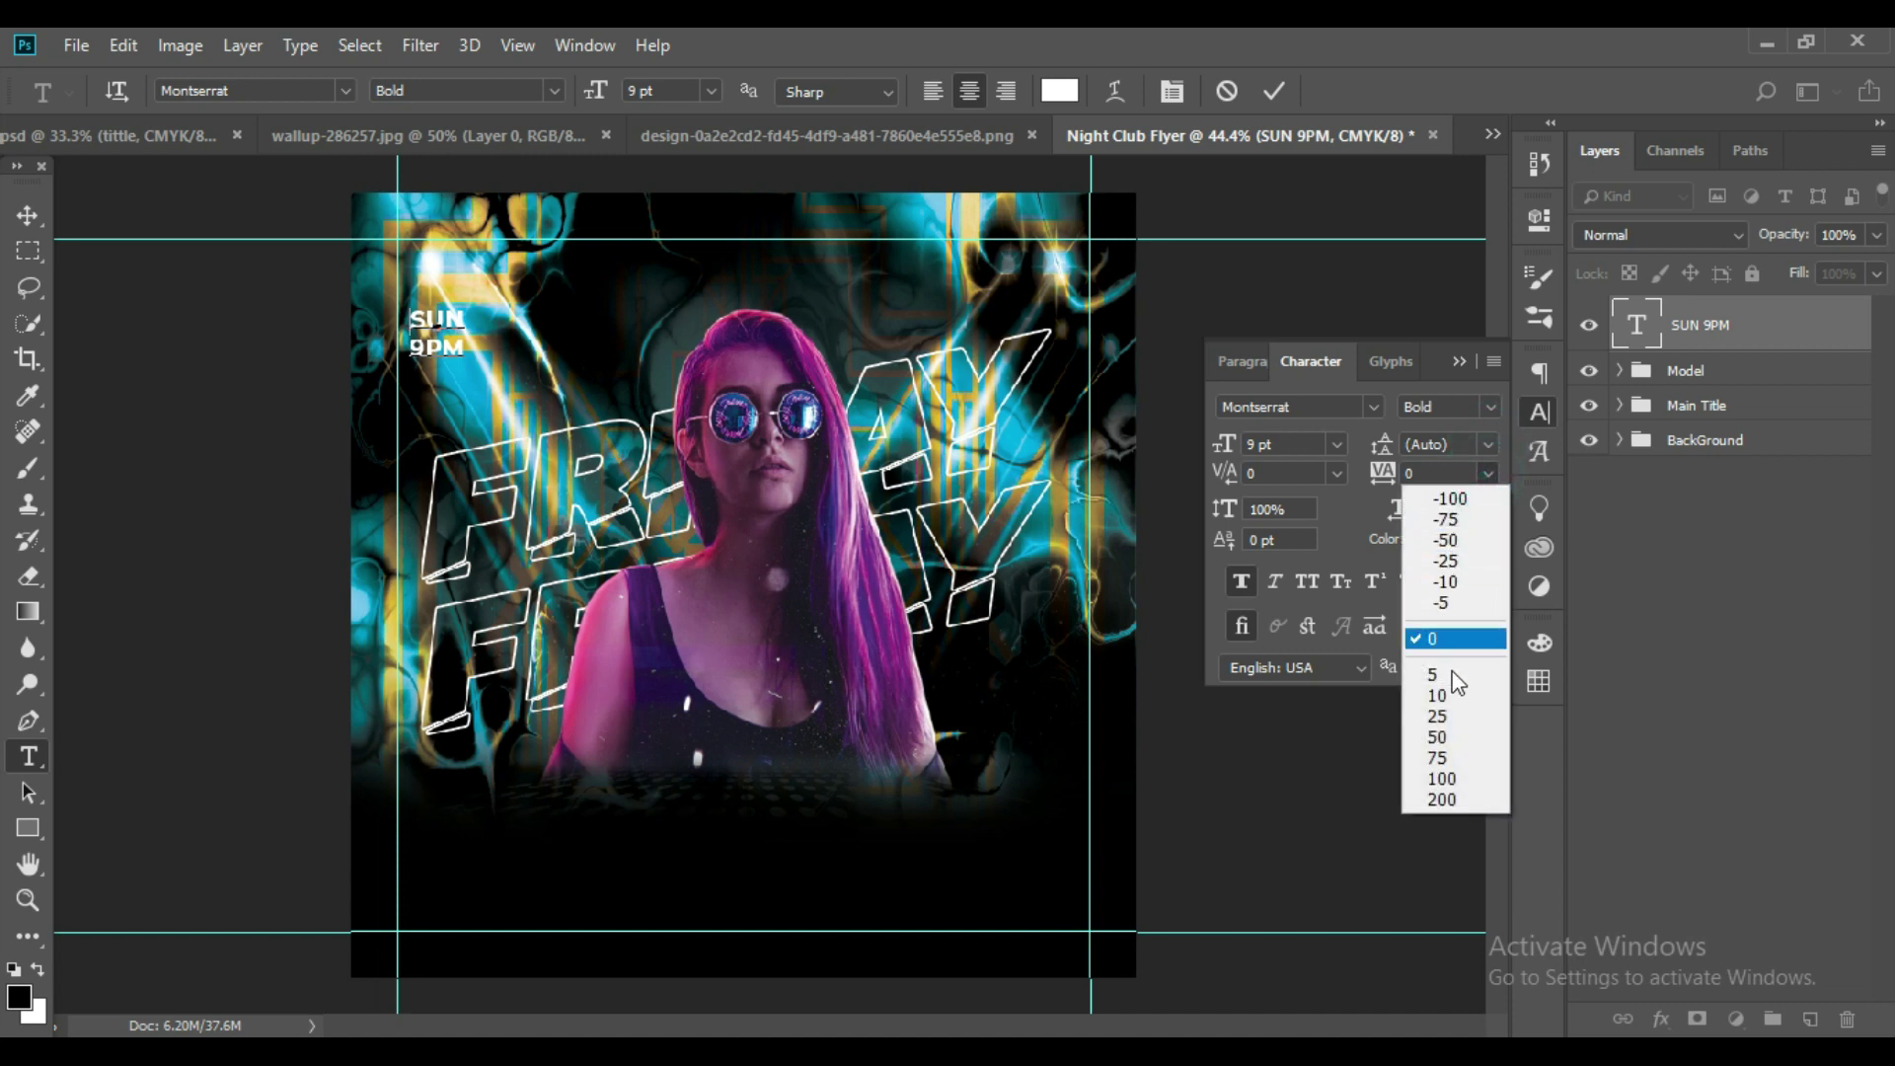
click(1449, 718)
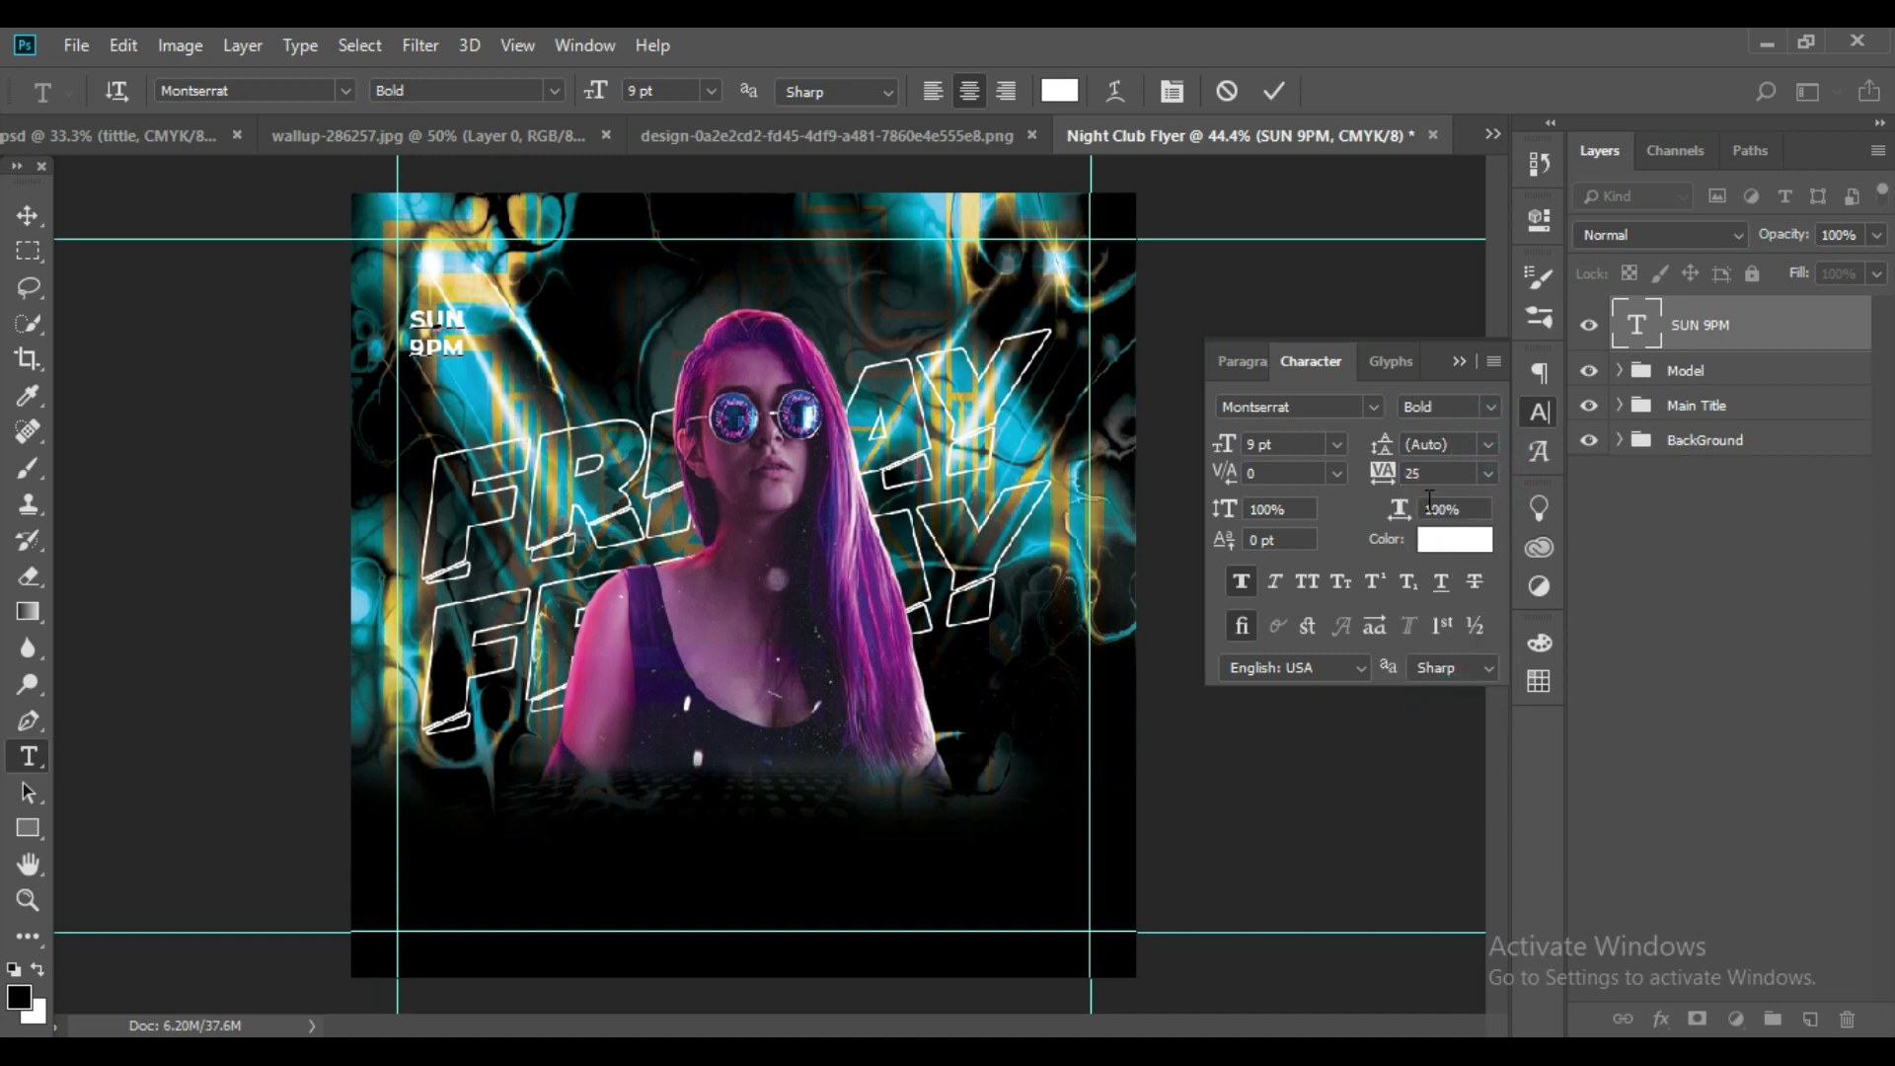
click(1273, 92)
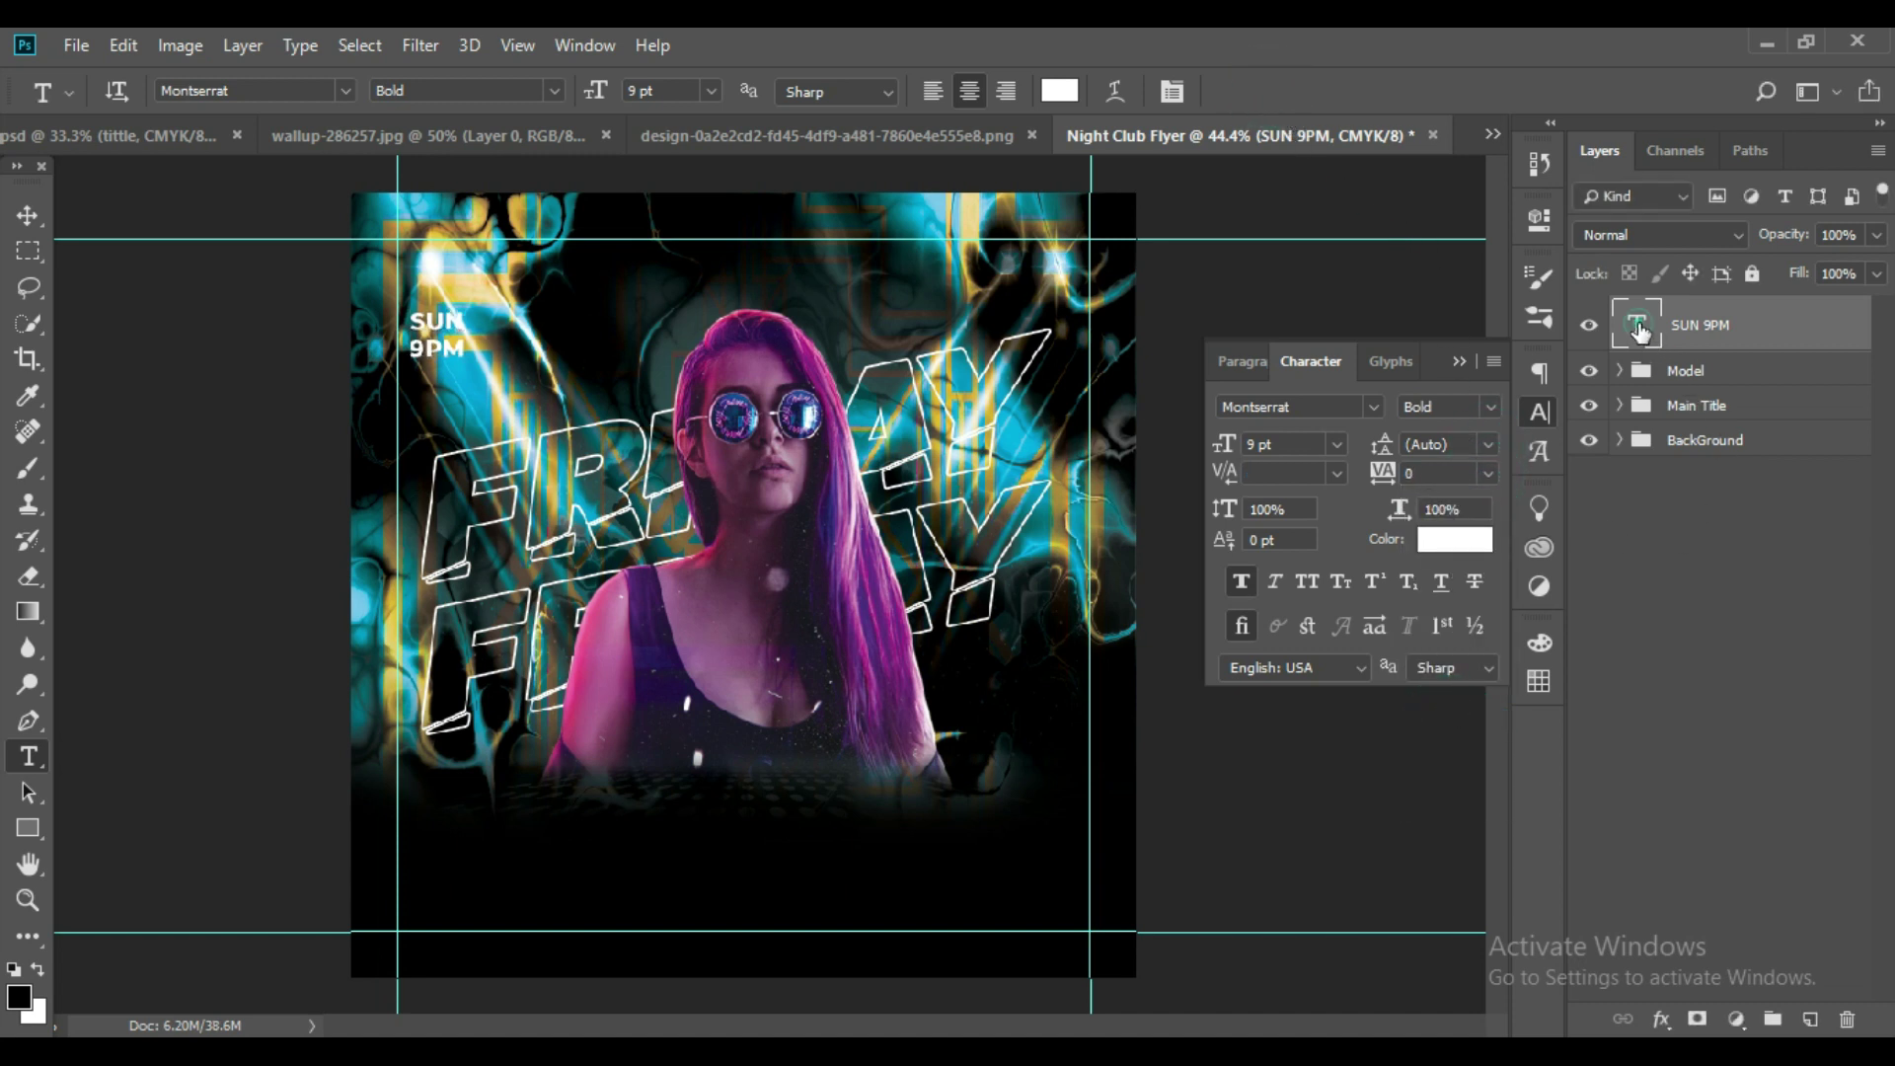
Set the SUN 9PM leading to 9 pt.
double_click(1637, 324)
click(1486, 444)
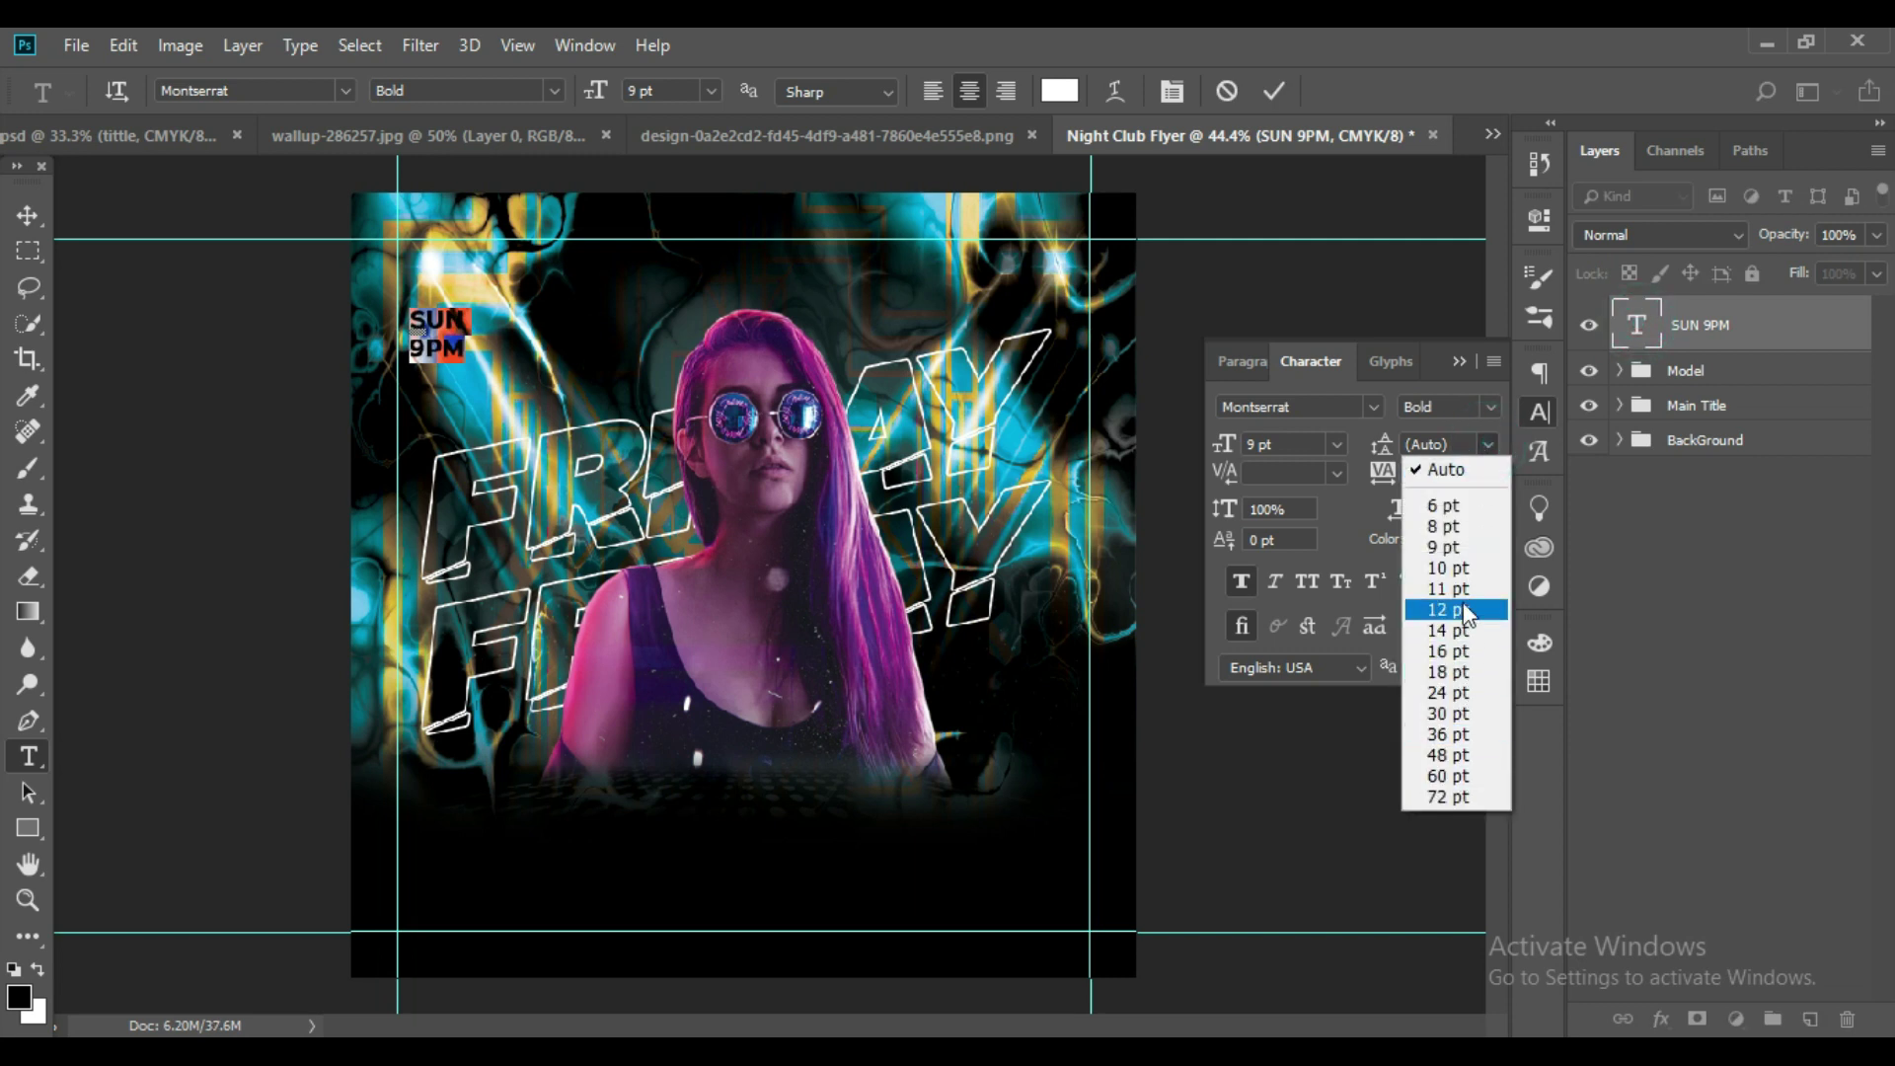
click(1446, 547)
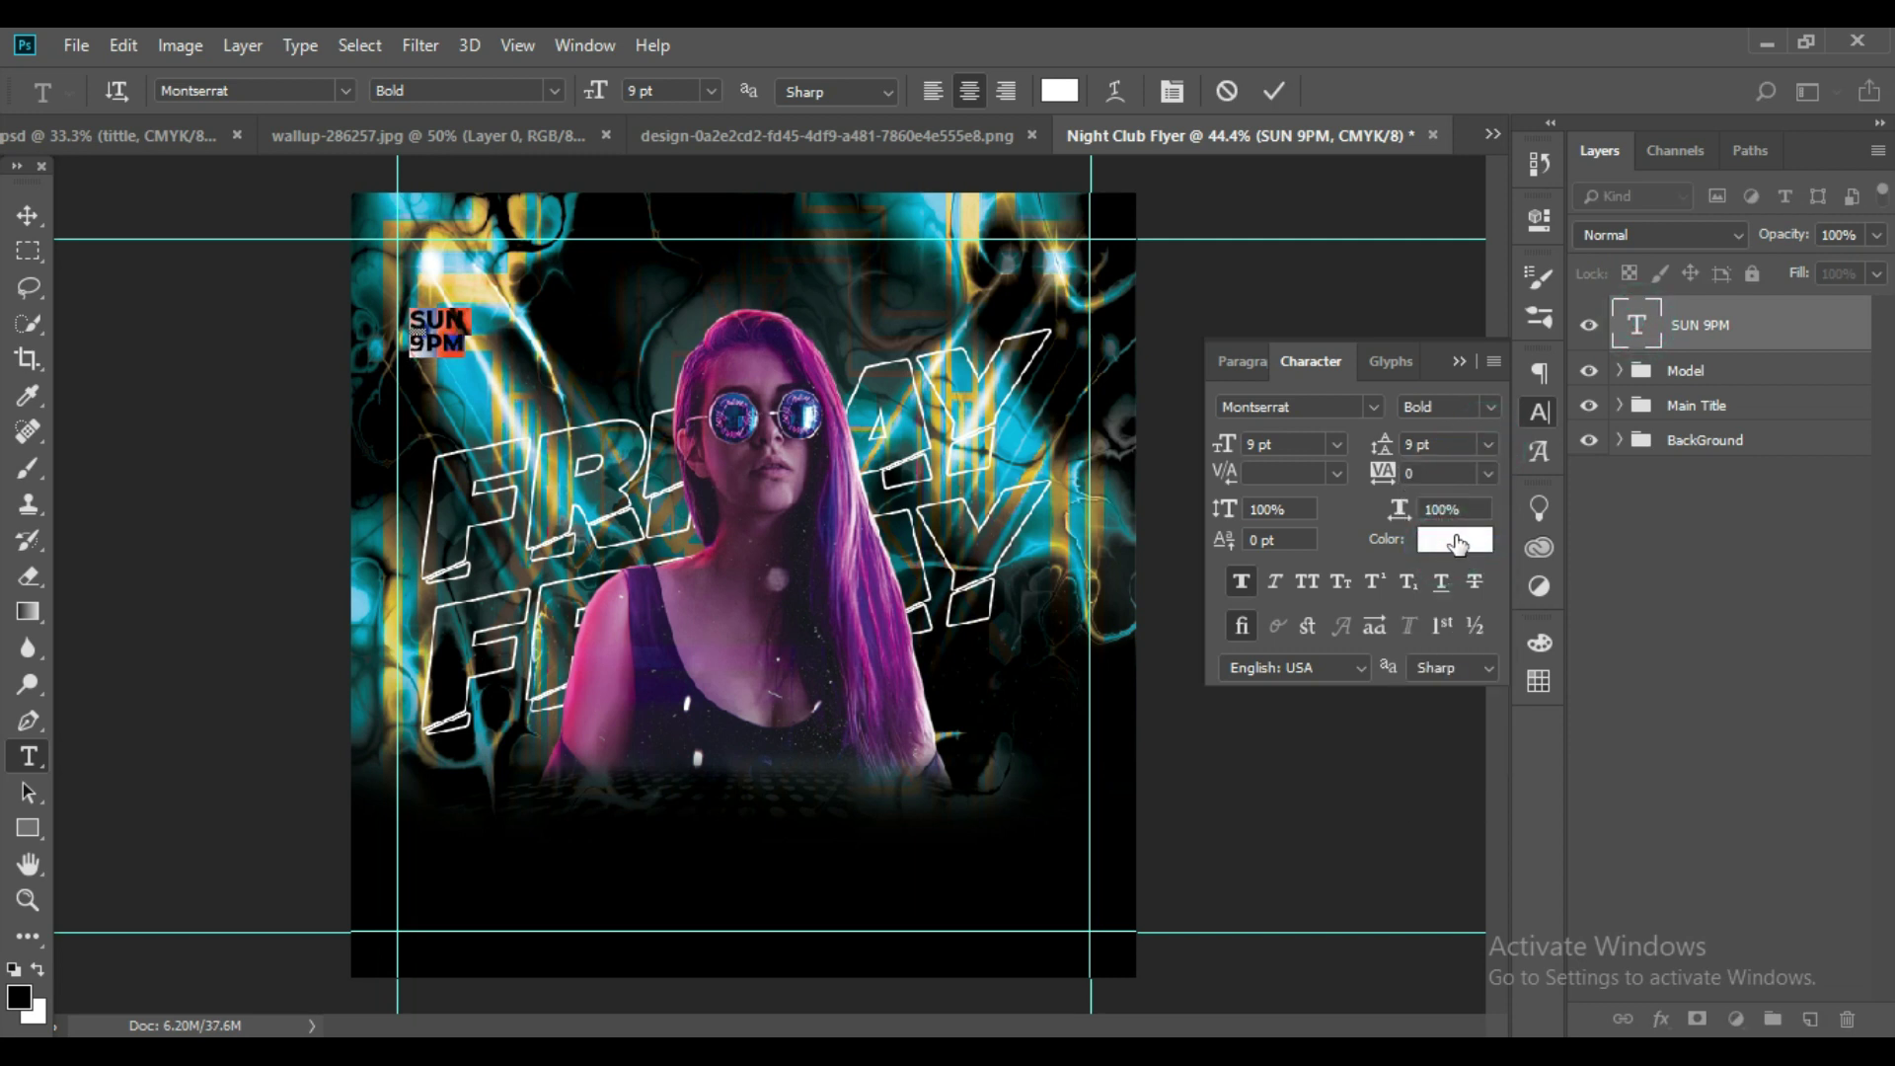
click(1274, 92)
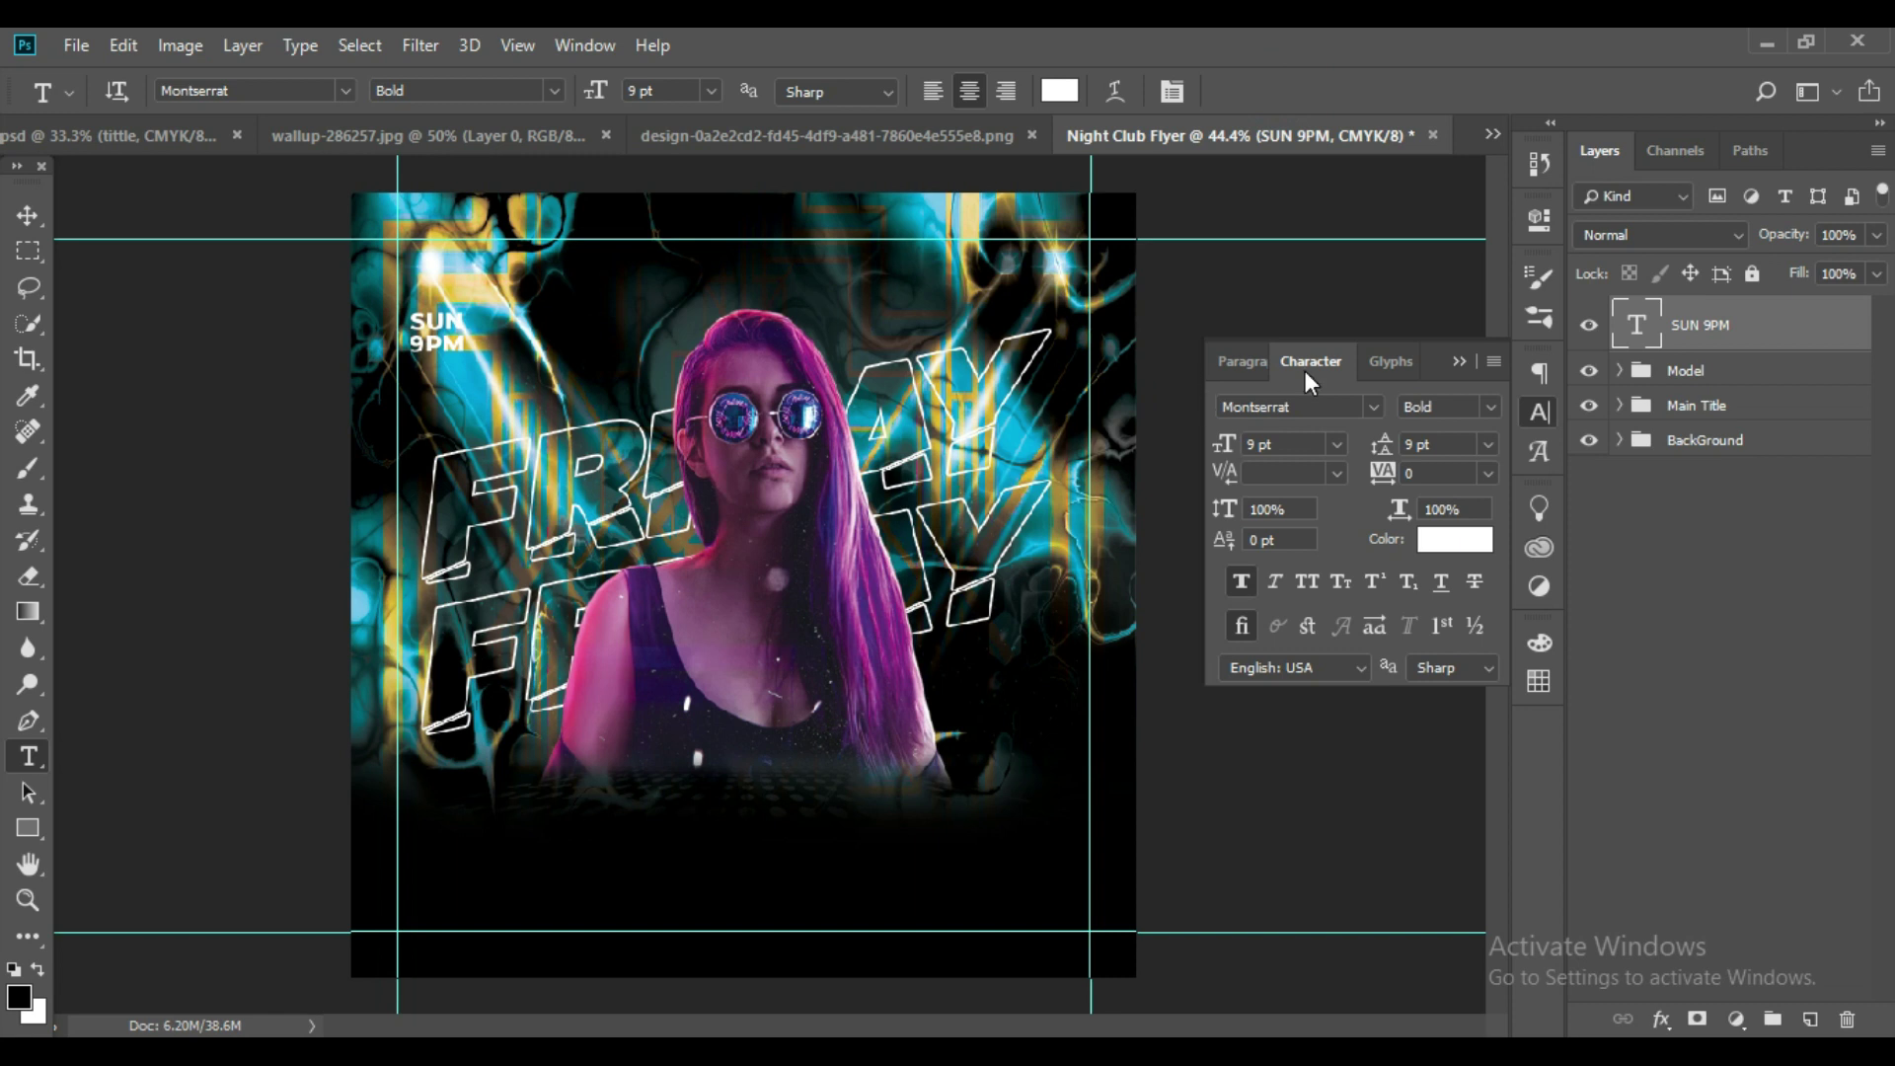
double_click(1644, 313)
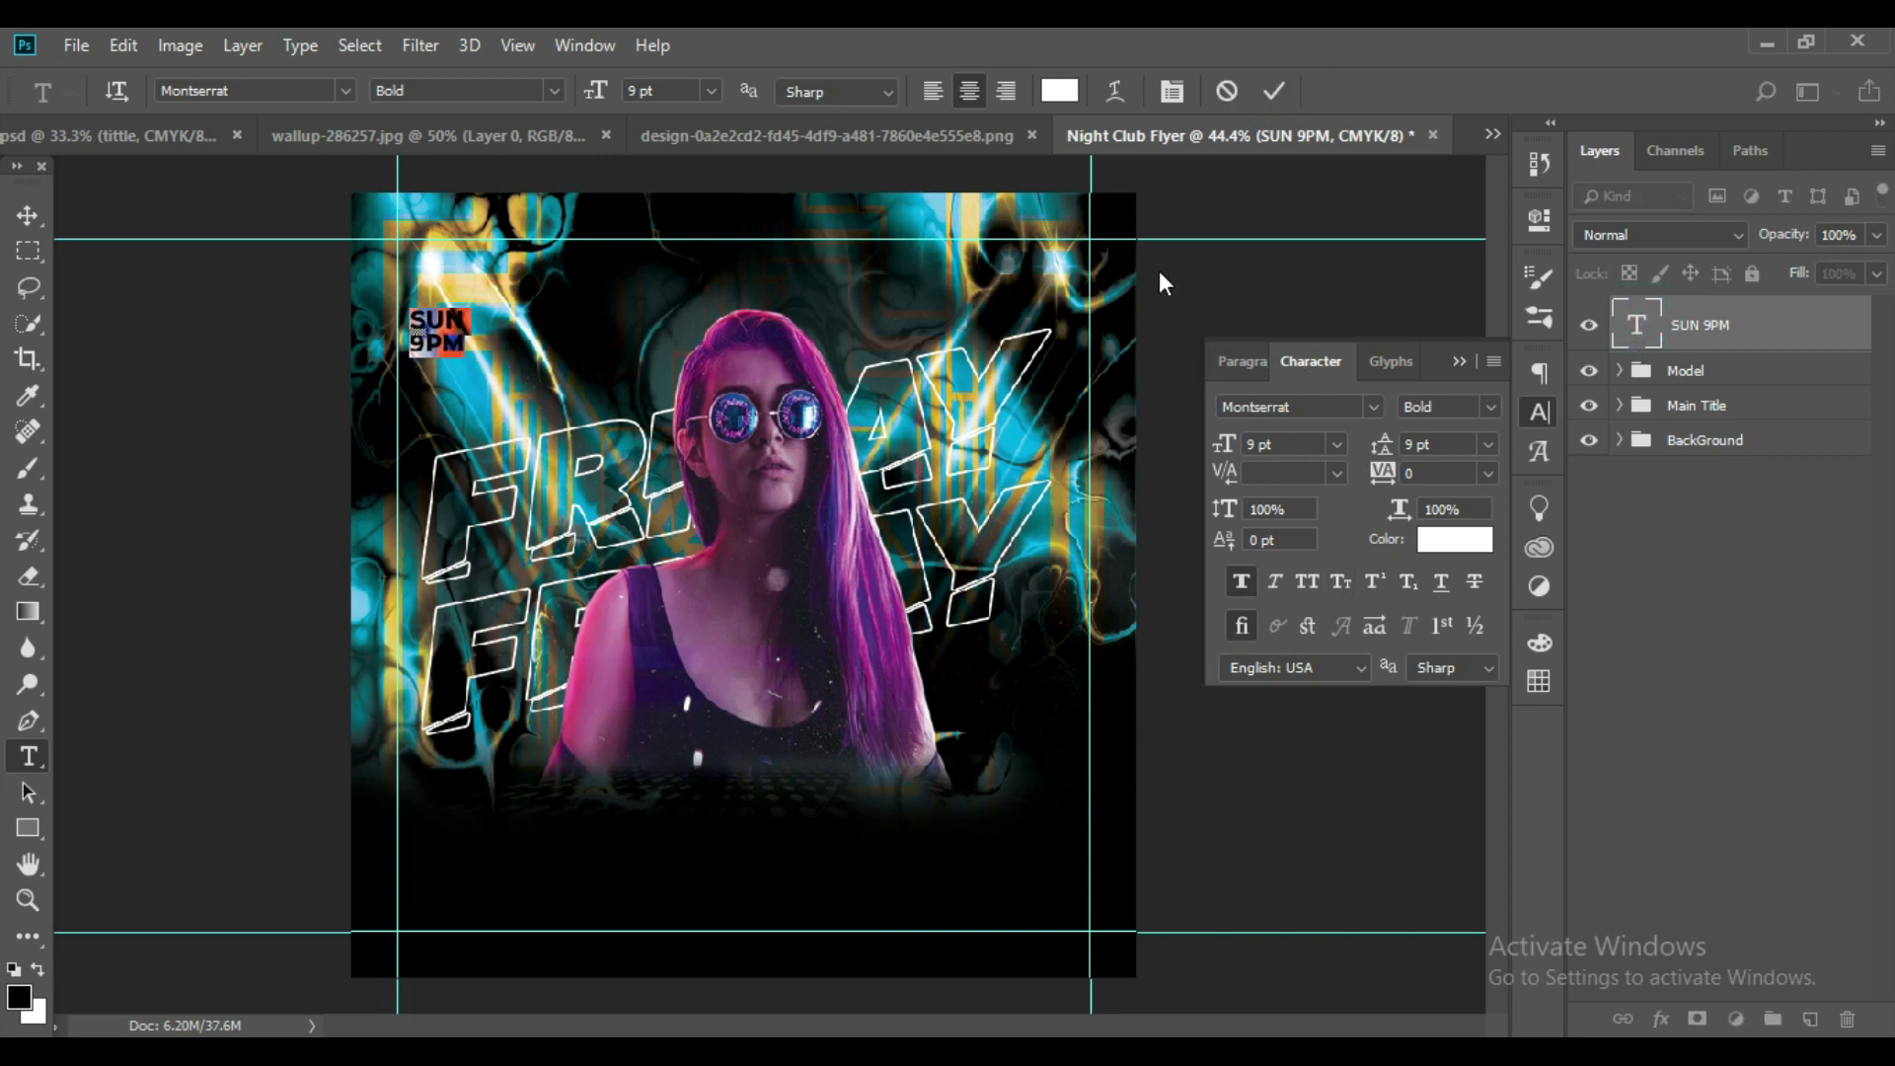
Apply Faux Italic to SUN 9PM and add a red Outer Glow (45% opacity, 54 px).
click(1276, 581)
click(1274, 91)
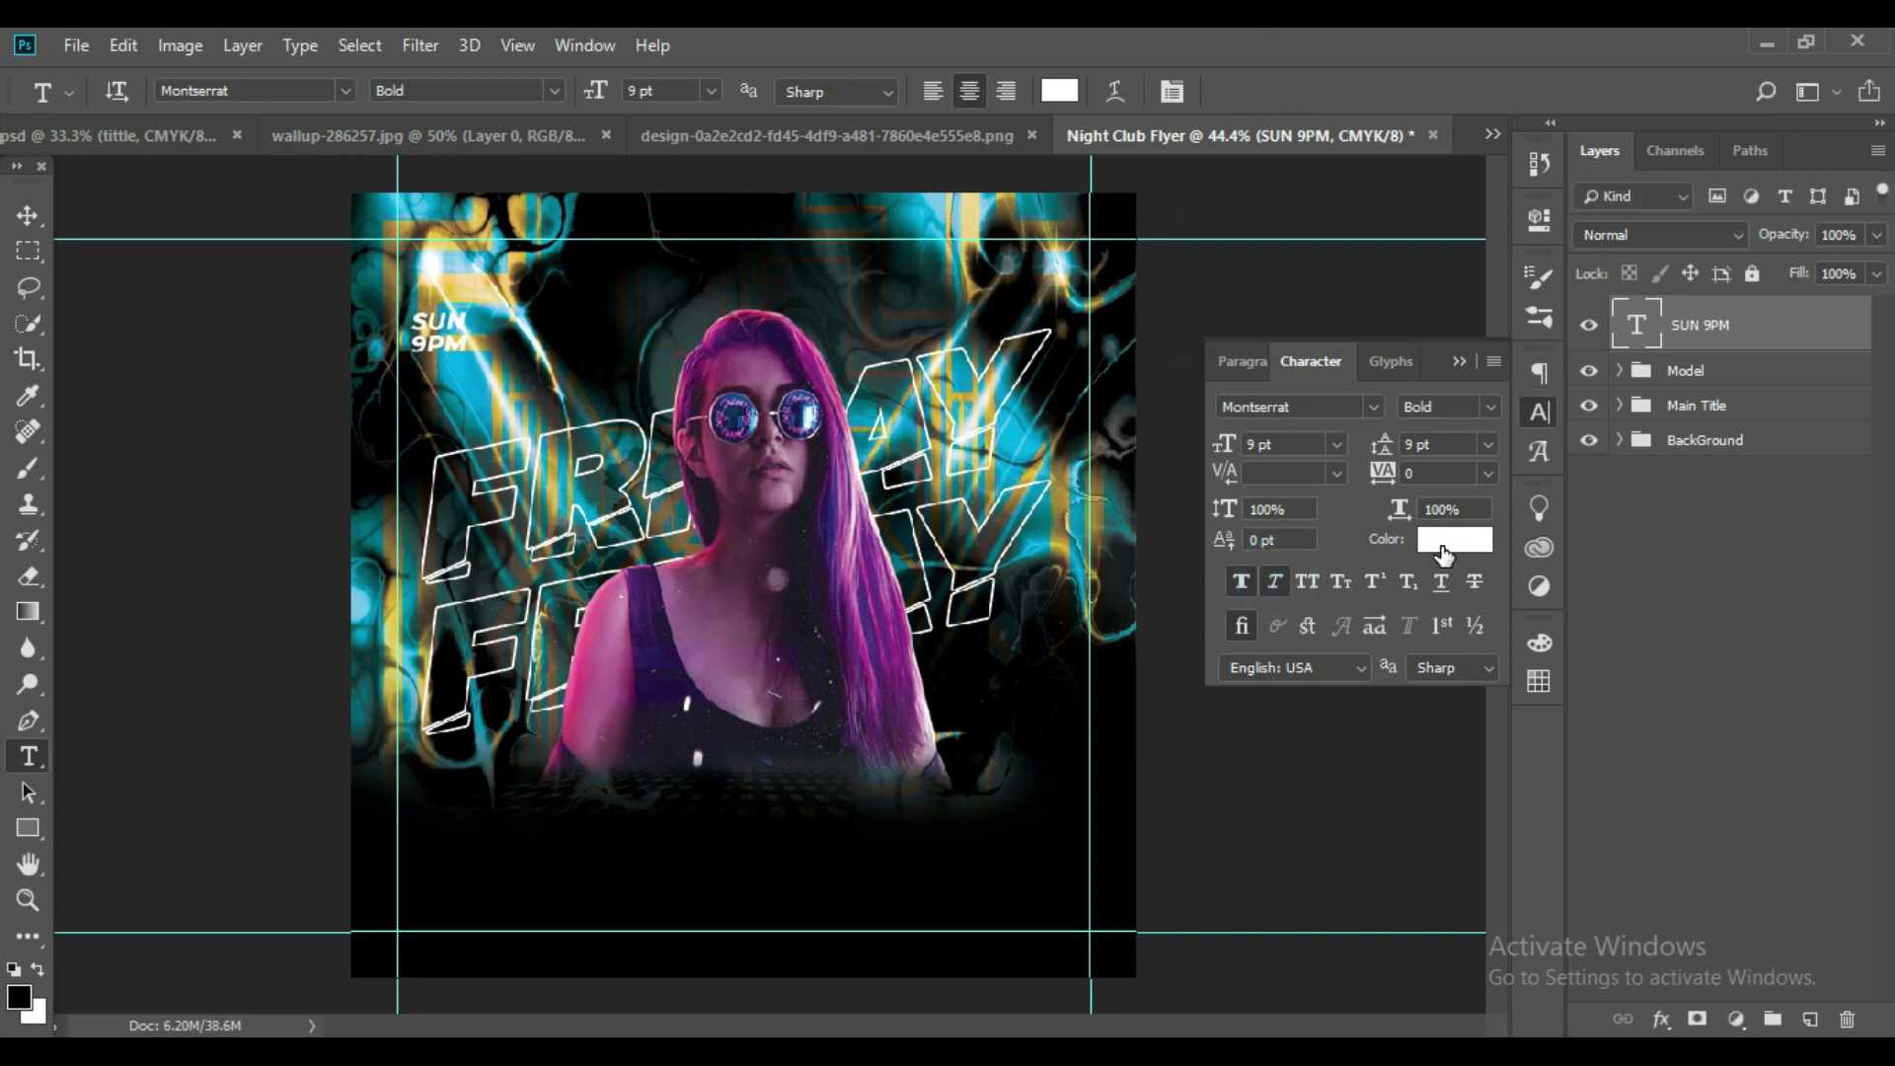
click(1675, 1017)
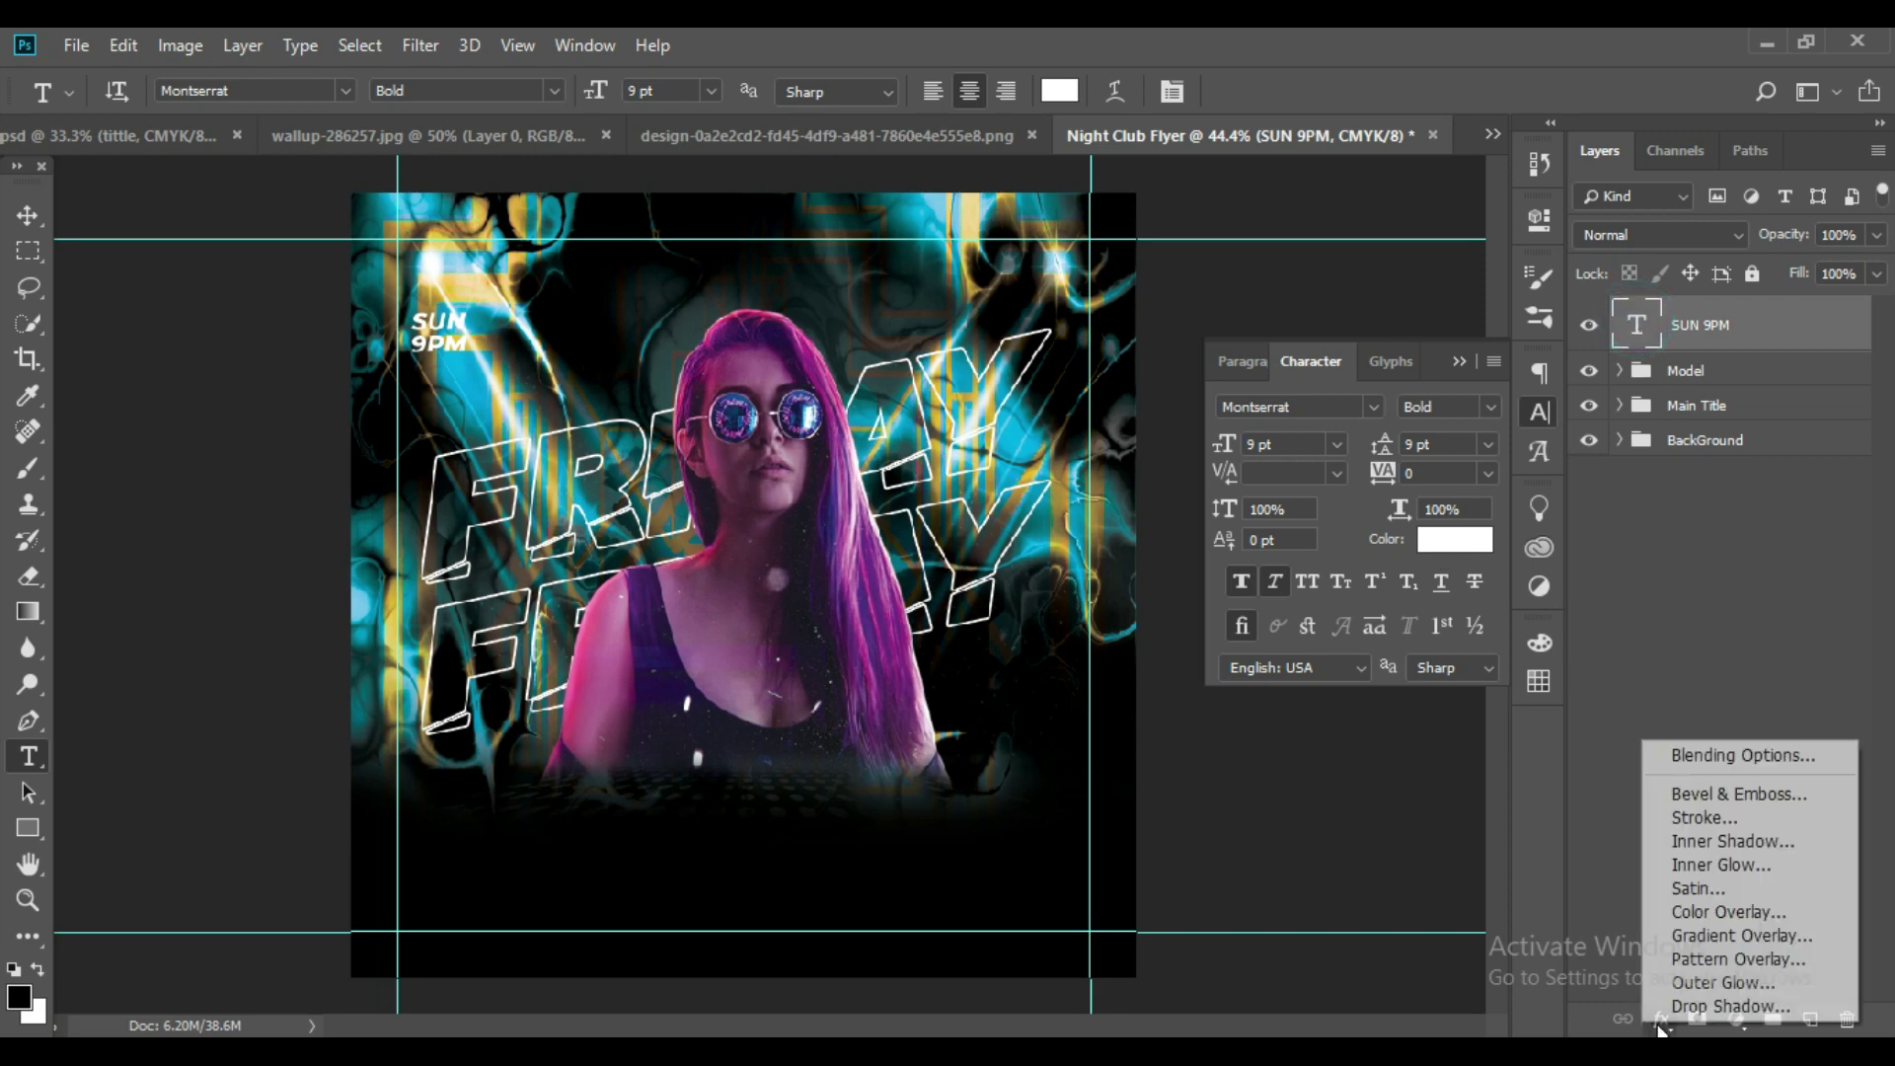
click(1690, 982)
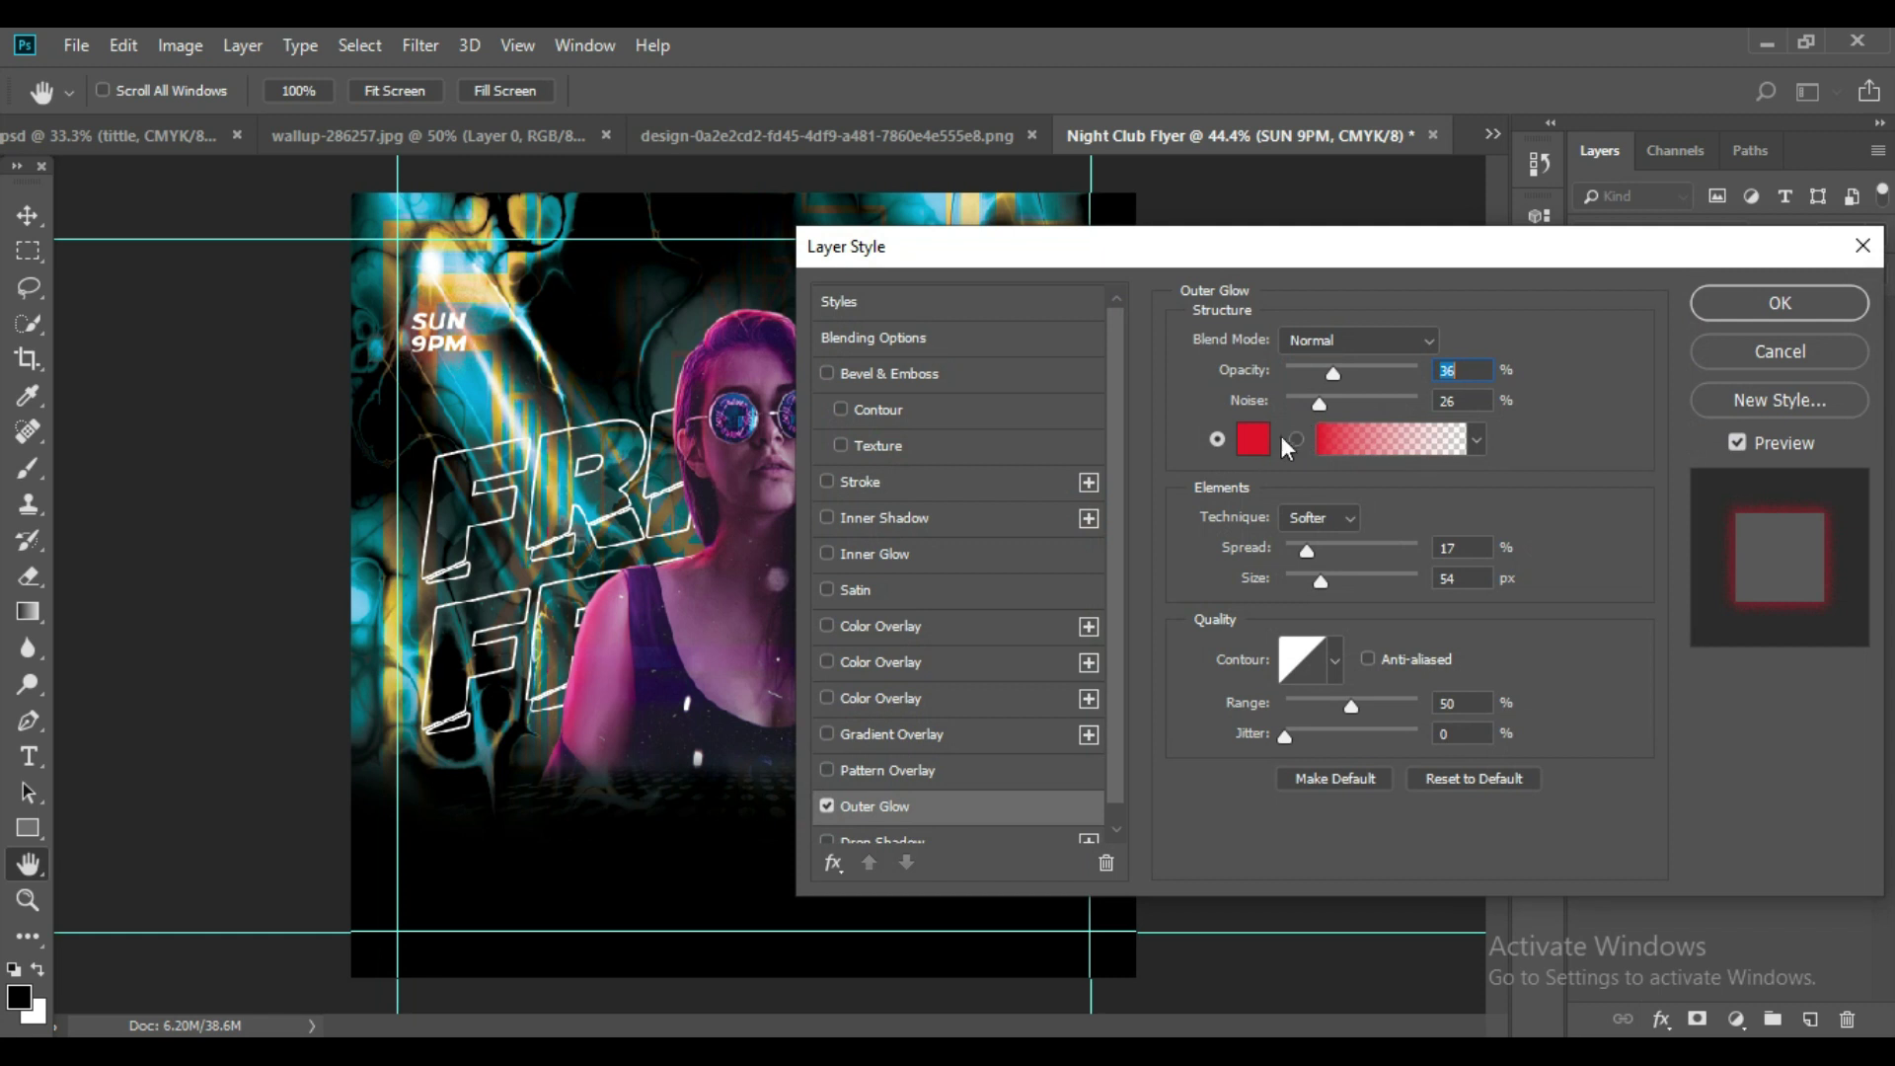
mouse_move(1333, 377)
mouse_down()
mouse_move(1366, 379)
mouse_move(1348, 380)
mouse_up()
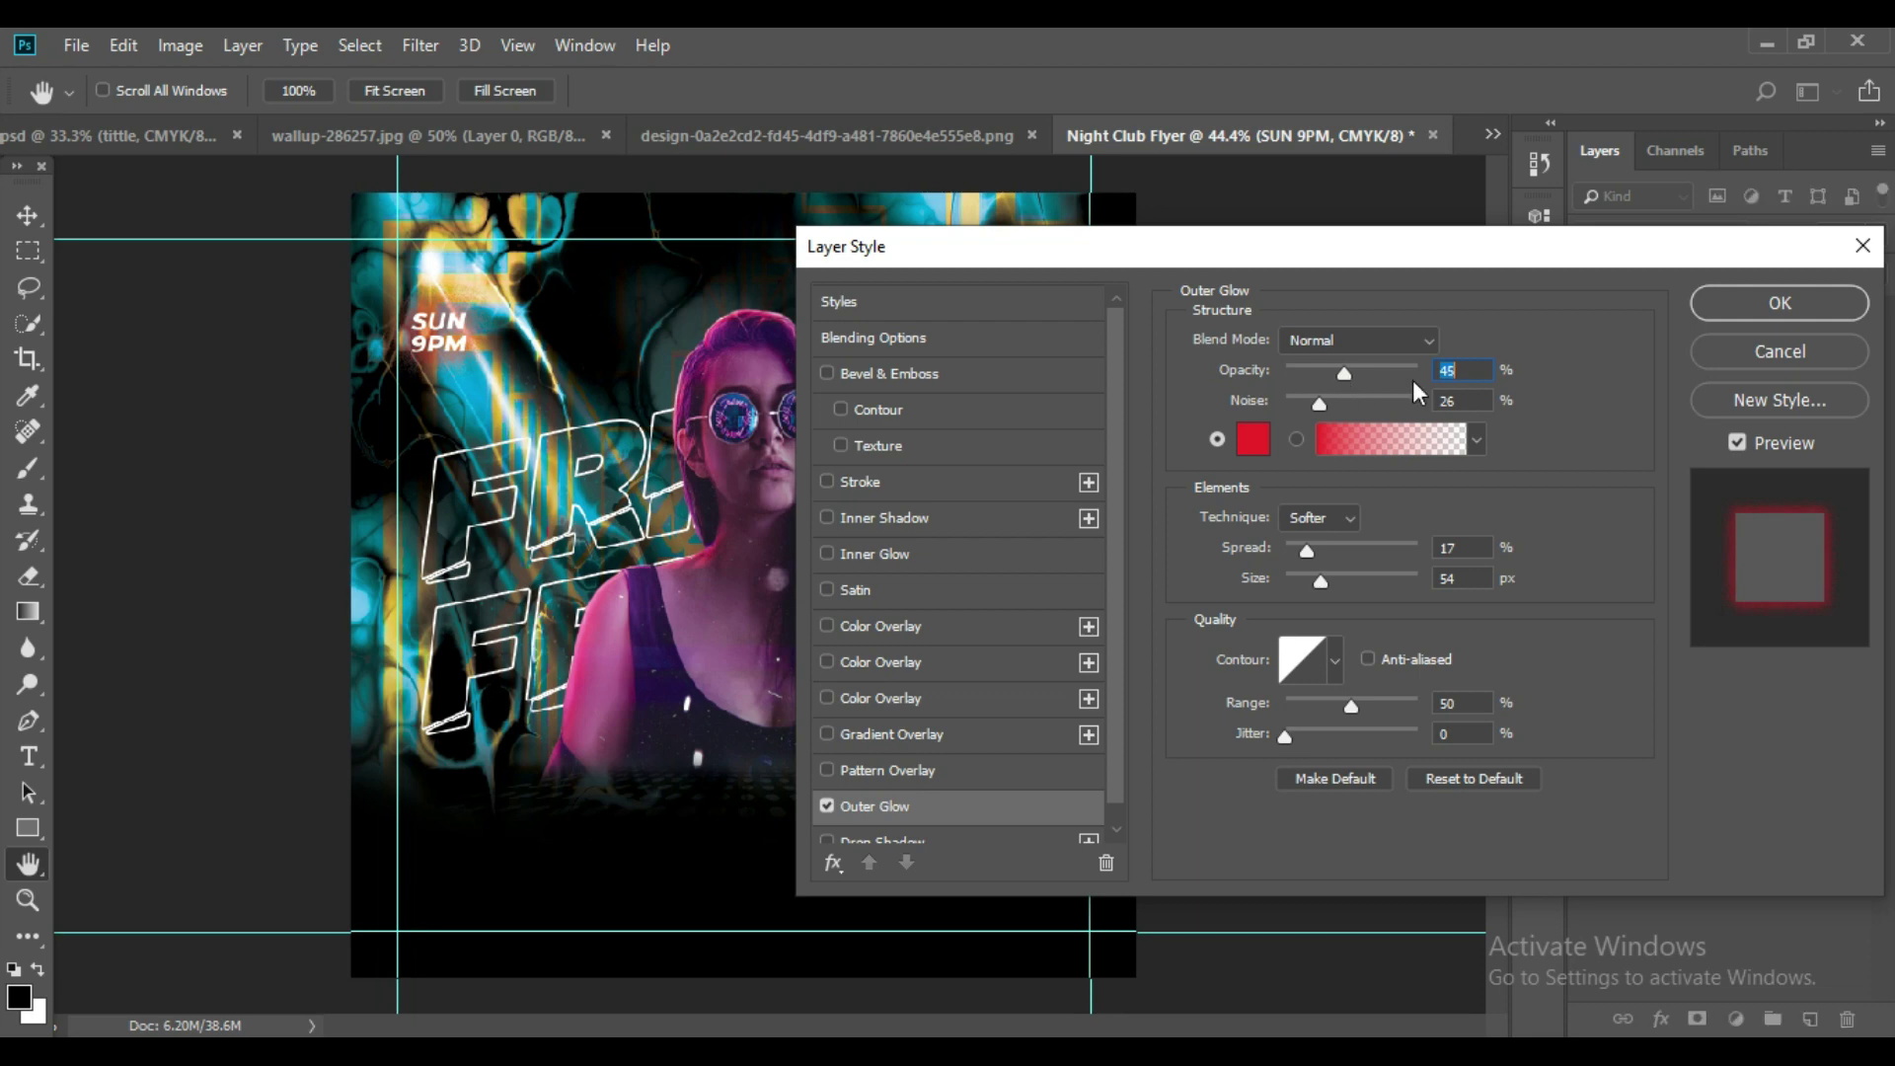
click(1717, 299)
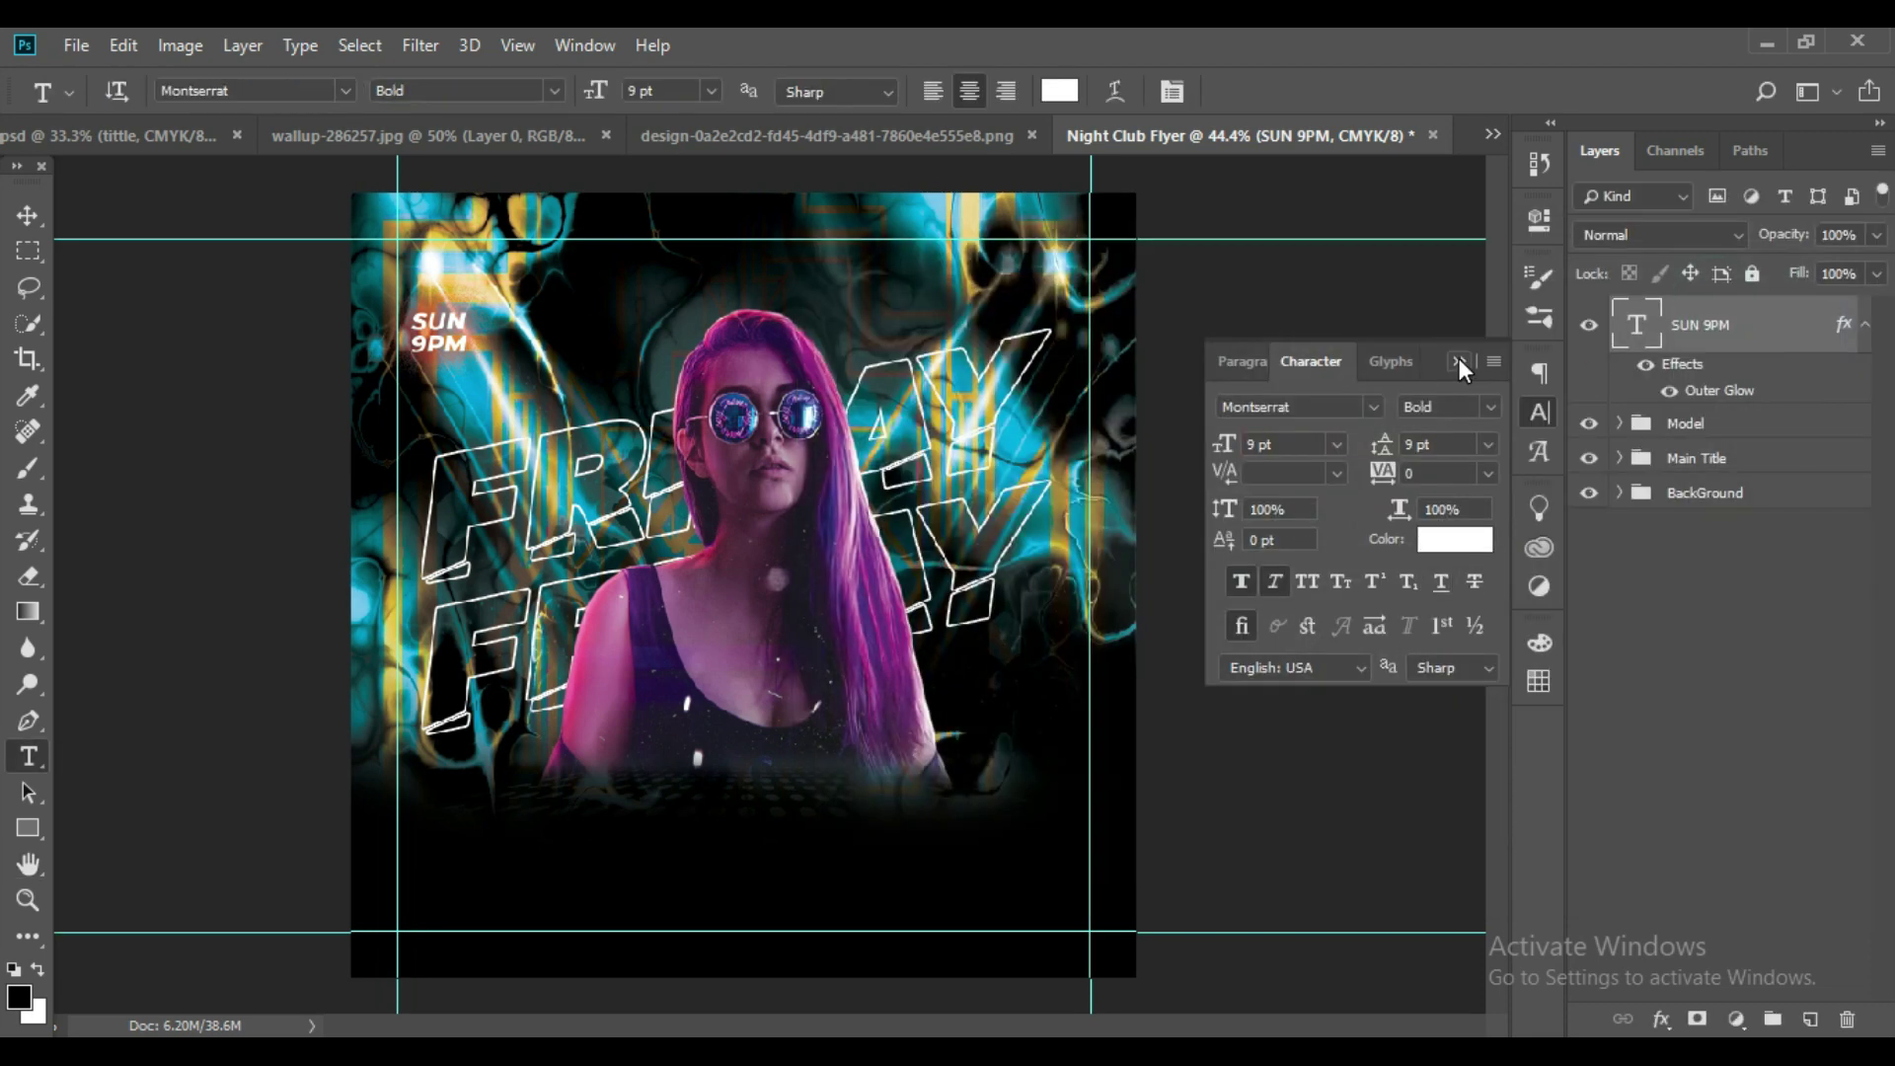
Duplicate the SUN 9PM layer and move the copy to the top-right corner.
click(1862, 332)
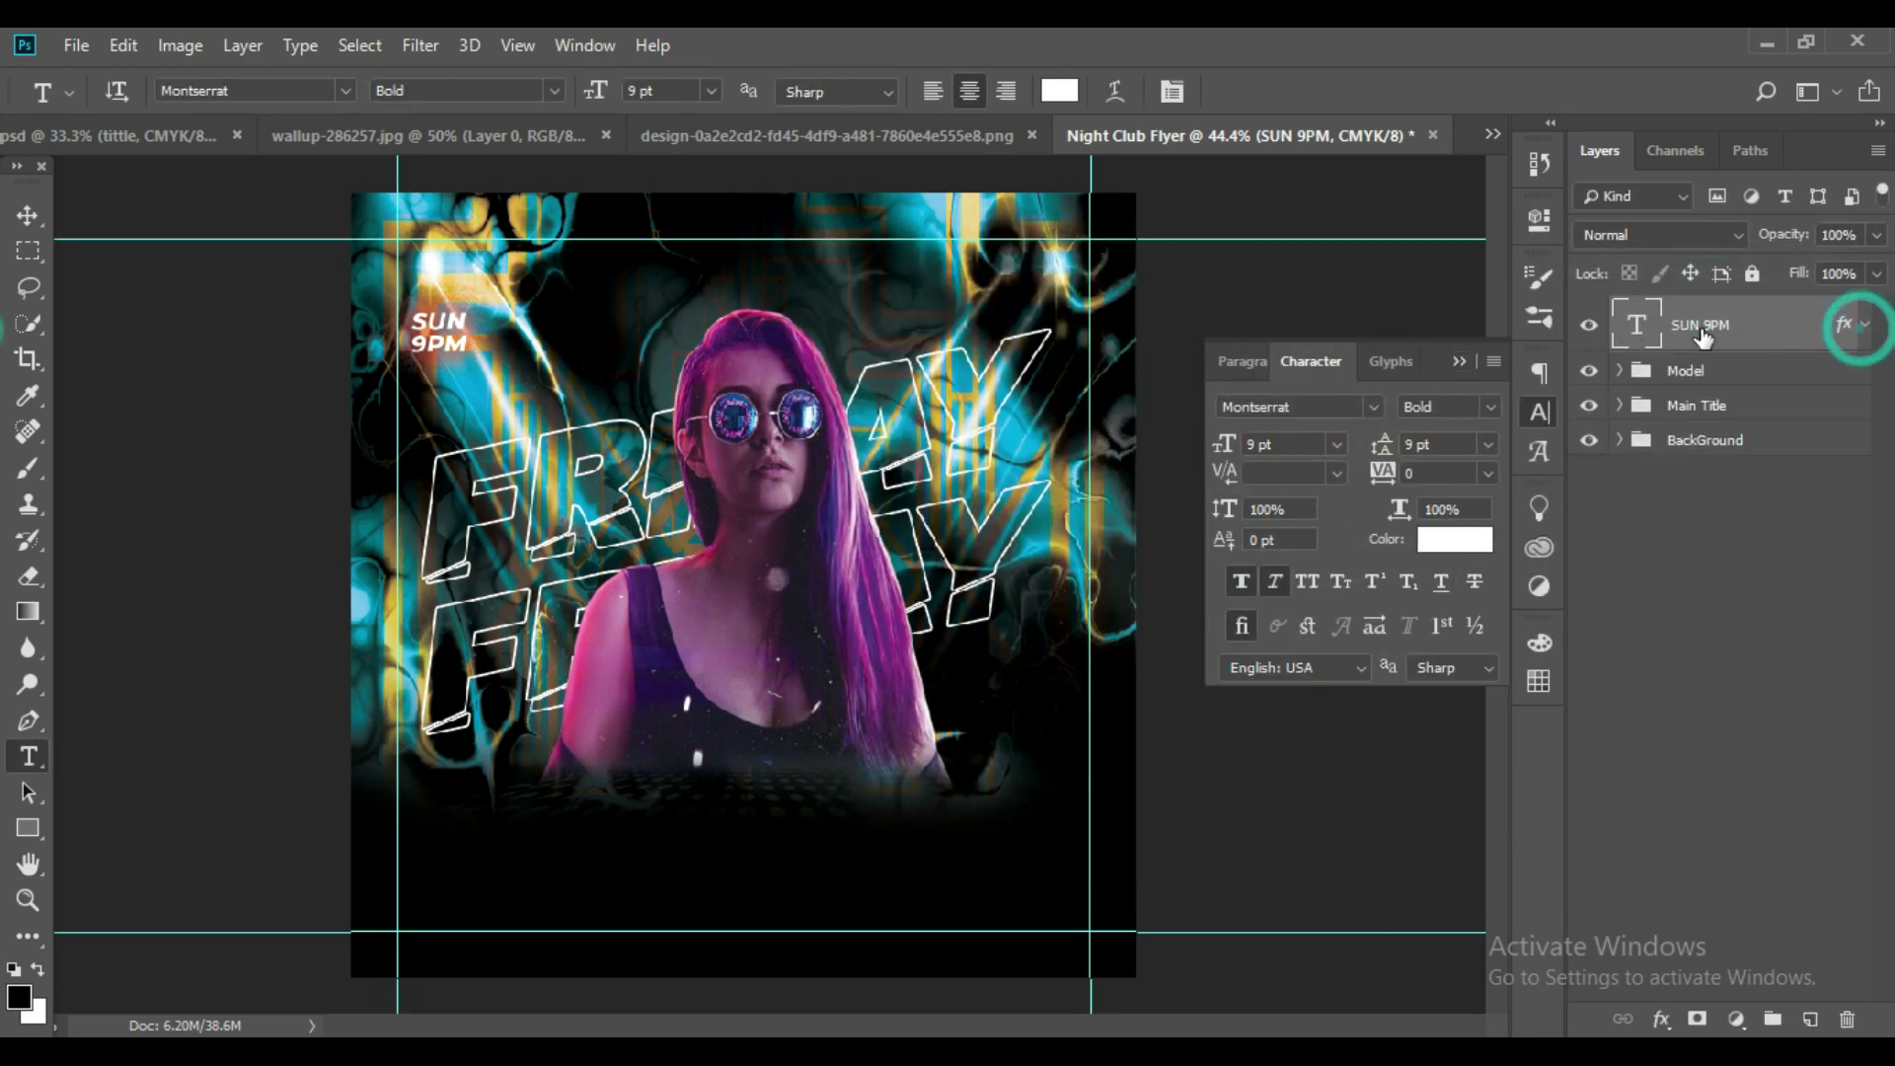
mouse_move(1635, 326)
mouse_down()
mouse_move(1814, 972)
mouse_move(1810, 1018)
mouse_up()
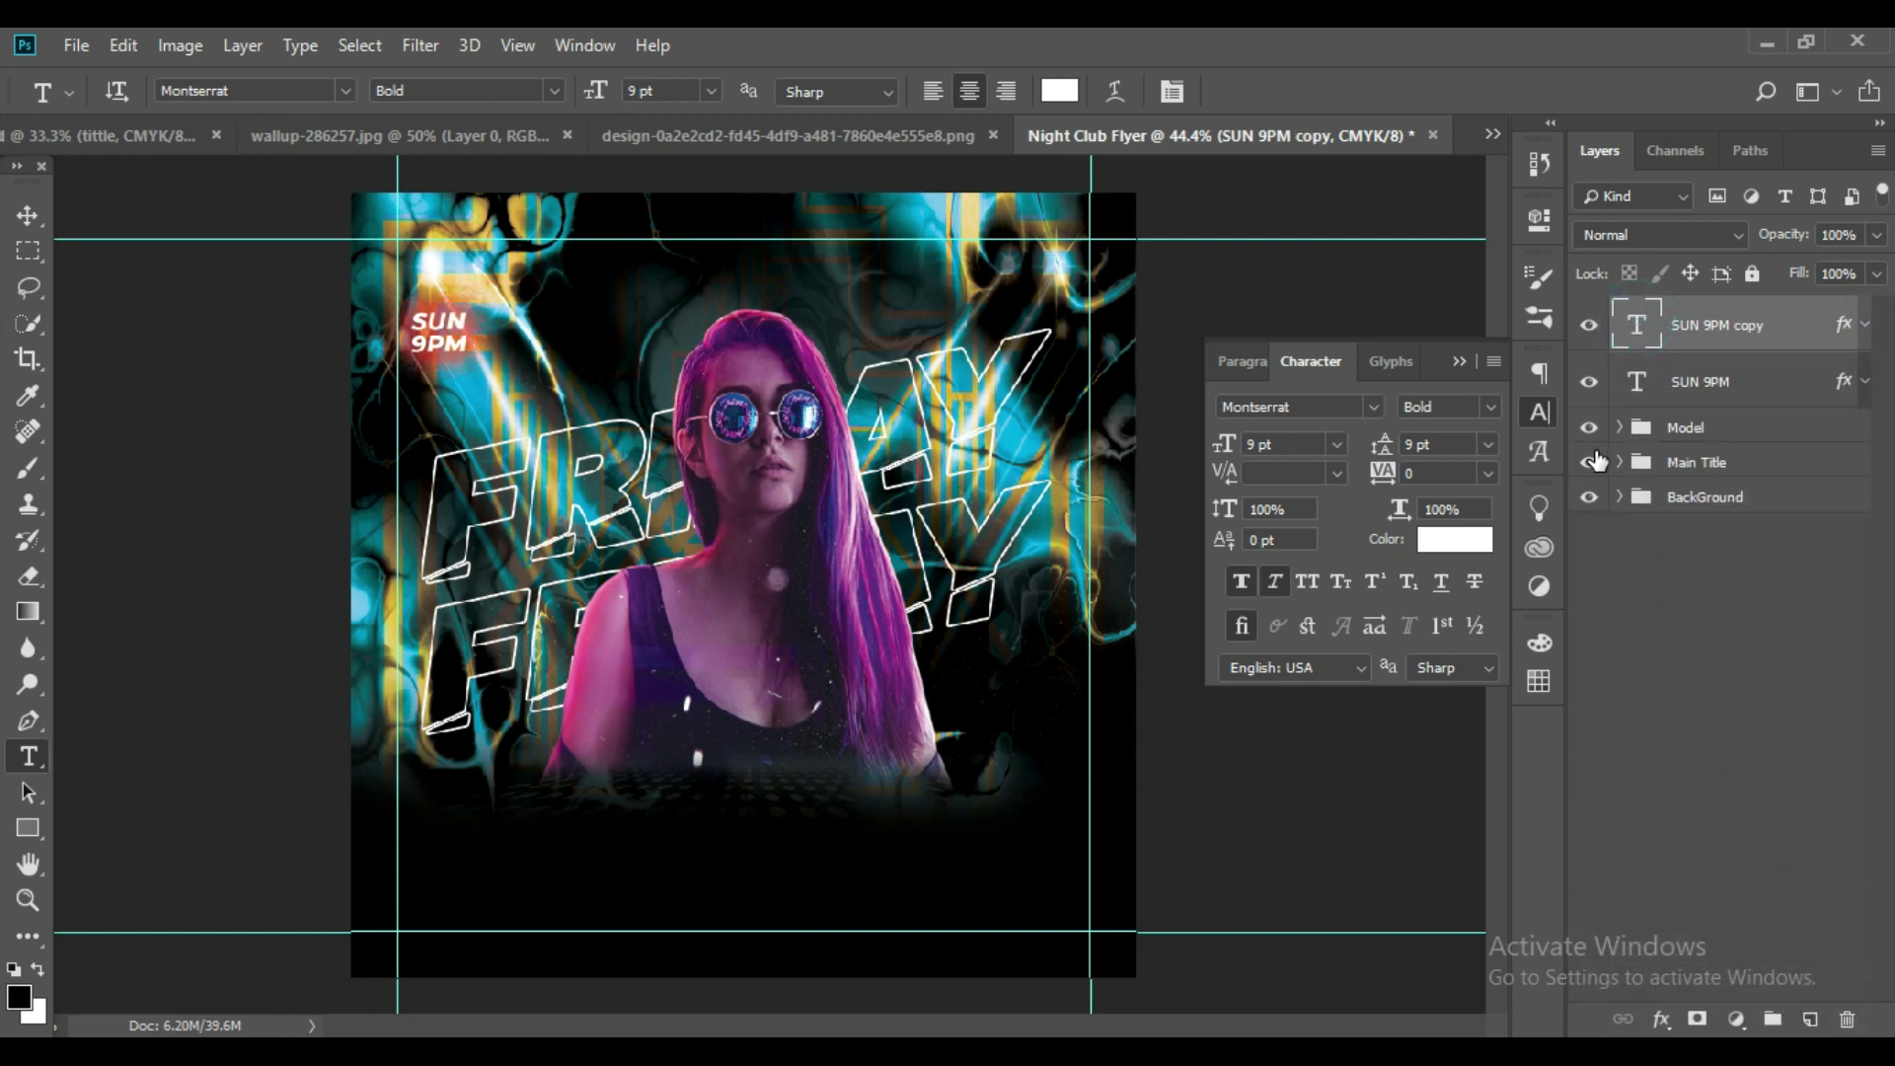
key(ctrl+t)
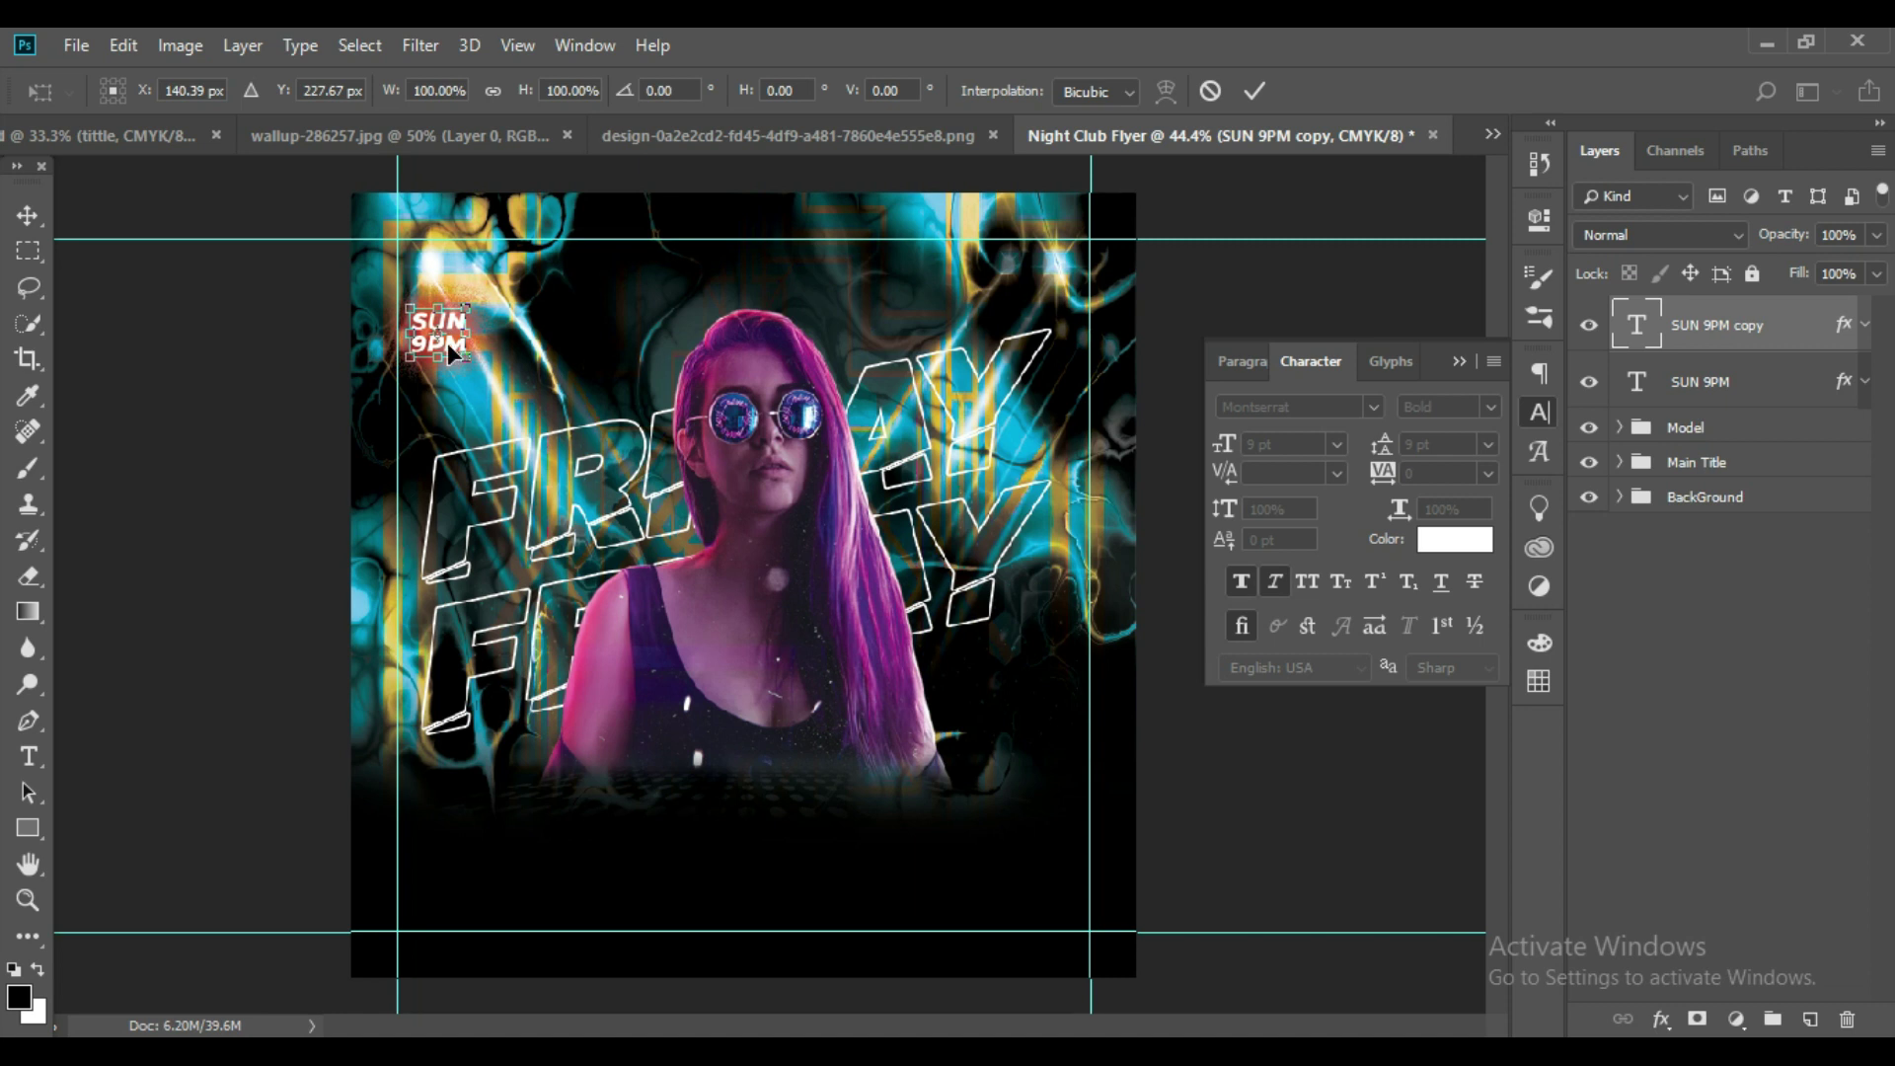
drag(447, 342, 1064, 355)
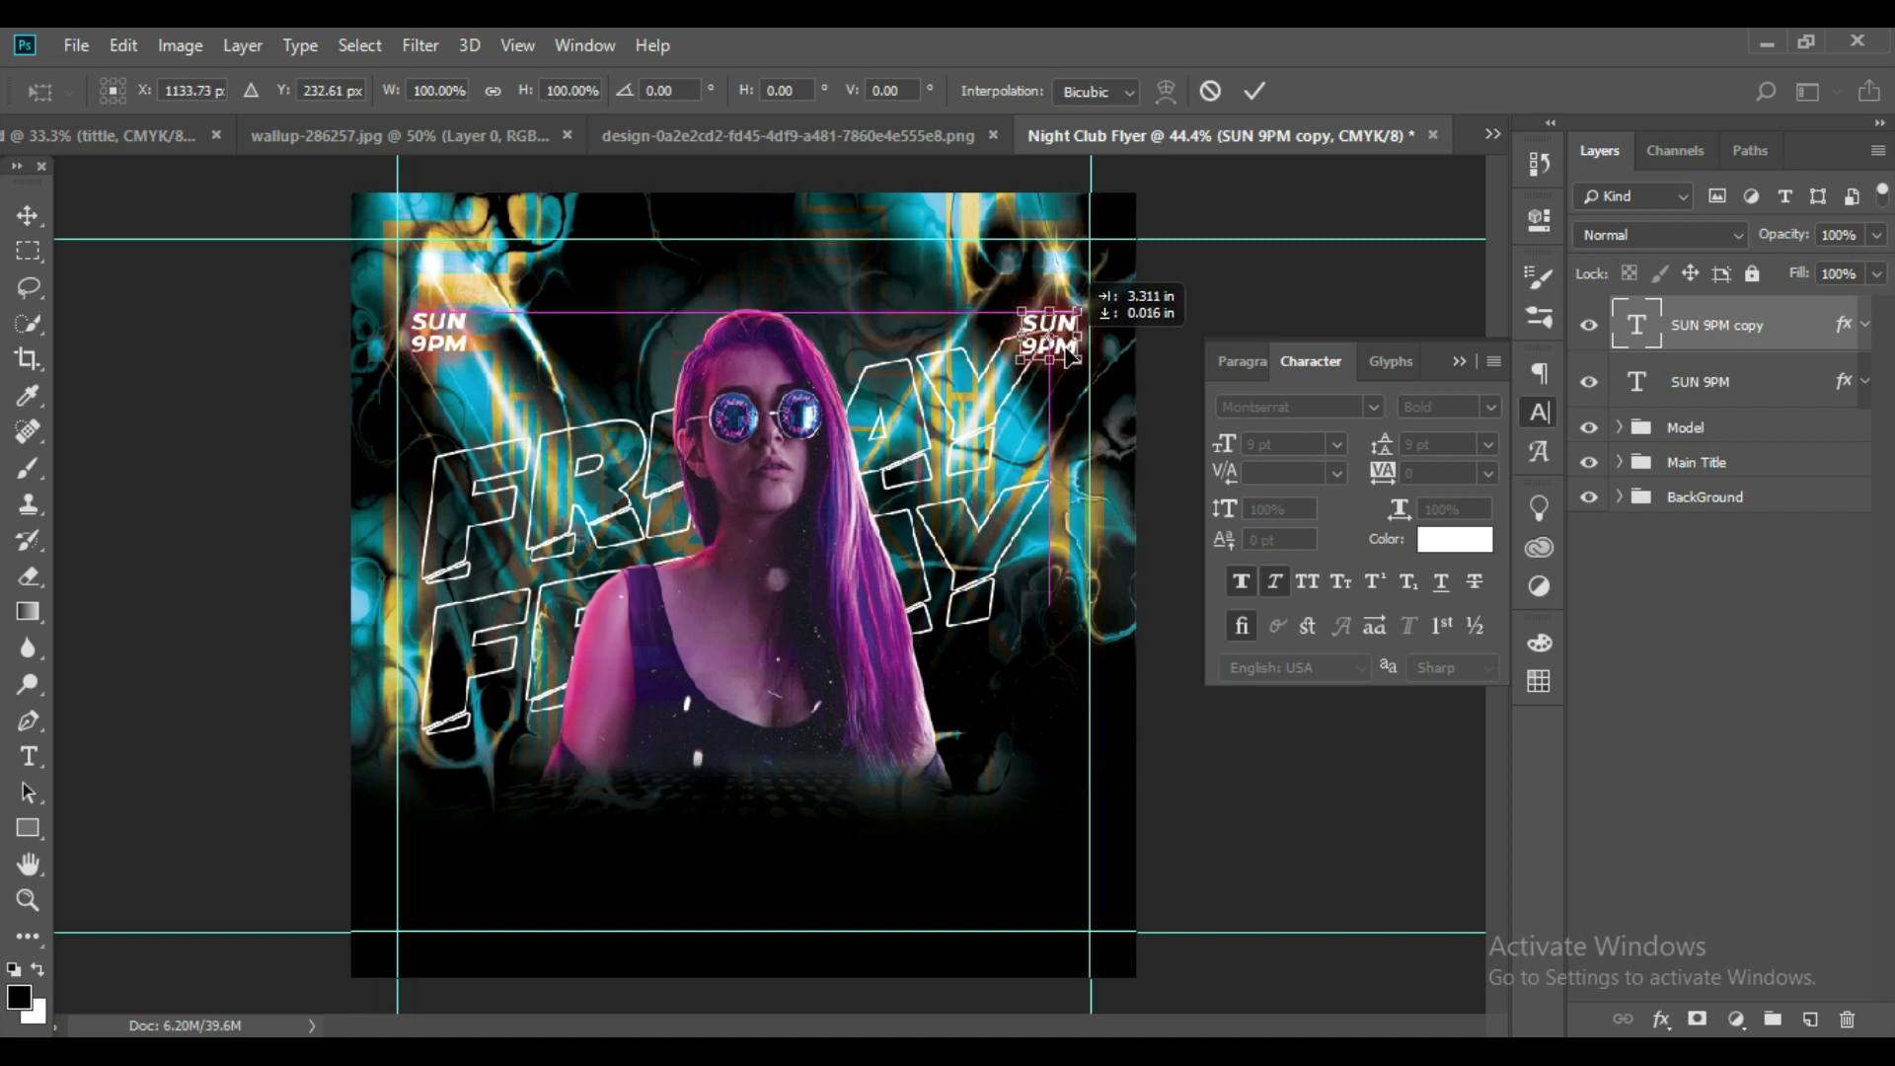
drag(1065, 350, 1071, 354)
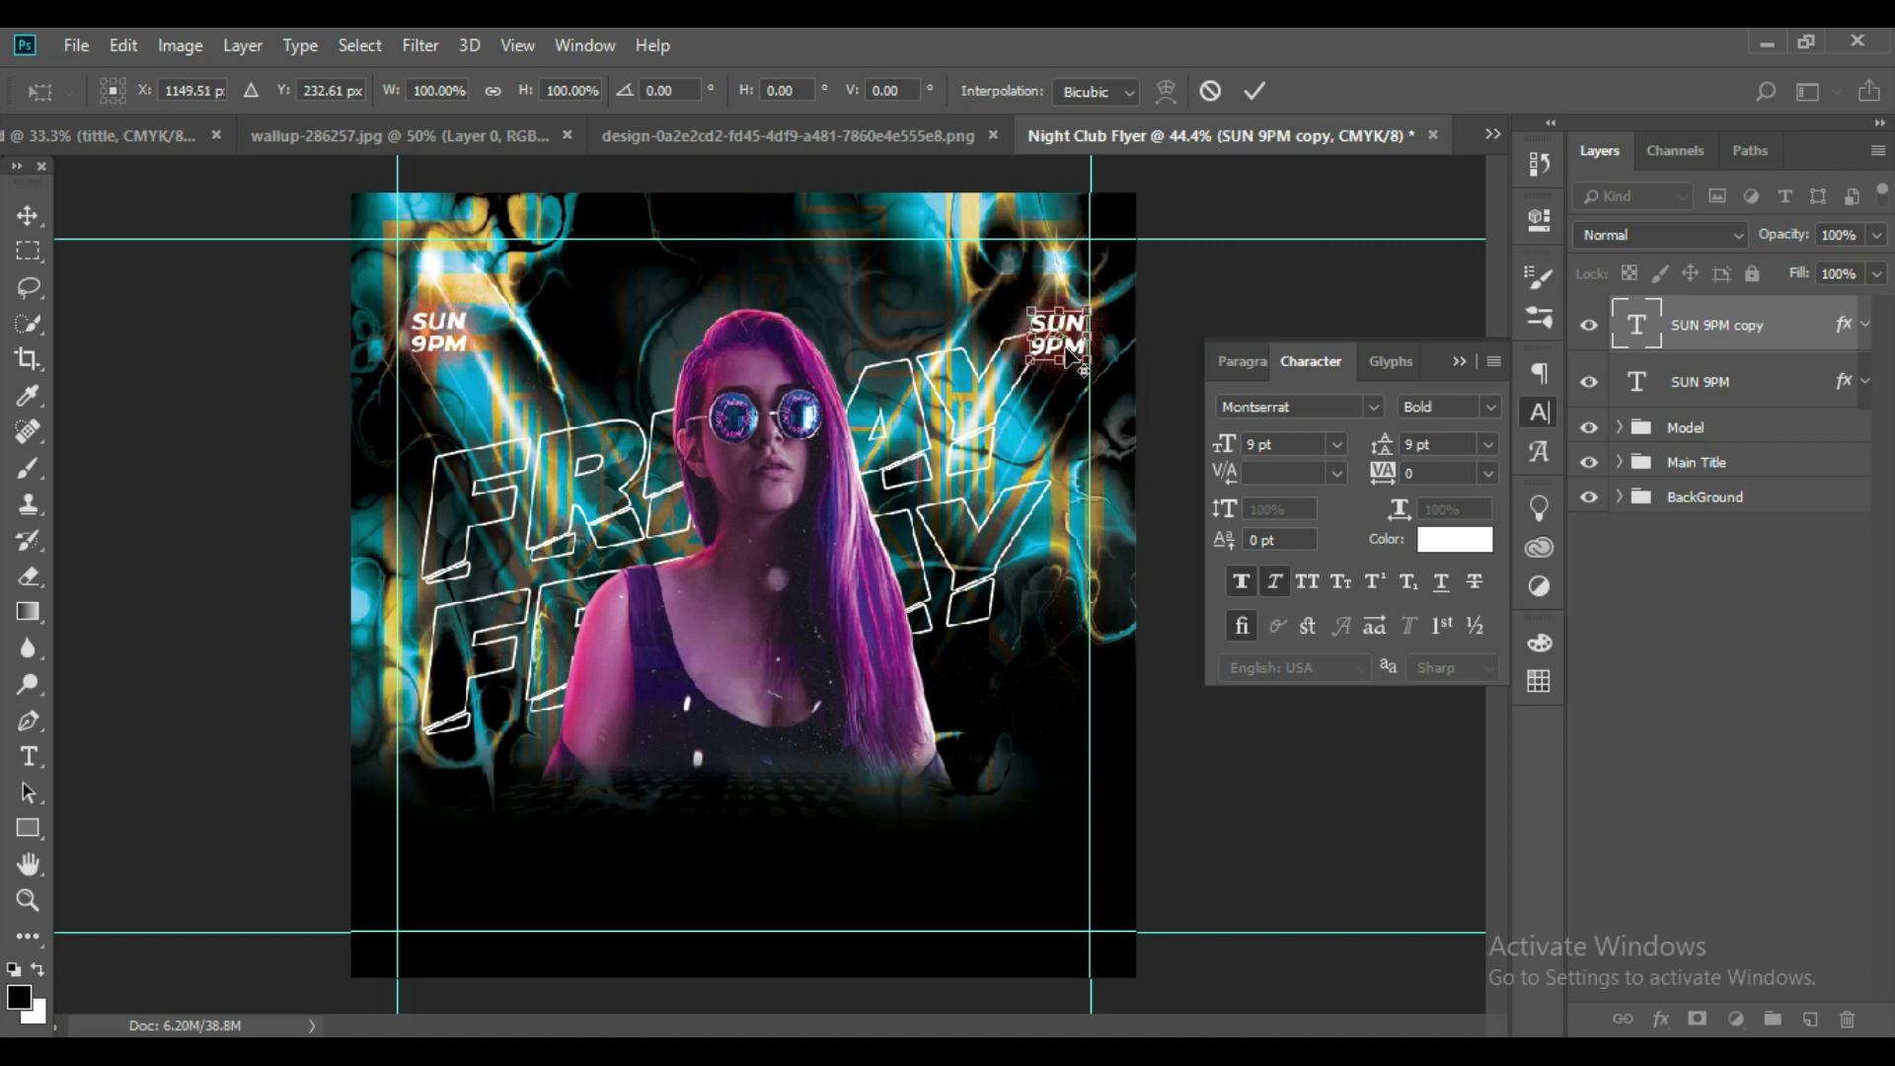
key(Return)
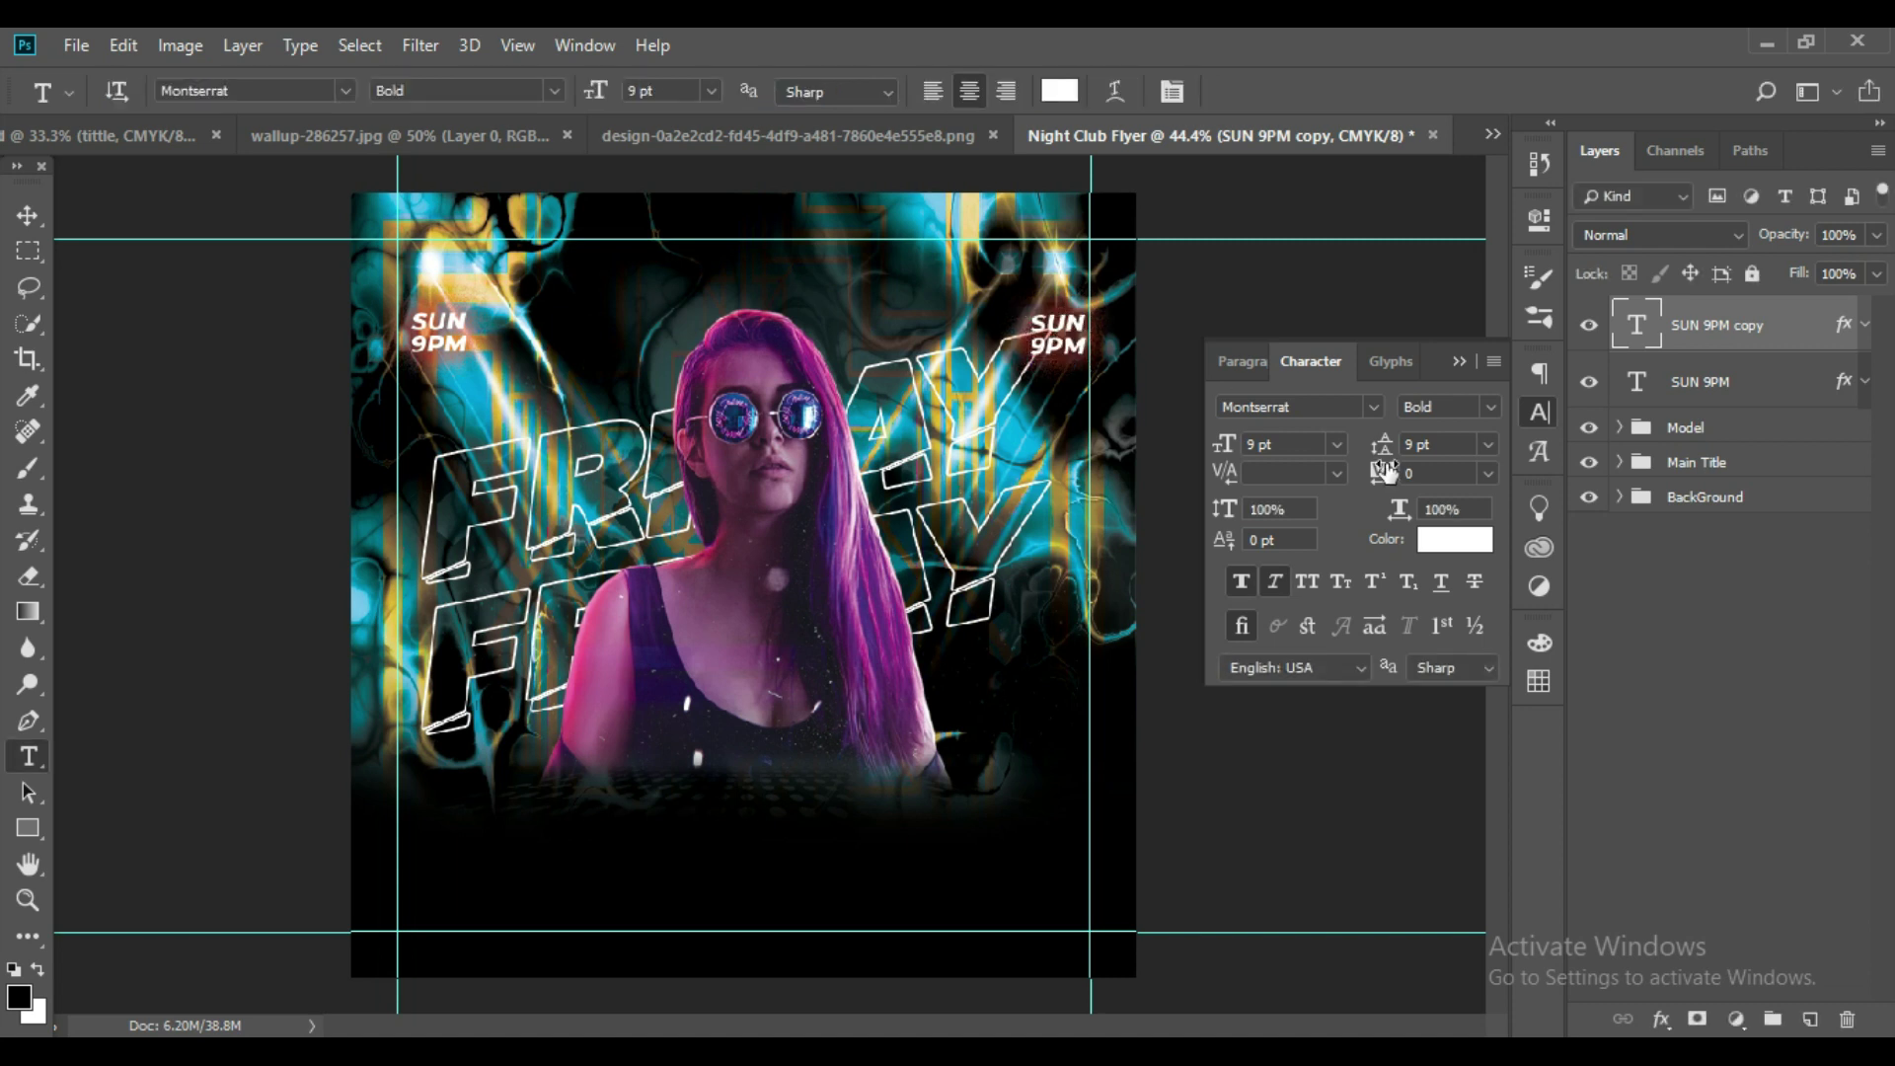
Retype the copied text as '25TH' and 'SEP' on two lines.
double_click(1641, 332)
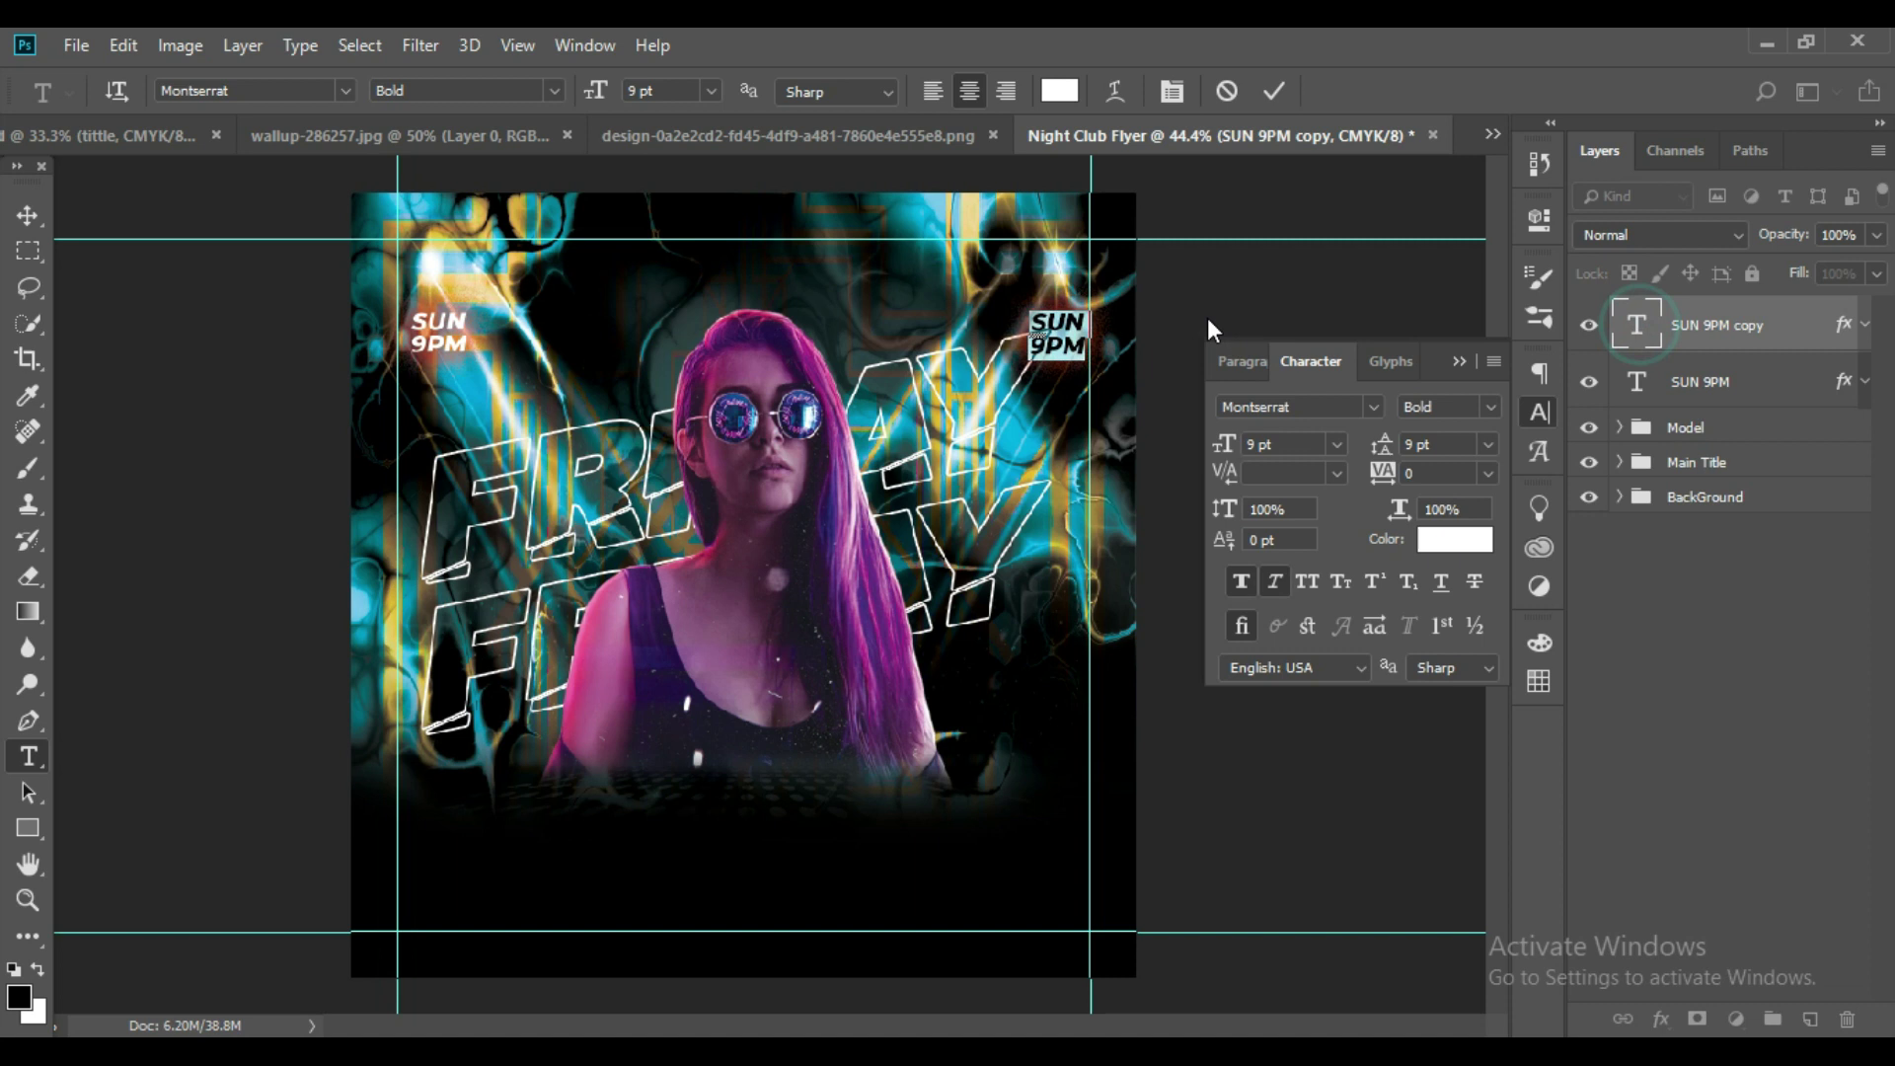
click(1094, 313)
key(BackSpace)
key(BackSpace)
key(BackSpace)
key(BackSpace)
key(BackSpace)
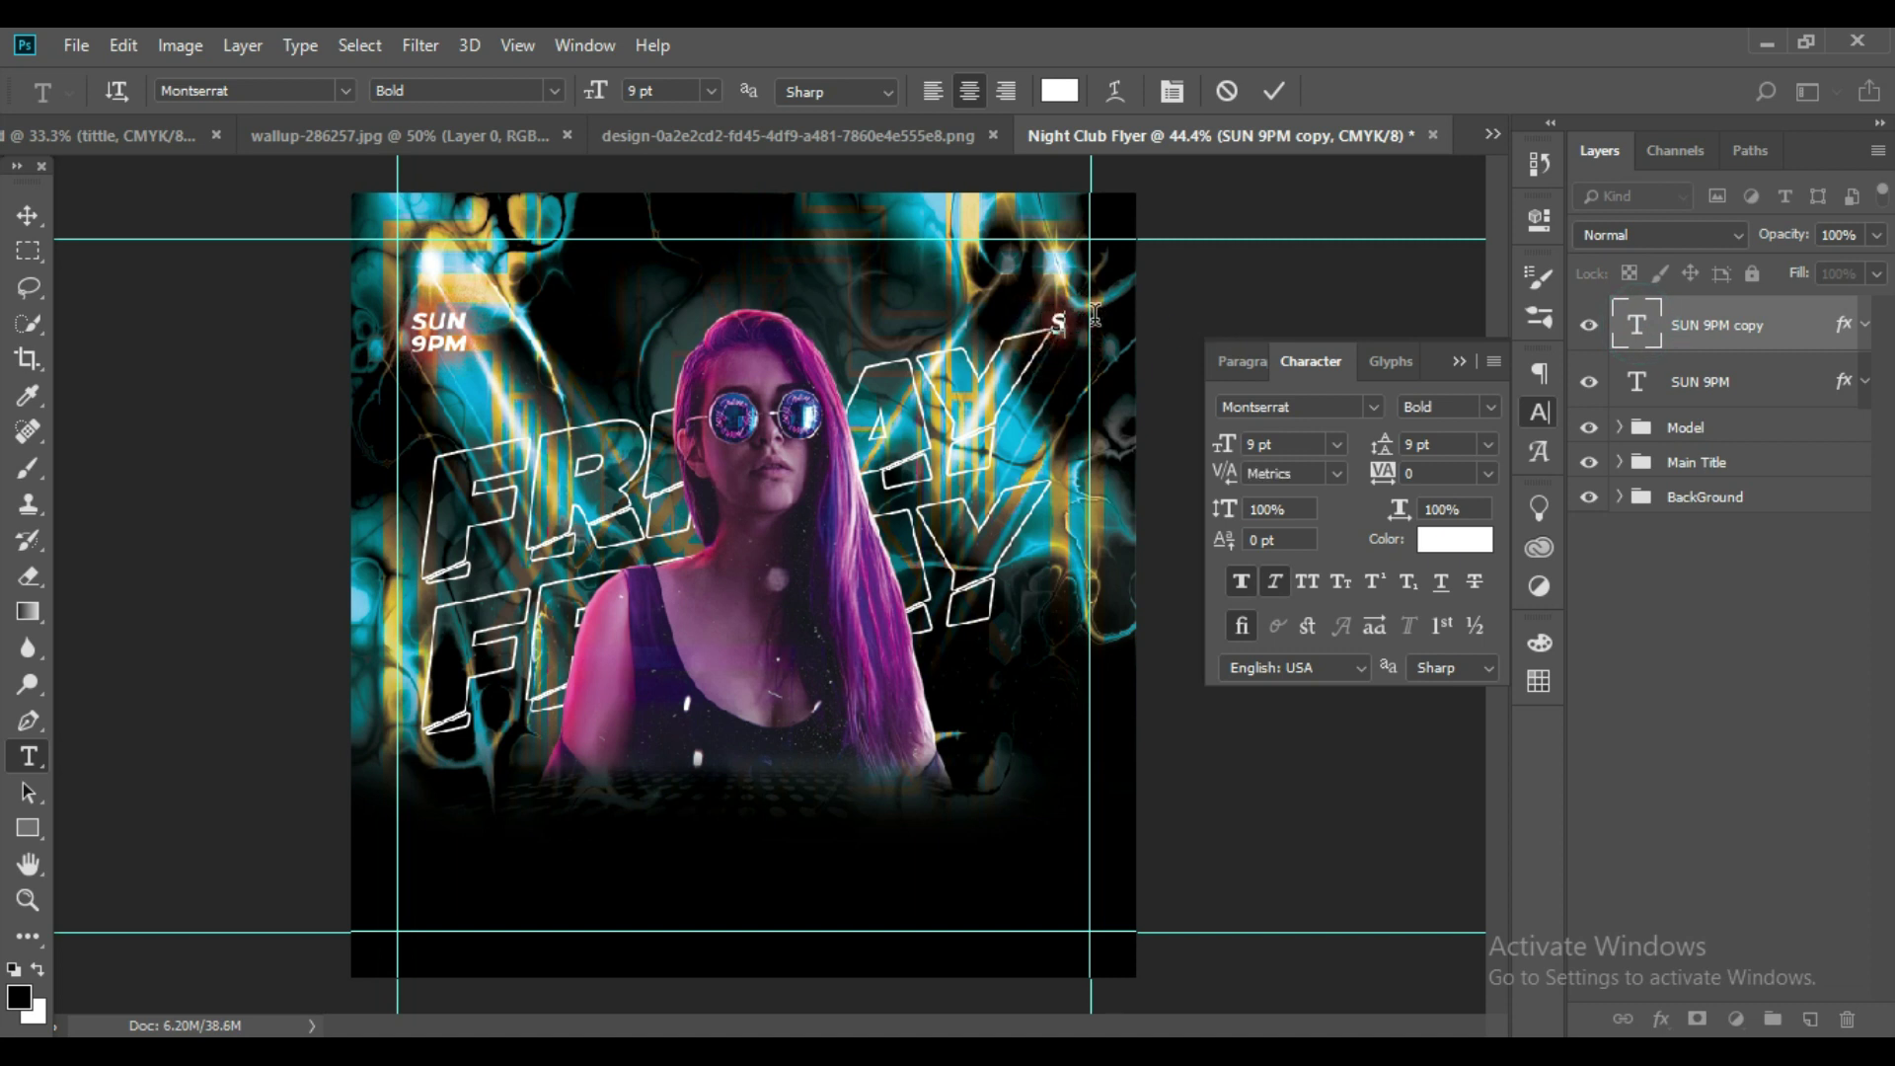
key(BackSpace)
text(35)
text(Th)
key(BackSpace)
text(H)
key(Return)
text(S)
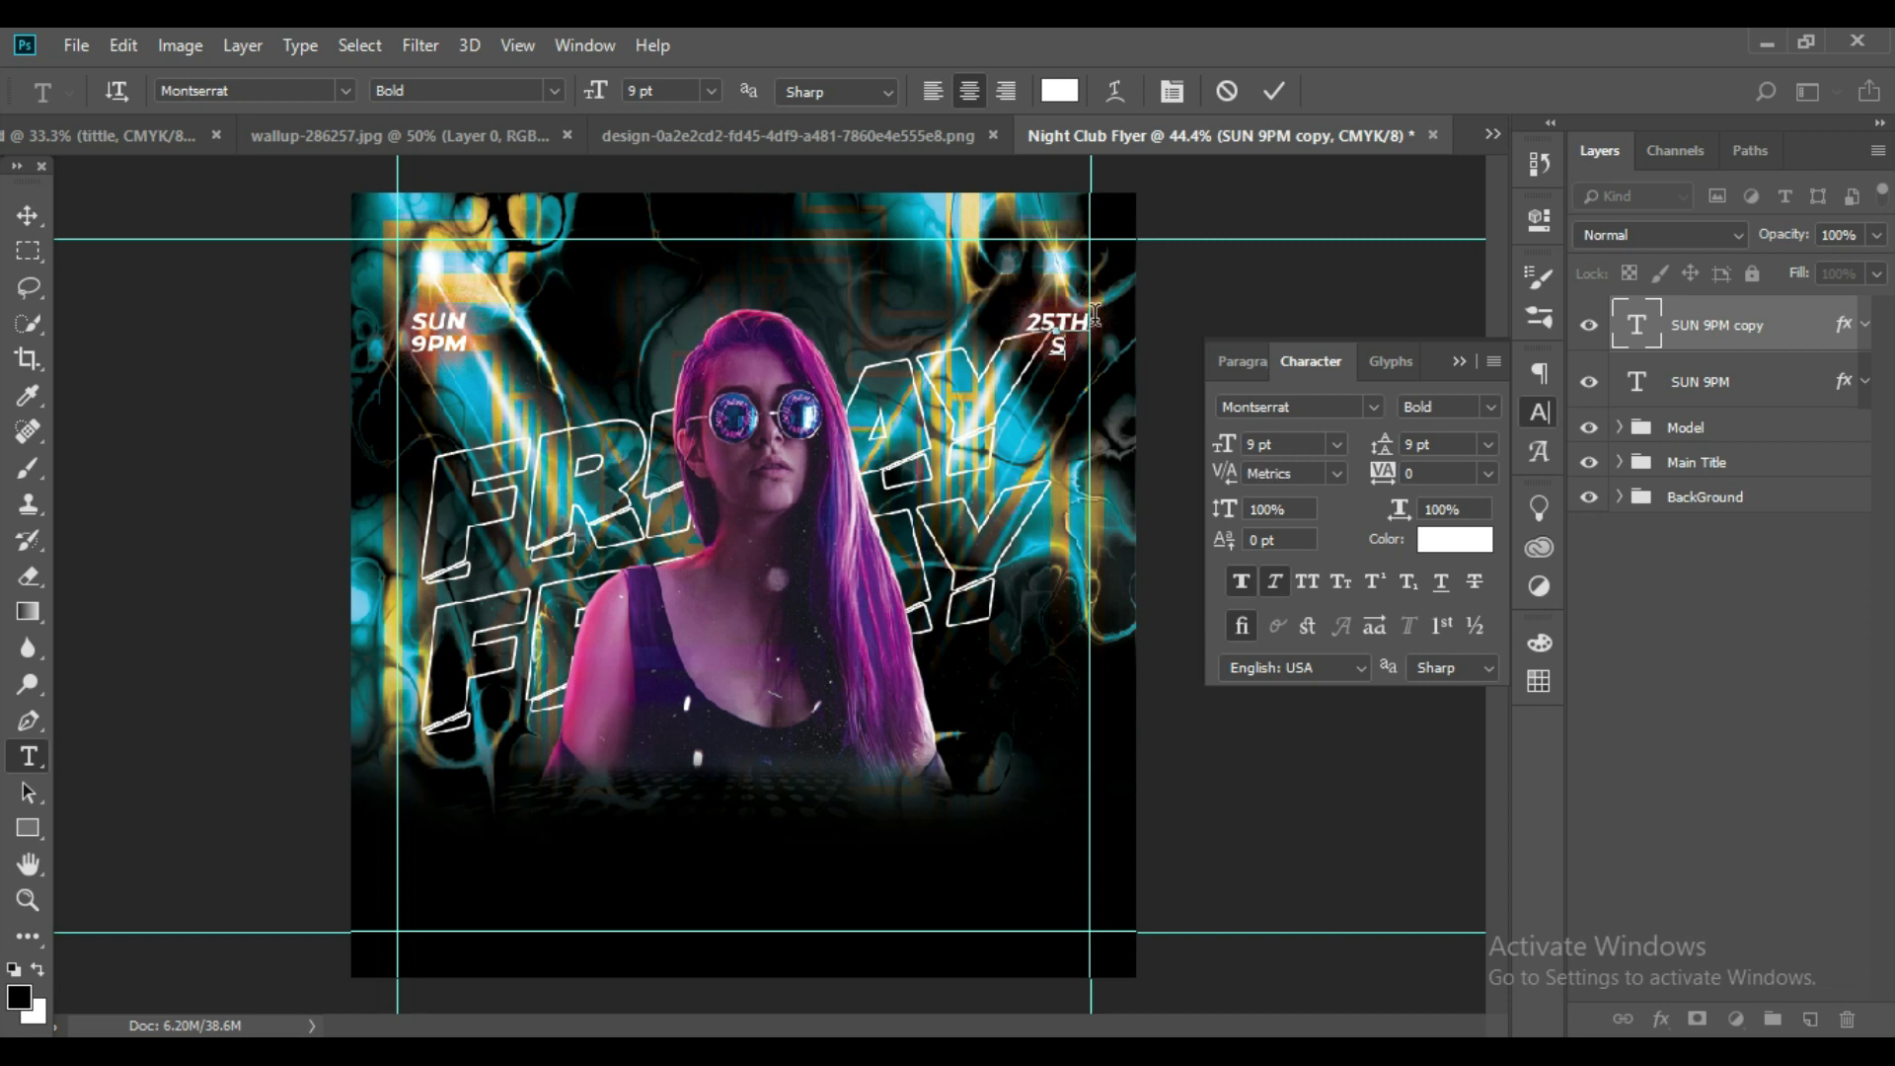
text(e)
key(BackSpace)
text(EP)
click(1274, 91)
Nudge 25TH SEP horizontally to line it up in the corner.
key(ctrl+t)
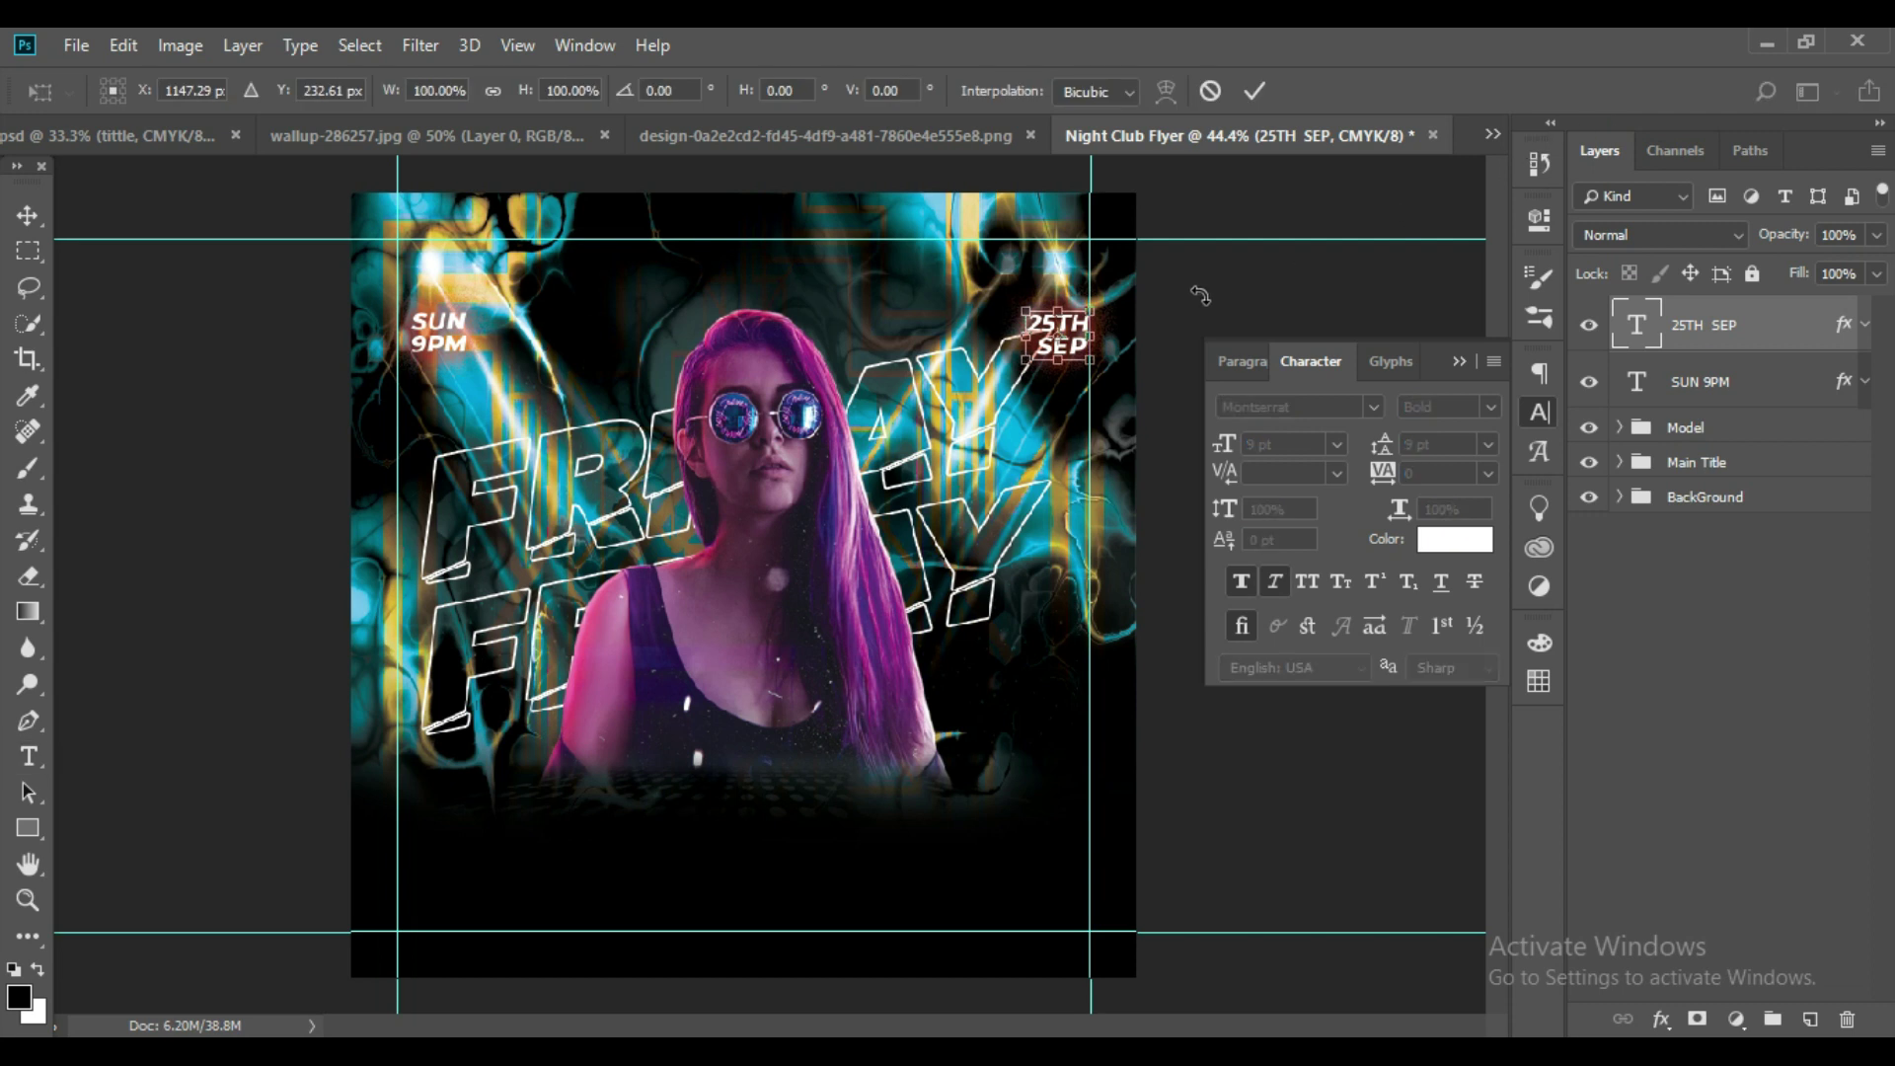
drag(1076, 351, 1067, 353)
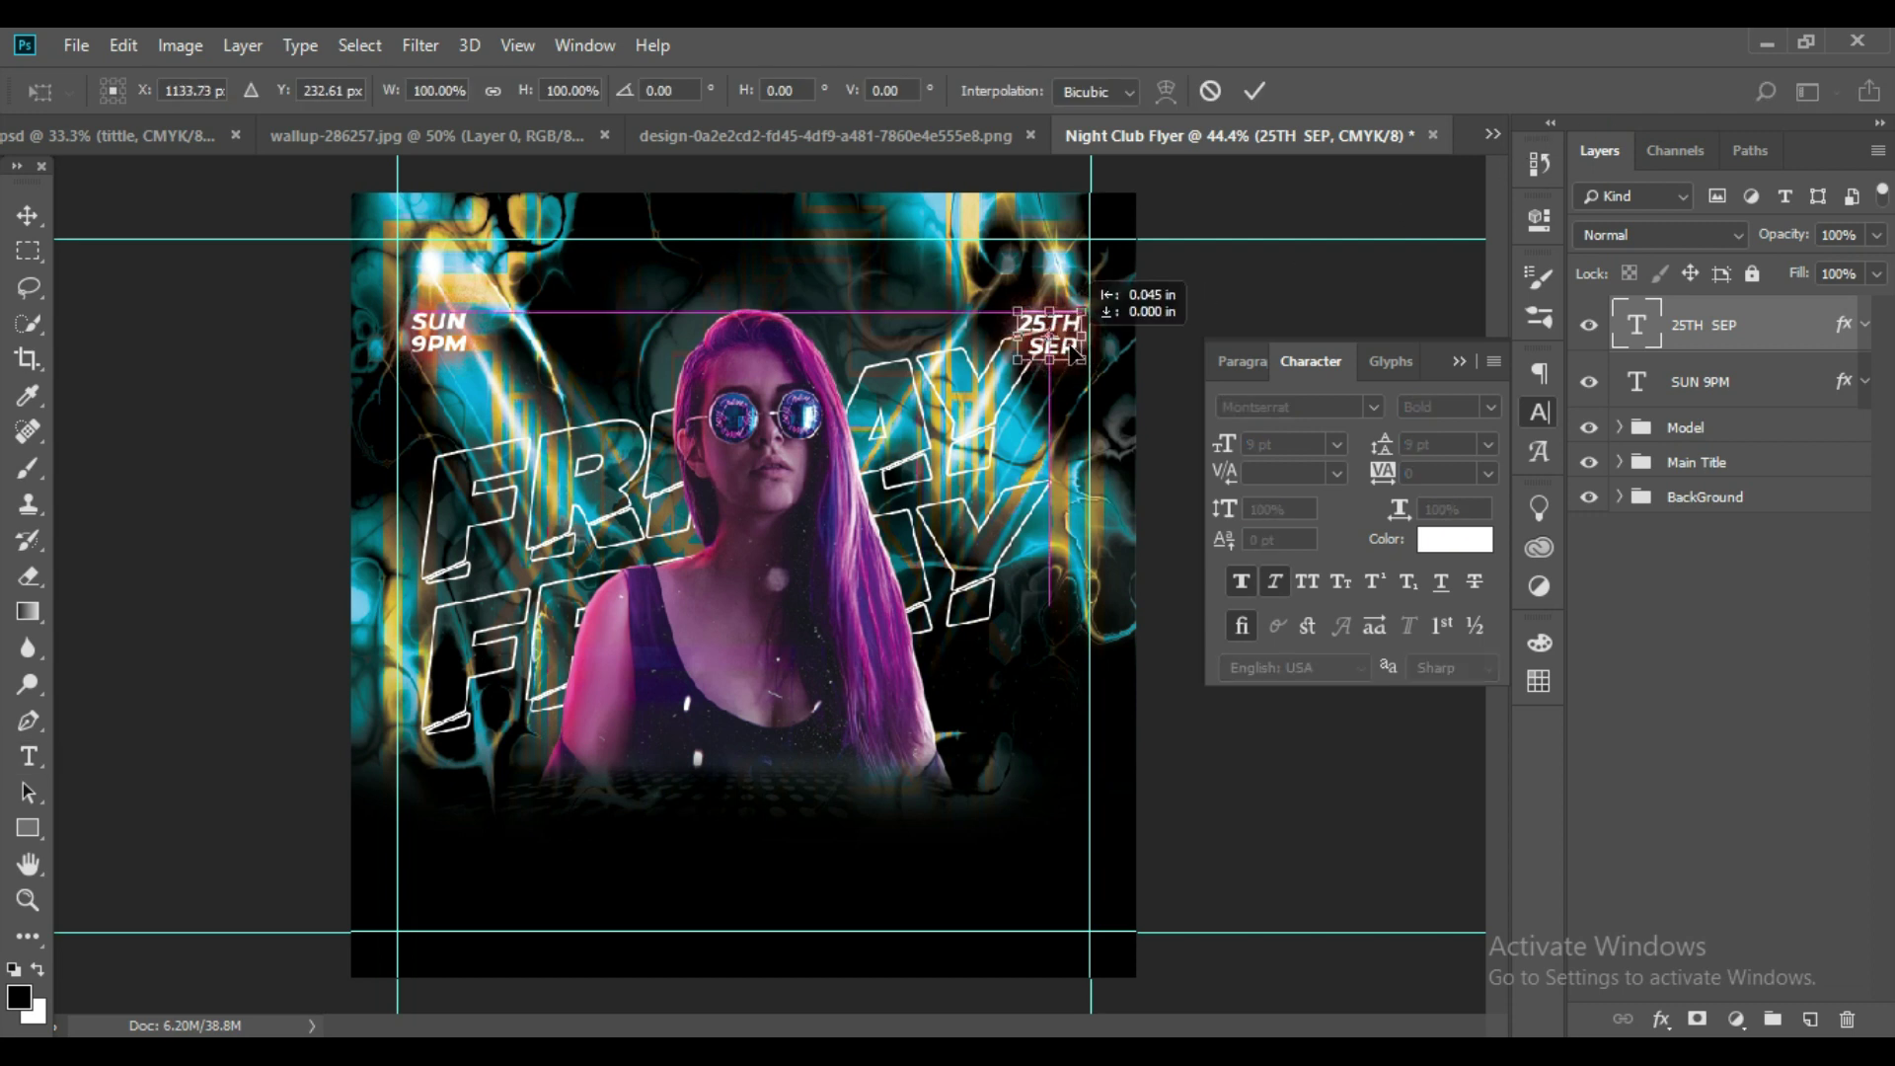
drag(1072, 352, 1080, 352)
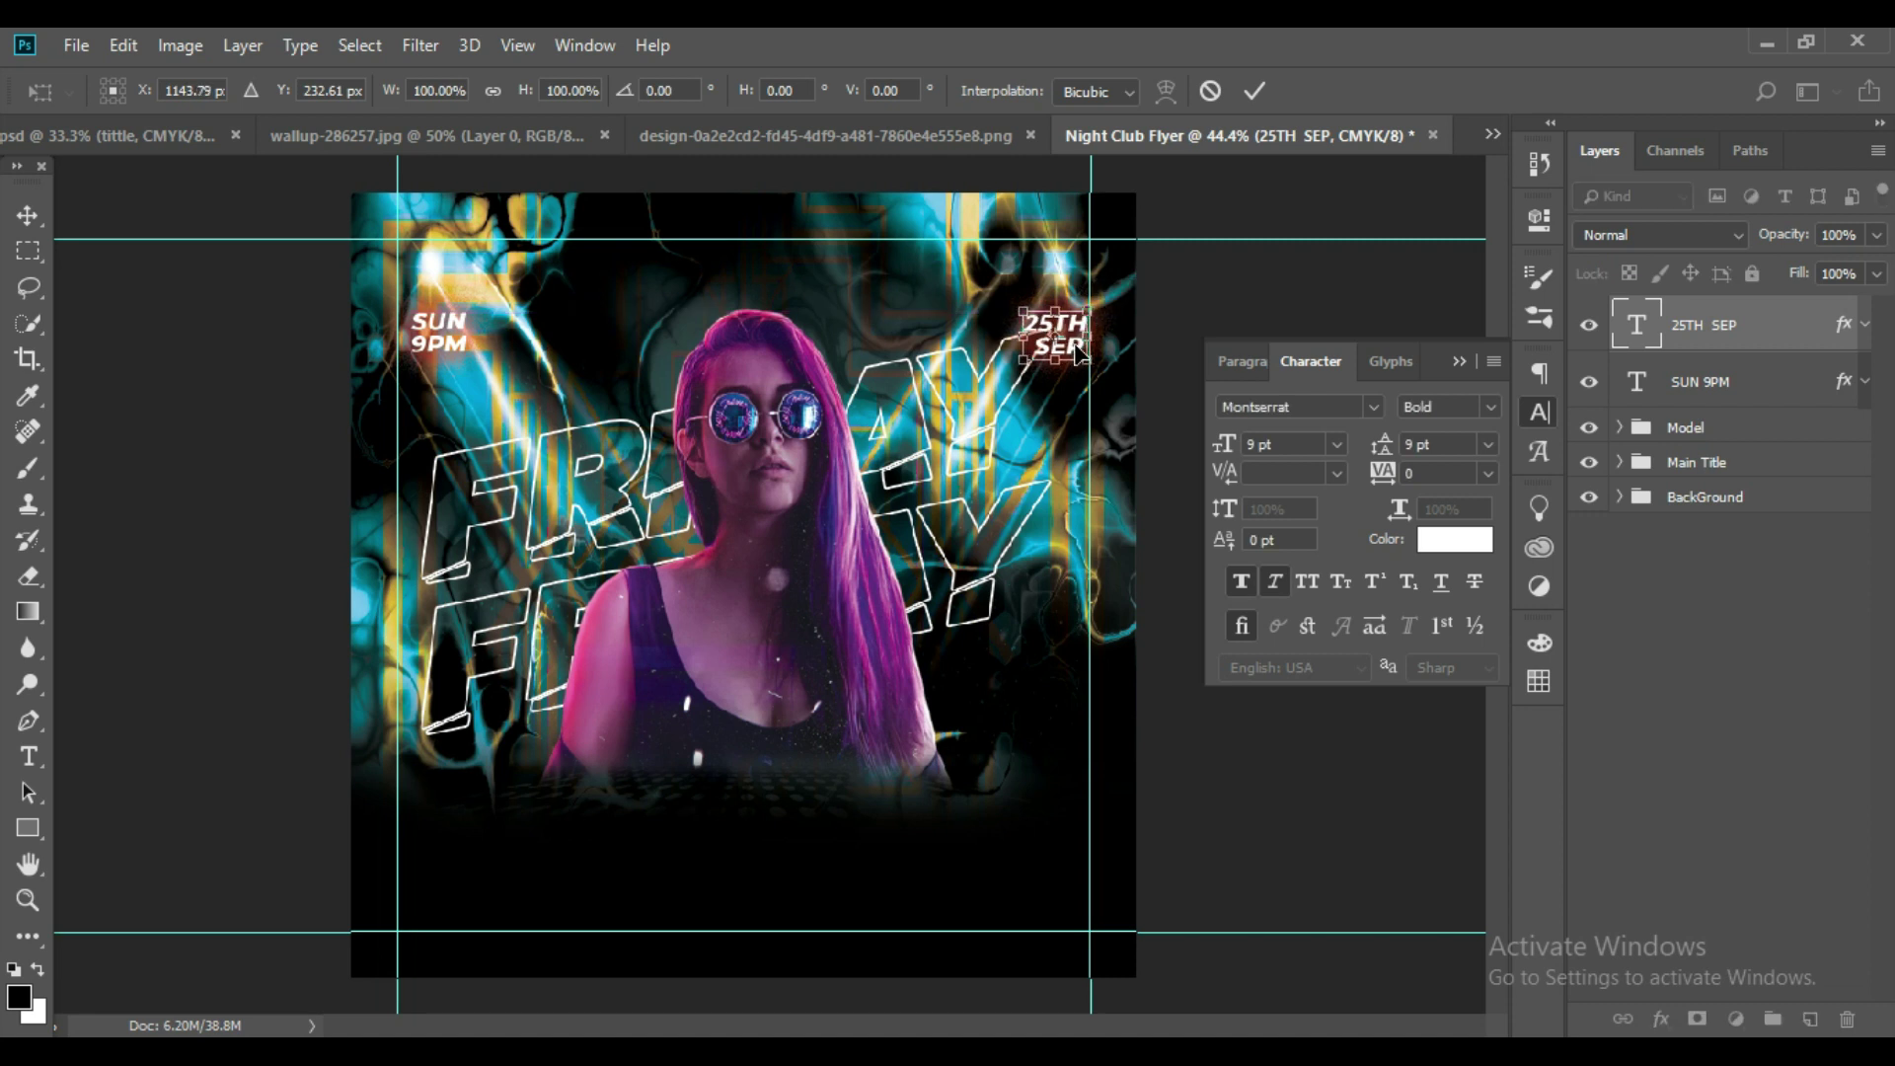
key(Return)
click(1822, 649)
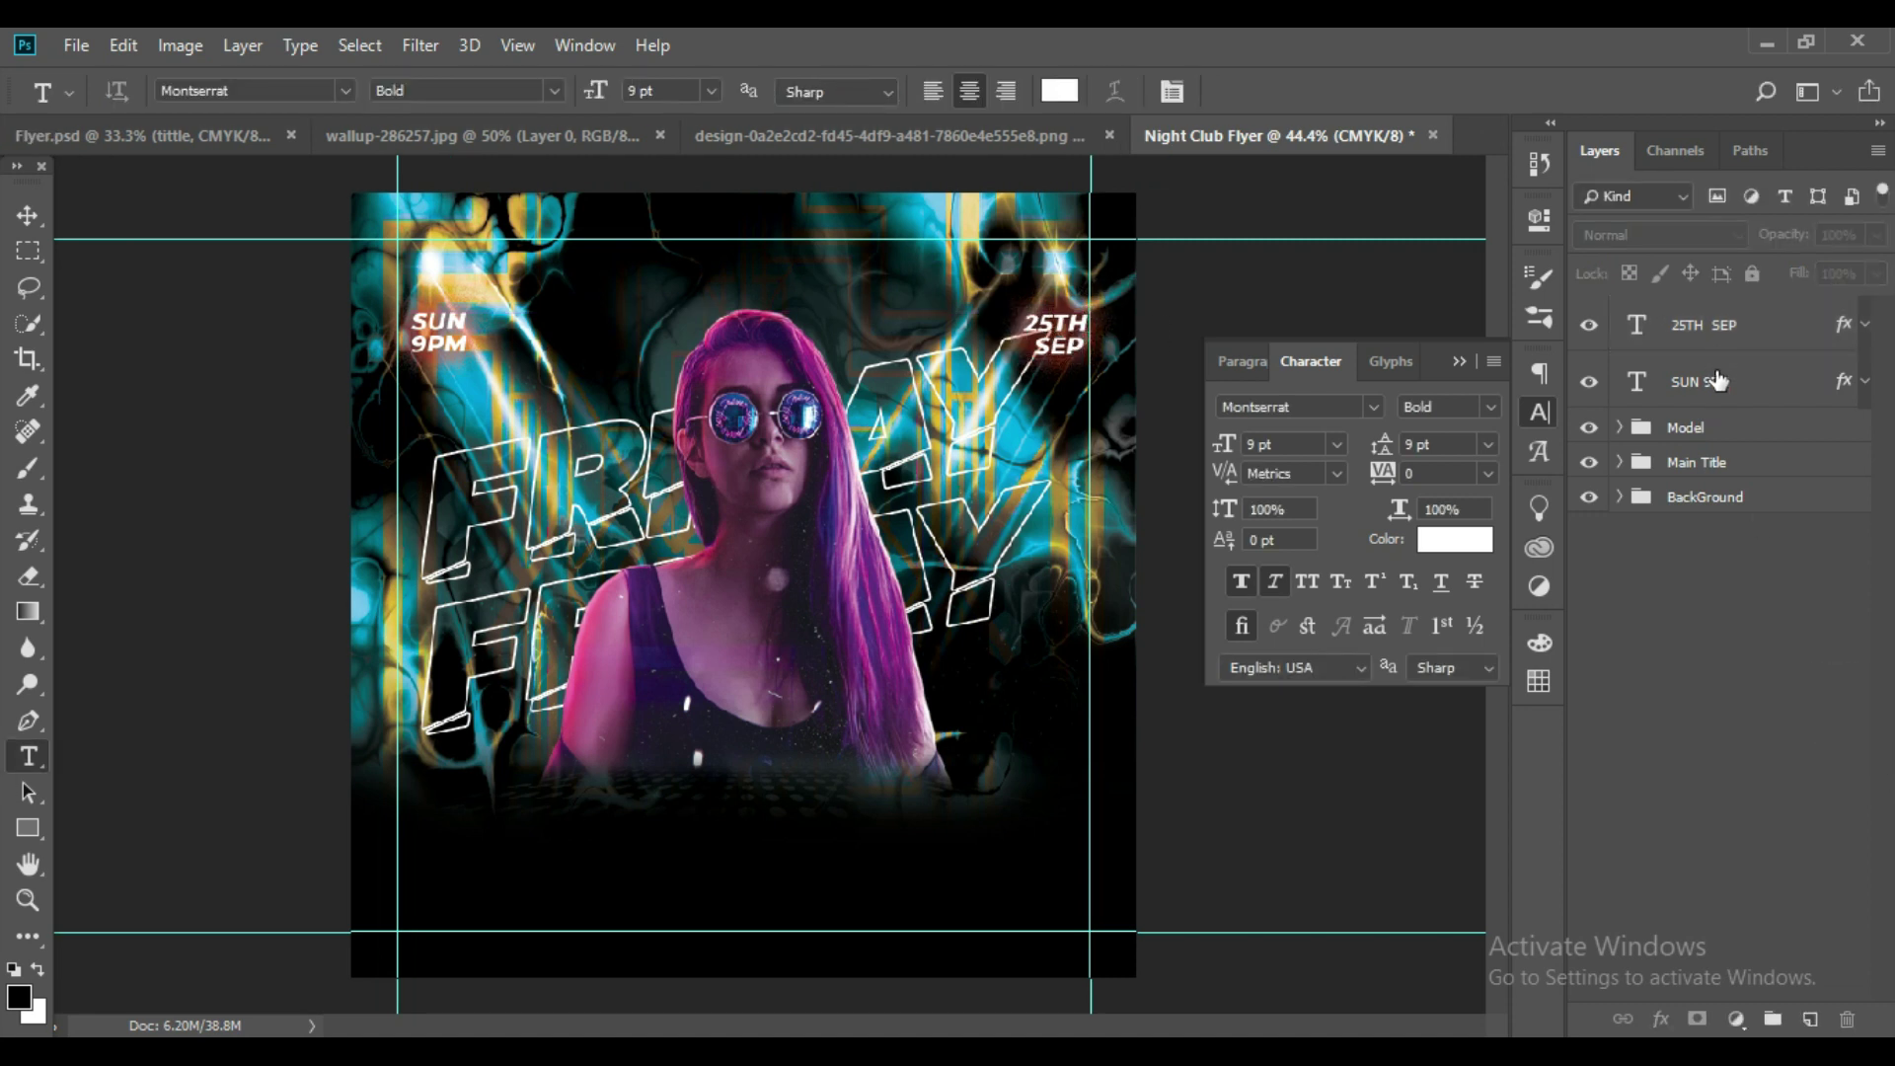
Add a 'Graphic Sky' text line at the top centre of the flyer.
click(1718, 381)
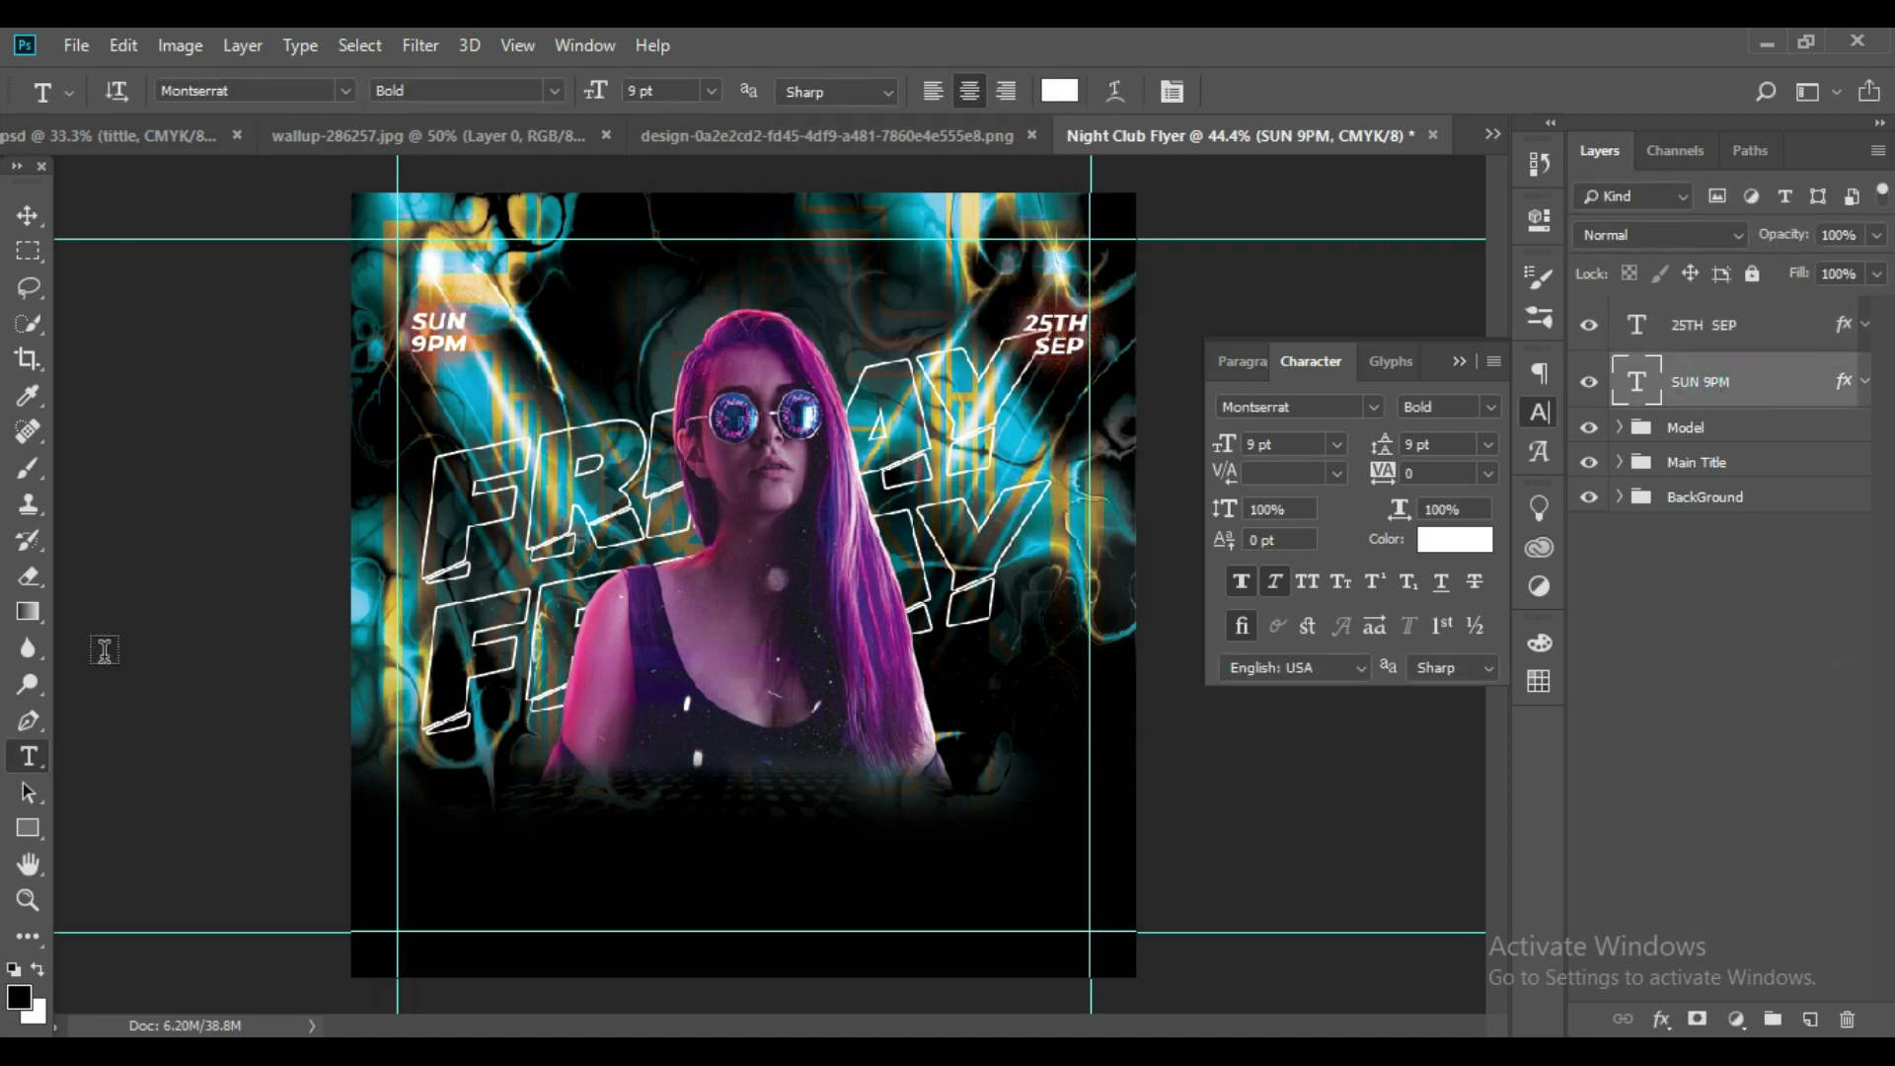
click(723, 260)
text(G)
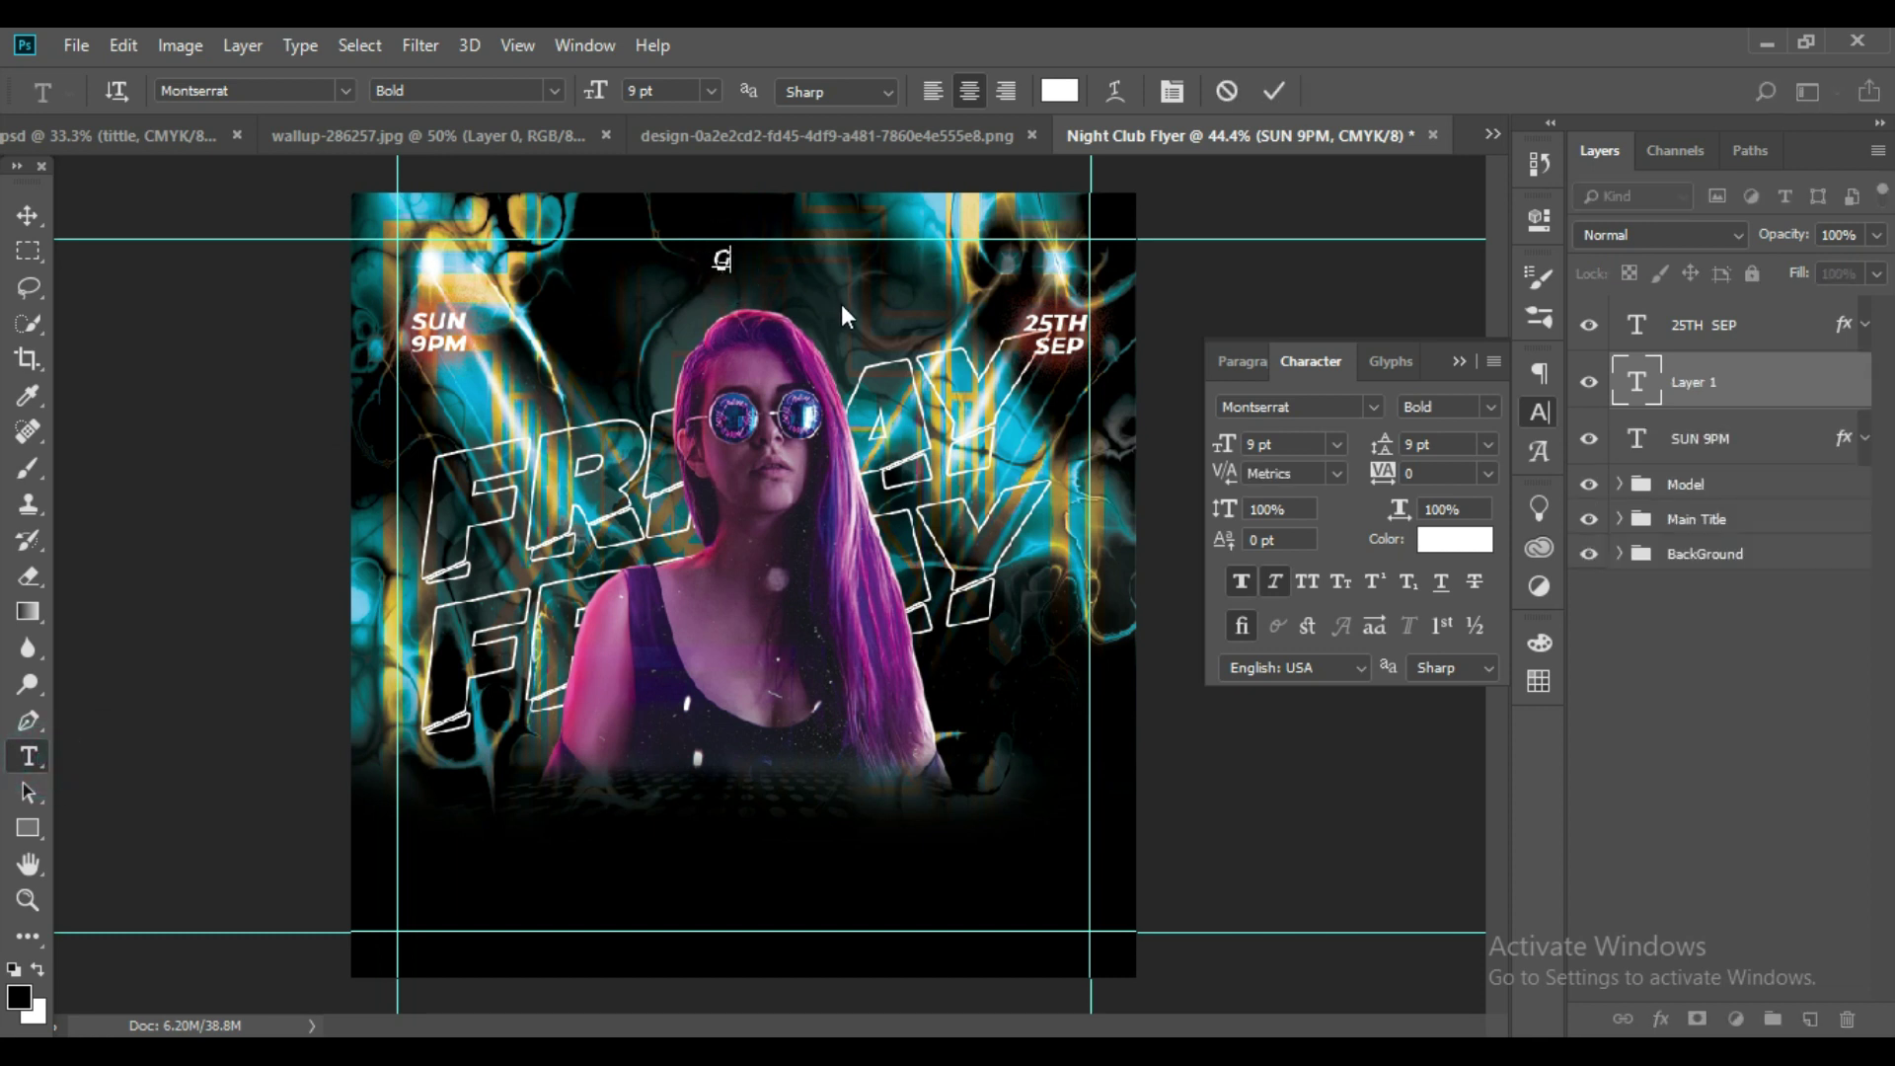
text(raphic )
text(Sky)
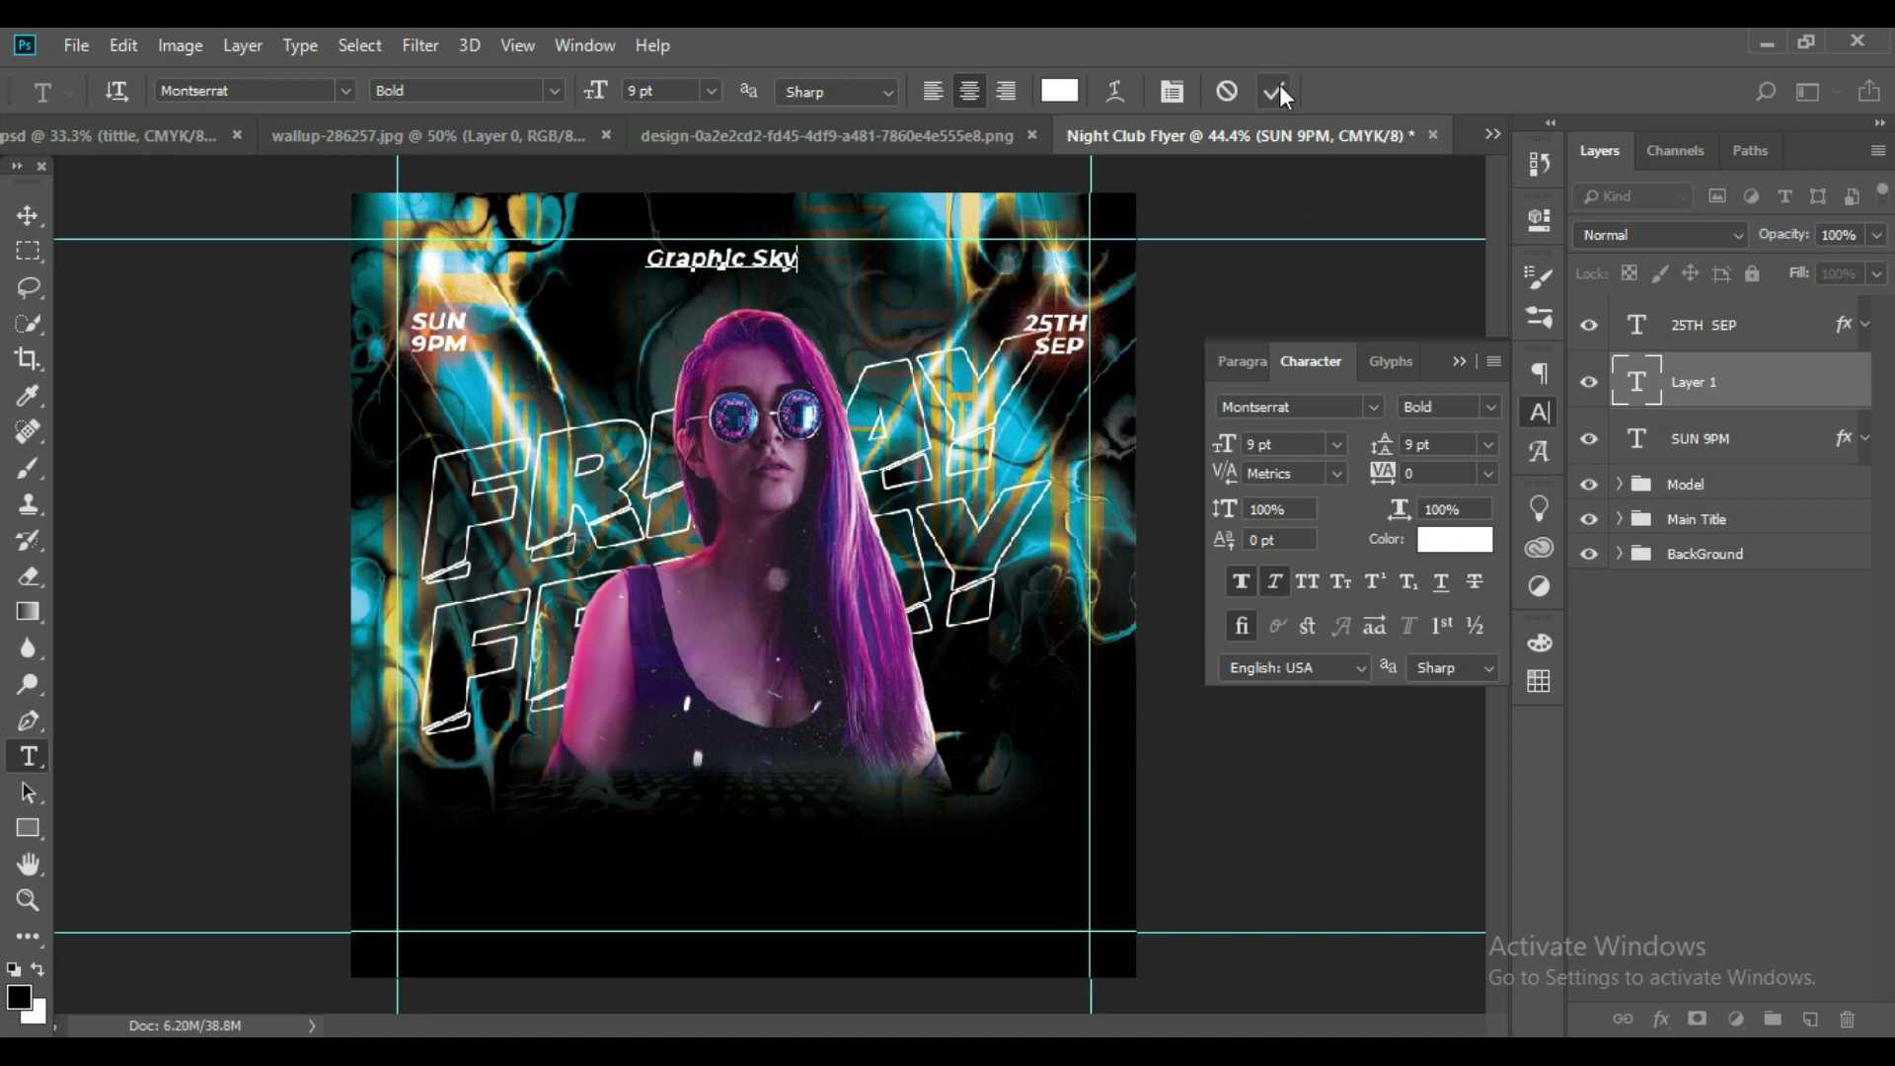
click(1279, 85)
Style Graphic Sky as 7 pt Medium with letter spacing 75.
double_click(1638, 381)
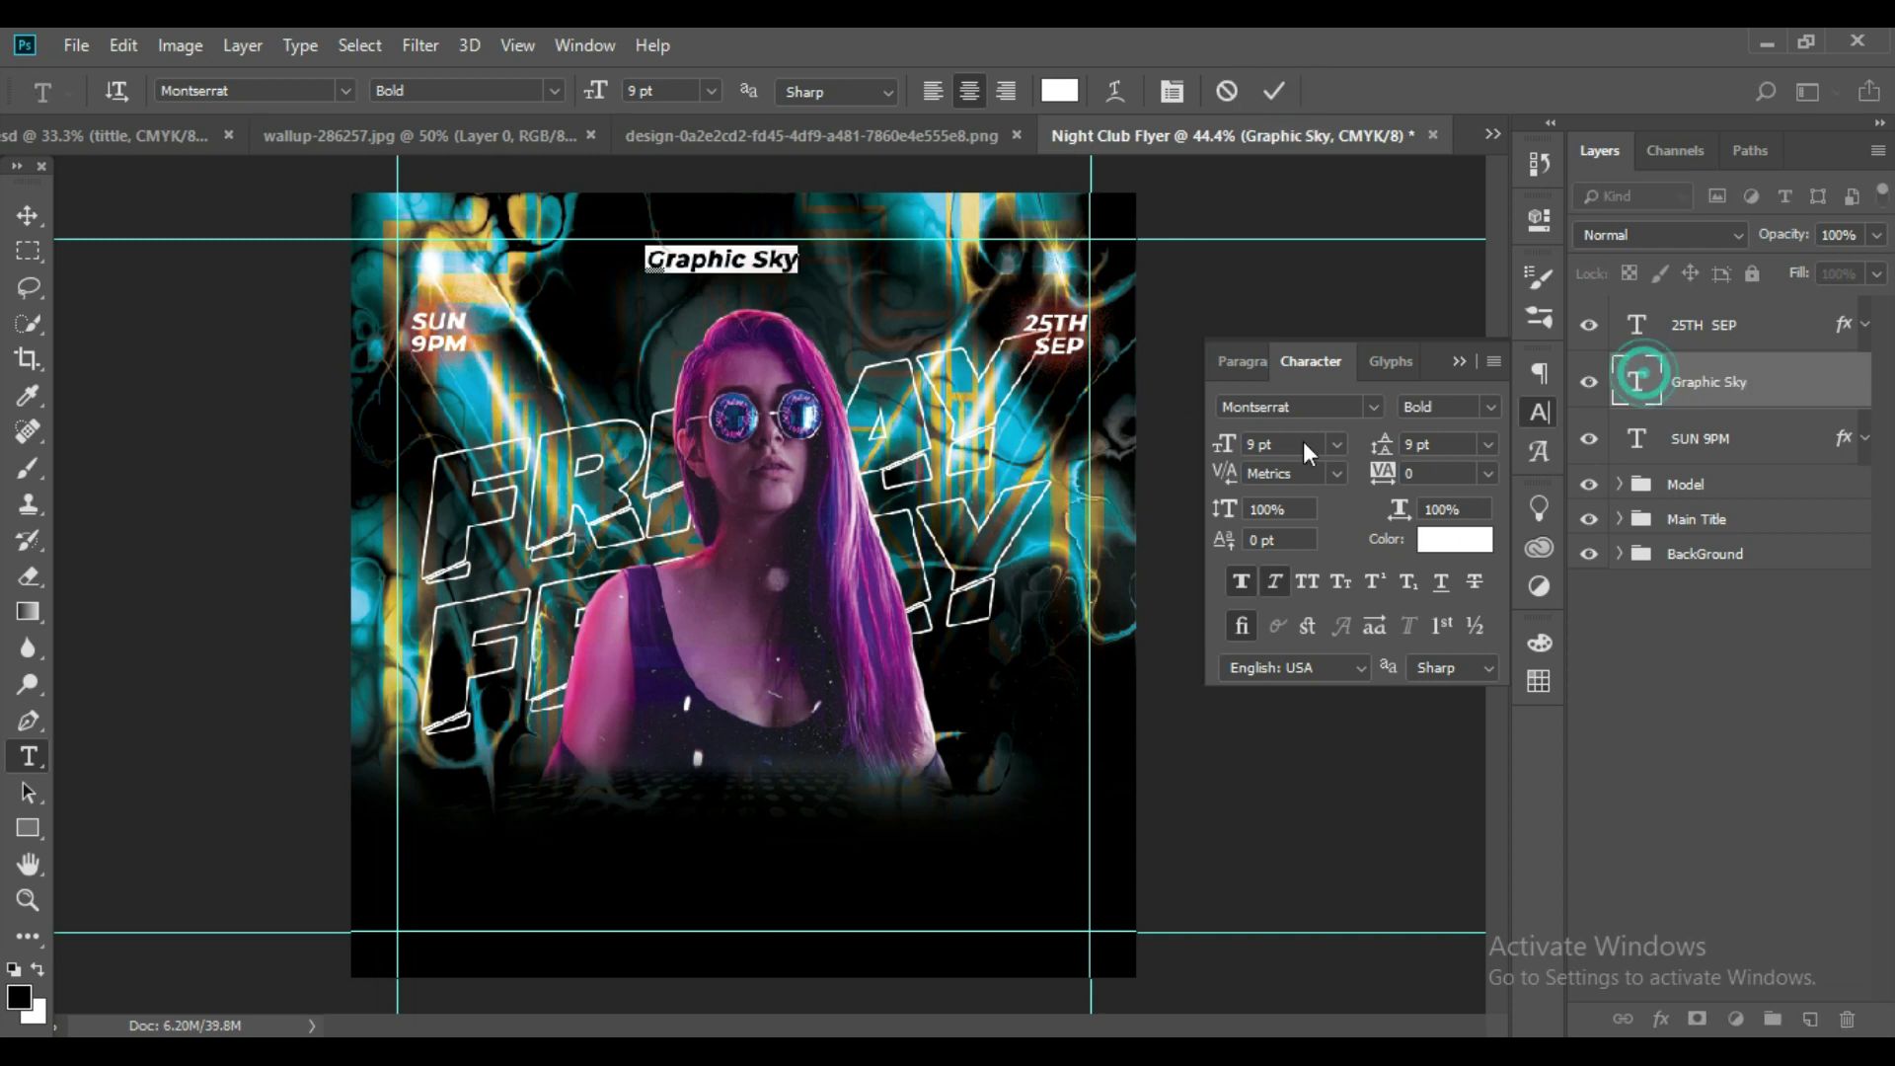
double_click(1269, 444)
text(7)
key(Return)
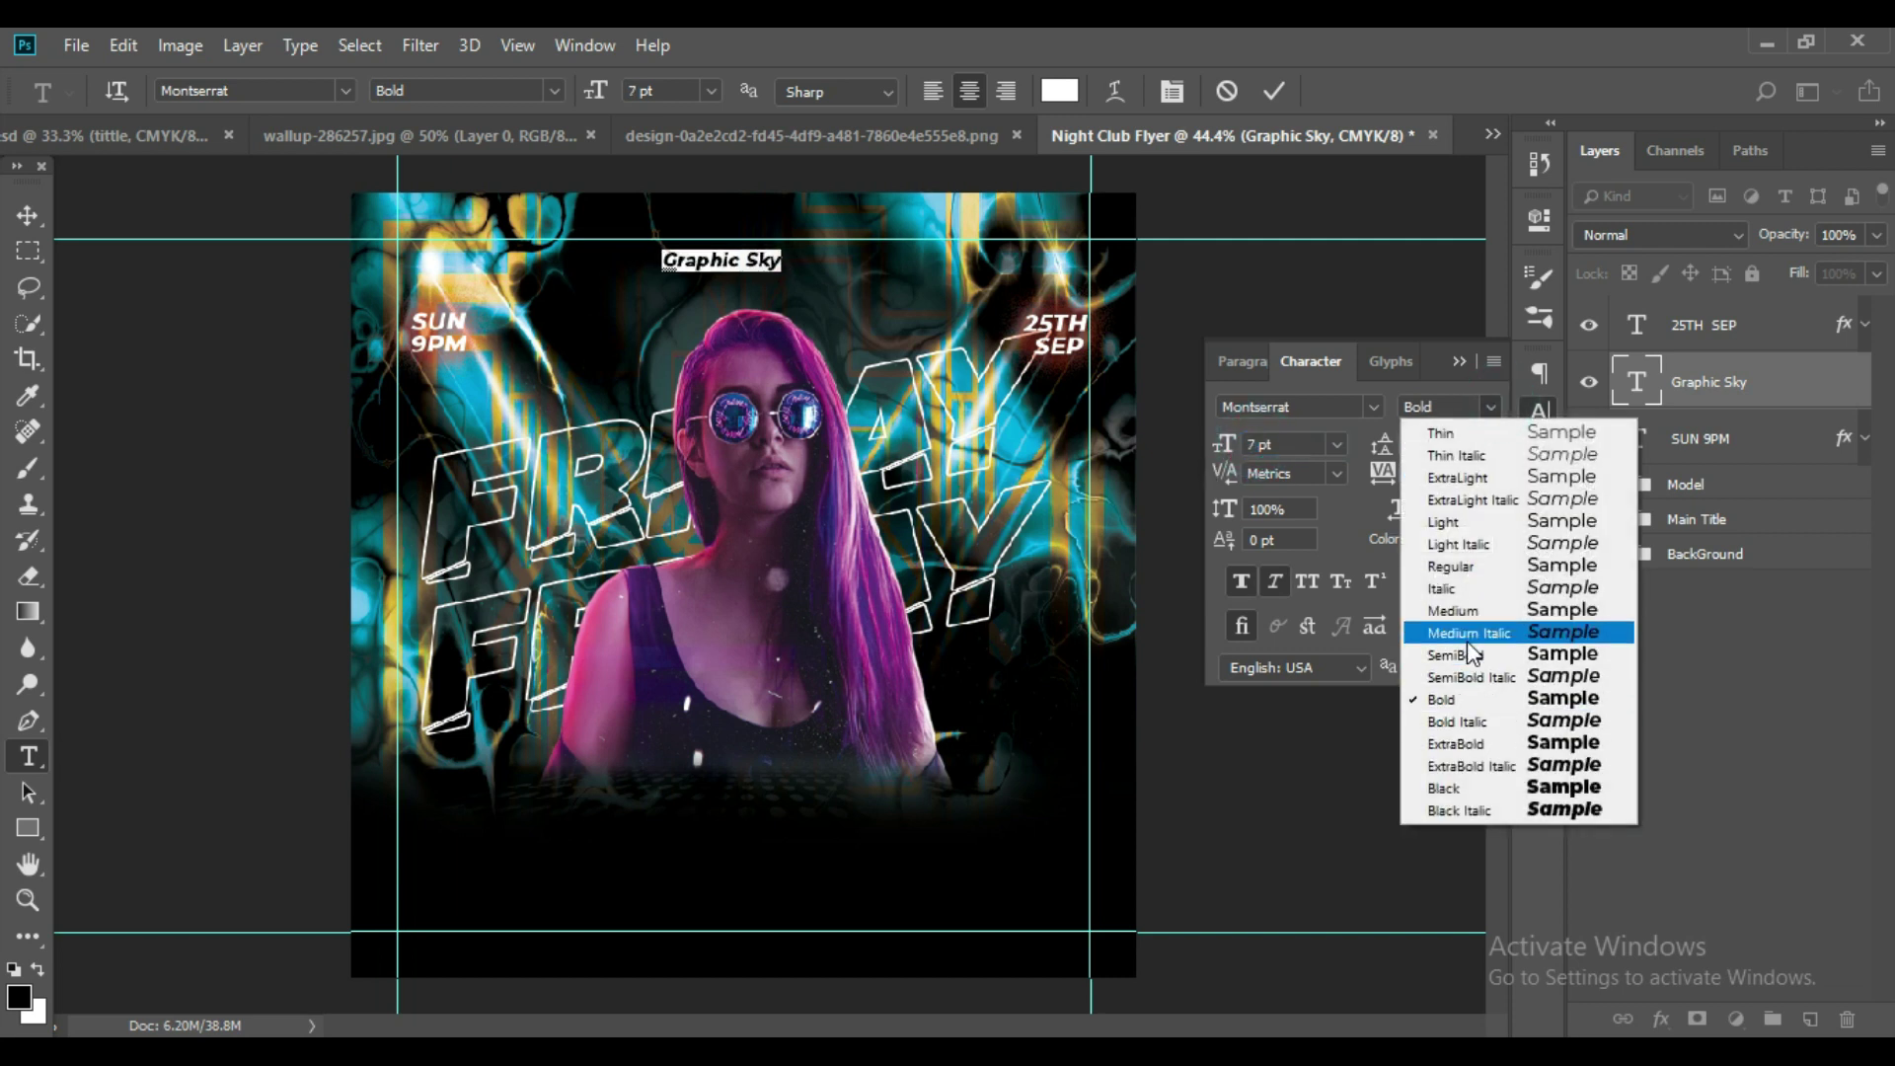
click(1431, 609)
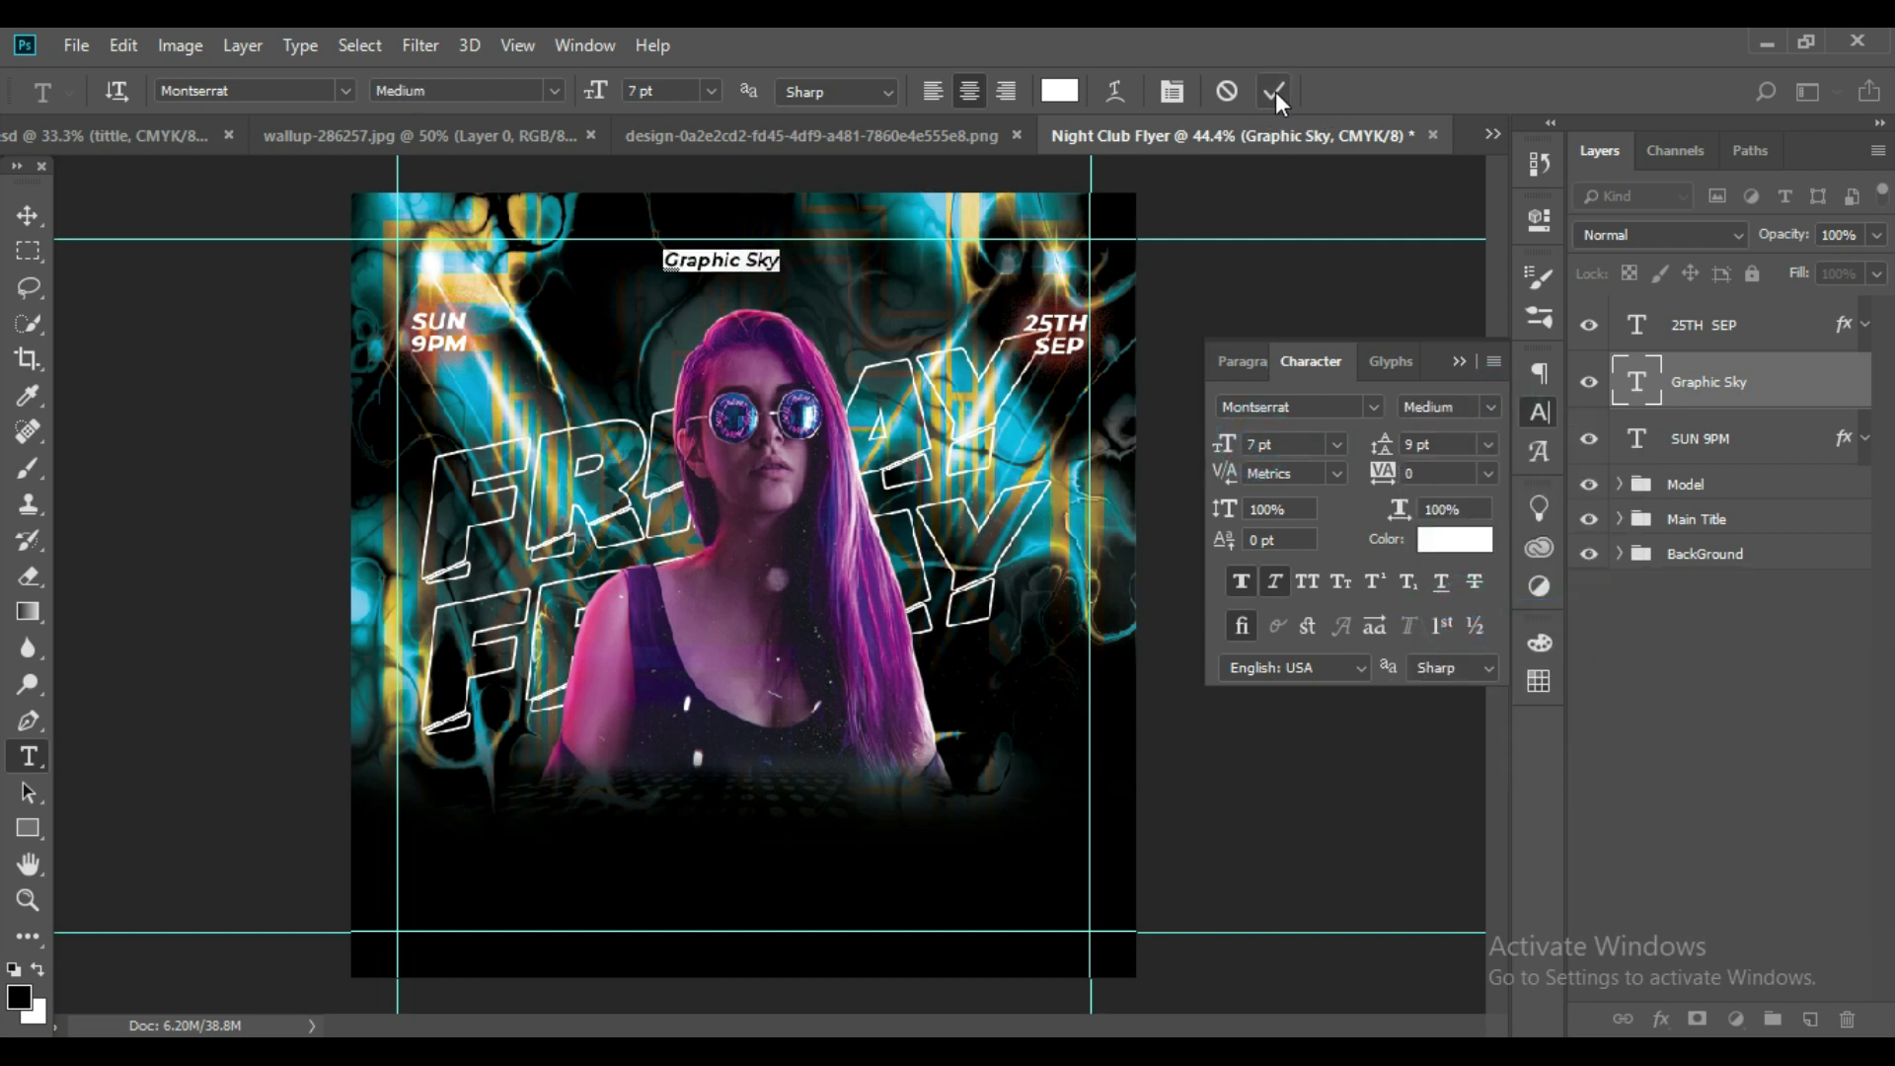
click(1484, 473)
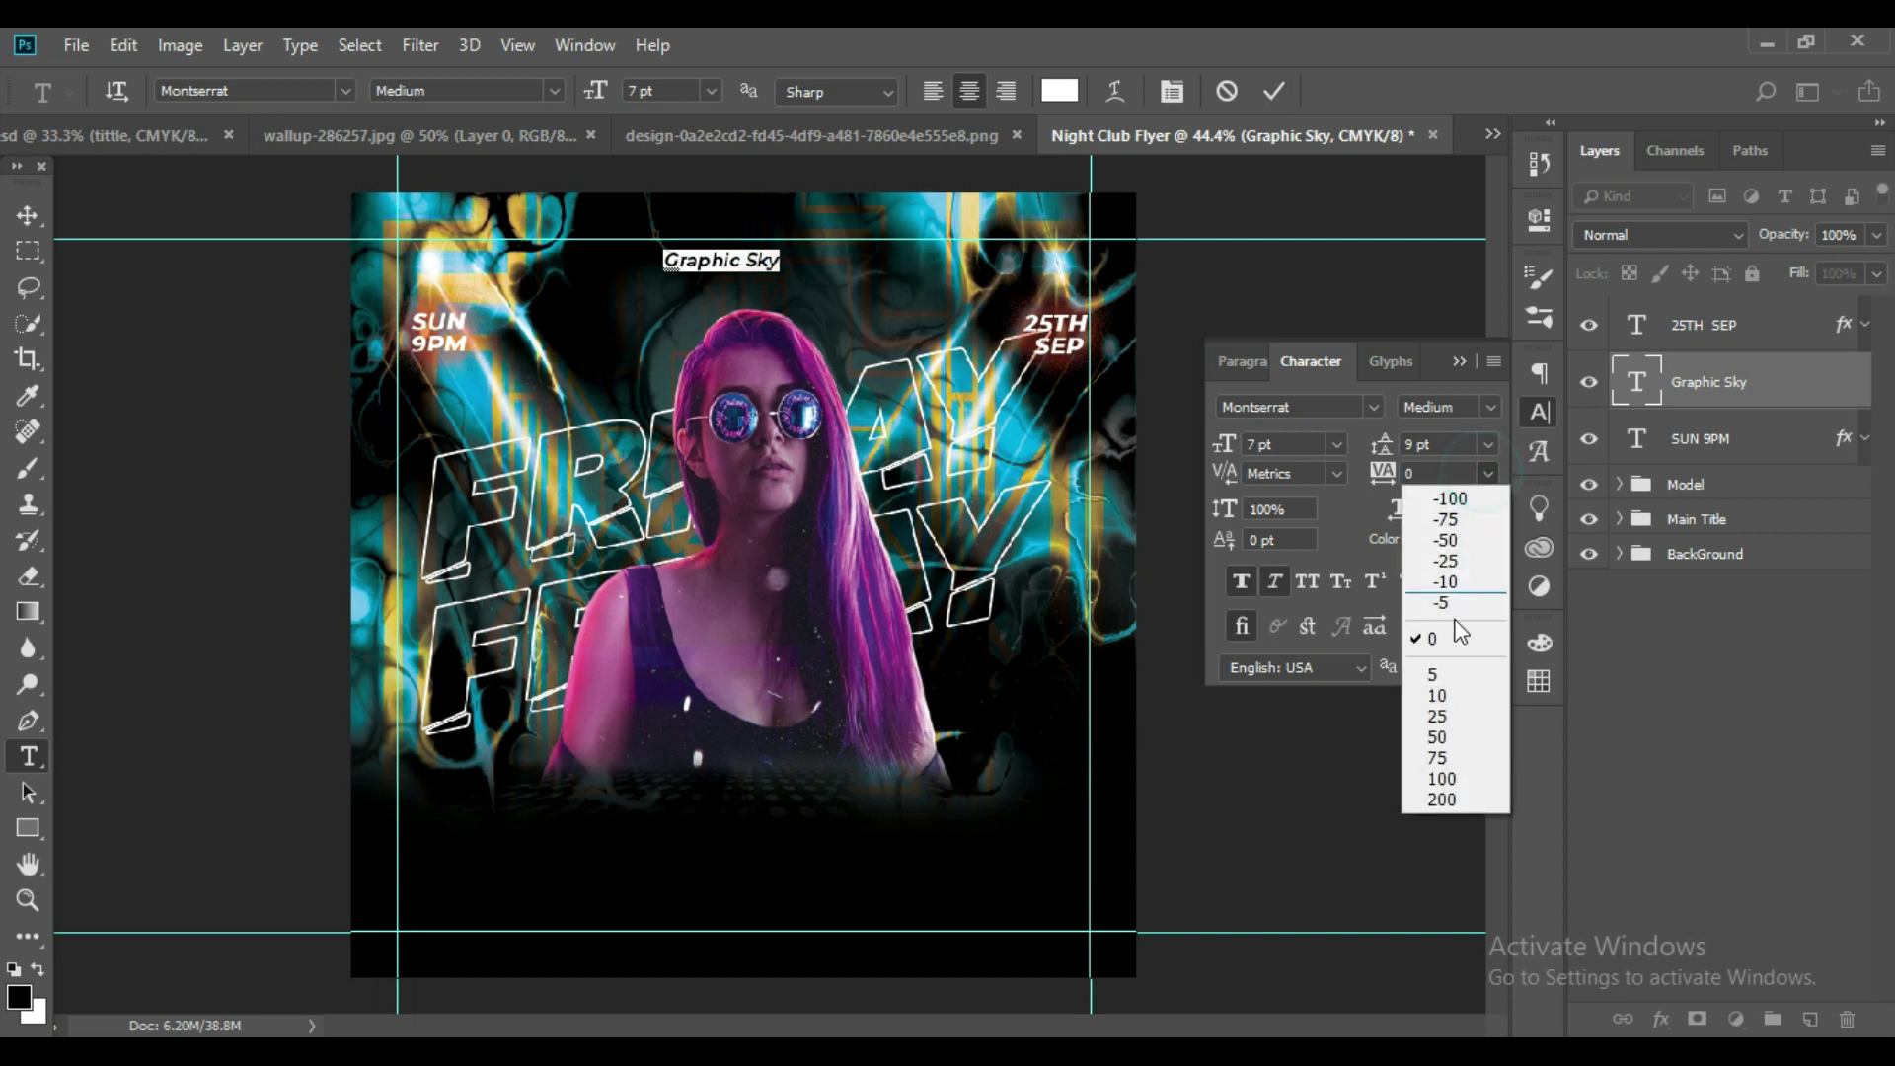
click(1467, 716)
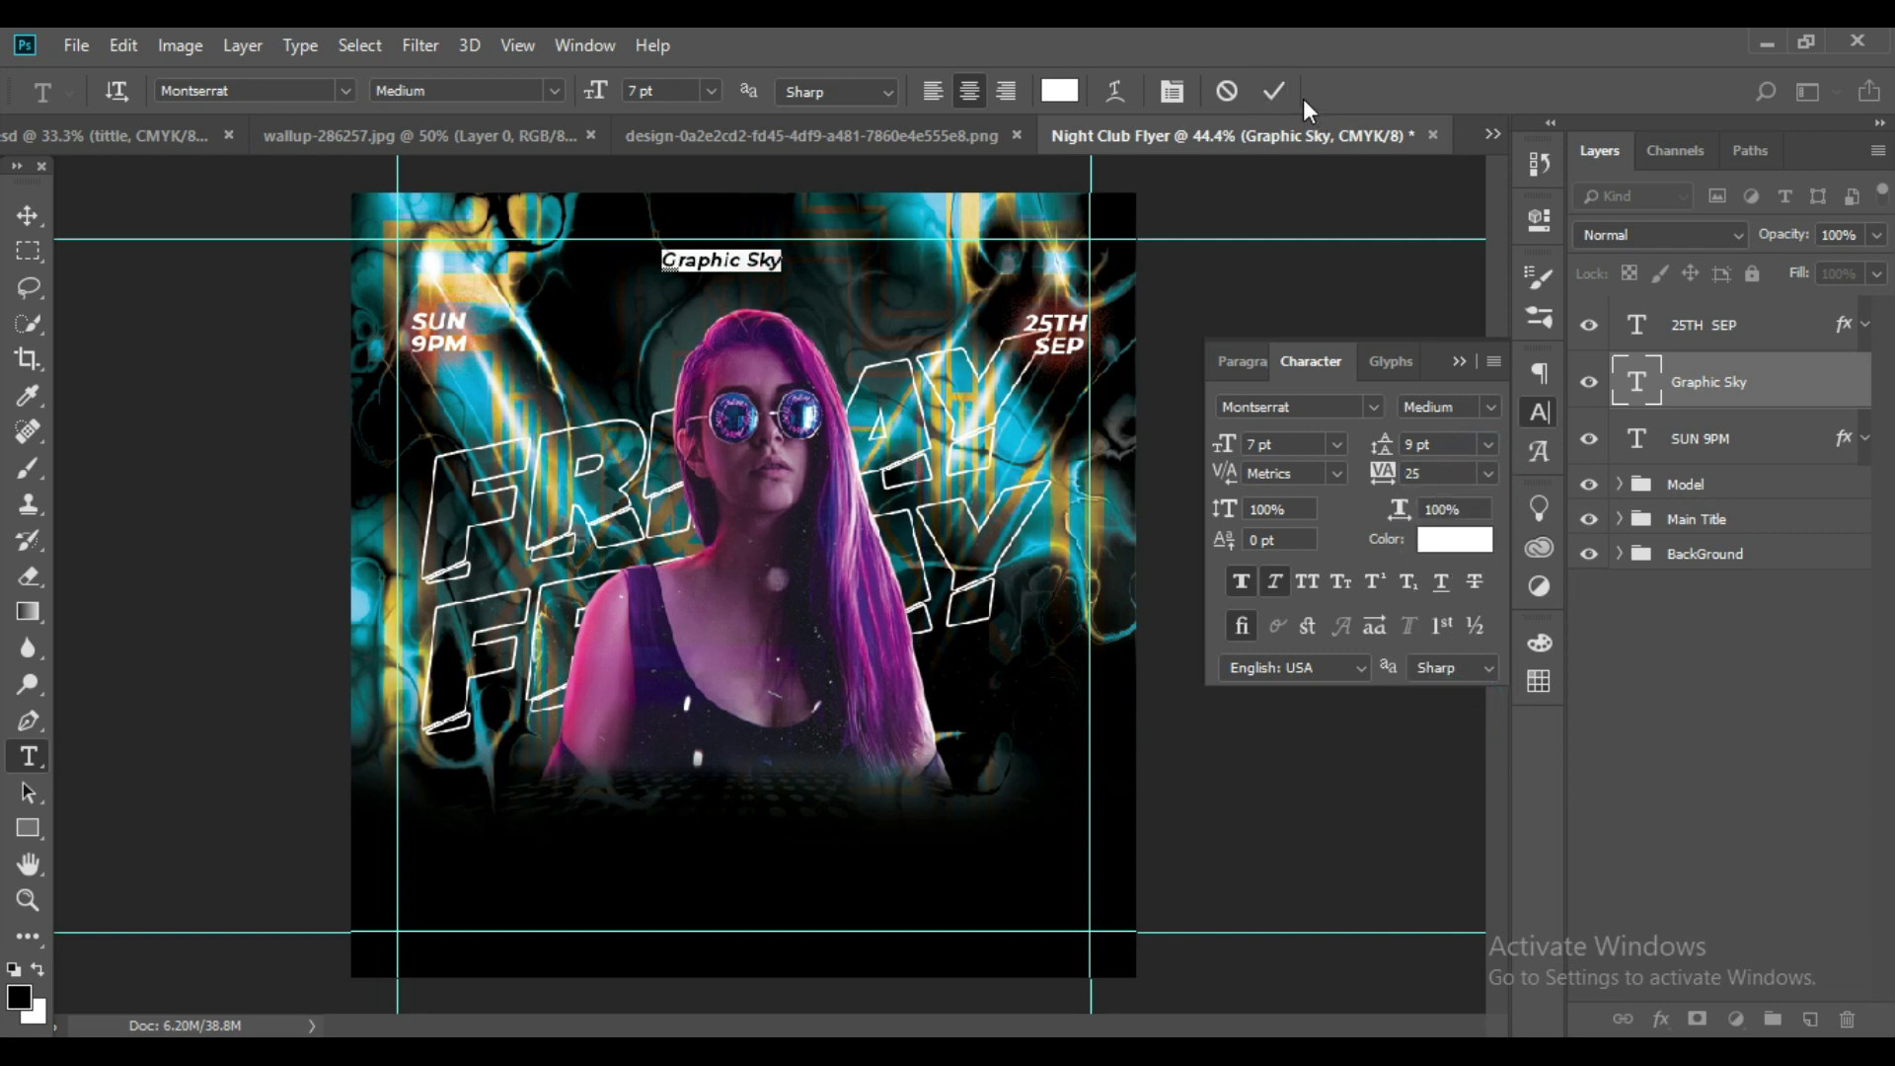
click(1488, 473)
click(1480, 756)
click(1271, 90)
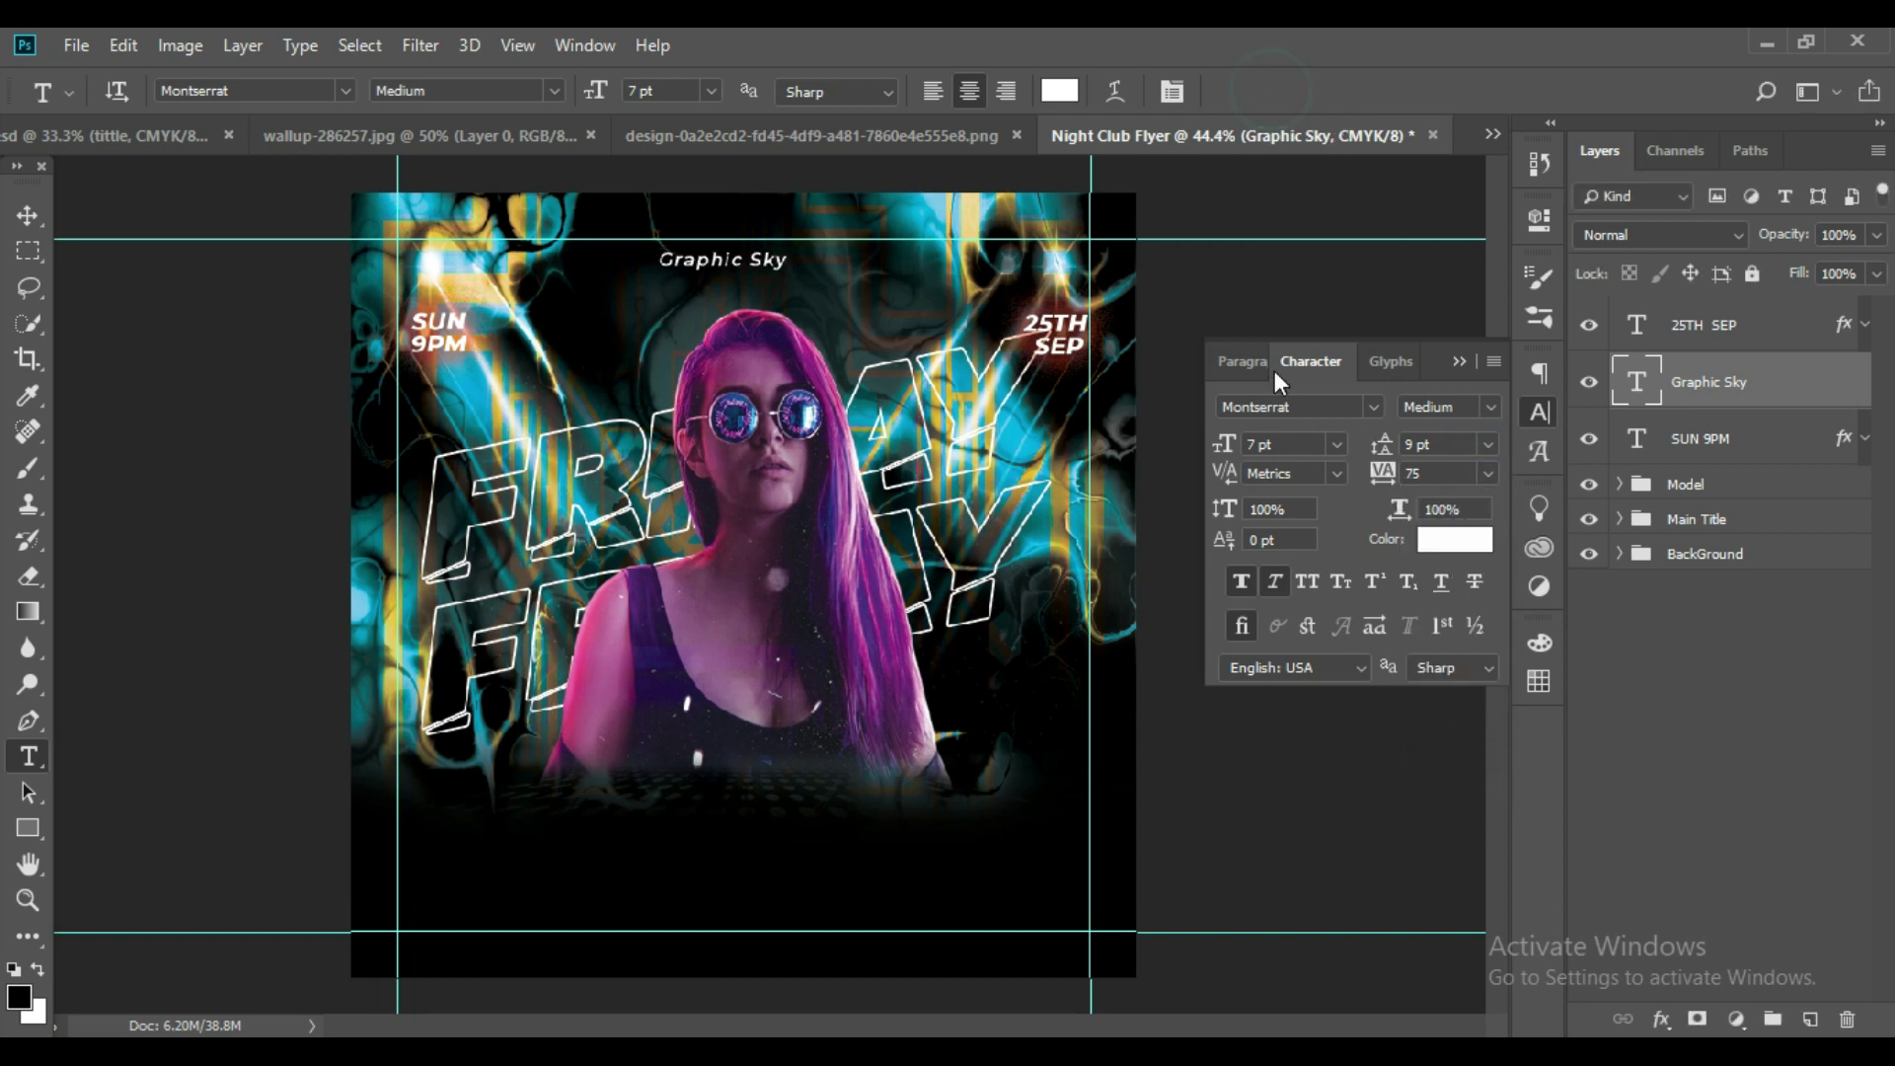
Centre Graphic Sky horizontally on the canvas and nudge it slightly up.
click(27, 216)
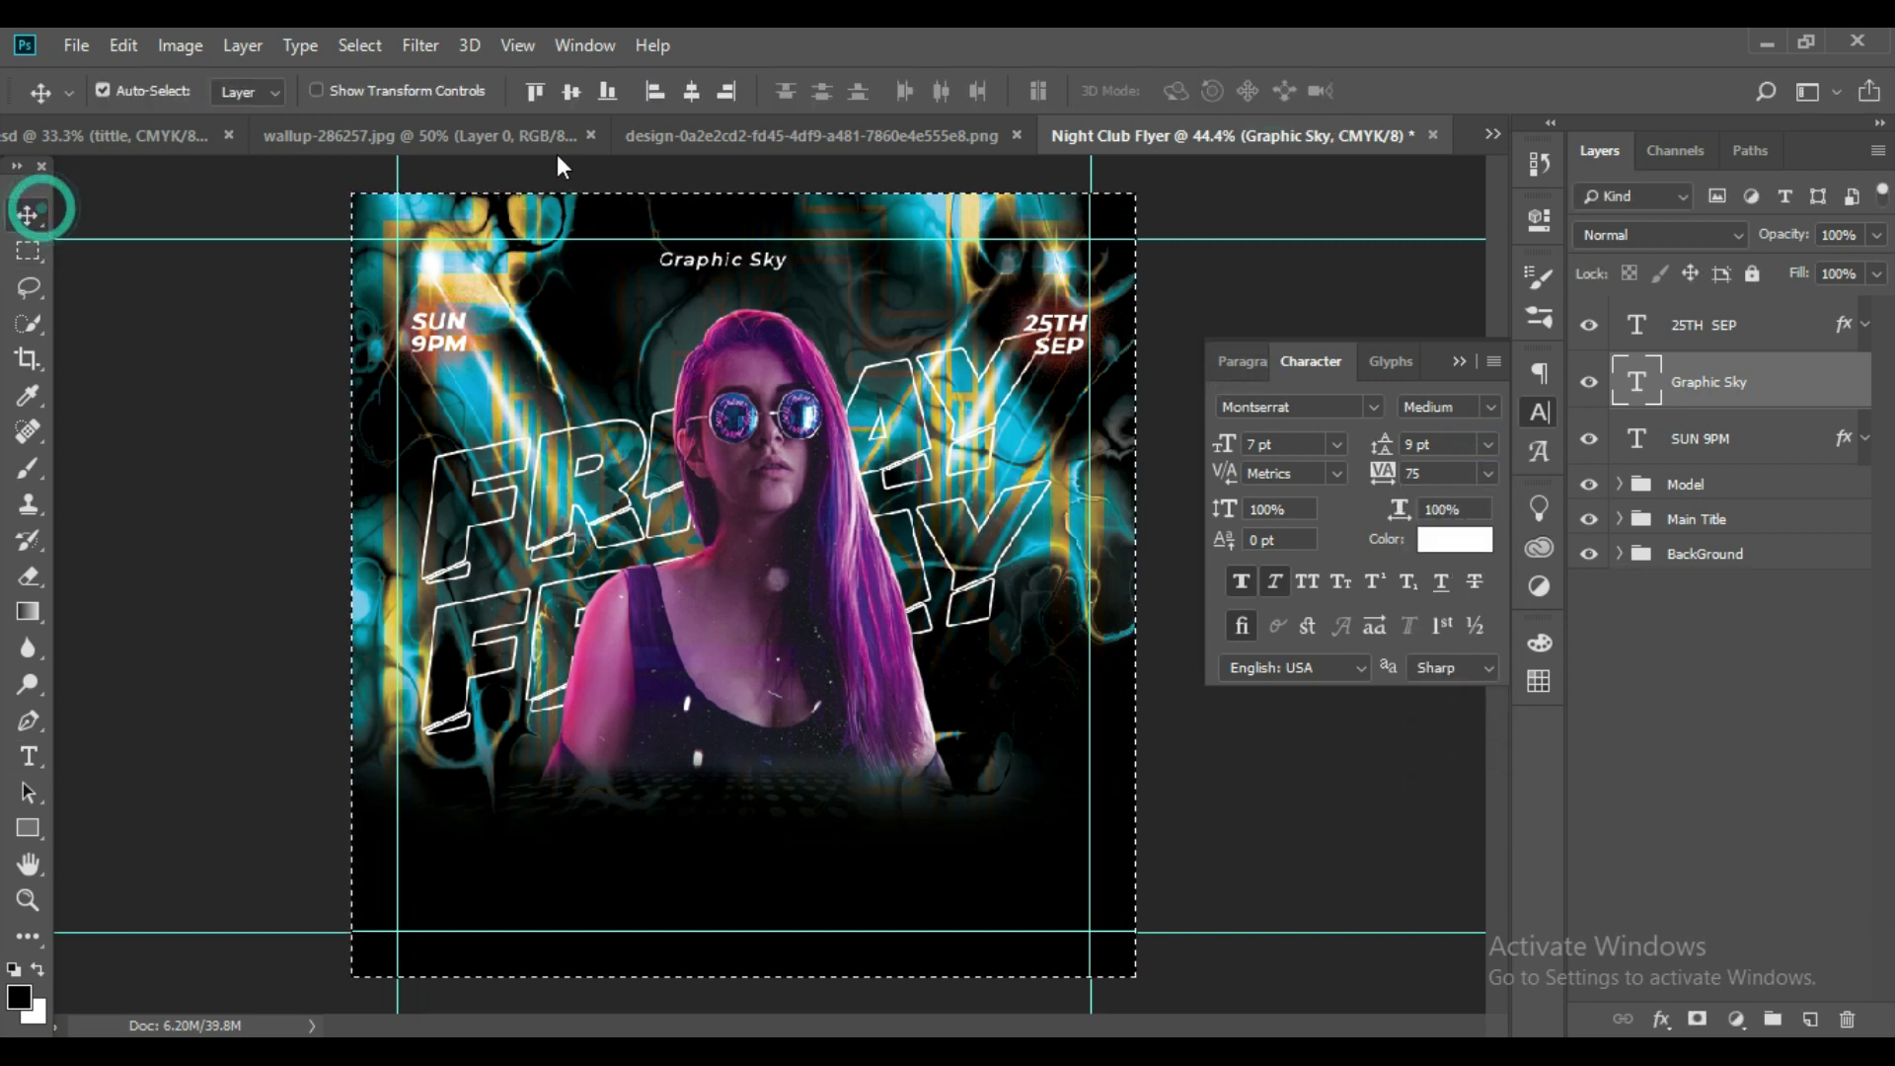
key(ctrl+a)
click(688, 91)
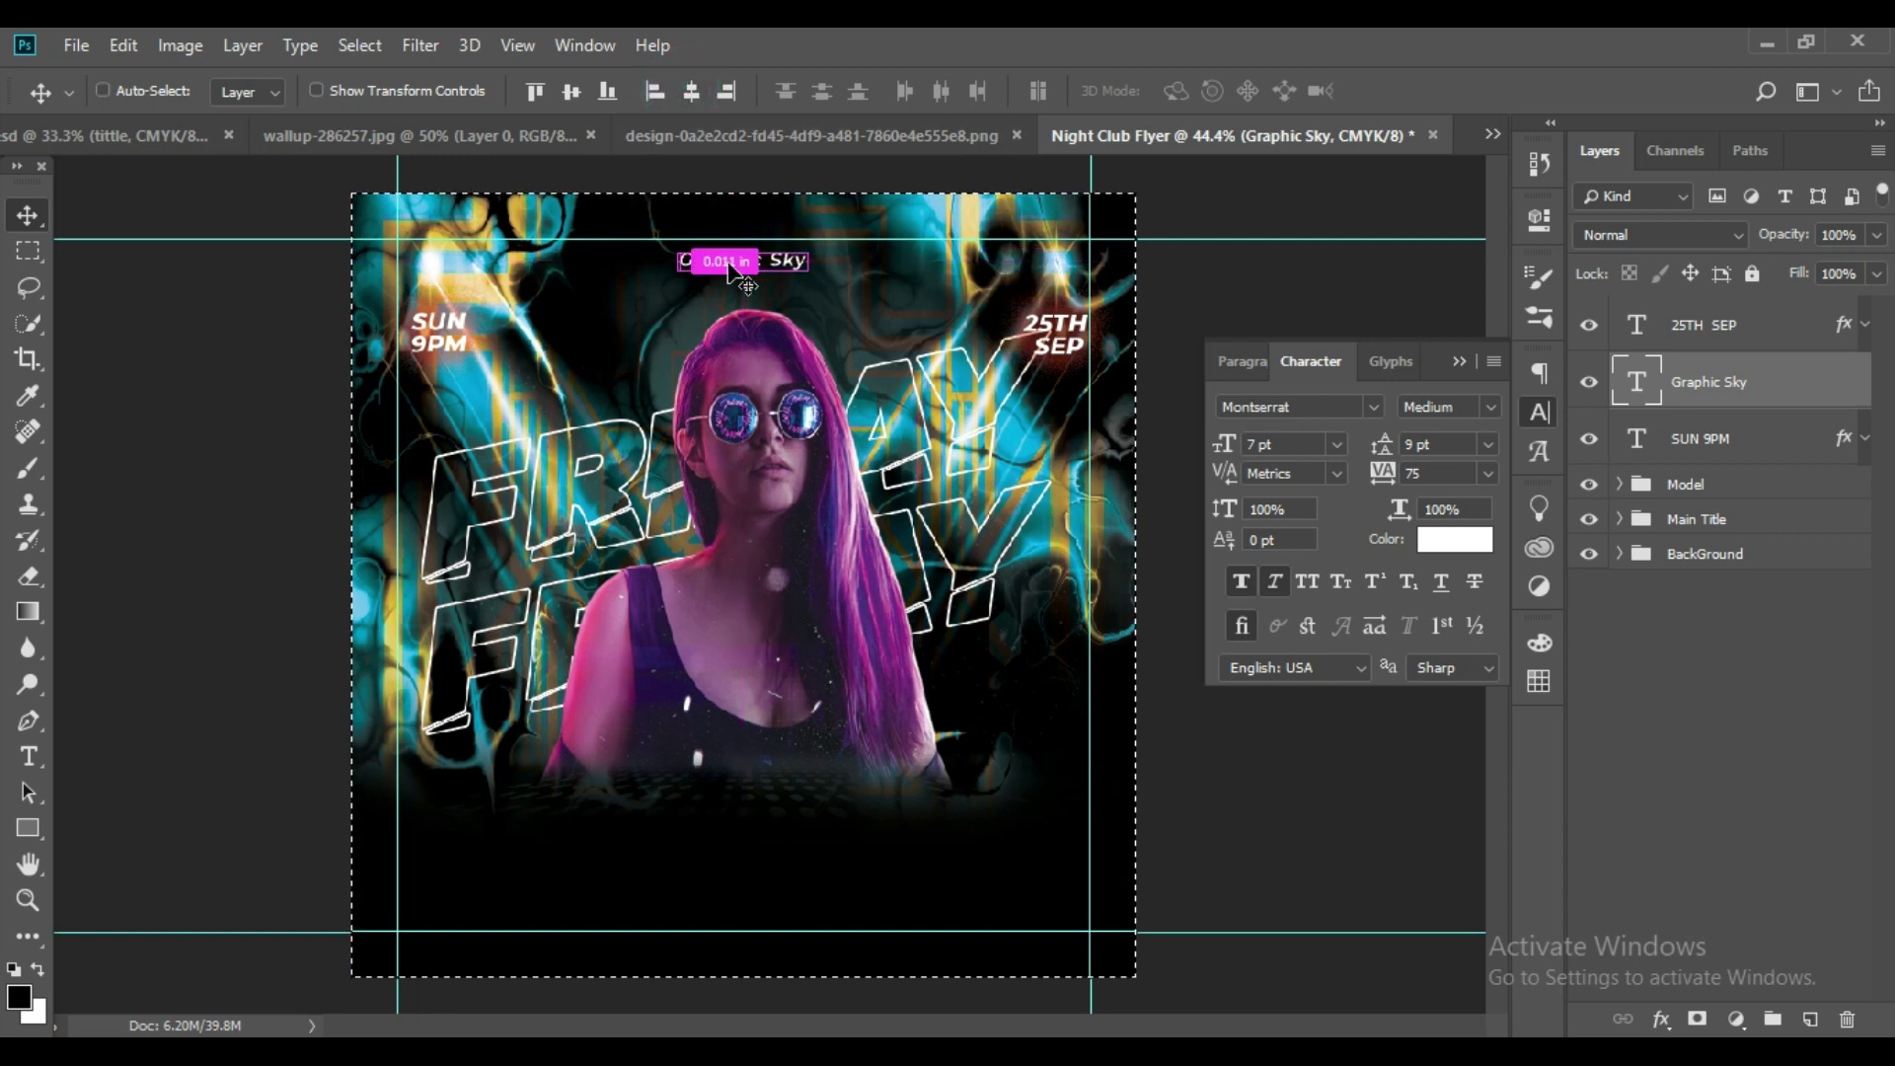
key(ctrl+d)
key(ctrl+t)
key(shift+Up)
key(shift+Up)
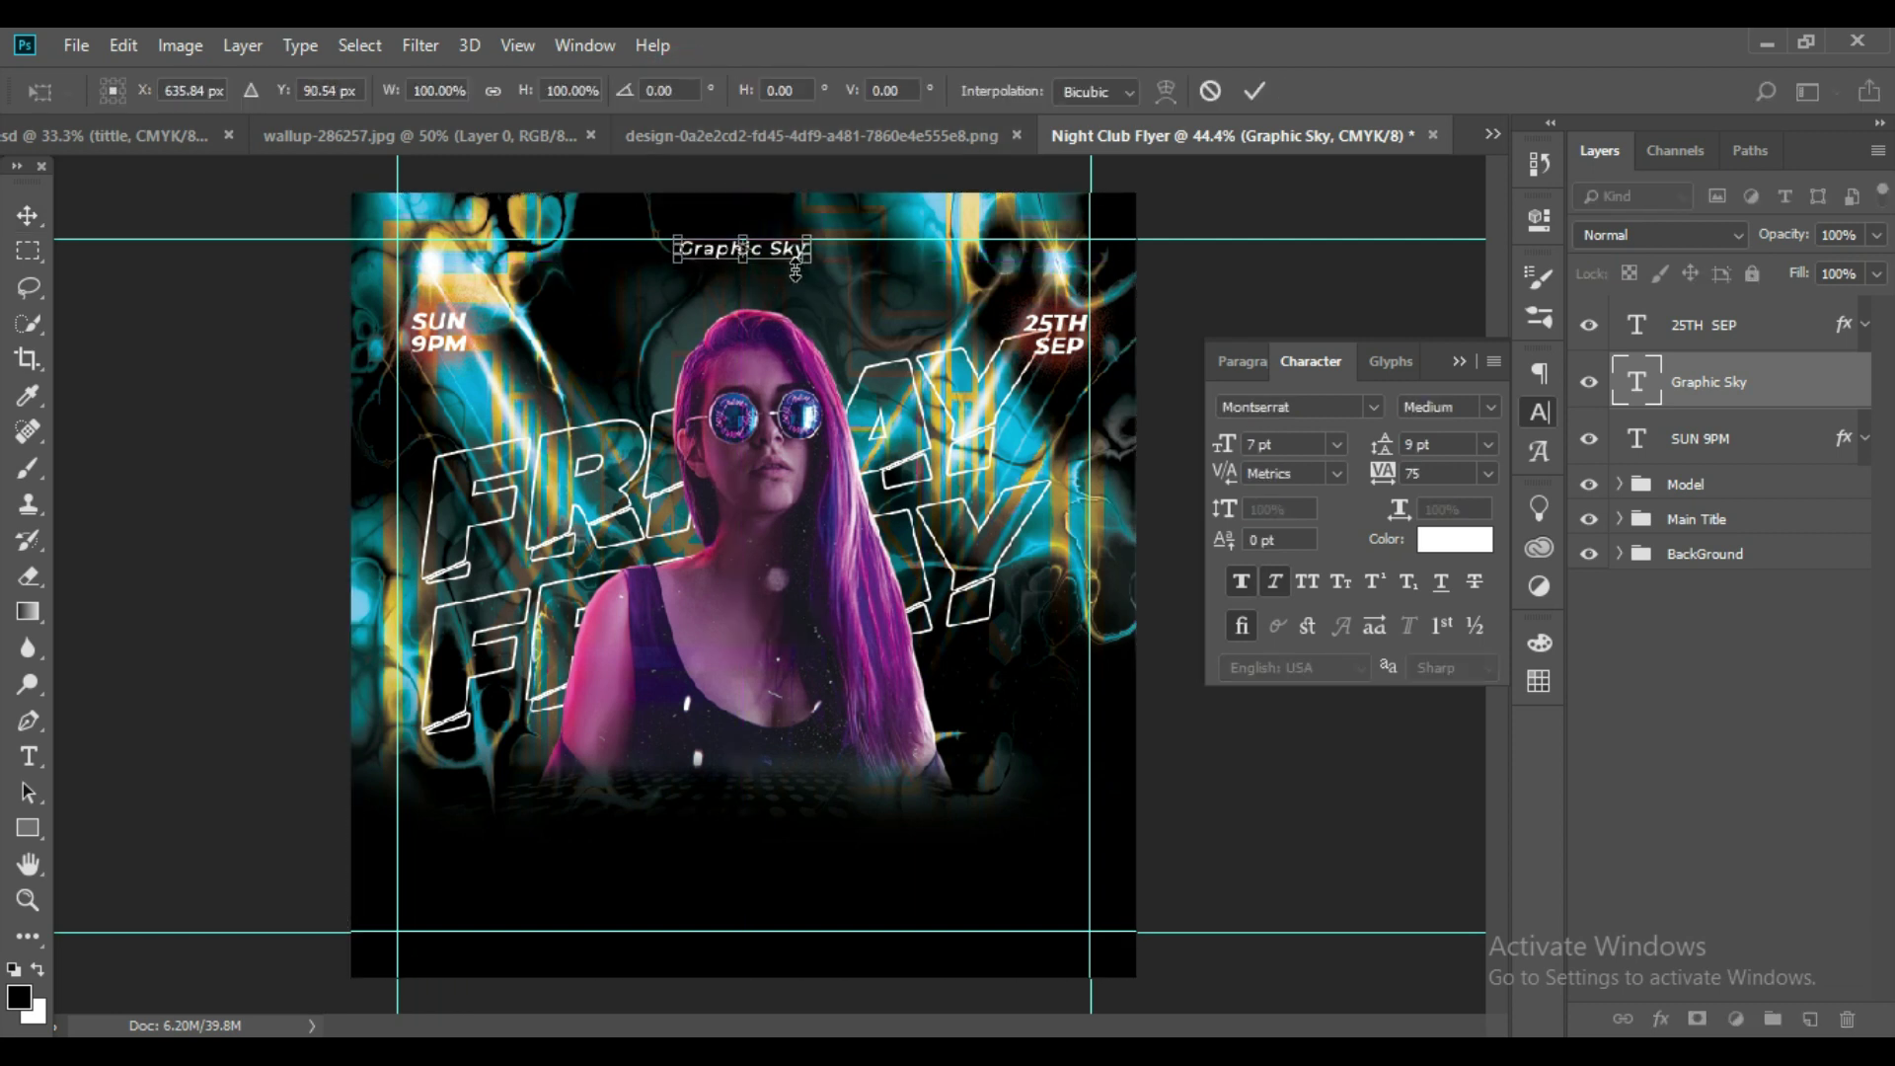
key(Return)
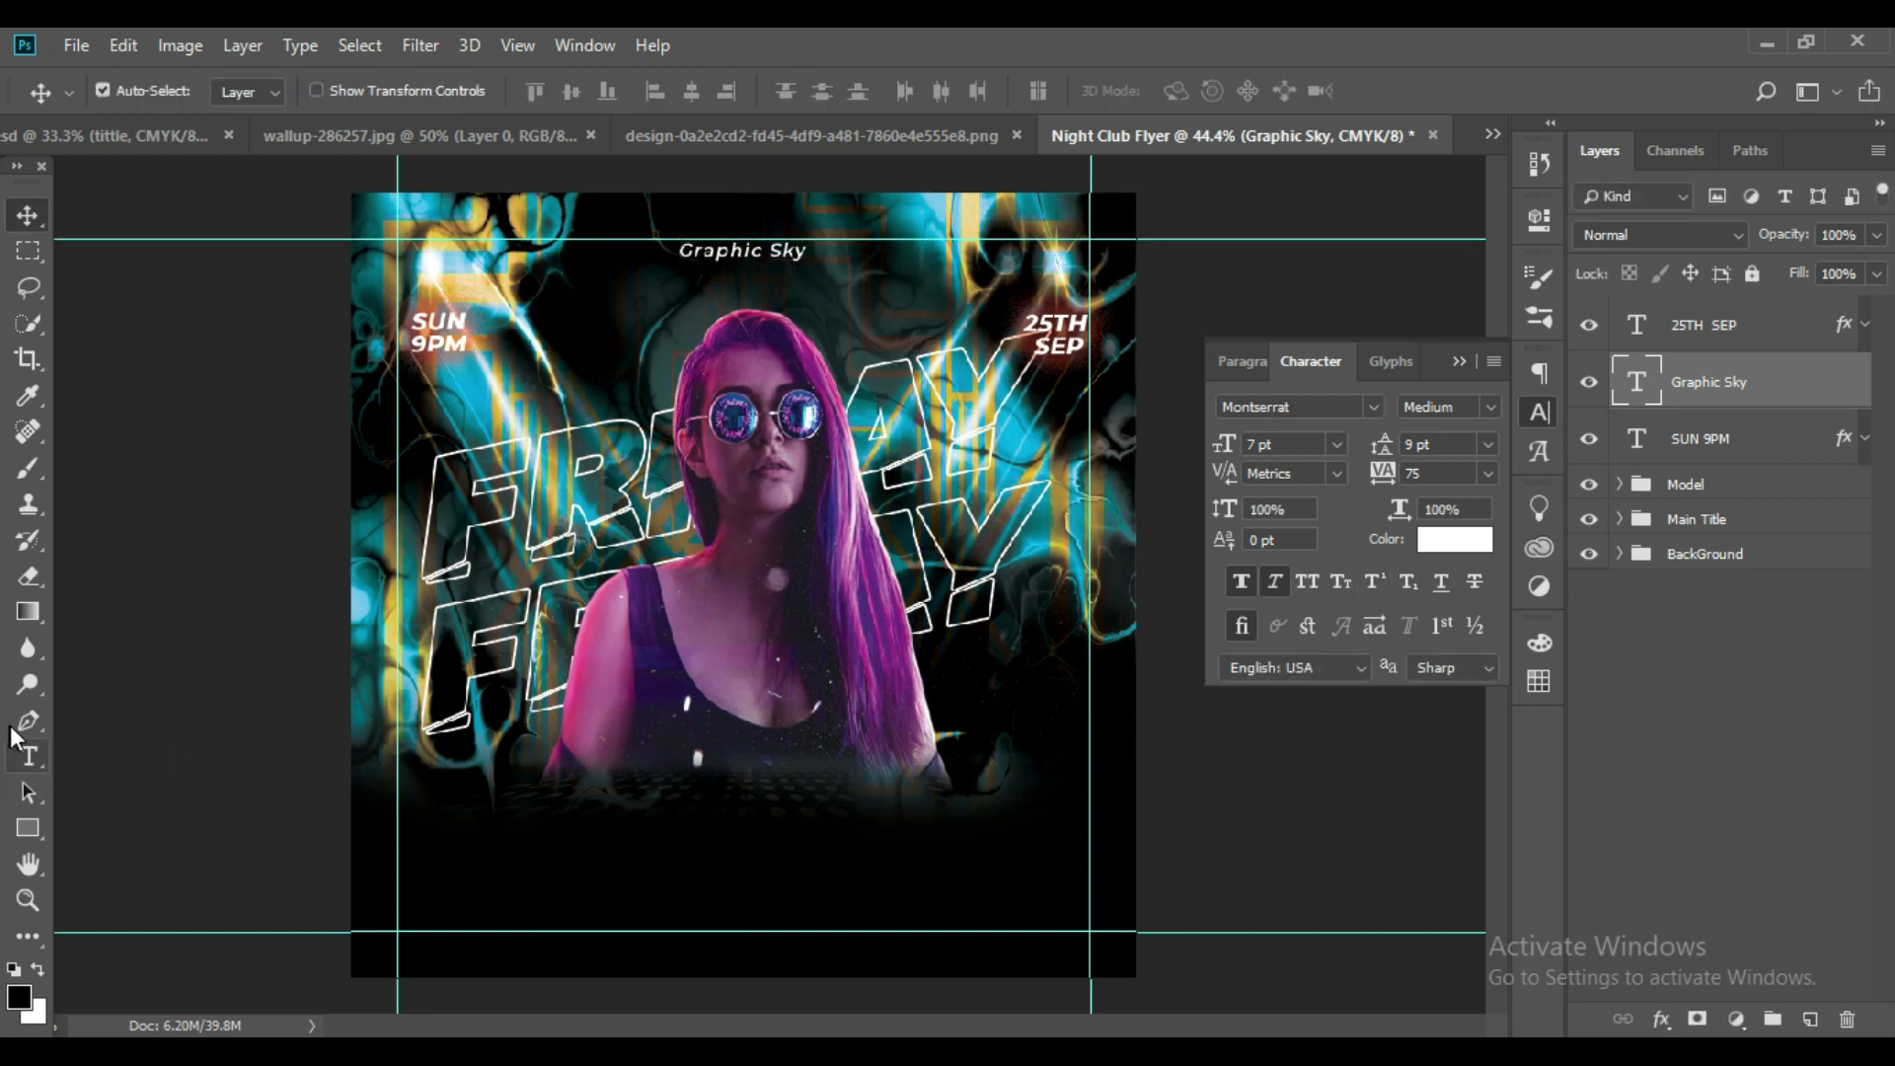
click(27, 756)
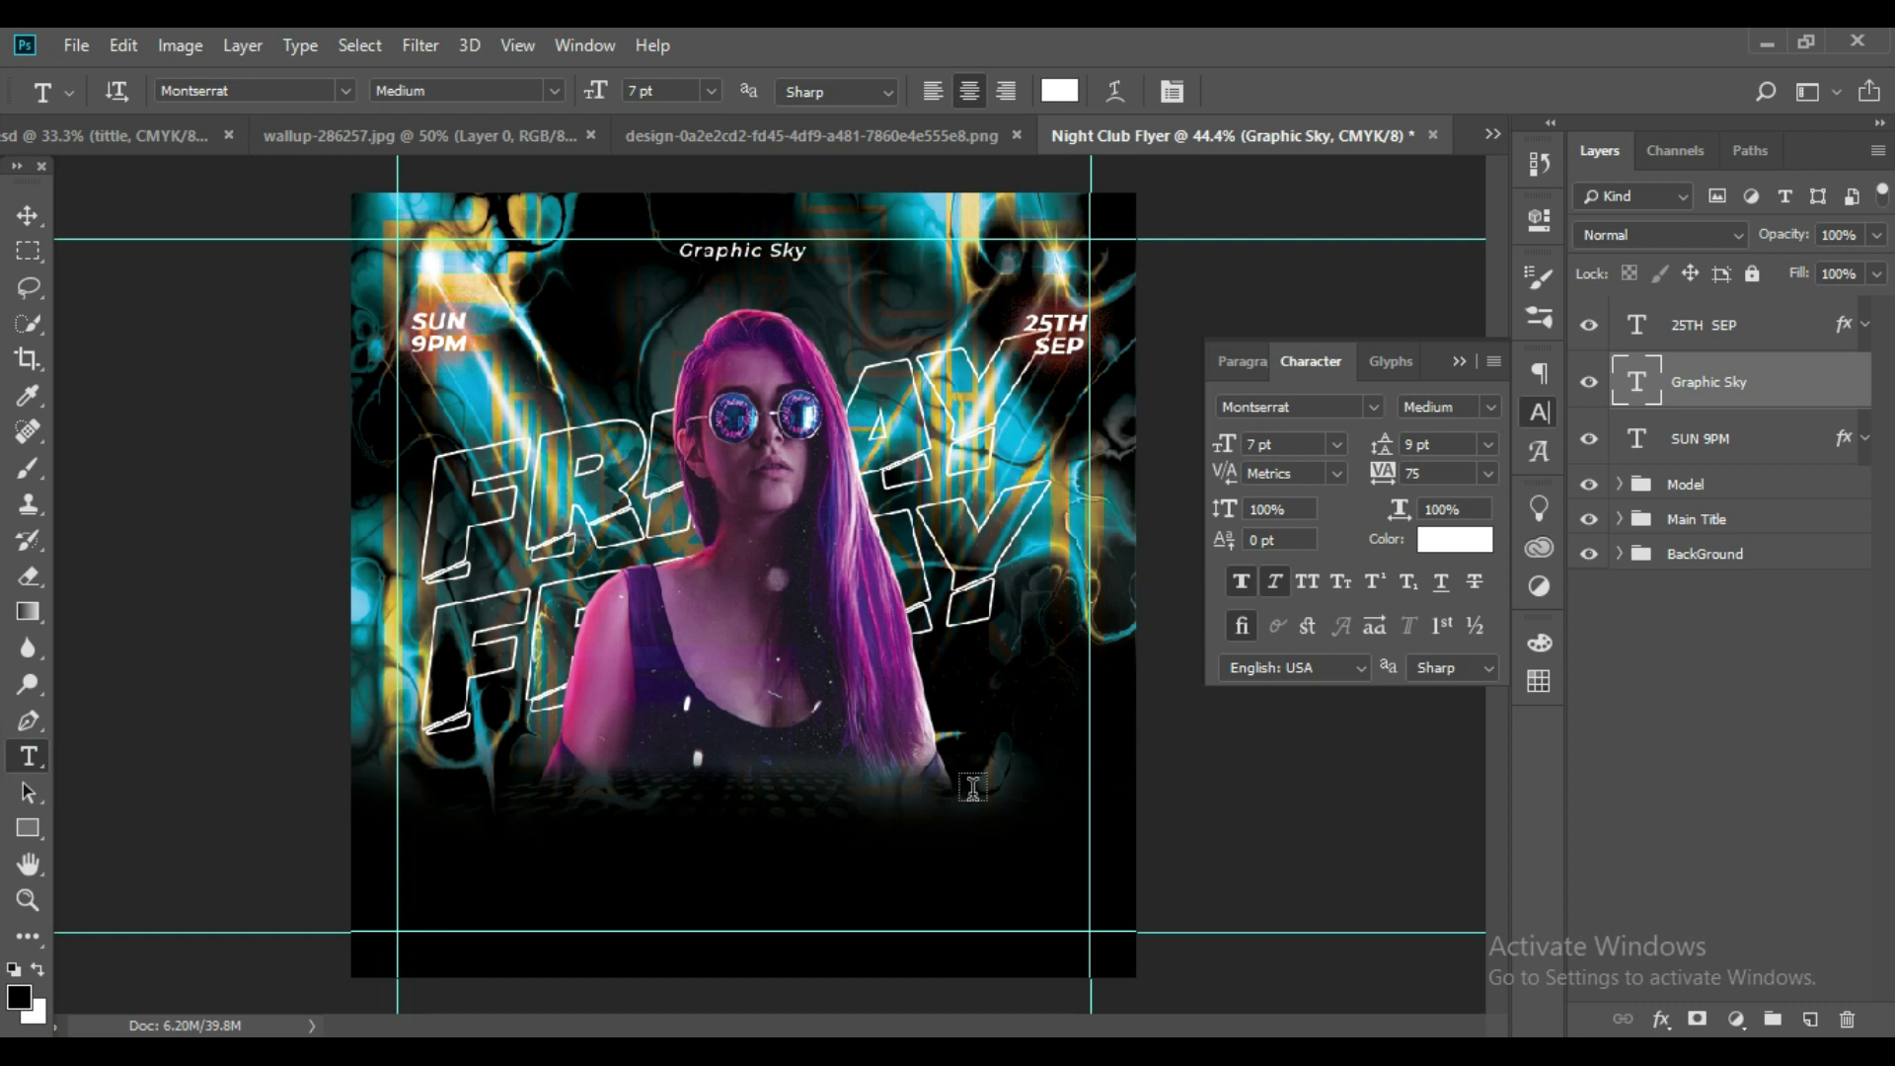
Add a 'Hangover' text line over the model's lower body.
click(723, 735)
text(H)
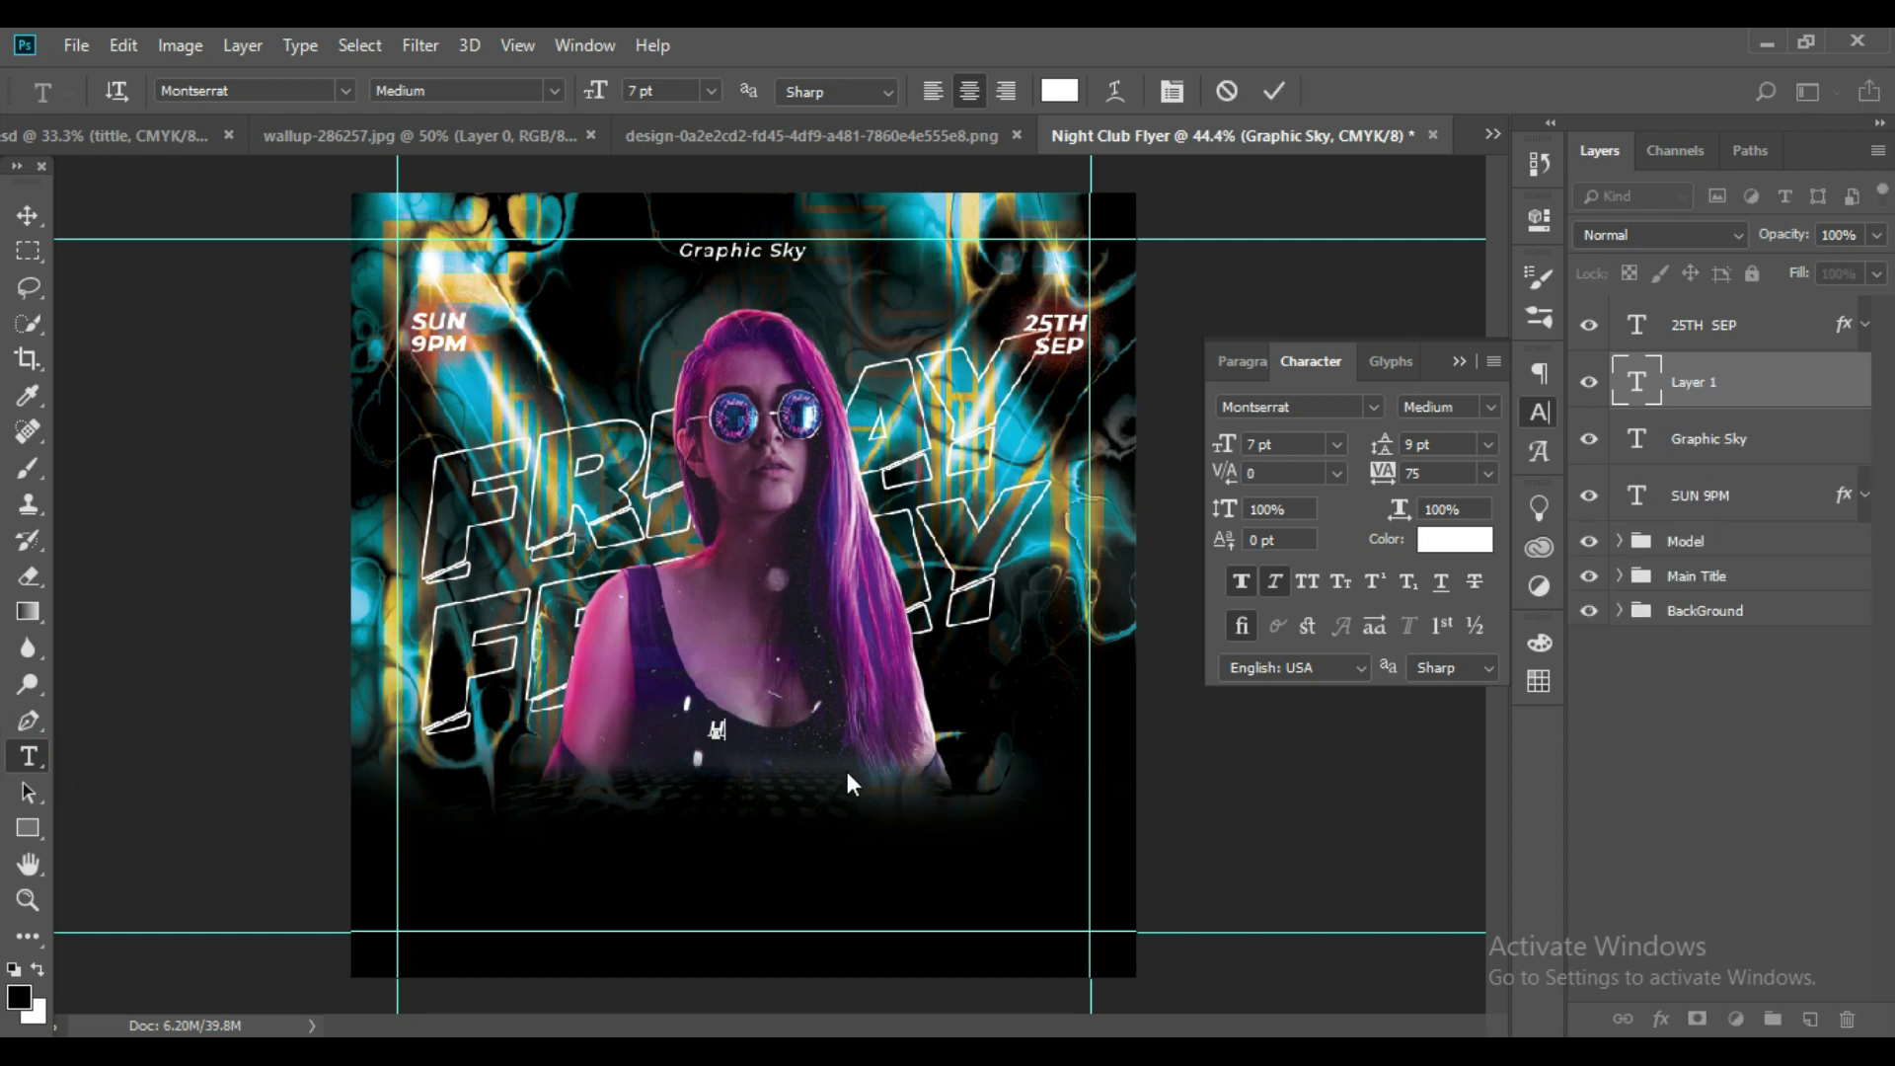
text(ango)
text(ver)
click(1275, 91)
Set Hangover in Photograph Signature at 39 pt with faux italic.
double_click(1636, 382)
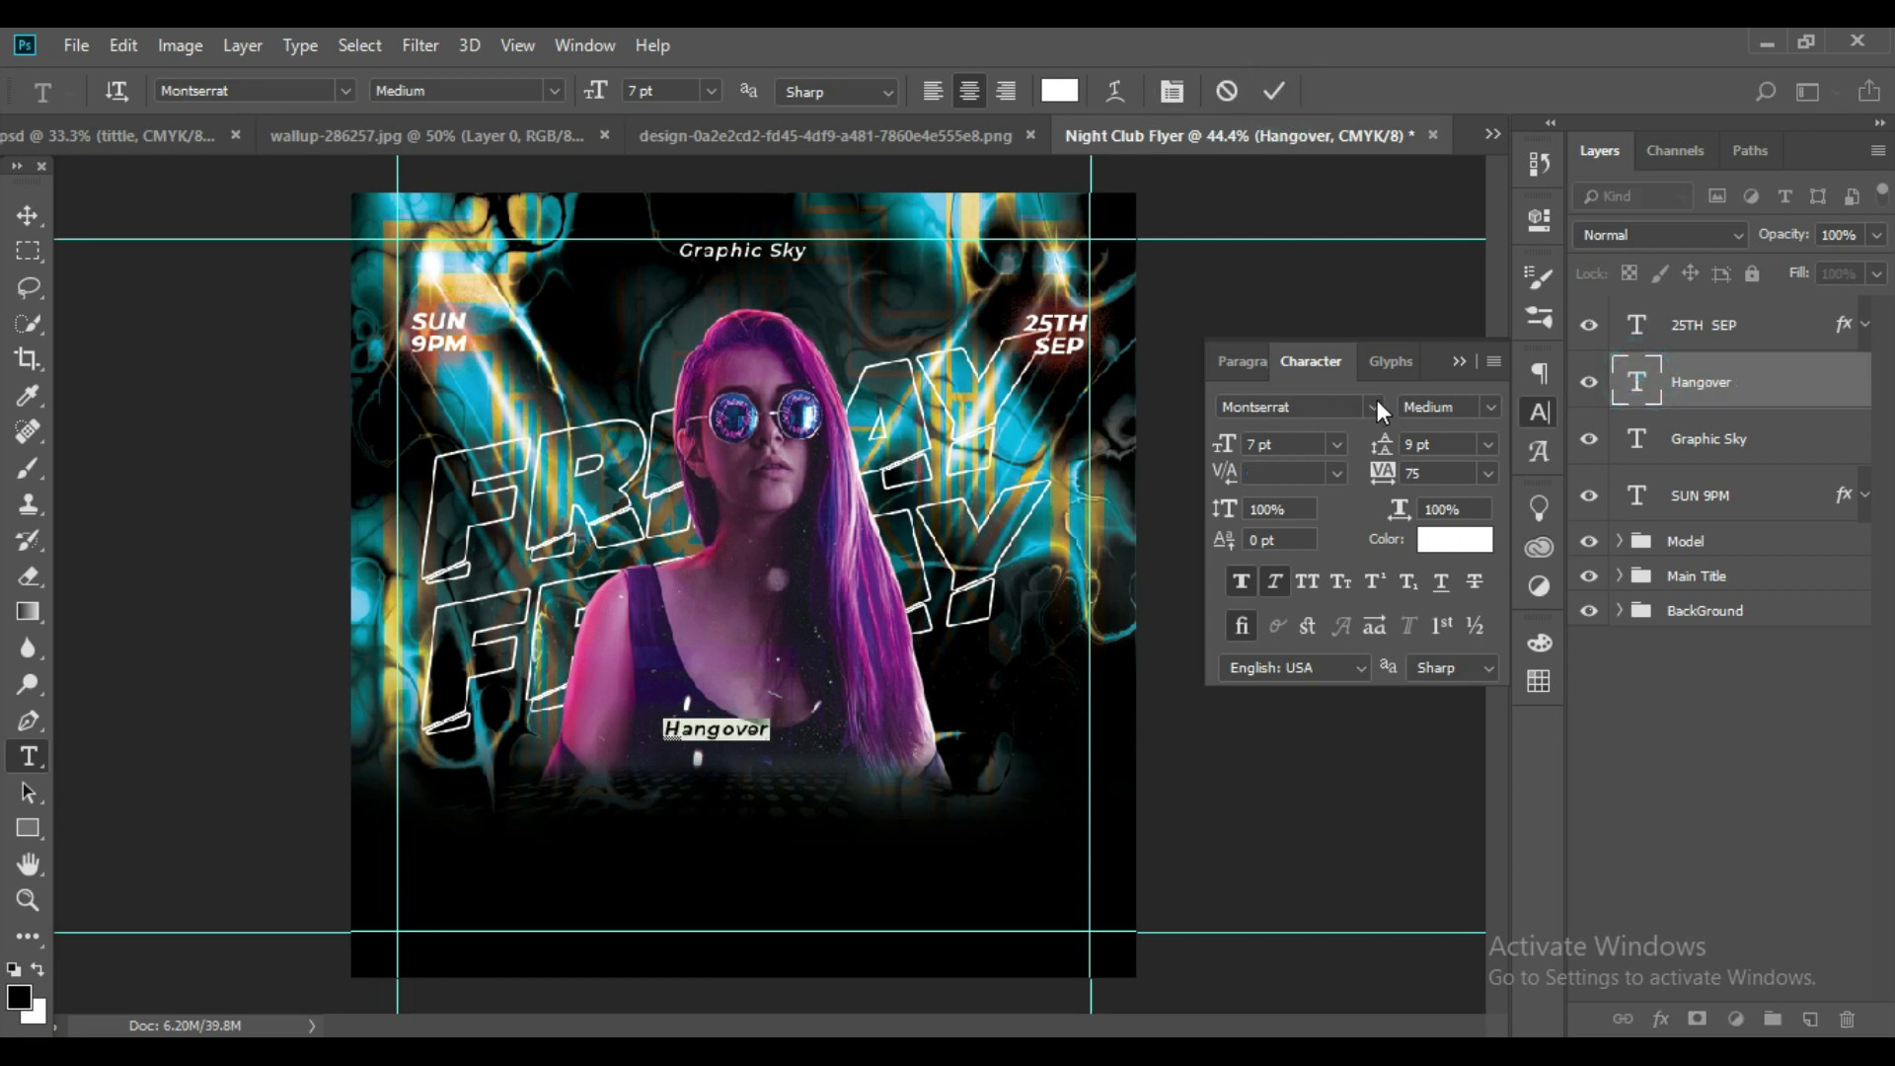
click(1377, 406)
click(1347, 541)
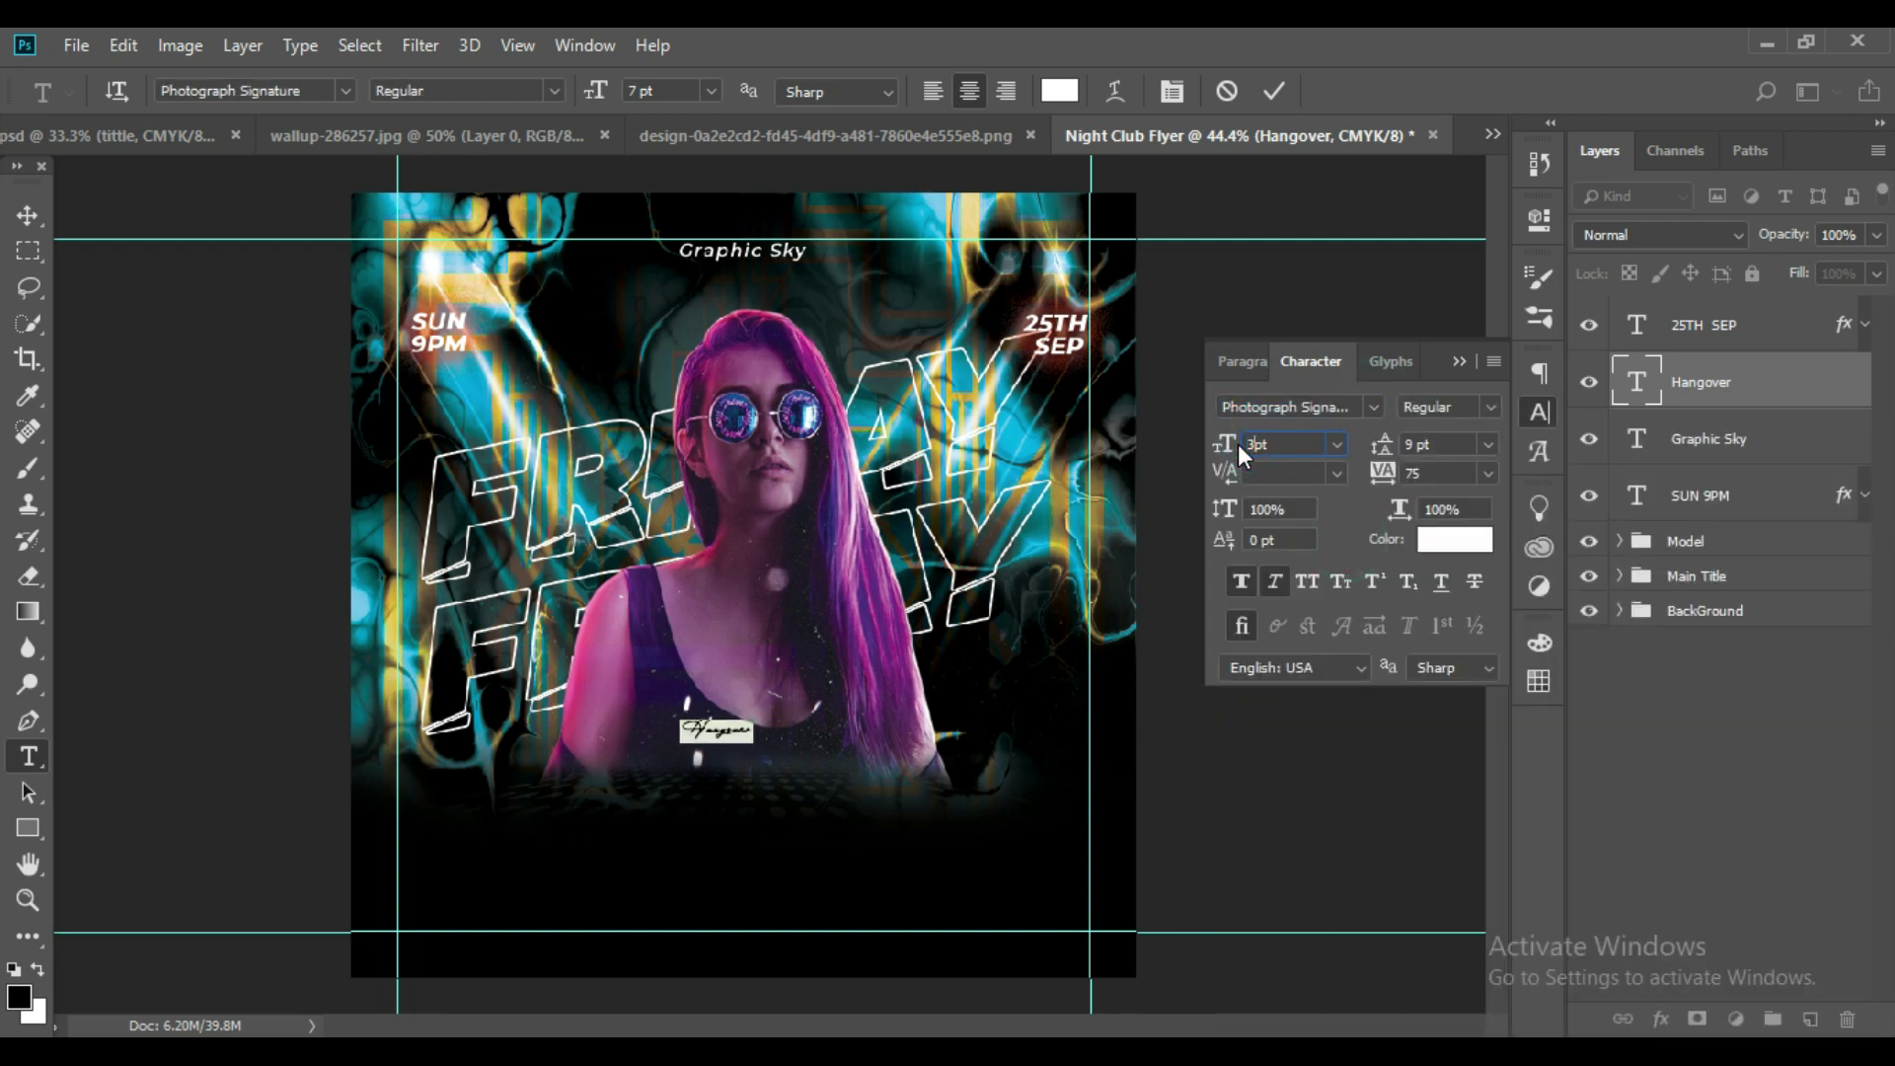
text(9)
key(Return)
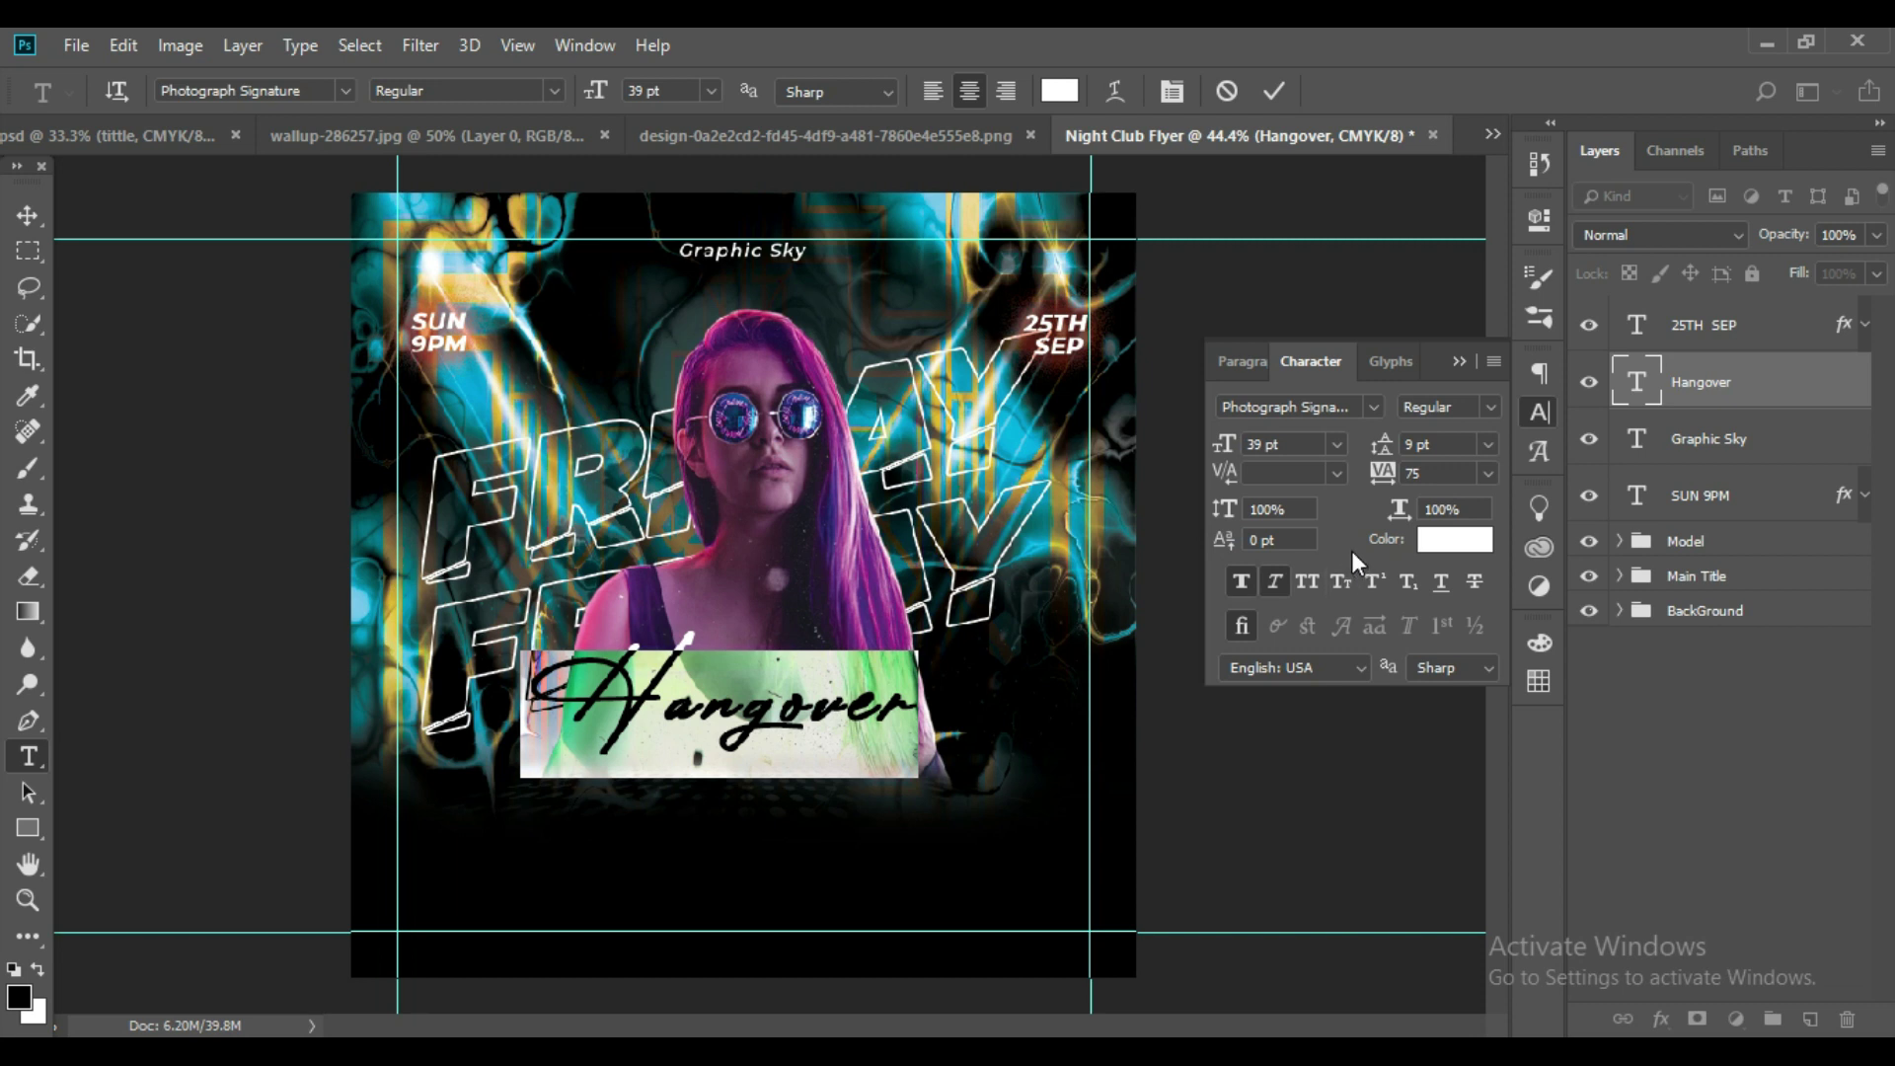
click(1276, 583)
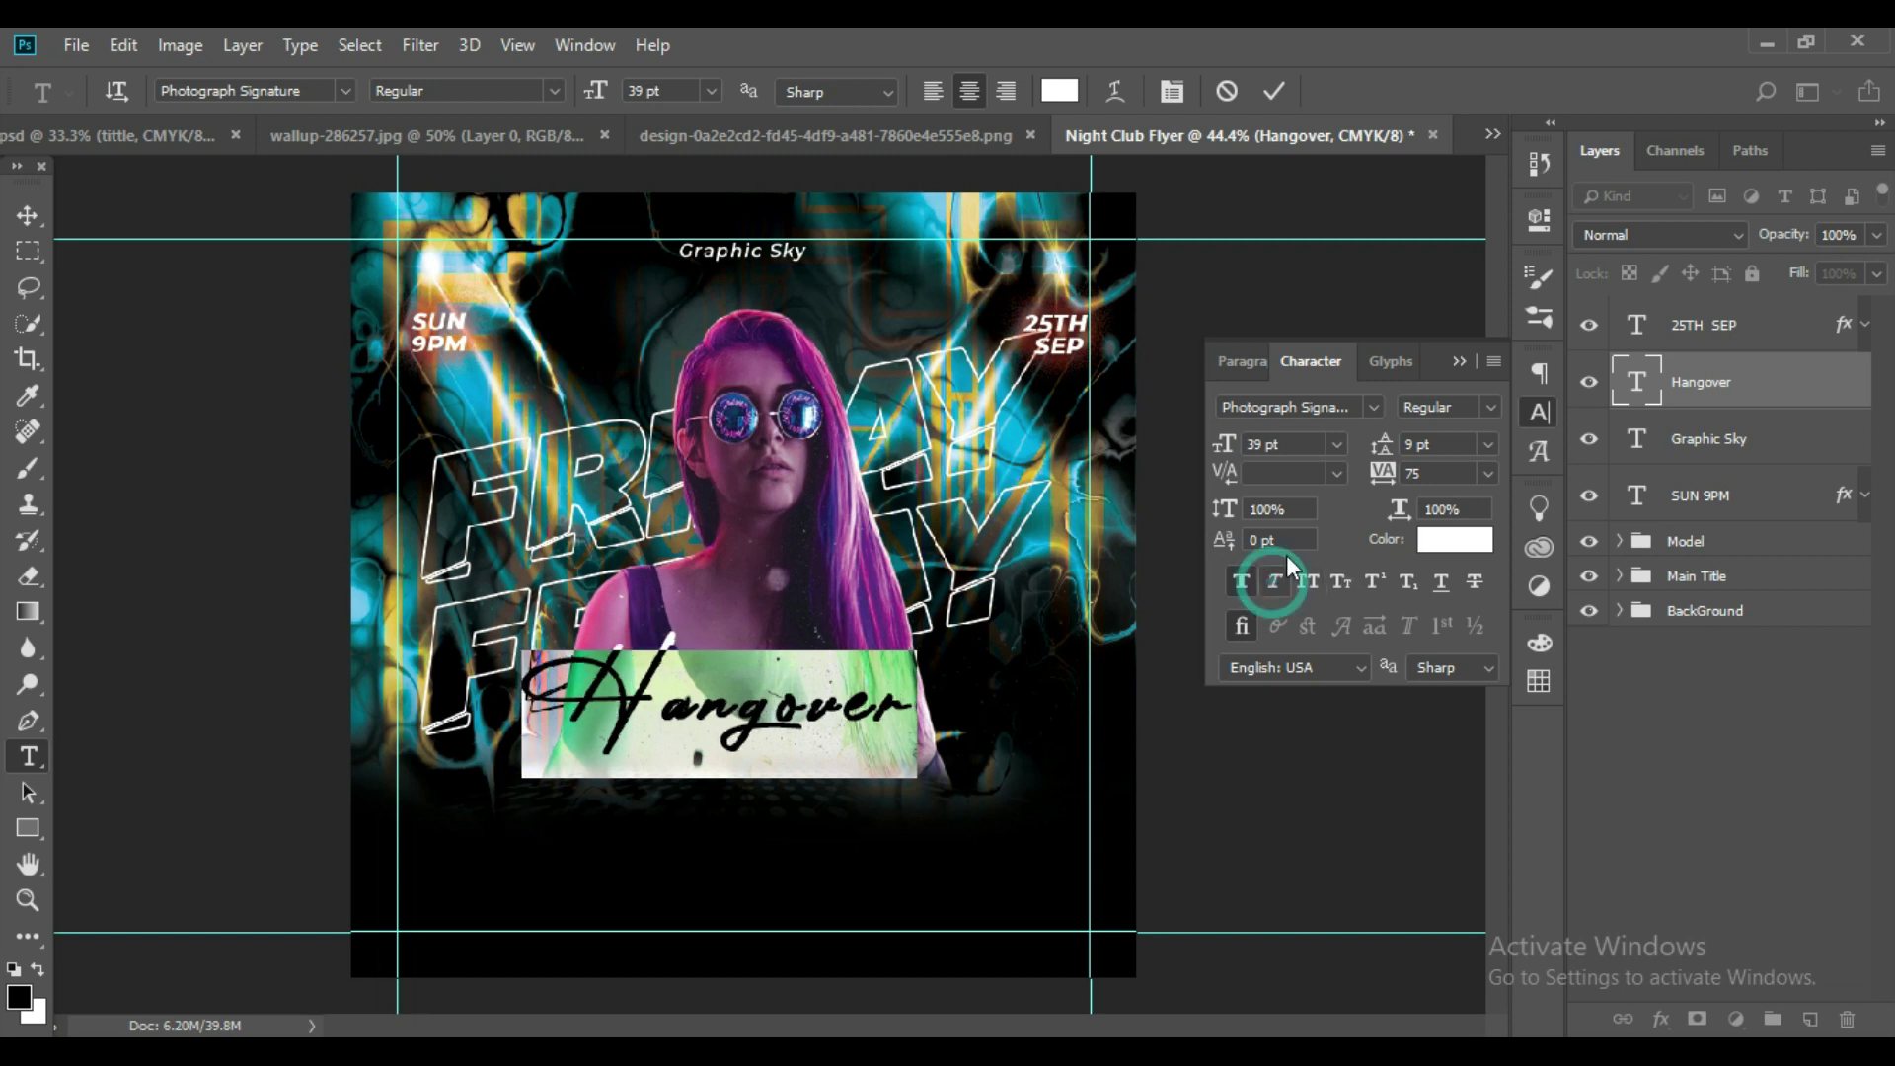
click(1275, 91)
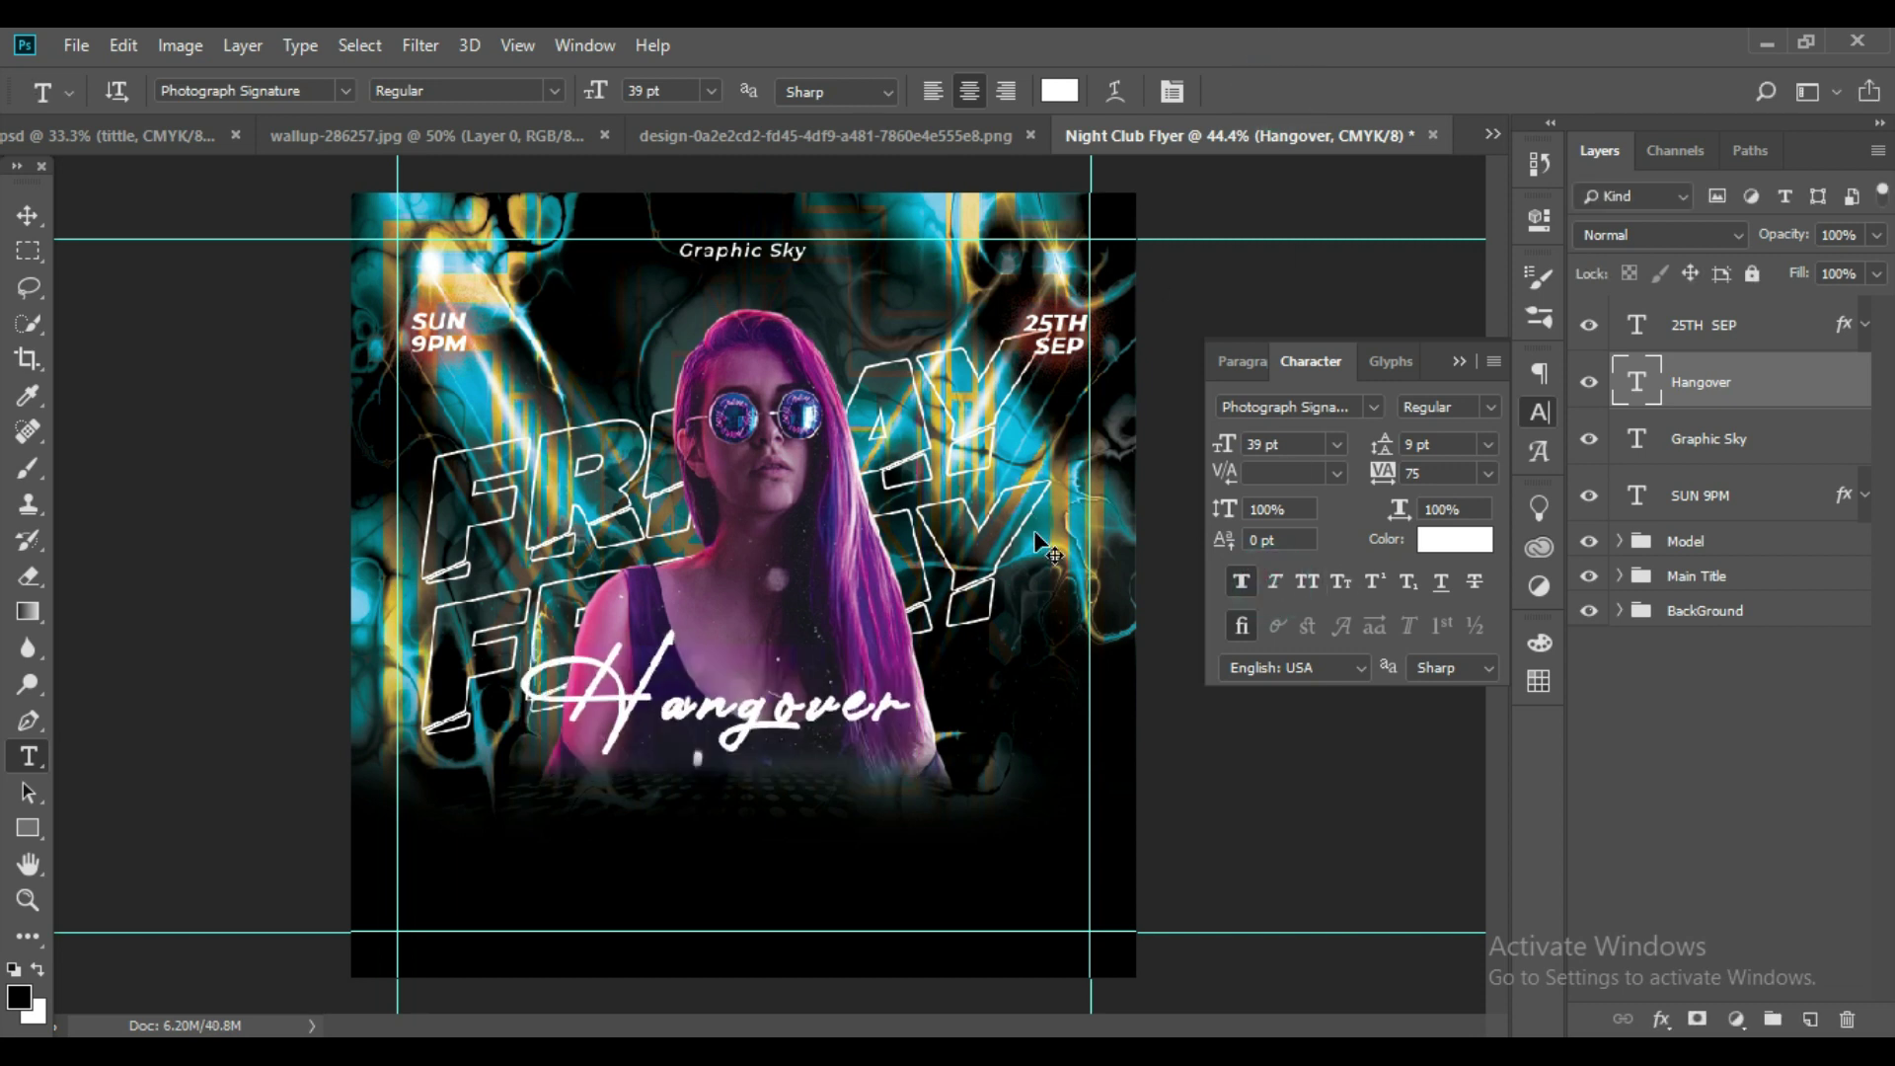
Centre the Hangover text horizontally on the canvas.
key(ctrl+a)
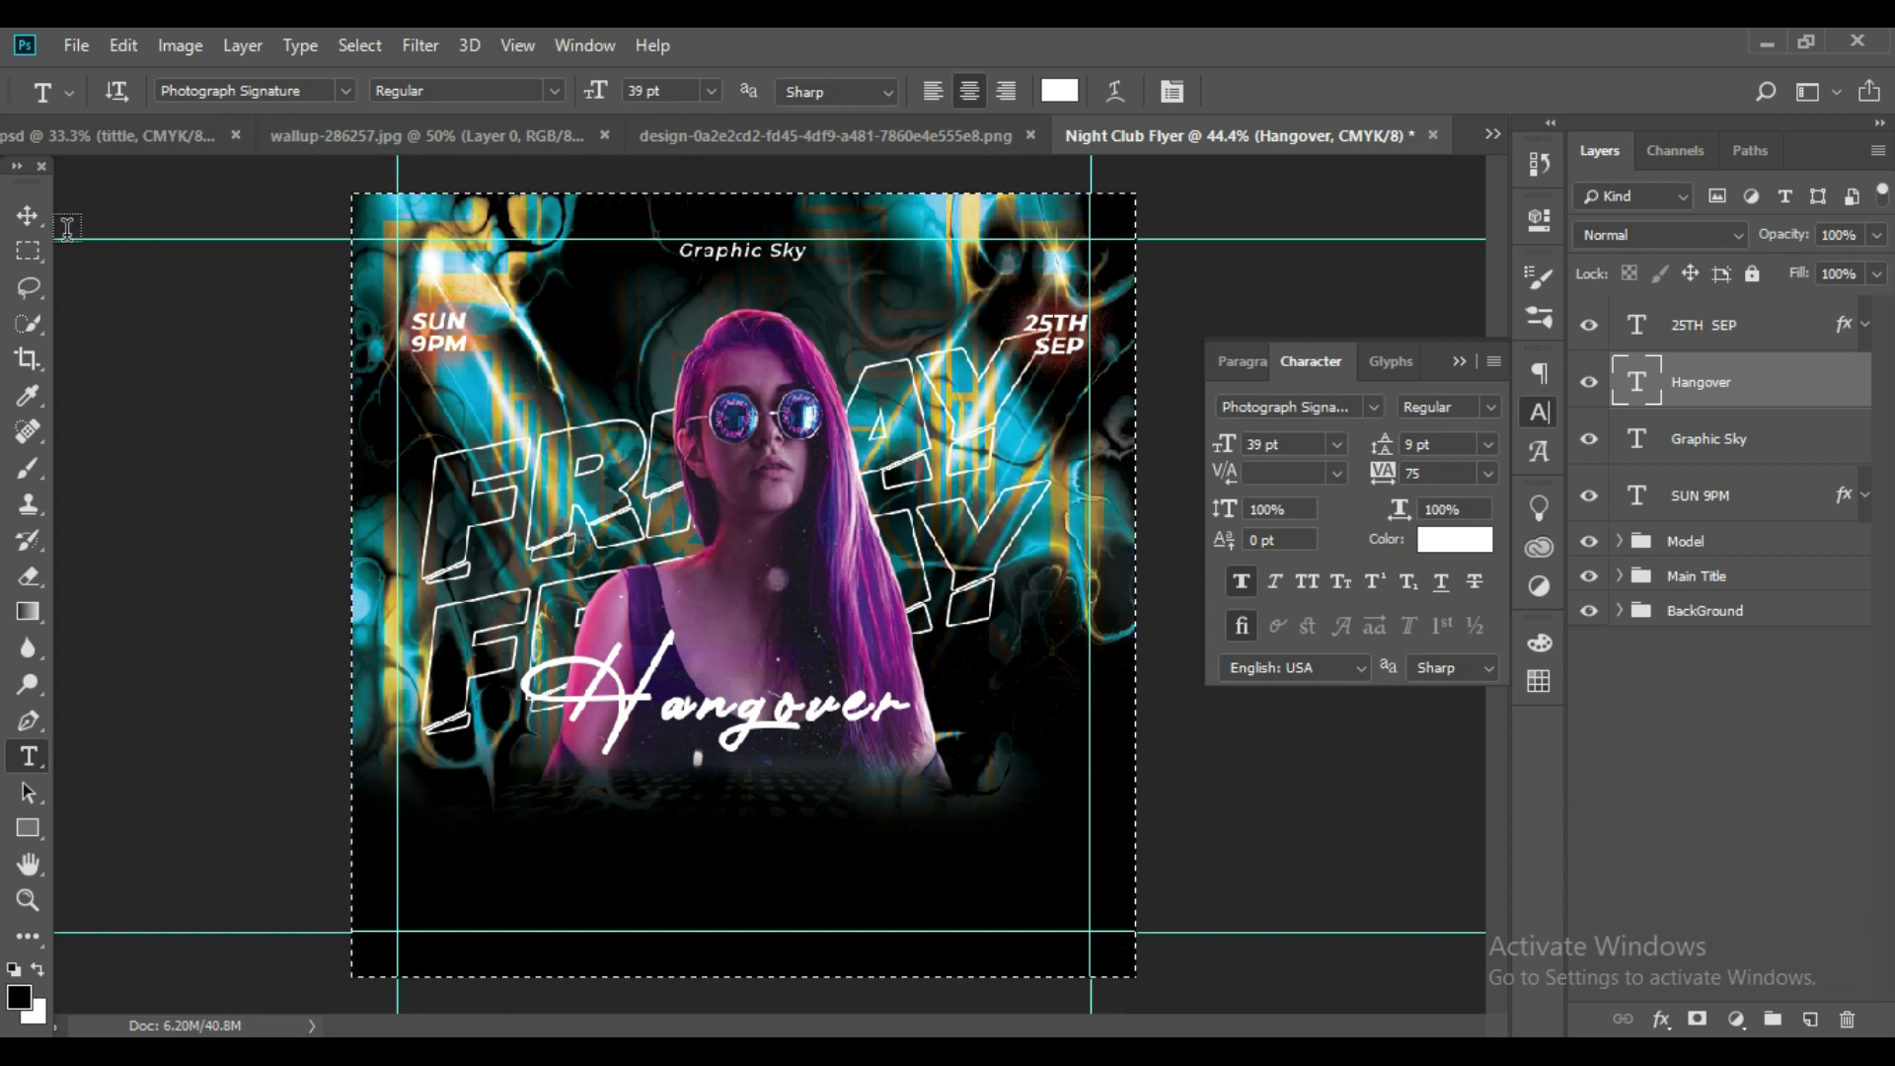
click(28, 215)
click(691, 92)
key(ctrl+d)
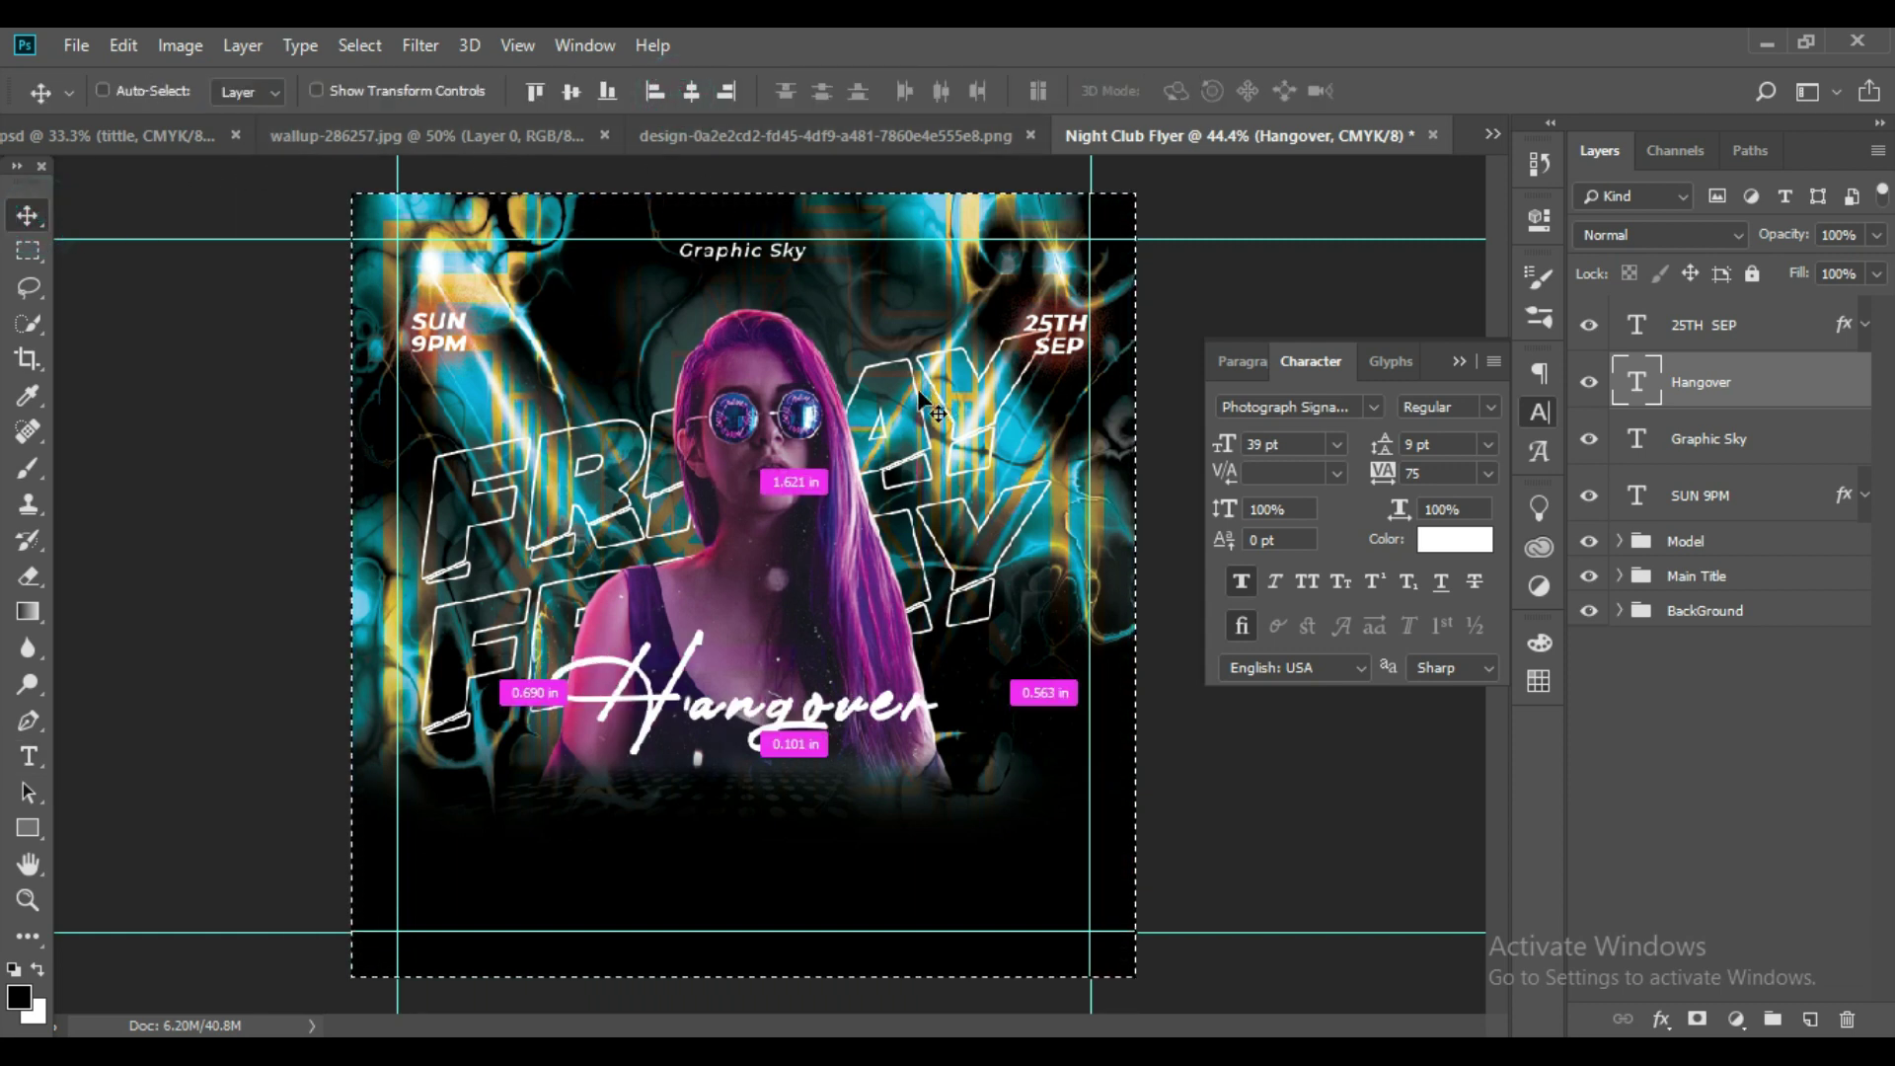
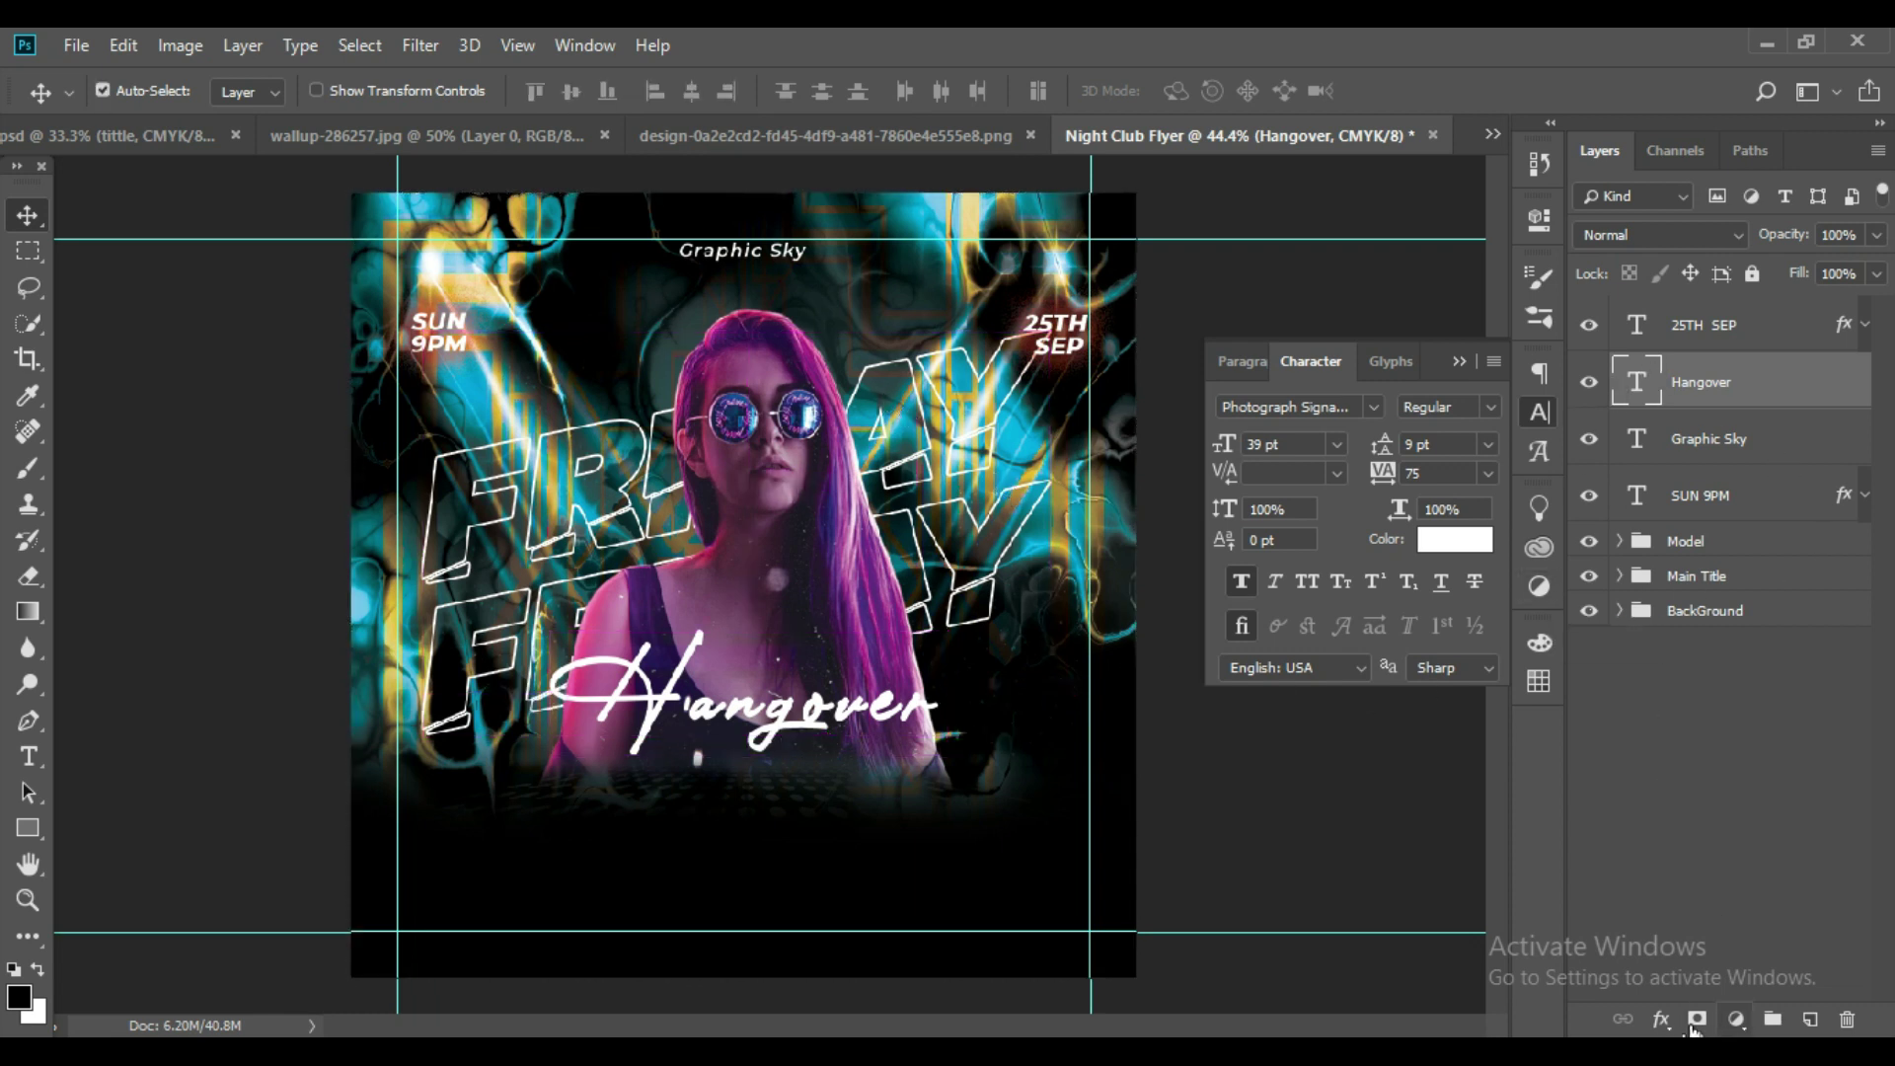
Add an Outer Glow to Hangover at 39% opacity with a yellow sampled from the flyer.
click(1661, 1018)
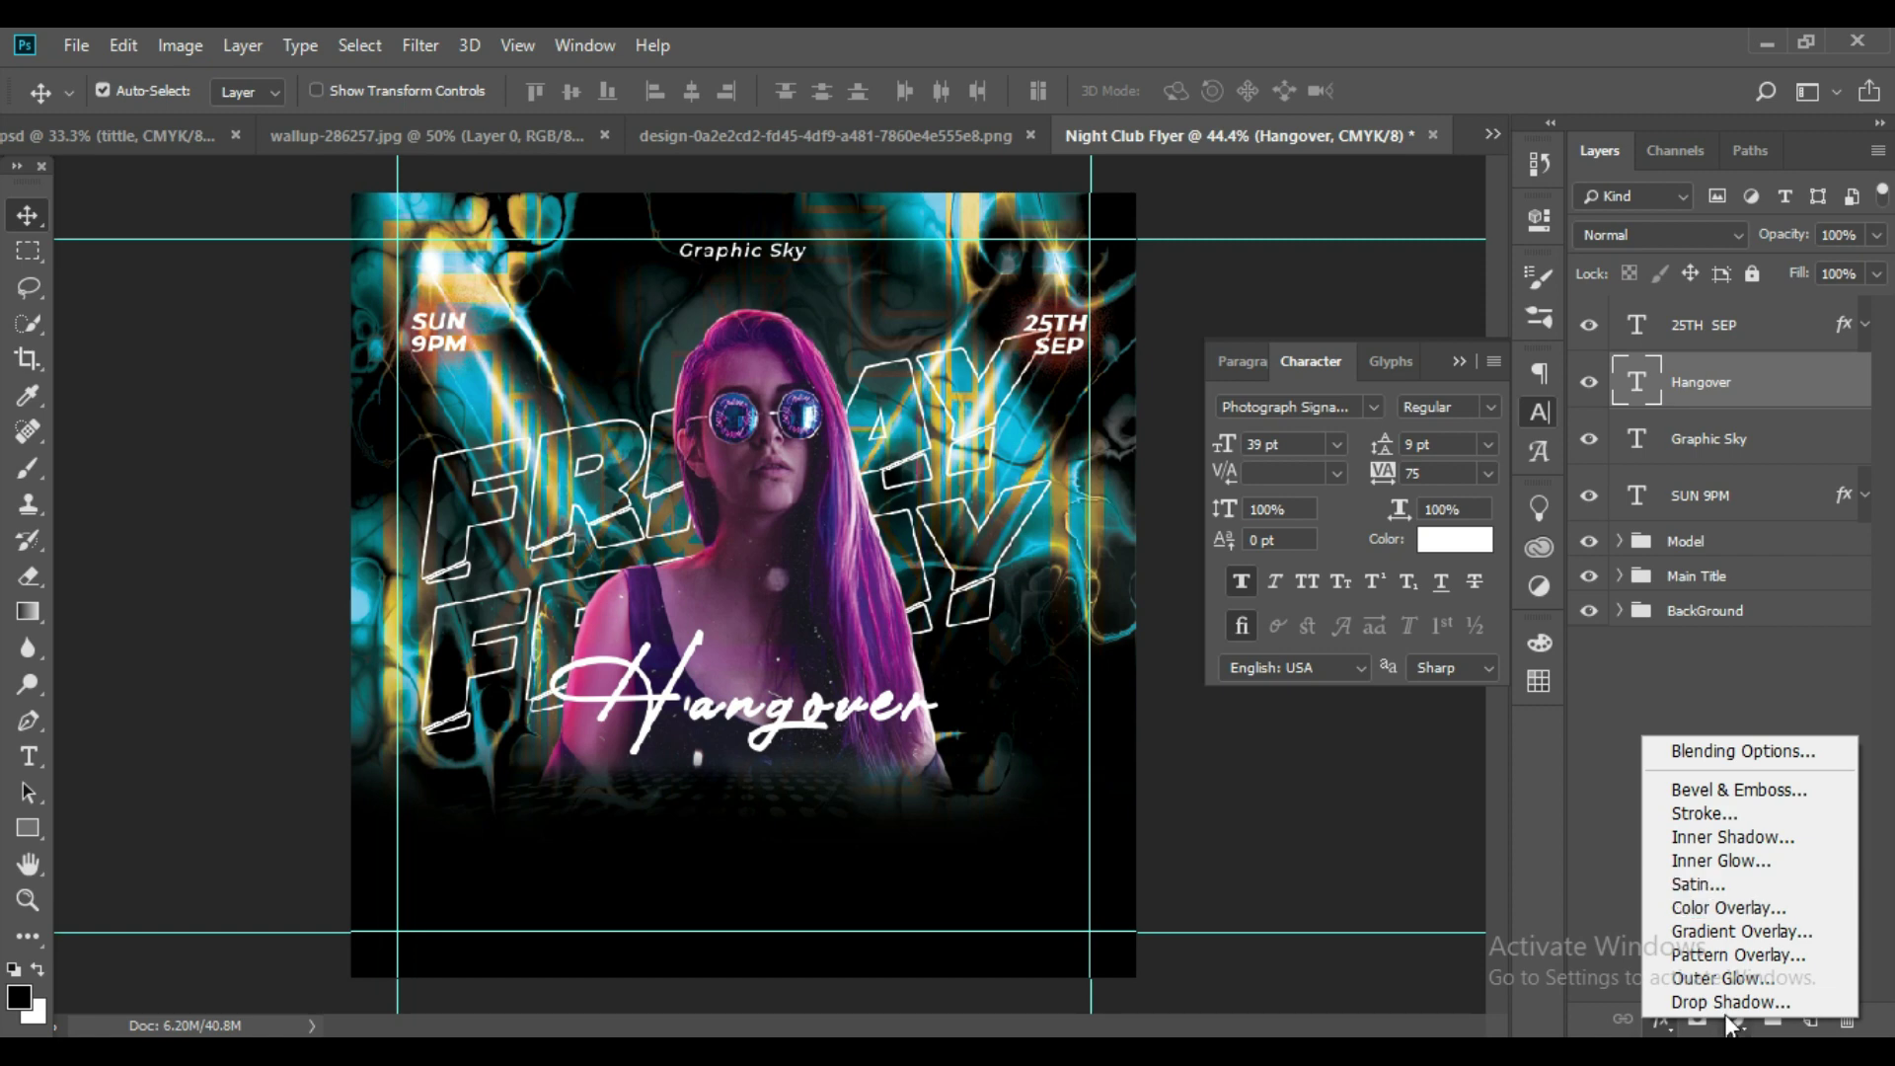
click(1713, 977)
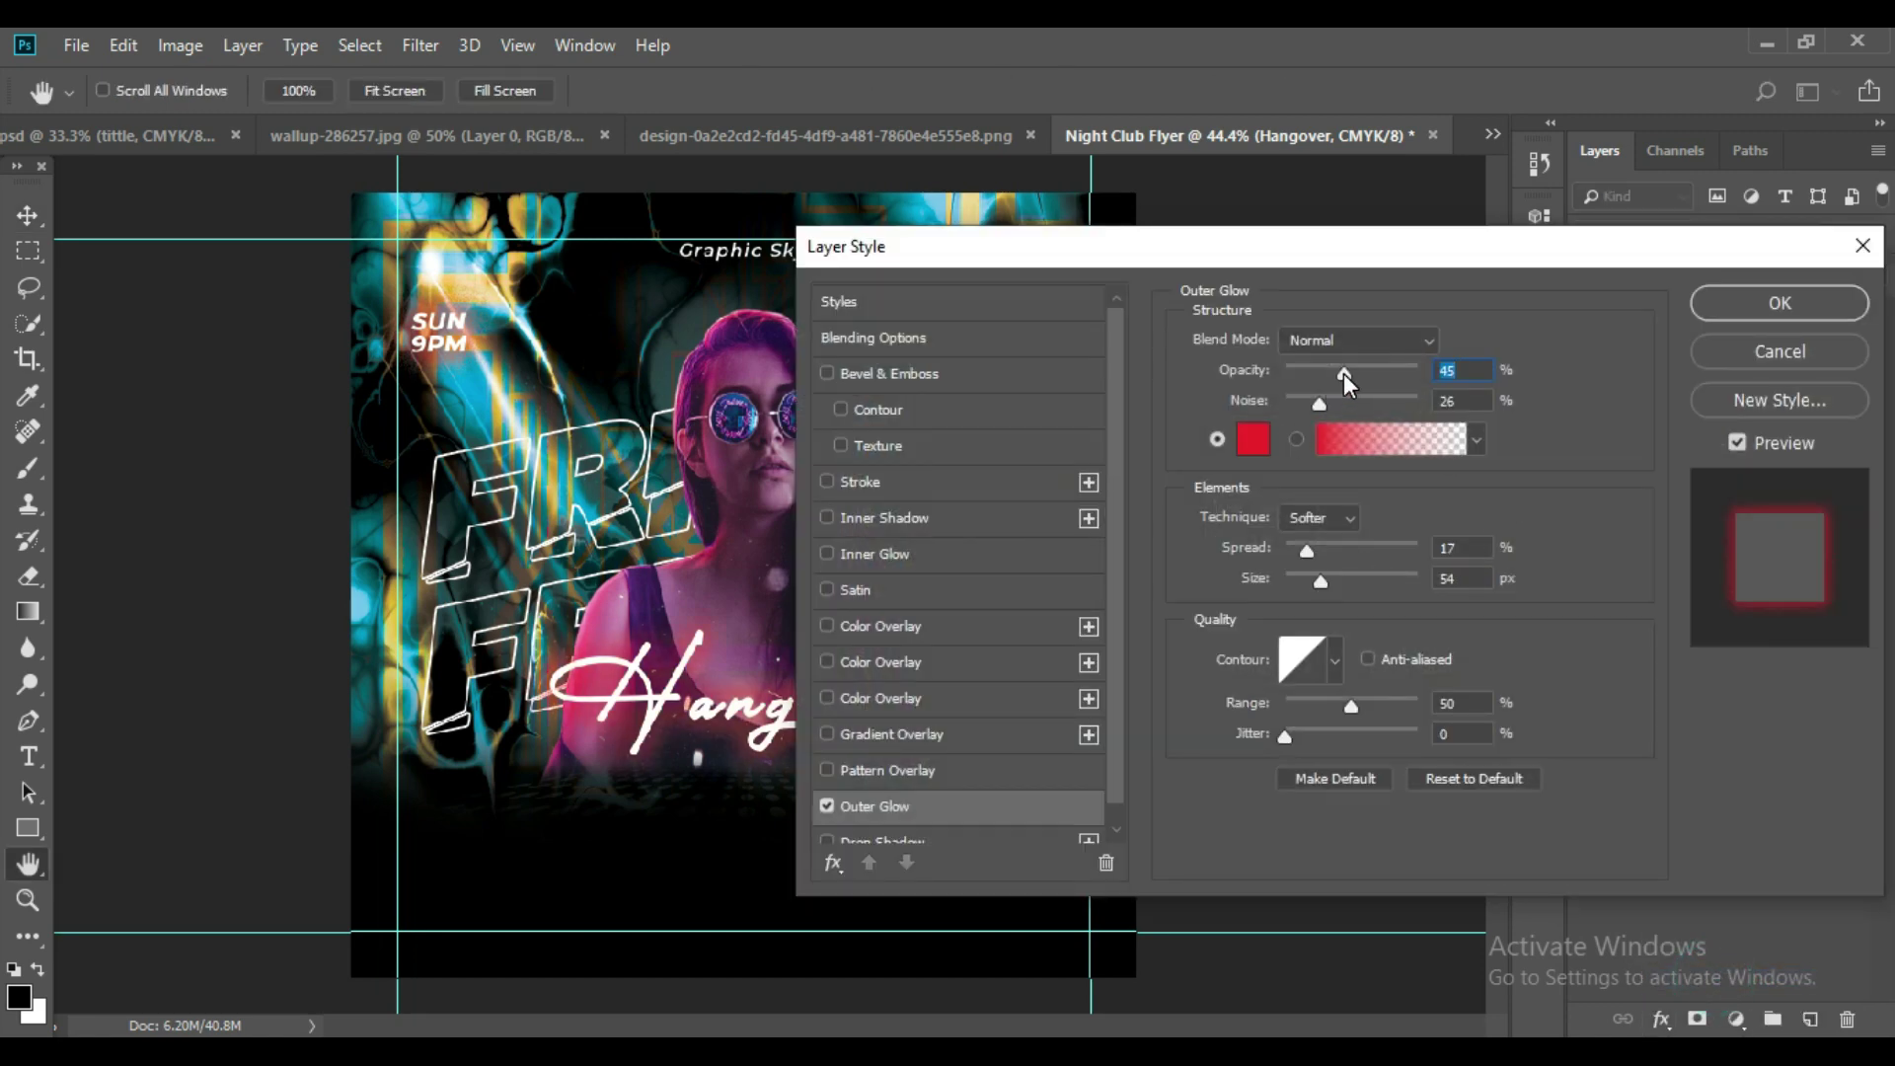
drag(1343, 373, 1324, 373)
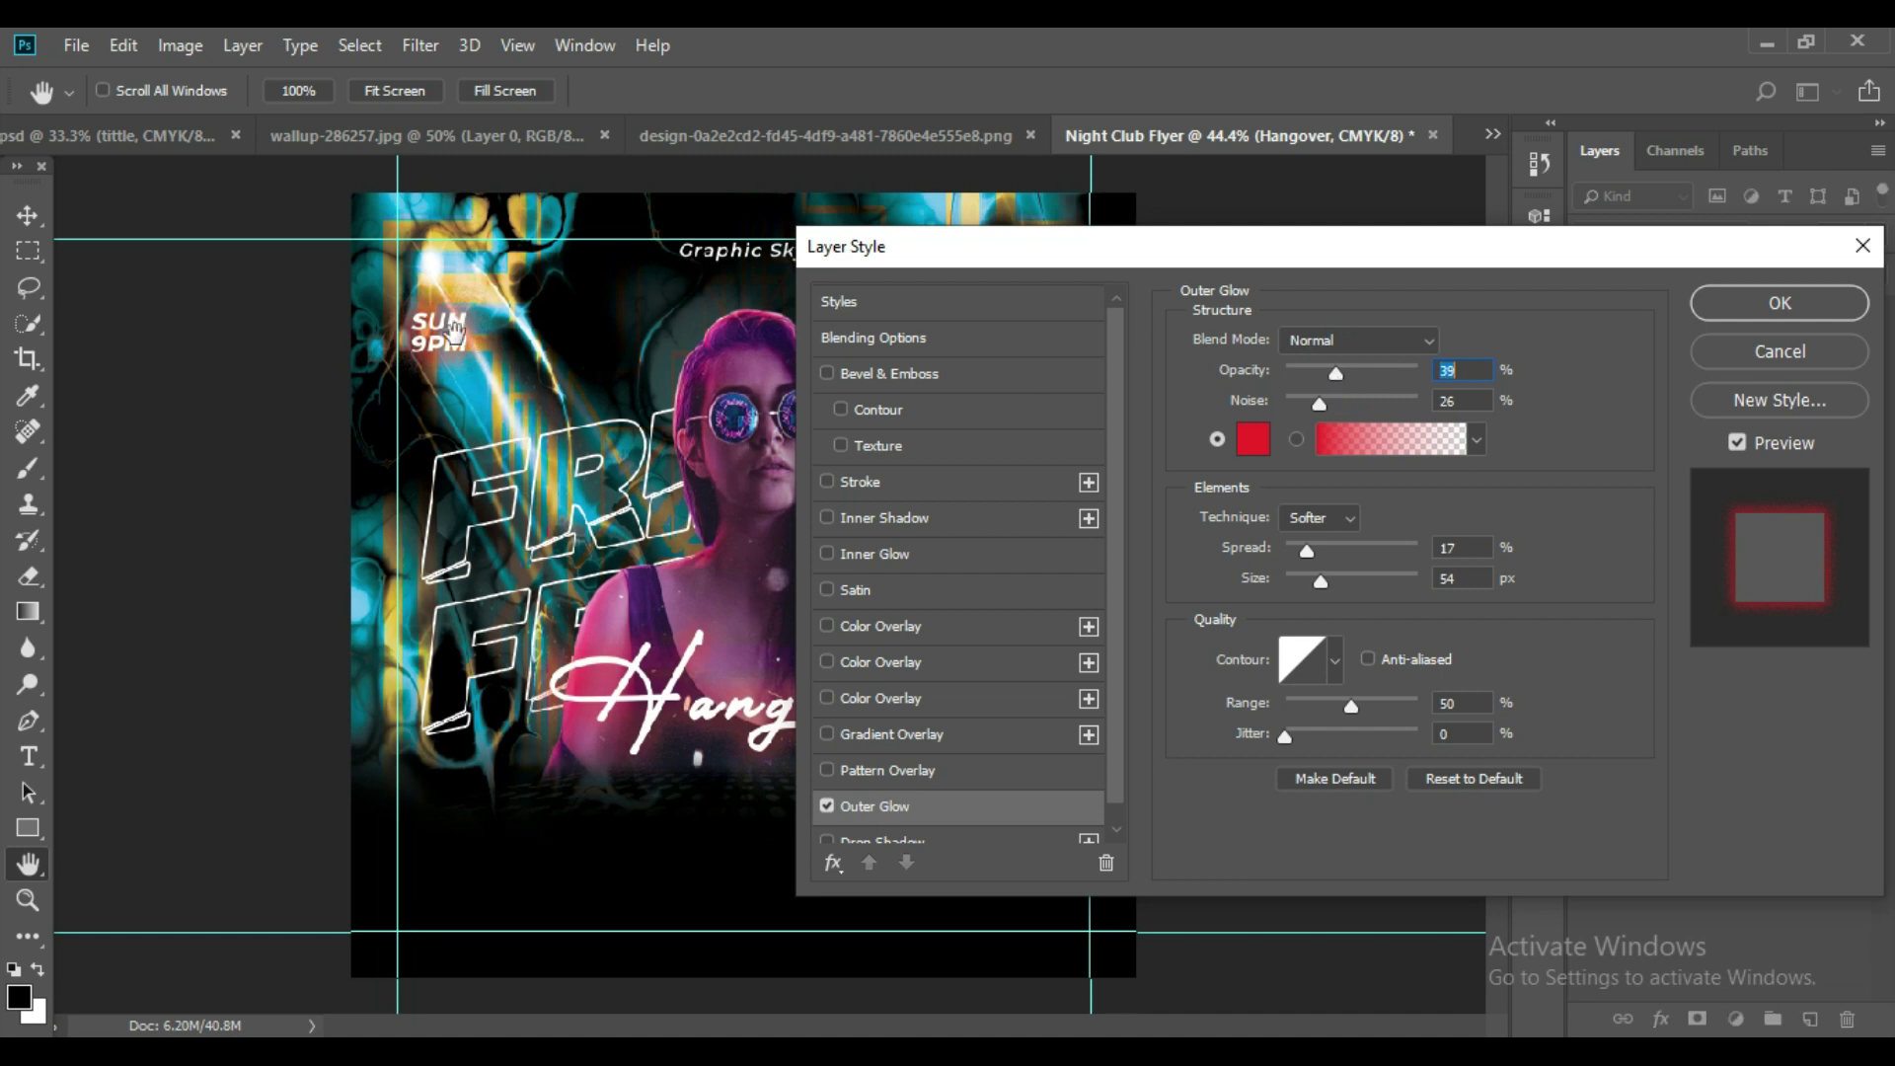
click(1248, 441)
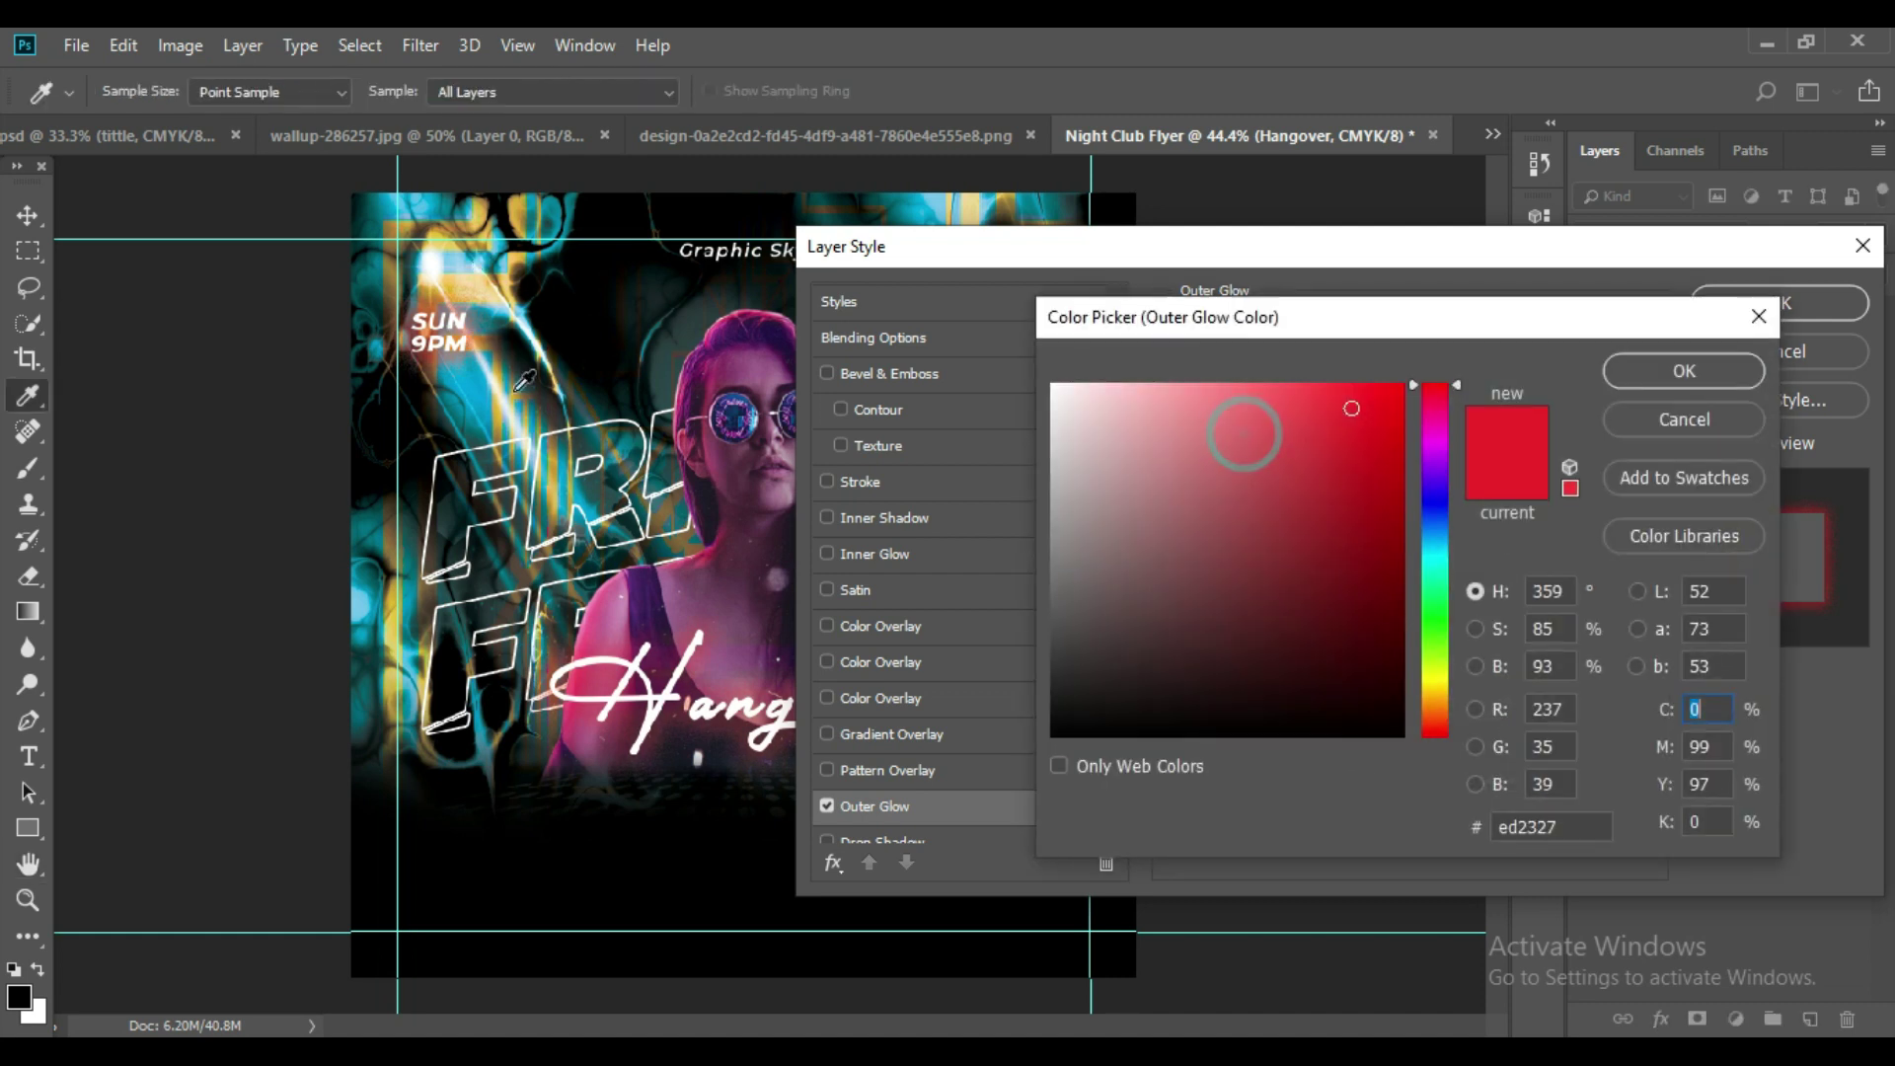
click(471, 286)
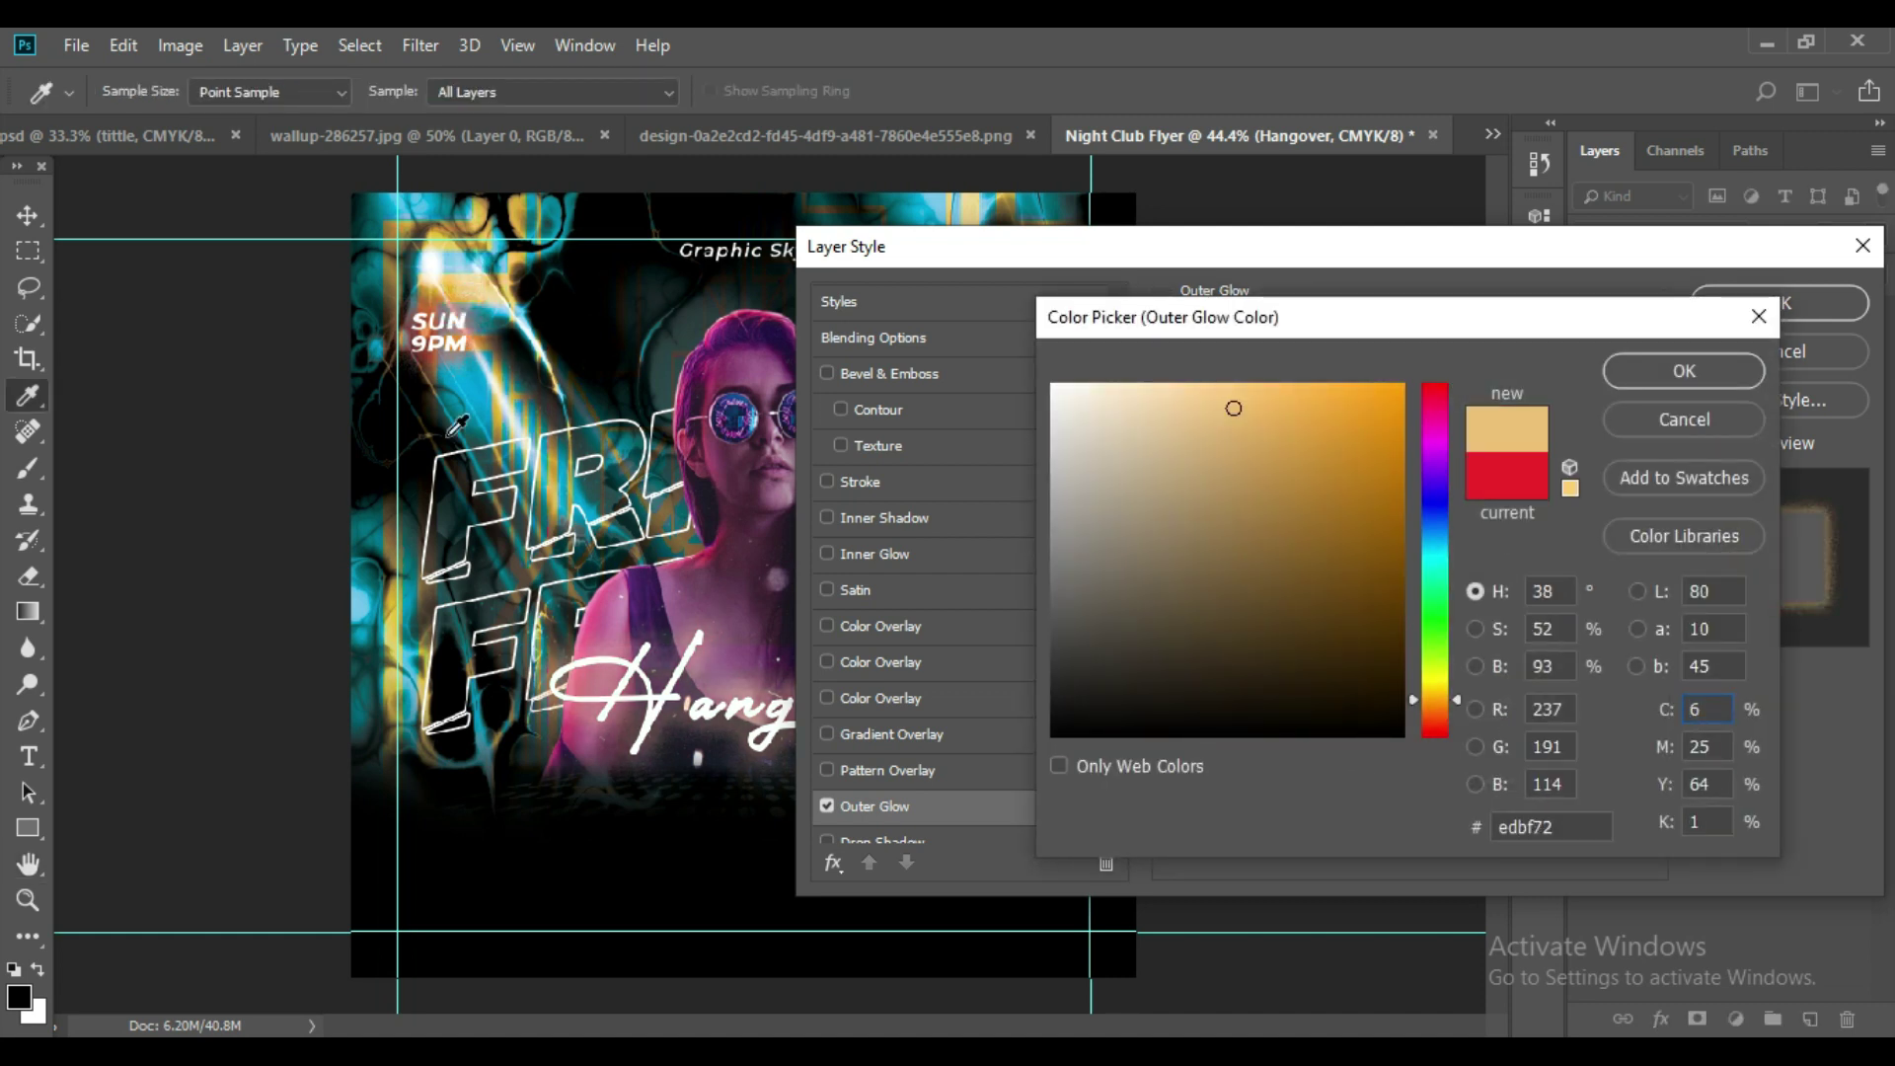
click(393, 625)
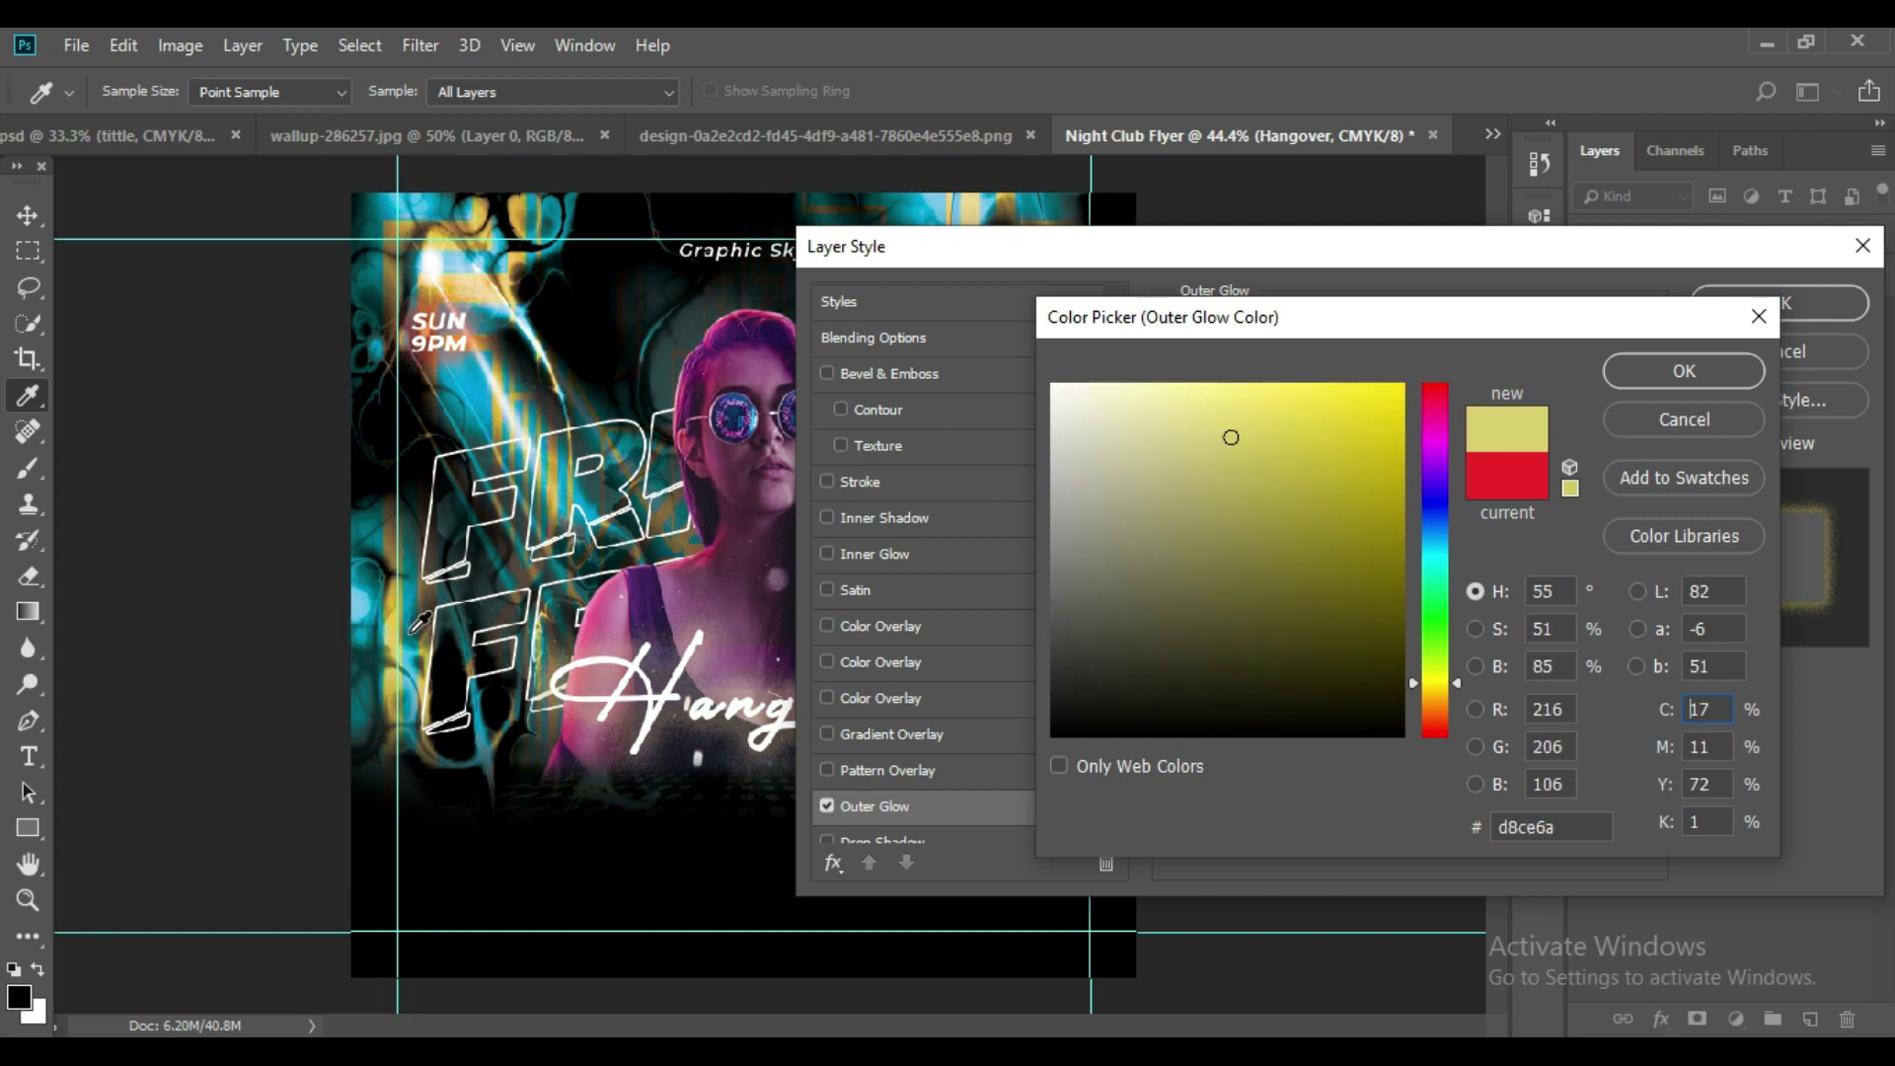
click(412, 629)
click(399, 624)
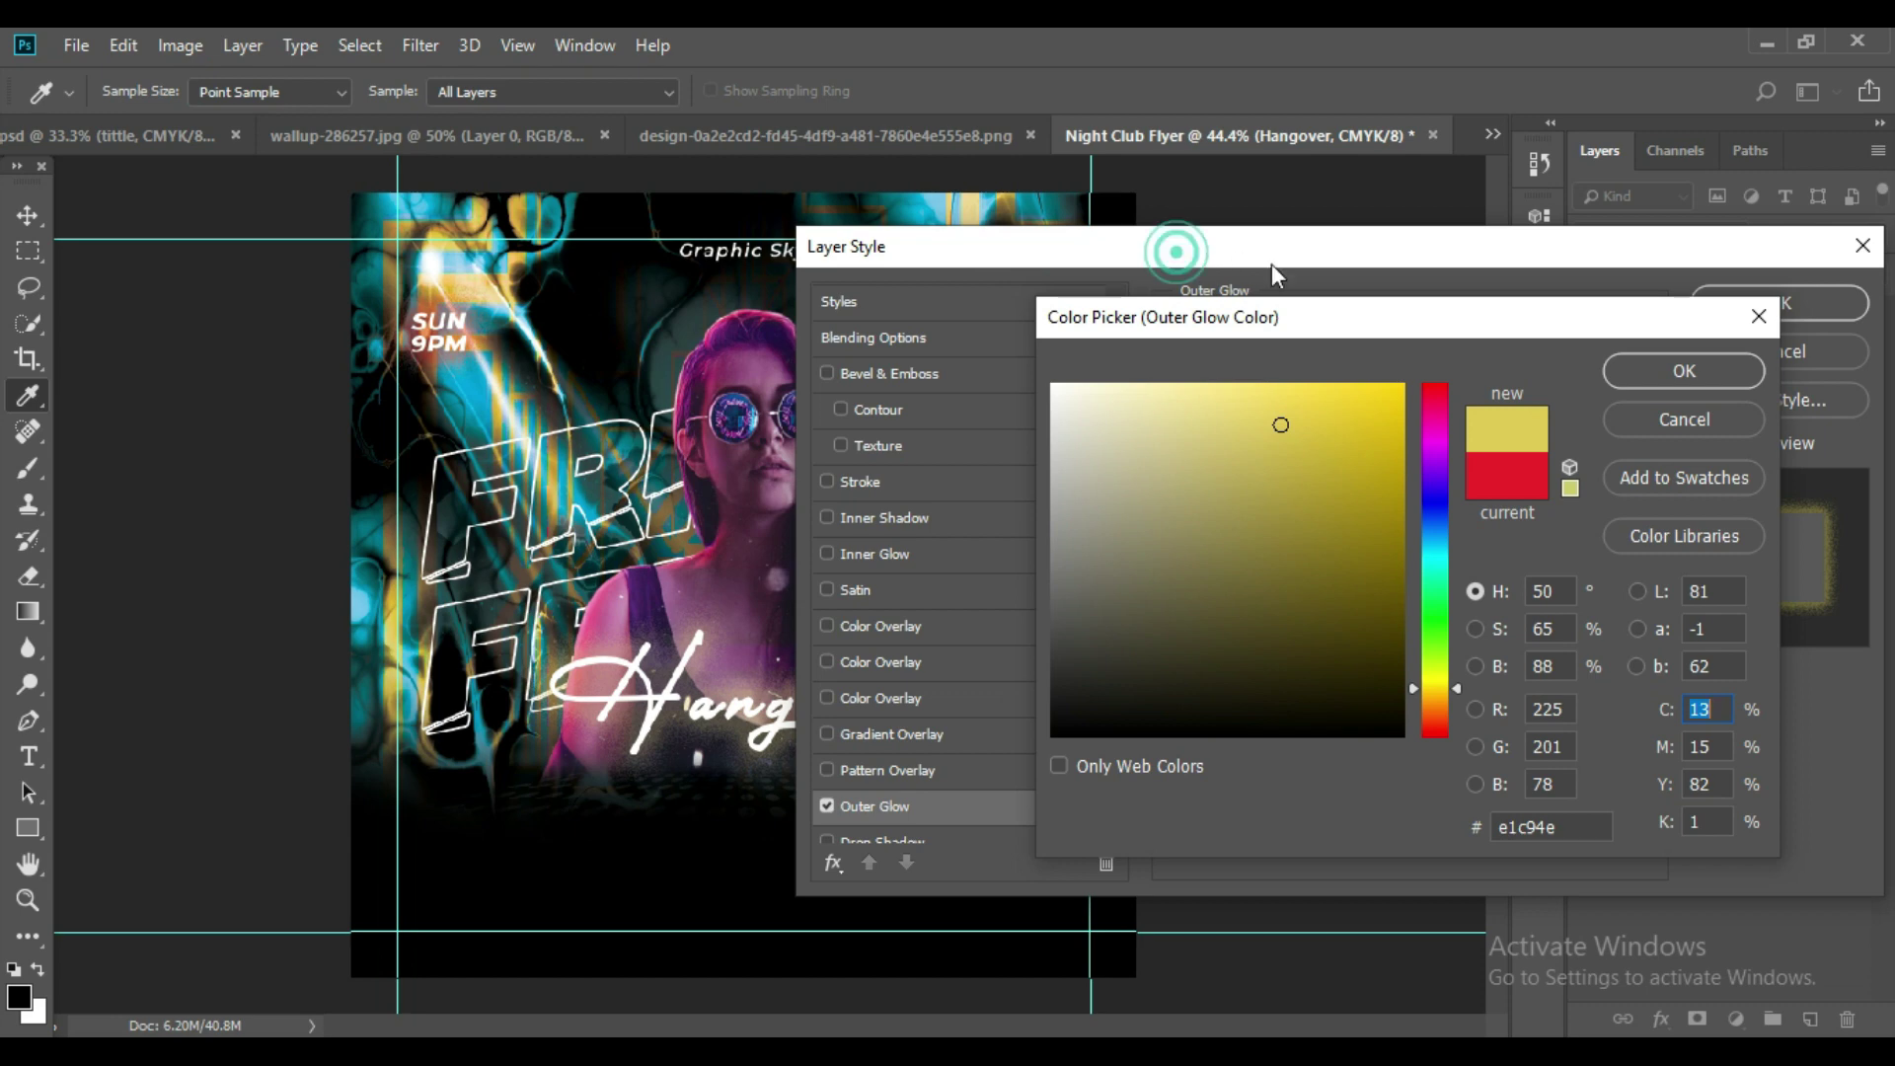
drag(1176, 316, 1339, 300)
click(1768, 364)
Re-sample the yellow glow colour from the flyer artwork and apply the outer glow.
drag(1237, 252, 1524, 216)
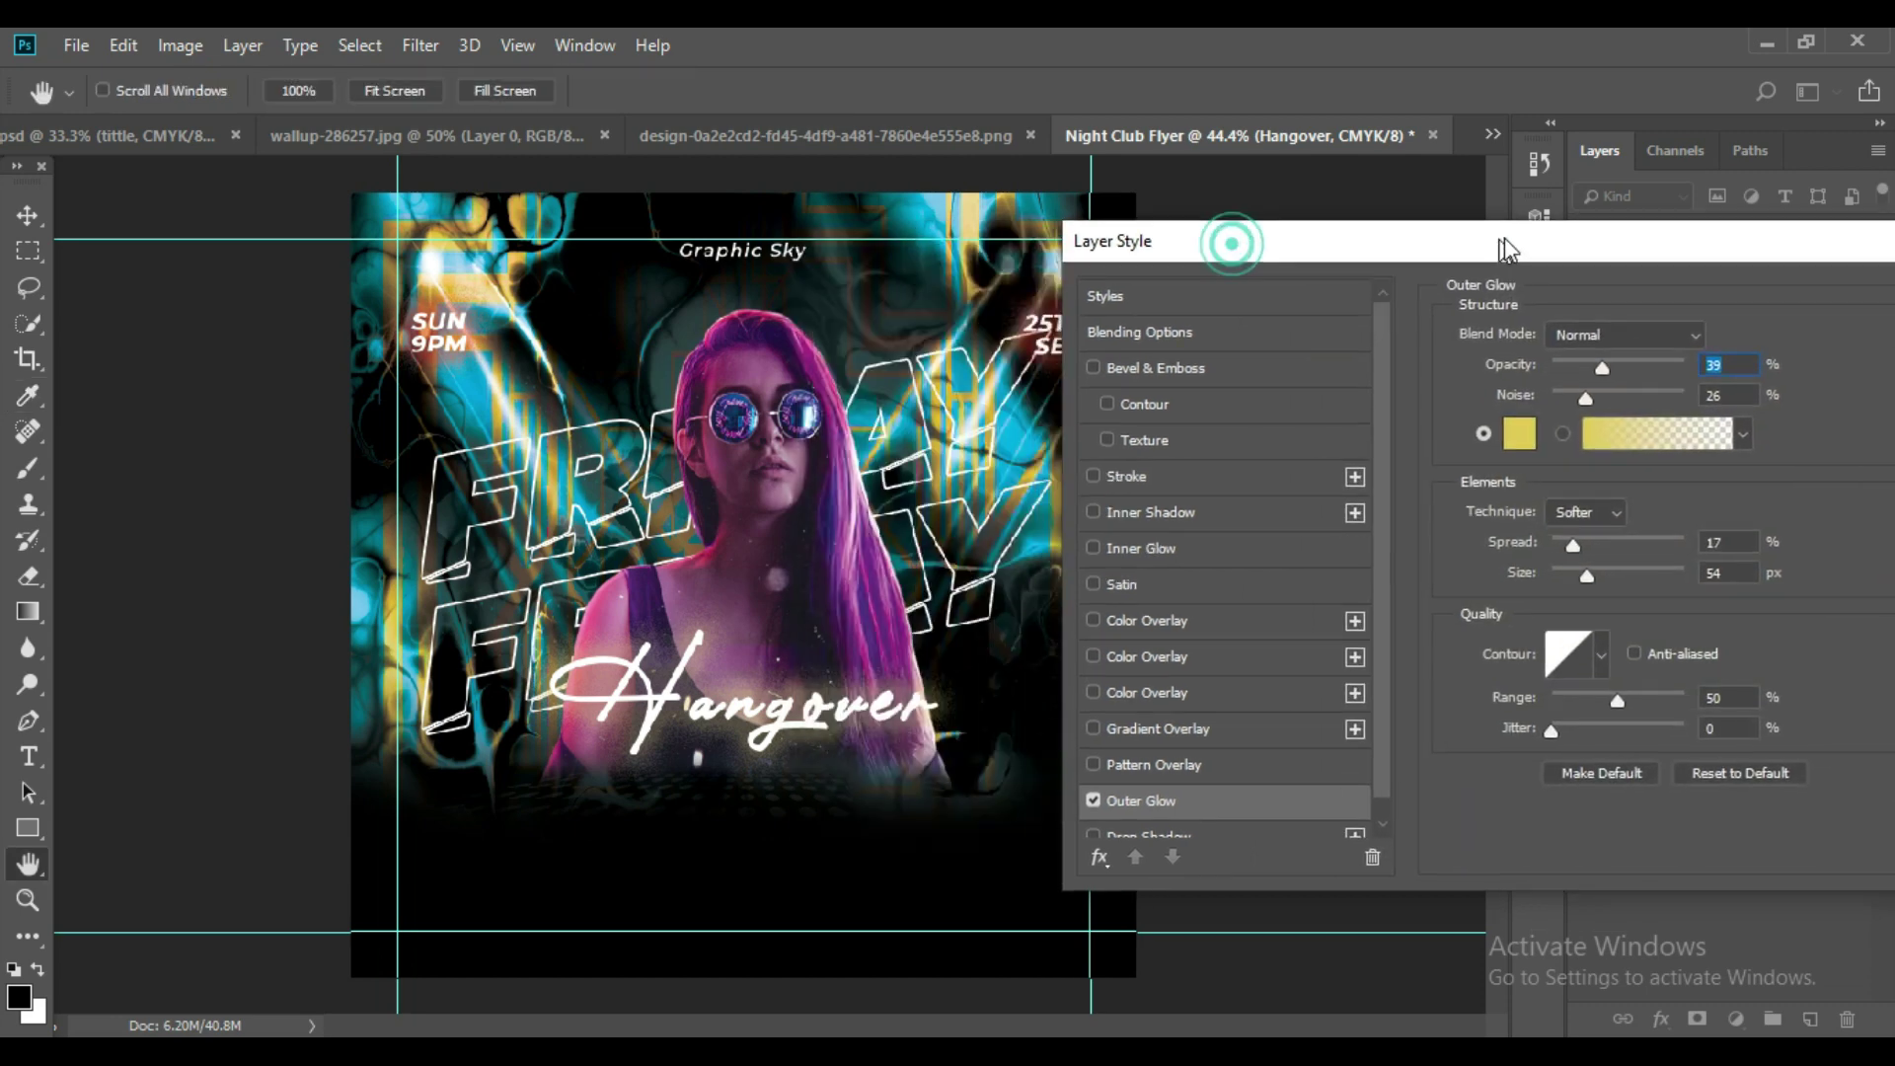
click(1545, 411)
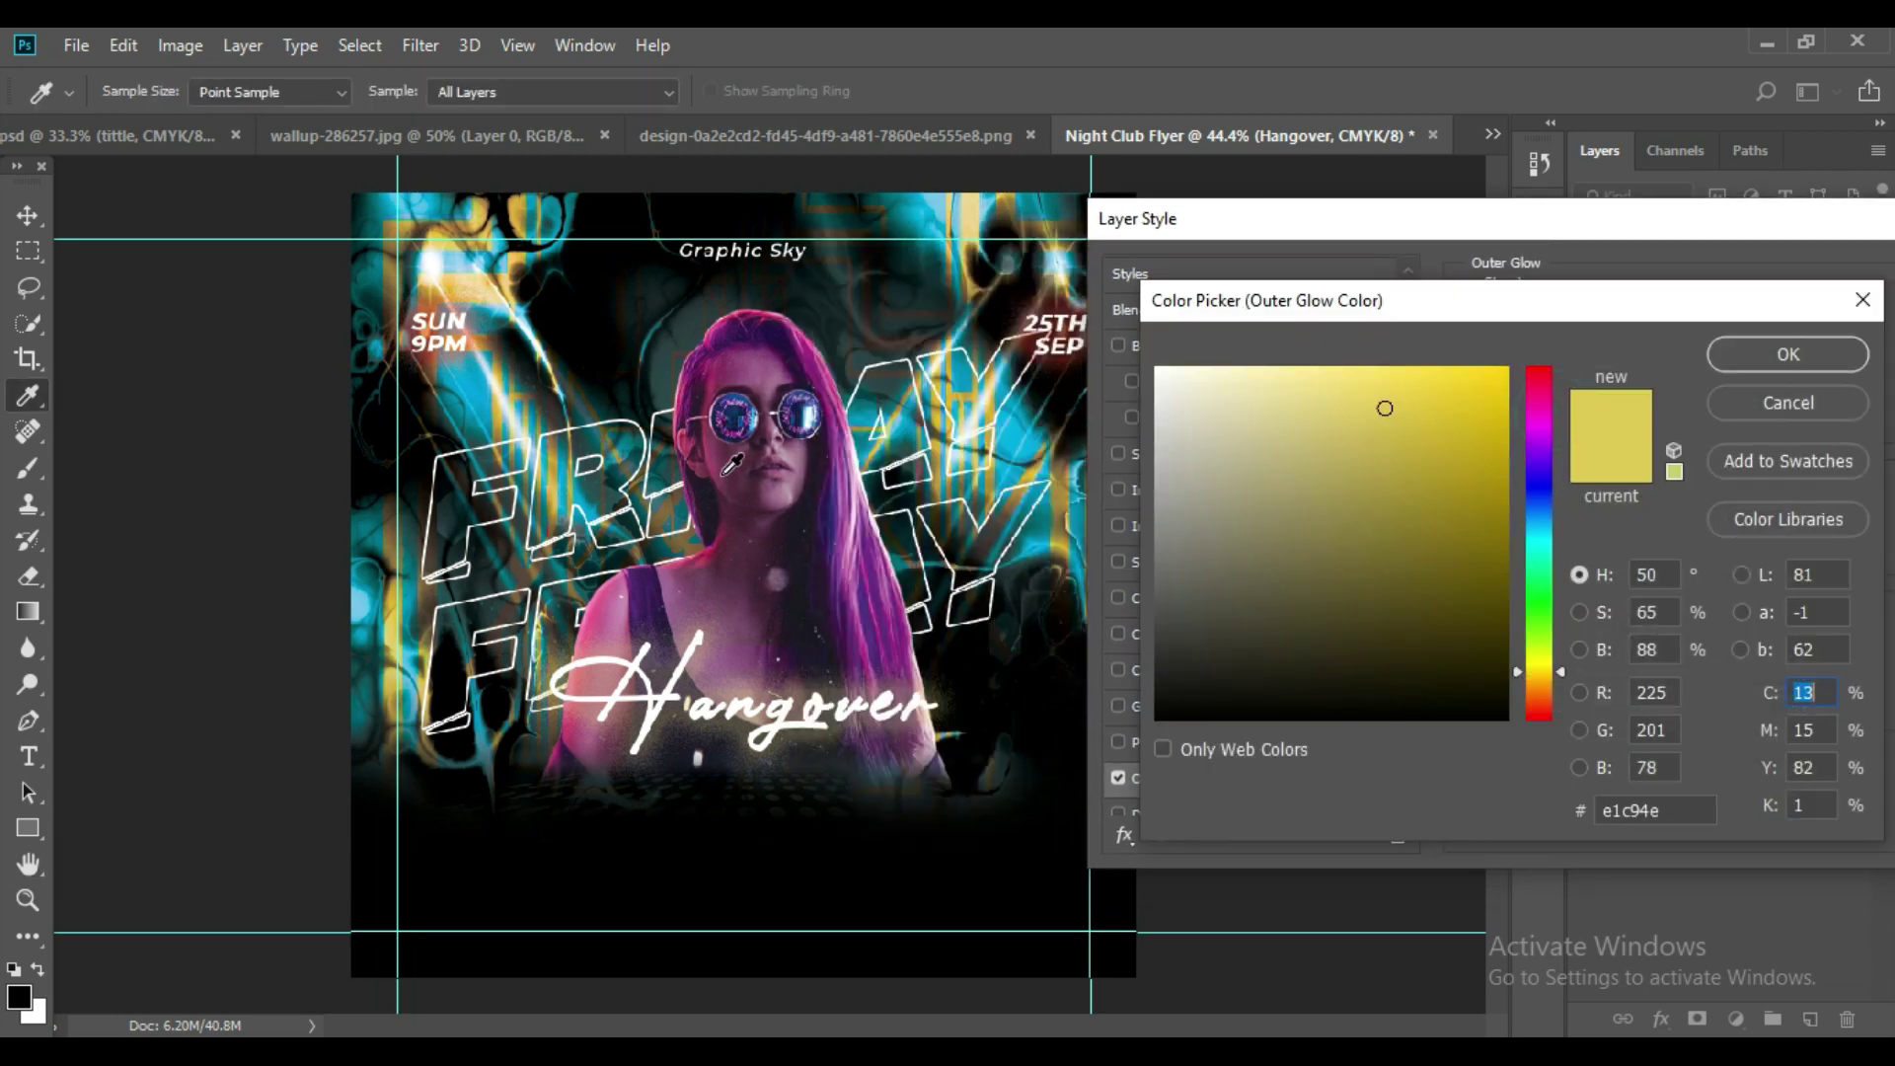
click(413, 659)
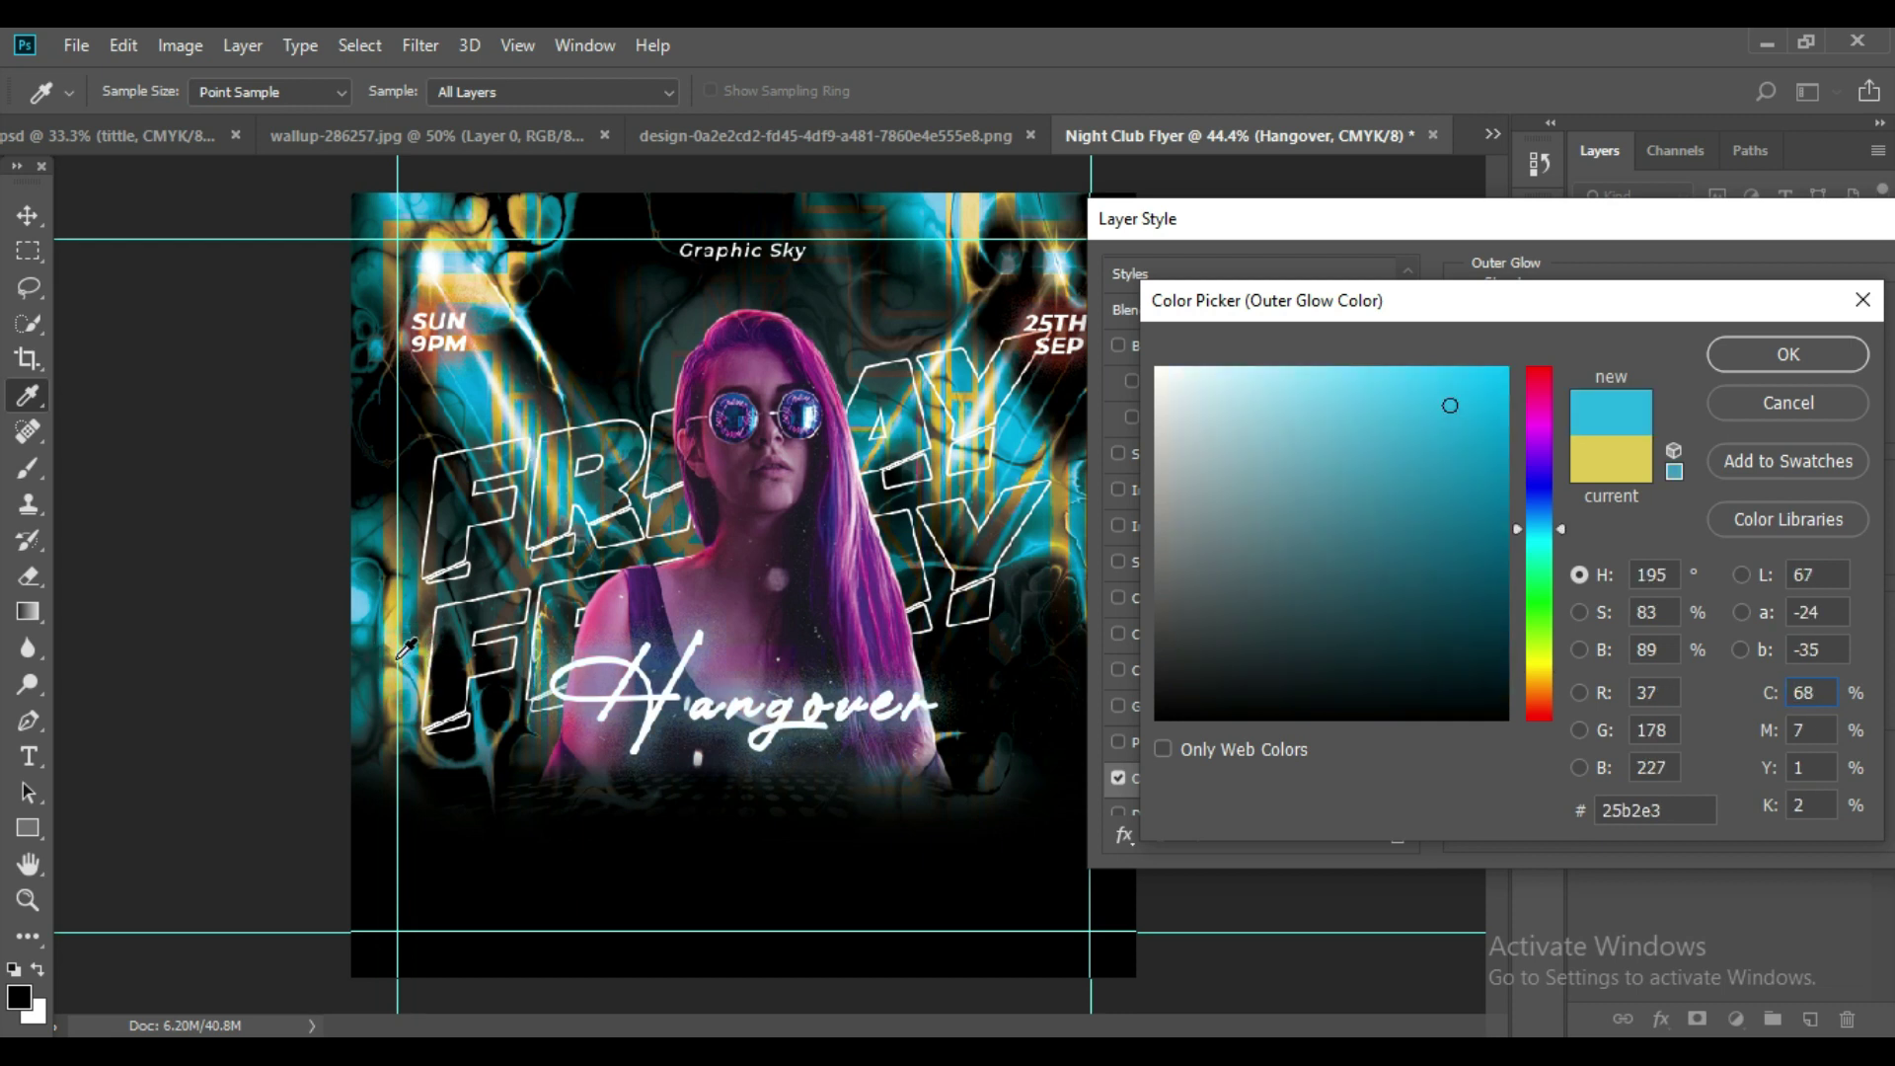
click(399, 623)
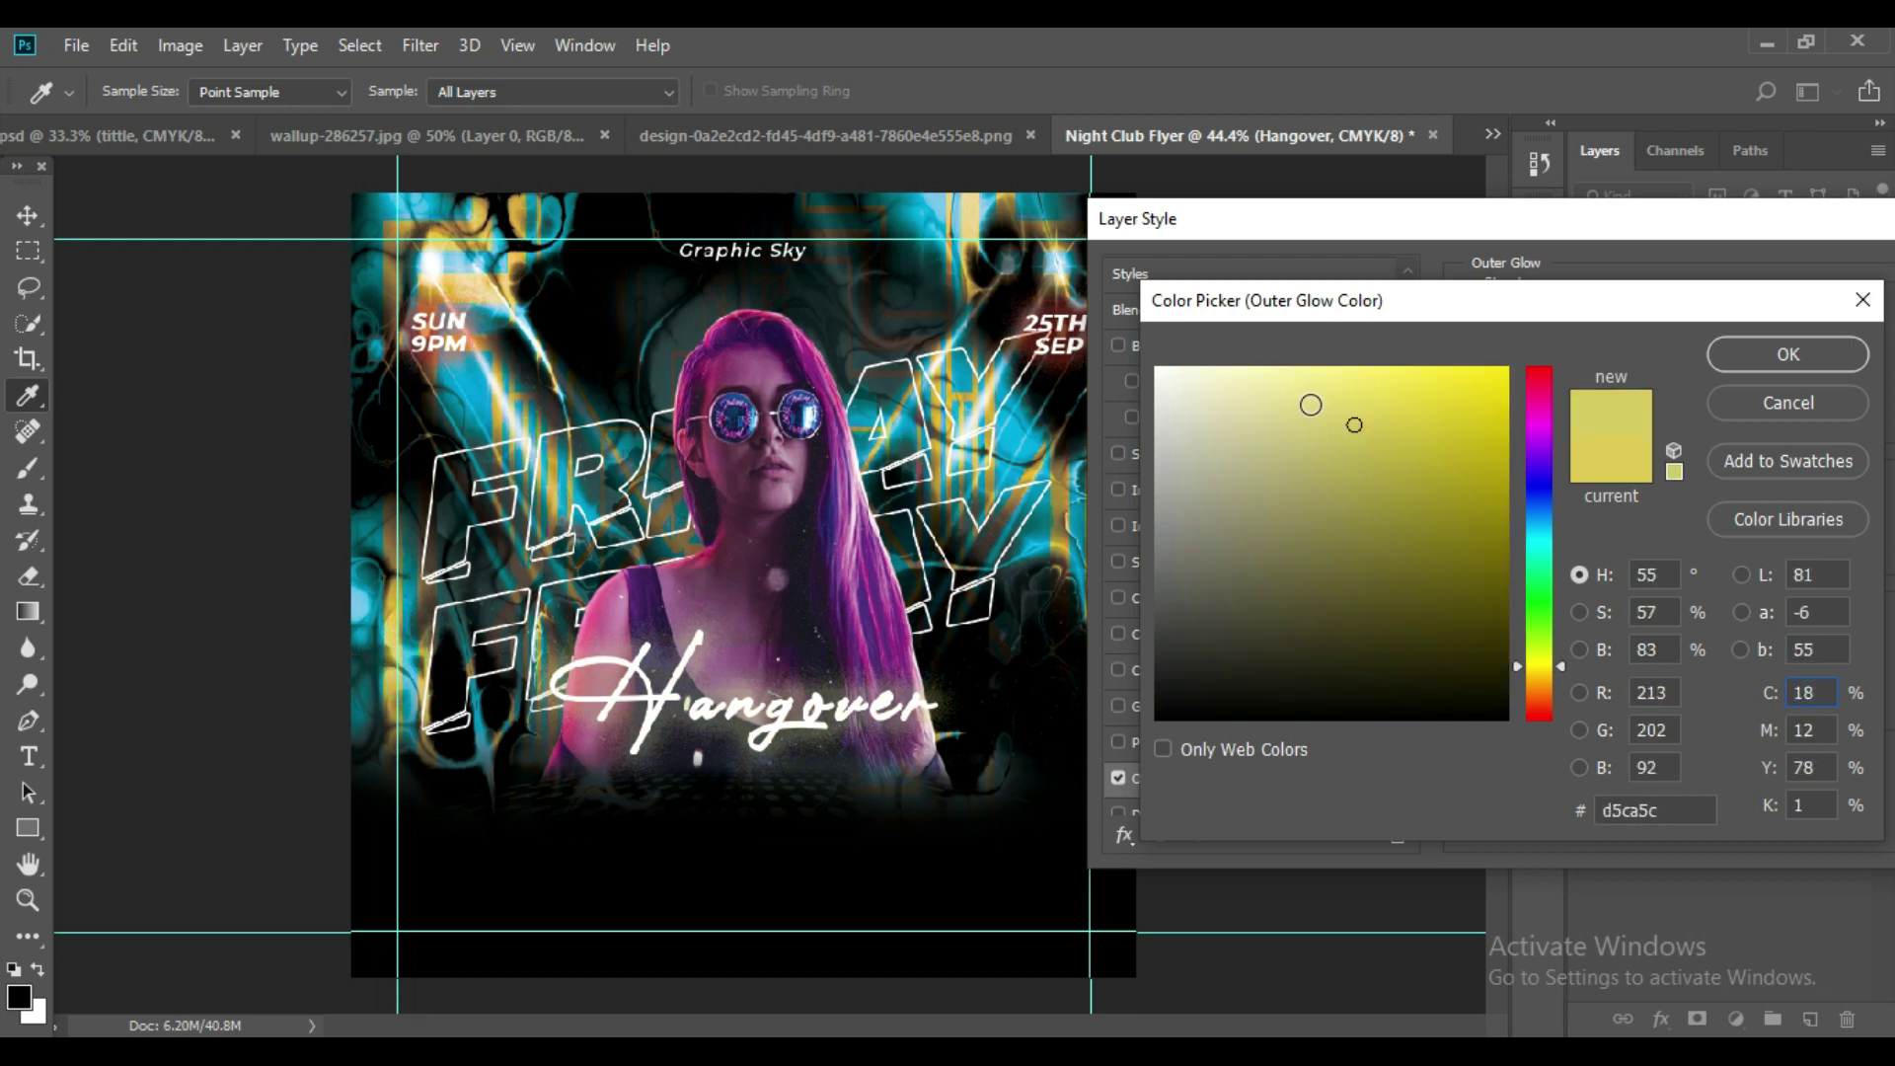
click(1788, 354)
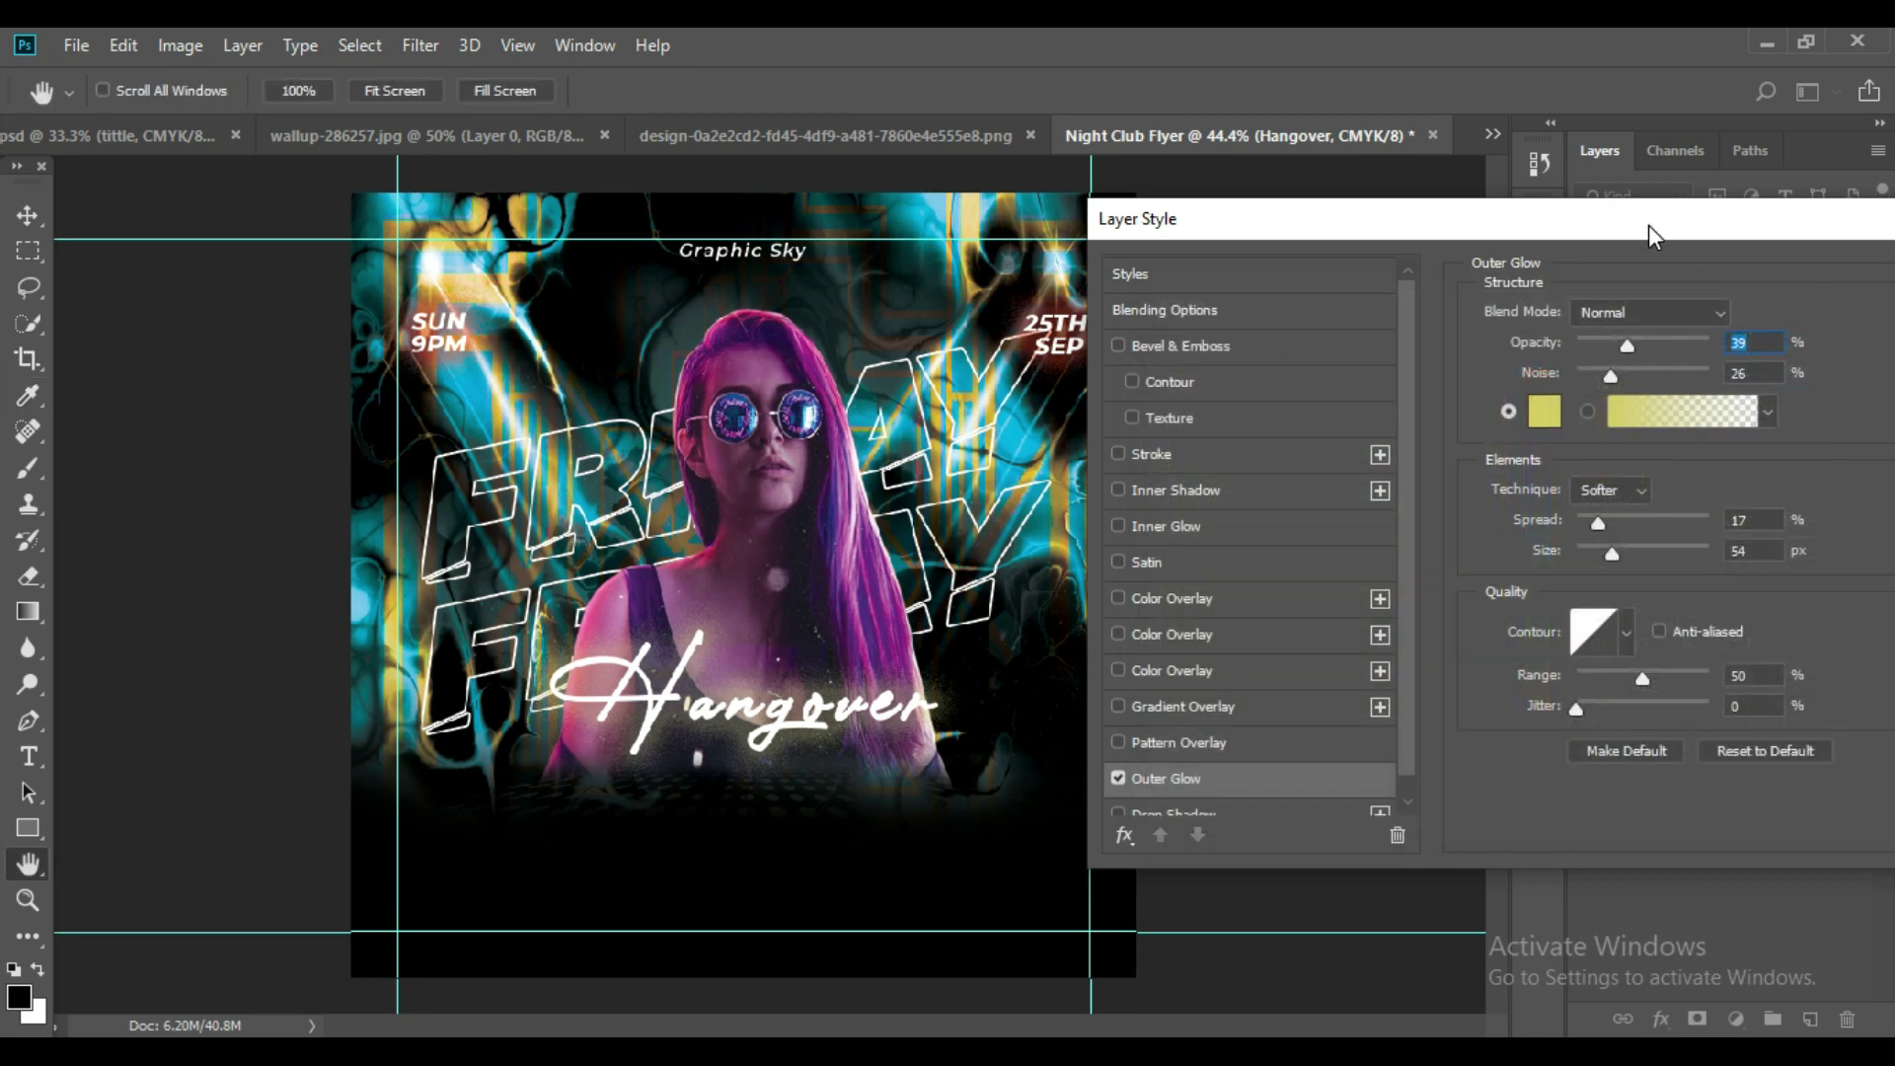
drag(1648, 225, 1534, 200)
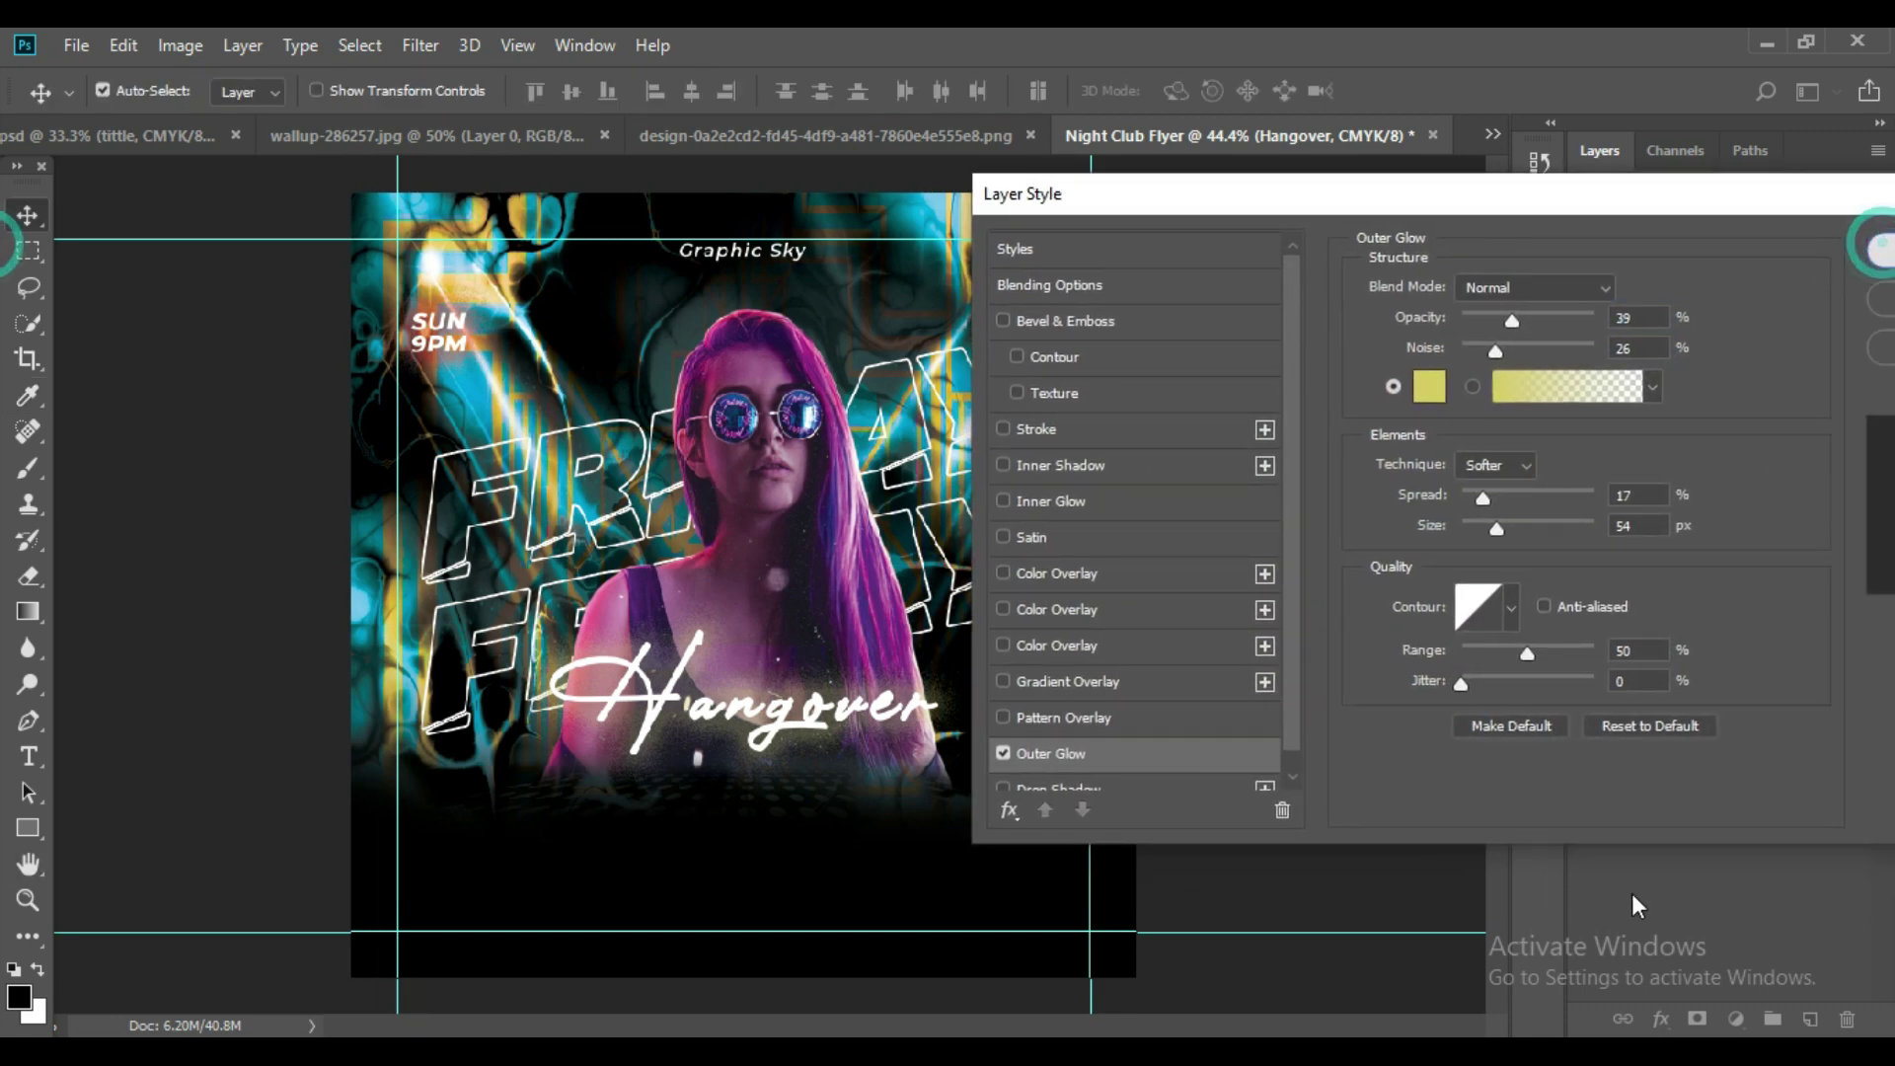
key(Return)
click(1661, 1018)
Sample a blue from the flyer as the Hangover drop shadow colour.
click(1674, 999)
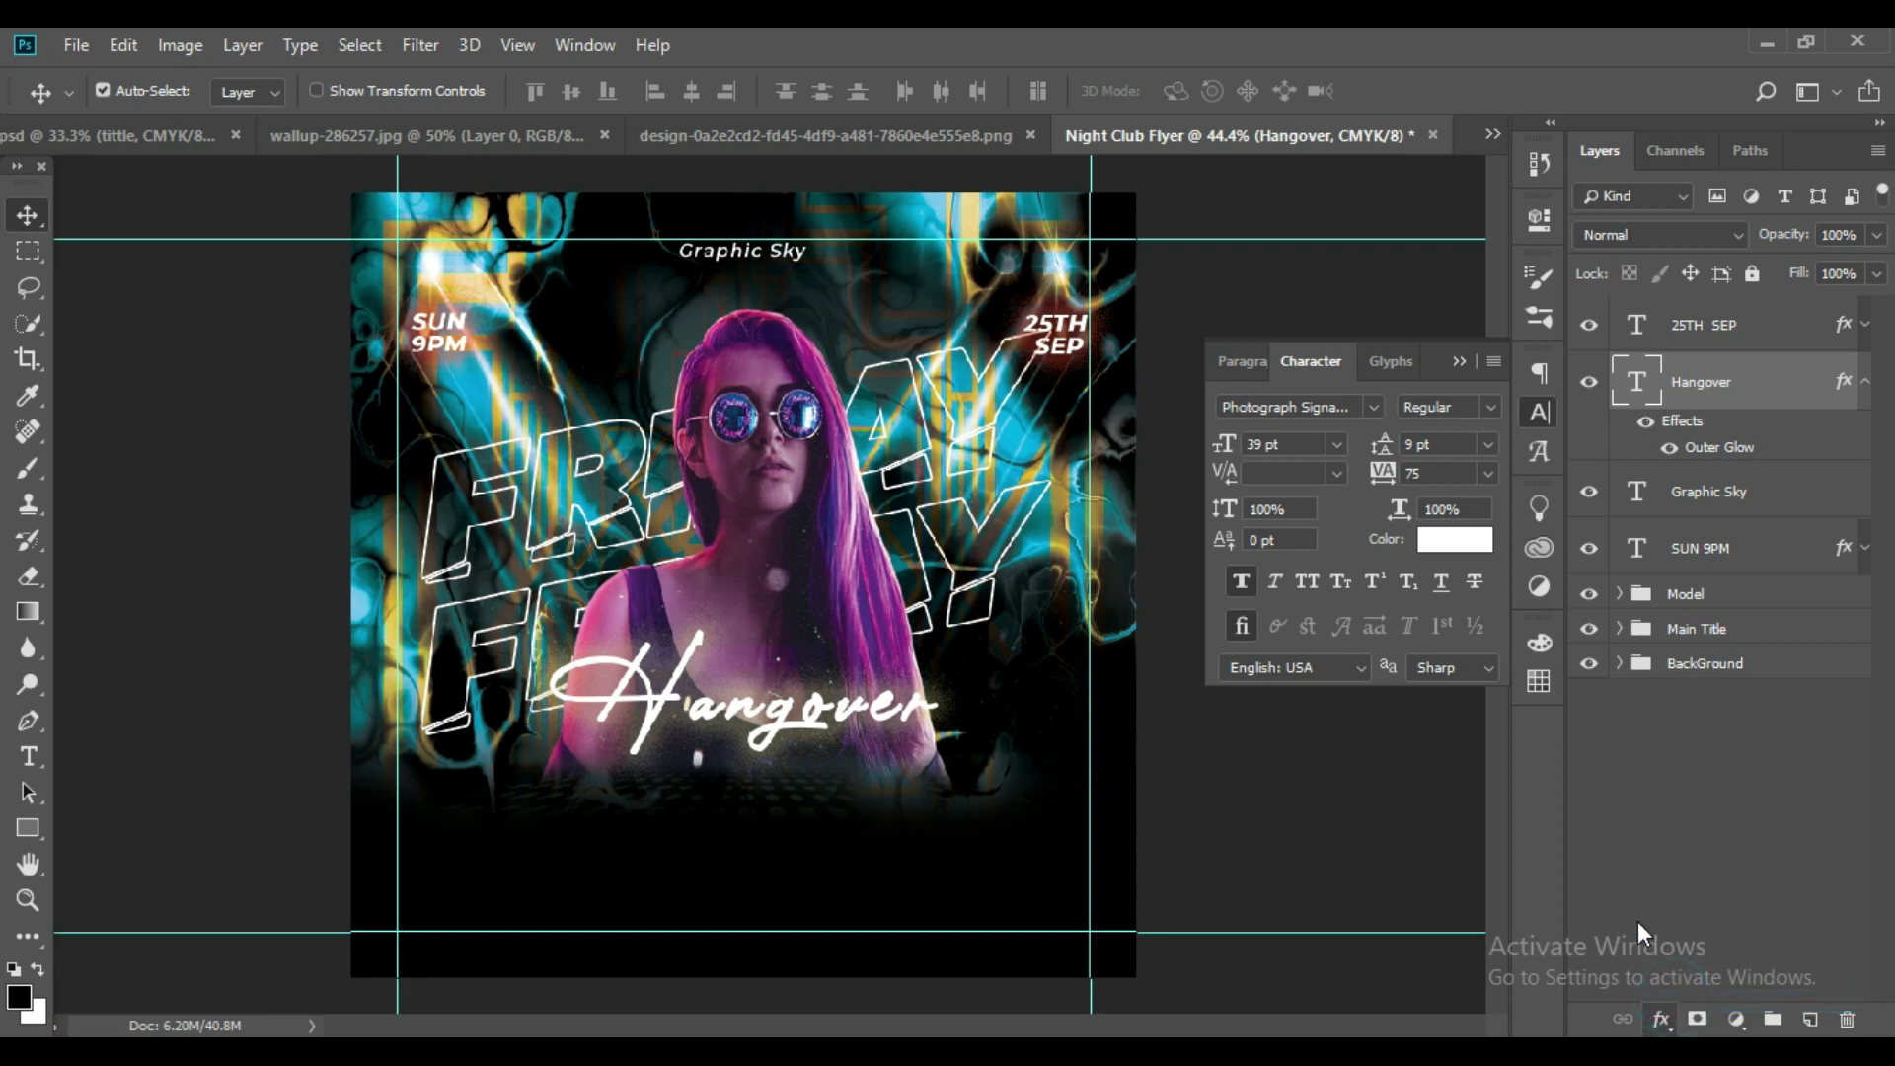
drag(1144, 206, 1426, 193)
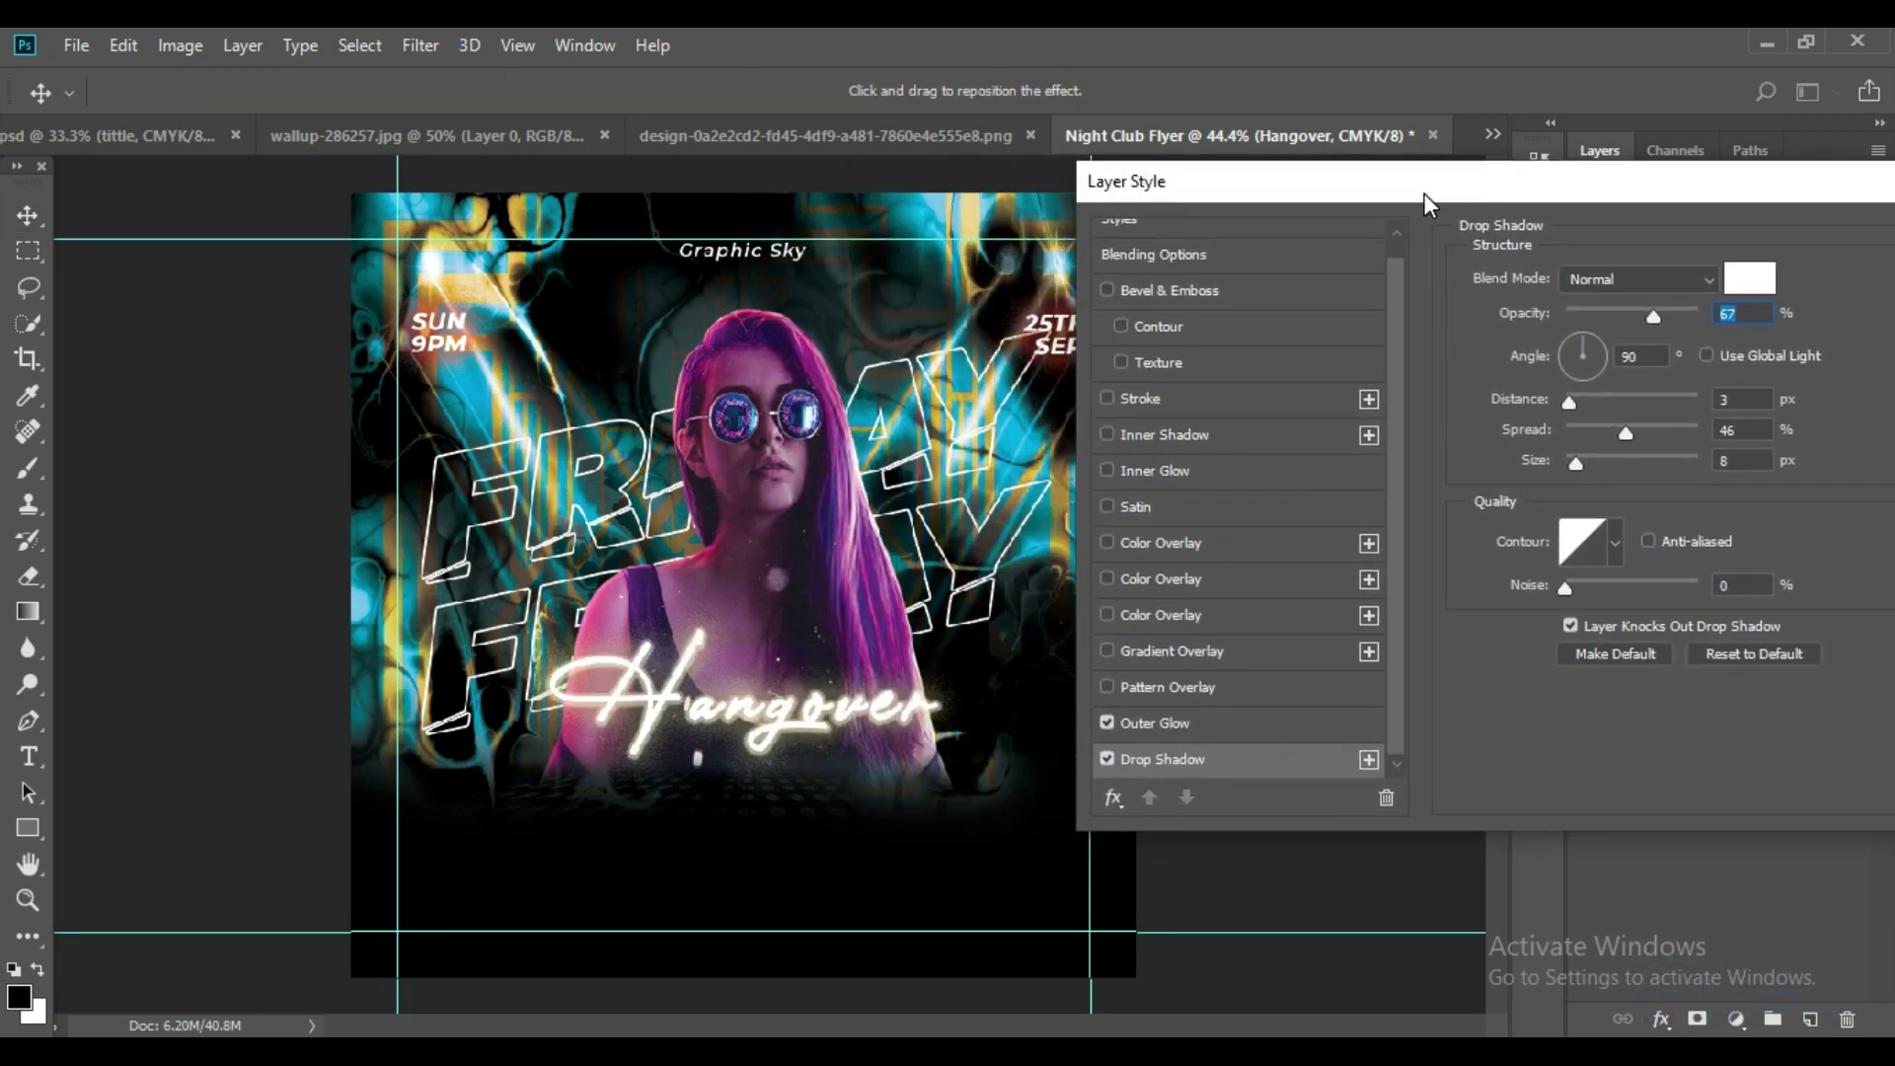
click(1751, 274)
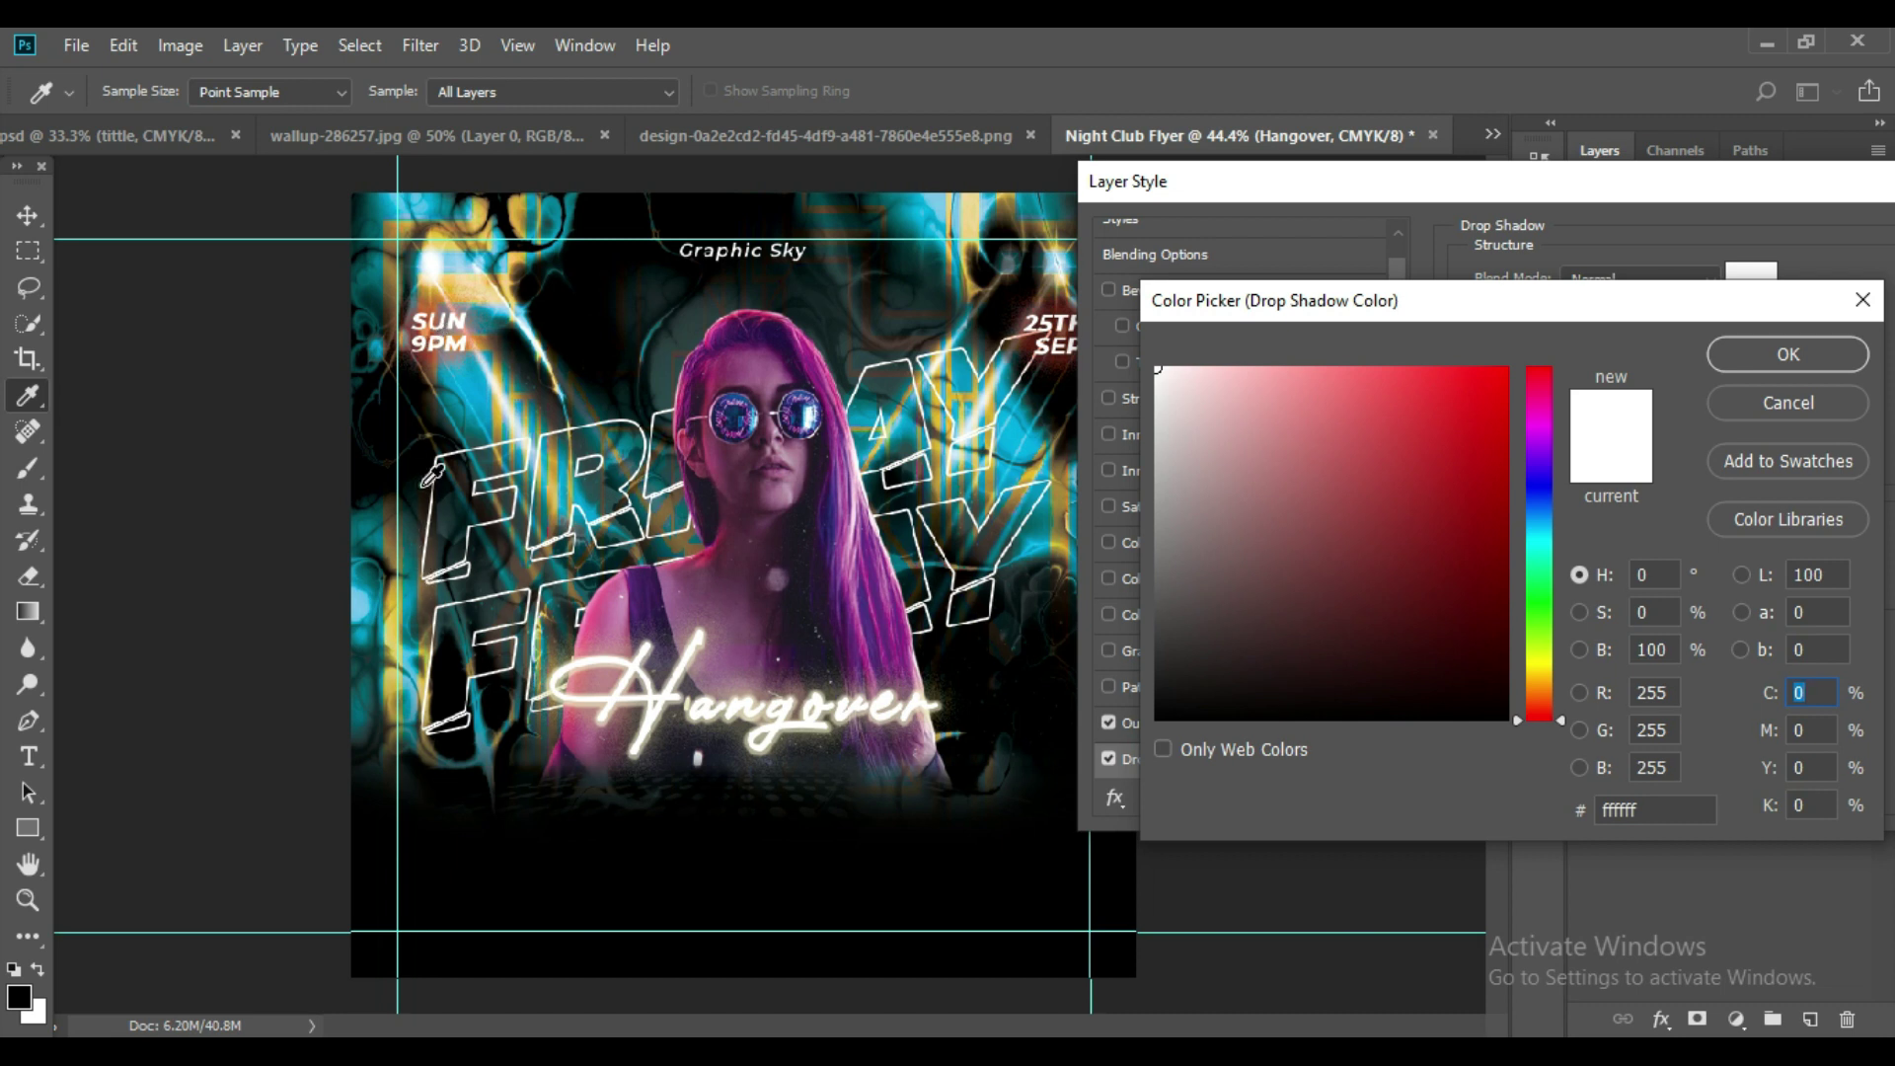
click(427, 588)
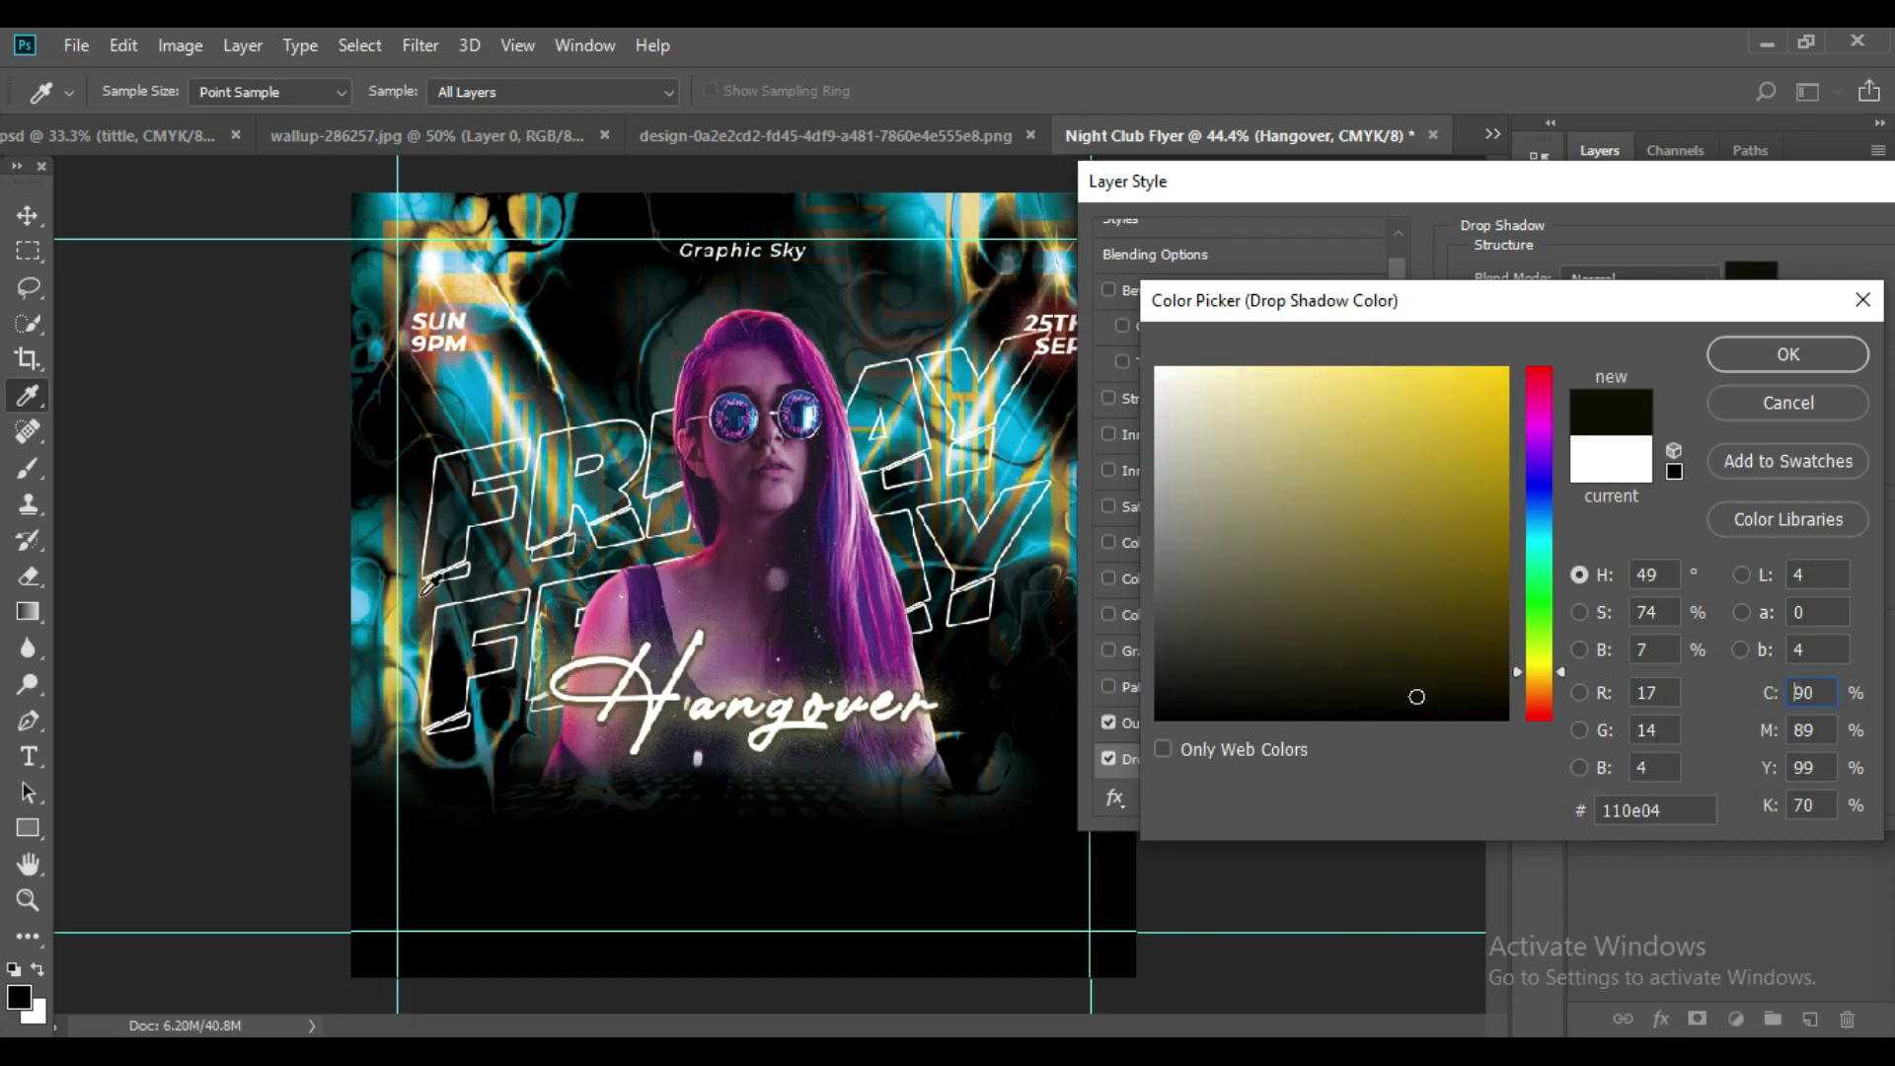
click(419, 677)
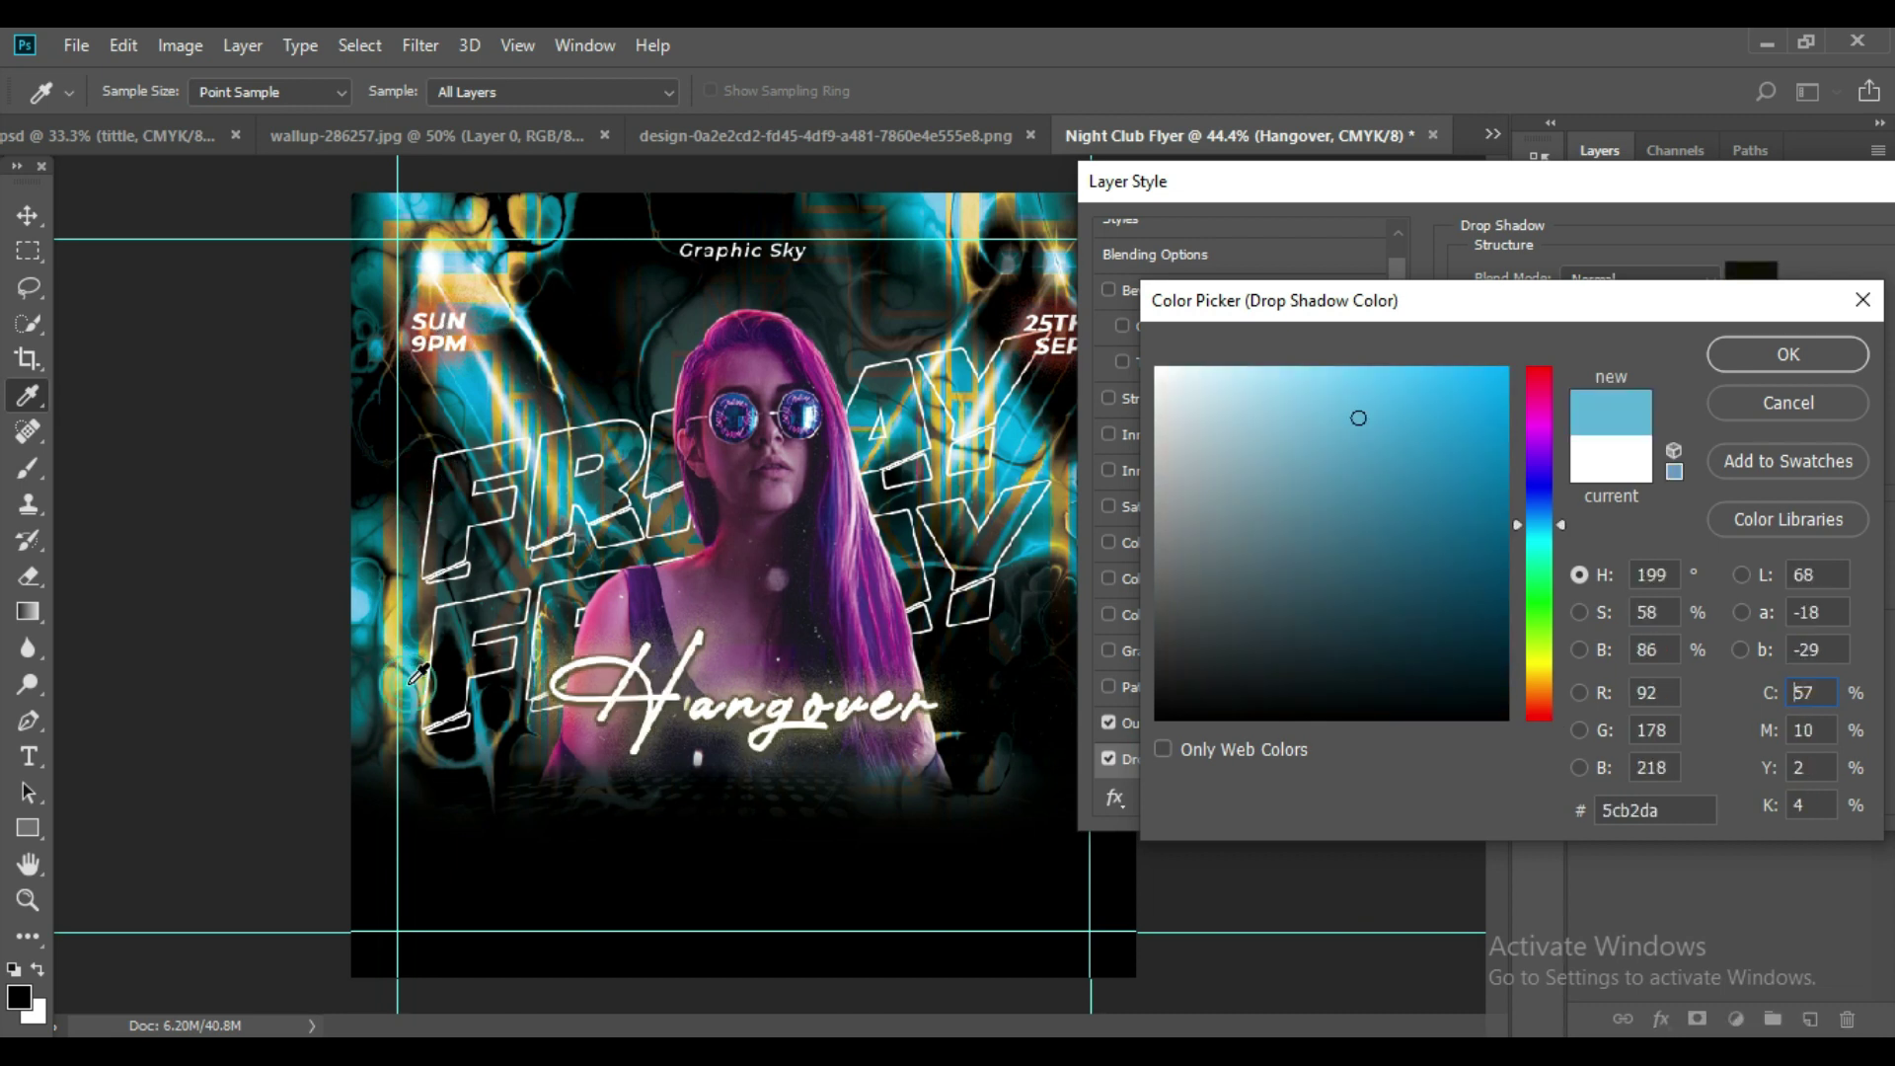
click(424, 598)
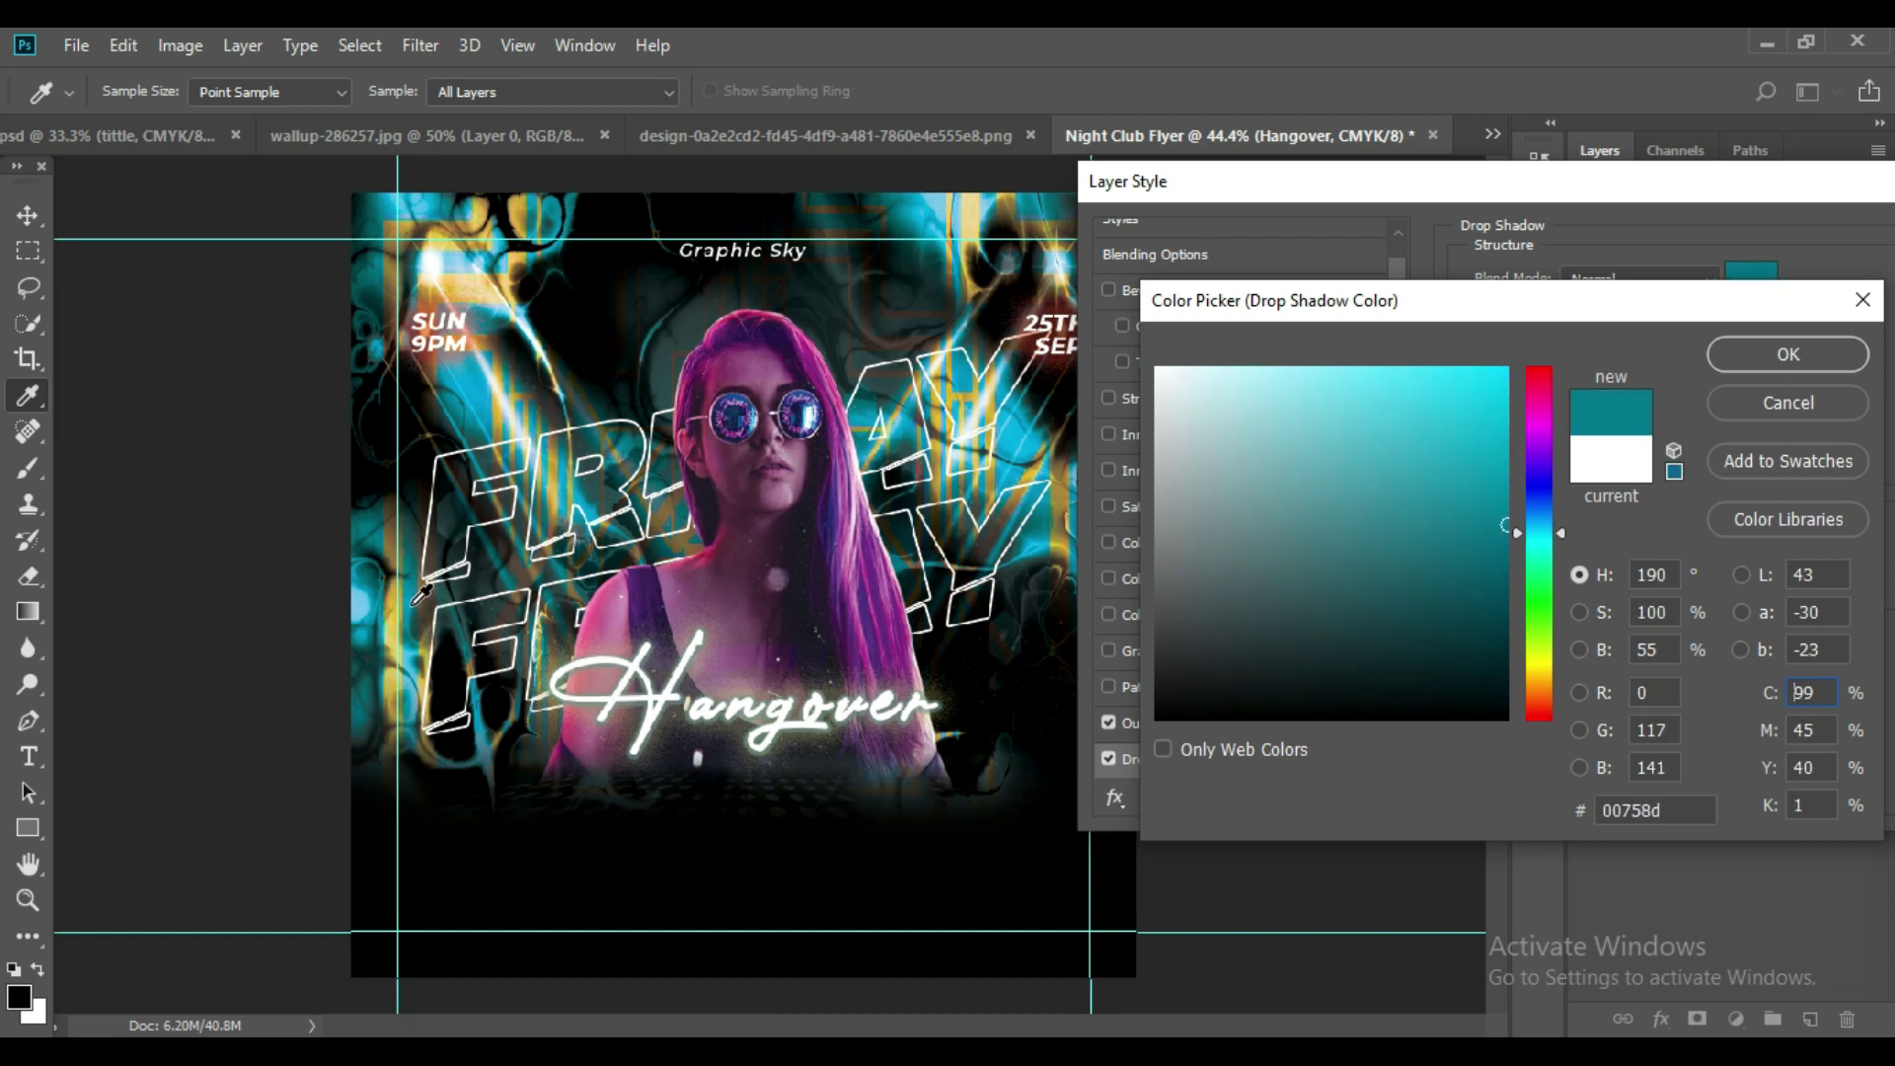
click(421, 592)
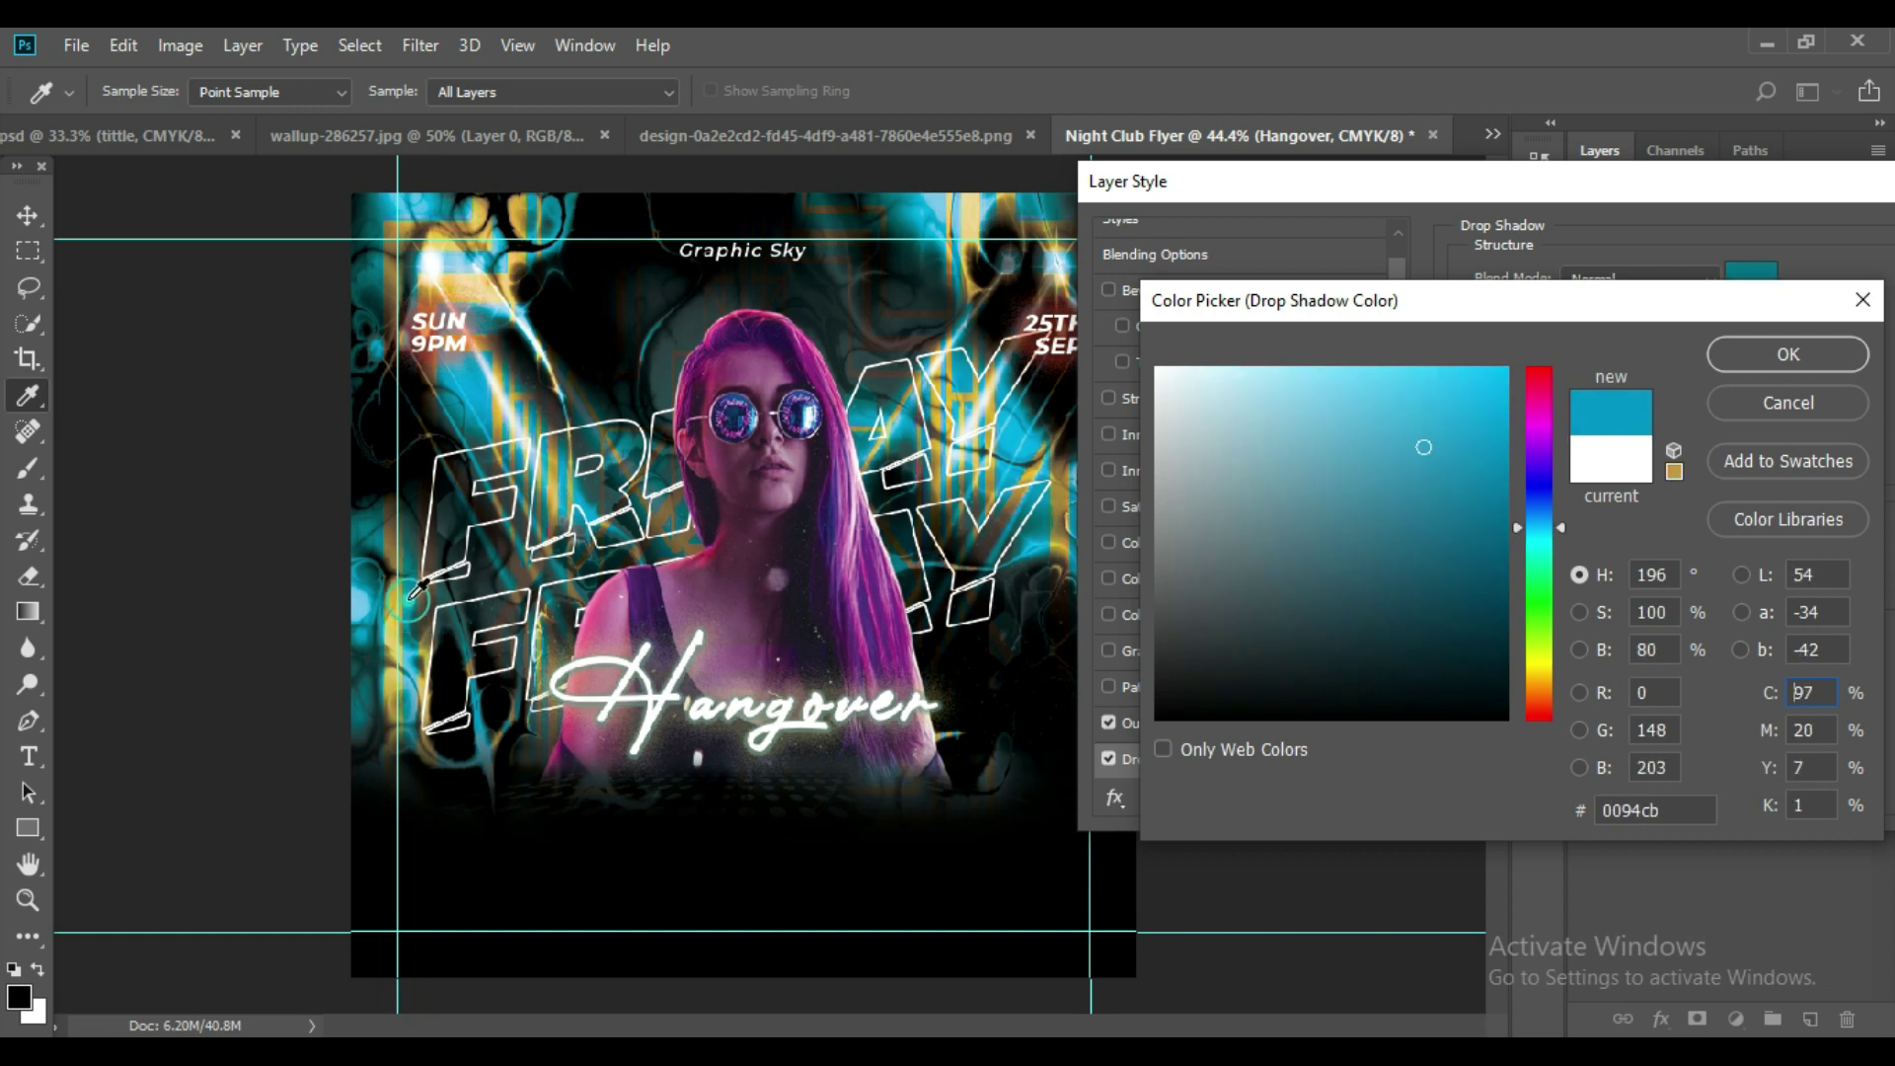
click(1840, 348)
Set the drop shadow to 76% opacity, 4 px distance and 16 px size, and apply it.
drag(1655, 316, 1666, 314)
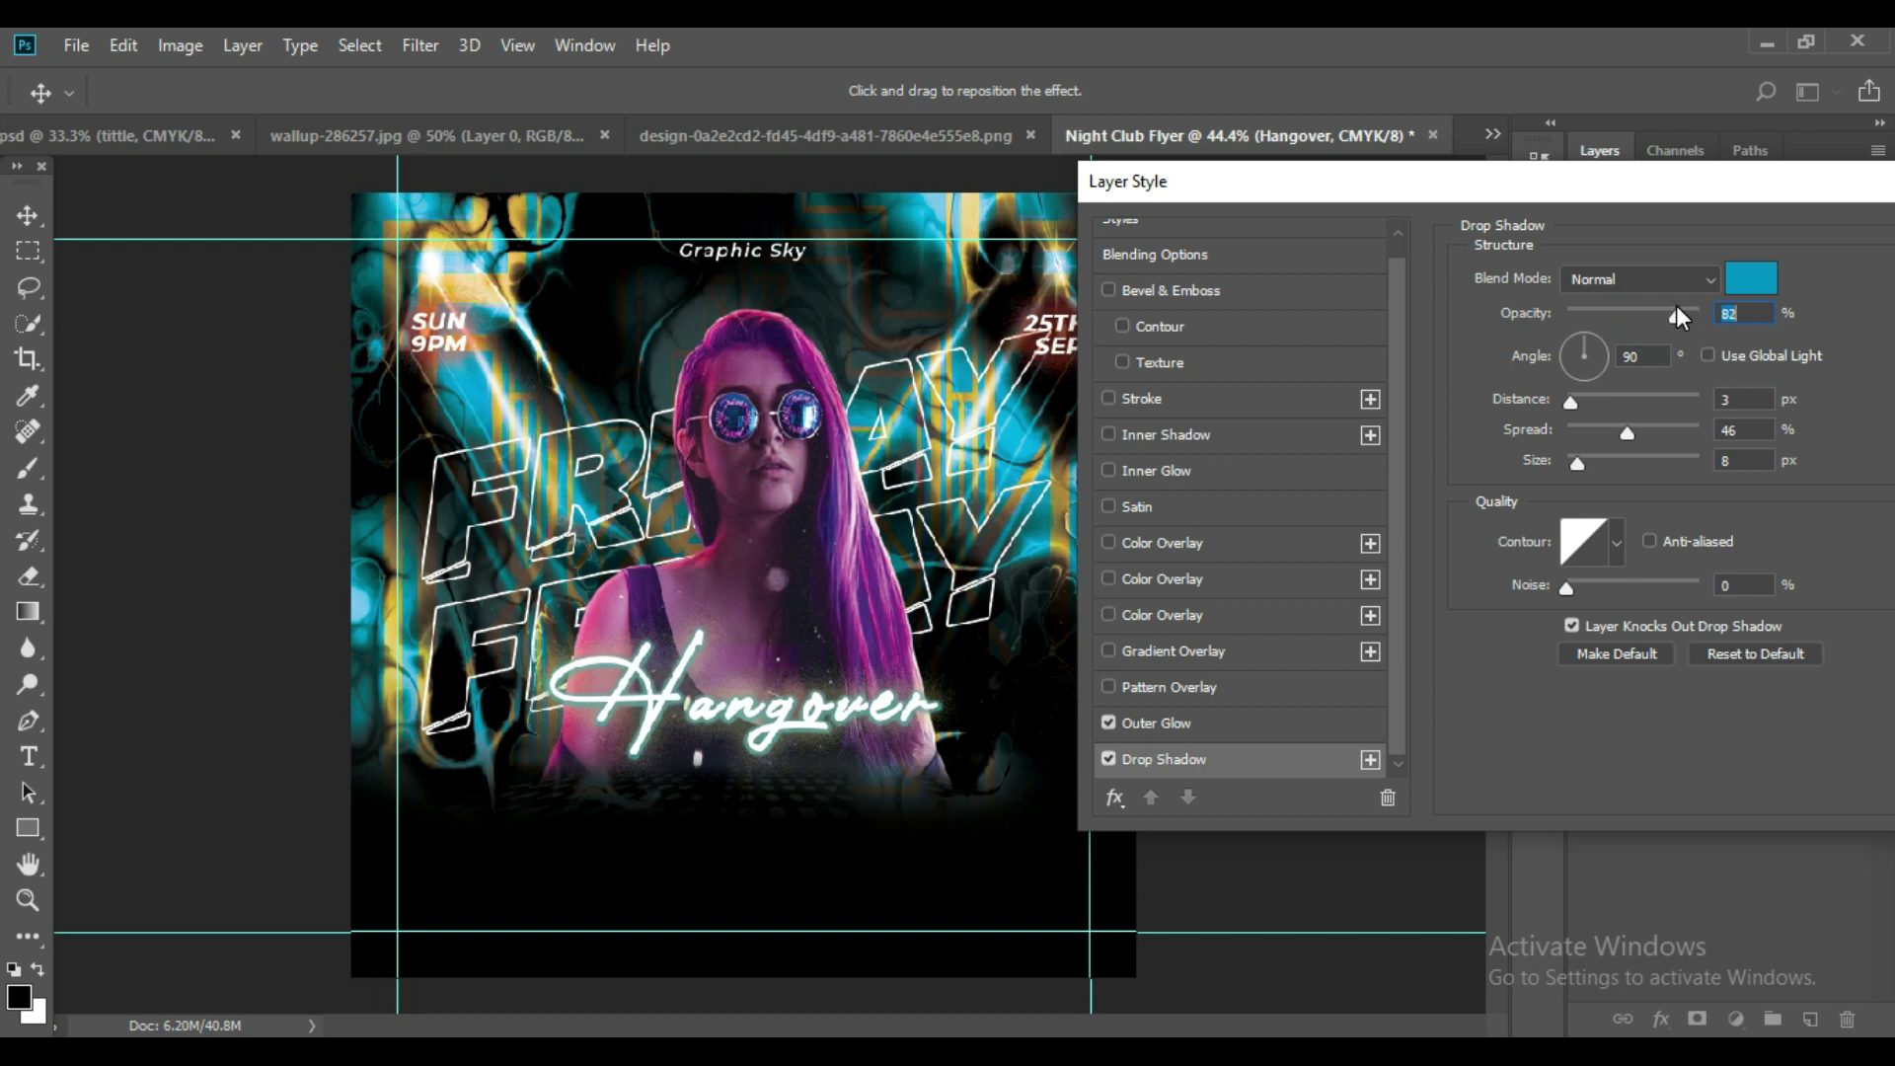
drag(1672, 314, 1666, 314)
drag(1572, 404, 1567, 394)
drag(1577, 464, 1585, 454)
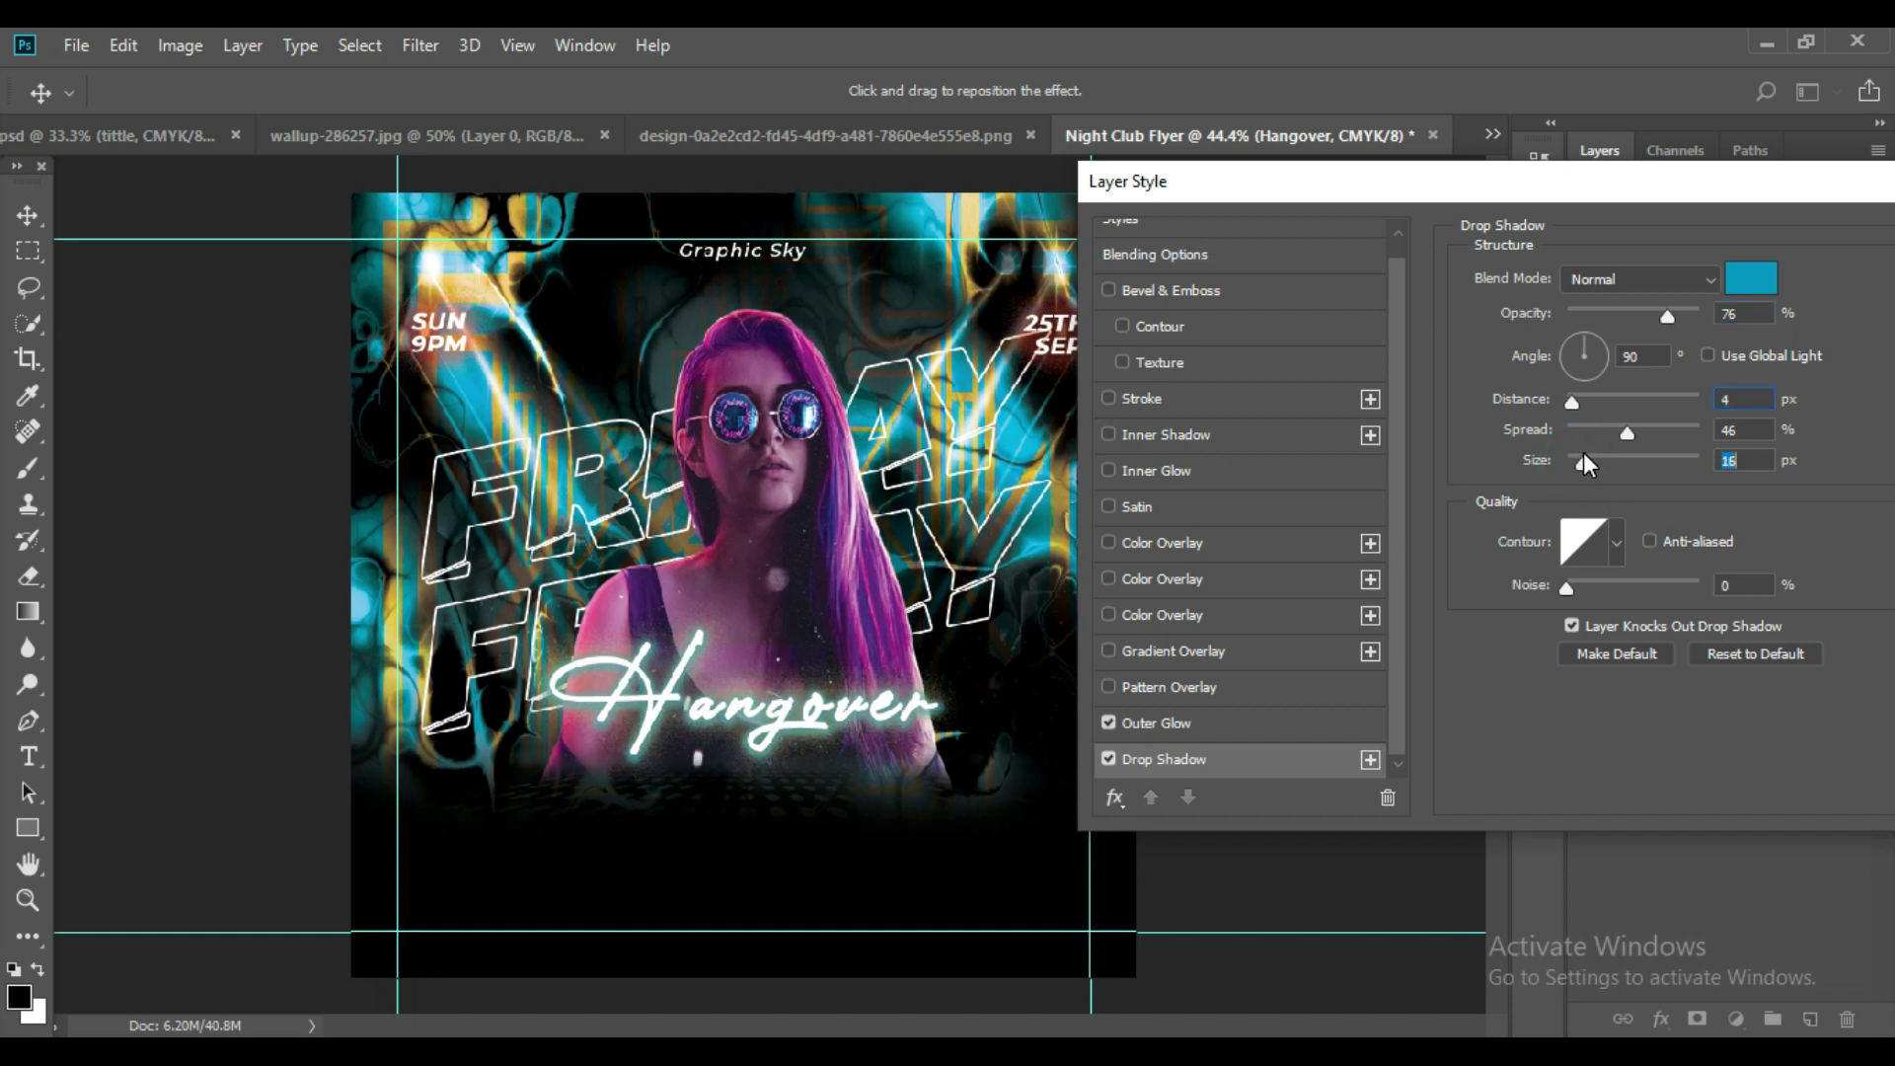
drag(1888, 188, 1659, 192)
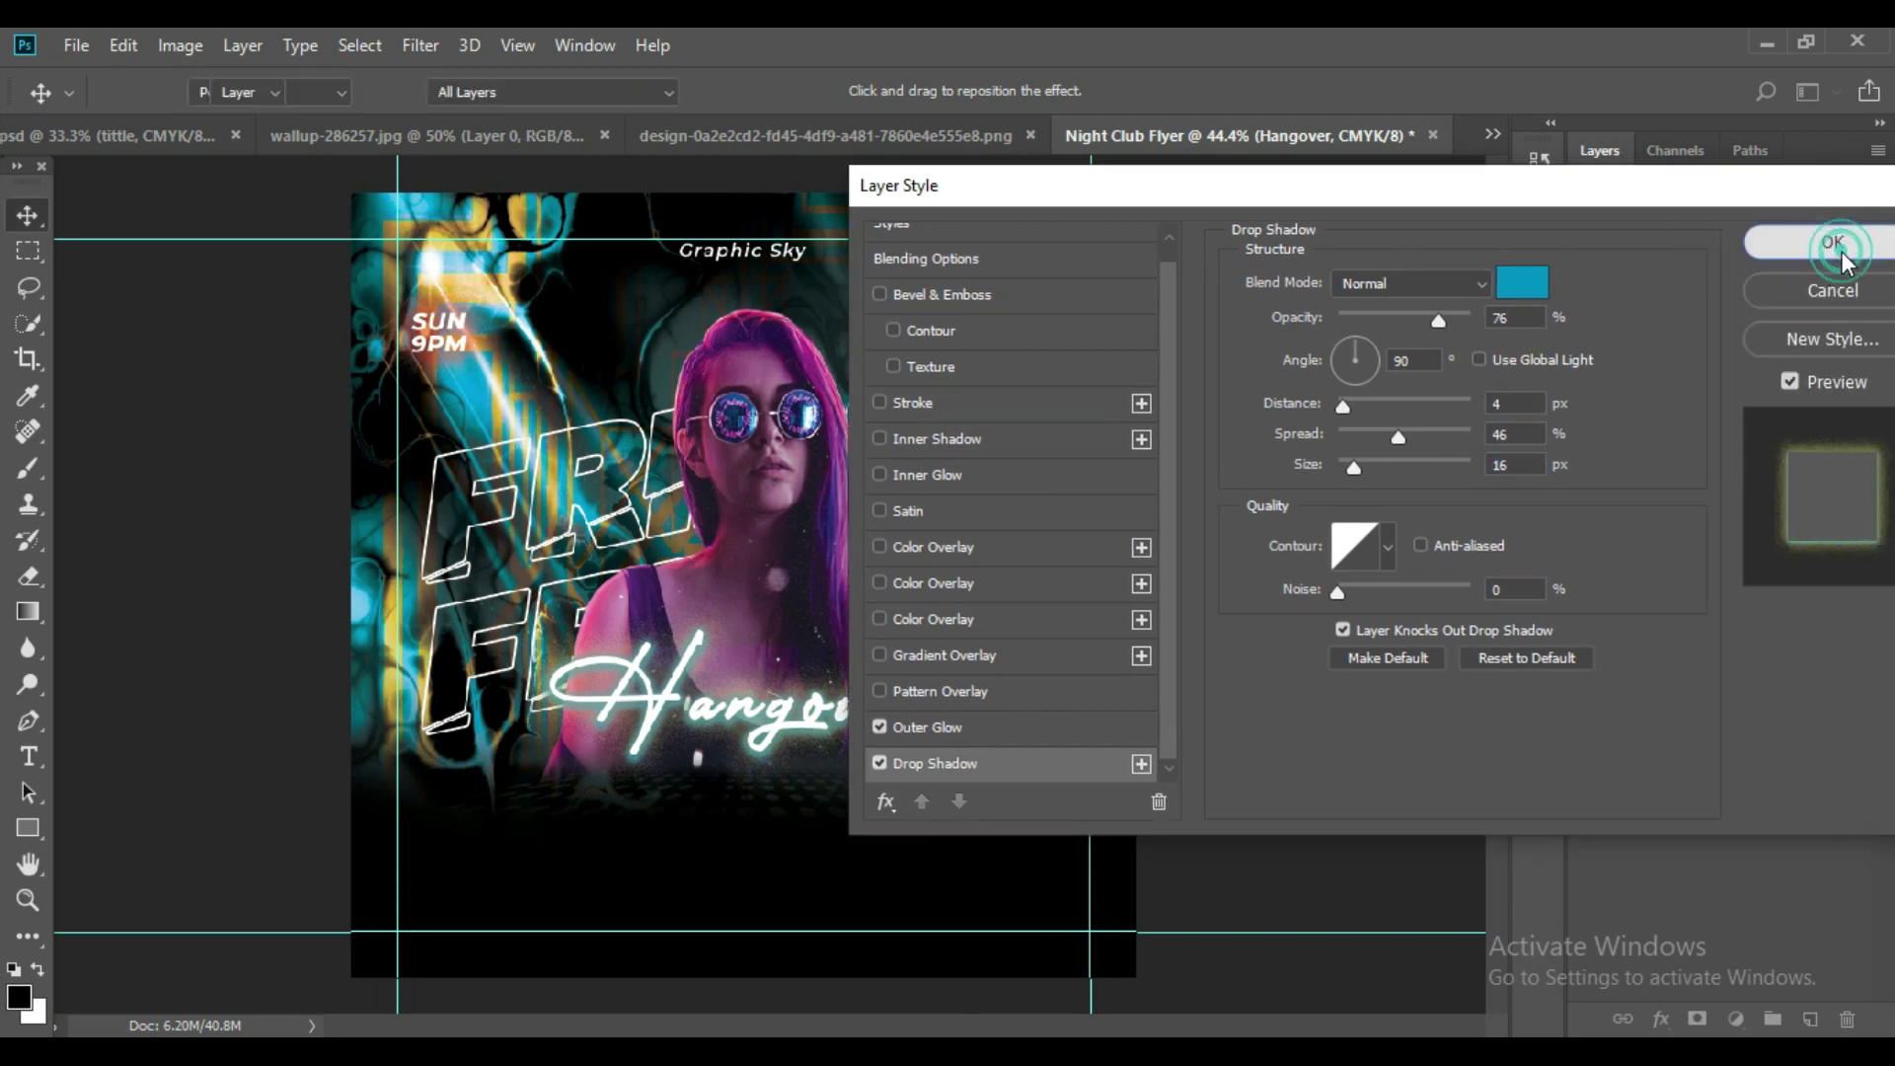
click(1832, 241)
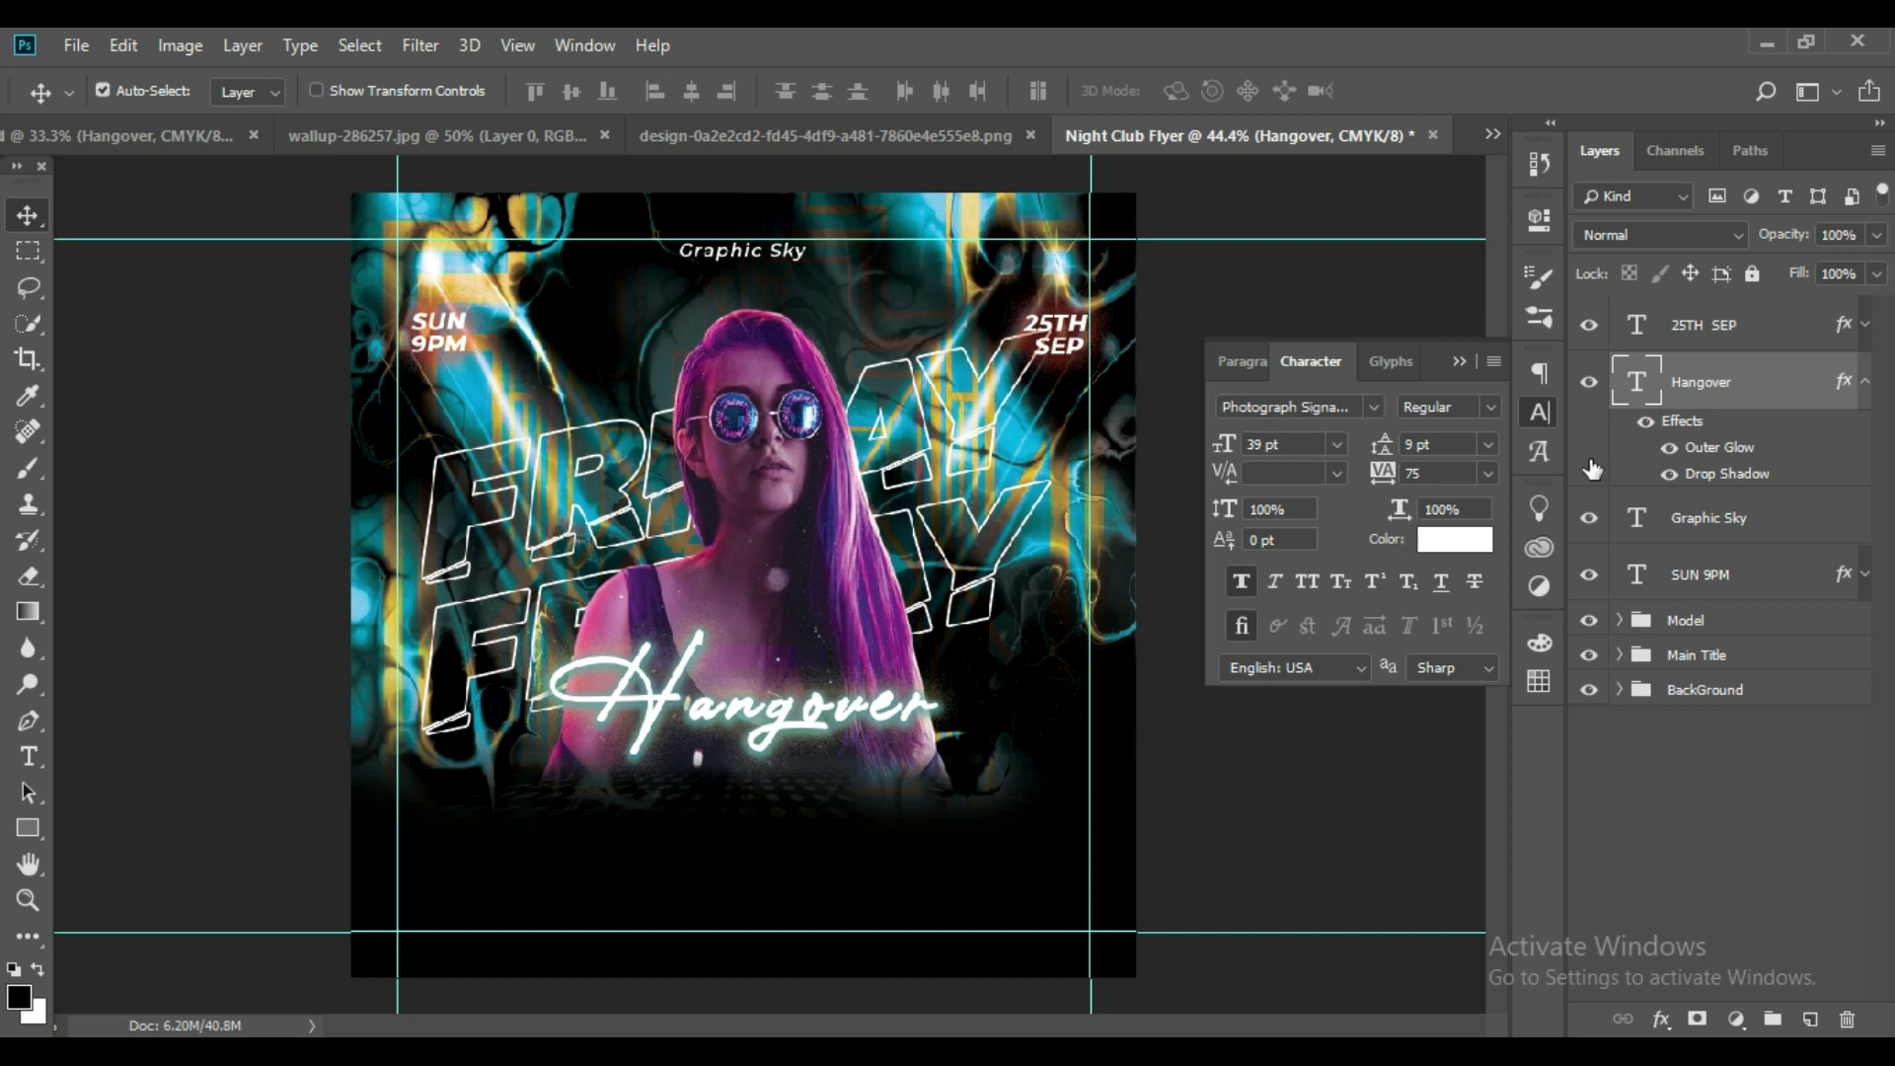
Nudge the Hangover text a few pixels lower with Free Transform.
key(ctrl+t)
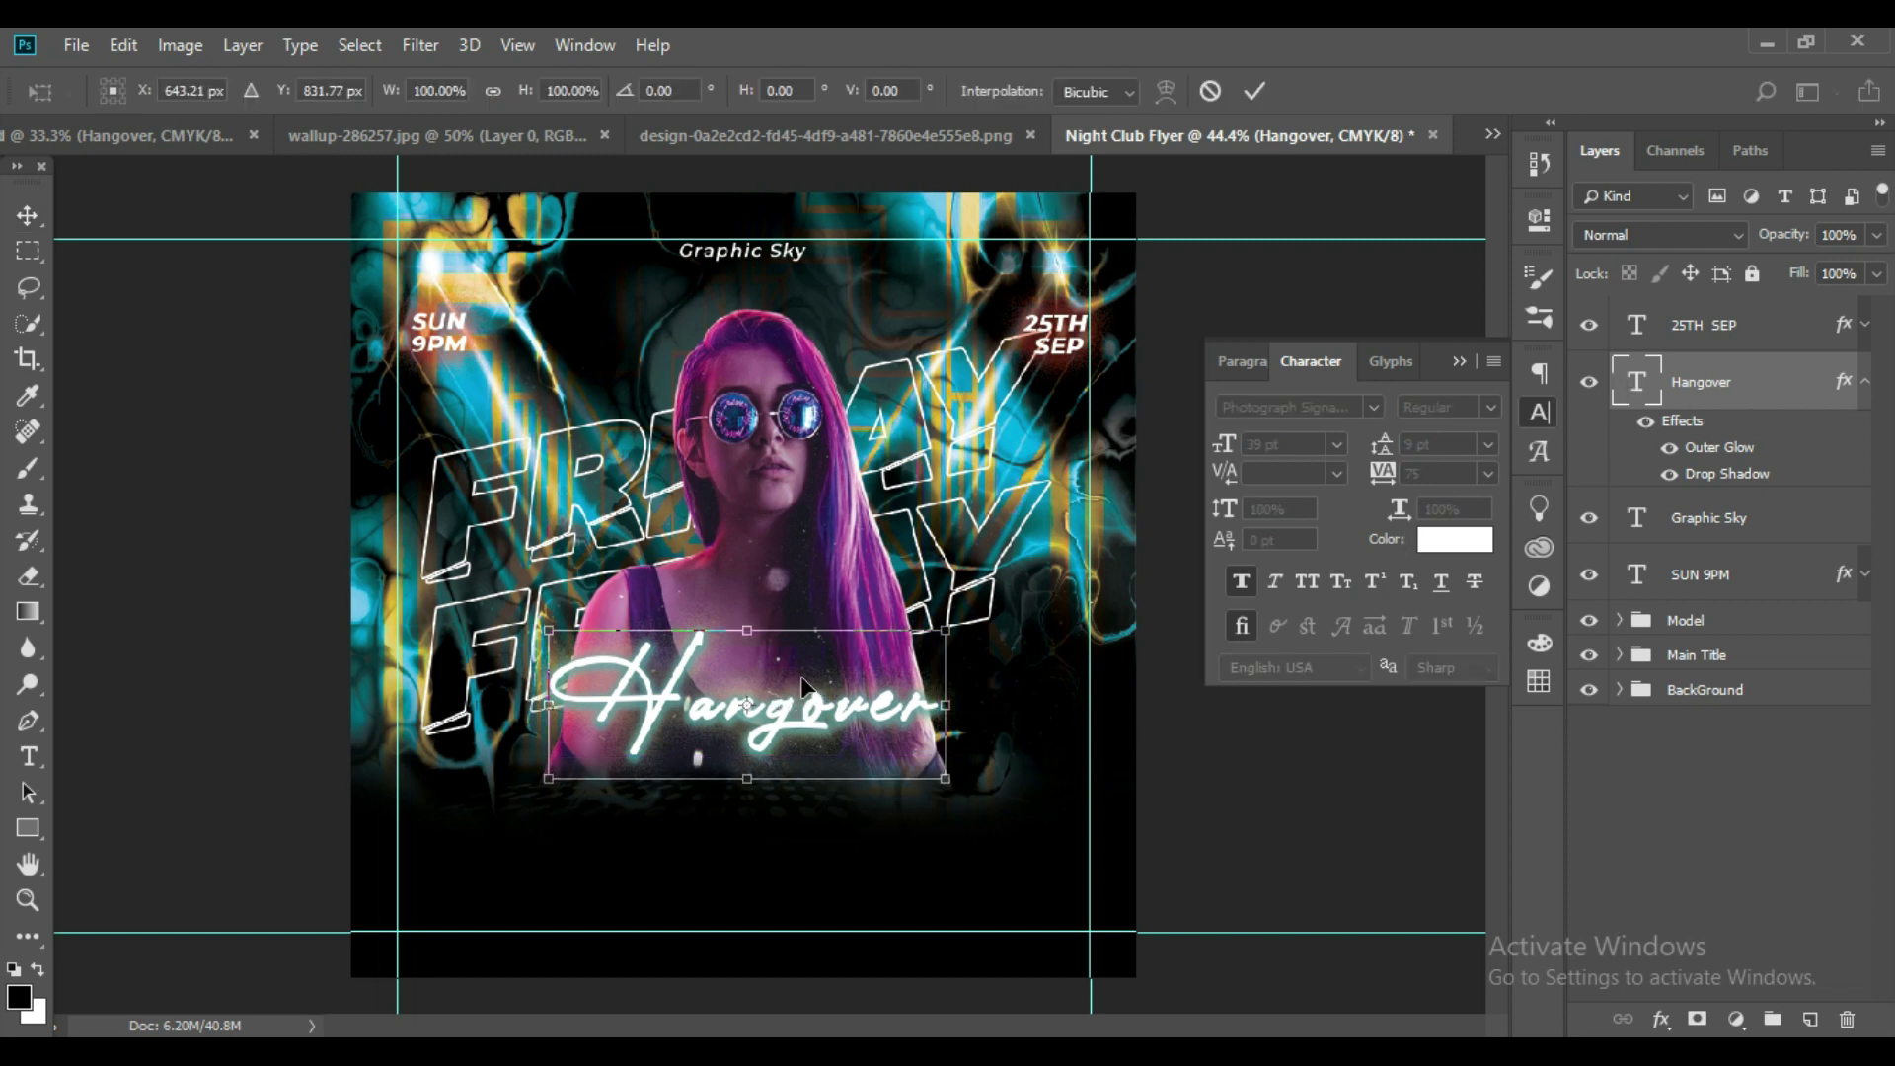
key(Down)
key(Down)
key(Down)
key(Down)
key(Down)
key(Down)
key(Down)
key(Down)
key(Down)
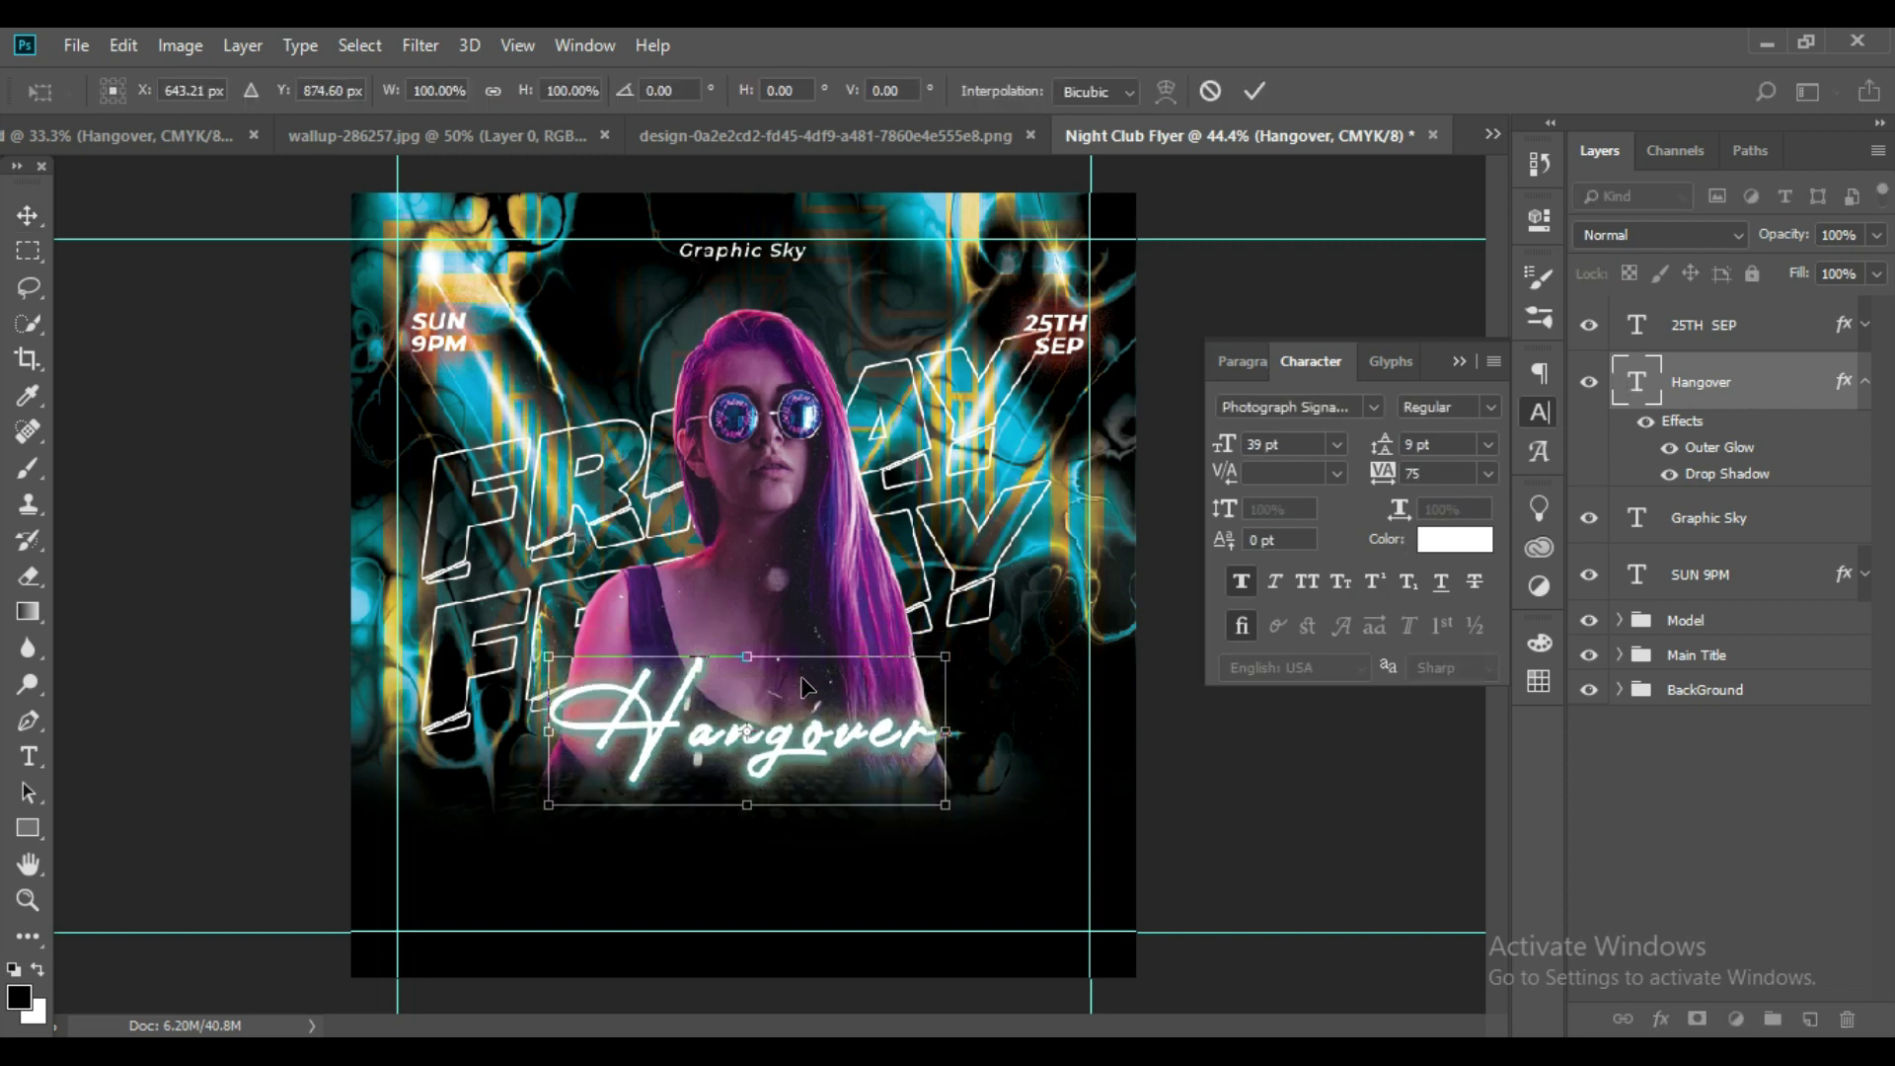
key(Down)
key(Down)
key(Down)
key(Down)
key(Down)
key(Down)
key(Down)
key(Down)
key(Down)
key(Down)
key(Down)
key(Down)
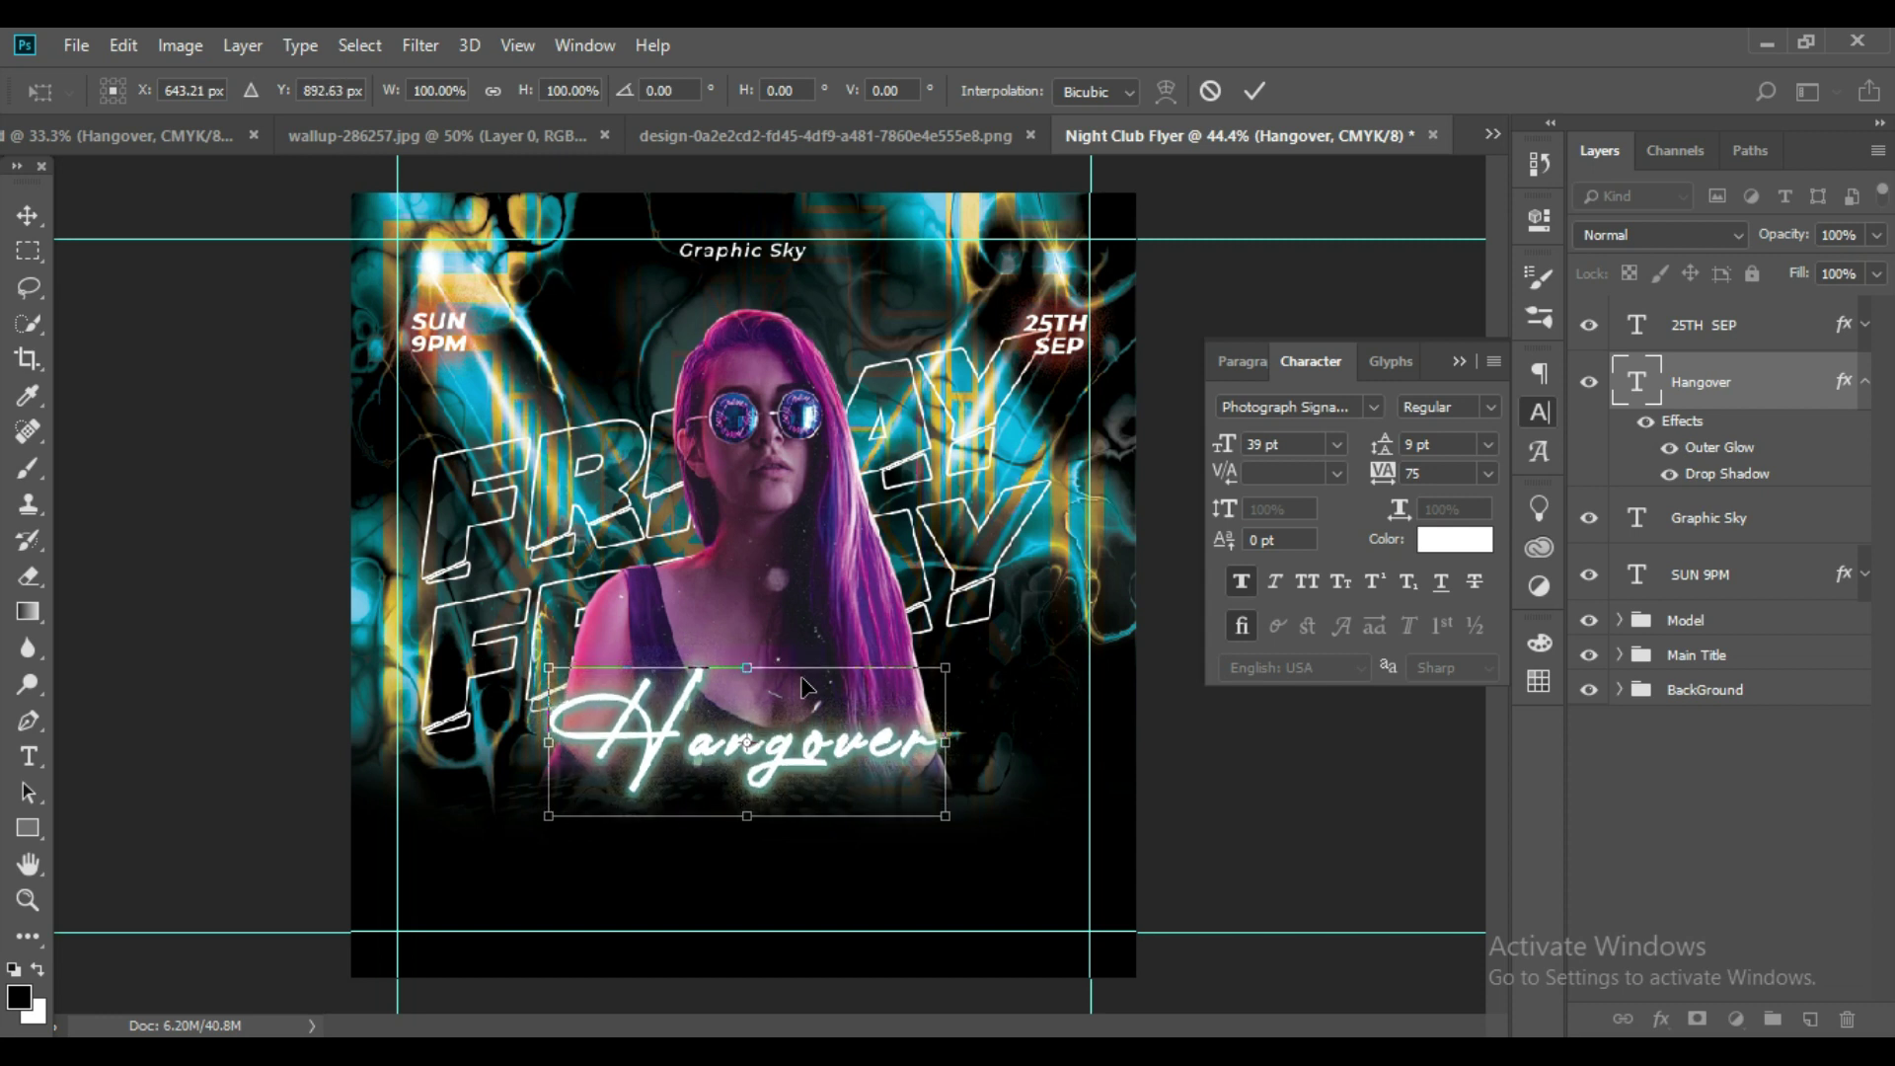
key(Down)
key(Down)
key(Down)
key(Down)
key(Down)
key(Down)
key(Down)
key(Down)
key(Down)
key(Down)
key(Down)
key(Down)
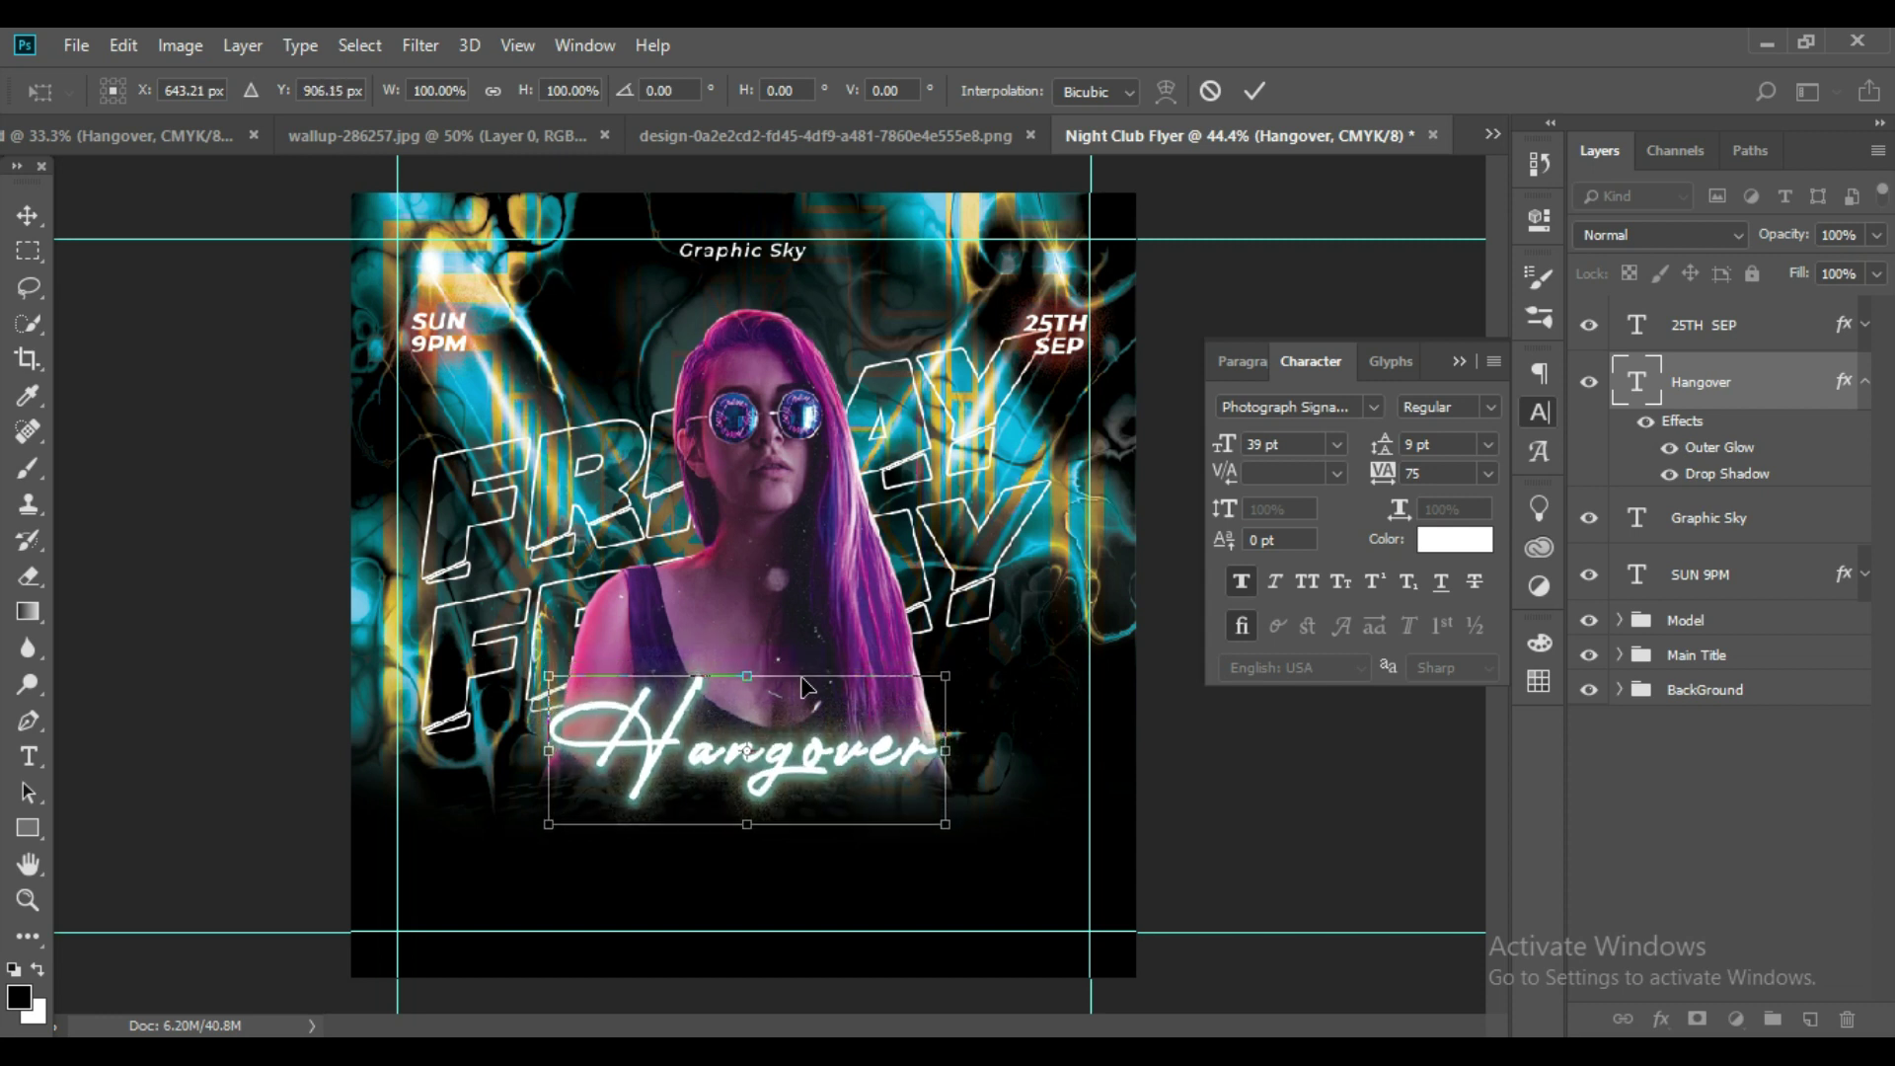
key(Down)
key(Down)
key(Down)
key(Down)
key(Down)
key(Down)
key(Down)
key(Down)
key(Down)
key(Down)
key(Down)
key(Down)
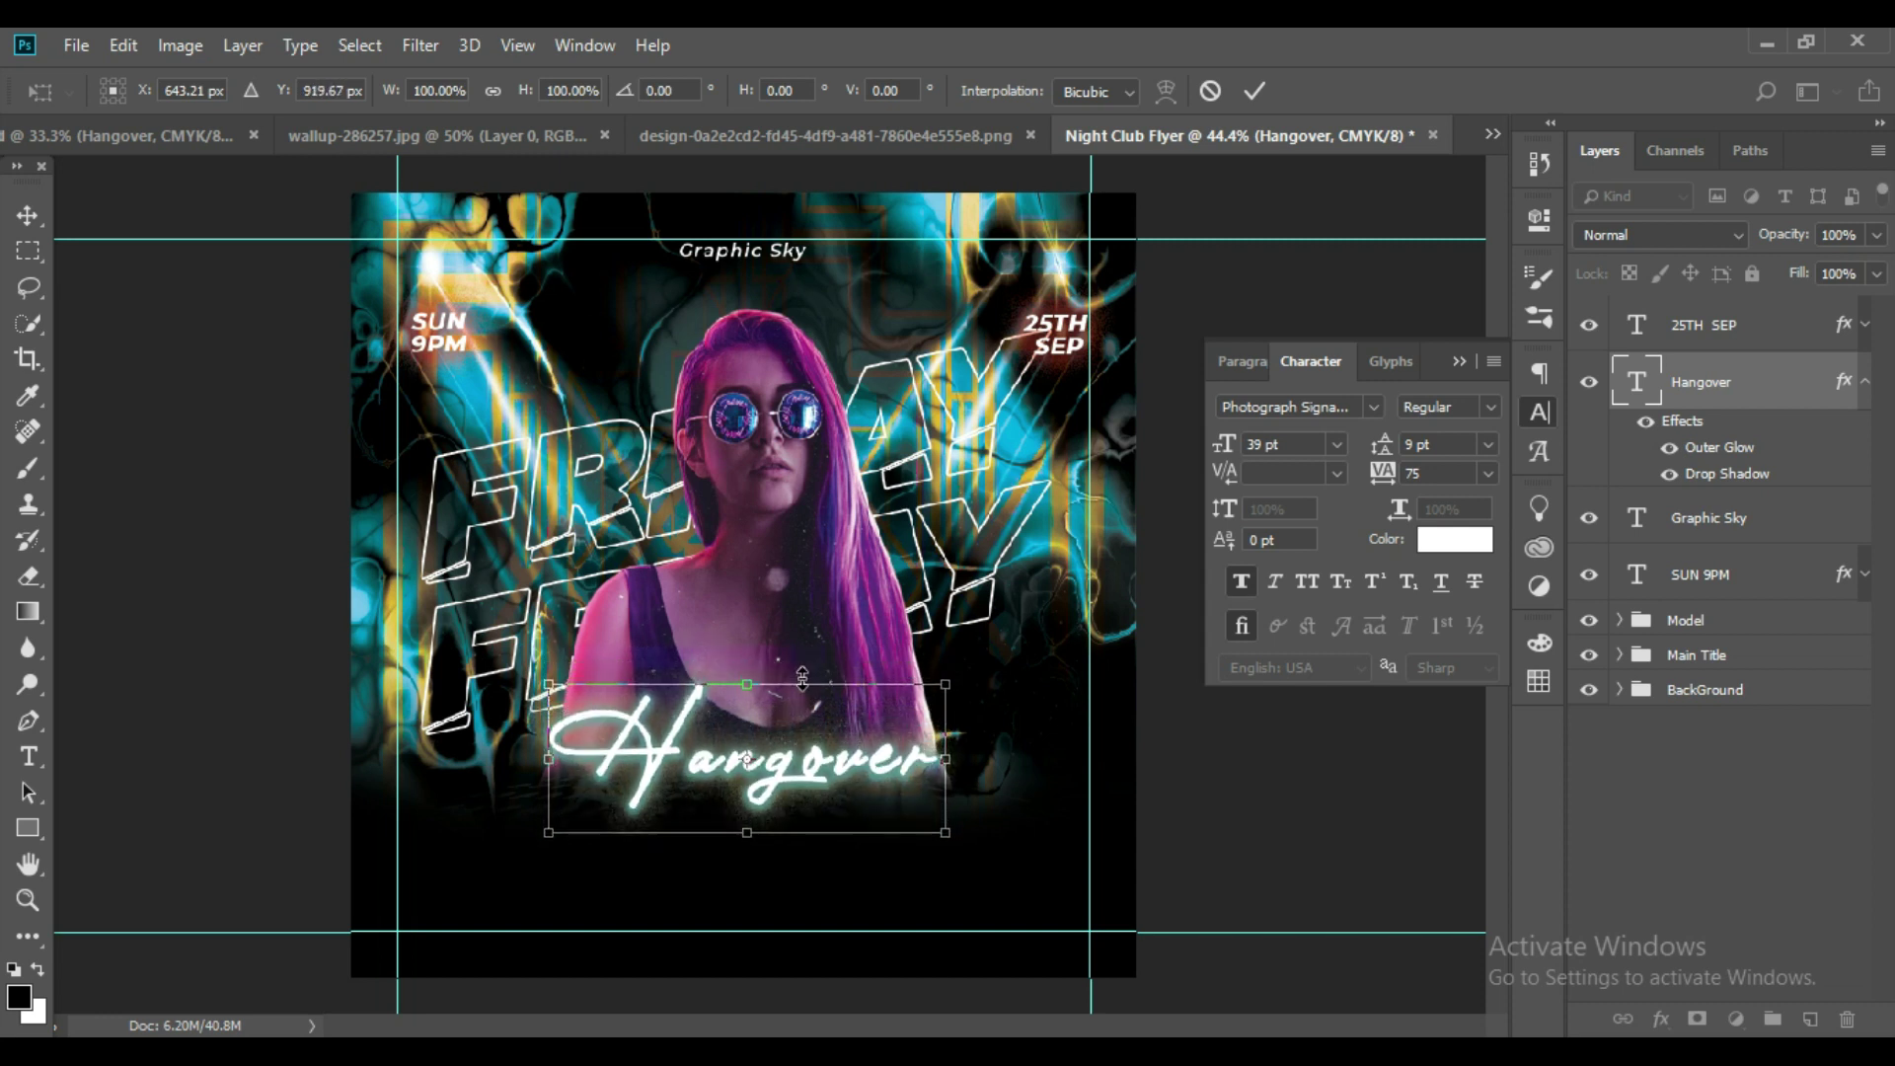
key(Down)
key(Down)
key(Up)
key(Up)
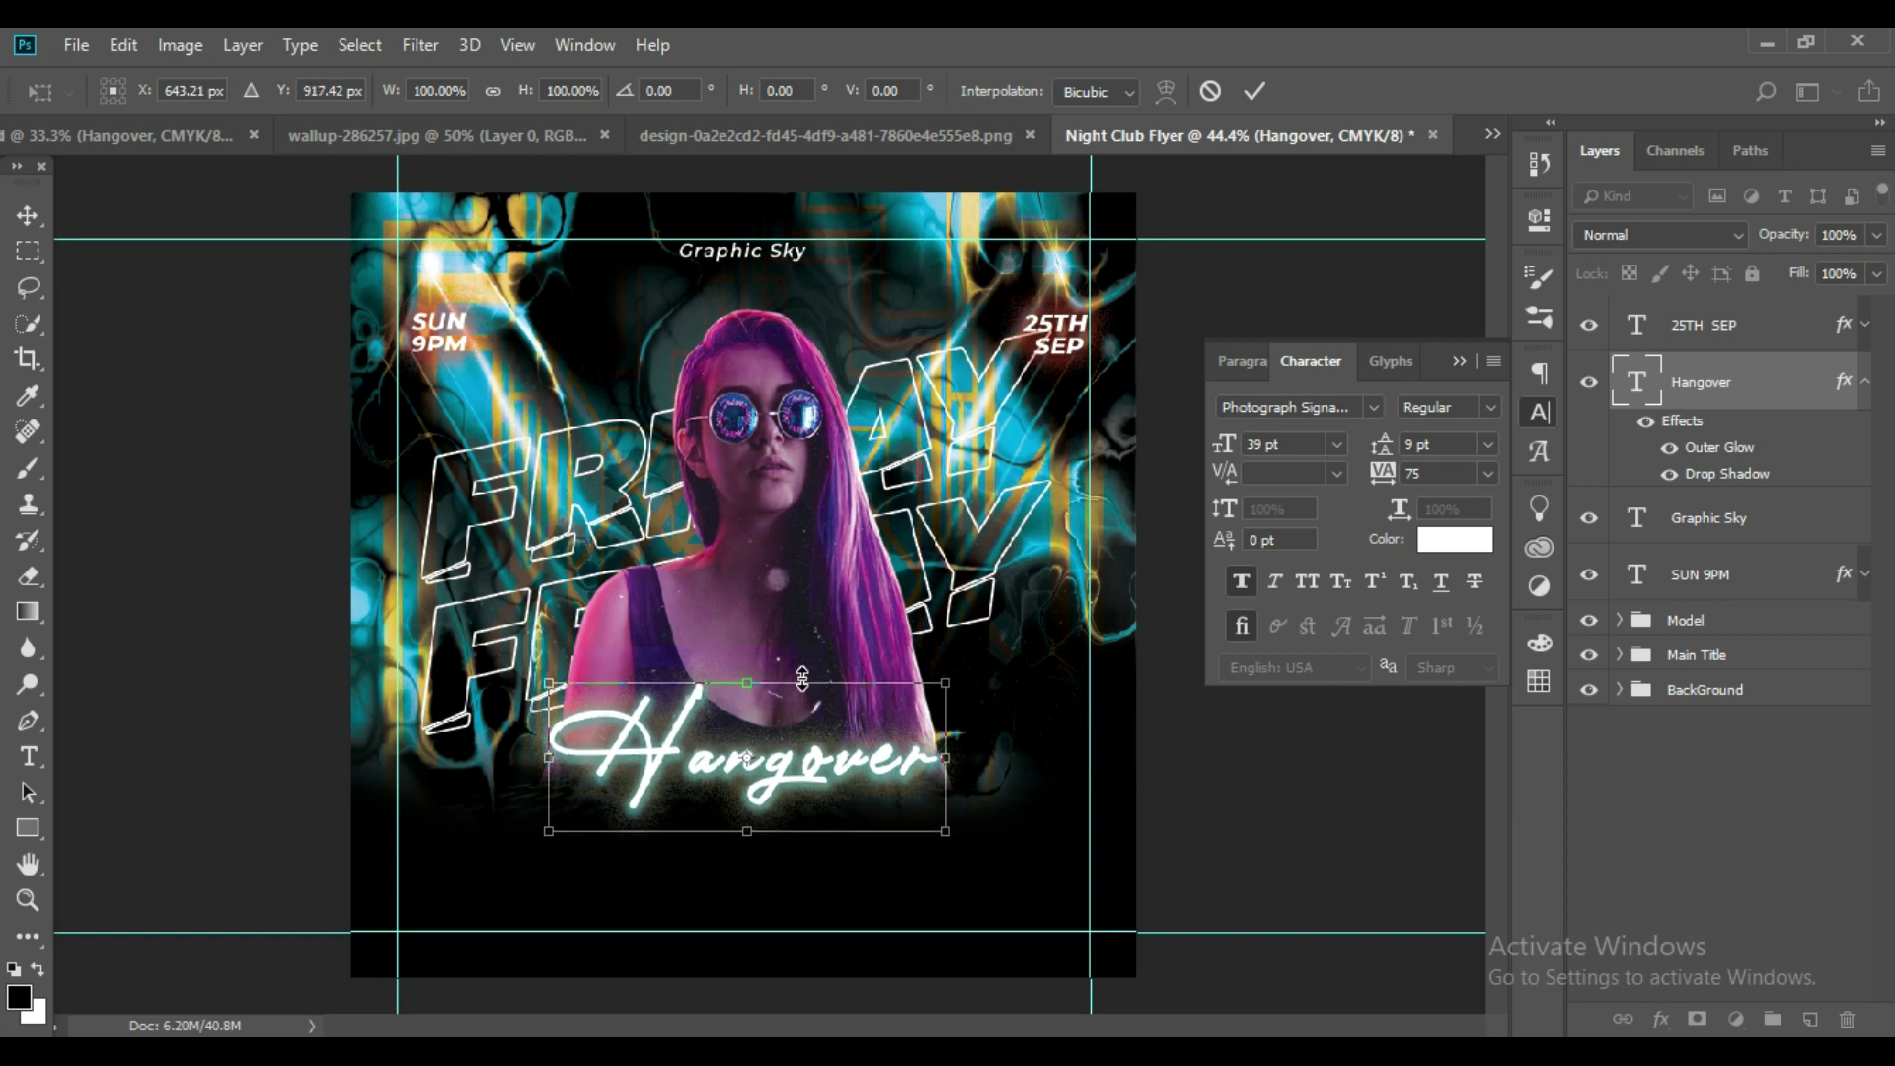
key(Return)
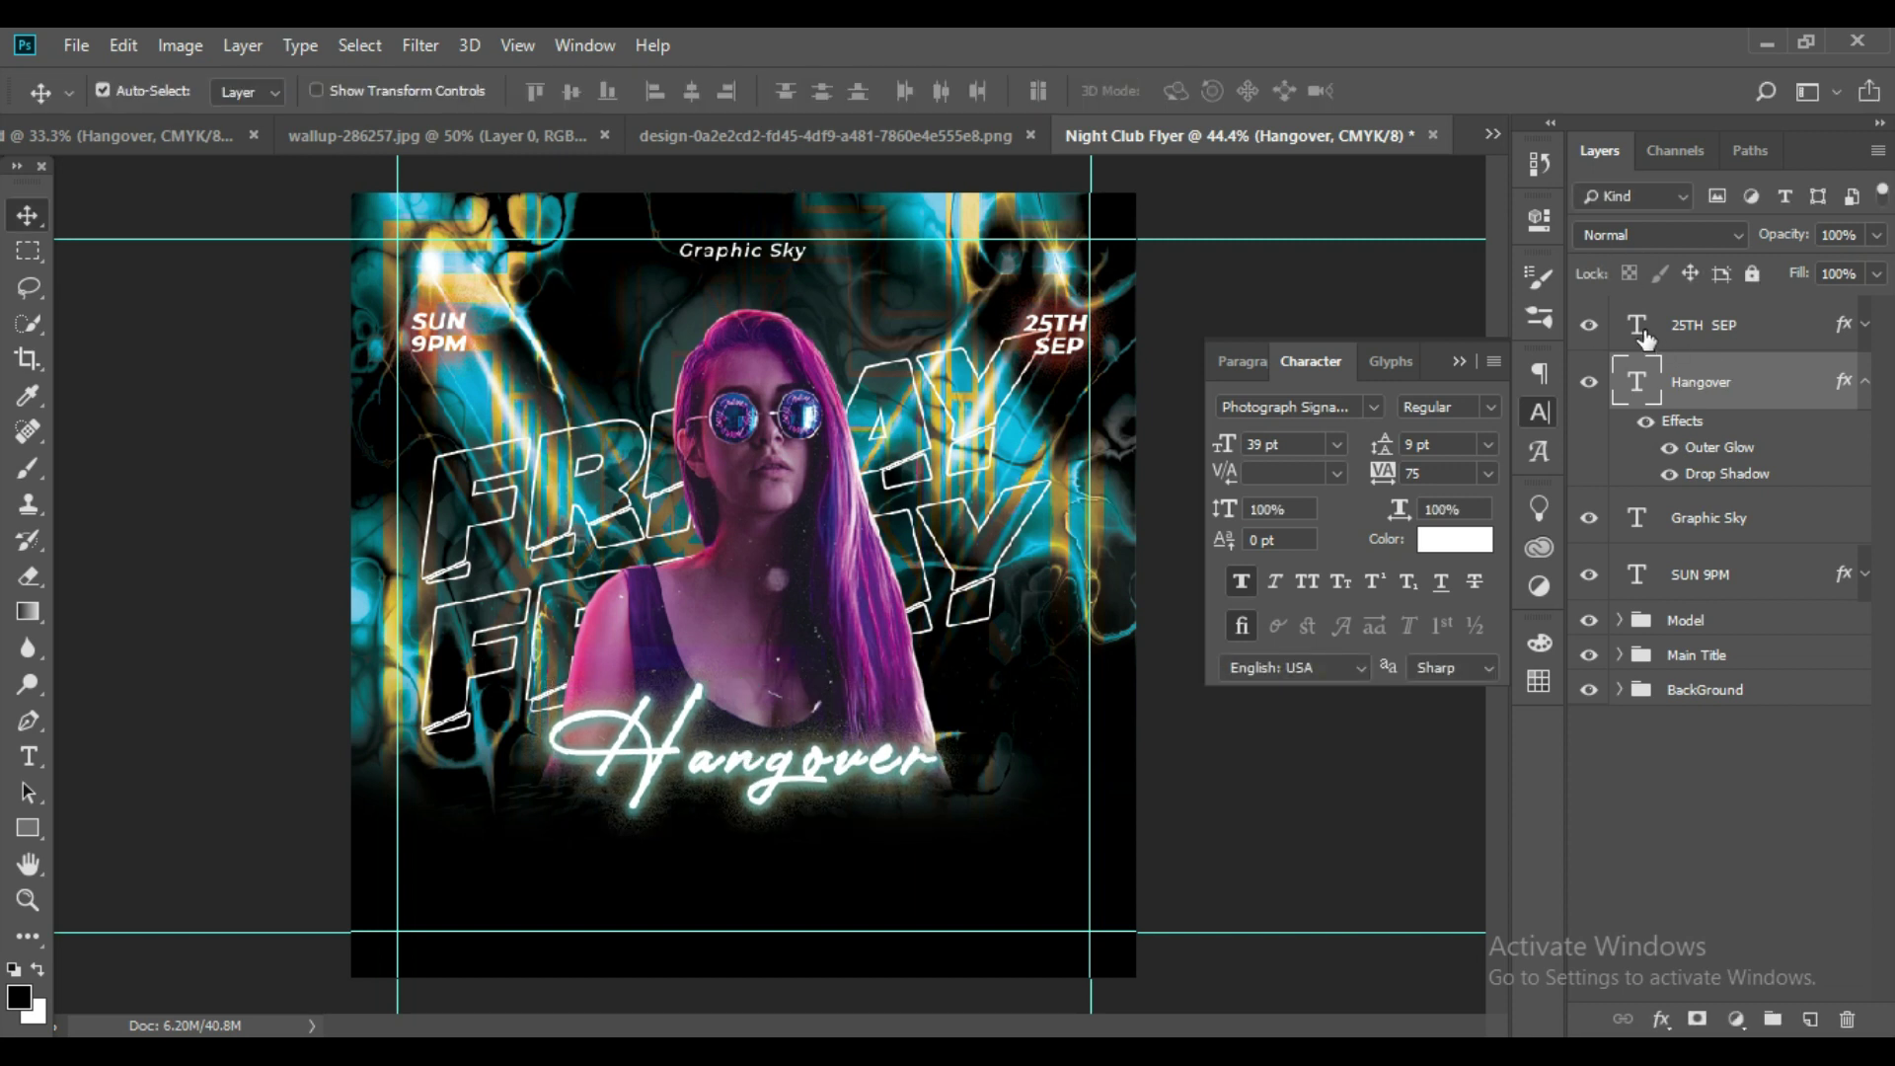
Raise the 25TH SEP and SUN 9PM texts higher in their top corners.
click(1645, 338)
key(ctrl+t)
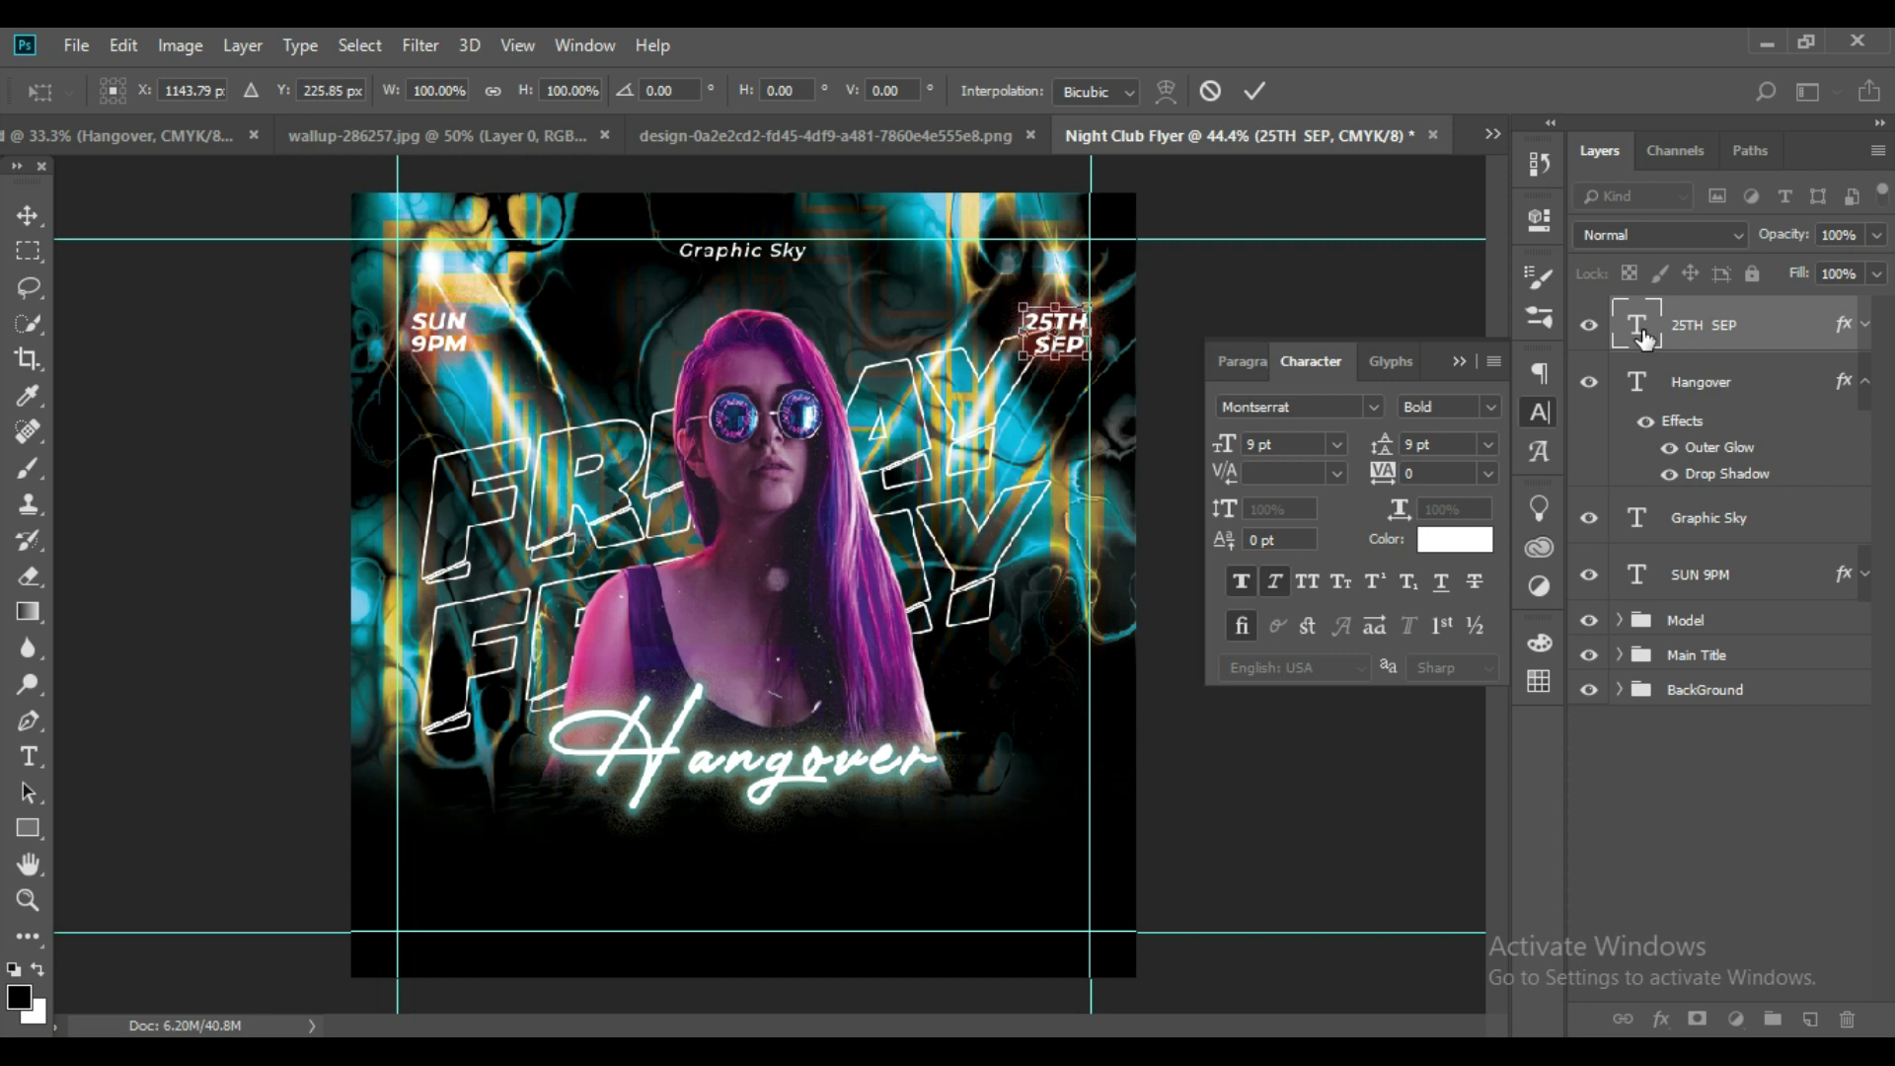
key(shift+Up)
key(shift+Up)
key(shift+Up)
key(Up)
key(Up)
key(Up)
key(Up)
key(Up)
key(Up)
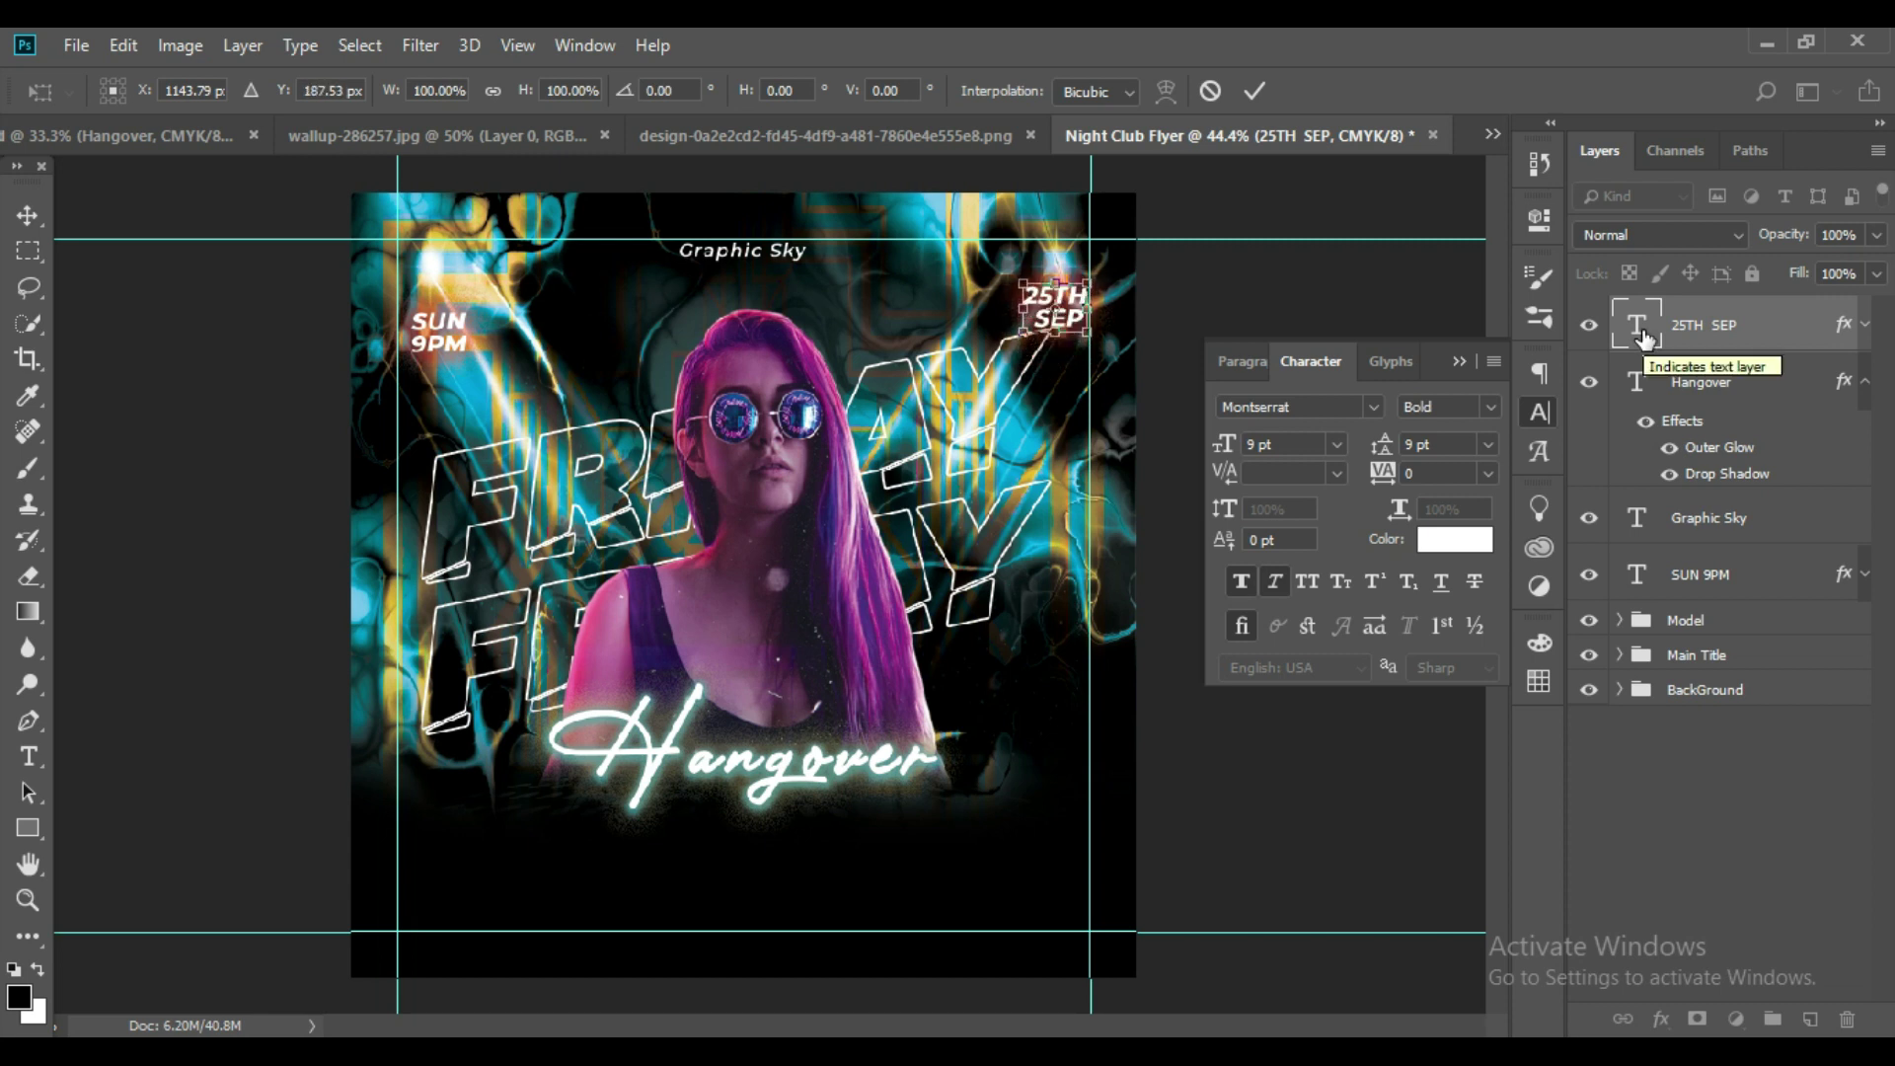
key(Up)
key(Up)
key(Up)
key(Up)
key(Up)
key(Up)
key(Up)
key(Up)
key(Up)
key(Up)
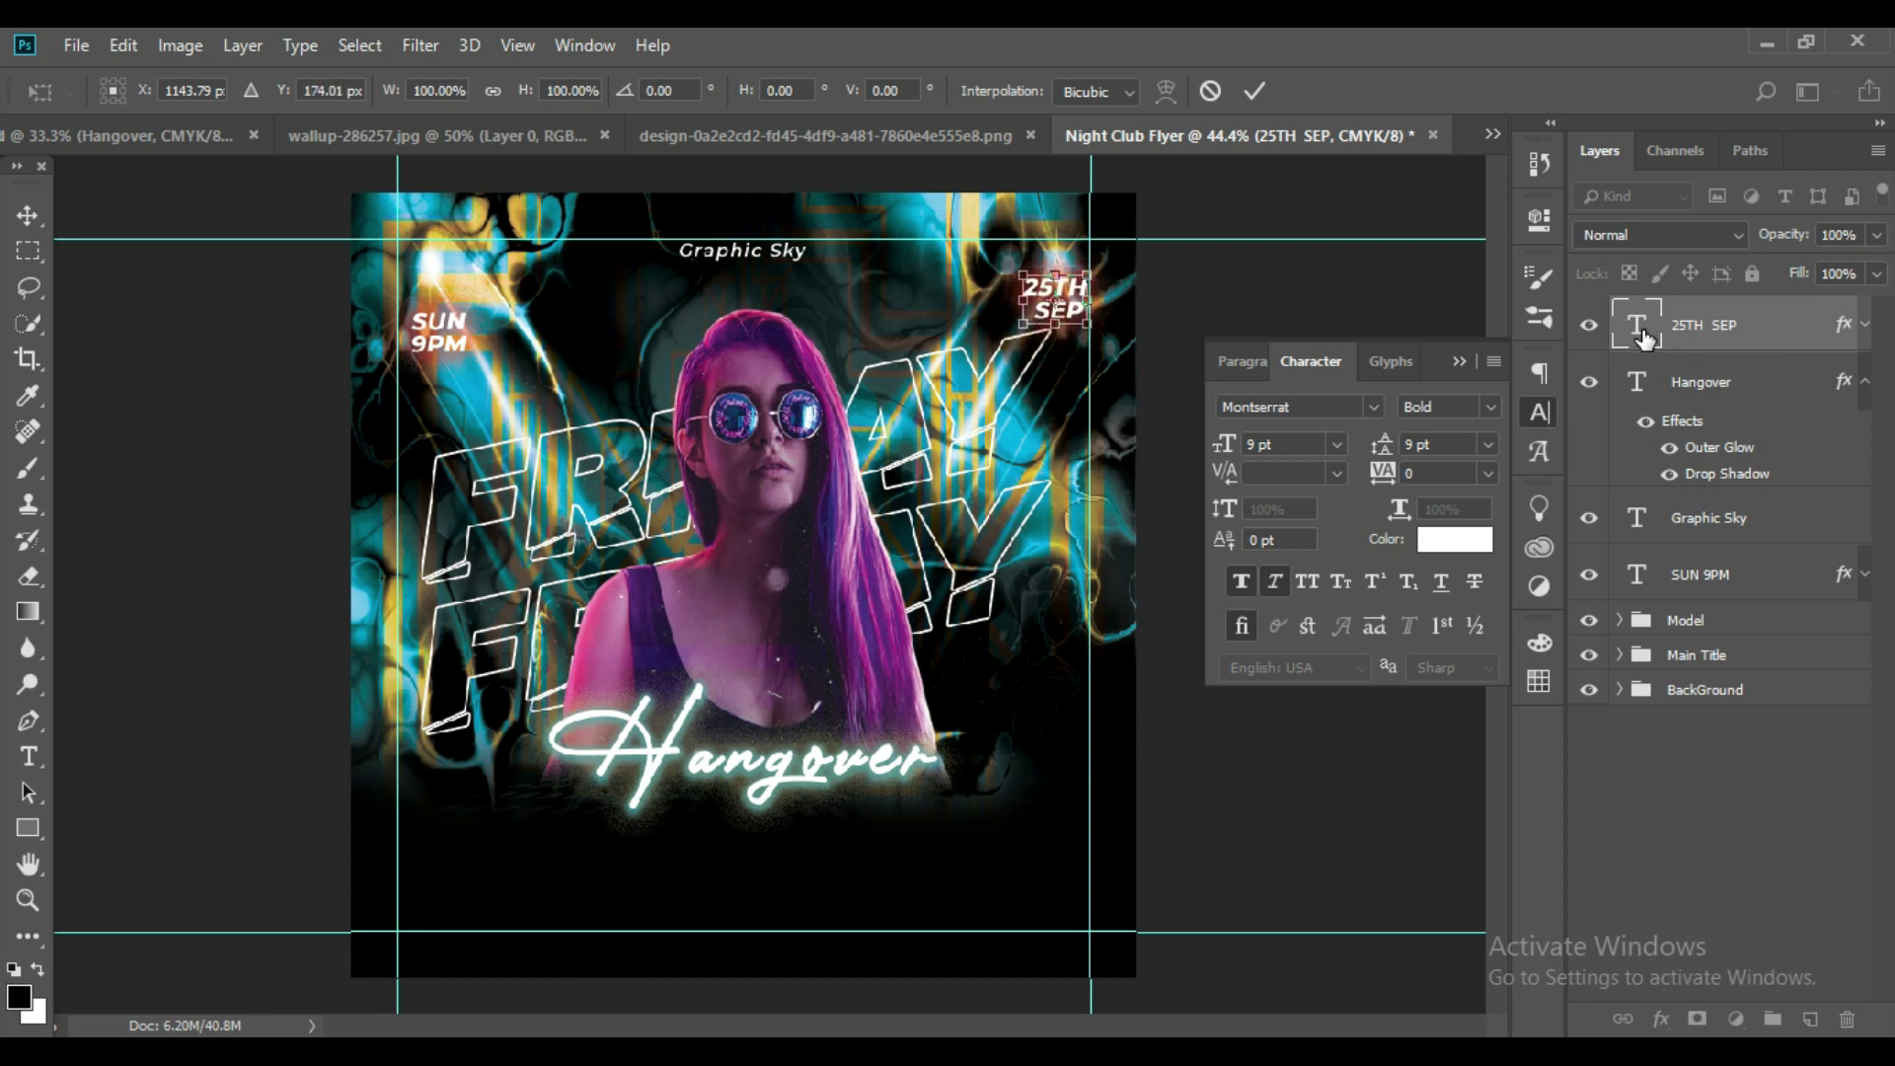
key(Return)
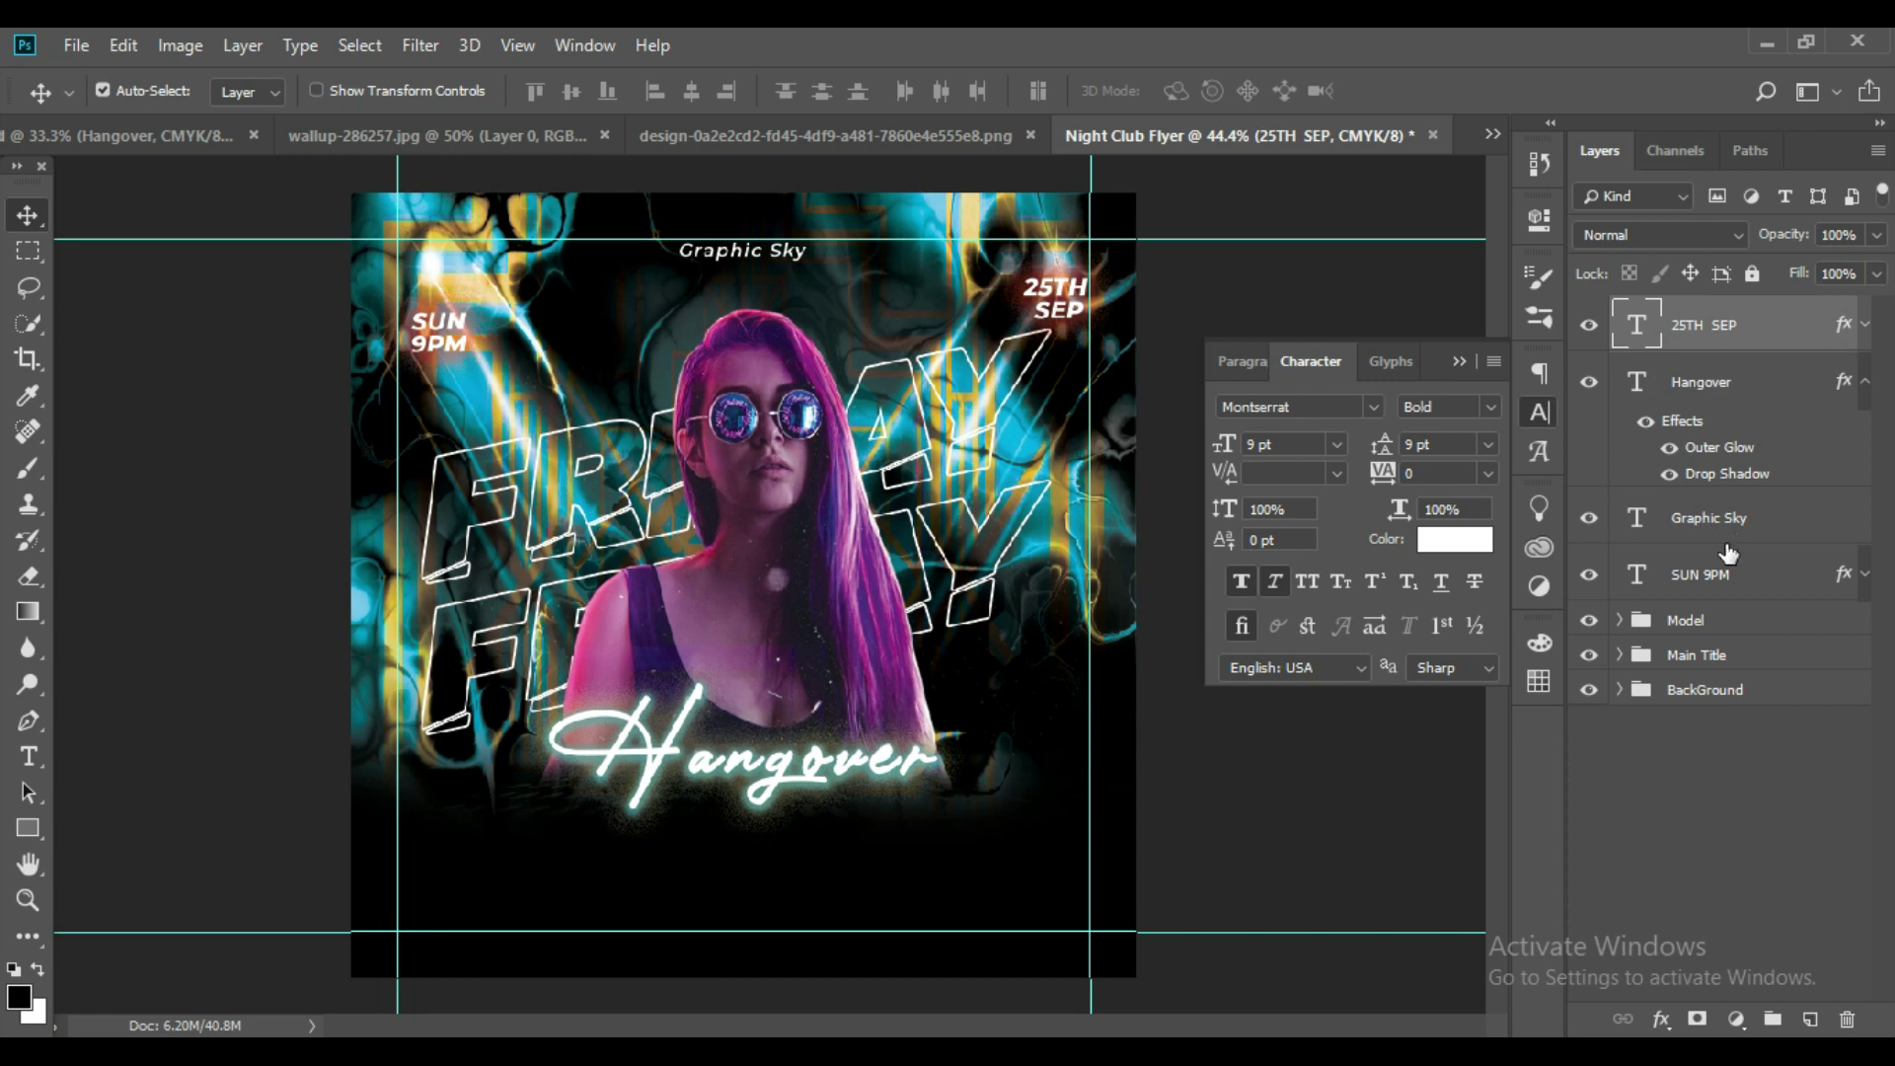
click(1698, 574)
key(ctrl+t)
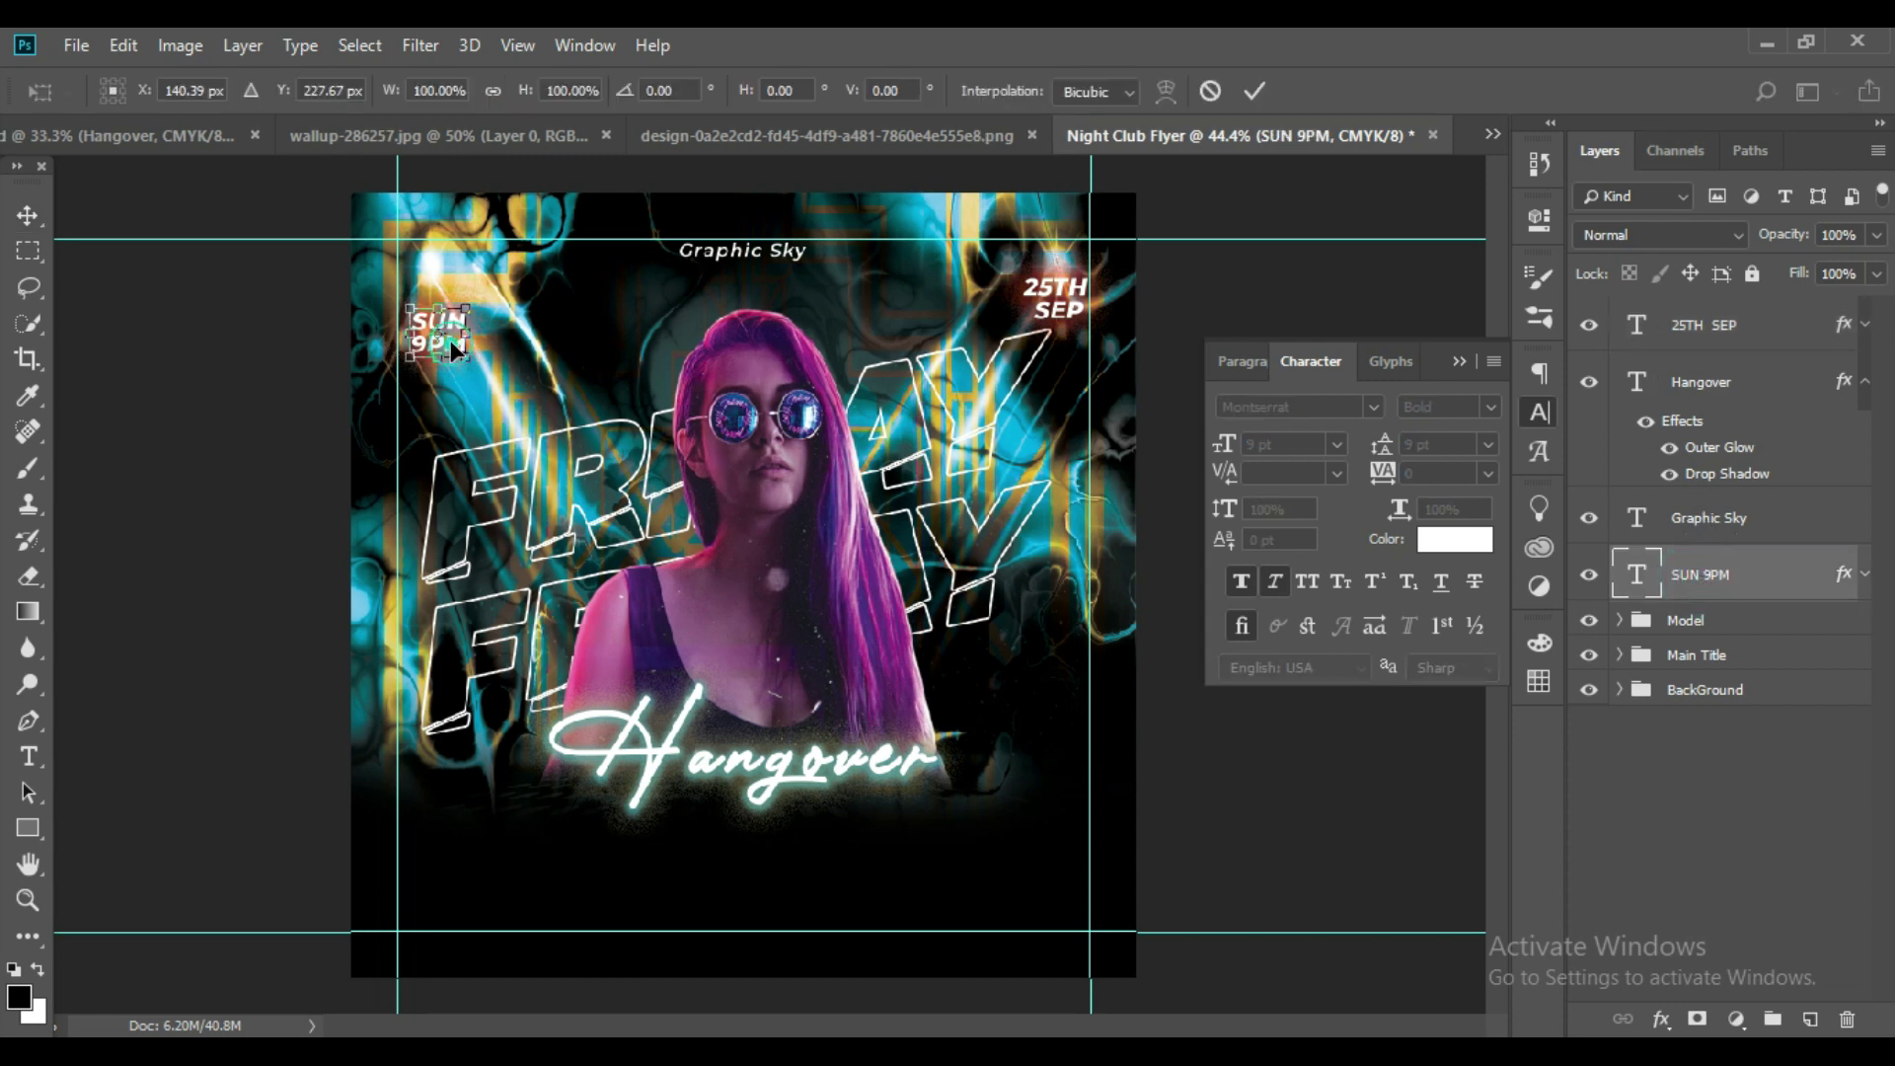
drag(452, 351, 449, 314)
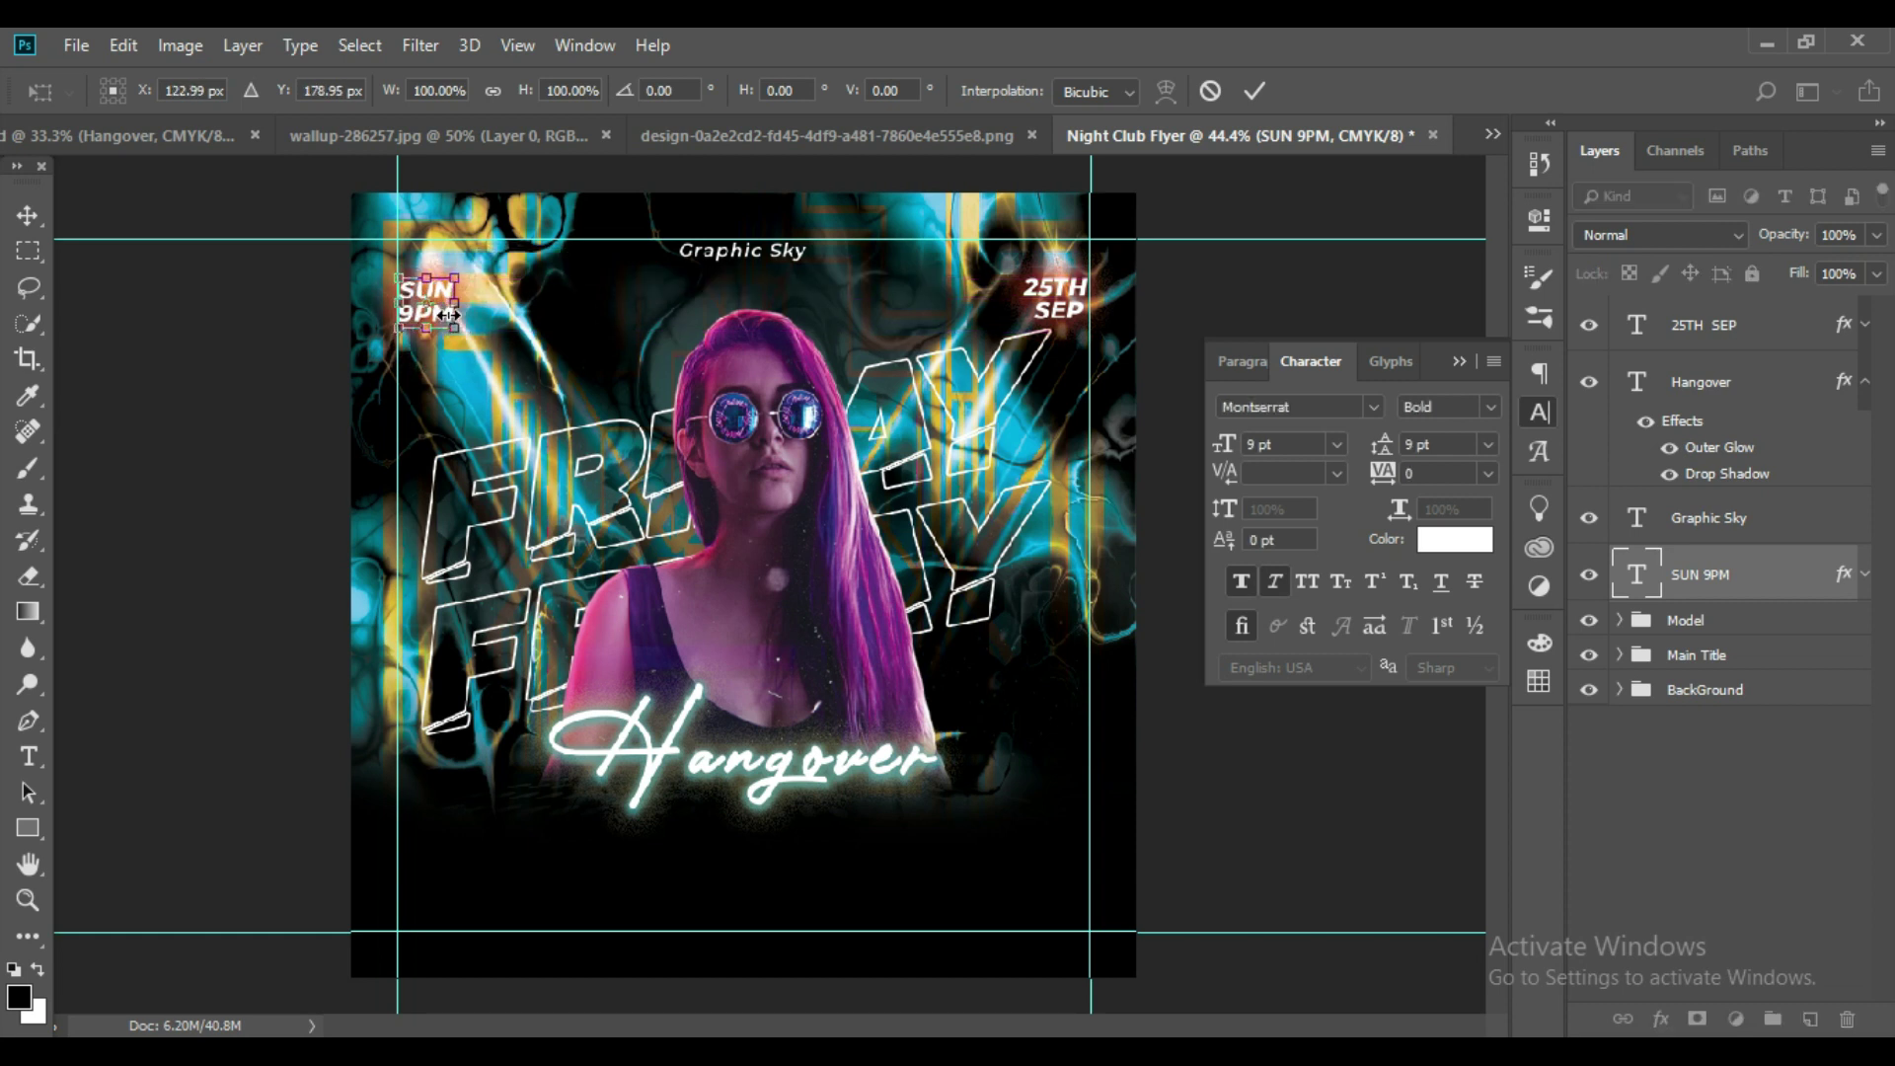
key(Return)
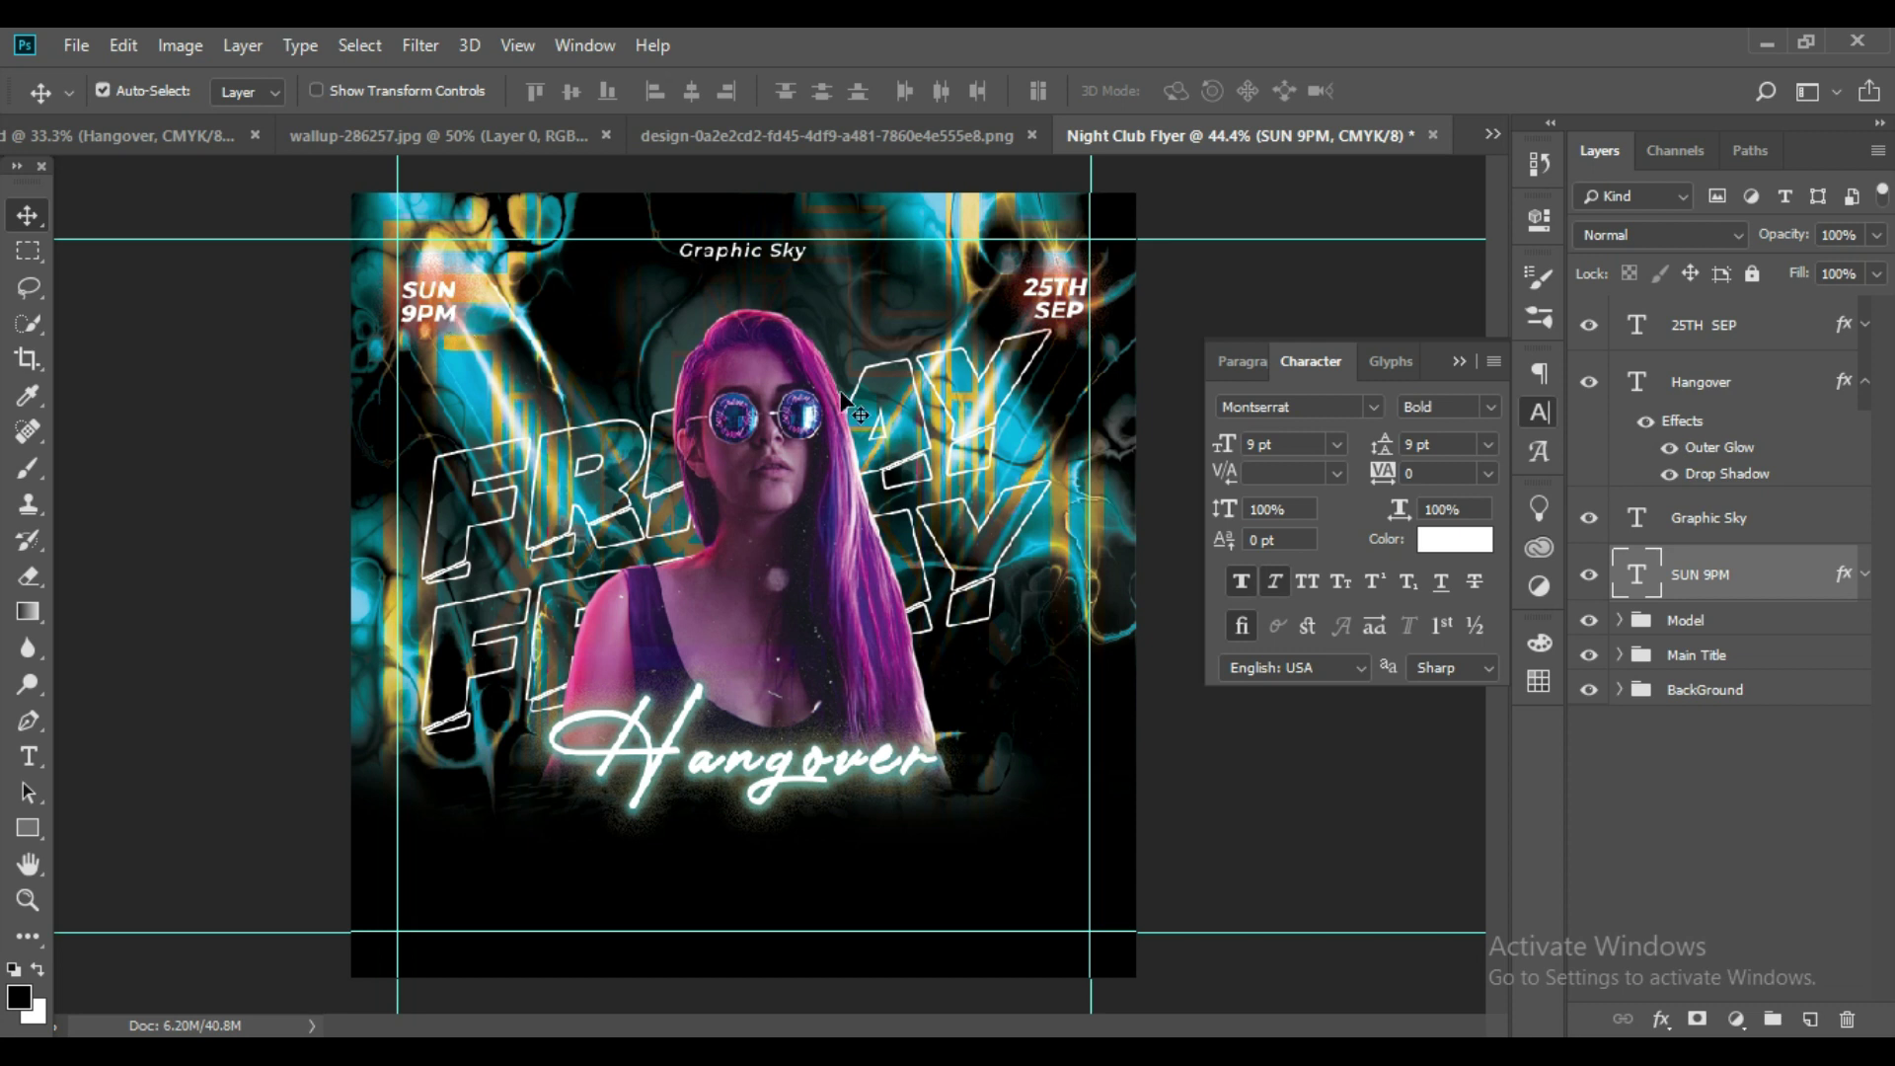
Group Graphic Sky as 'Top Tex' and SUN 9PM as 'Time', collapsing both groups.
click(1700, 520)
key(ctrl+g)
double_click(1689, 506)
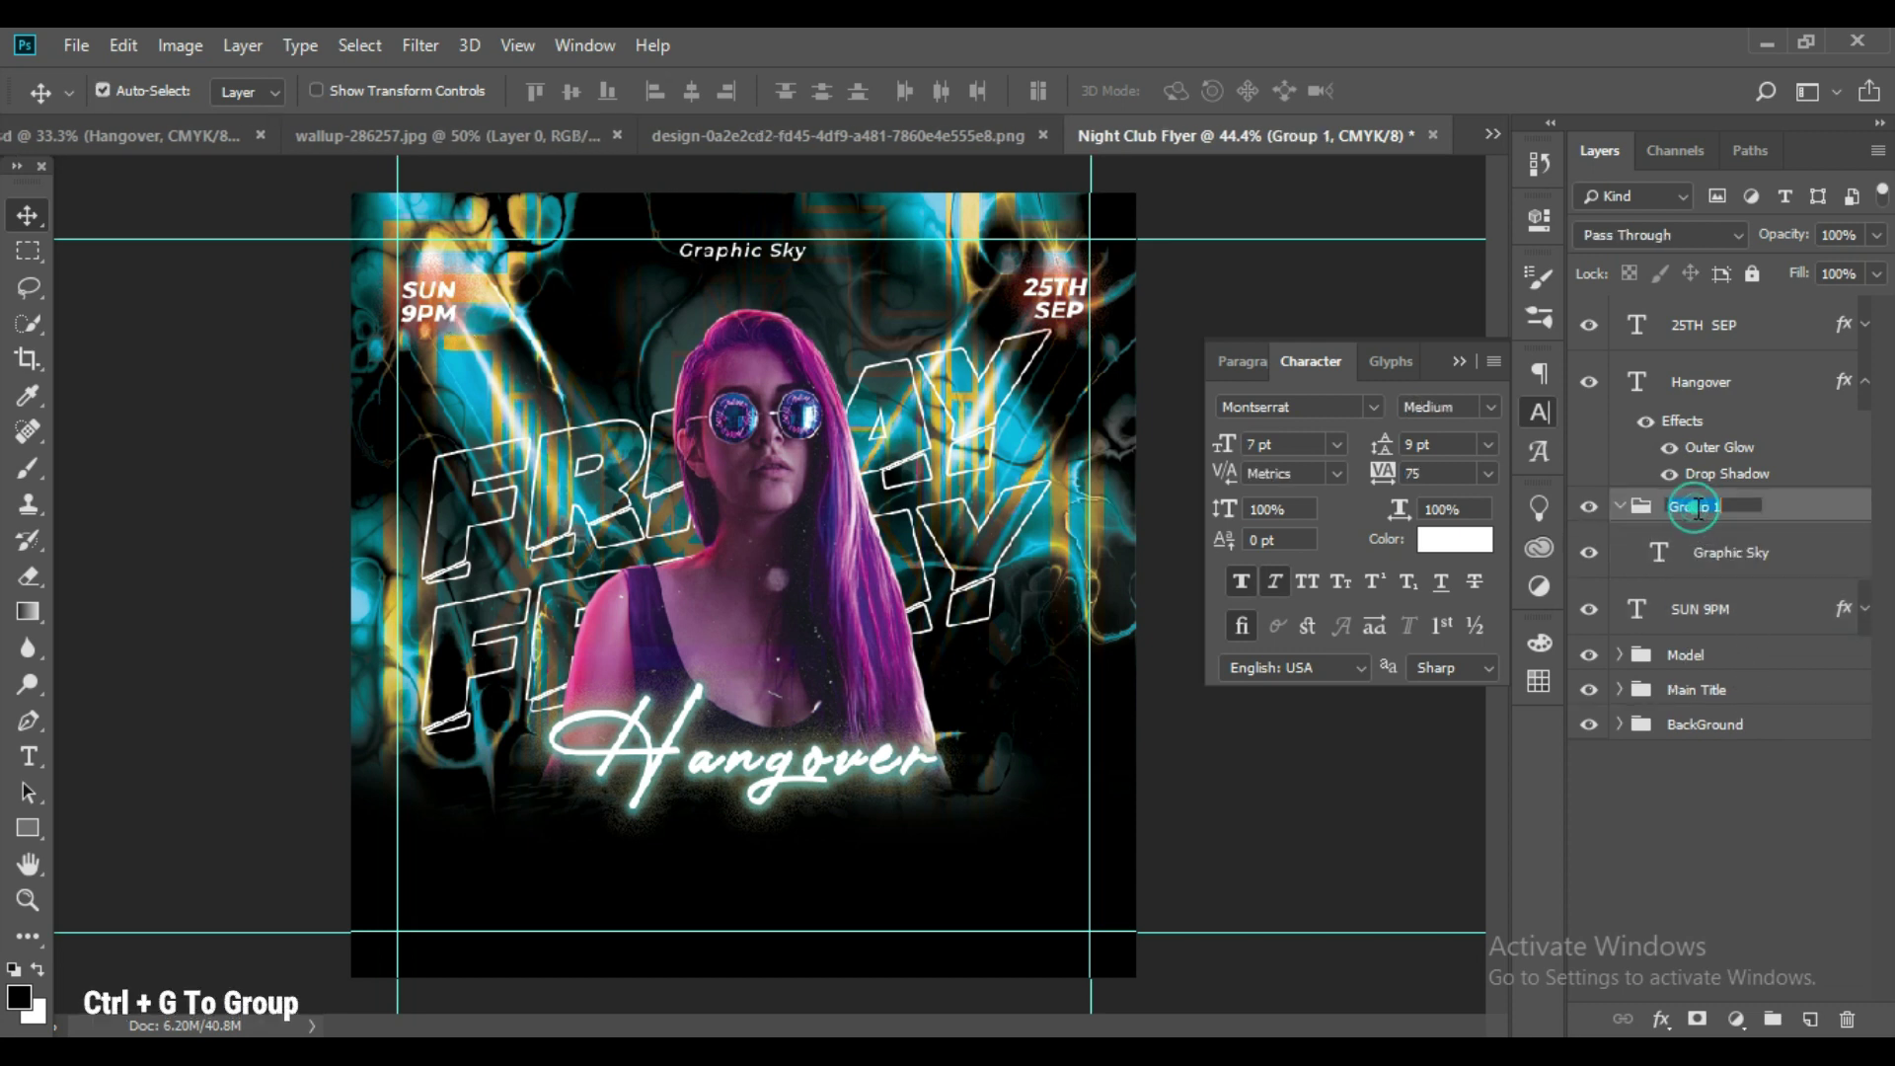
text(Top Tex)
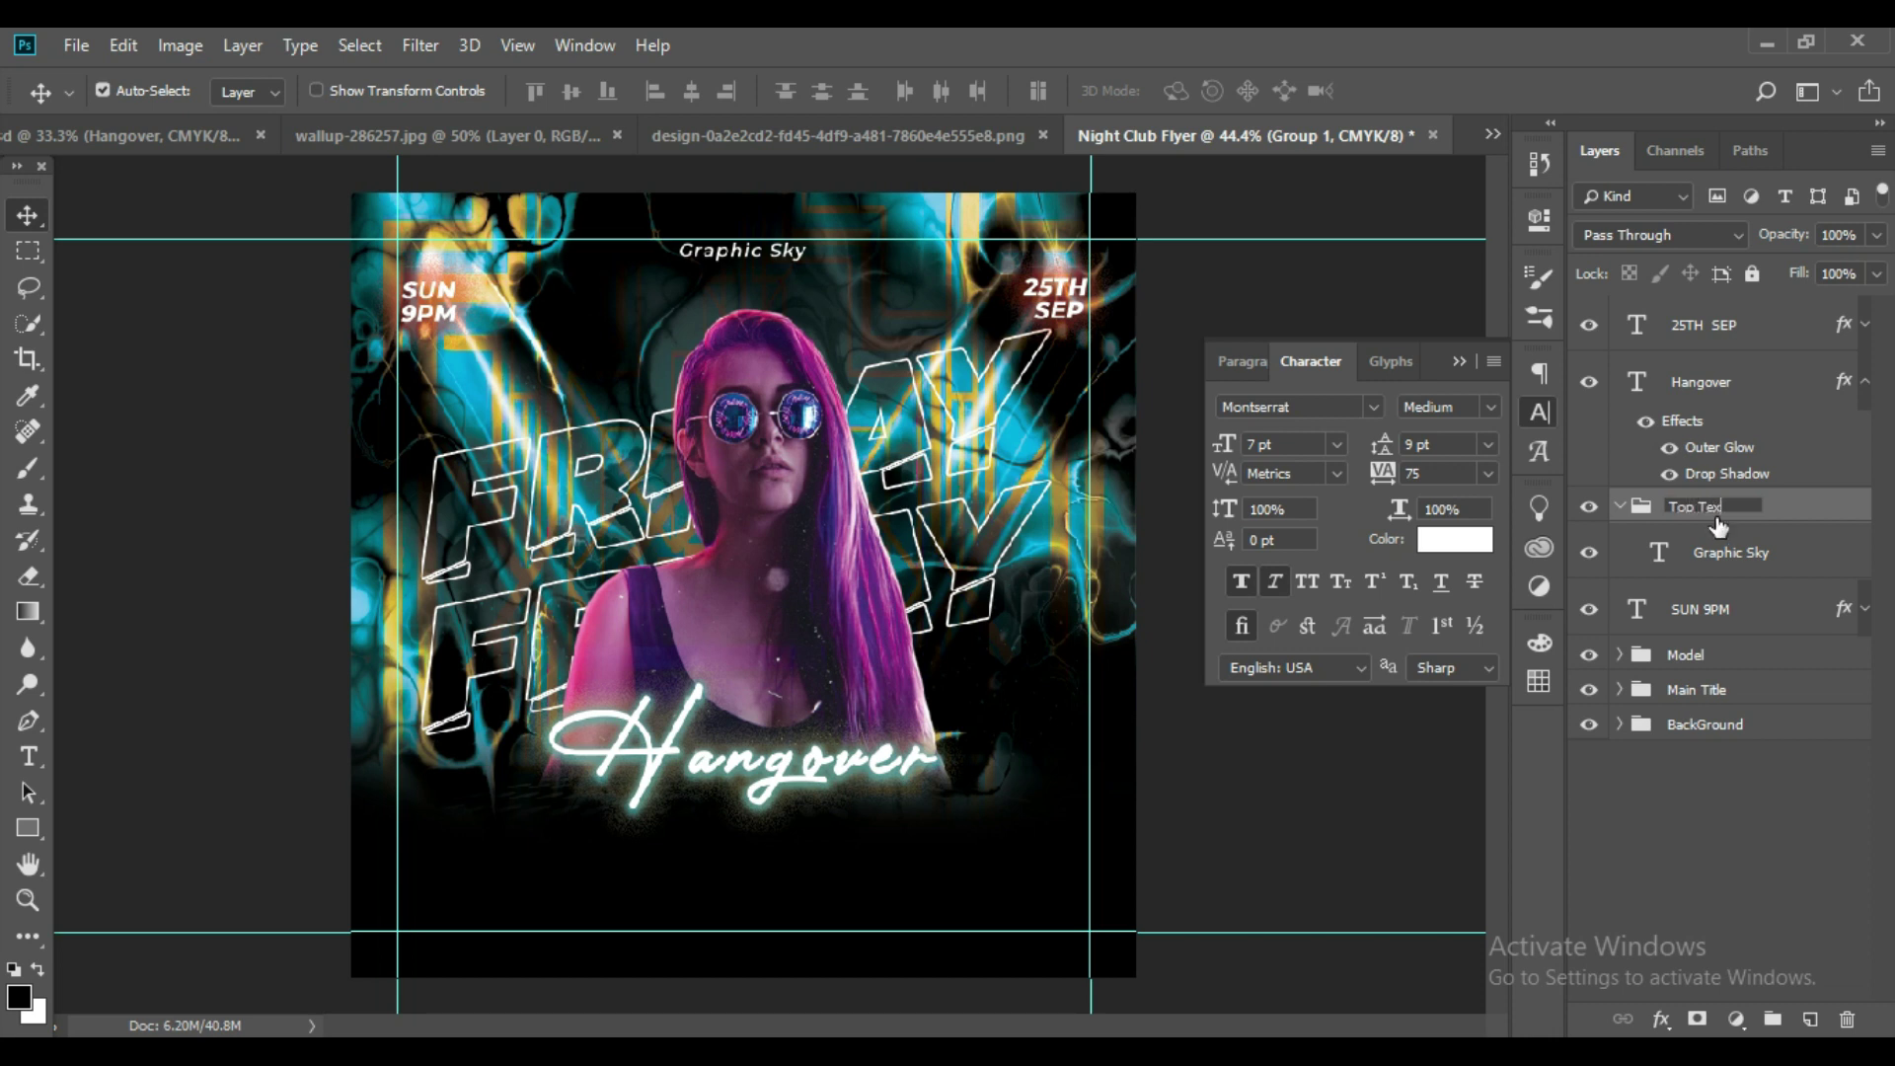
key(Return)
click(1619, 507)
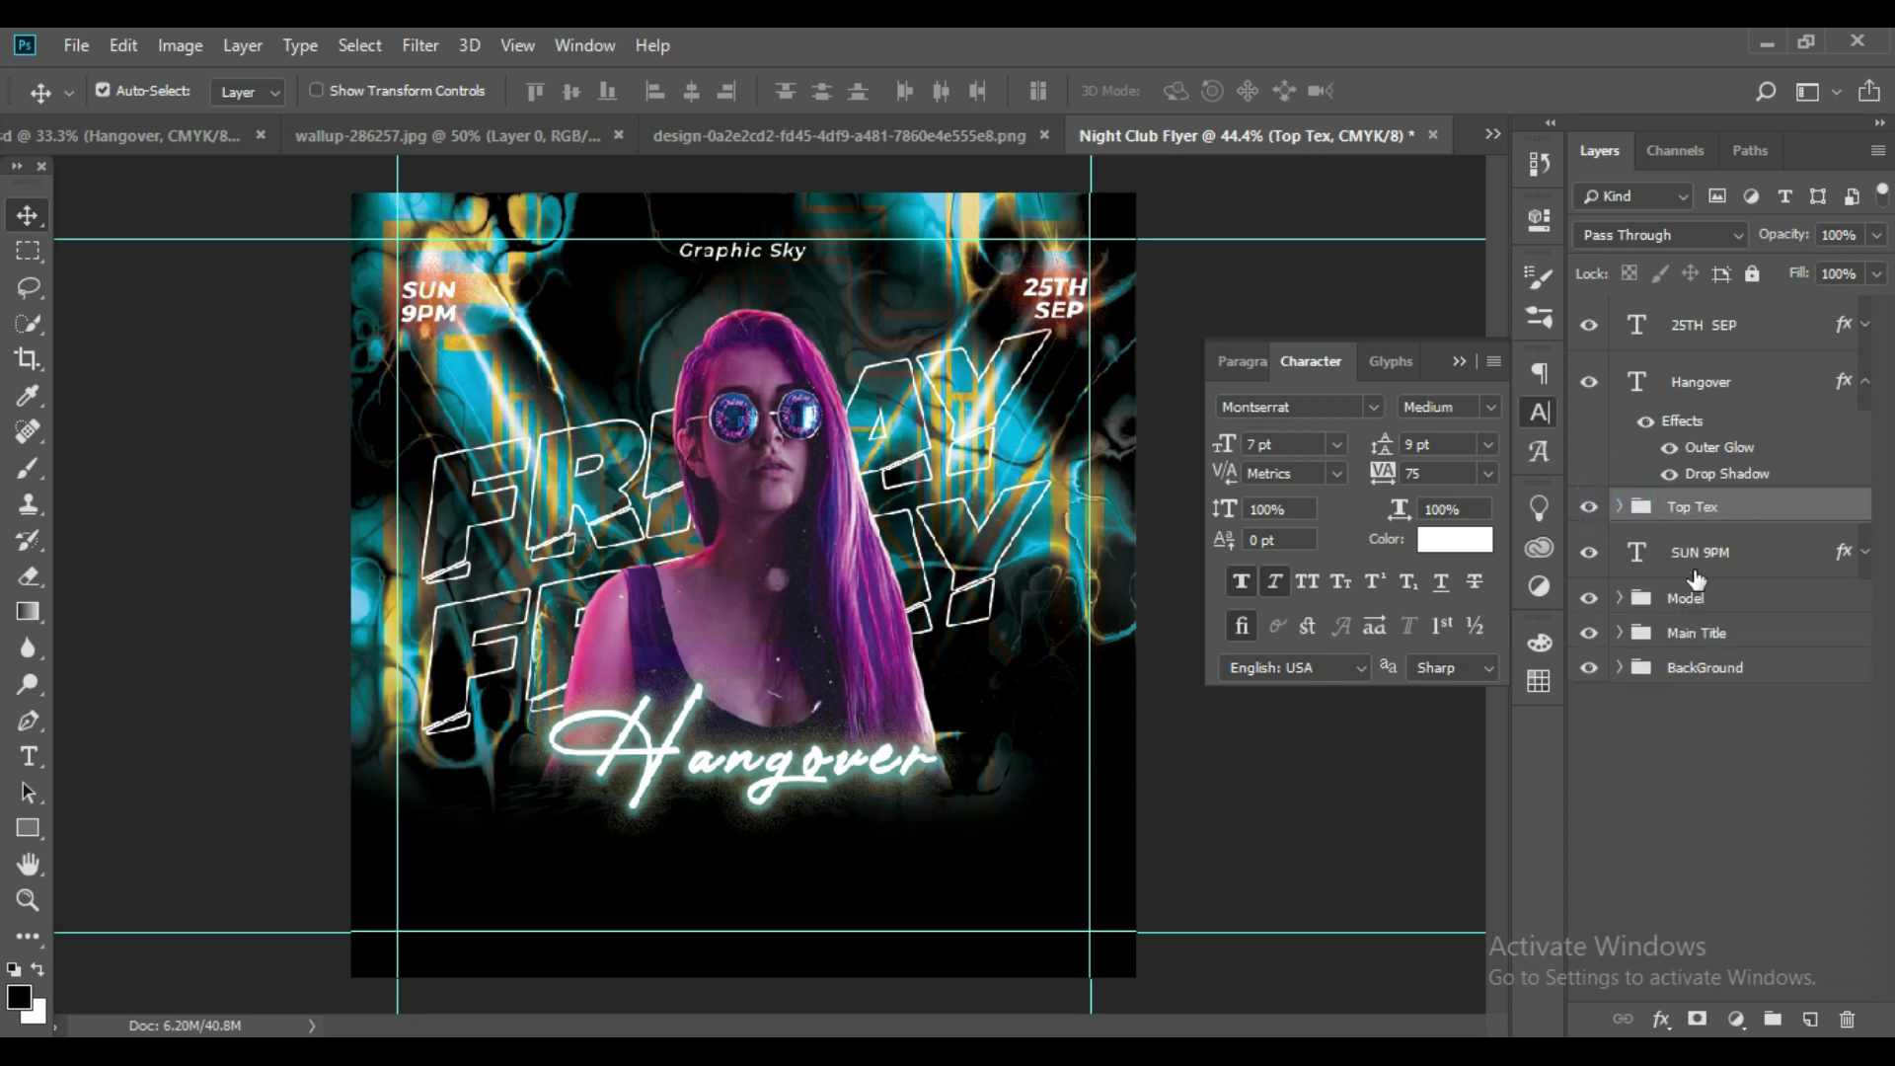
click(1695, 561)
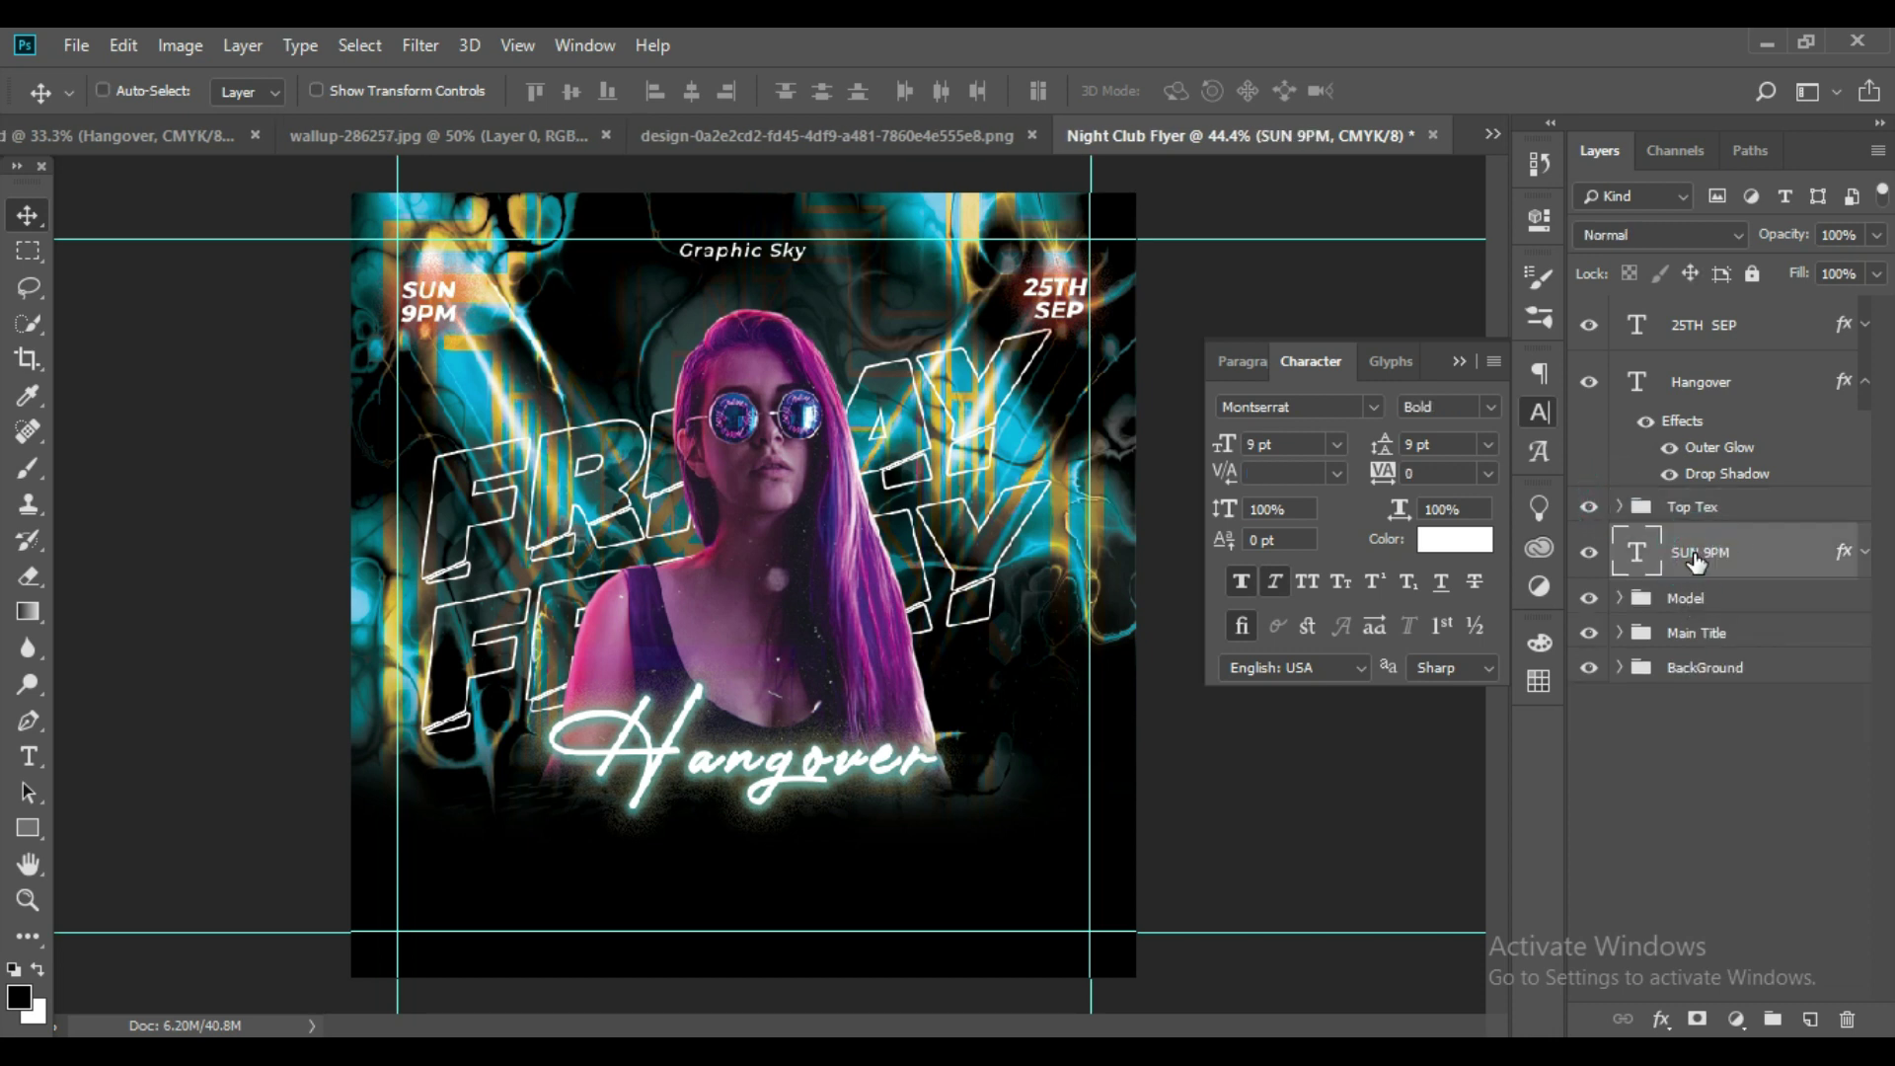
key(ctrl+g)
double_click(1692, 542)
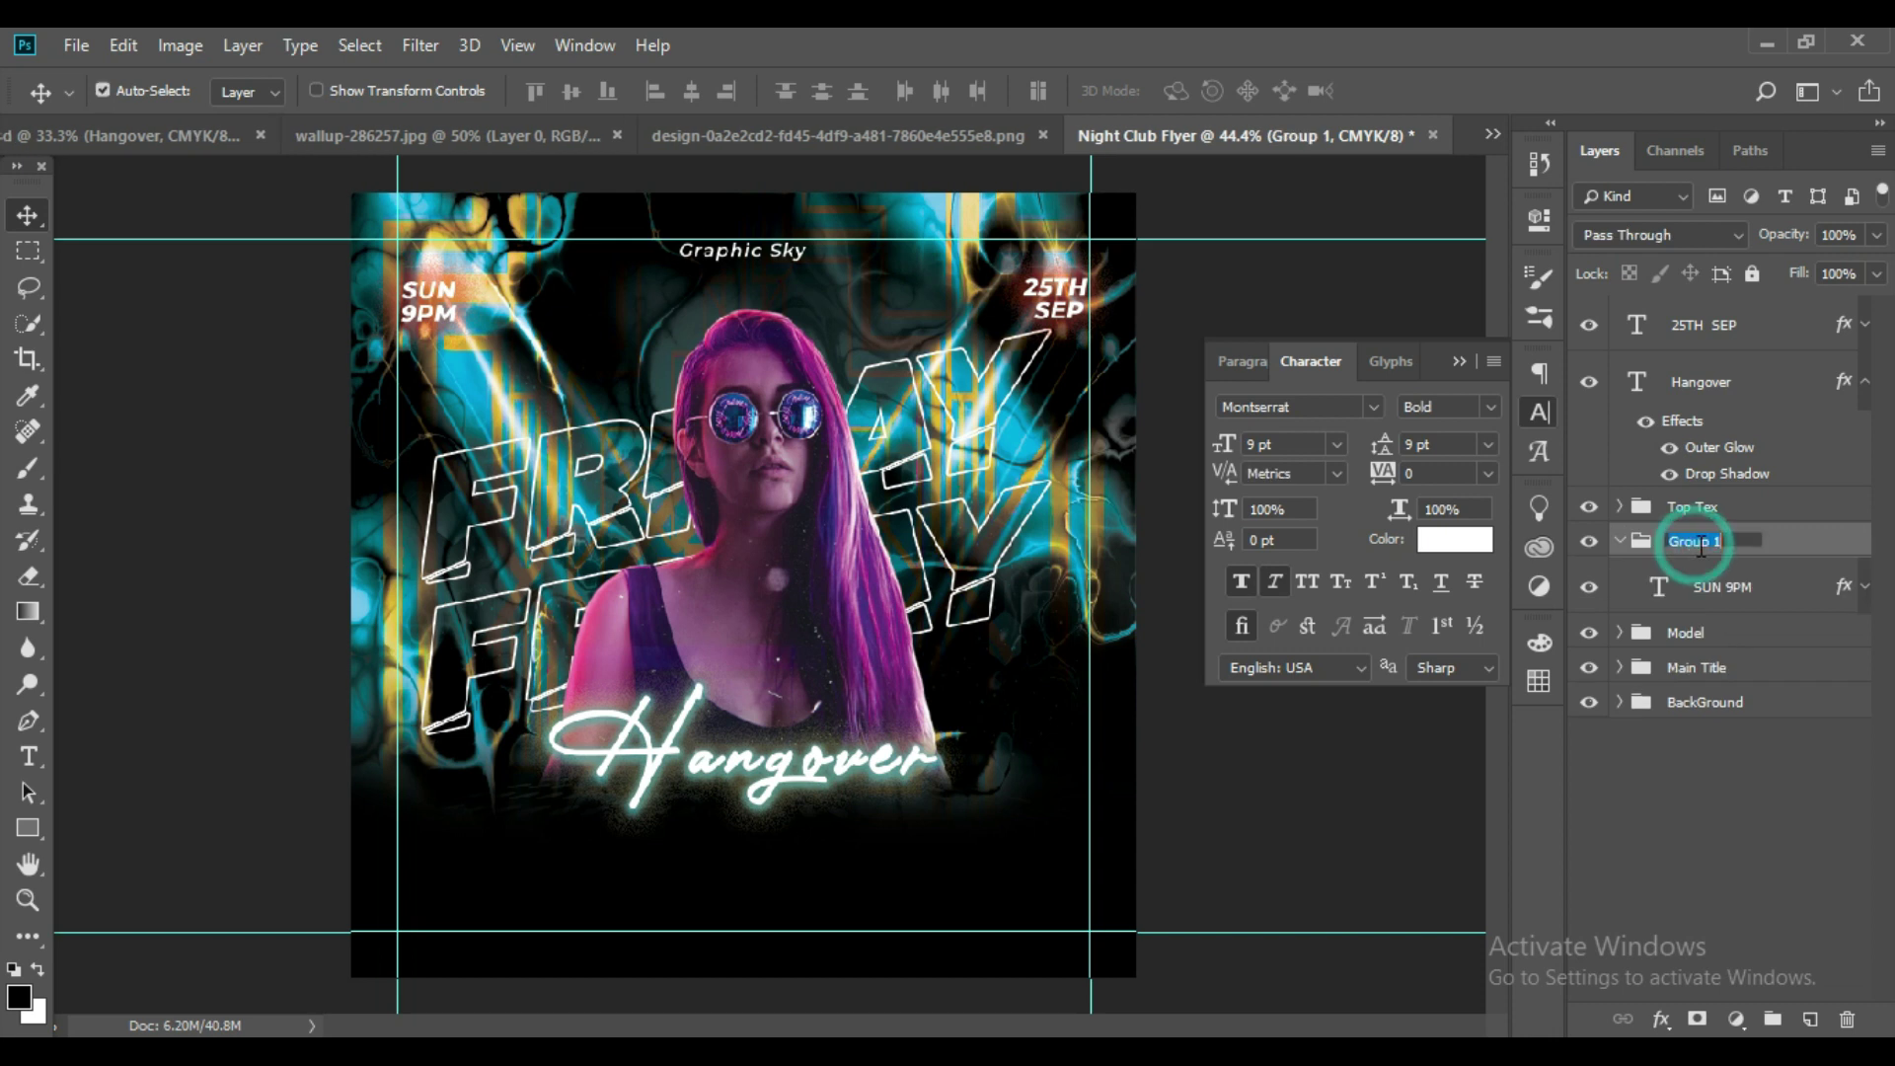
text(Time)
key(Return)
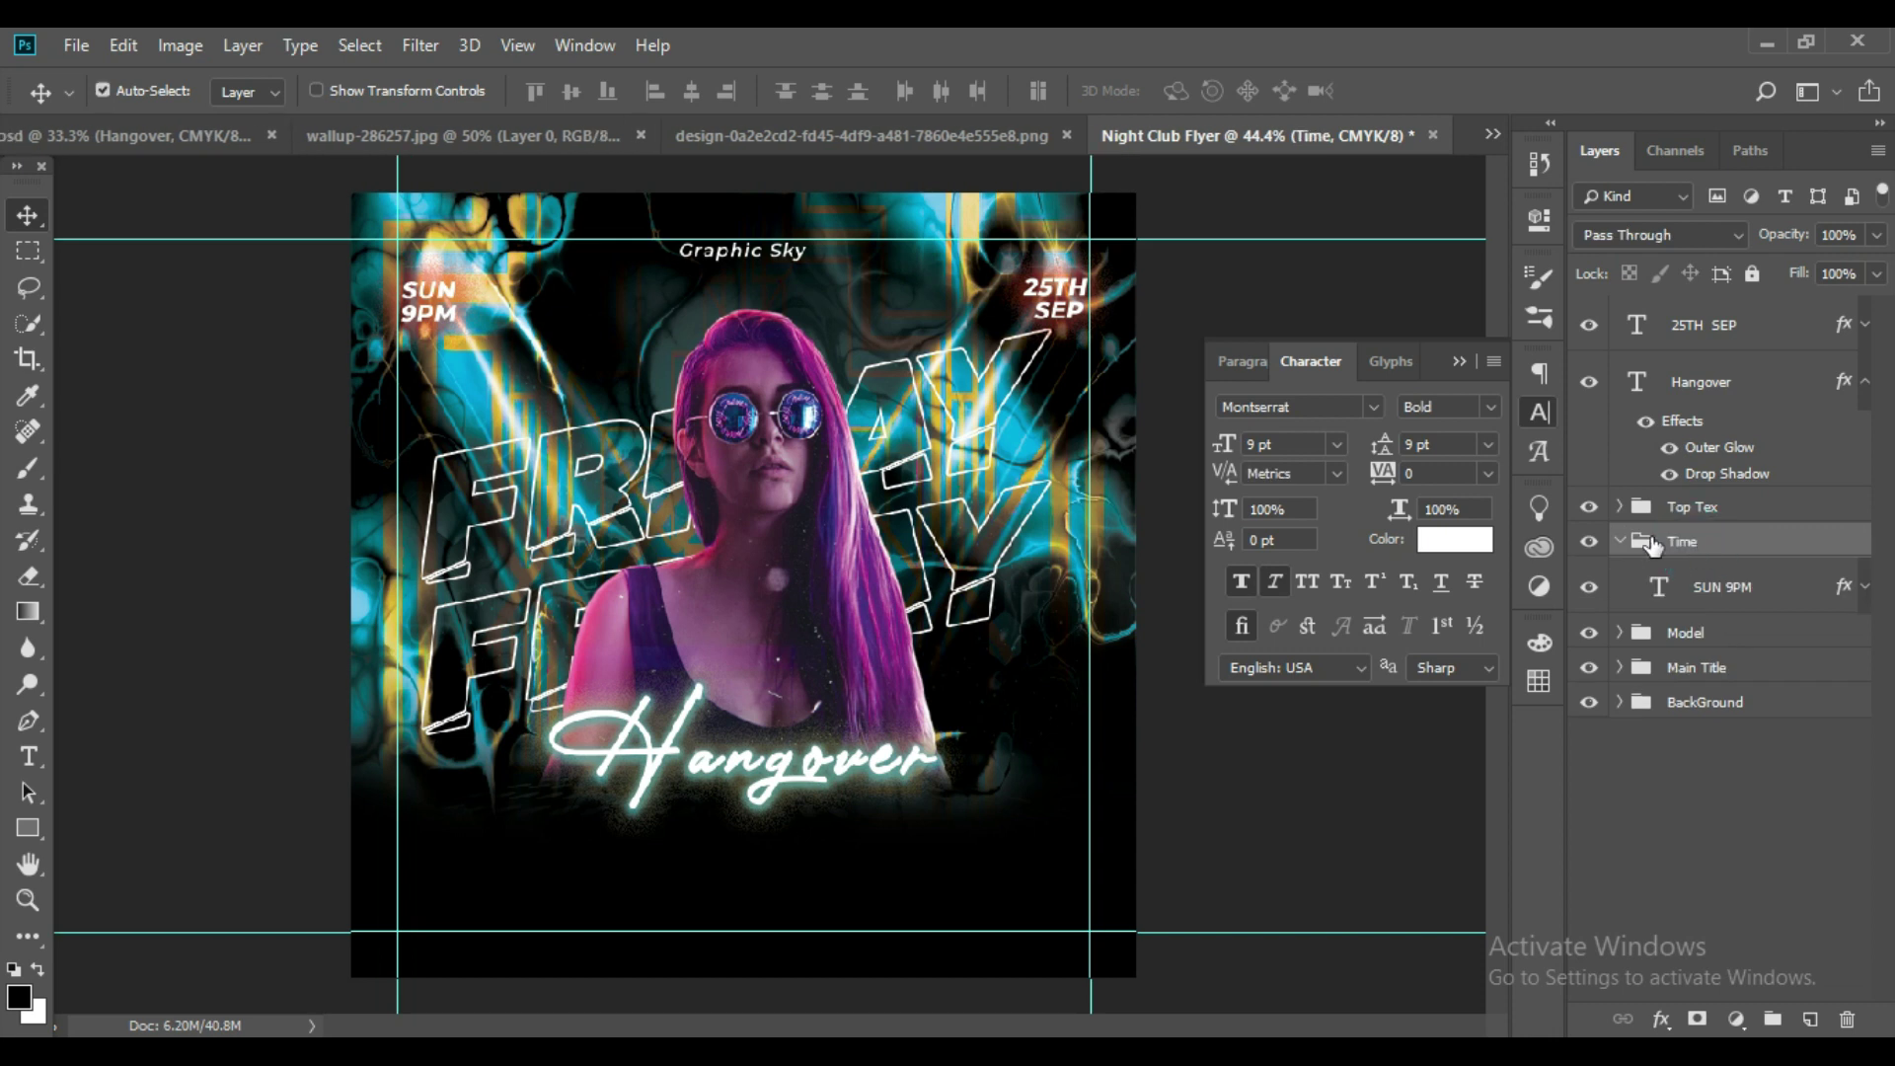
click(1619, 541)
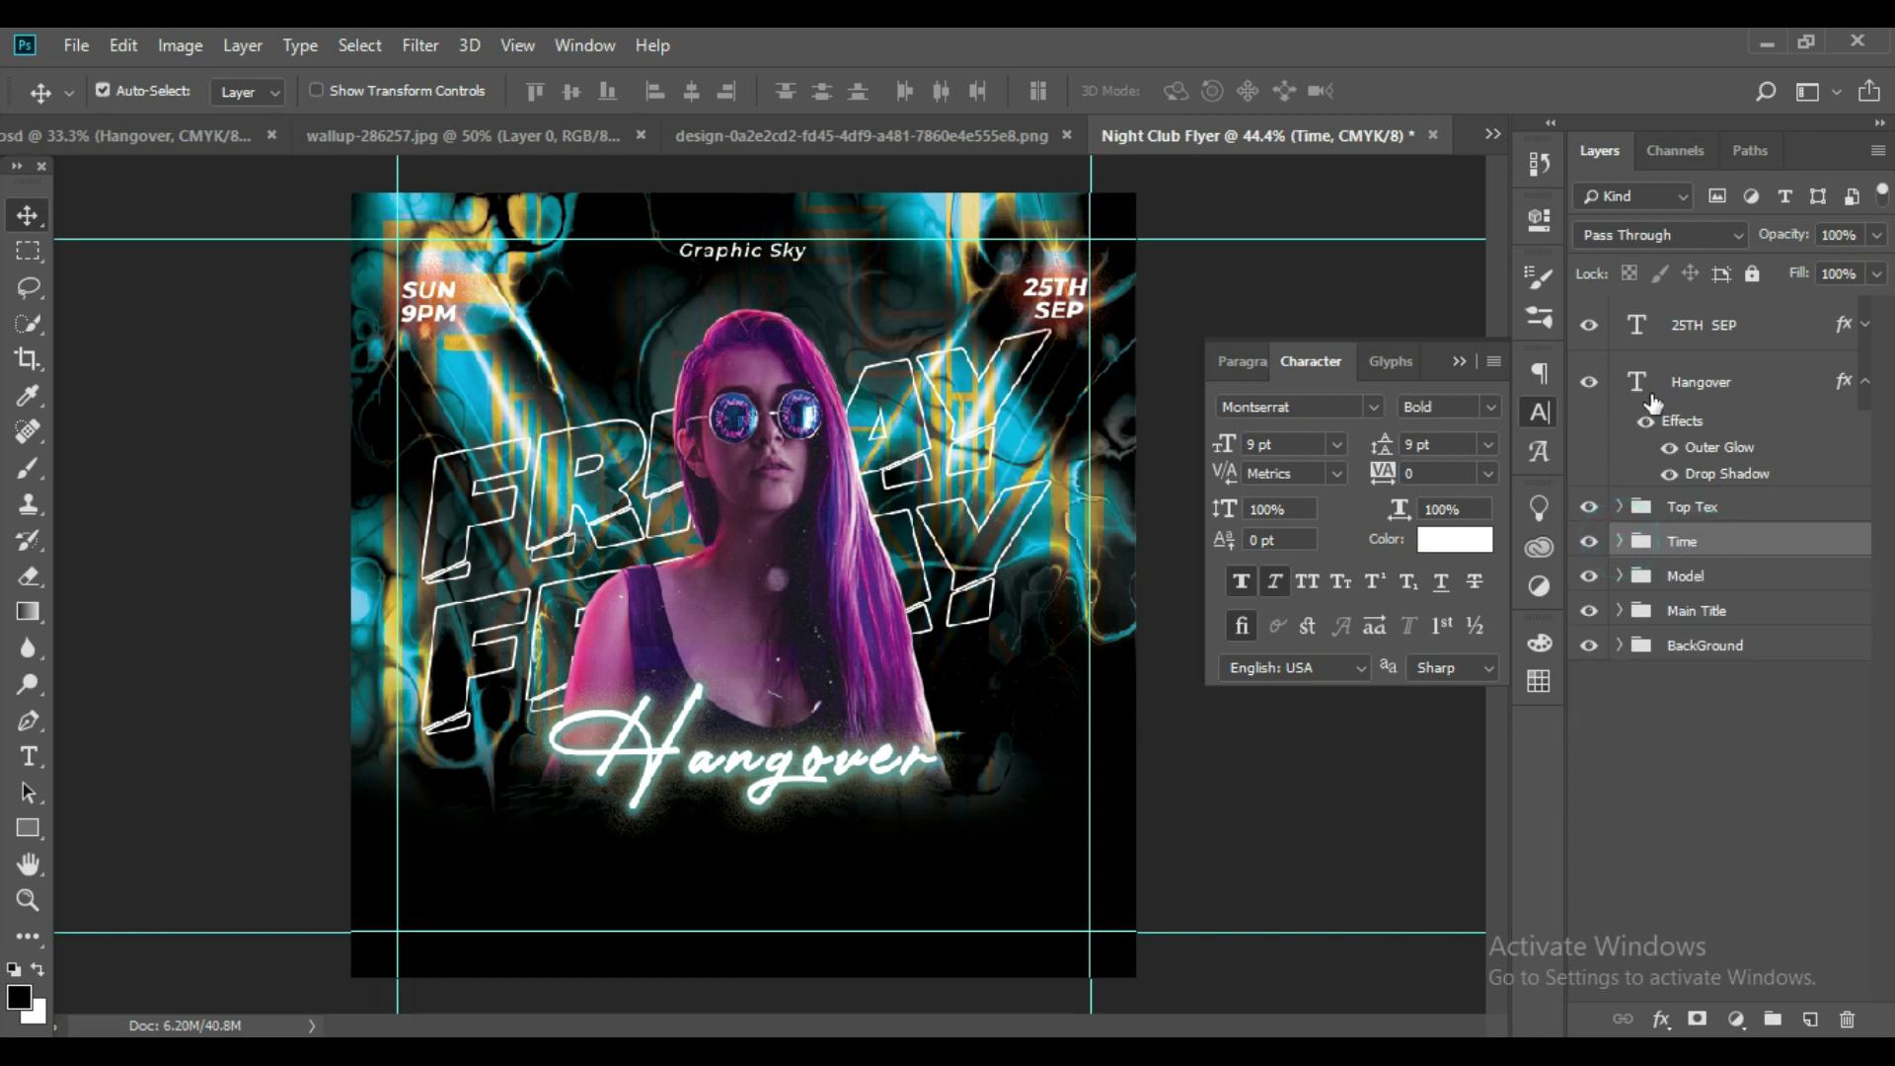
Group Hangover as 'Title' and 25TH SEP as 'Date', collapsing both groups.
click(1723, 388)
key(ctrl+g)
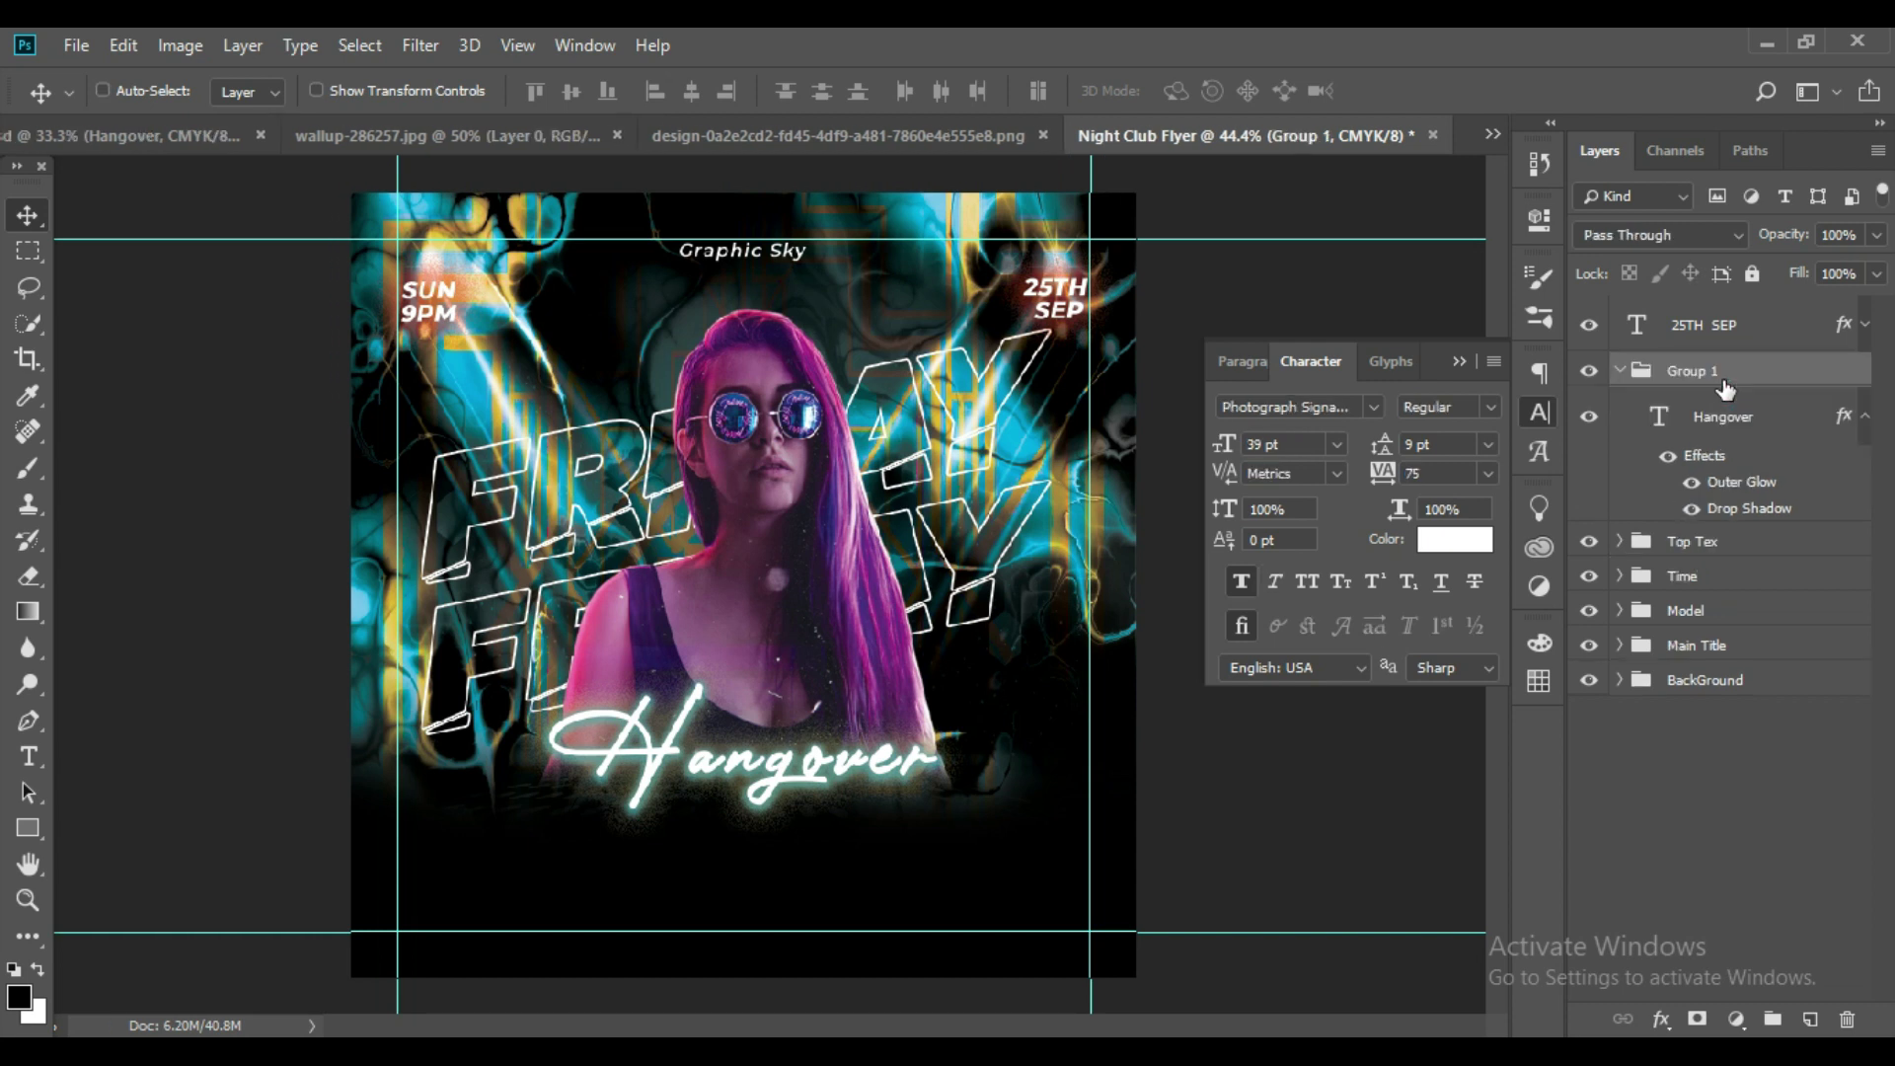
double_click(1709, 373)
text(Tit)
text(le)
key(Return)
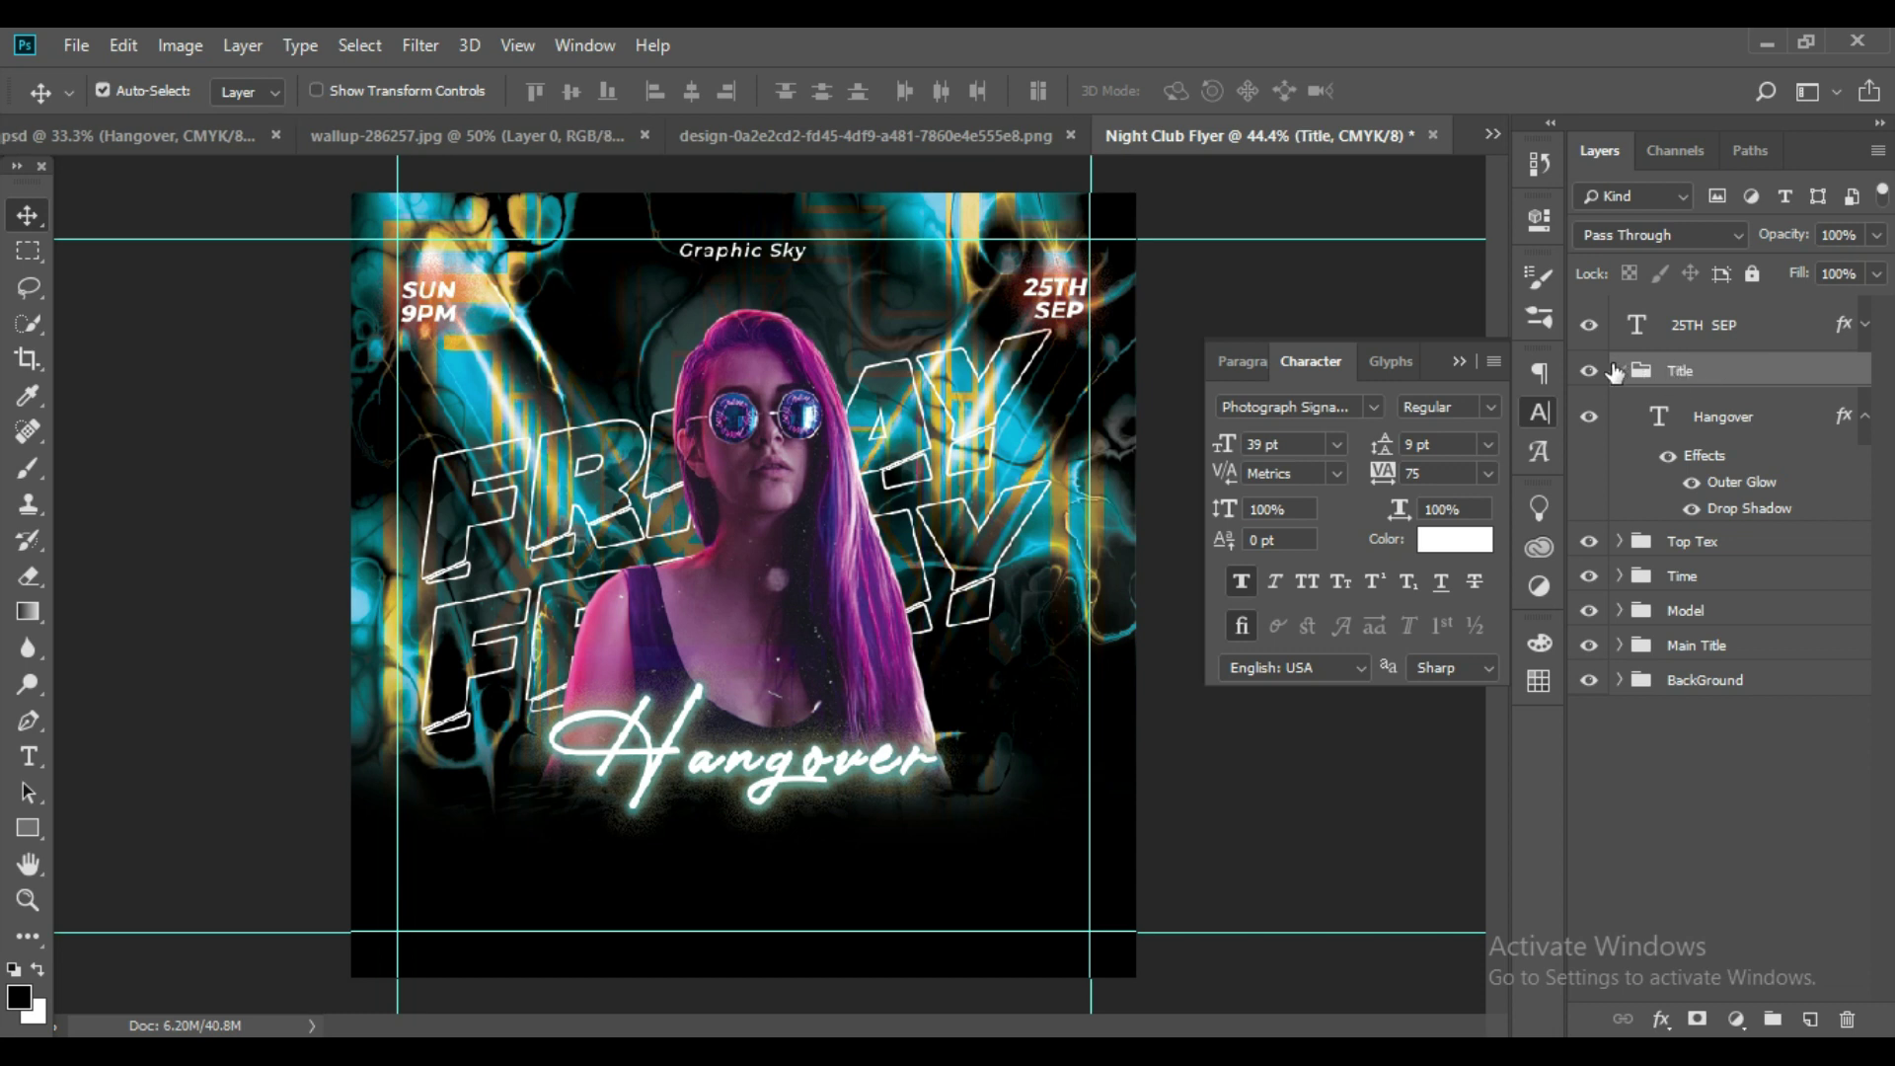
click(1620, 370)
click(1719, 324)
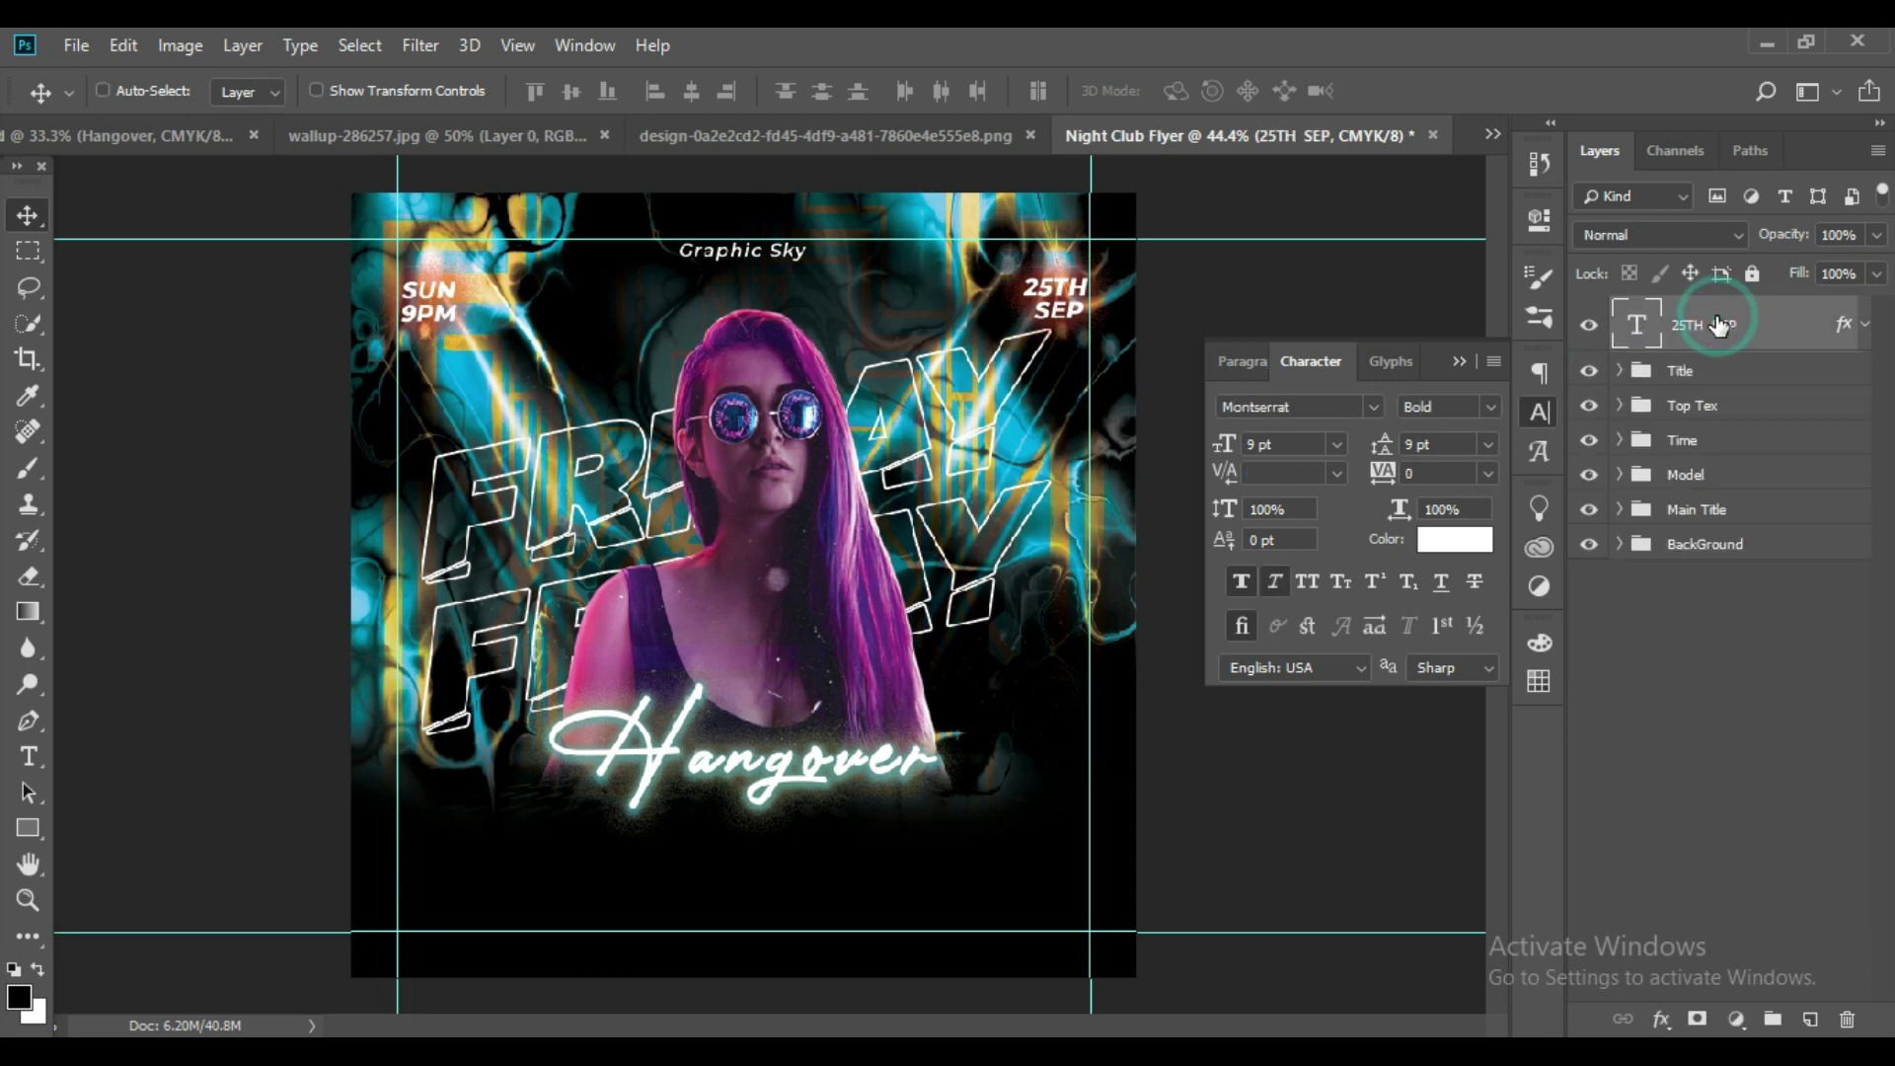
key(ctrl+g)
double_click(1678, 313)
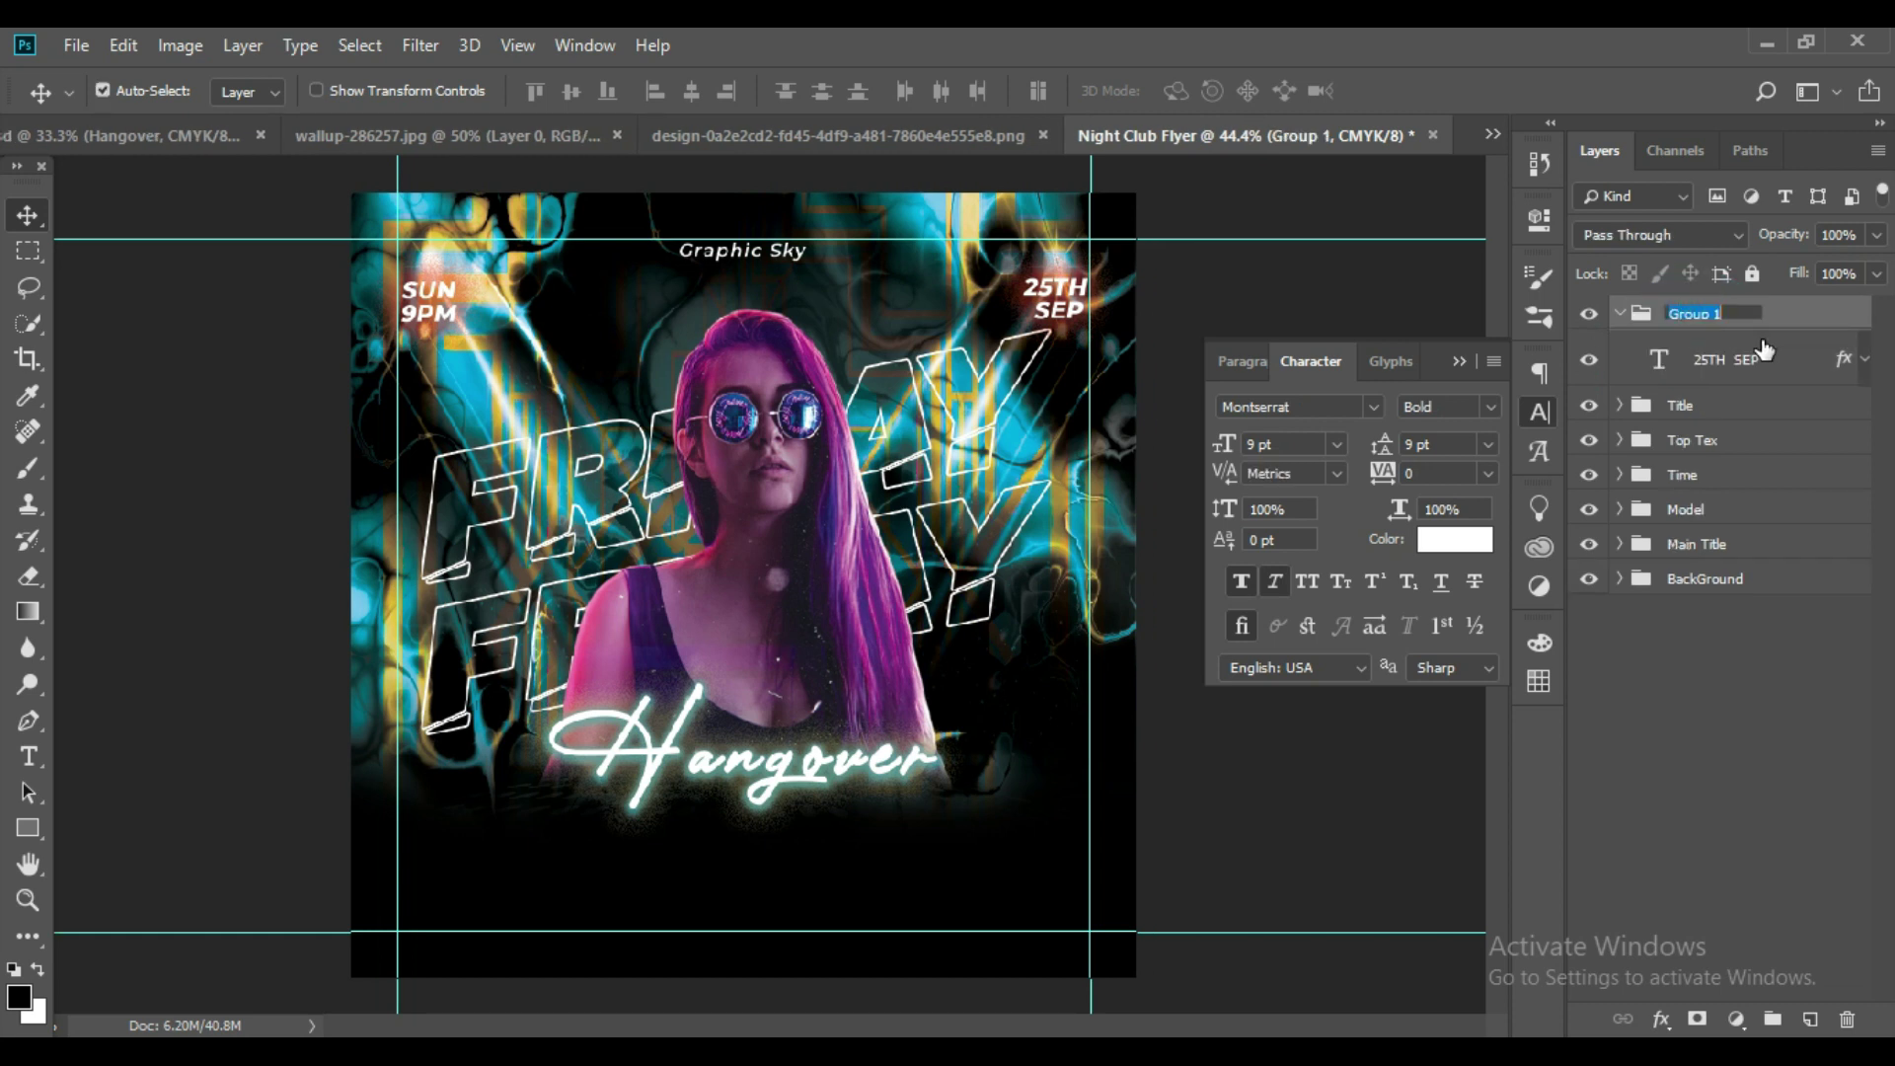
text(Date)
key(Return)
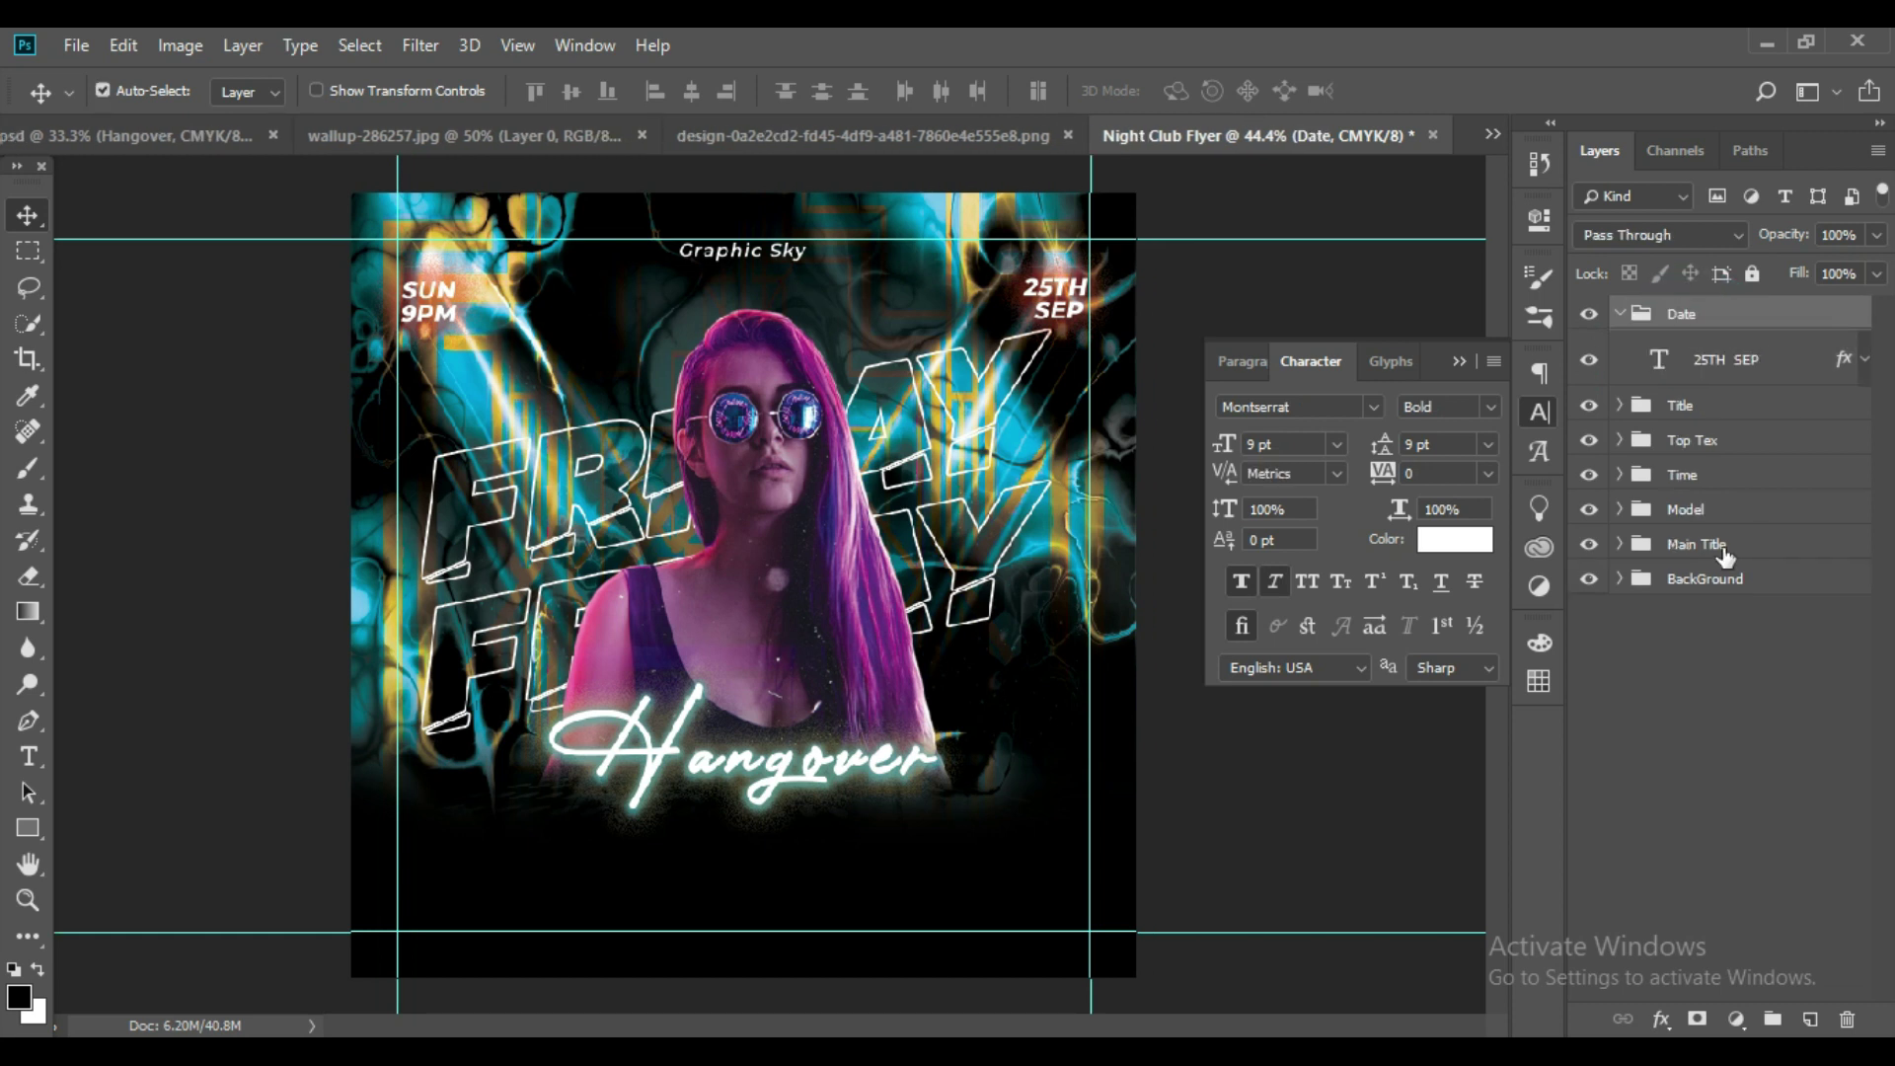
click(1621, 318)
Reorder the groups so Top Tex is first and Time sits above Title.
click(1688, 385)
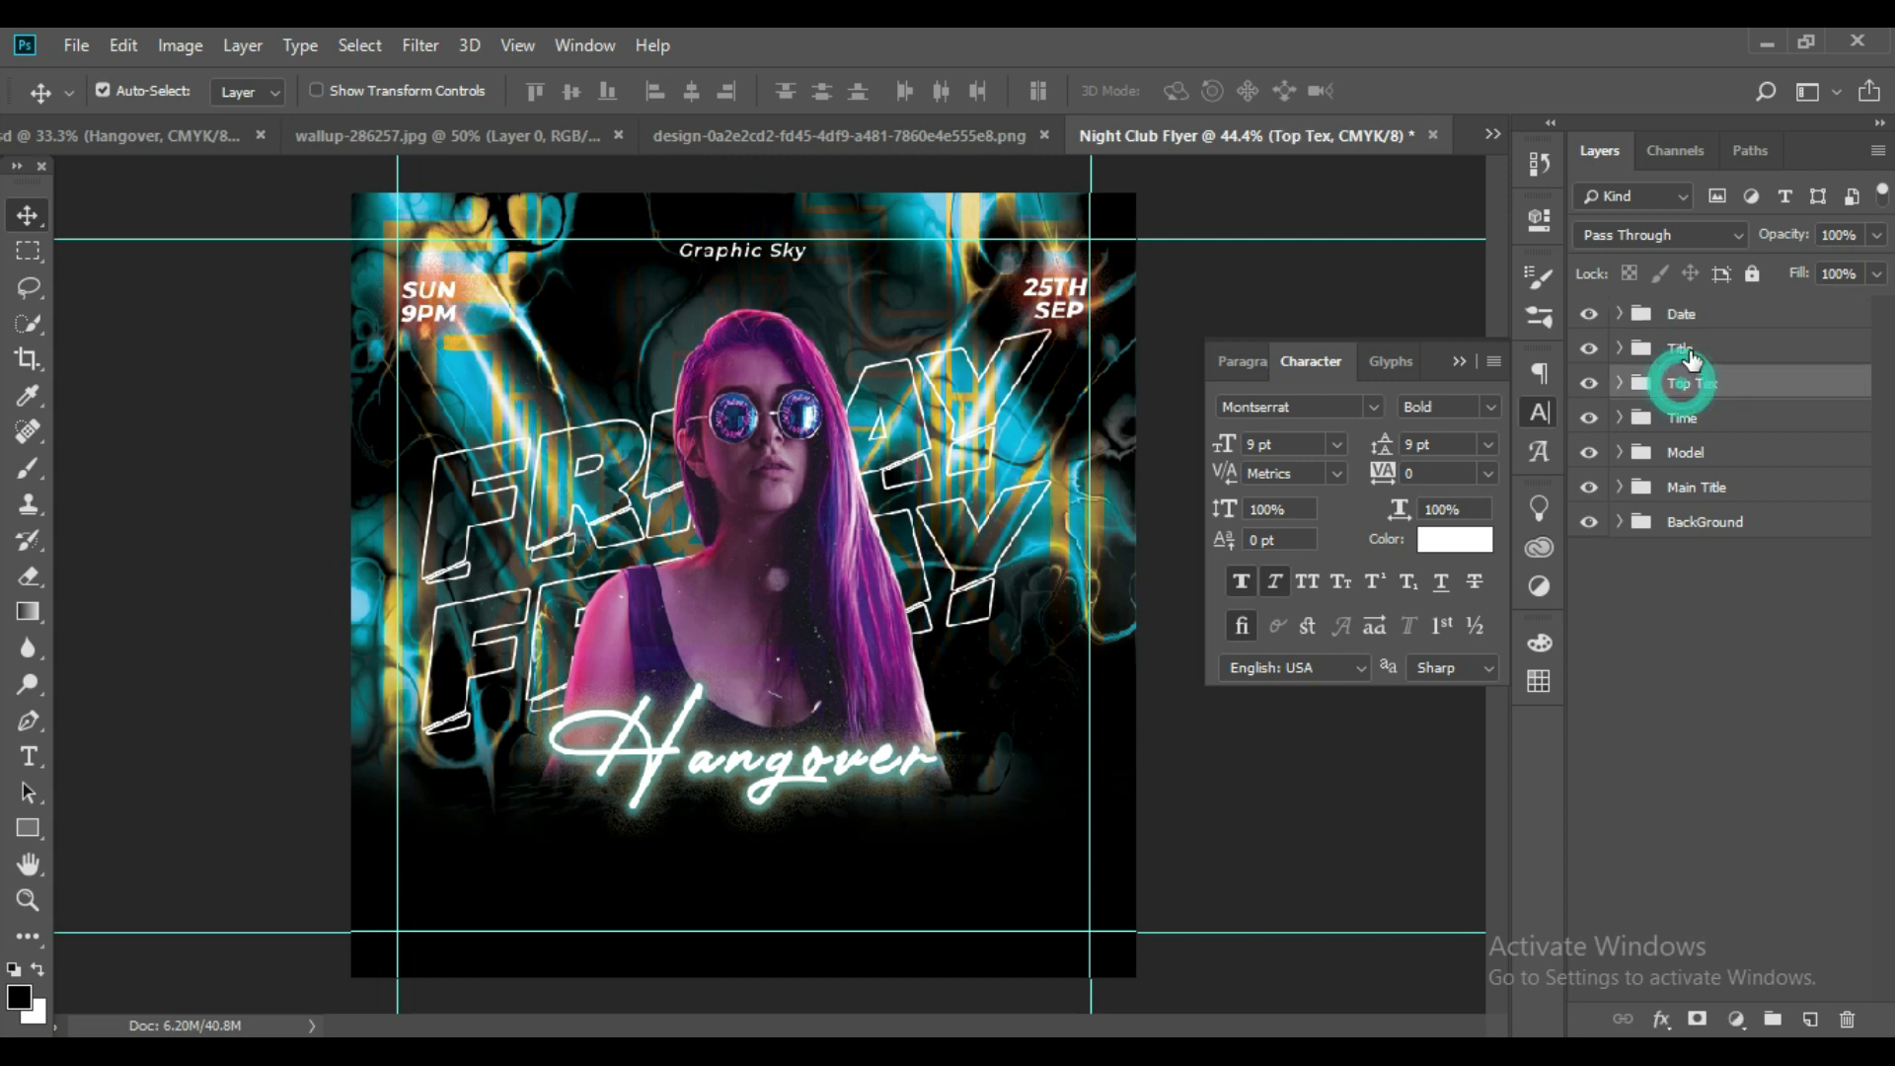
drag(1697, 391, 1691, 306)
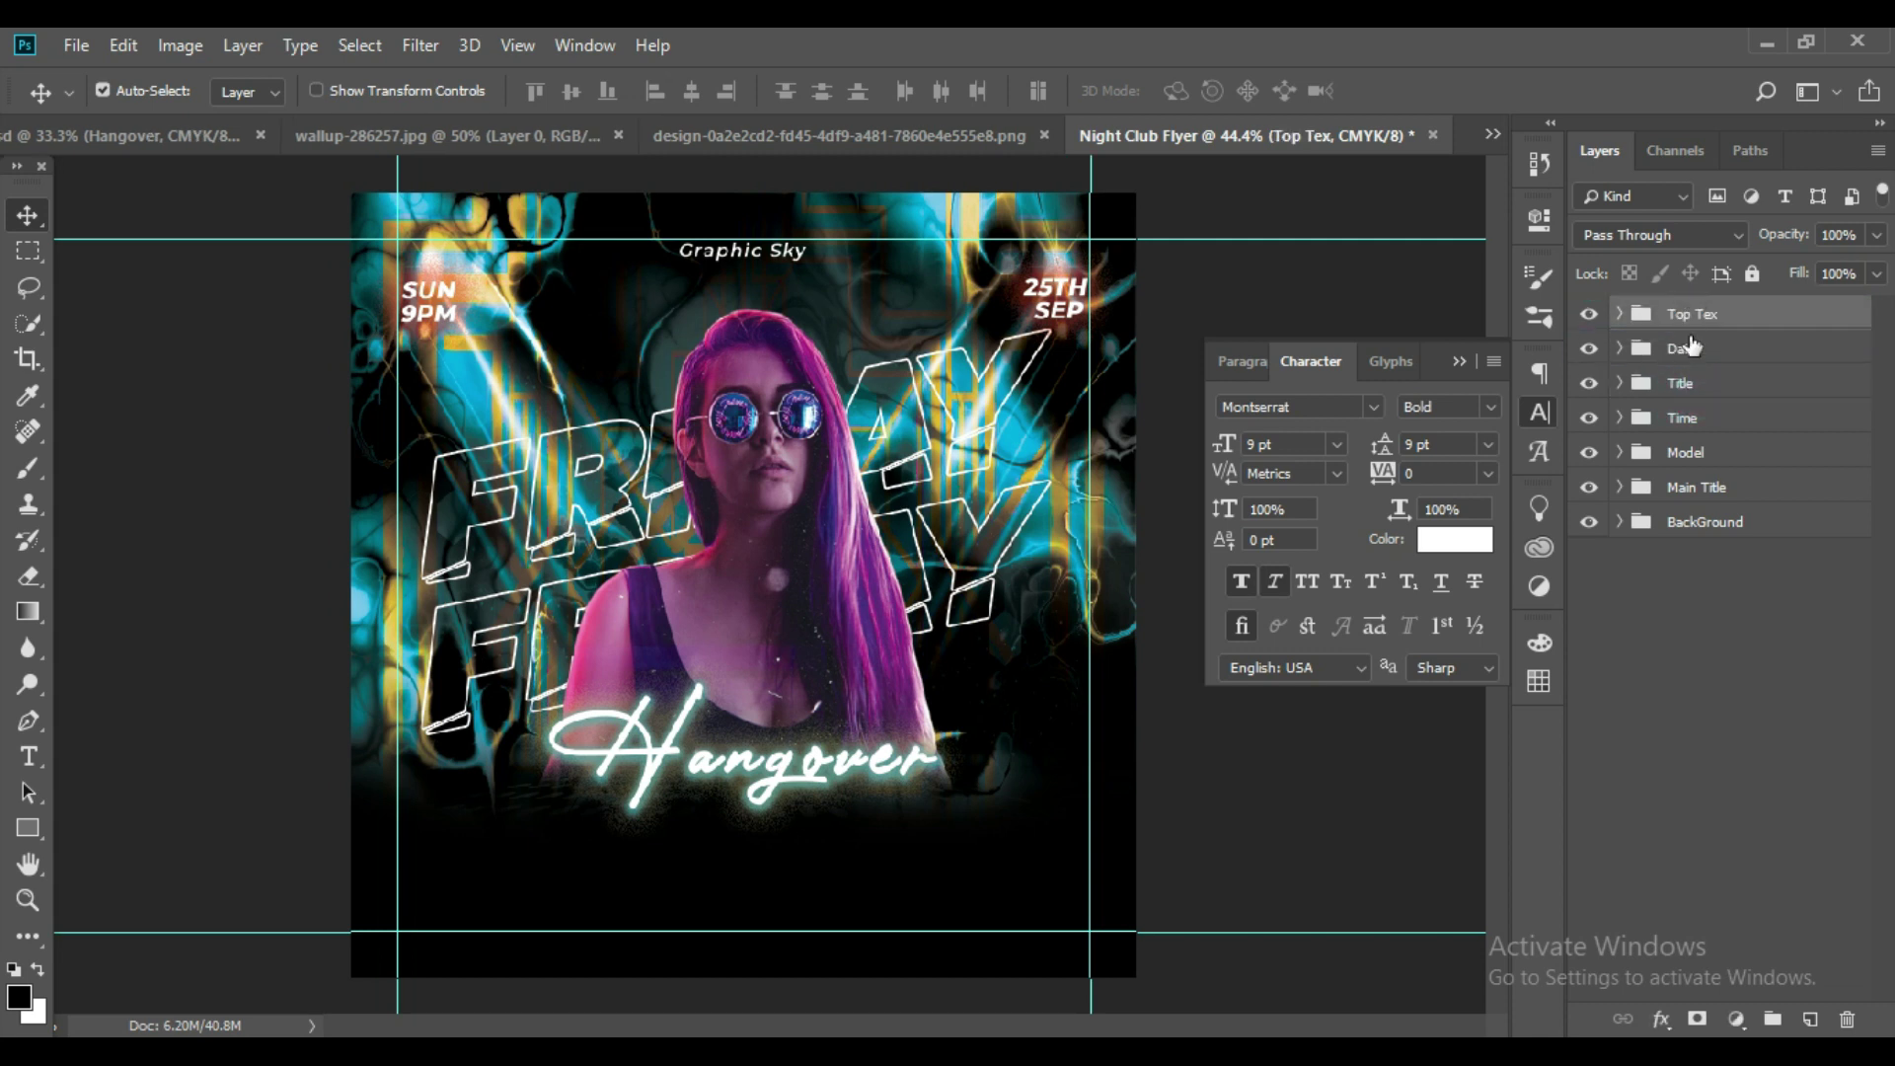
drag(1694, 424, 1689, 367)
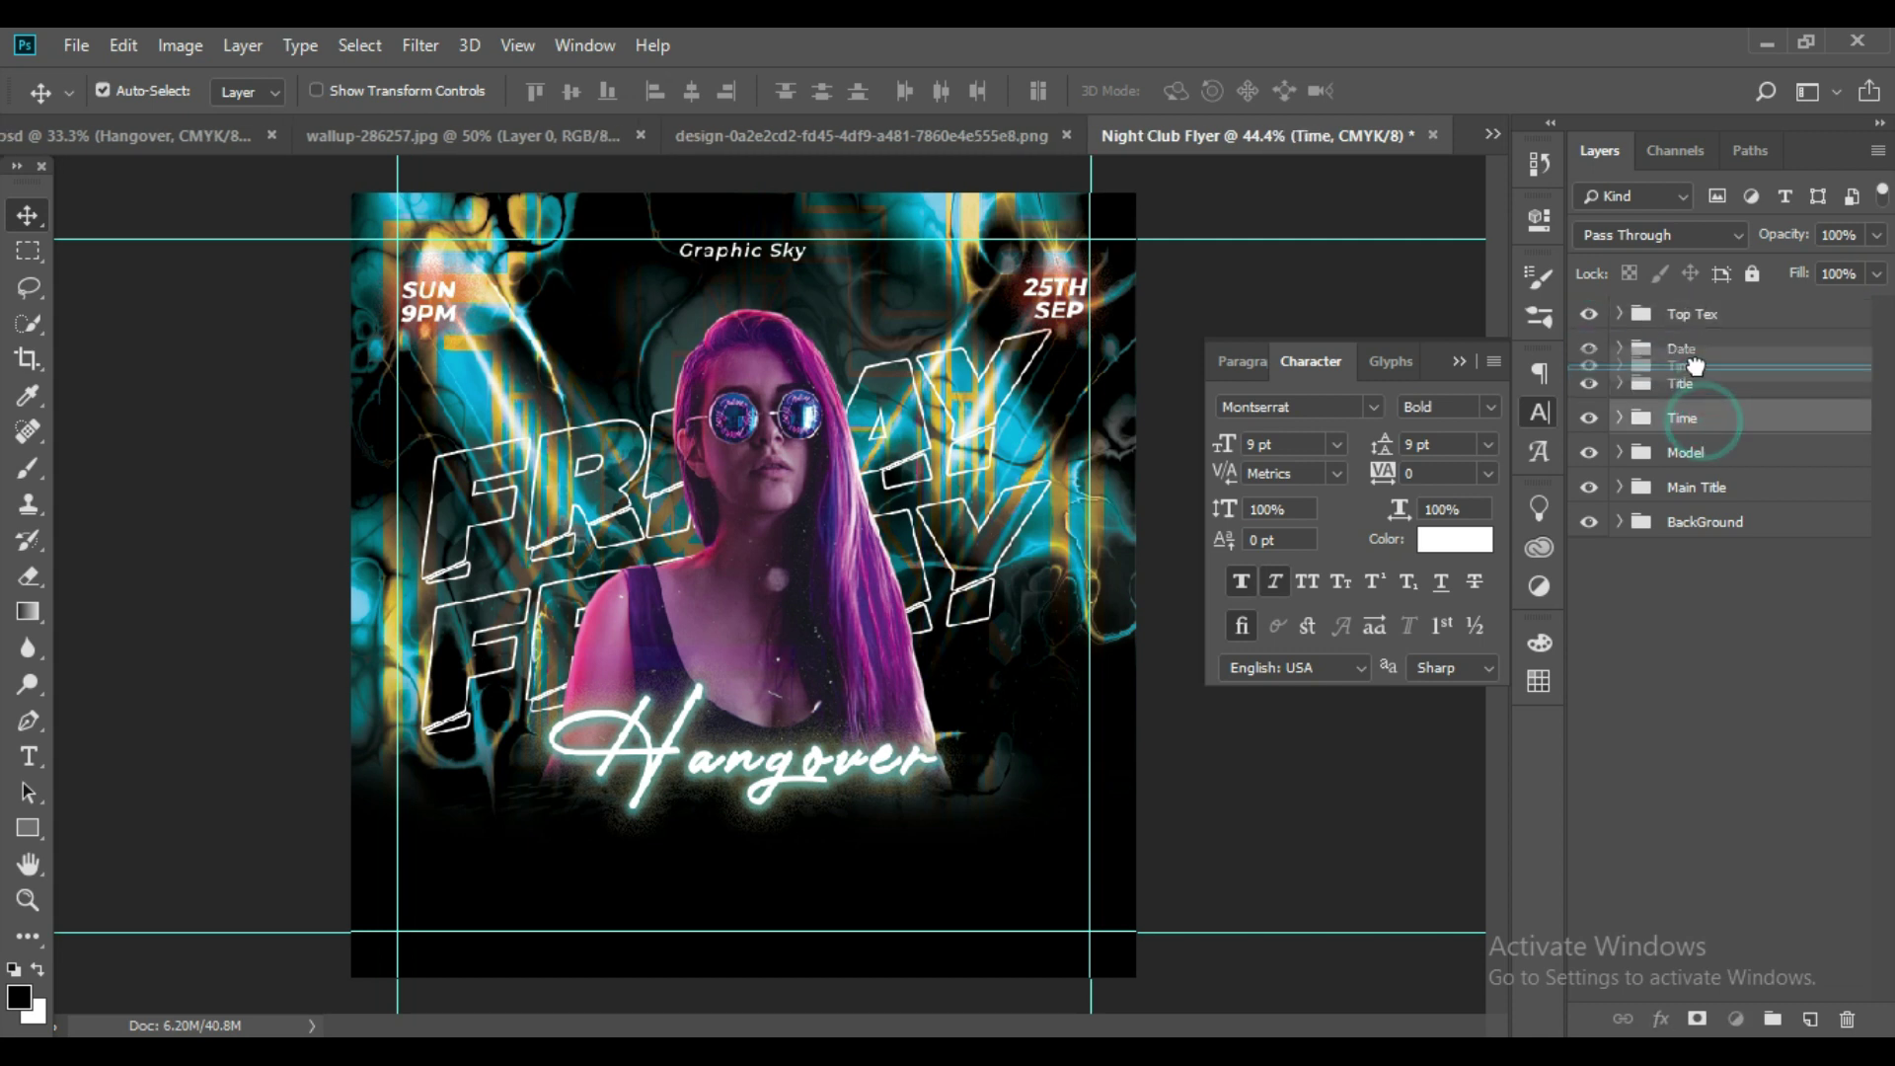
click(1715, 619)
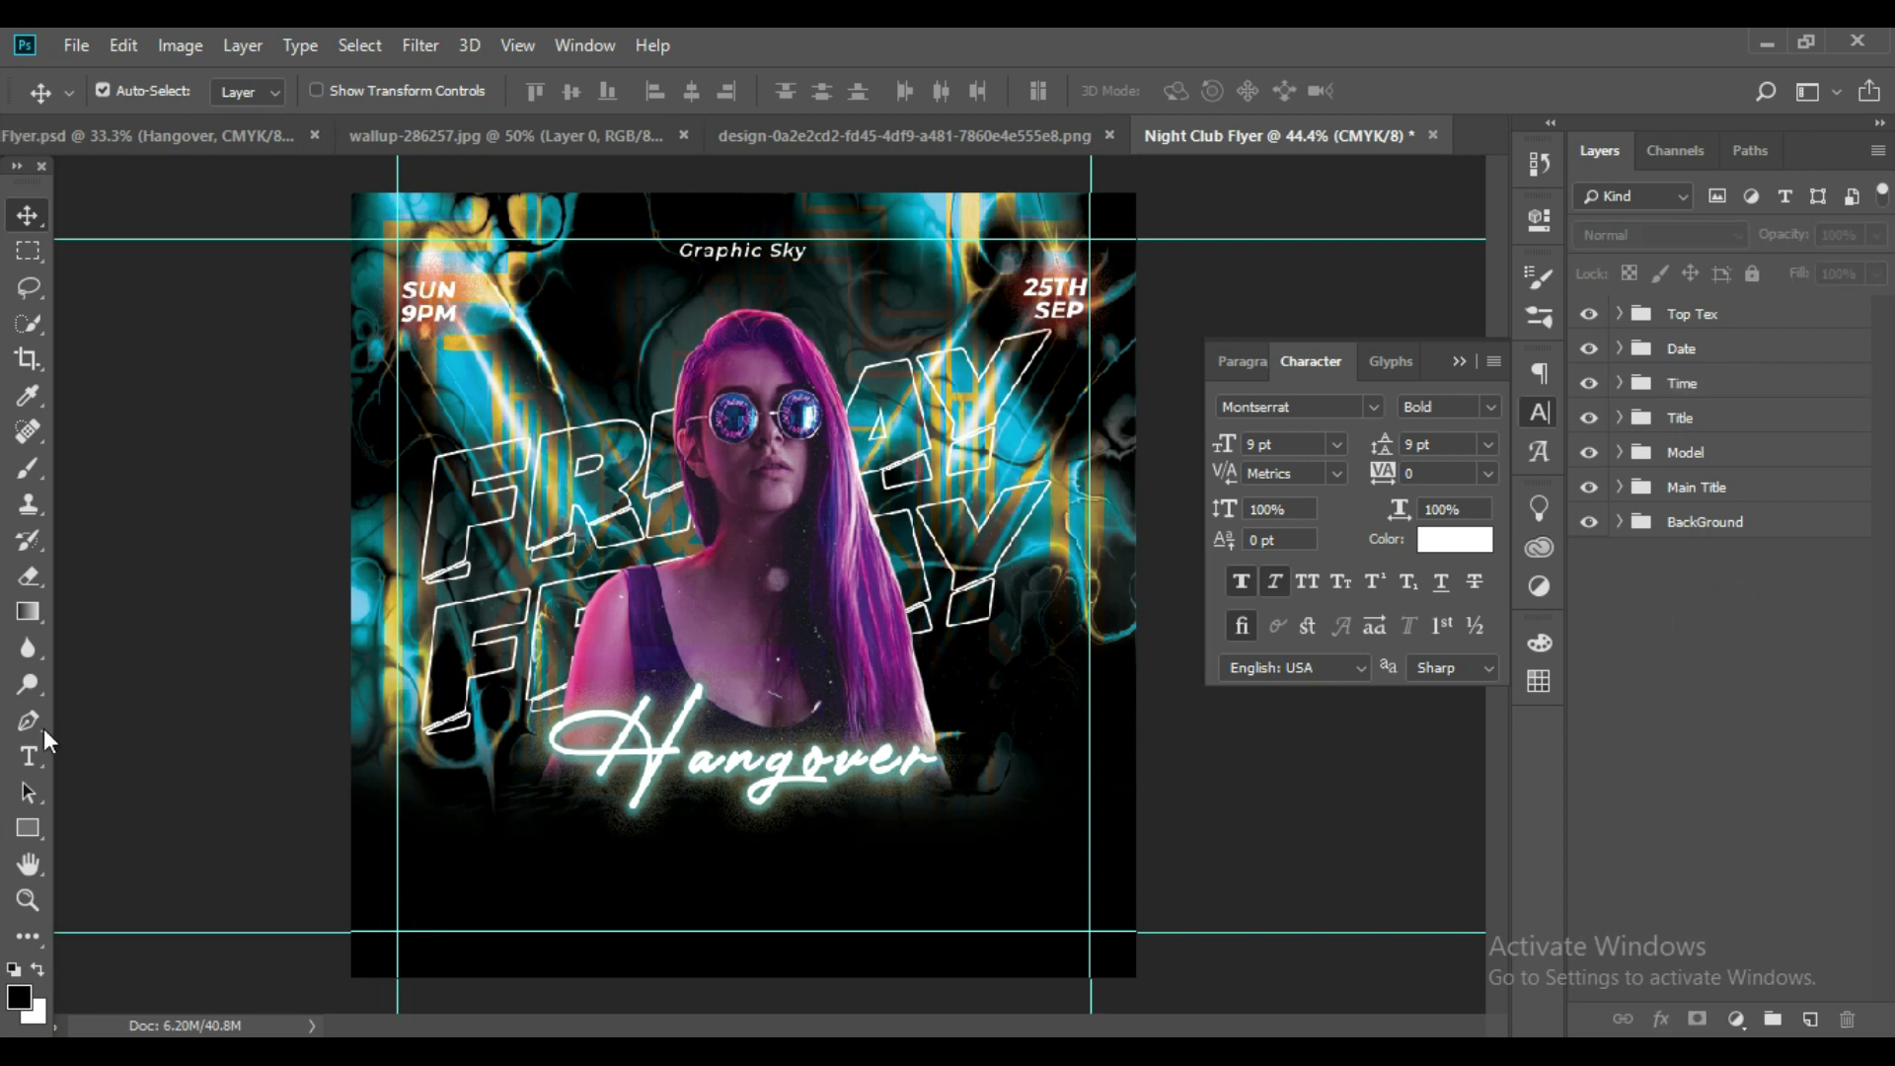
click(29, 756)
Type the three-line caption 'Hookah', 'Drinks', 'Parking' right of the Hangover script.
click(998, 790)
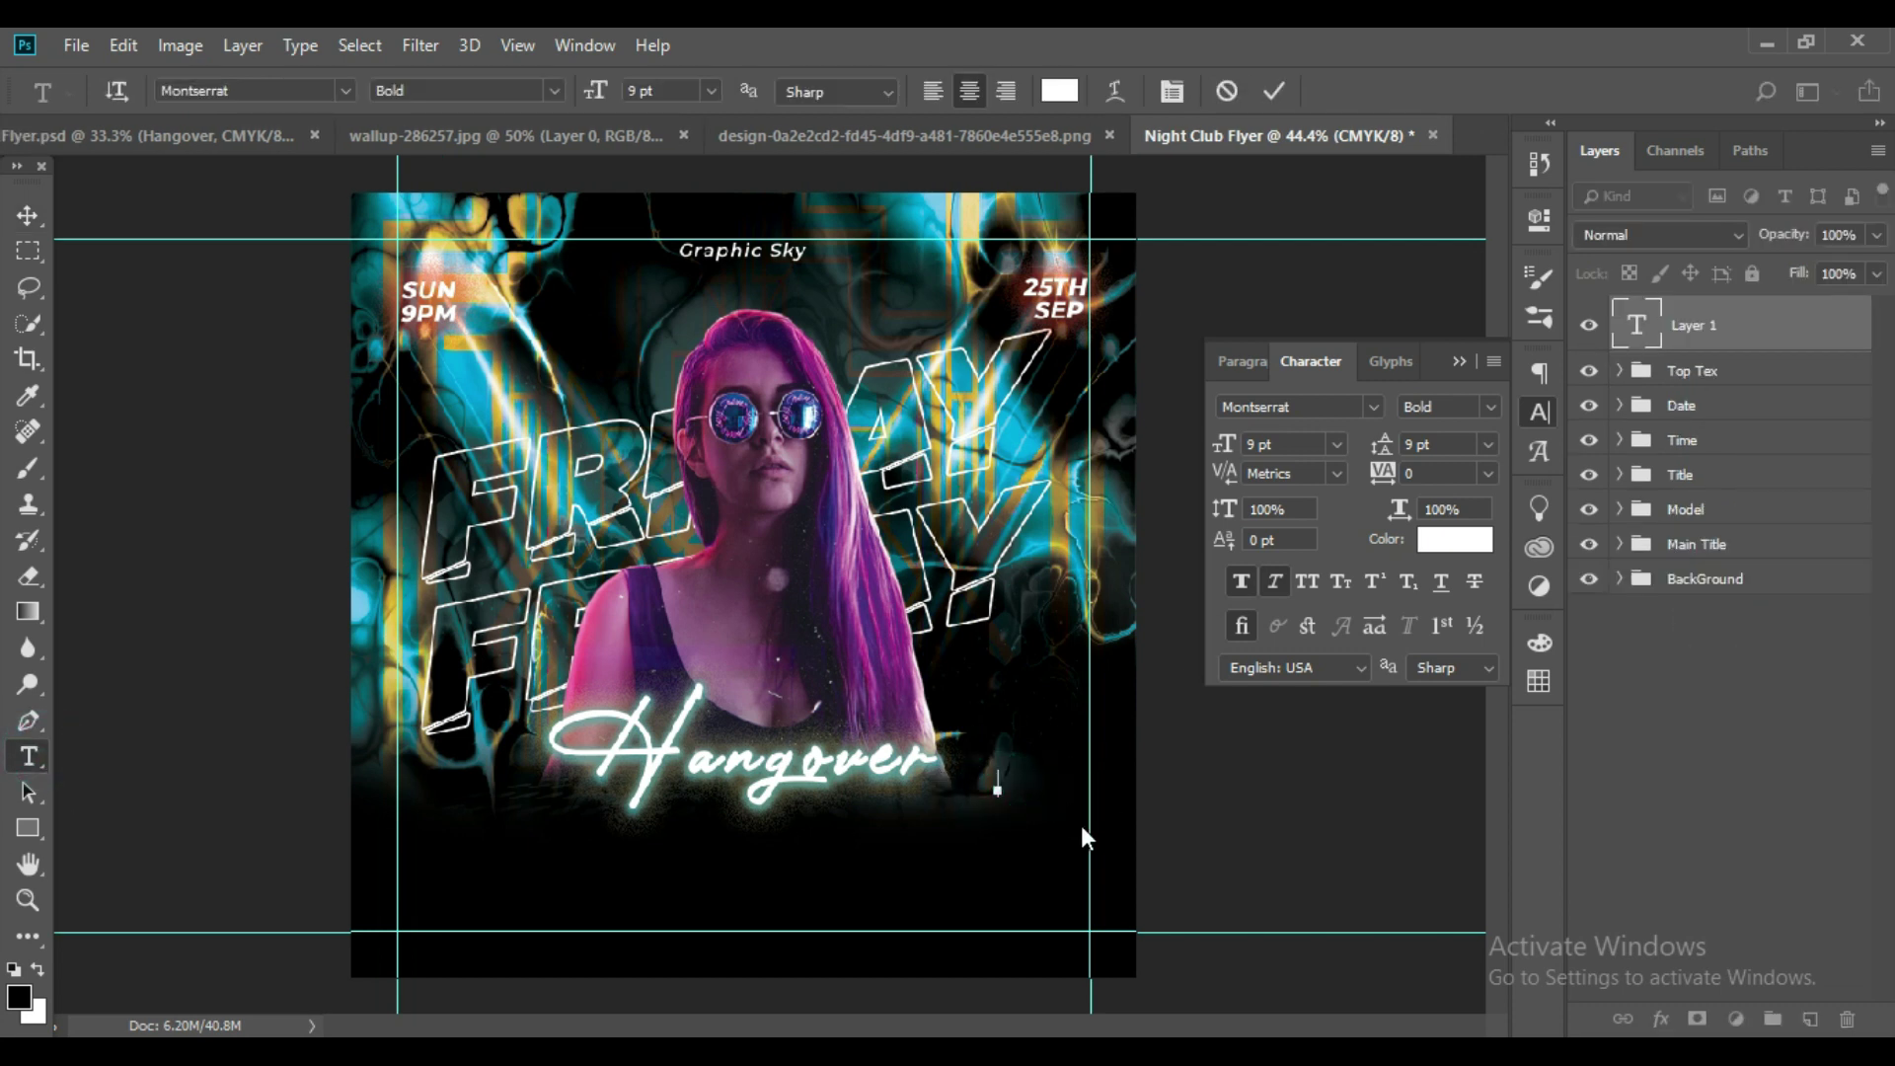
text(Hookah)
key(Return)
text(D)
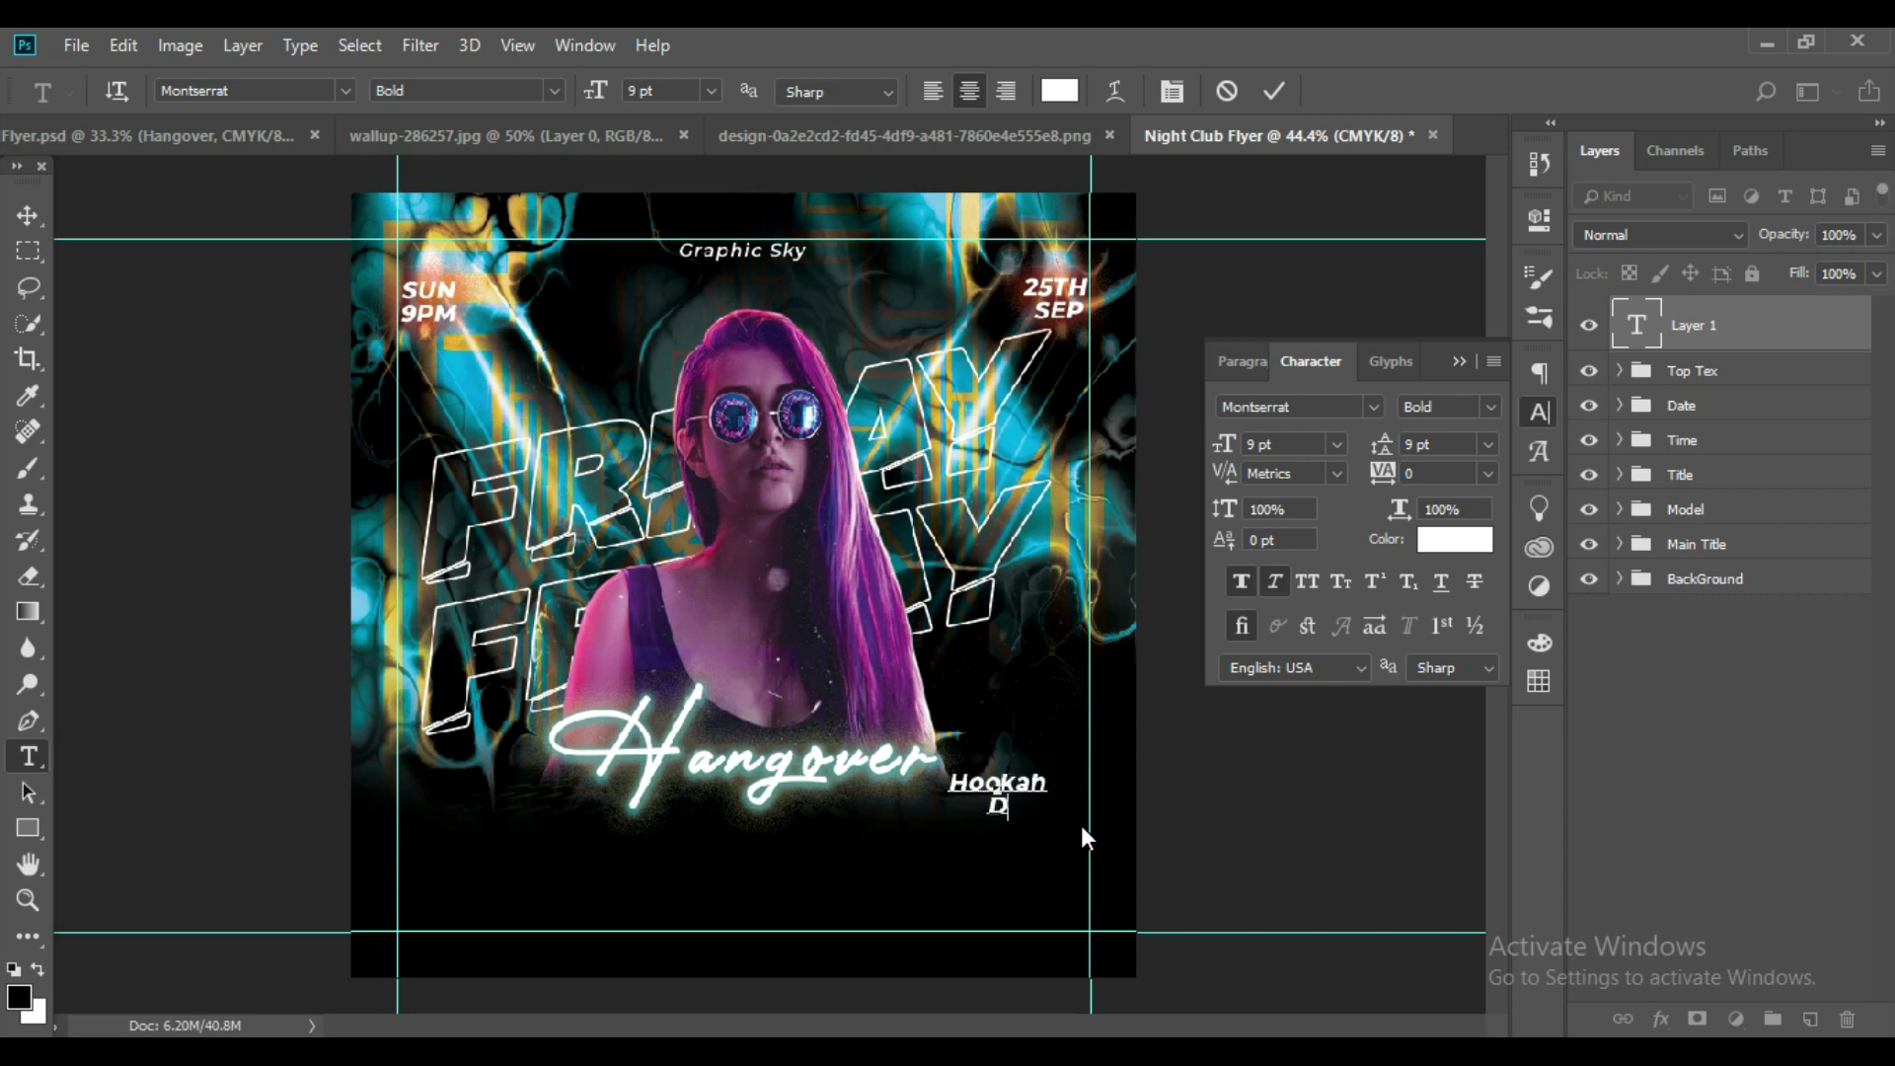
text(rinks)
key(Return)
text(Par)
text(kin)
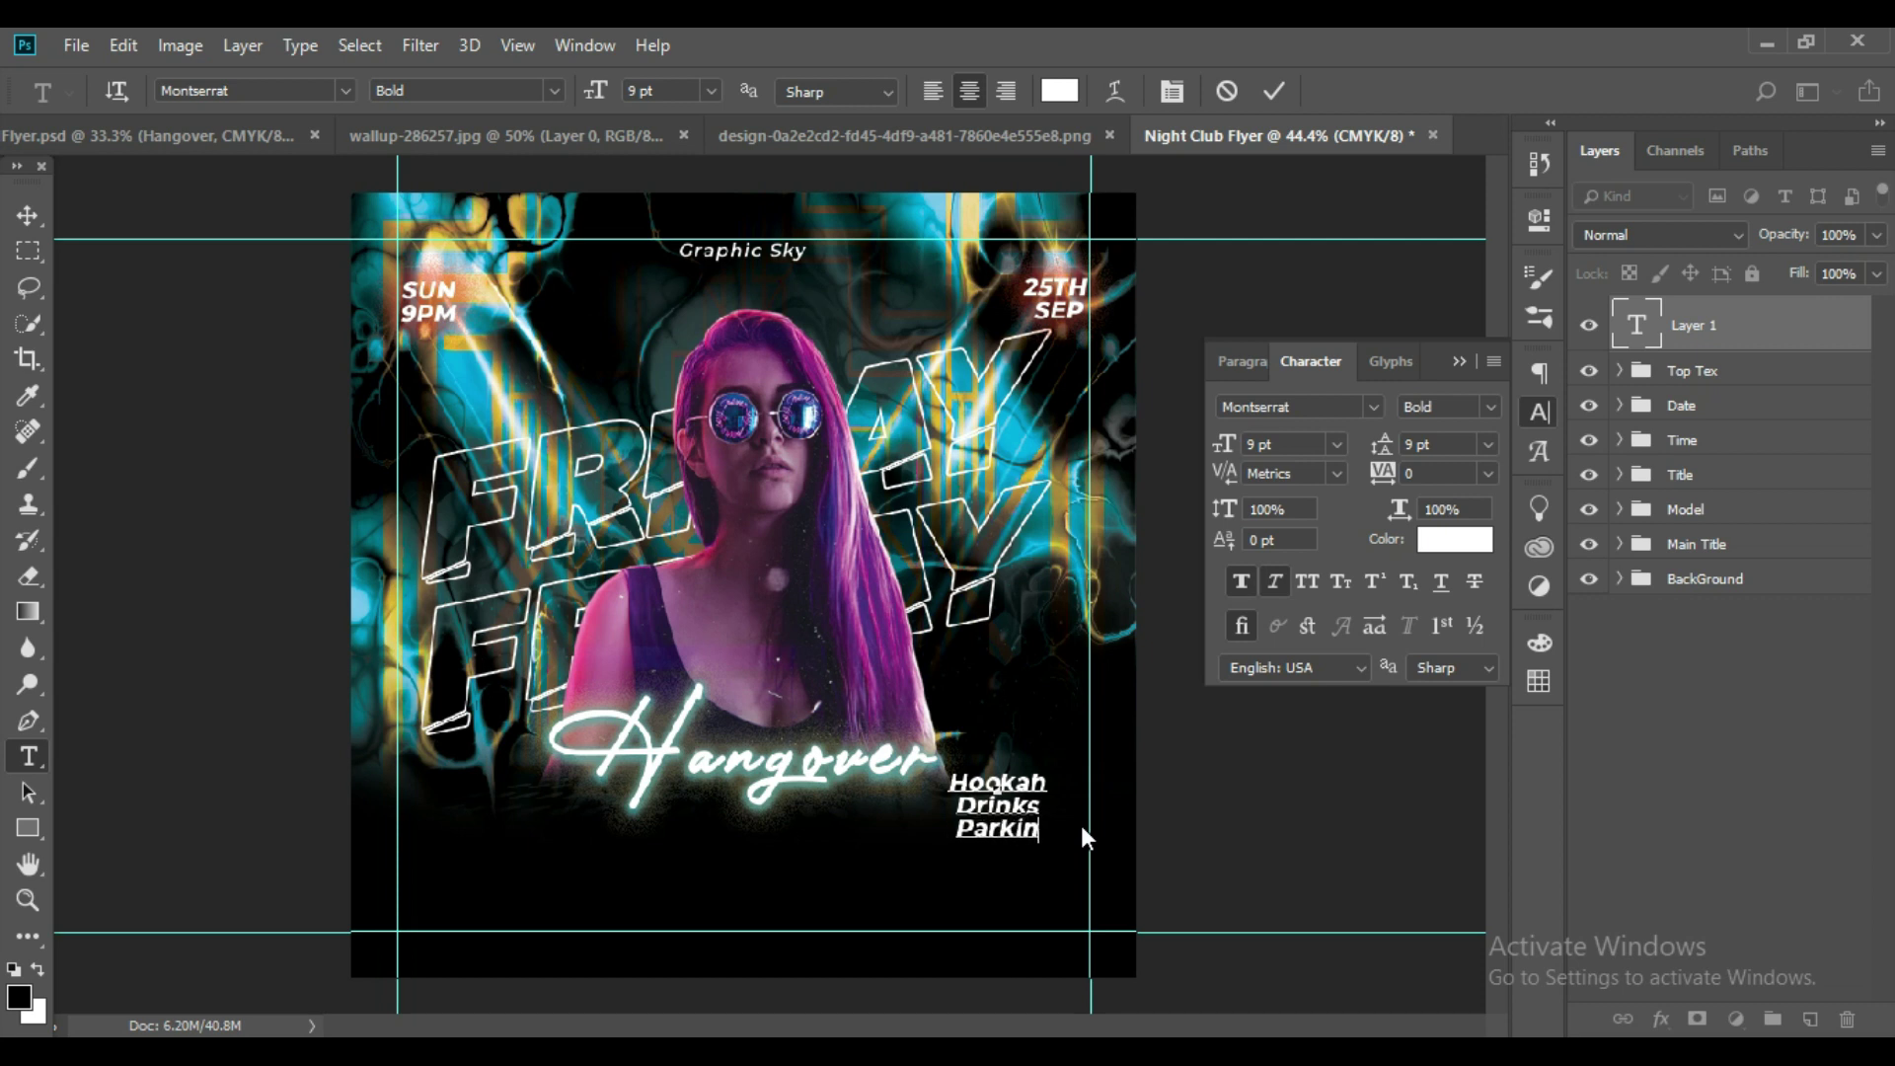
text(g)
click(1273, 90)
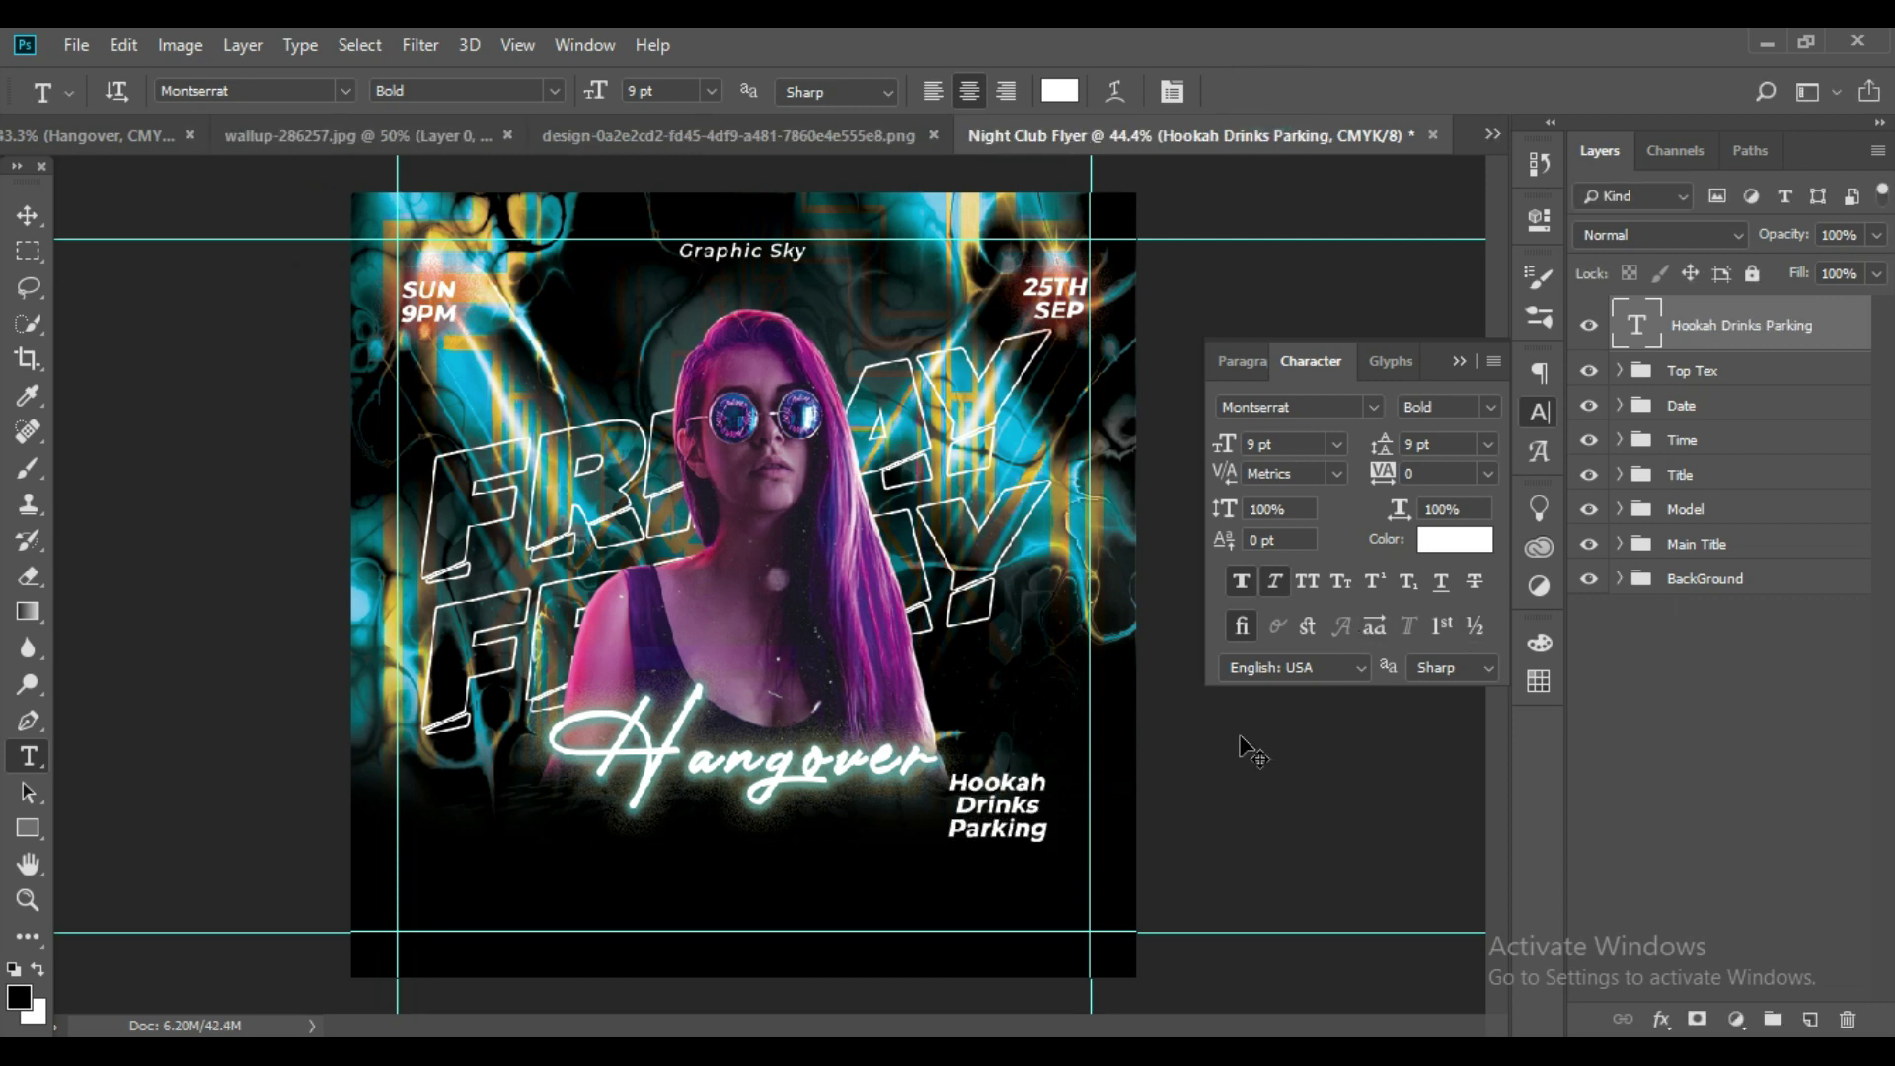
Shift the caption slightly right and set its leading to 9 pt.
key(ctrl+t)
drag(1021, 829, 1057, 824)
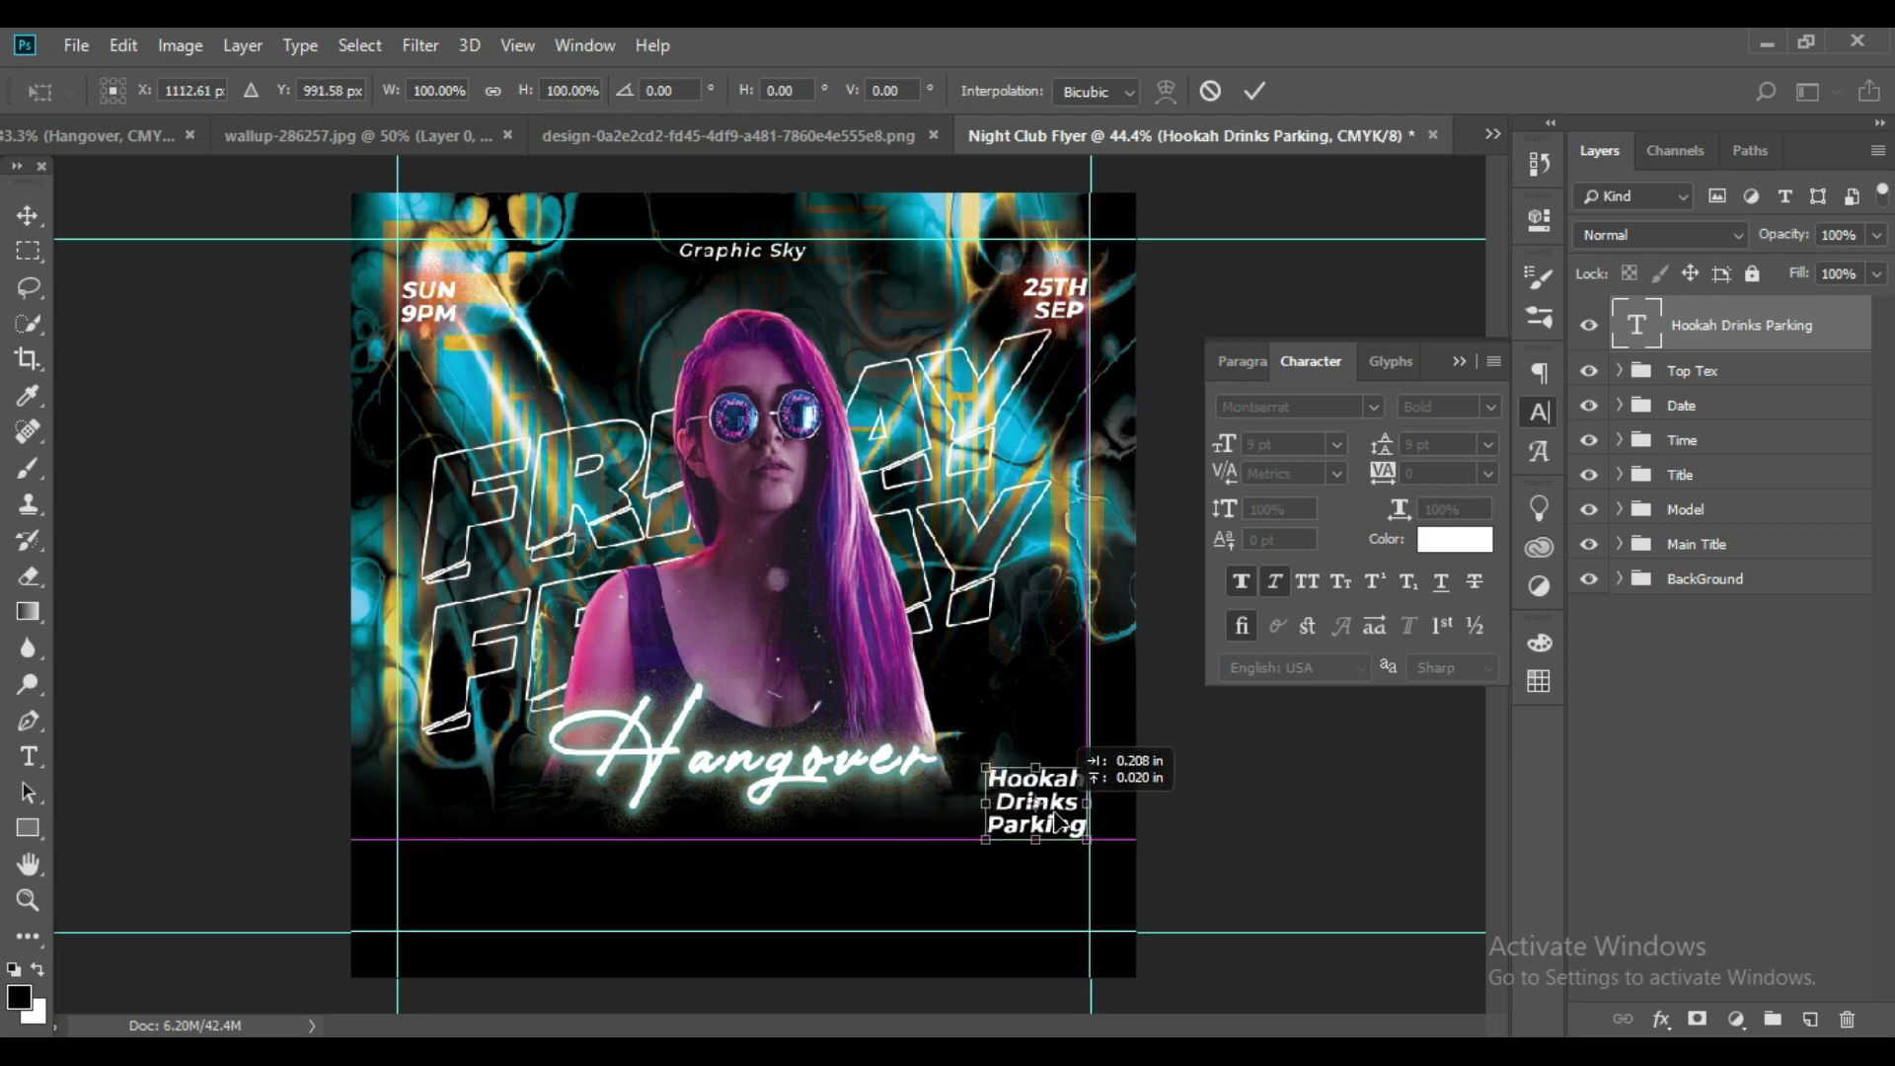
click(1254, 91)
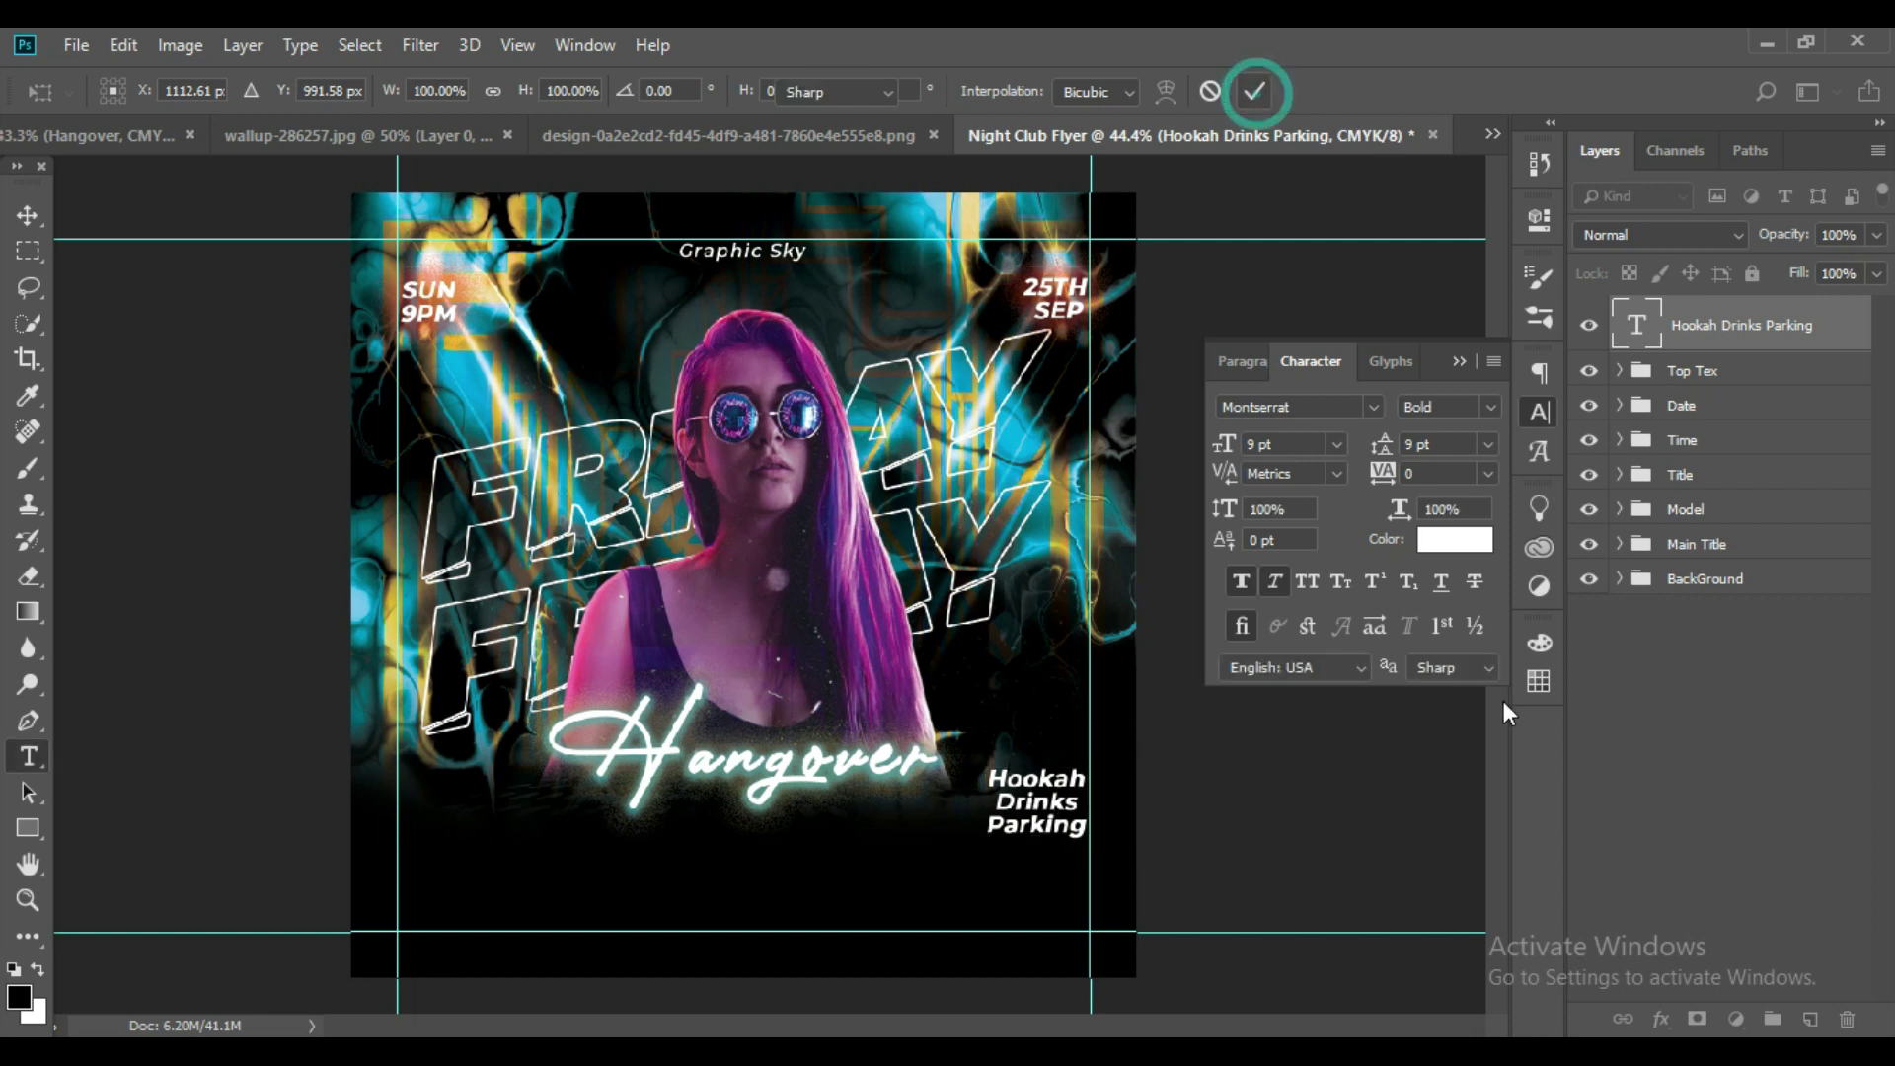
double_click(1630, 331)
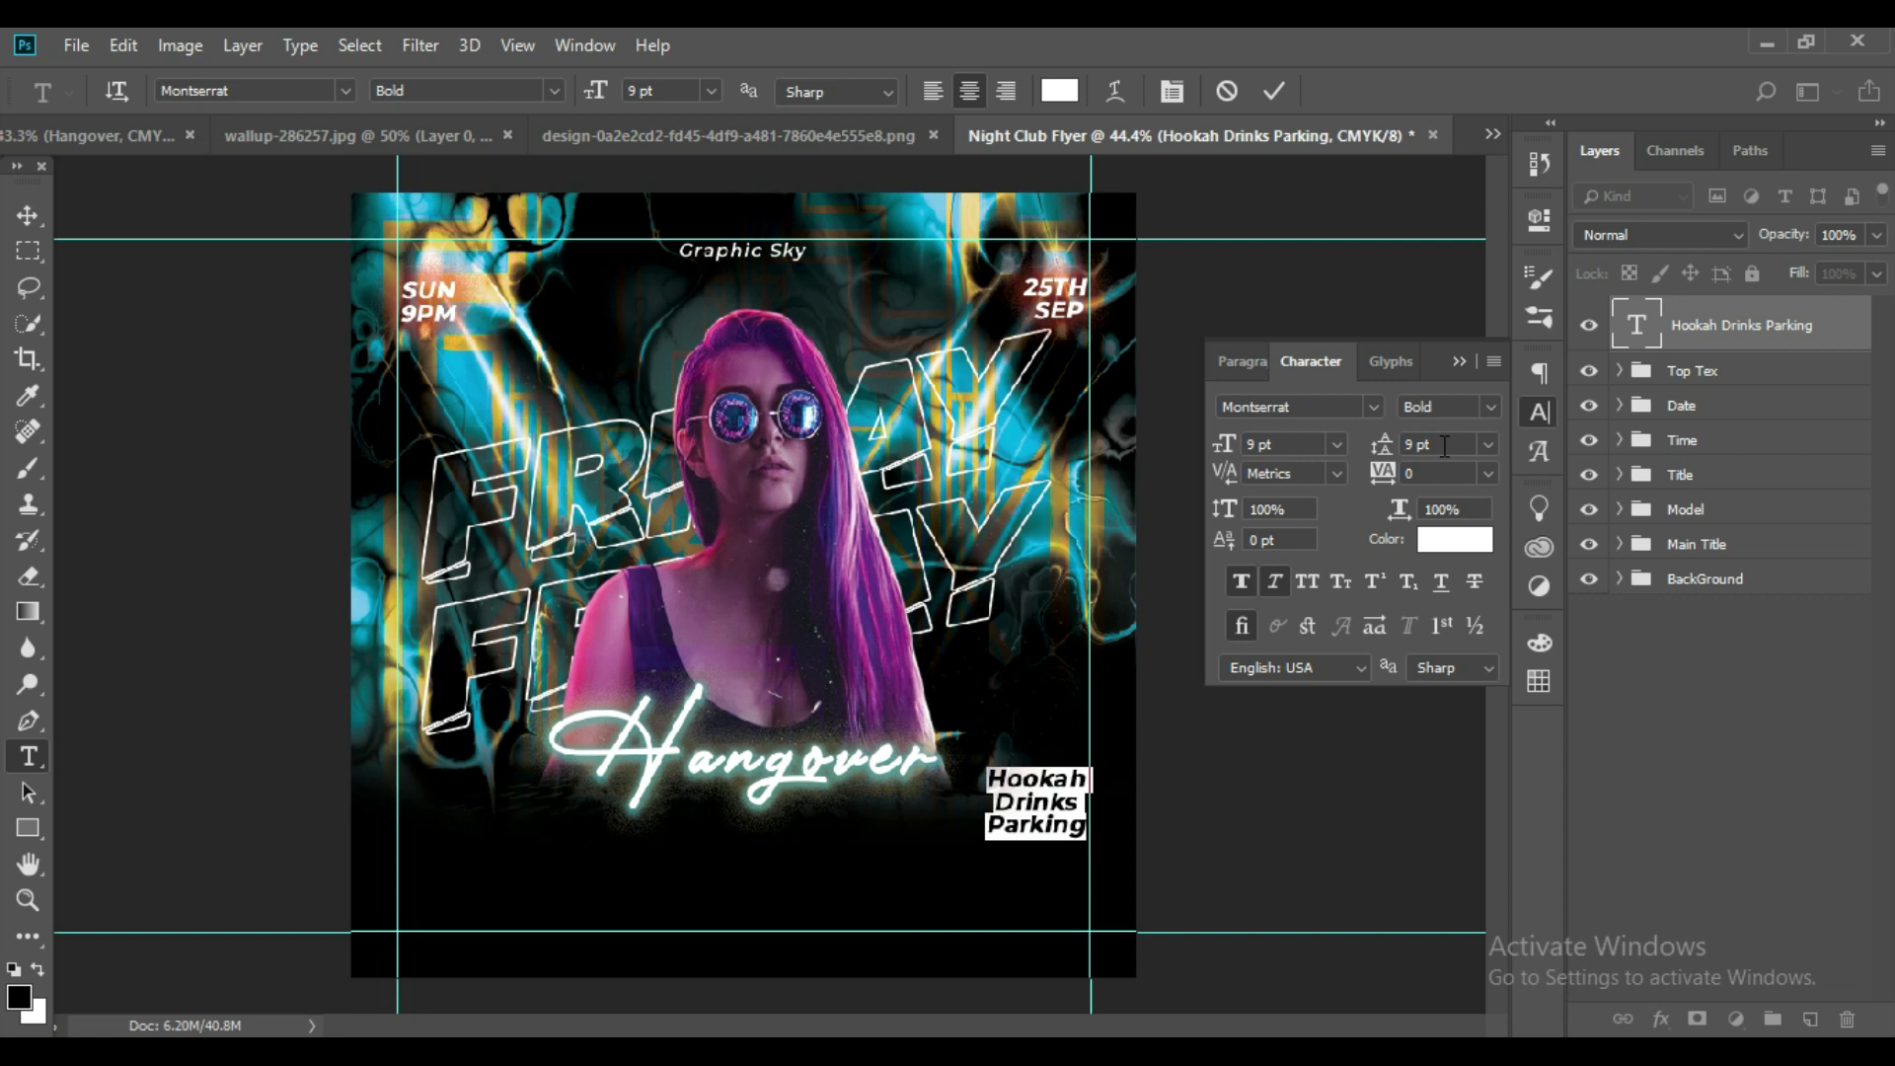
click(1488, 444)
click(1453, 525)
click(1488, 444)
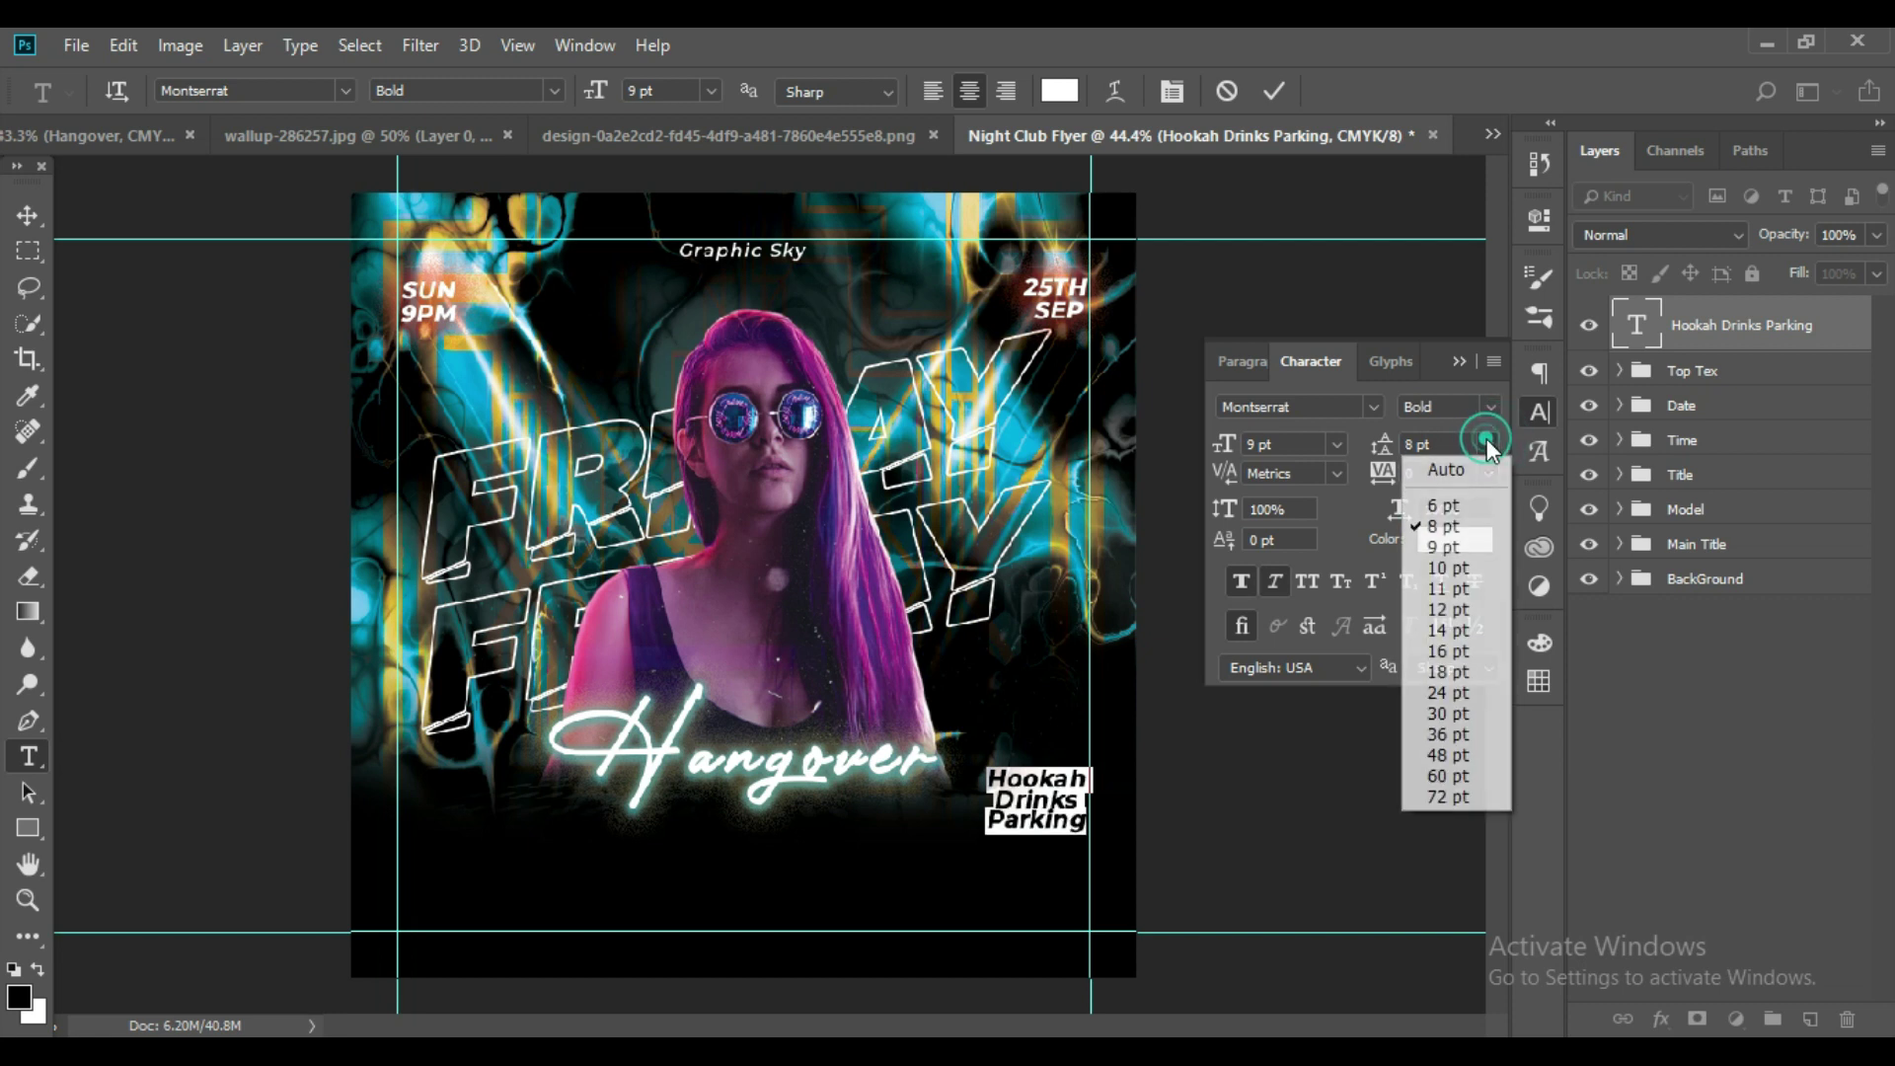
click(1452, 544)
click(1709, 811)
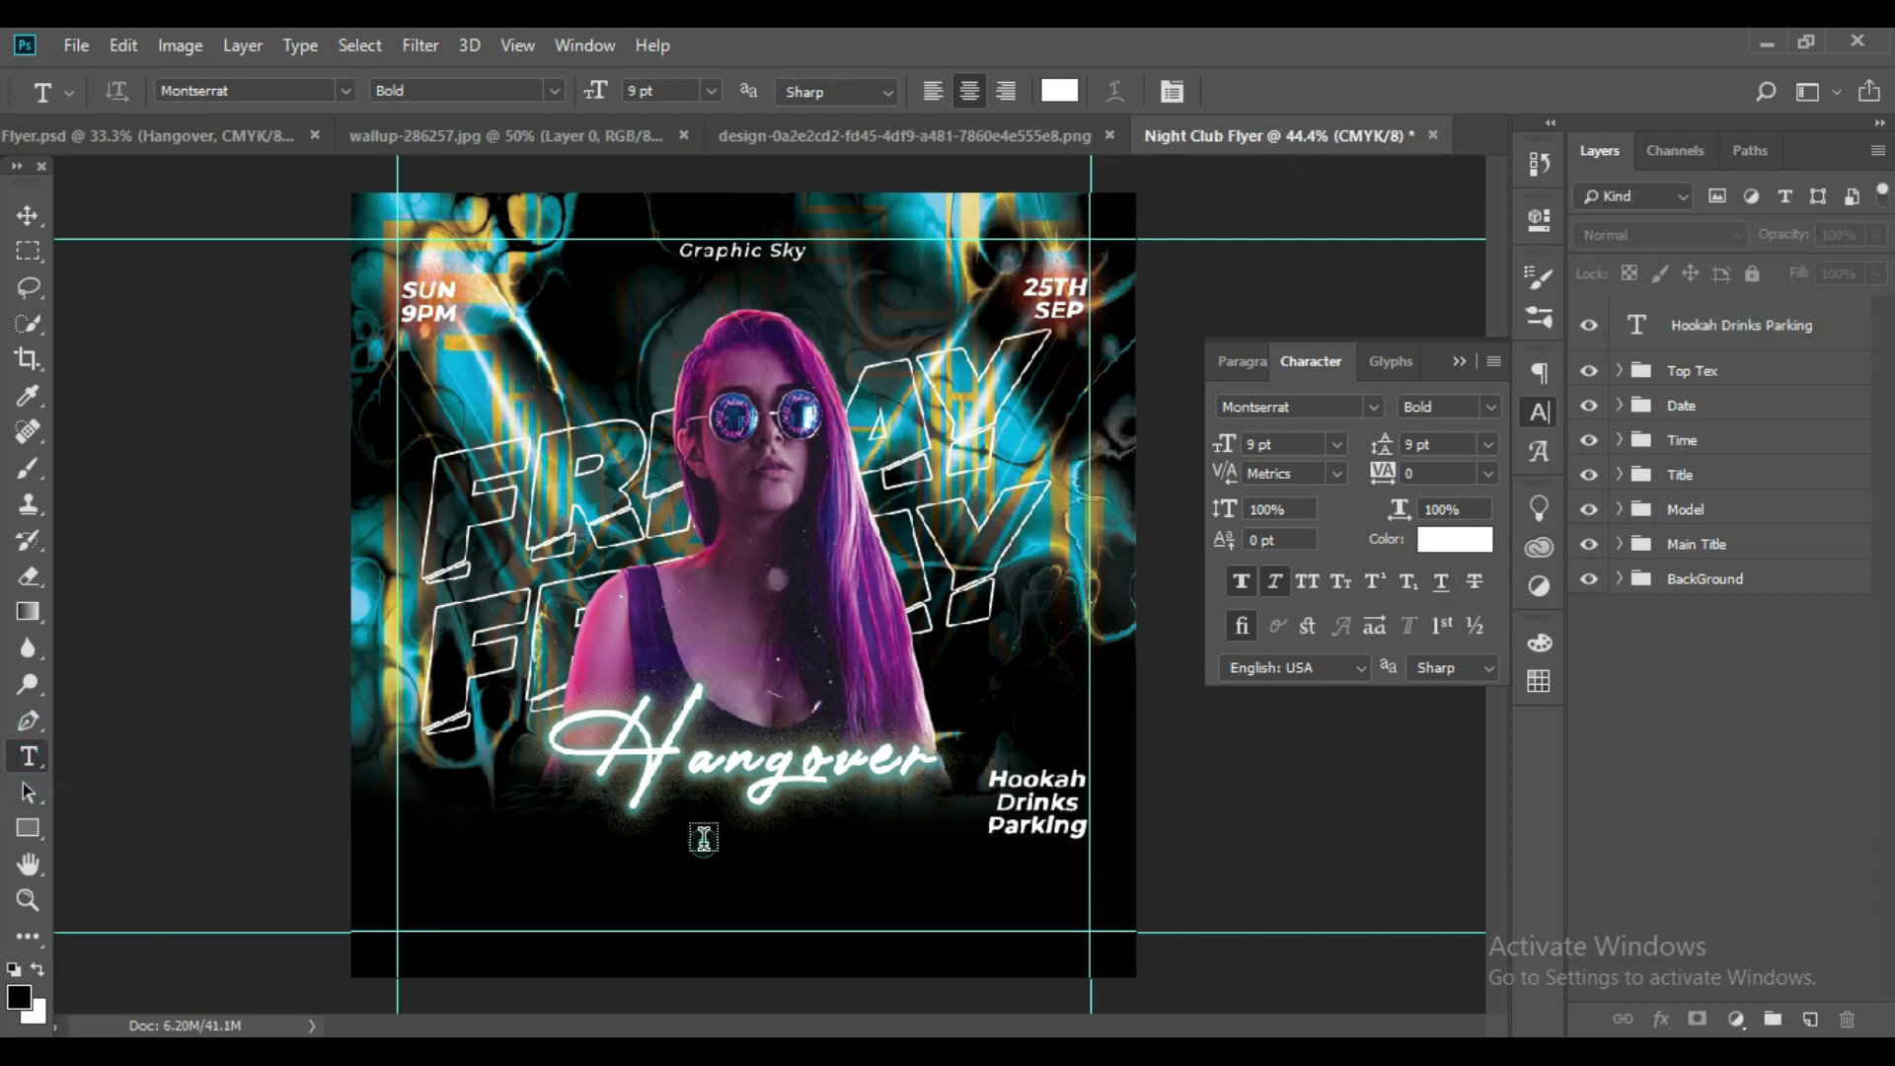
Add an upright 'Hosted By' line below Hangover, centred horizontally on the canvas.
click(702, 846)
text(Hosd)
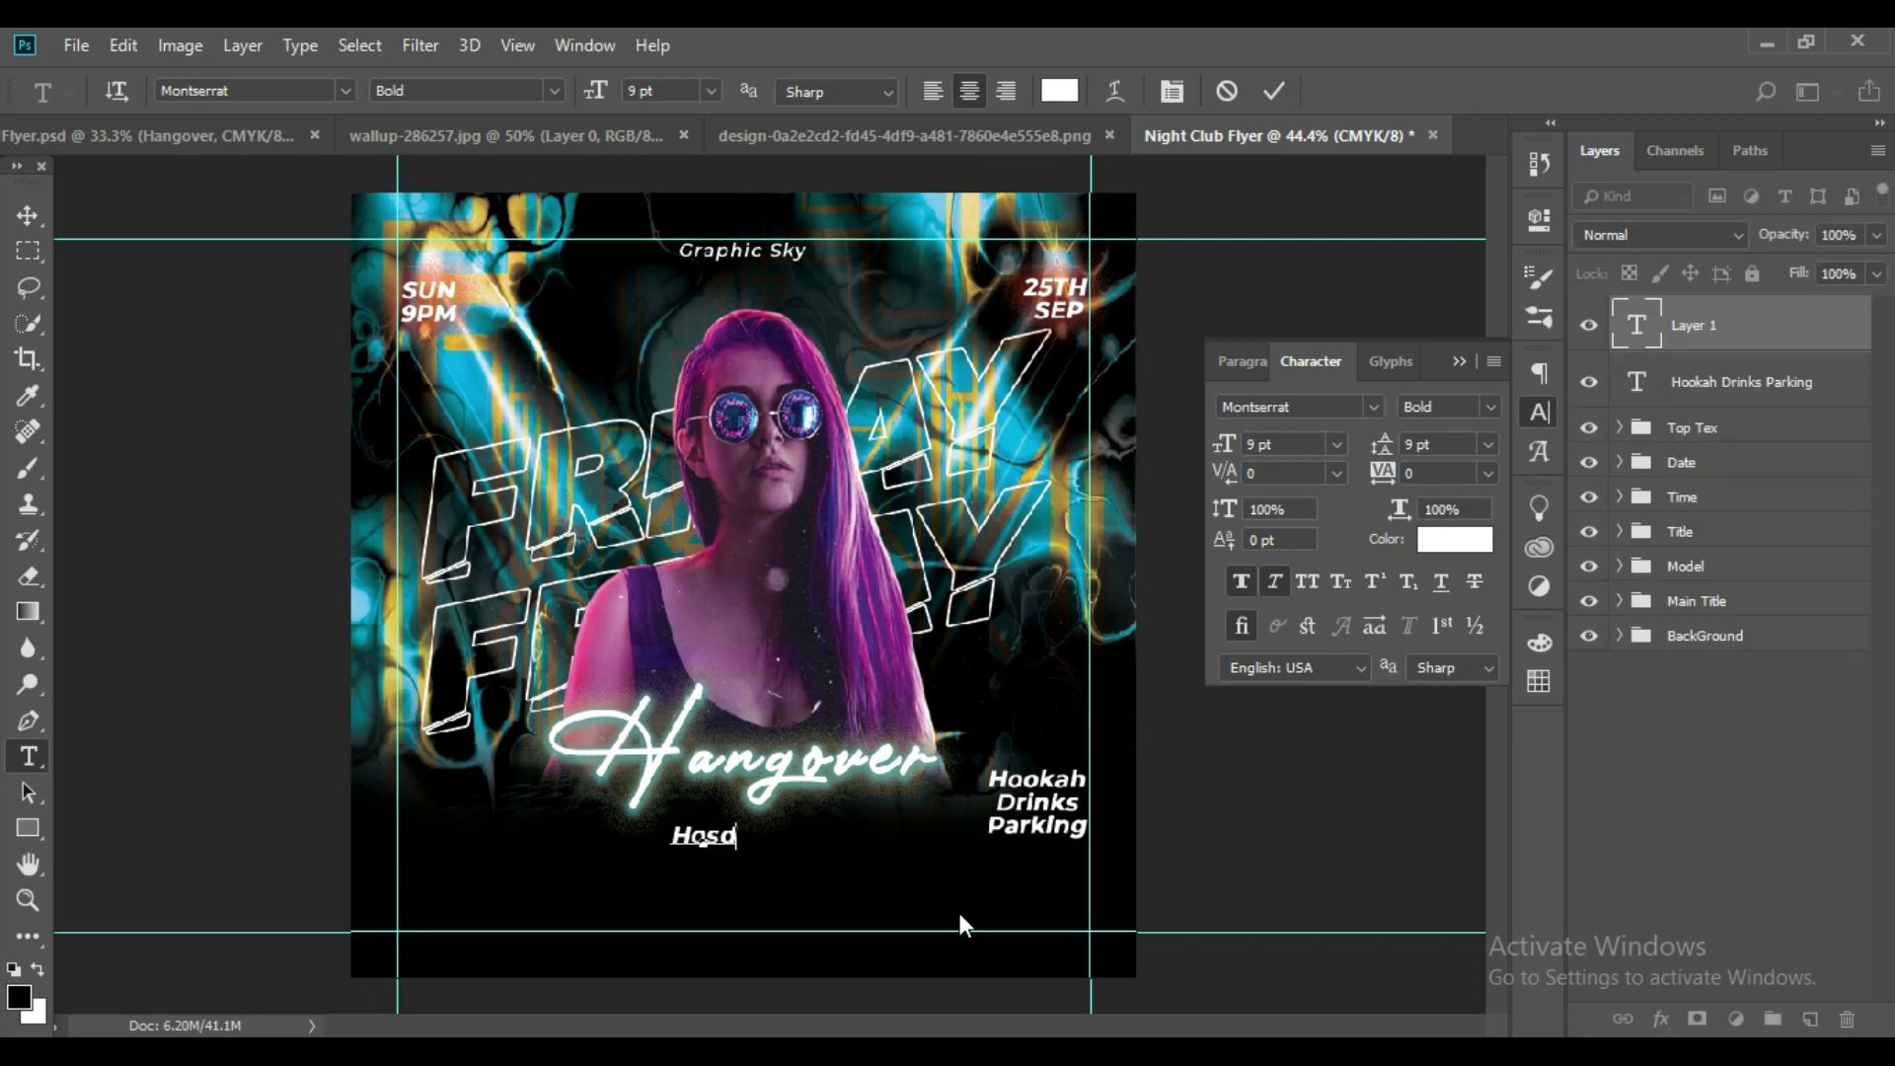
text(t)
key(BackSpace)
key(BackSpace)
text(ted)
text( By)
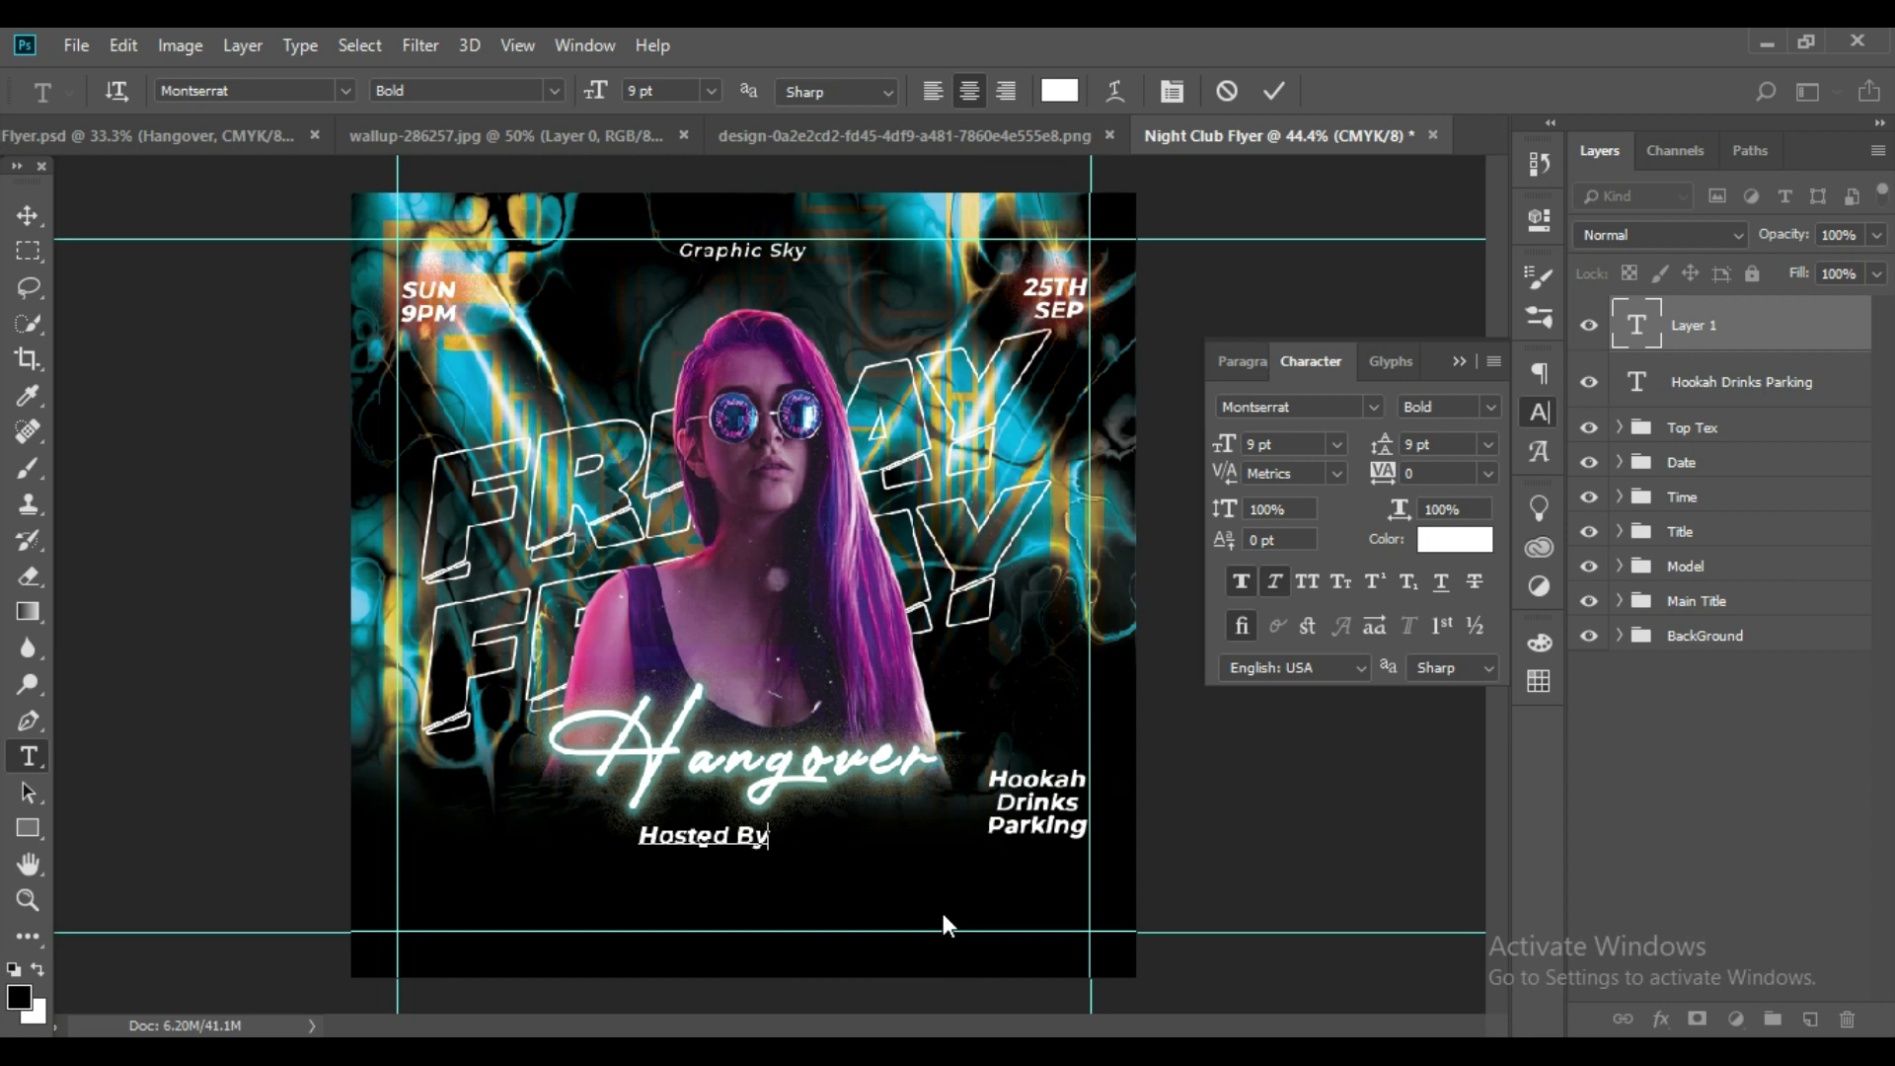
click(1275, 85)
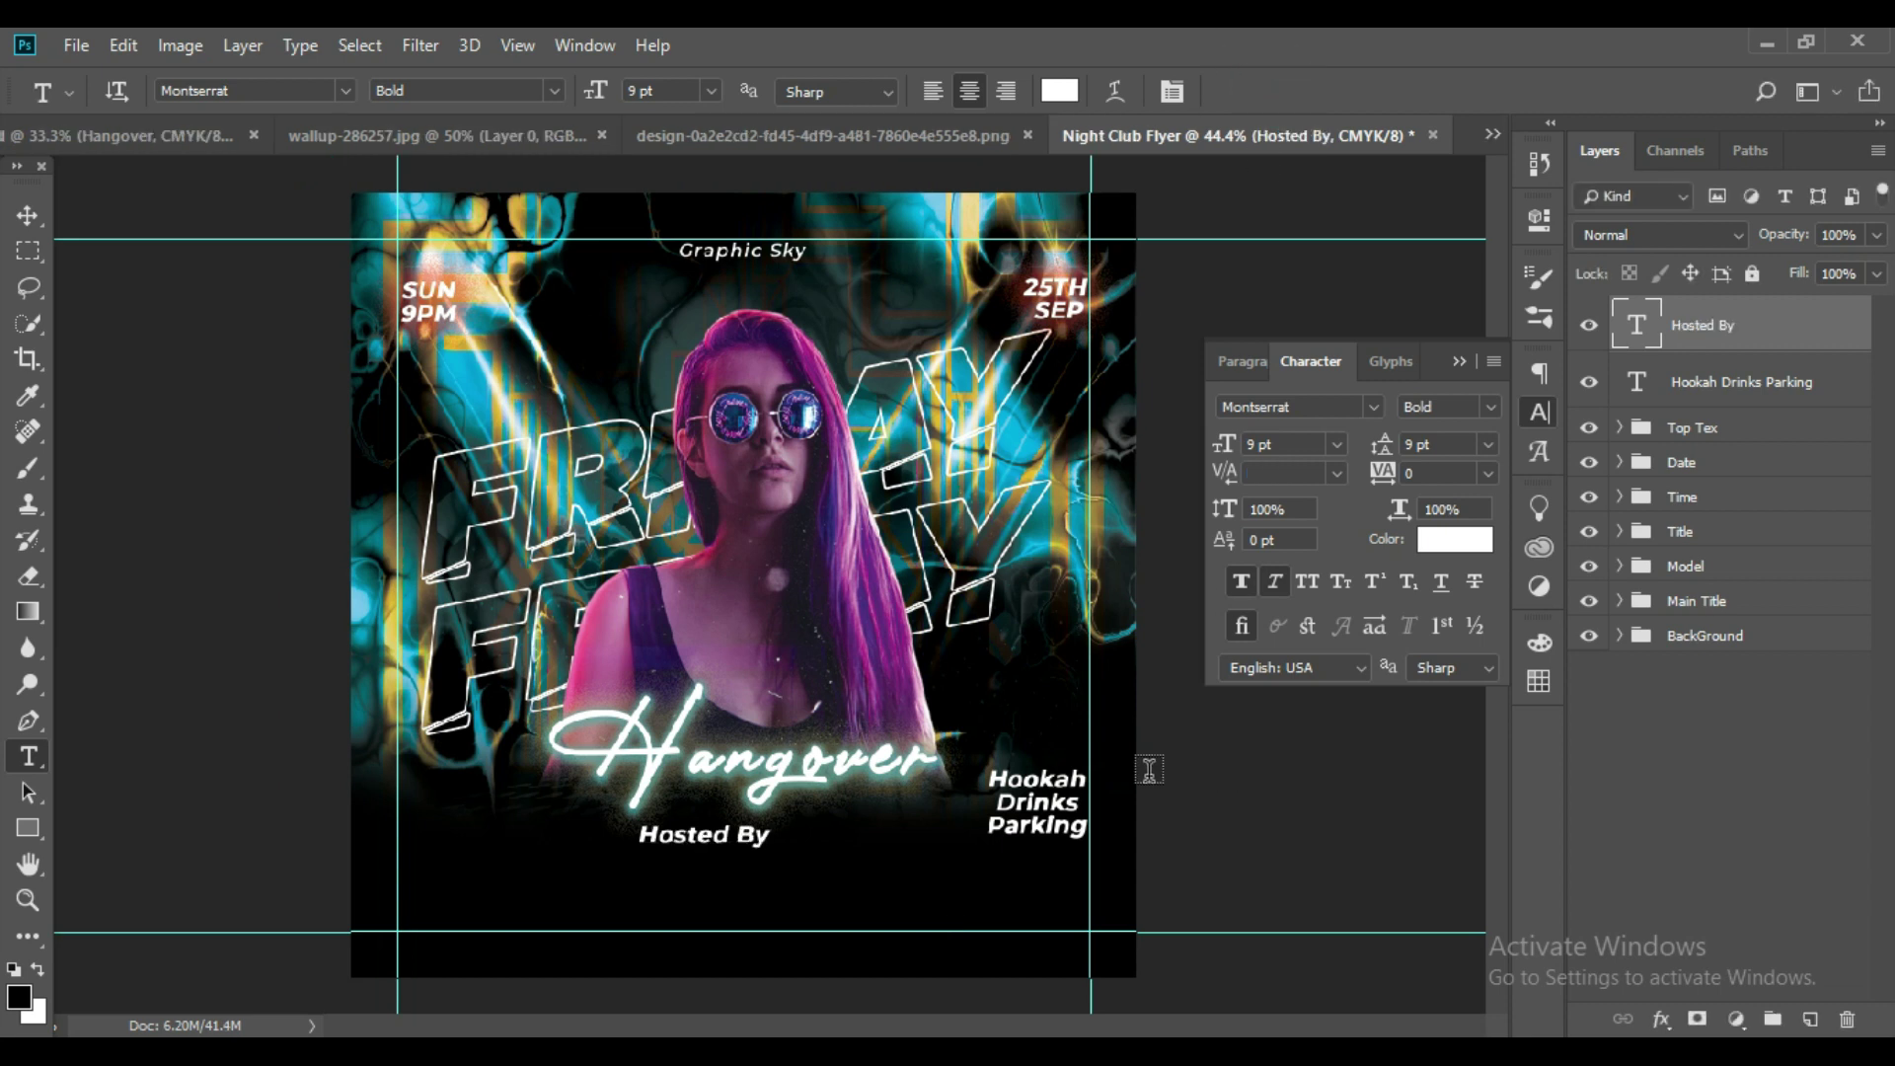
click(1273, 581)
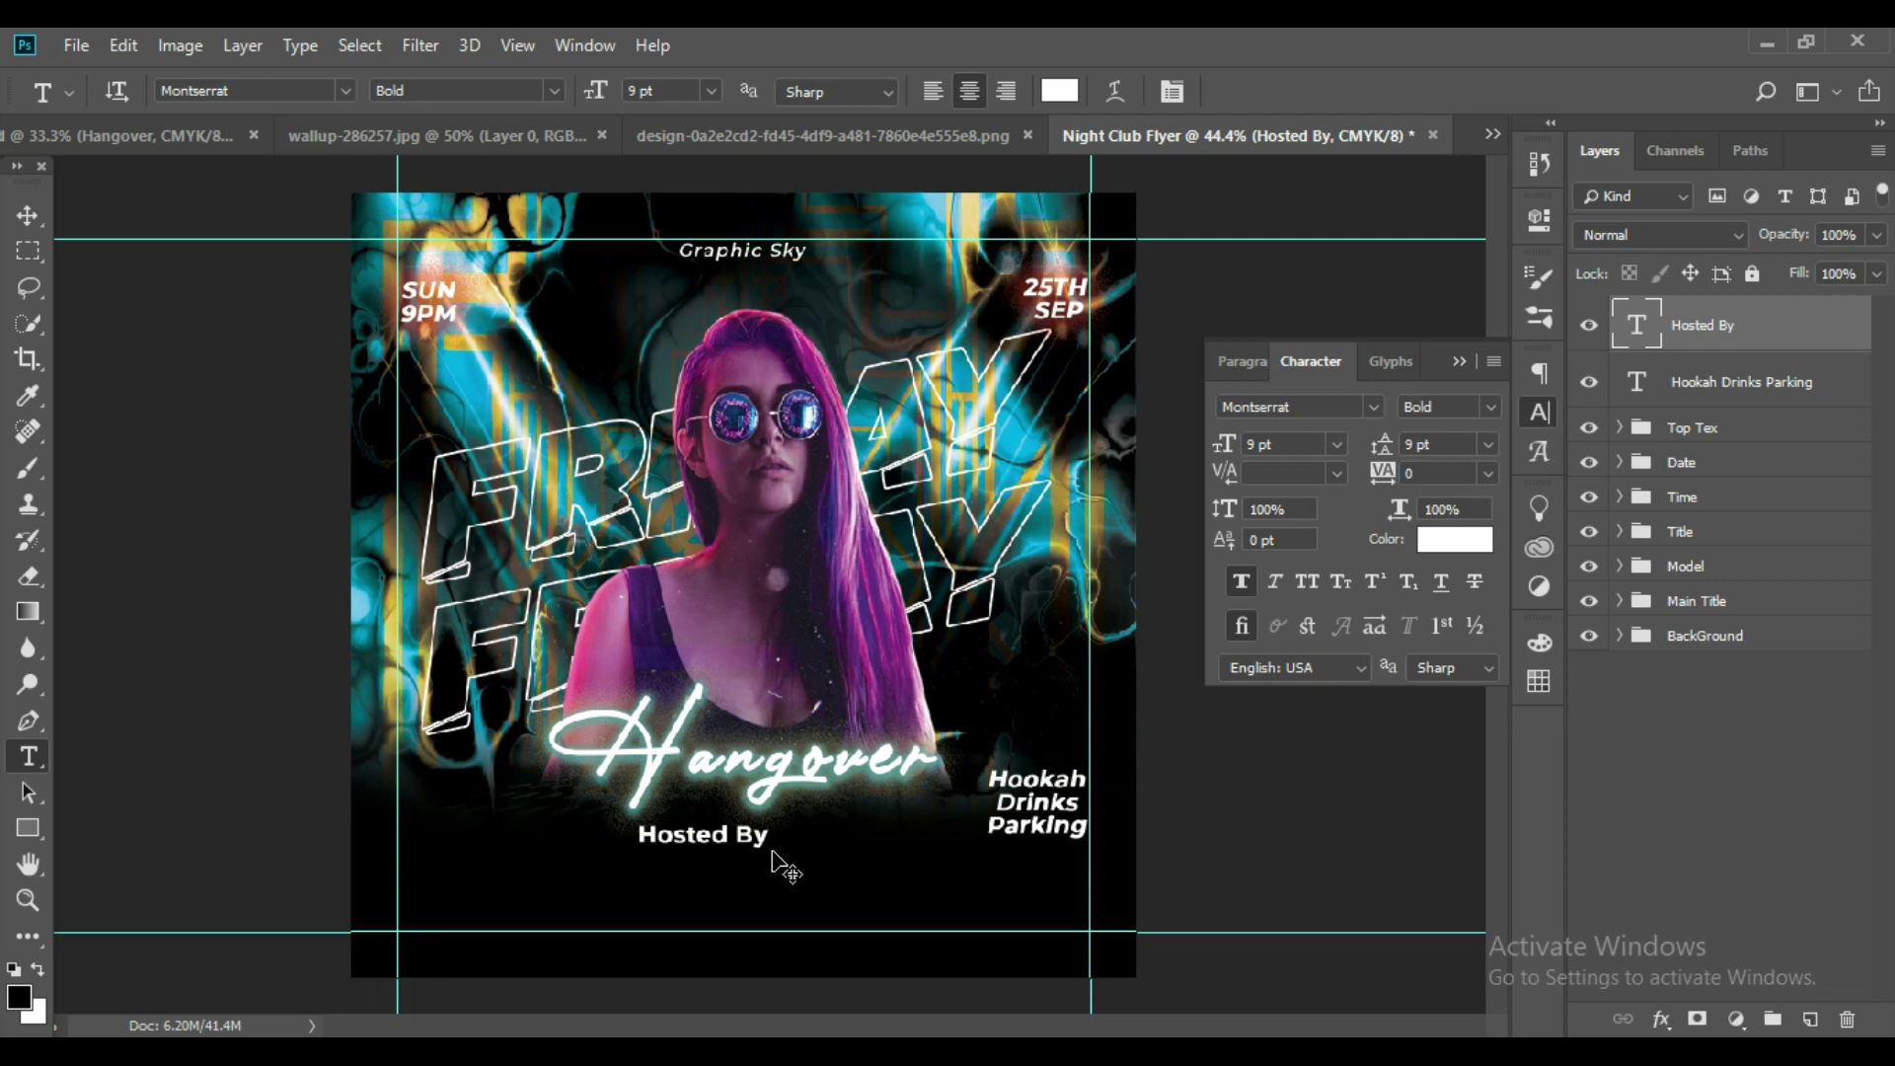
key(ctrl+a)
click(28, 215)
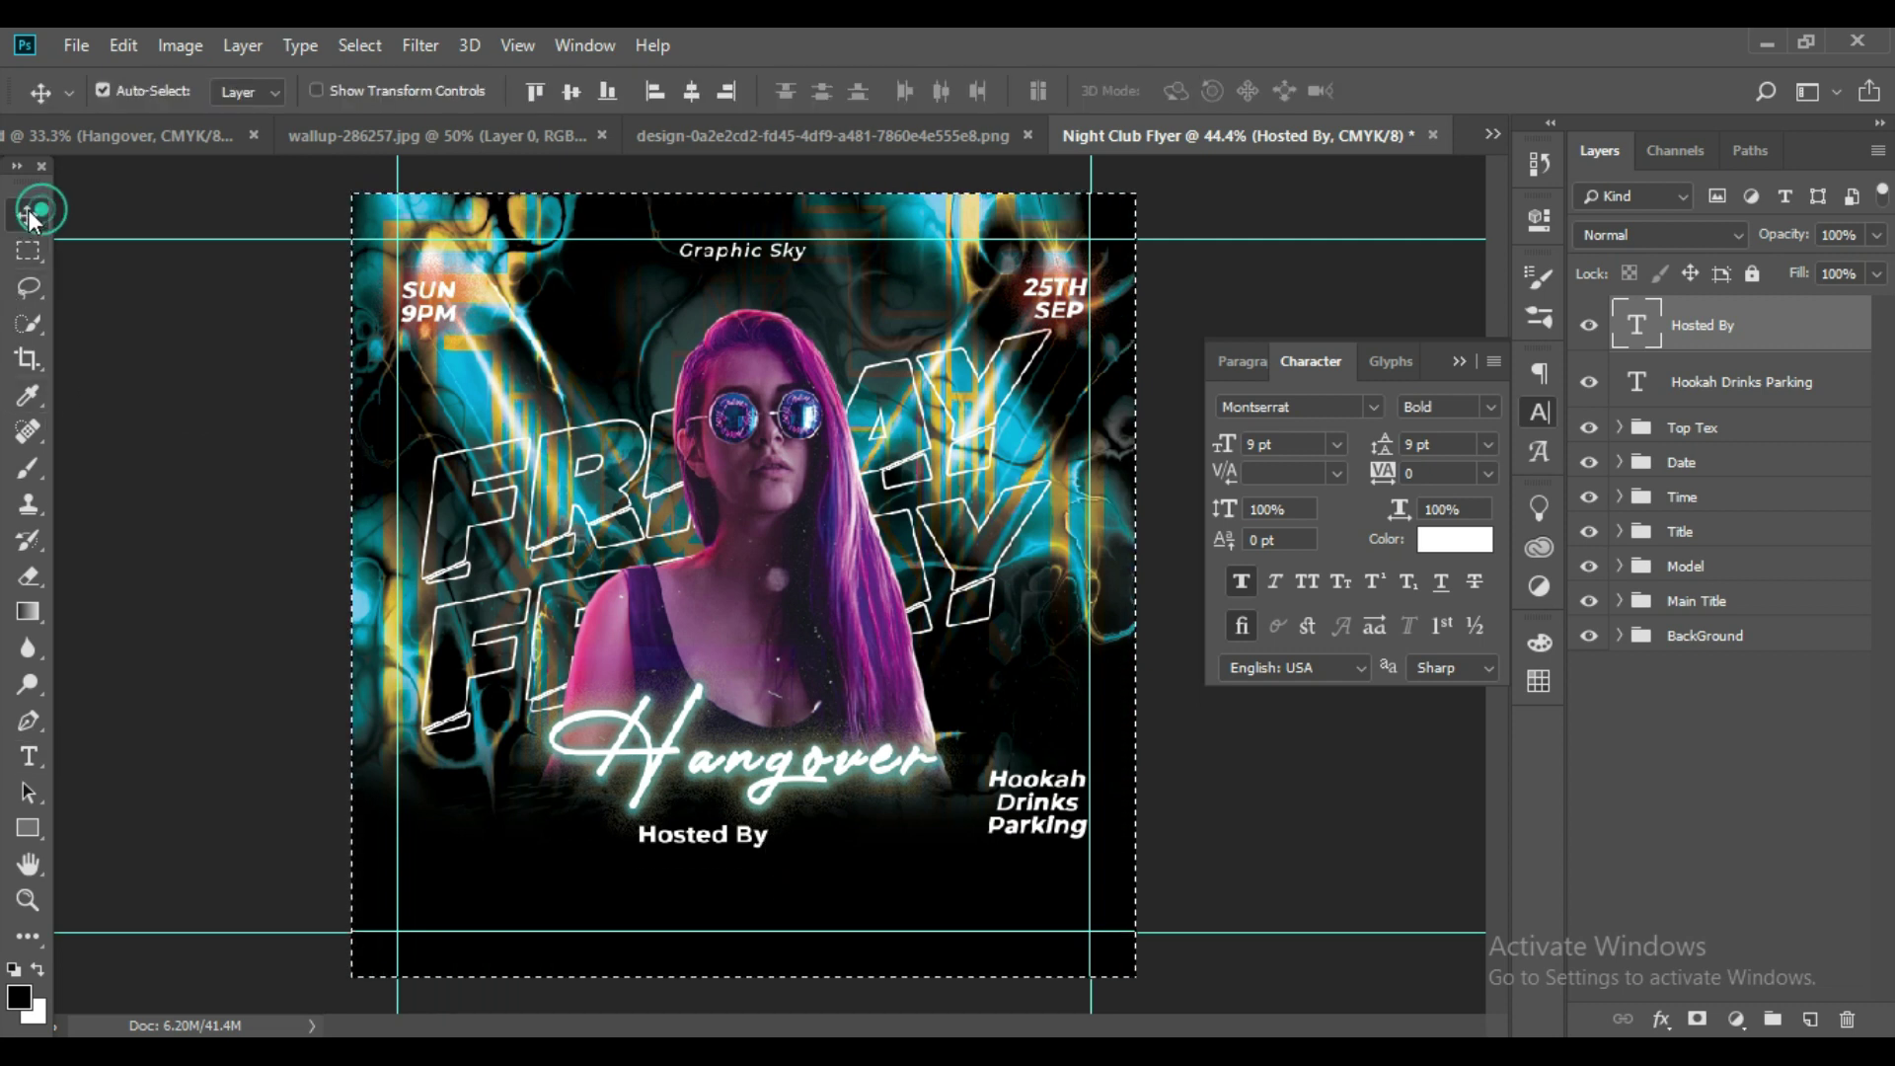
click(691, 91)
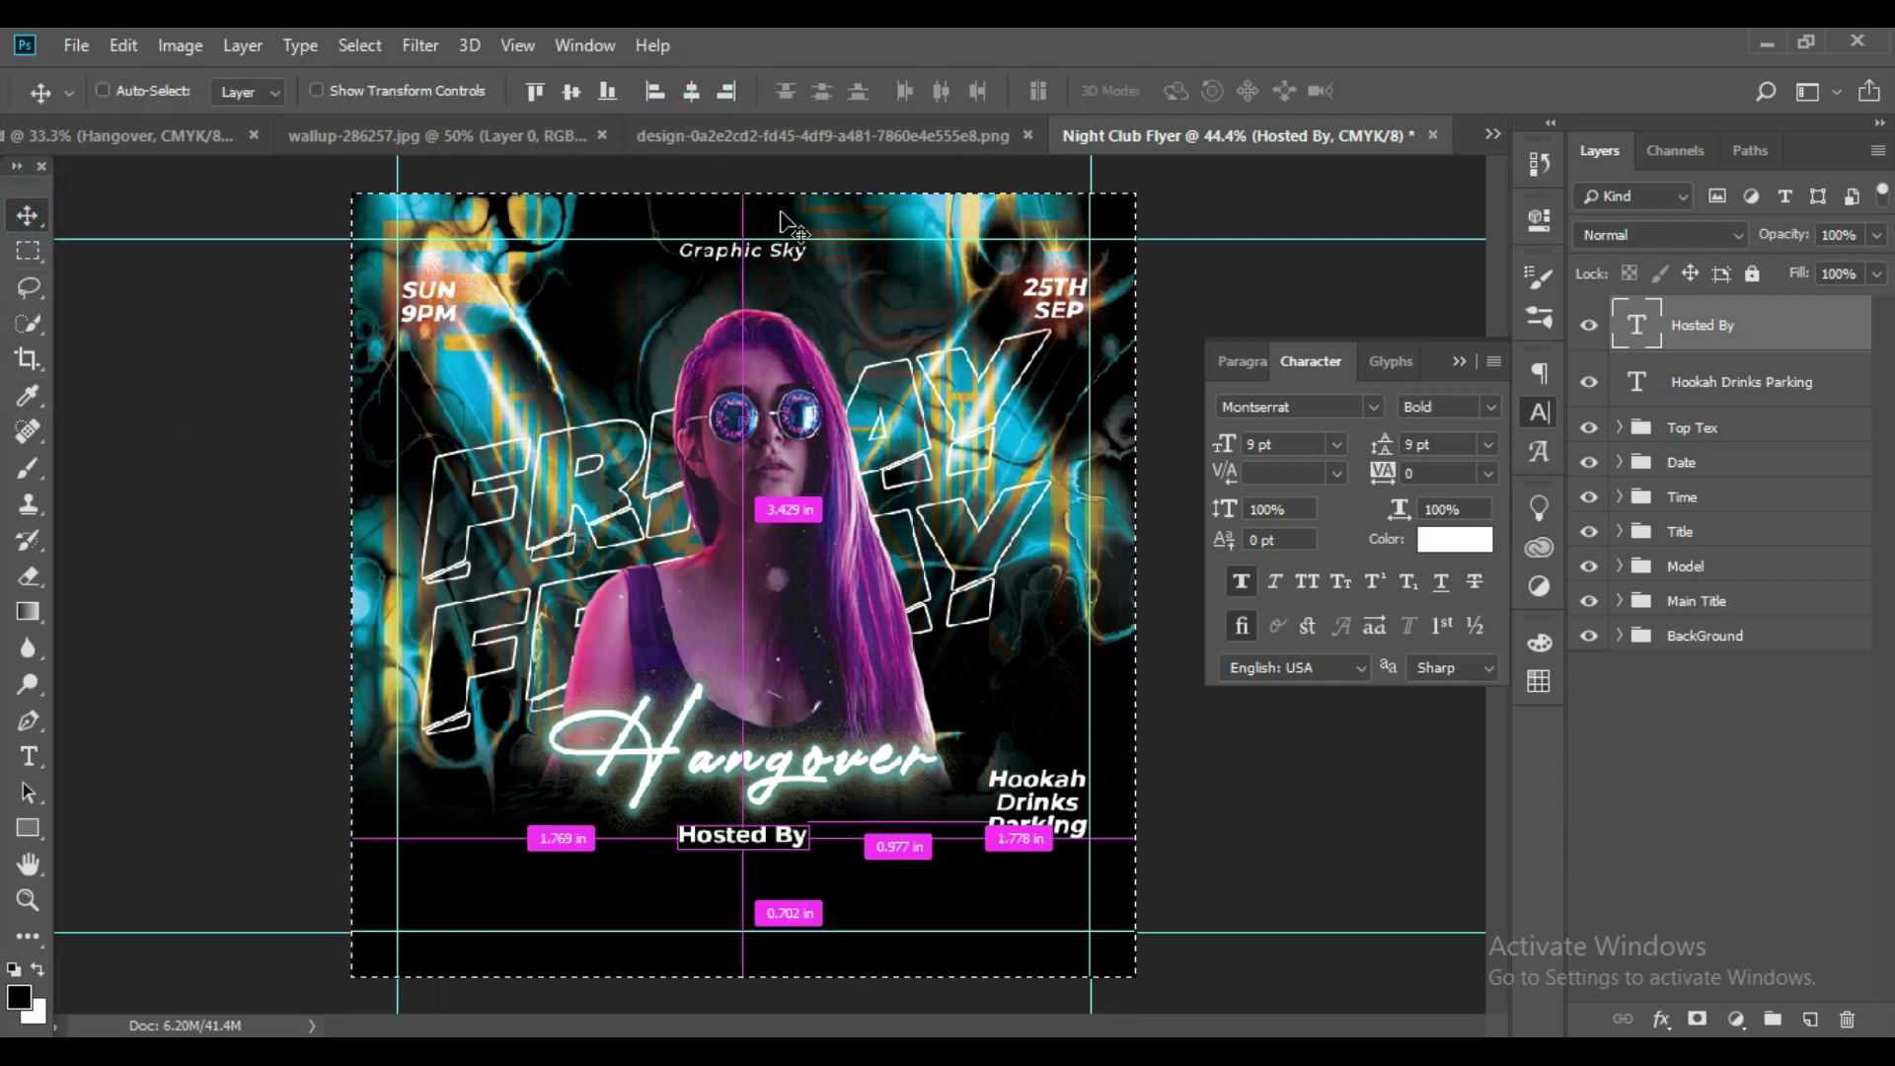
key(ctrl+d)
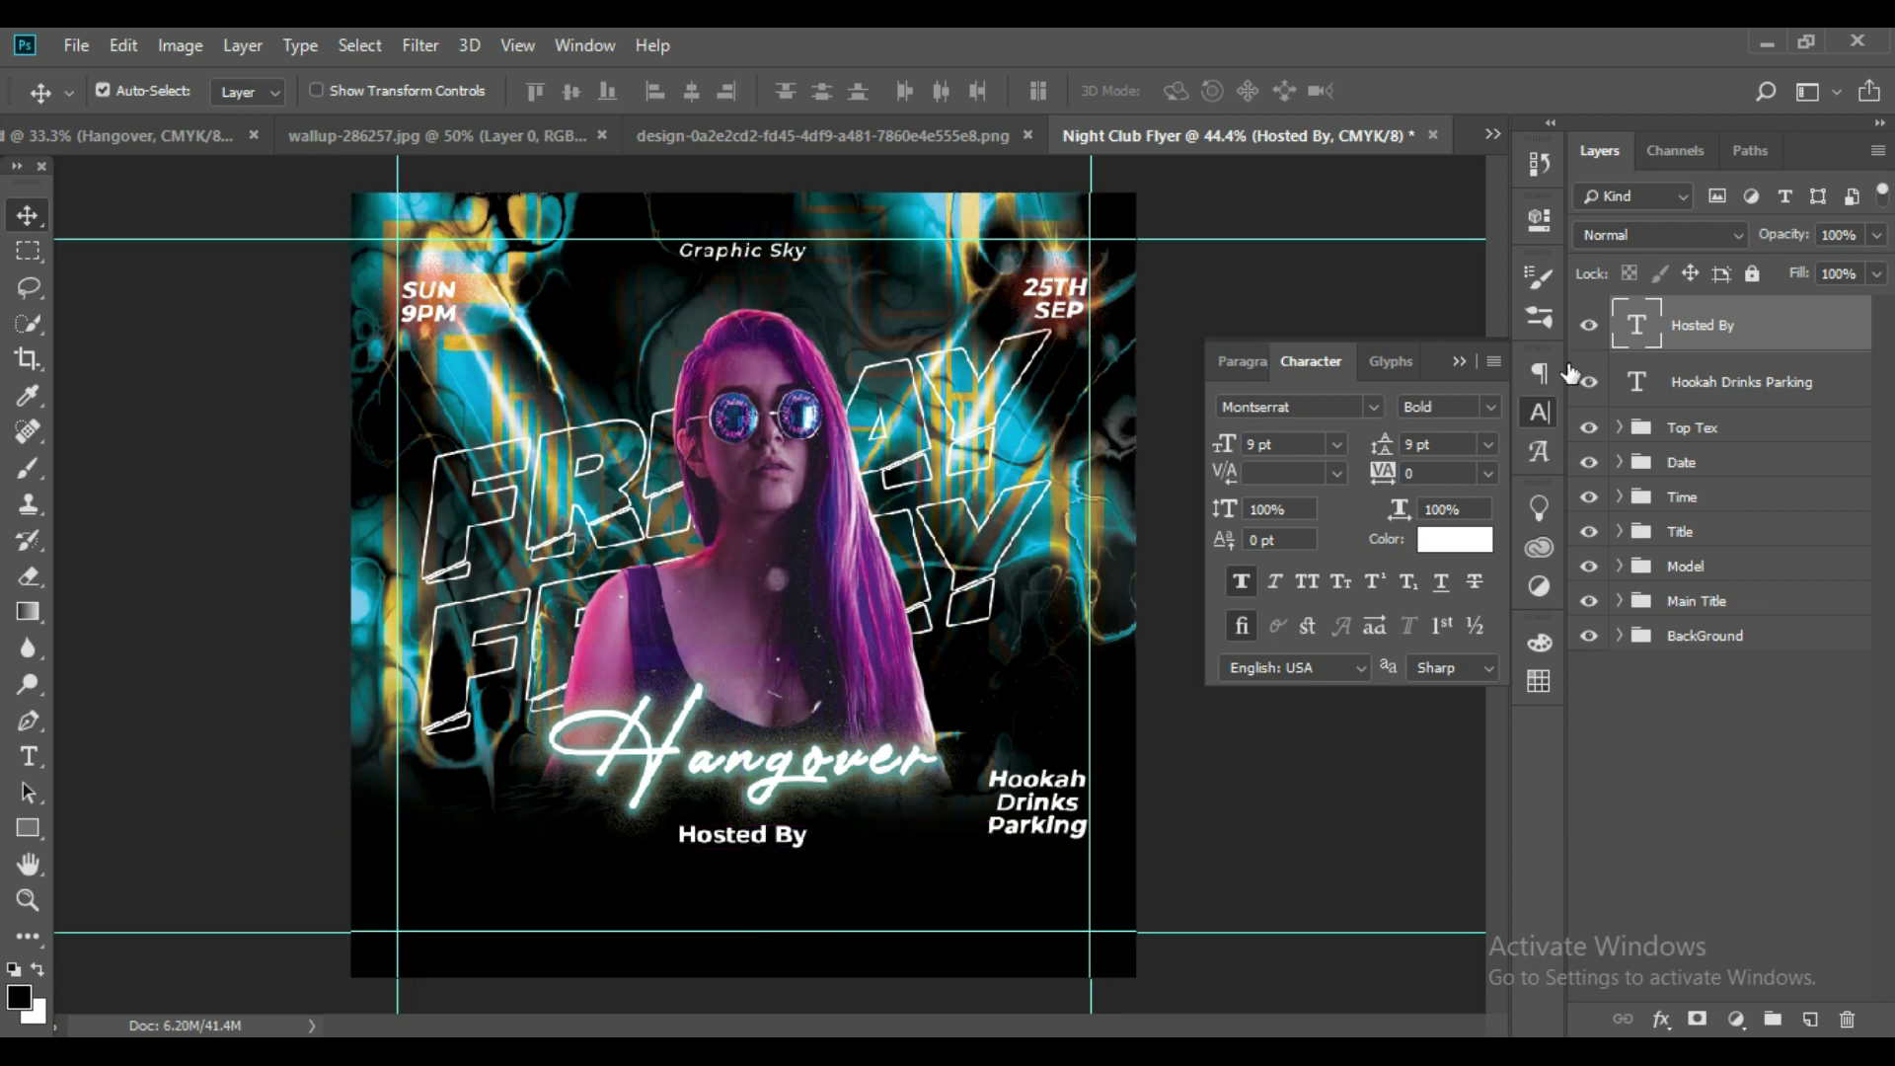
Widen the Hosted By letter spacing to 50.
double_click(1636, 324)
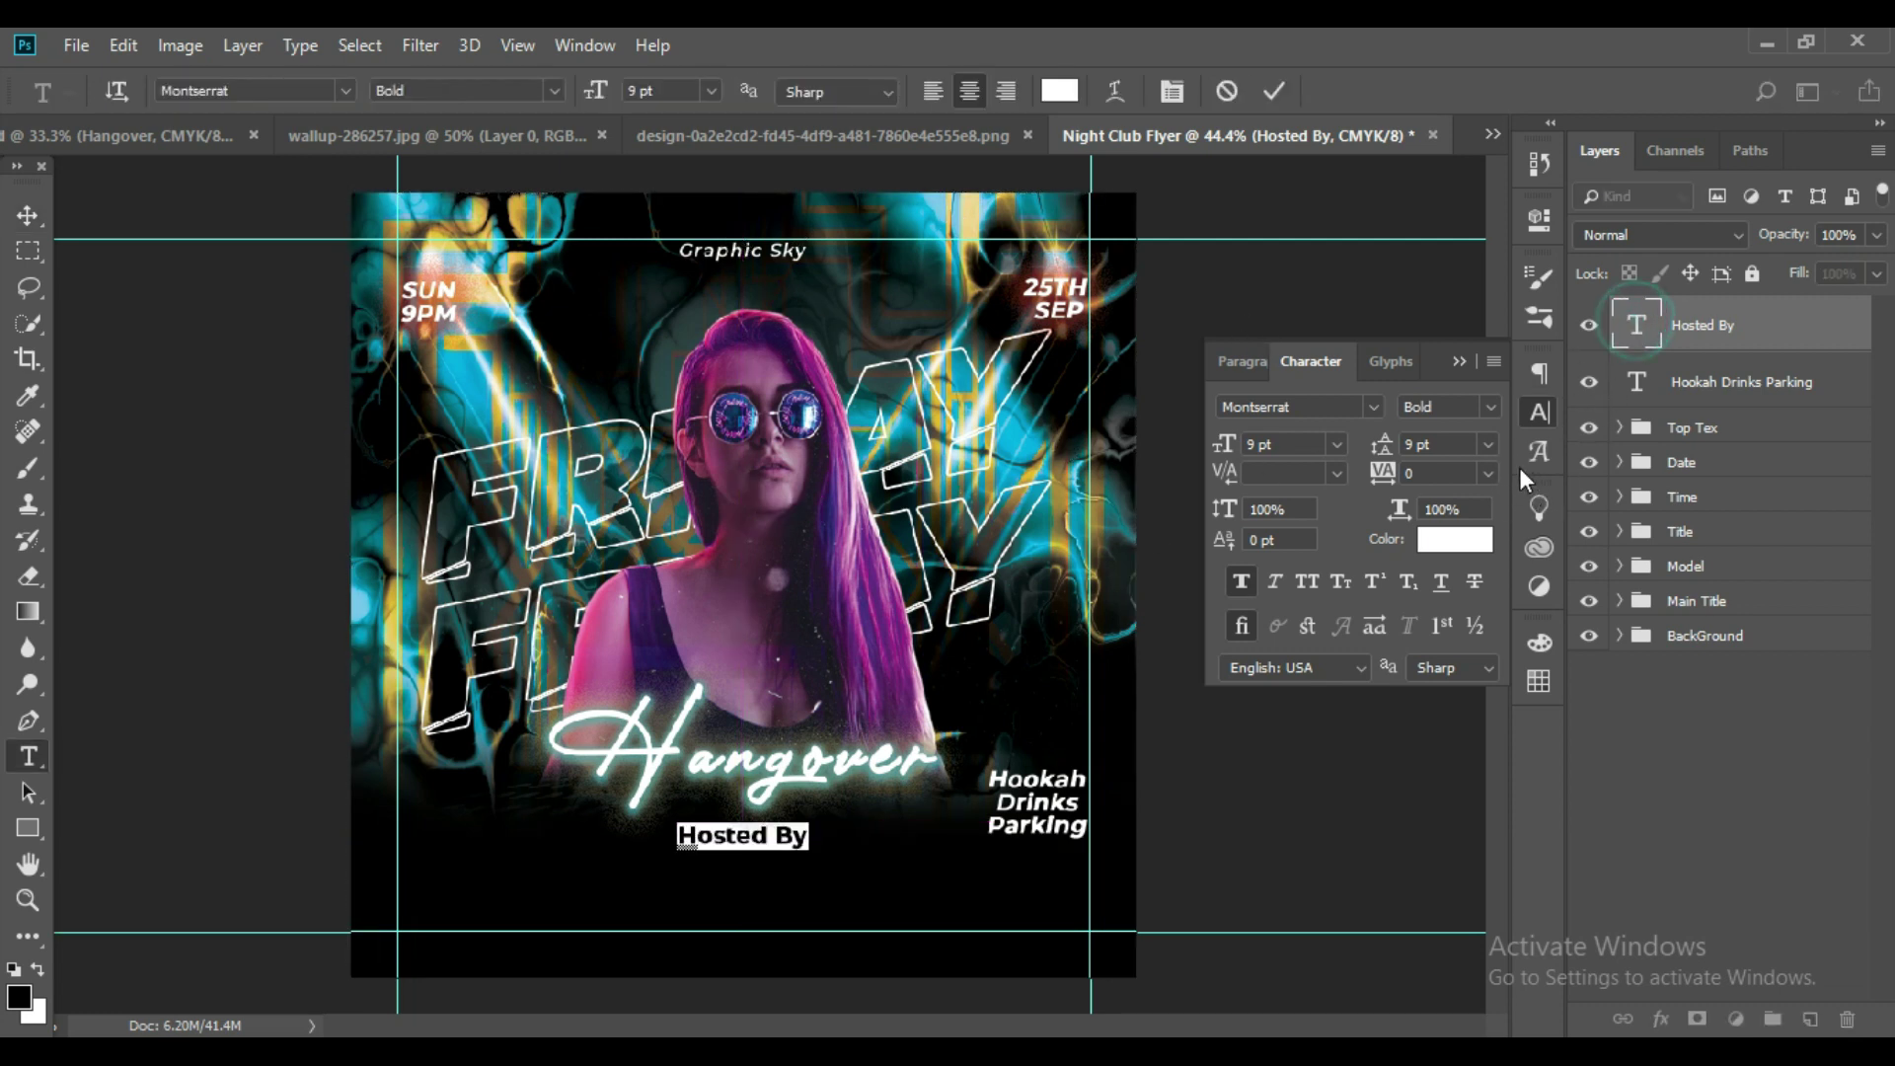
click(1488, 474)
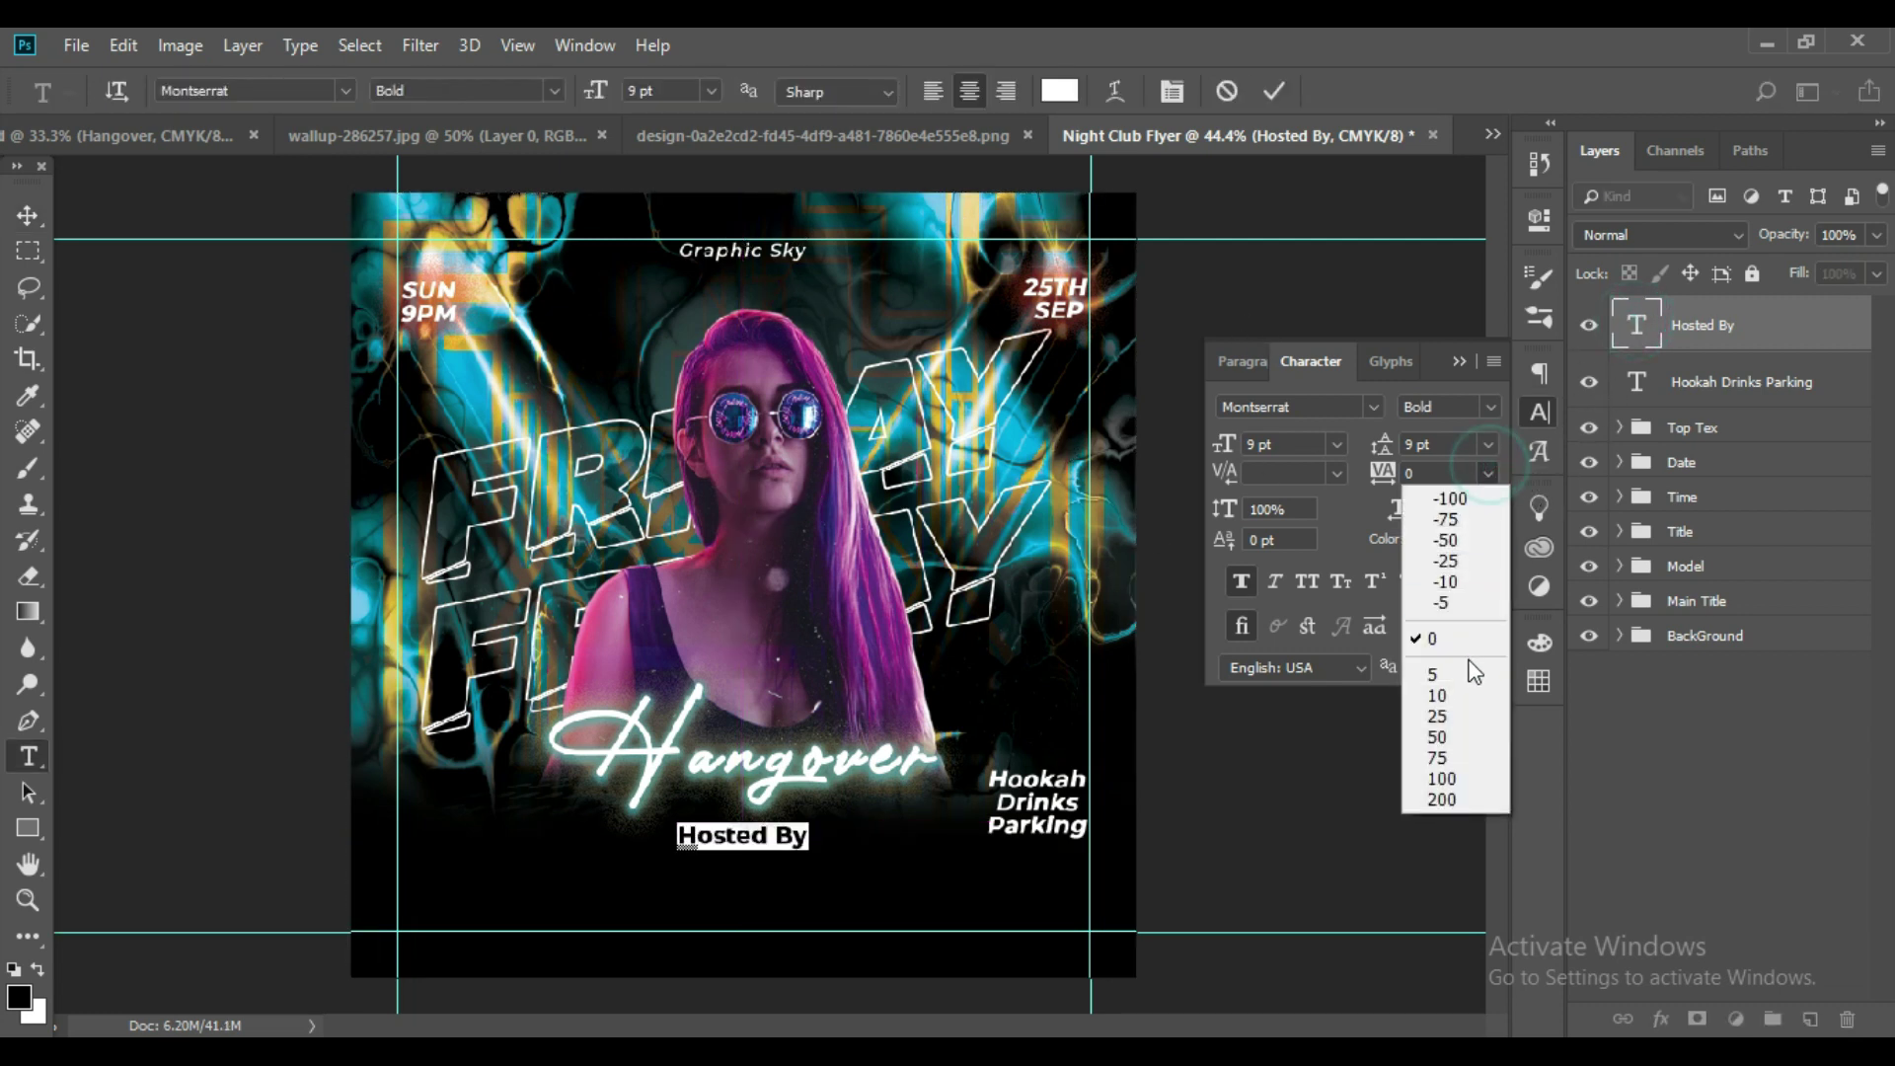
click(1453, 716)
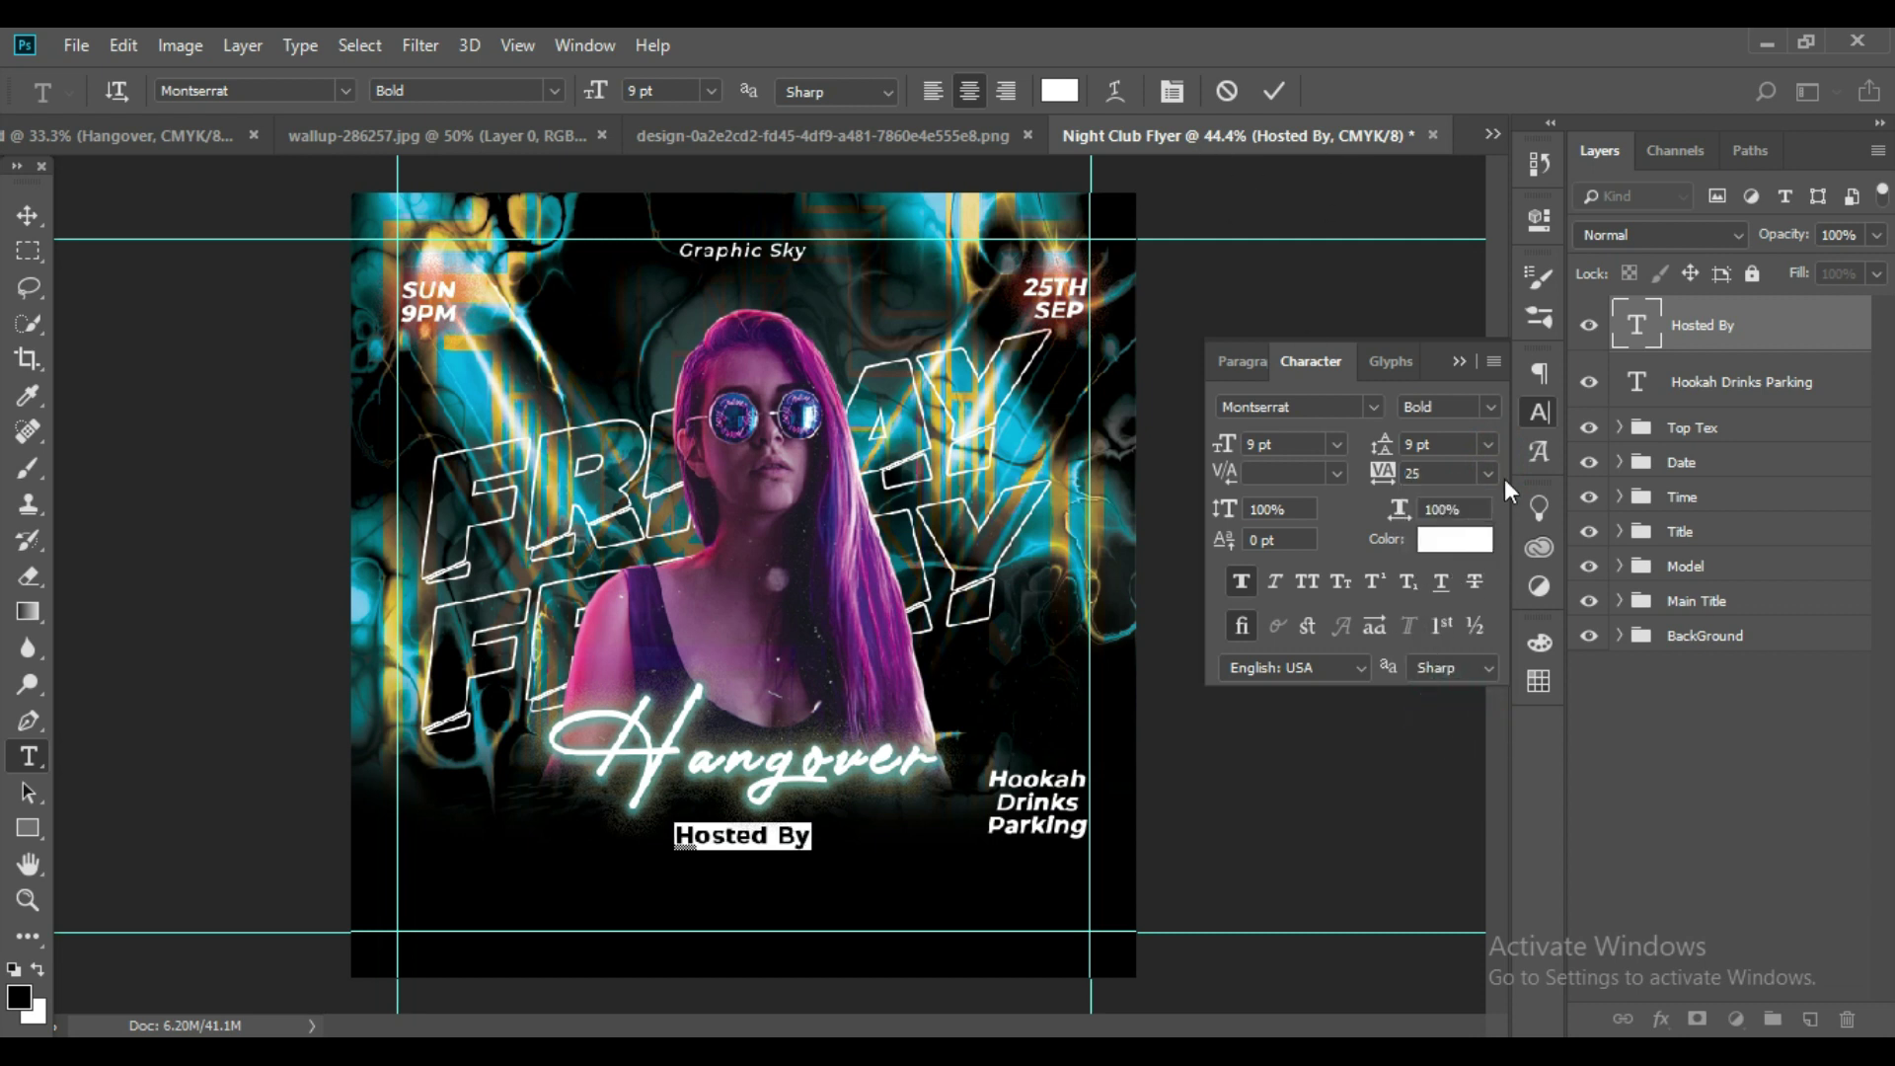
click(1488, 473)
click(1455, 733)
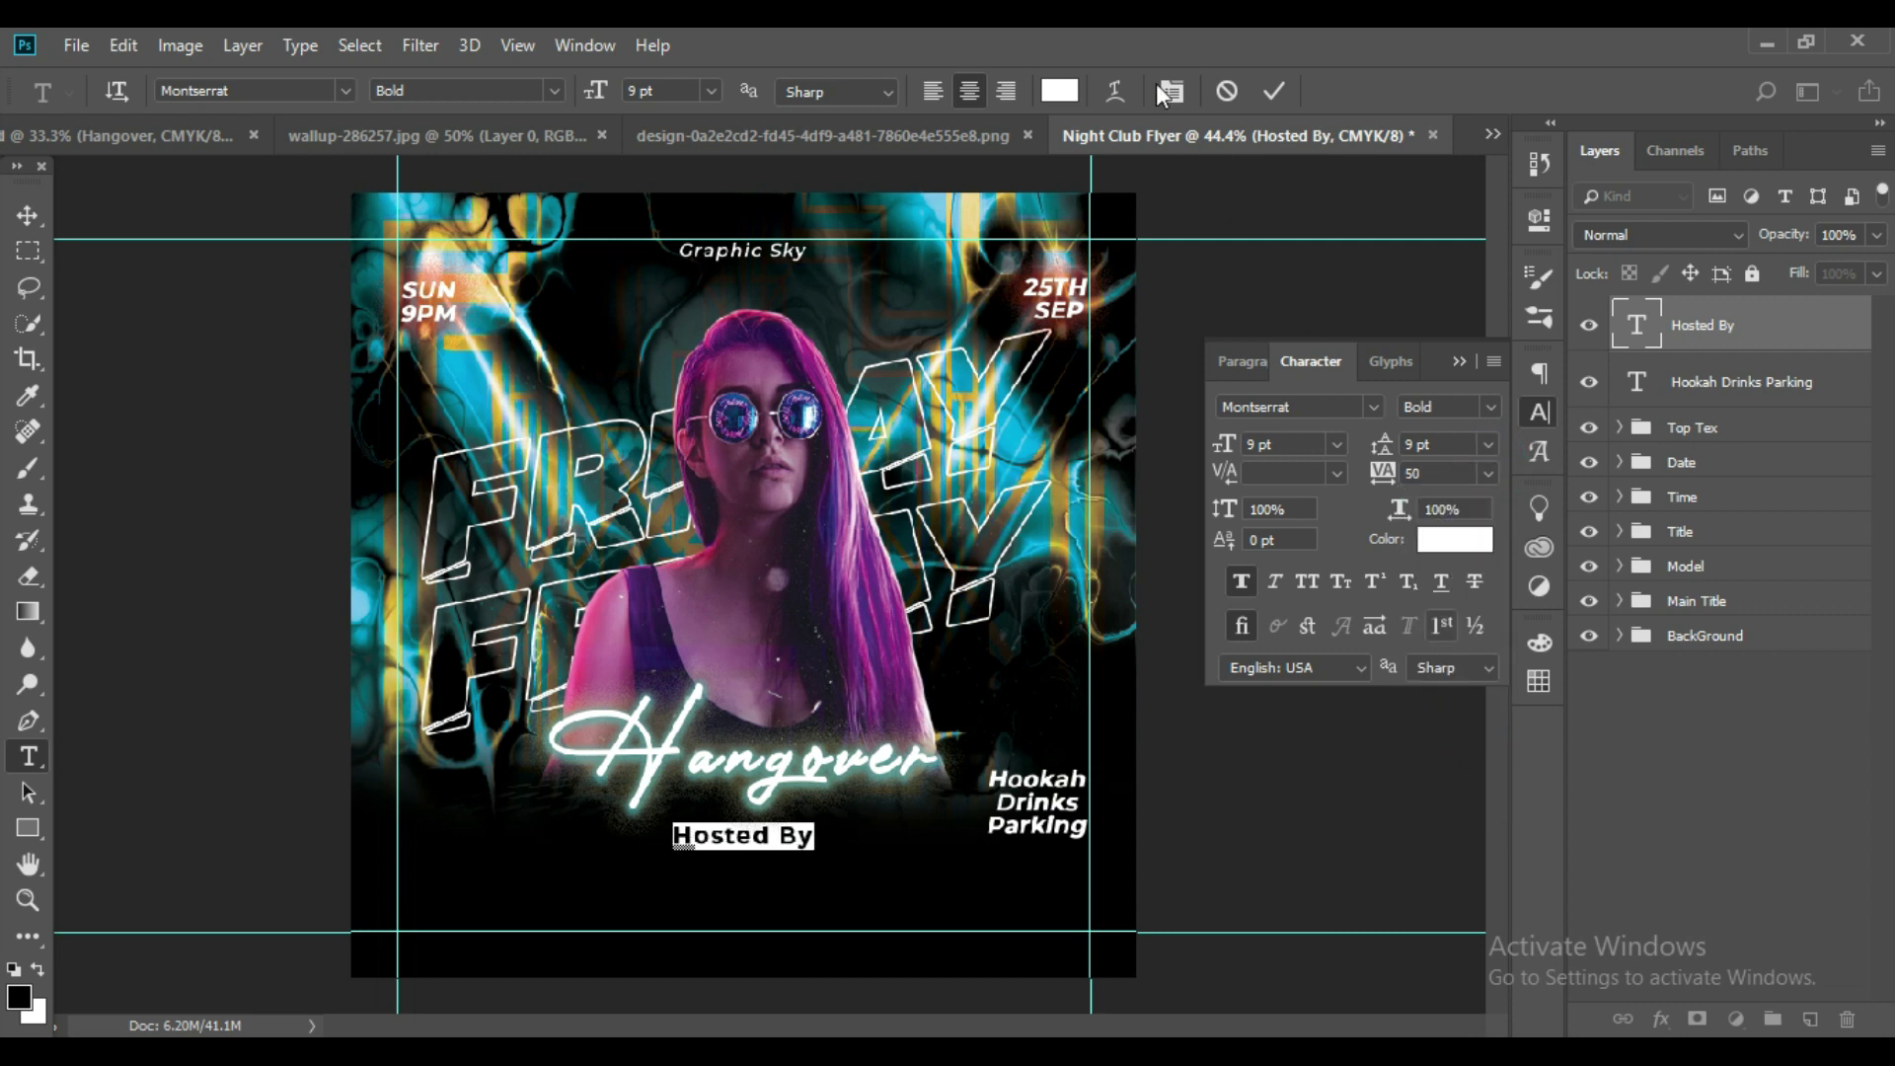
click(1274, 91)
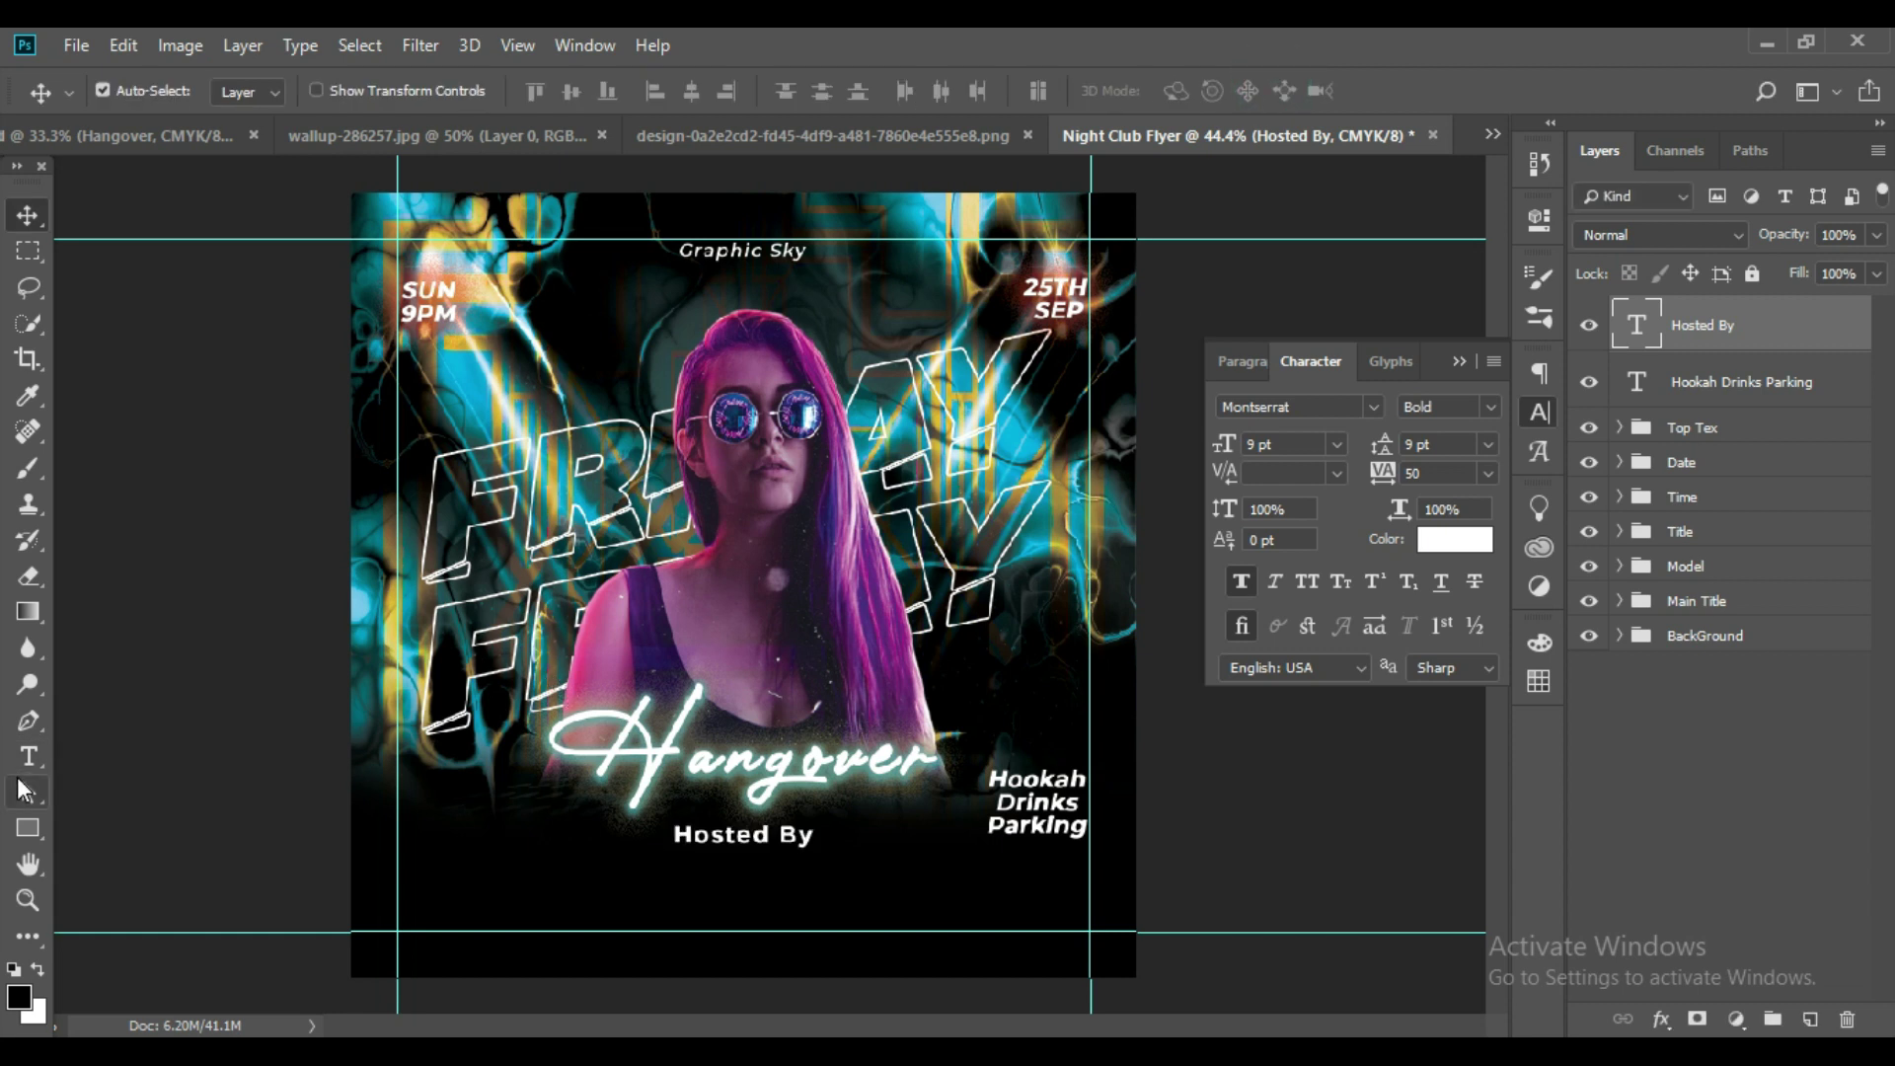
click(29, 756)
Add 'MR MARC & MR MARTIN' below Hosted By in Montserrat Black 12 pt, tracking 0.
click(718, 870)
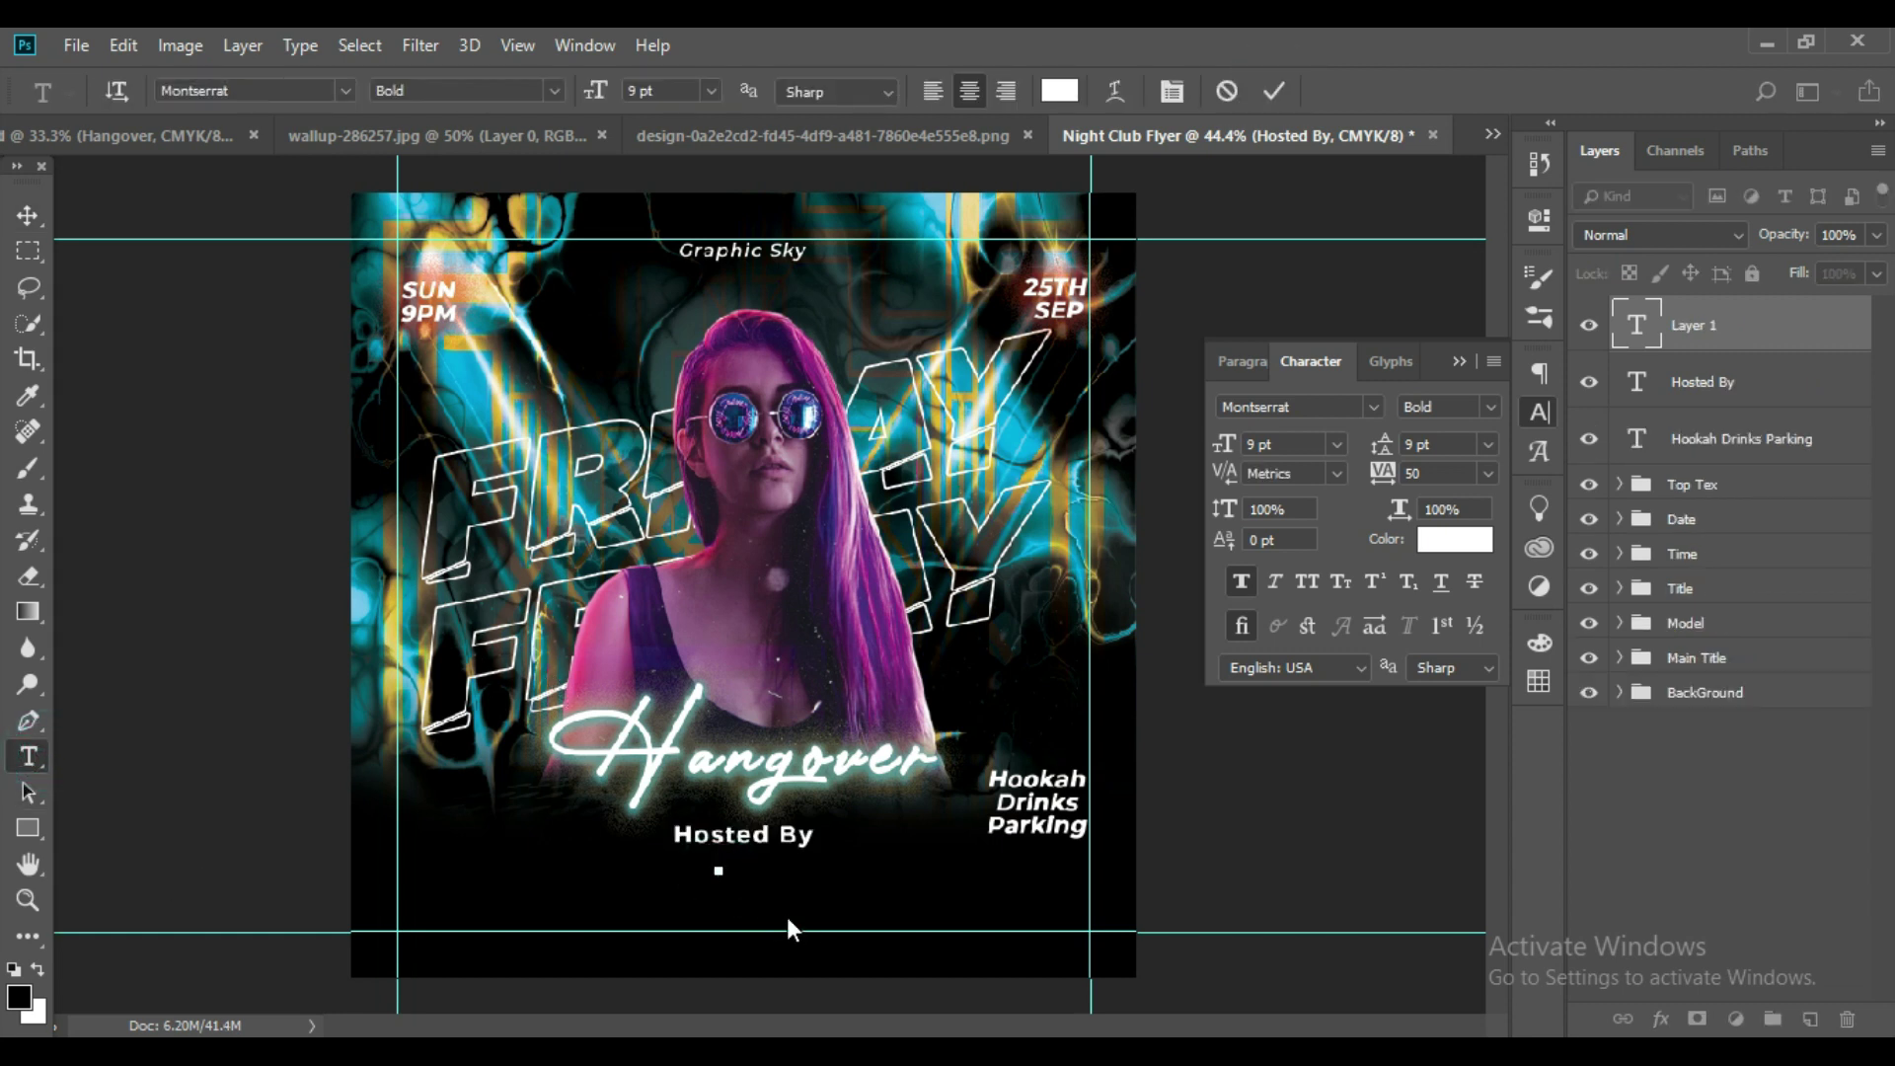
text(MR)
text( MARC)
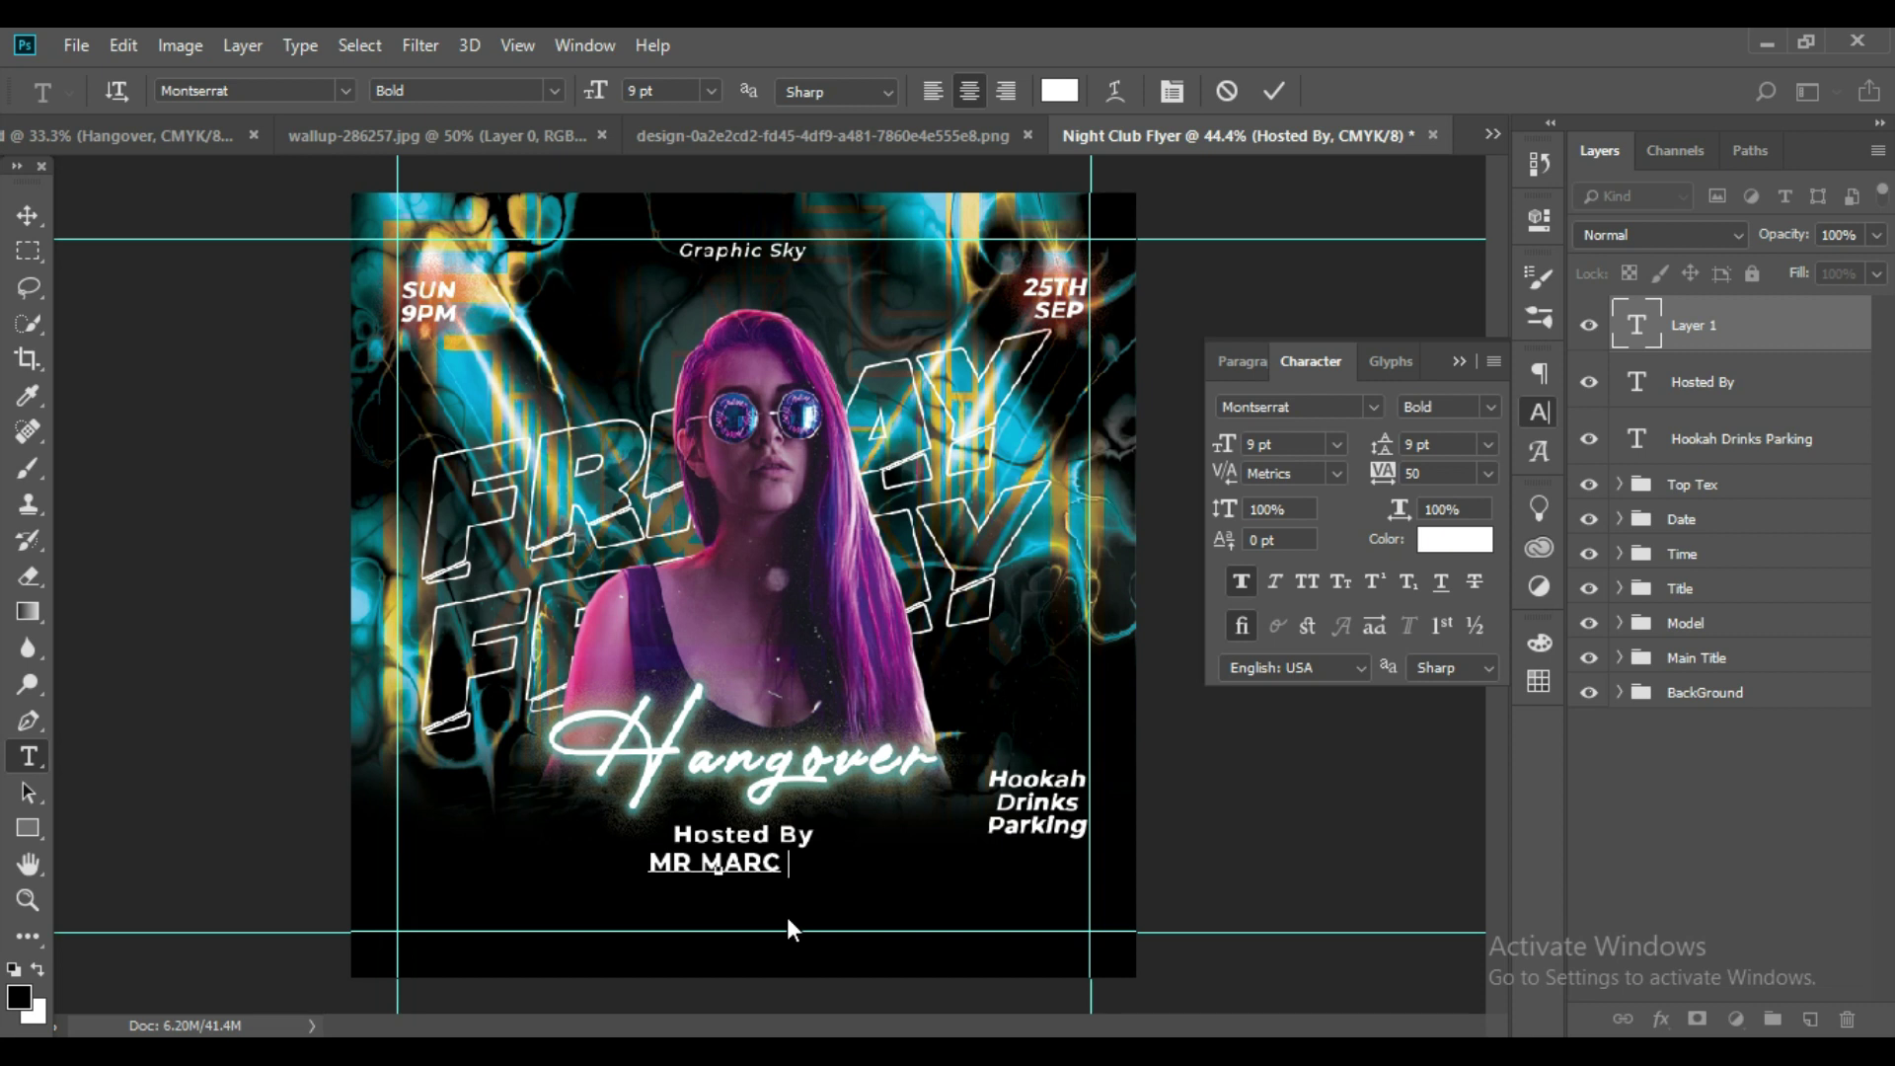
text( & )
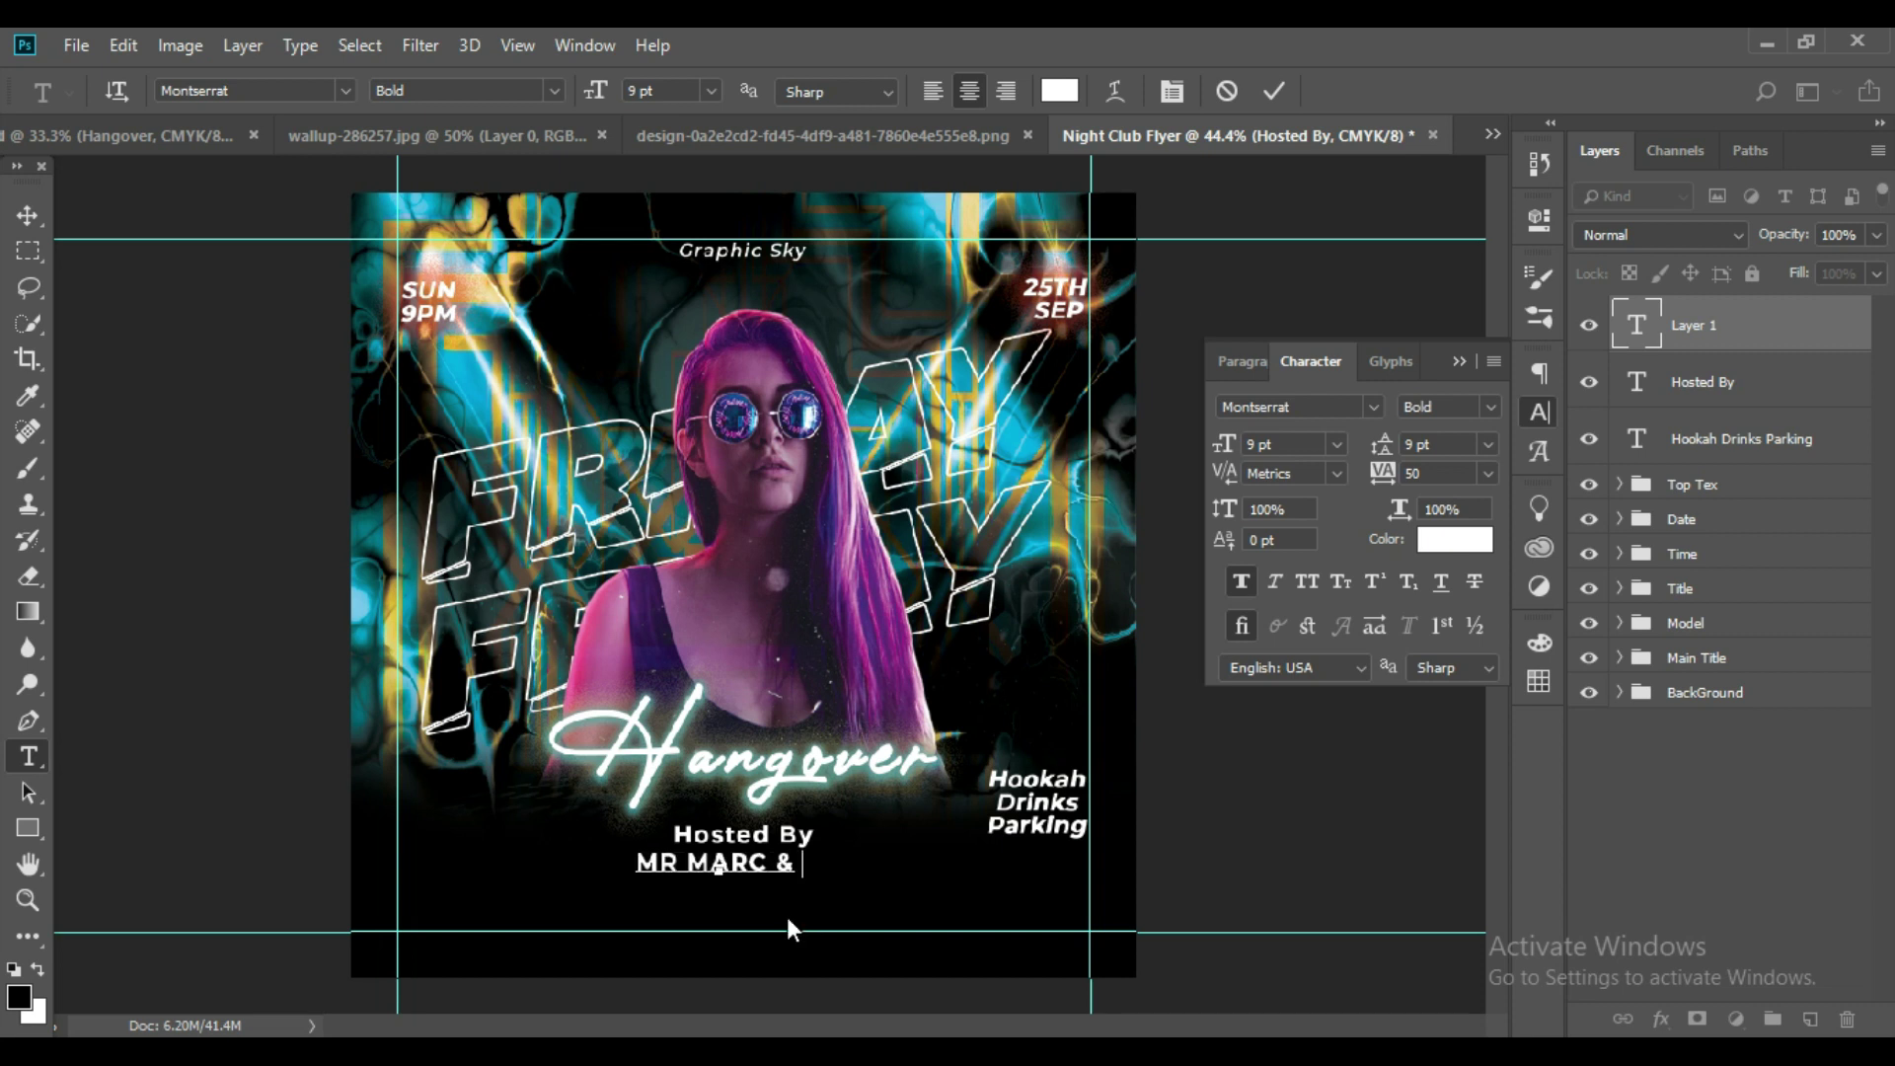
text(MR )
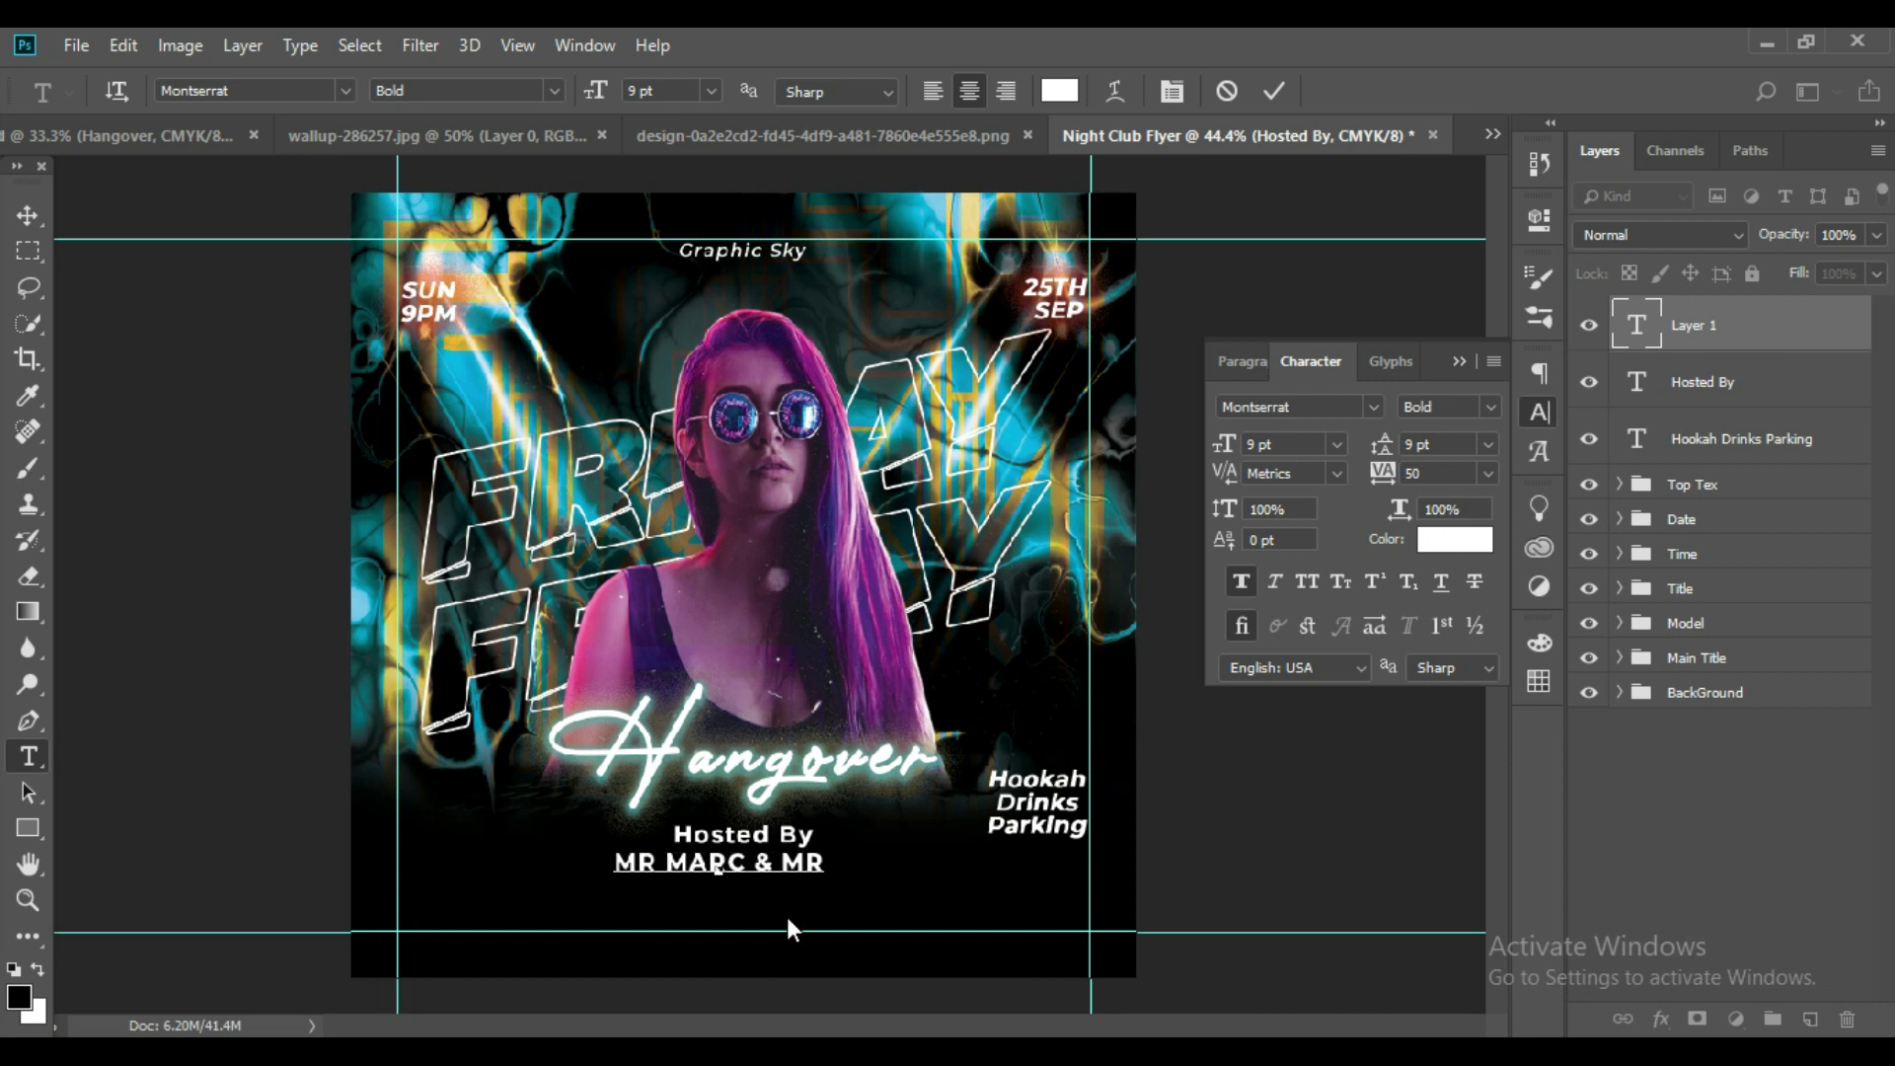
text(MARTI)
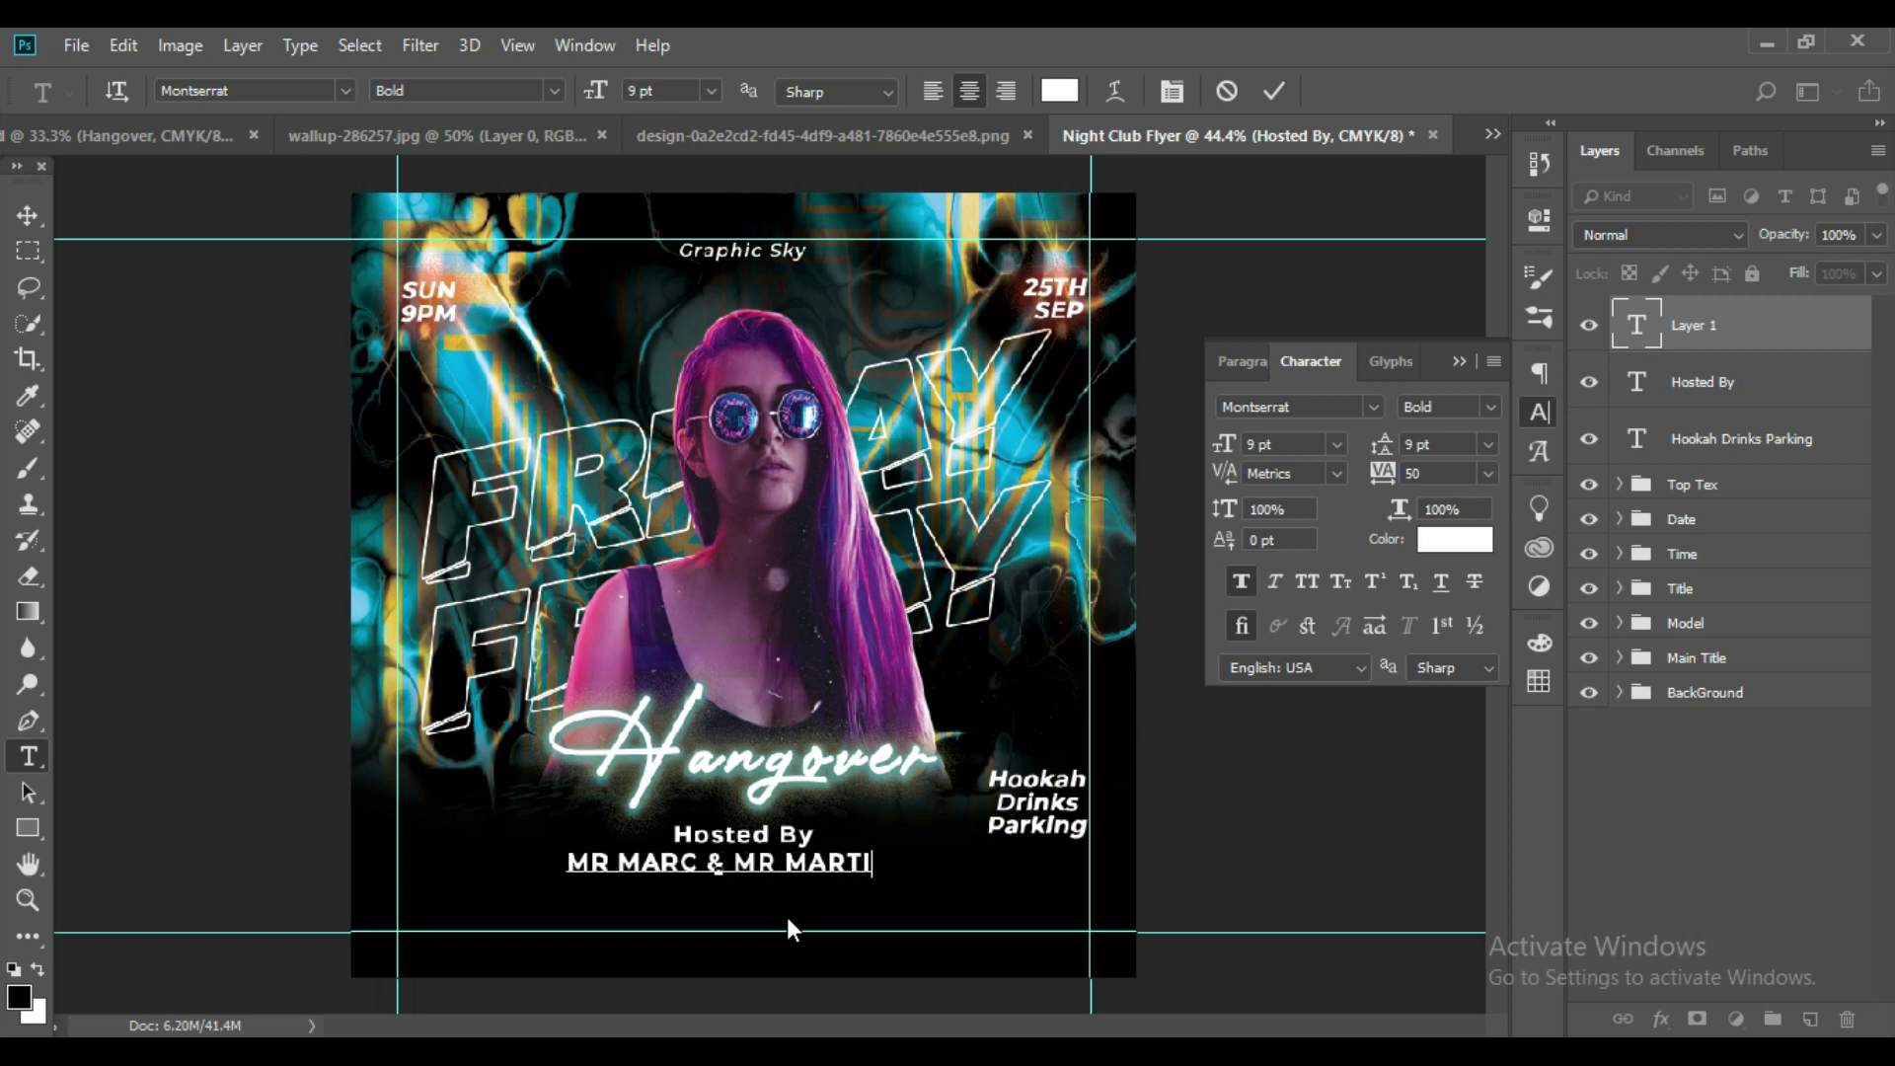
text(N)
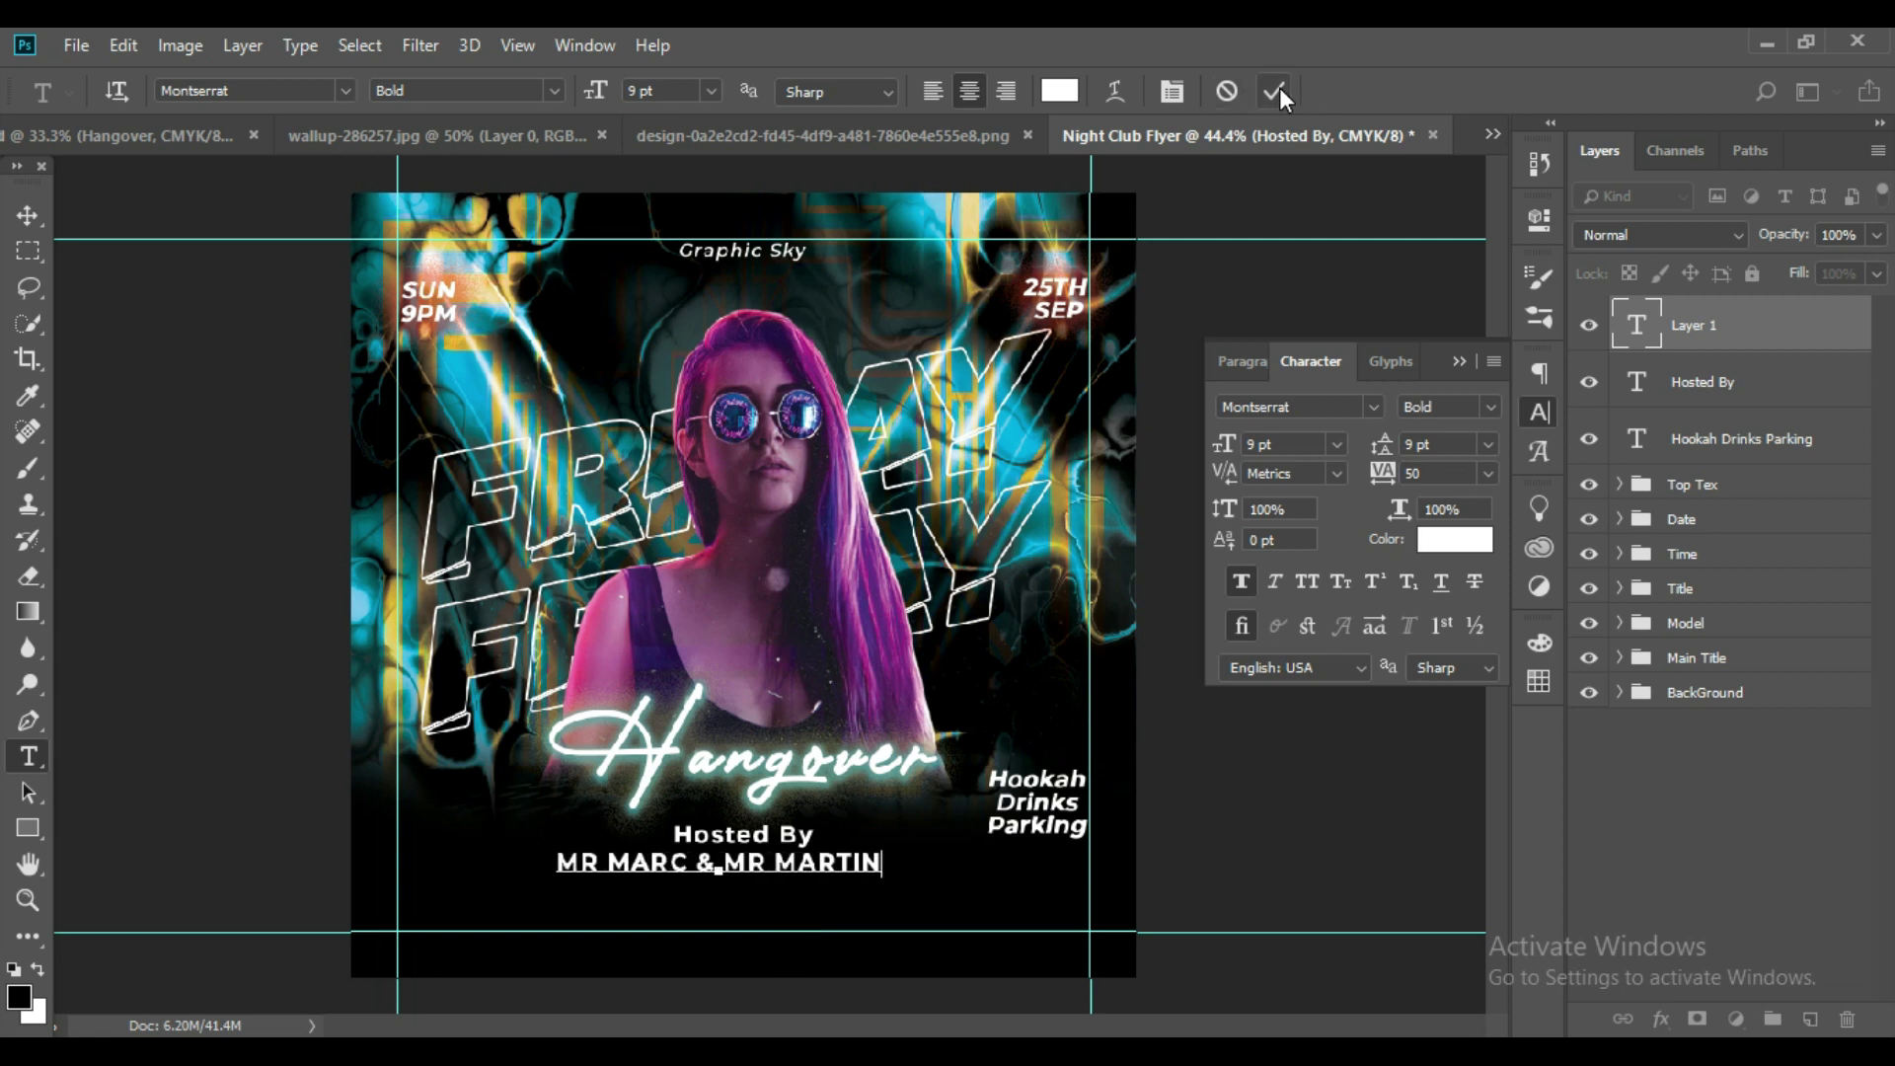
click(1276, 91)
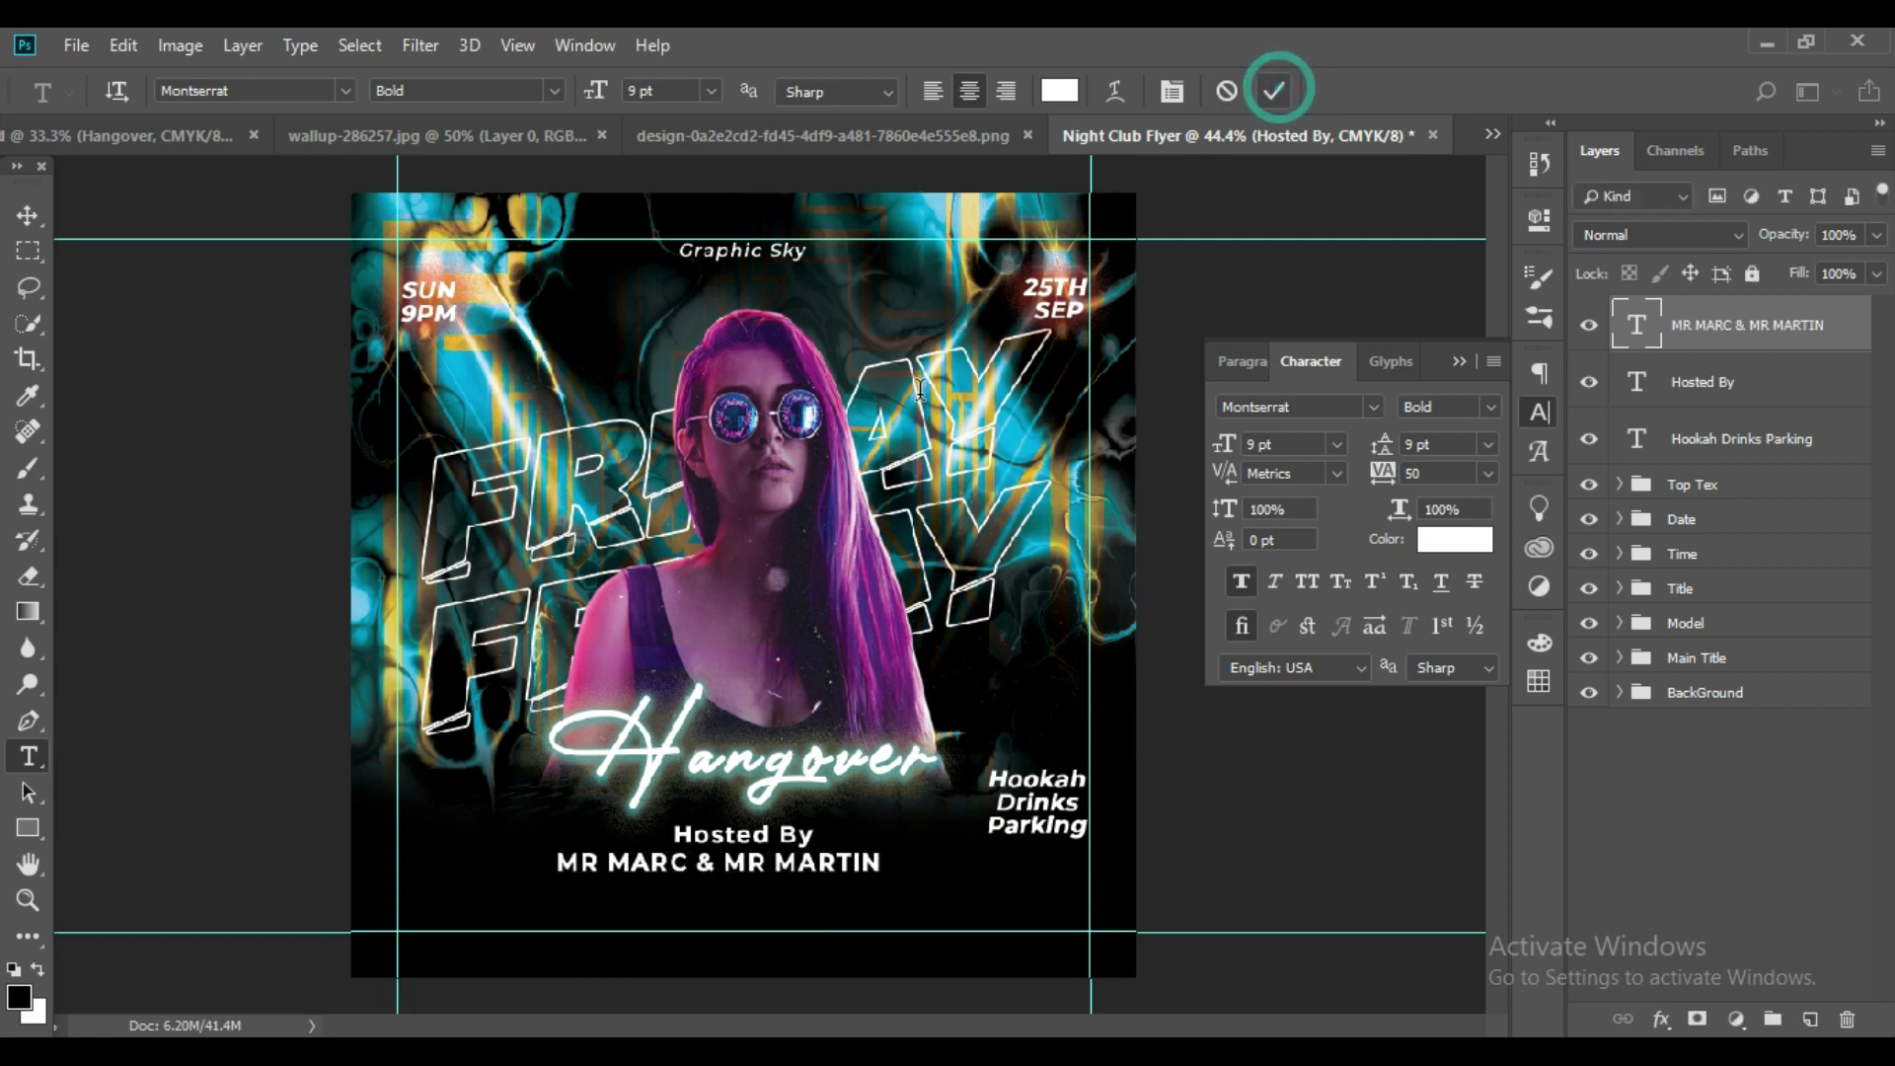
double_click(1620, 331)
double_click(1259, 445)
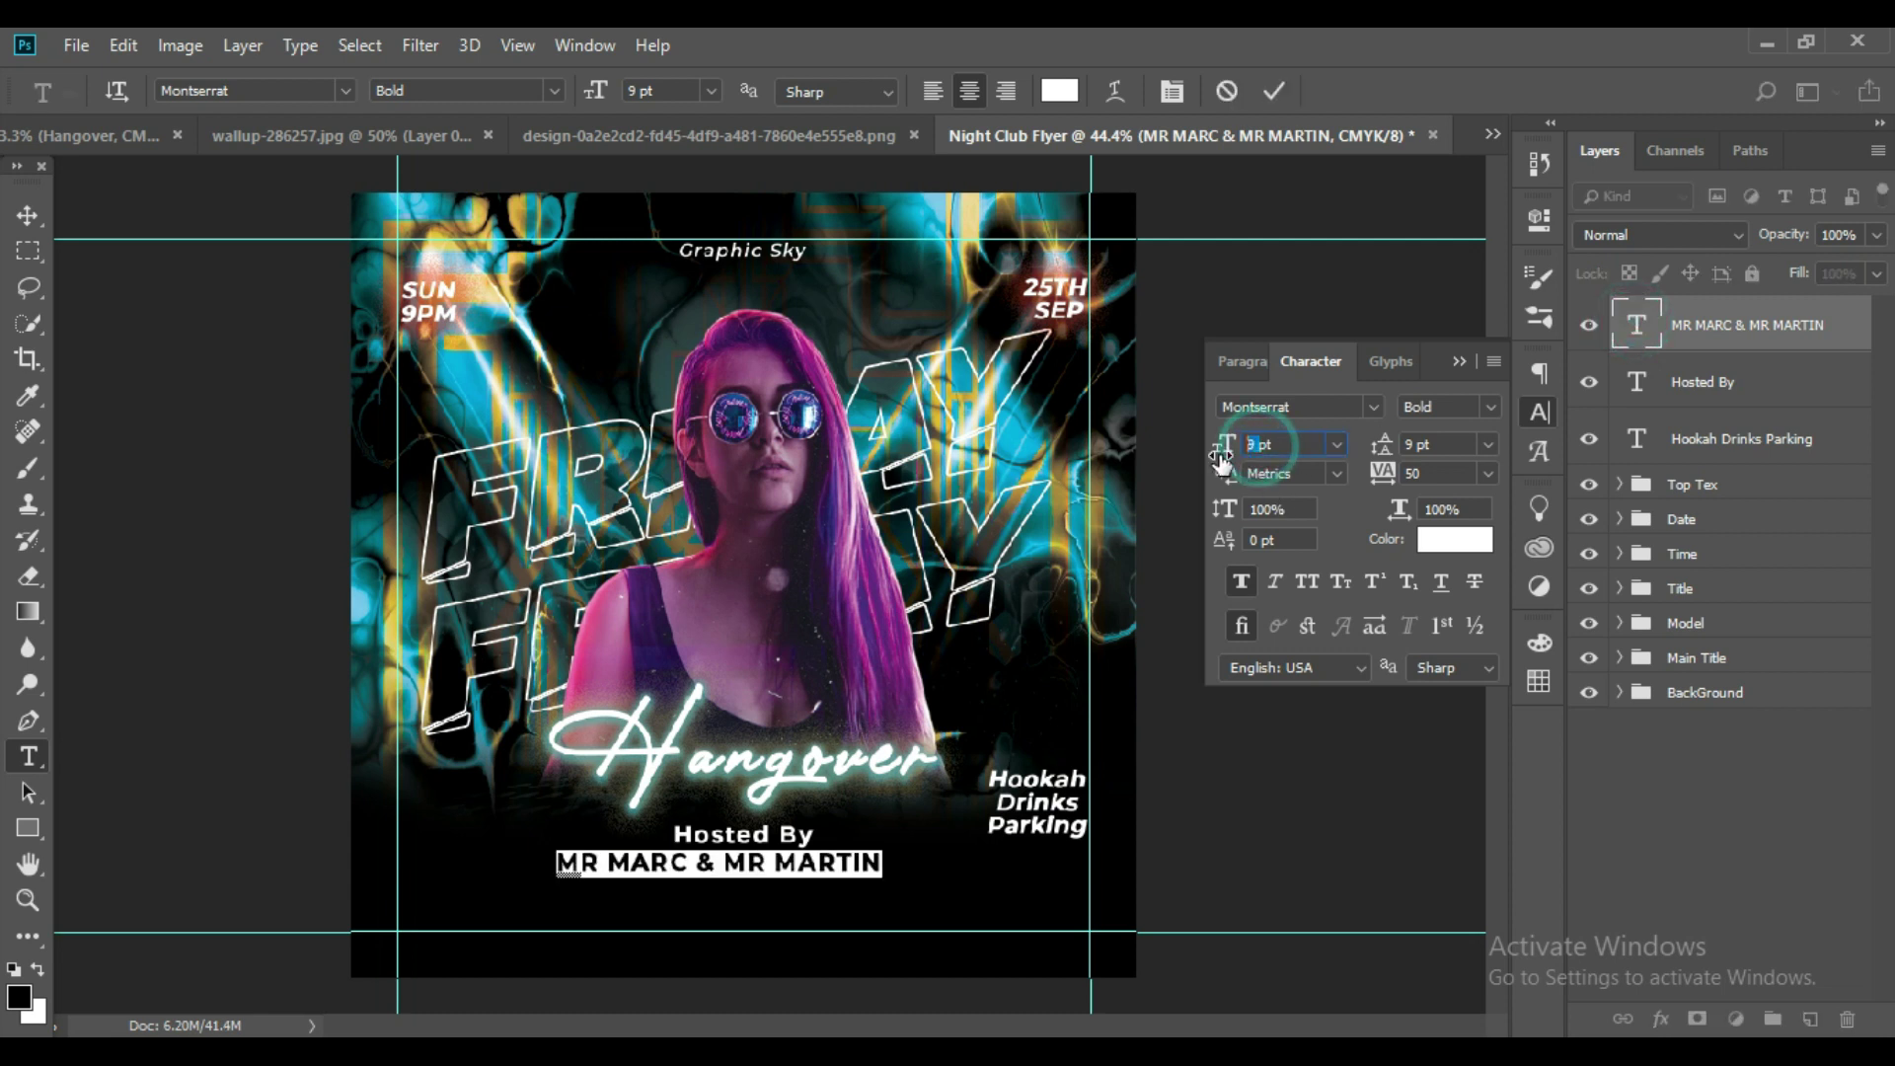
text(12)
key(Return)
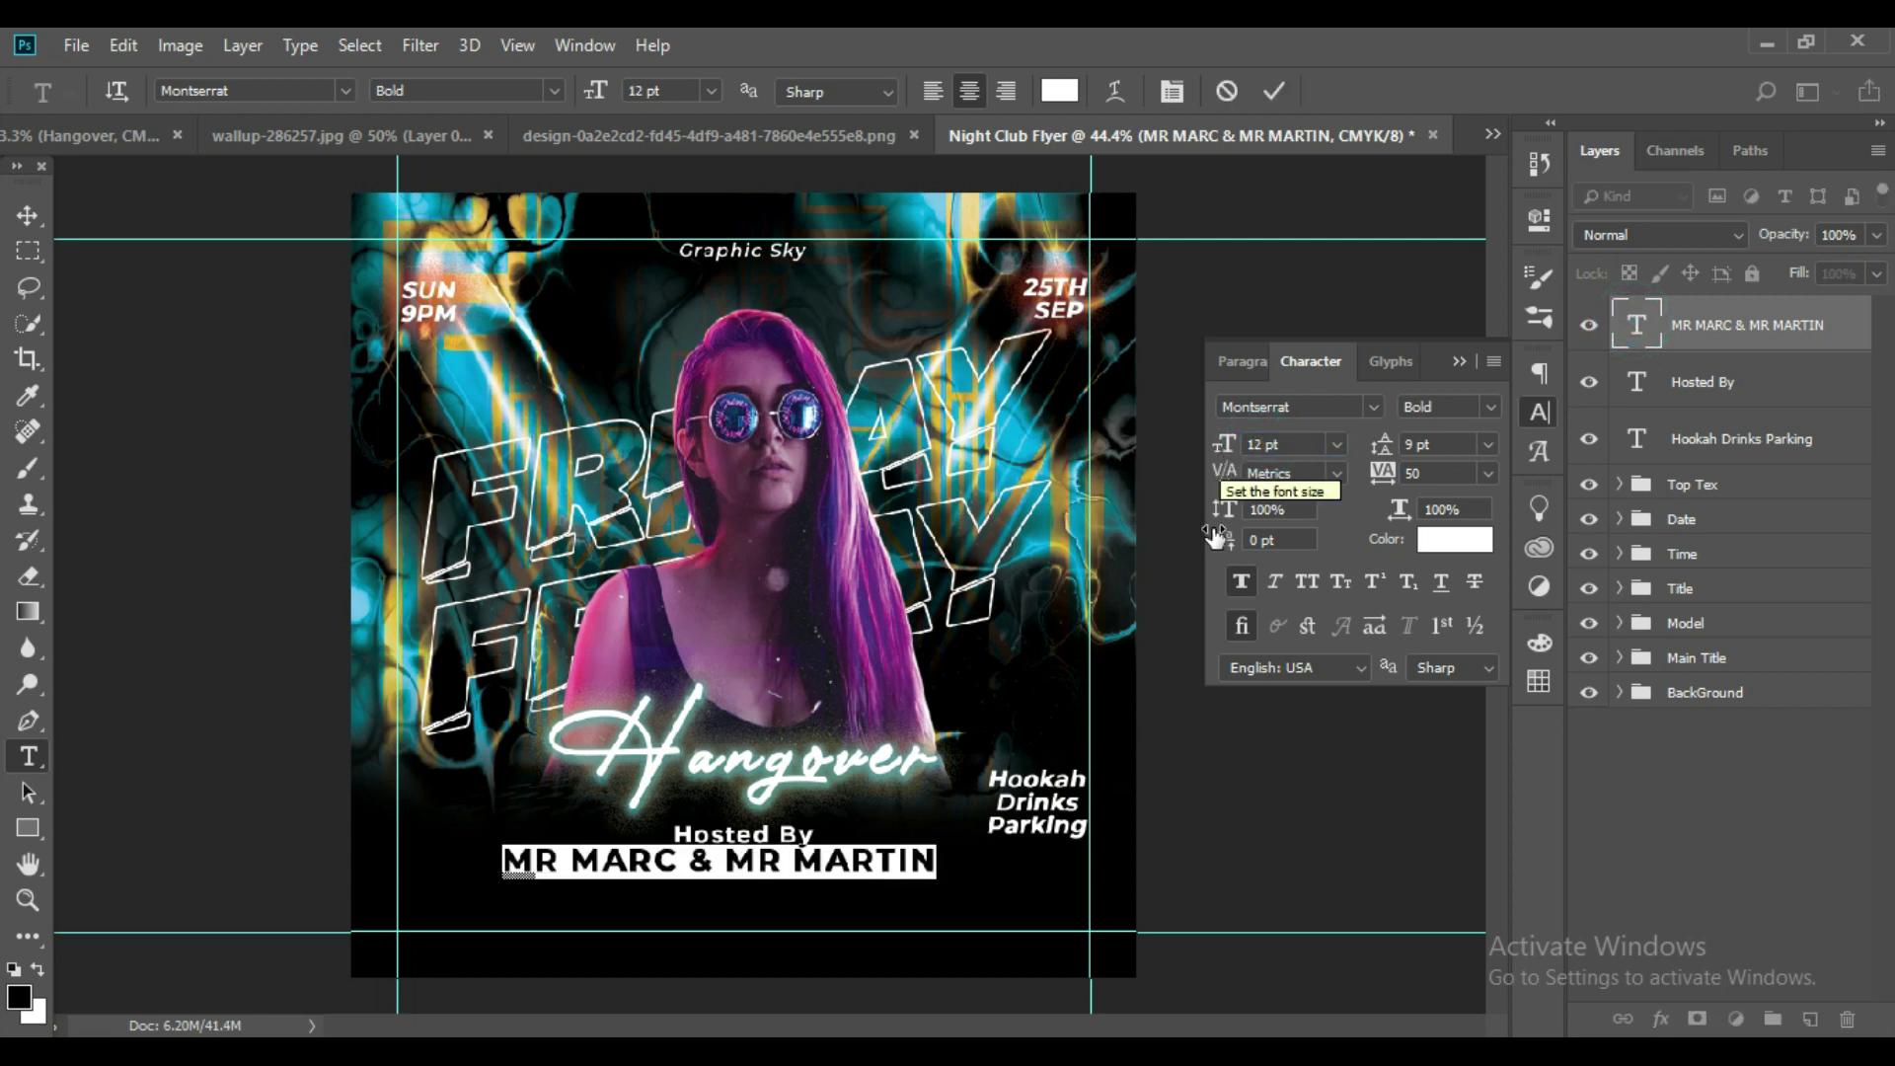
click(1489, 407)
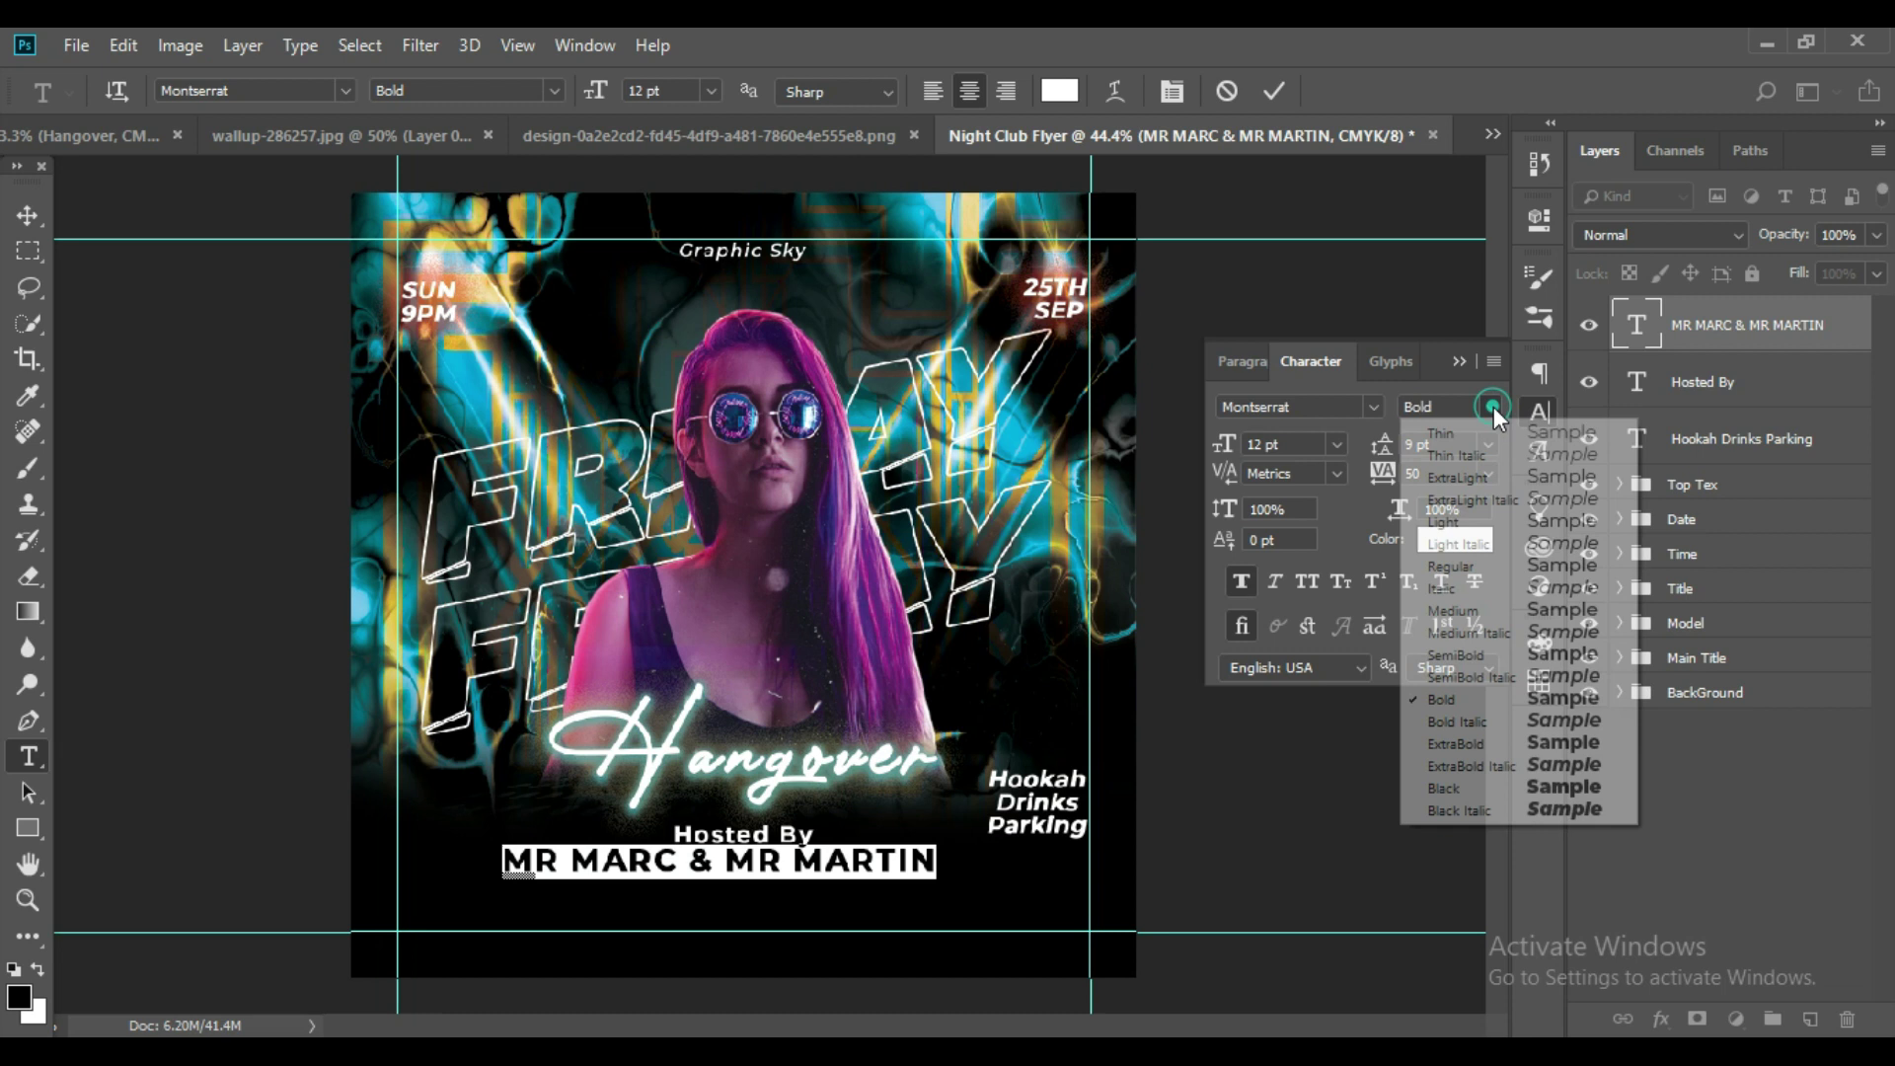
click(1443, 782)
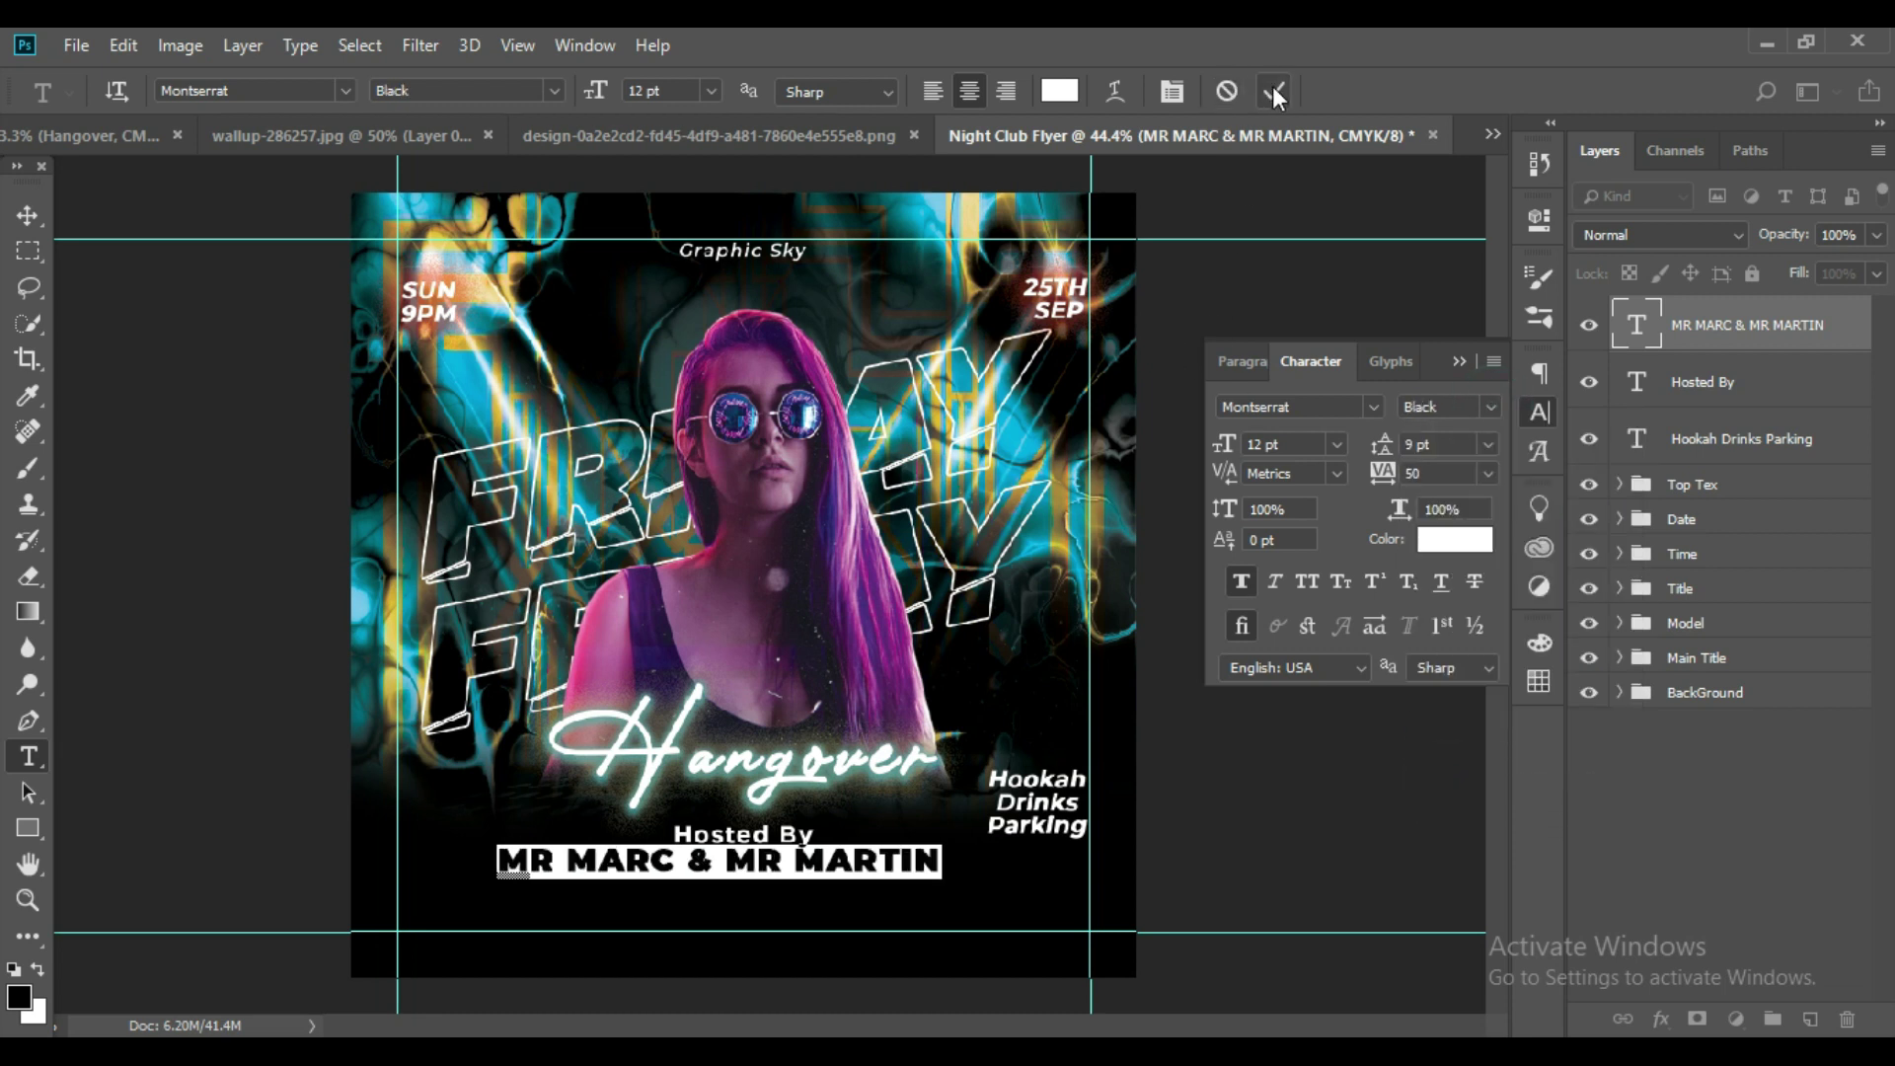
click(1486, 478)
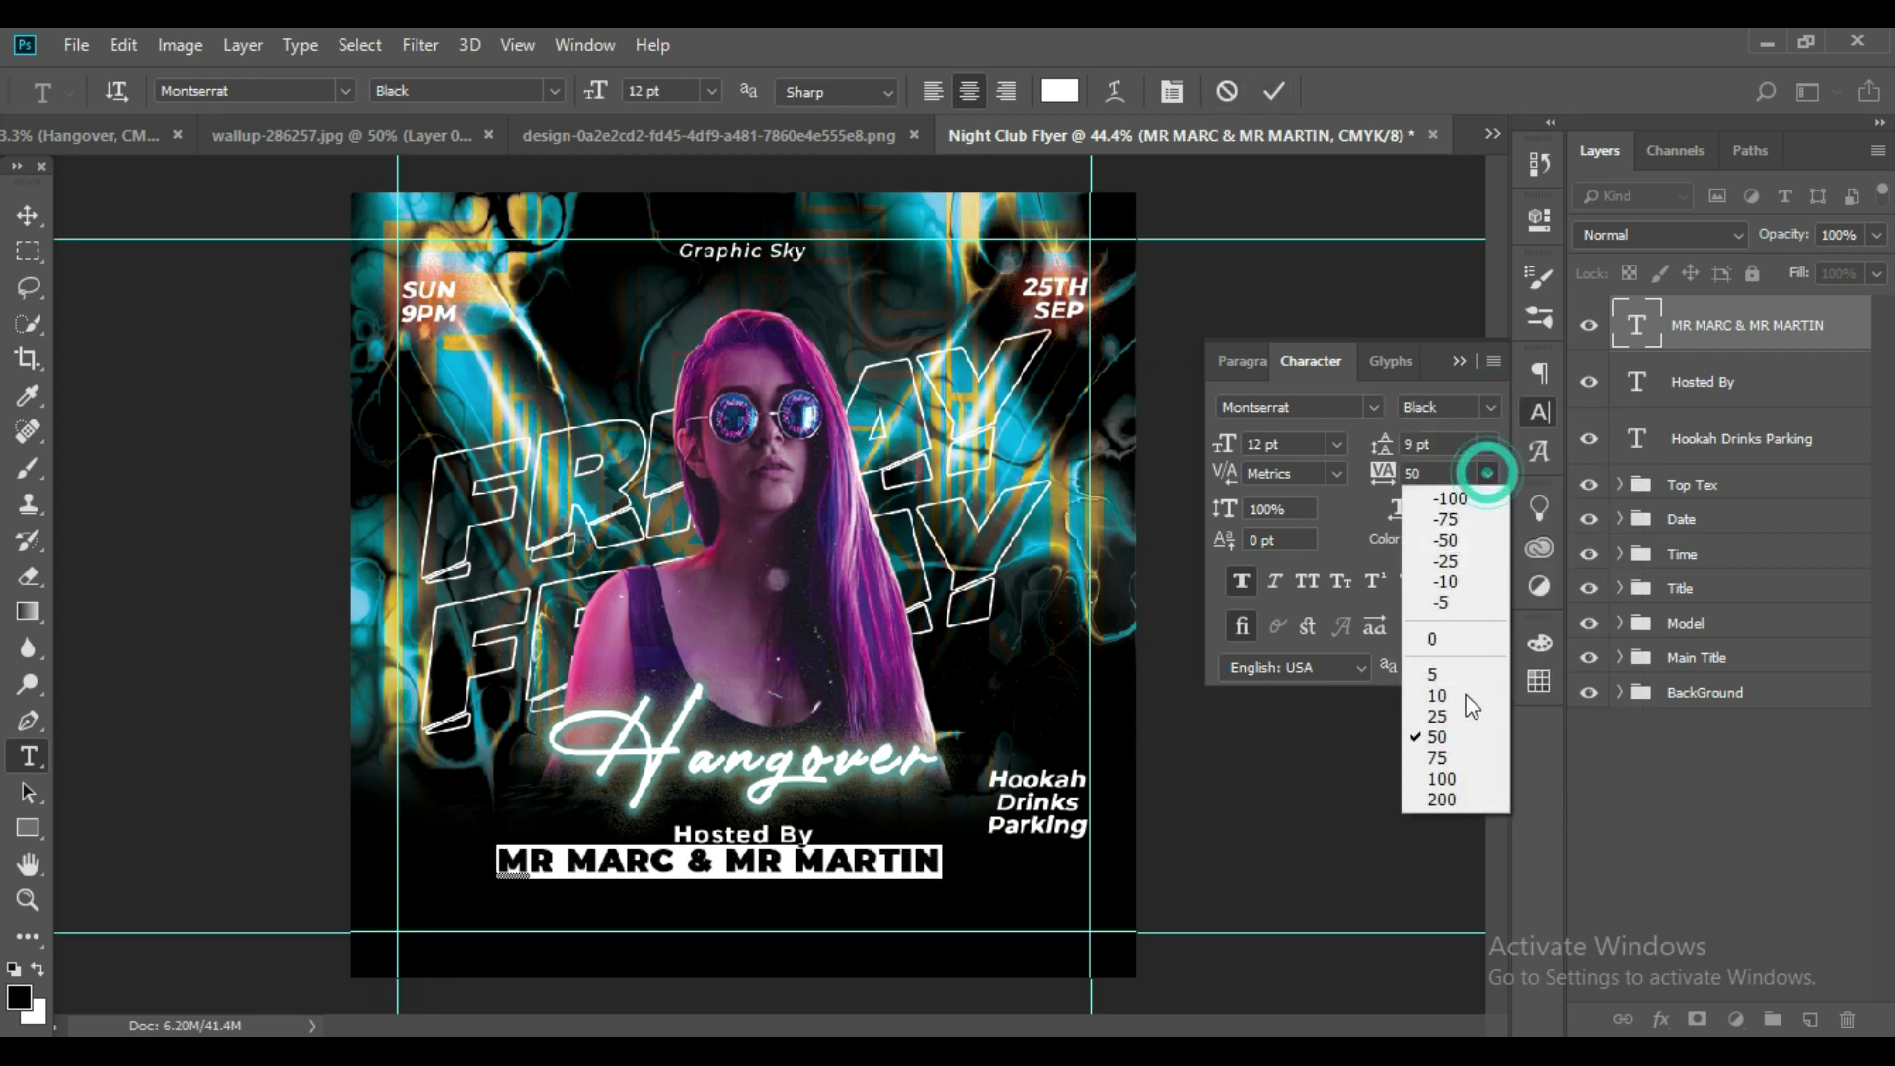
click(1446, 642)
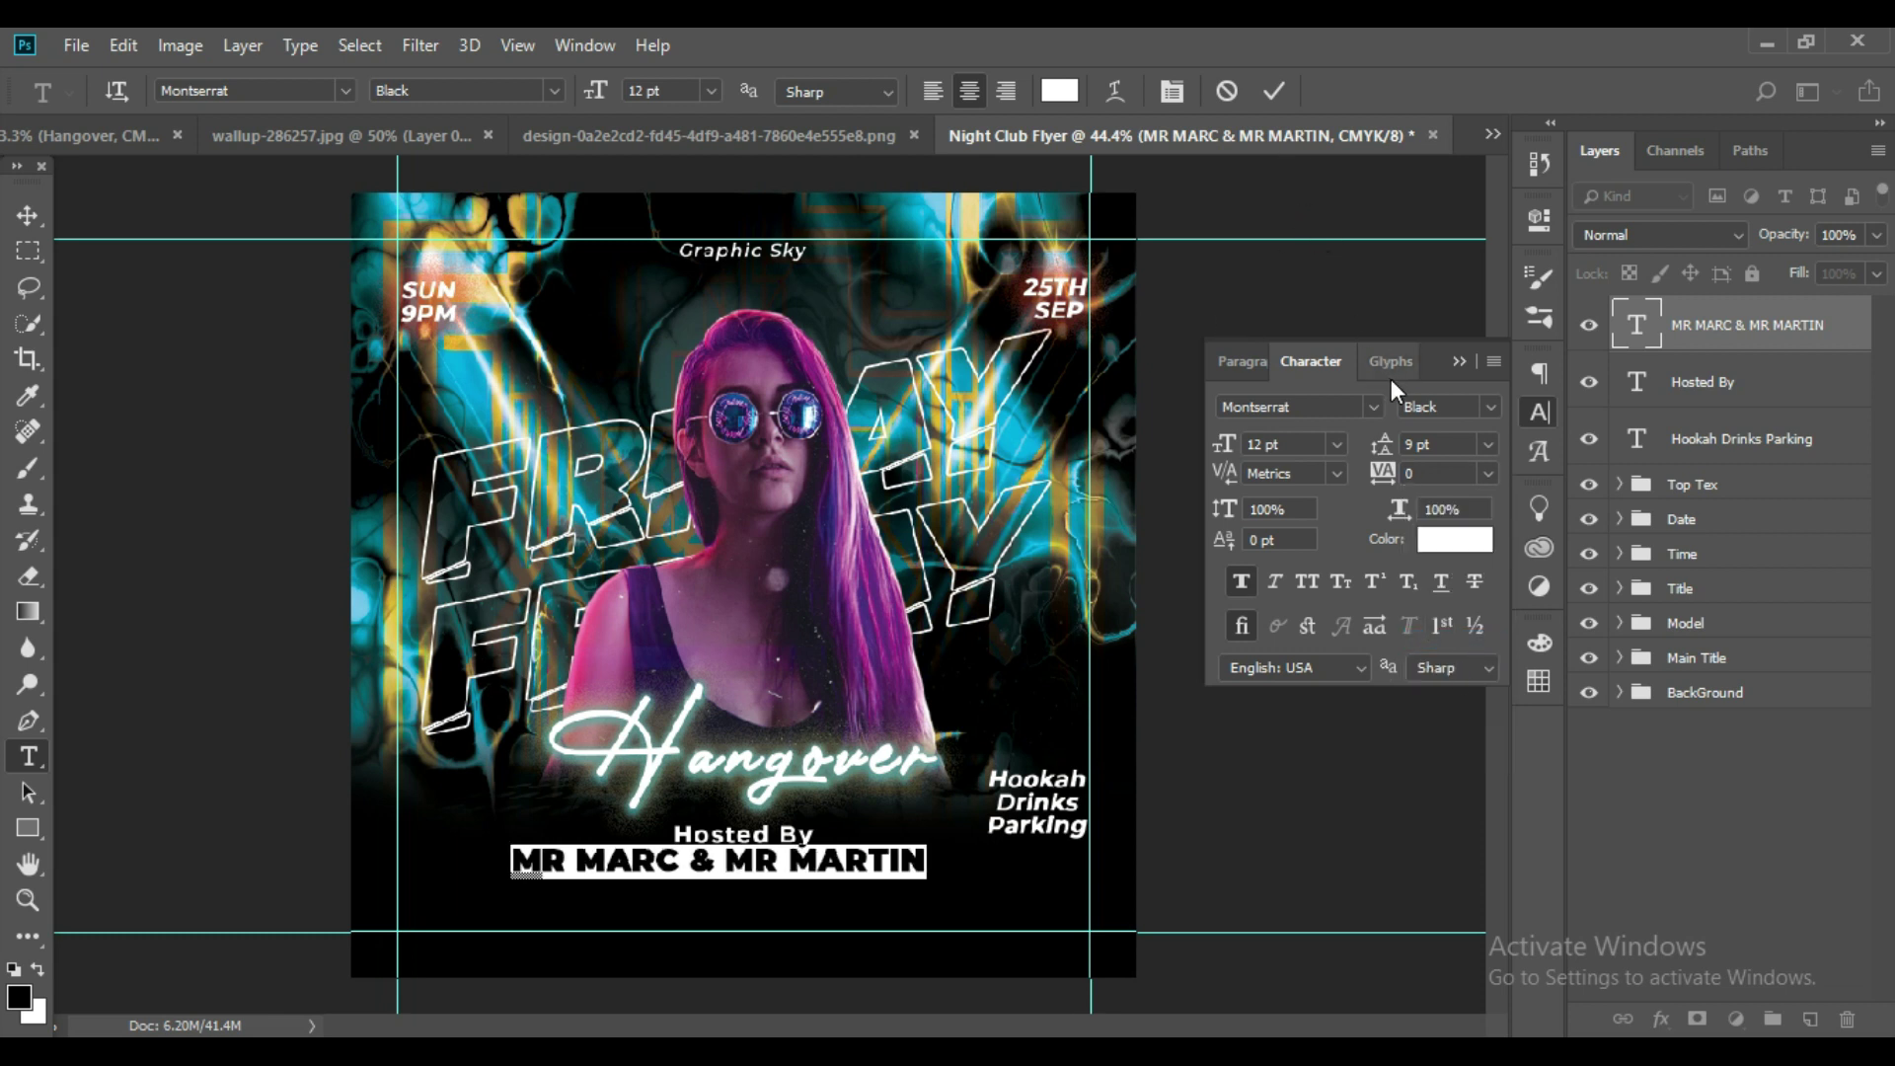
click(1275, 92)
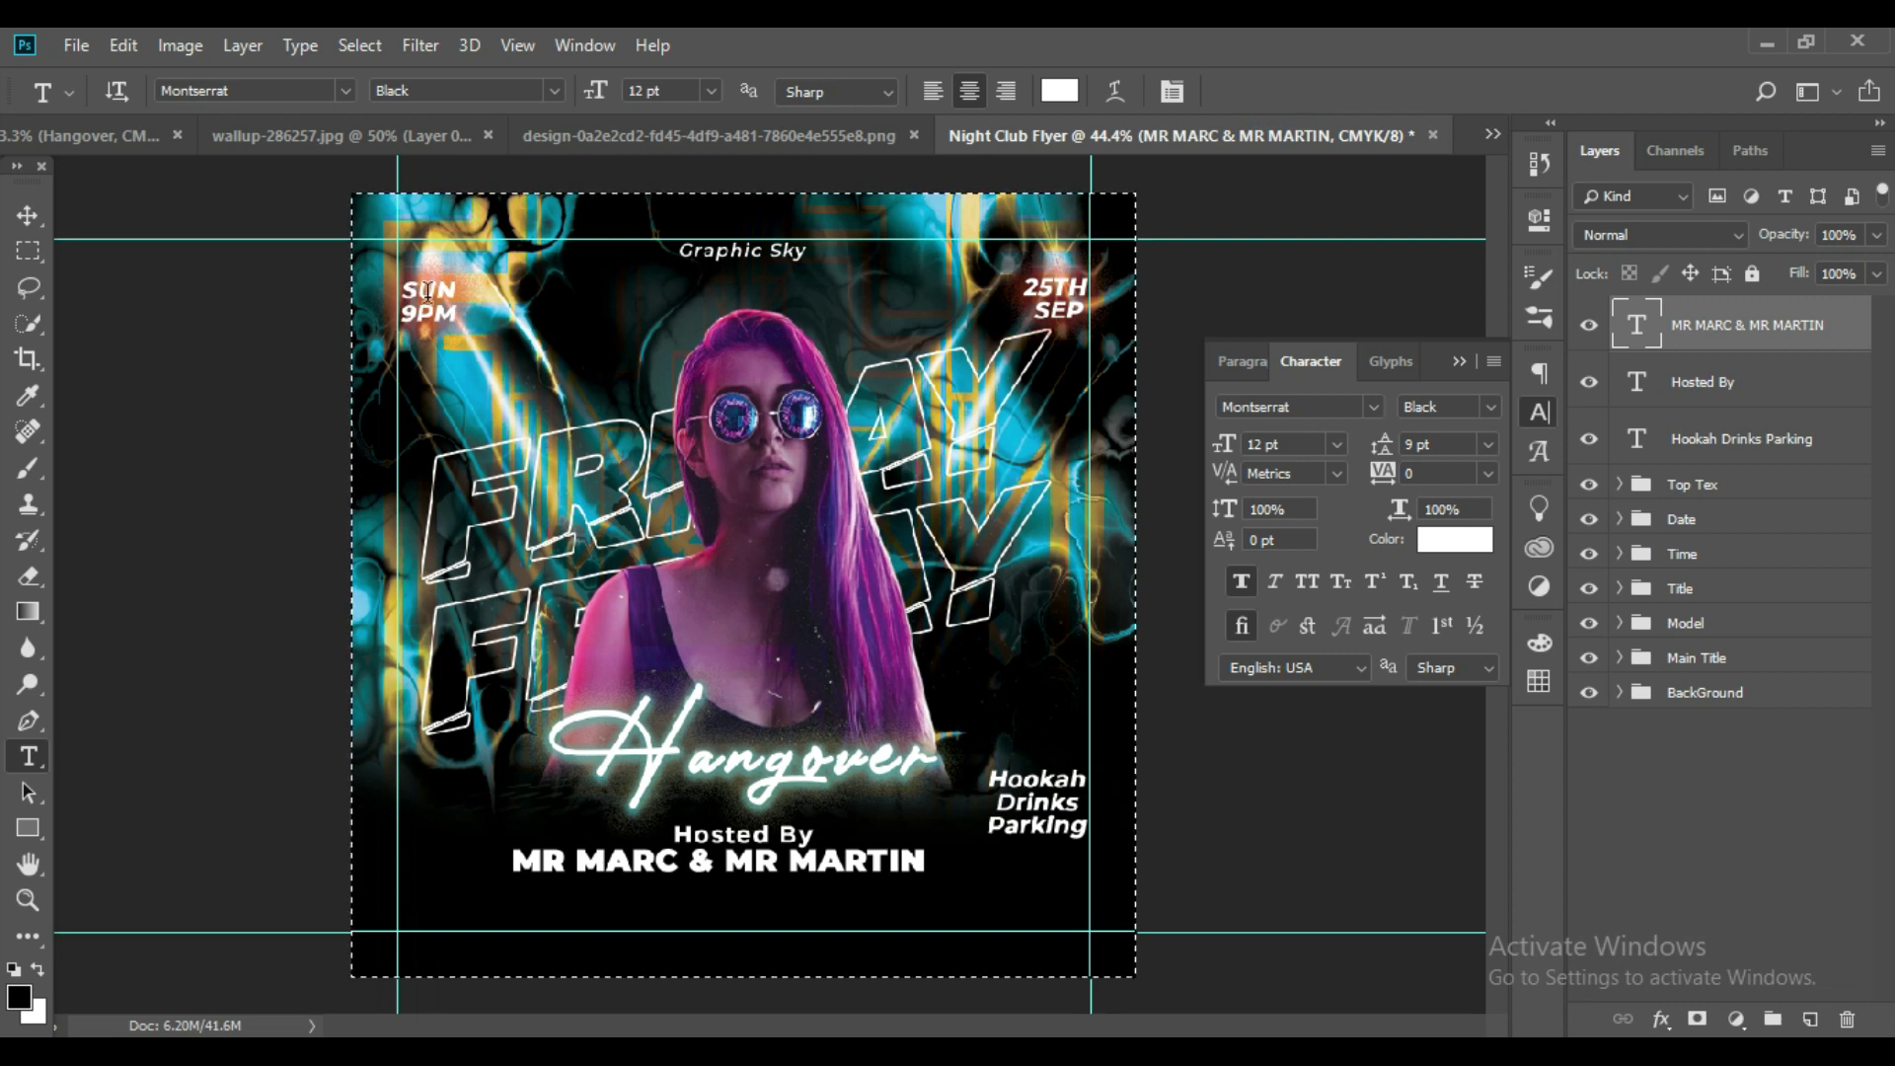
Centre the host names line horizontally on the canvas.
key(ctrl+a)
click(29, 216)
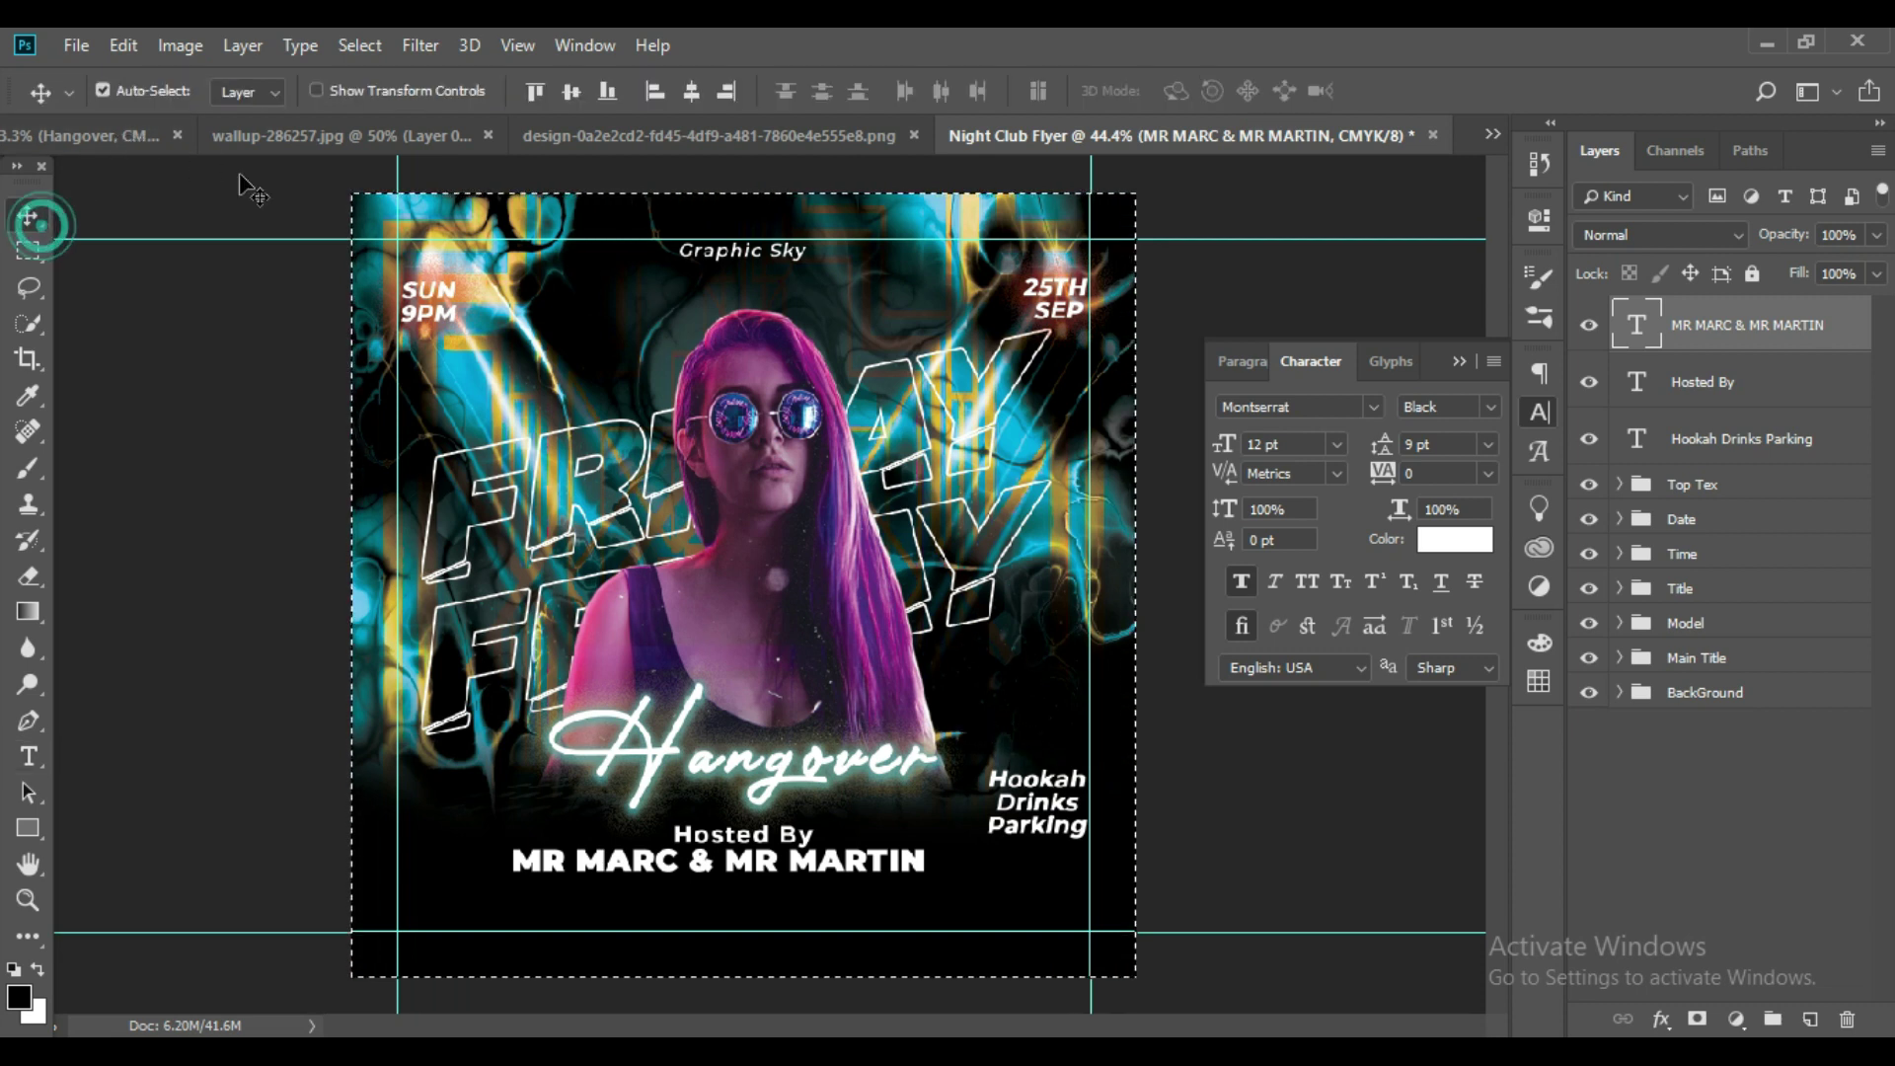
click(691, 92)
key(ctrl+d)
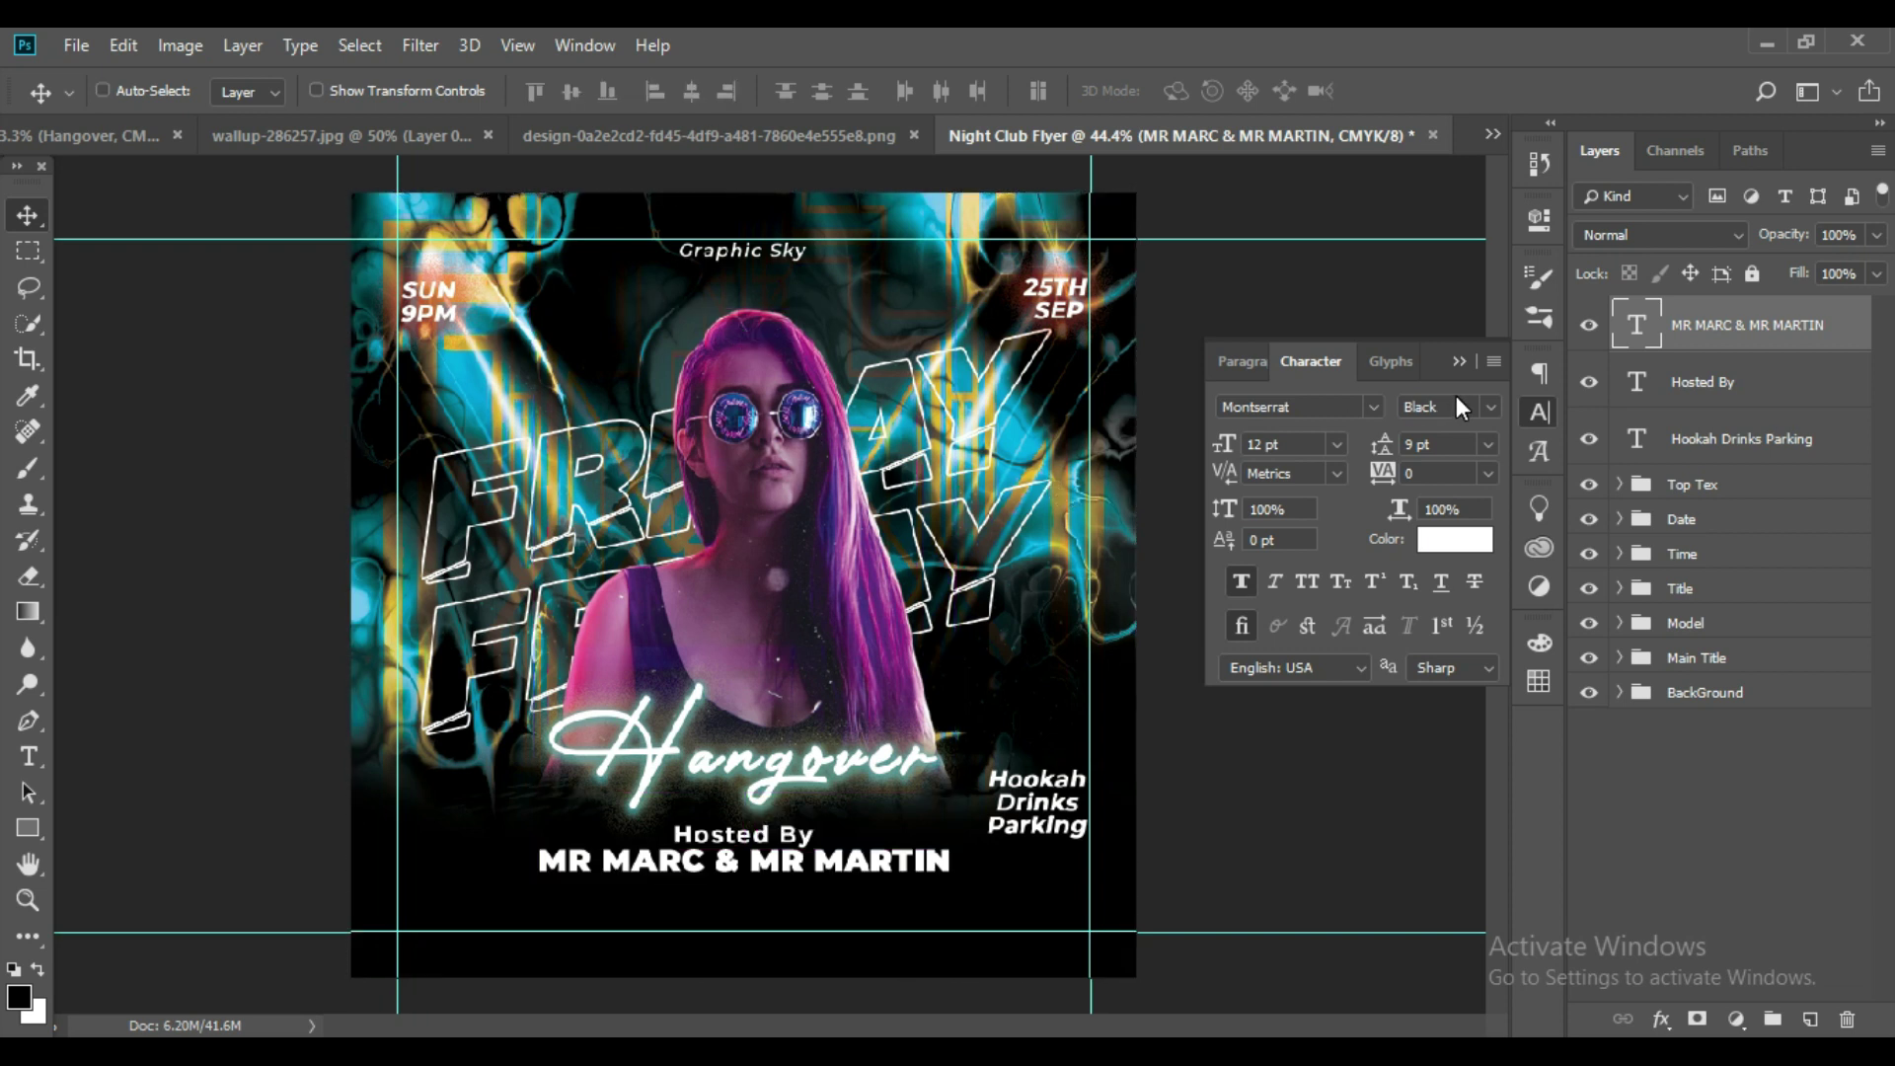
key(ctrl+t)
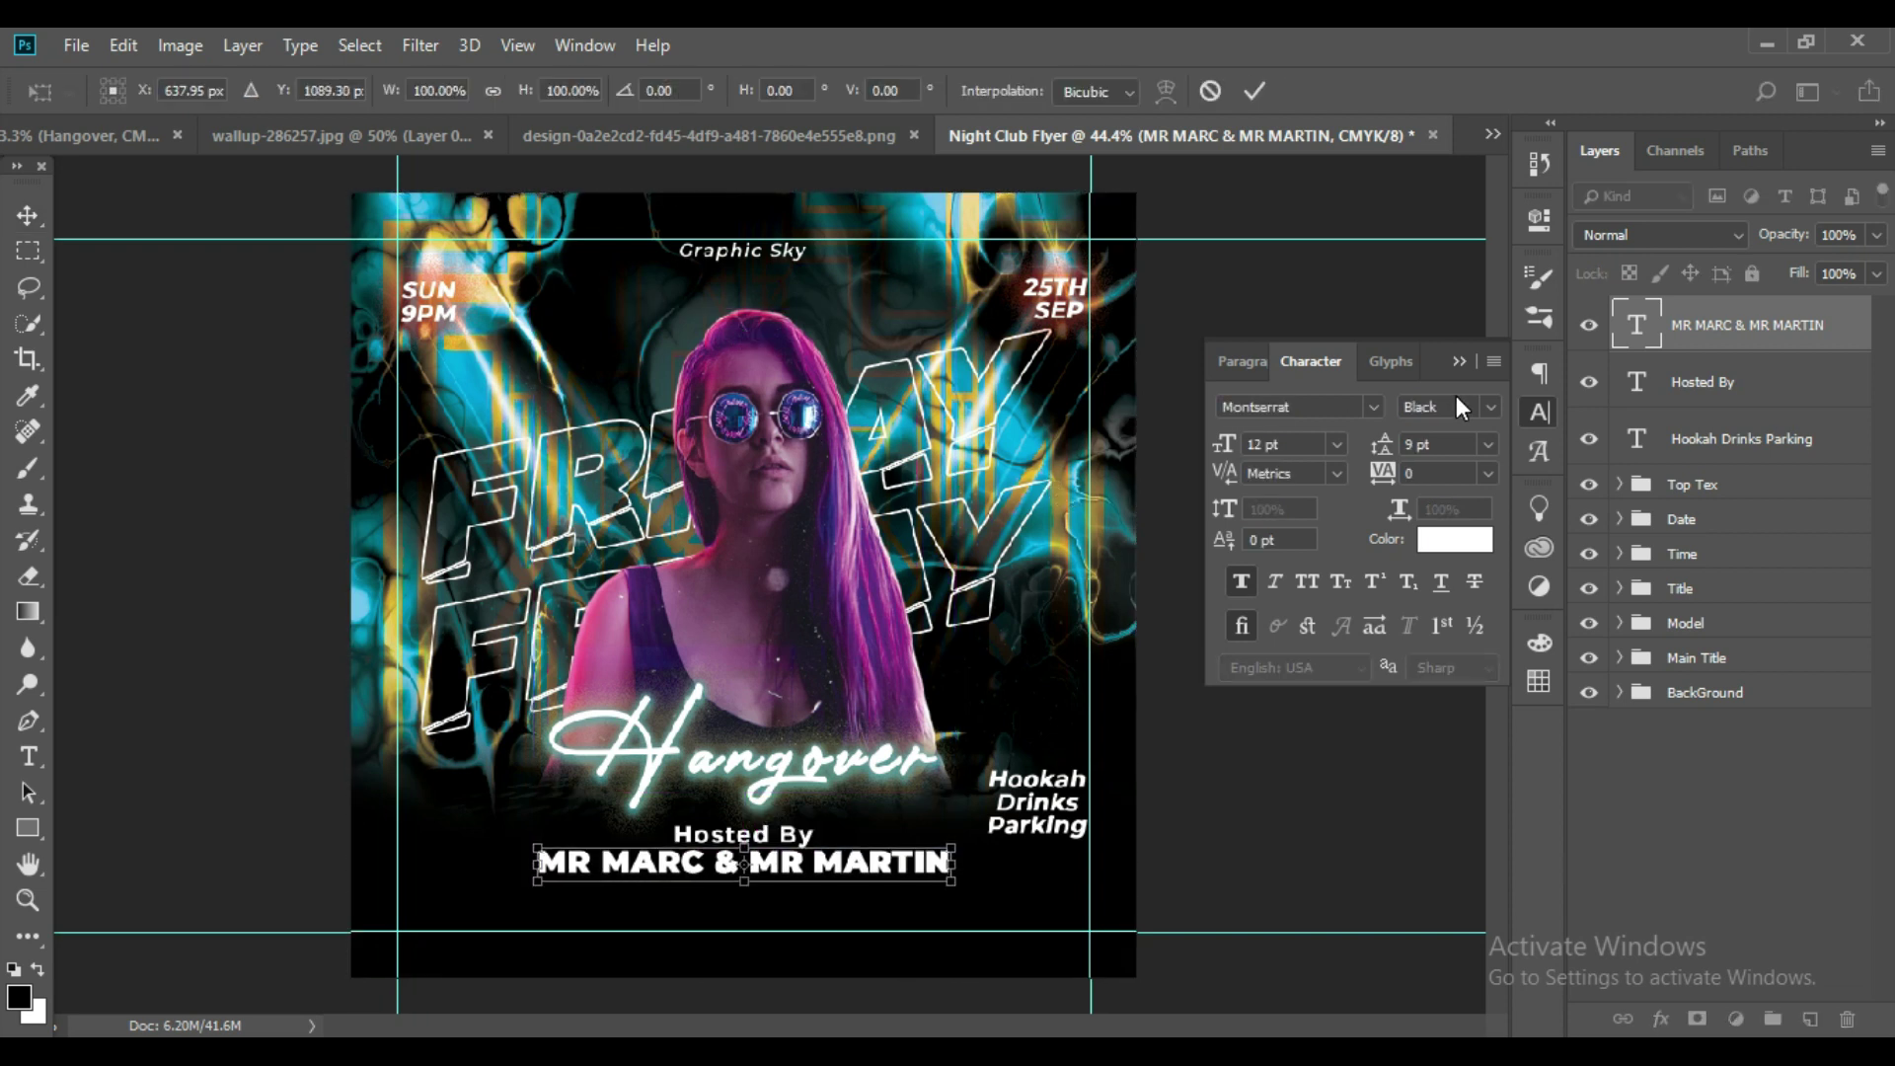
key(Return)
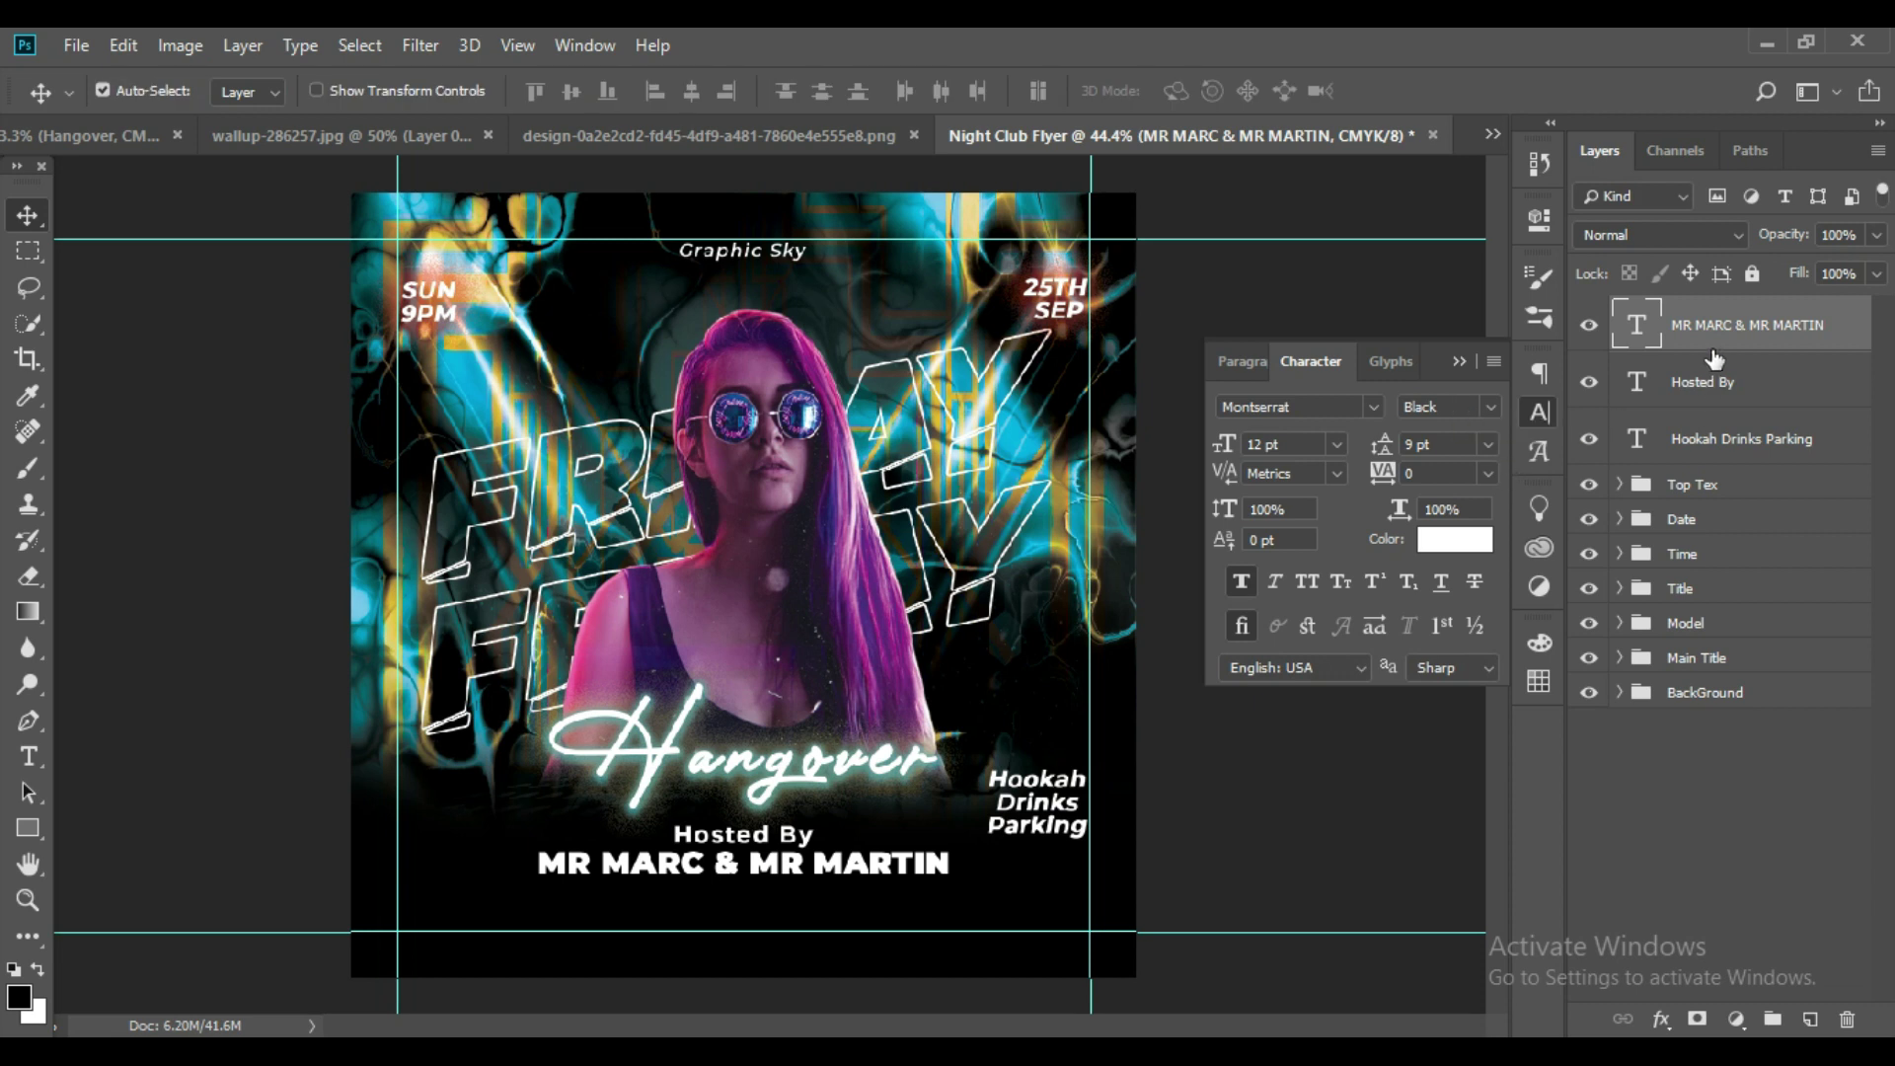
Move the Hosted By and host names lines up together beneath the title.
click(1757, 384)
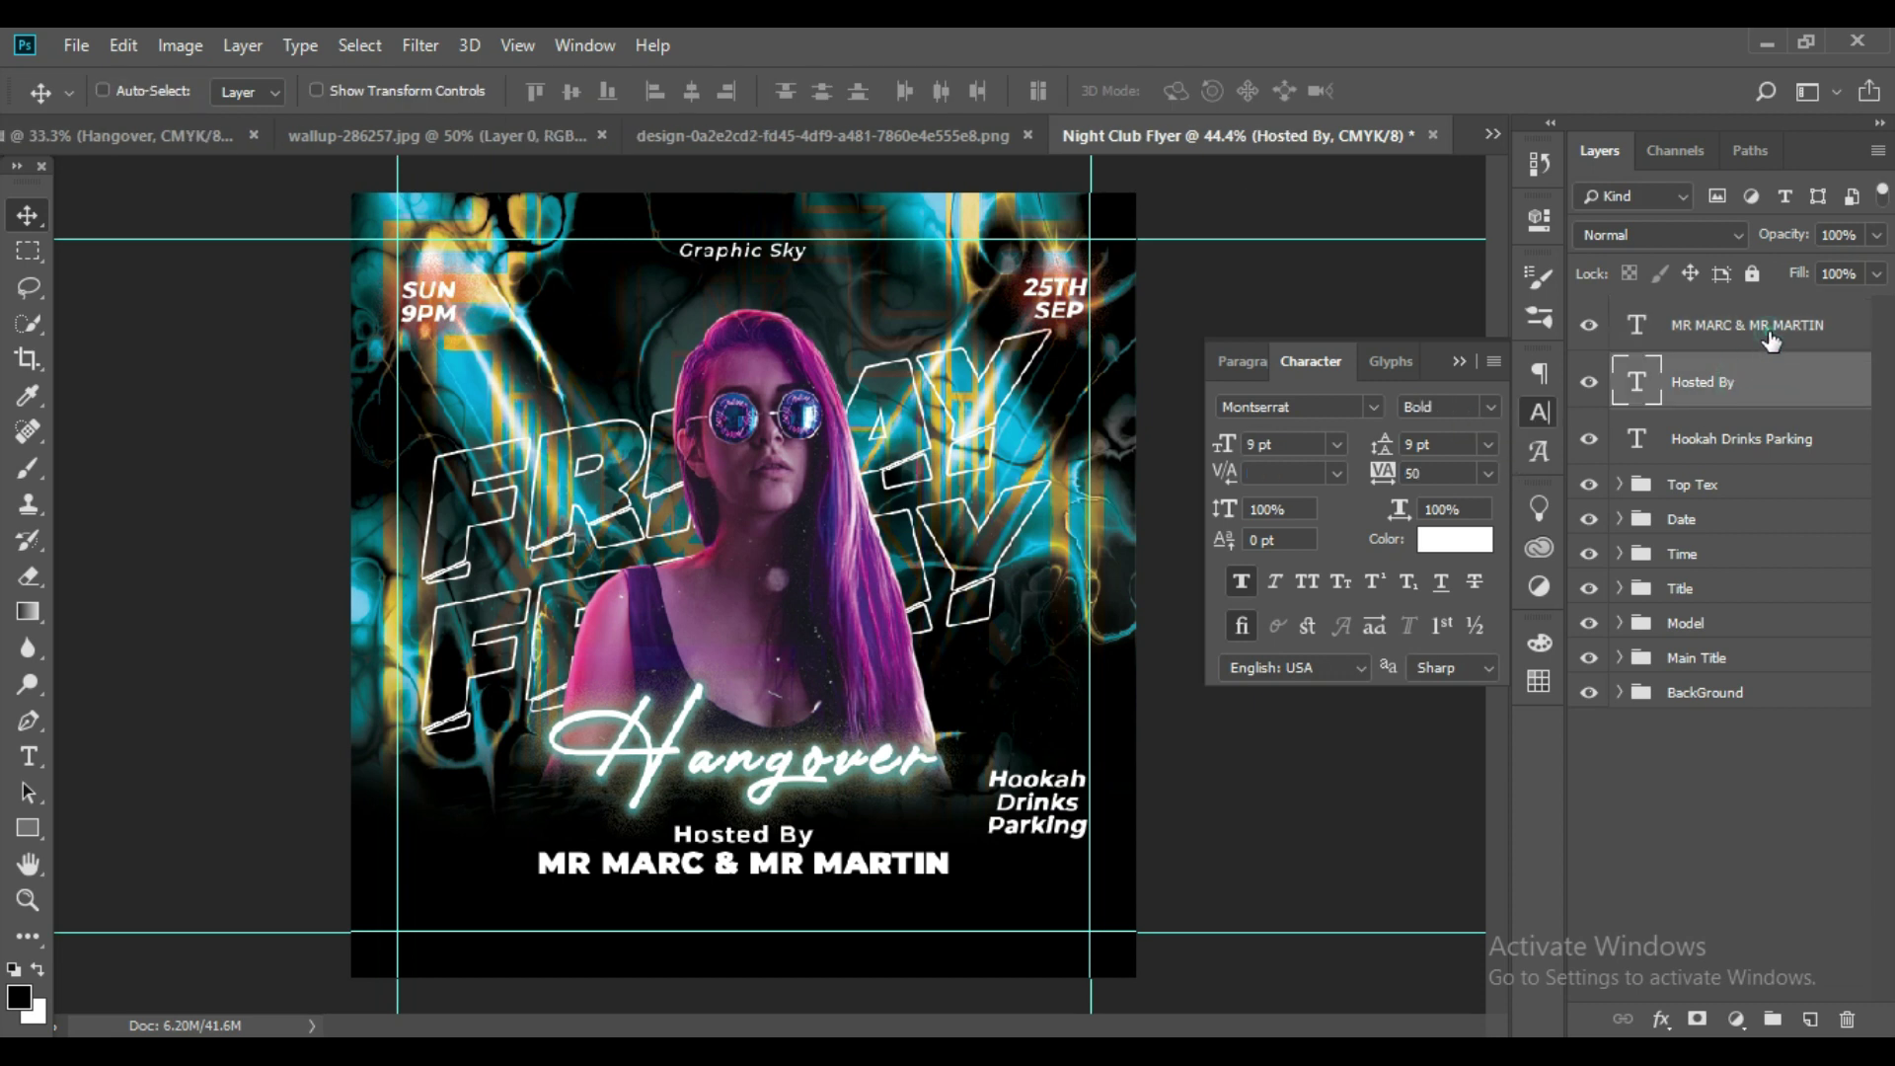
shift+click(1772, 335)
key(ctrl+t)
key(Up)
key(Up)
key(Up)
key(Up)
key(Up)
key(Up)
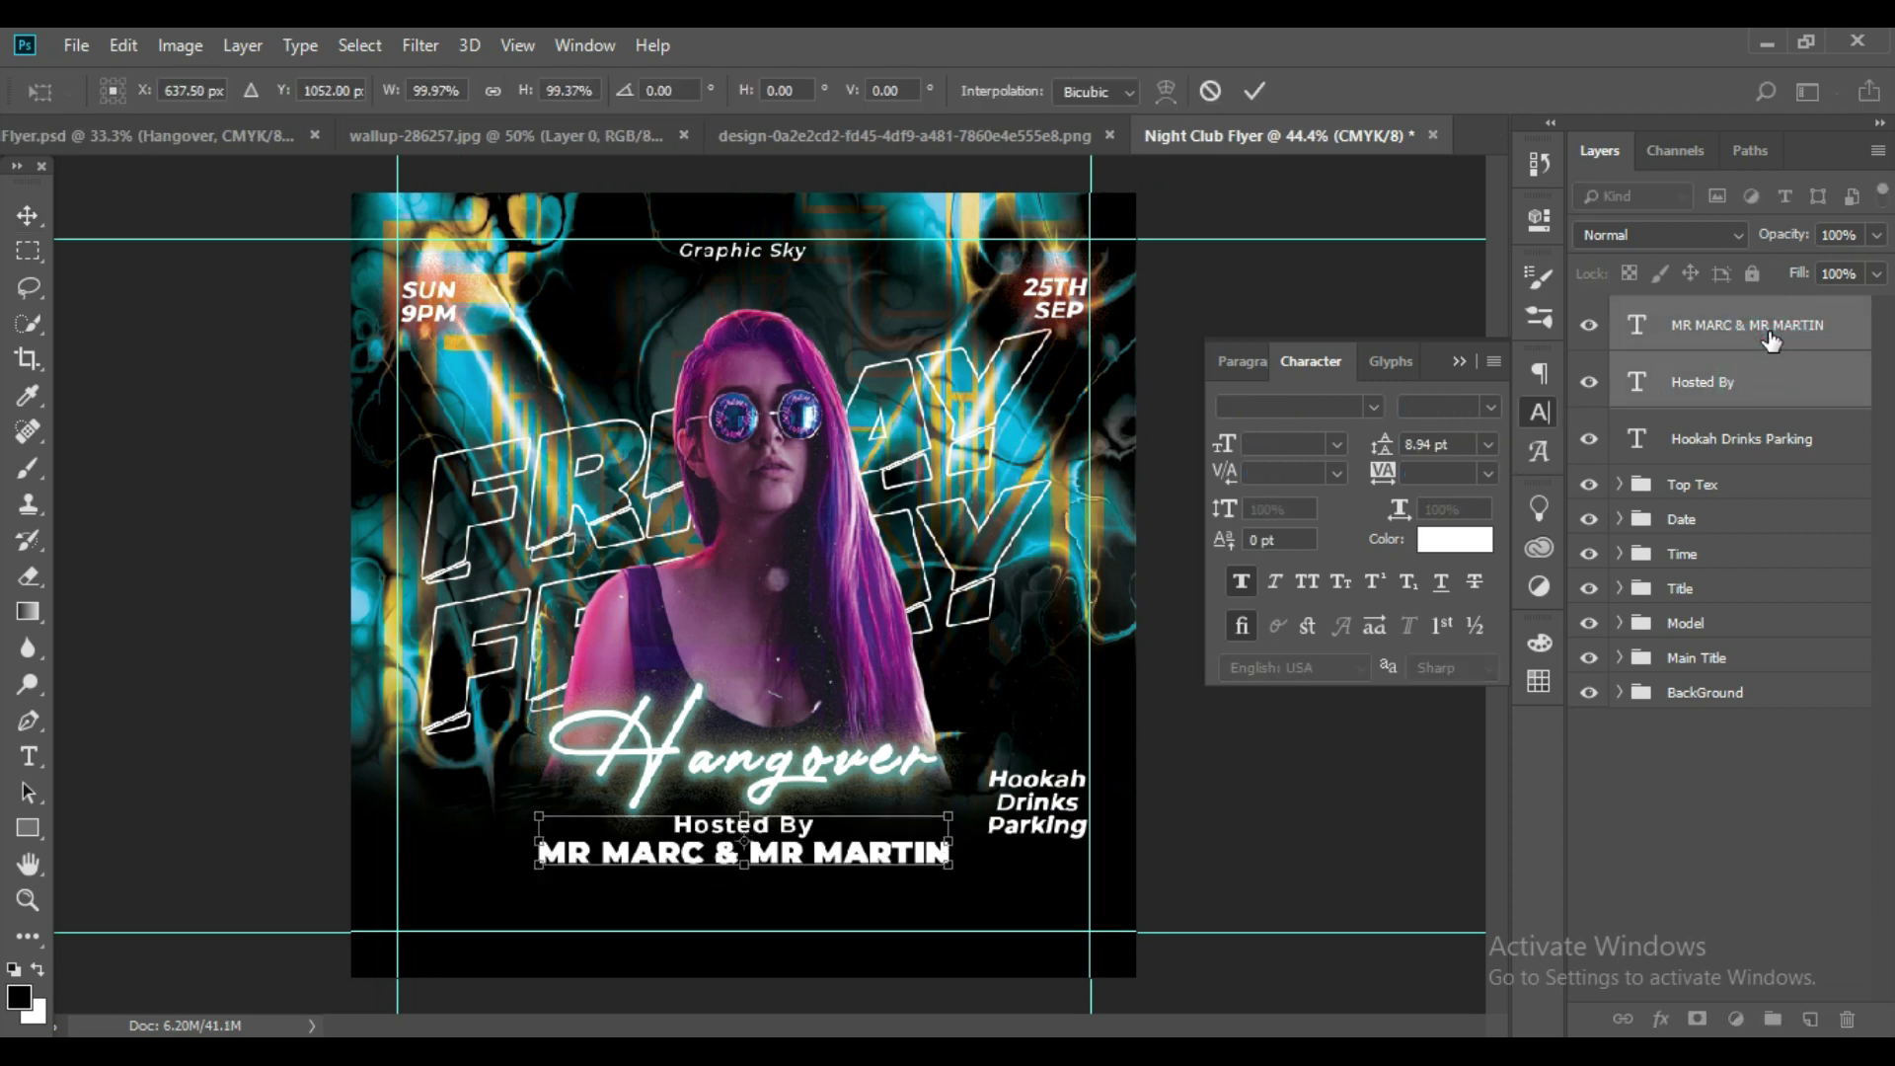
key(Up)
key(Up)
key(Up)
key(Up)
key(Up)
key(Up)
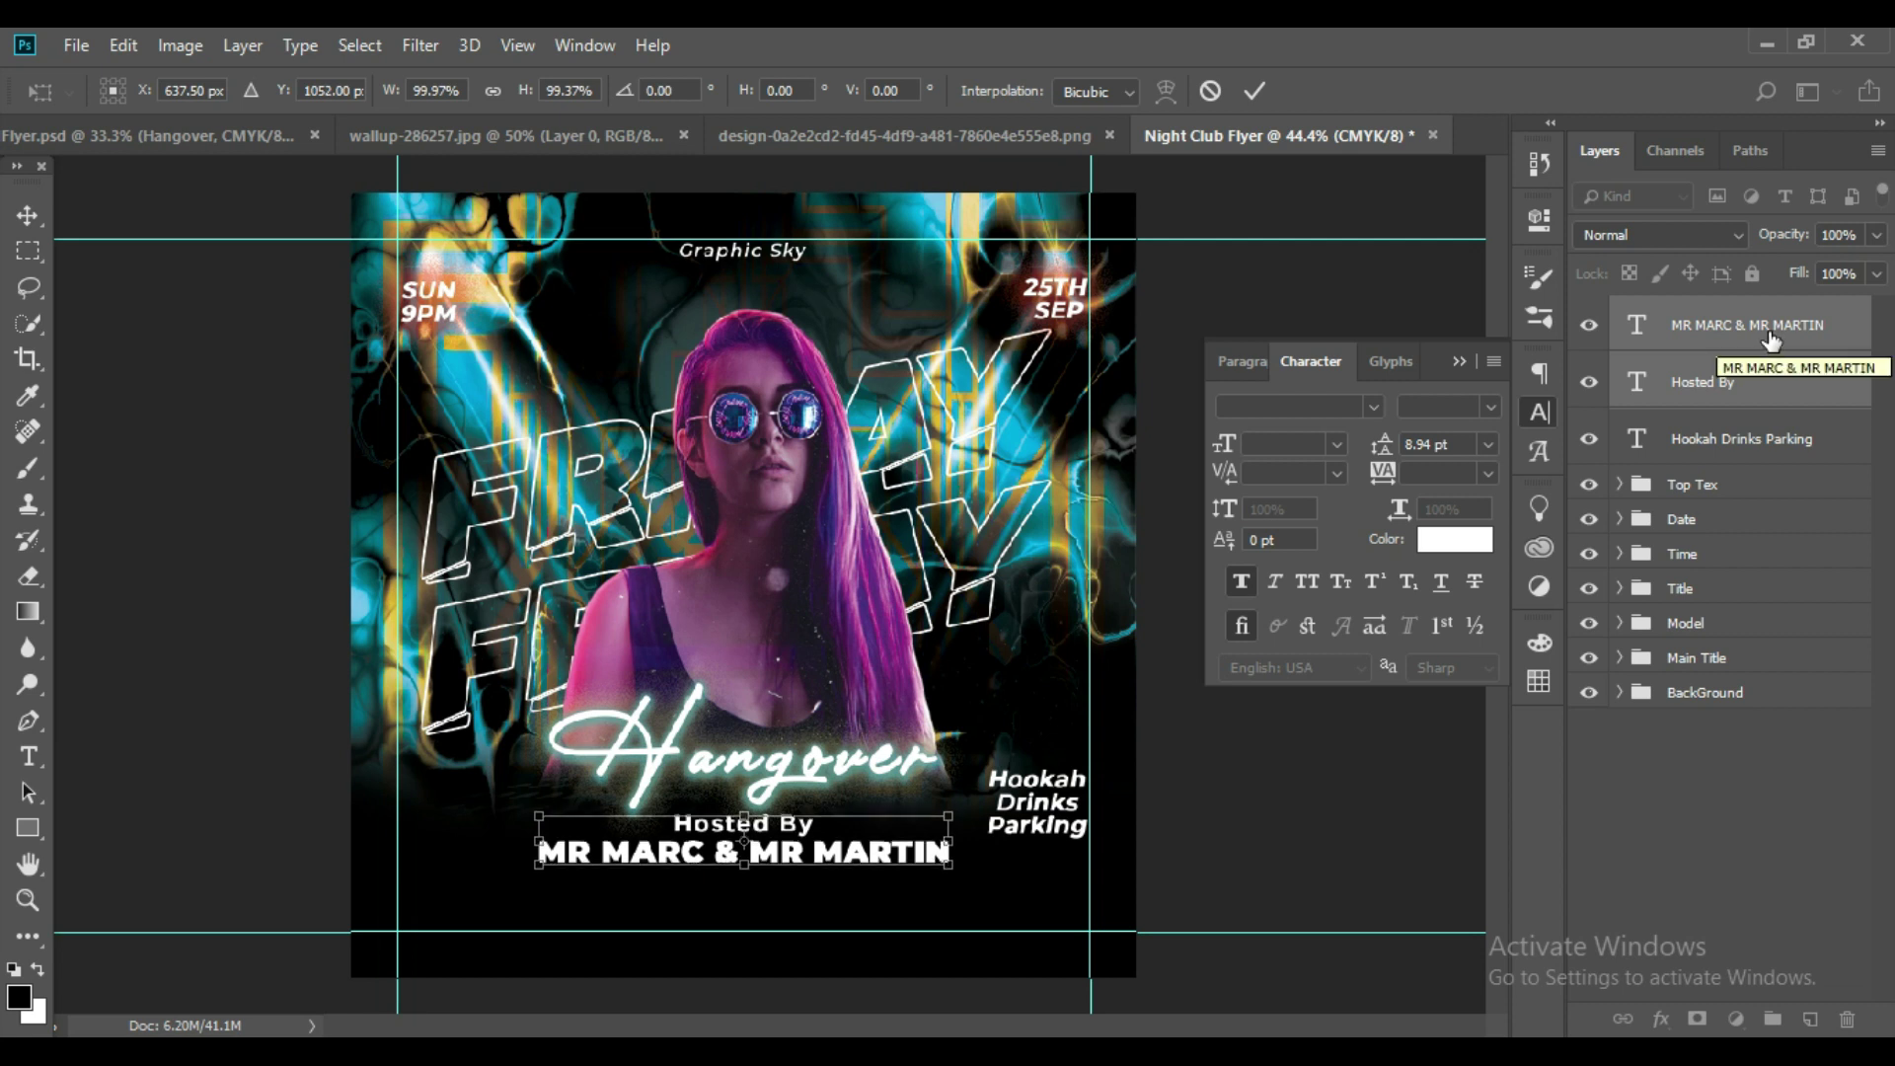
key(Return)
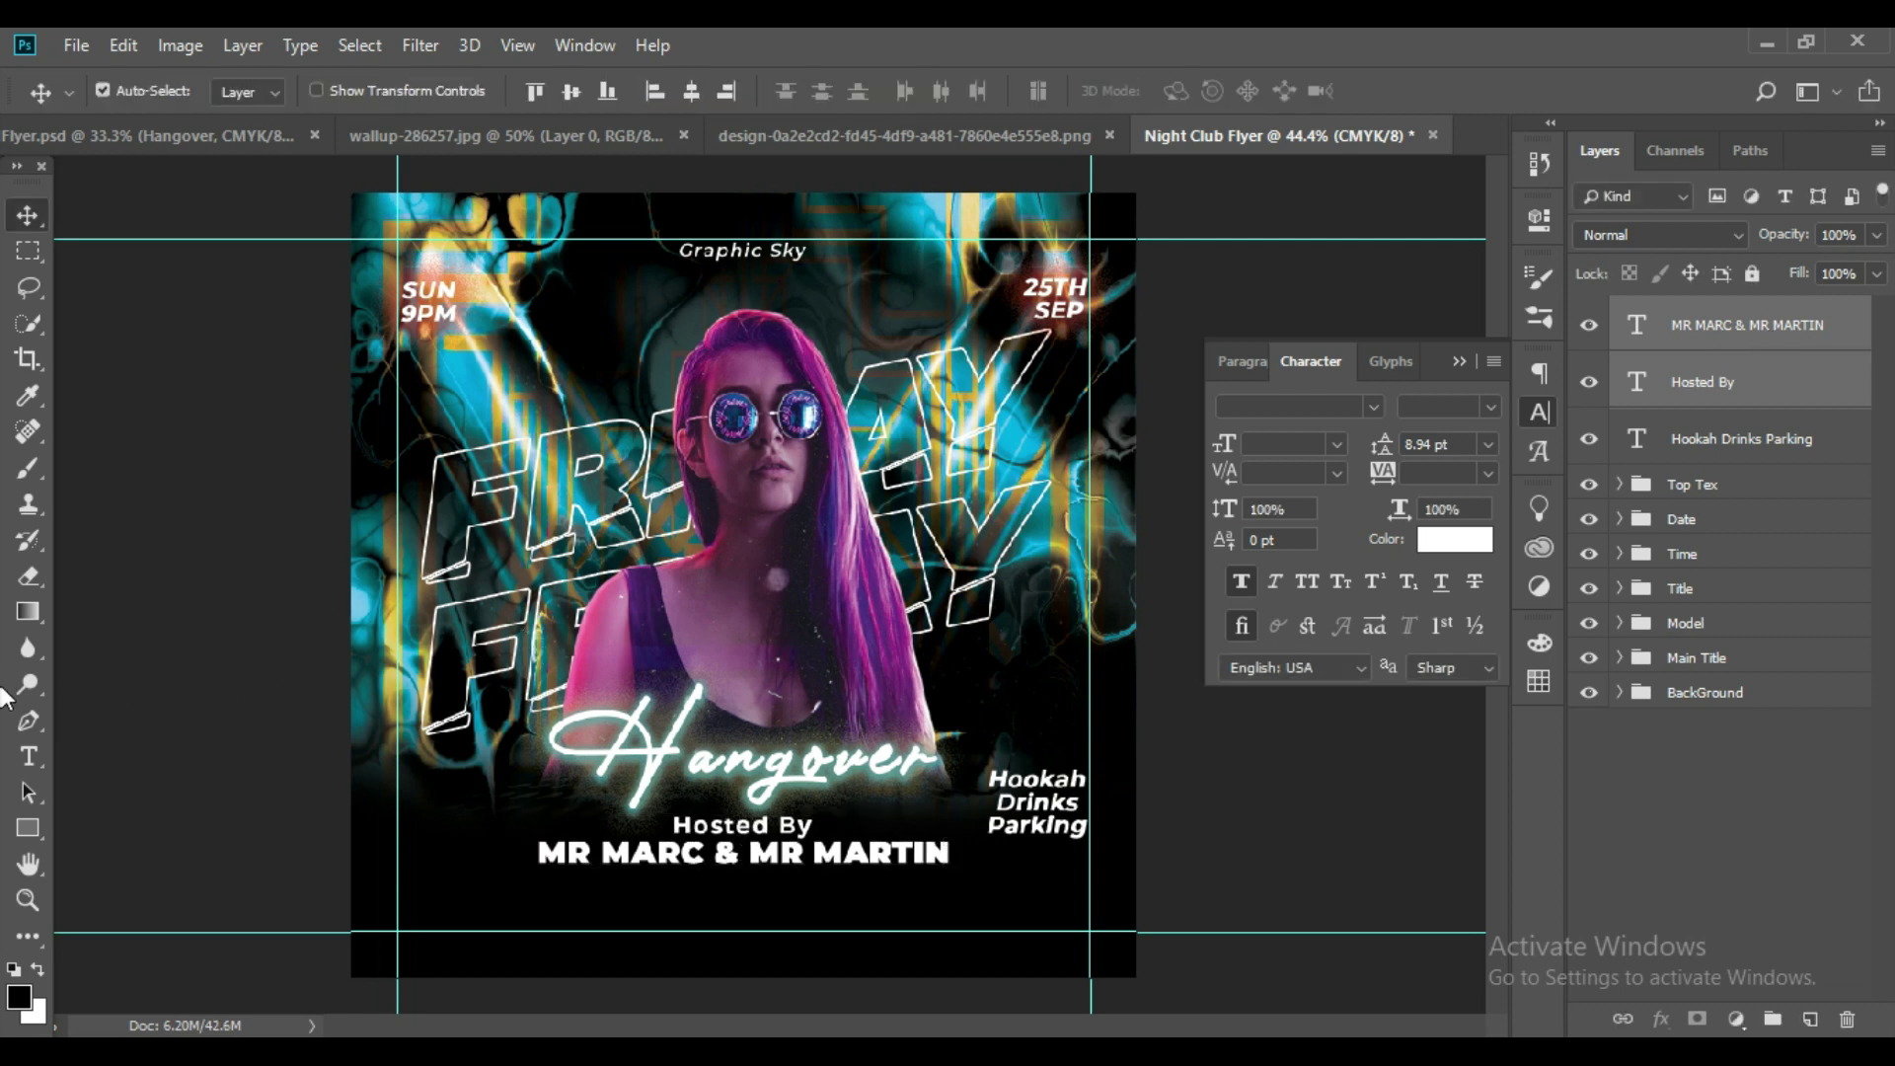
Type a new 'Hookah-Drinks-Parking' text line below the host names.
click(29, 756)
click(717, 890)
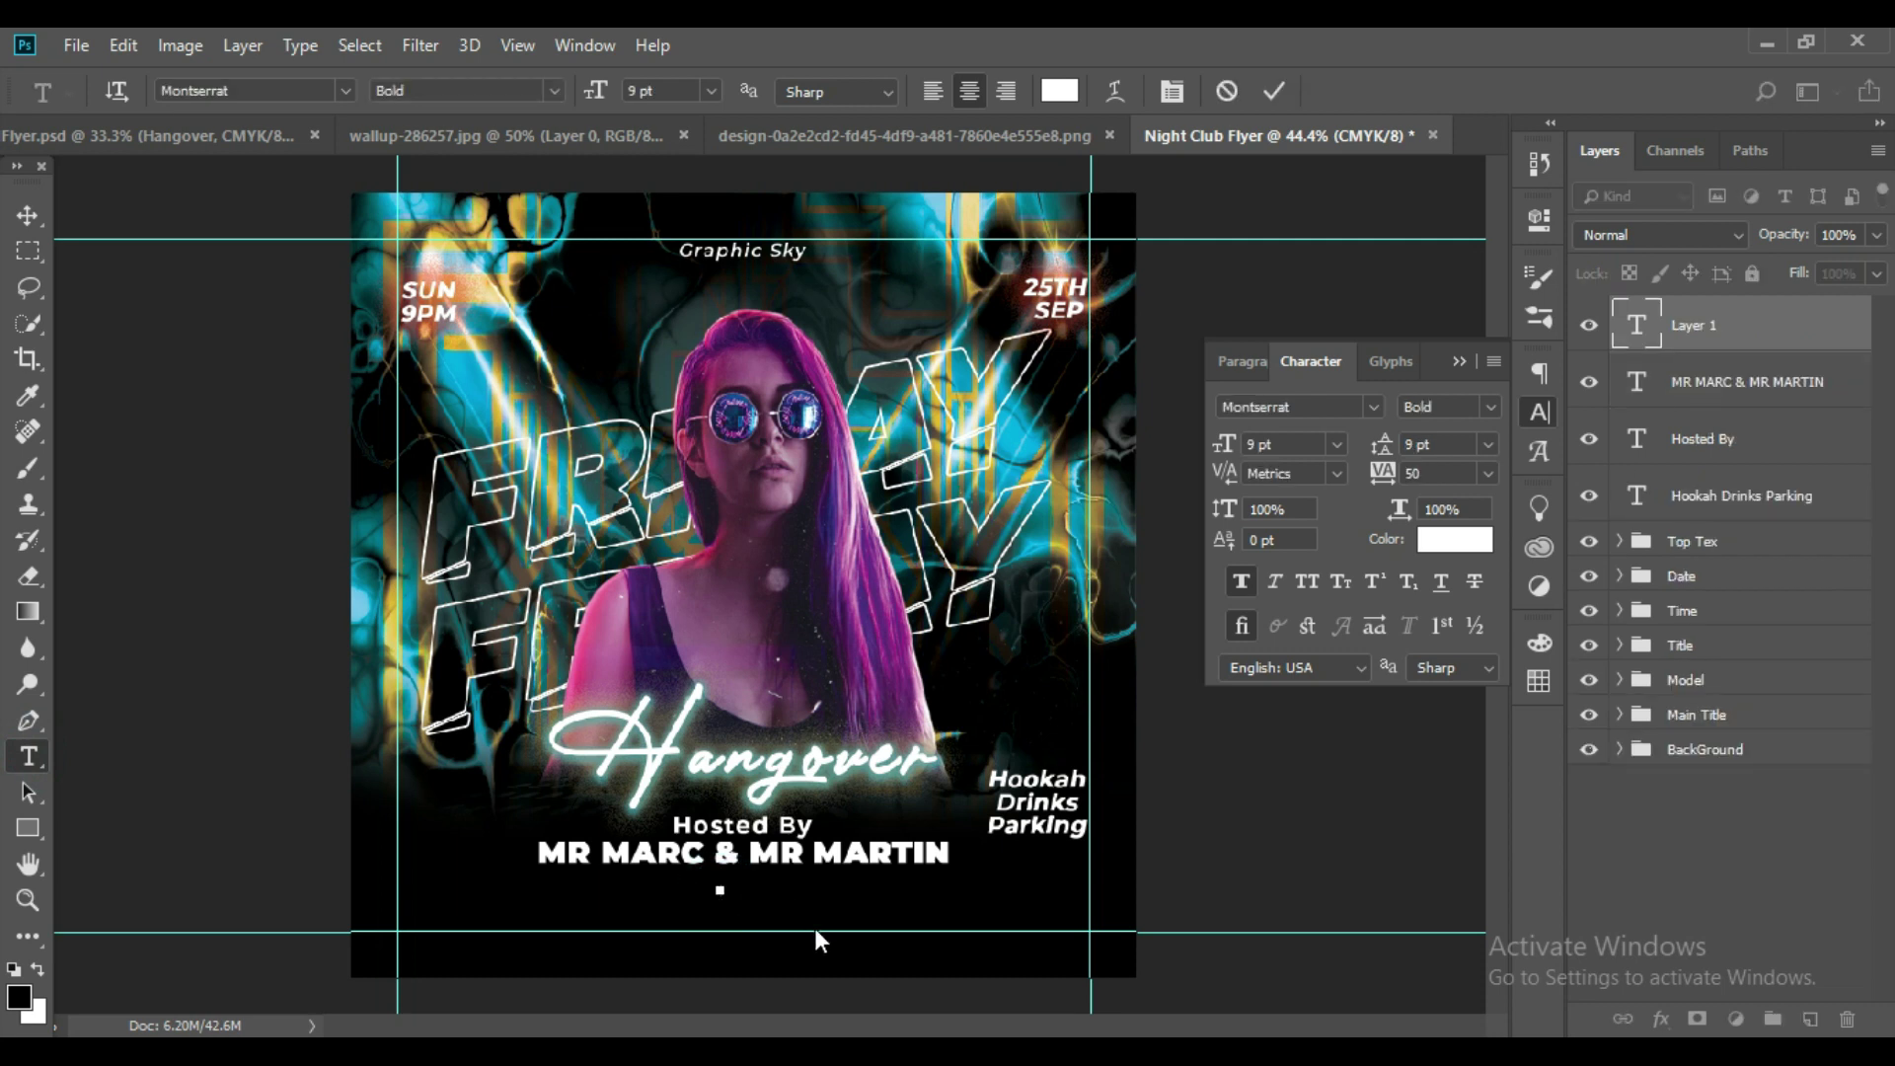
text(Hooakh)
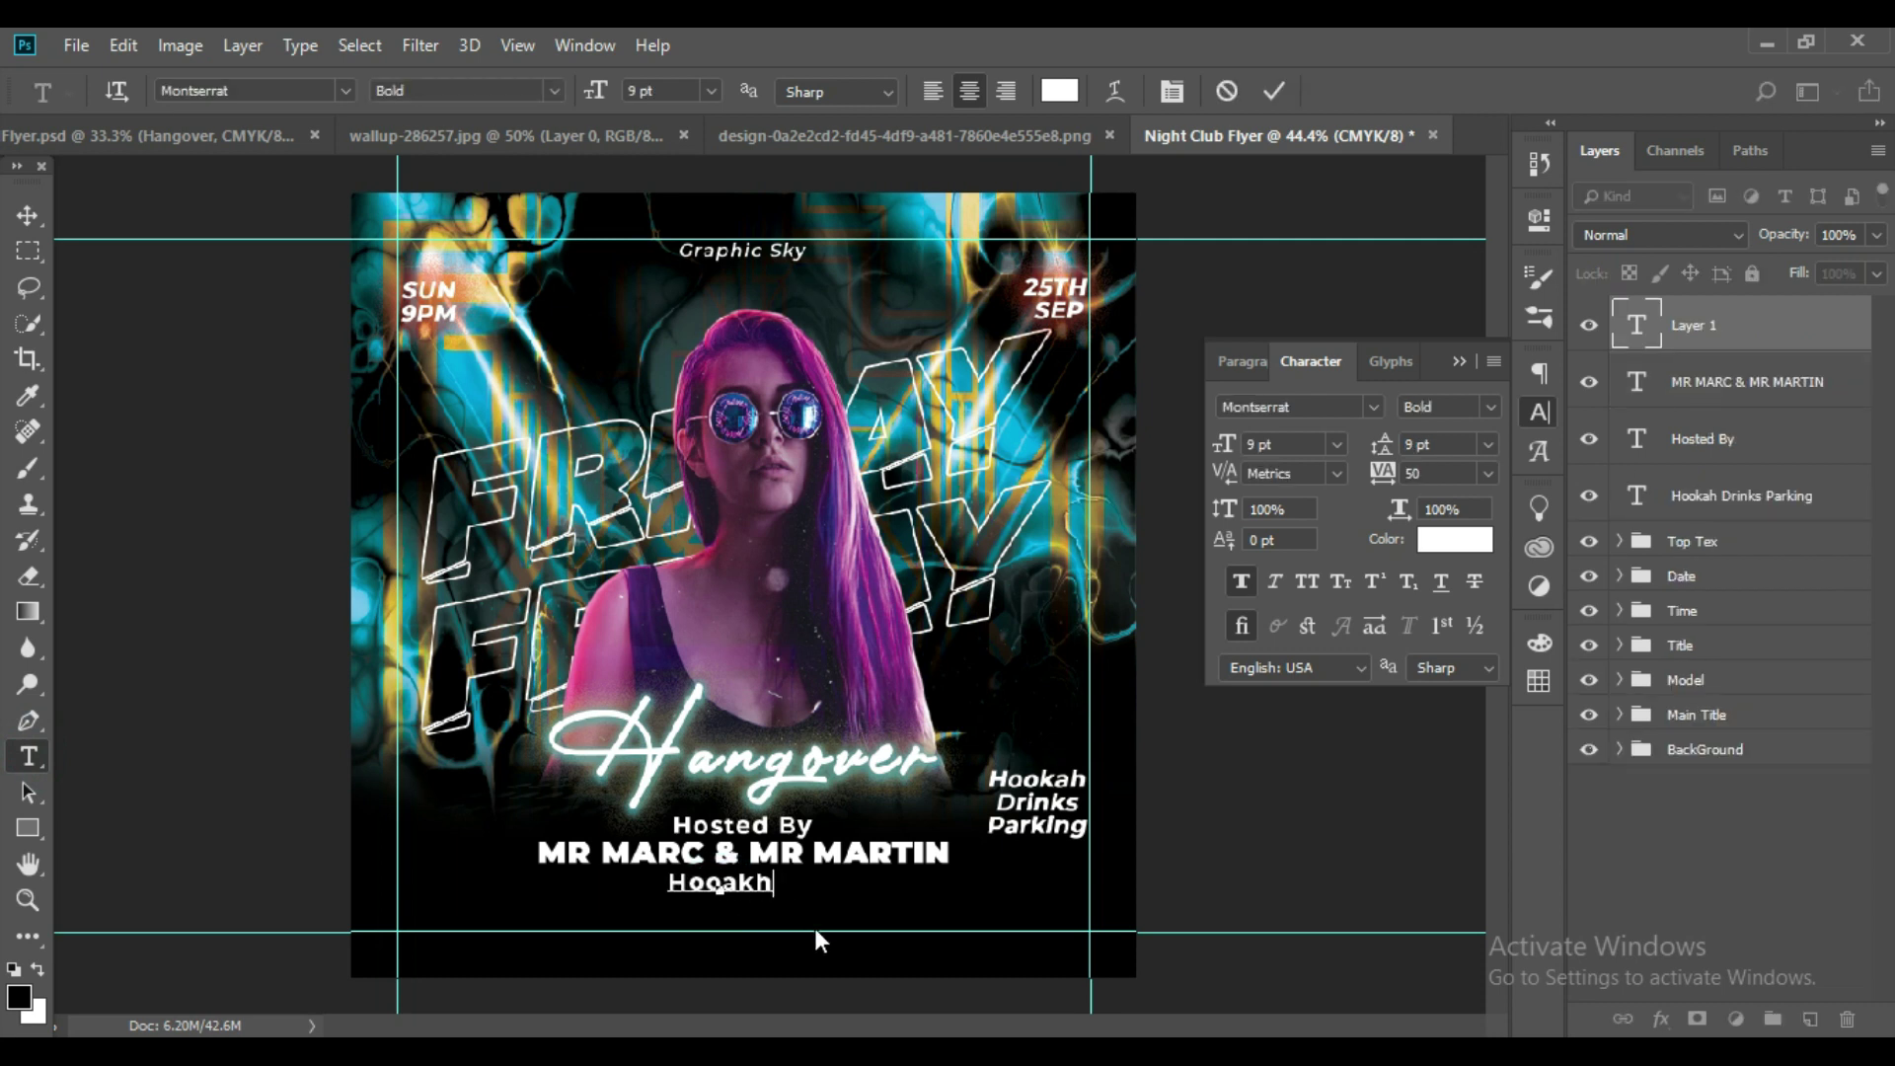
key(BackSpace)
key(BackSpace)
key(BackSpace)
text(kah)
text(-)
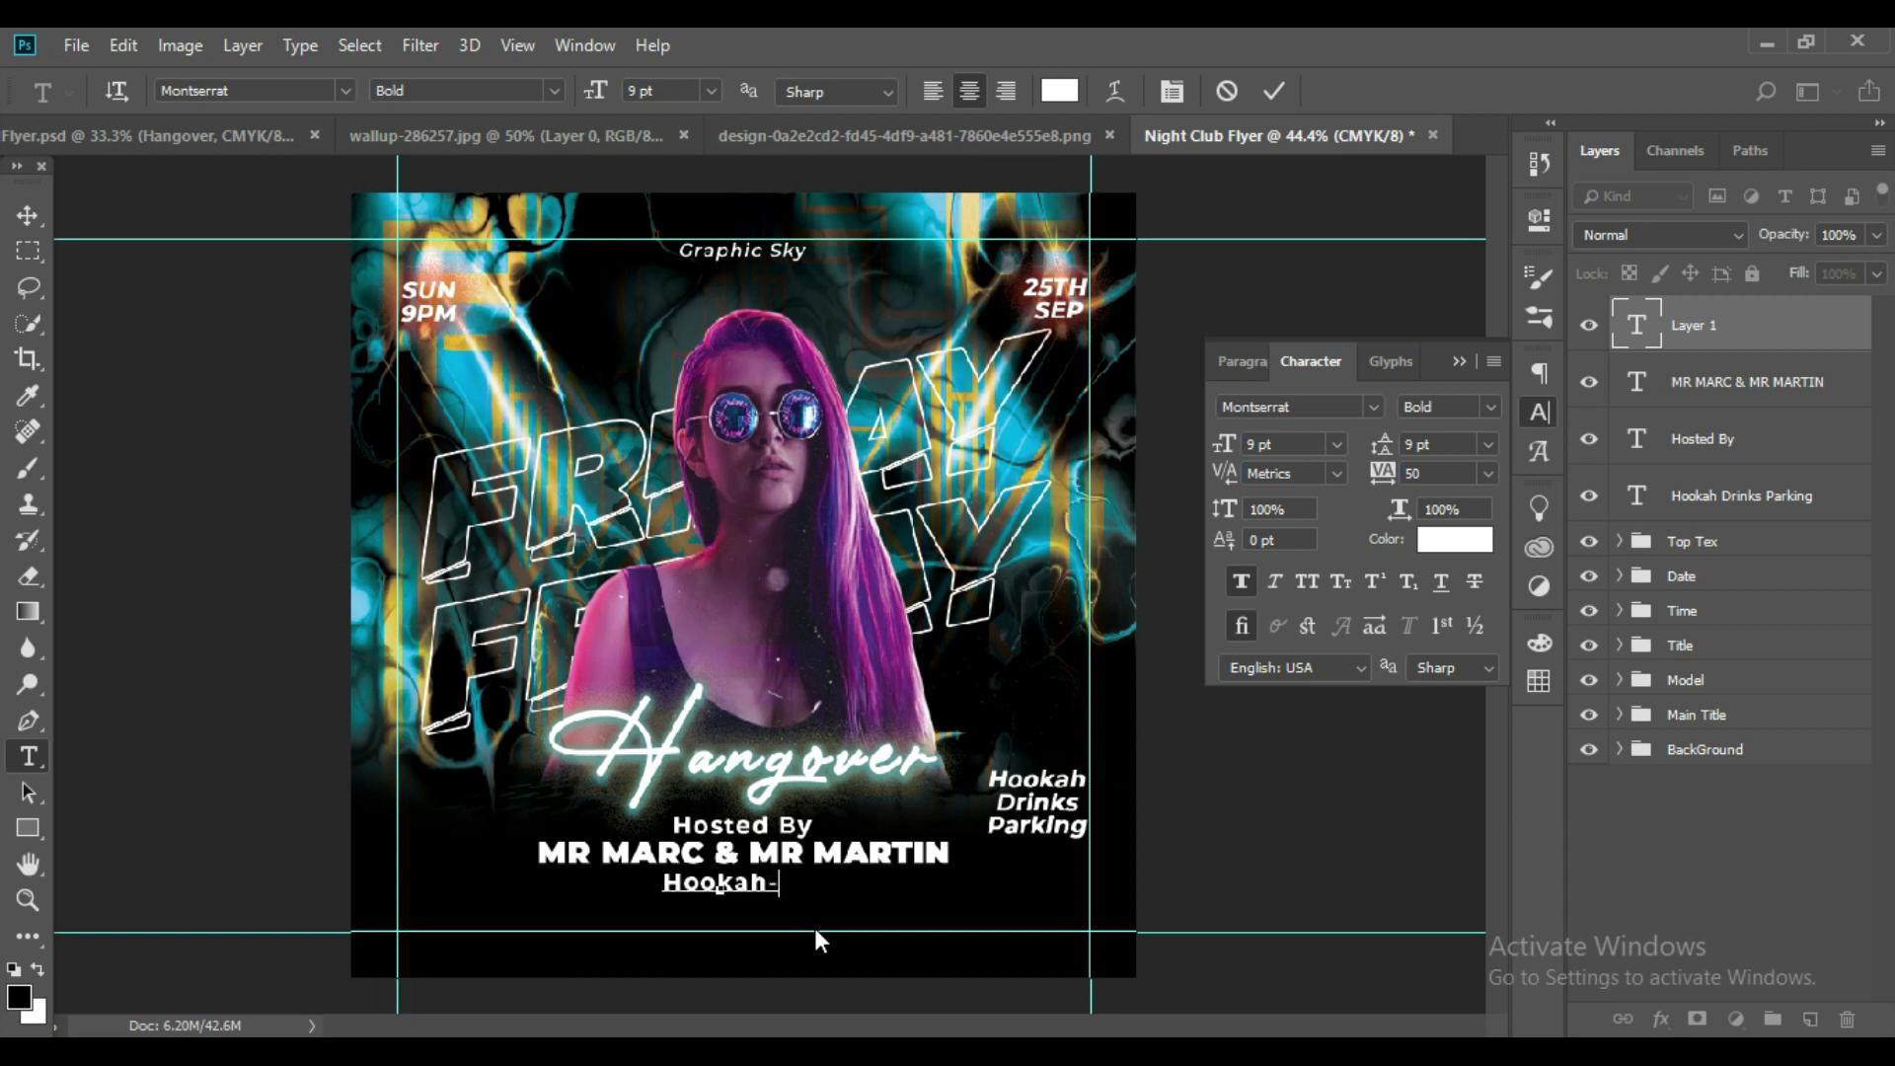
text(Drinks)
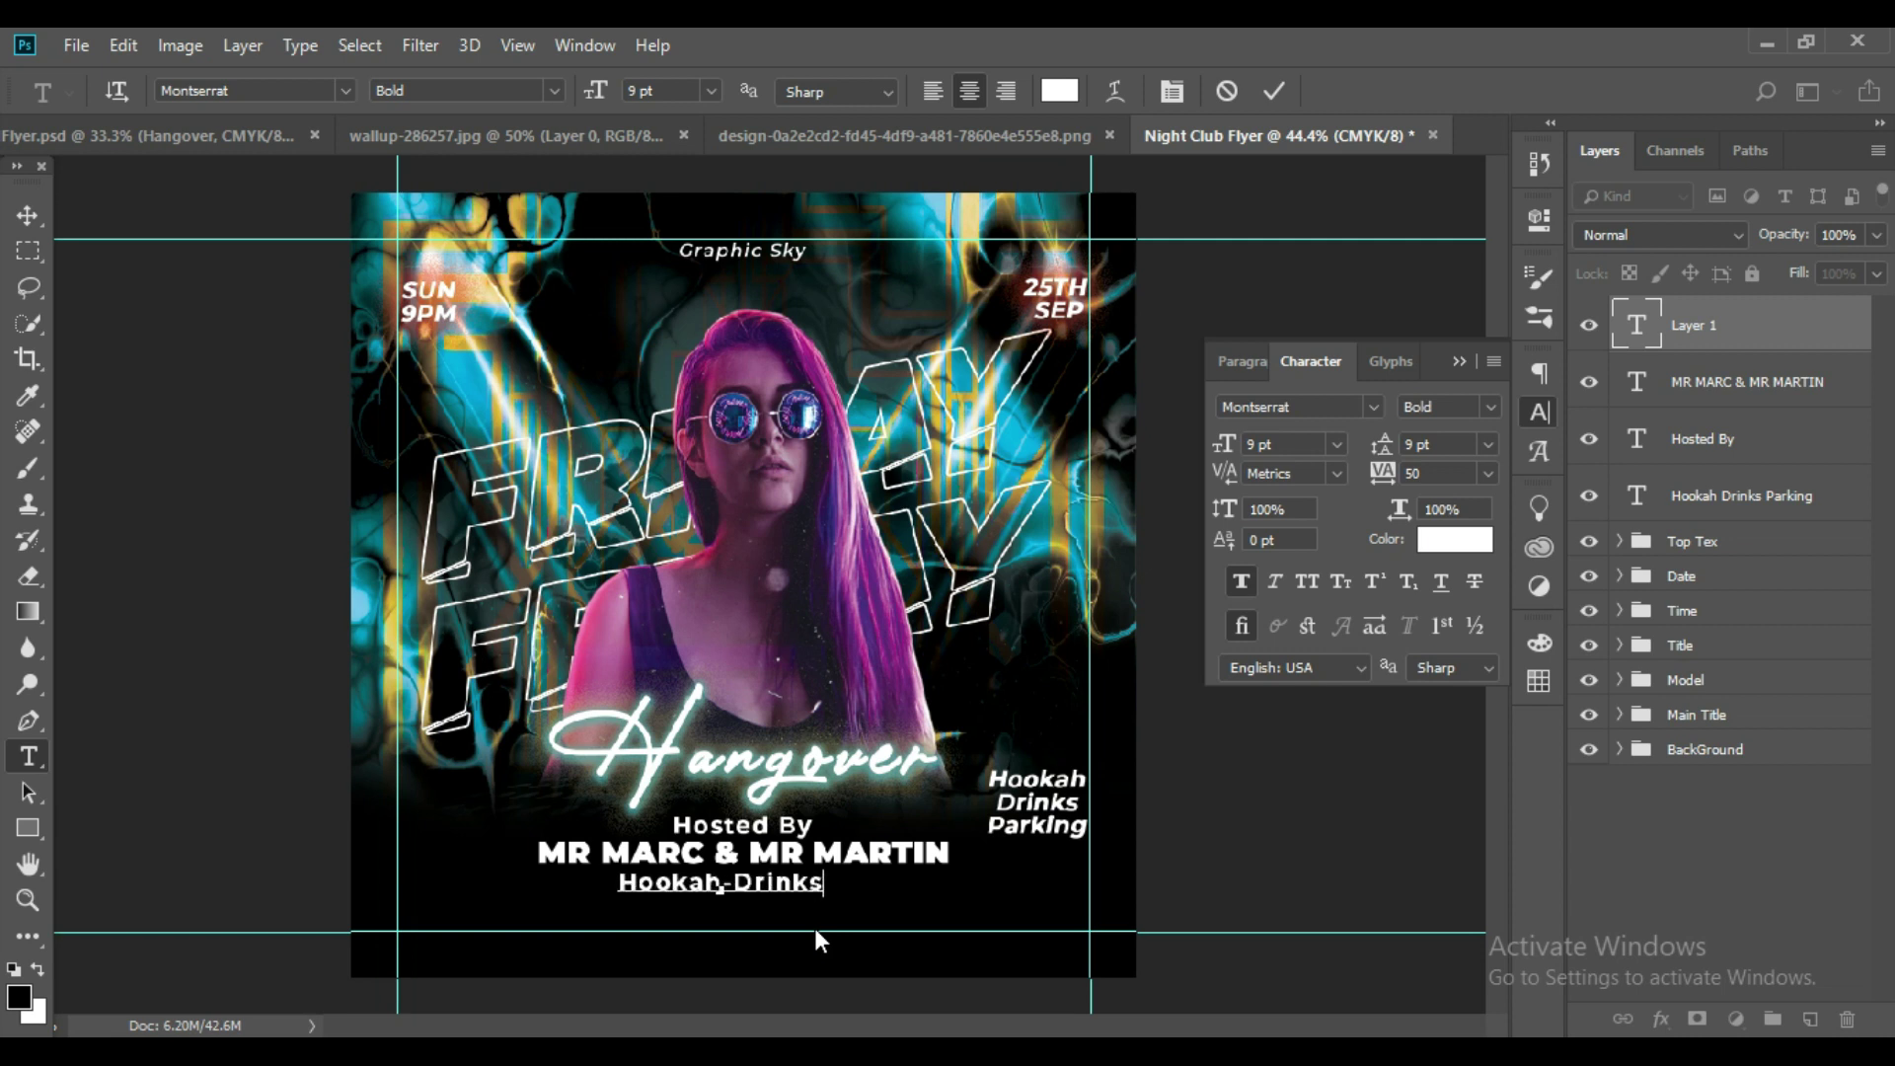
text(-)
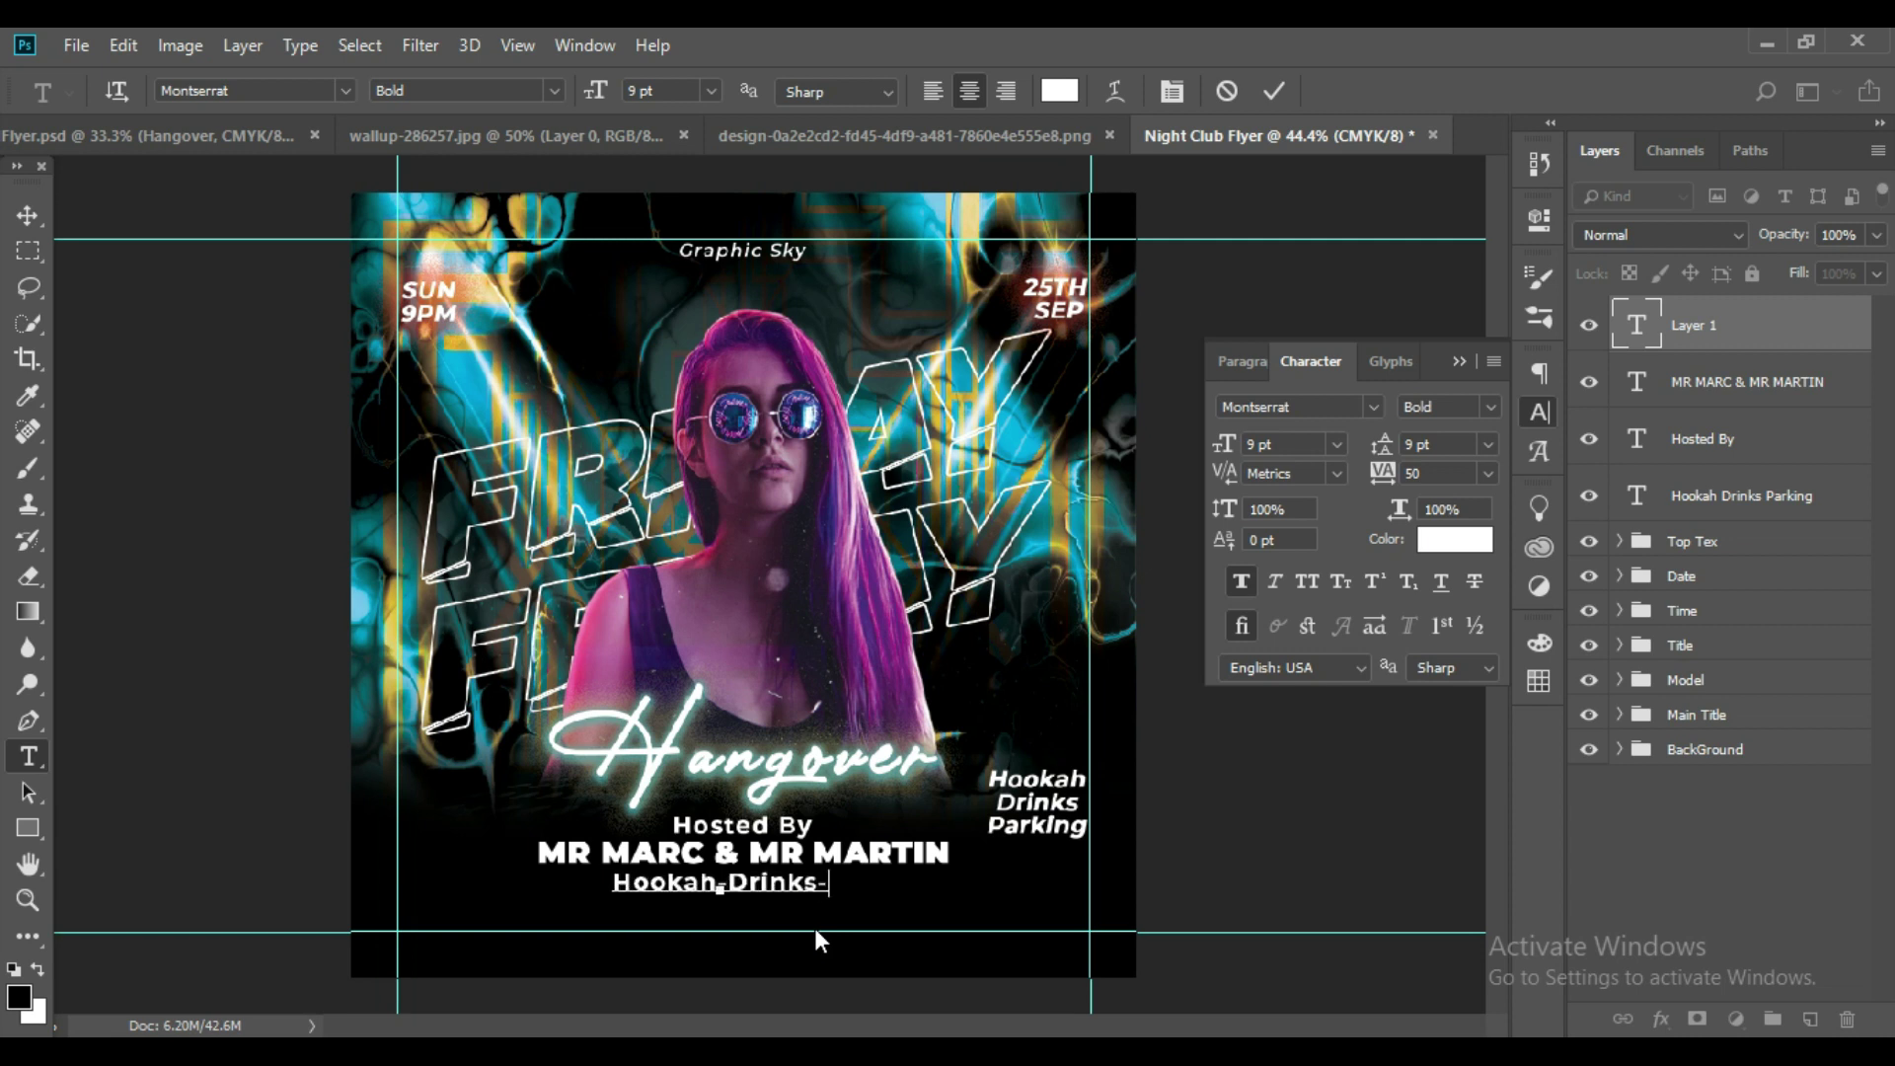
text(Park)
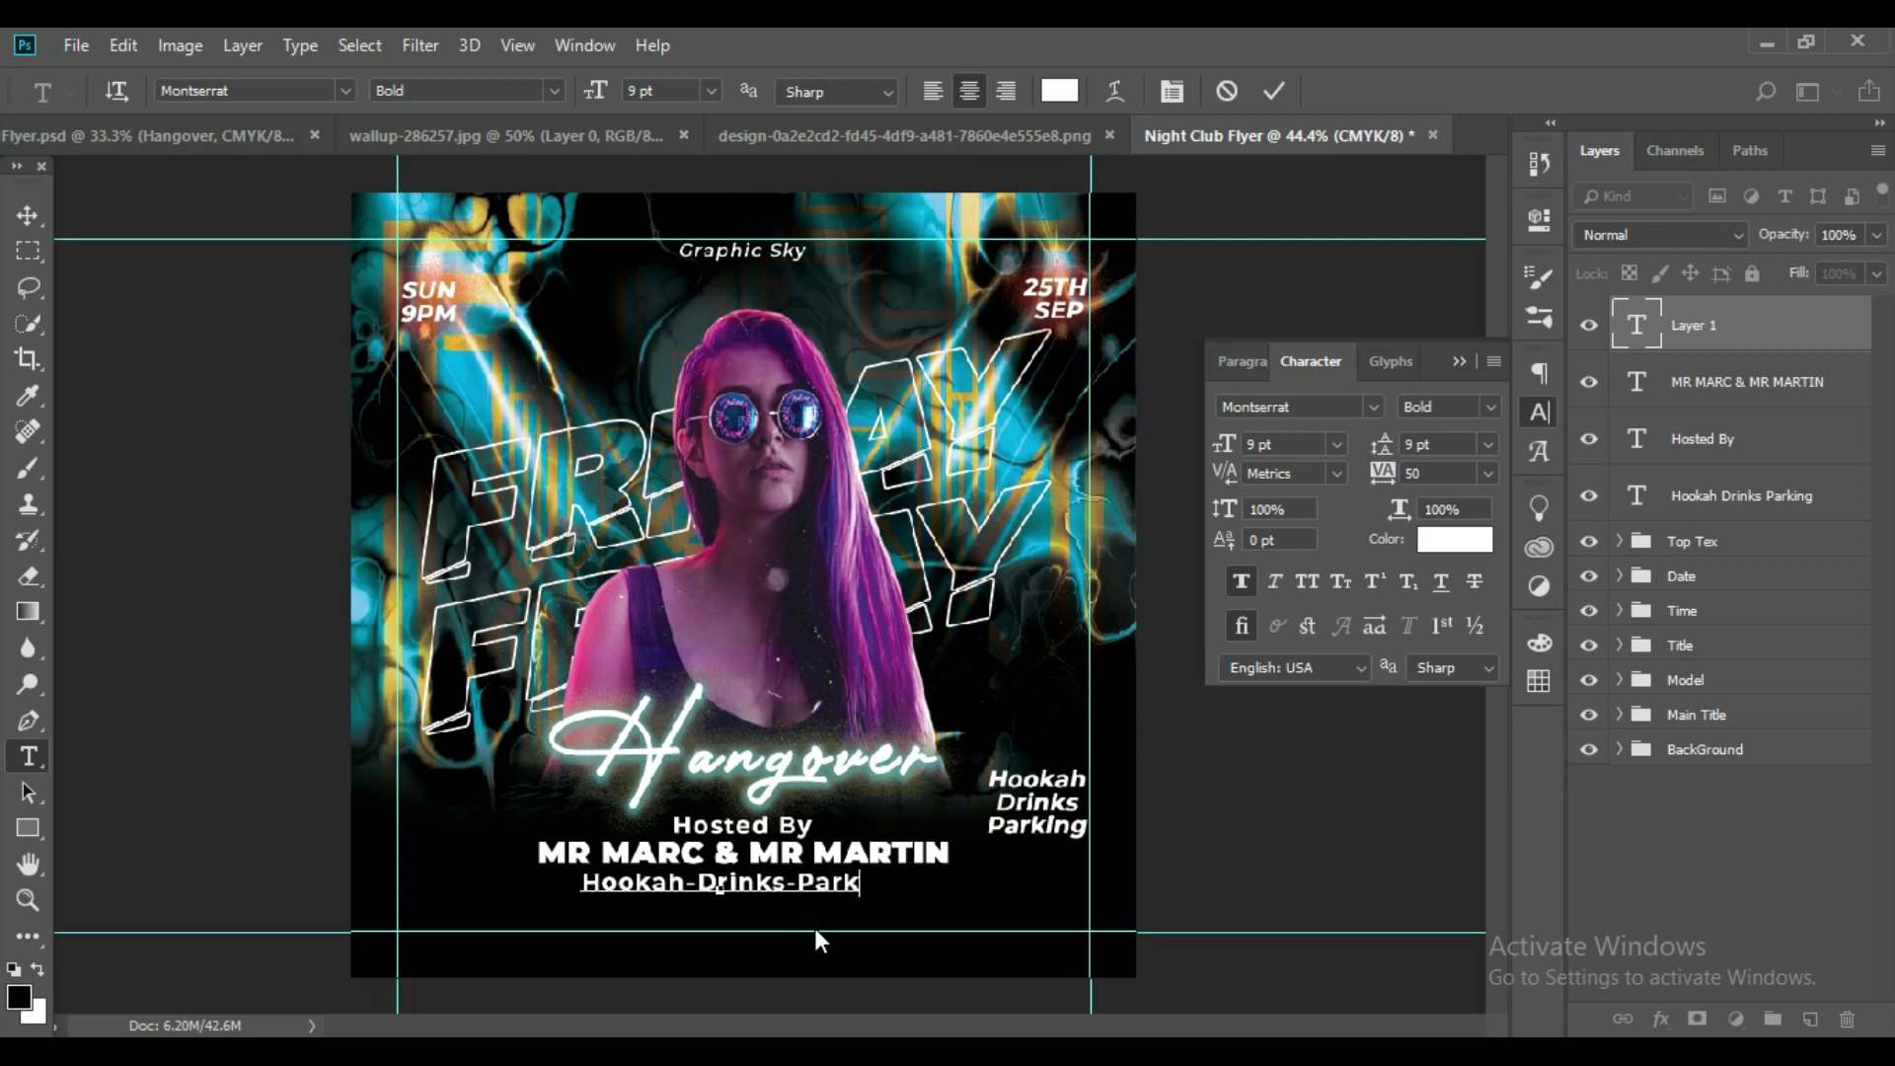
text(ing)
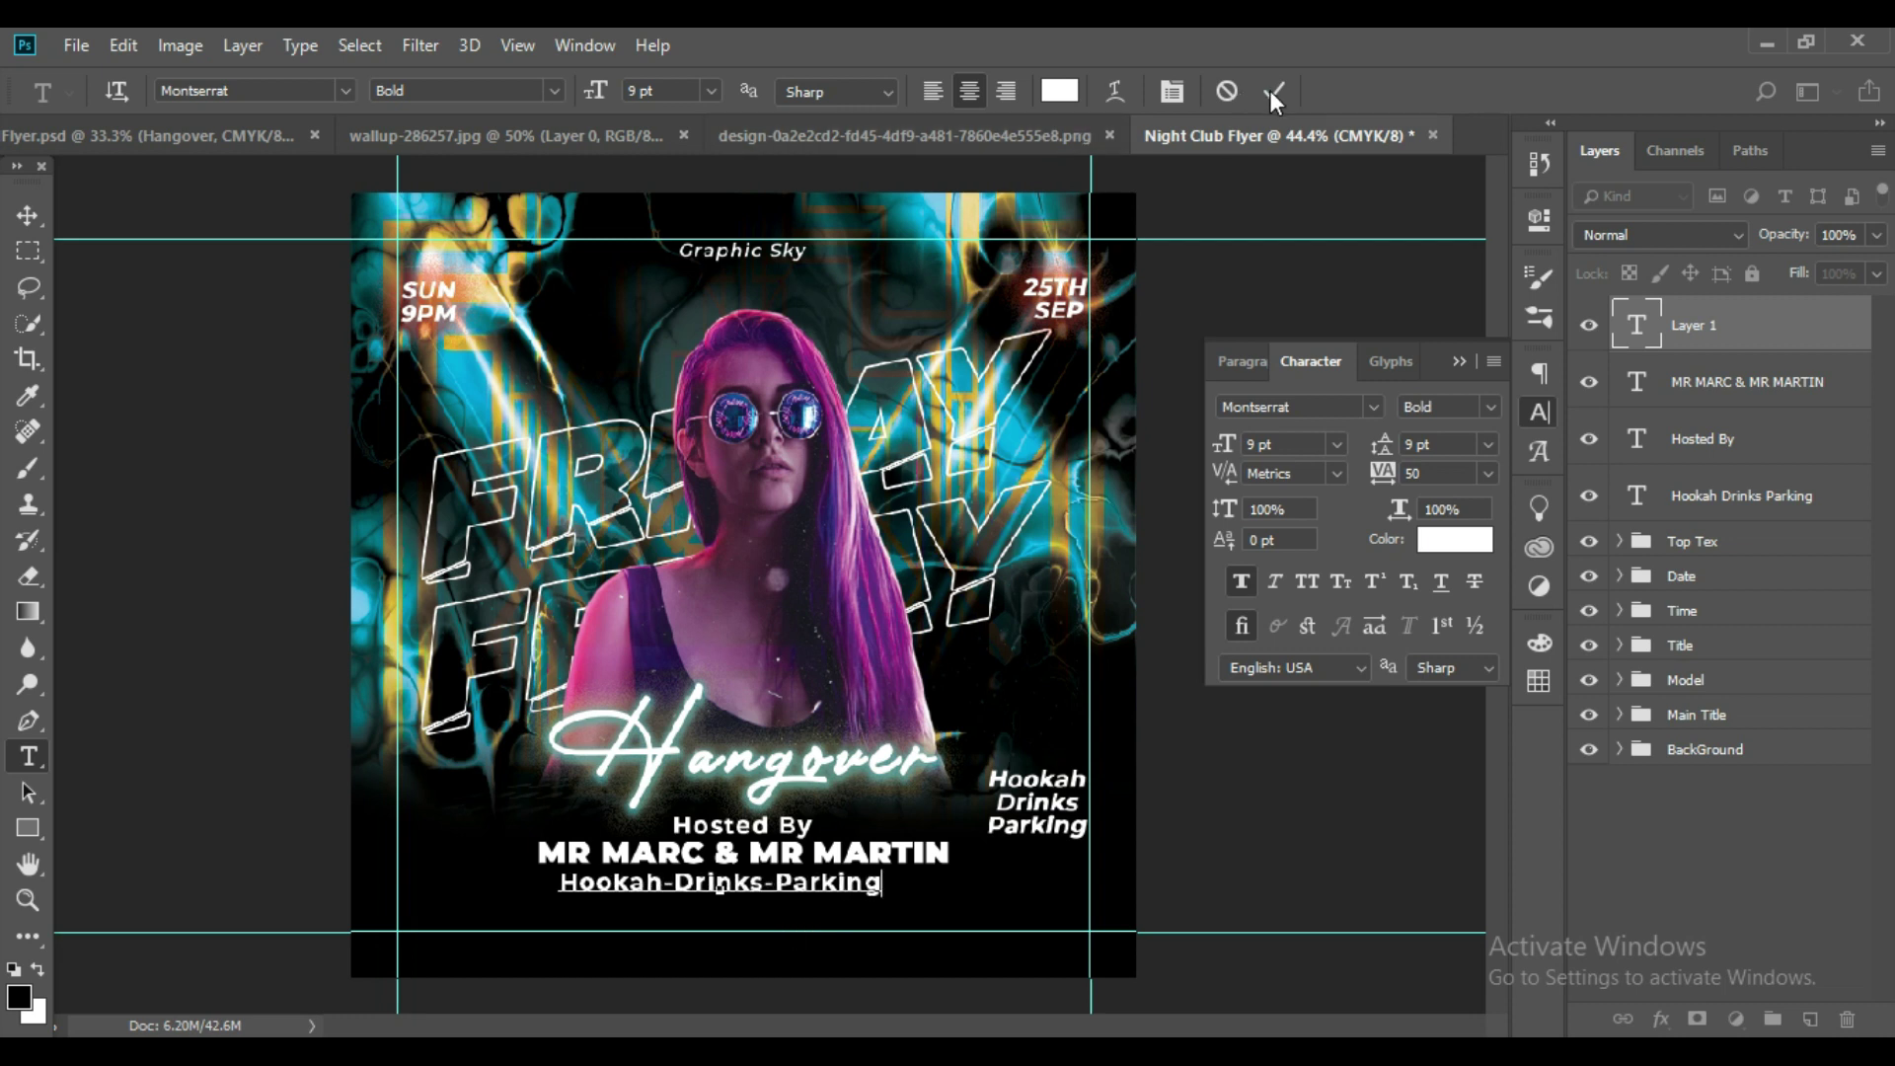
click(1275, 91)
Format the Hookah-Drinks-Parking line as 7 pt Medium, keeping normal case.
double_click(1635, 325)
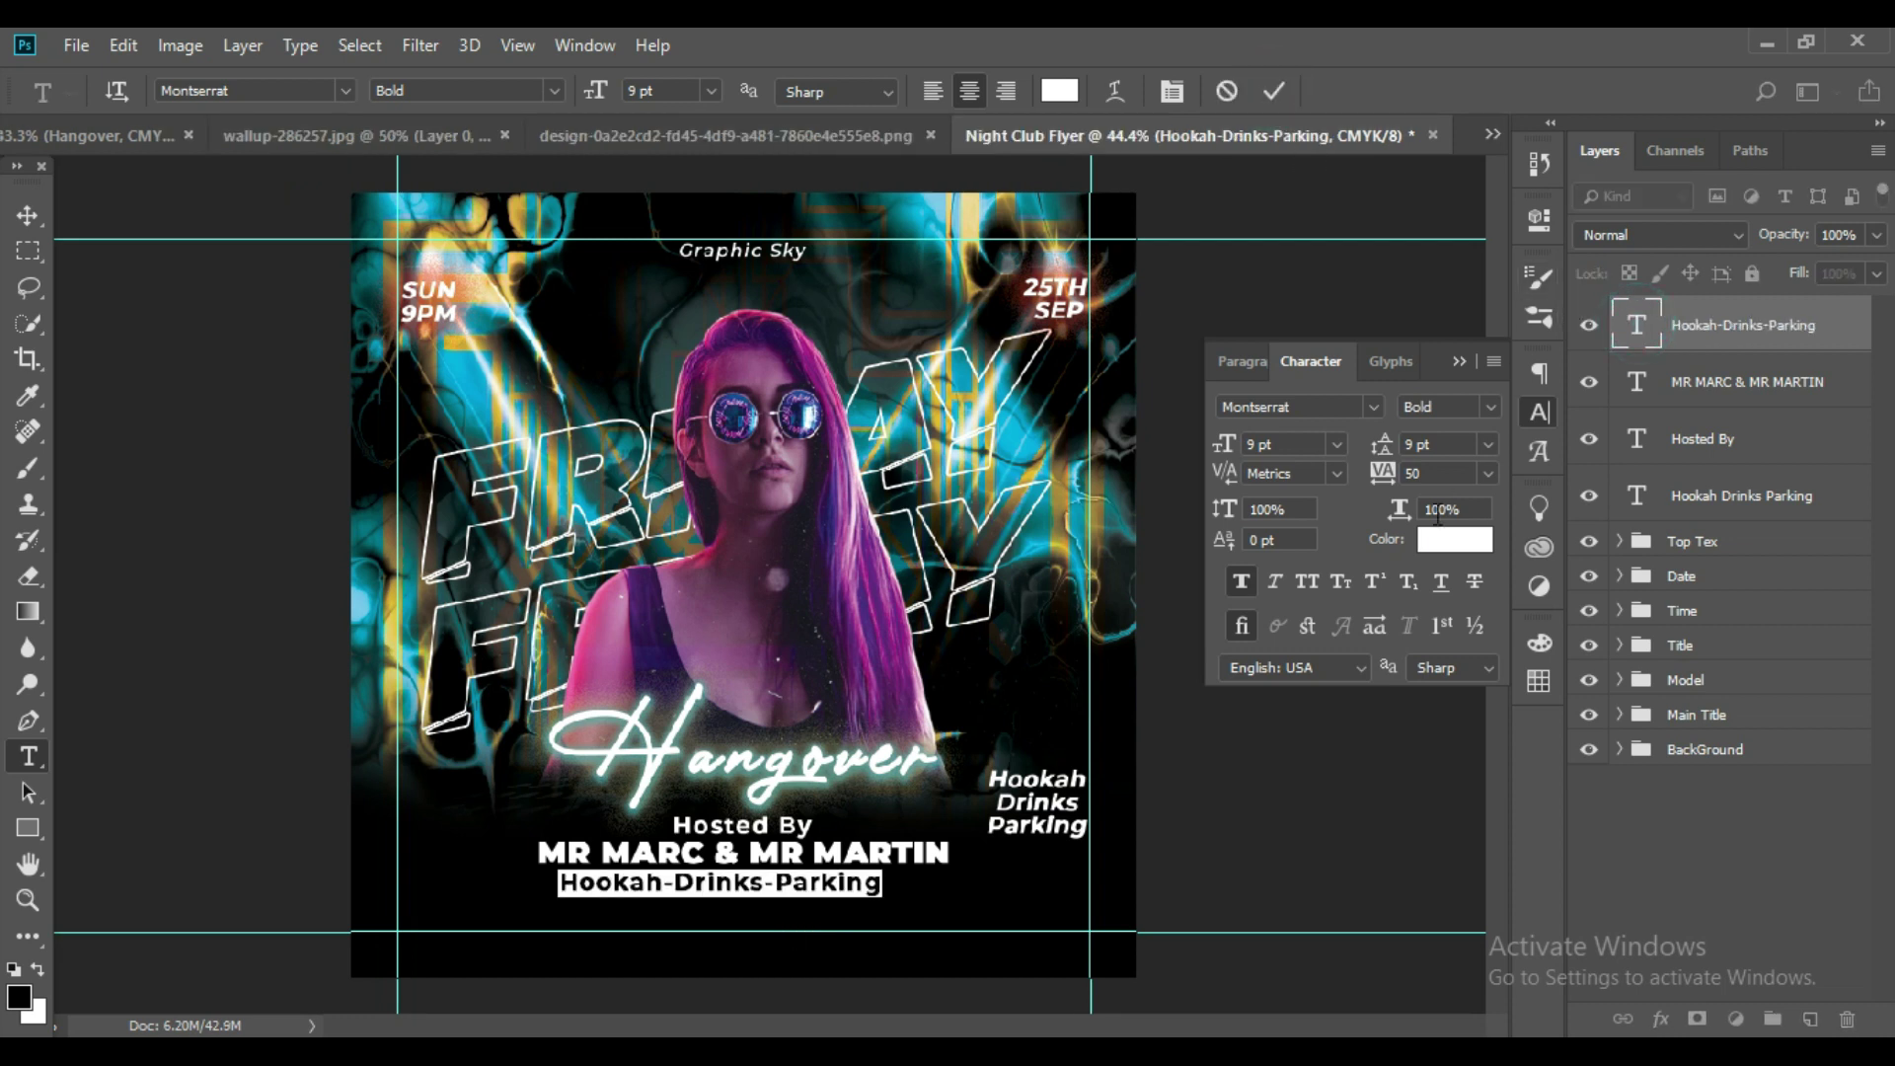
click(1254, 445)
text(7)
key(Return)
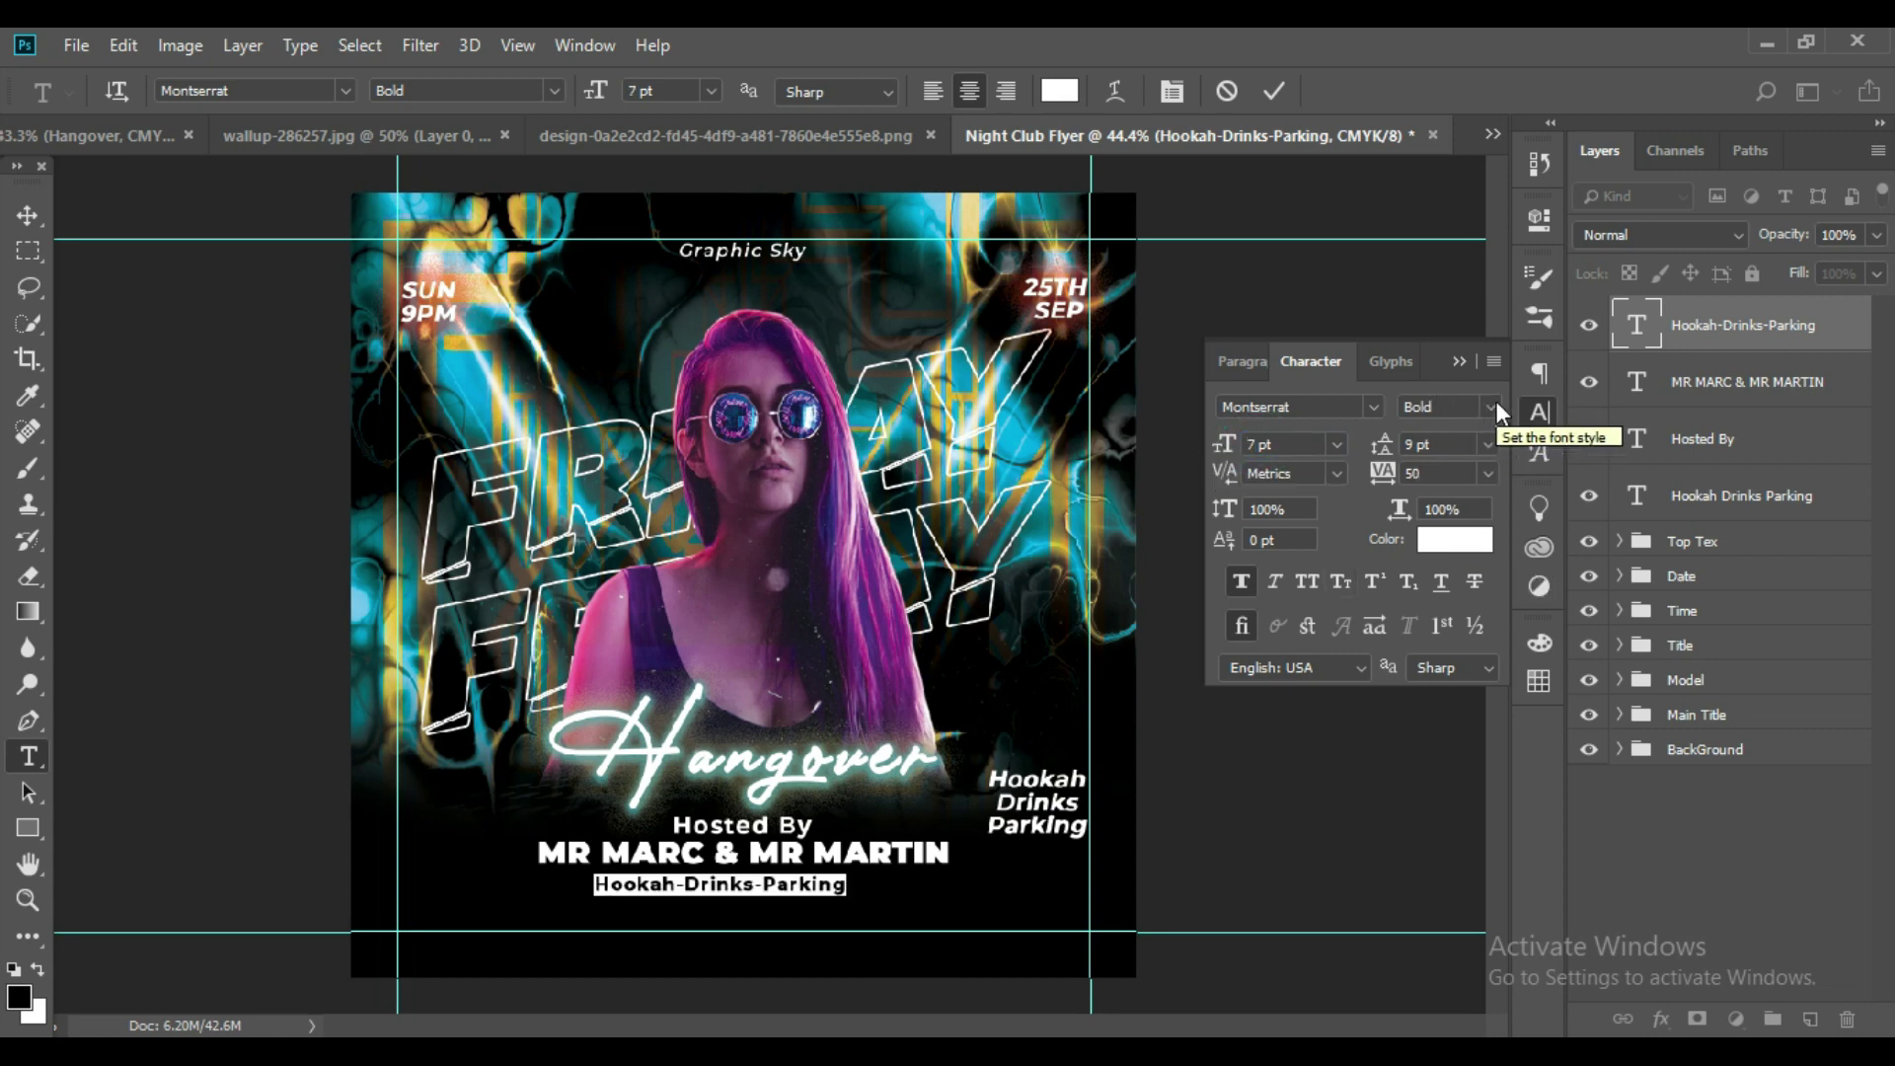
click(1486, 407)
click(1480, 611)
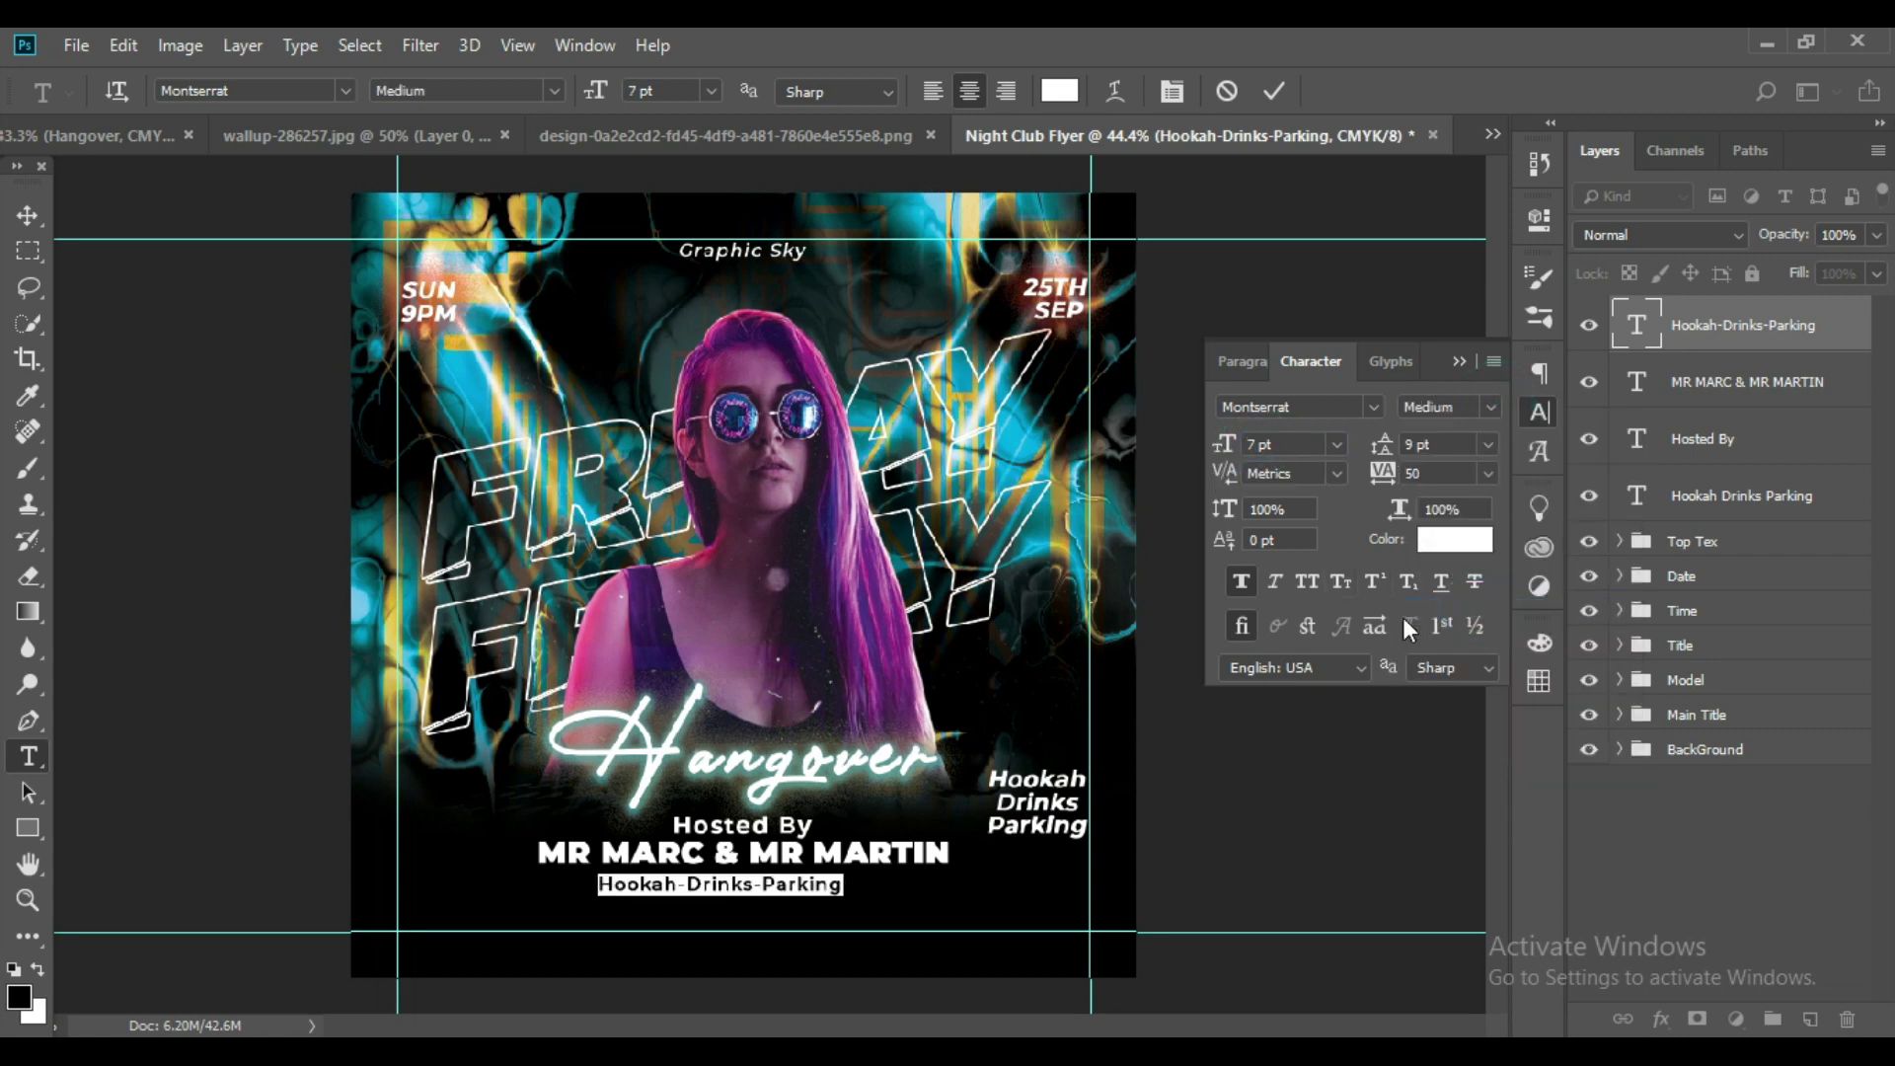
click(1275, 579)
click(1308, 580)
click(1276, 90)
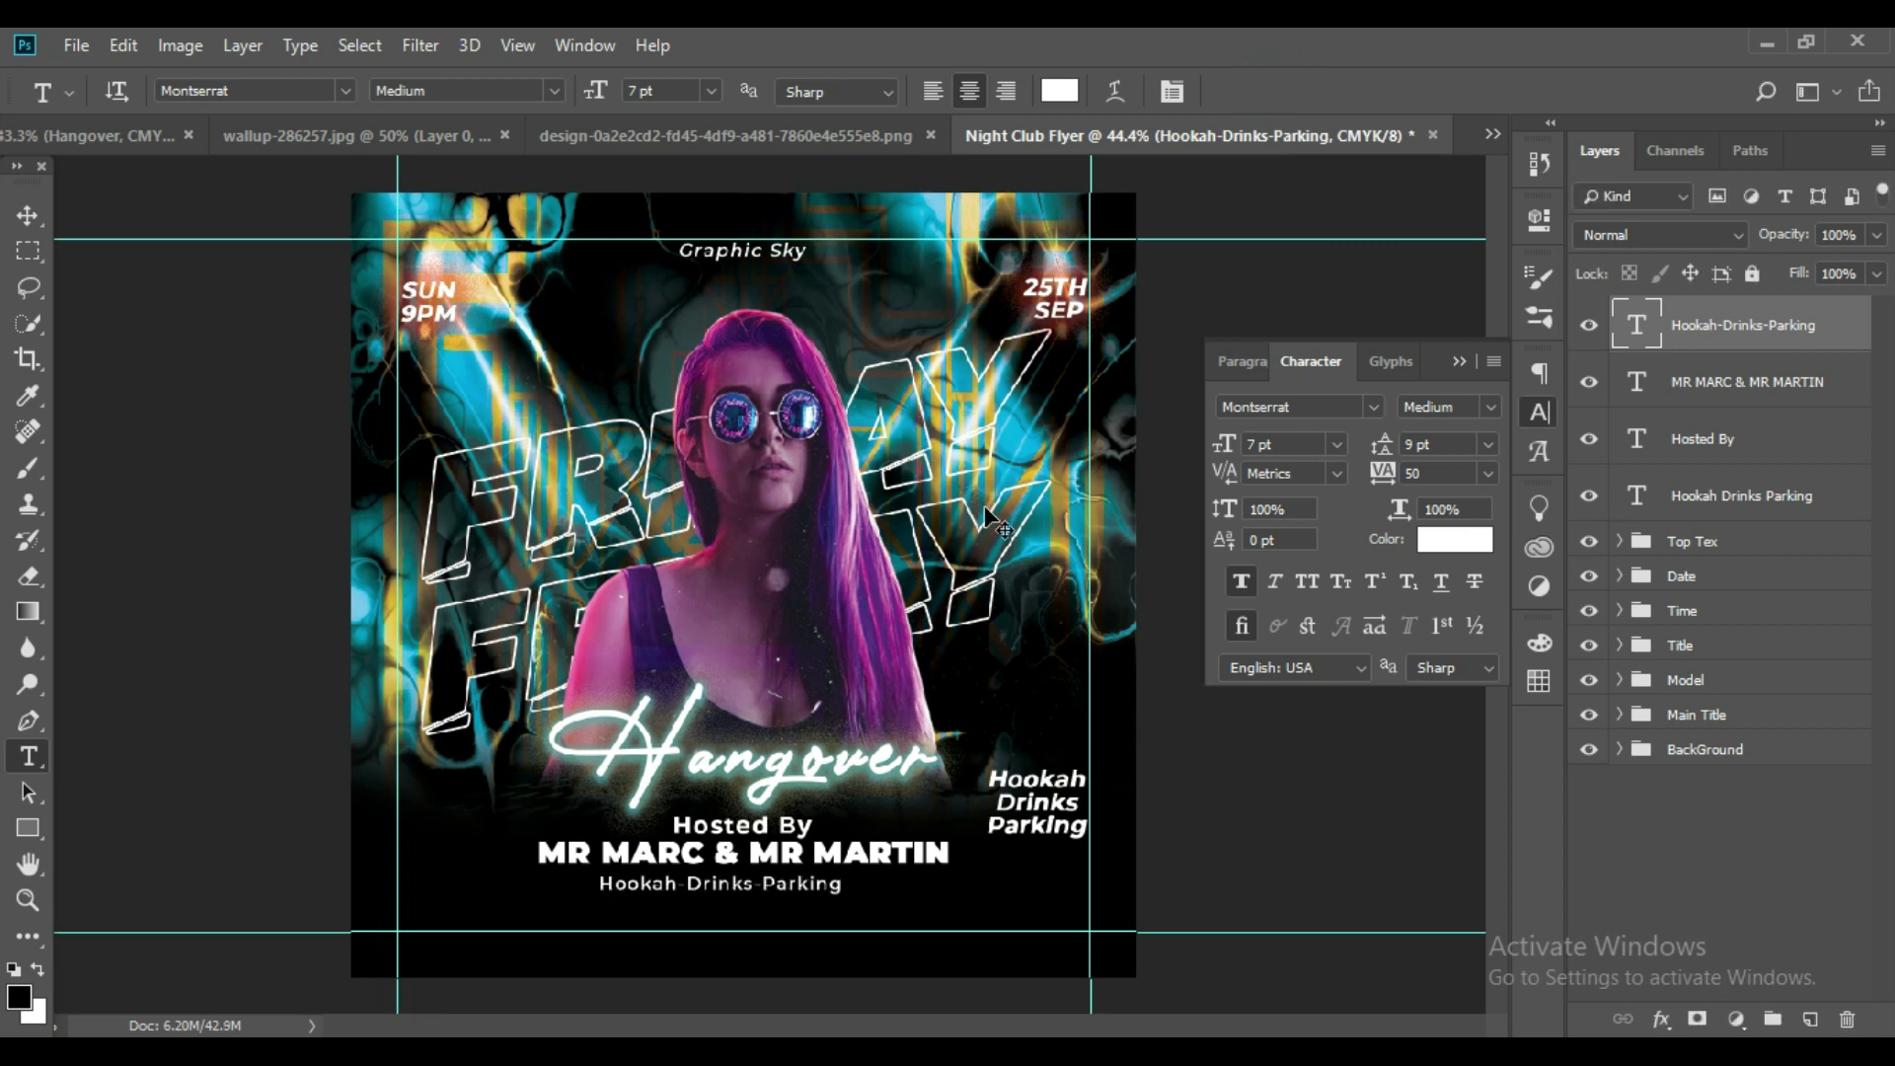
Centre the Hookah-Drinks-Parking line horizontally on the canvas.
key(ctrl+a)
click(28, 215)
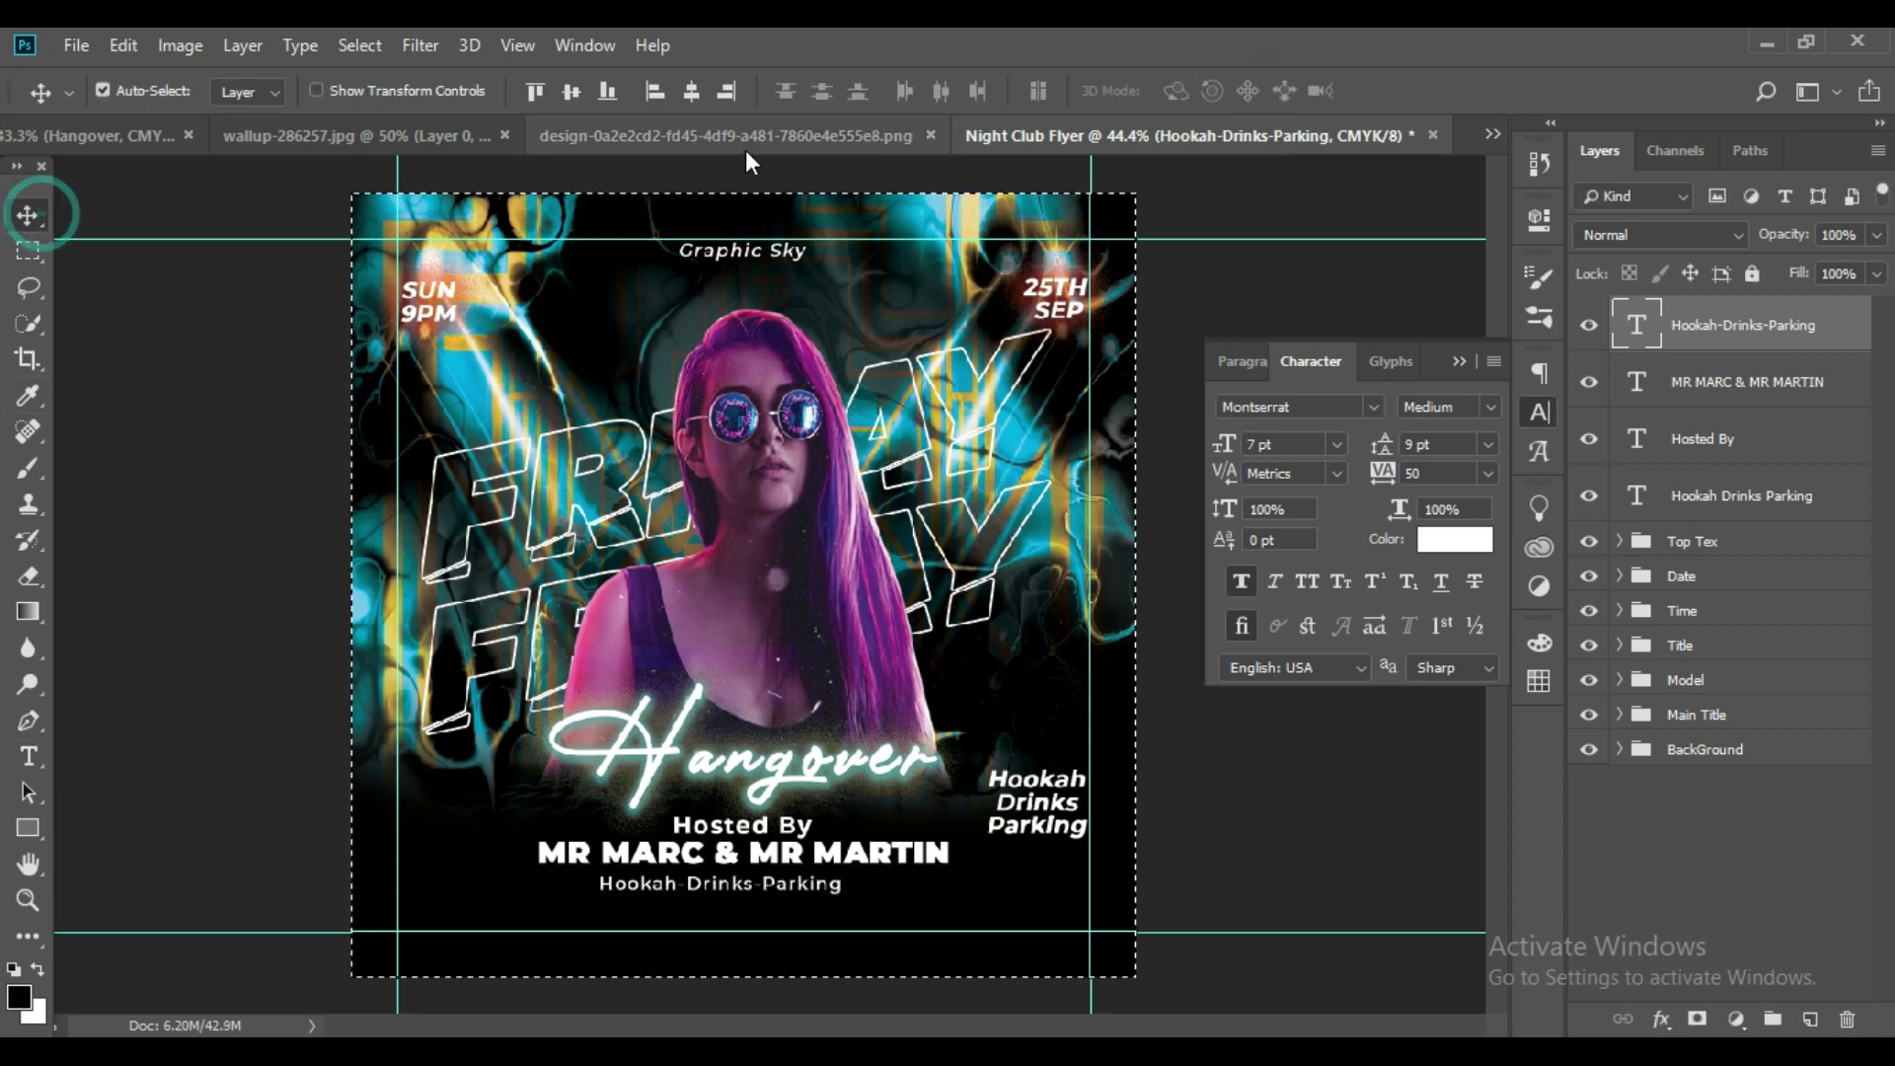
click(694, 89)
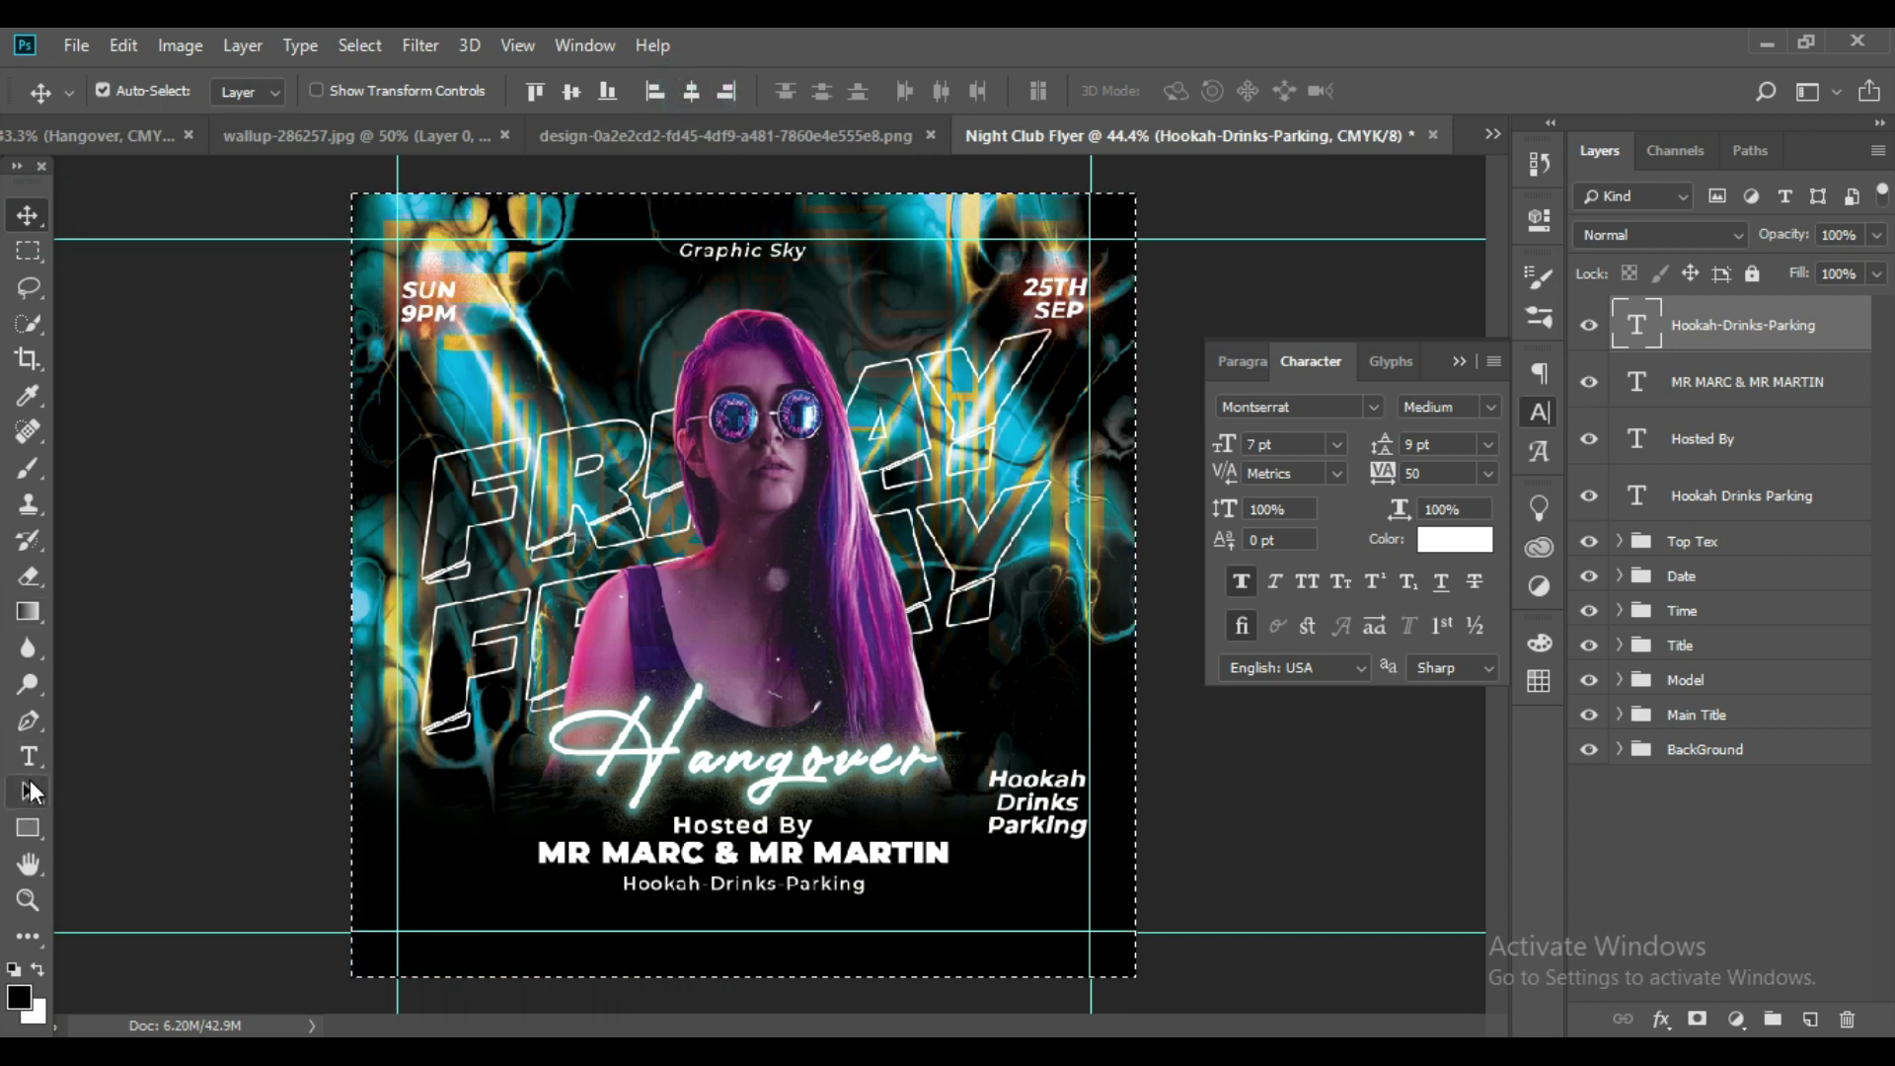
key(ctrl)
key(ctrl+d)
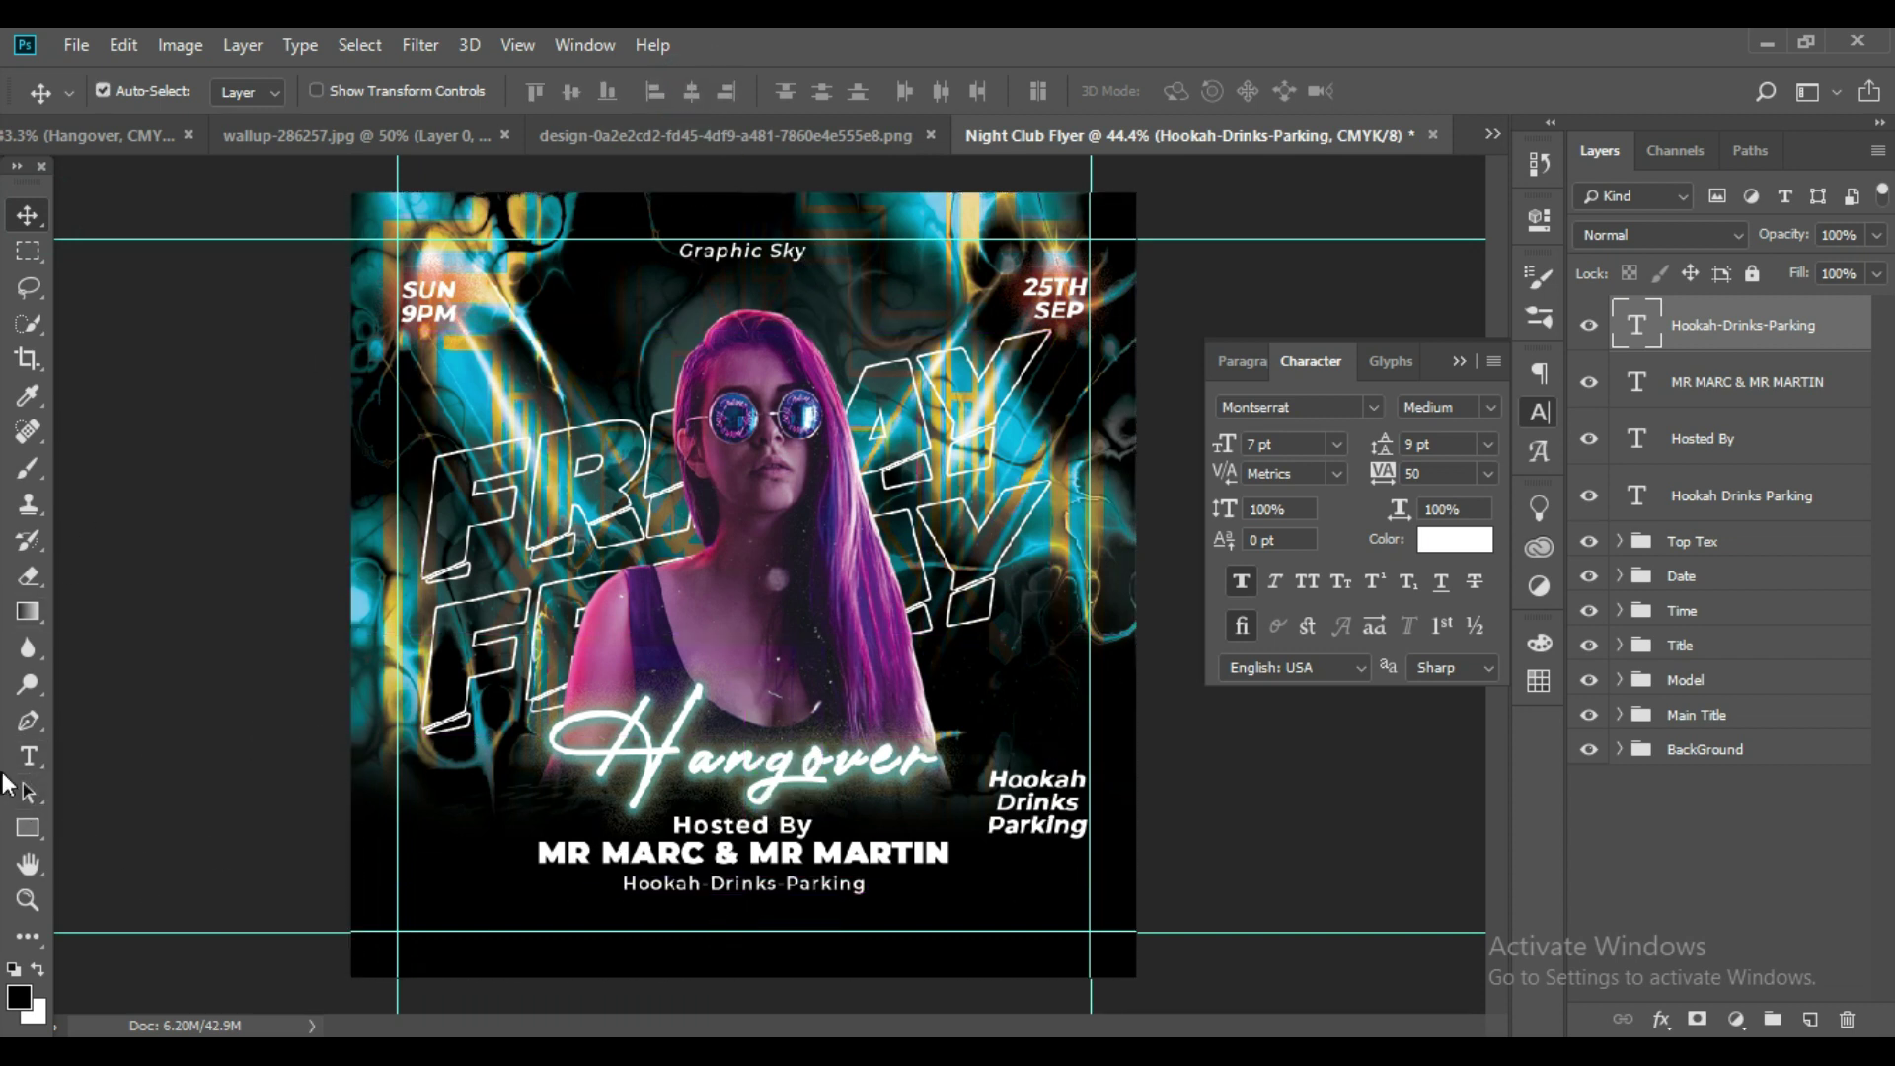
Type 'CLUB NAME' as new text near the flyer's bottom left.
click(30, 755)
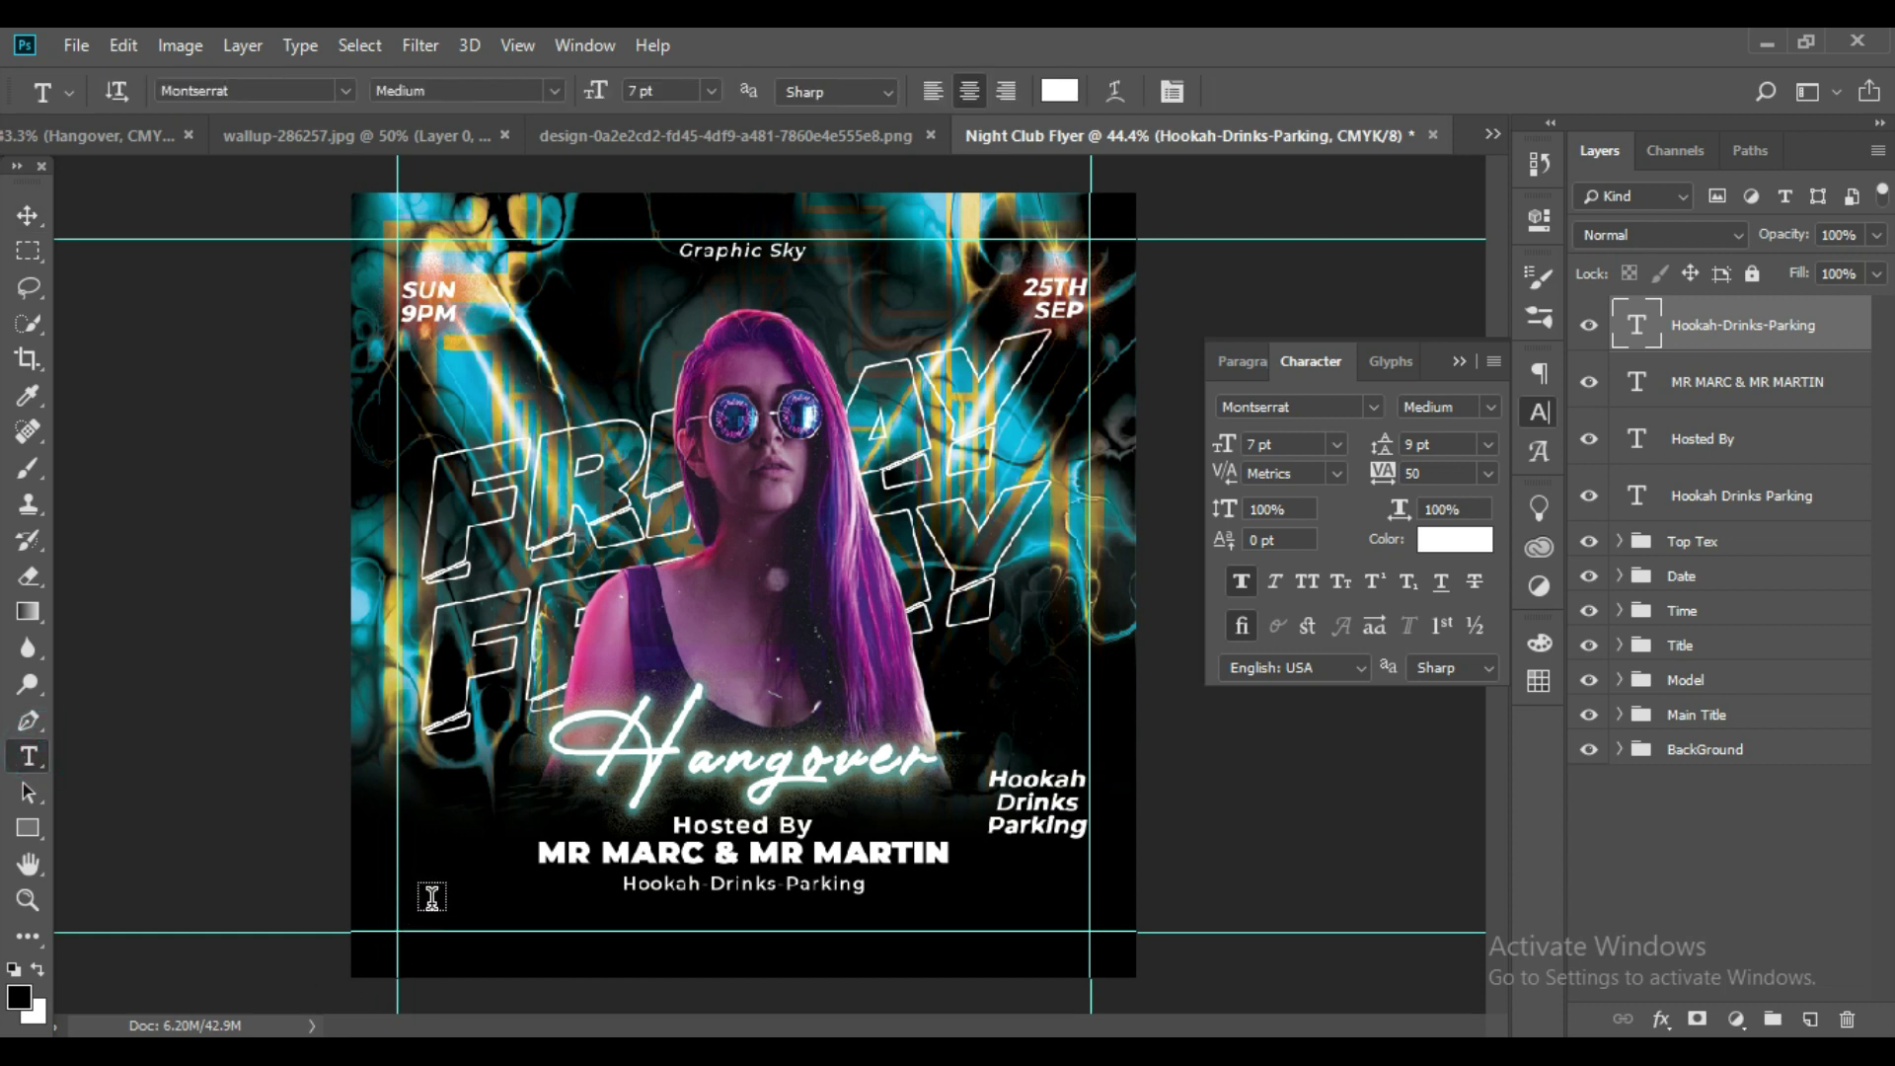
click(458, 903)
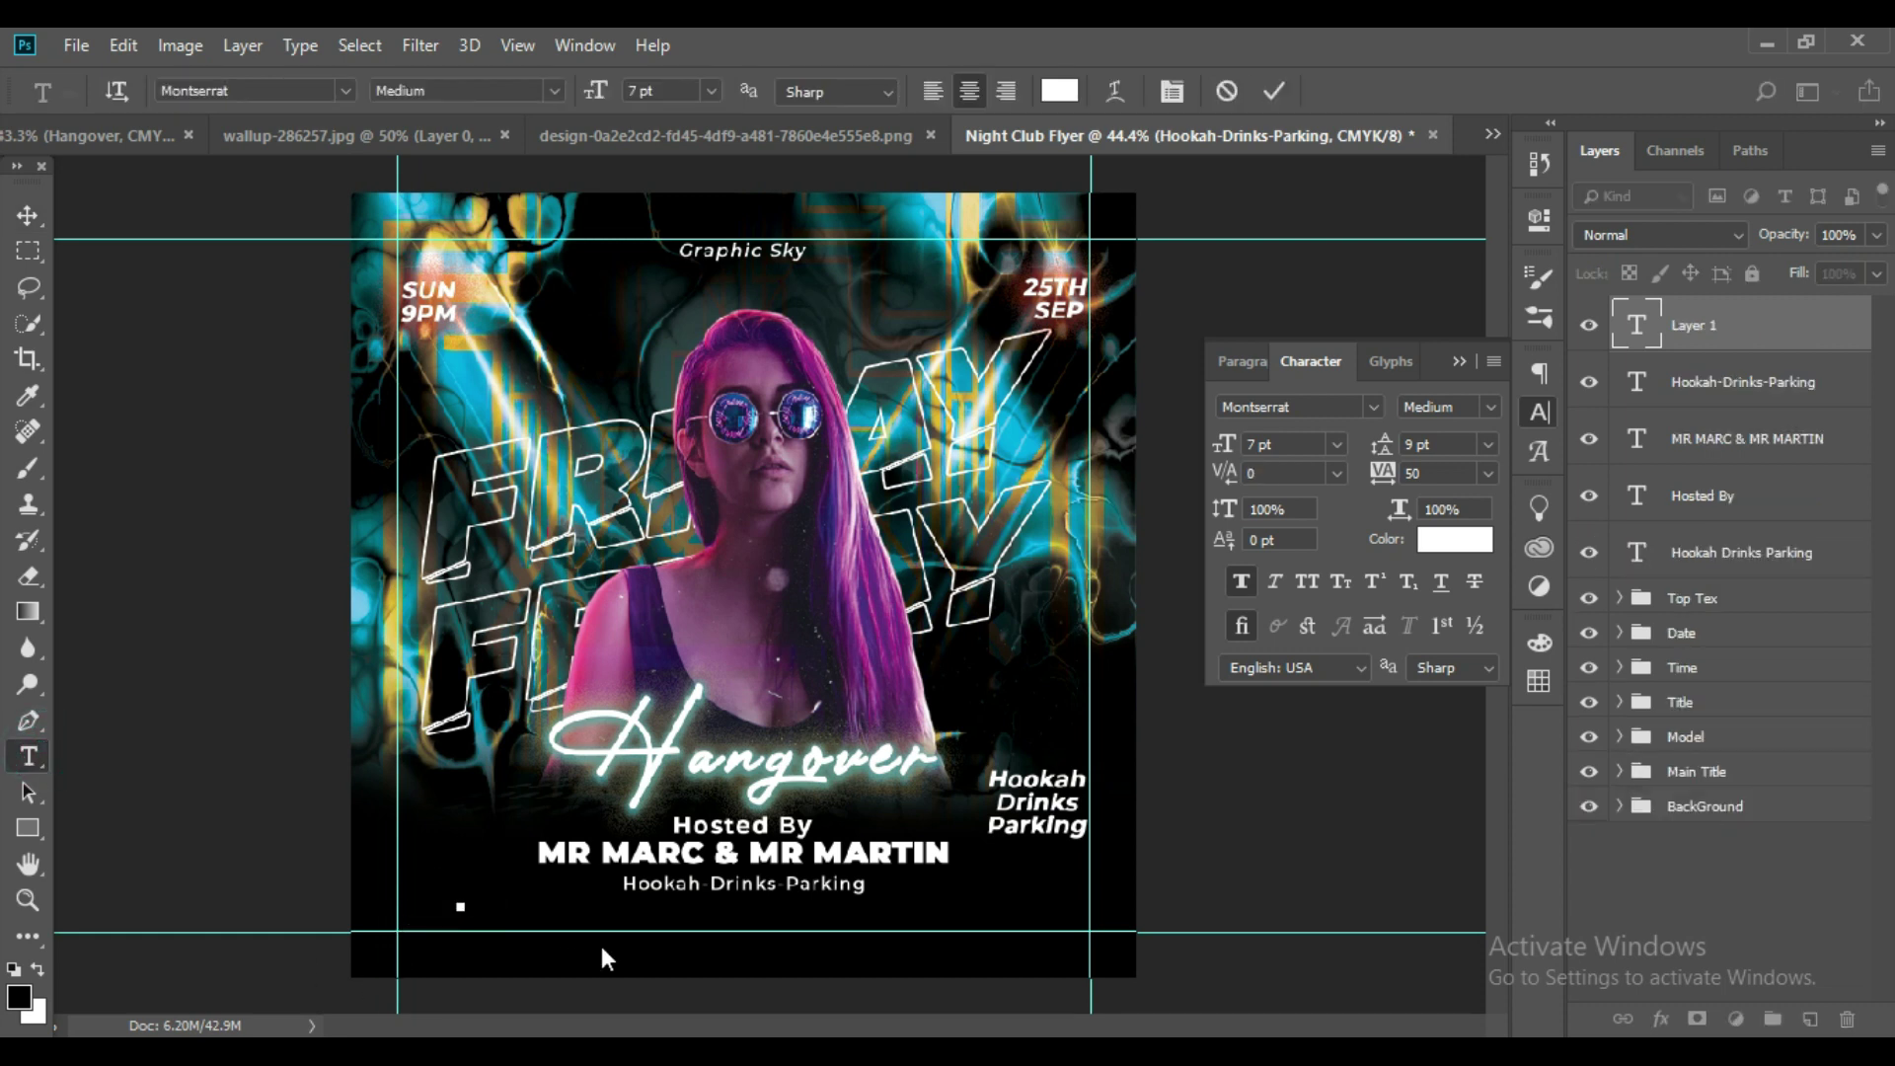
click(441, 904)
text(CLUB )
text(N)
text(AM)
text(E)
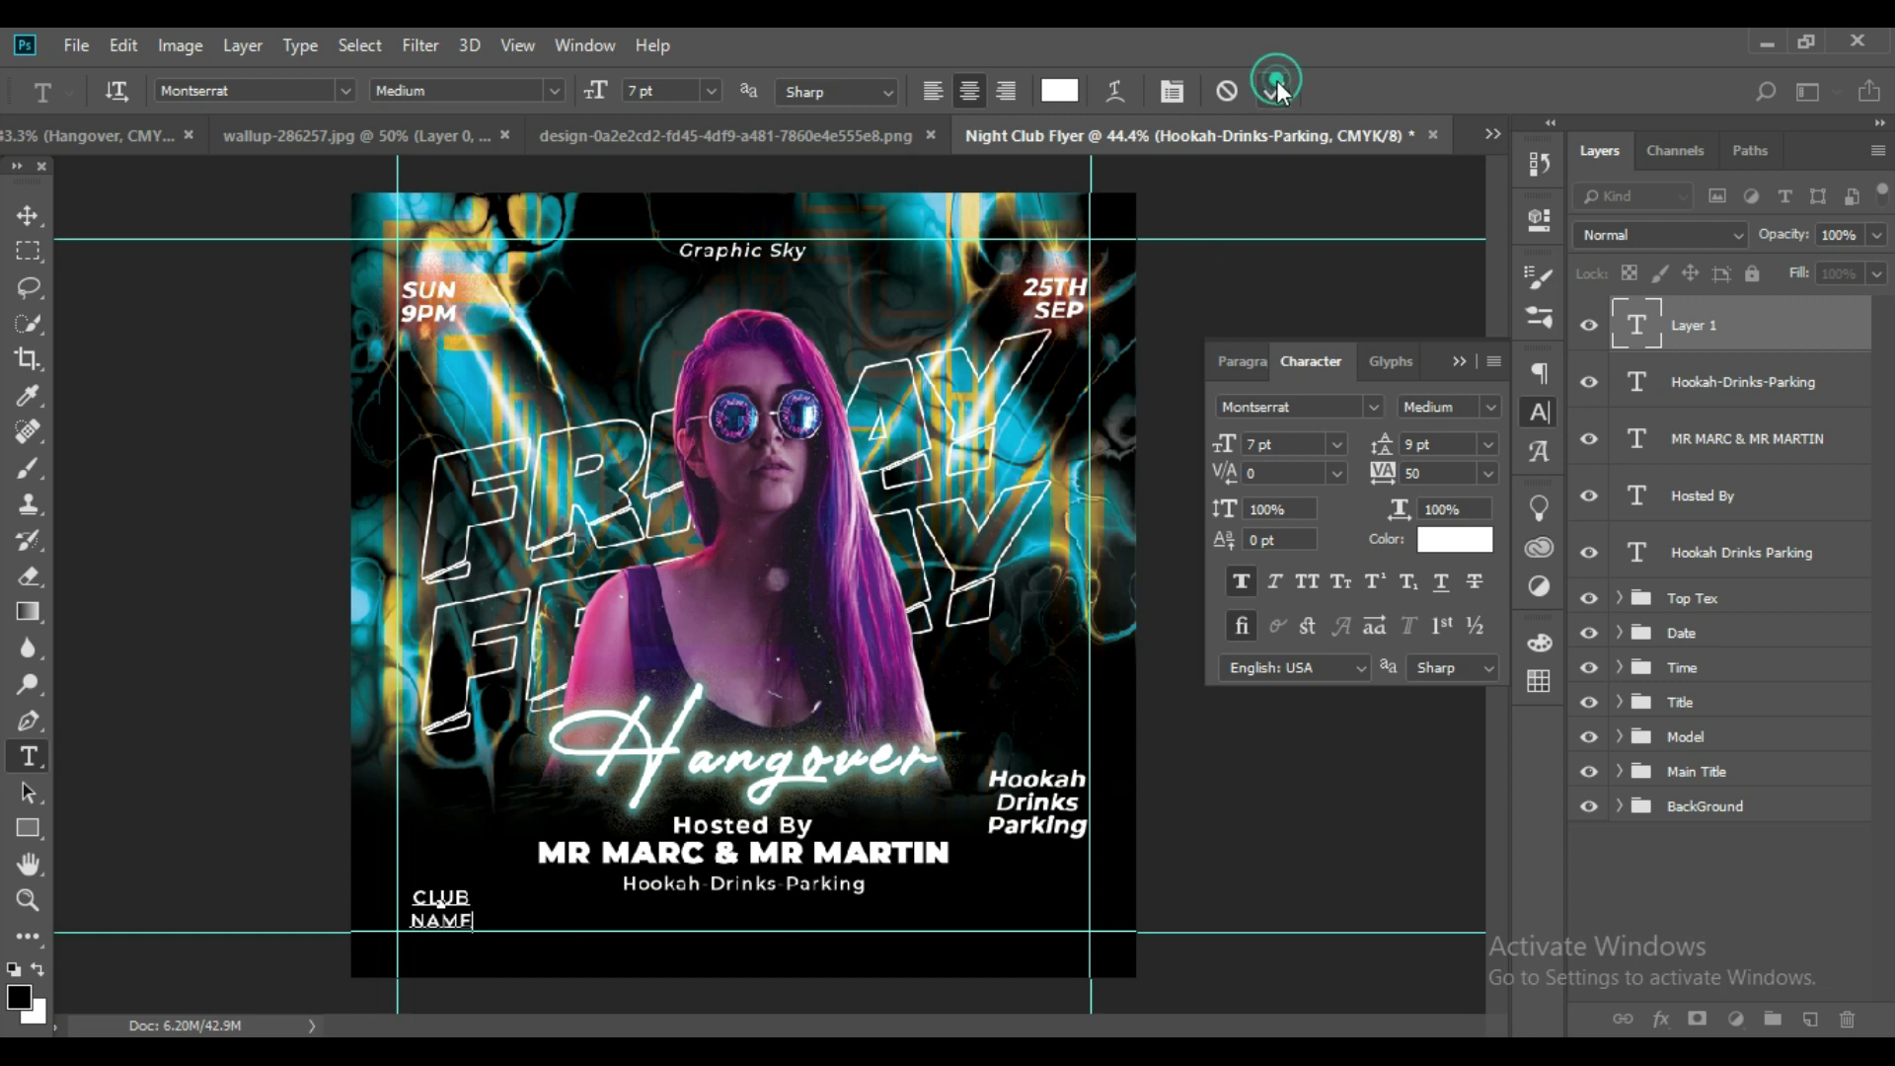
click(1274, 91)
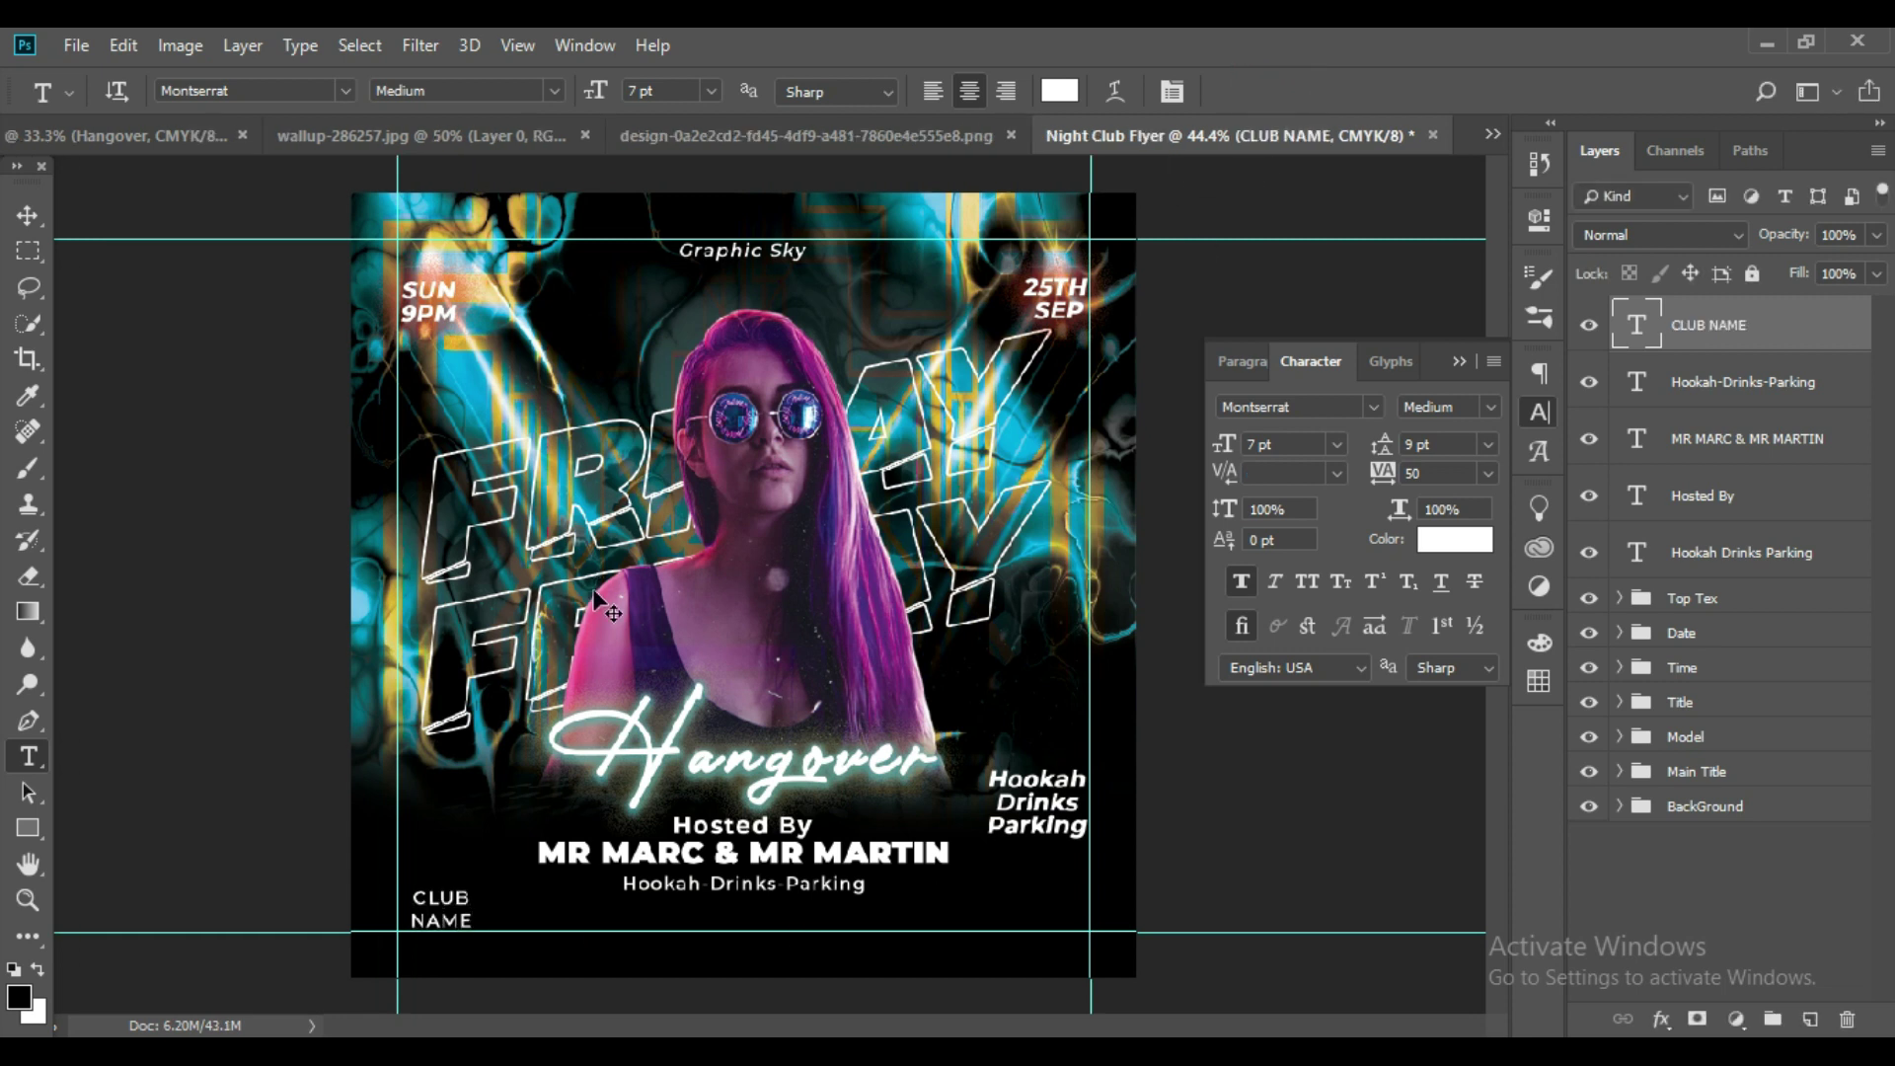
Give CLUB NAME 8 pt leading, Bold weight and All Caps.
double_click(1636, 325)
click(1487, 444)
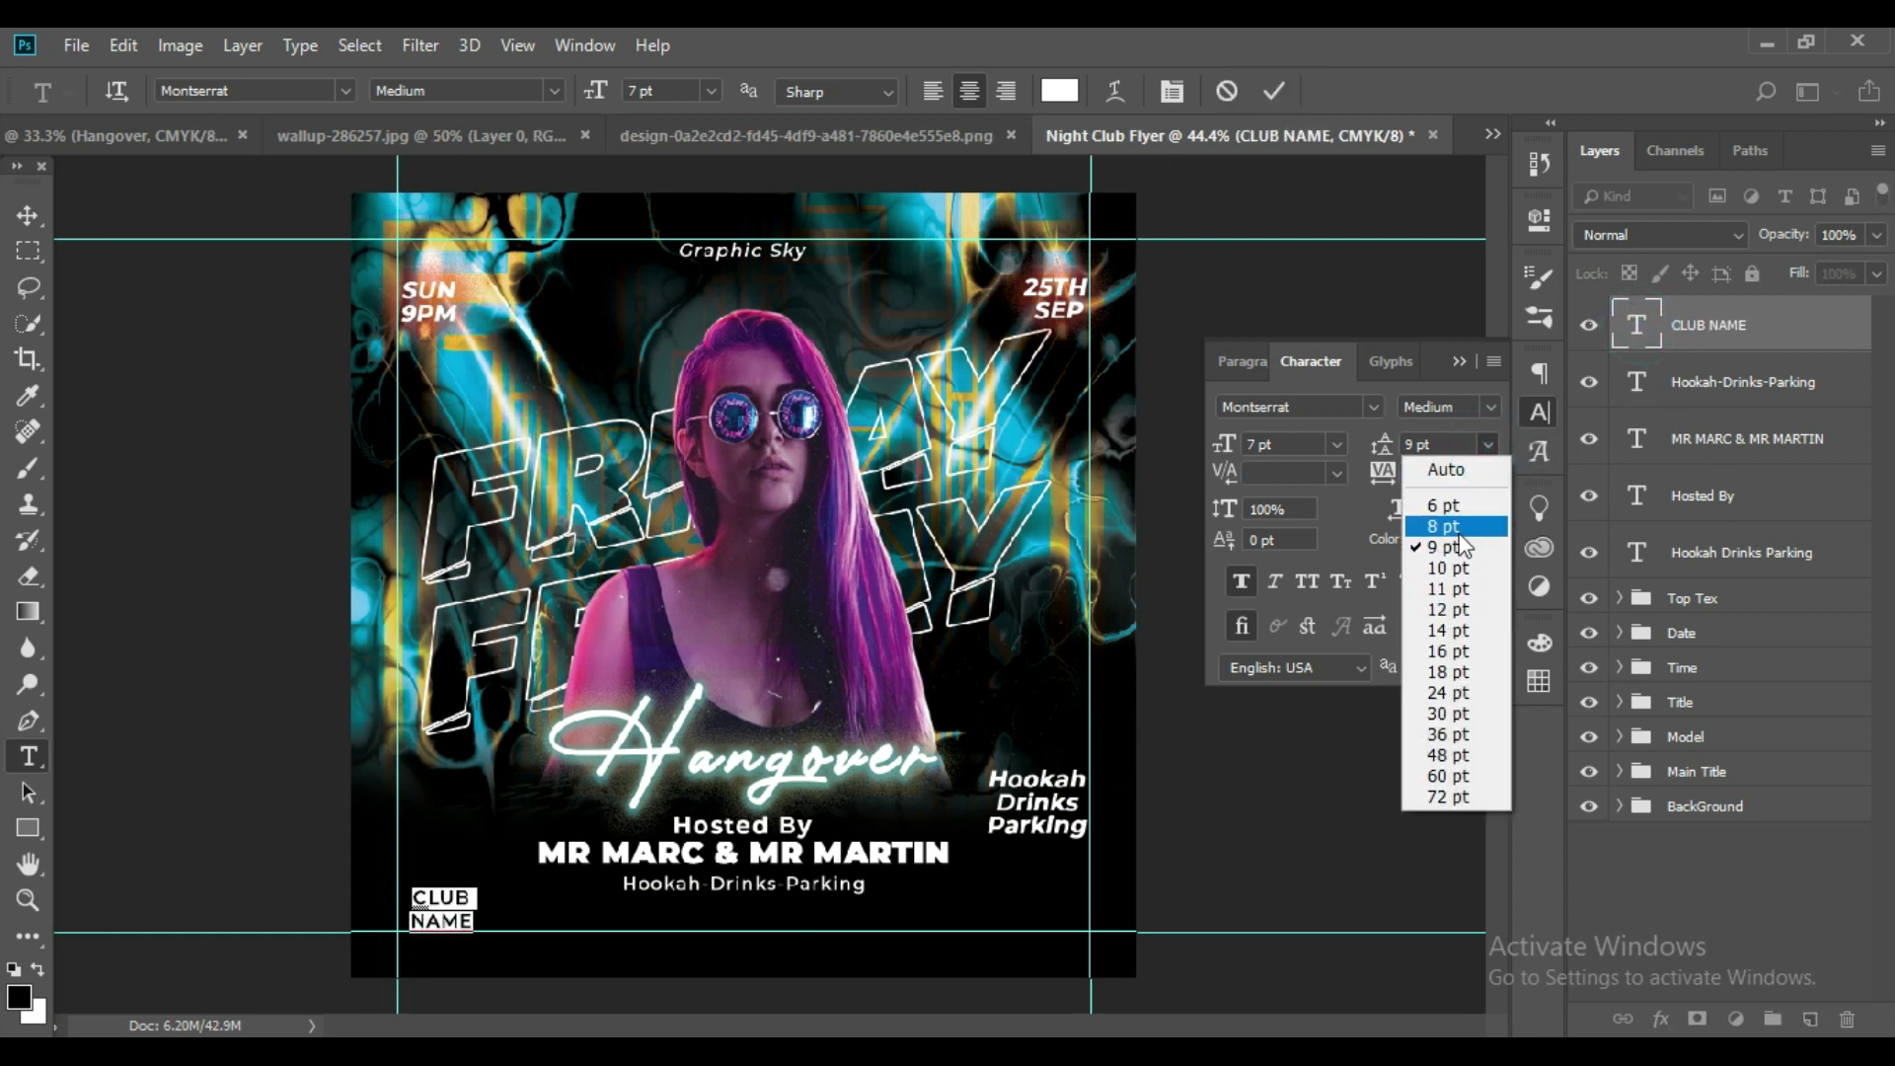
click(1458, 427)
click(1276, 91)
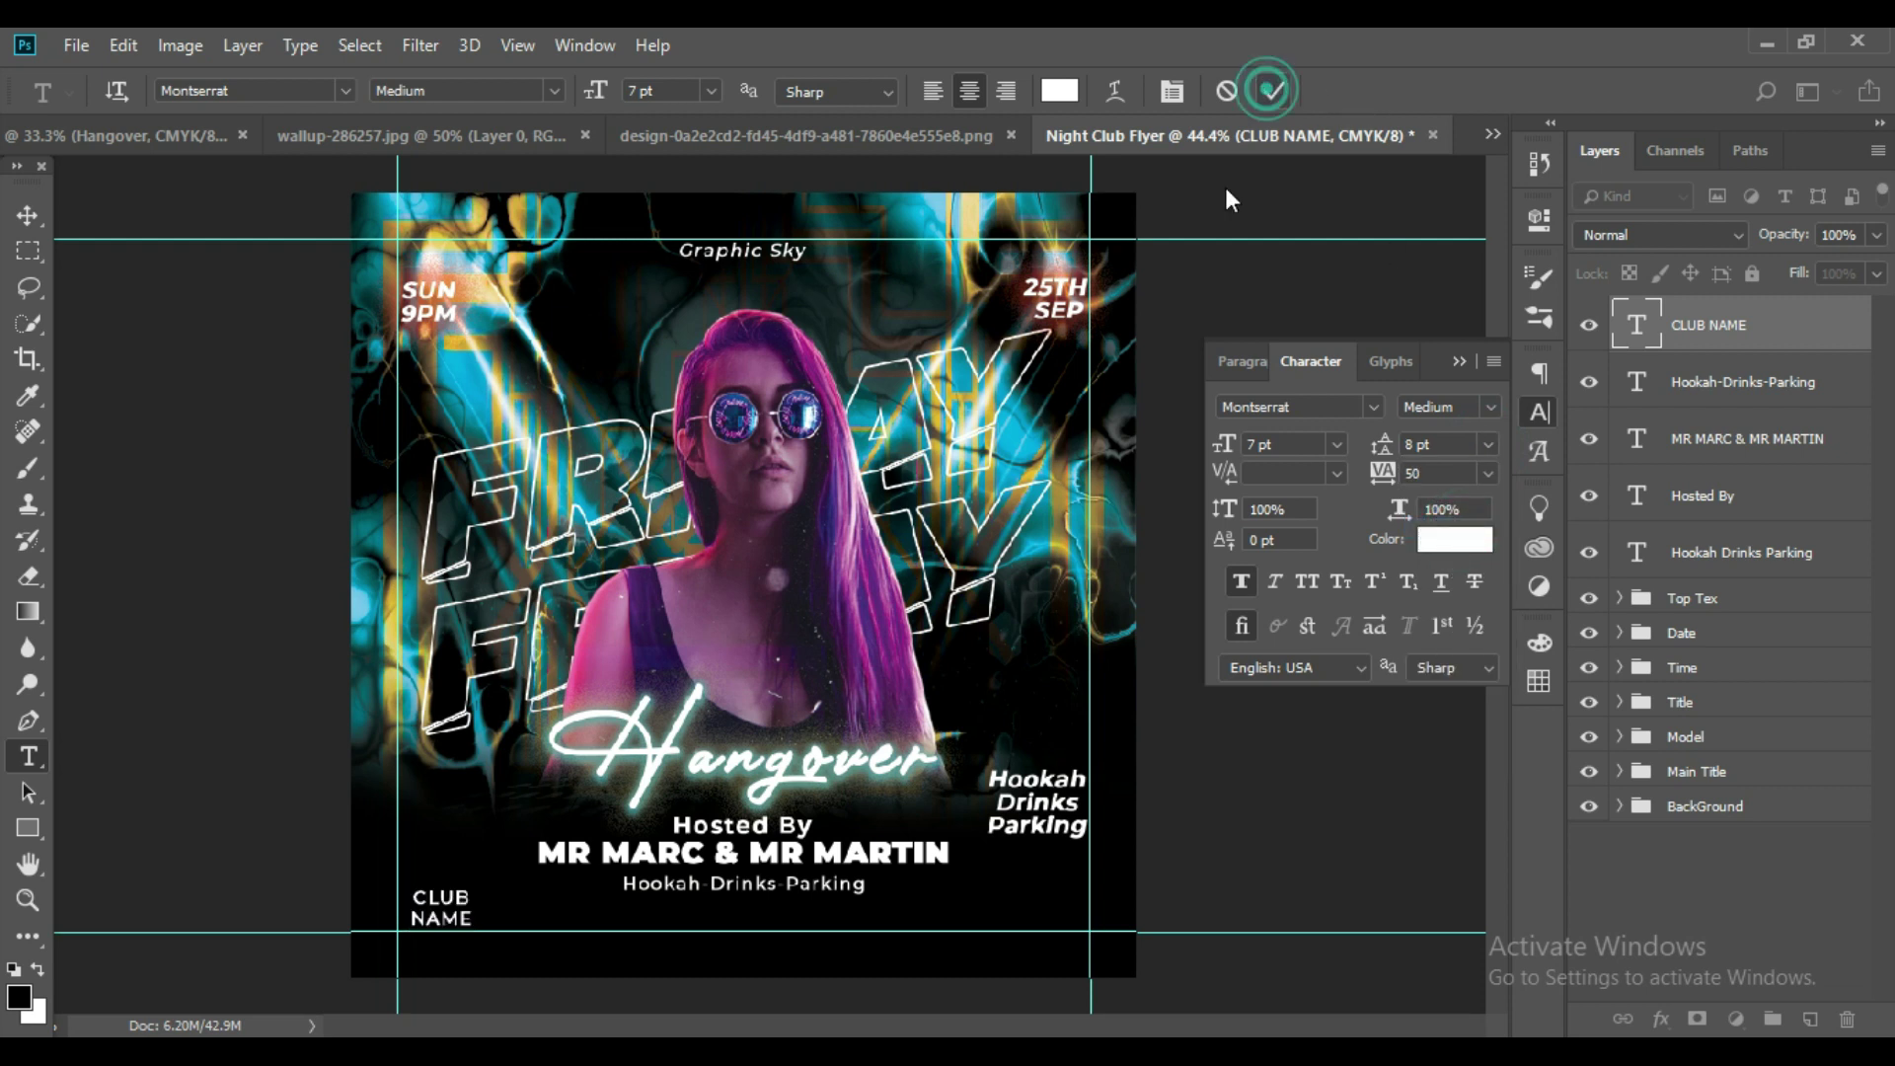
click(1491, 407)
click(1457, 704)
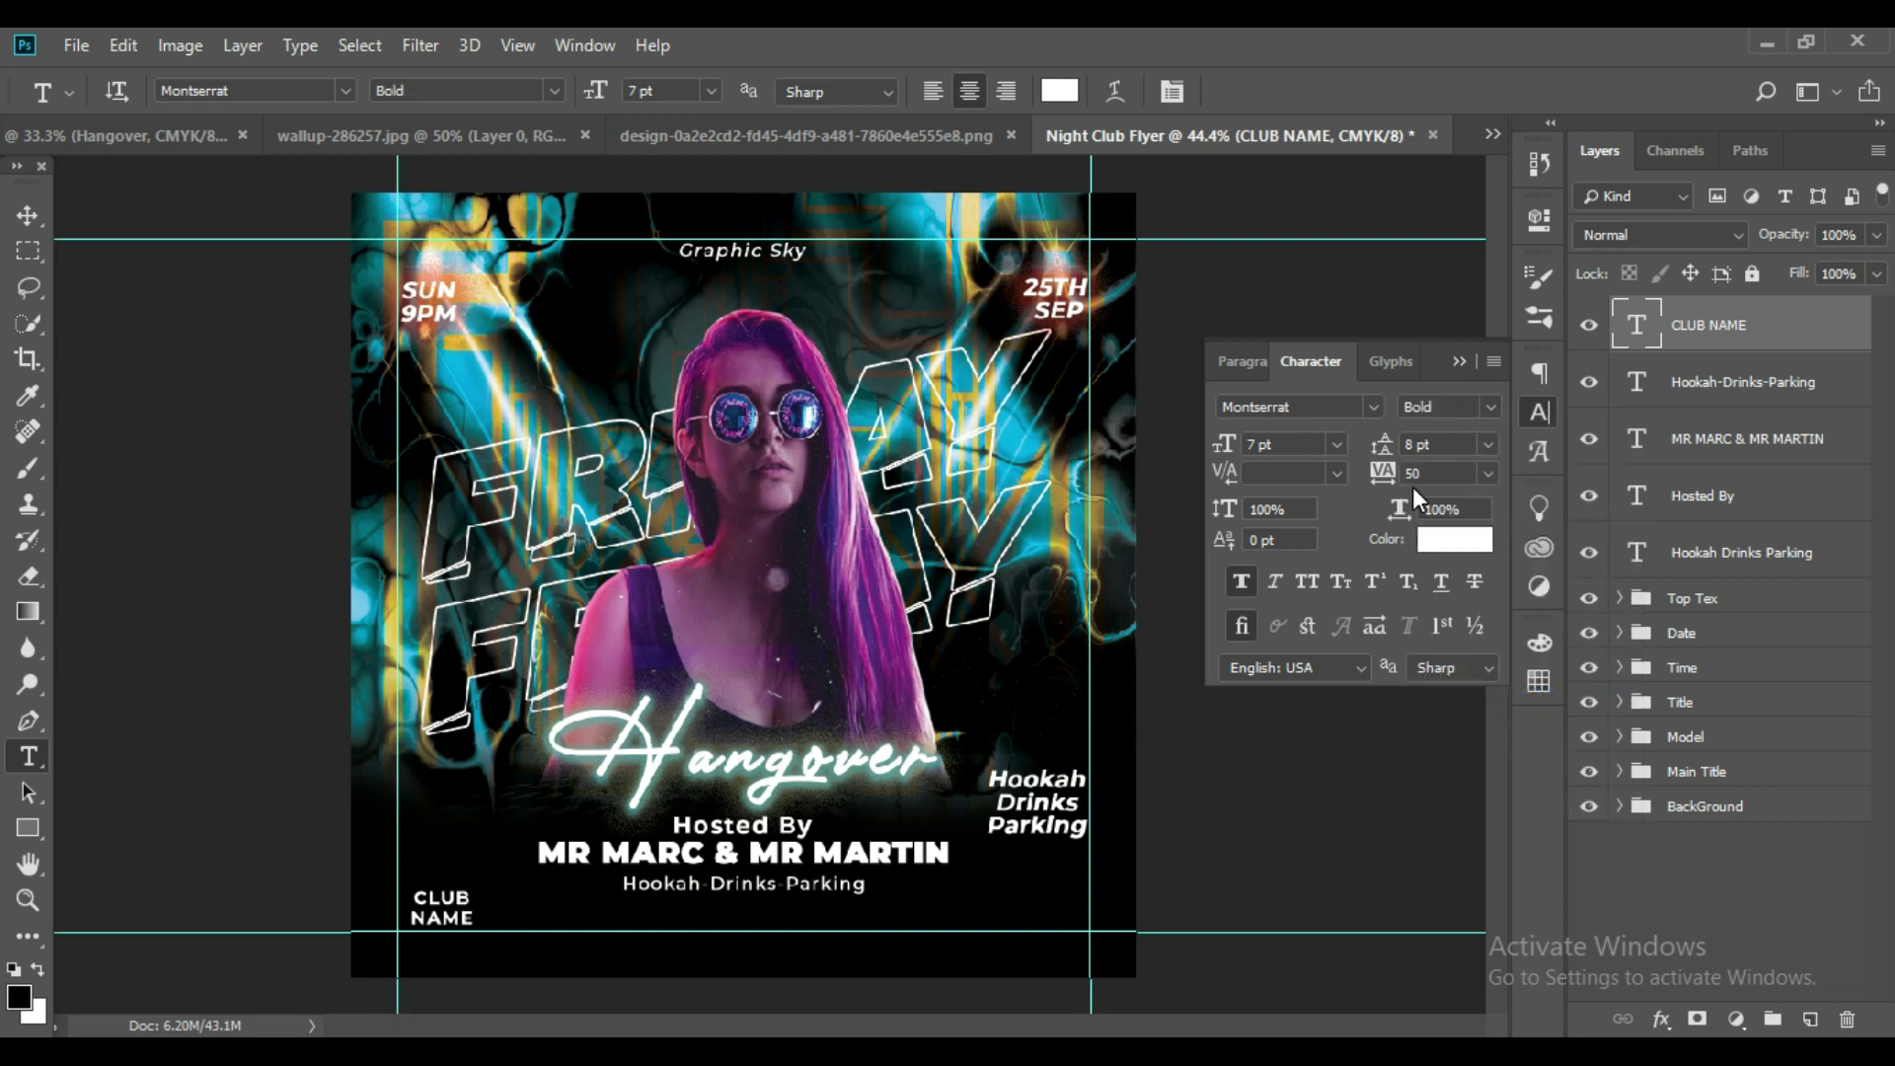
click(1310, 581)
Move CLUB NAME into the bottom-left corner near the guide.
key(ctrl+t)
drag(413, 935, 416, 938)
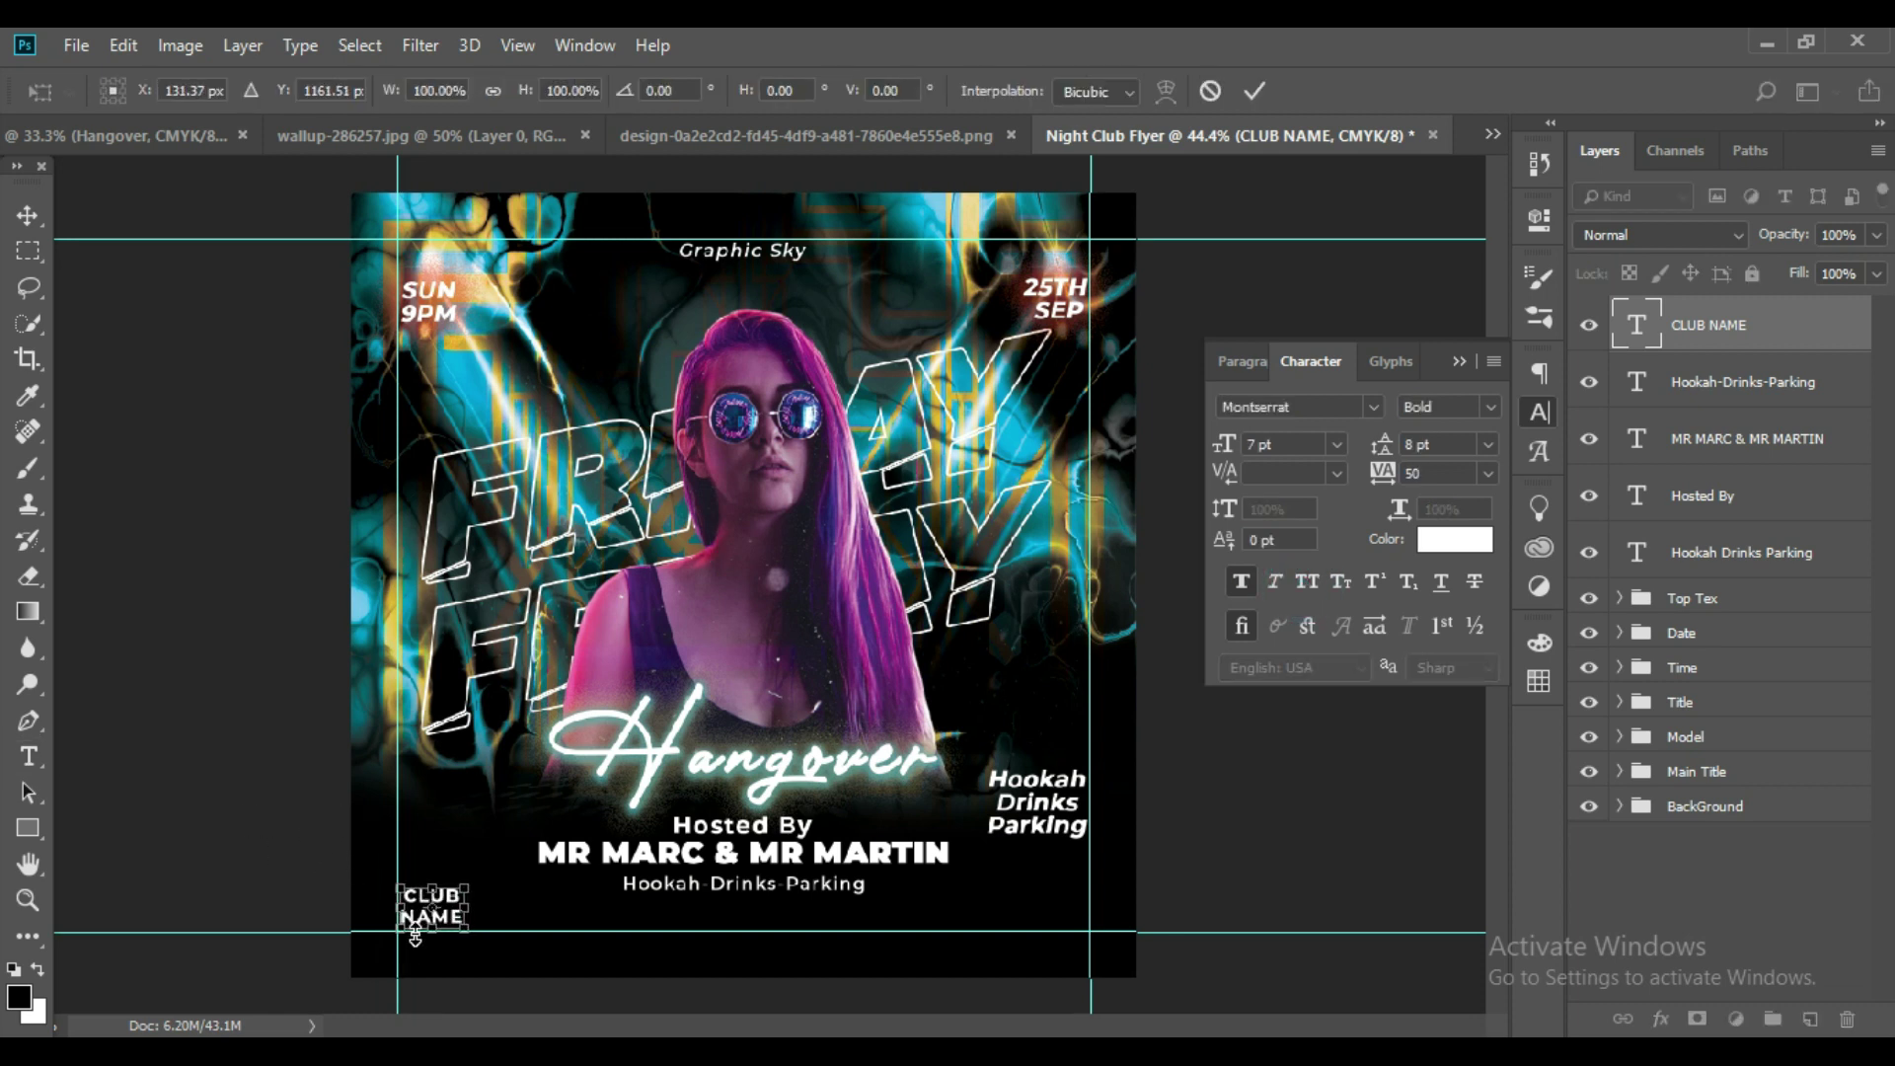
key(Up)
key(Up)
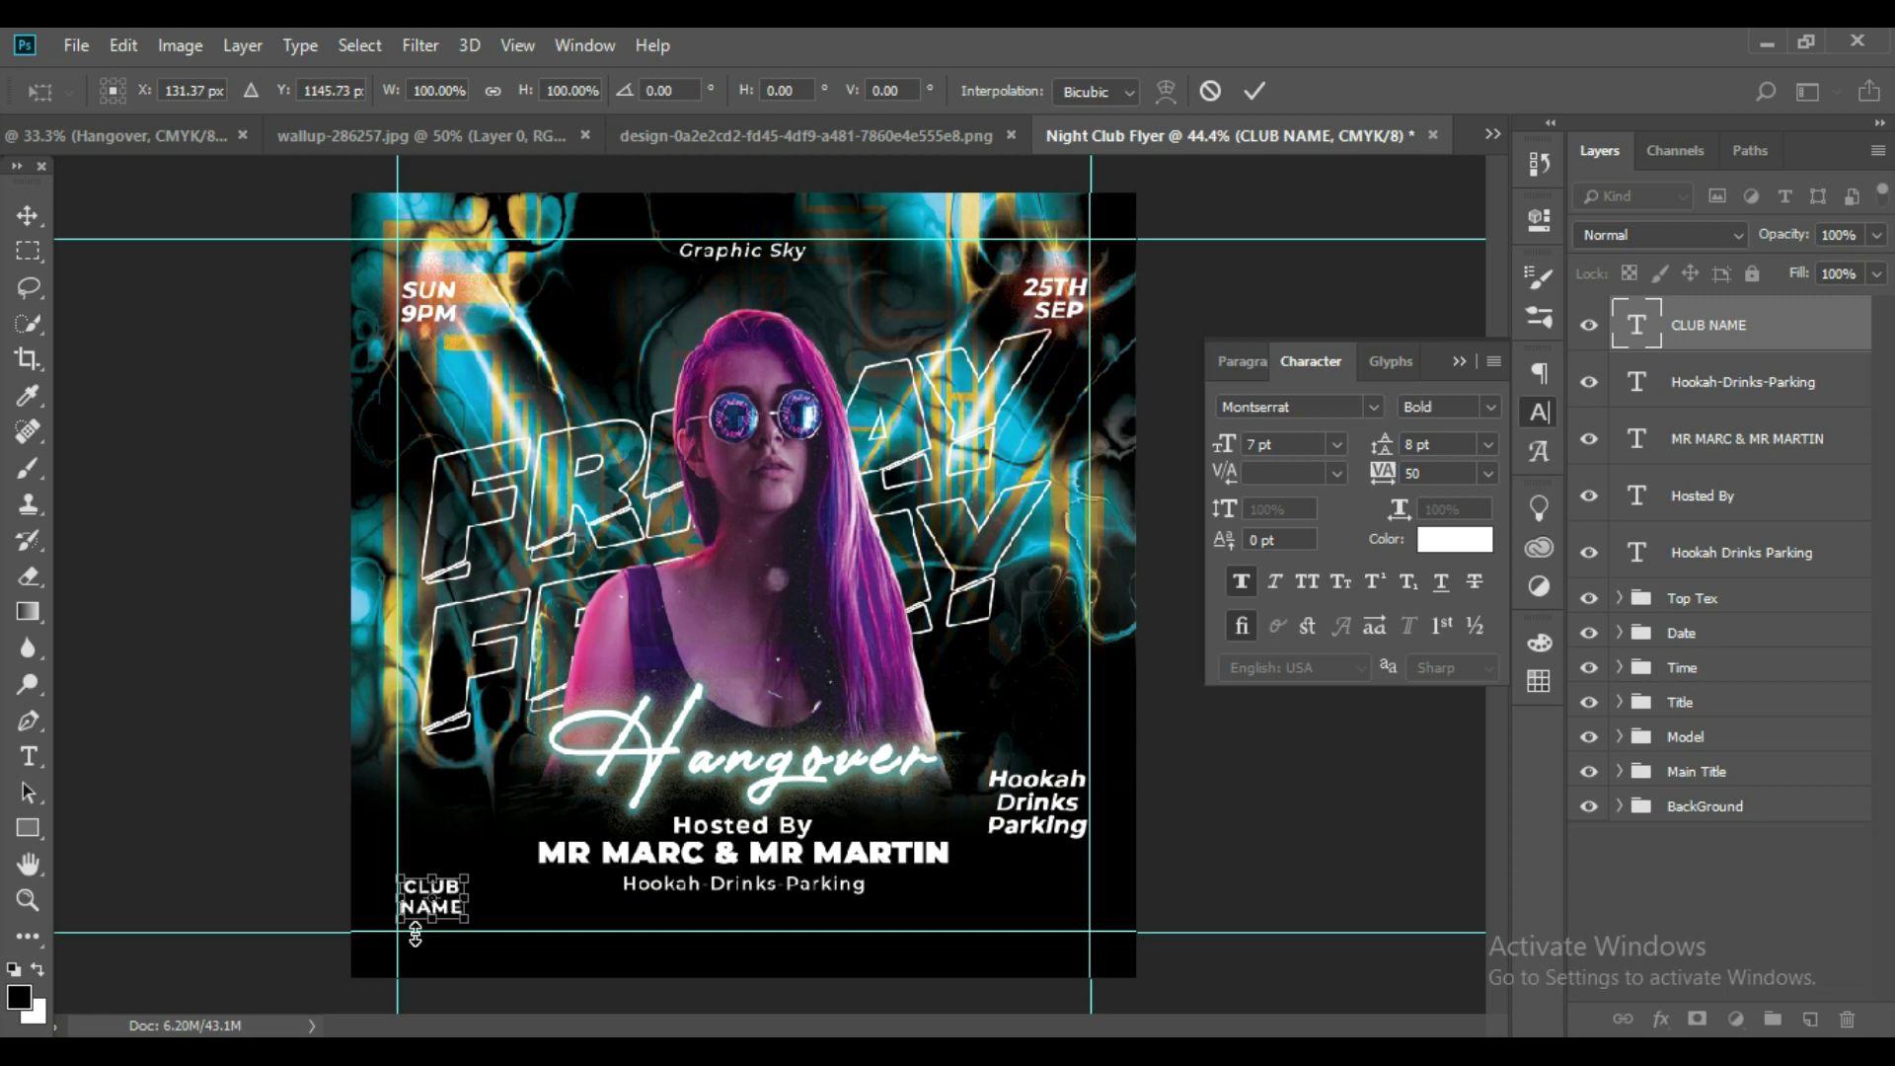
click(447, 898)
drag(448, 901, 447, 917)
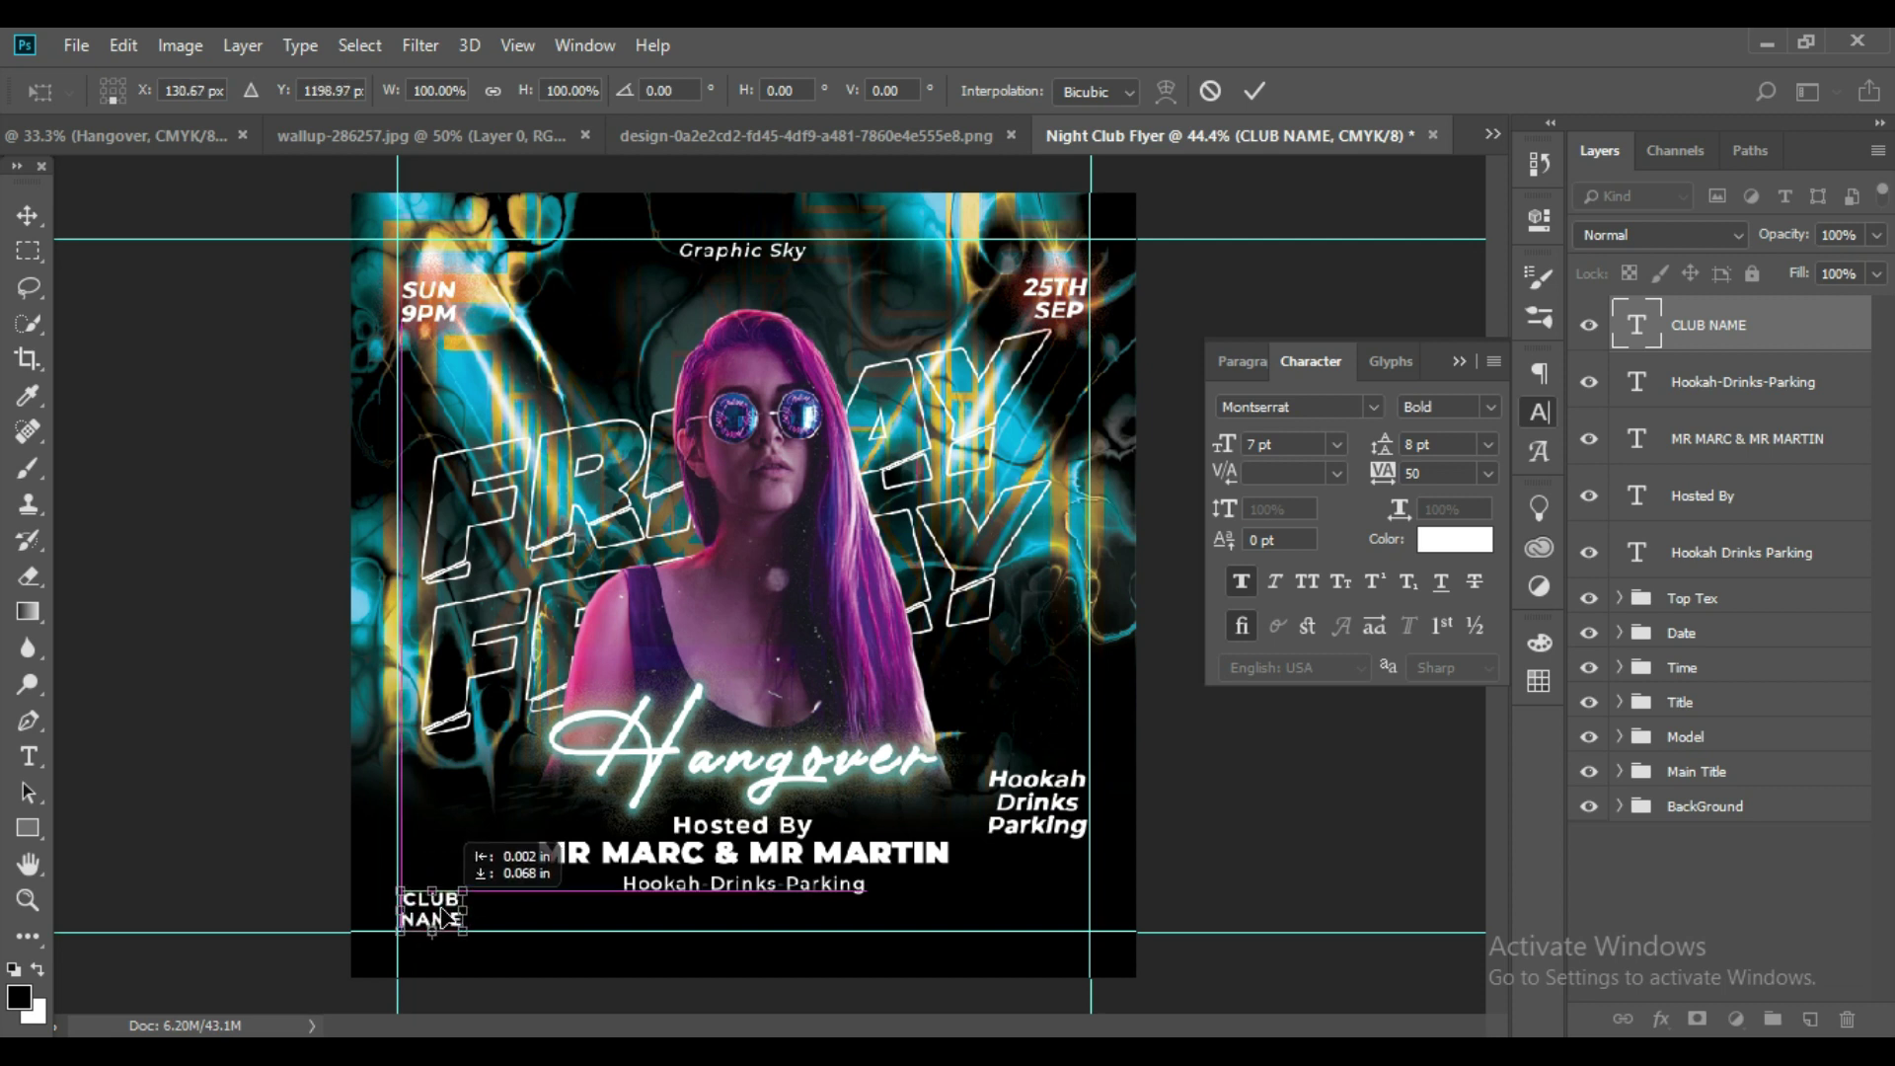
drag(446, 916, 446, 913)
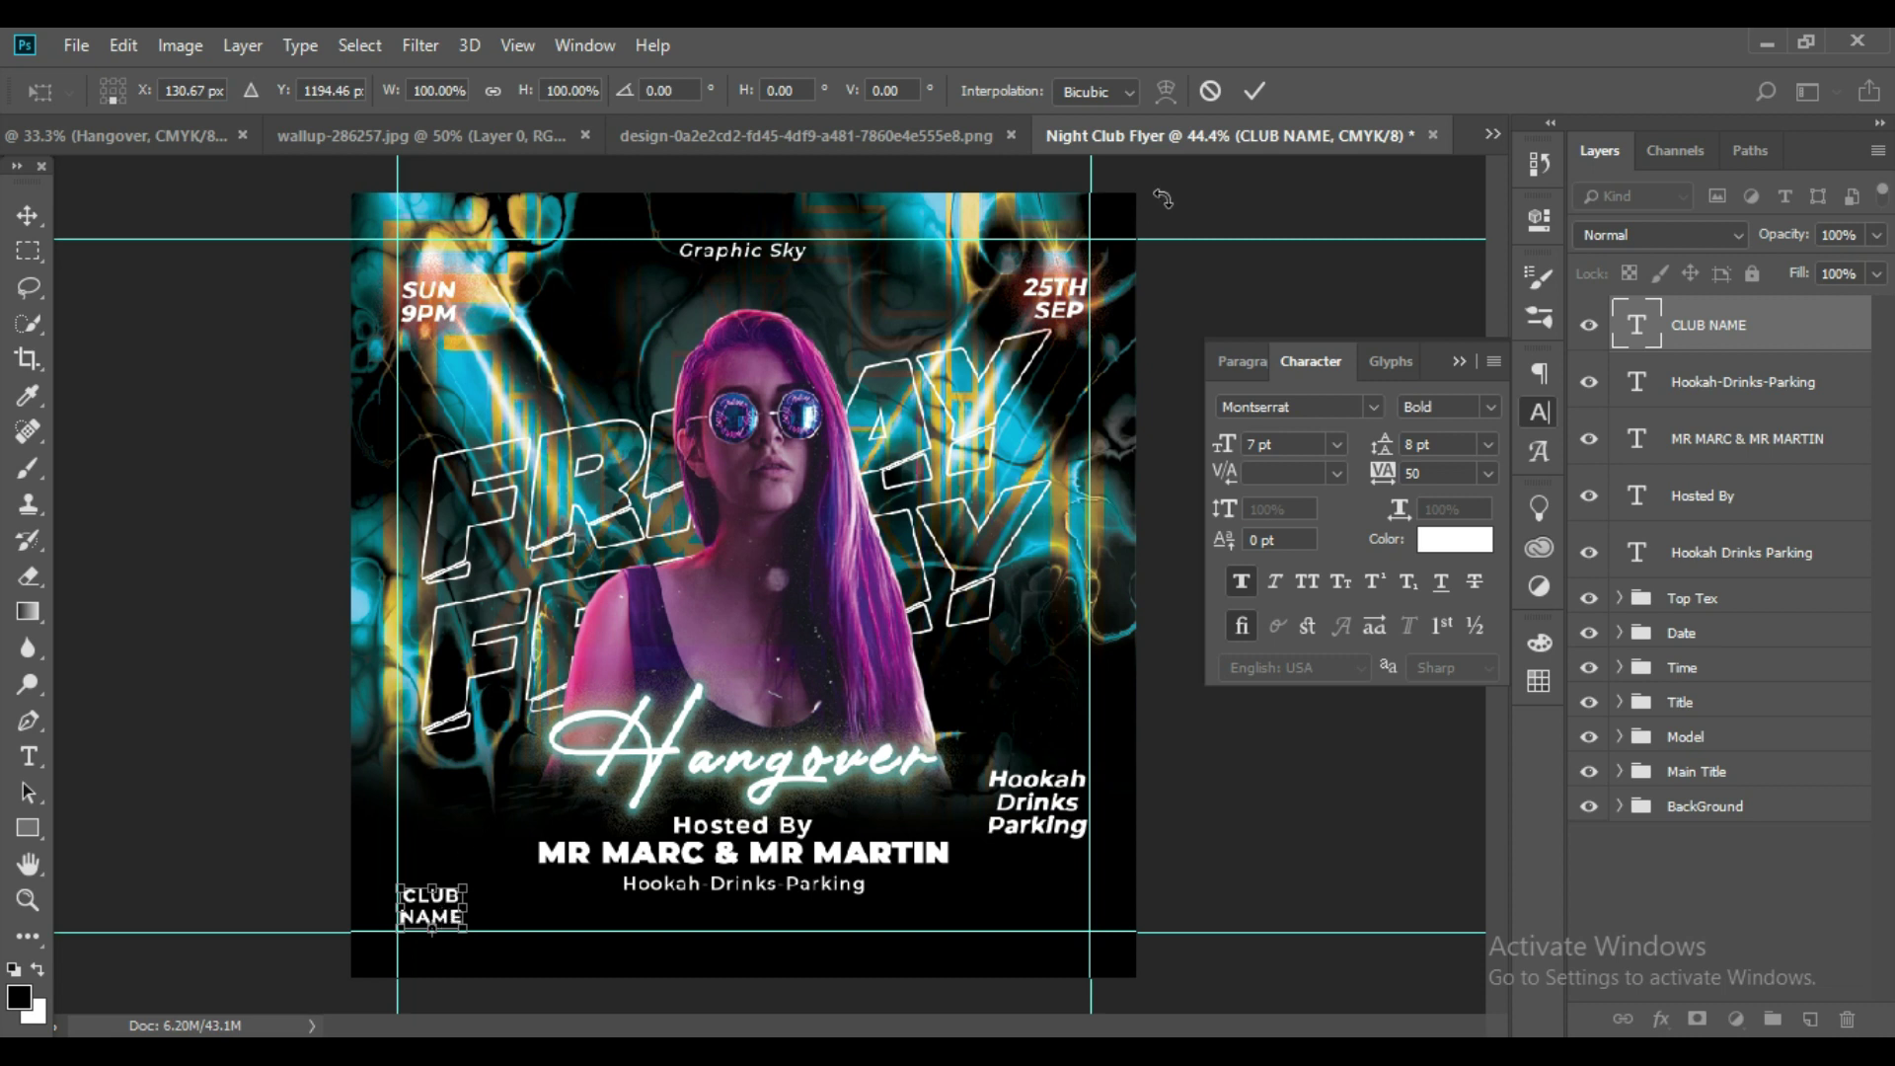
click(1255, 90)
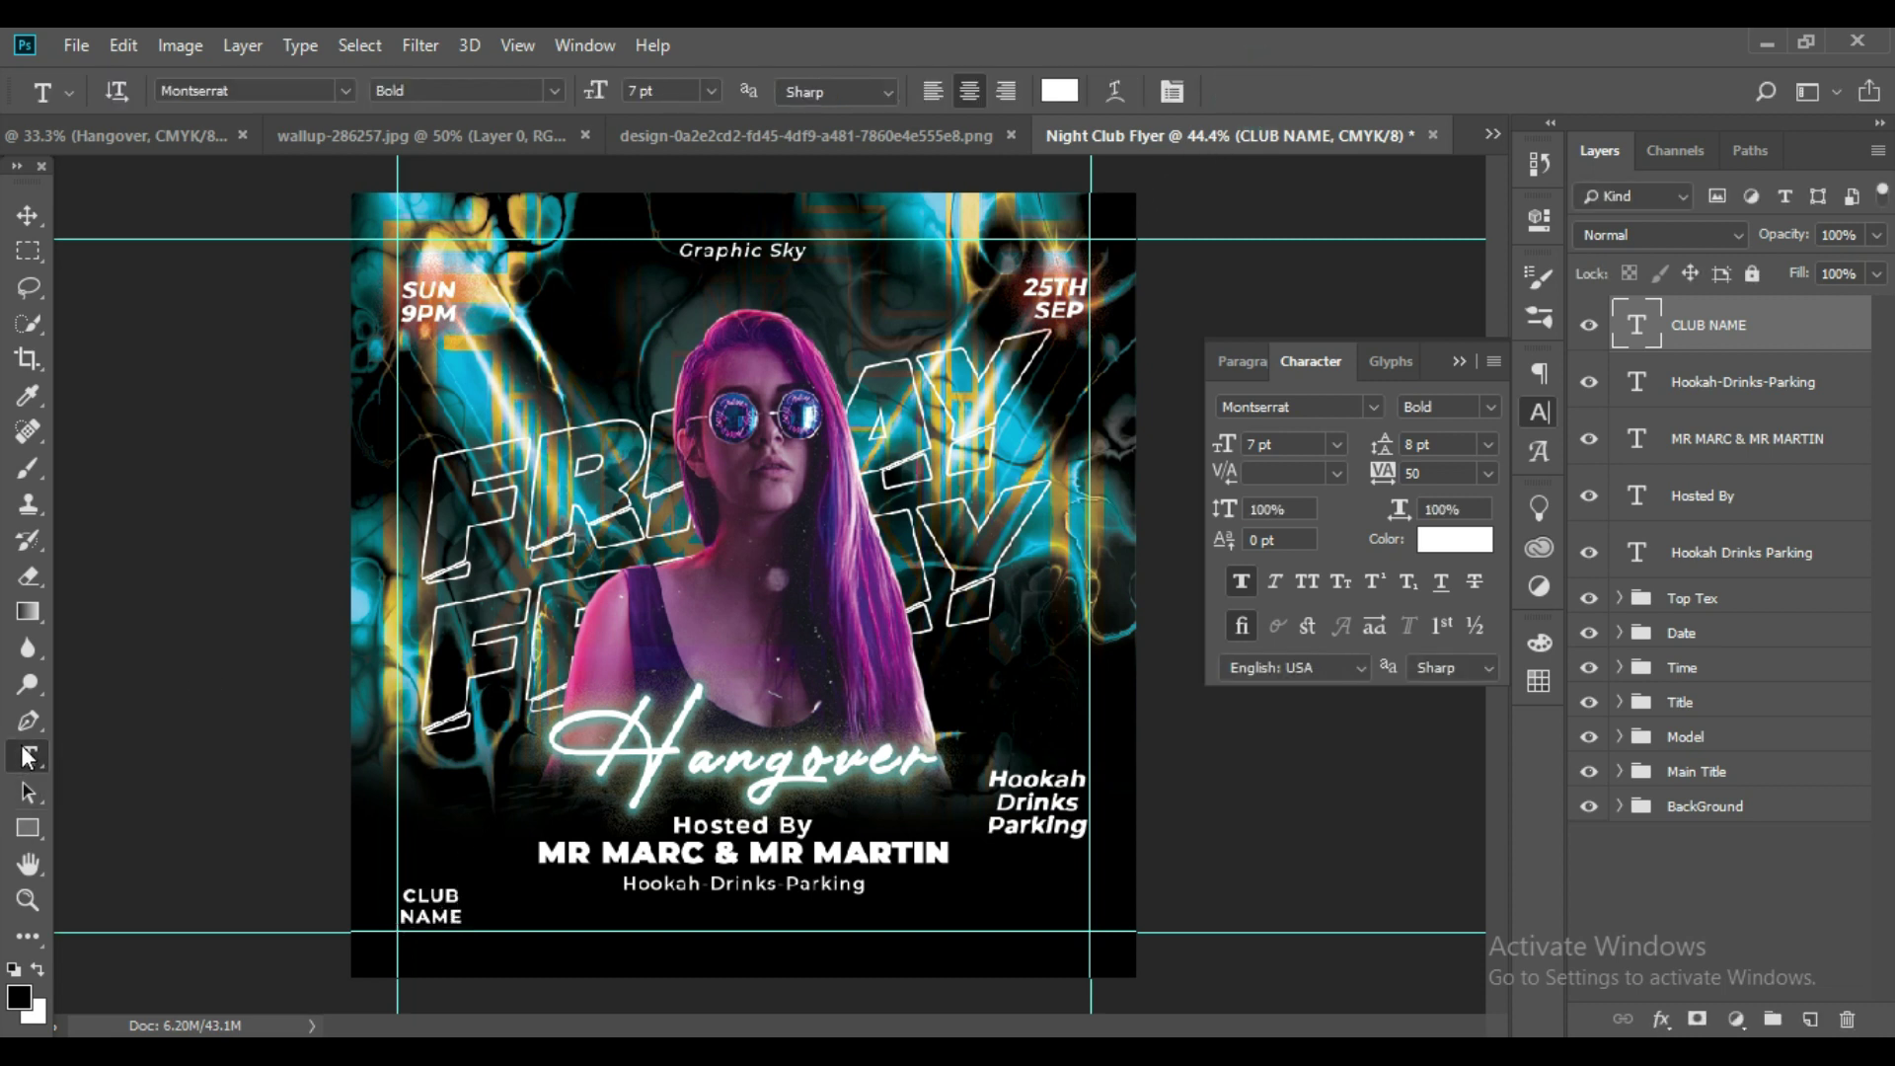
click(27, 757)
Type 'LIVE' at the bottom right and set it in Photograph Signature.
click(1026, 883)
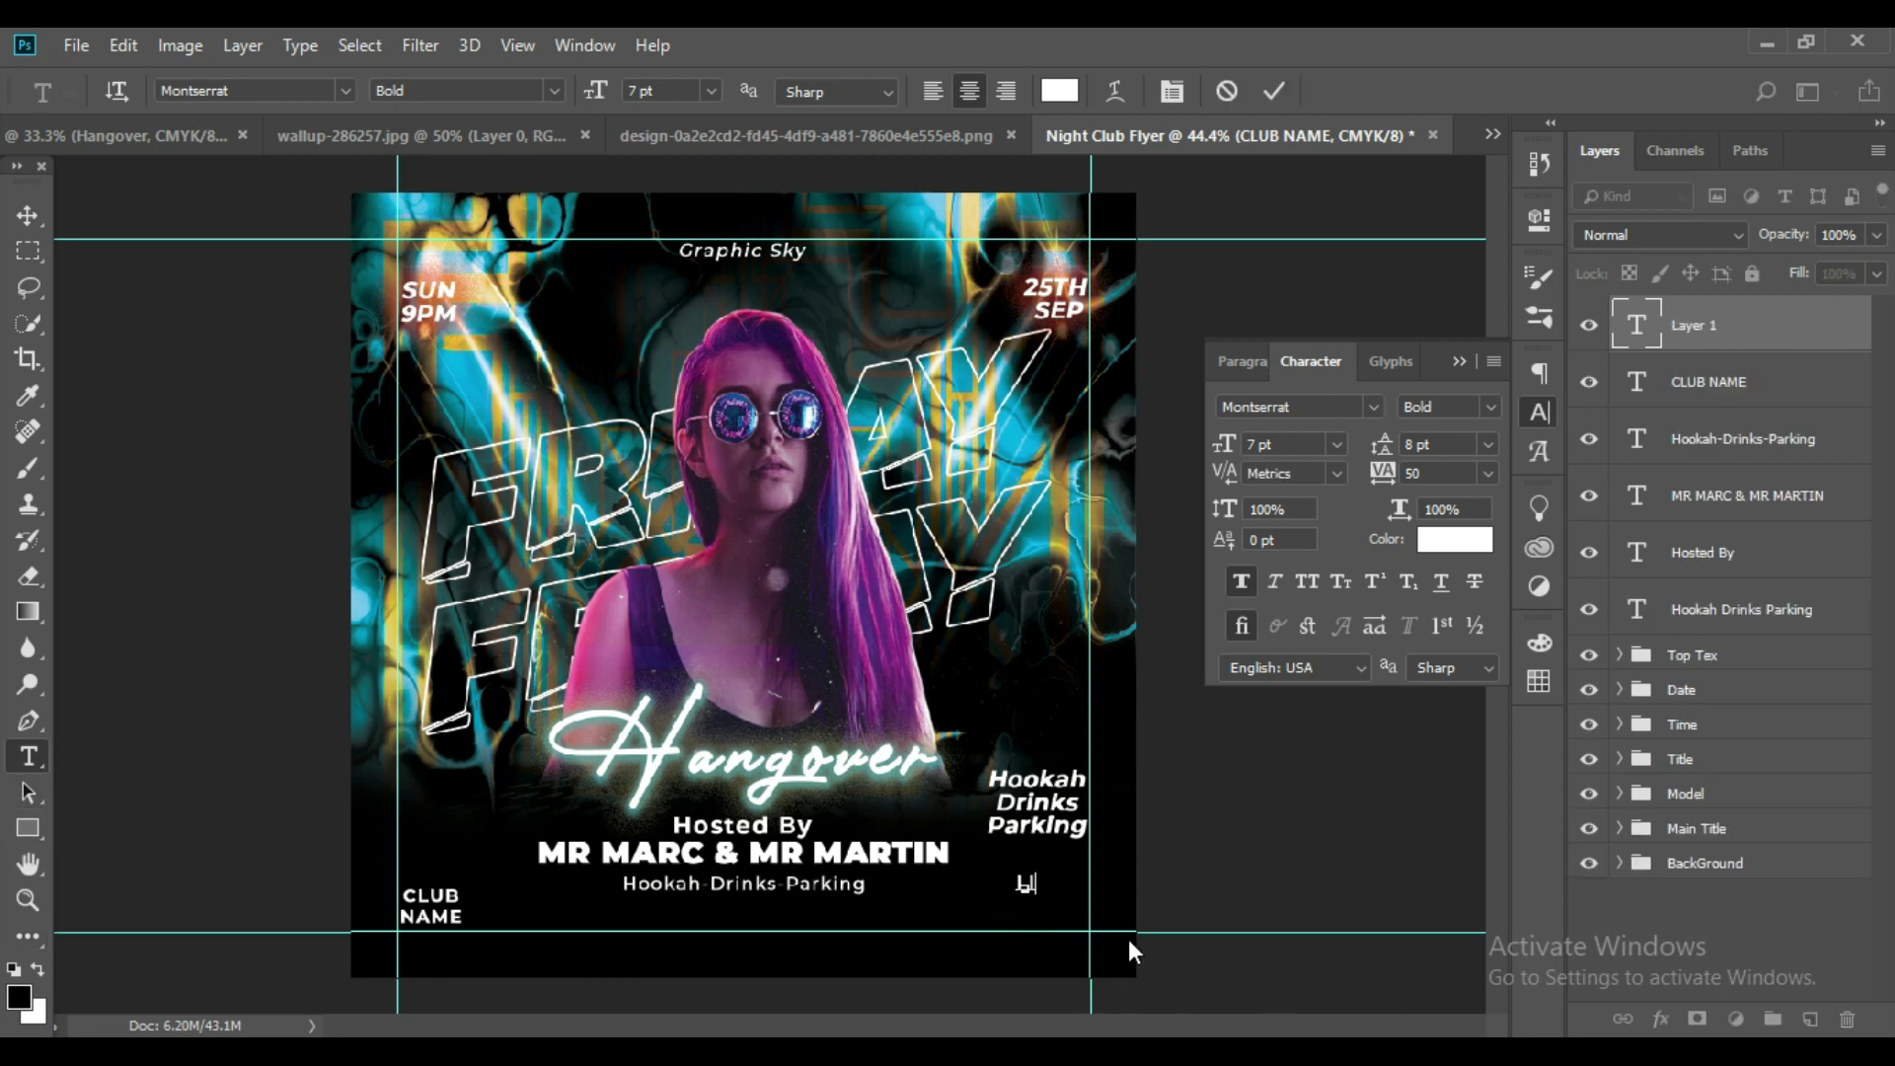
text(LIVE)
click(1277, 90)
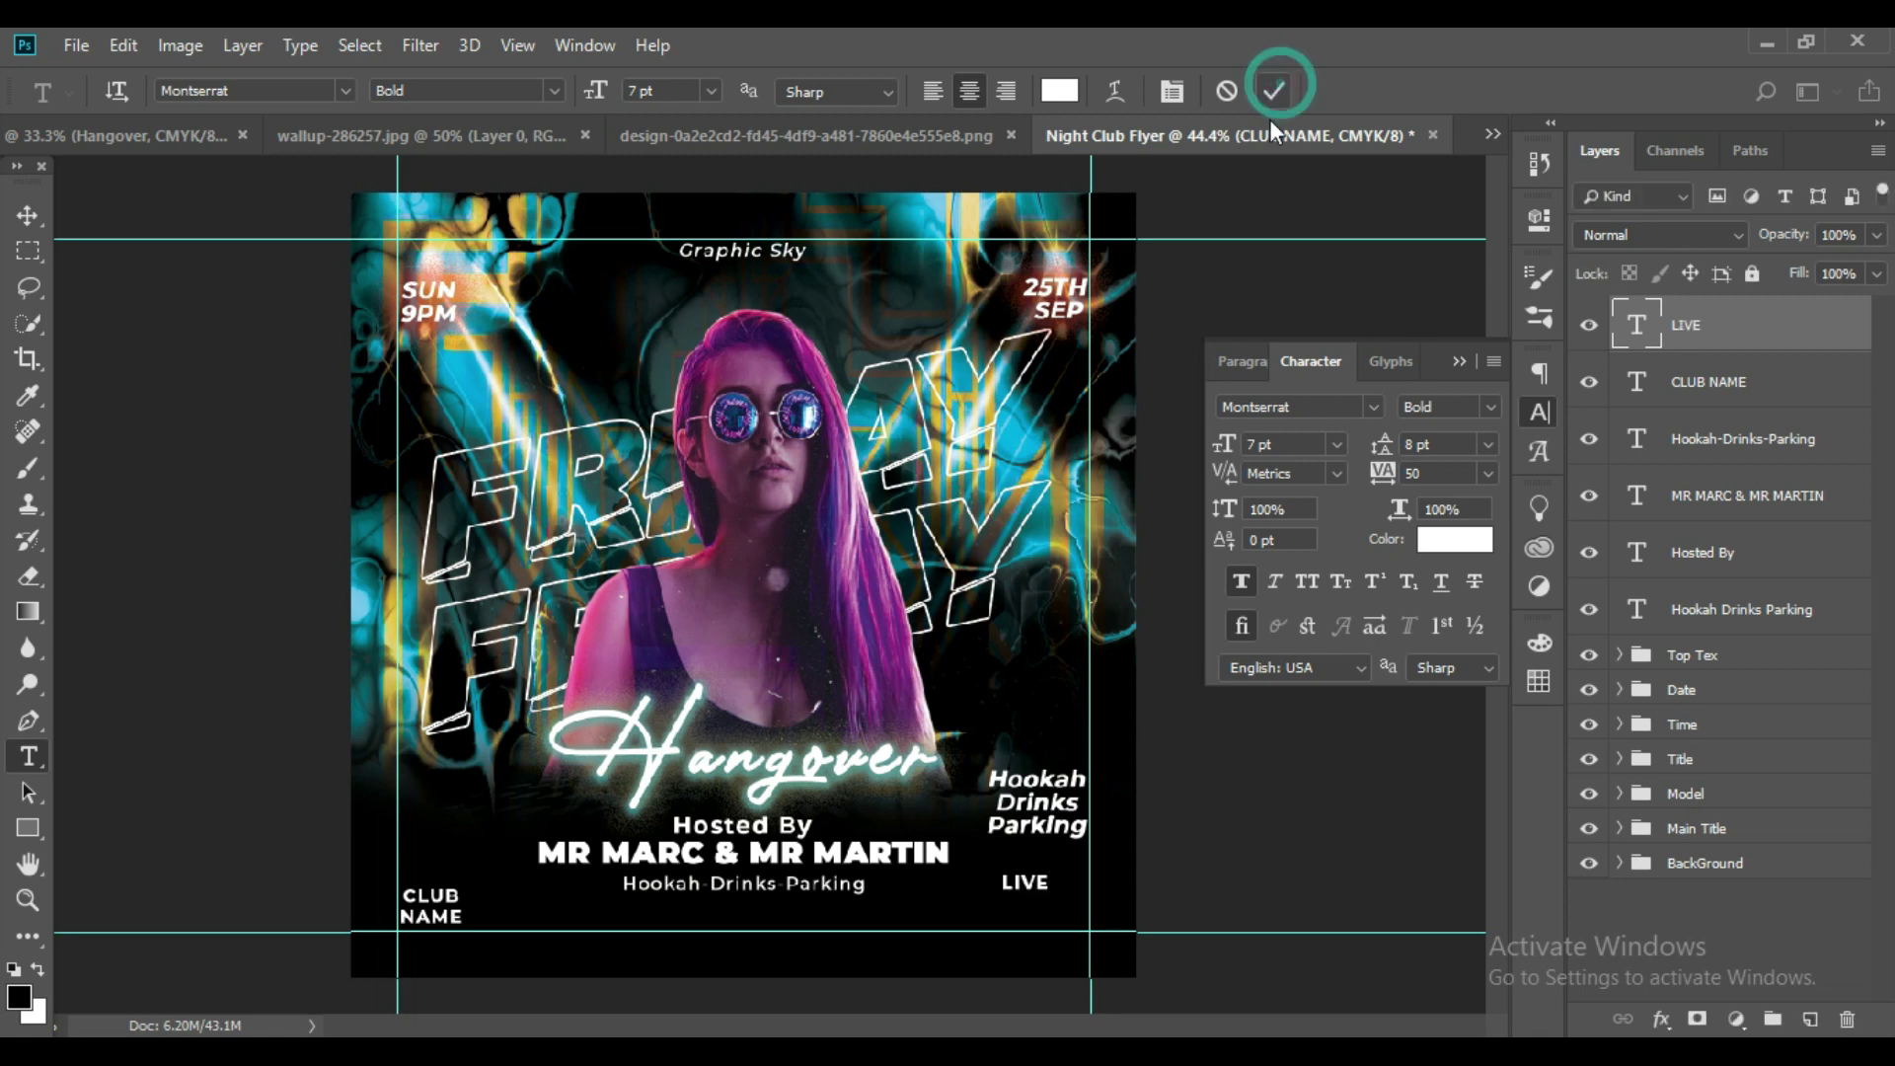
click(1382, 401)
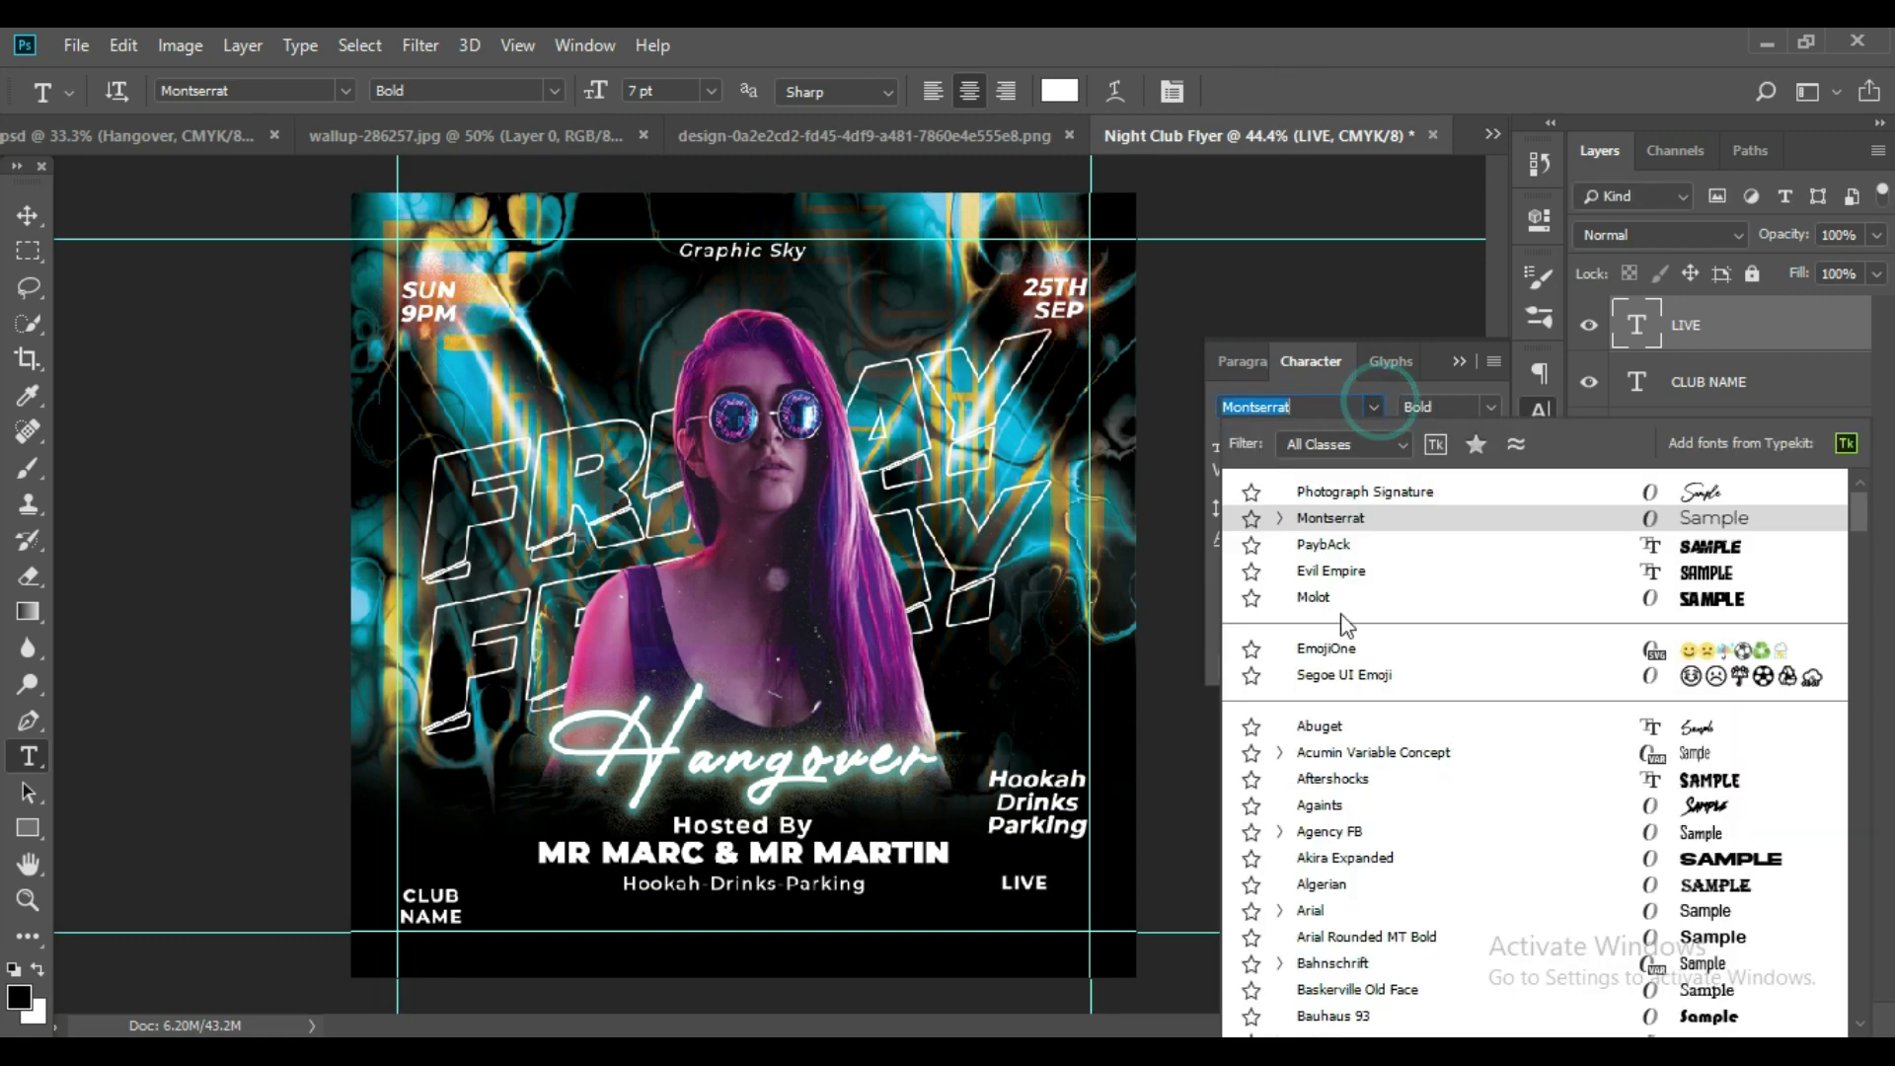
click(1334, 495)
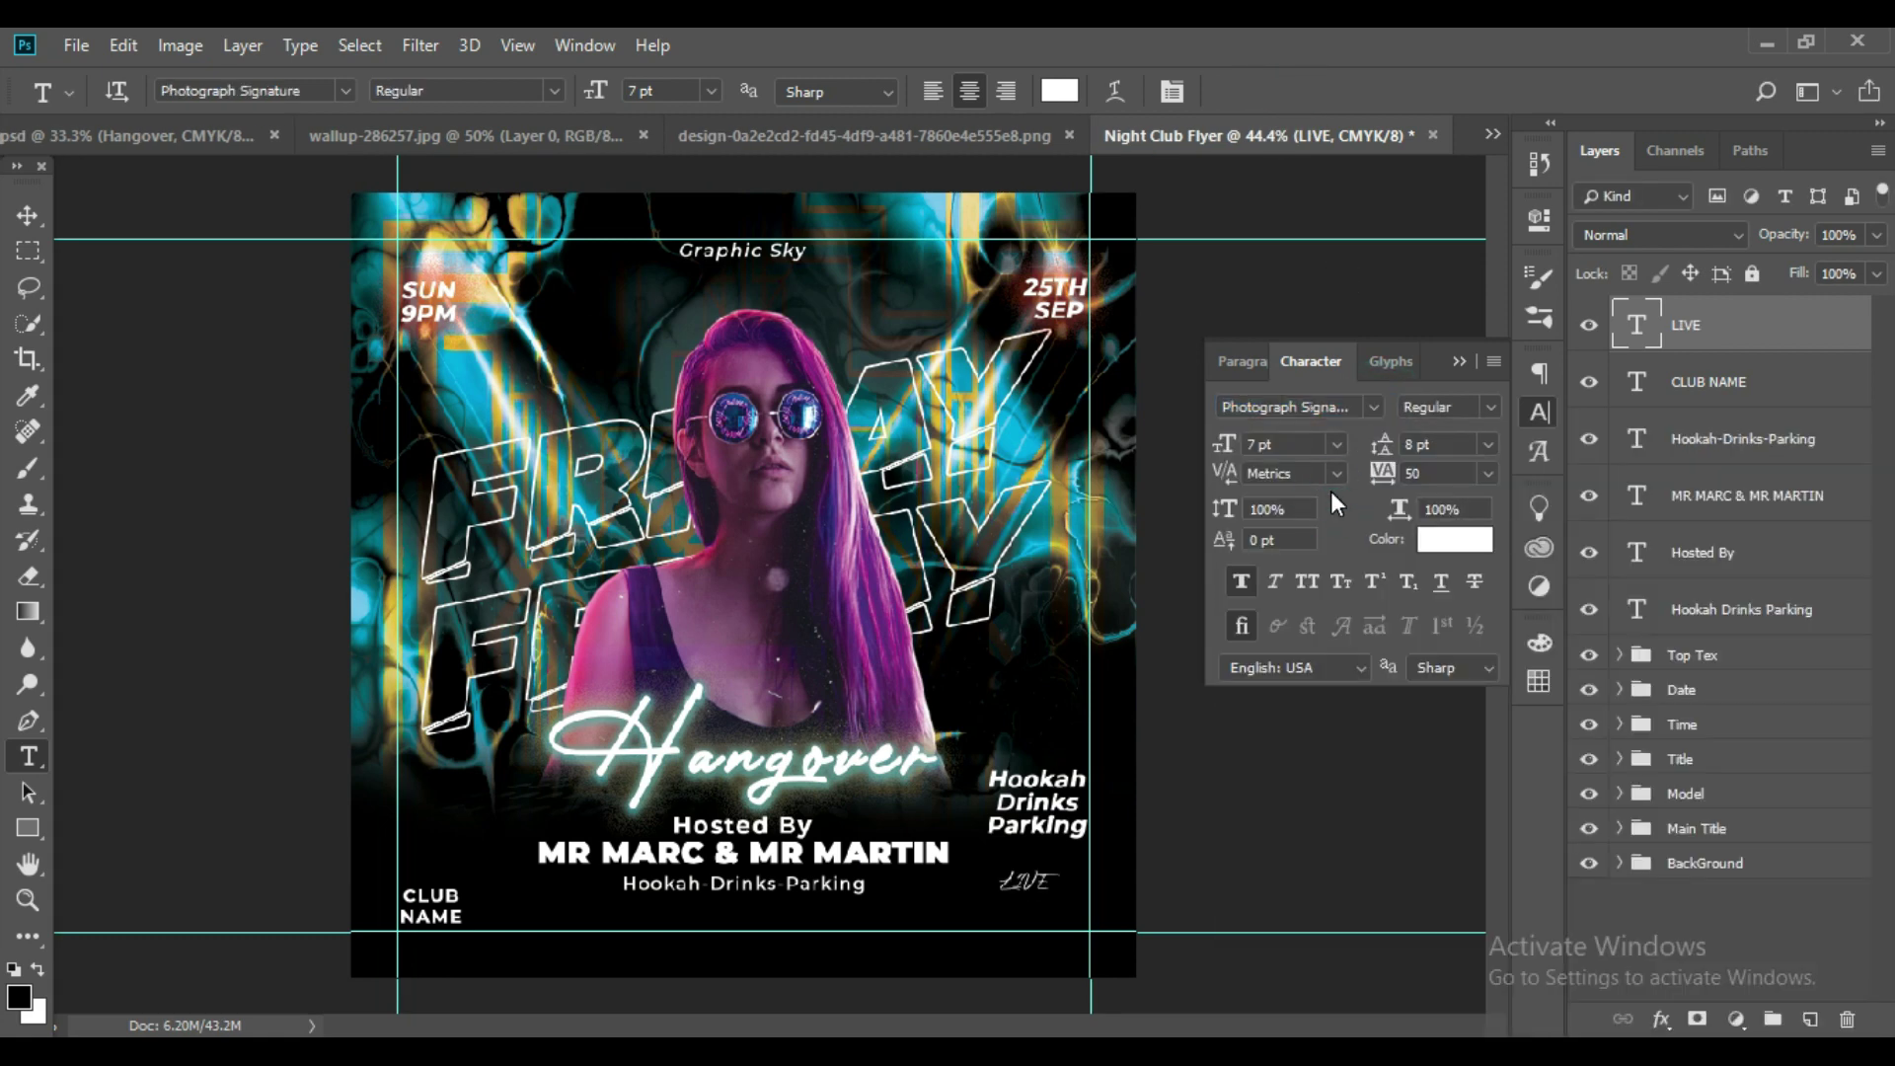
Add an Outer Glow to LIVE using a sampled yellow (Y 100) at 52% opacity.
click(1668, 1019)
click(1685, 975)
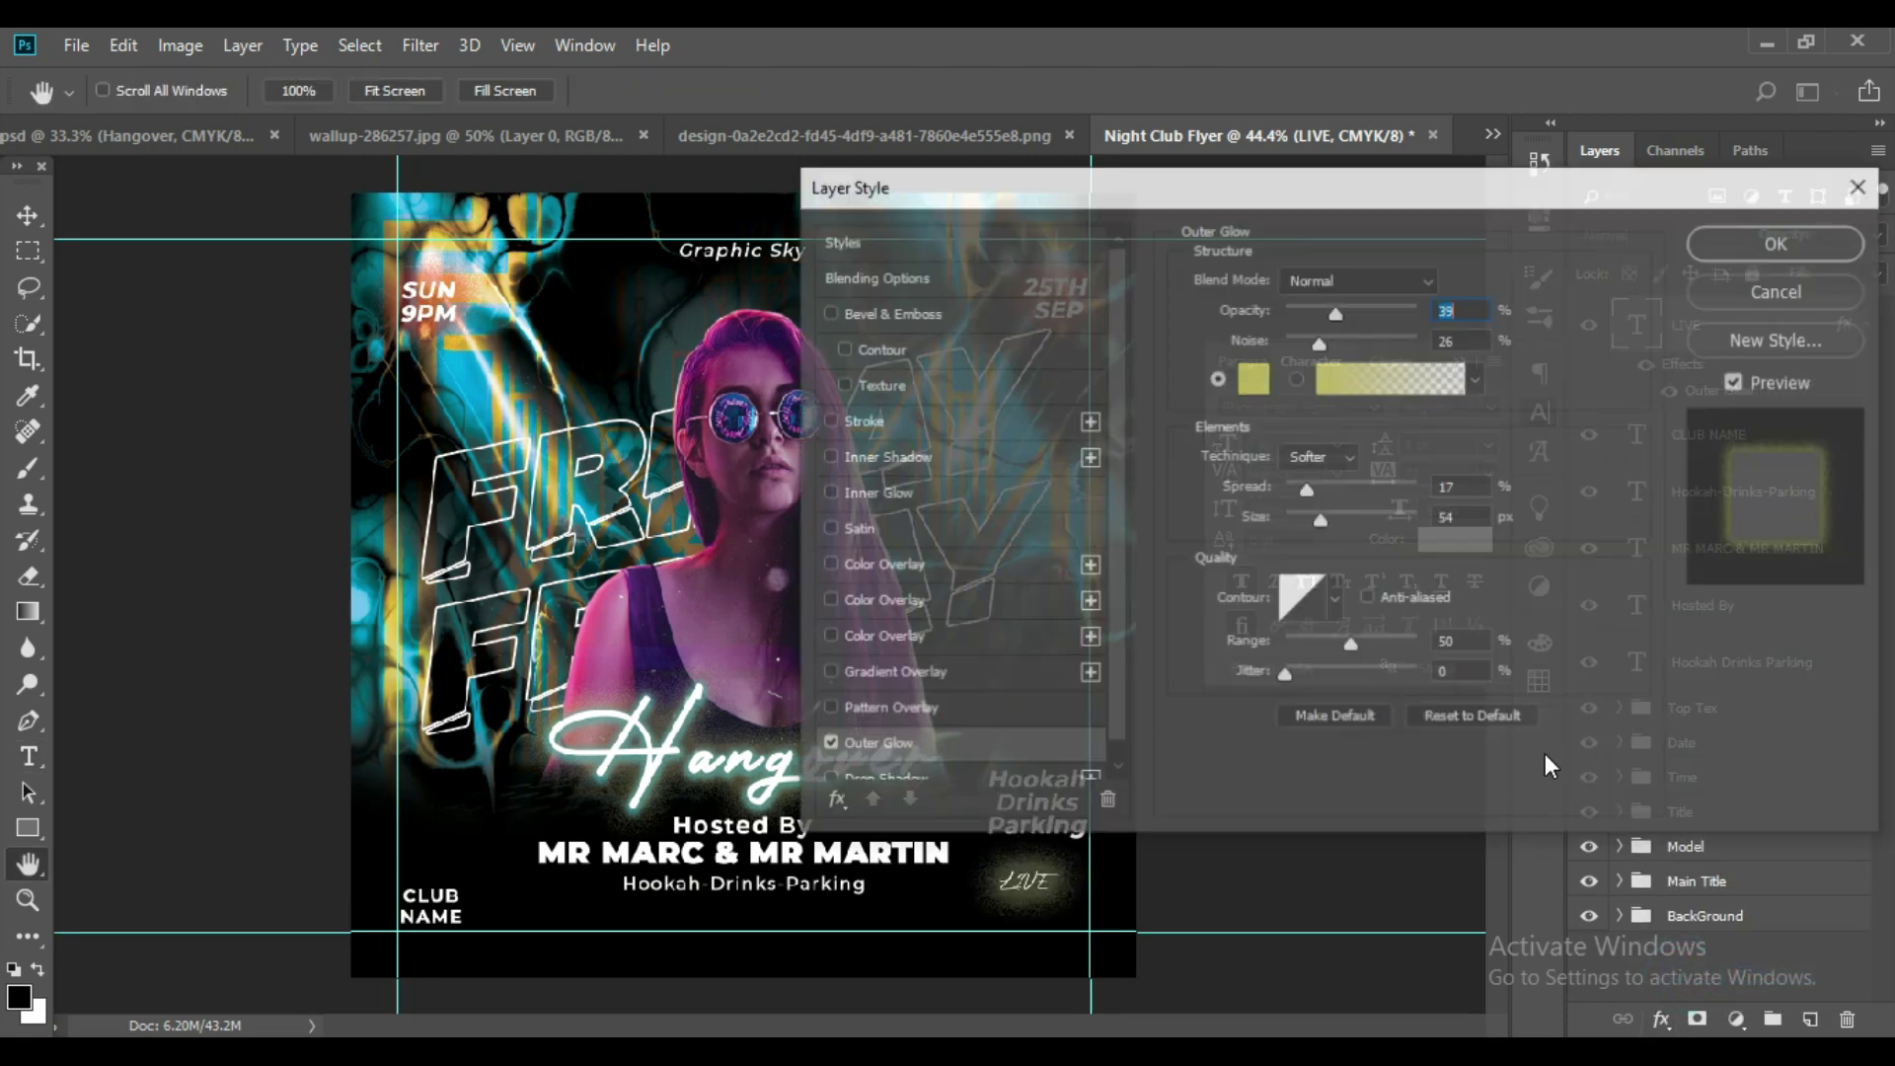
click(1255, 381)
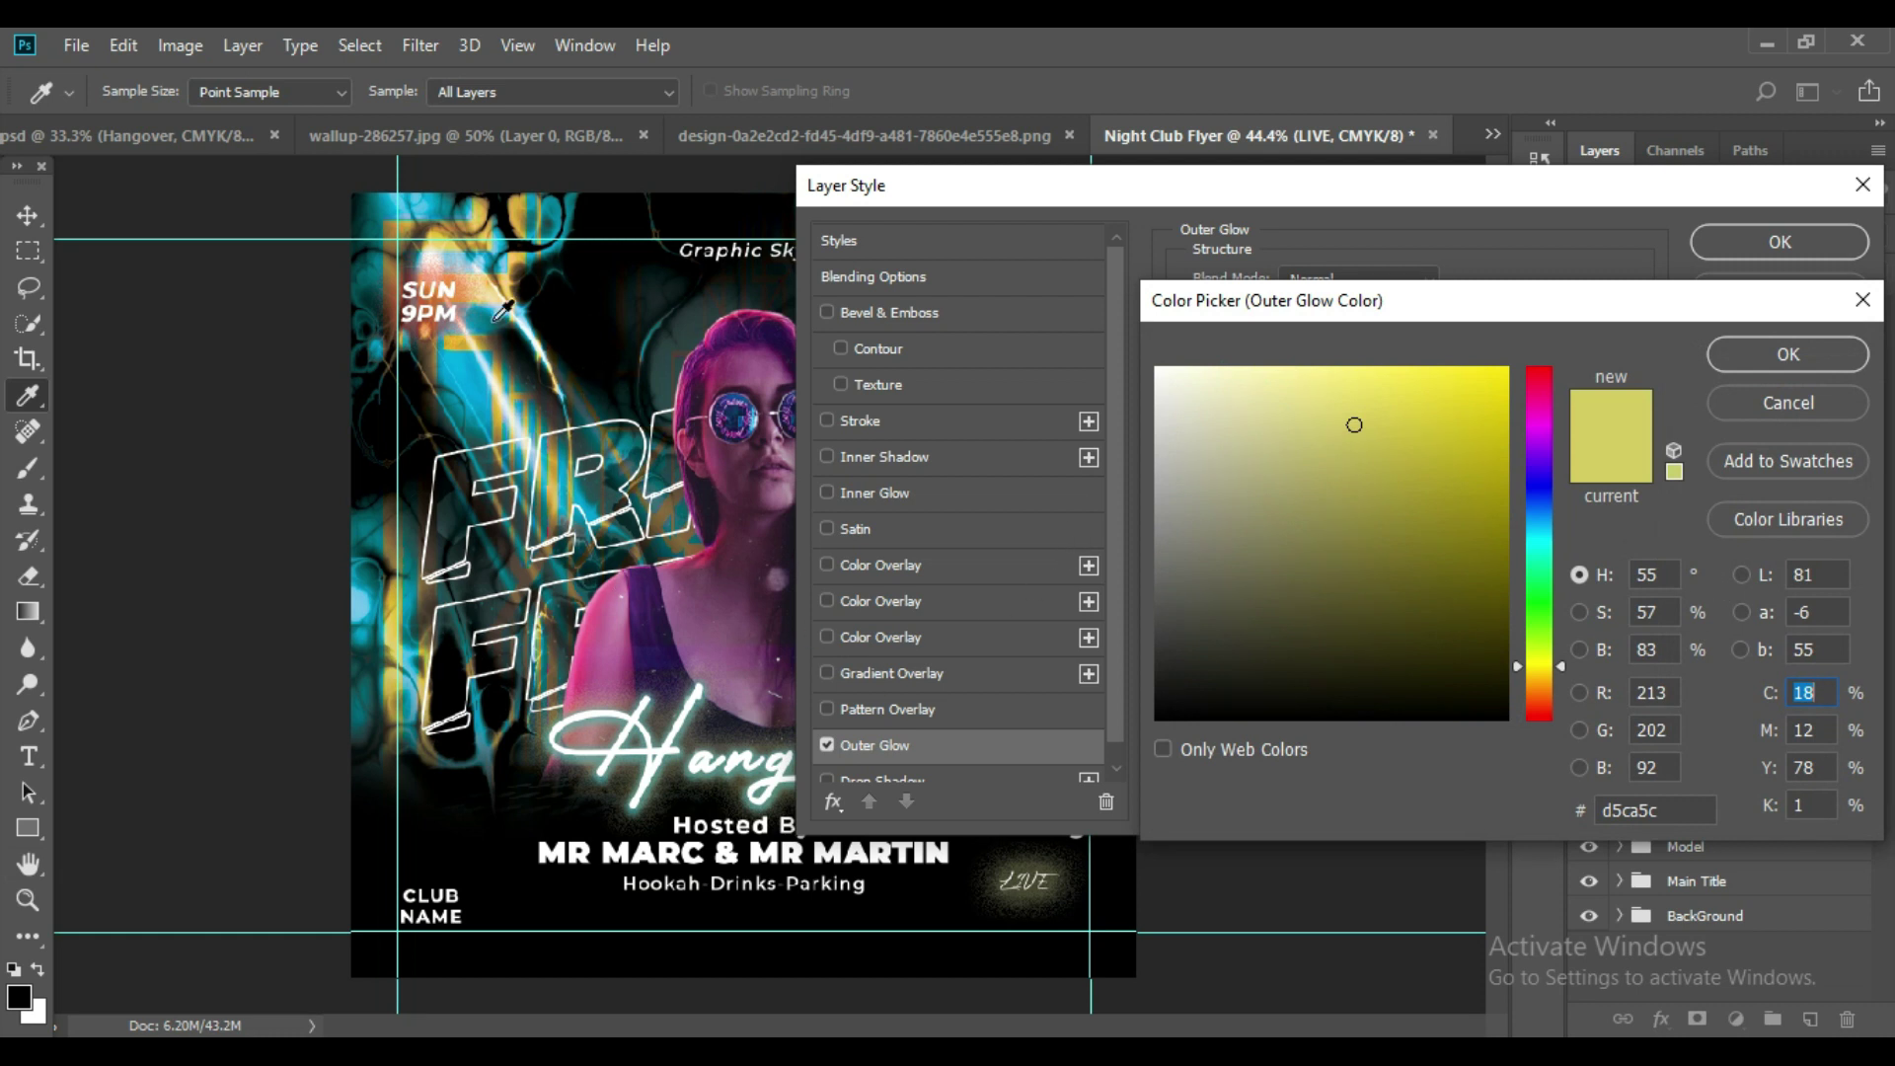
click(461, 295)
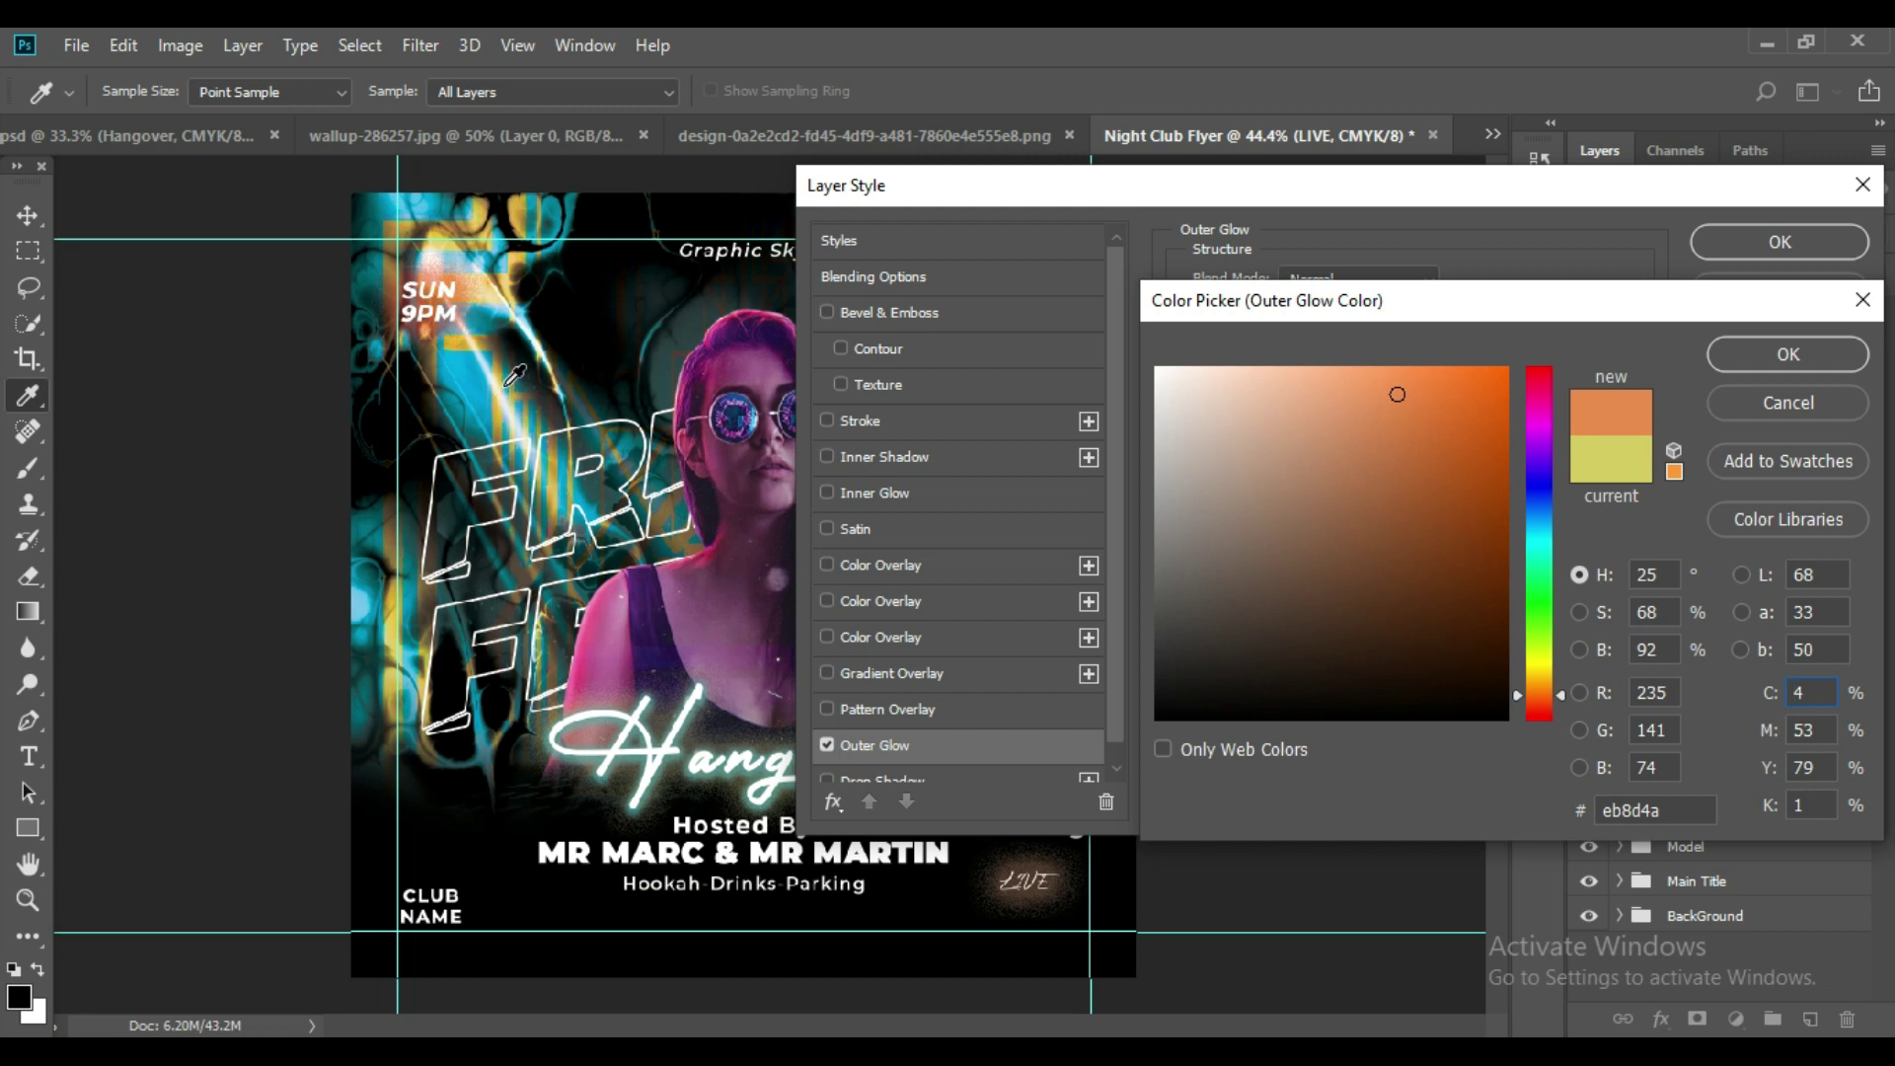
click(514, 375)
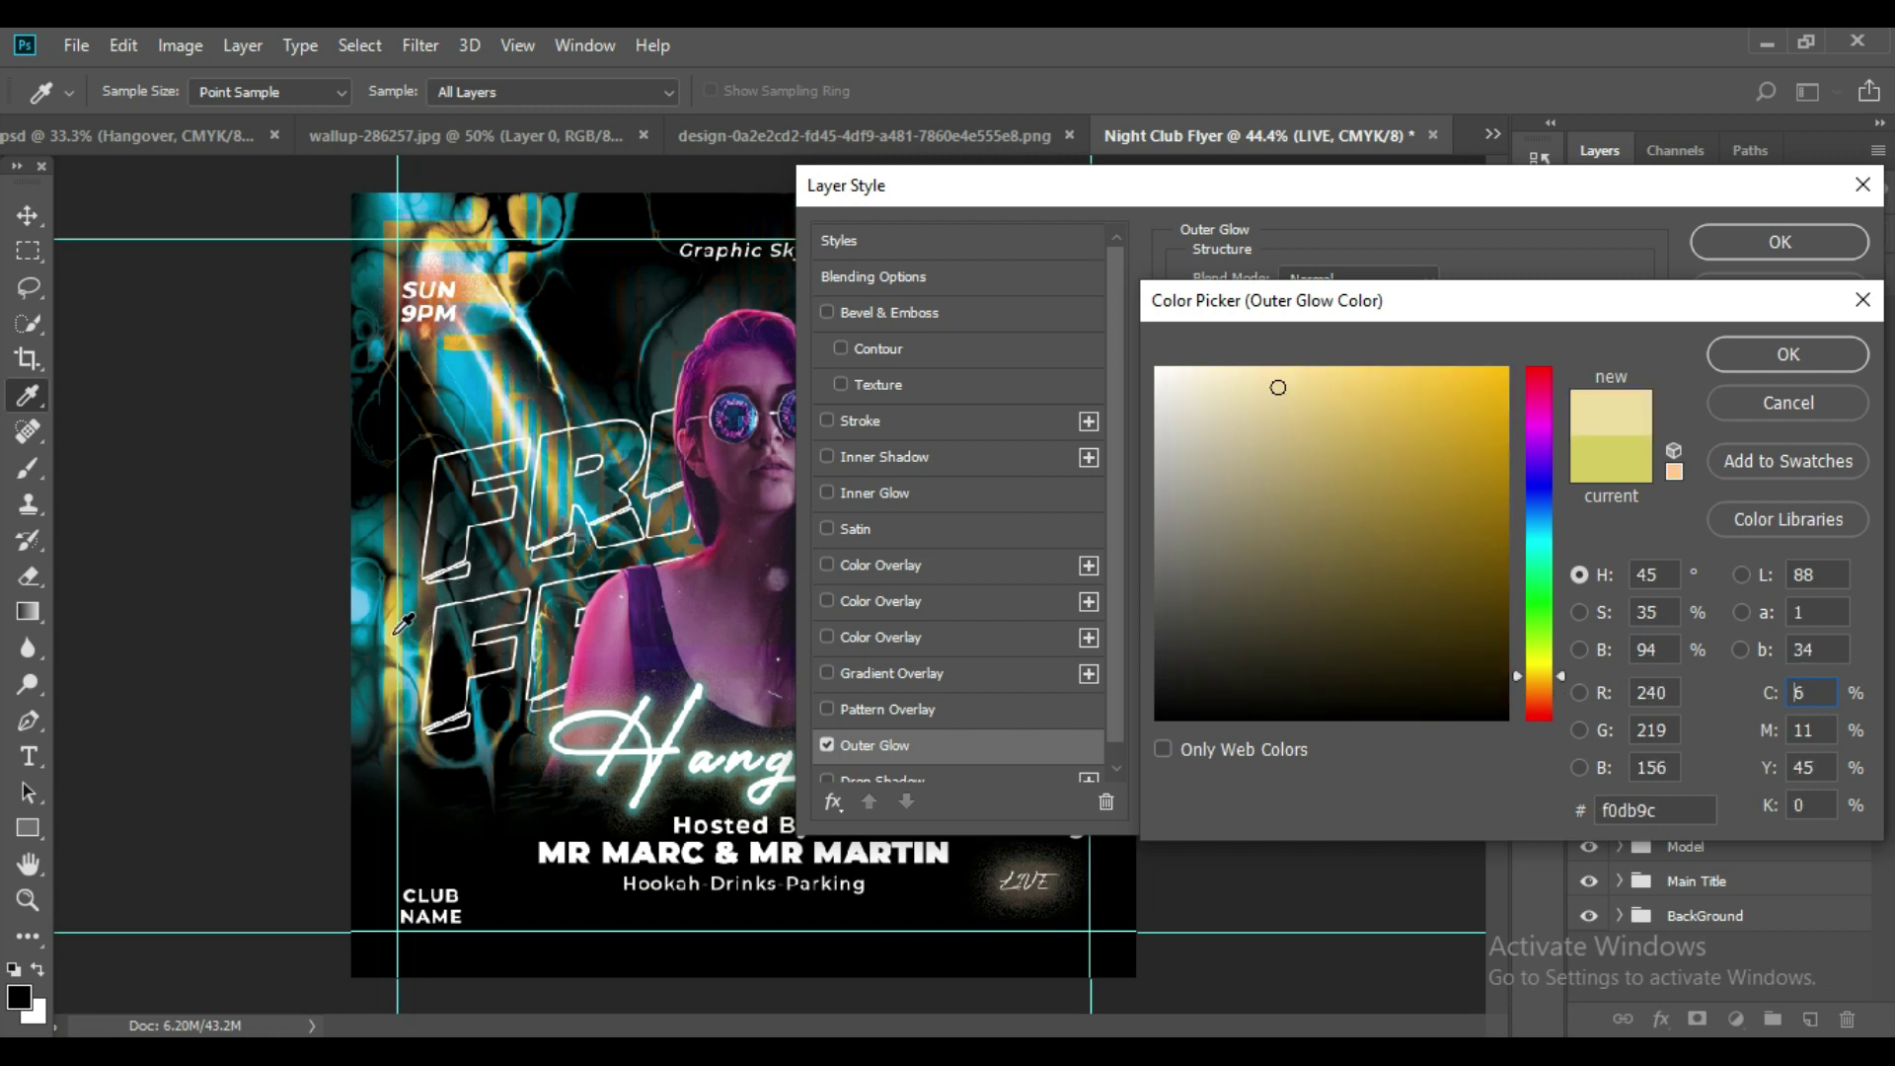
click(397, 631)
double_click(1819, 766)
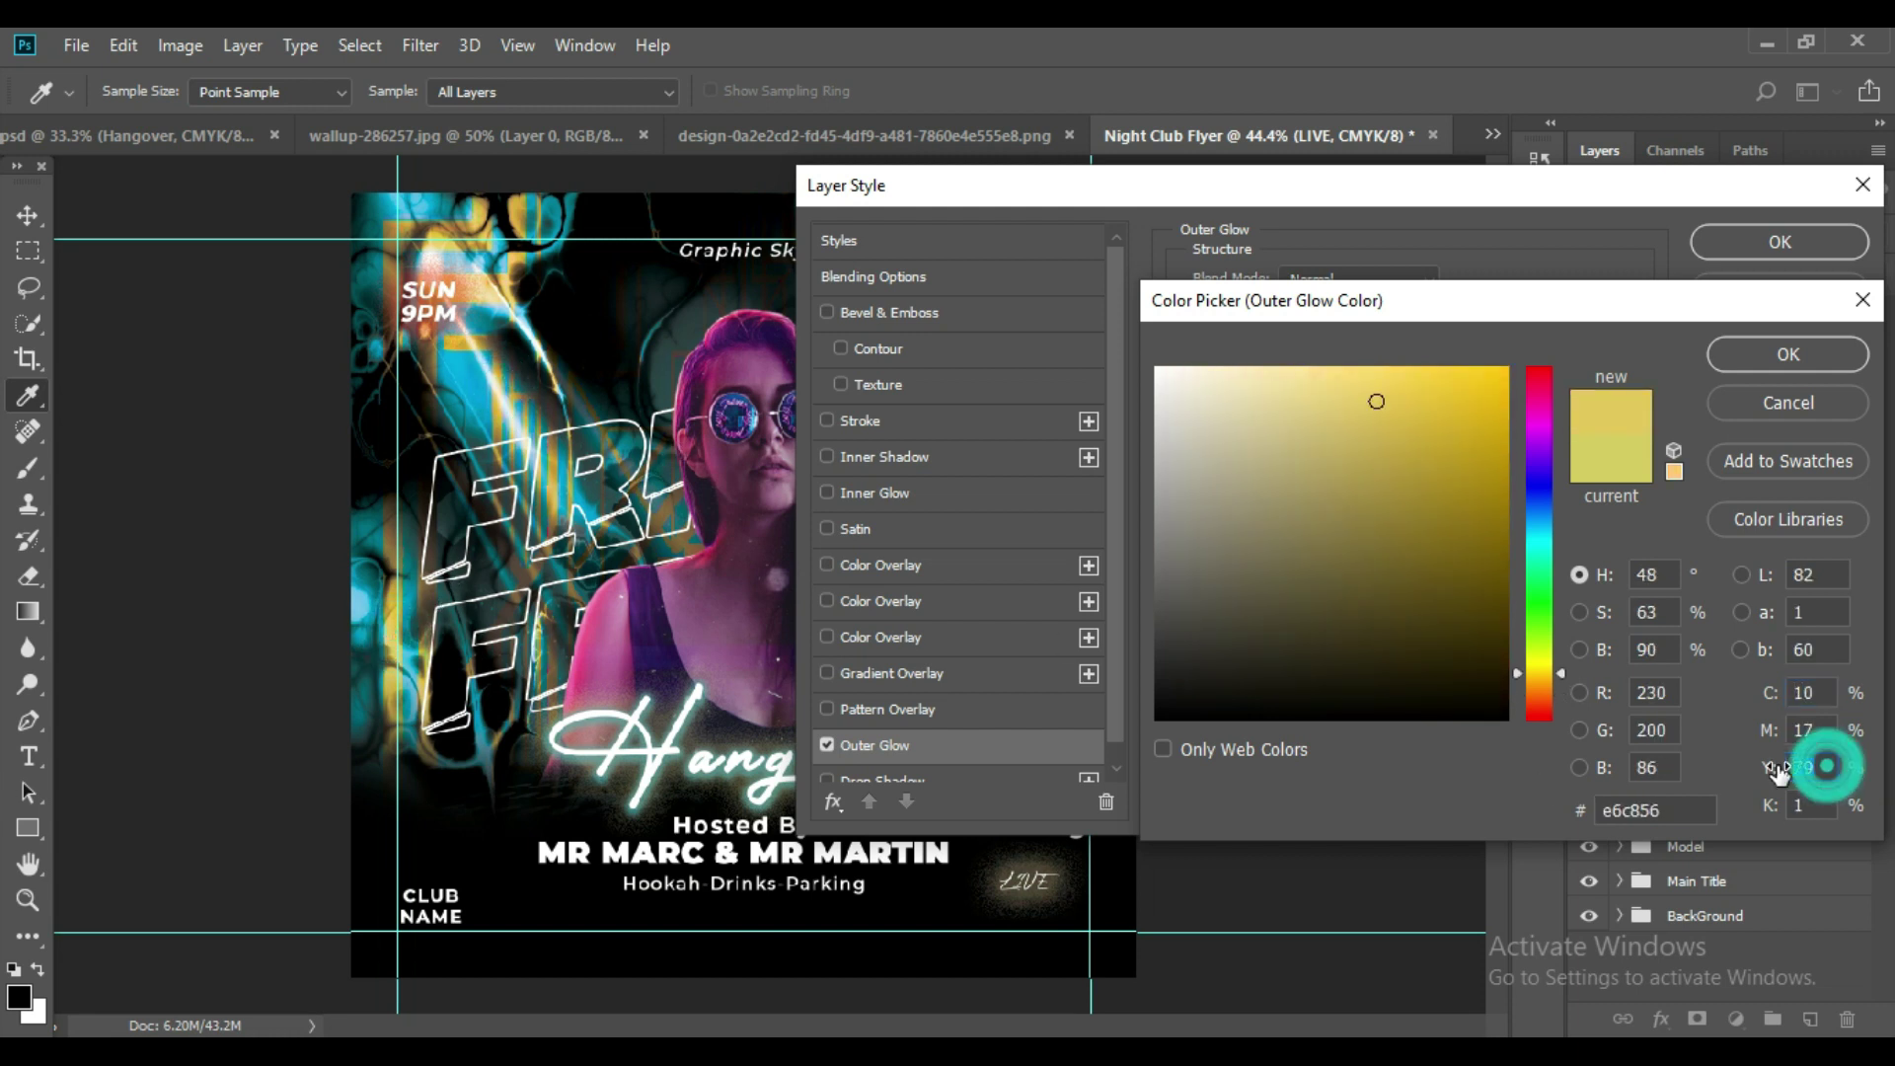
text(100)
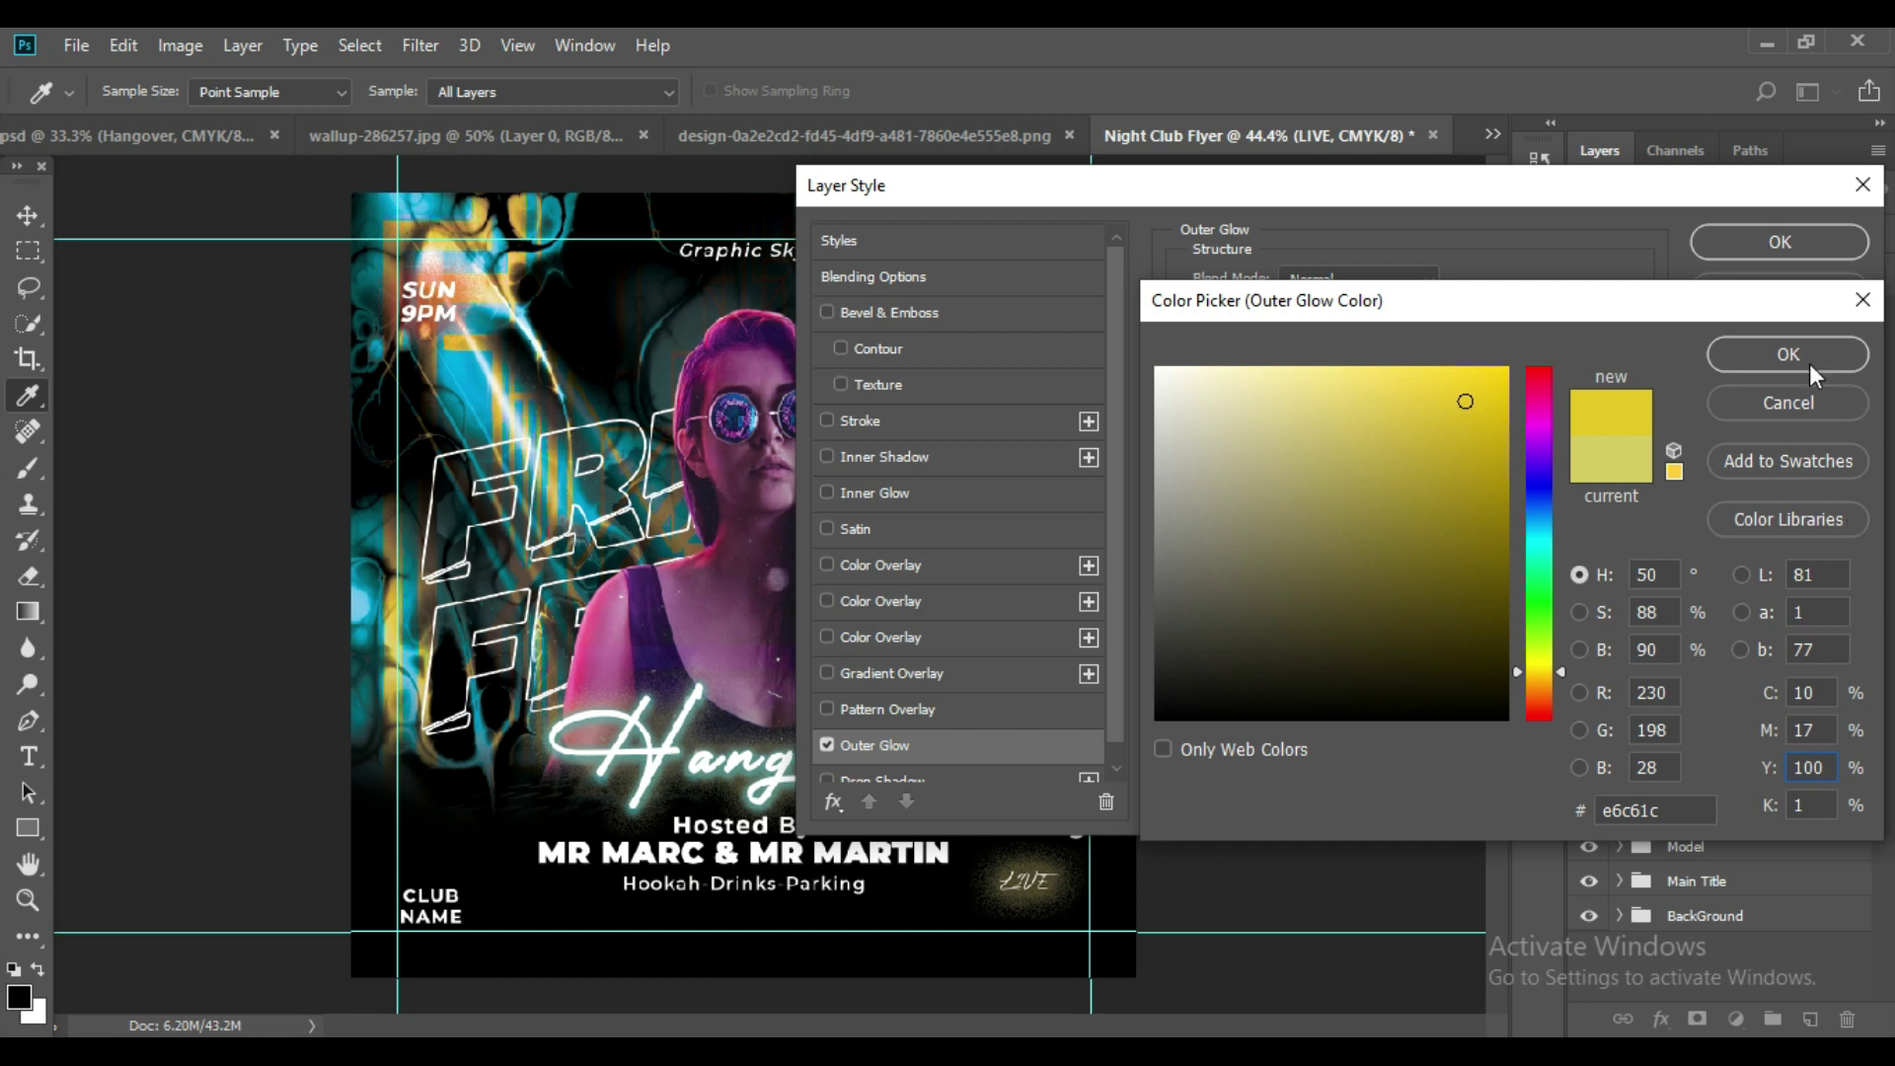
click(1802, 352)
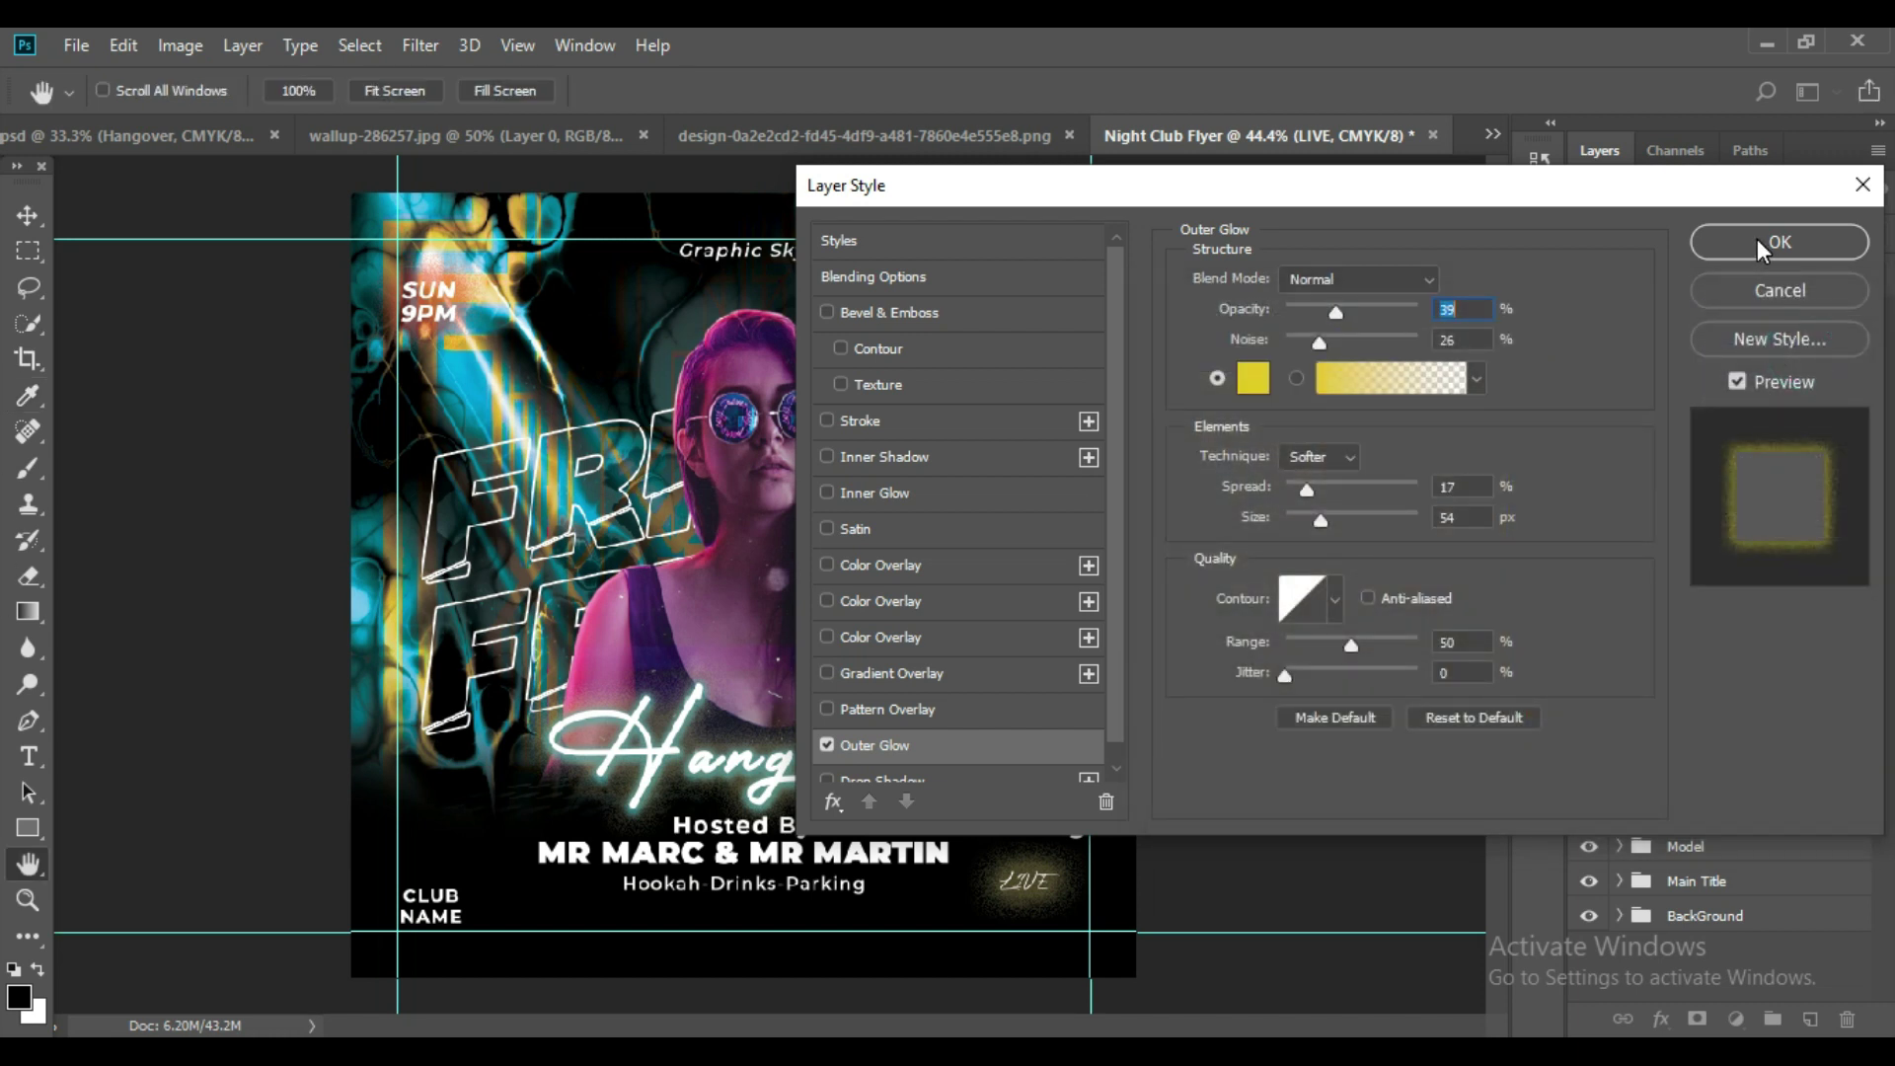
drag(1344, 312, 1354, 311)
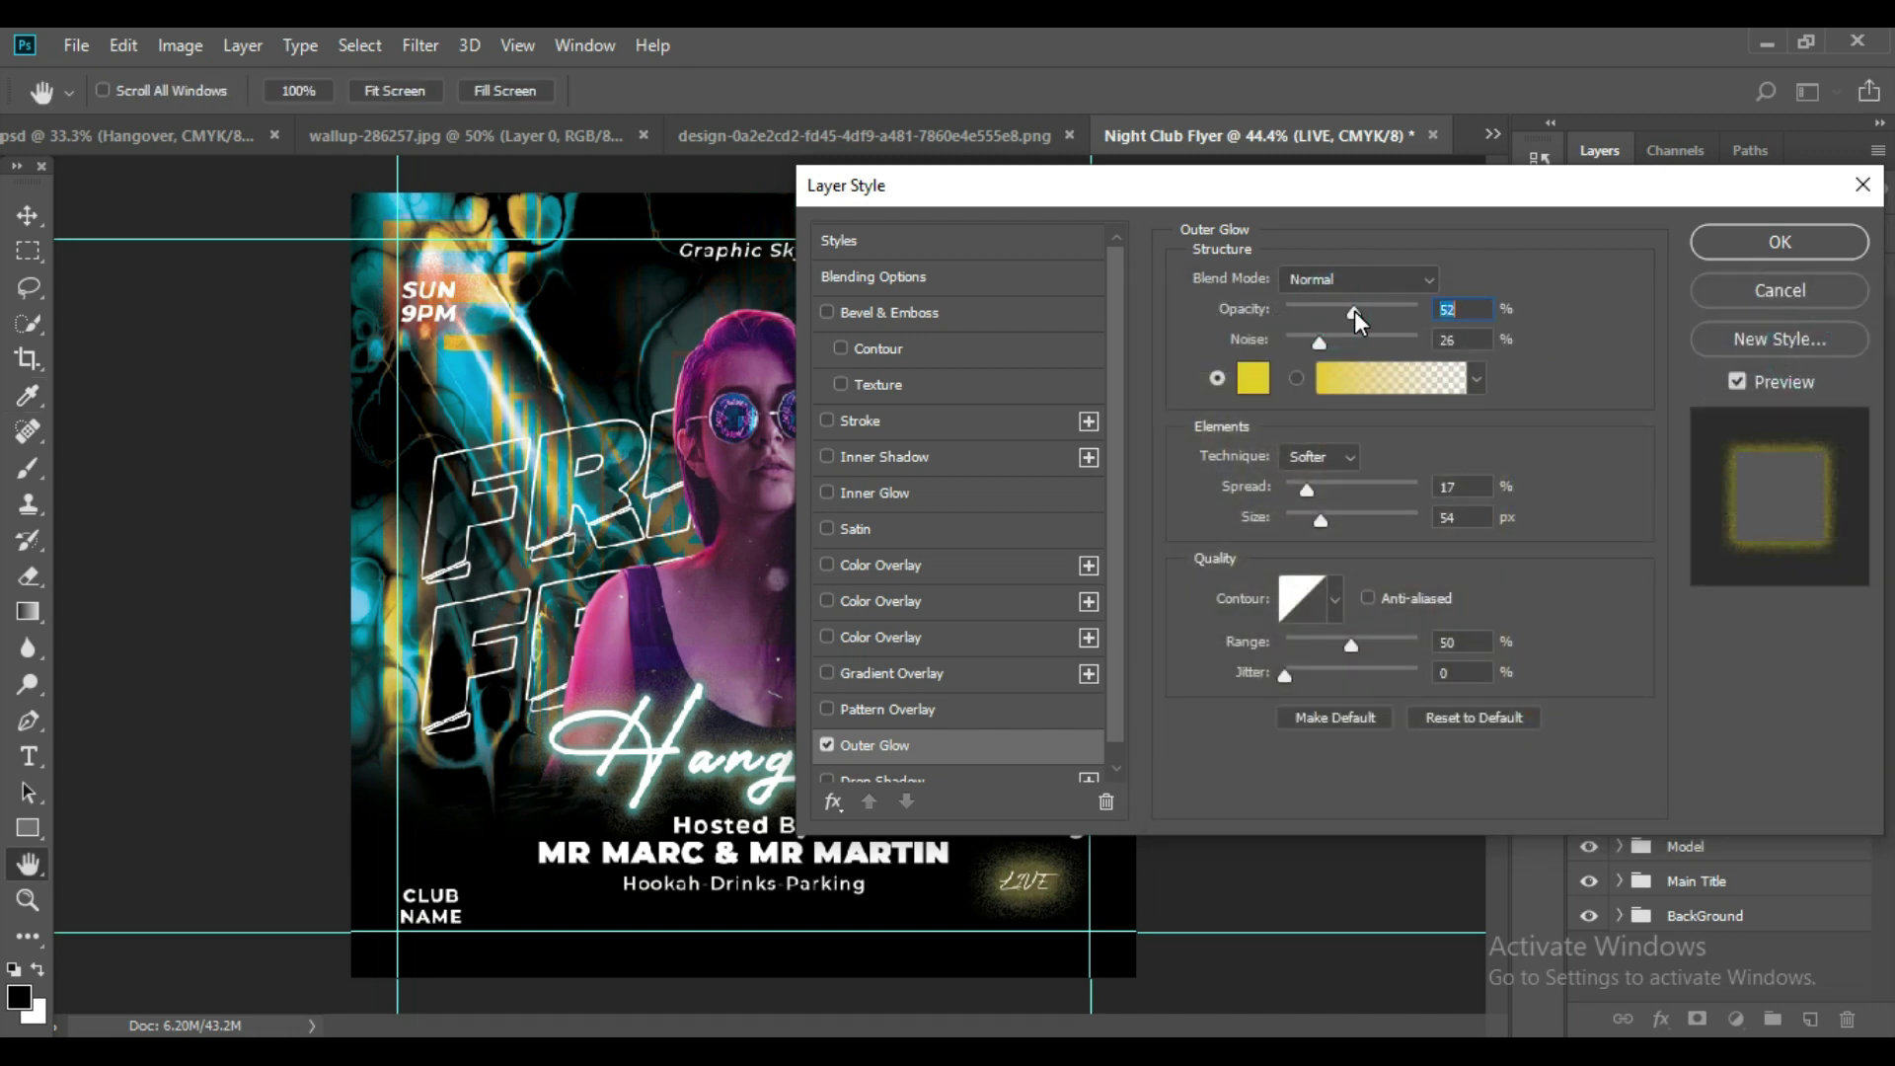
click(1739, 243)
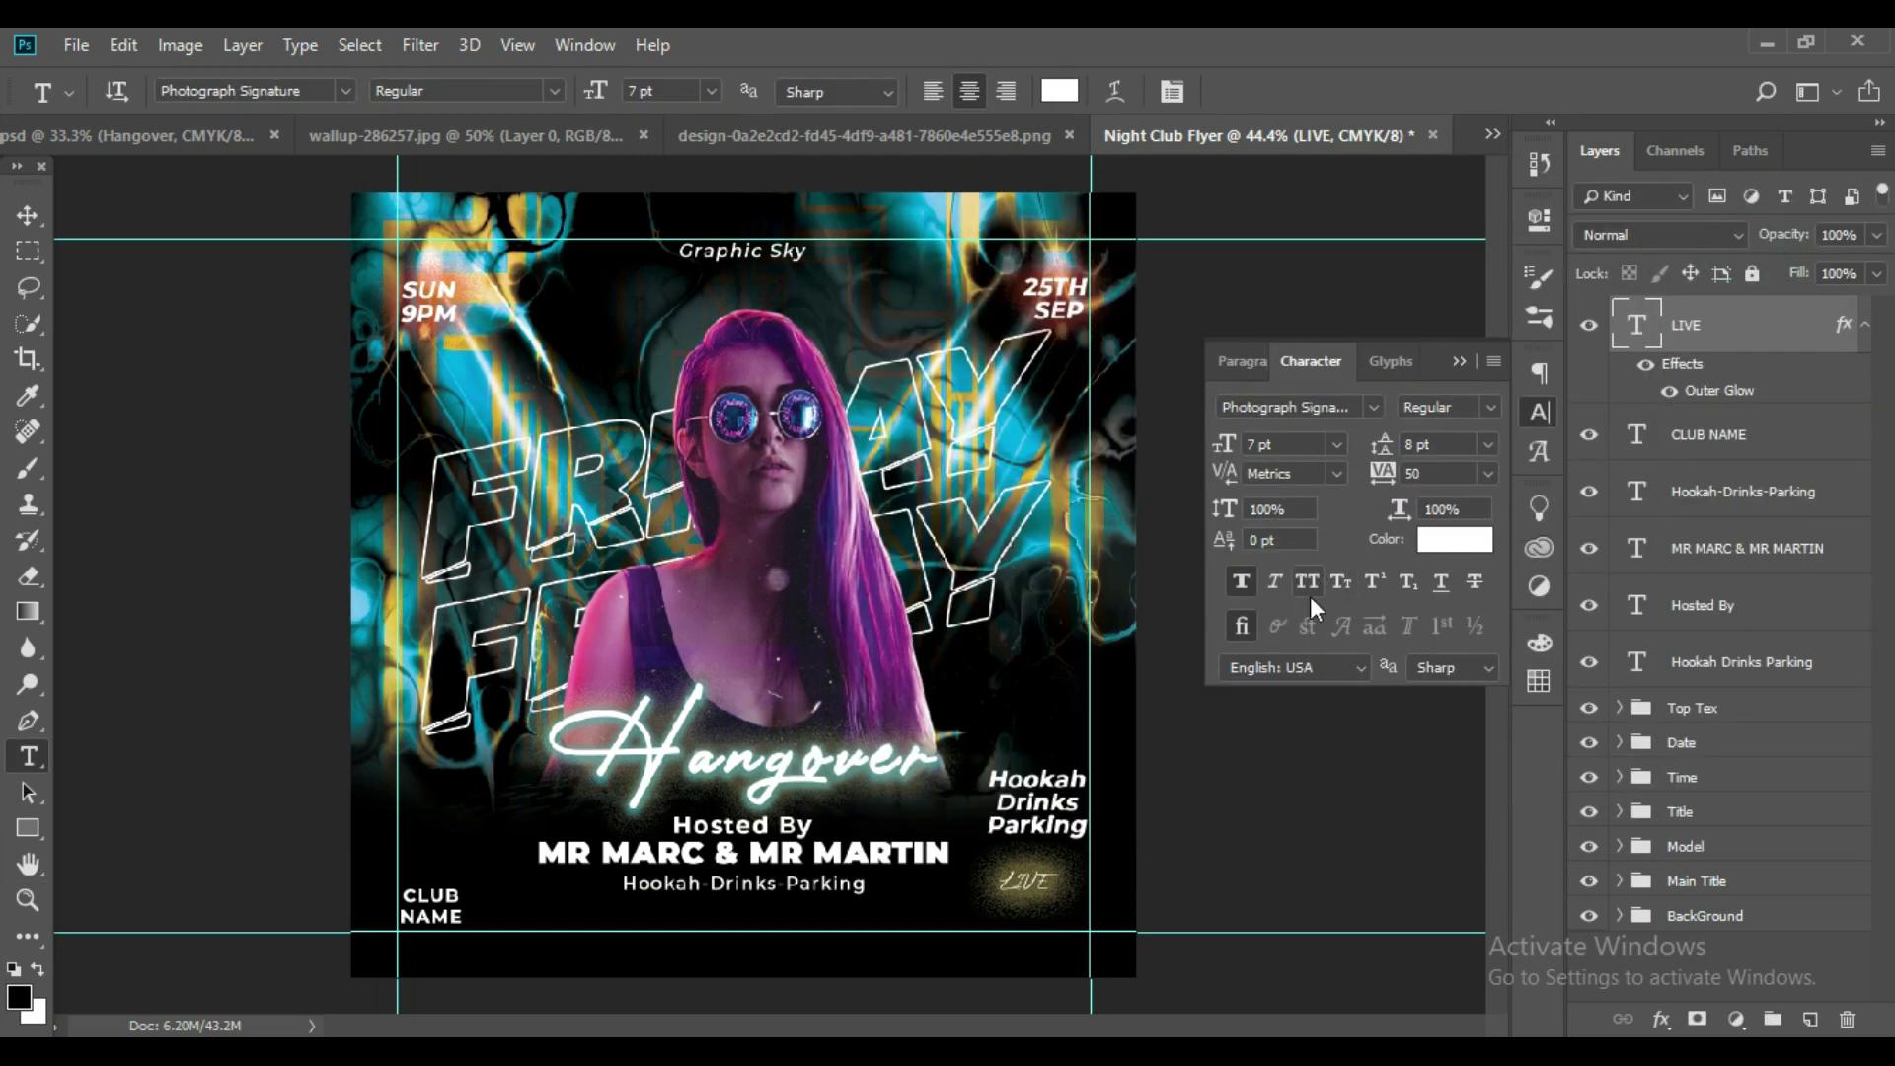
Apply faux italic to LIVE and retype it as 'Live'.
click(1271, 586)
double_click(1635, 324)
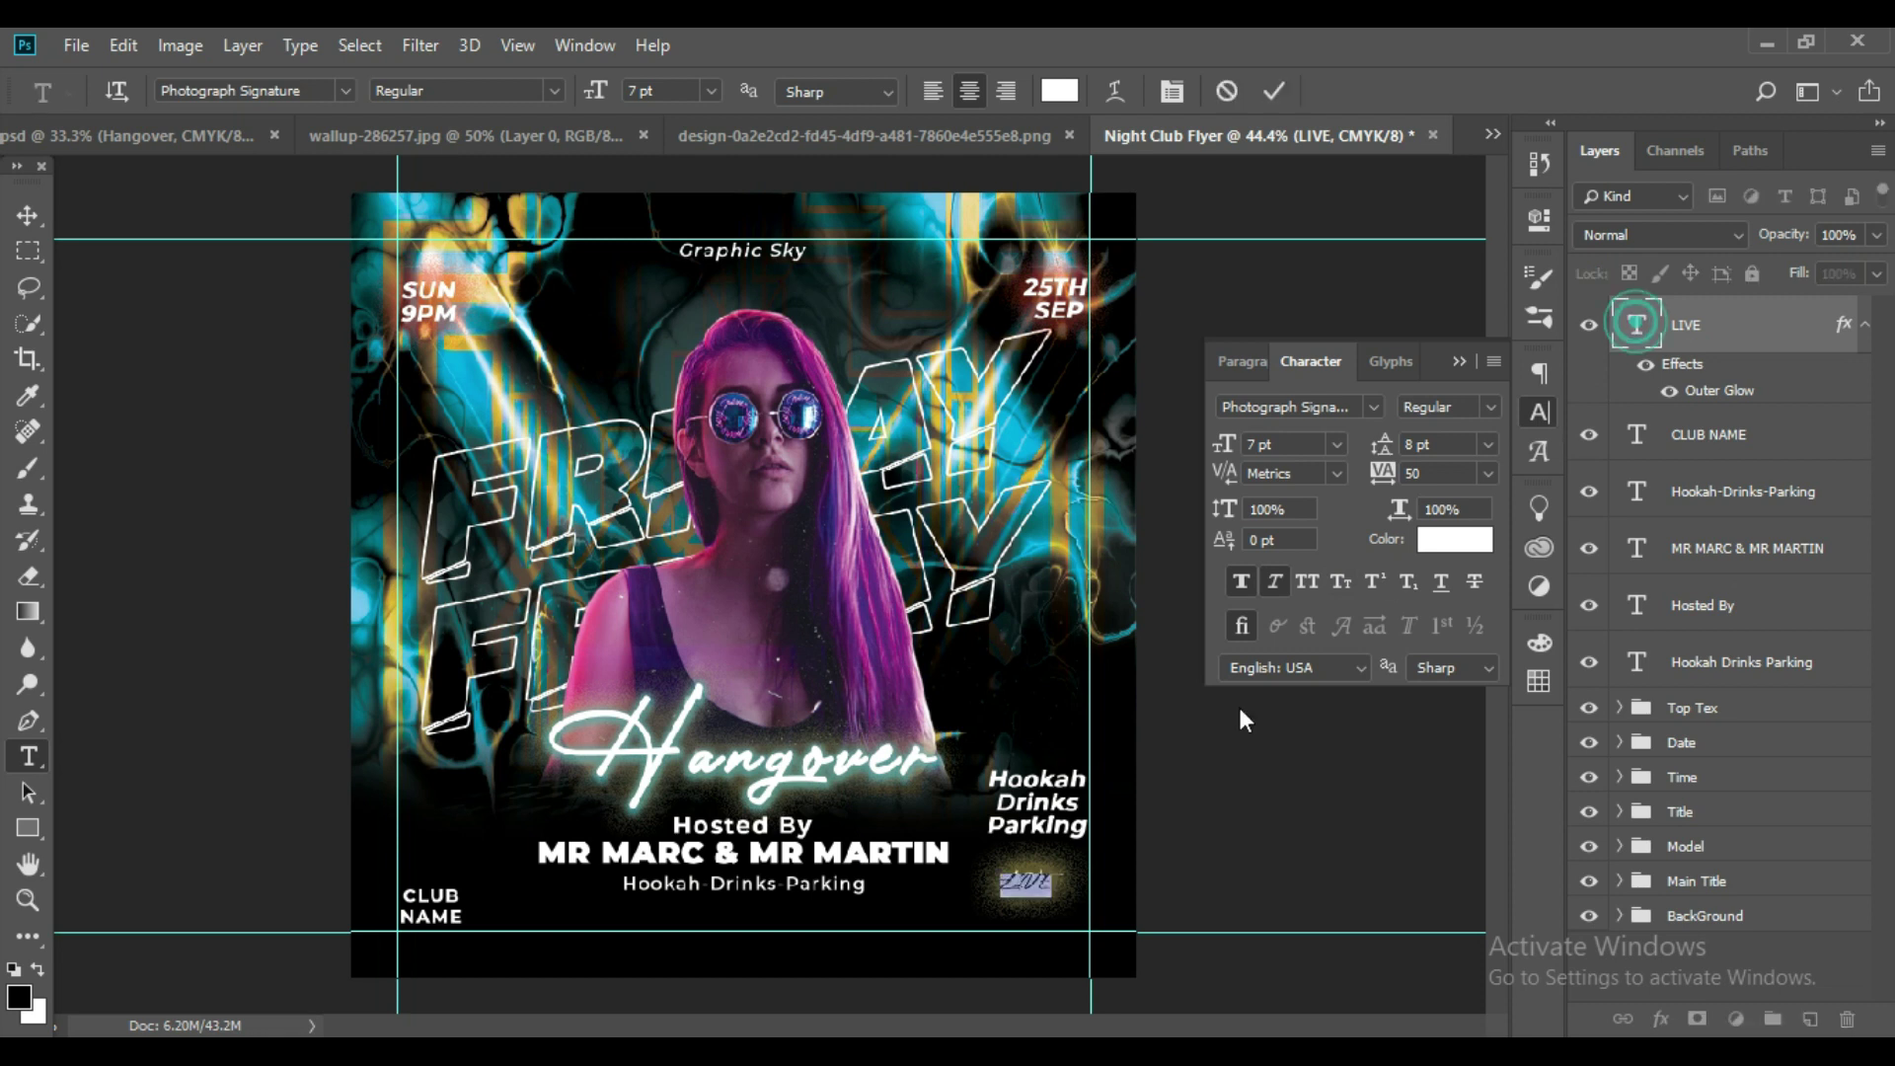
text(Live)
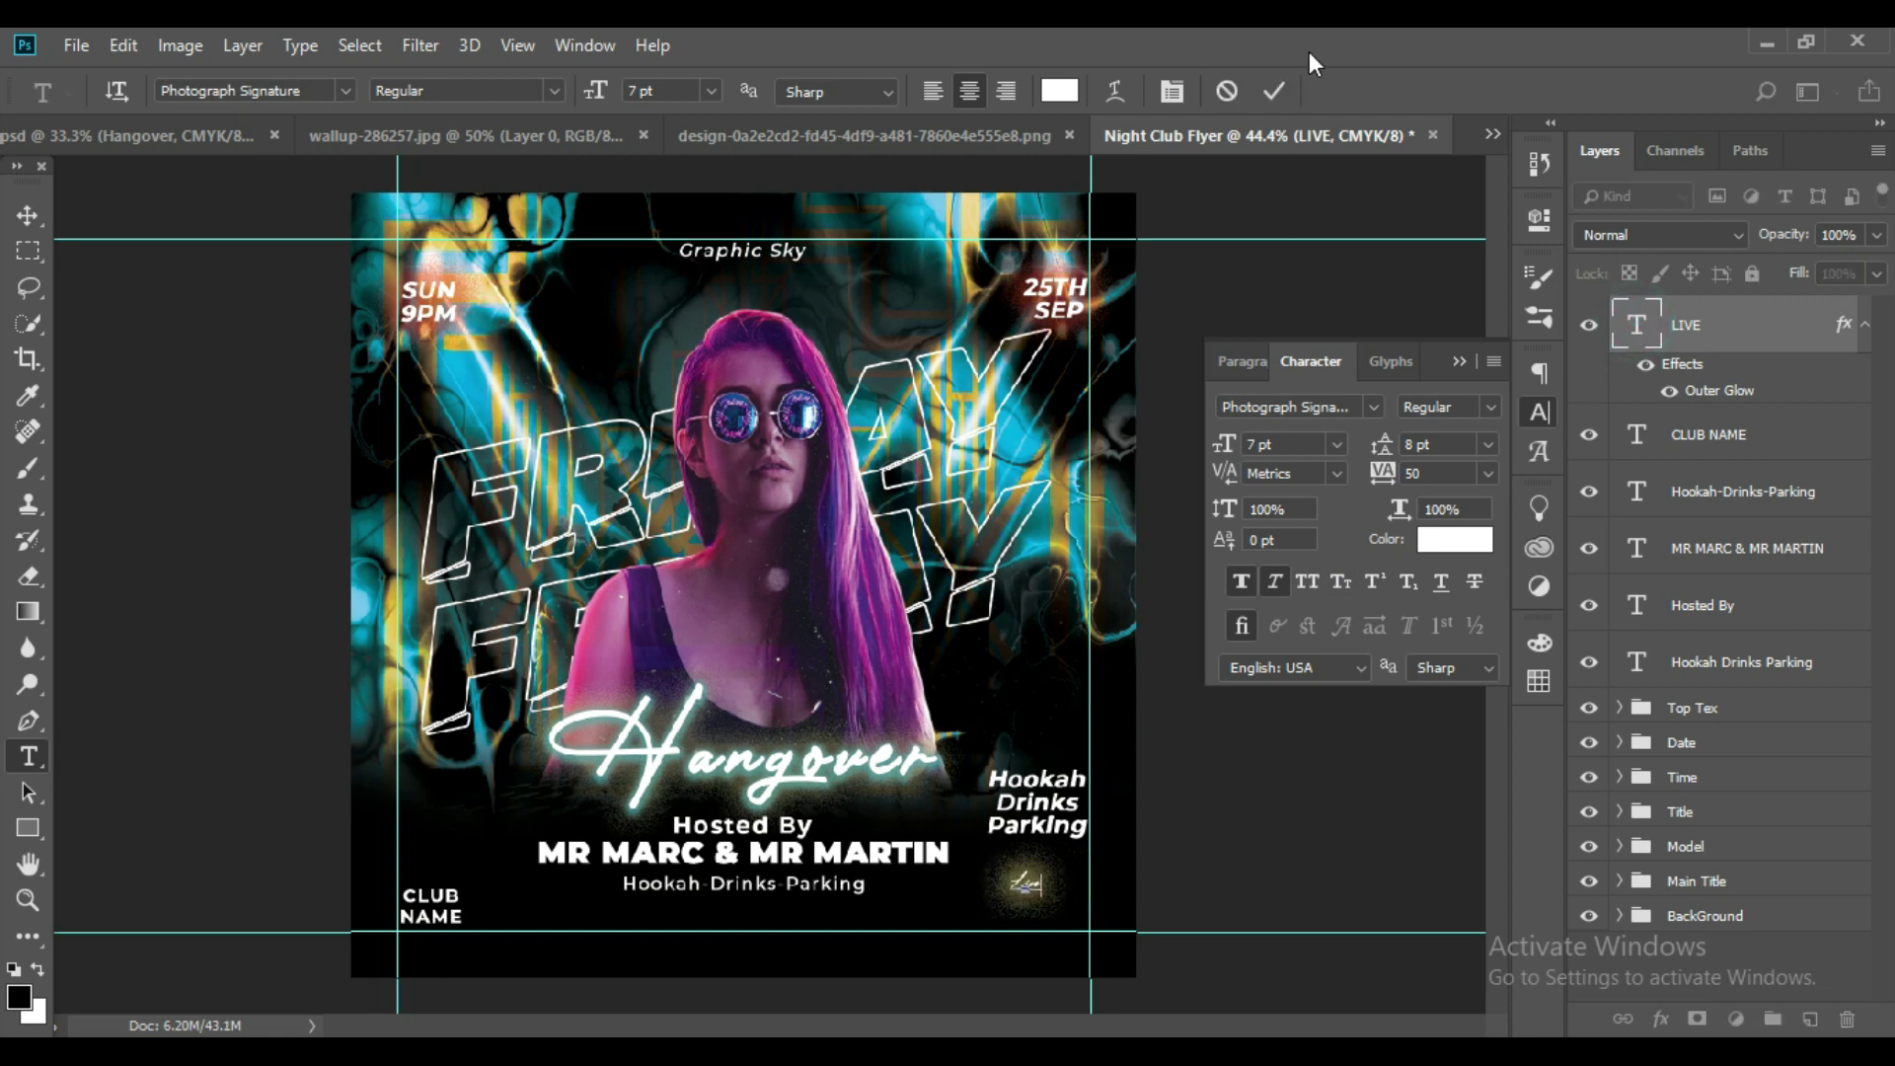
click(1274, 91)
Resize the Live text to 12 pt and start a new text line below it.
double_click(1635, 323)
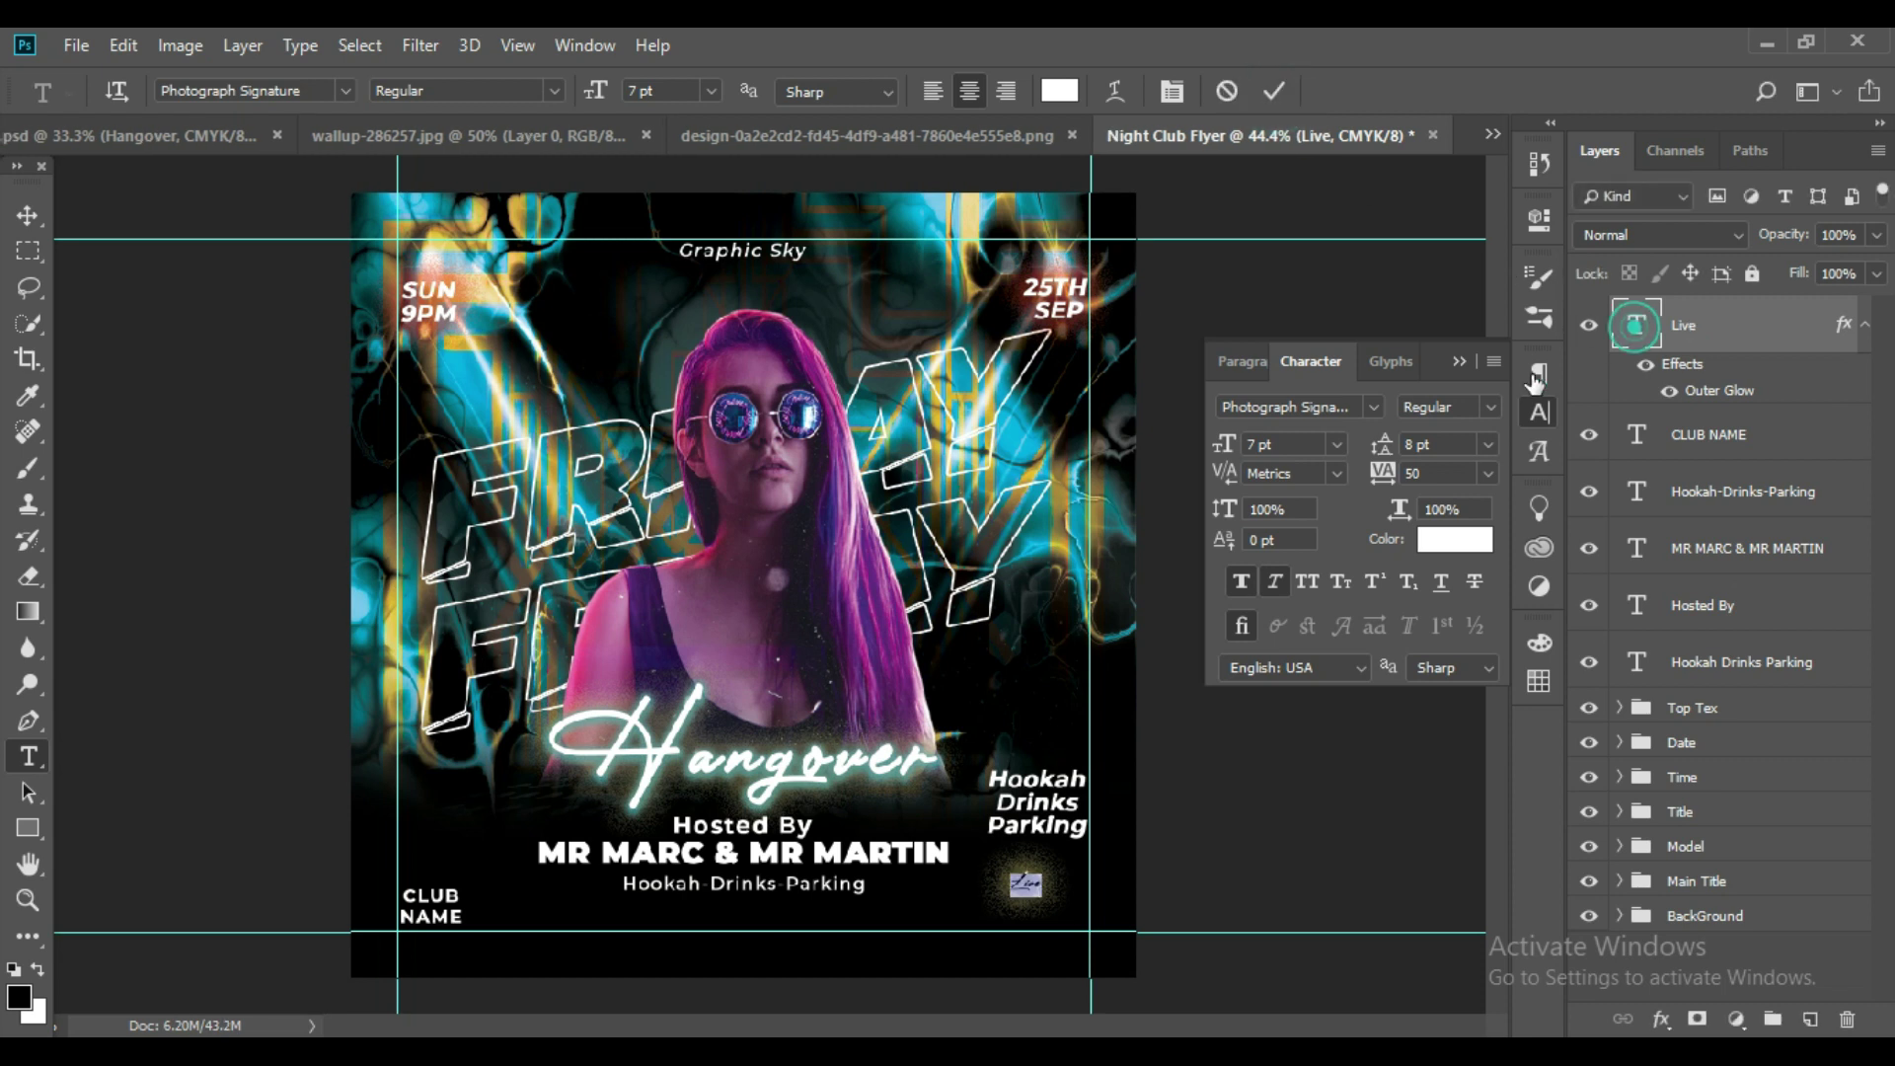
click(1225, 446)
text(1)
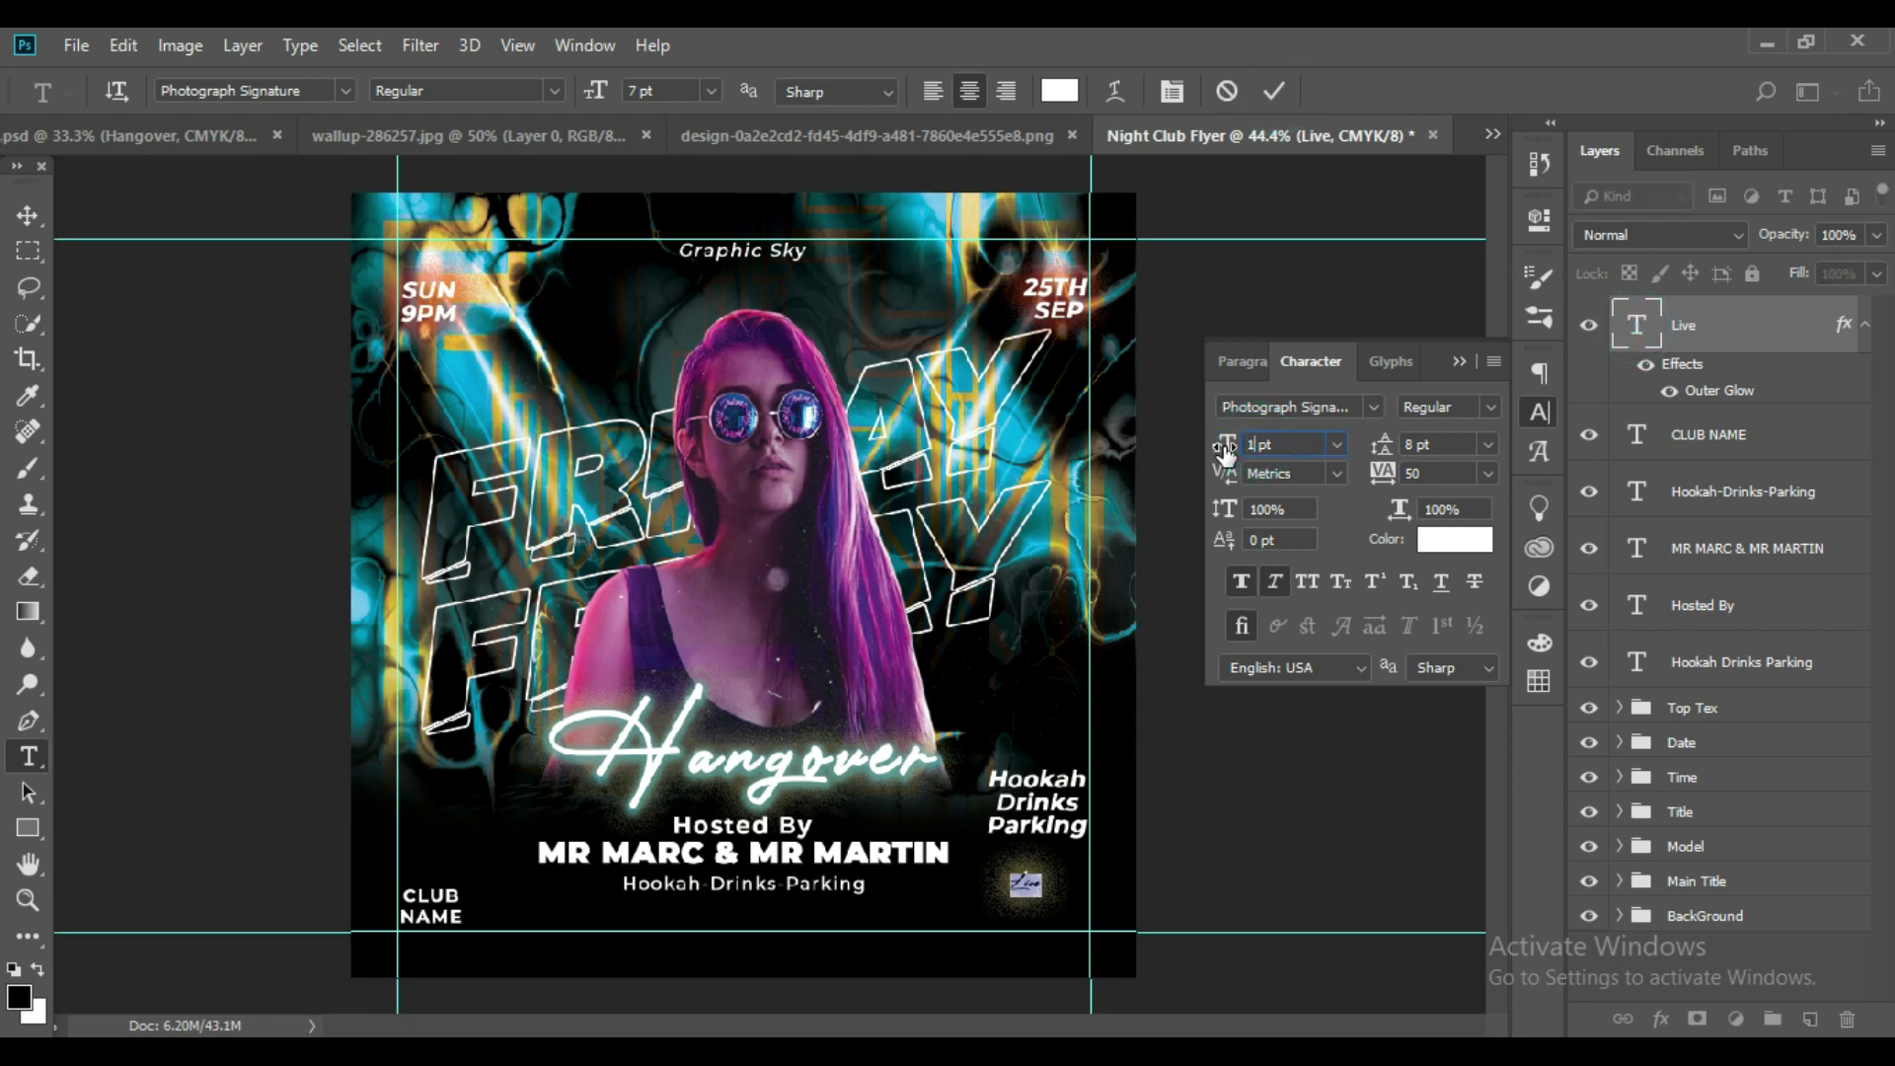
text(5)
key(Return)
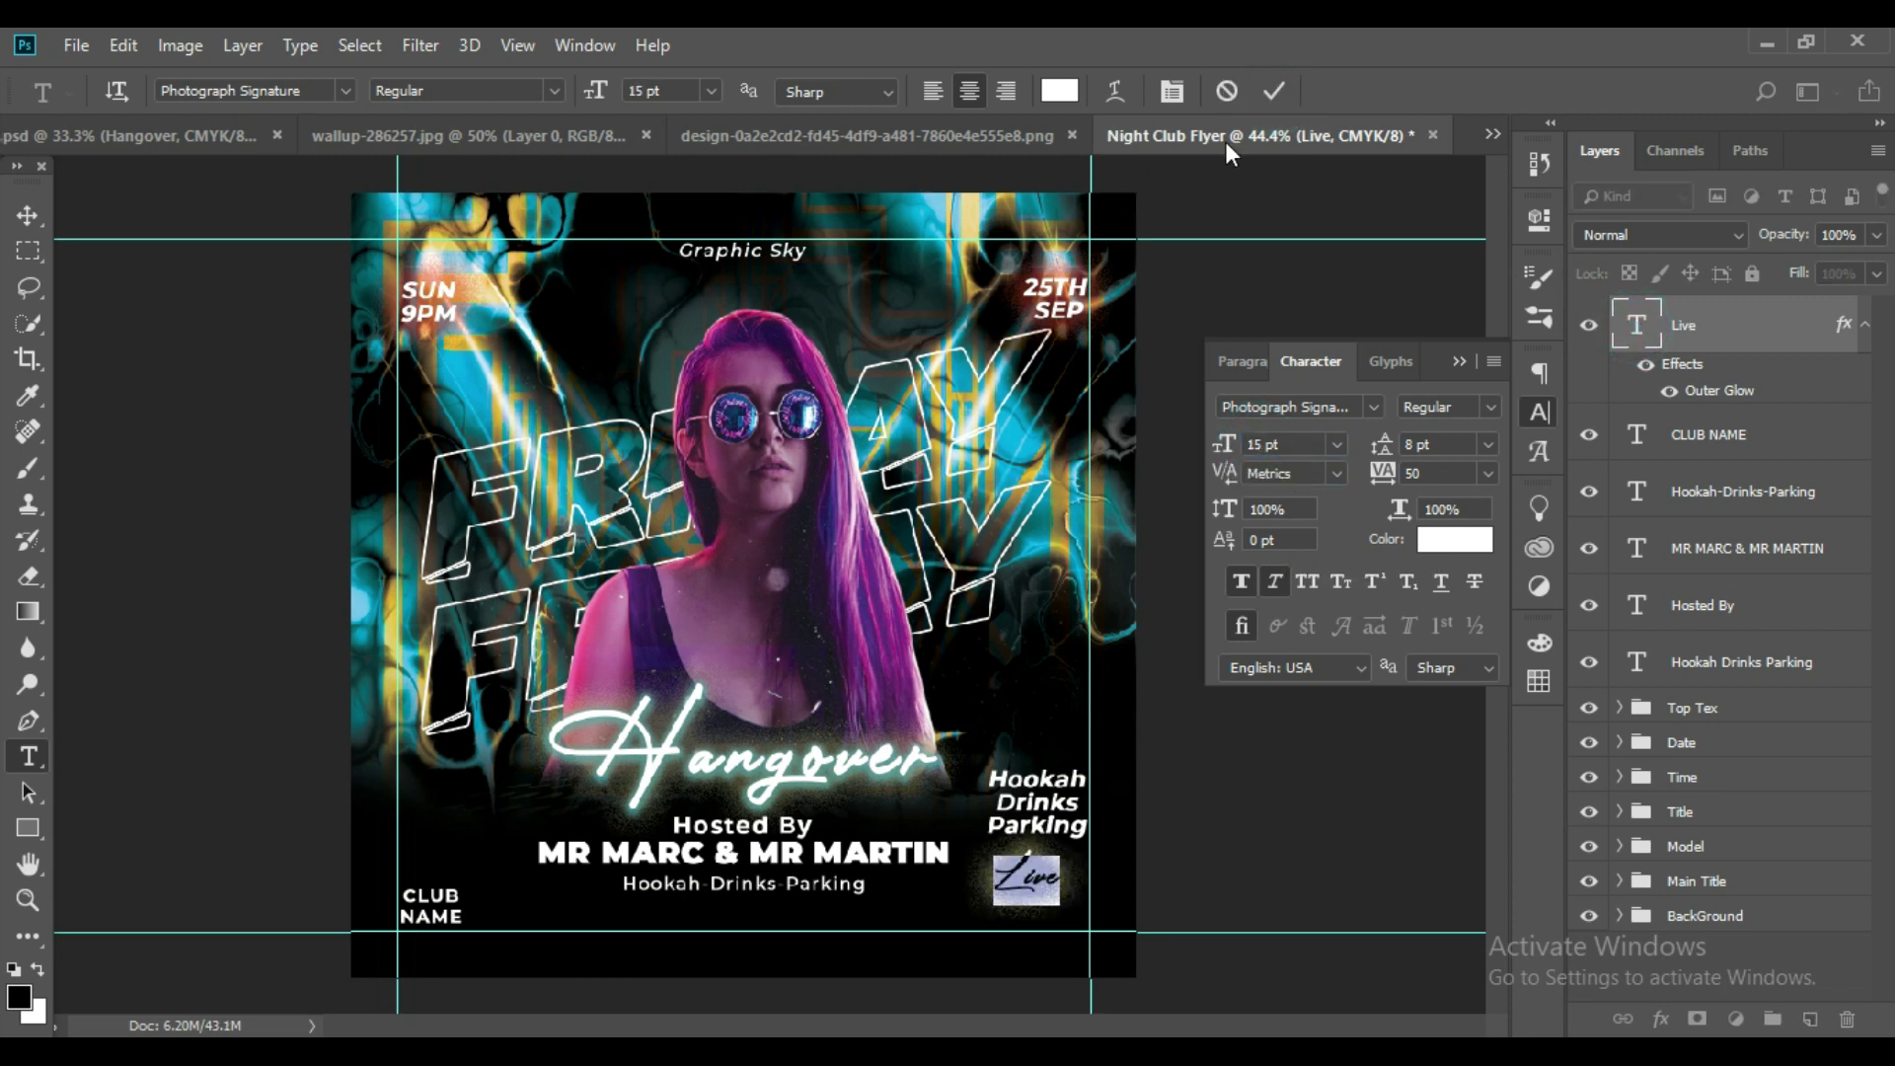
click(1275, 91)
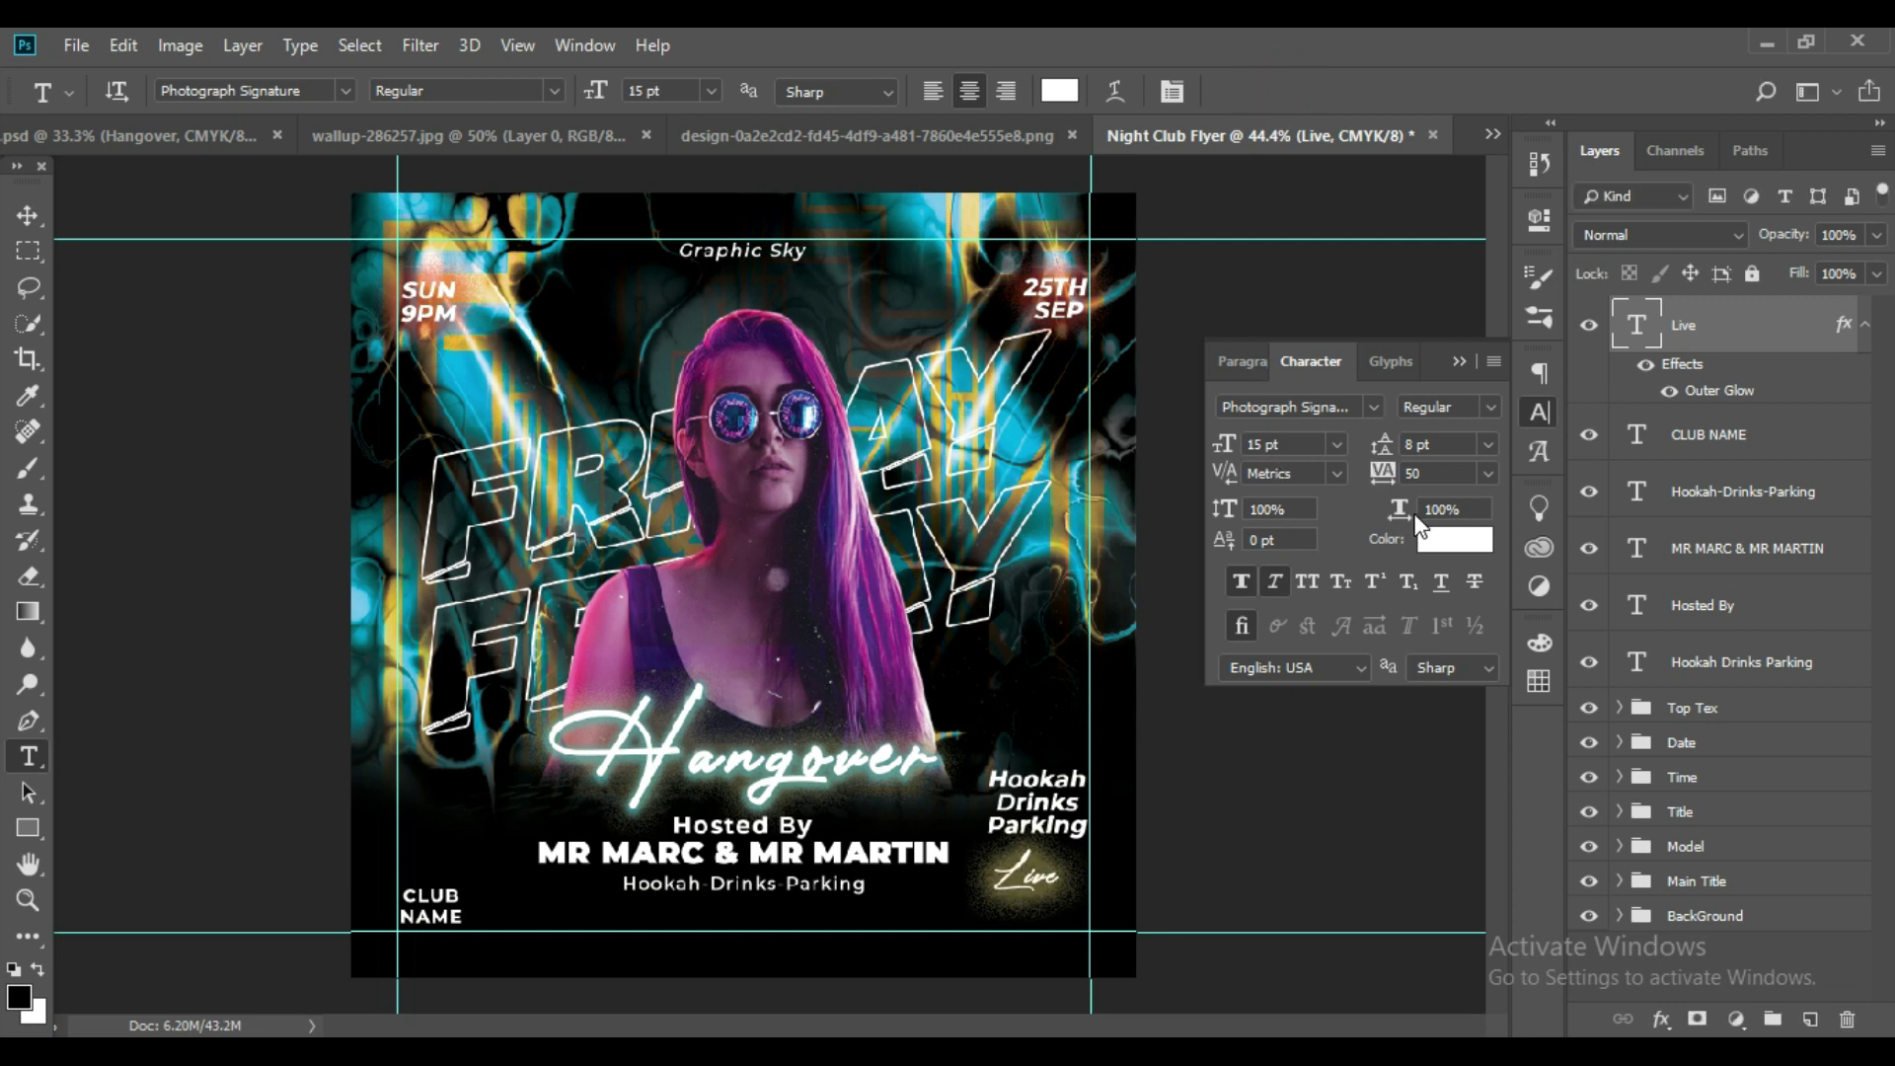
double_click(1634, 325)
click(1277, 445)
text(12)
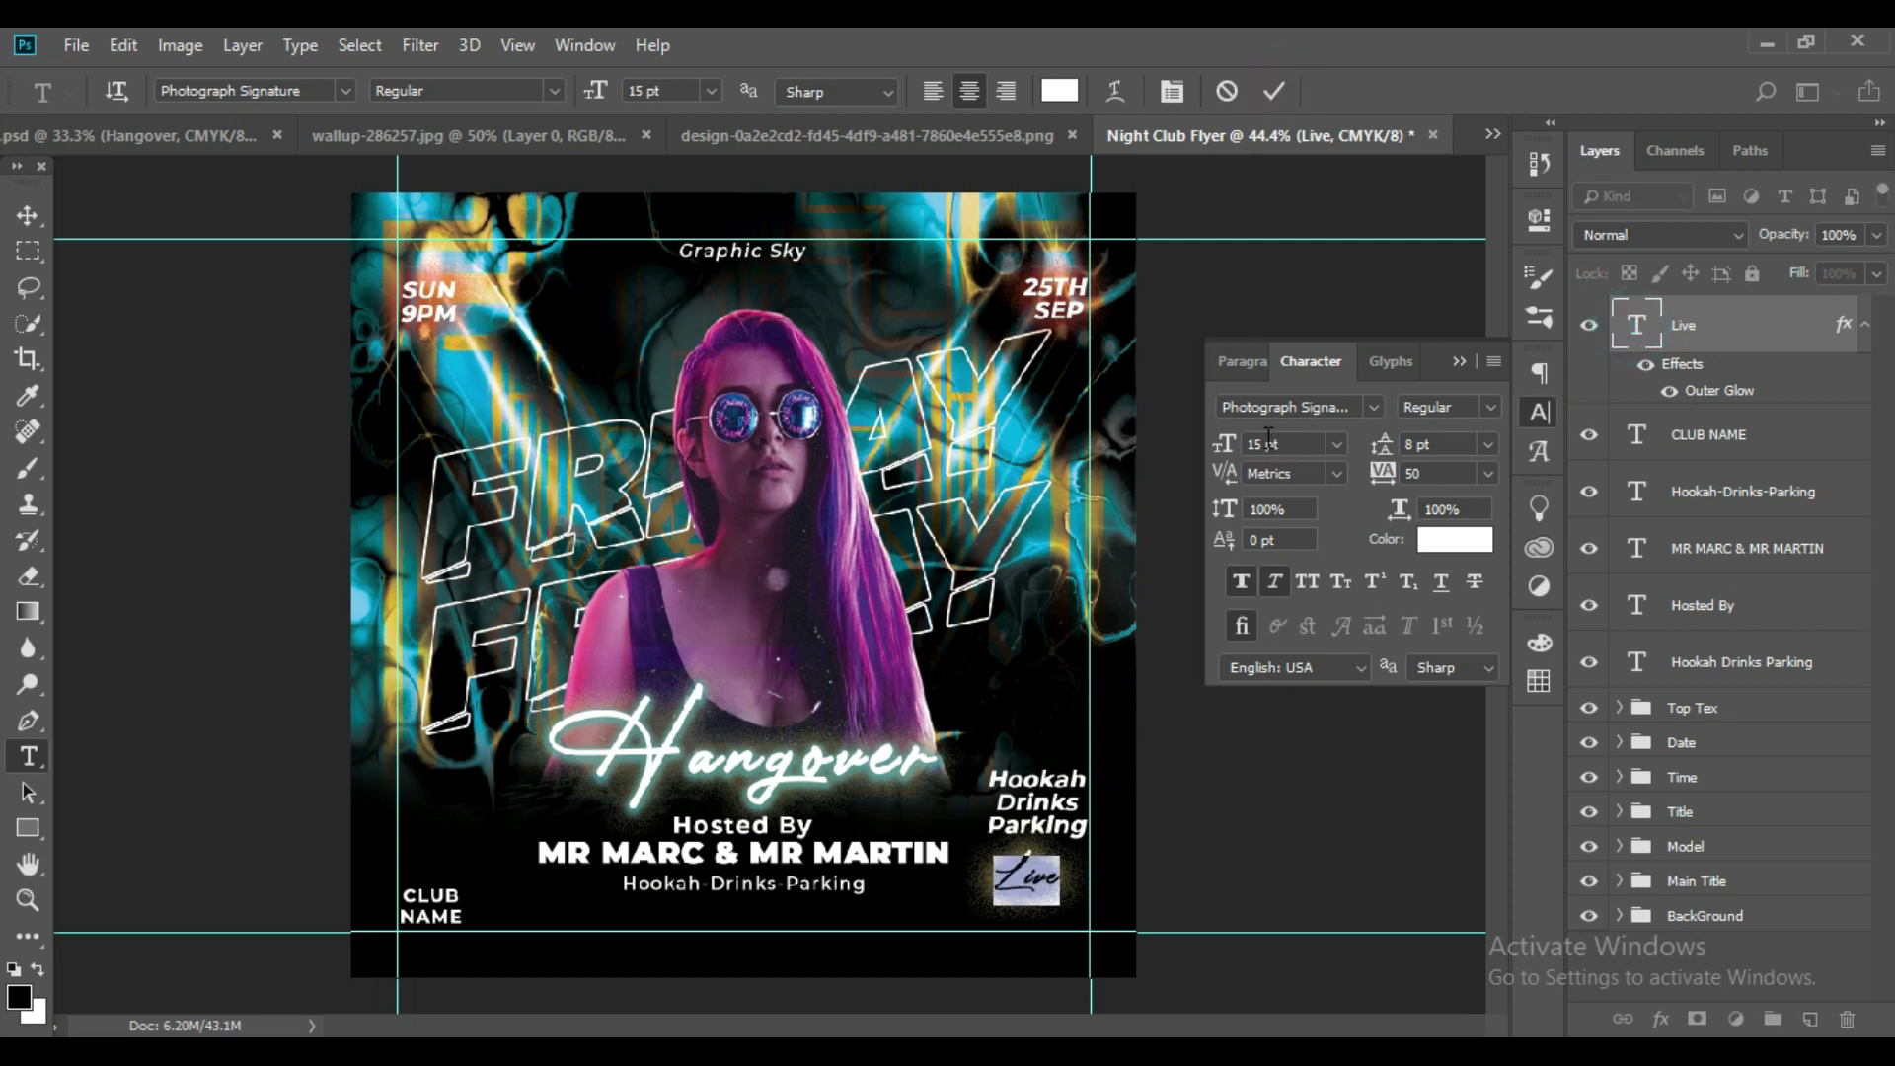
key(Return)
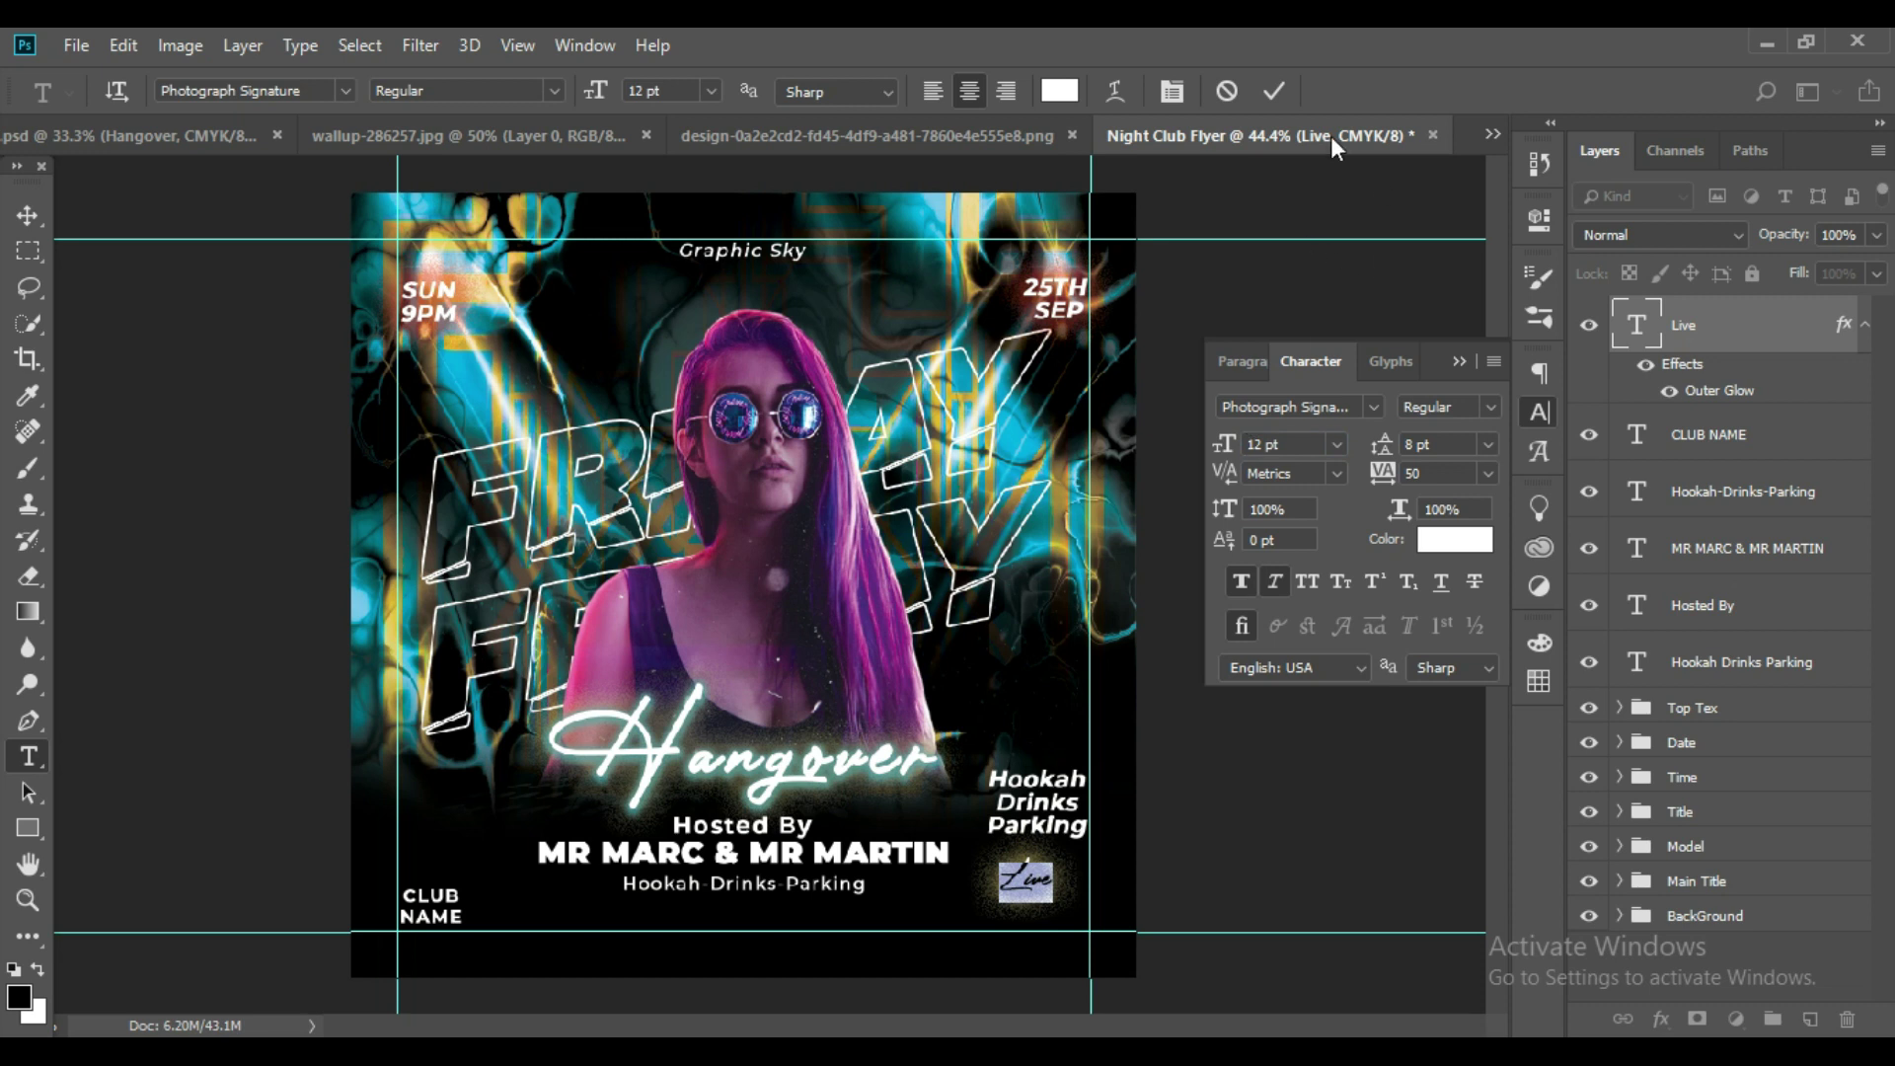
click(1275, 87)
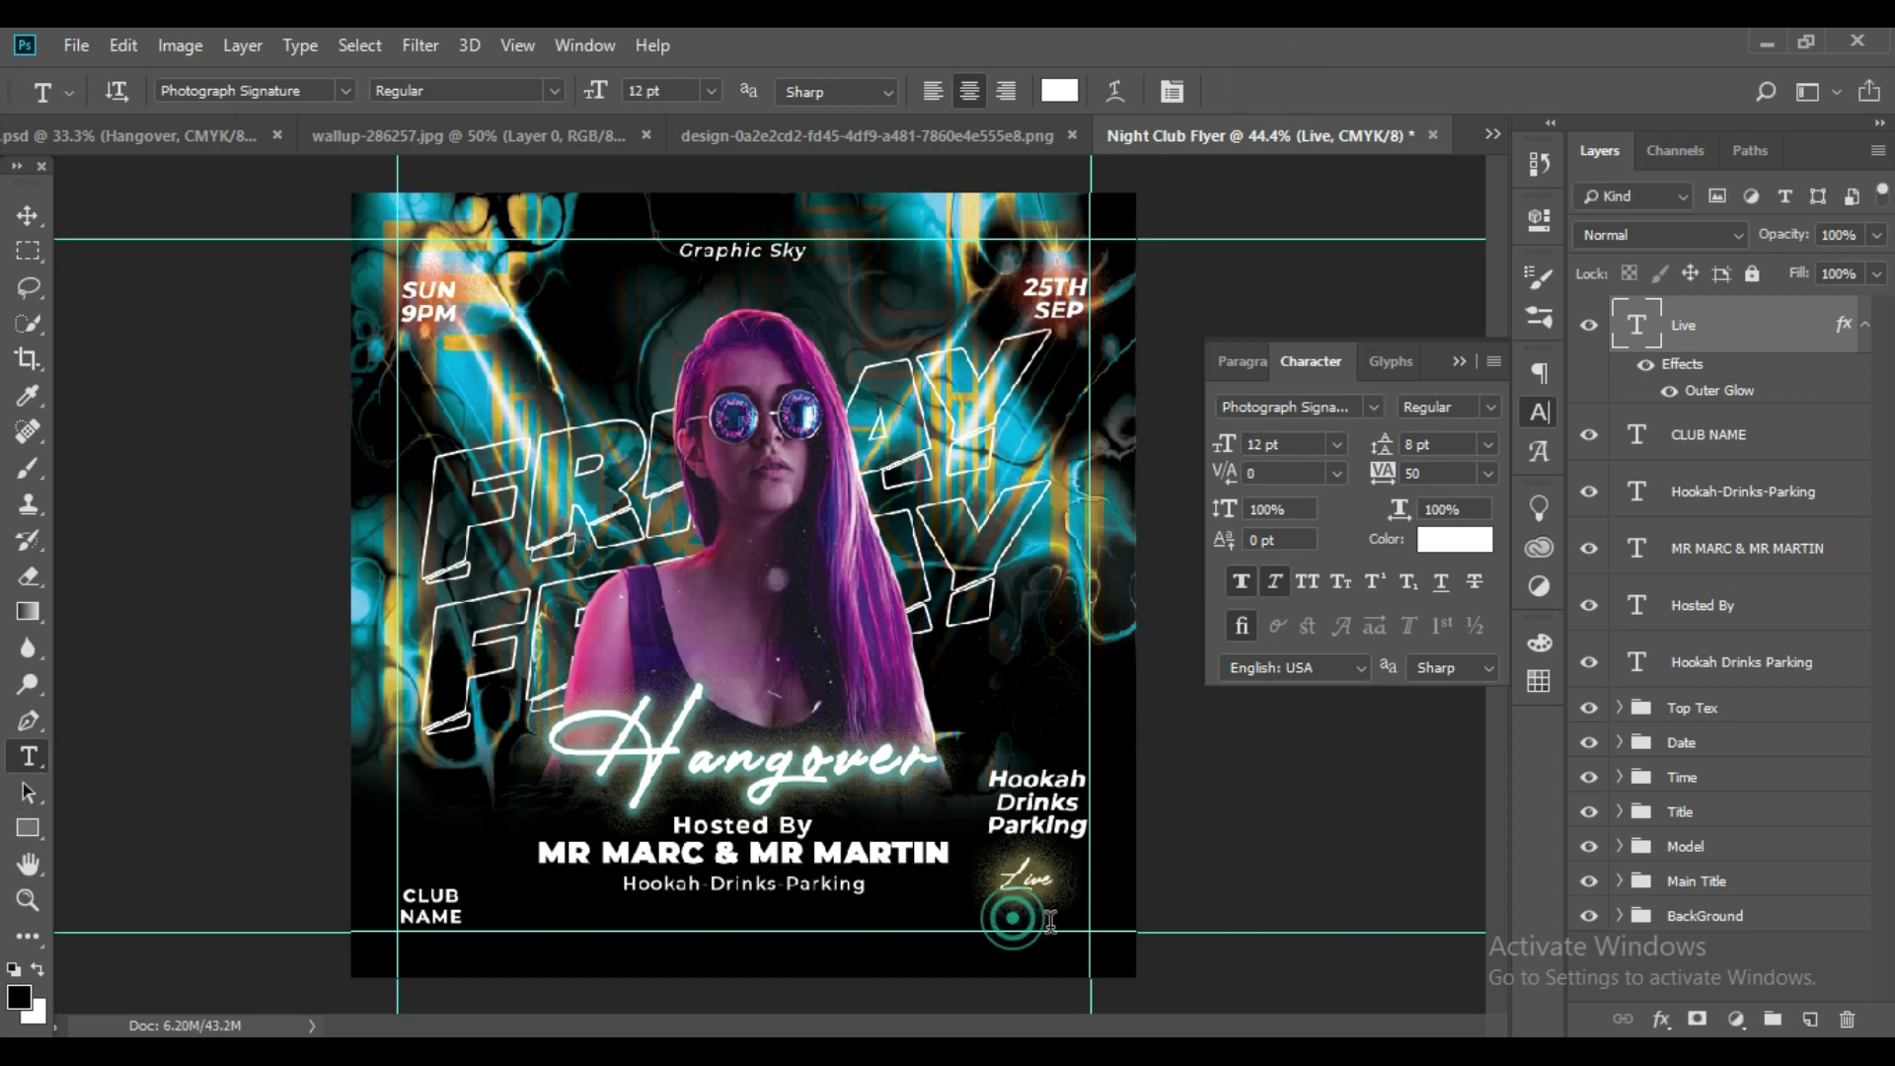
click(1011, 916)
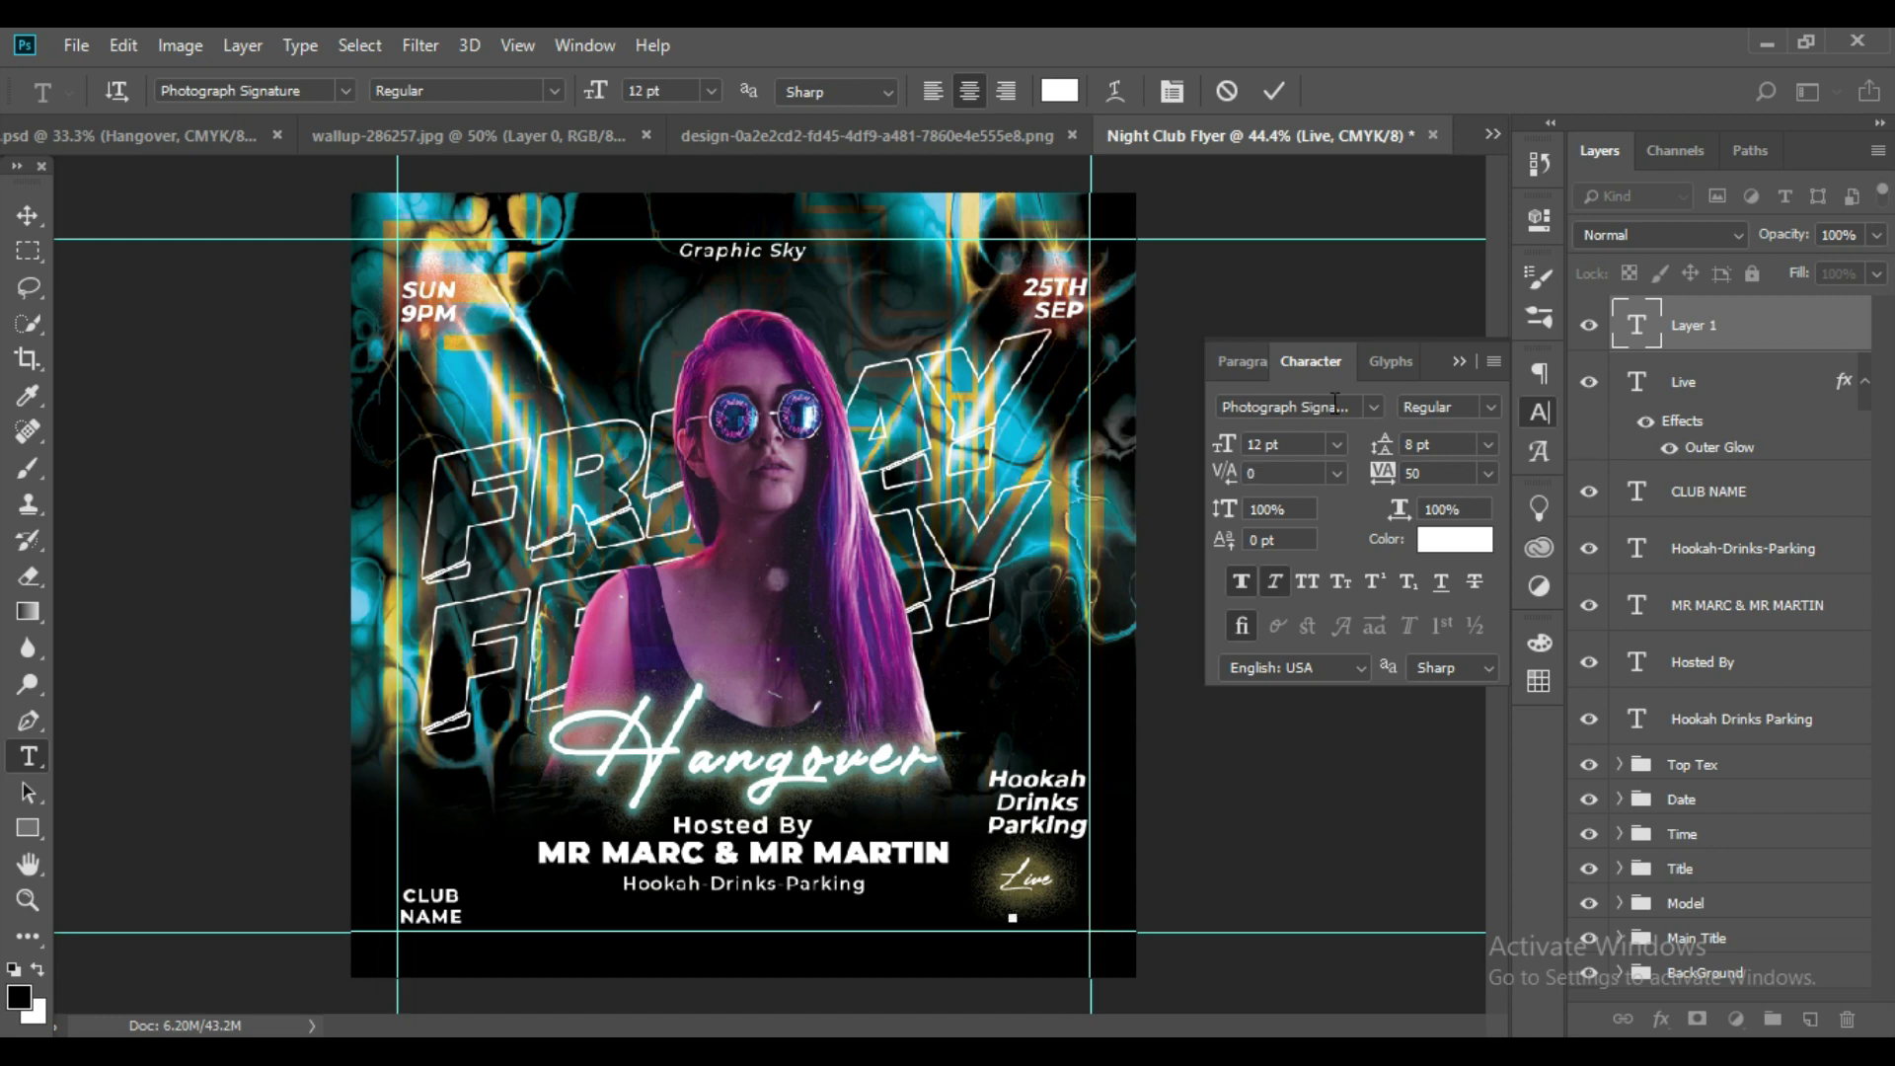
Type 'Show' in Montserrat beneath Live and turn off faux italic.
click(1372, 406)
click(1322, 521)
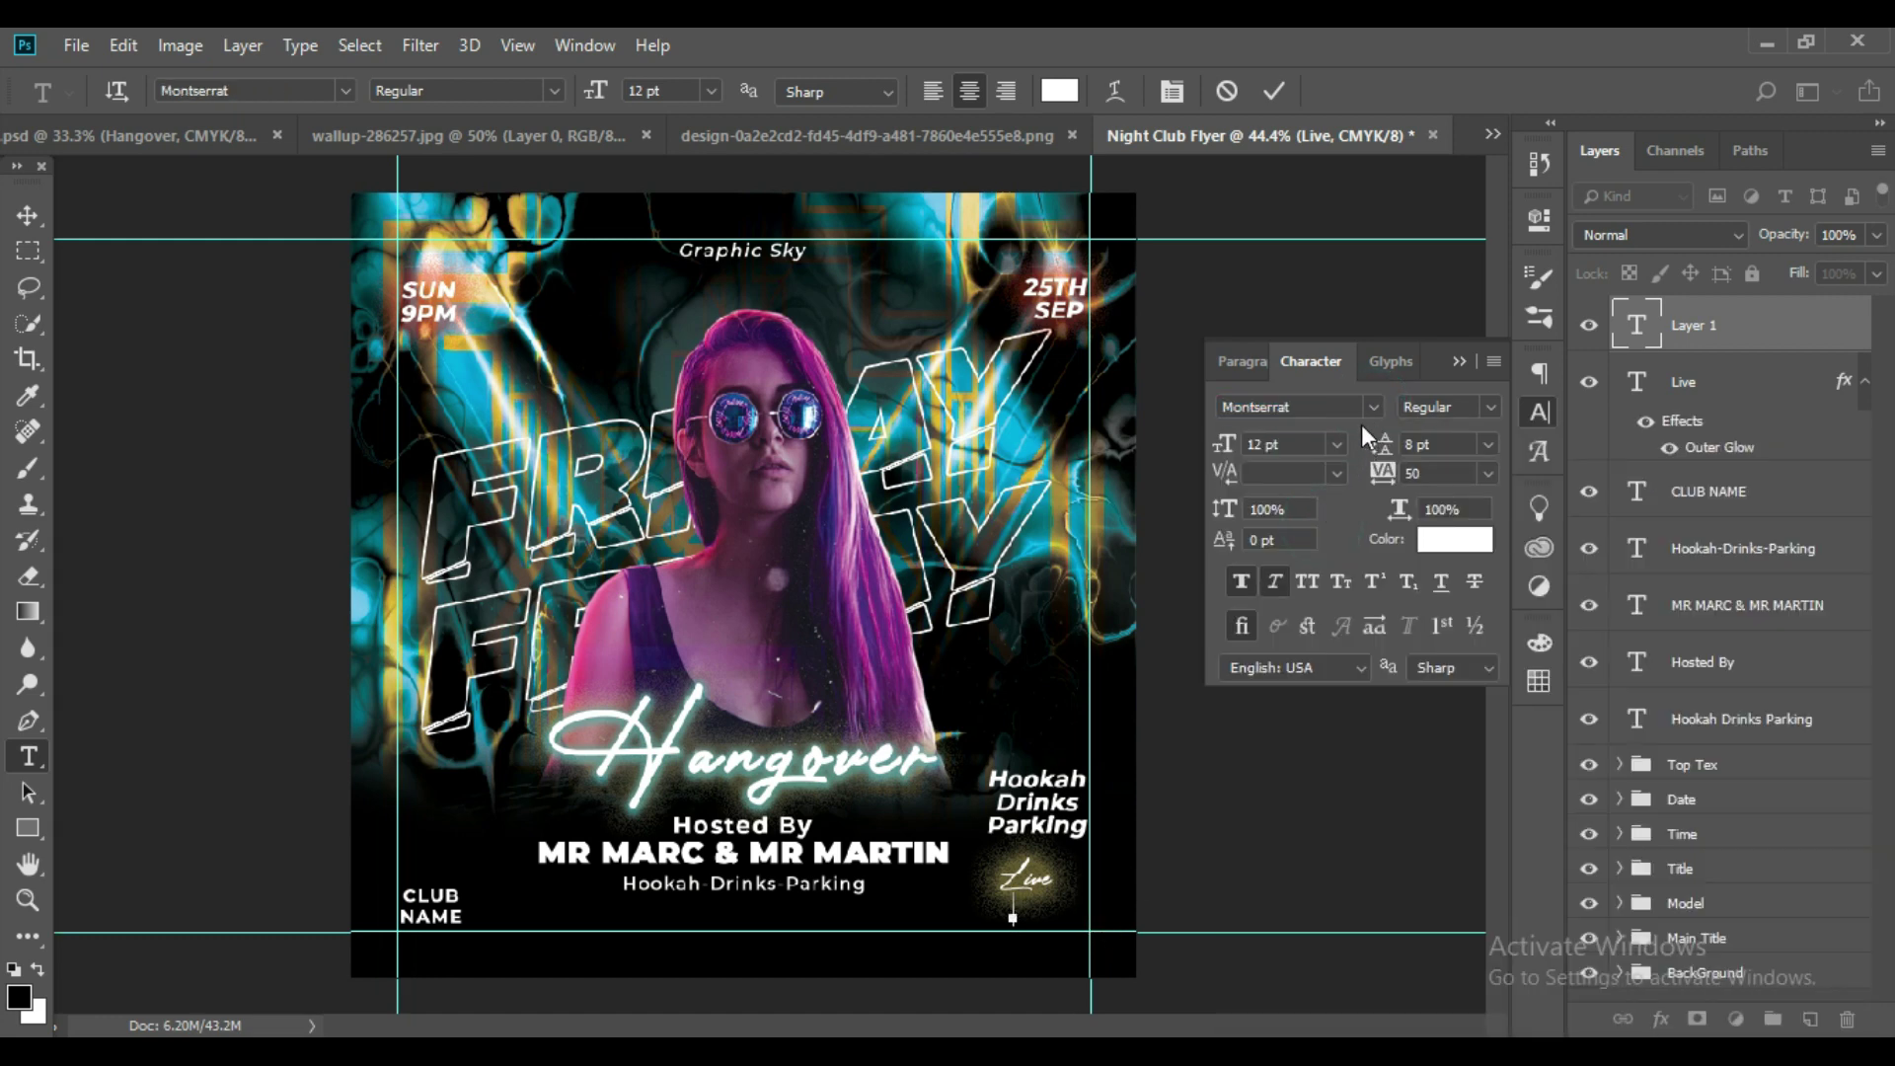
text(S)
text(how)
click(1272, 91)
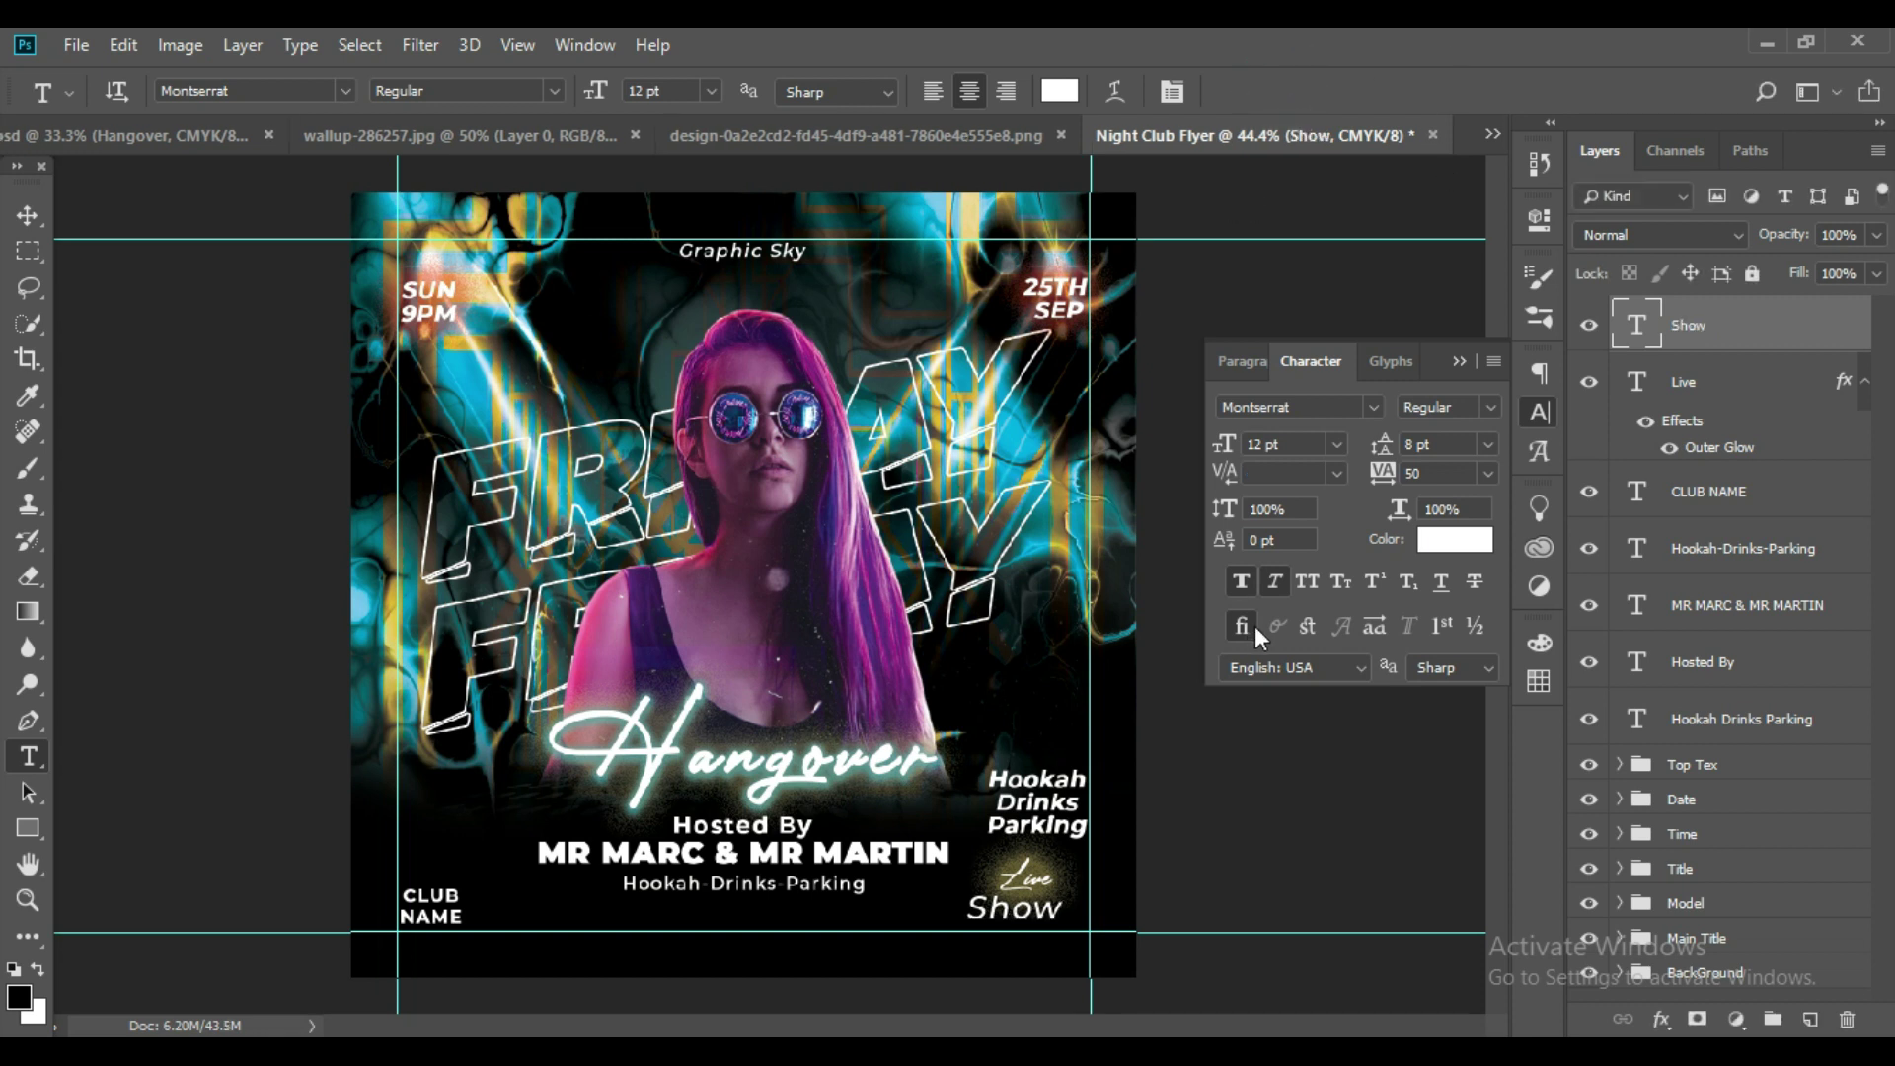
click(1275, 582)
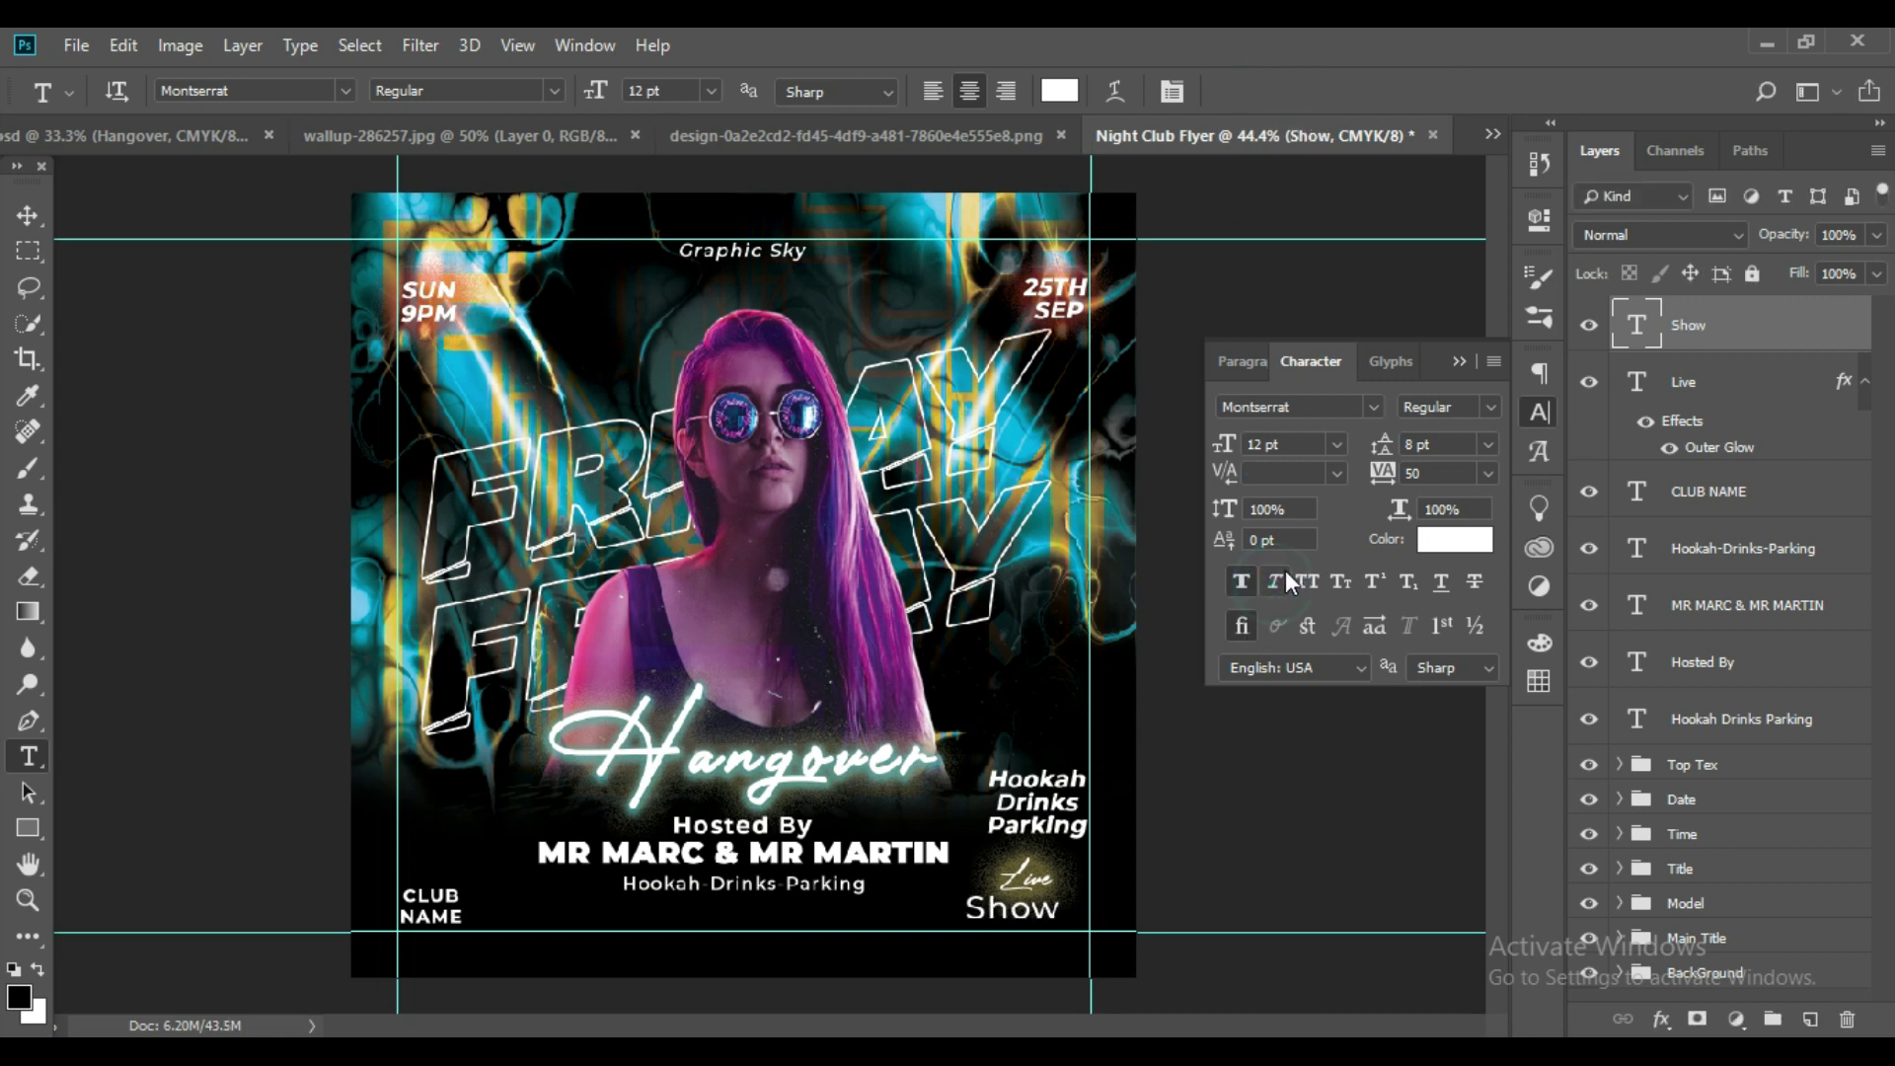
Make the Show text Bold at 9 pt.
double_click(1633, 331)
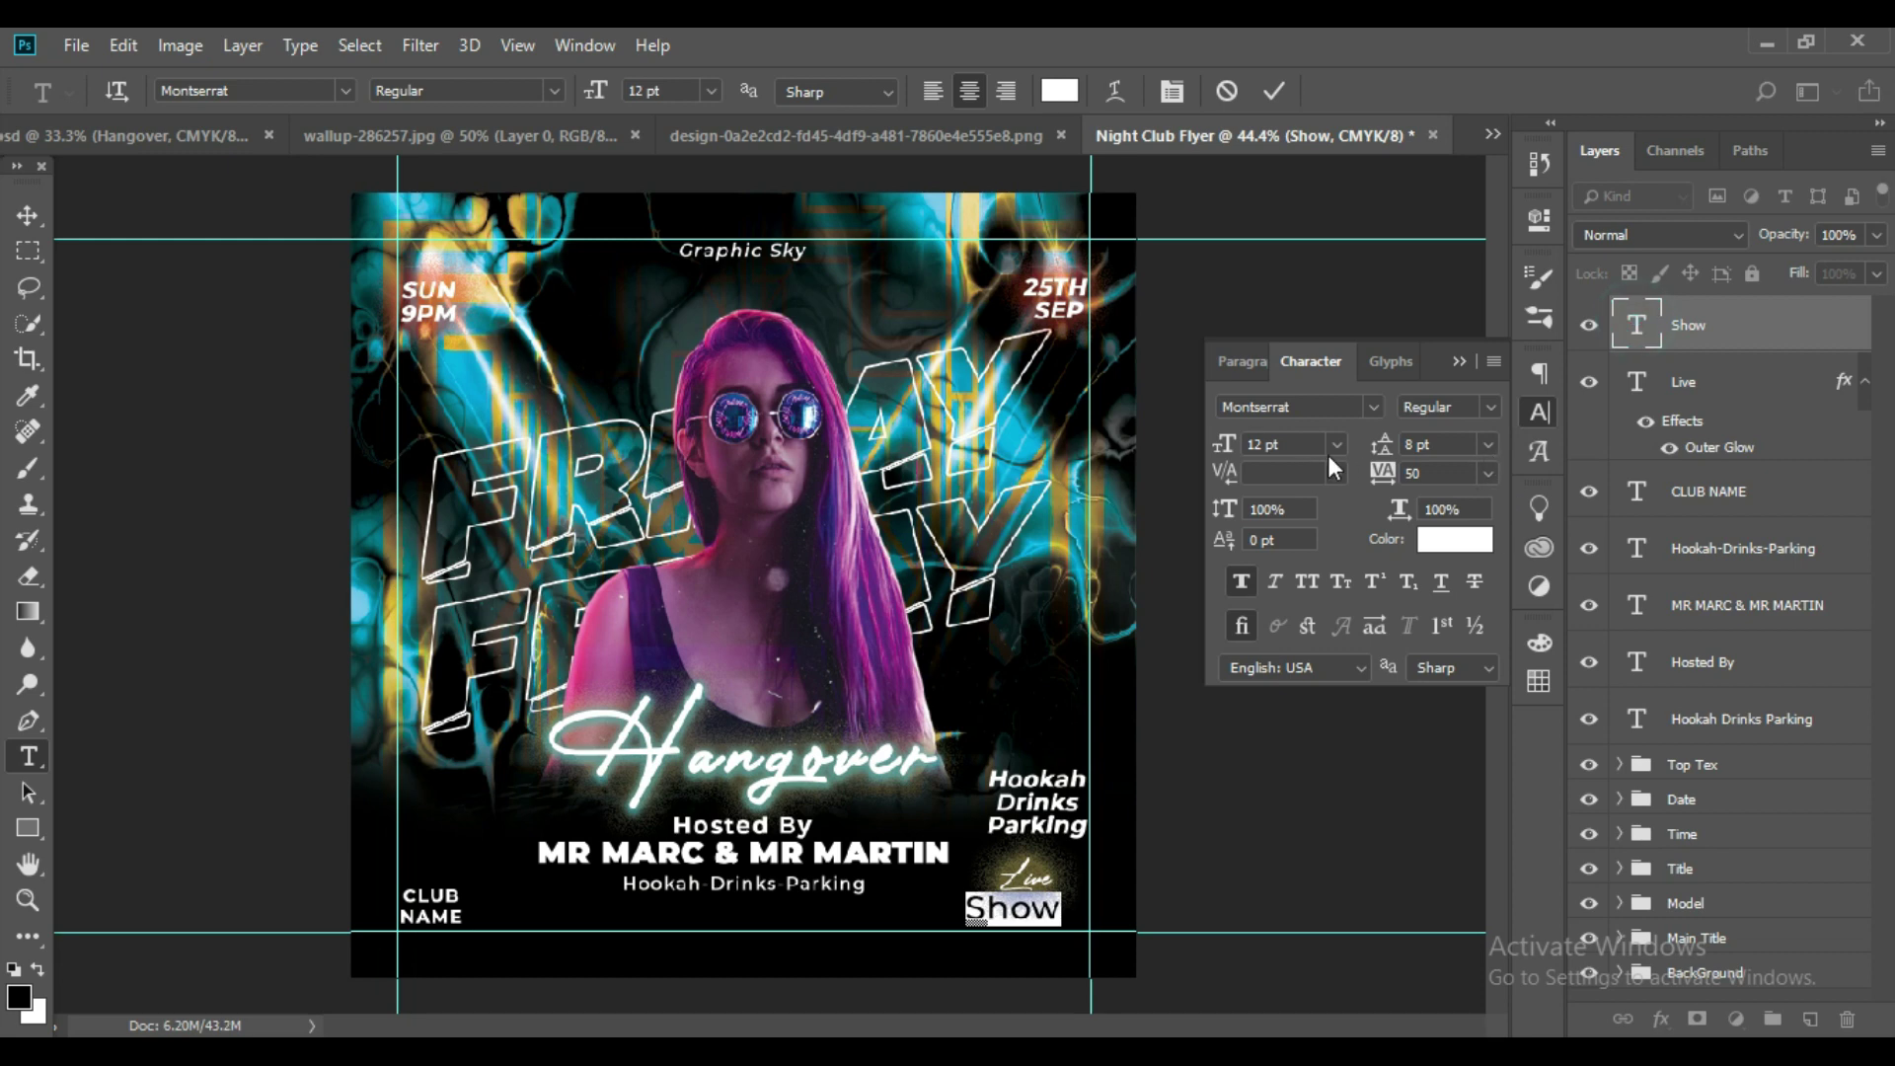
click(1483, 407)
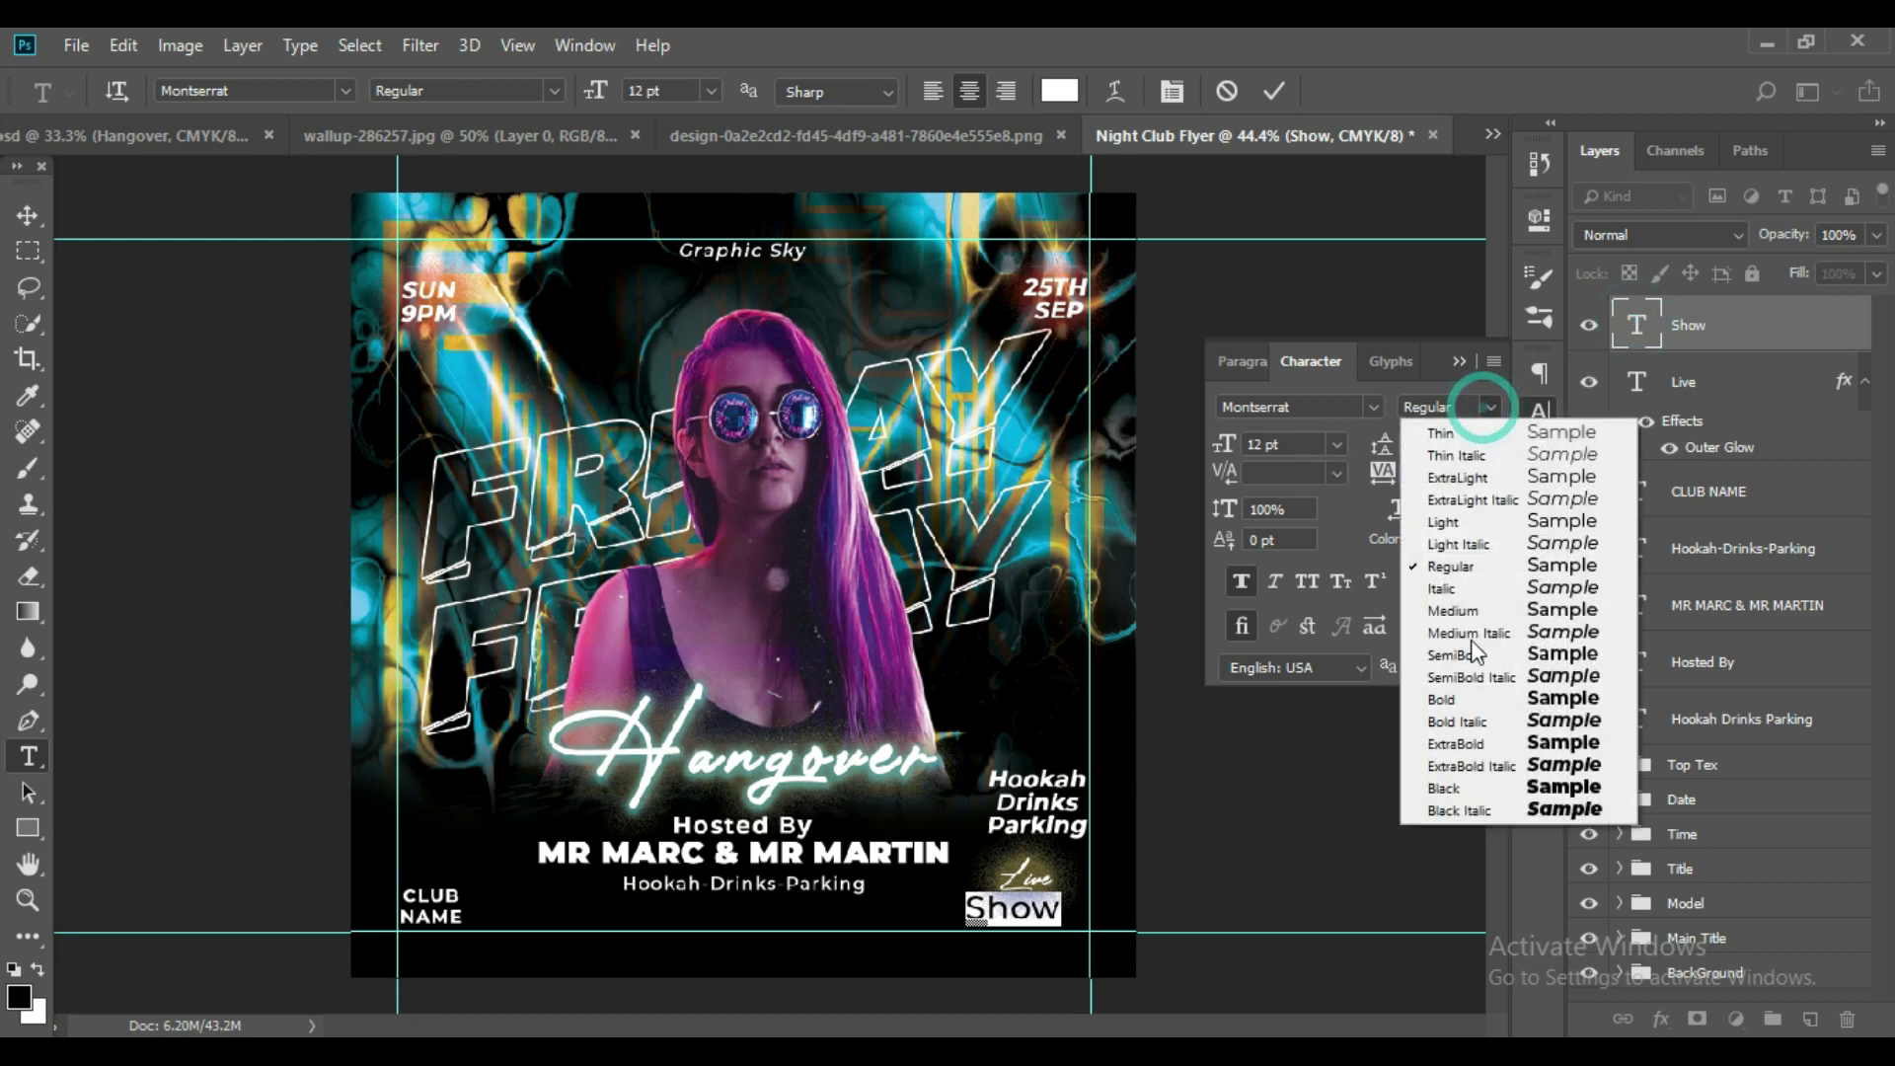
click(1467, 713)
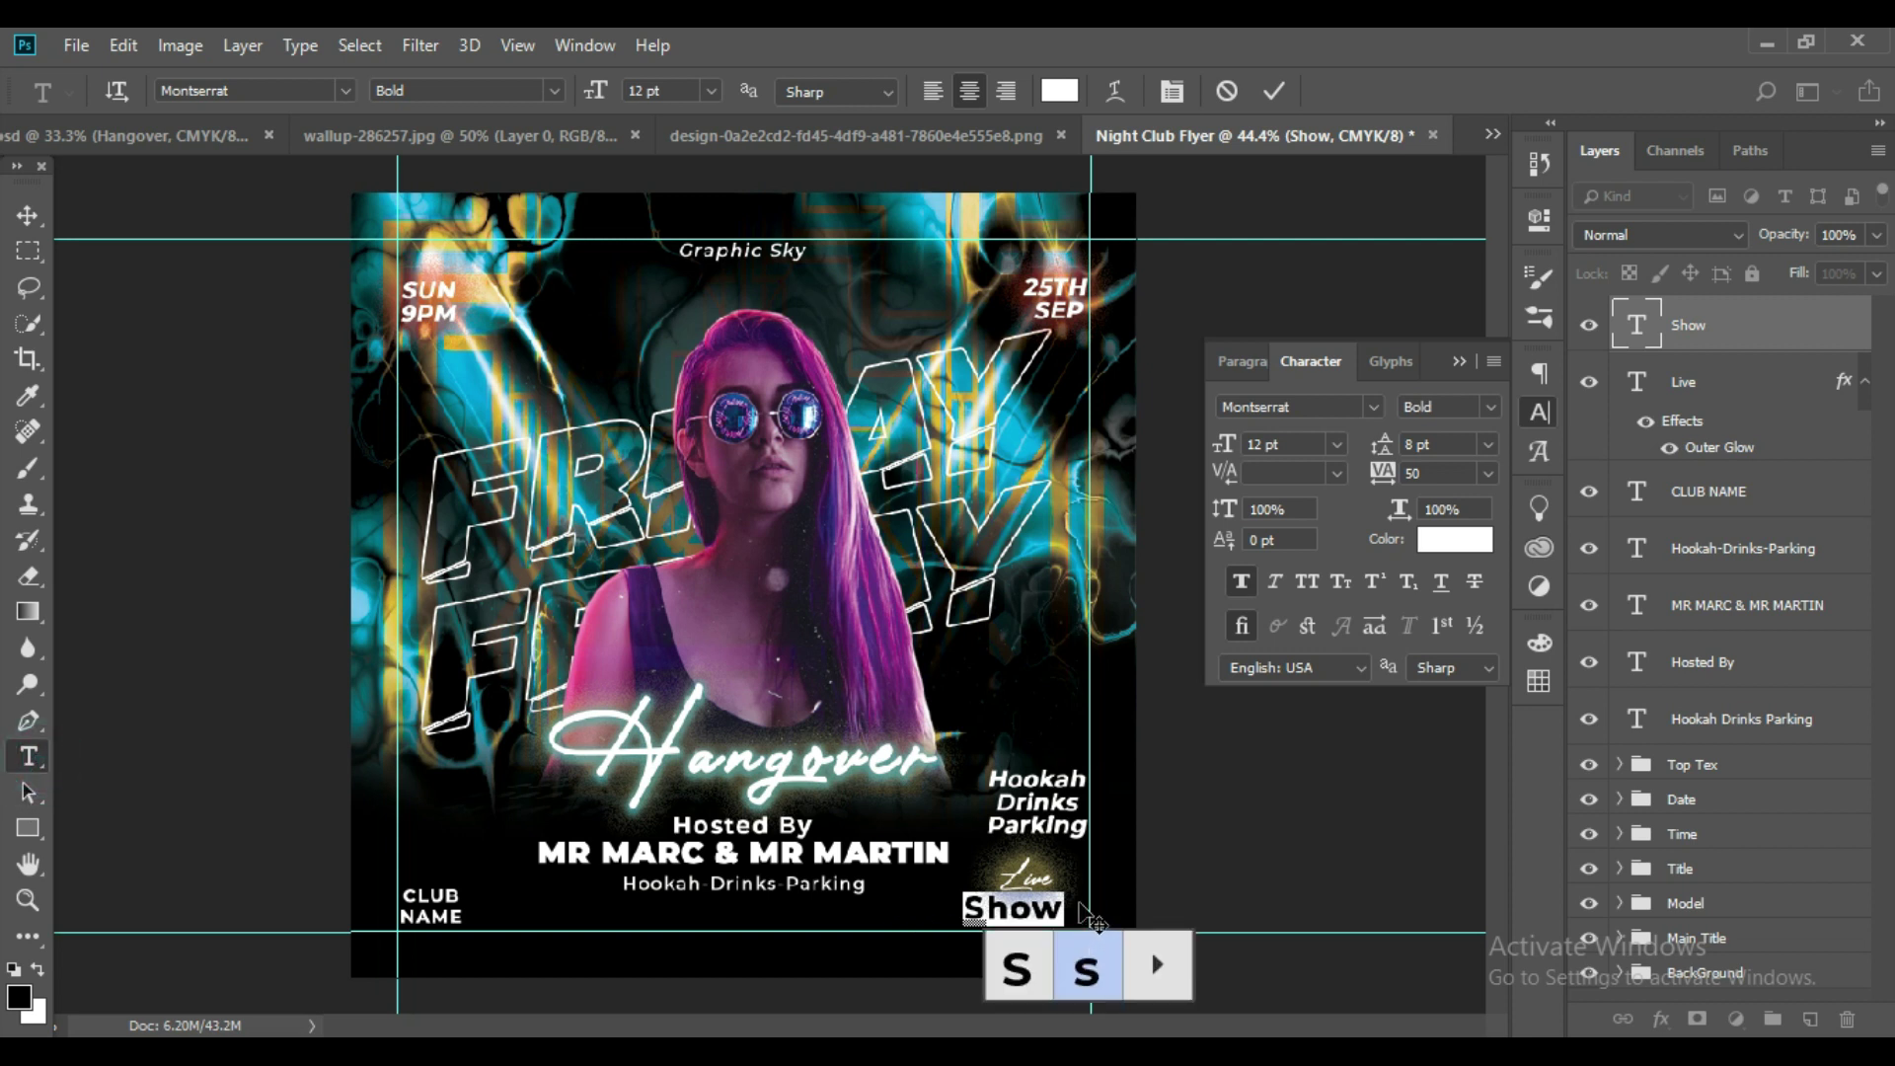
double_click(1261, 444)
text(8)
key(Return)
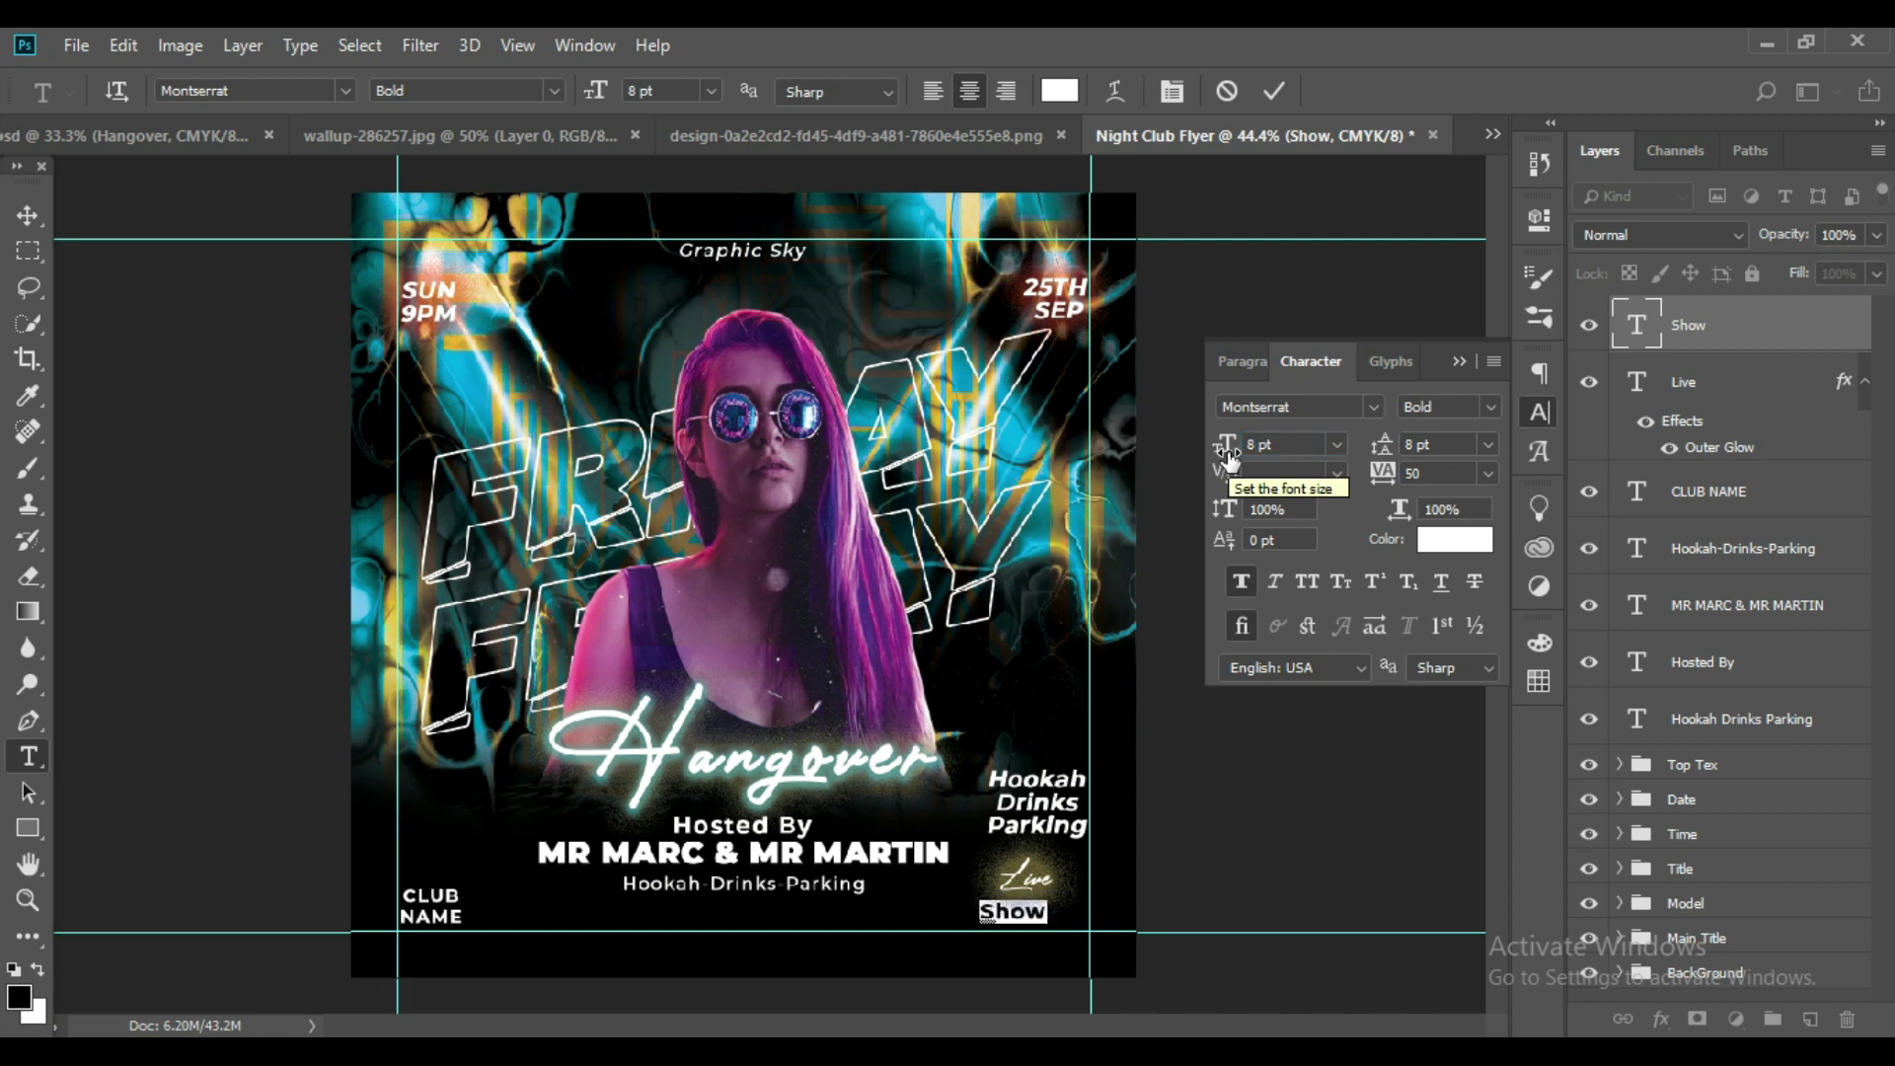
click(1275, 92)
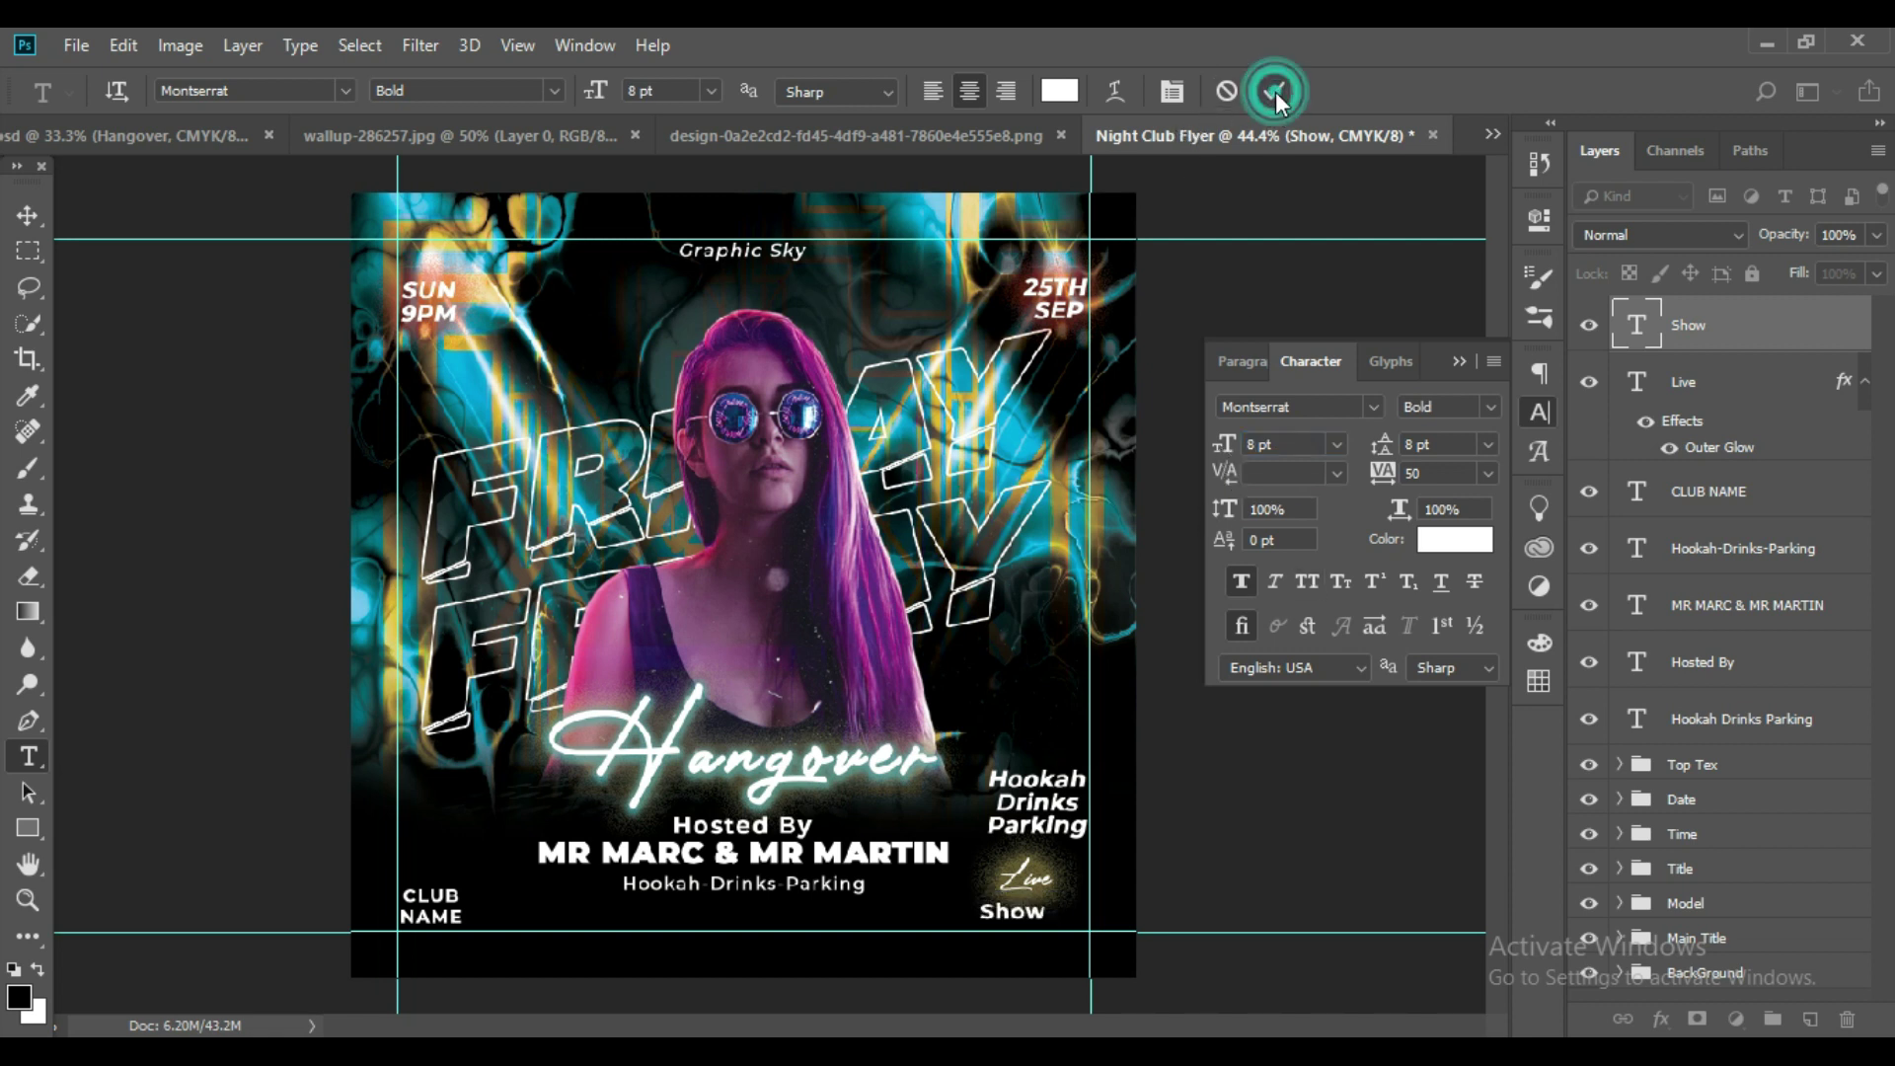
double_click(1646, 316)
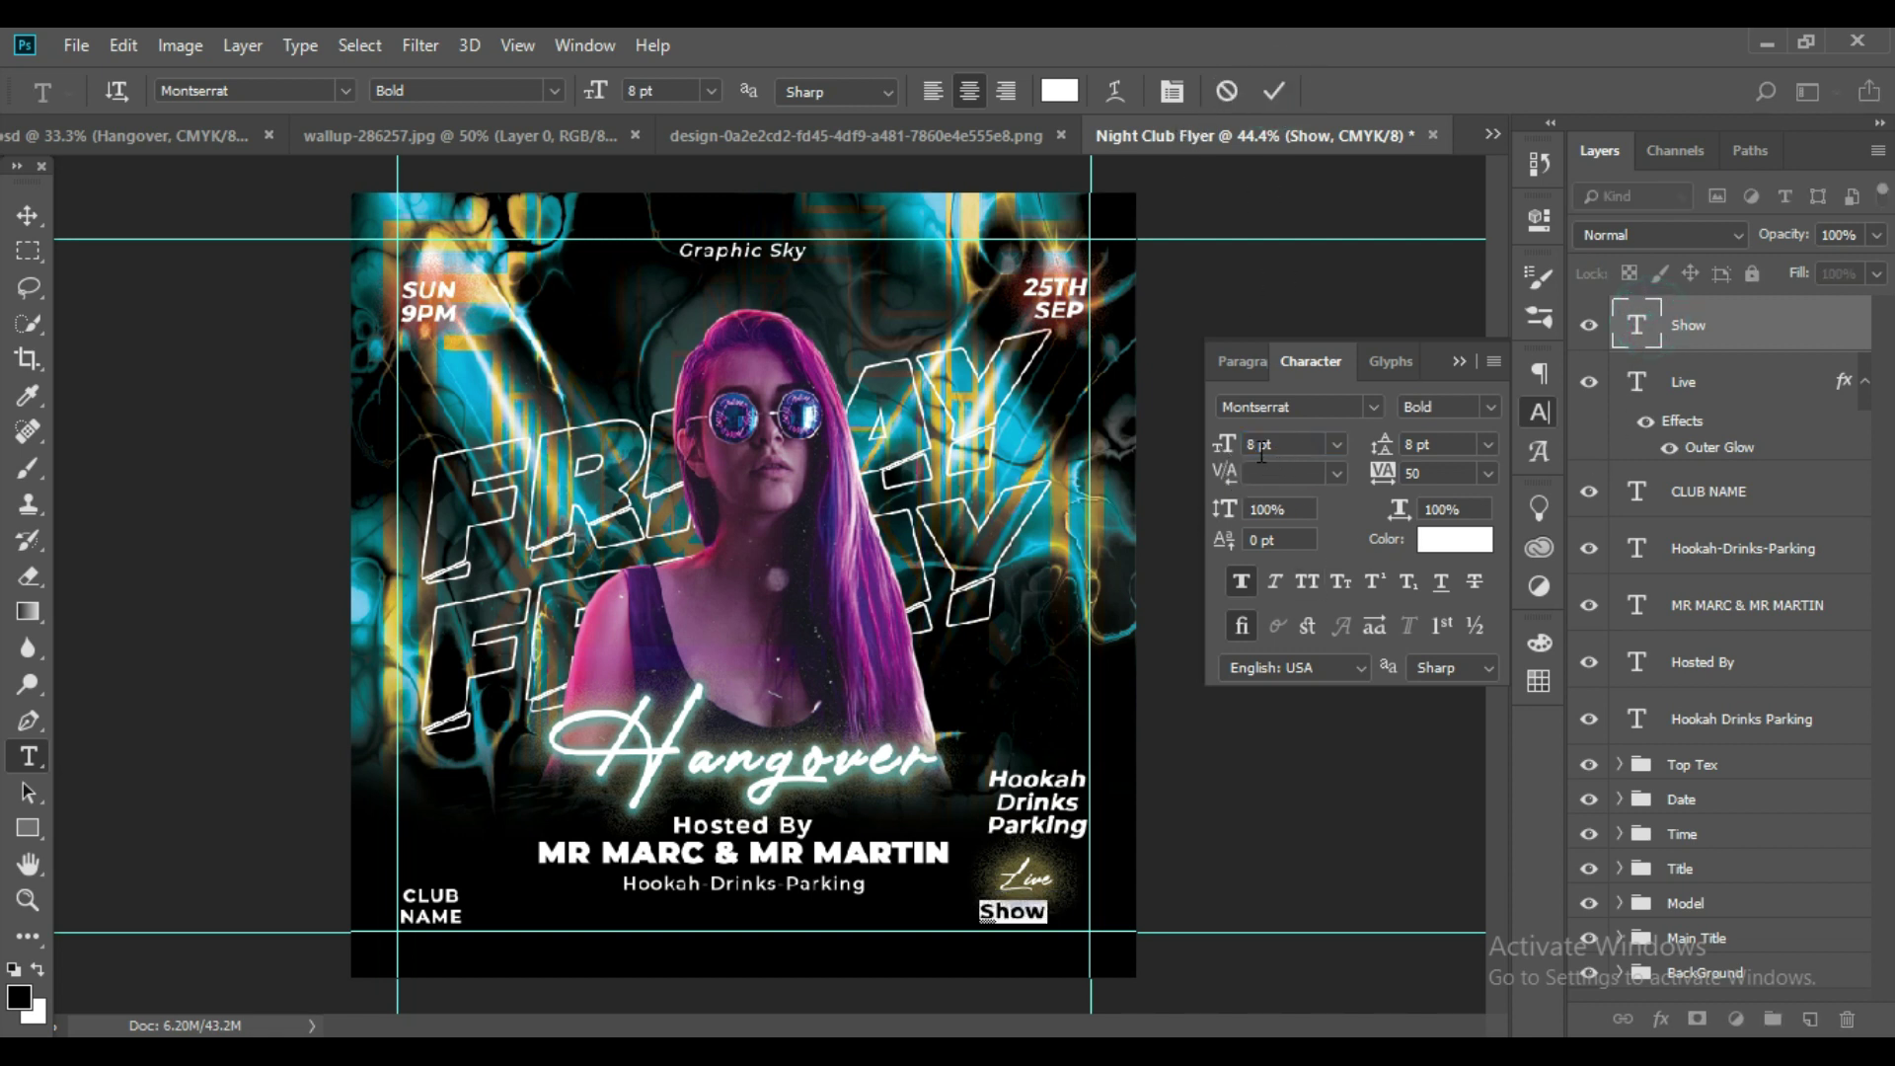
double_click(1257, 443)
text(9)
key(Return)
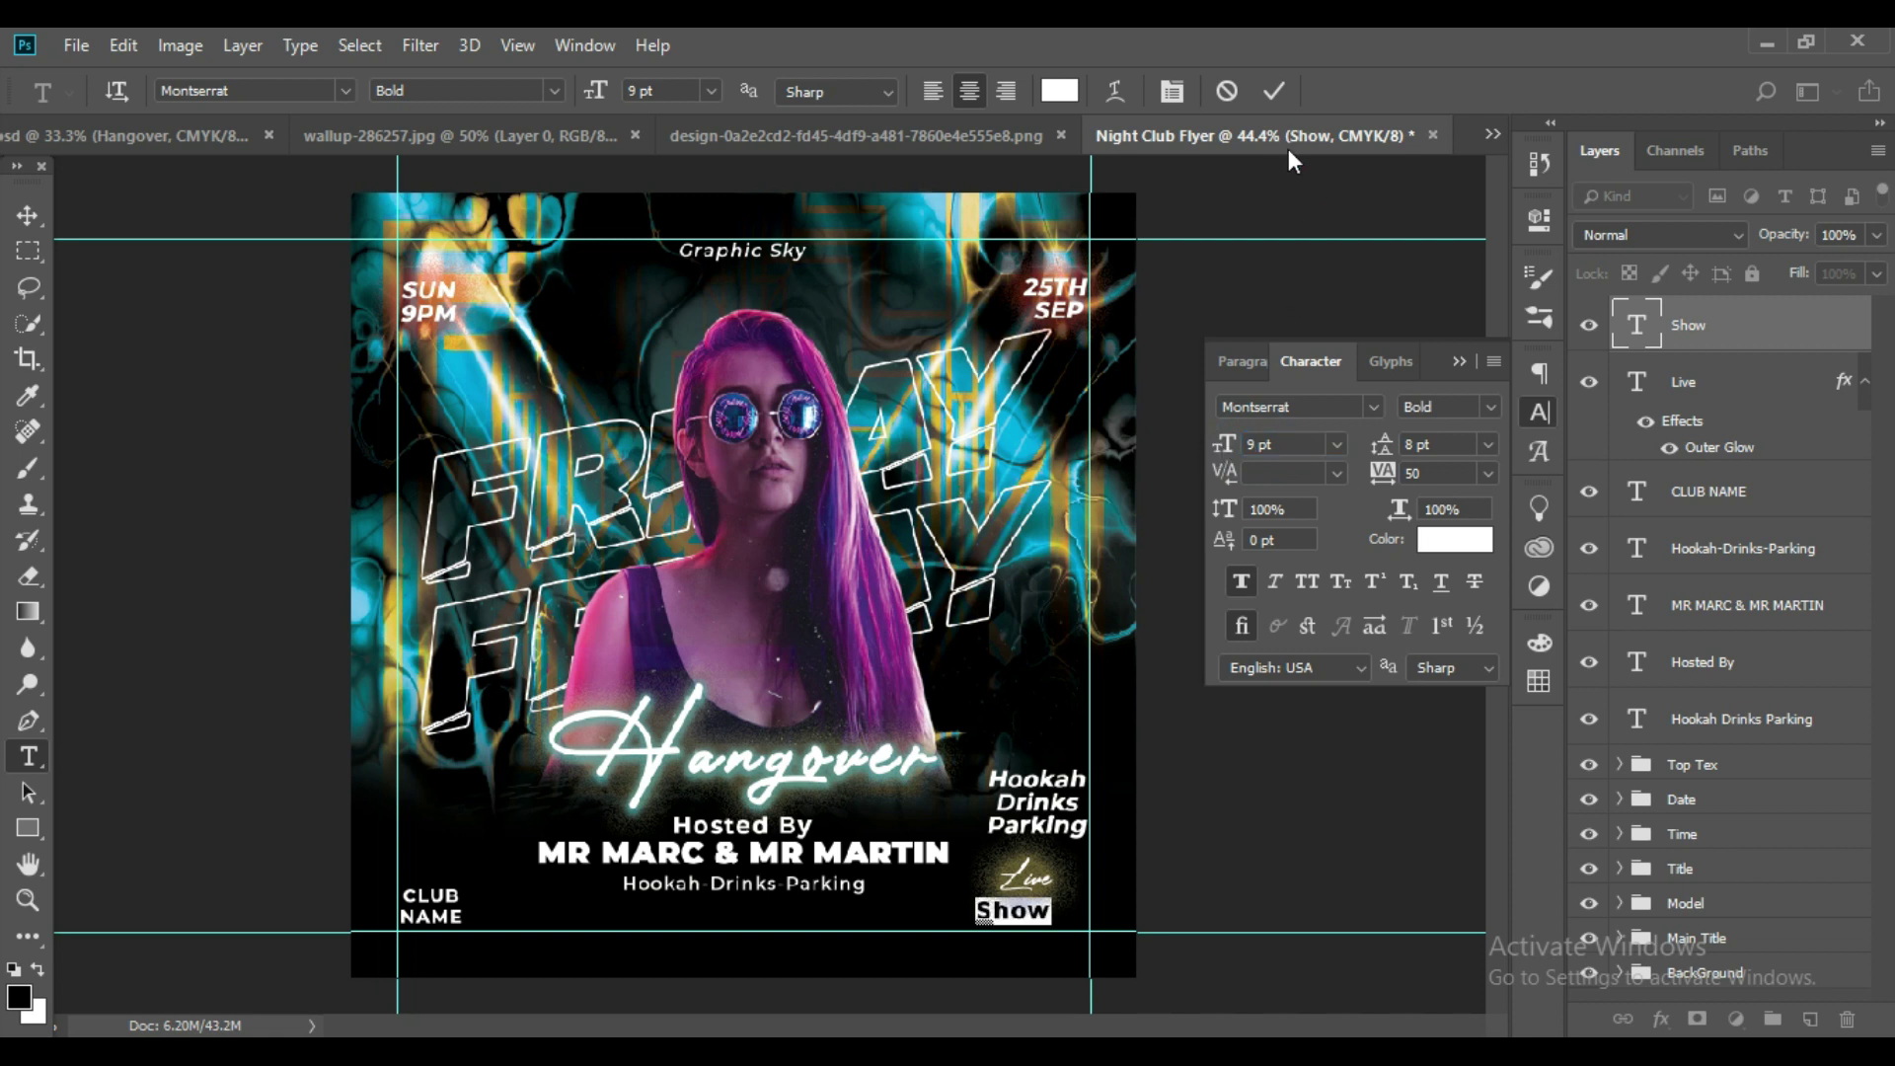
click(1271, 95)
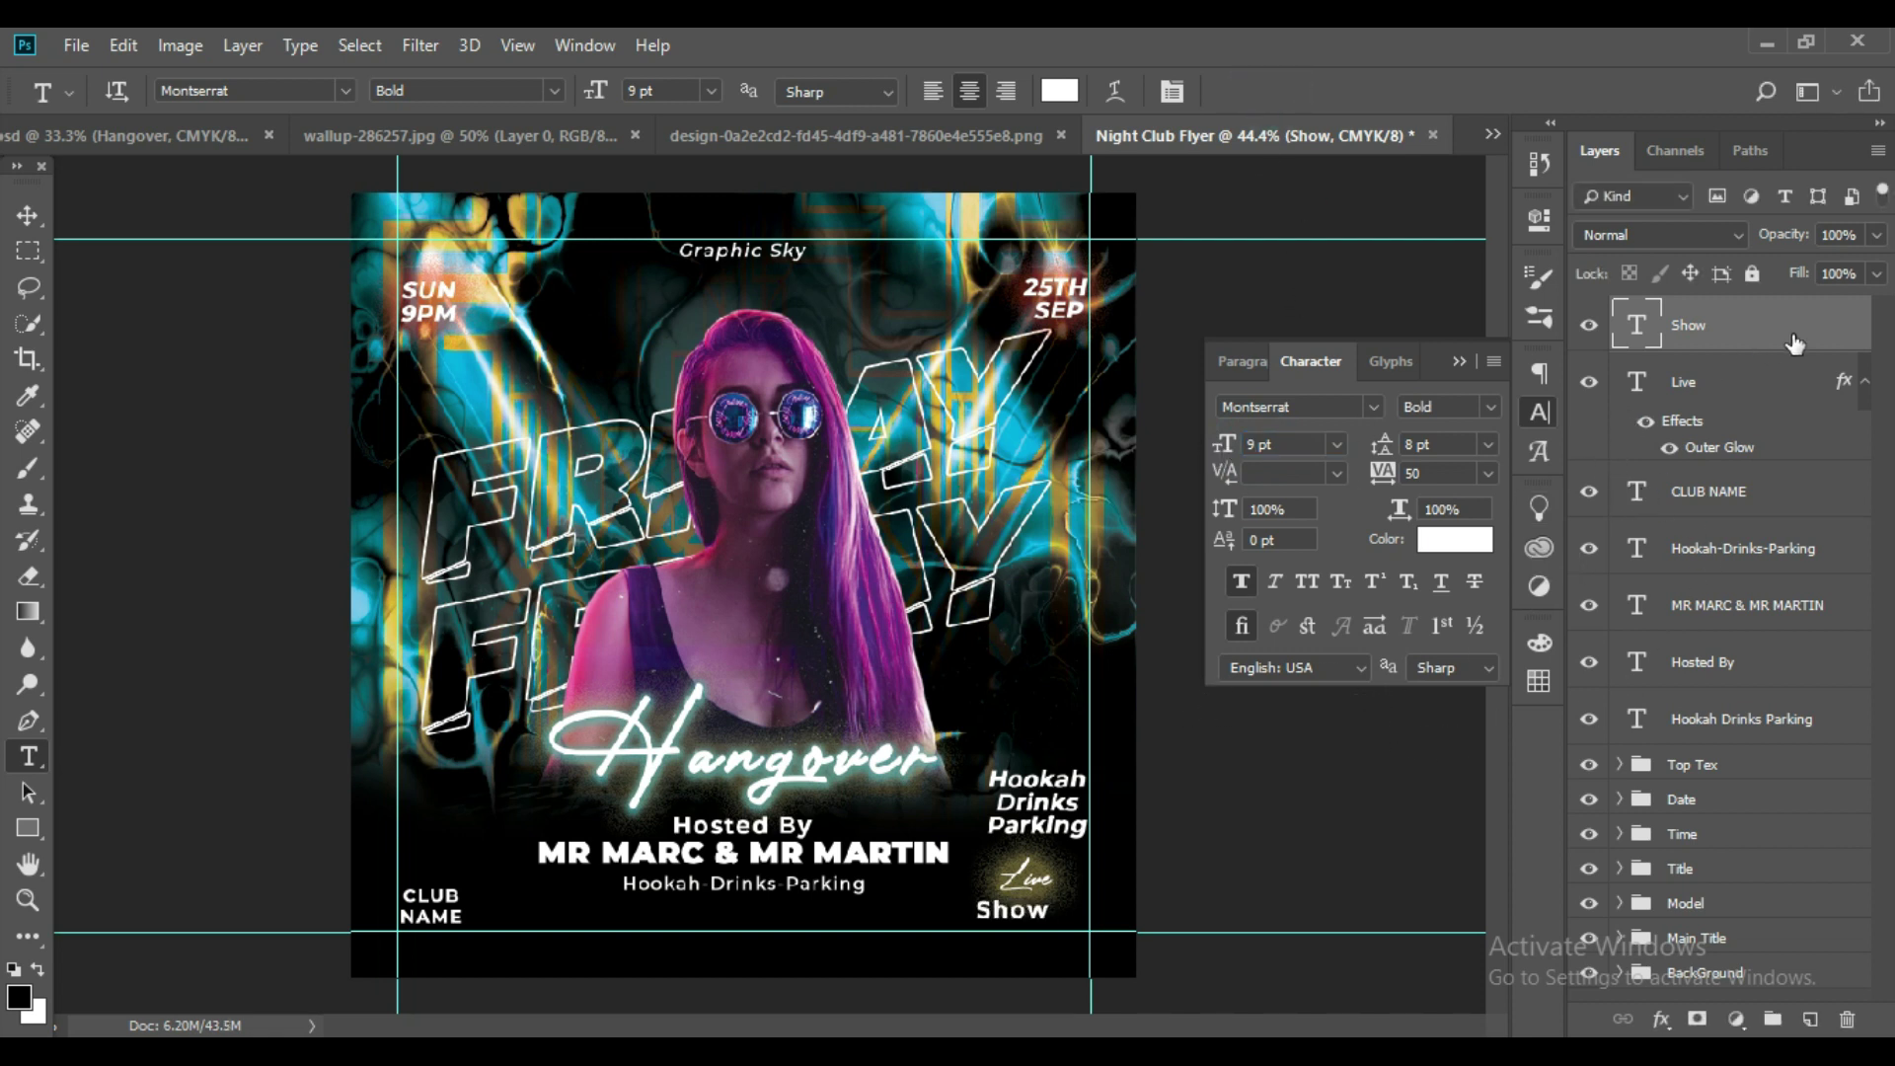
Shift the Live and Show layers together slightly to the right.
shift+click(1757, 385)
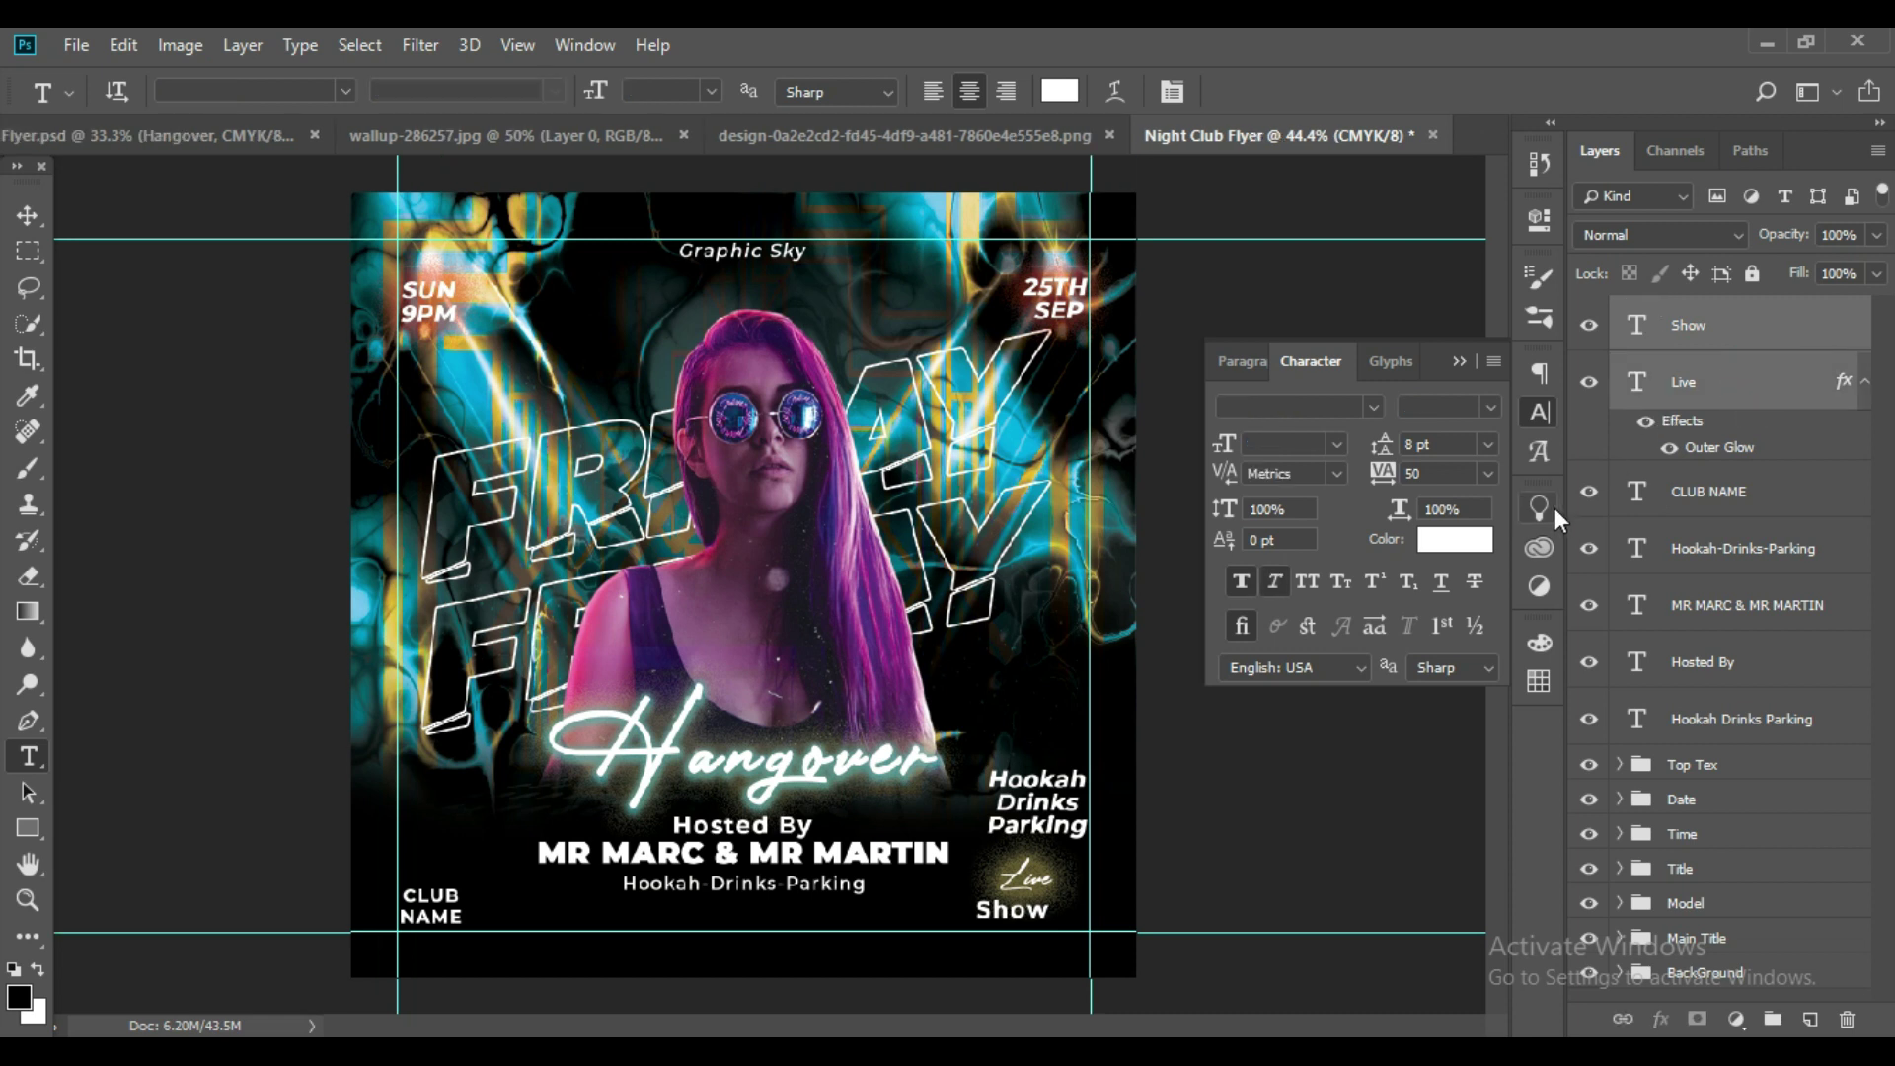
key(ctrl+t)
drag(1029, 901, 1053, 900)
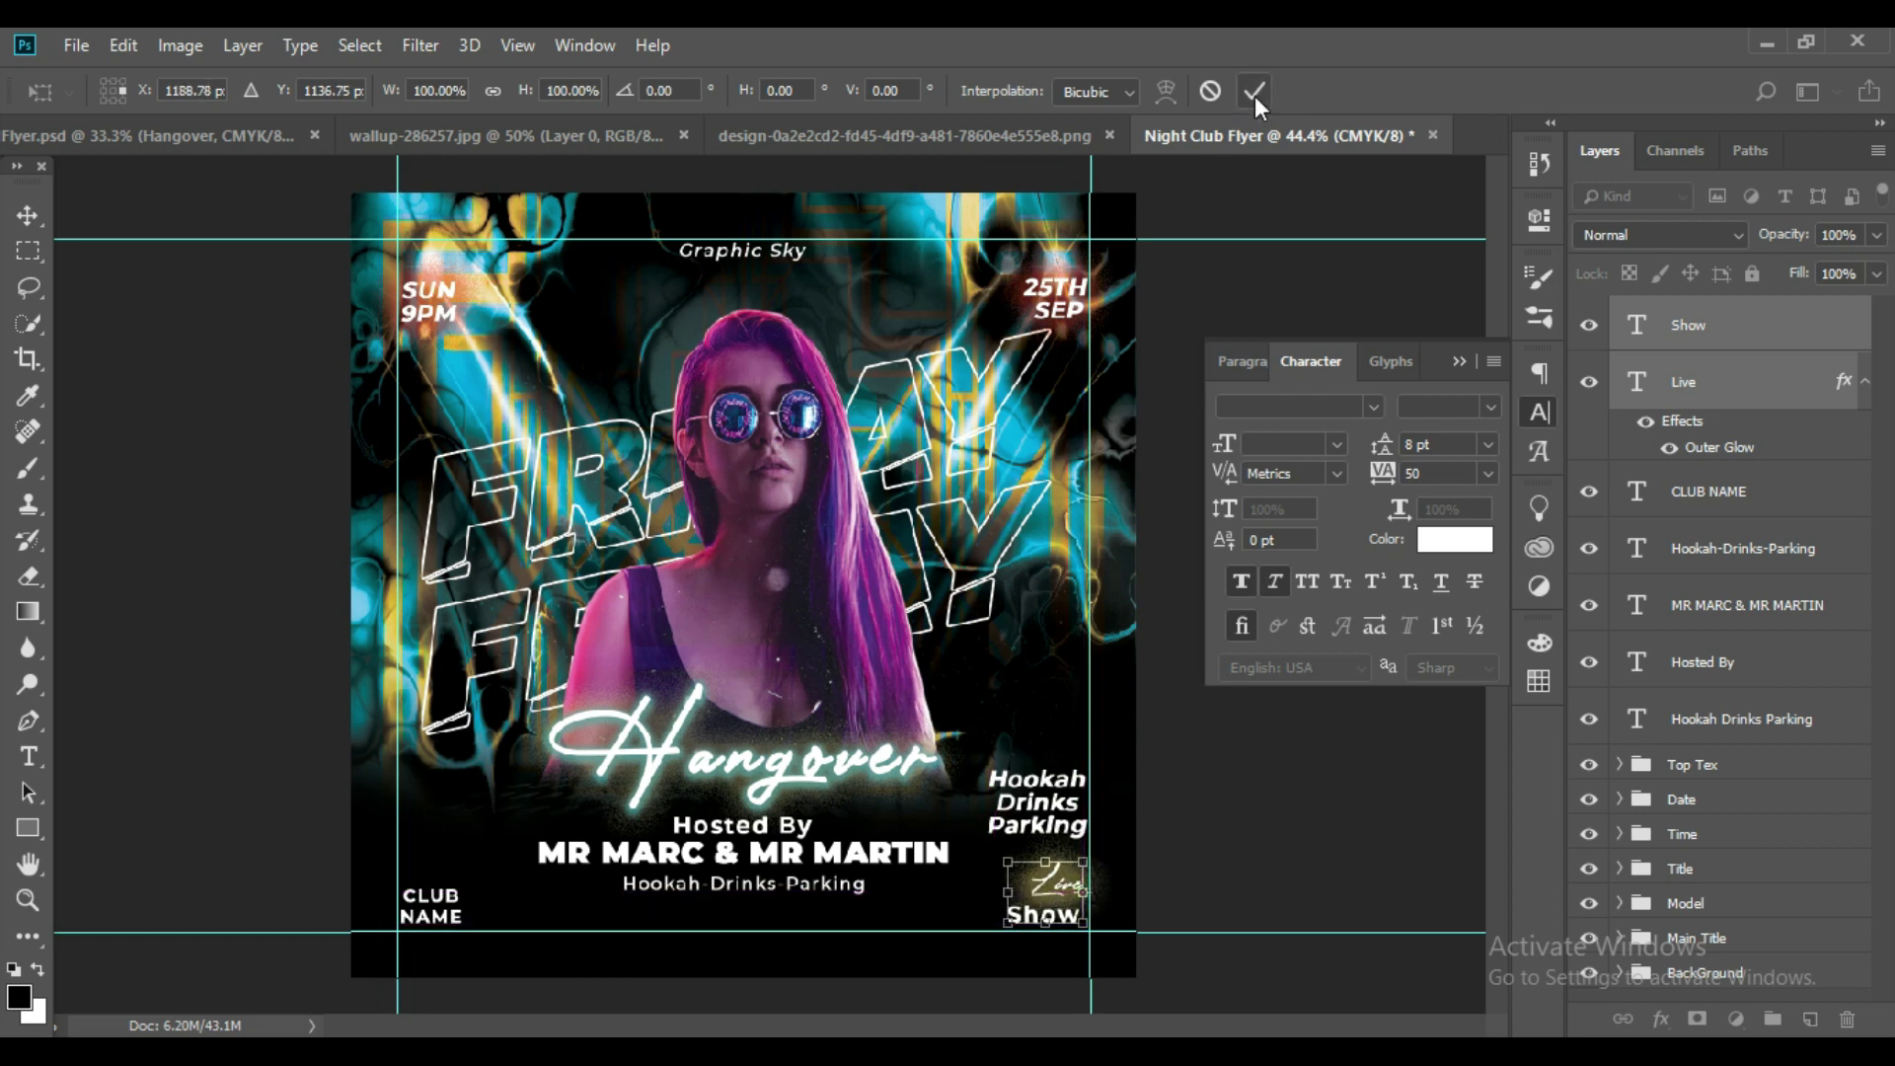
click(1254, 93)
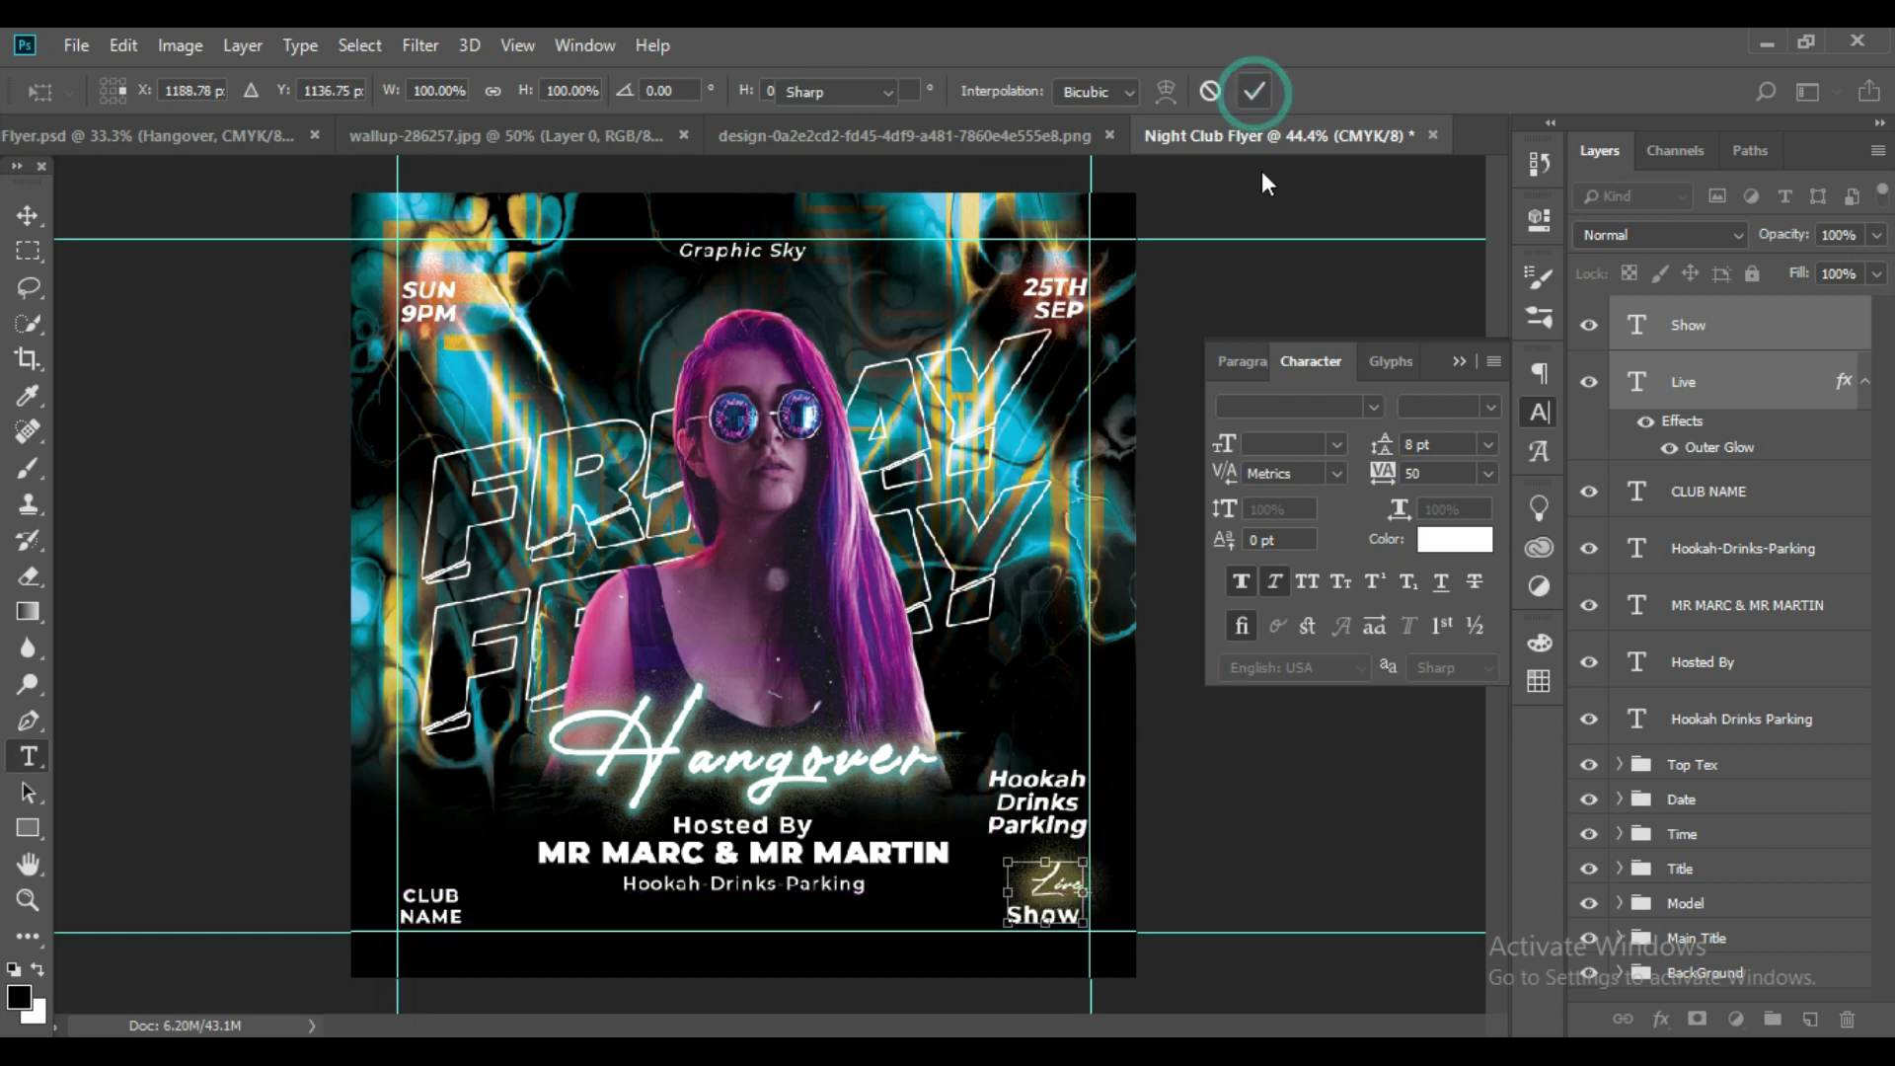
Nudge only the Live text left so it centres above Show.
click(1680, 385)
key(ctrl+t)
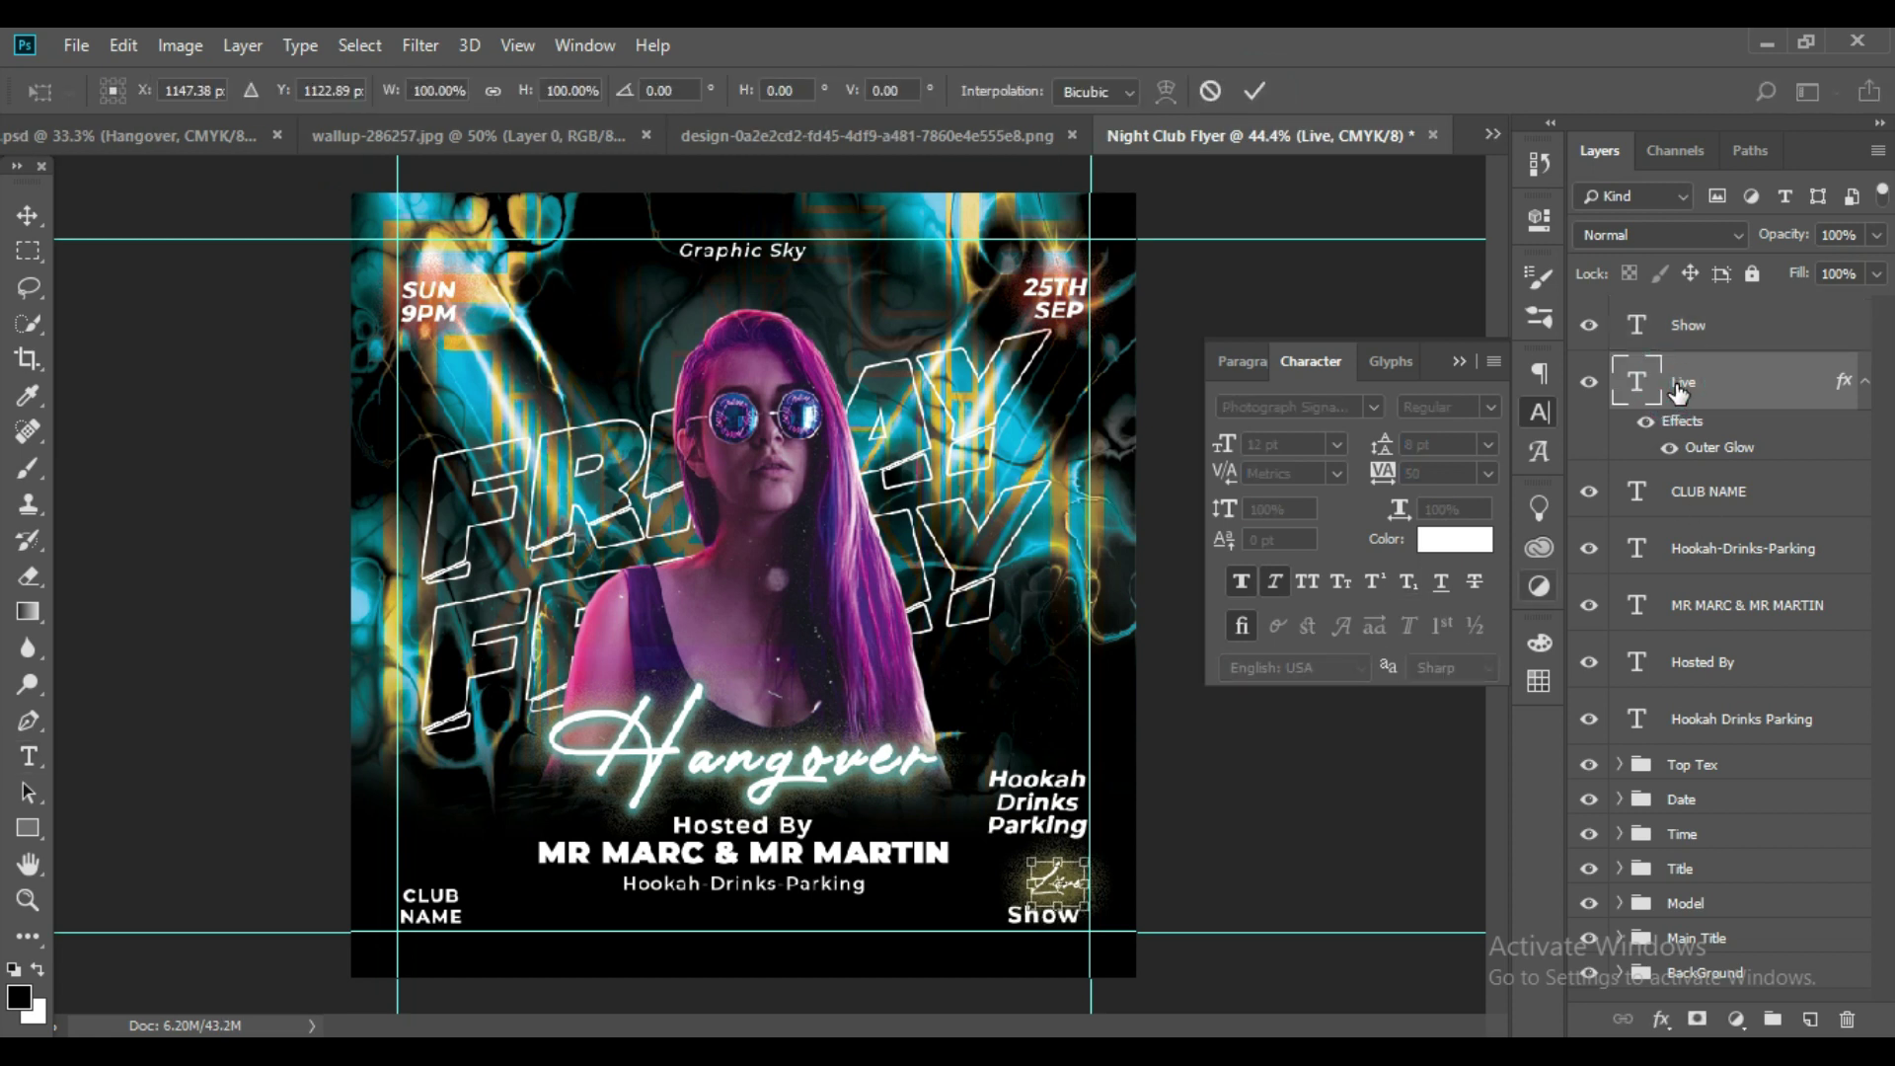
key(Left)
key(Left)
key(Left)
key(Left)
key(Left)
key(Left)
key(Left)
key(Left)
key(Left)
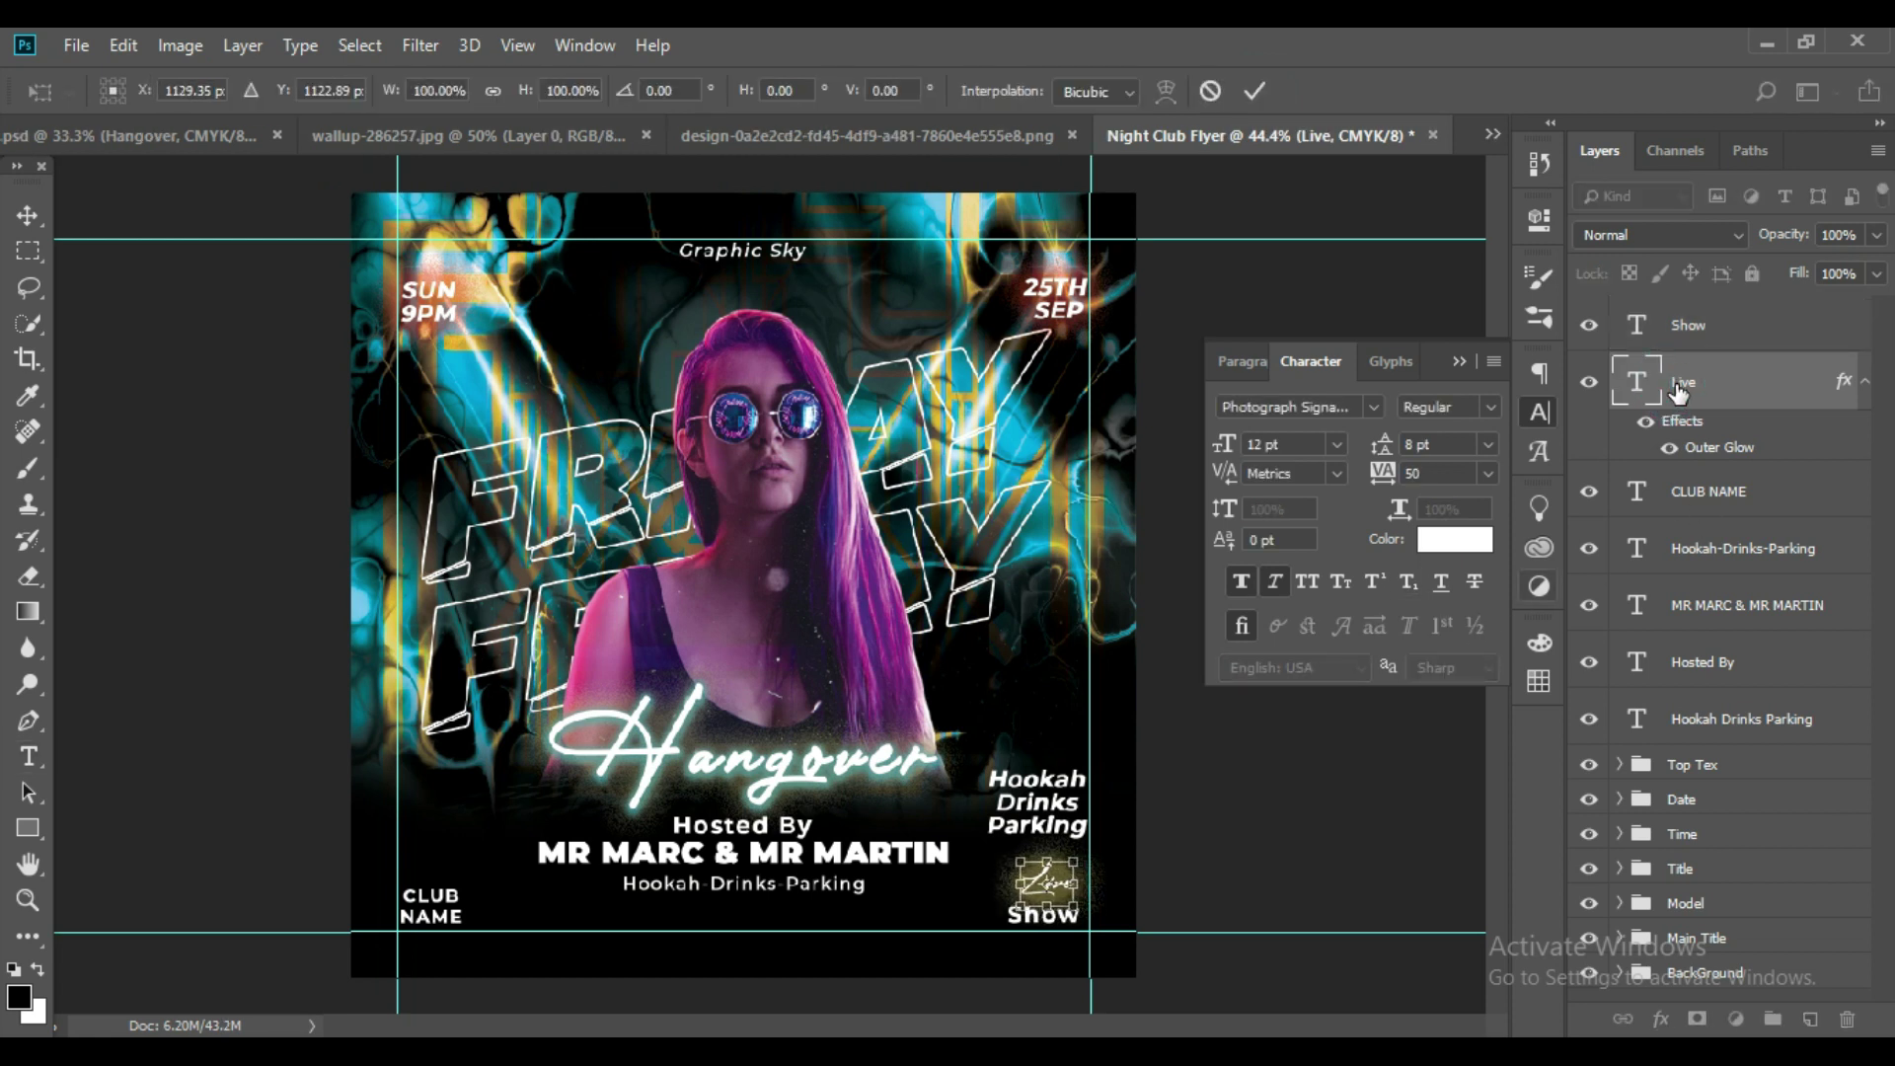
click(1262, 89)
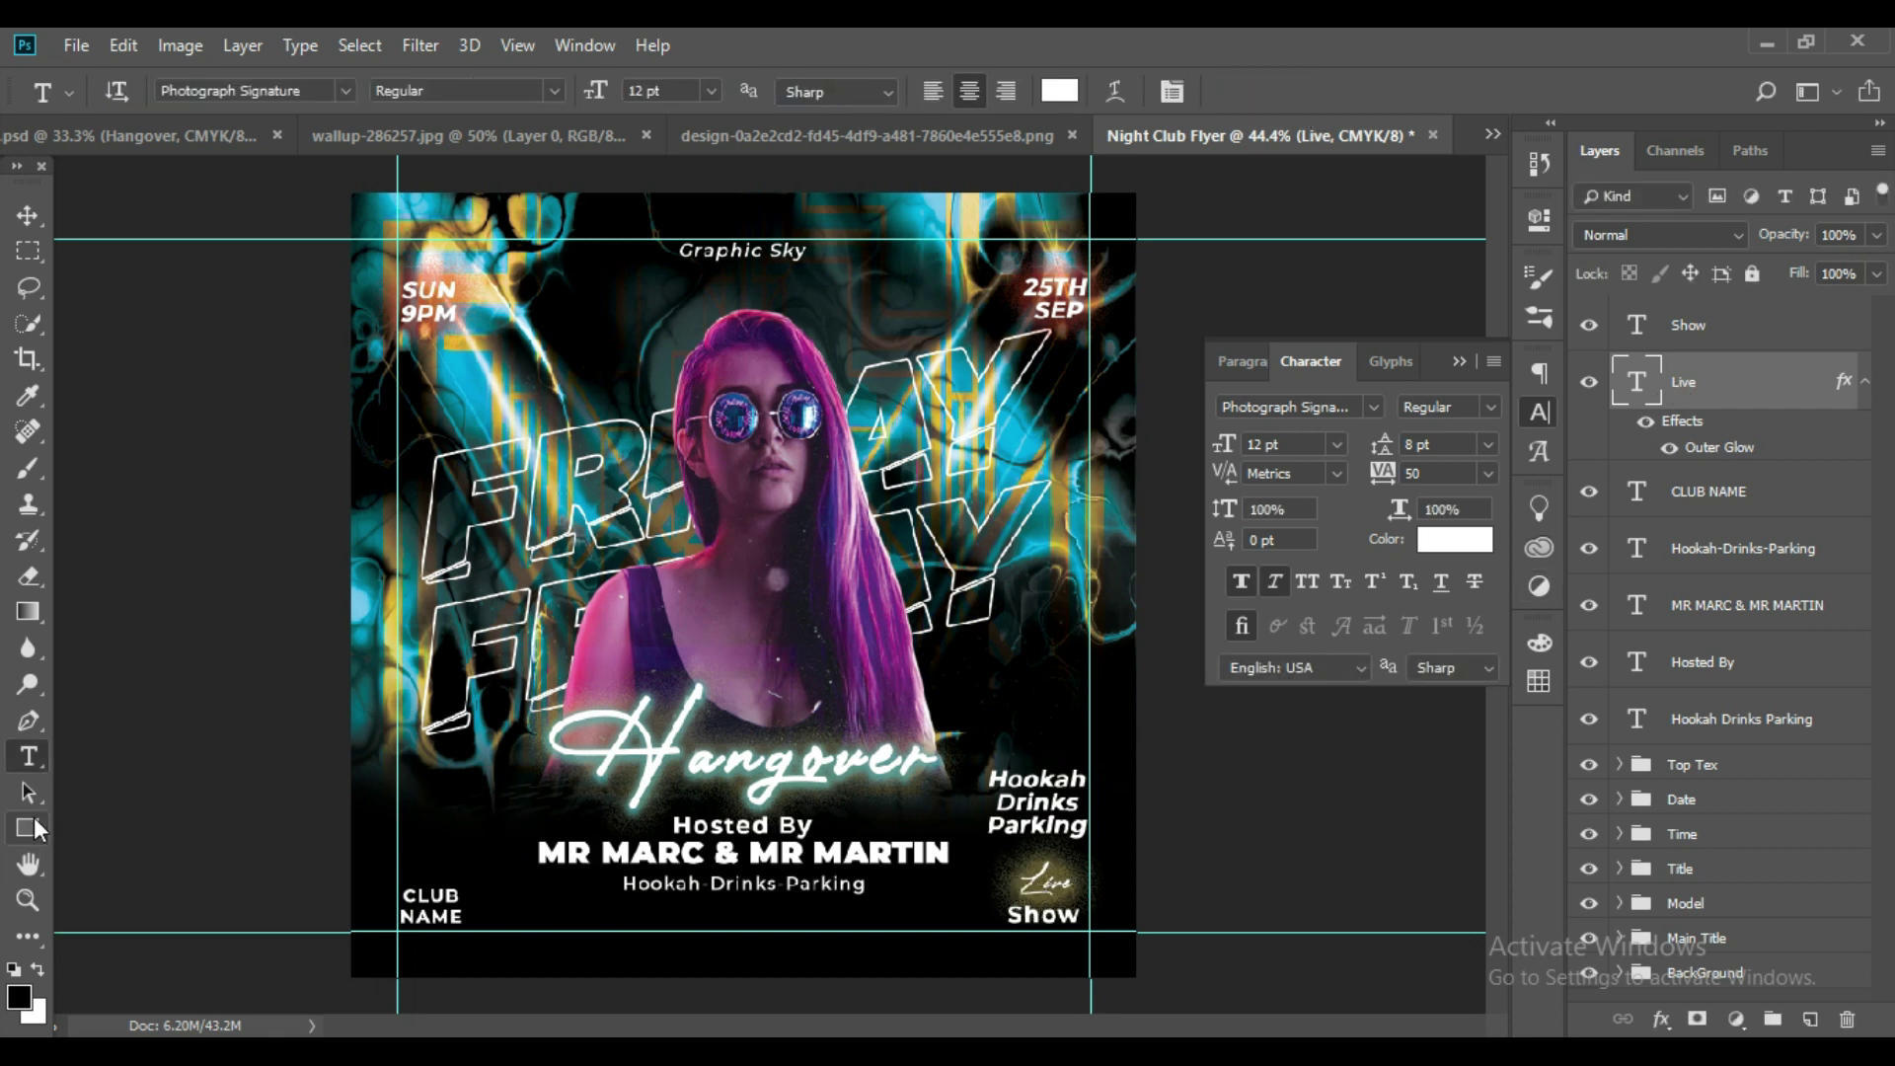
Draw a long thin rectangle along the flyer's bottom and fill it white.
click(25, 827)
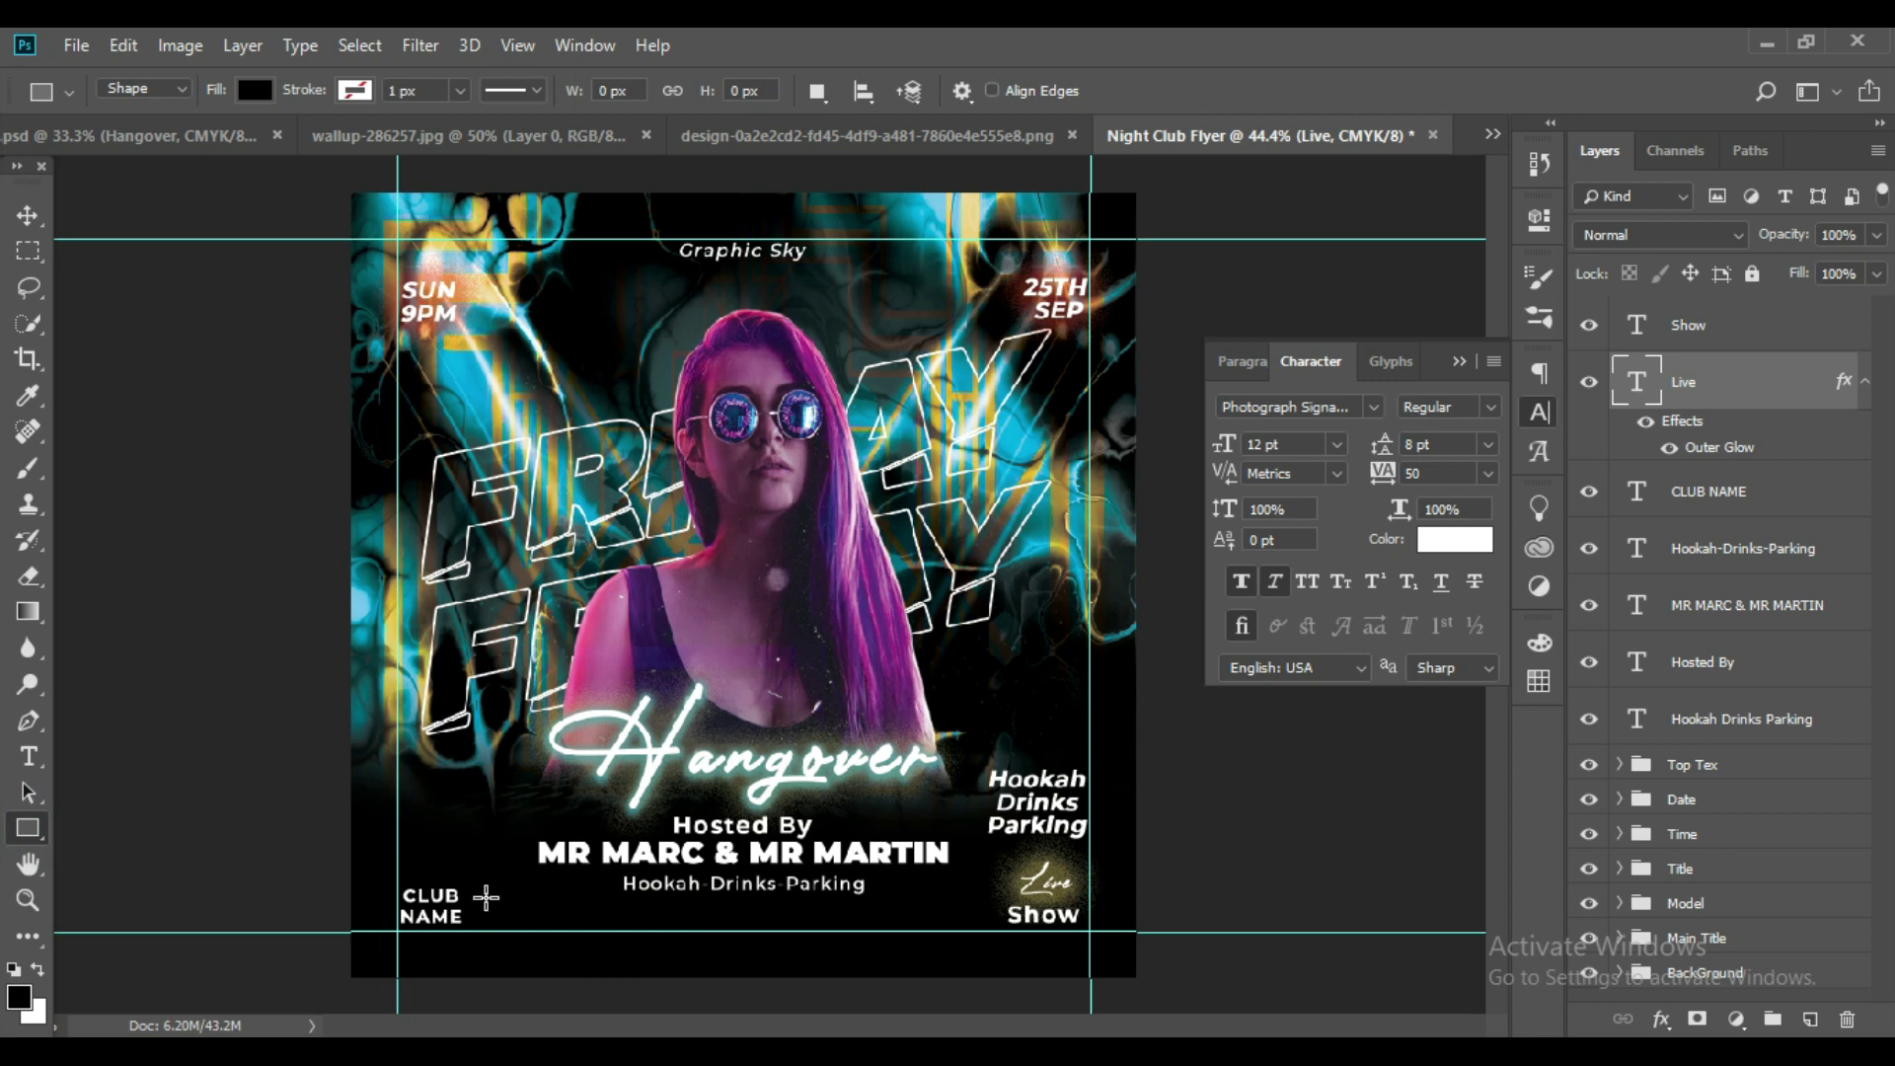
drag(485, 901, 973, 930)
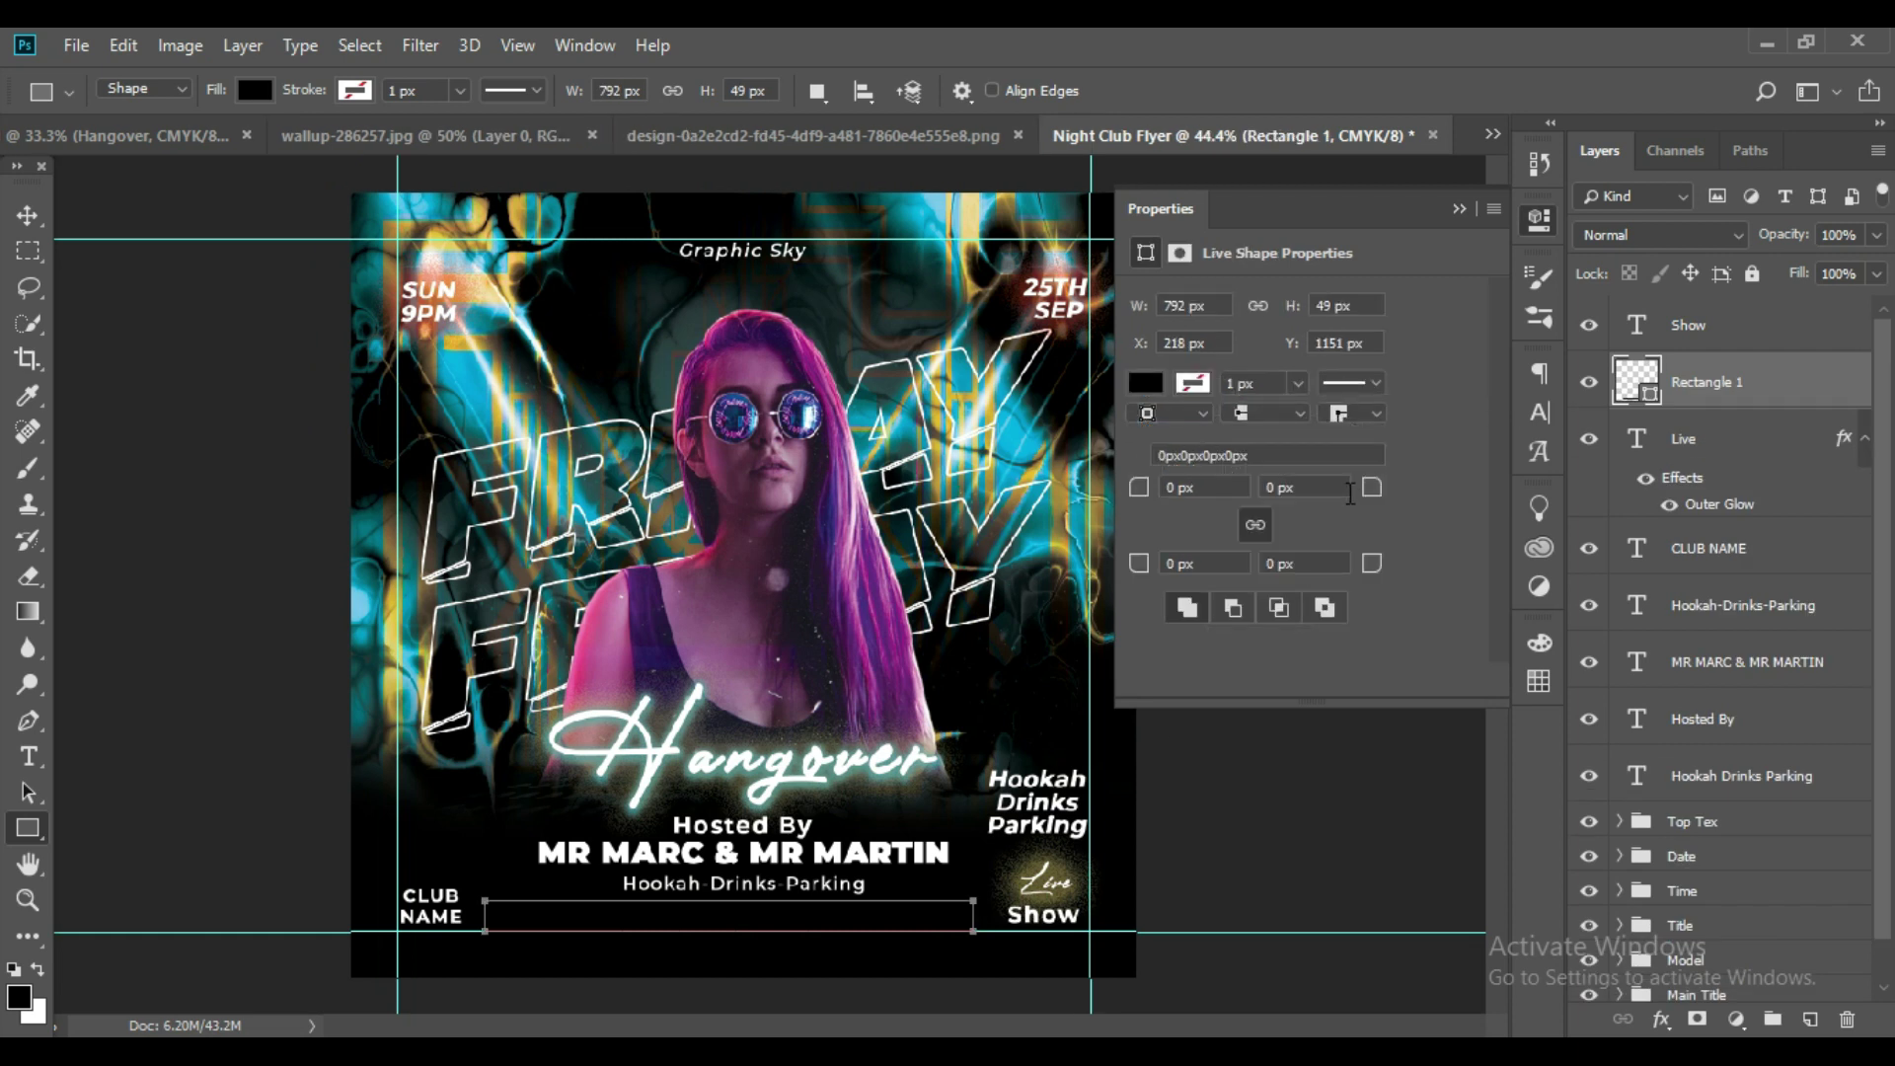
click(1141, 383)
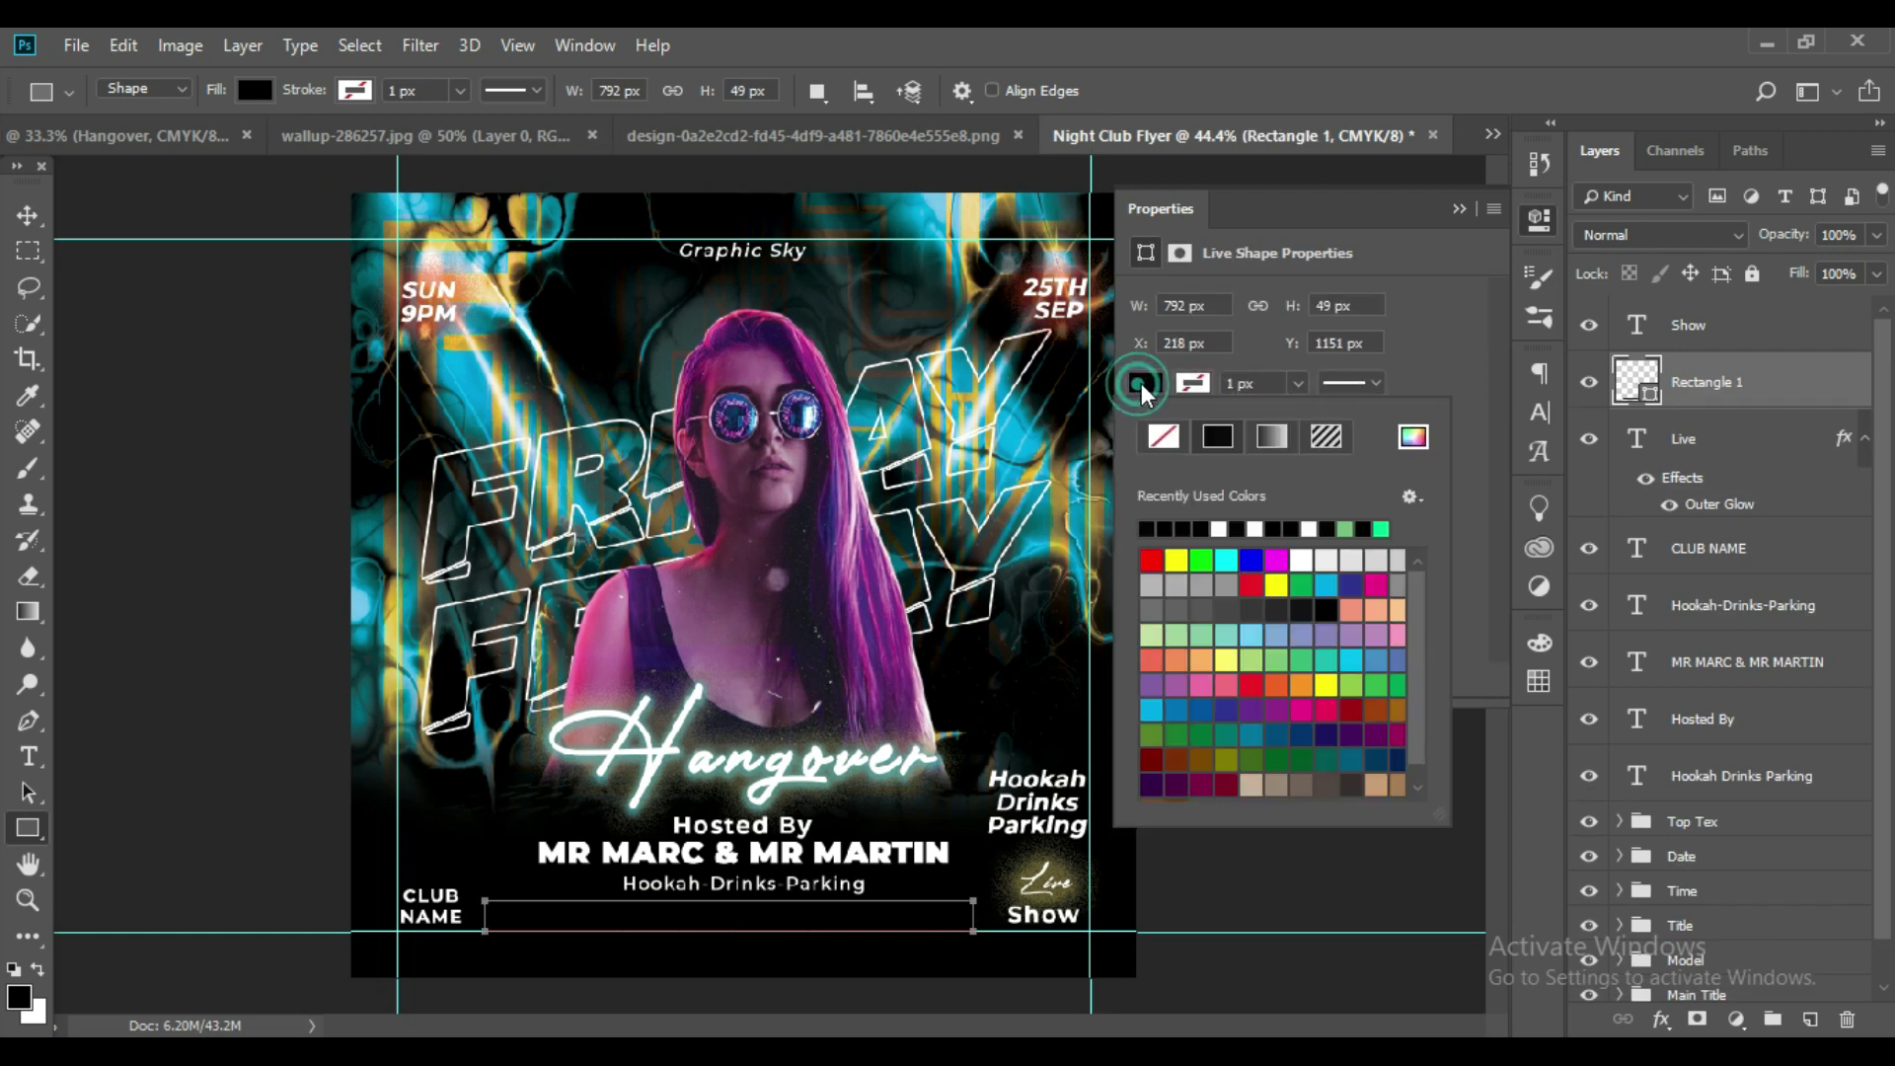
click(1222, 528)
click(1455, 210)
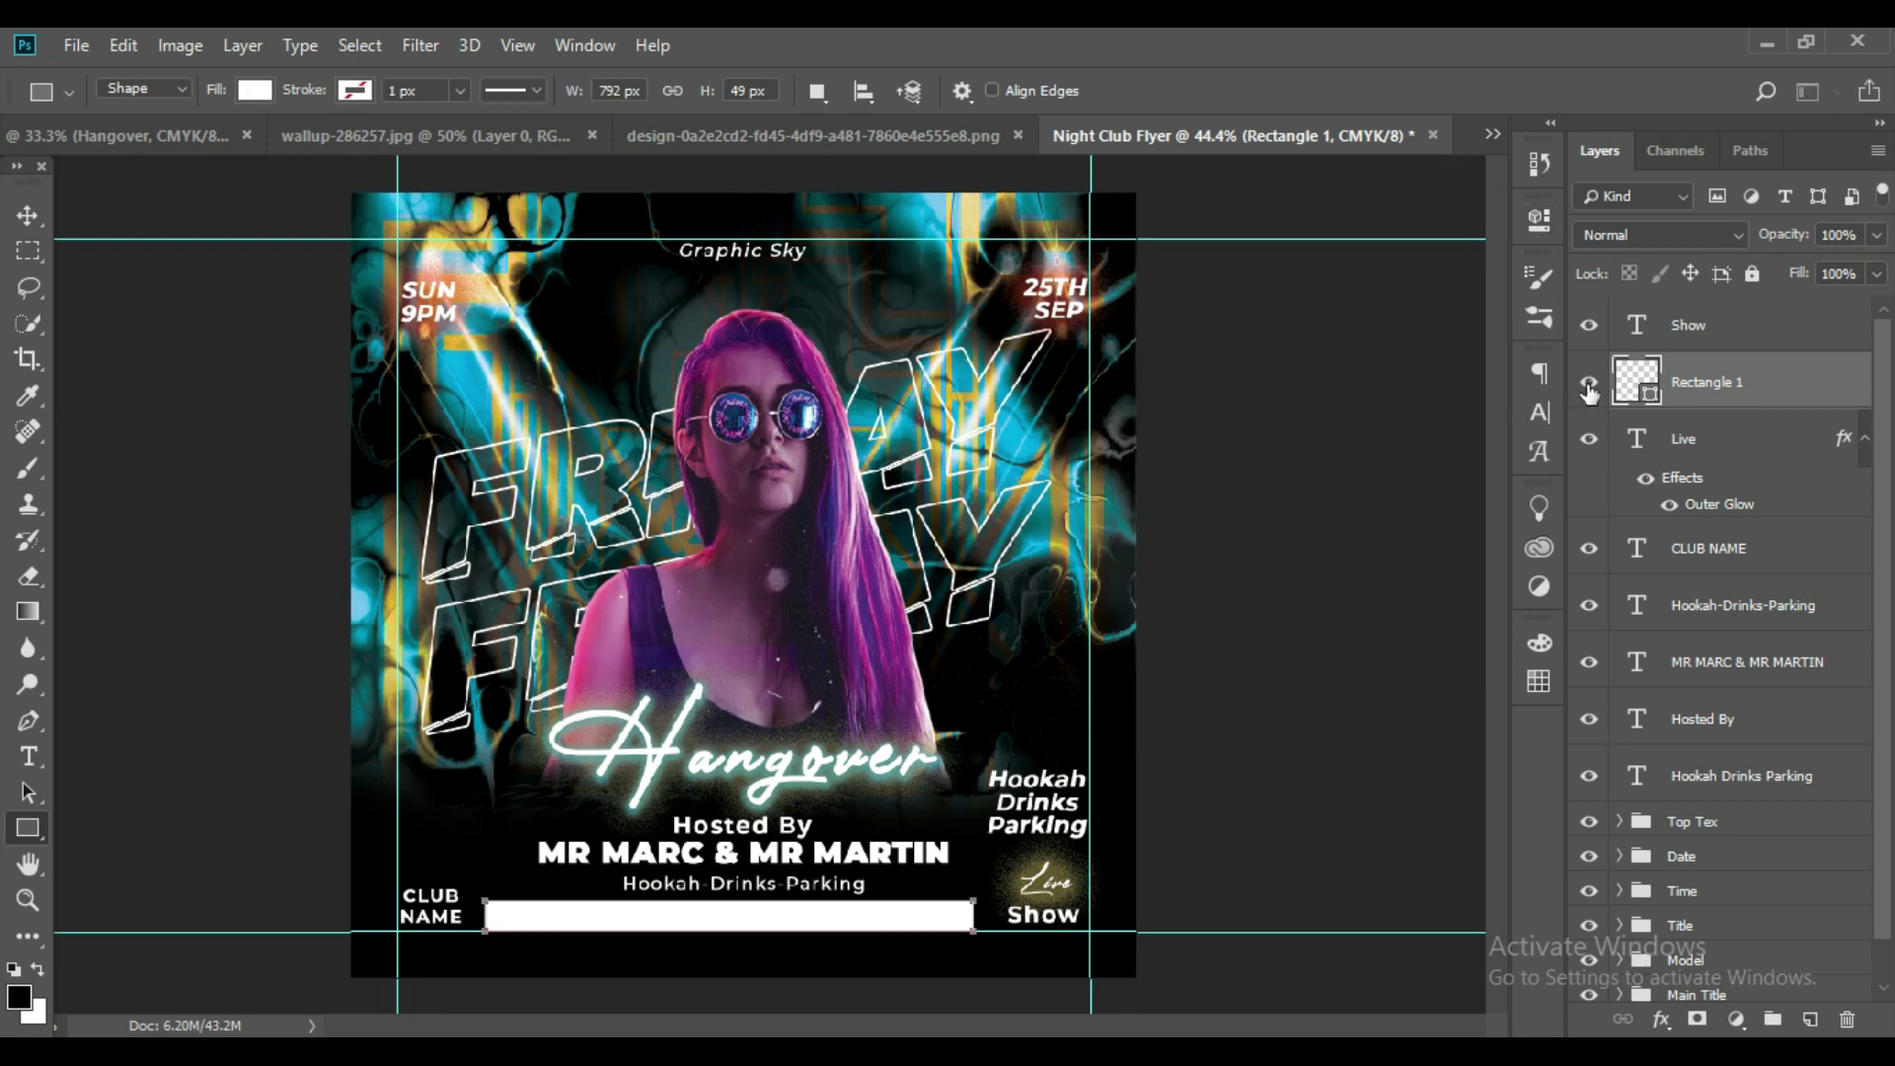
Set the text colour to black in the Character settings.
click(1538, 411)
click(1458, 540)
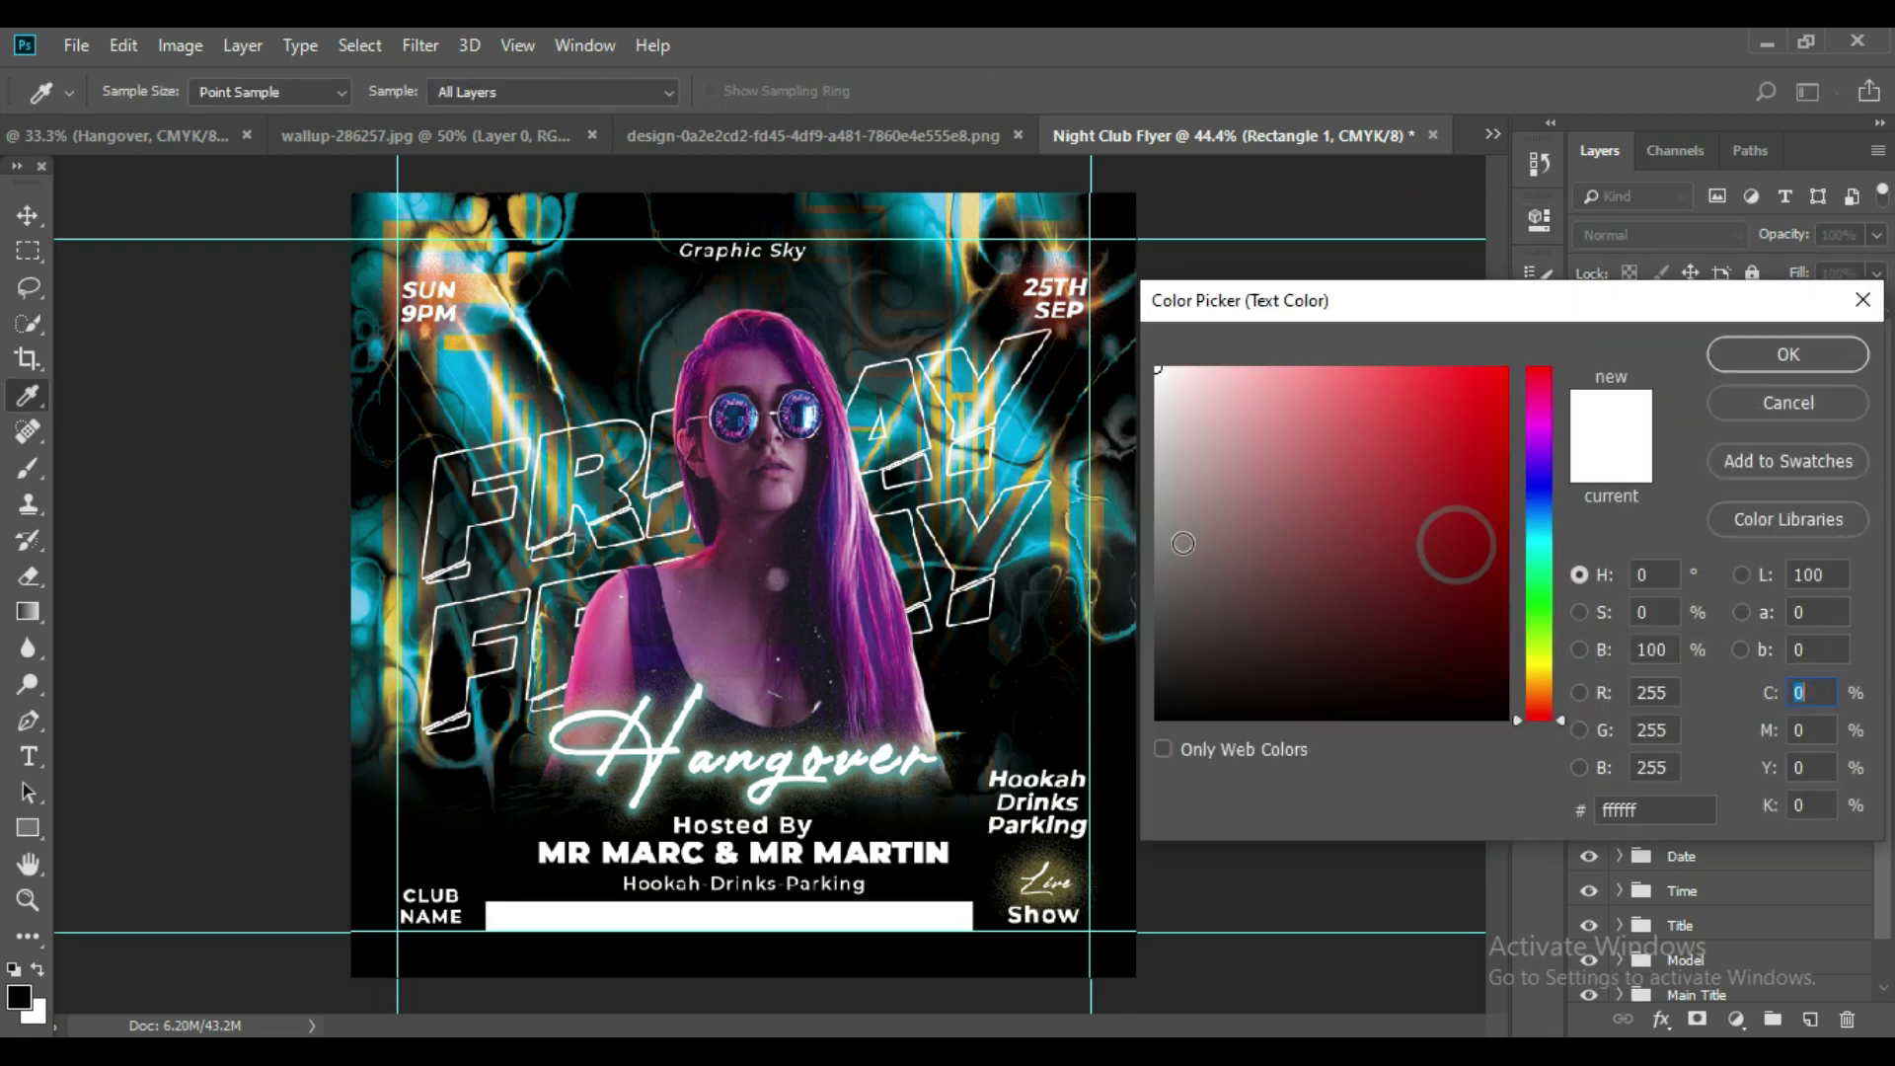
drag(1381, 616, 1510, 725)
click(1788, 356)
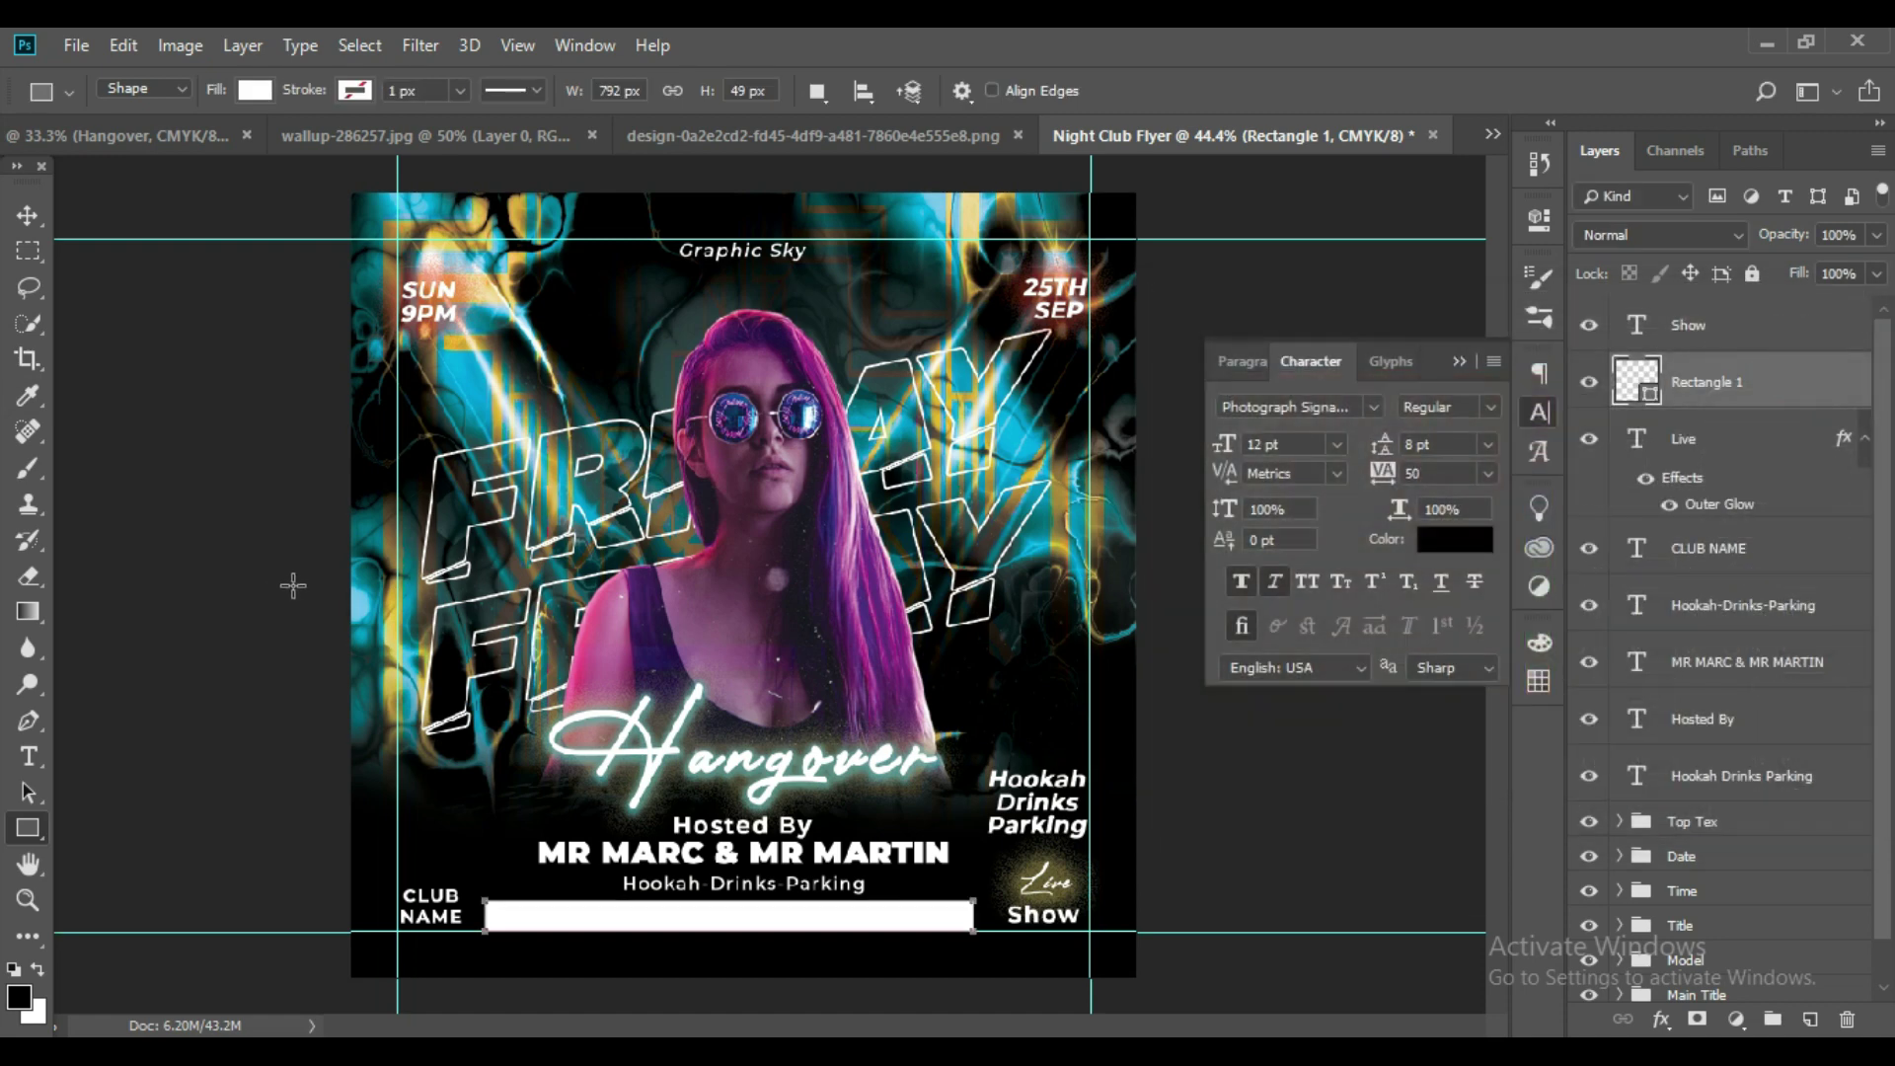
Shift the white bar slightly to the right.
click(29, 794)
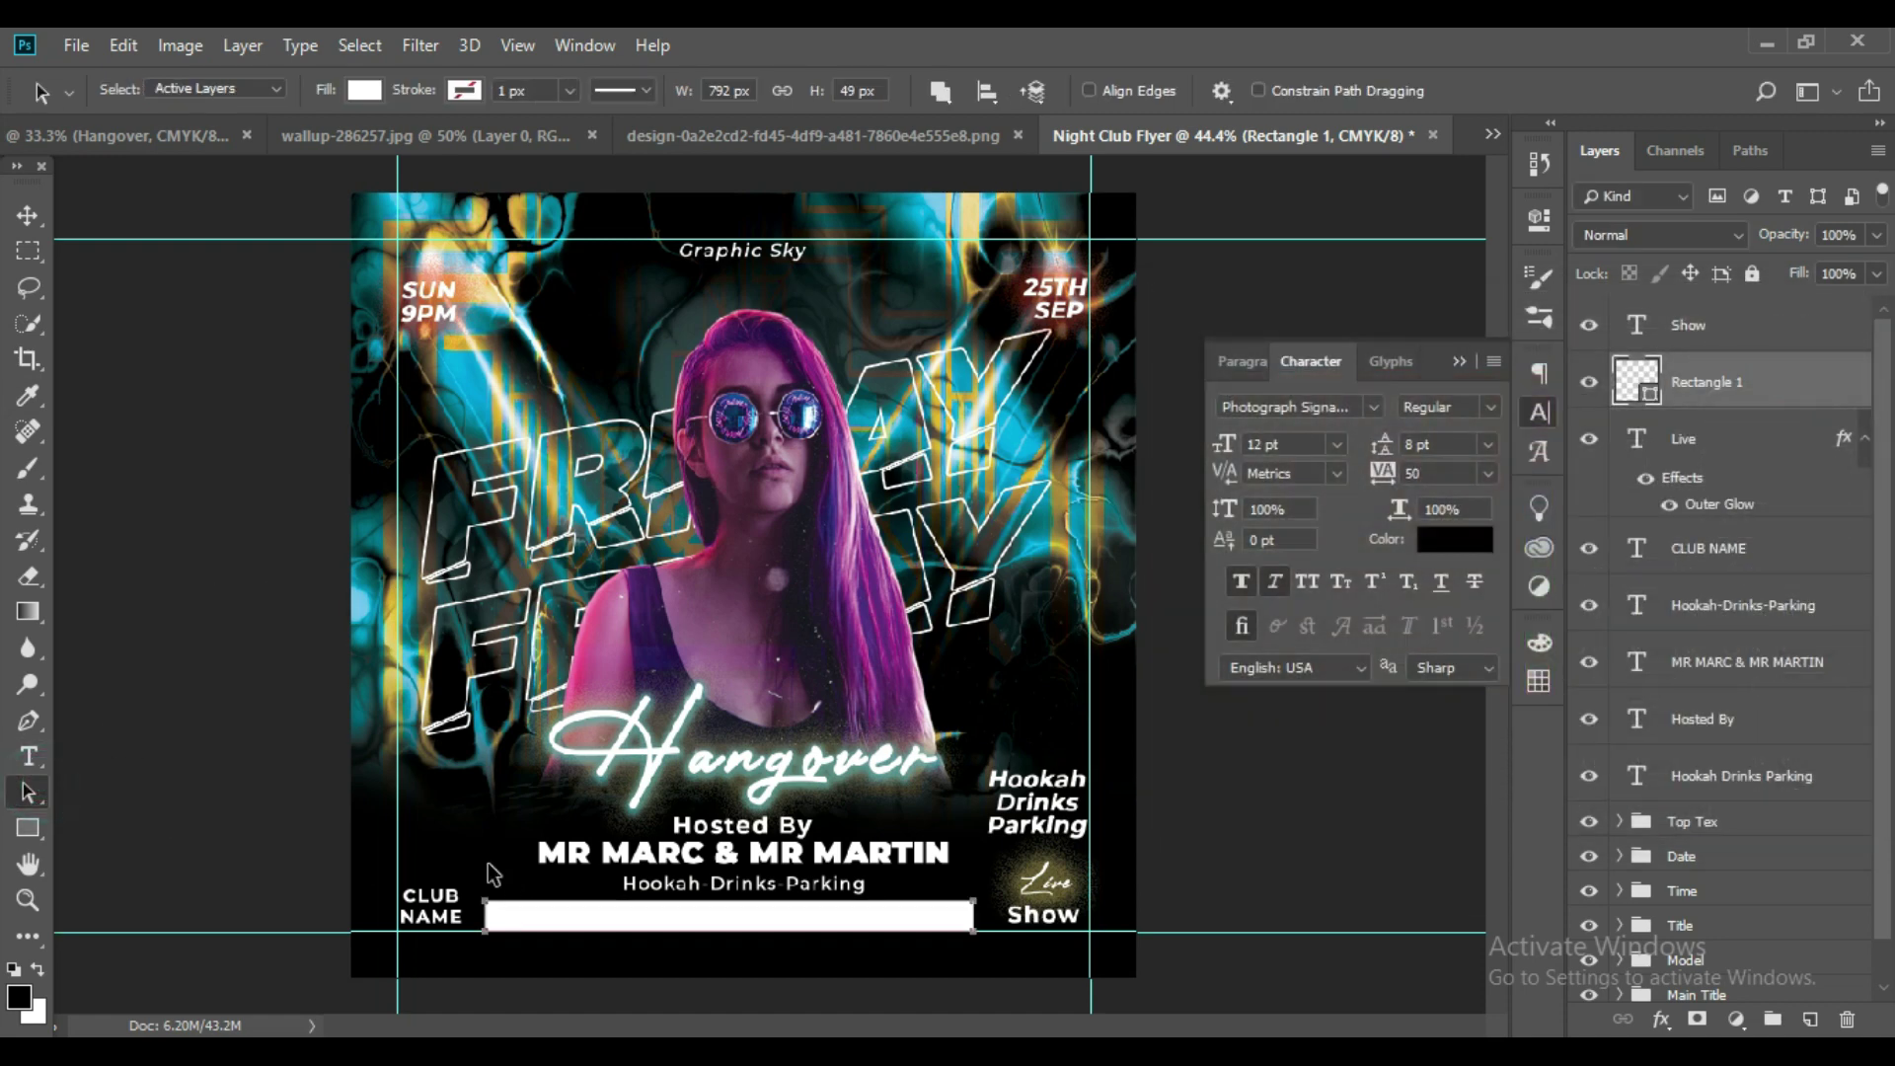
key(ctrl+a)
click(27, 215)
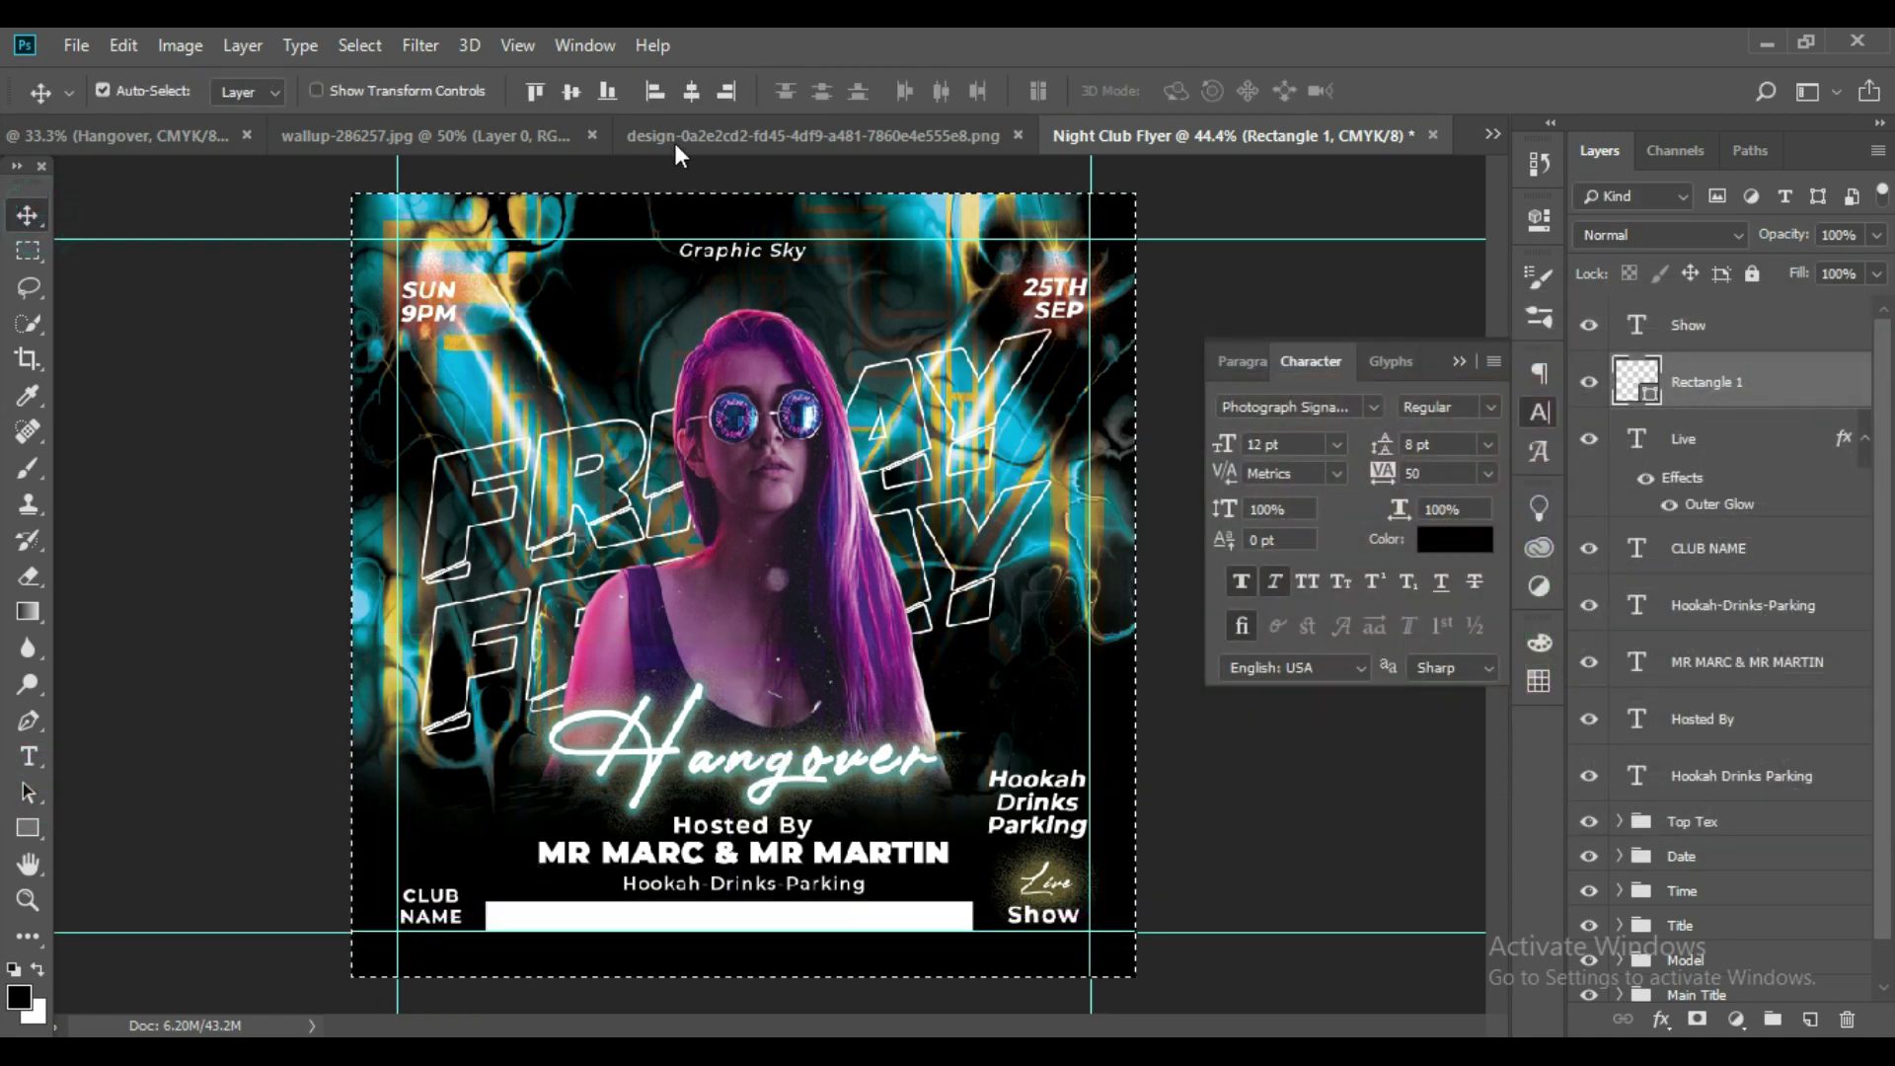
drag(666, 431, 680, 431)
key(ctrl+d)
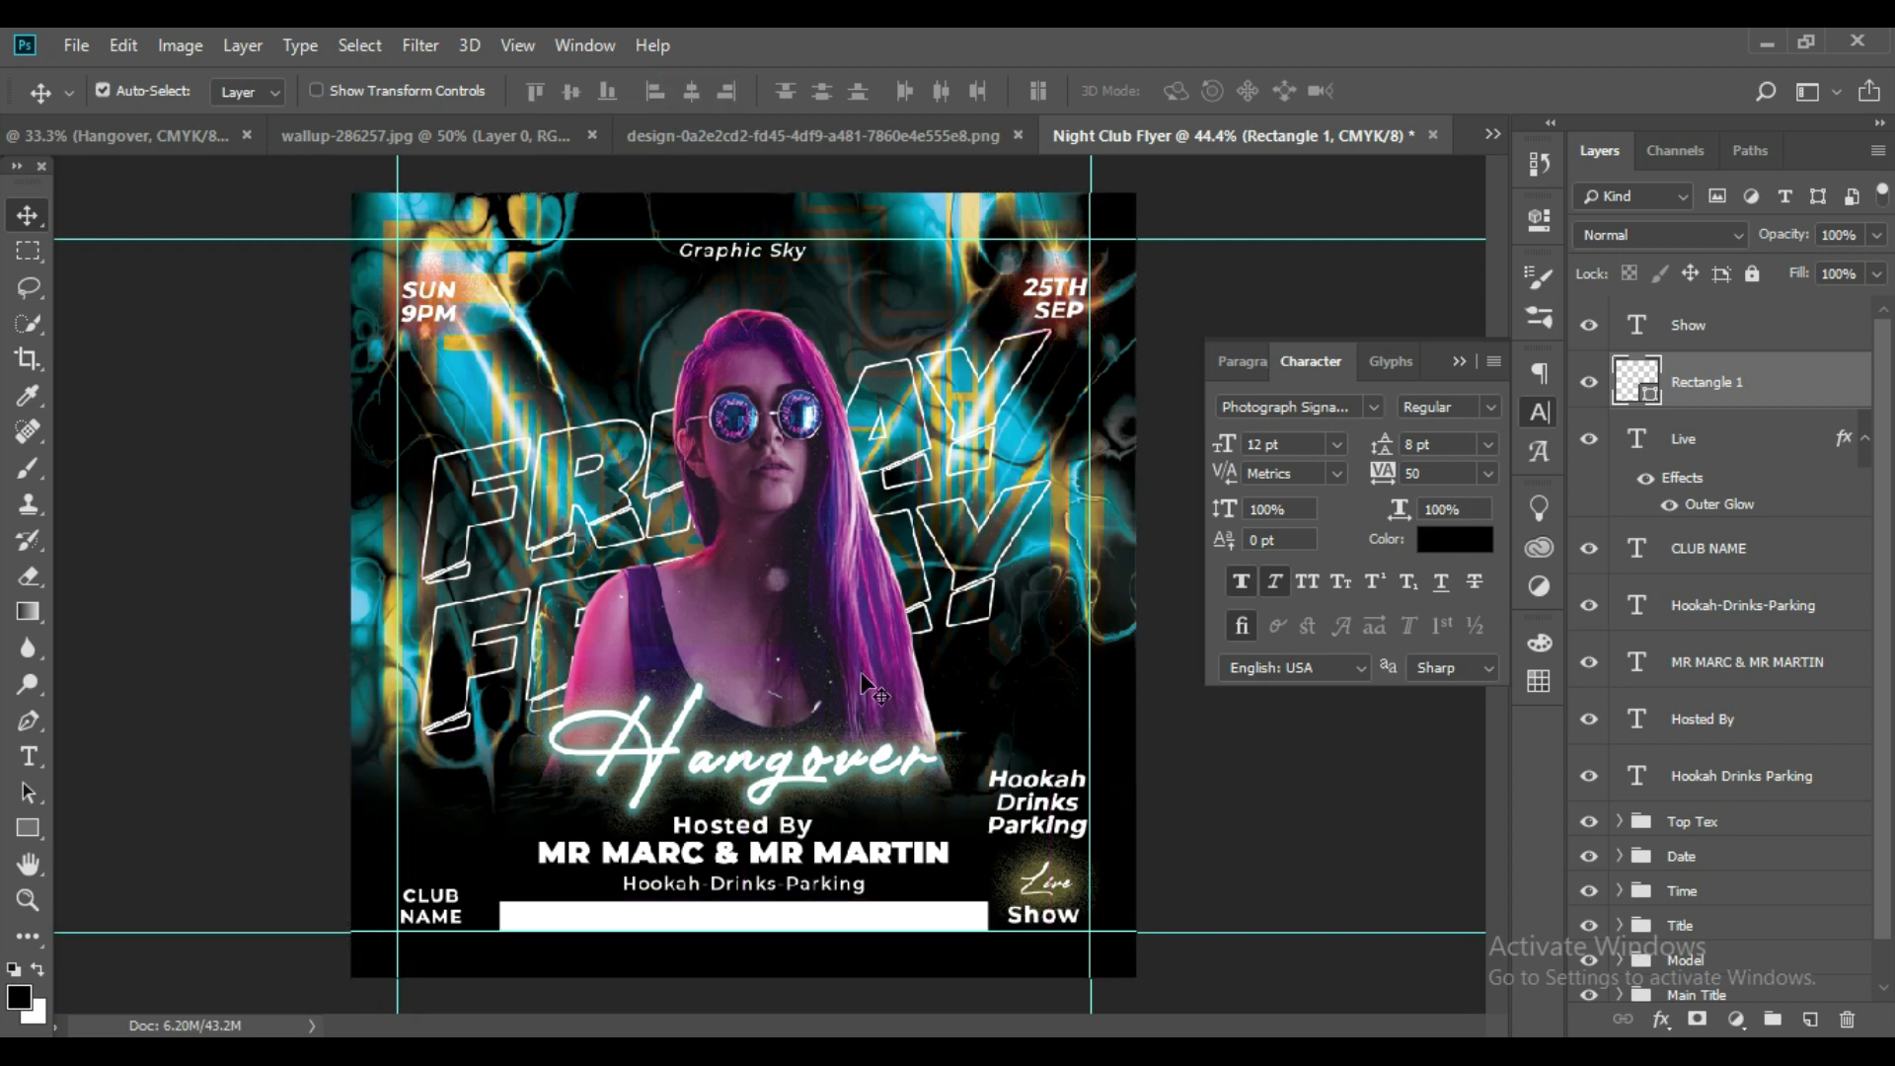
Set the Type tool to Montserrat at 7 pt.
click(28, 756)
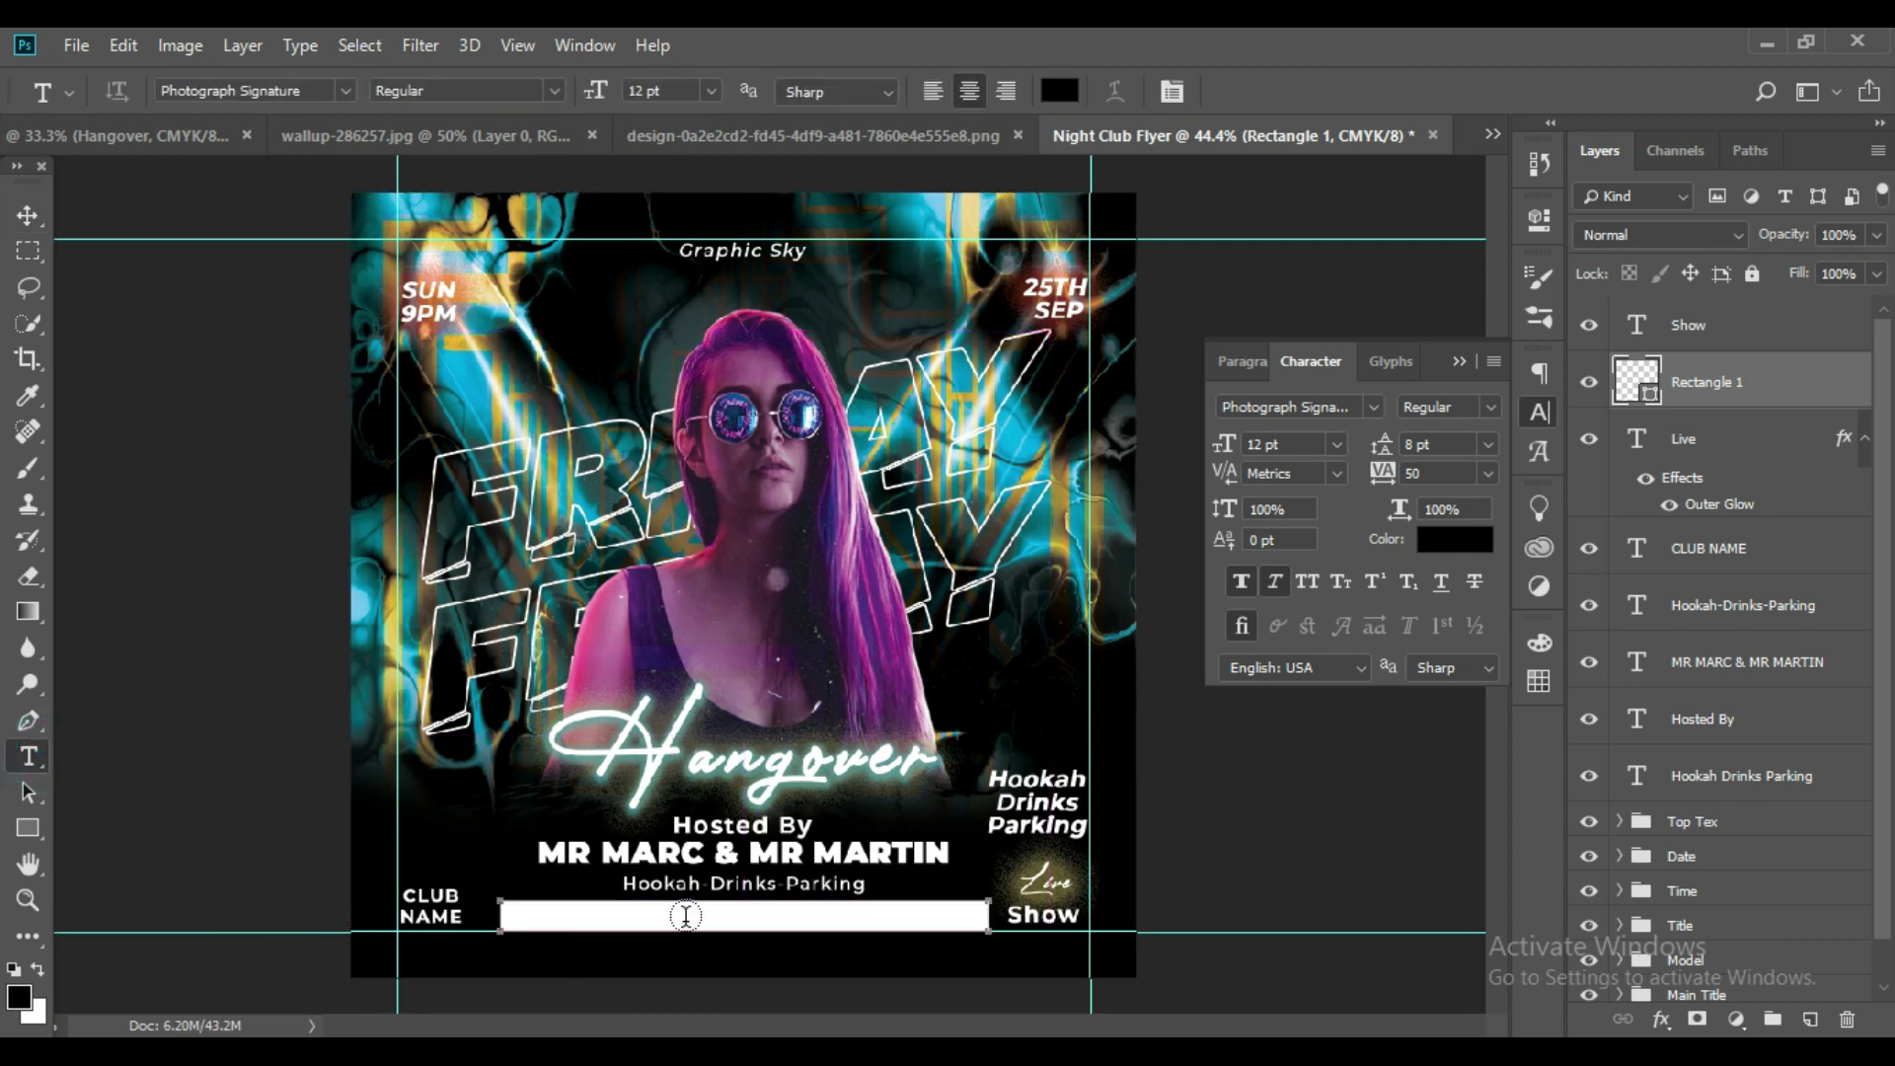
click(1377, 407)
click(1376, 493)
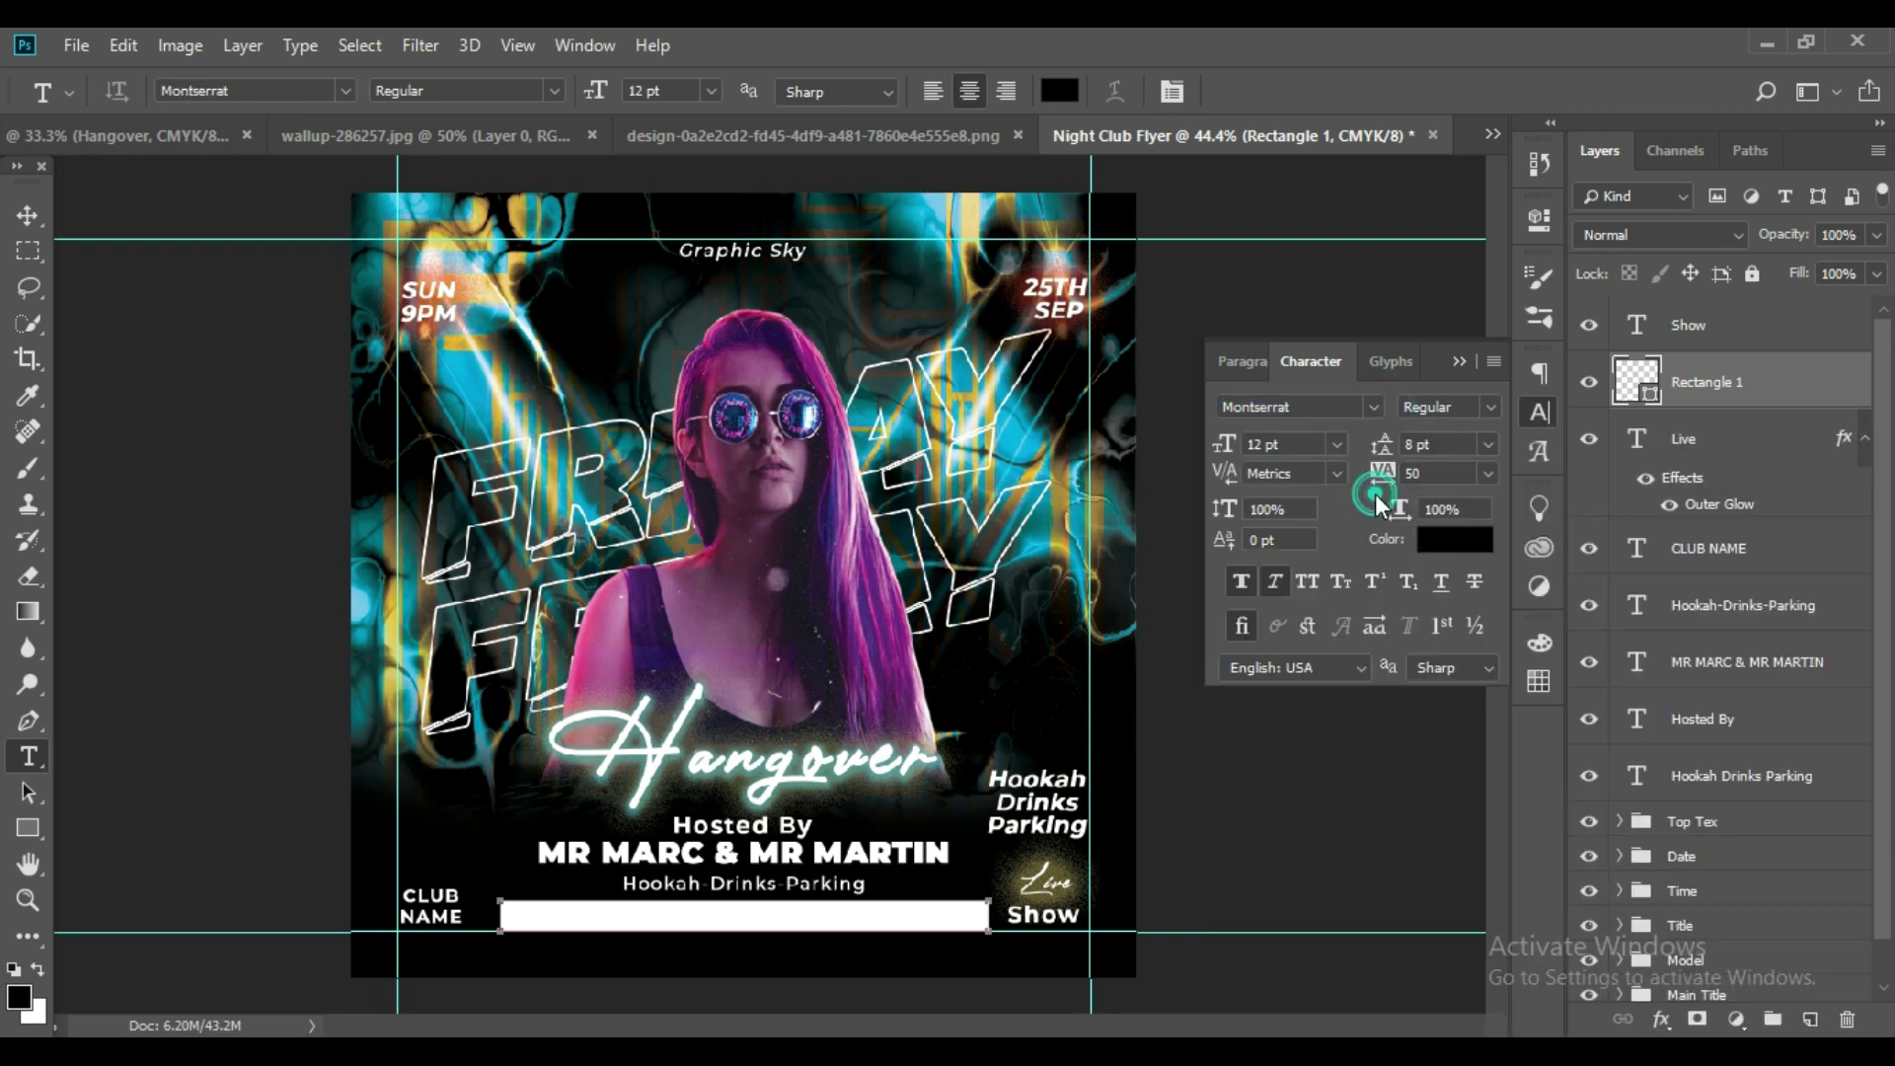
click(1268, 444)
text(7)
key(Return)
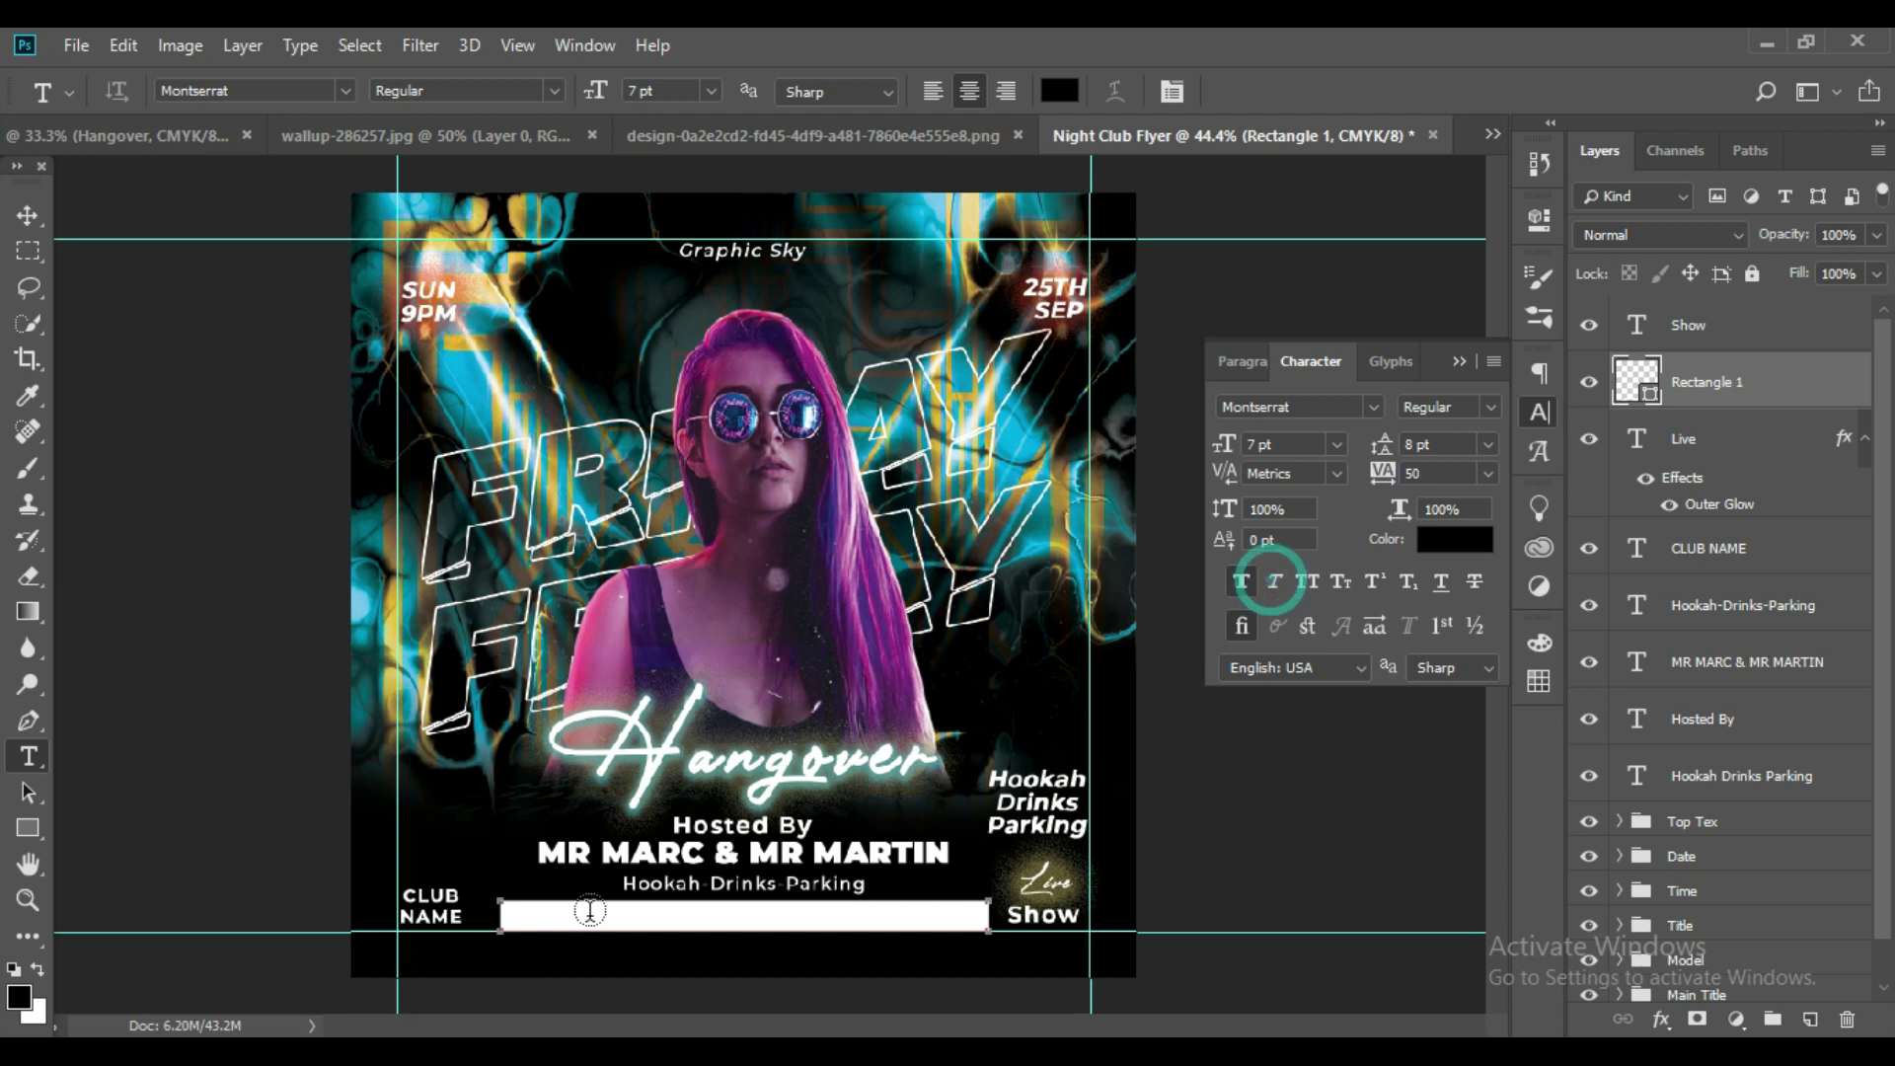
click(705, 913)
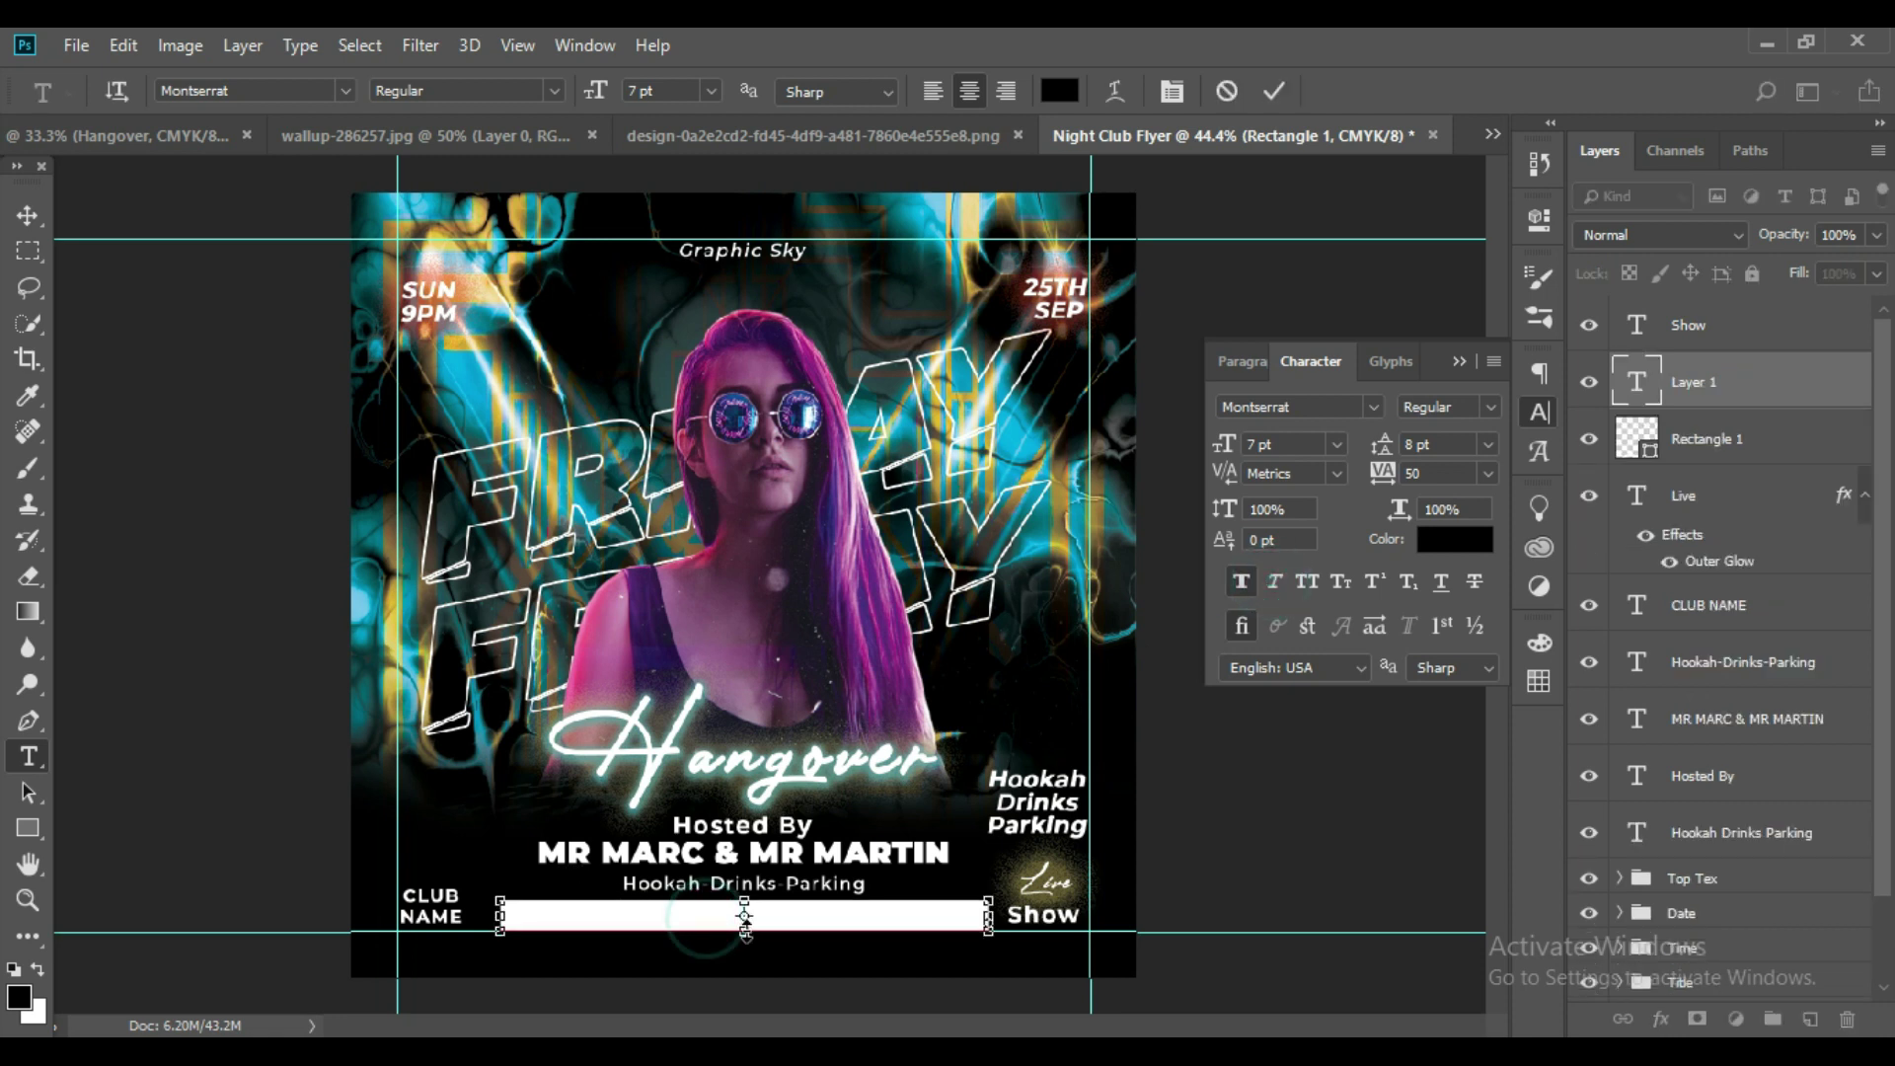
text(Mor)
text(e IN)
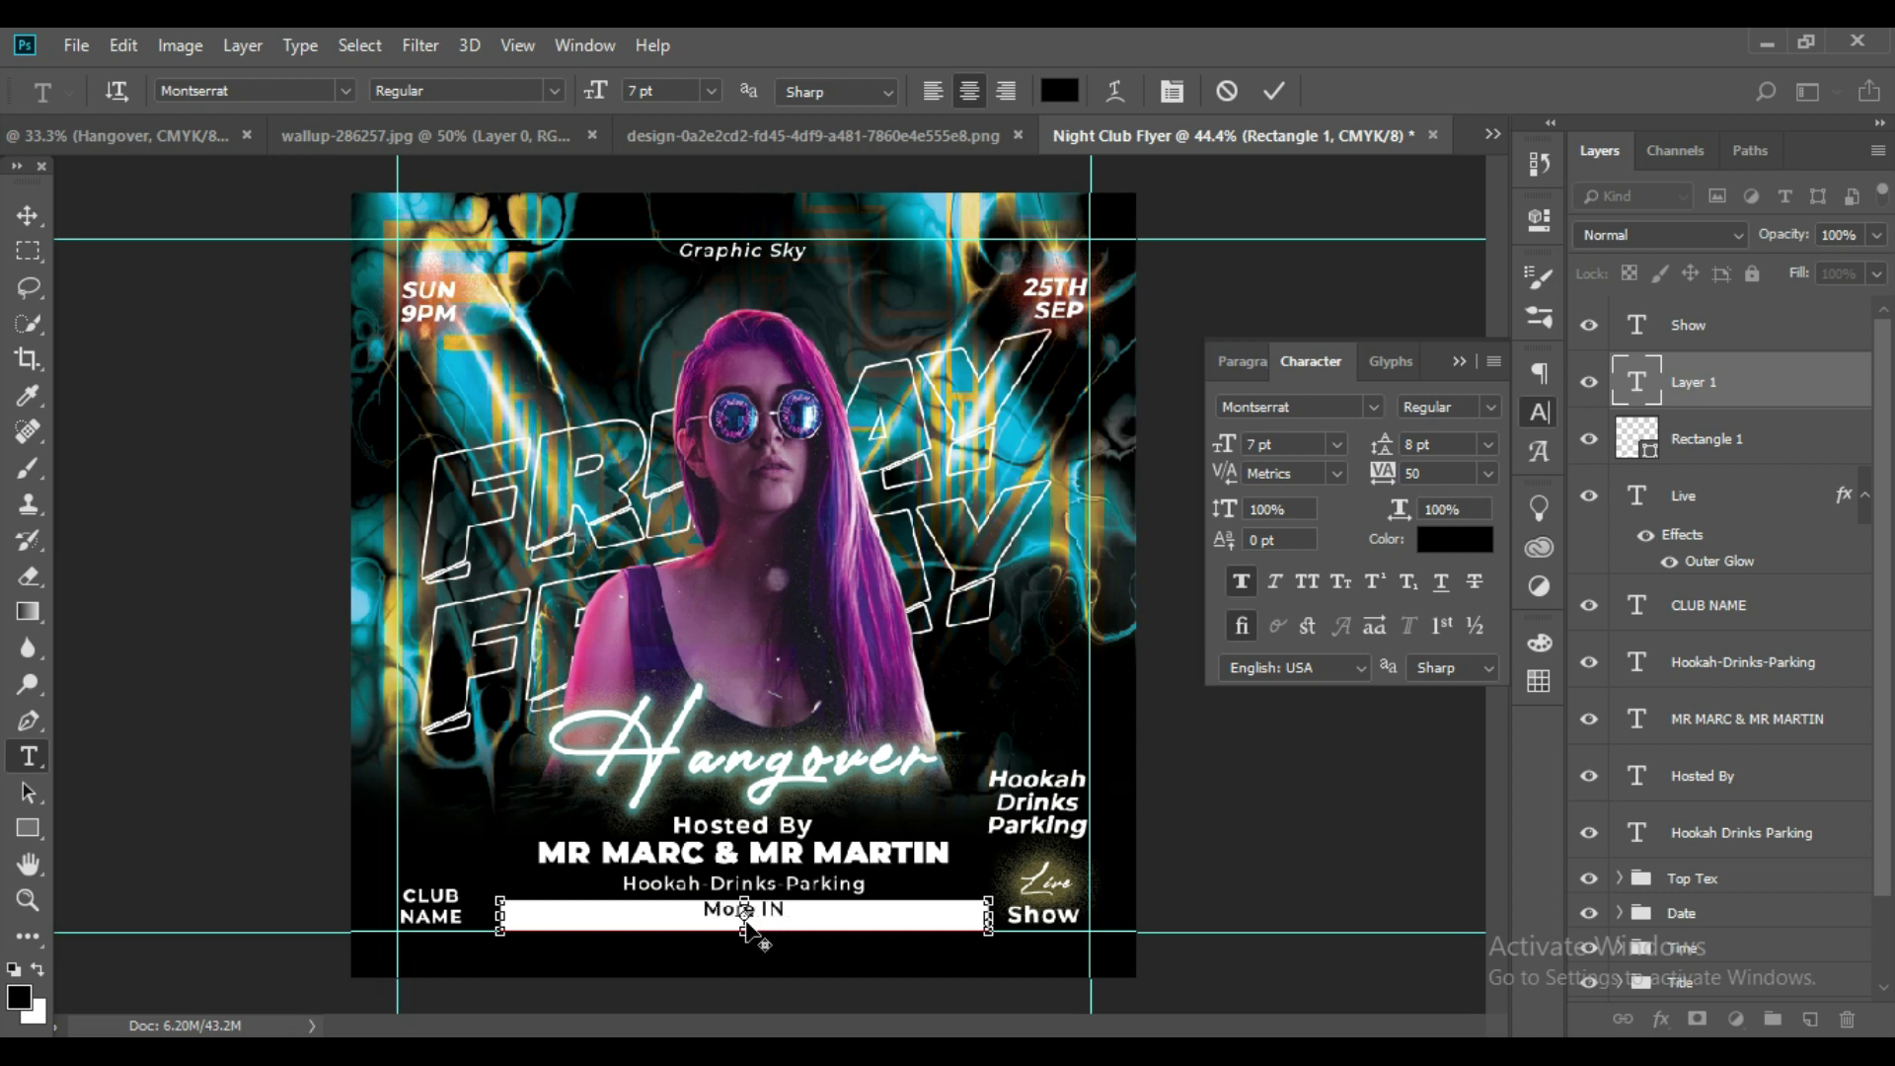
text(nforma)
text(tion)
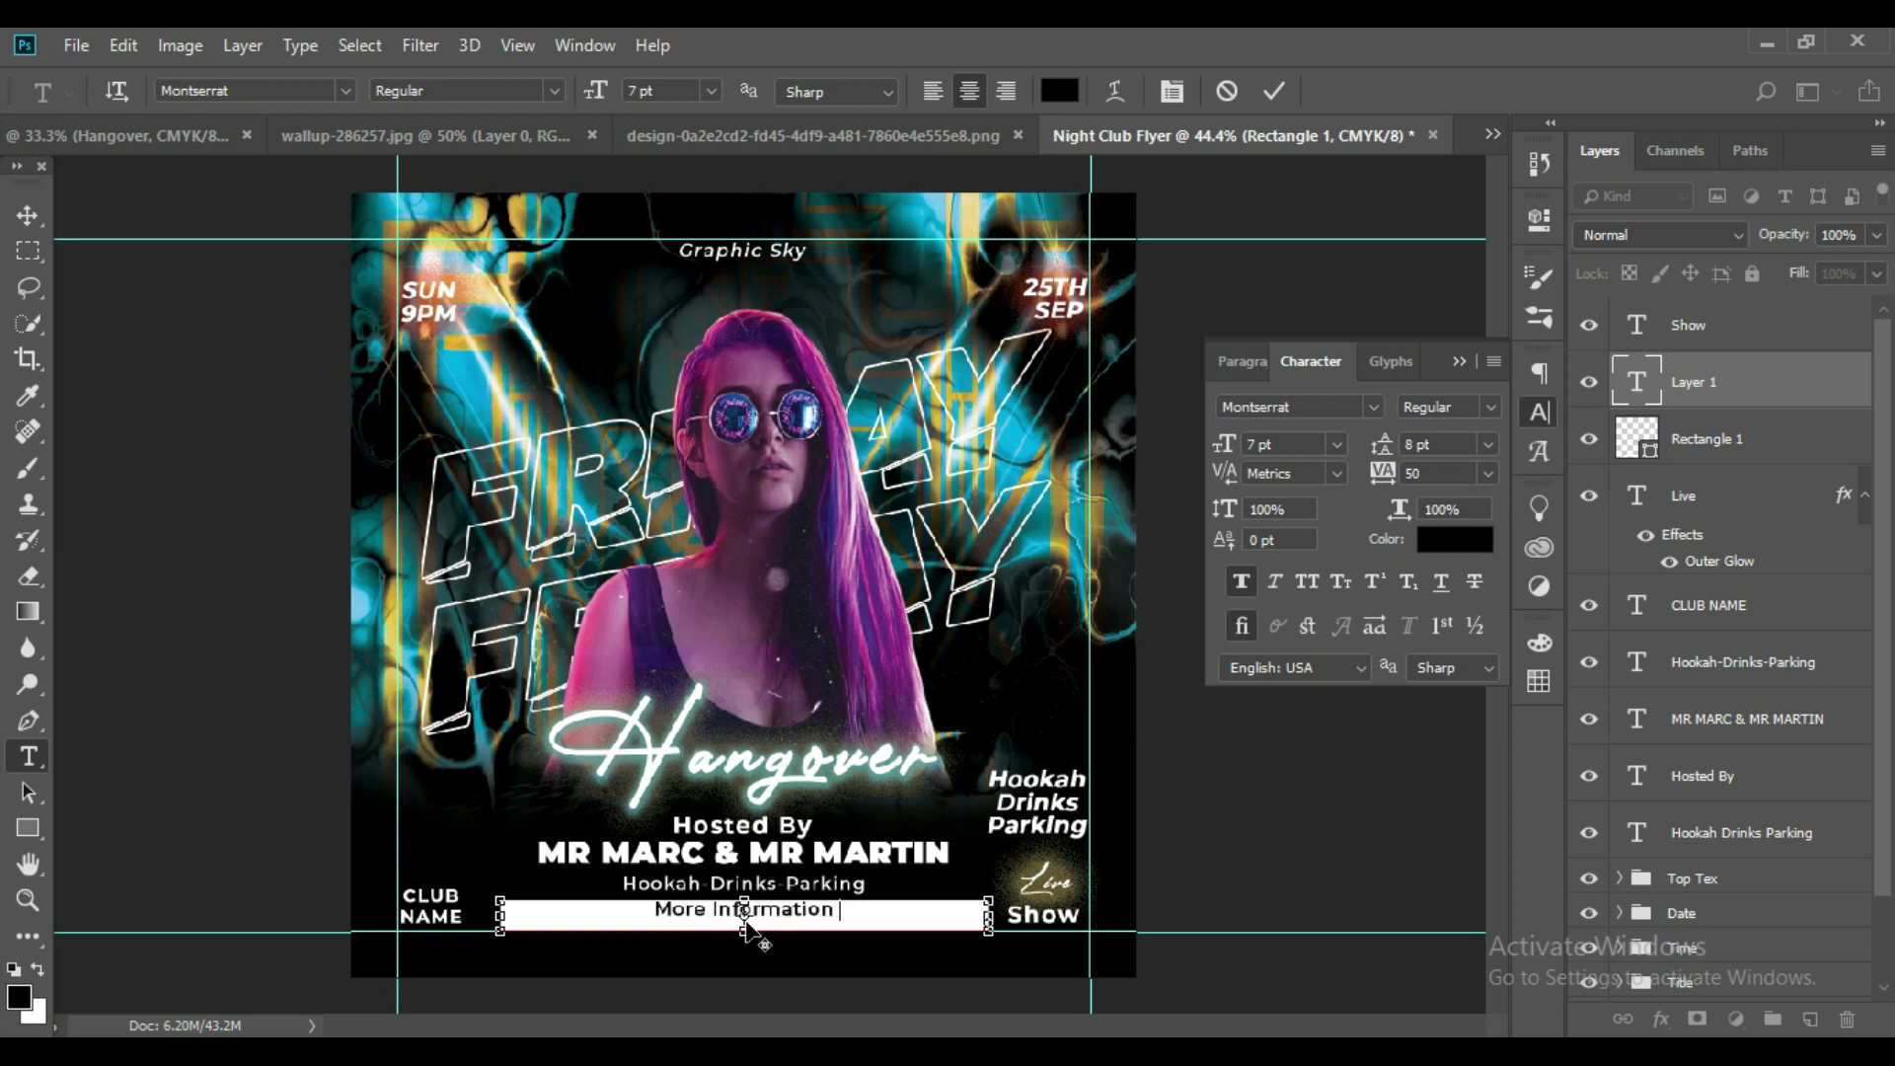
text( : )
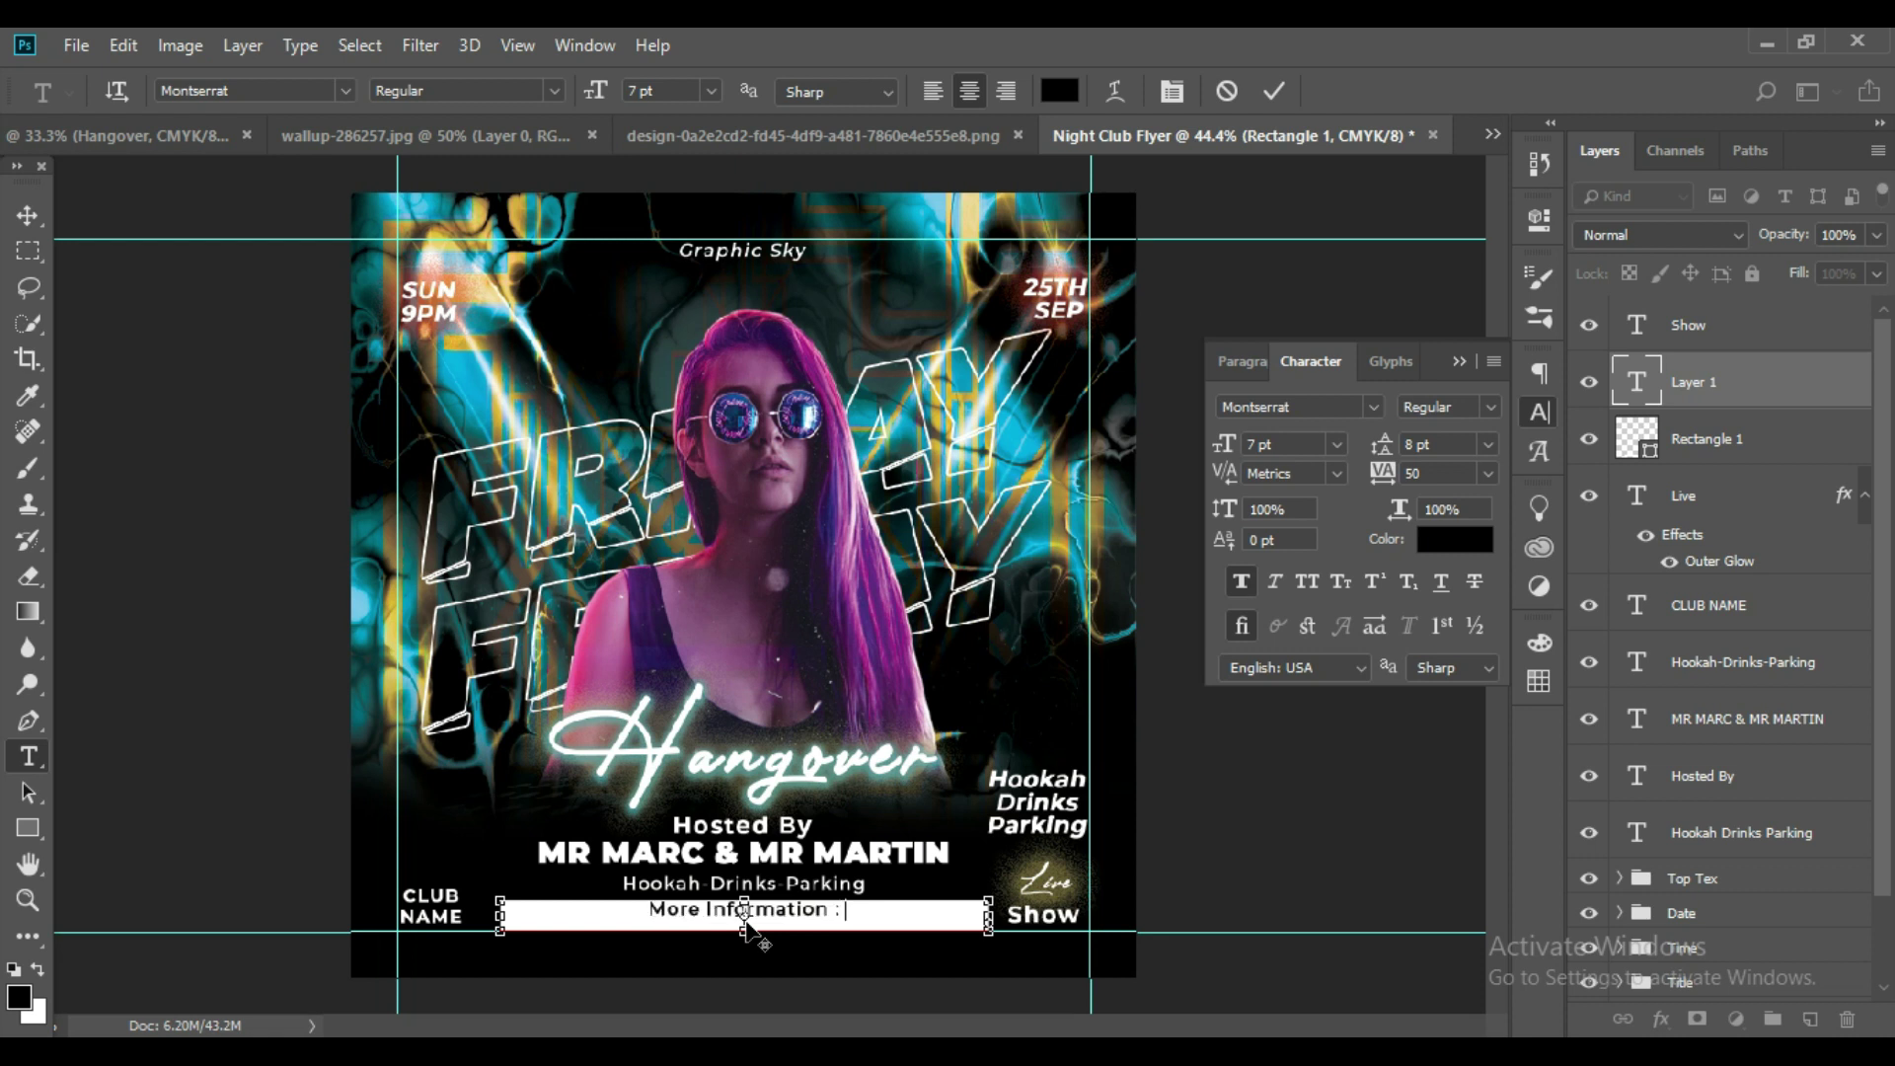
text(Www.)
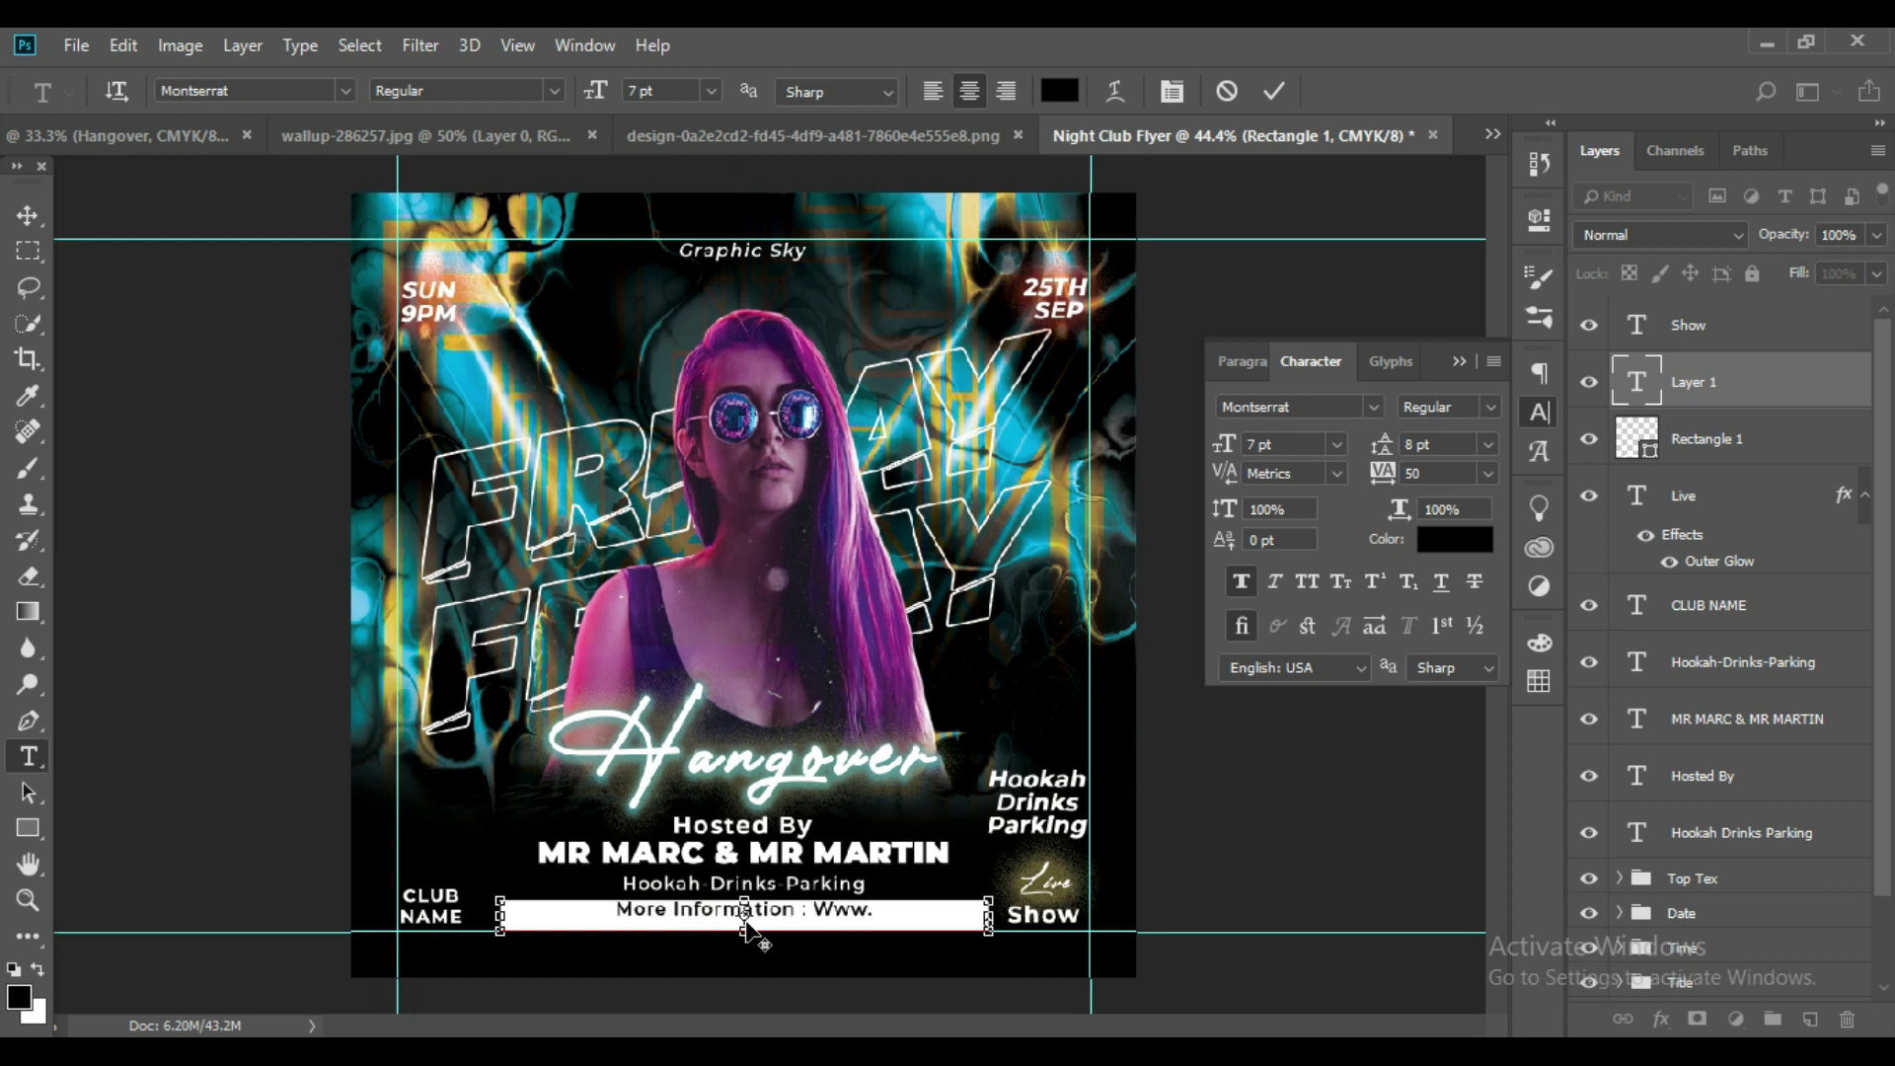
text(YourW)
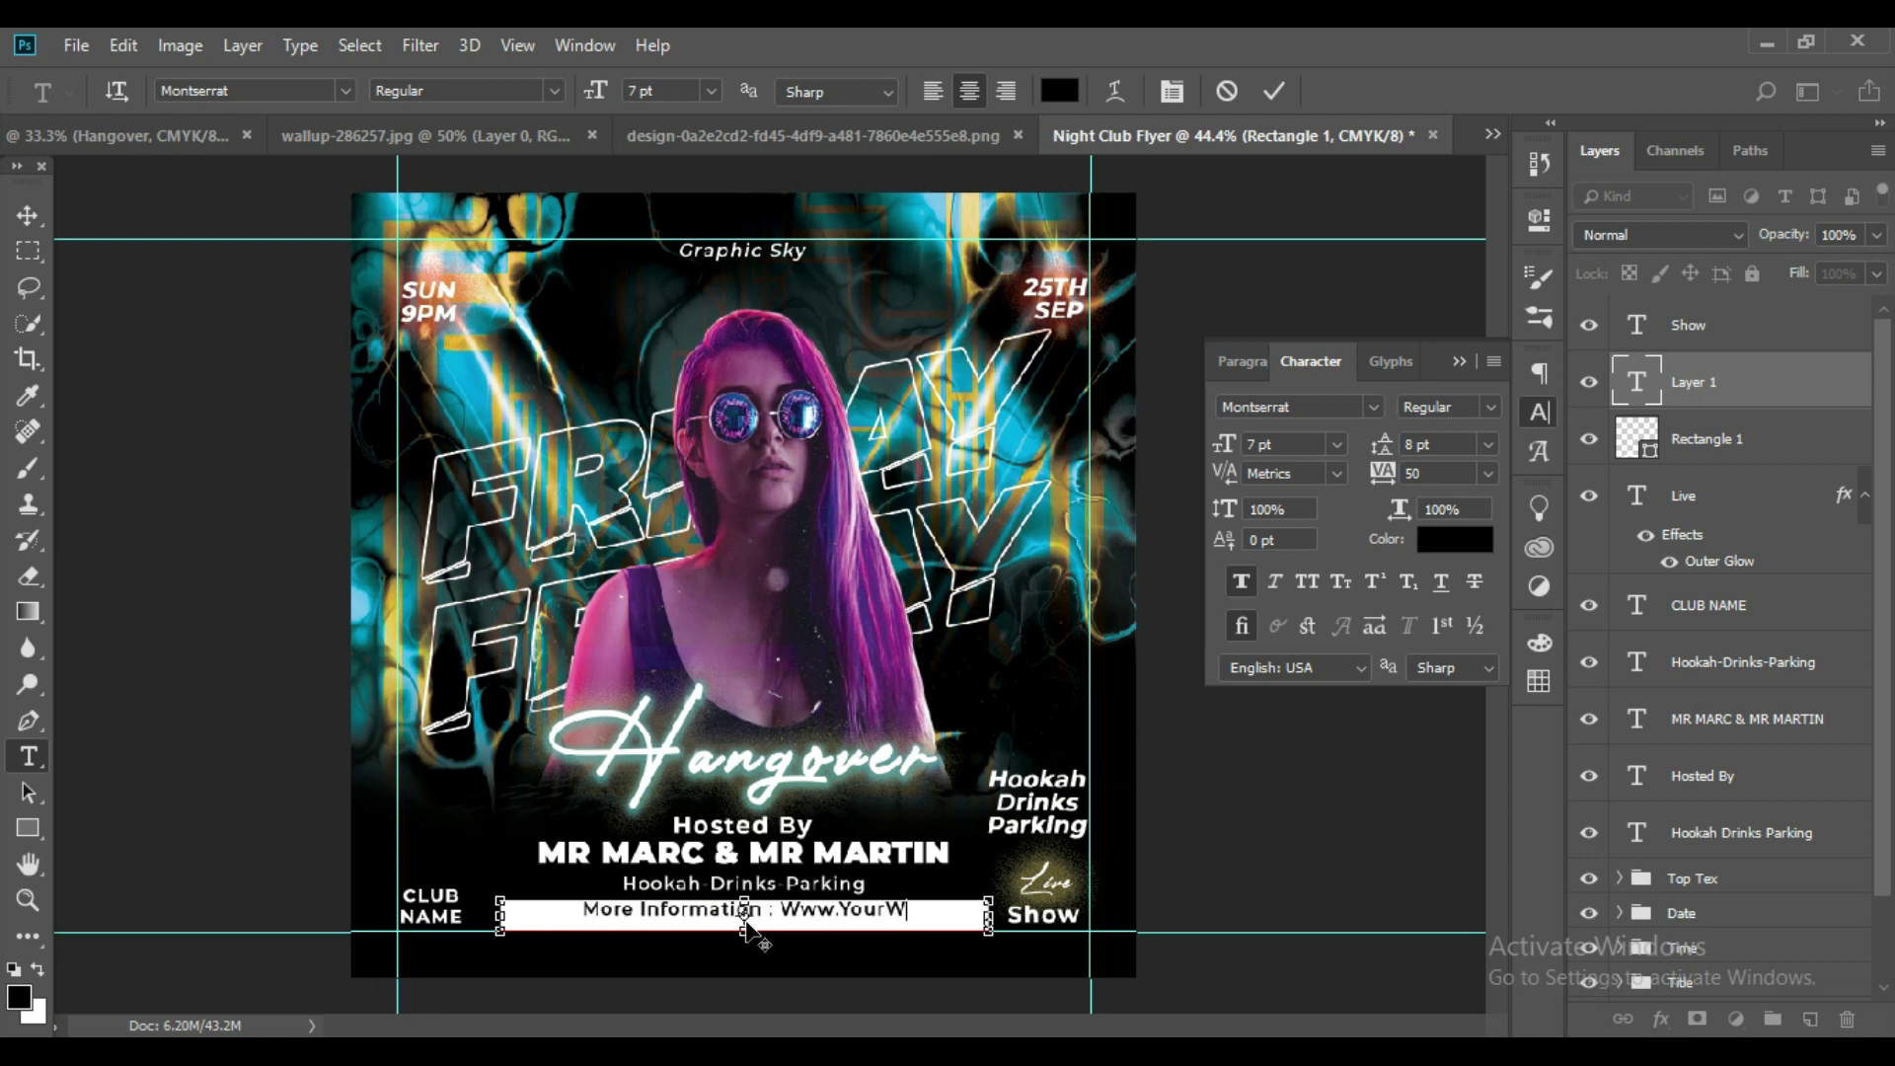
text(ebS)
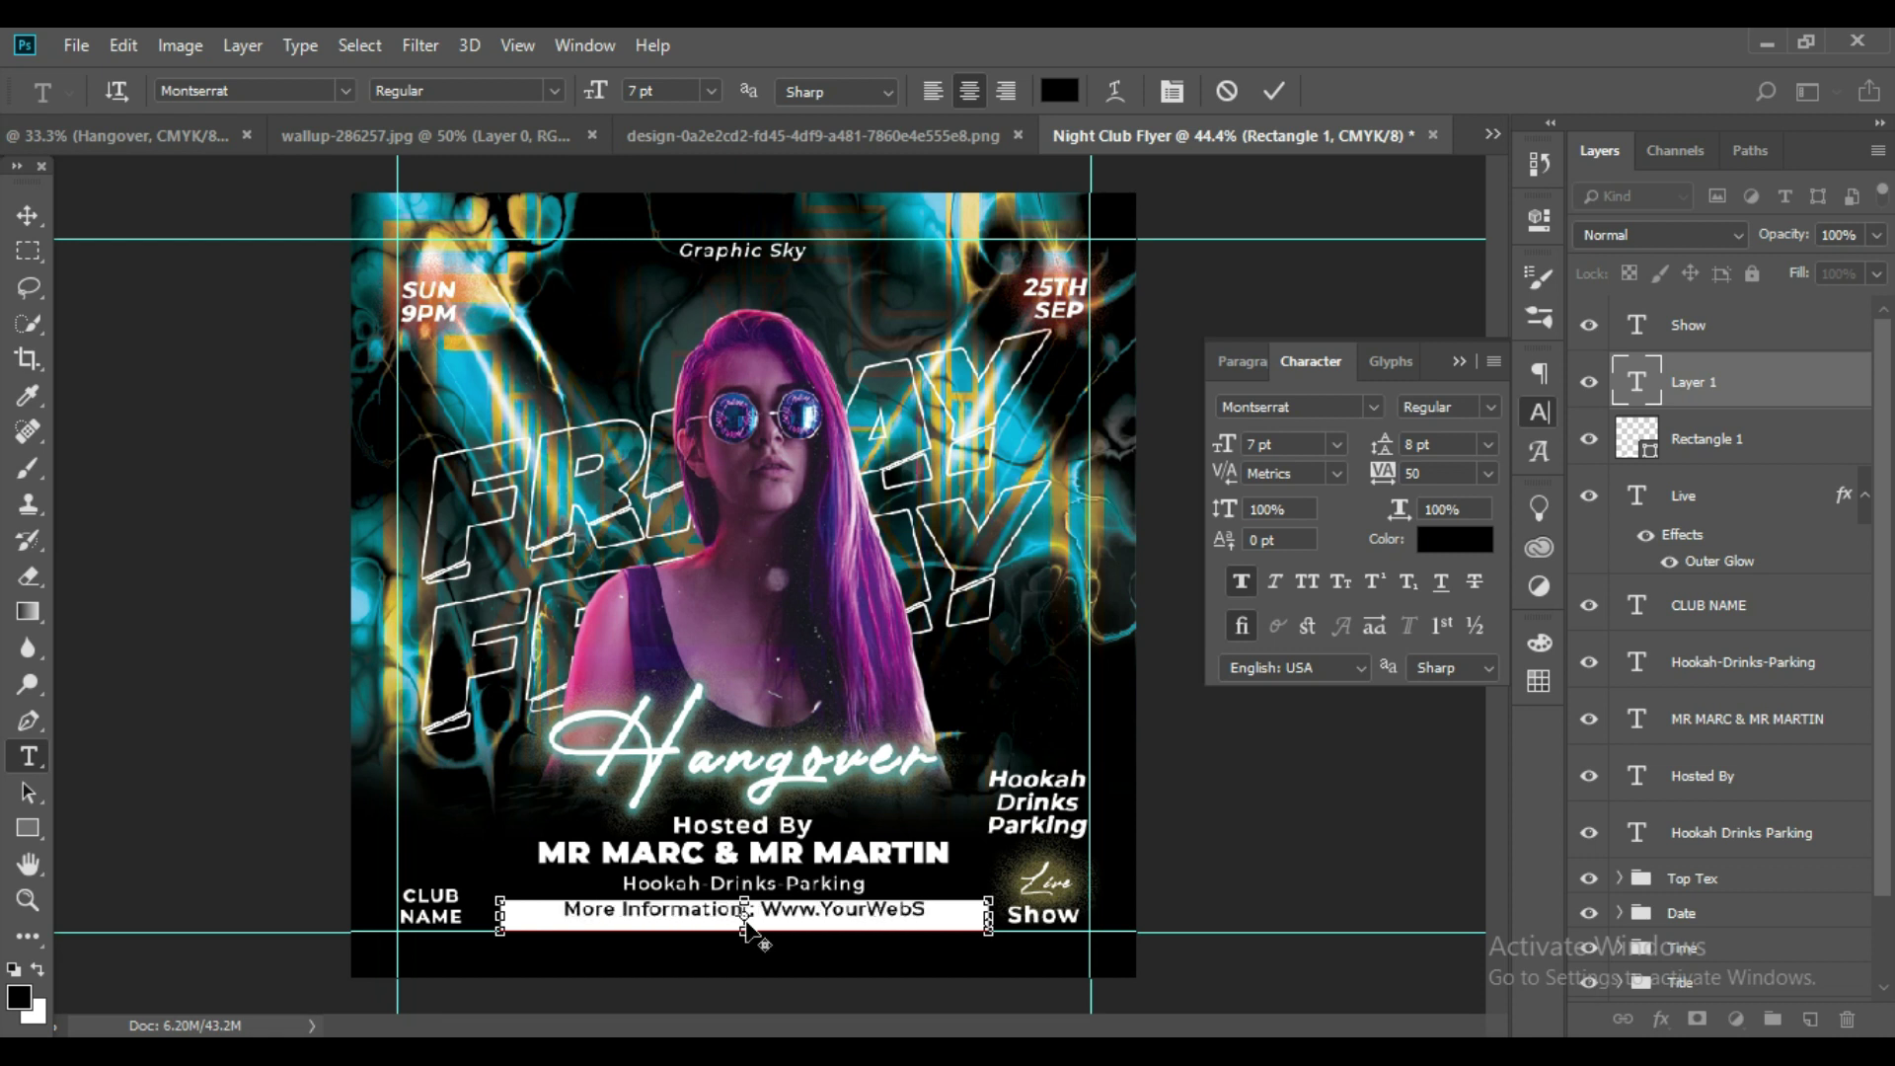
text(ite.)
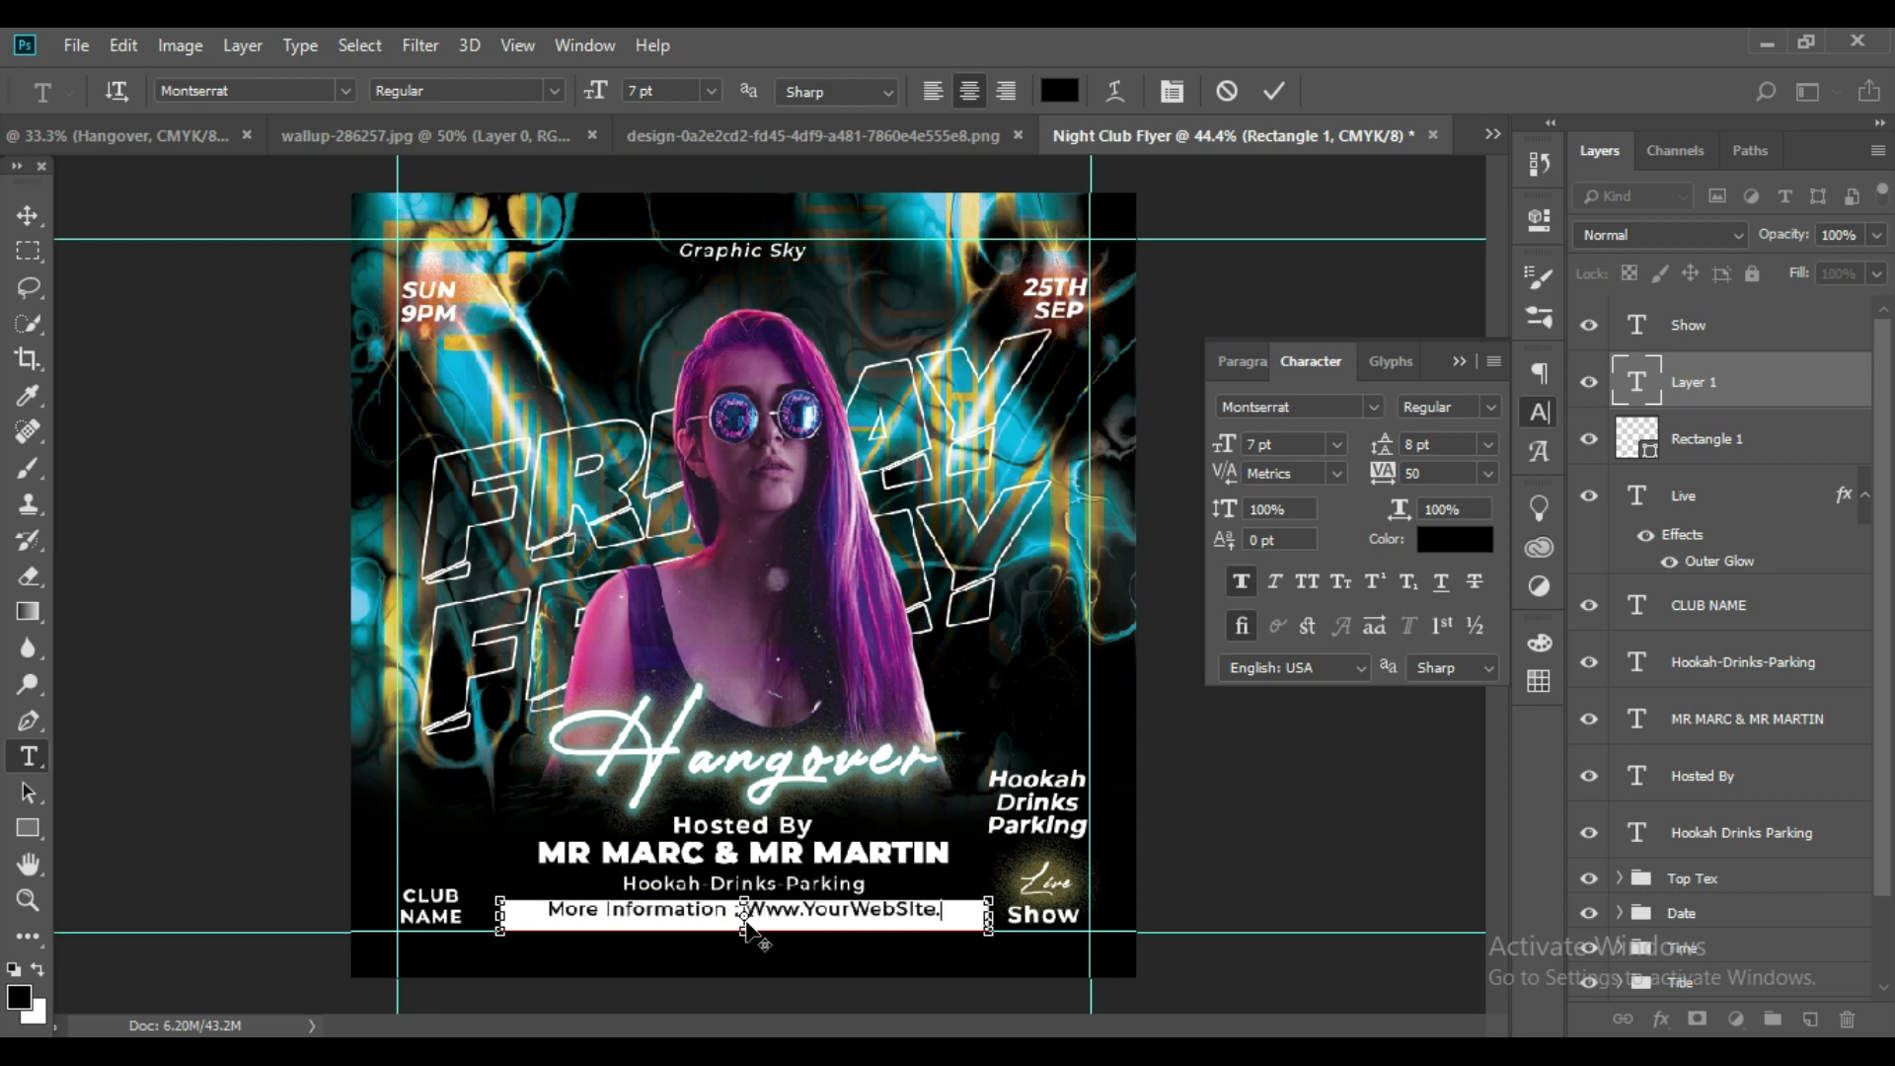
text(Com)
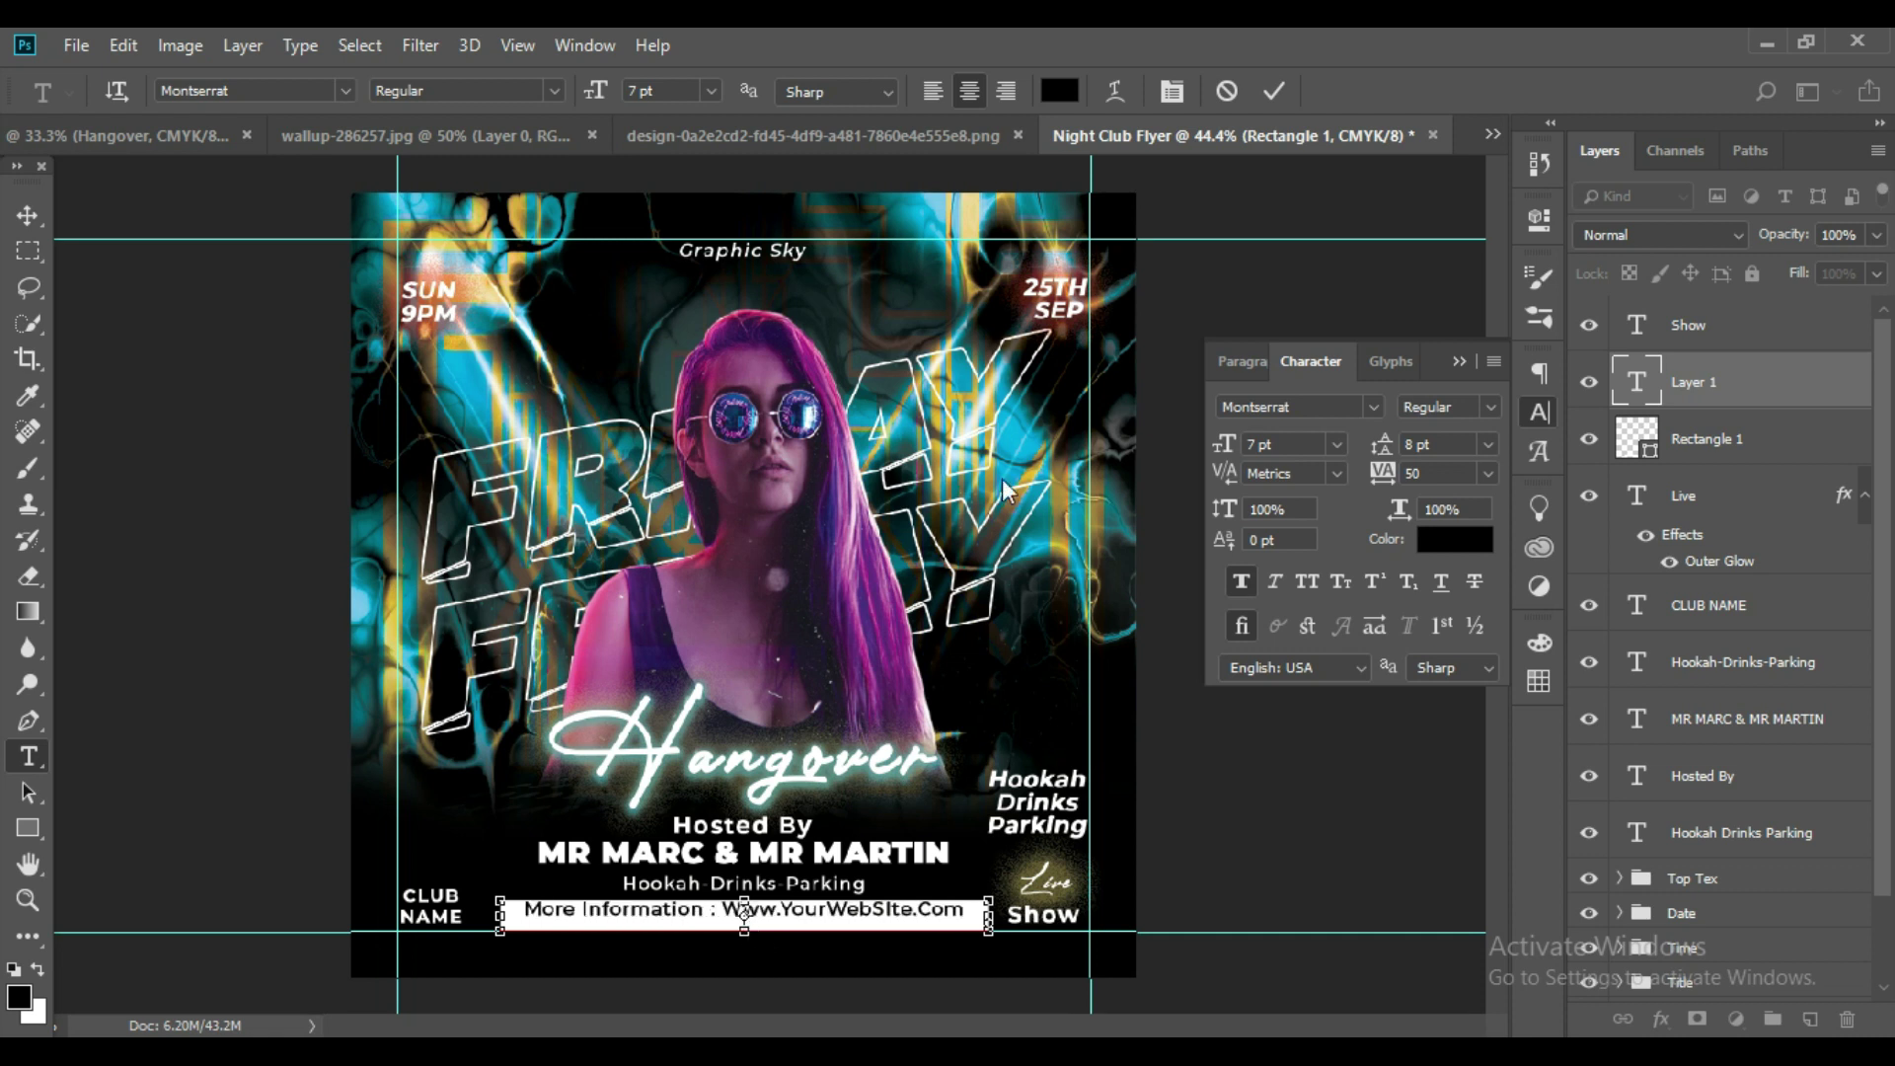
click(1274, 91)
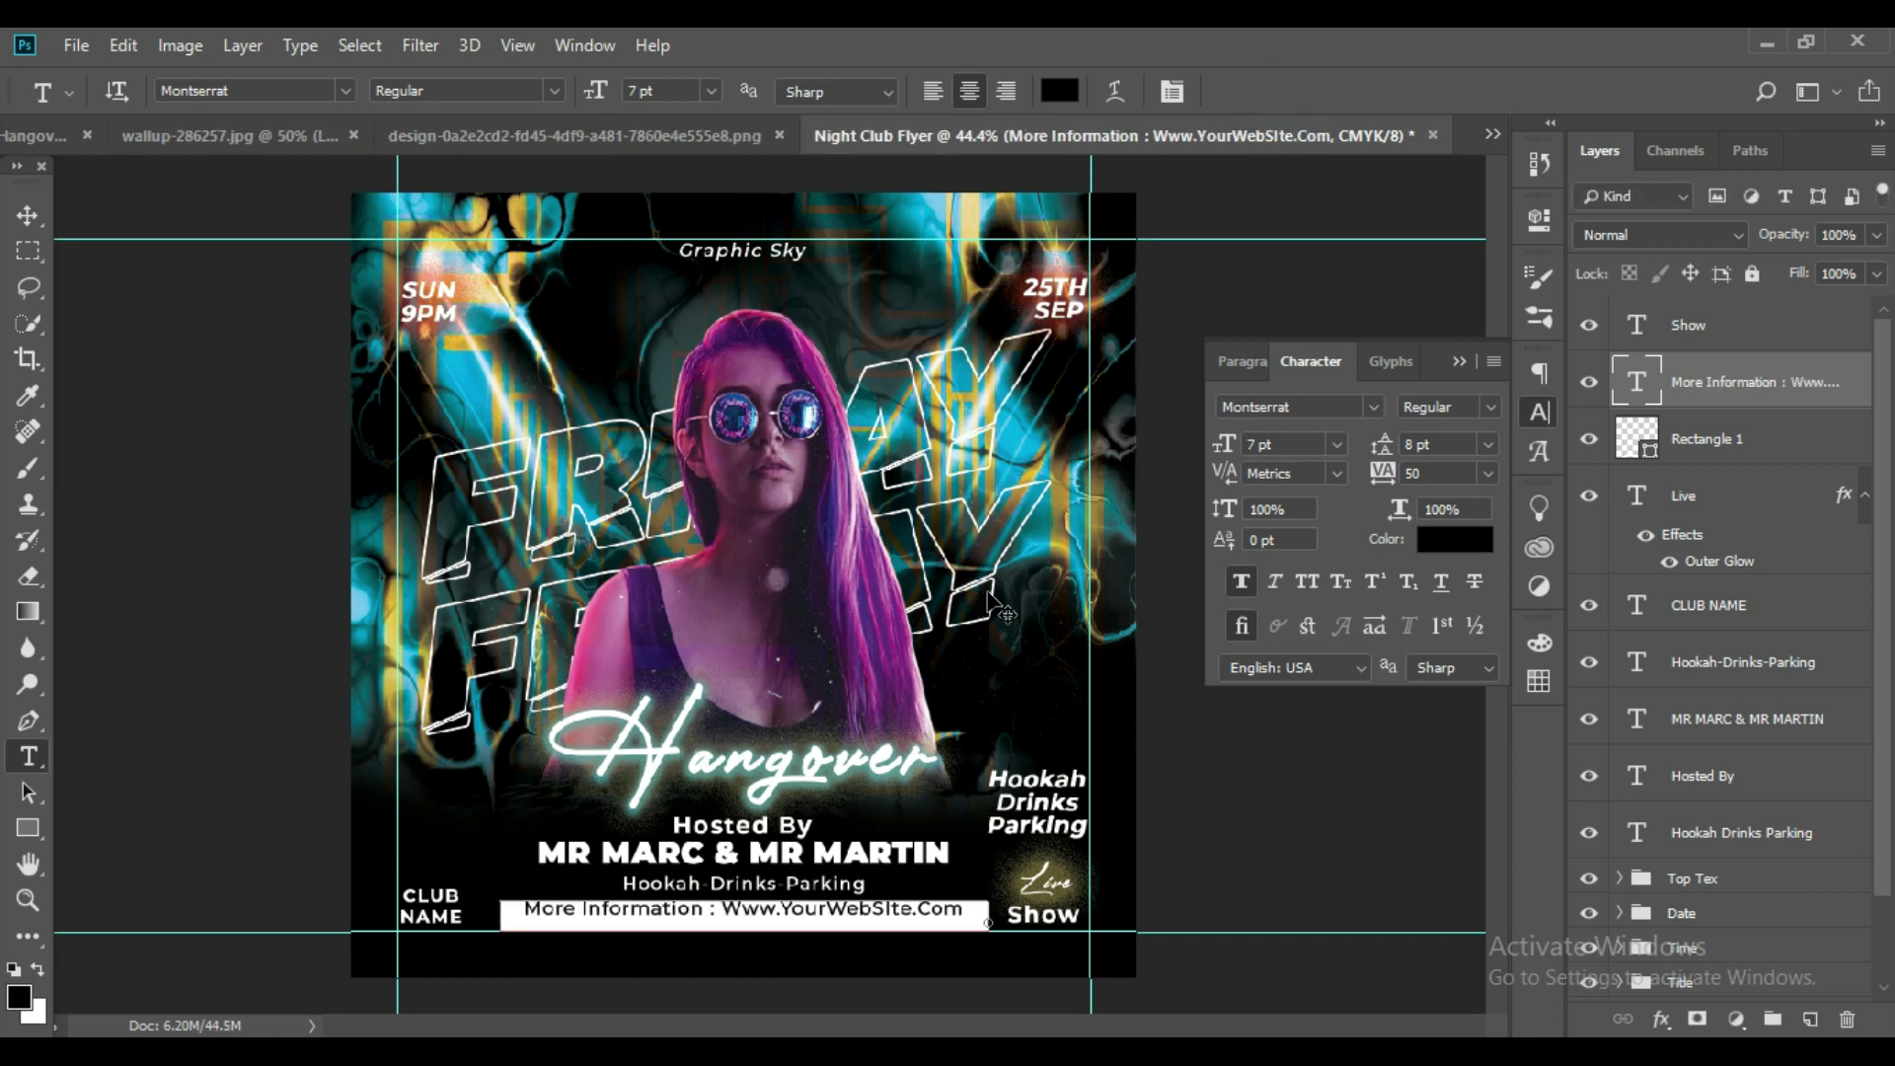
key(ctrl+t)
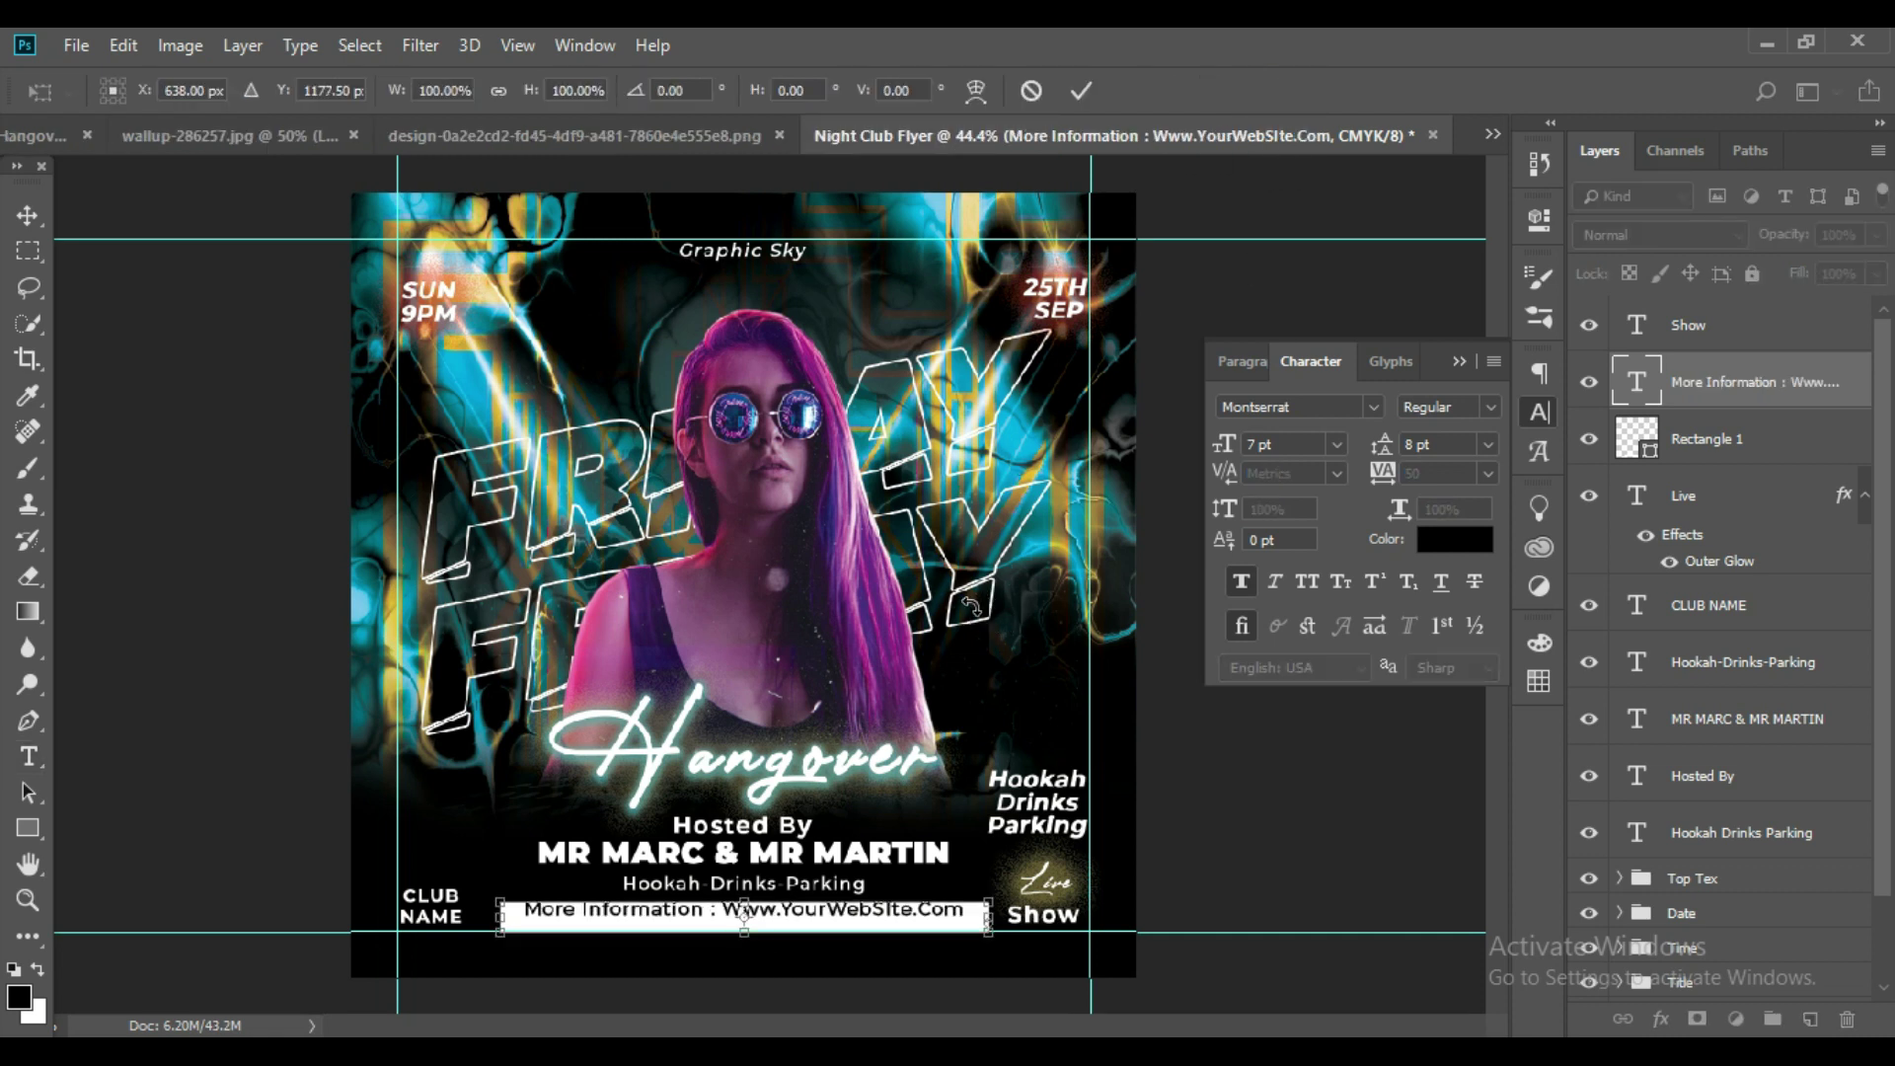
key(Down)
key(Down)
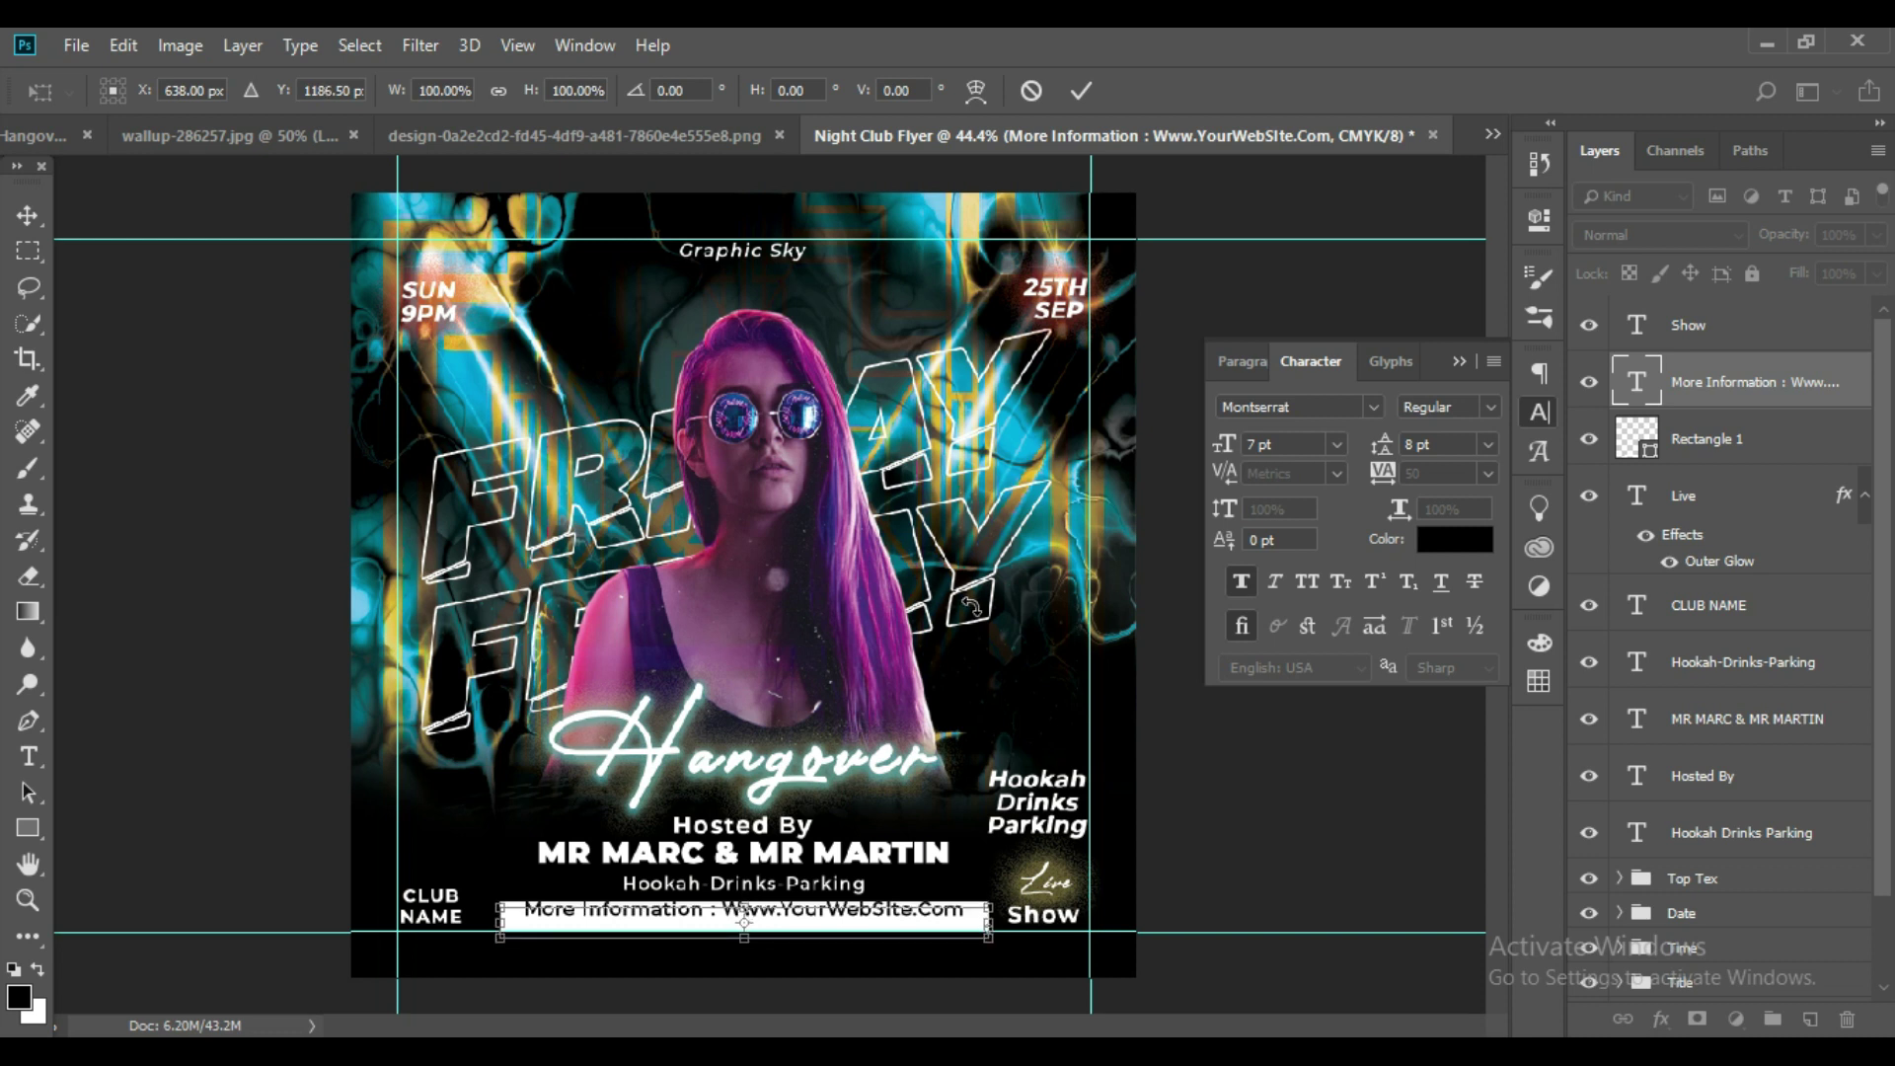
key(Return)
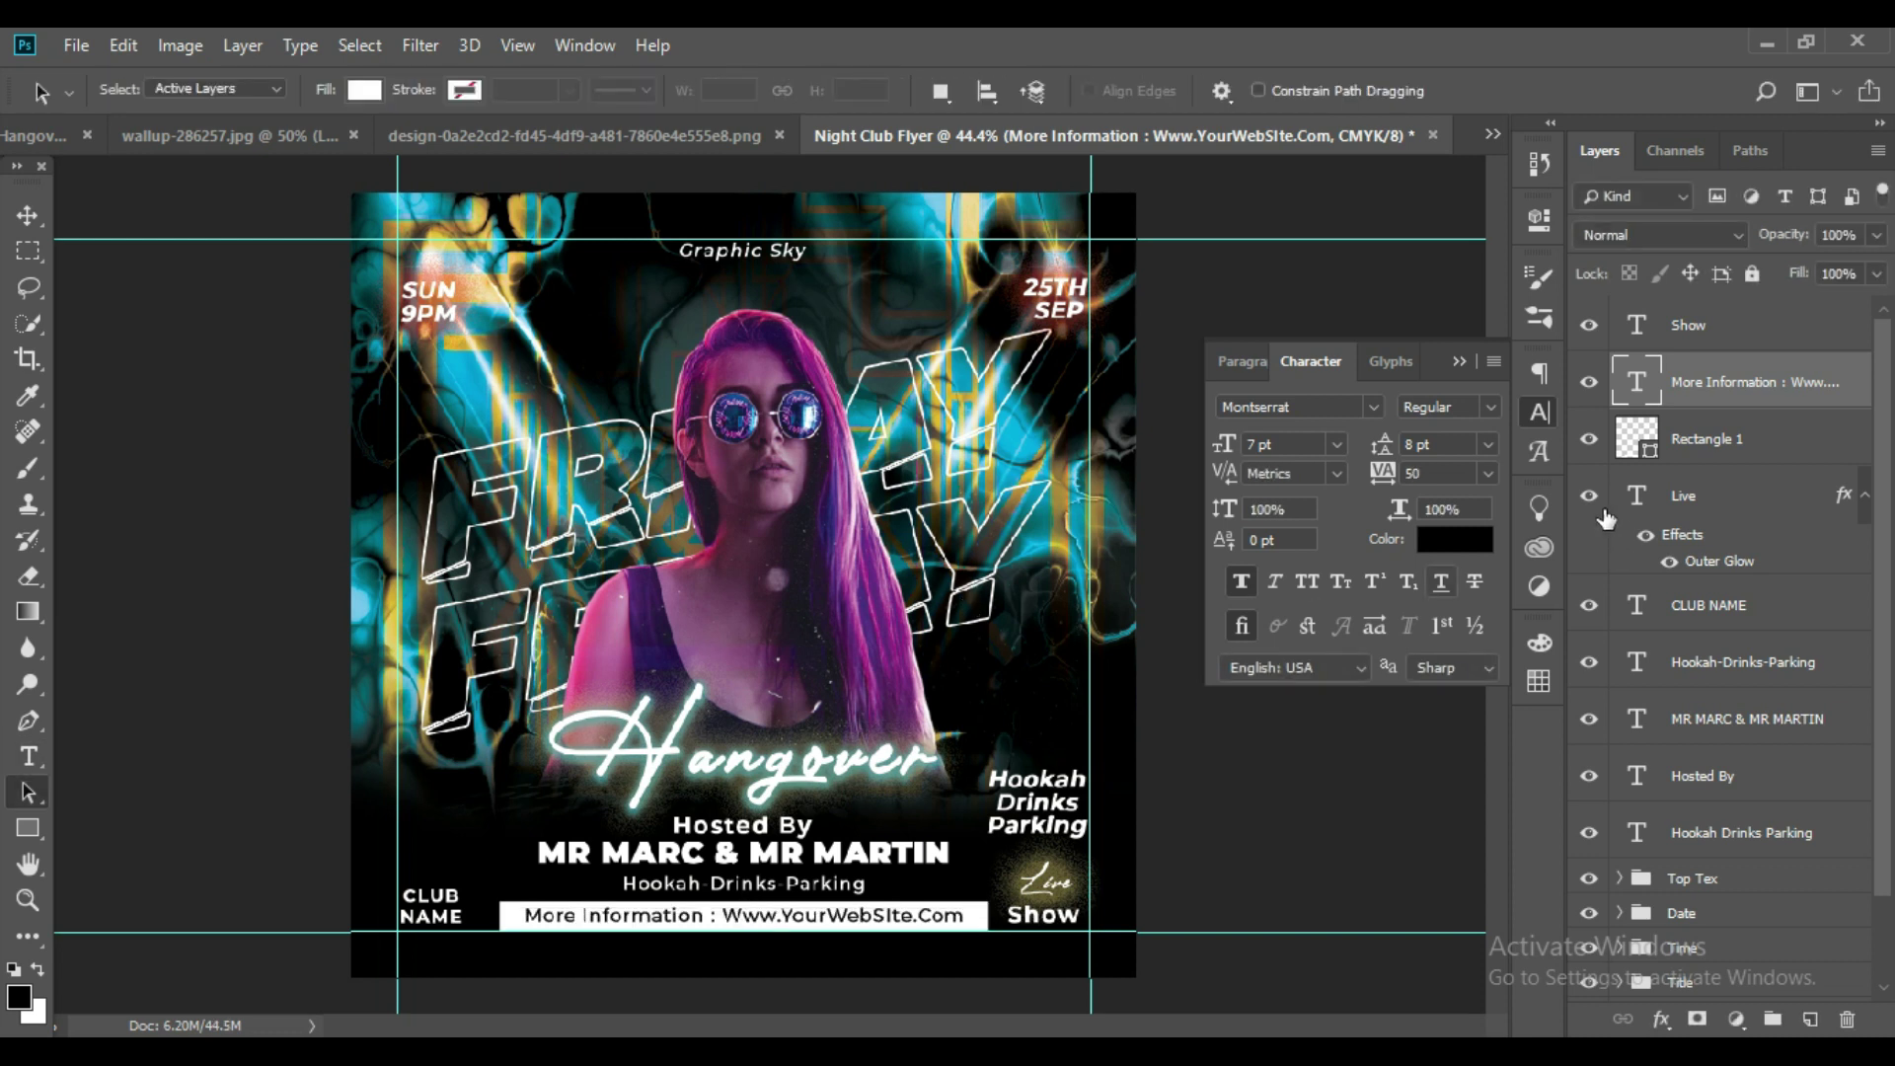
key(a)
Group the info text with the Rectangle 1 bar layer into a group named Info.
click(1766, 441)
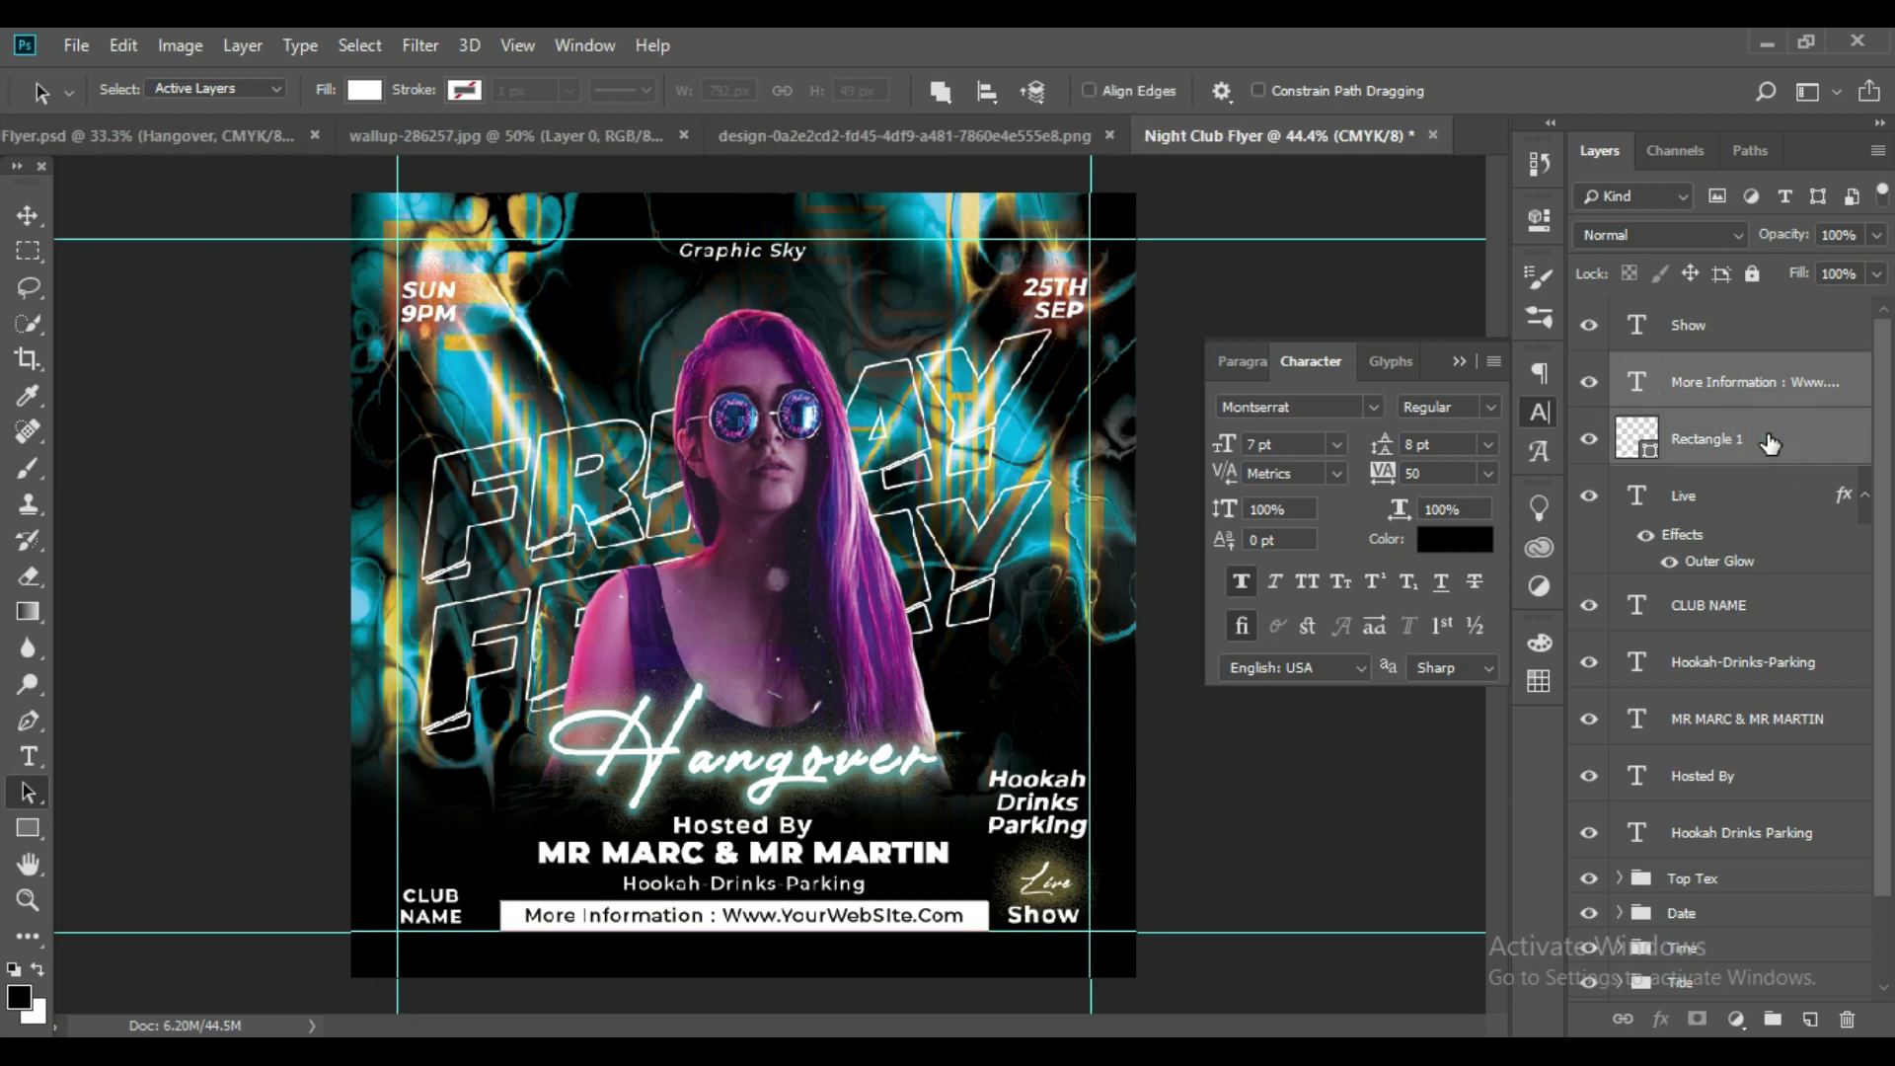
key(ctrl+g)
double_click(1697, 370)
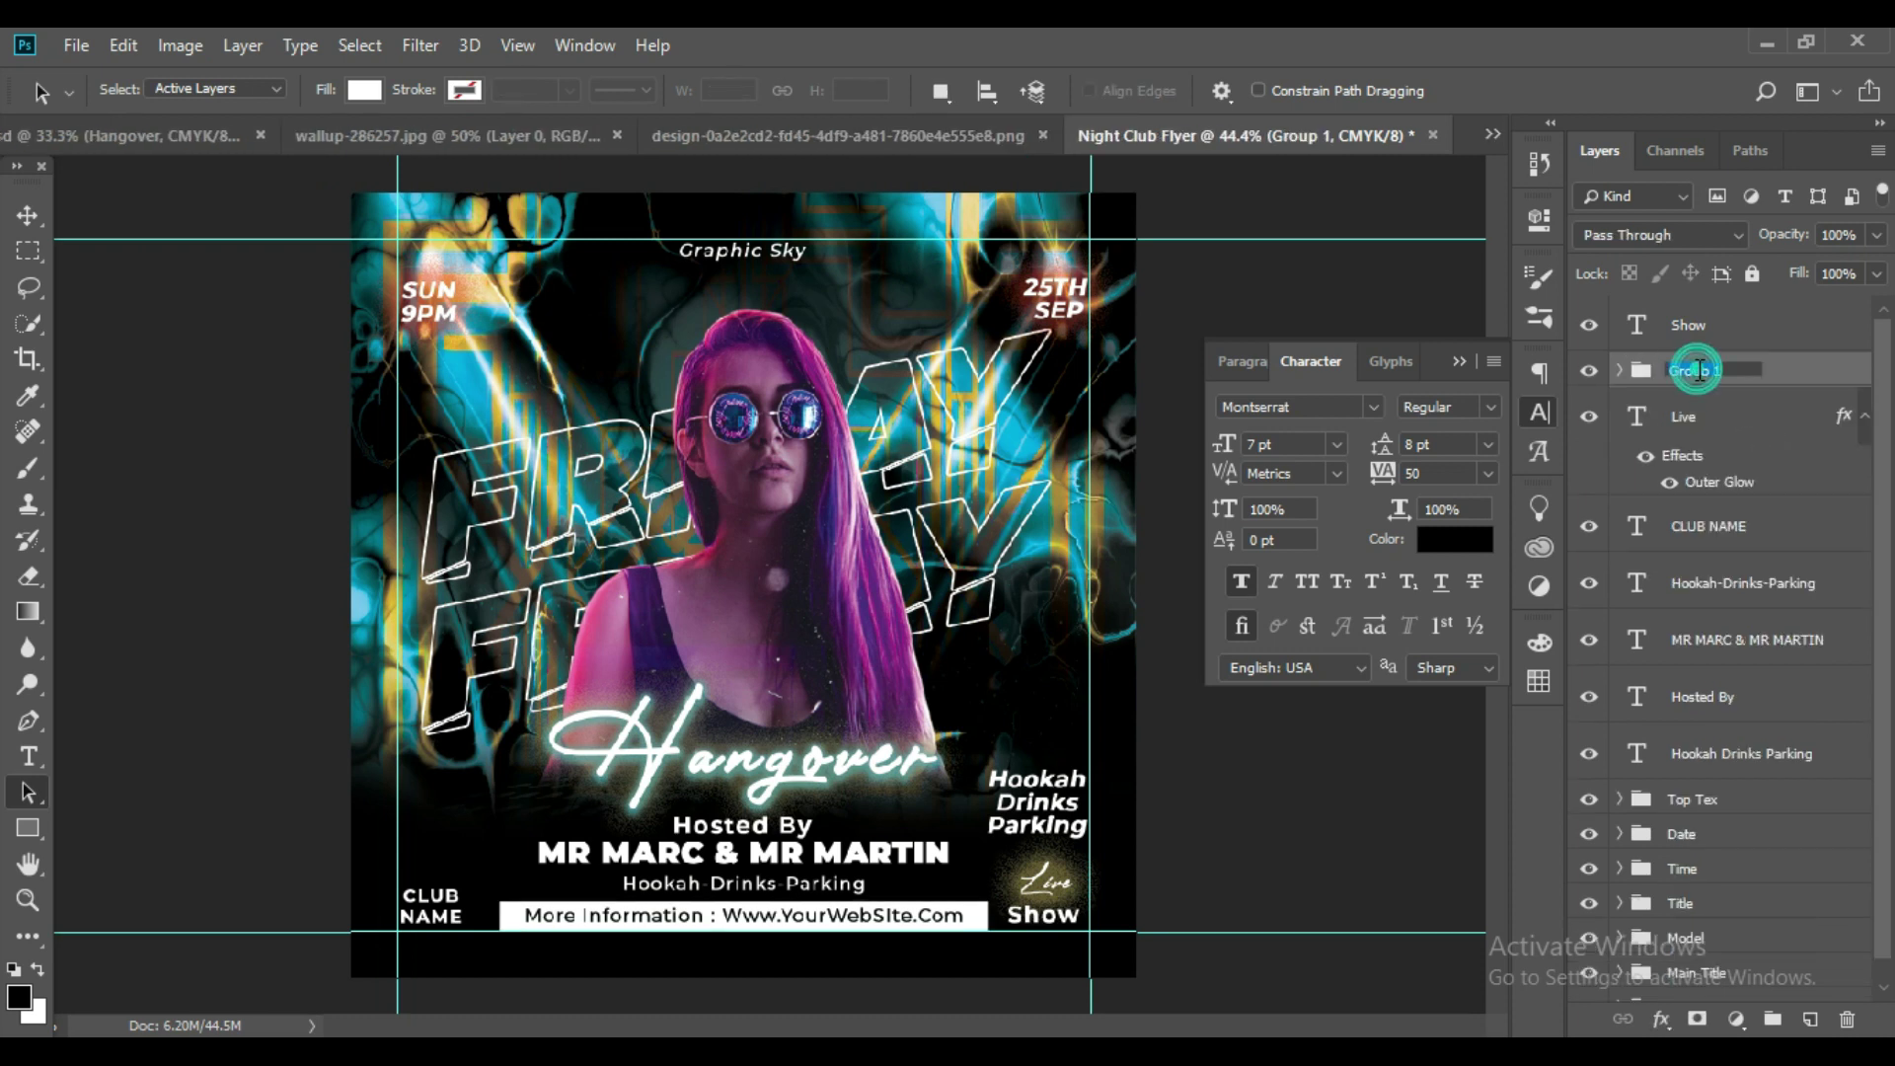
text(Info)
key(Return)
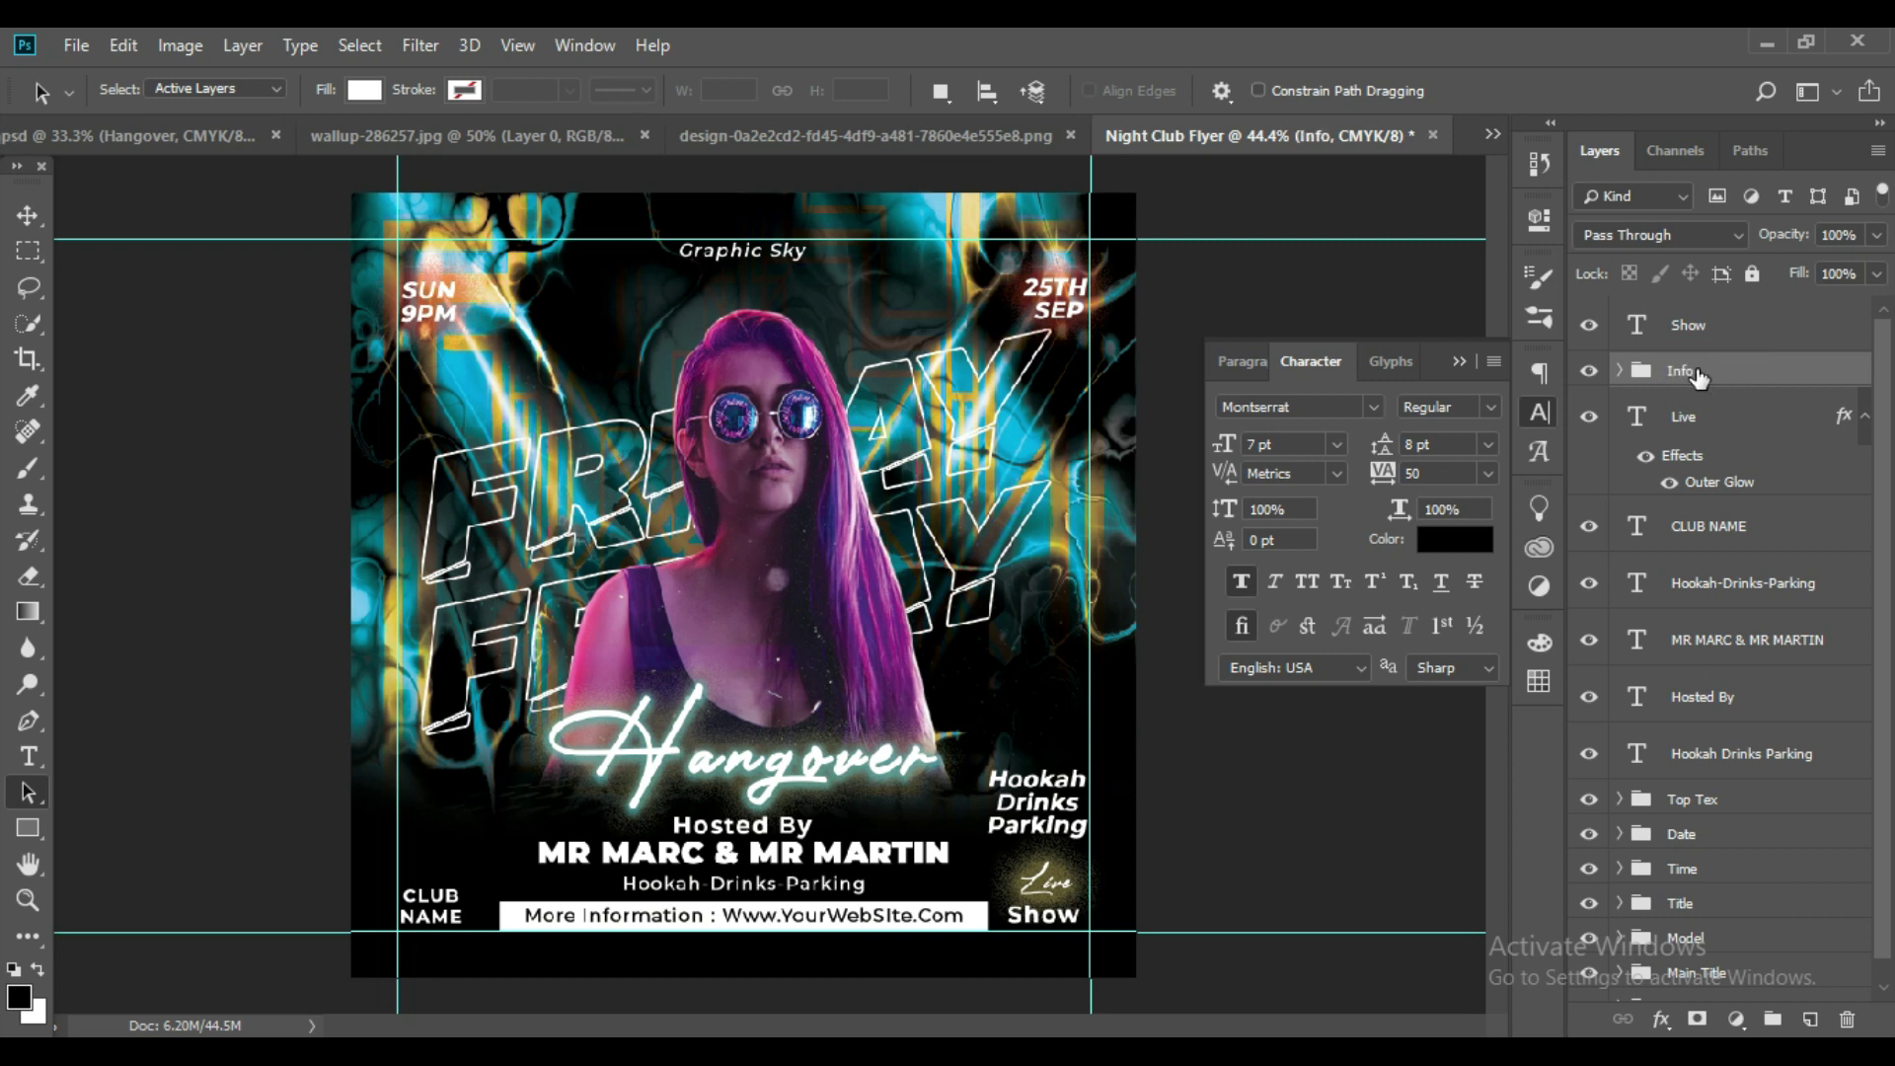
Put the Live text layer into its own group named Live.
click(1868, 421)
click(1867, 417)
click(1714, 424)
key(ctrl+g)
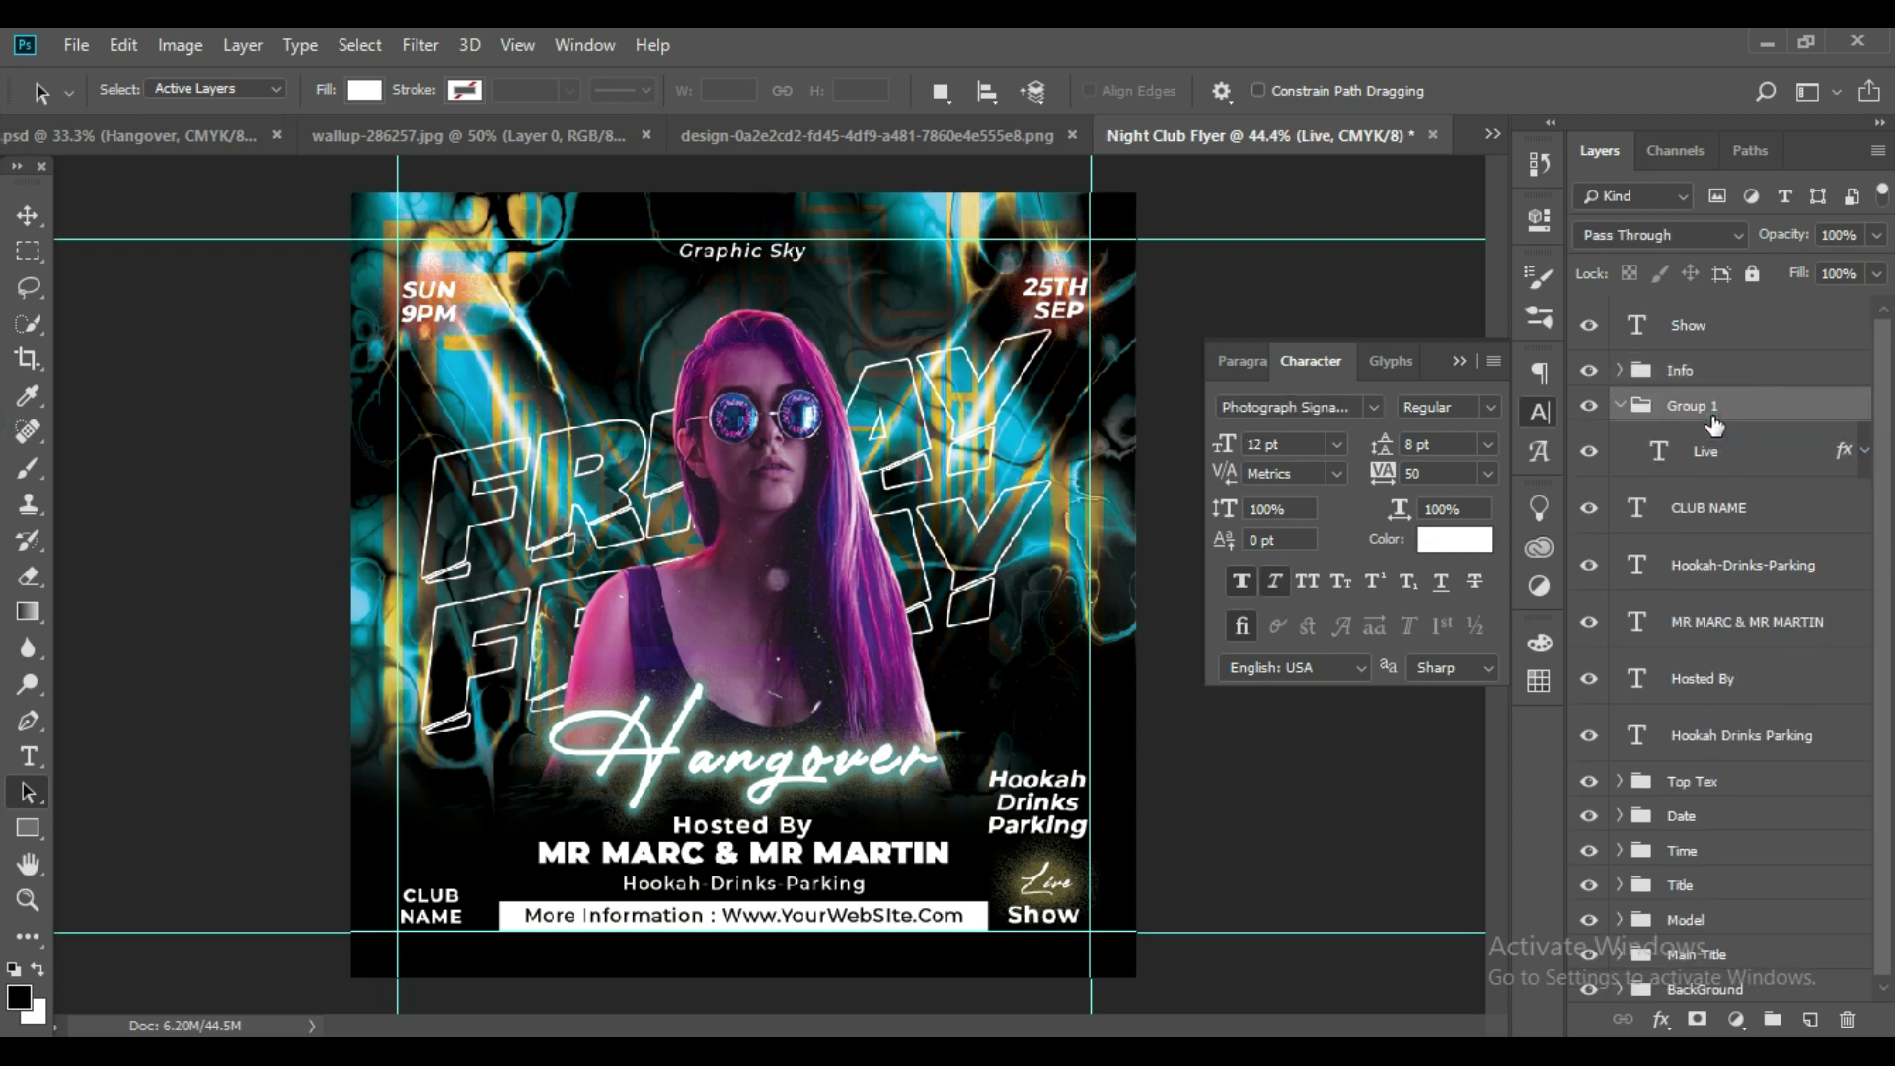
double_click(1690, 404)
text(Live)
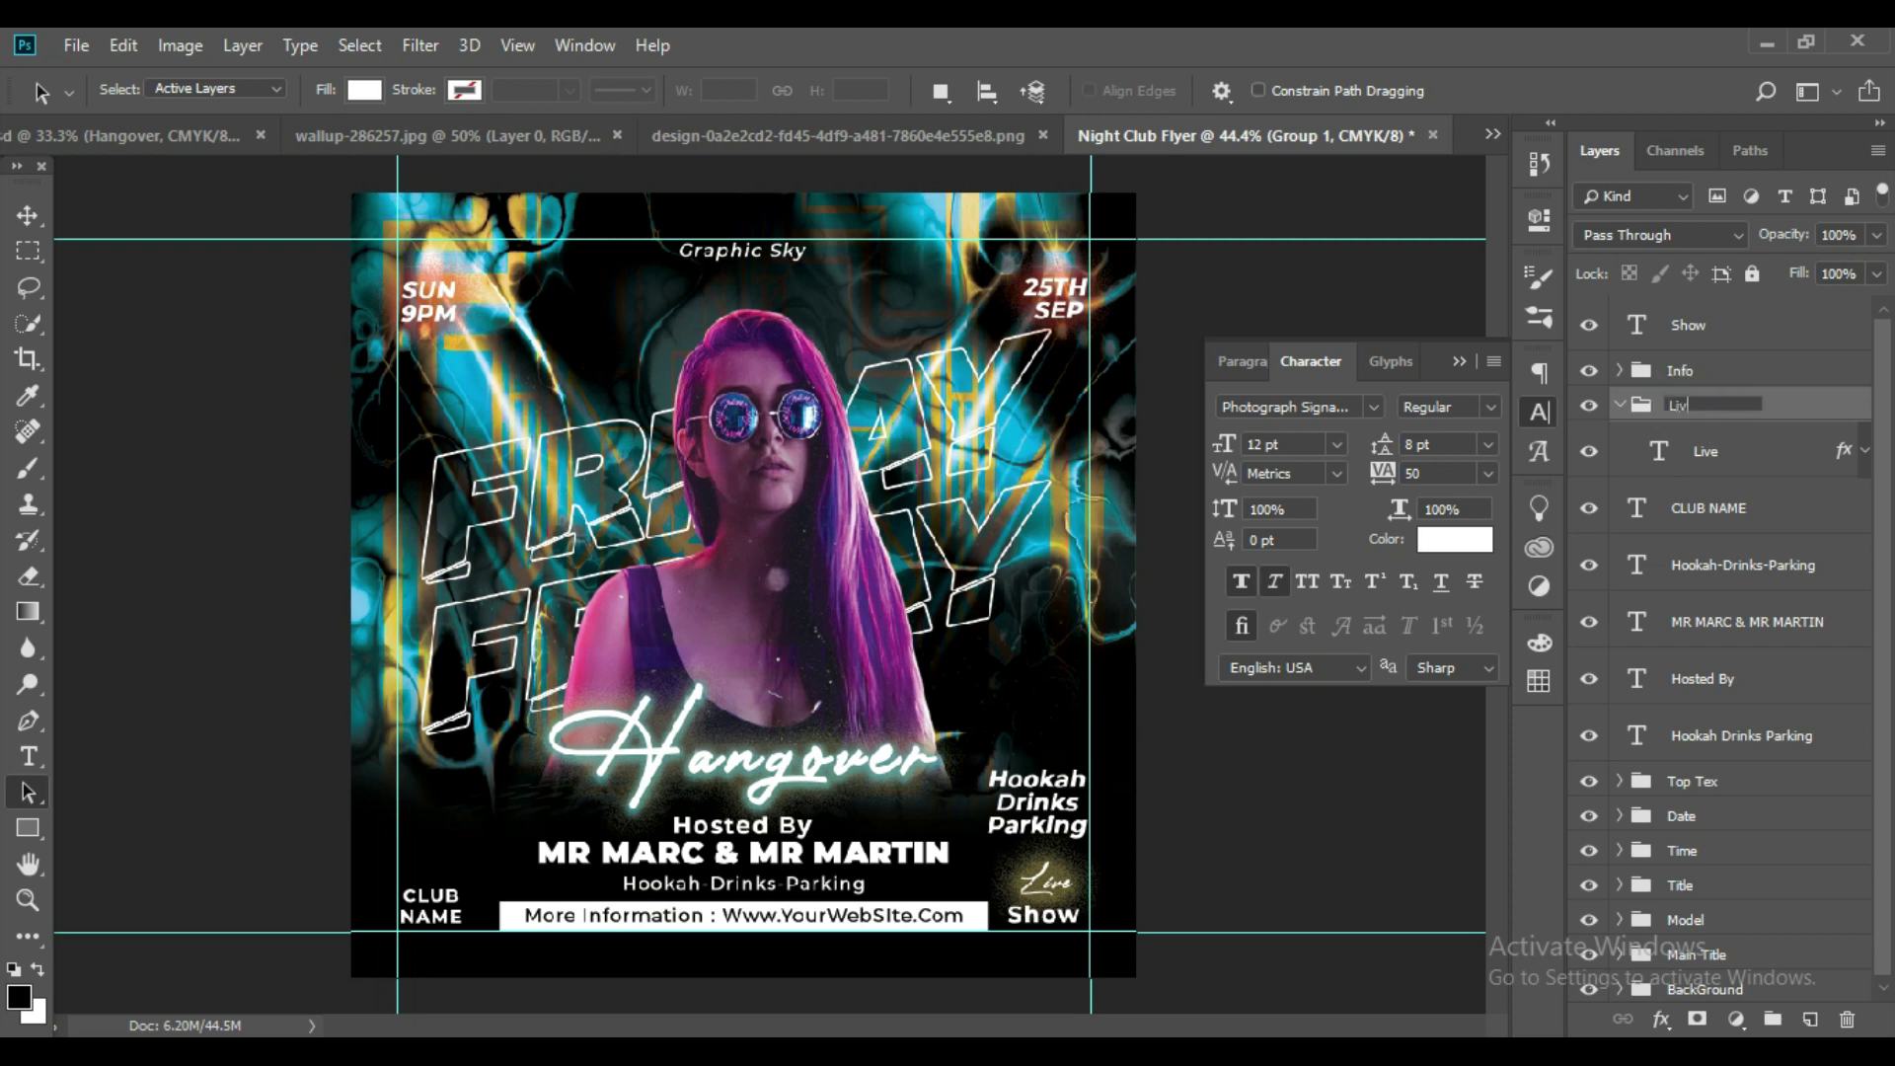
key(Return)
Put the Show text layer into its own group named Show.
click(1632, 403)
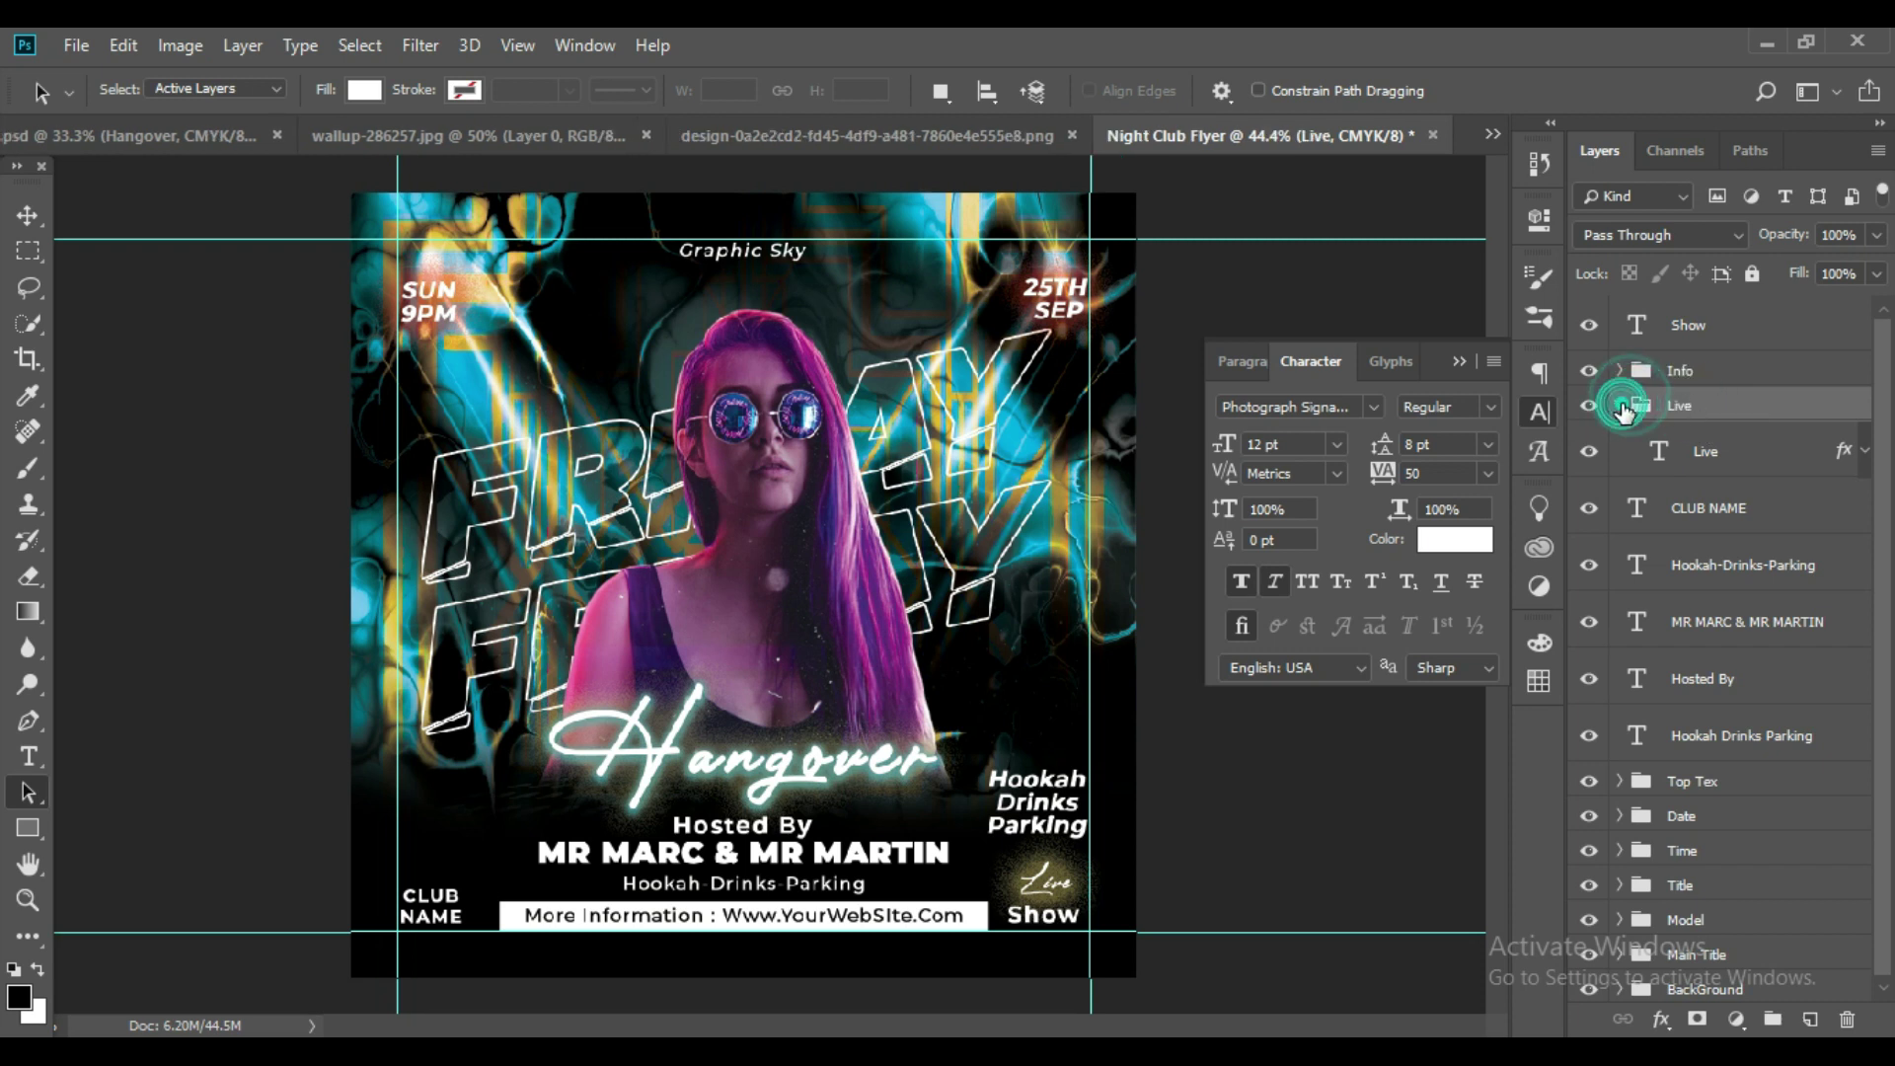
click(1737, 331)
key(ctrl+g)
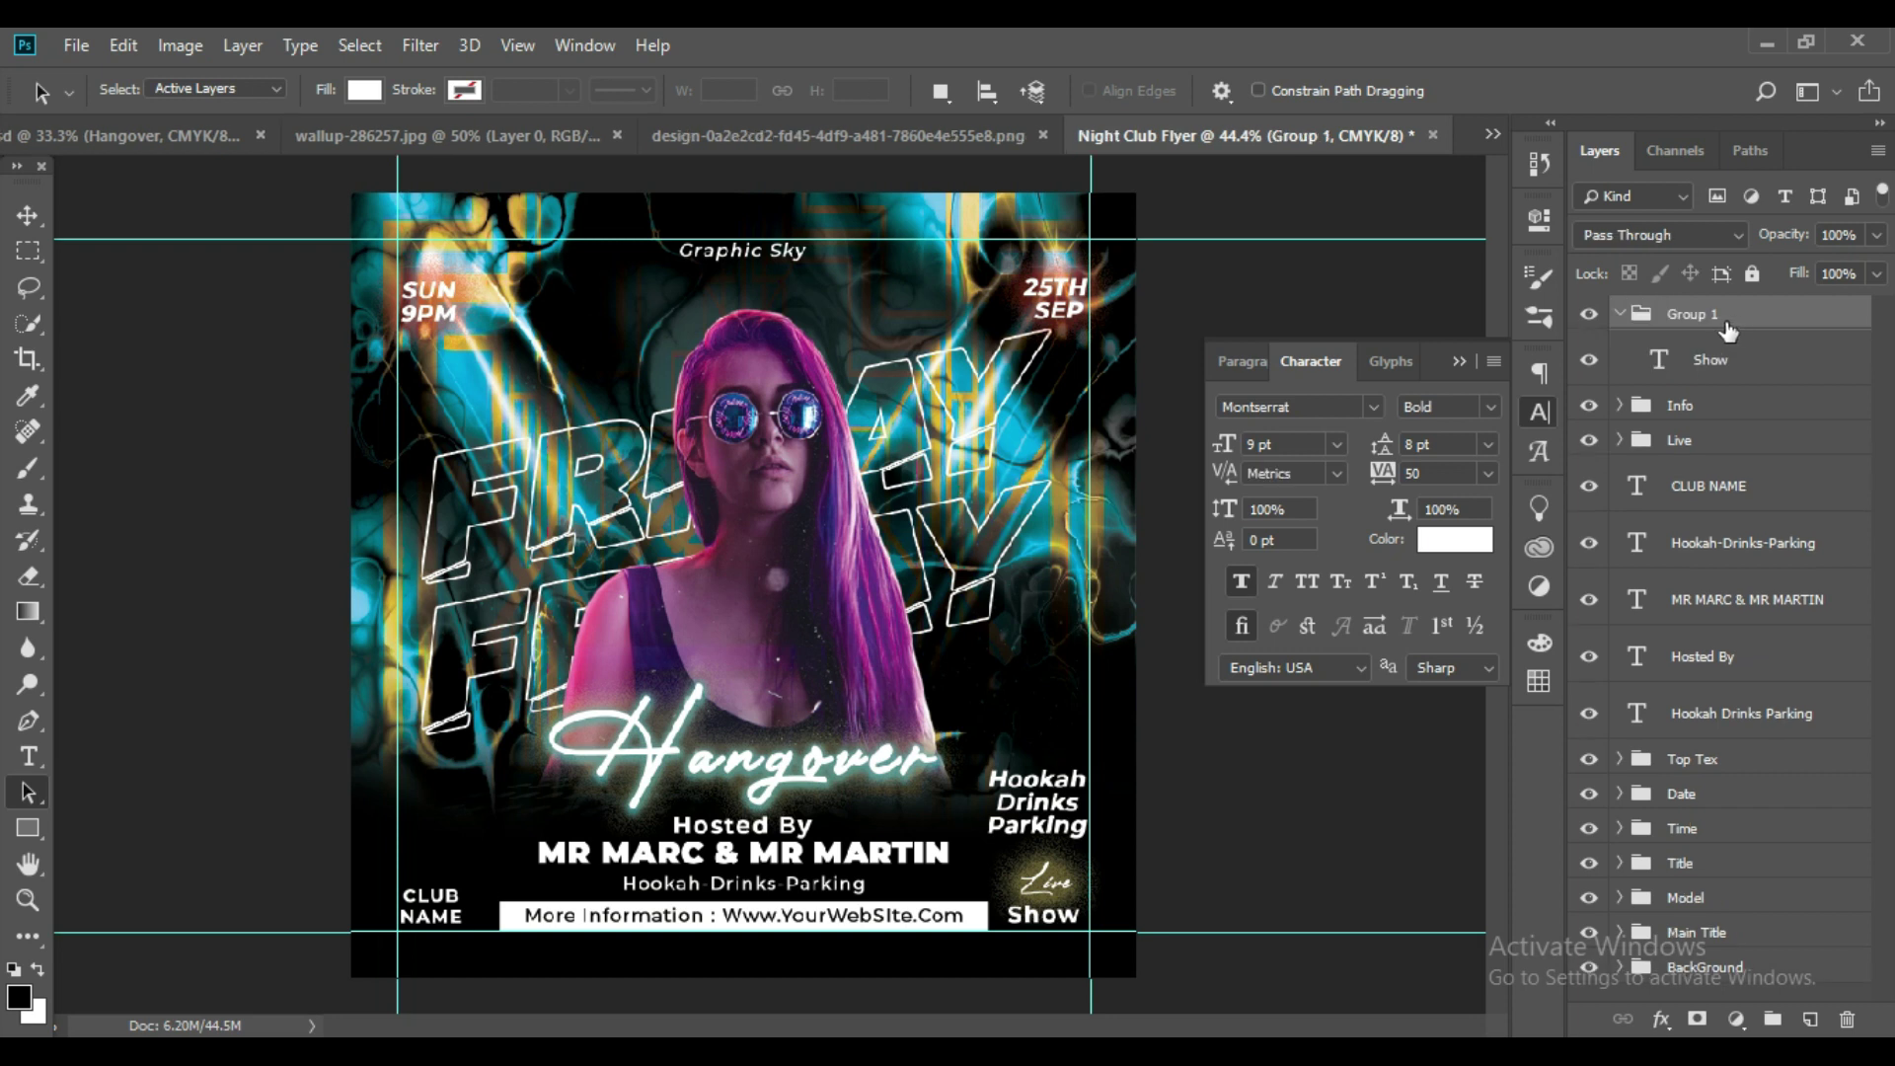
double_click(1718, 314)
text(Show)
key(Return)
Put the CLUB NAME text layer into a group named Club Name.
click(1619, 314)
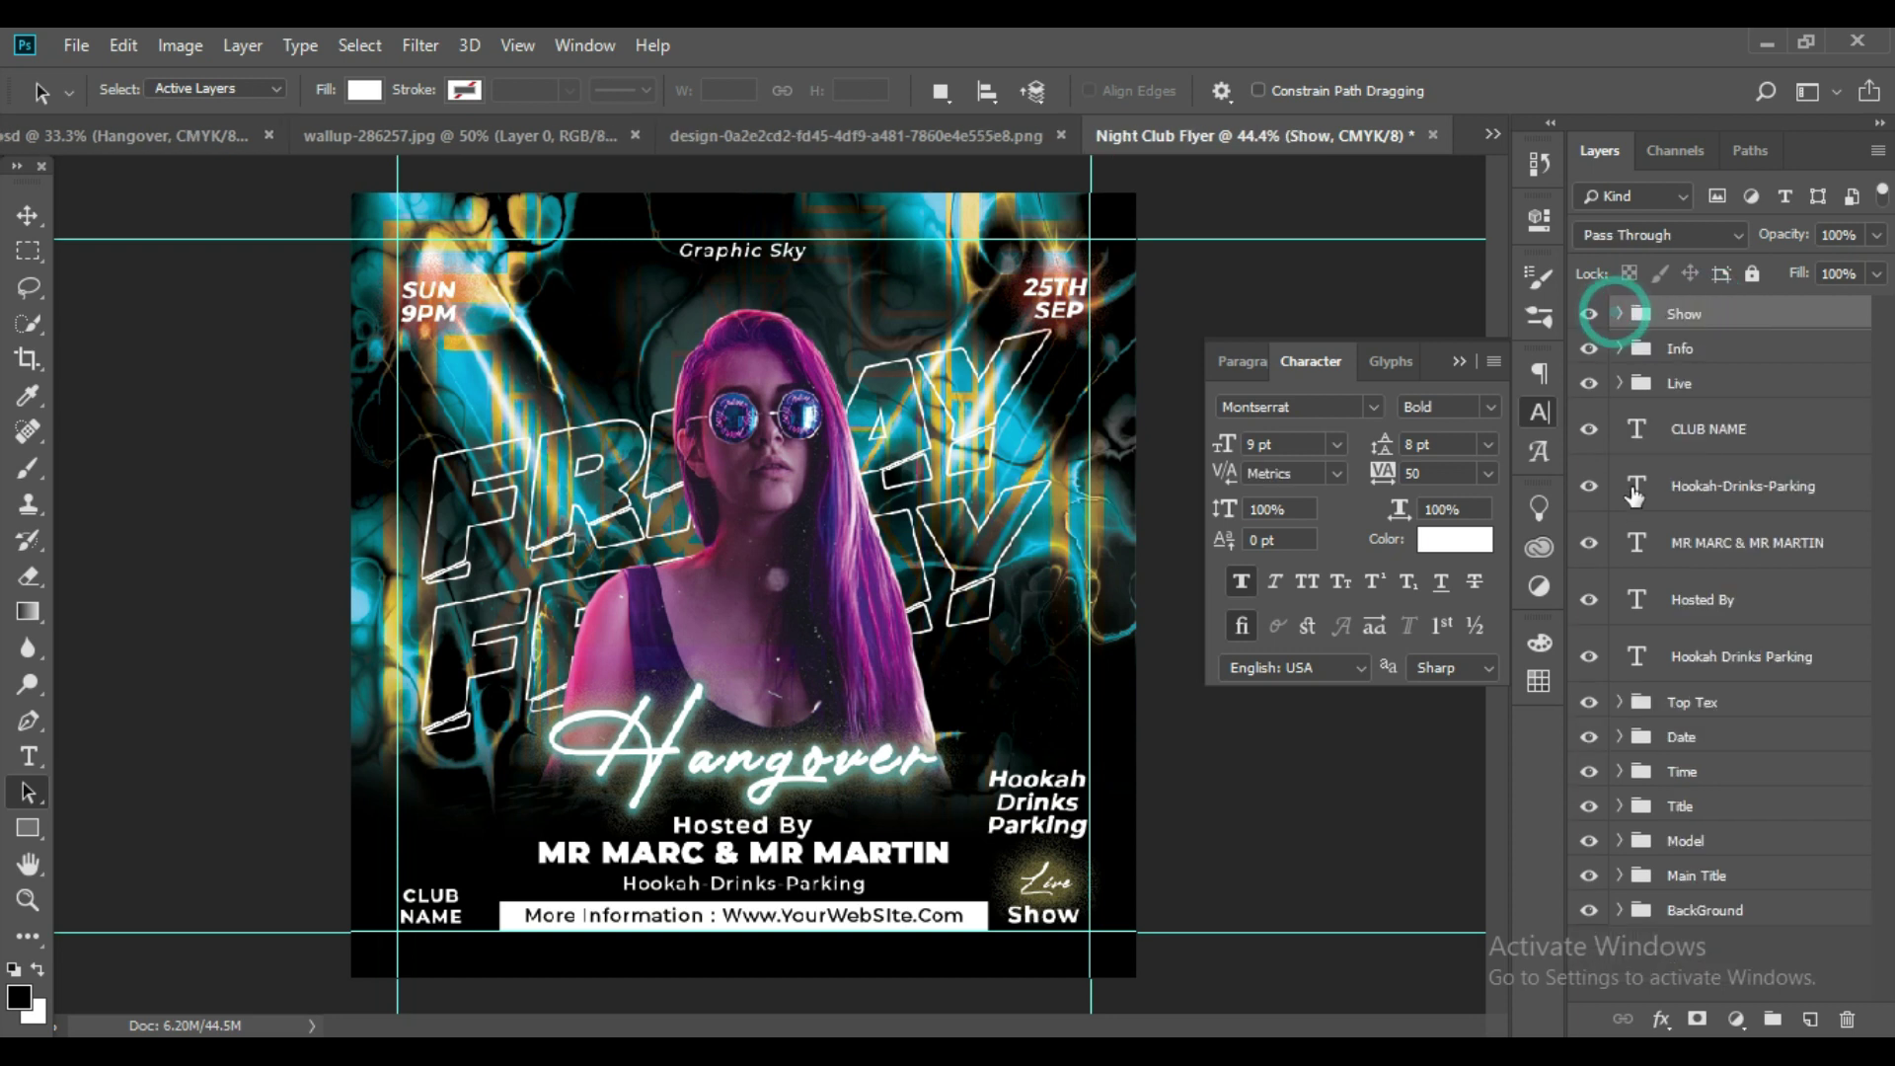
click(1714, 434)
key(ctrl+g)
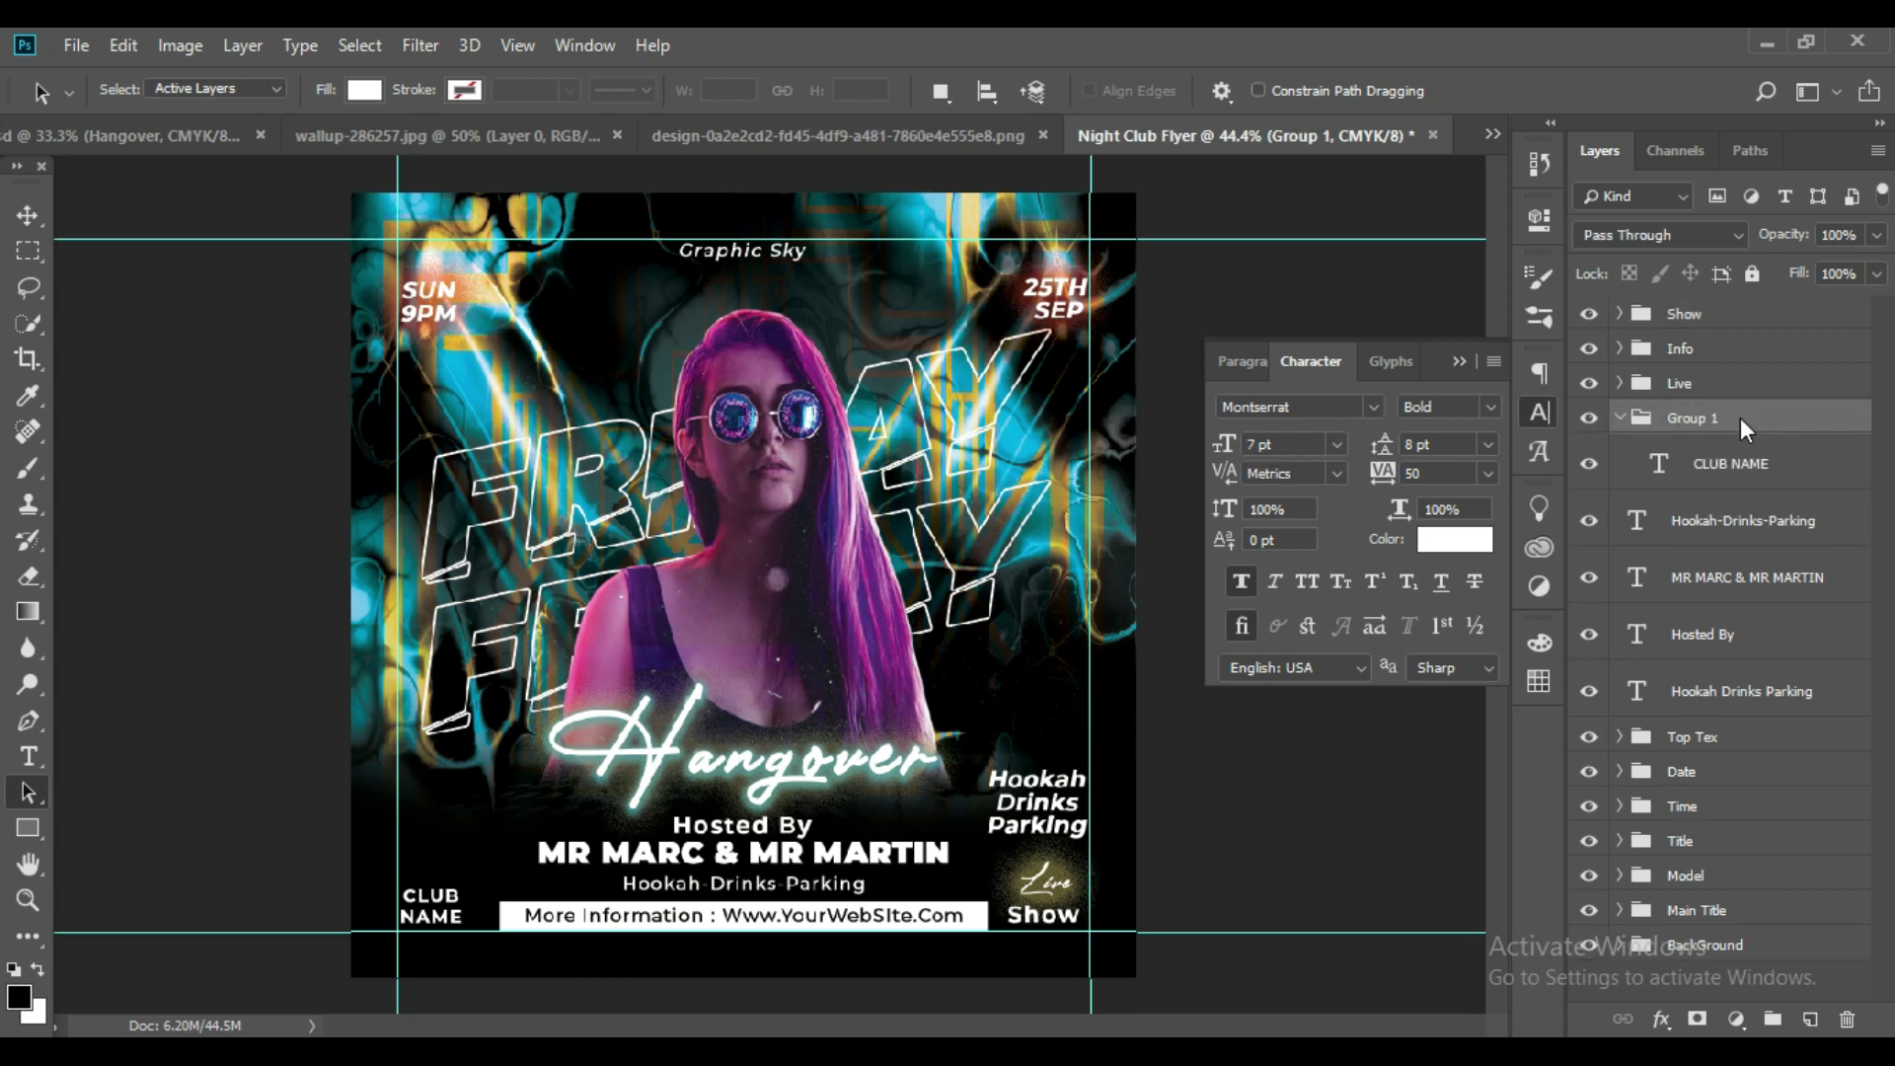
click(1692, 417)
double_click(1693, 418)
text(Club Nam)
text(e)
key(Return)
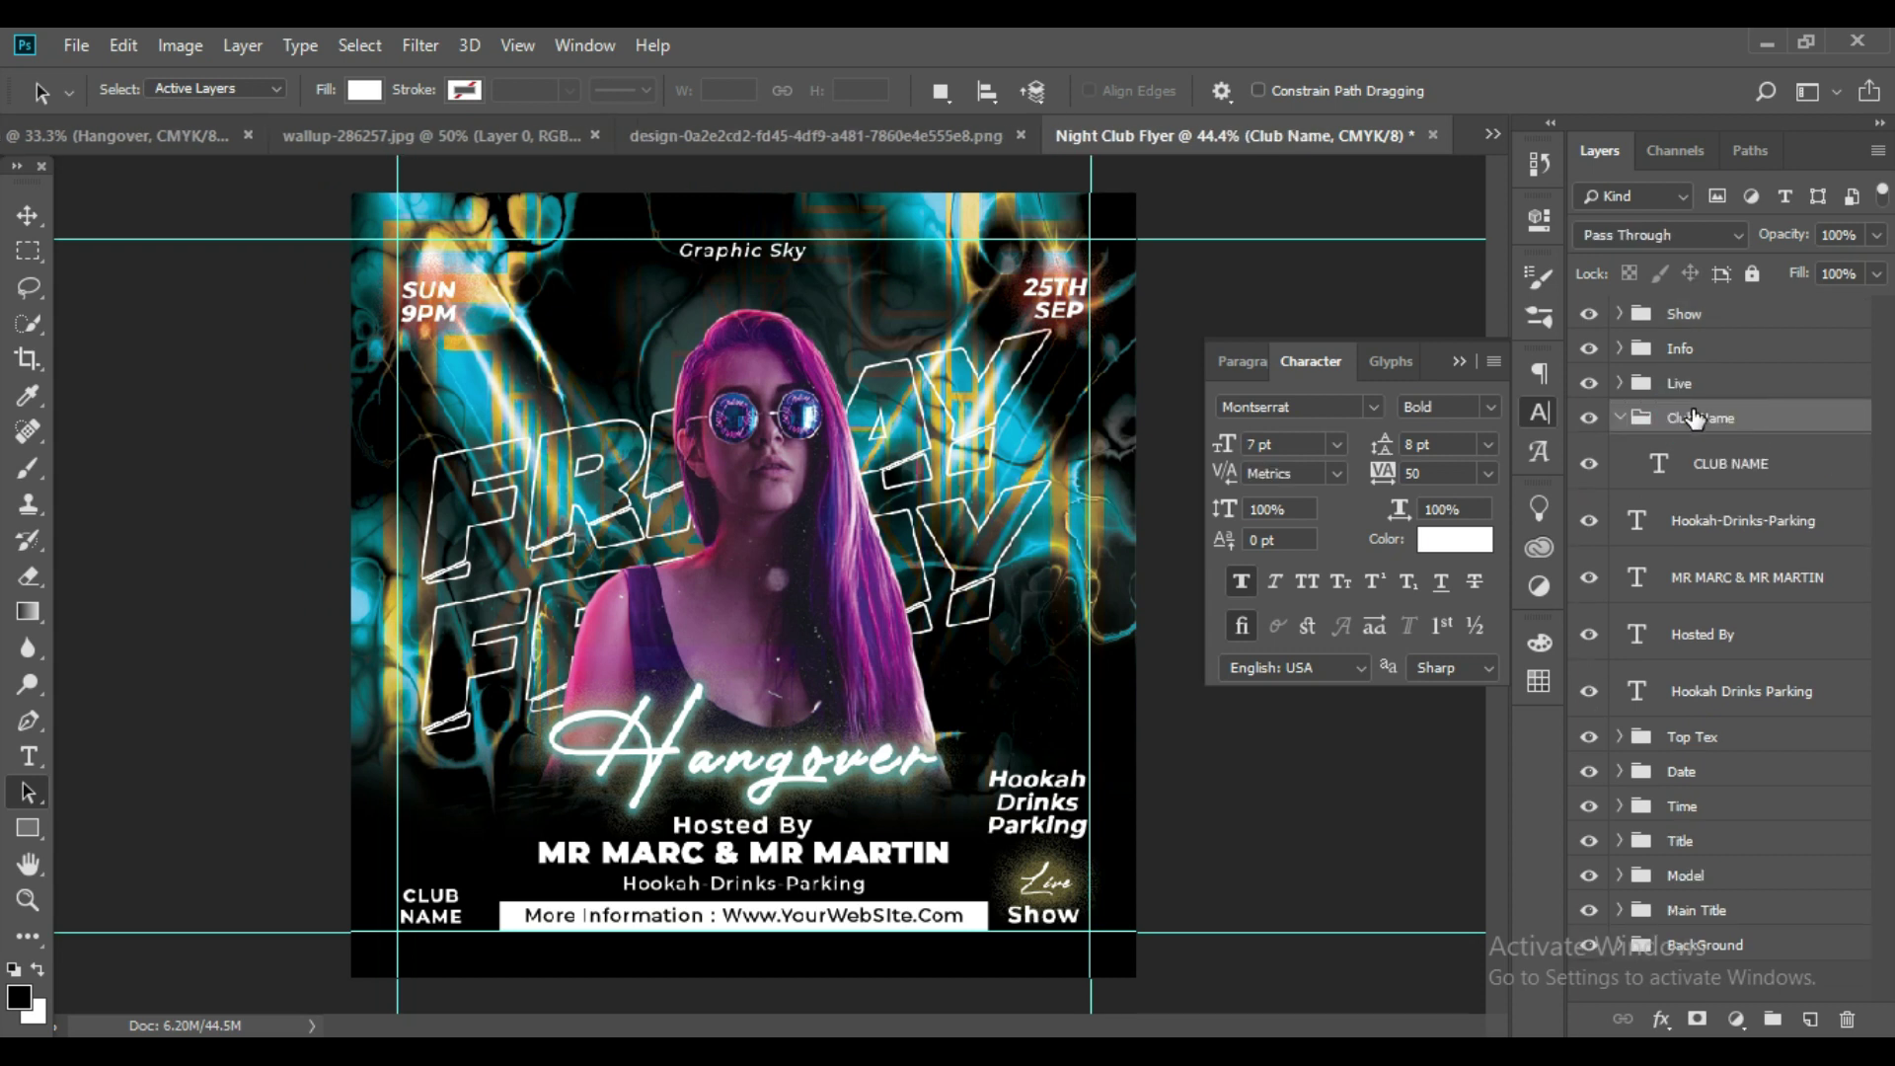
Put the Hookah-Drinks-Parking text layer into a group of the same name.
click(1619, 417)
click(1725, 477)
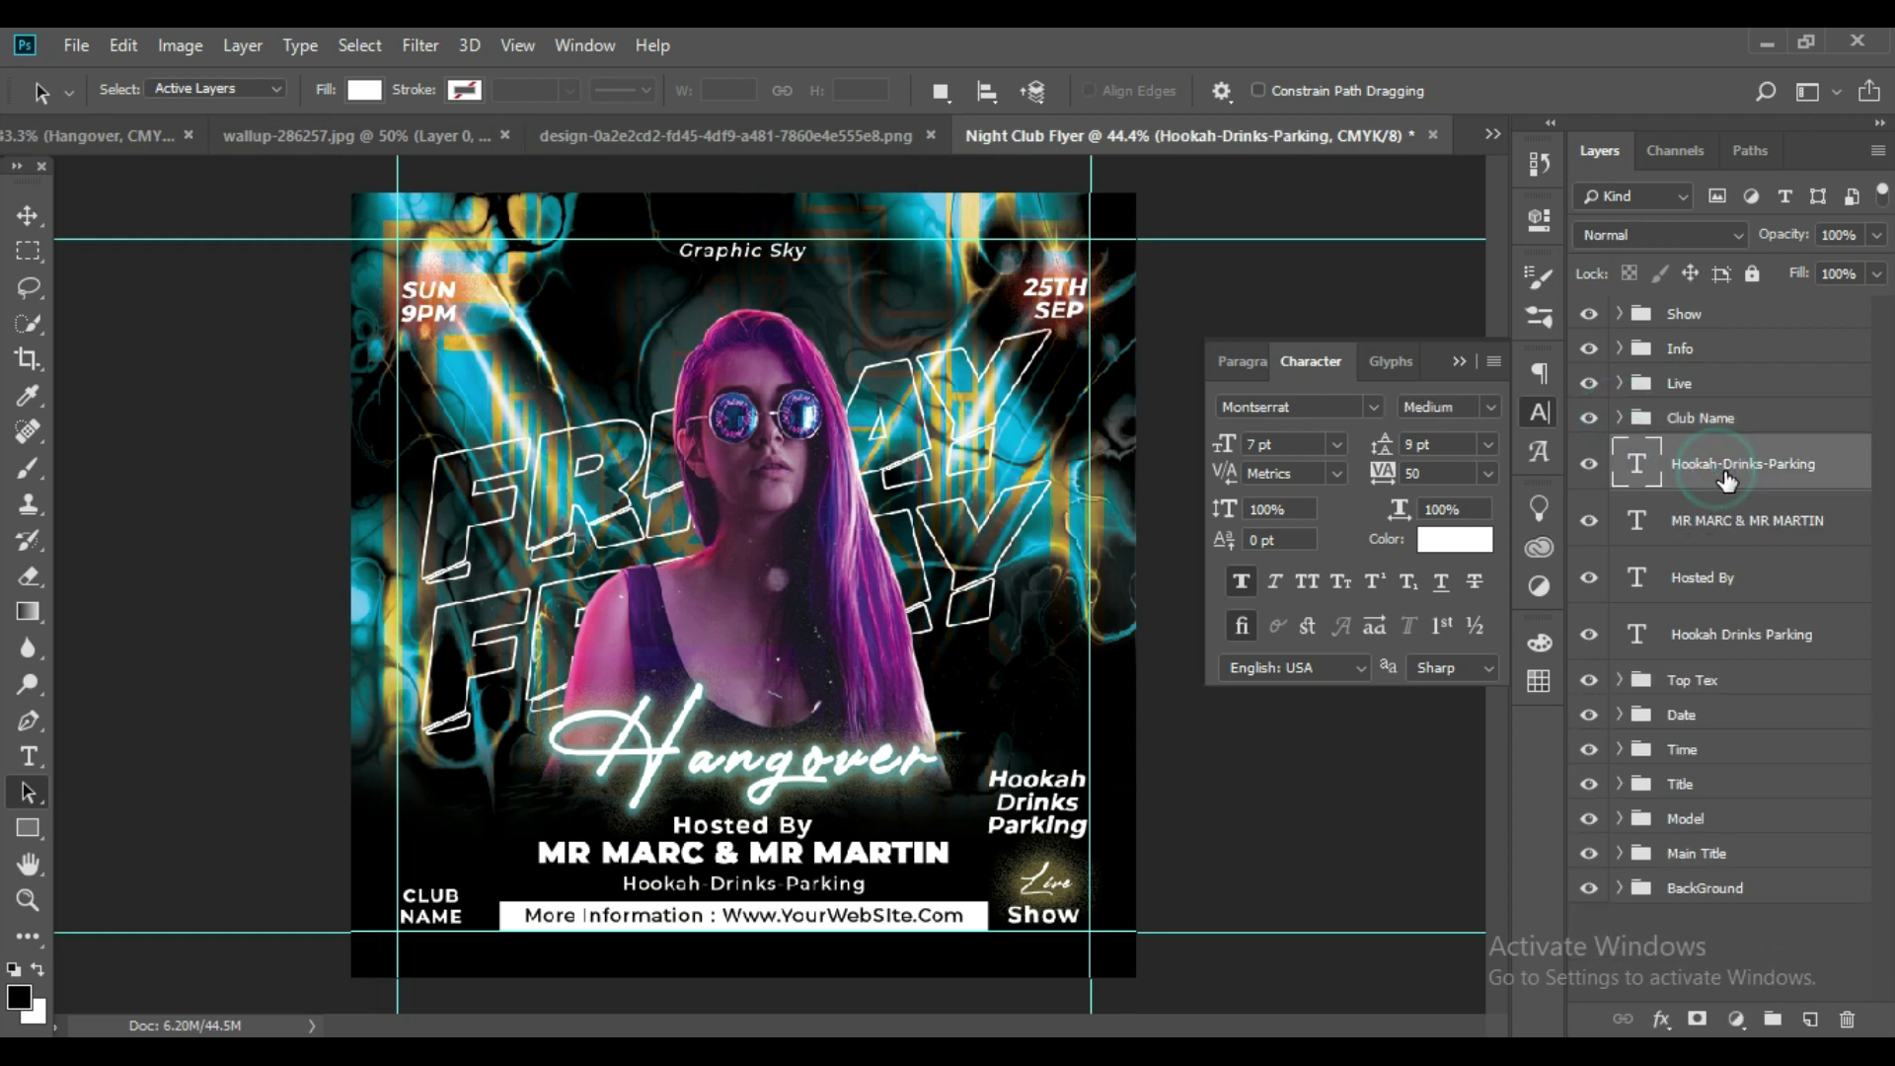
key(ctrl+g)
double_click(1695, 452)
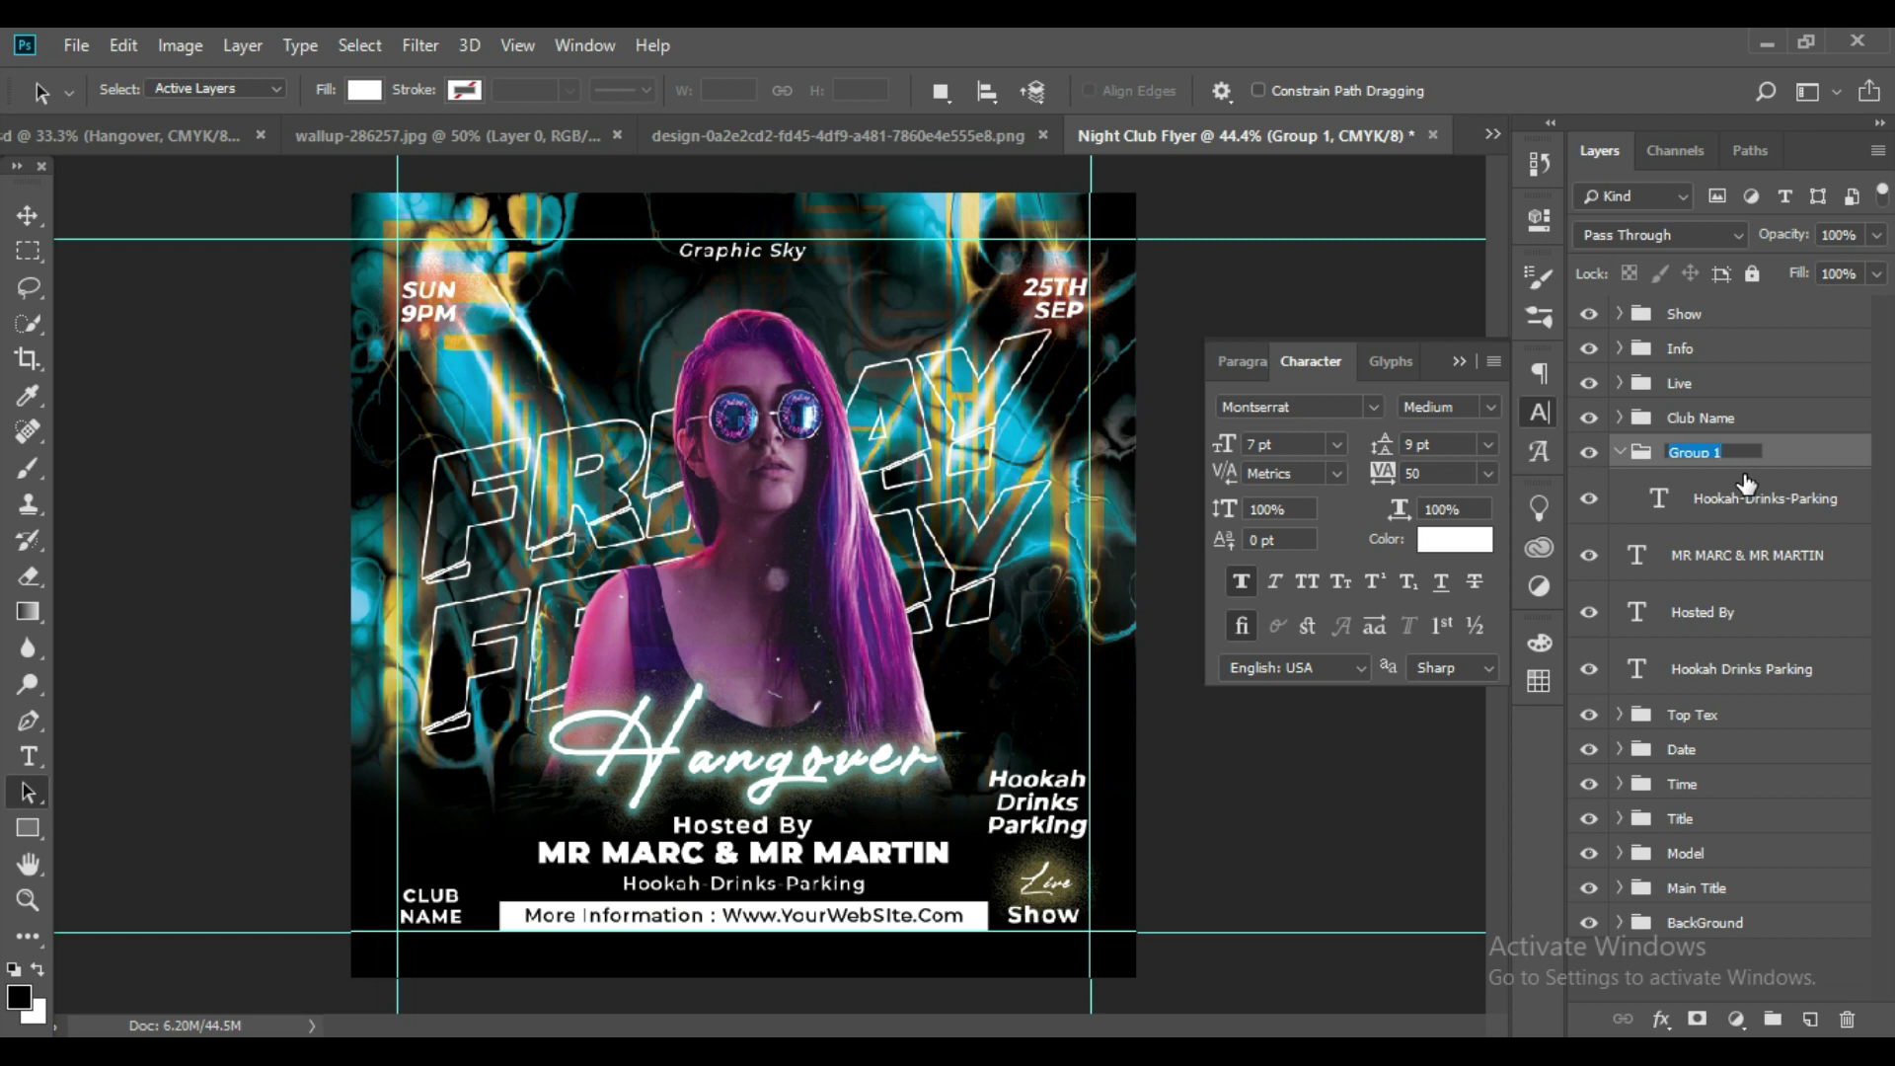
text(Hookah-Drinks-Parkin)
text(g)
key(Return)
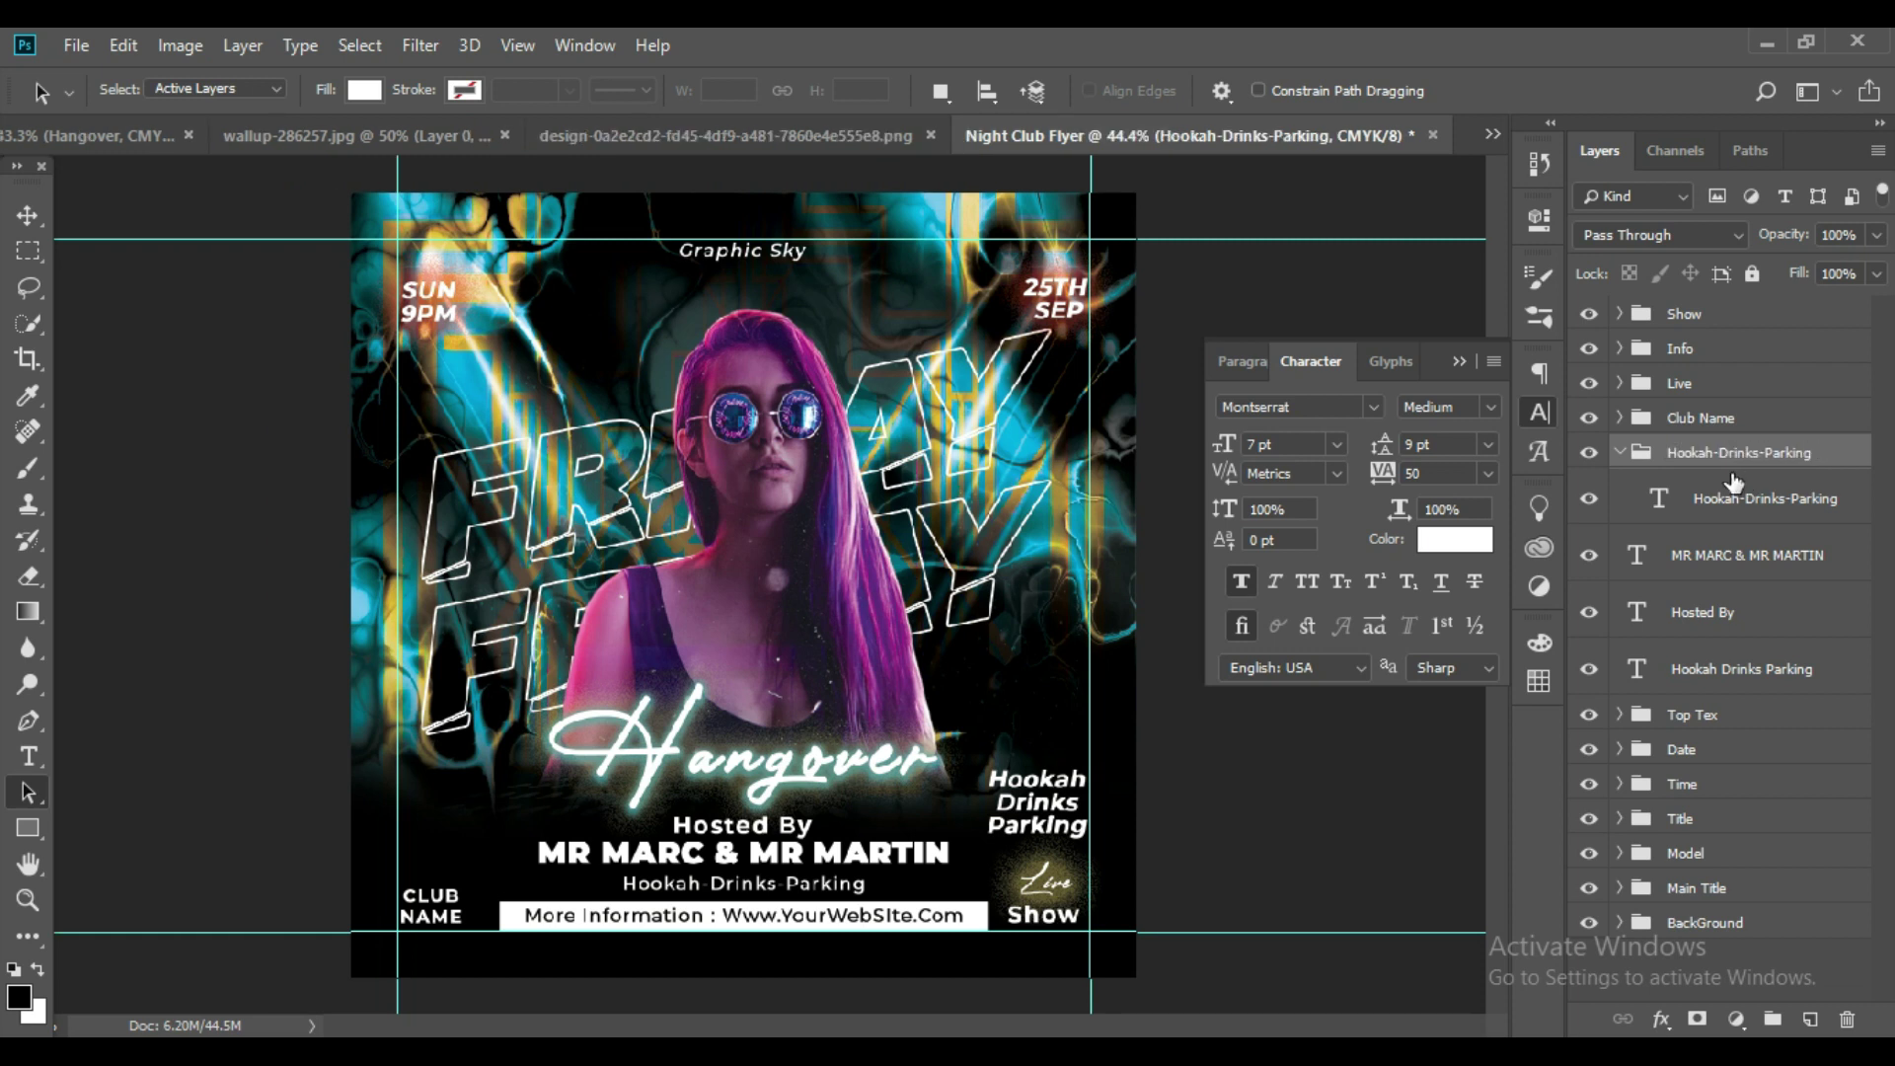
Group the host names and Hosted By text layers into a group named Hosted.
click(1620, 452)
click(1717, 498)
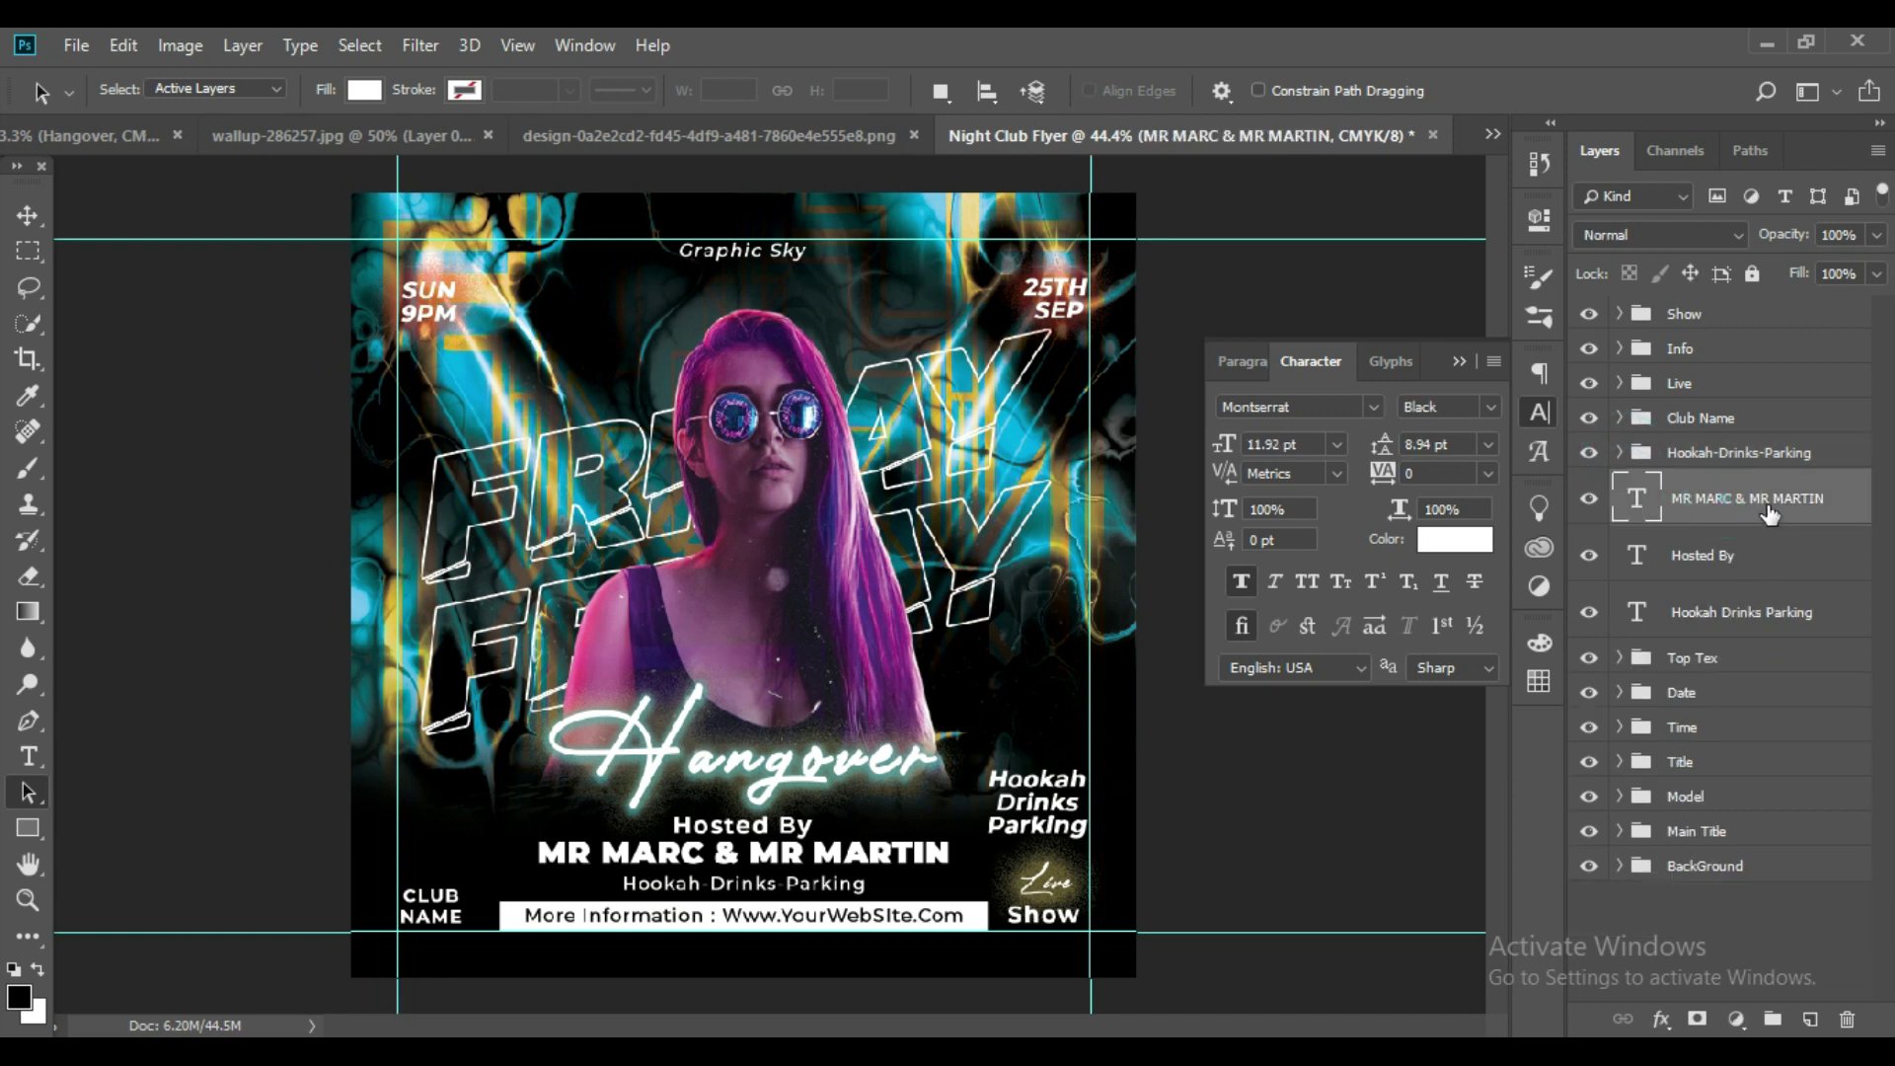
shift+click(1755, 562)
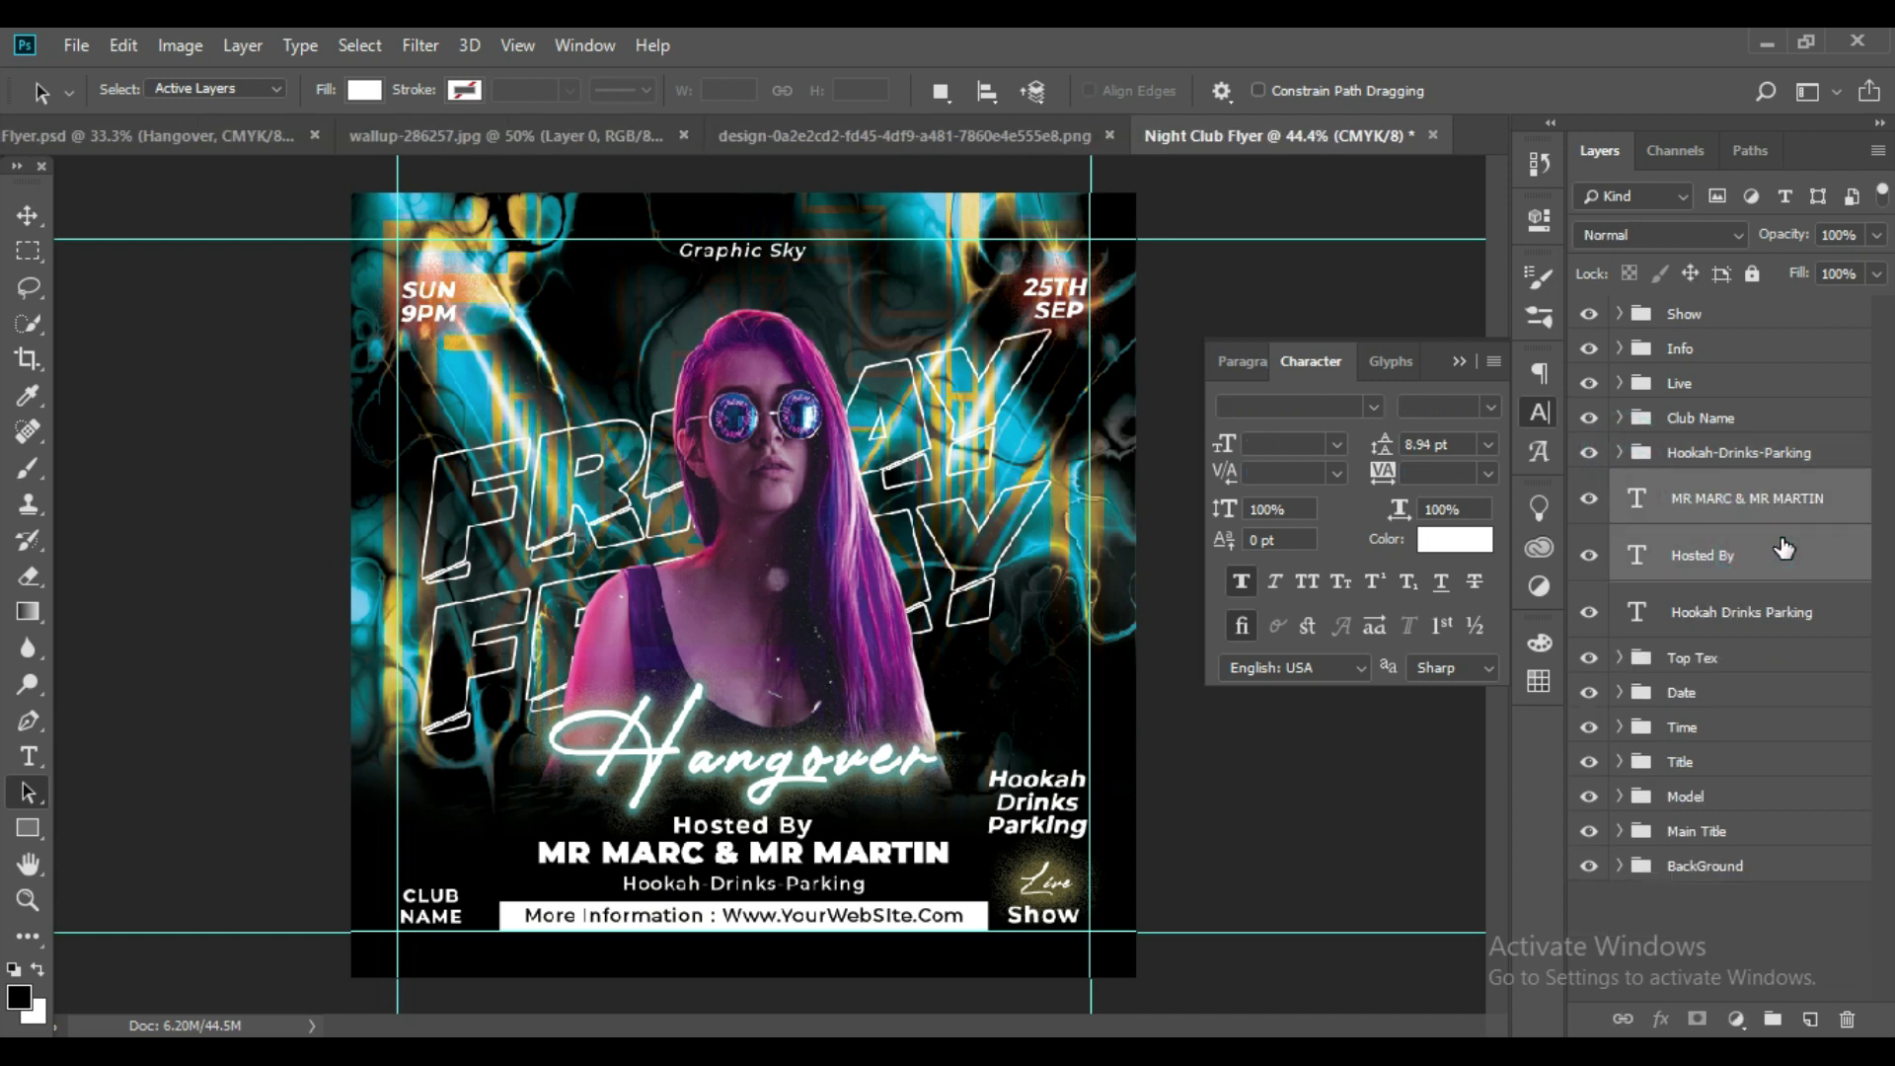
key(ctrl+g)
double_click(1696, 487)
text(Hosted)
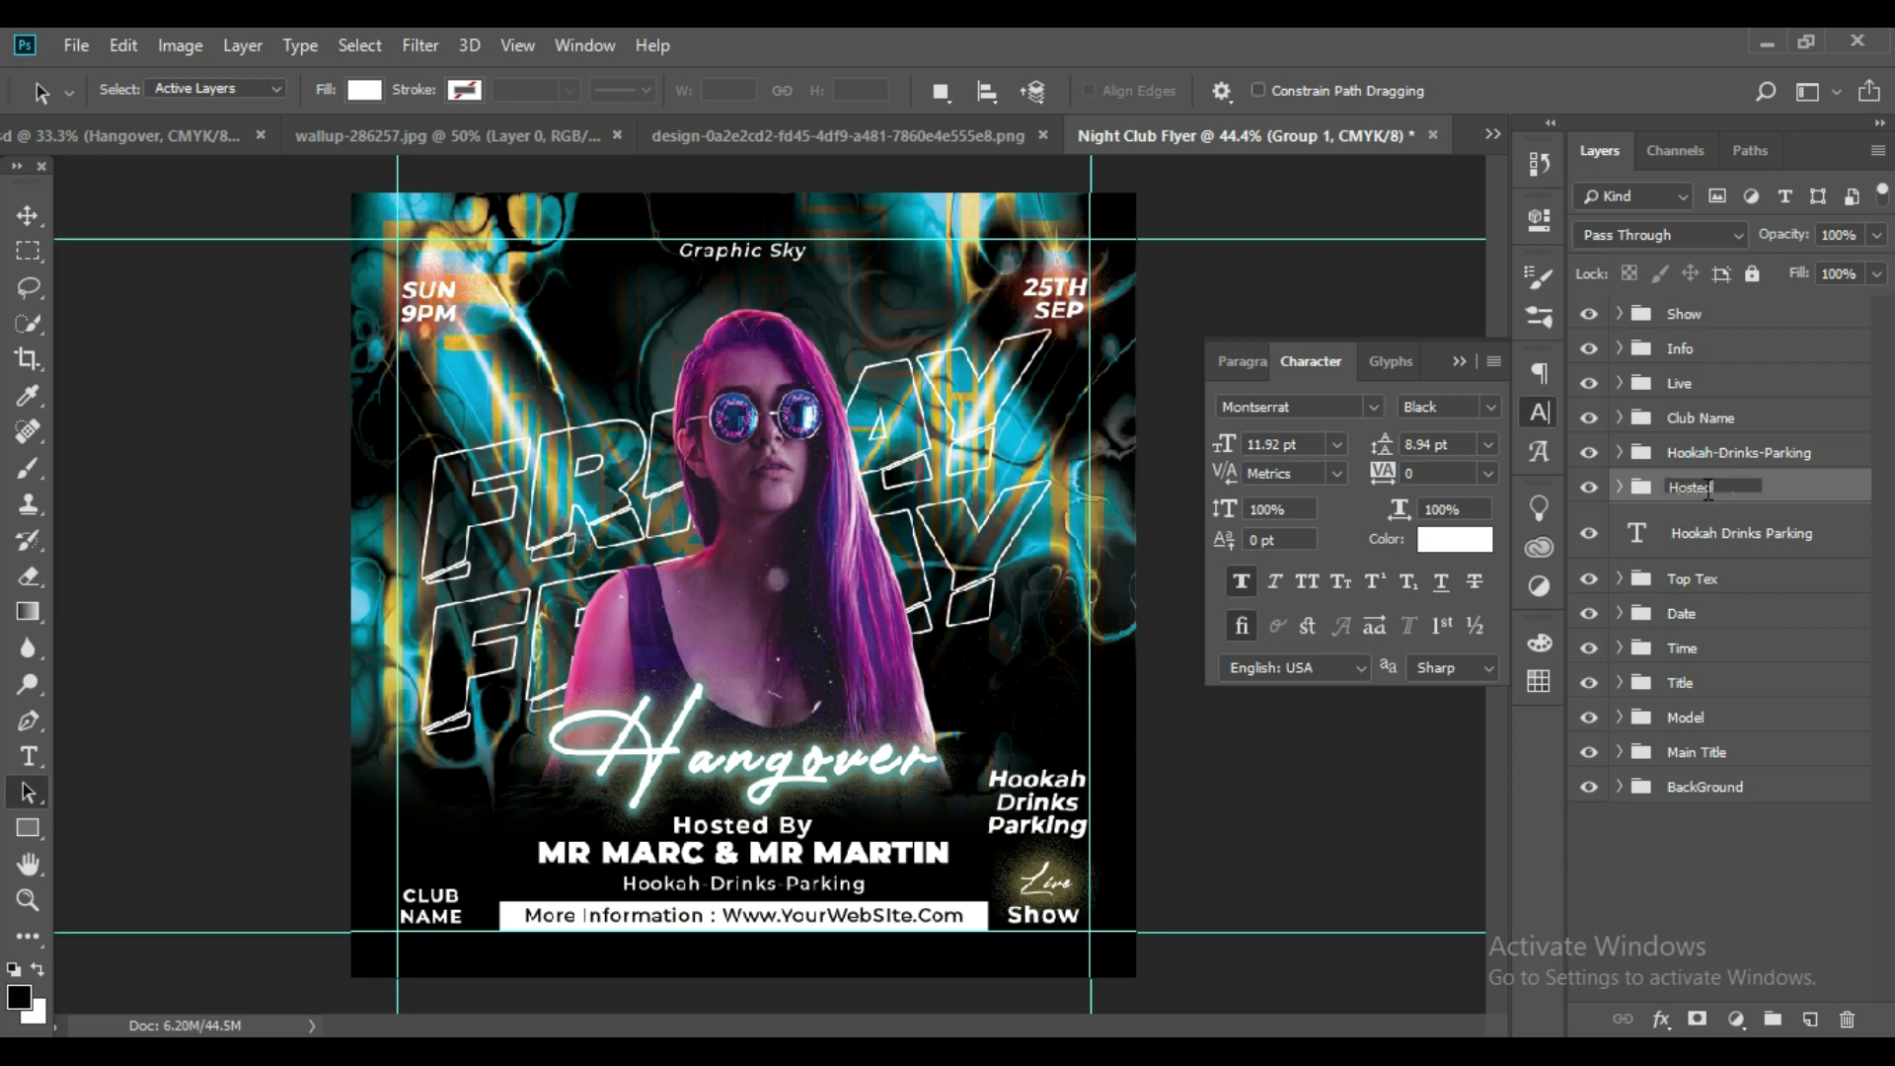
key(Return)
Put the Hookah Drinks Parking text layer into a group named Hookah-Drinks-Parking.
click(1706, 538)
key(ctrl+g)
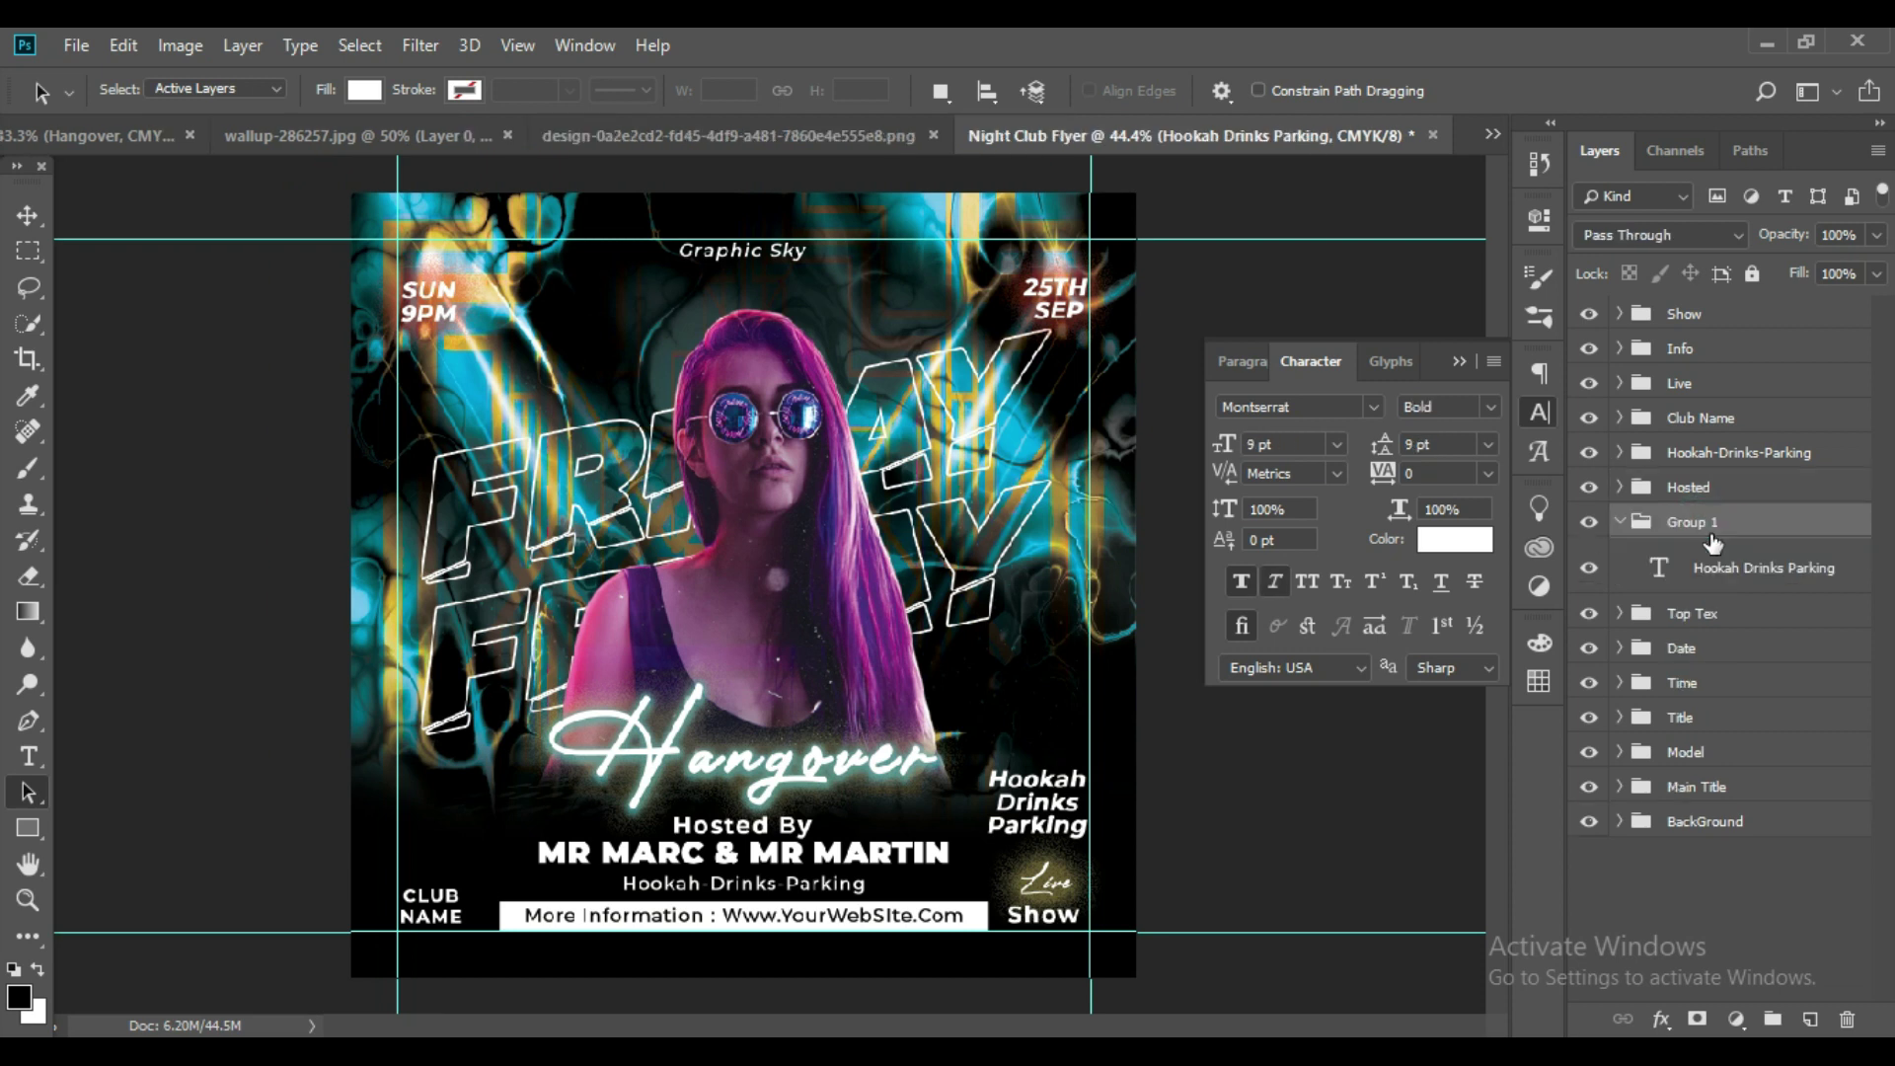
double_click(1690, 521)
text(Hookah-Drinks-)
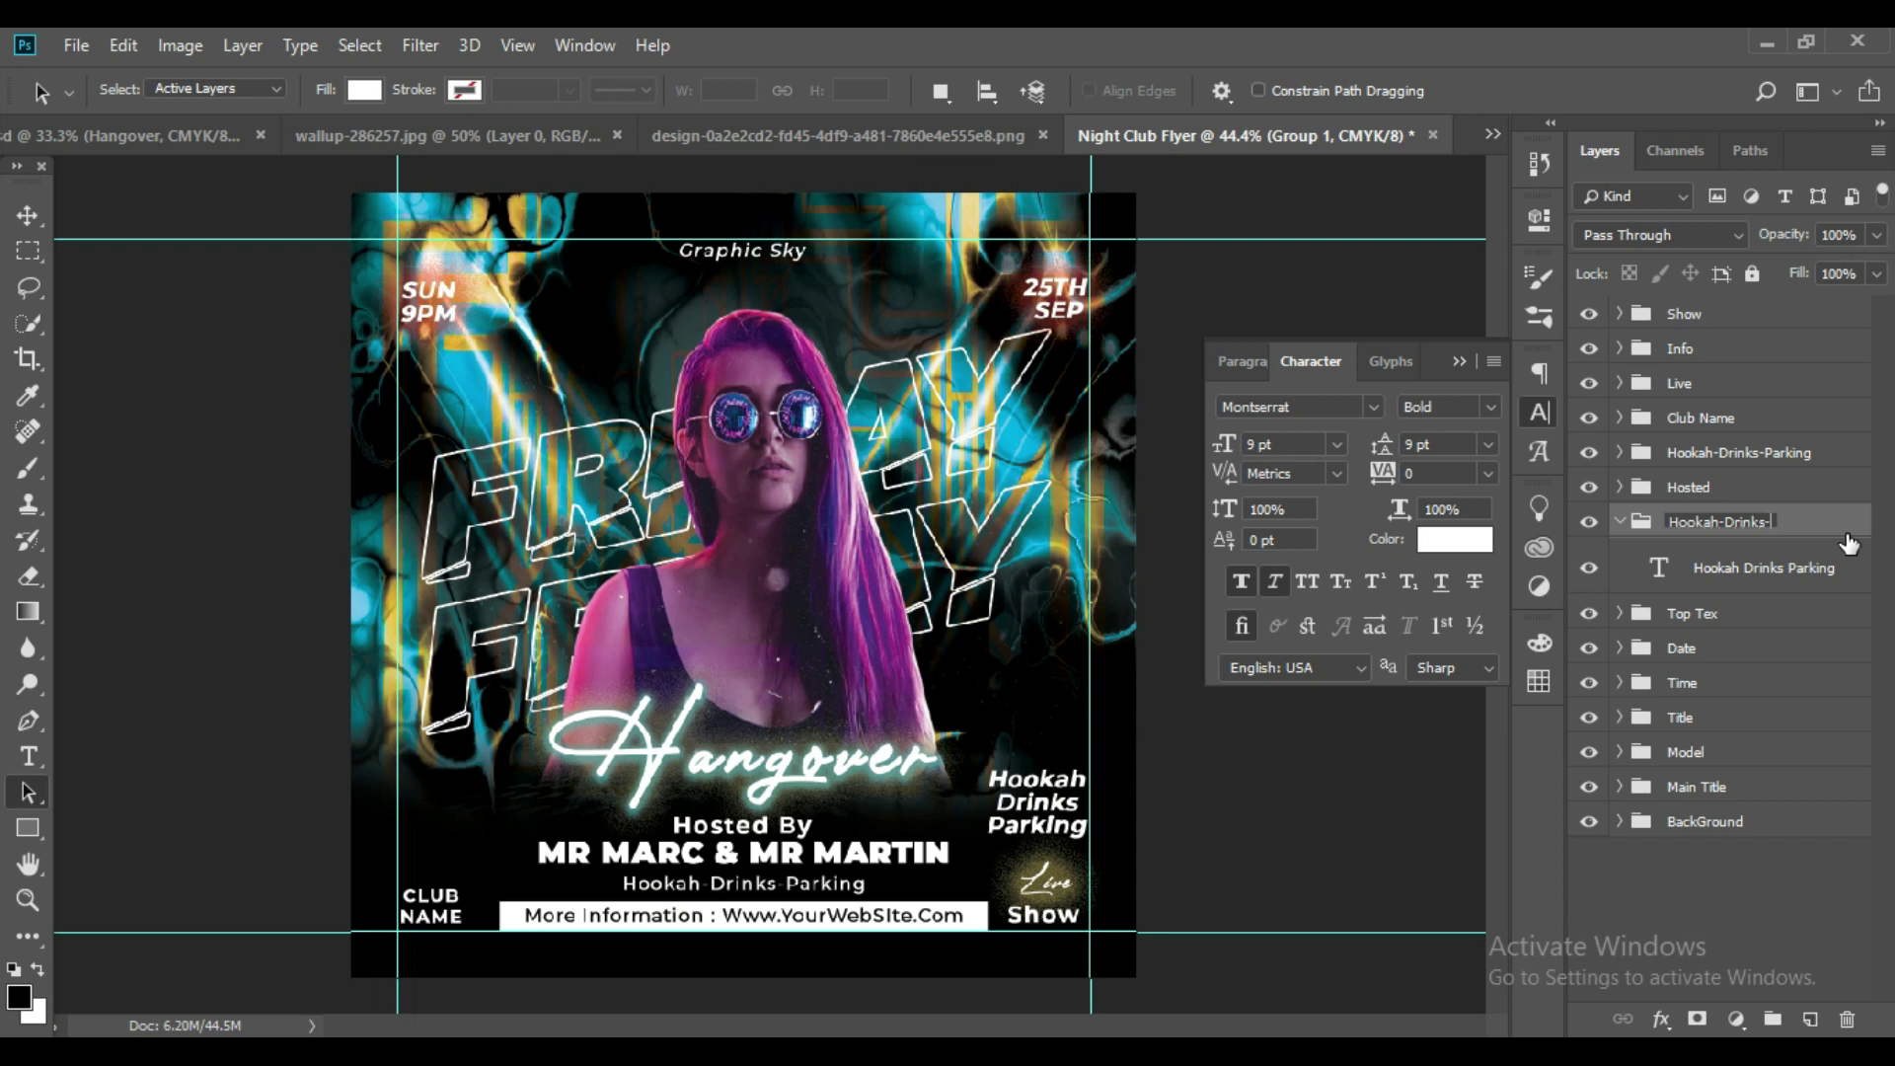
text(kin)
text(g)
key(Return)
click(1620, 522)
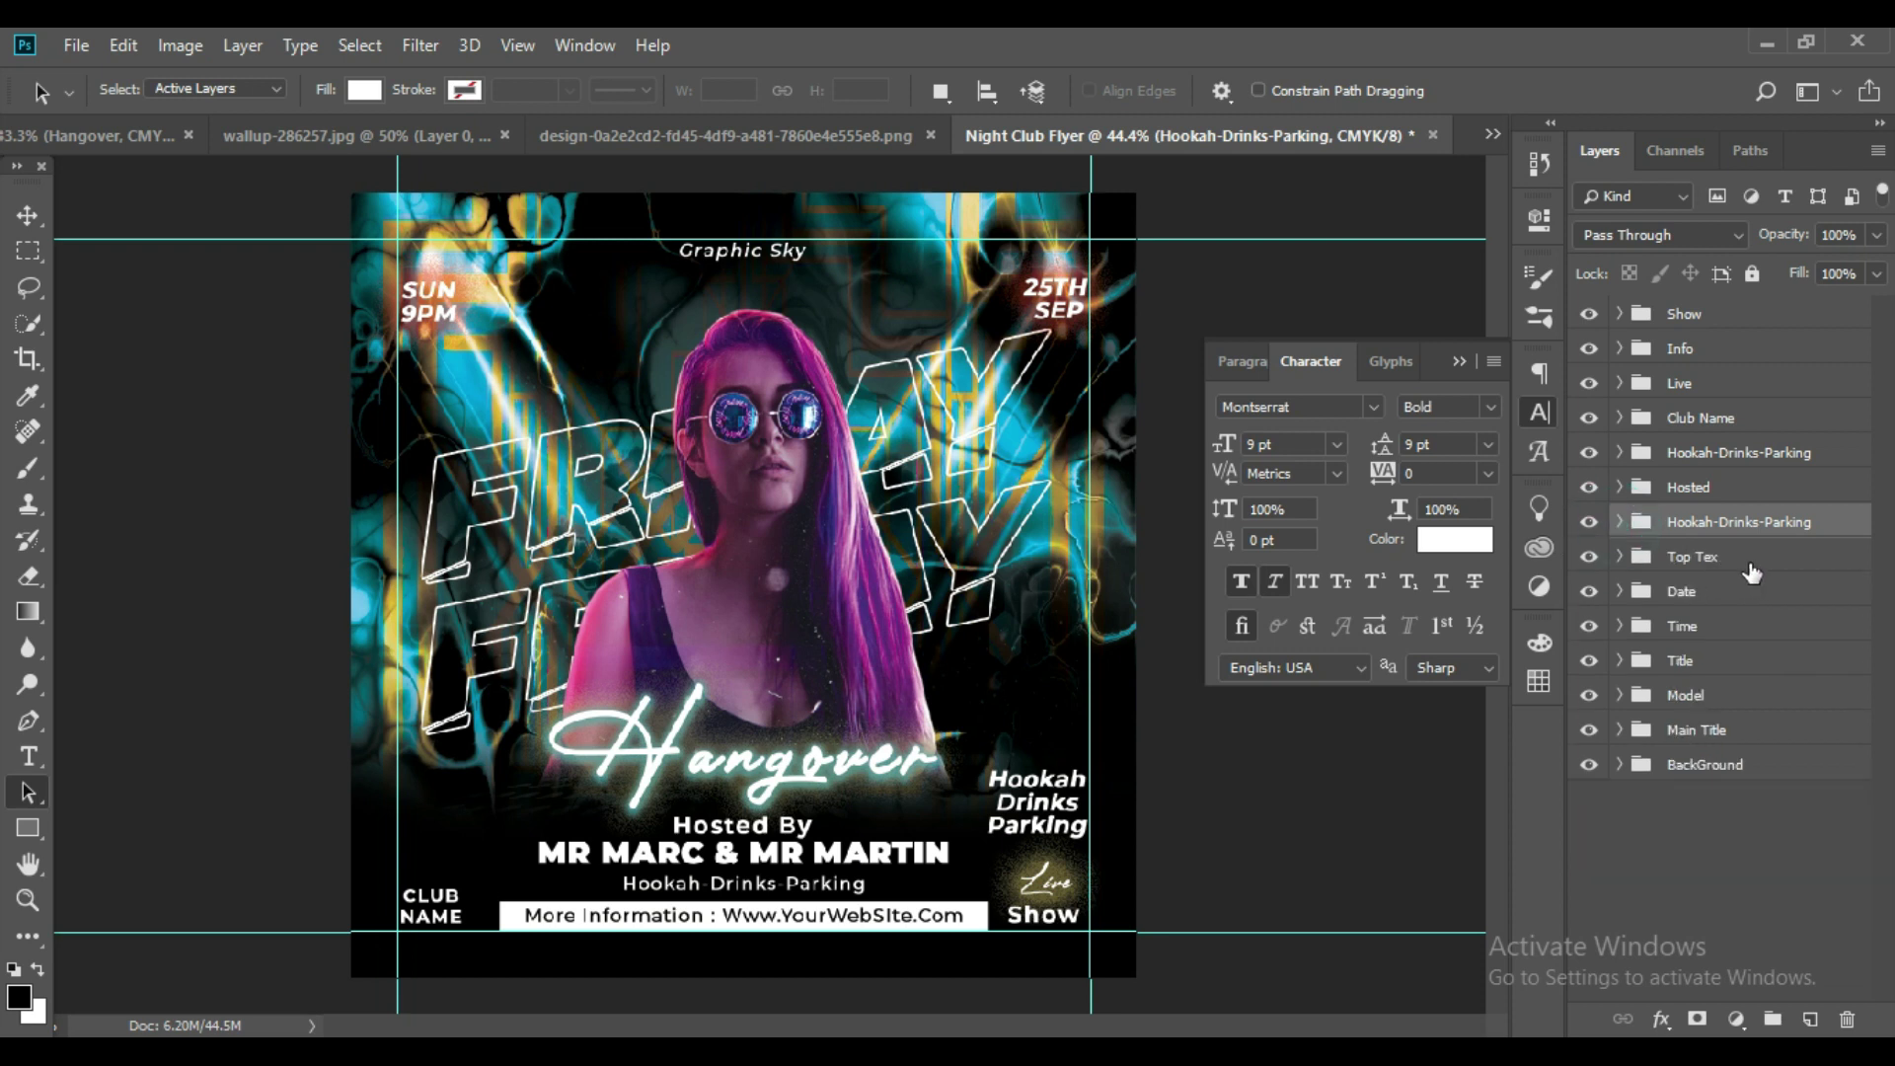
Move the Info group down between the Title and Model groups.
click(1748, 497)
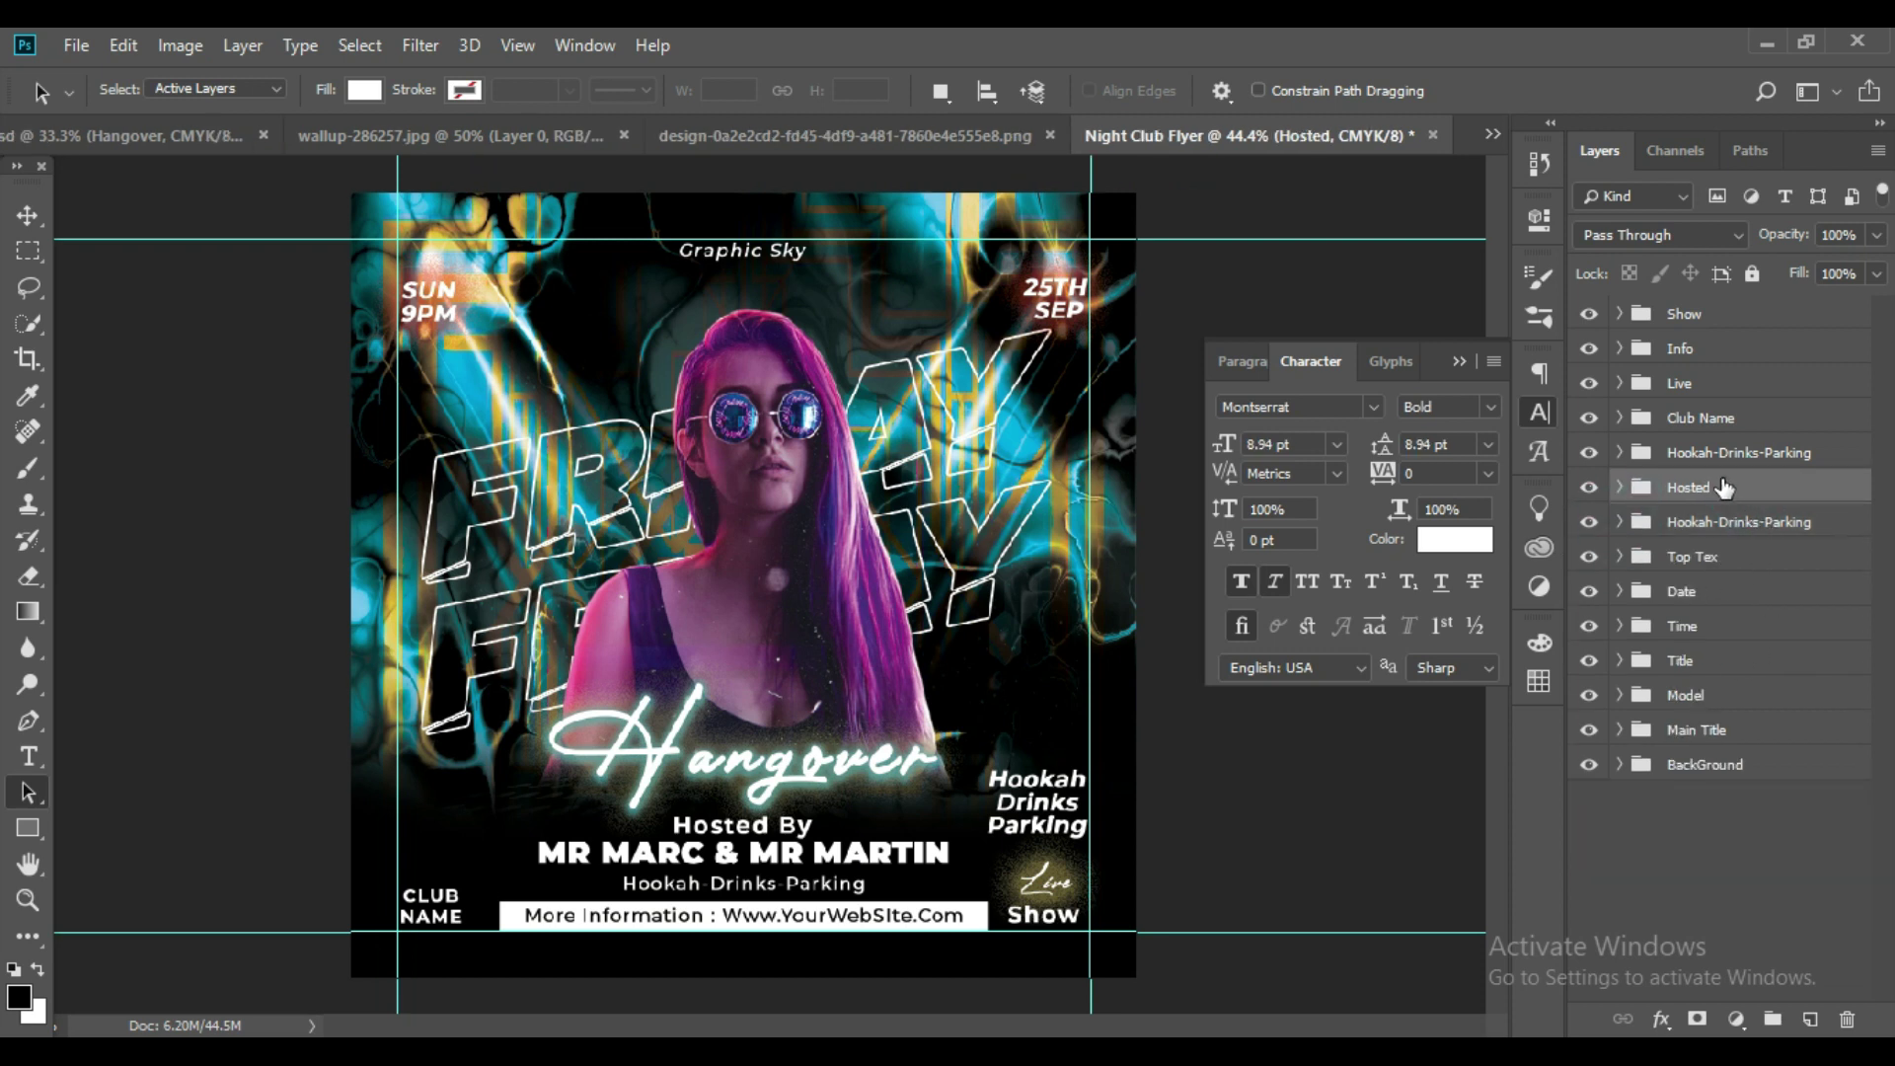
click(1754, 516)
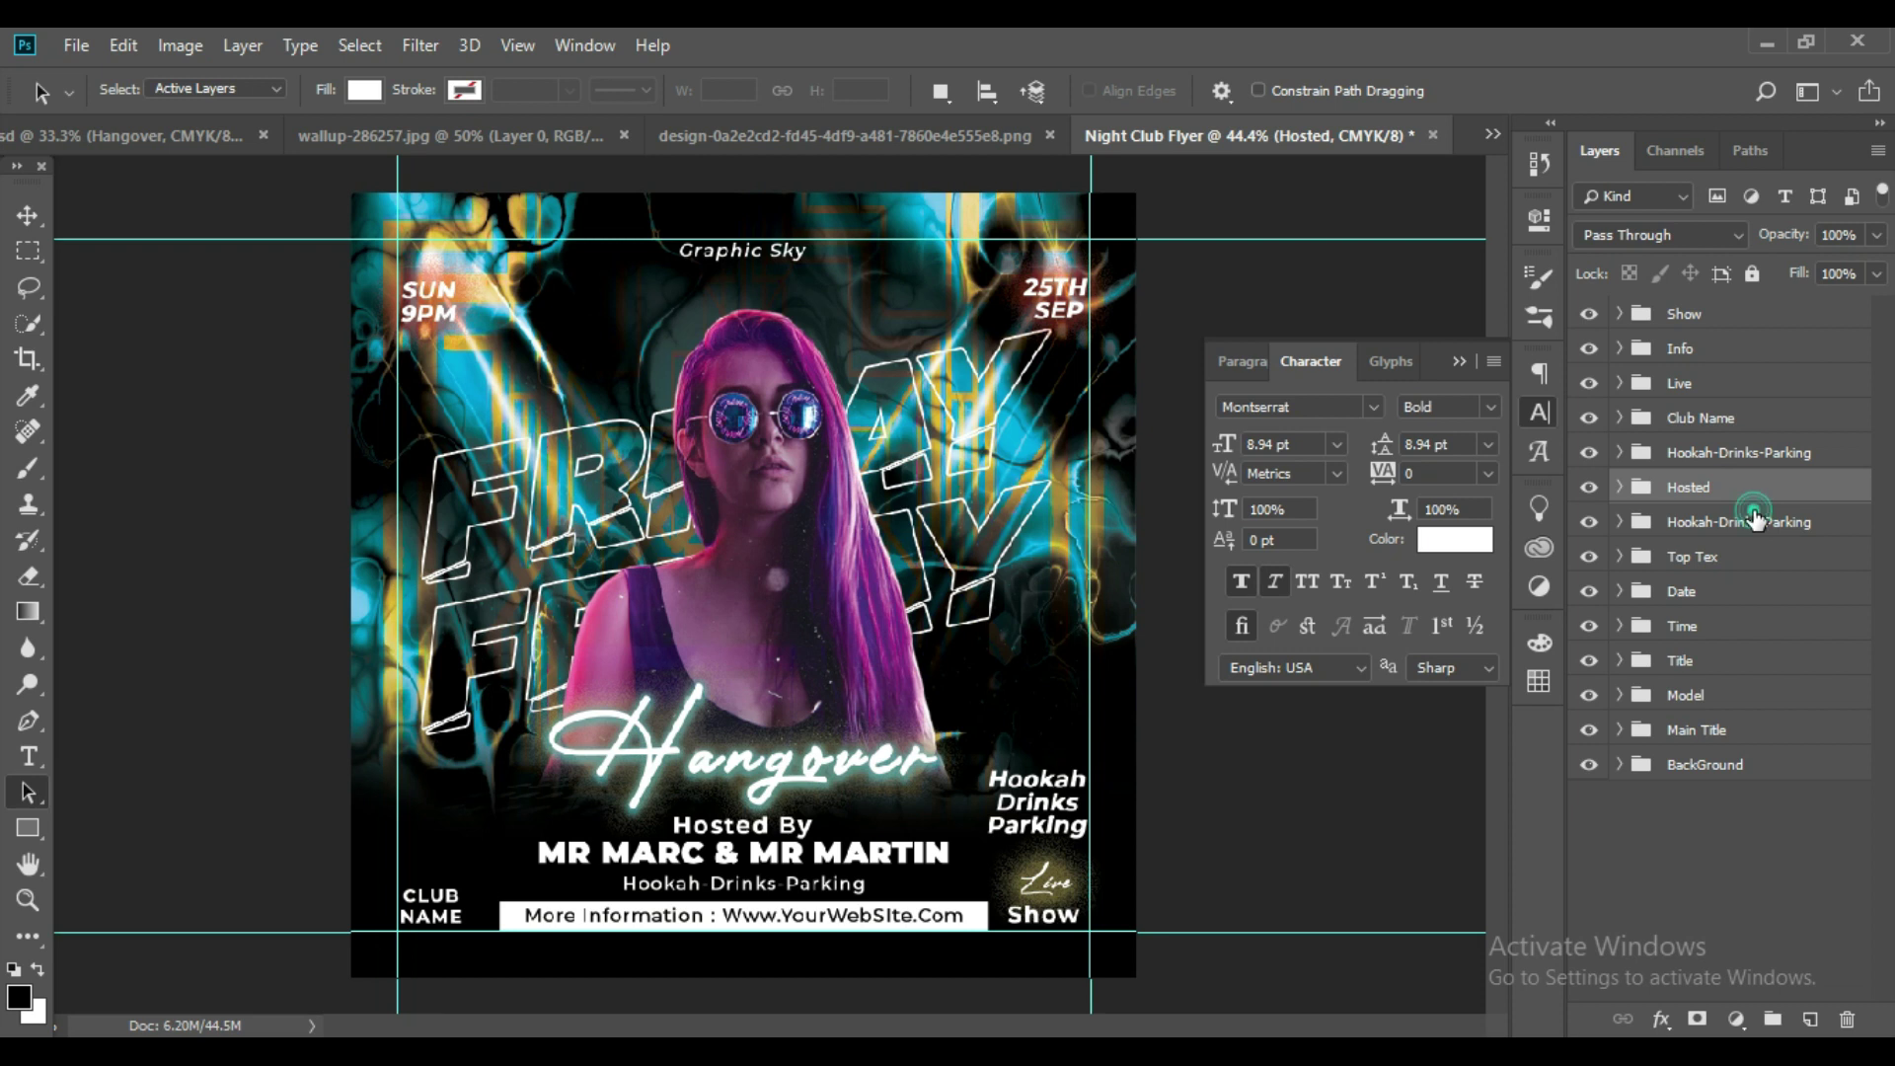
click(1688, 349)
mouse_move(1687, 348)
mouse_down()
mouse_move(1716, 715)
mouse_move(1713, 638)
mouse_up()
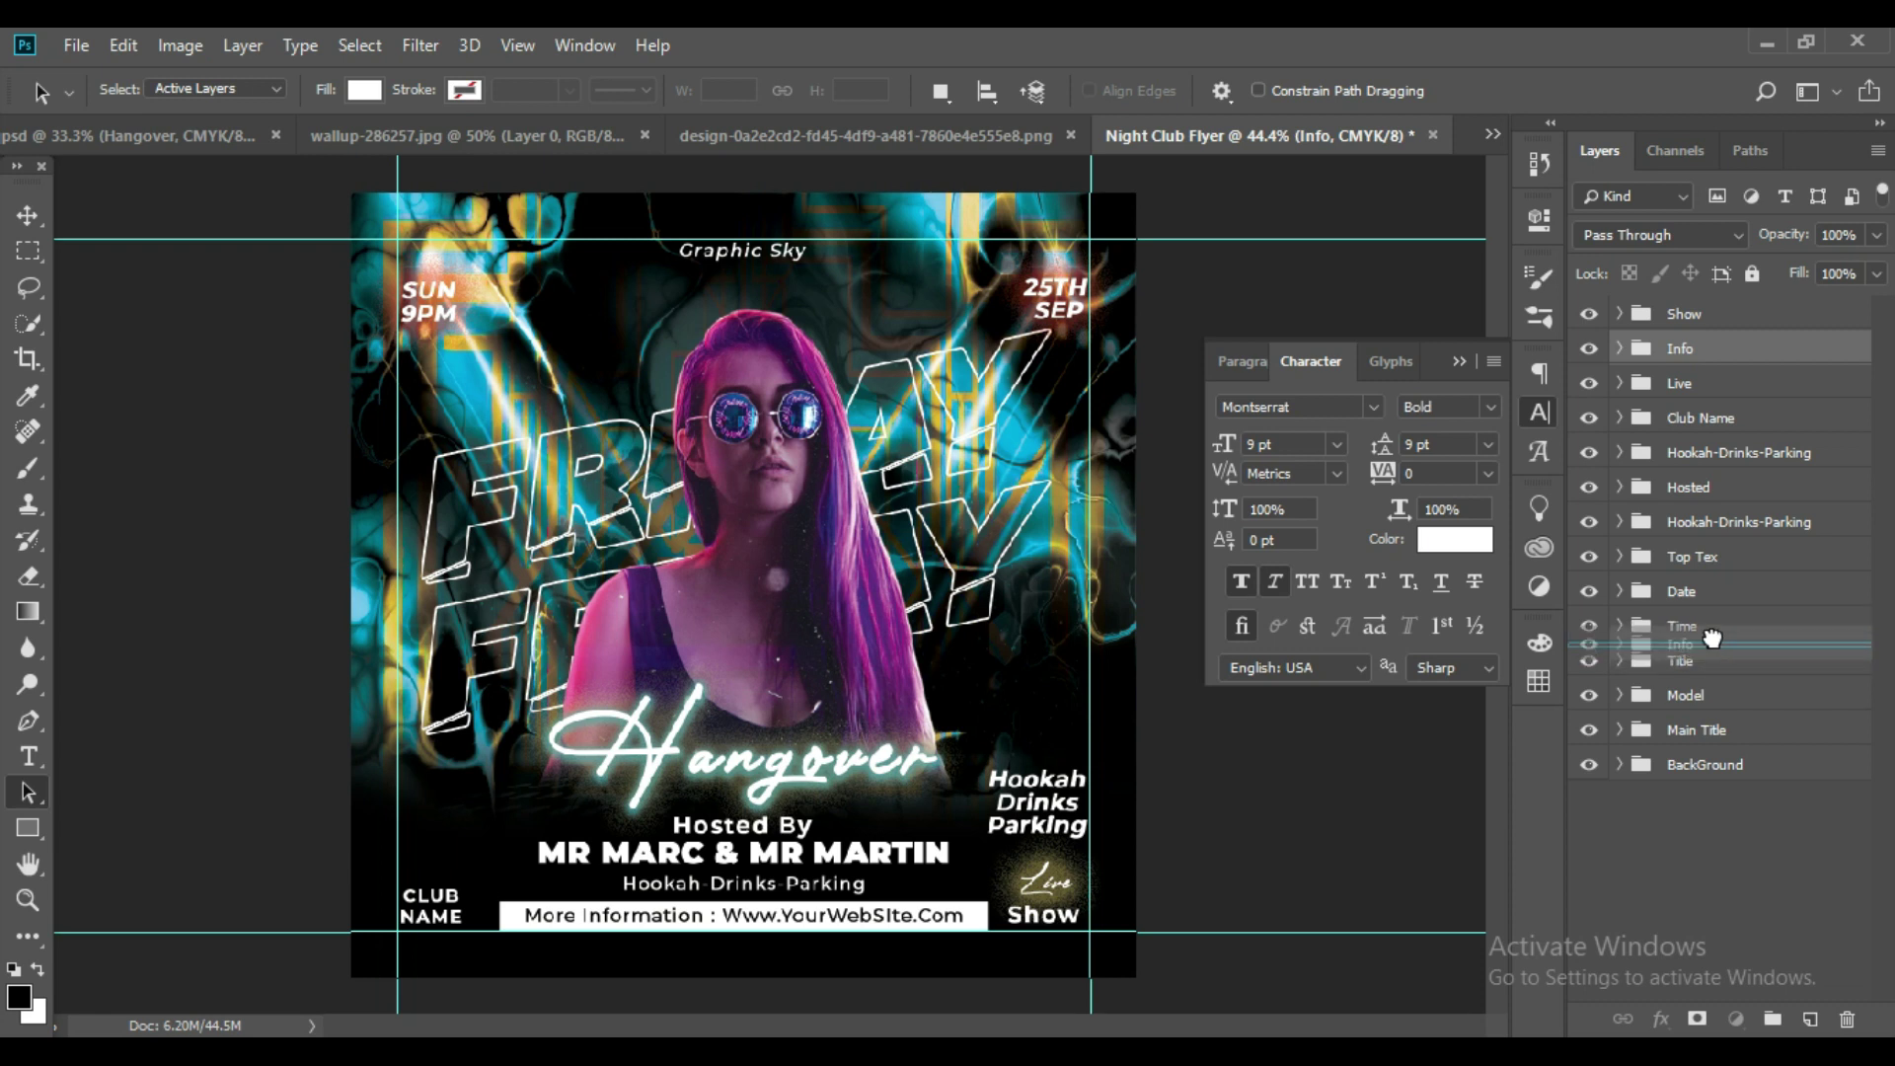
drag(1713, 639, 1715, 679)
Move the Show, Live, Club Name, Hookah-Drinks-Parking and Hosted groups below Title.
click(1703, 314)
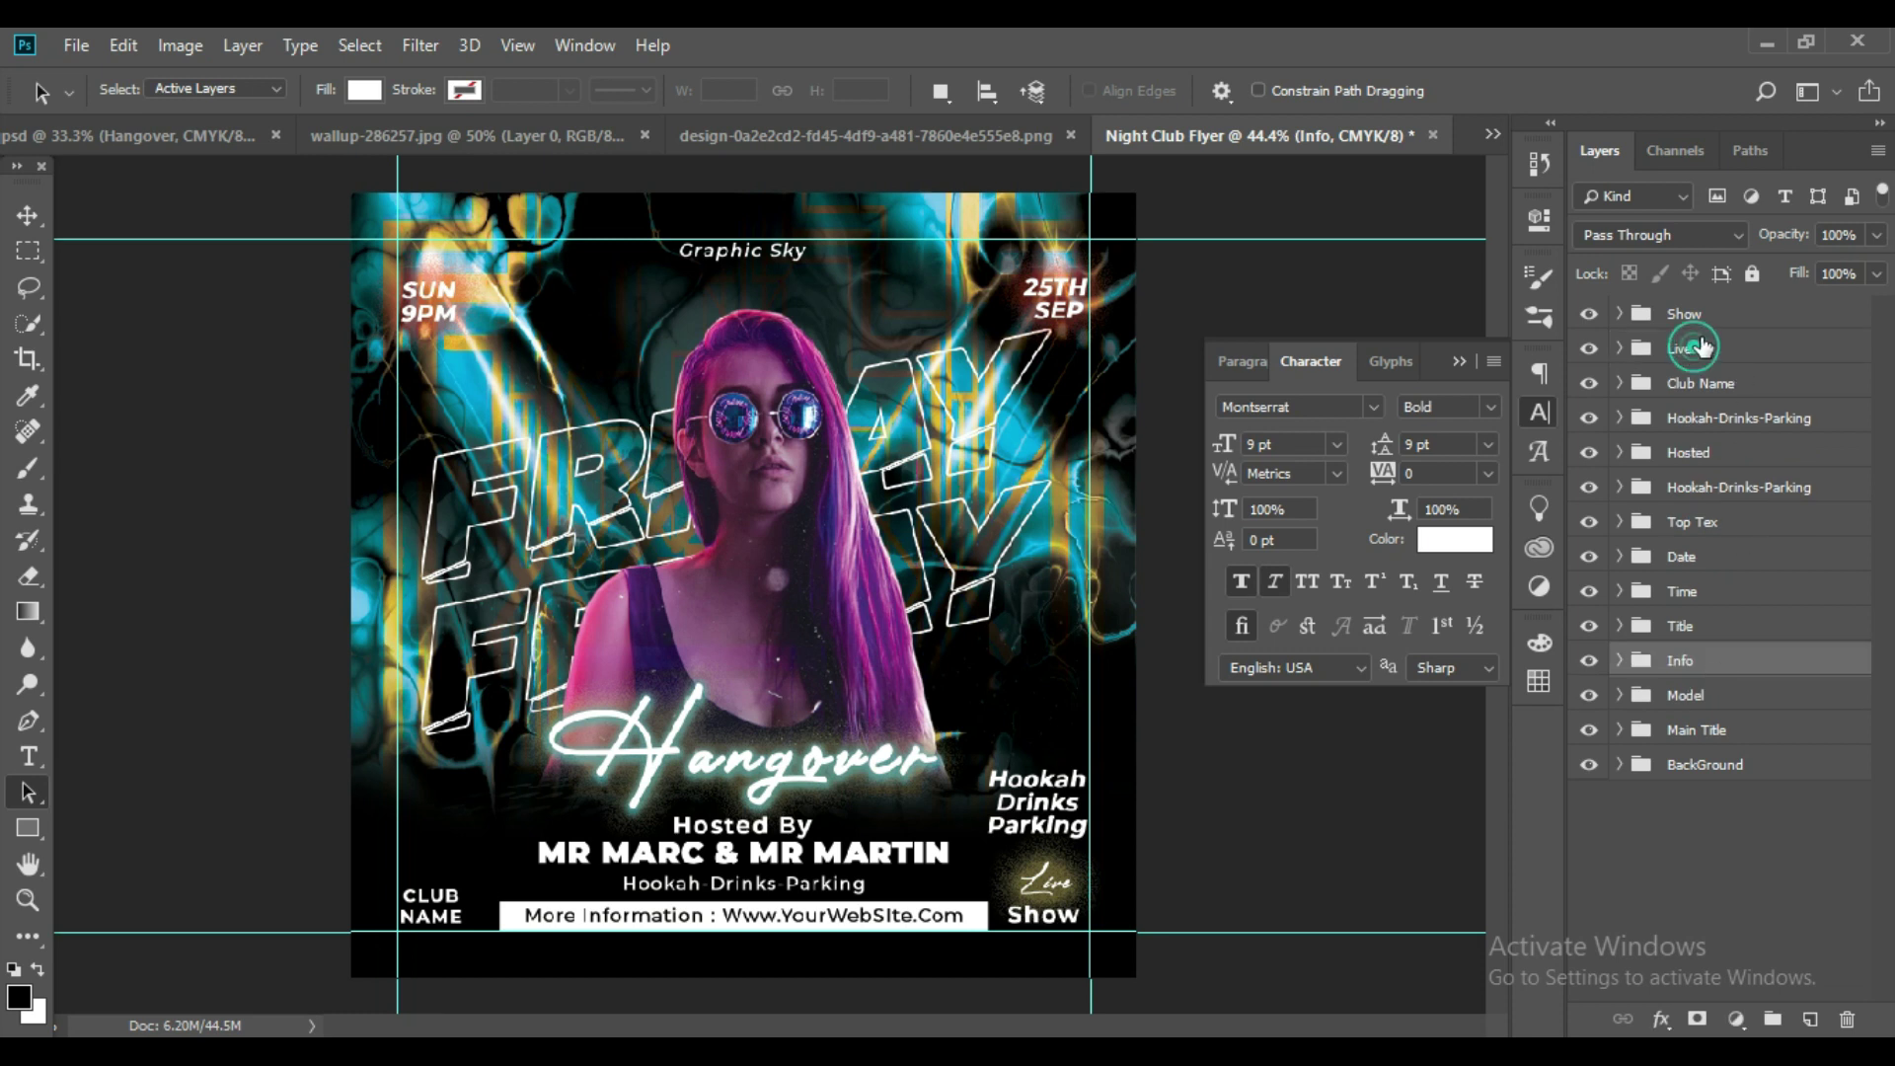
drag(1721, 357, 1721, 646)
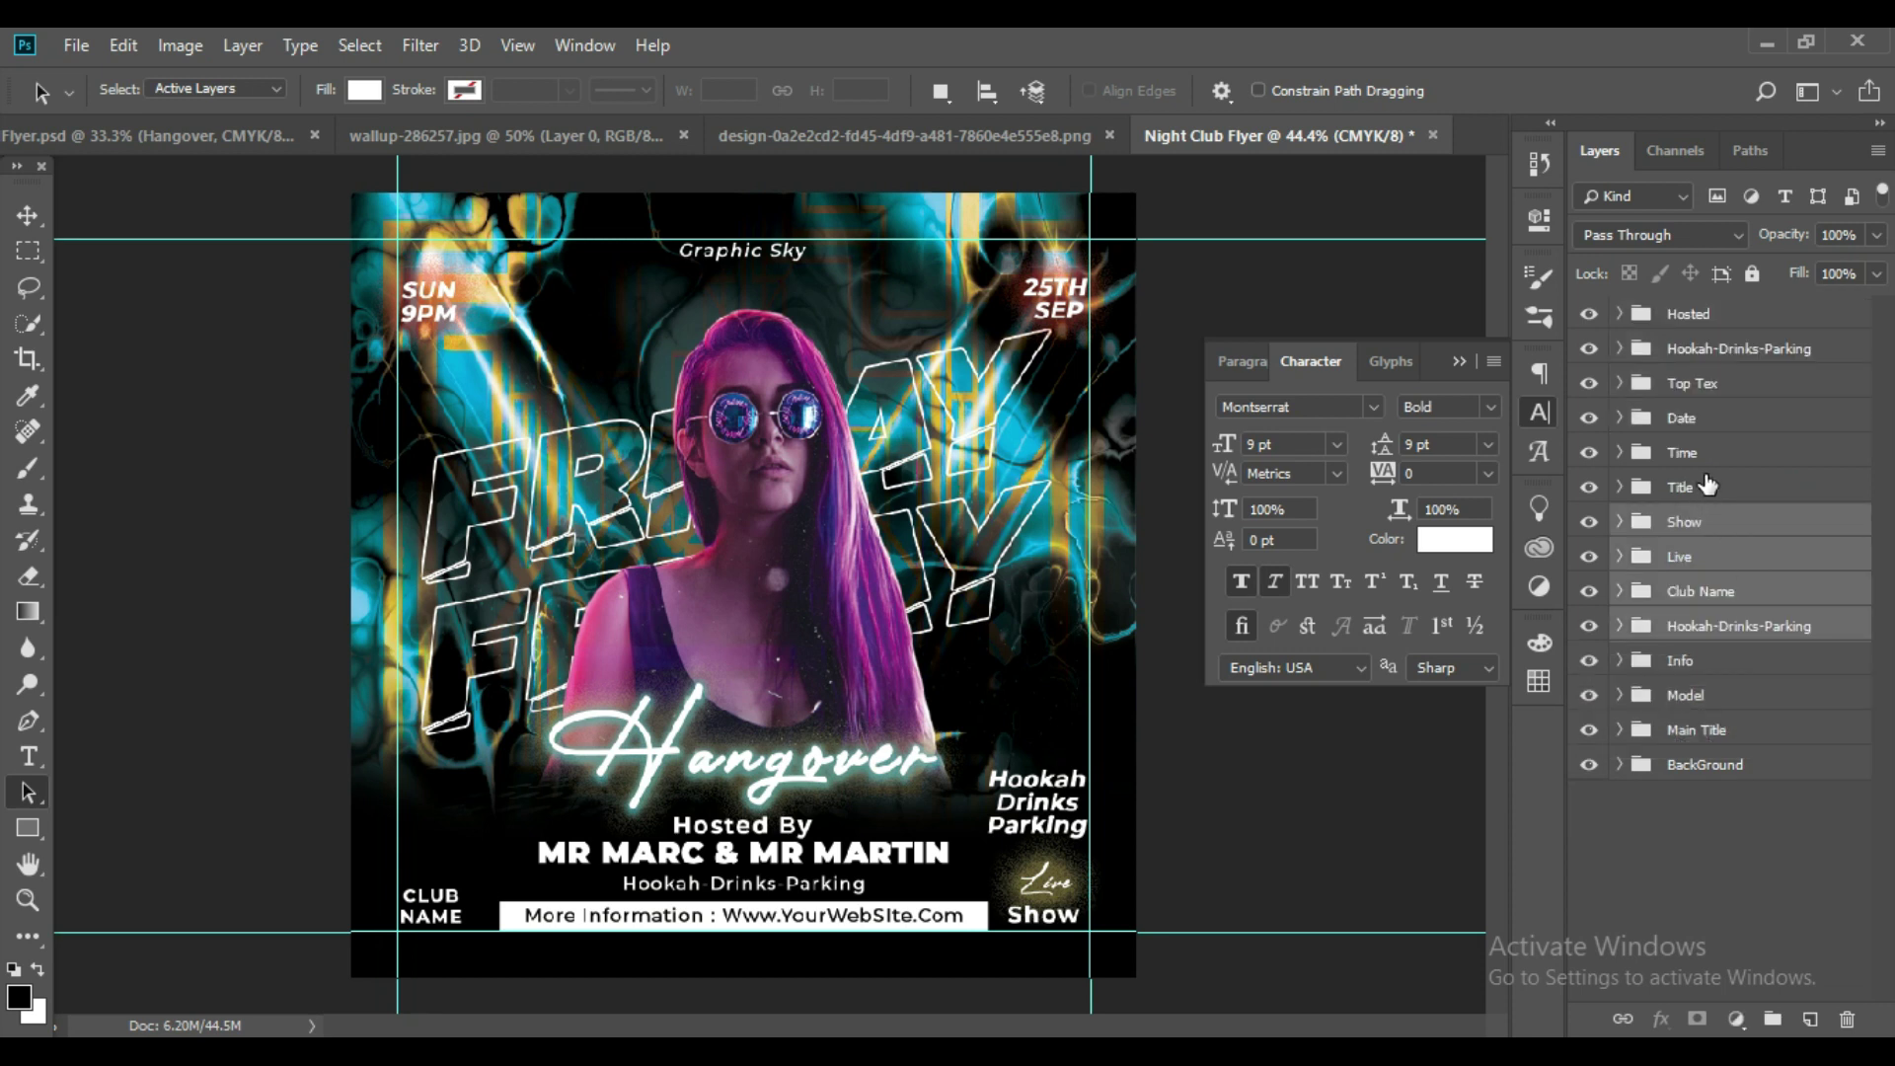
click(1722, 349)
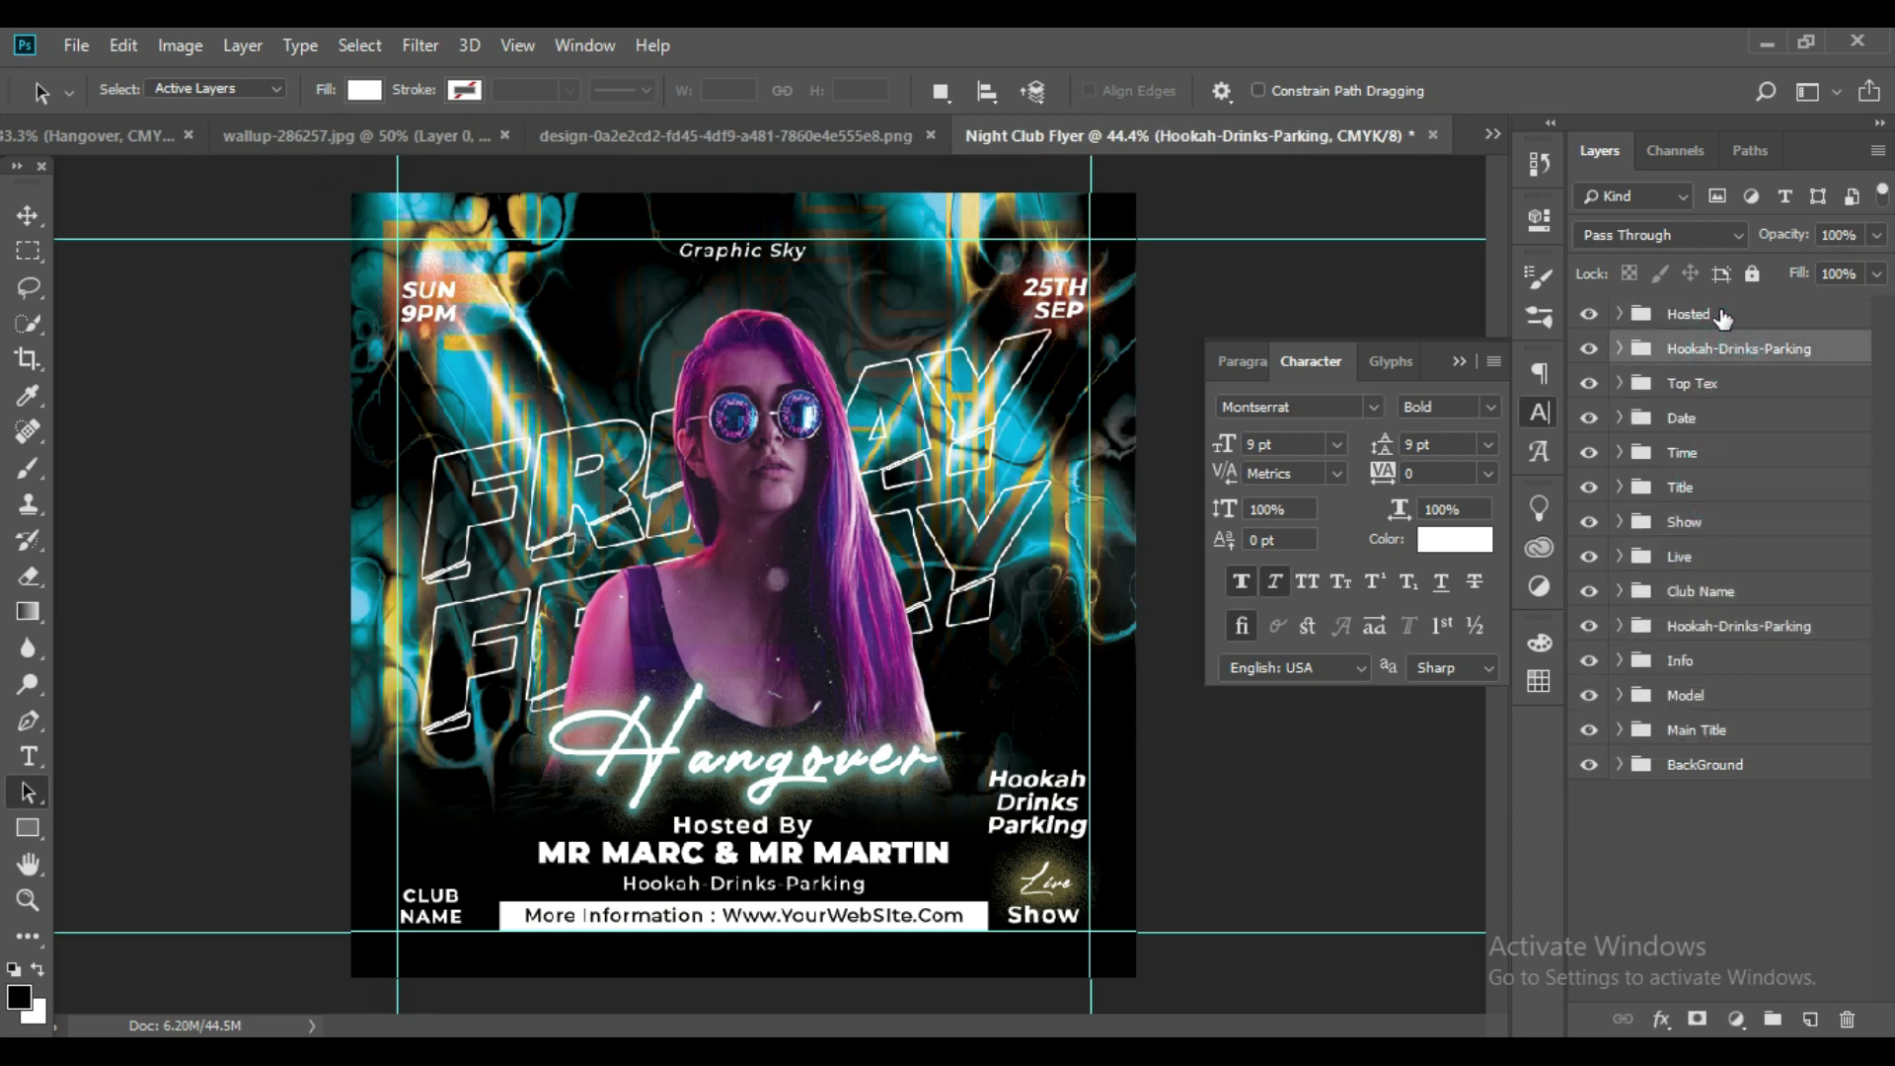
shift+click(1724, 316)
drag(1724, 316, 1741, 505)
Group Show, Live, Club Name, Hookah-Drinks-Parking and Info into a group named Bottom Text.
click(1742, 521)
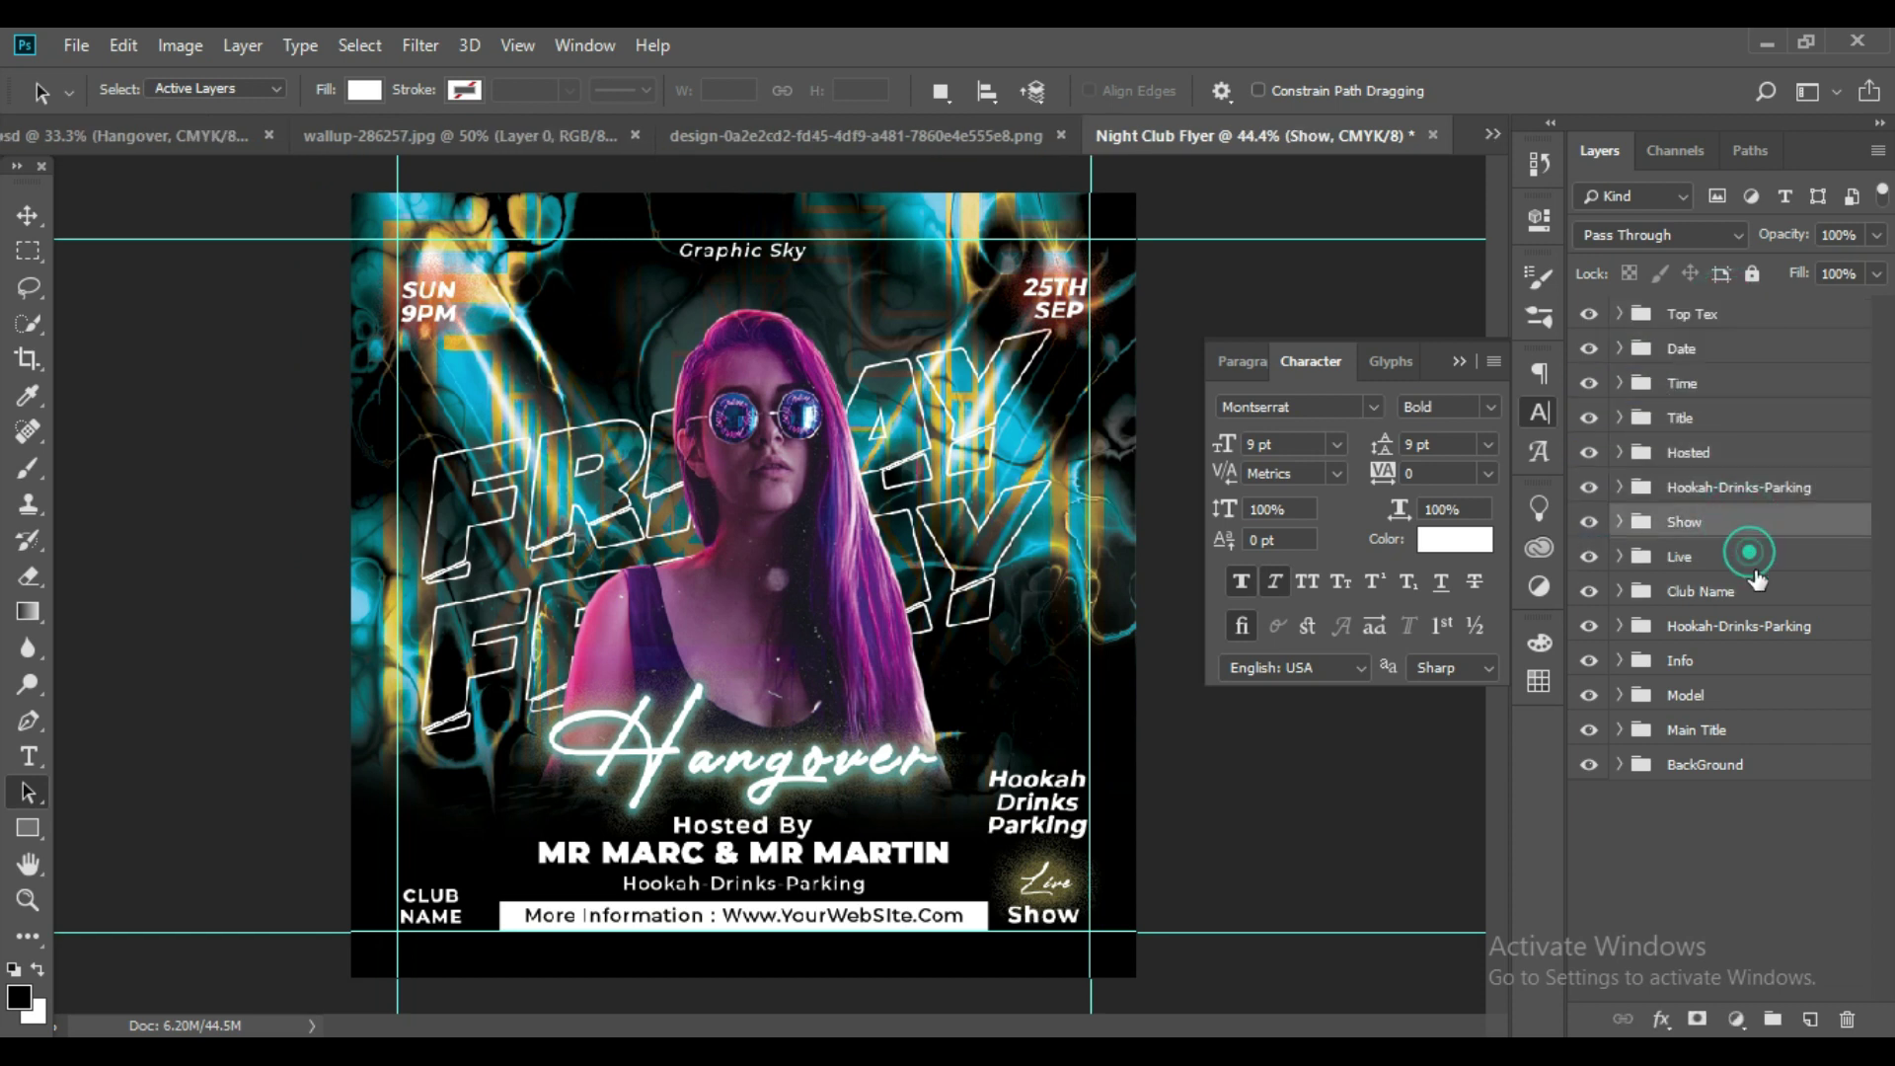
shift+click(1761, 586)
shift+click(1770, 625)
shift+click(1773, 659)
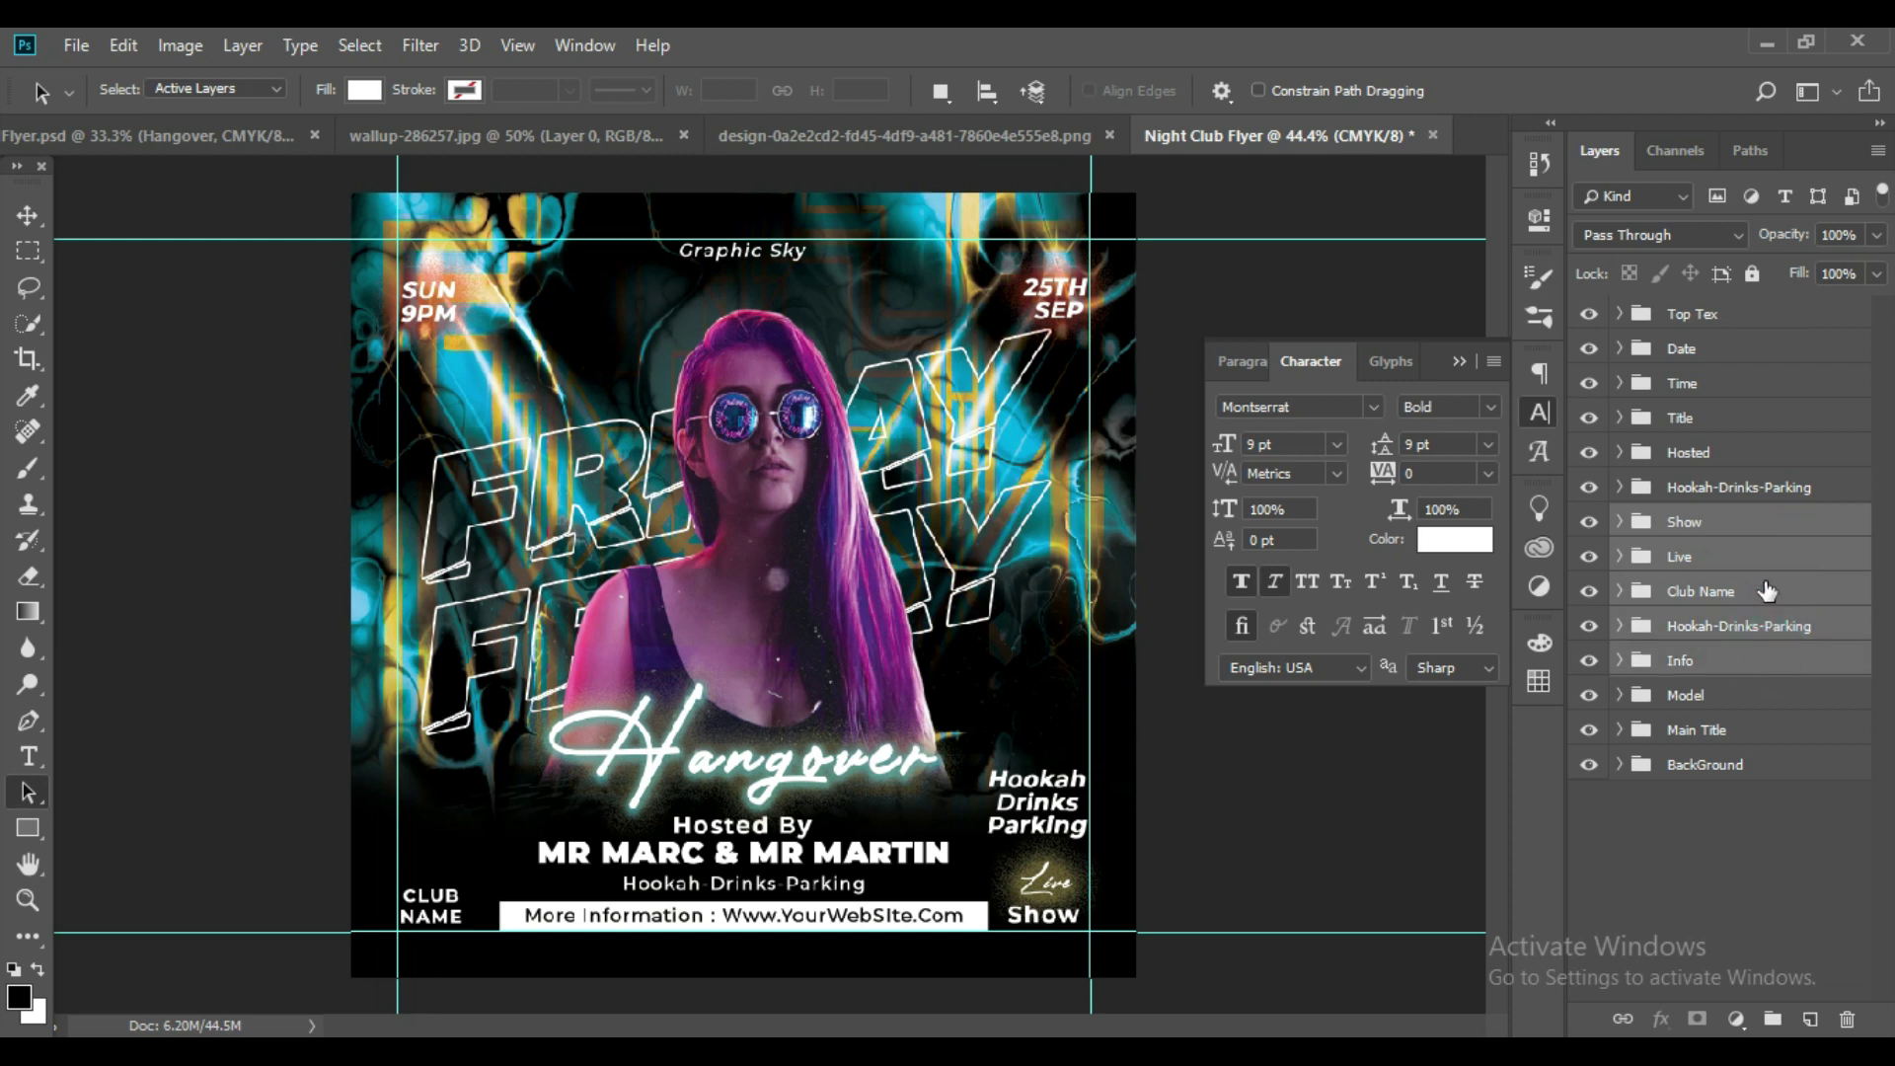
key(ctrl+g)
double_click(1692, 521)
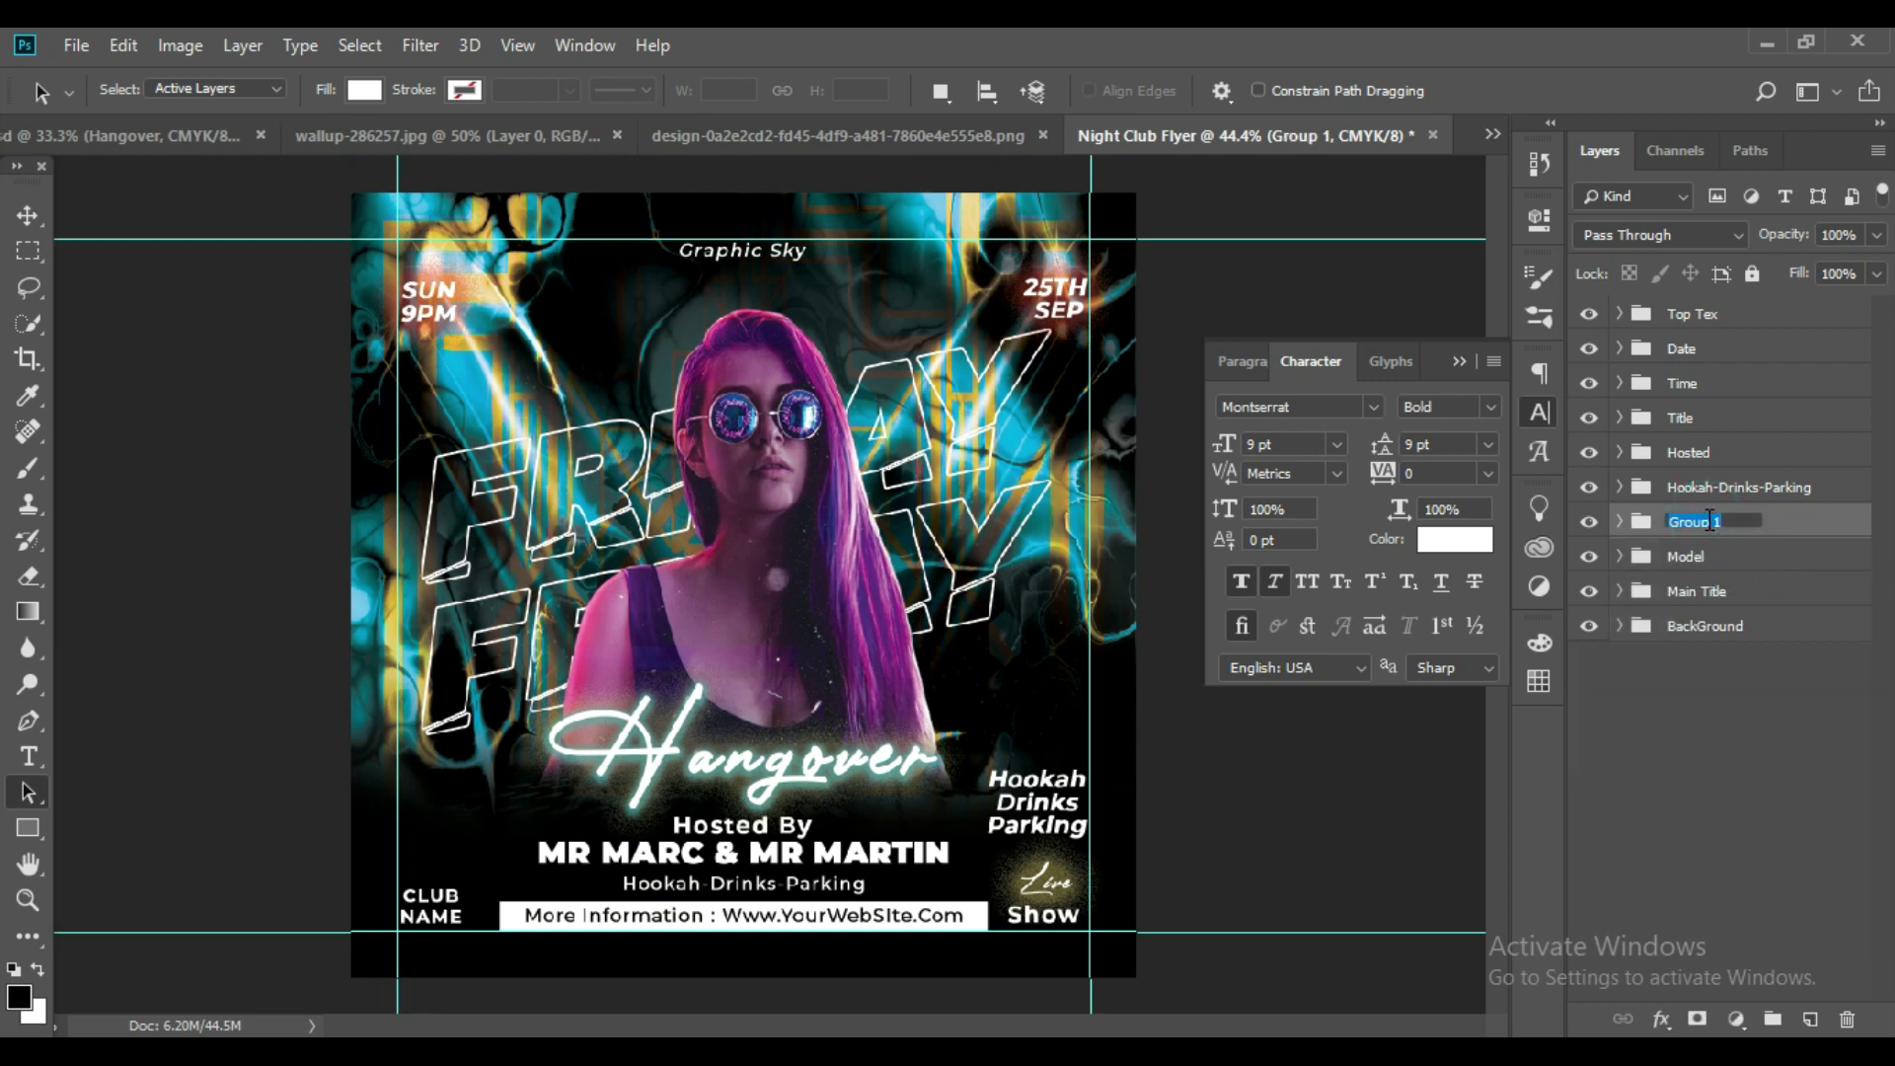
text(Bo)
text(ttom Tex)
key(Return)
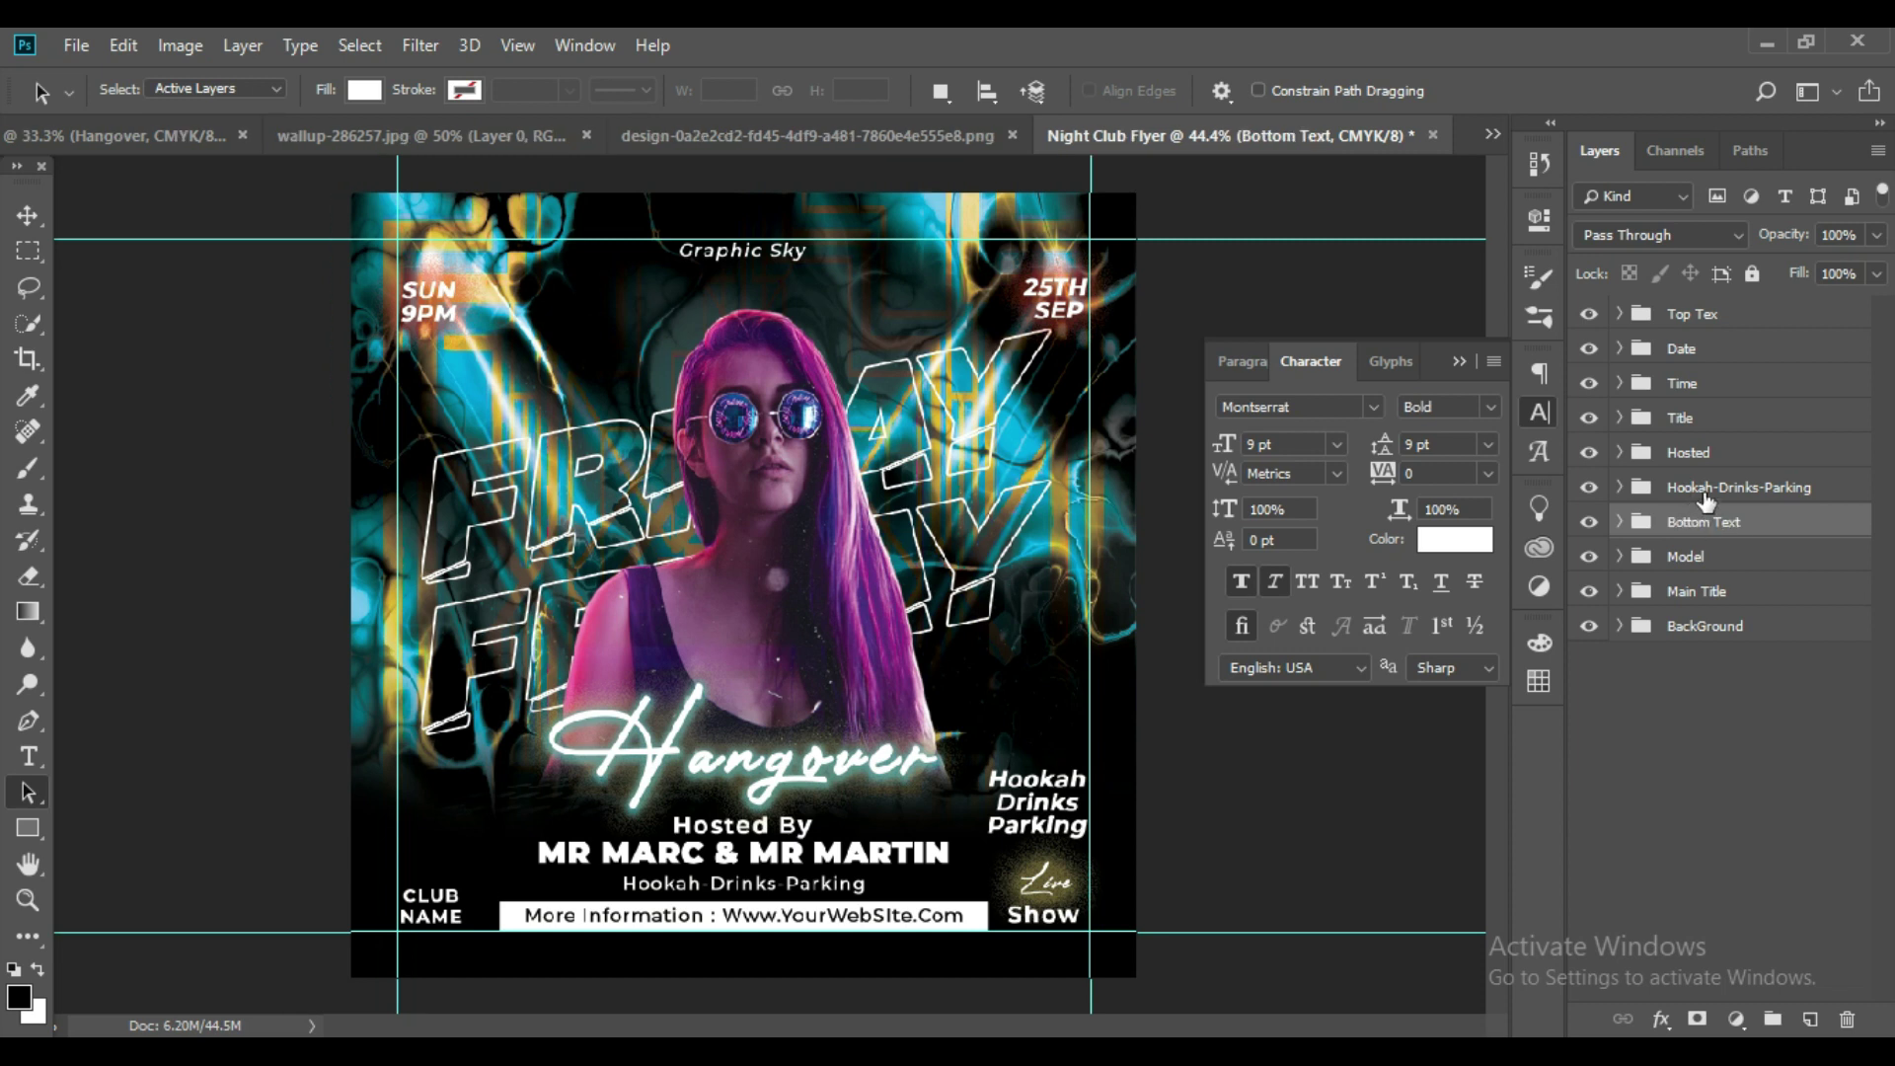
Check the Hookah-Drinks-Parking, Hosted and Top Tex groups and collapse the character settings panel.
click(1727, 486)
click(1734, 452)
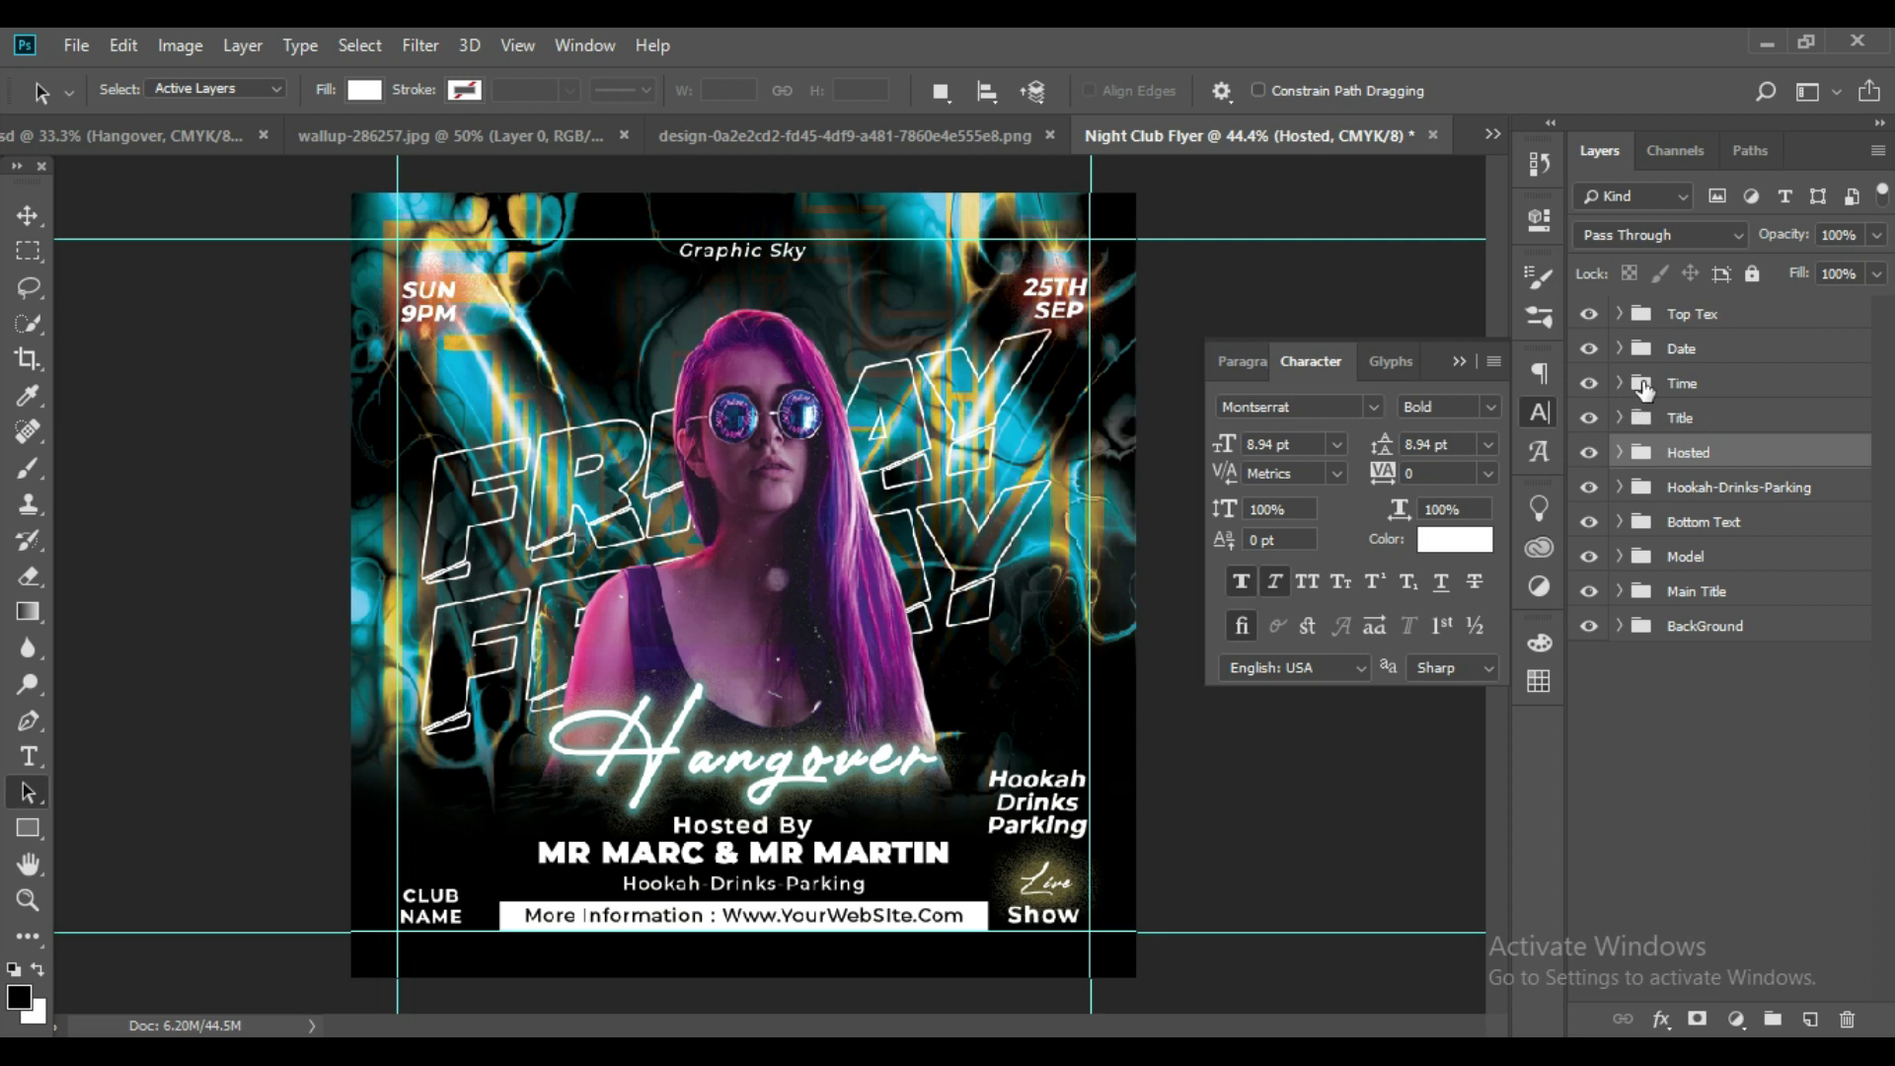
click(1678, 314)
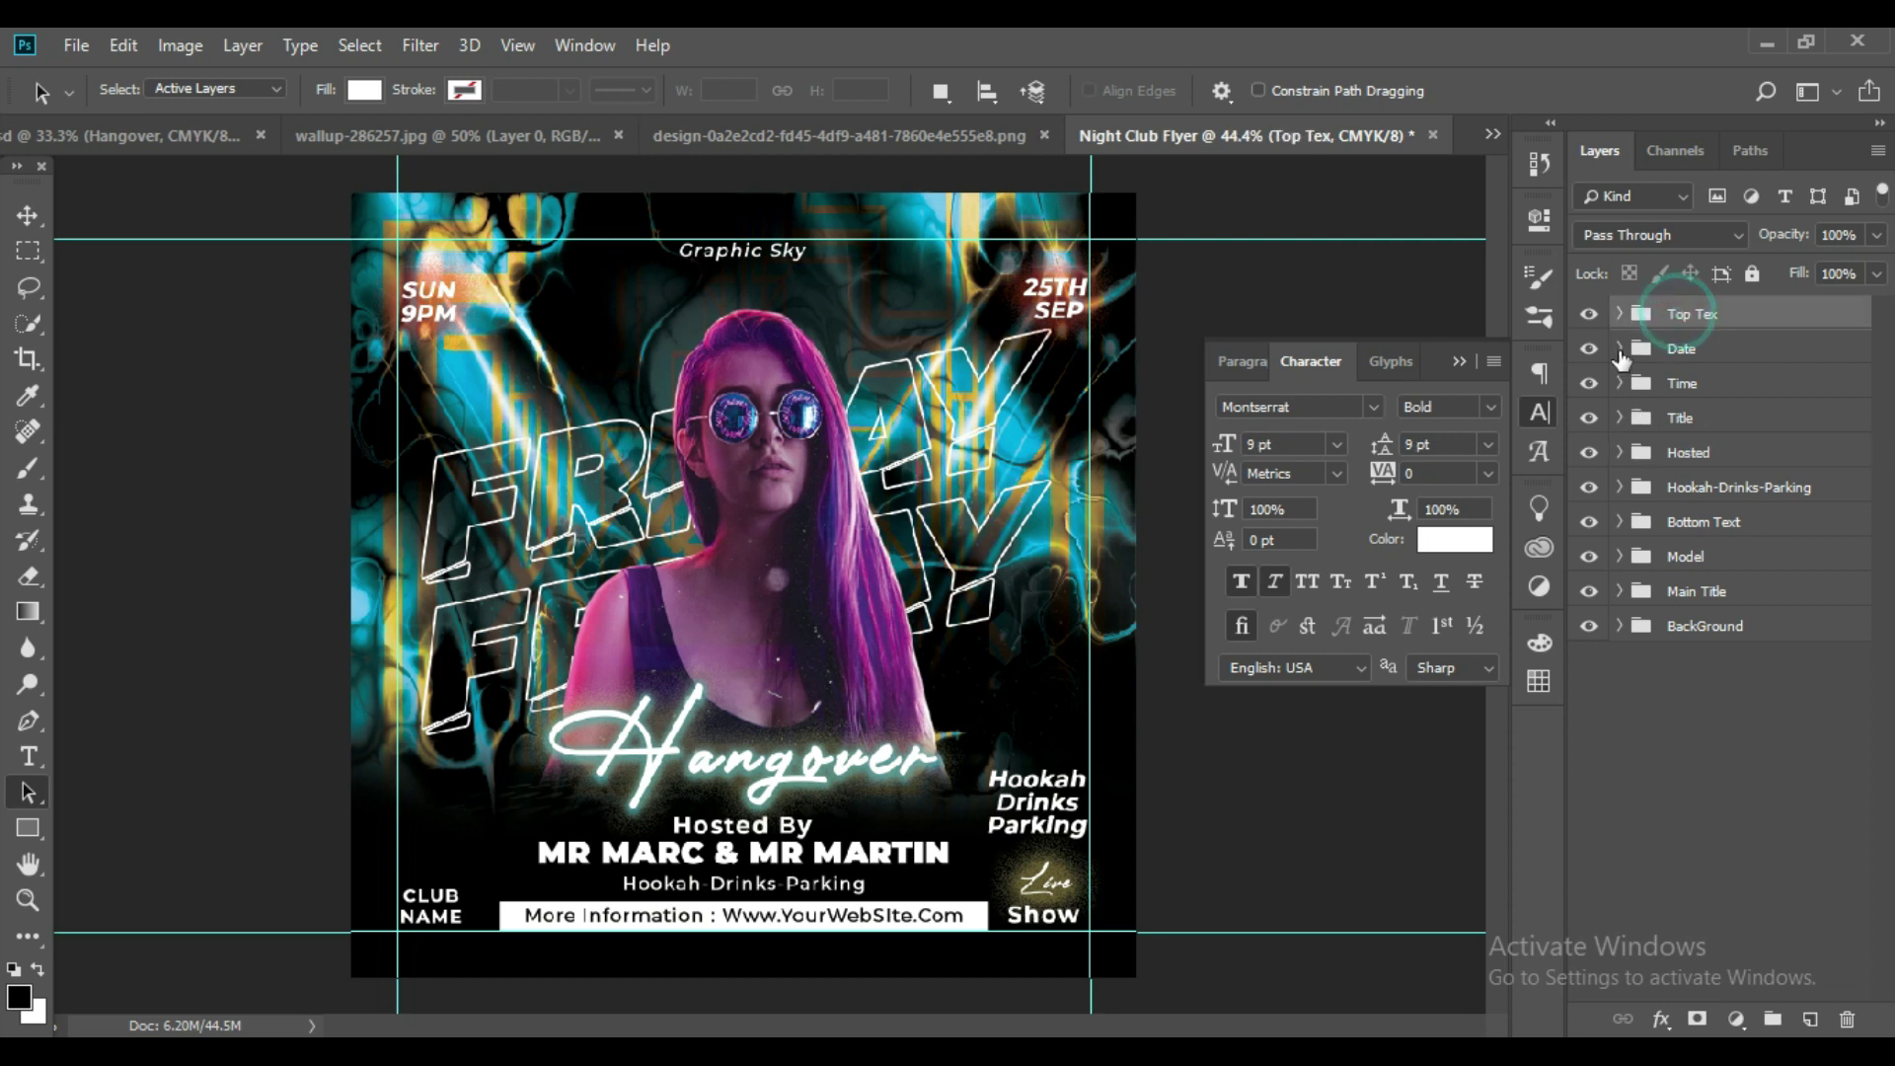
click(1460, 361)
Add a Levels adjustment layer with midtones 1.10 and white input 212 to brighten the flyer.
click(1735, 1020)
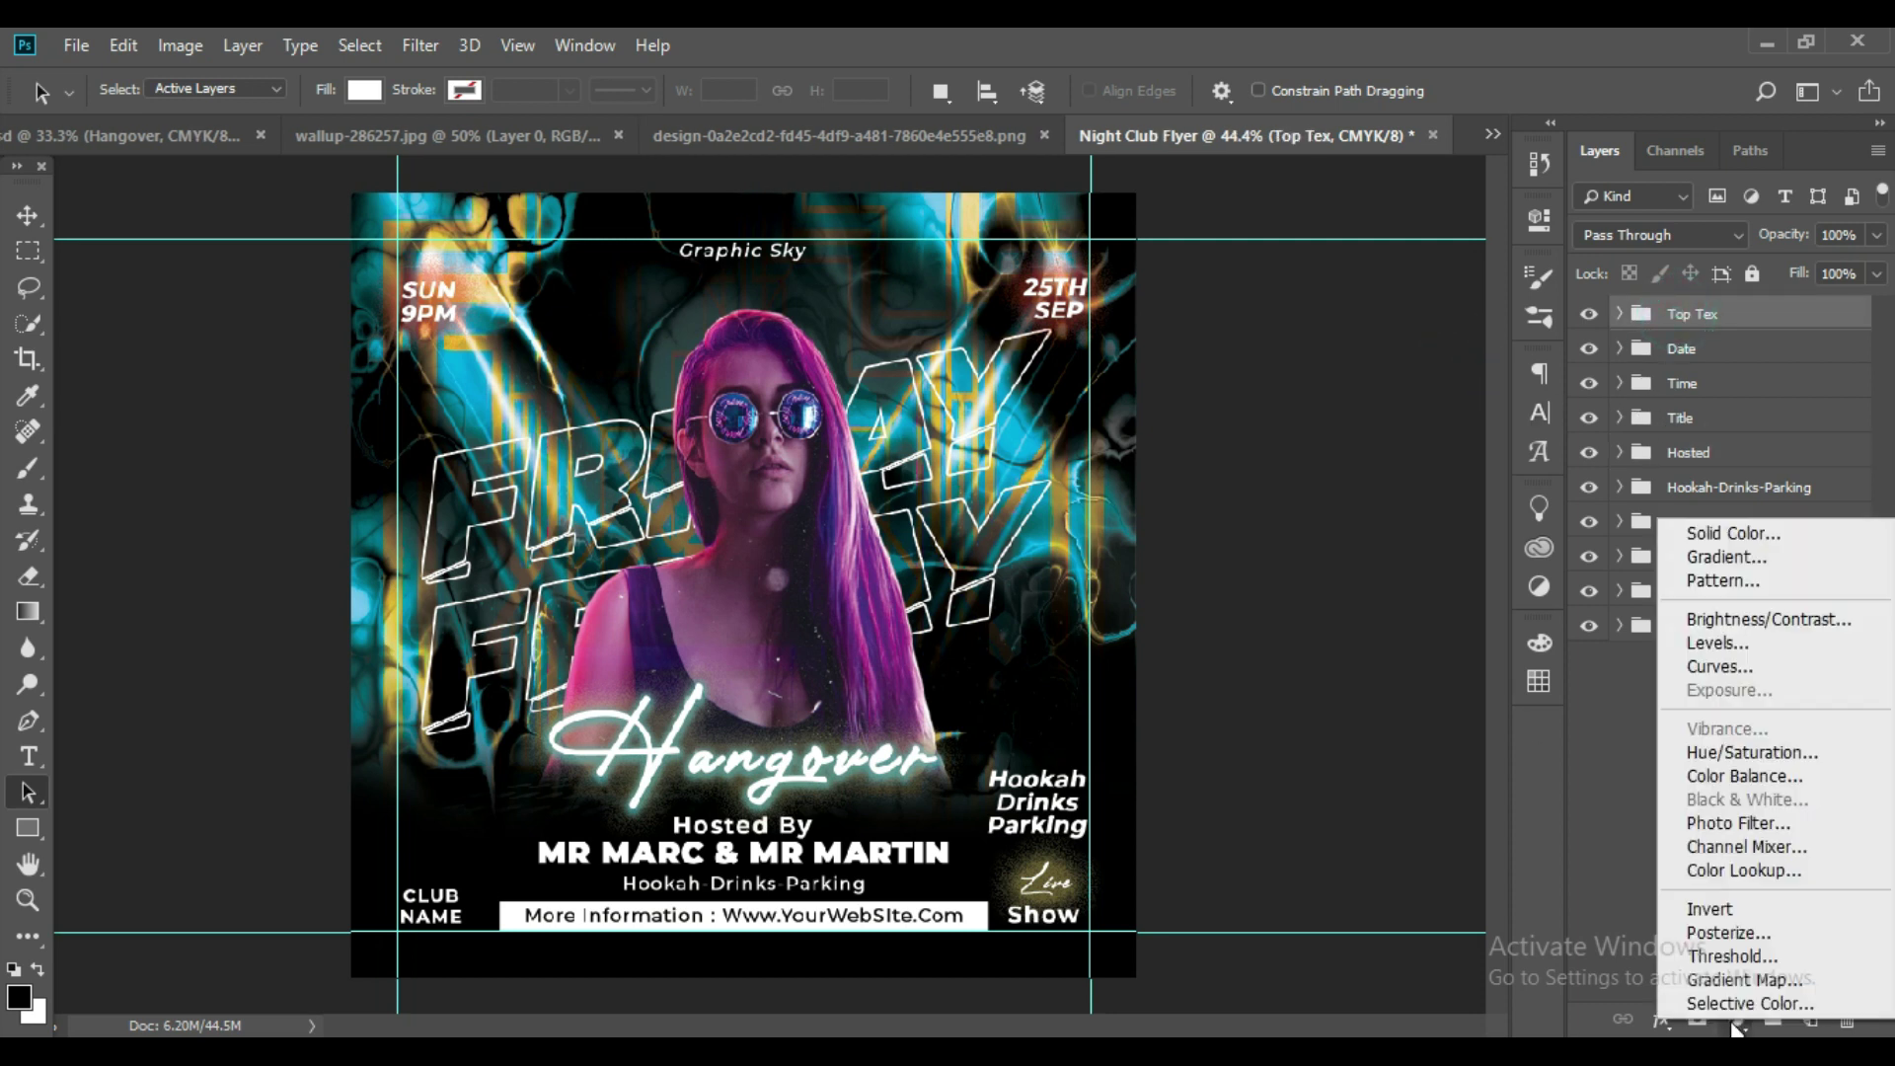
click(1727, 642)
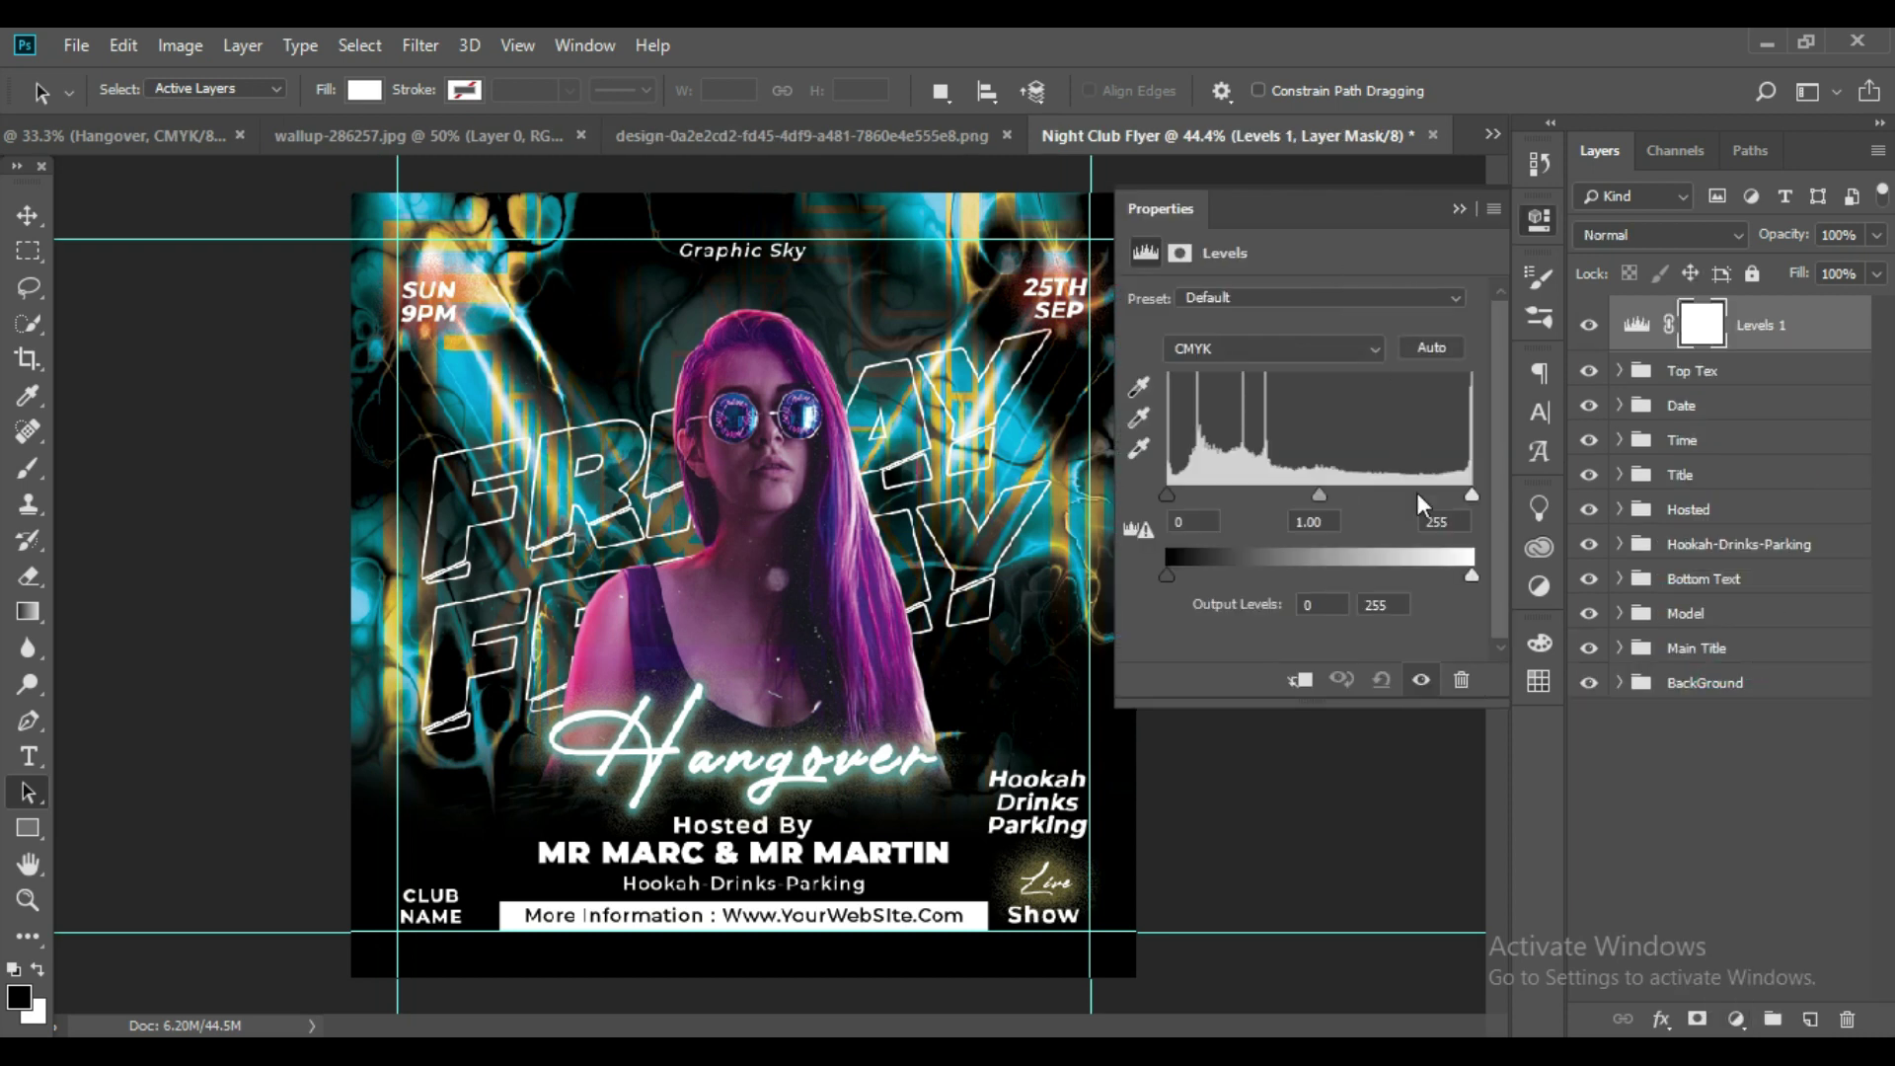
drag(1468, 498, 1444, 500)
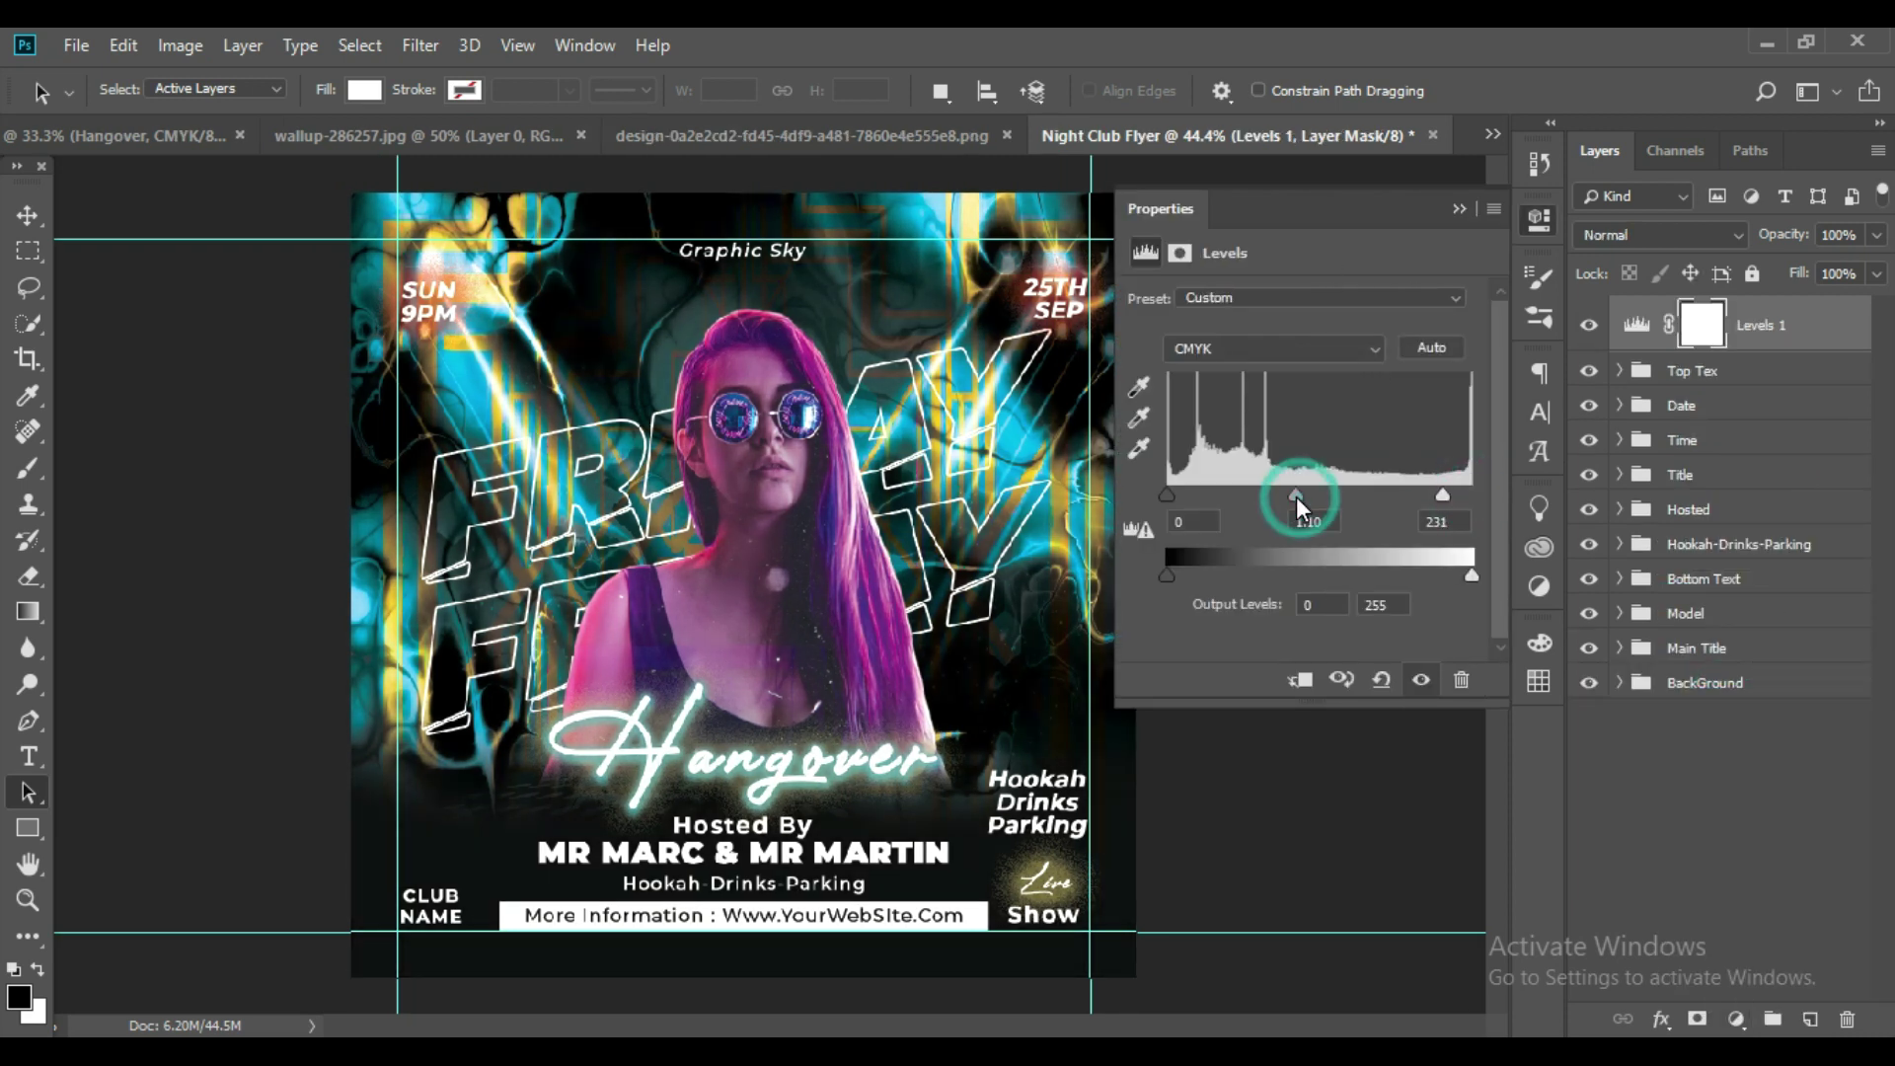
click(1168, 495)
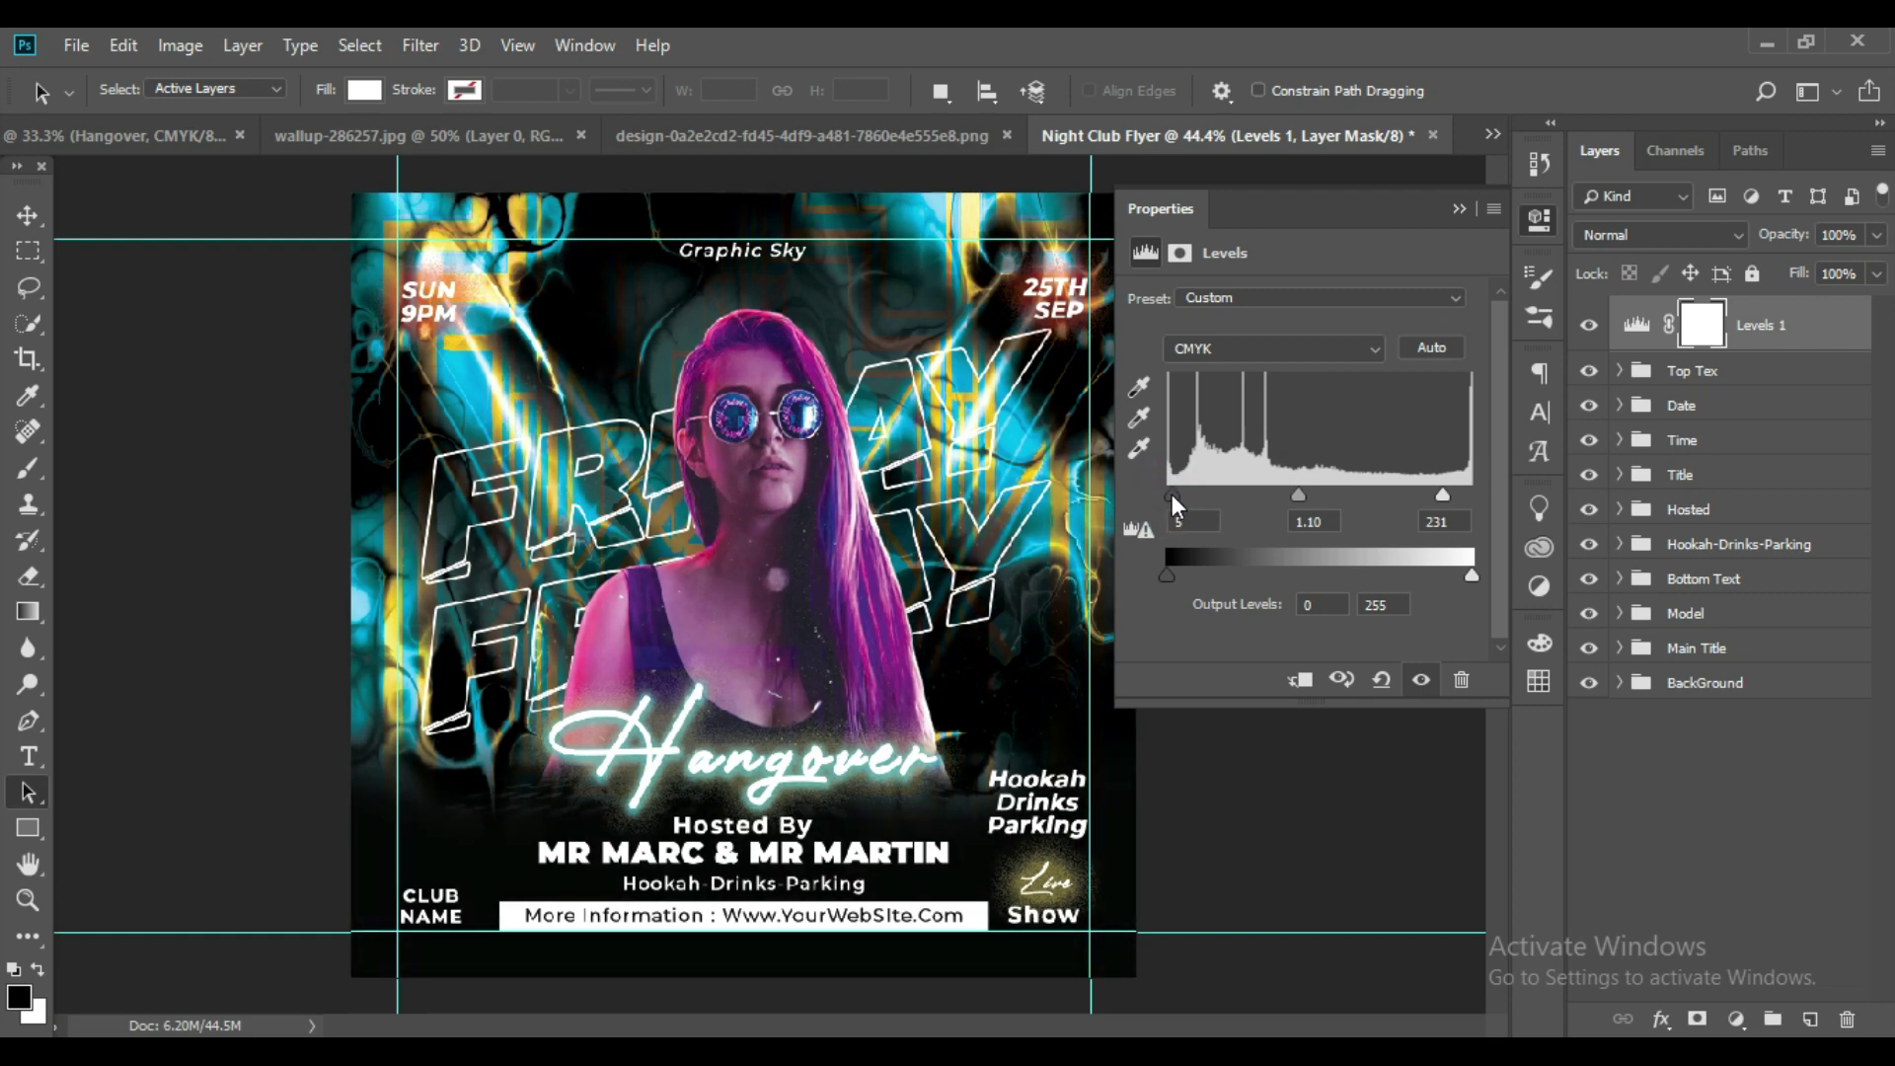
drag(1438, 497, 1421, 500)
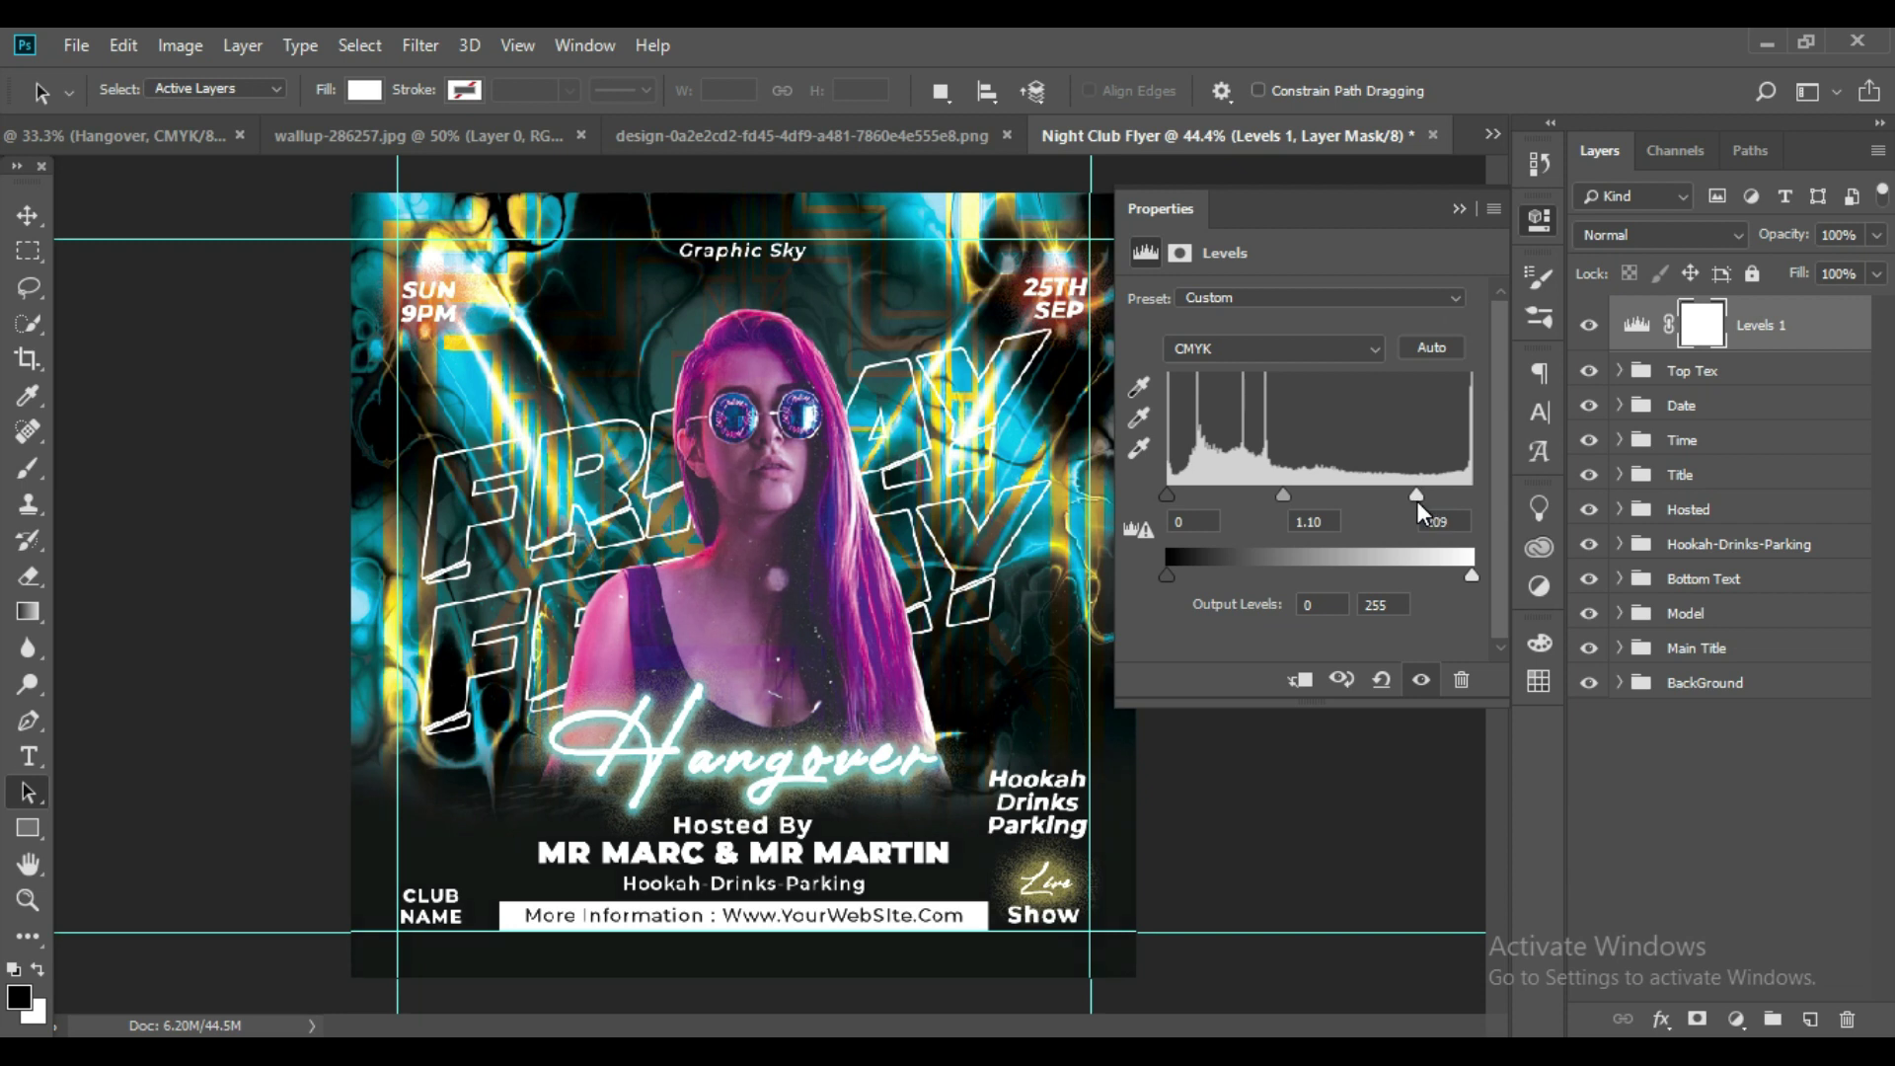
click(1453, 216)
click(1735, 1019)
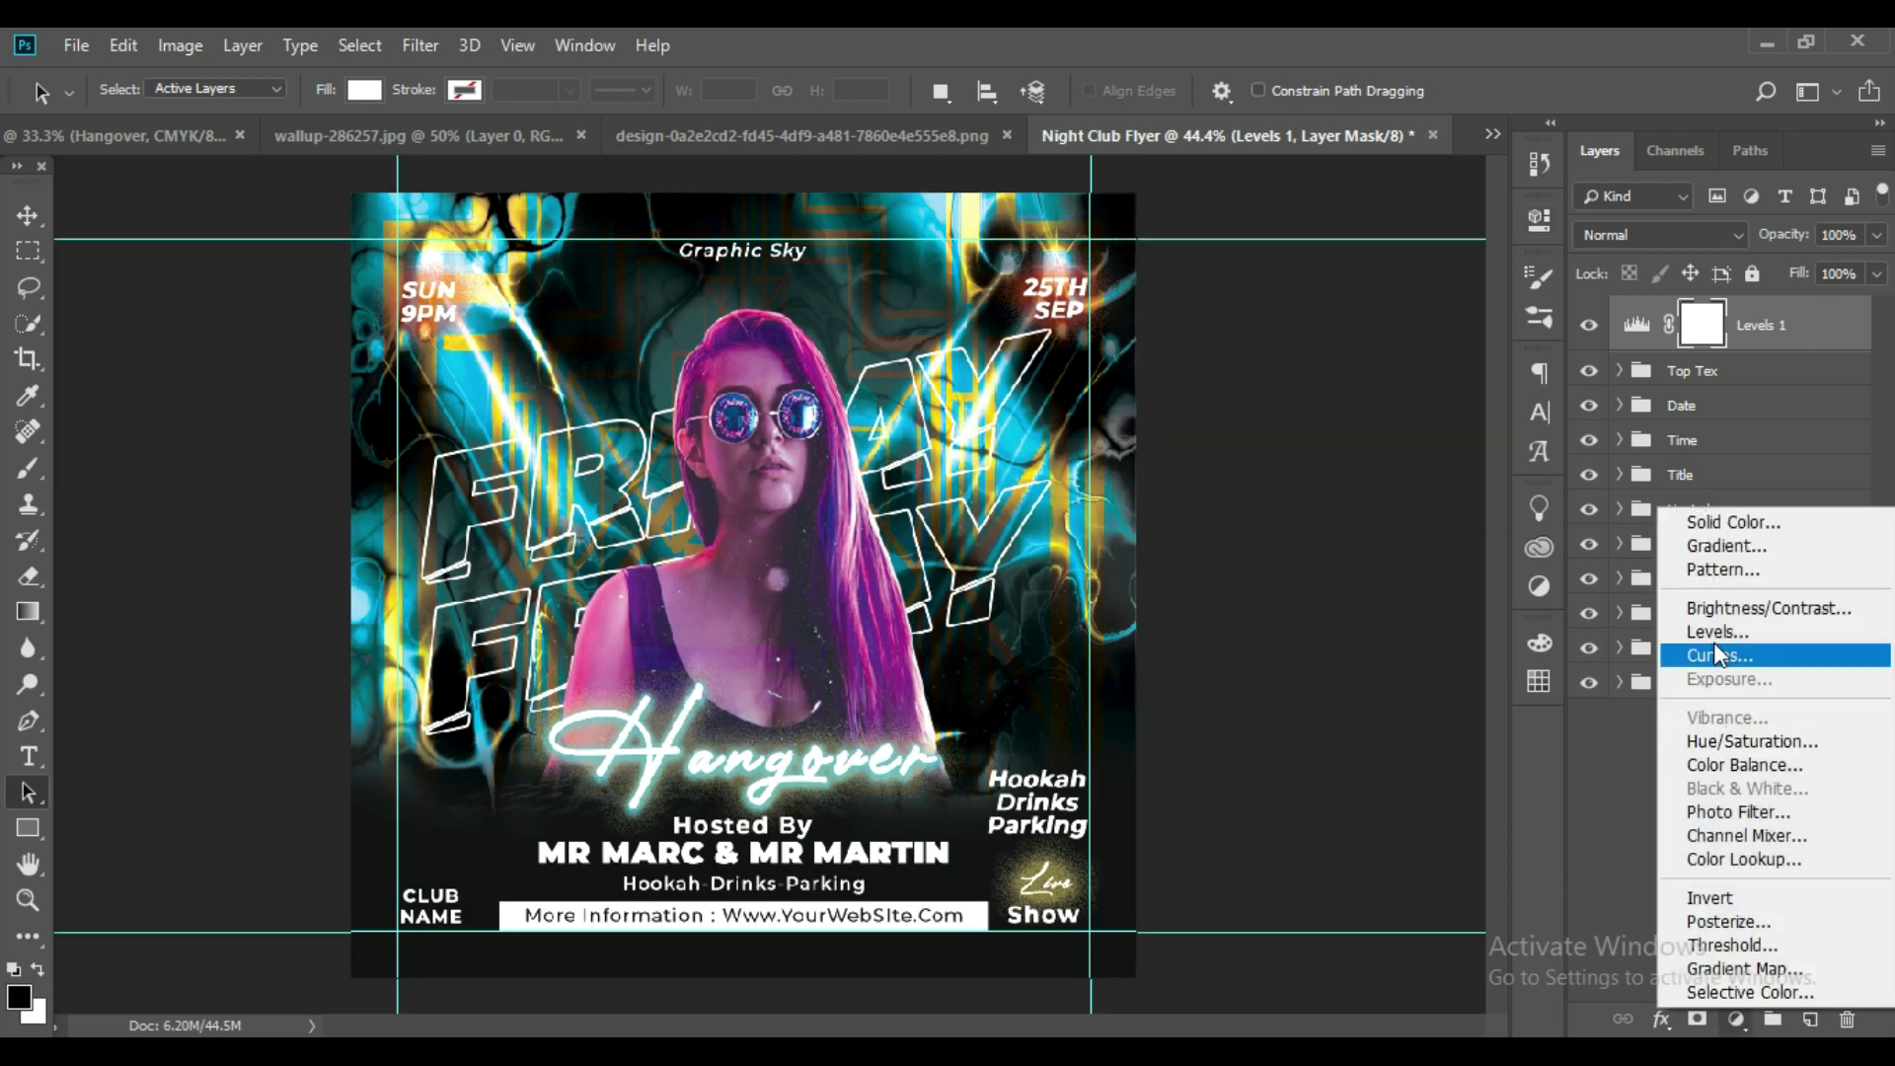
Add a Brightness/Contrast 1 layer above Levels 1 with brightness -1 and contrast 7.
click(1715, 610)
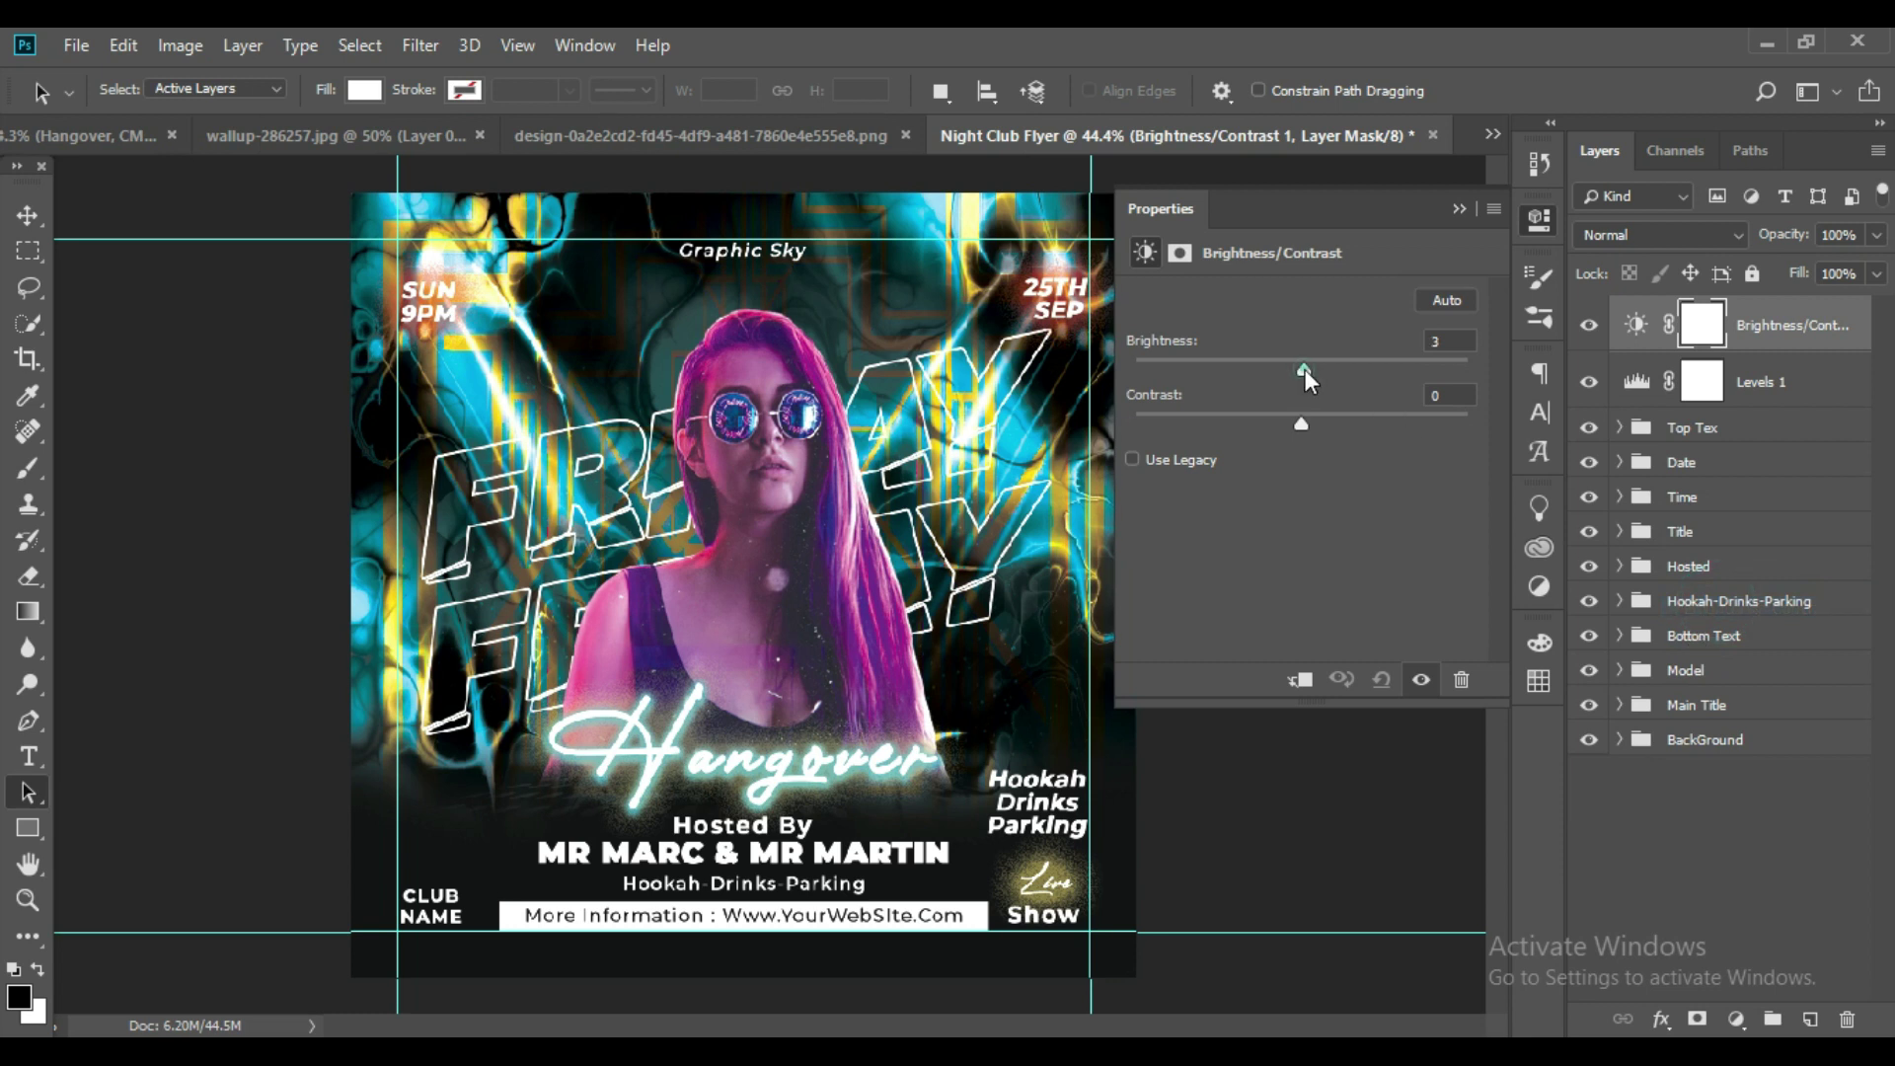
drag(1305, 371, 1307, 425)
drag(1301, 372, 1294, 371)
click(1463, 207)
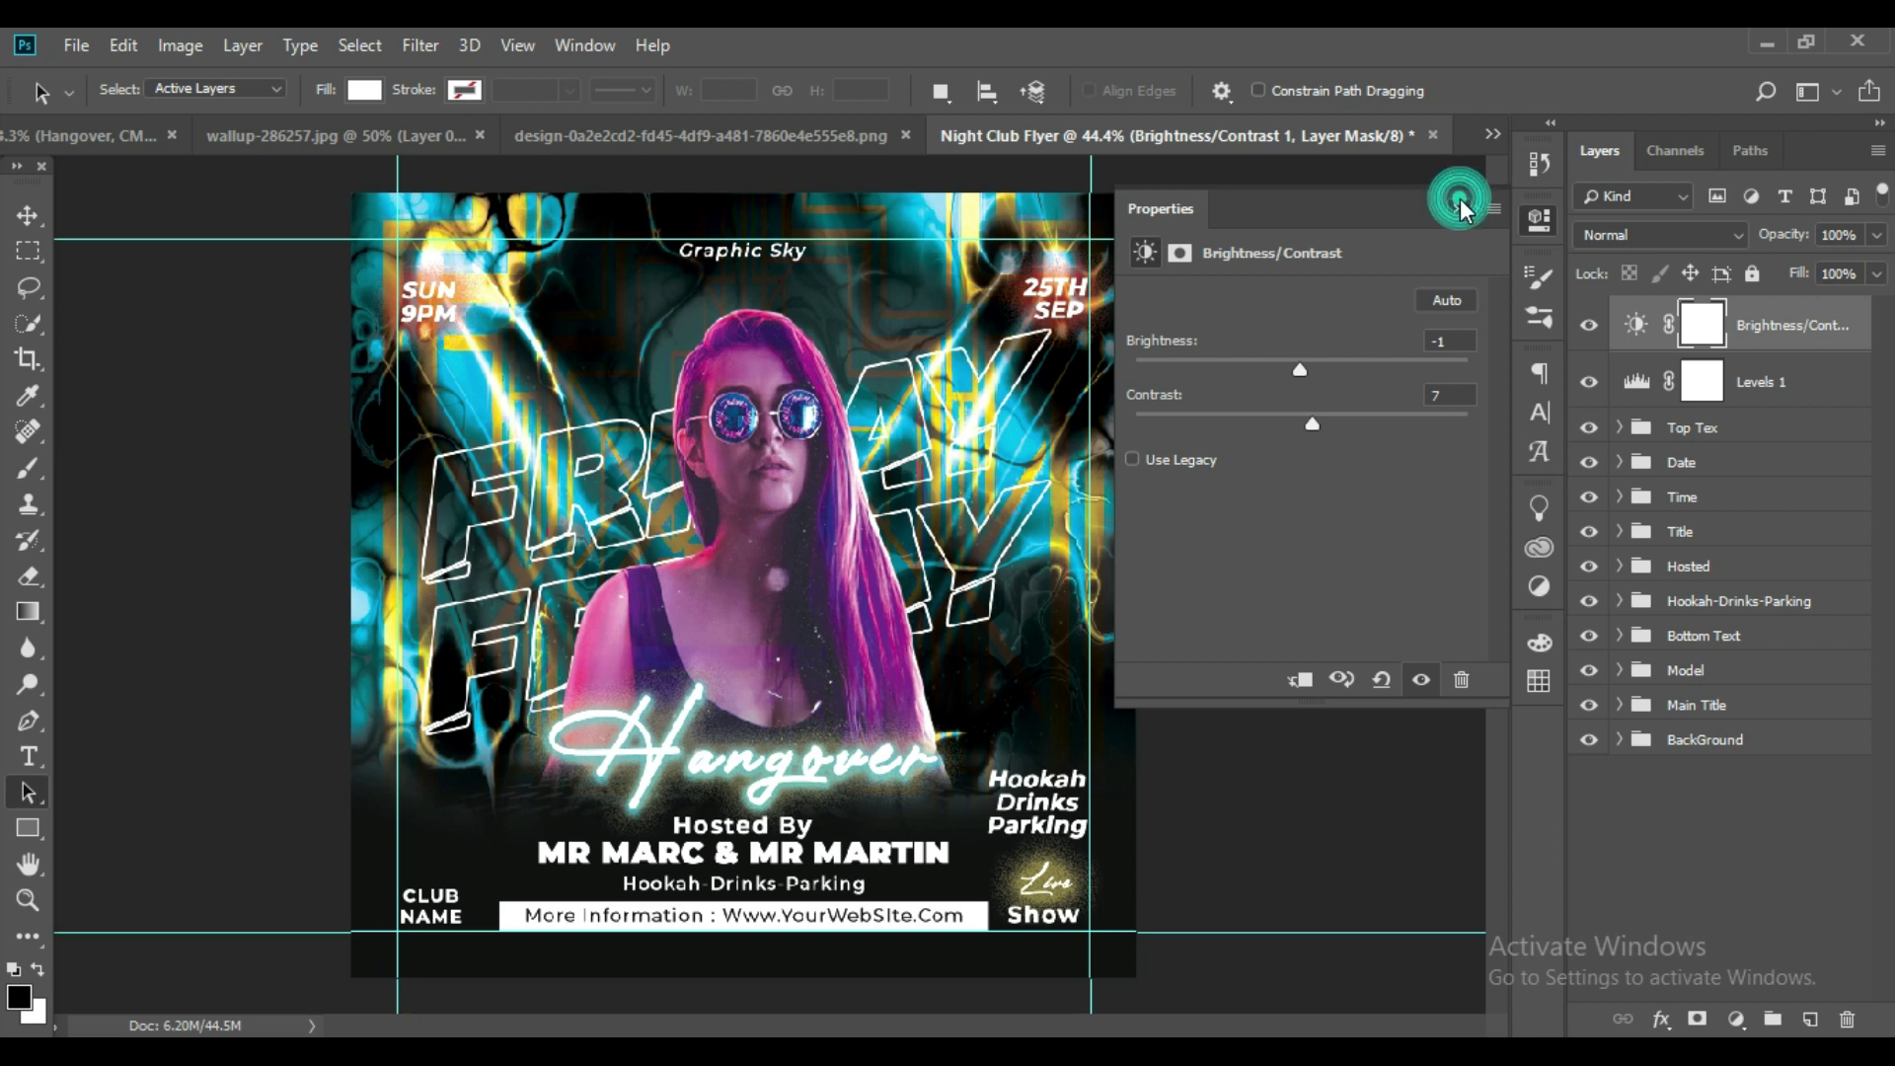
click(1735, 1019)
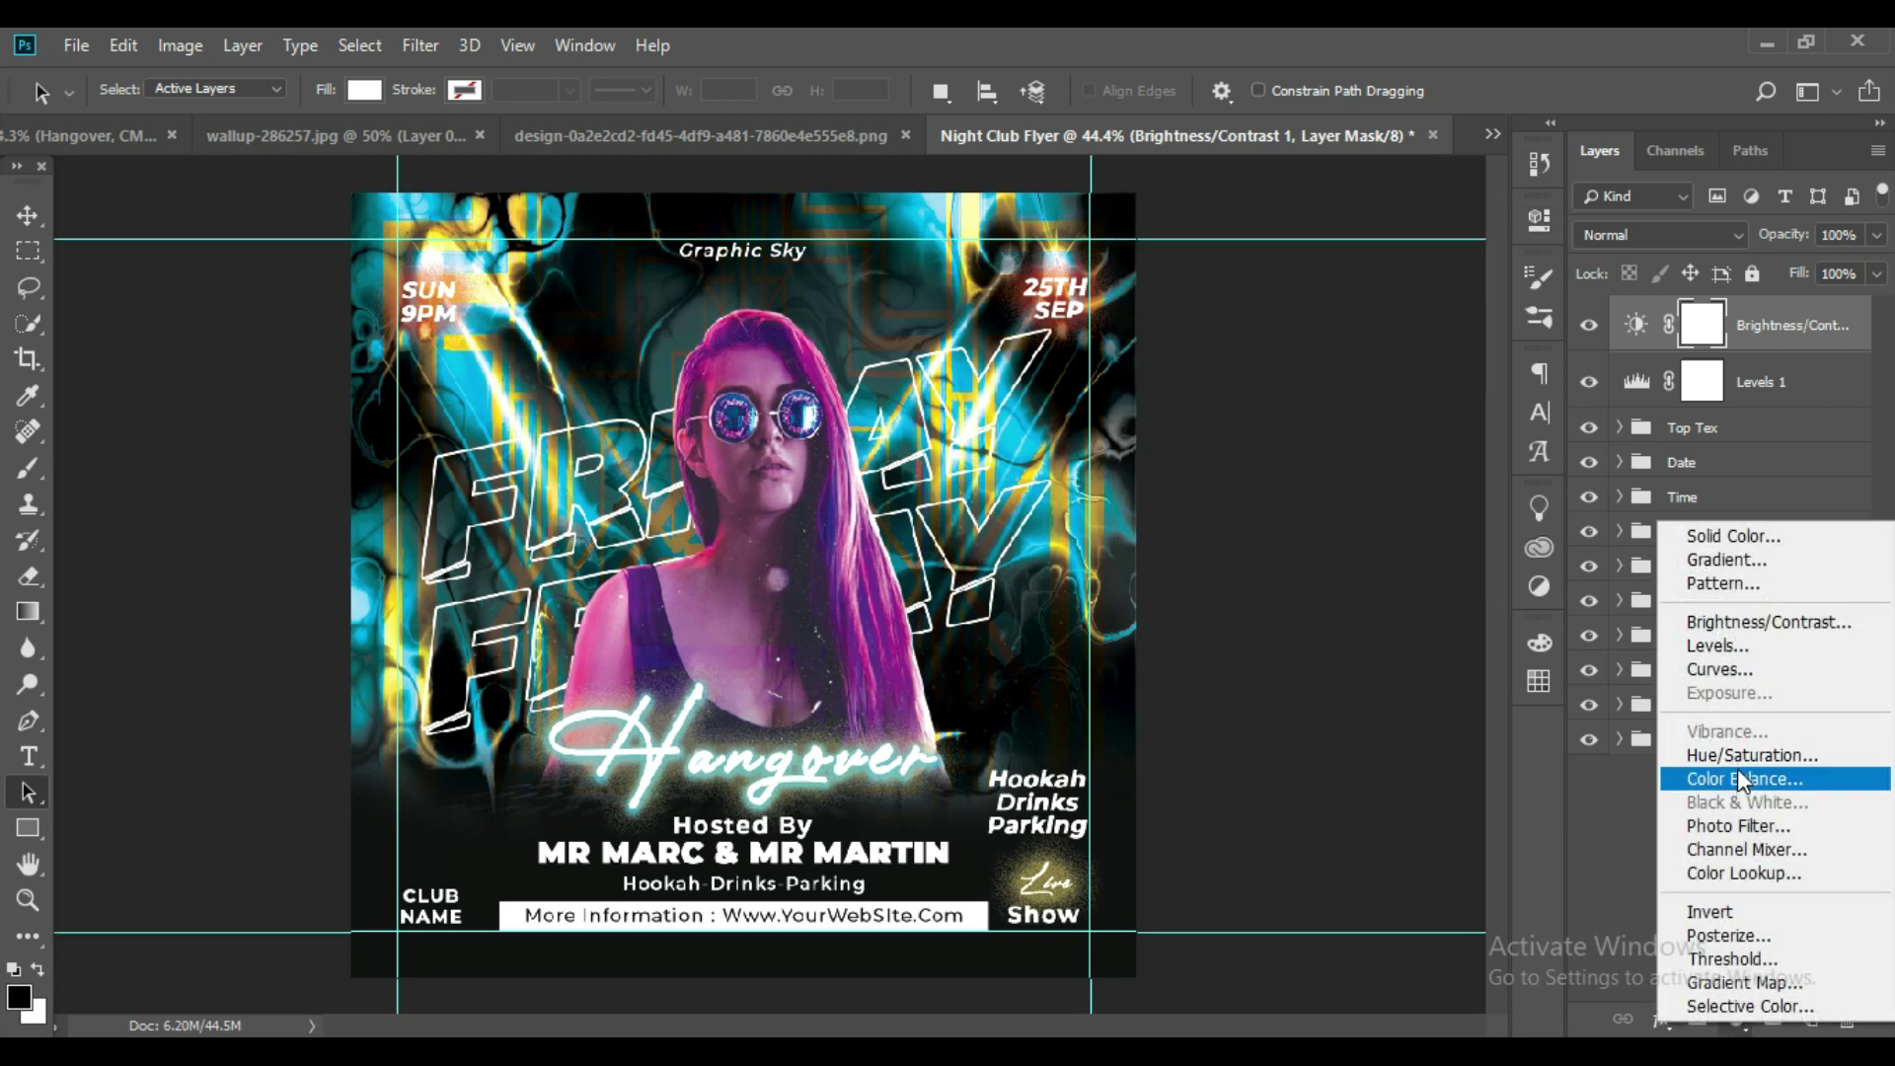
Add a Curves layer with two control points forming a gentle contrast-boosting S-curve.
click(1713, 668)
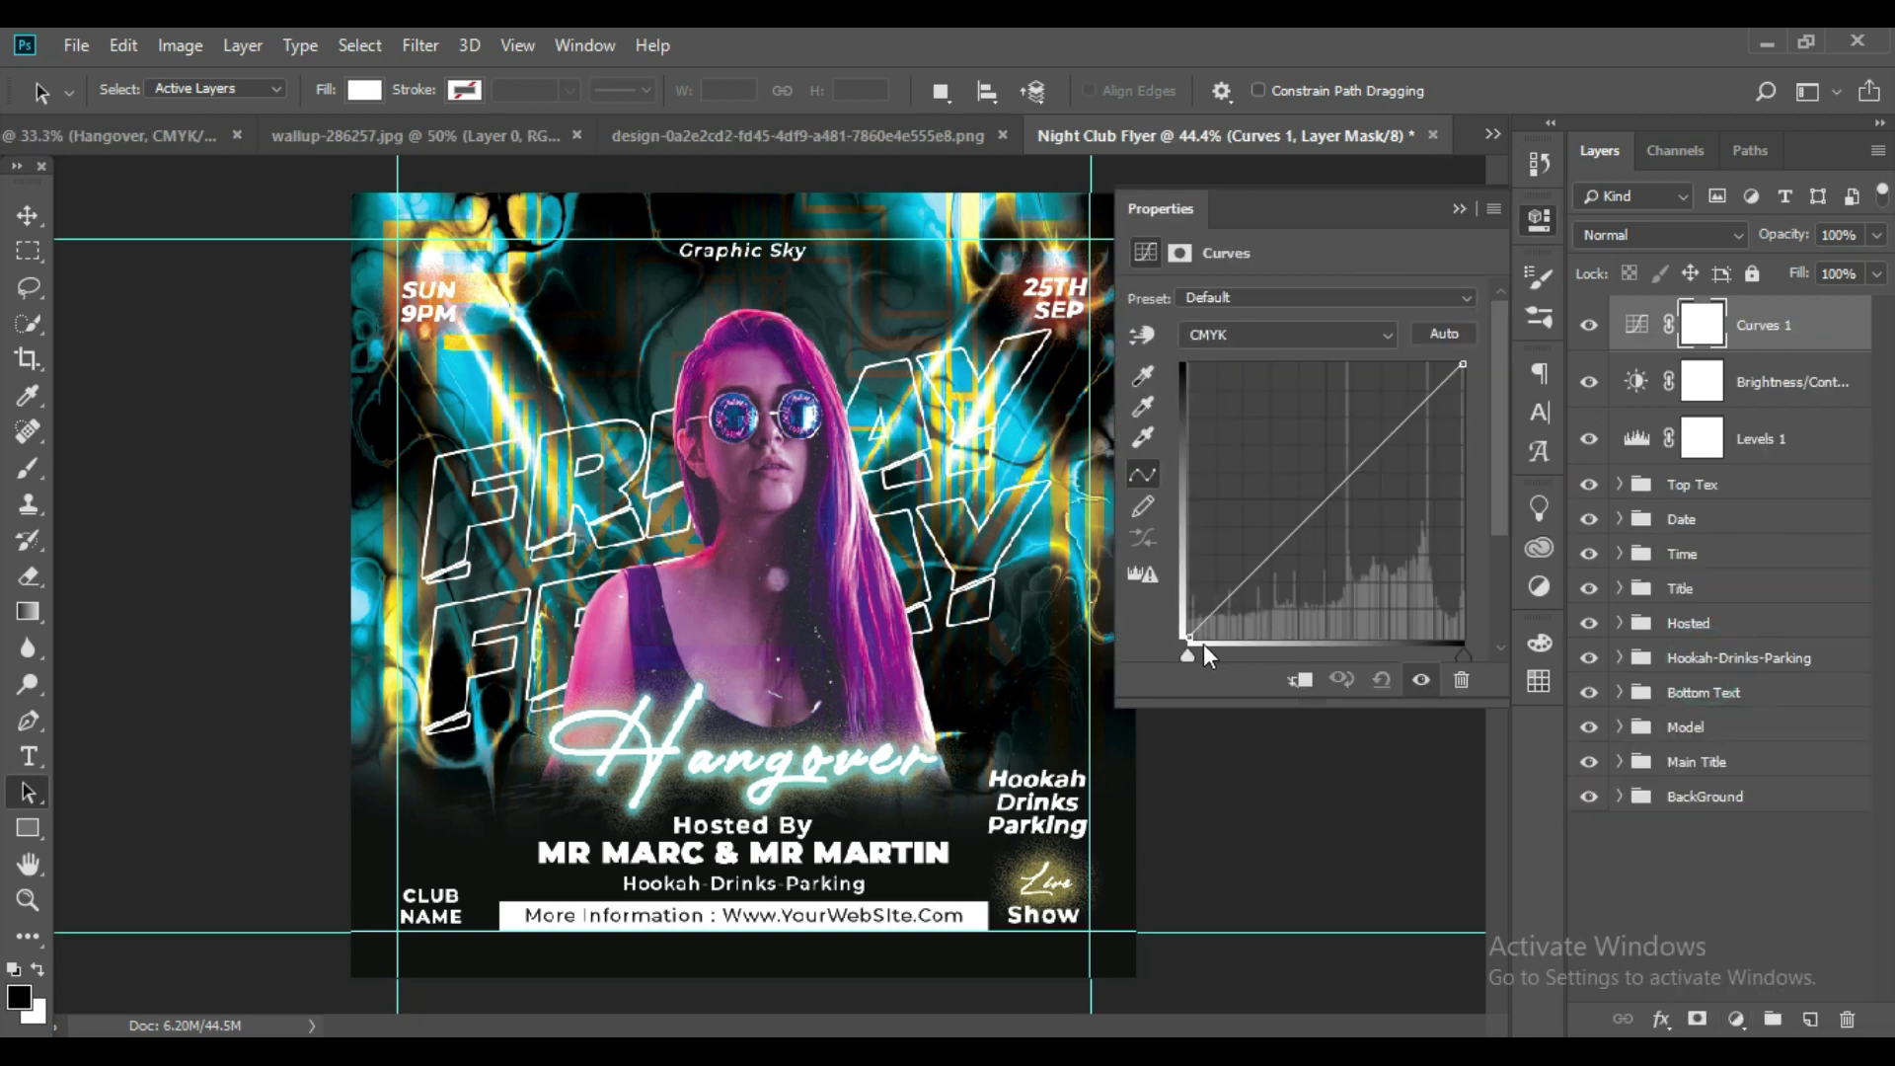
drag(1263, 567, 1261, 567)
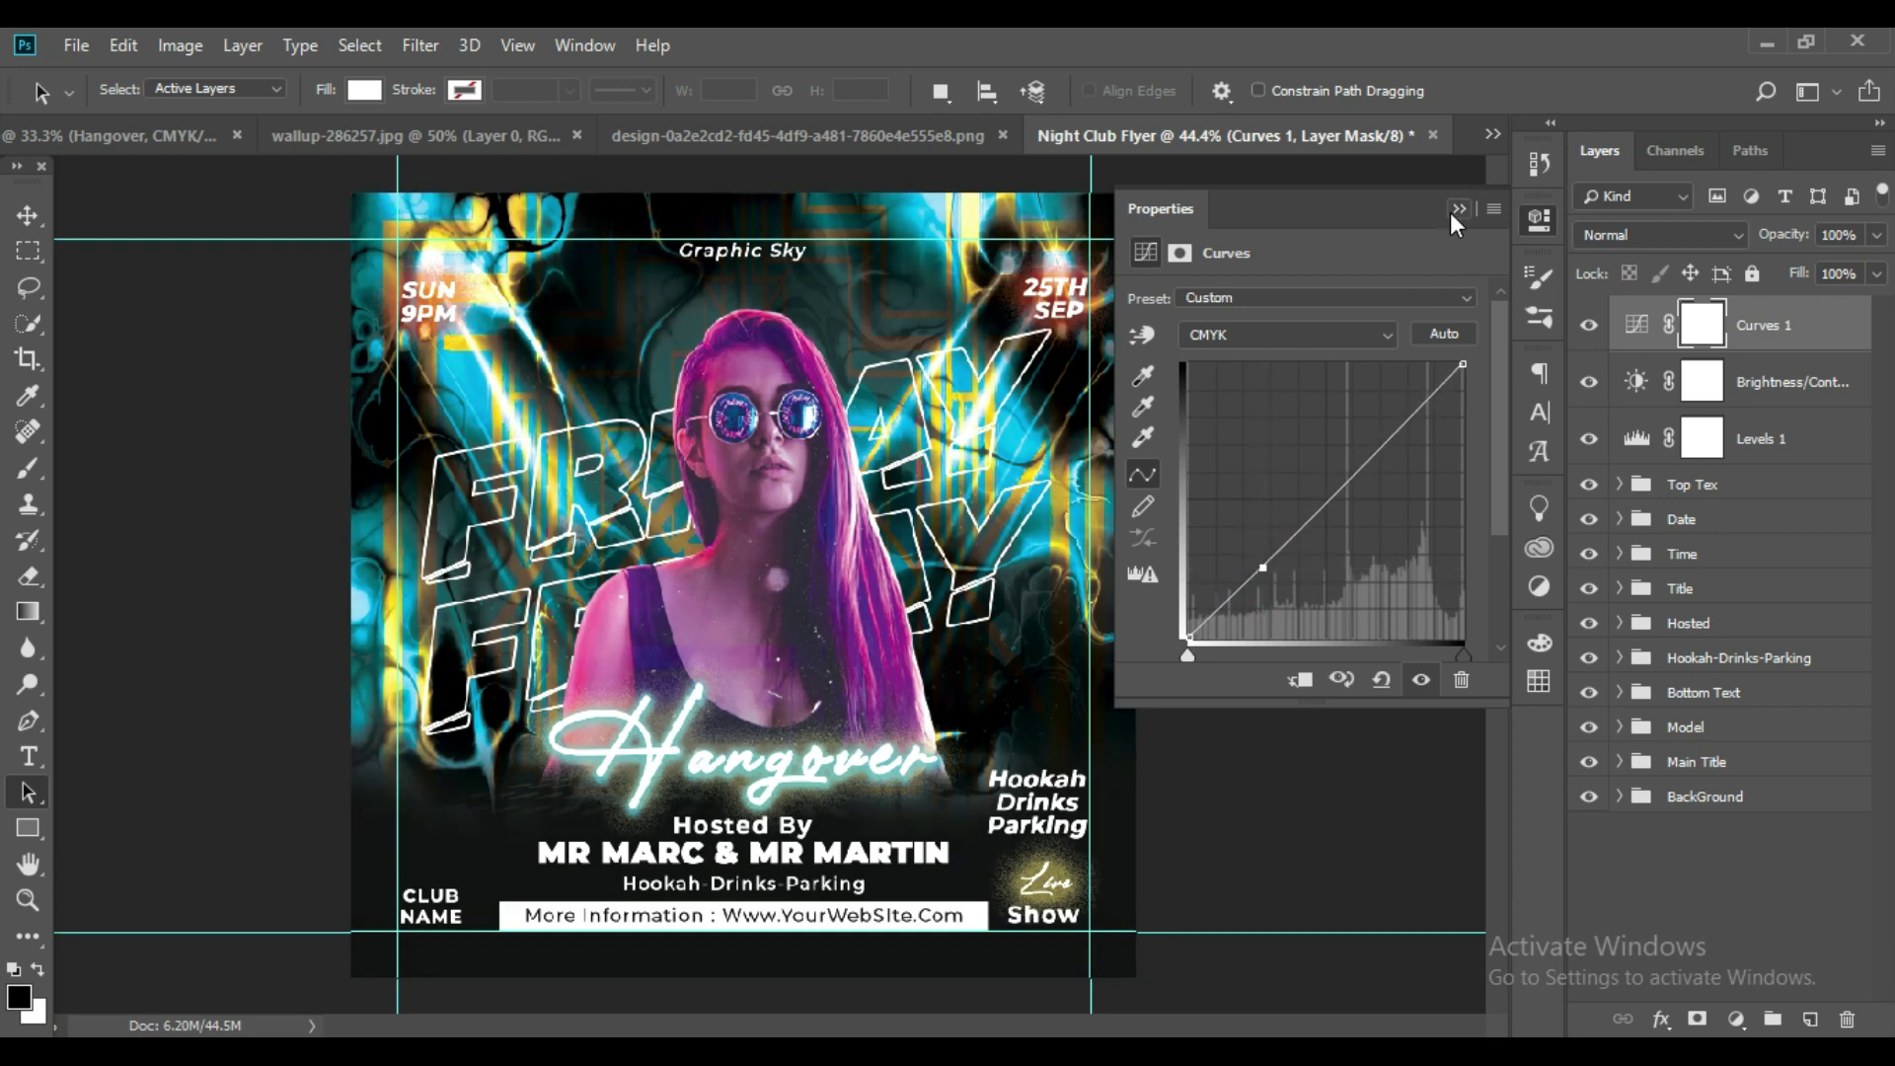
click(1368, 450)
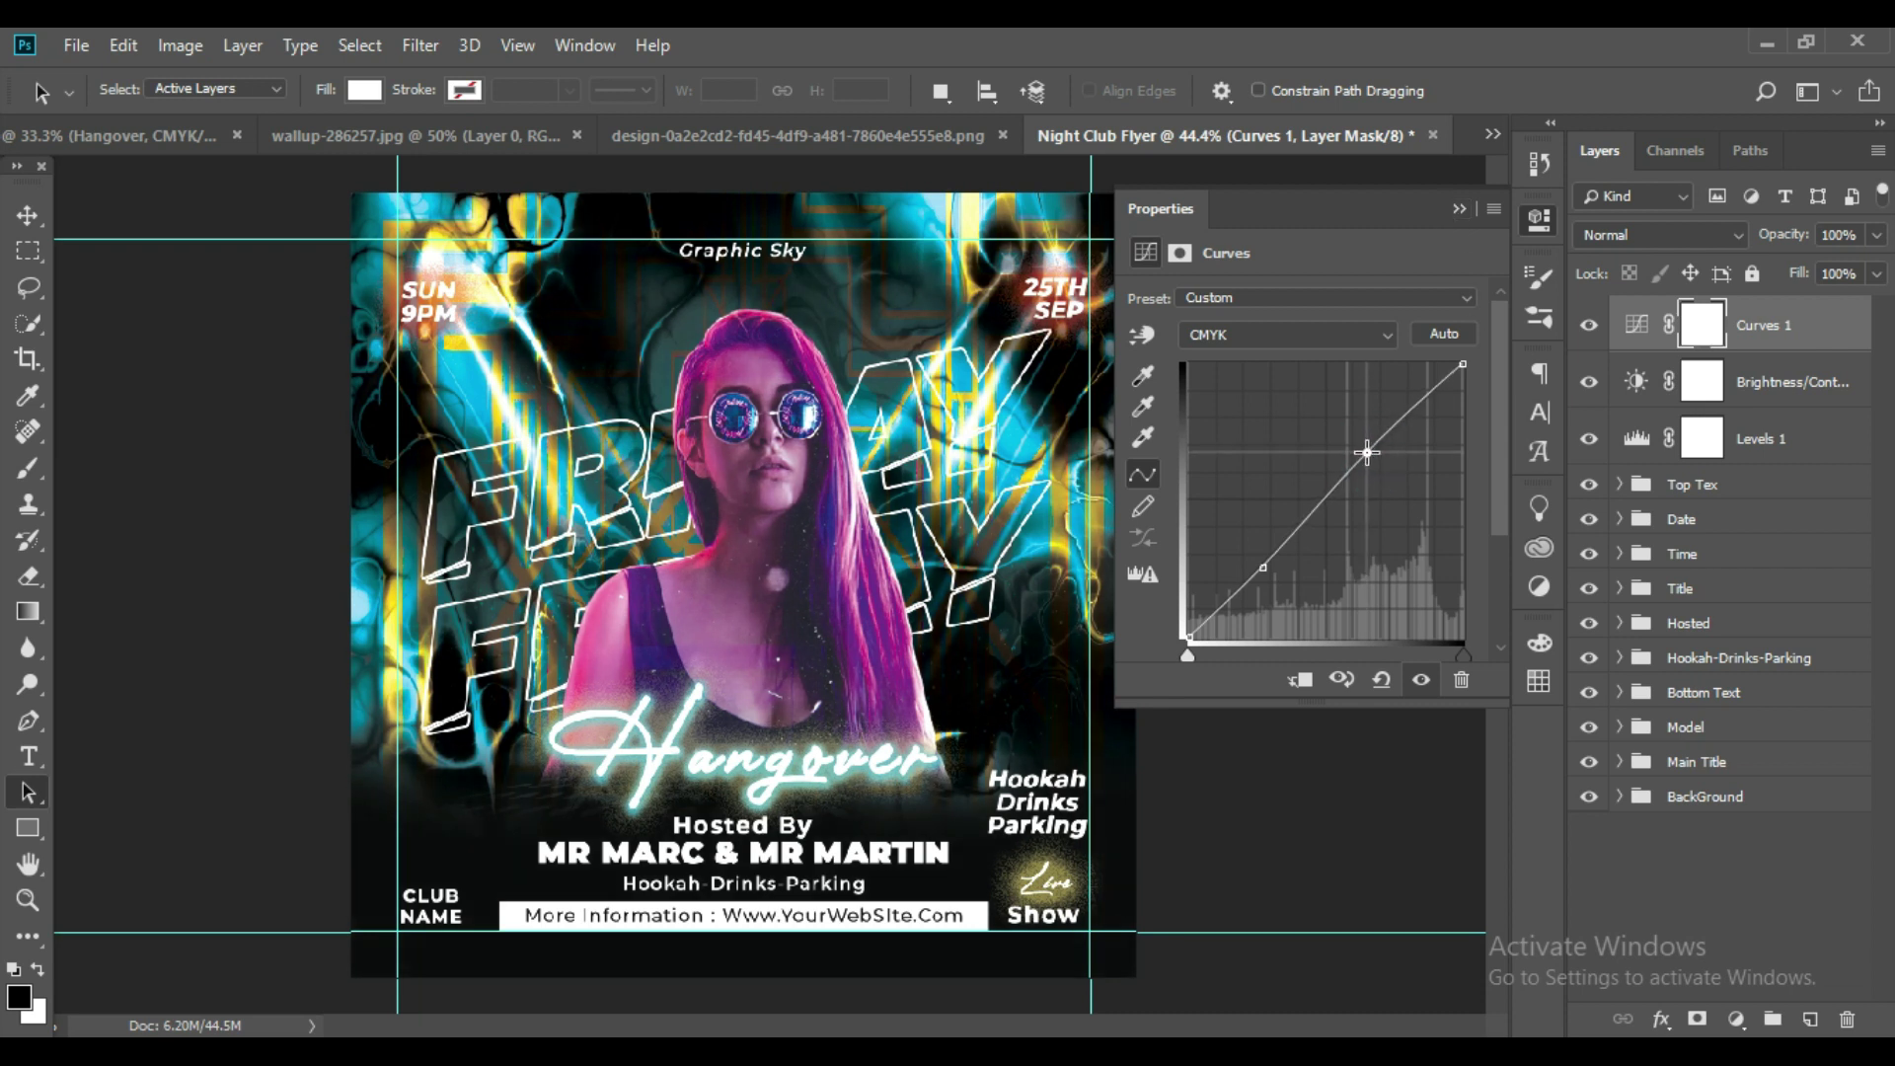
click(1285, 544)
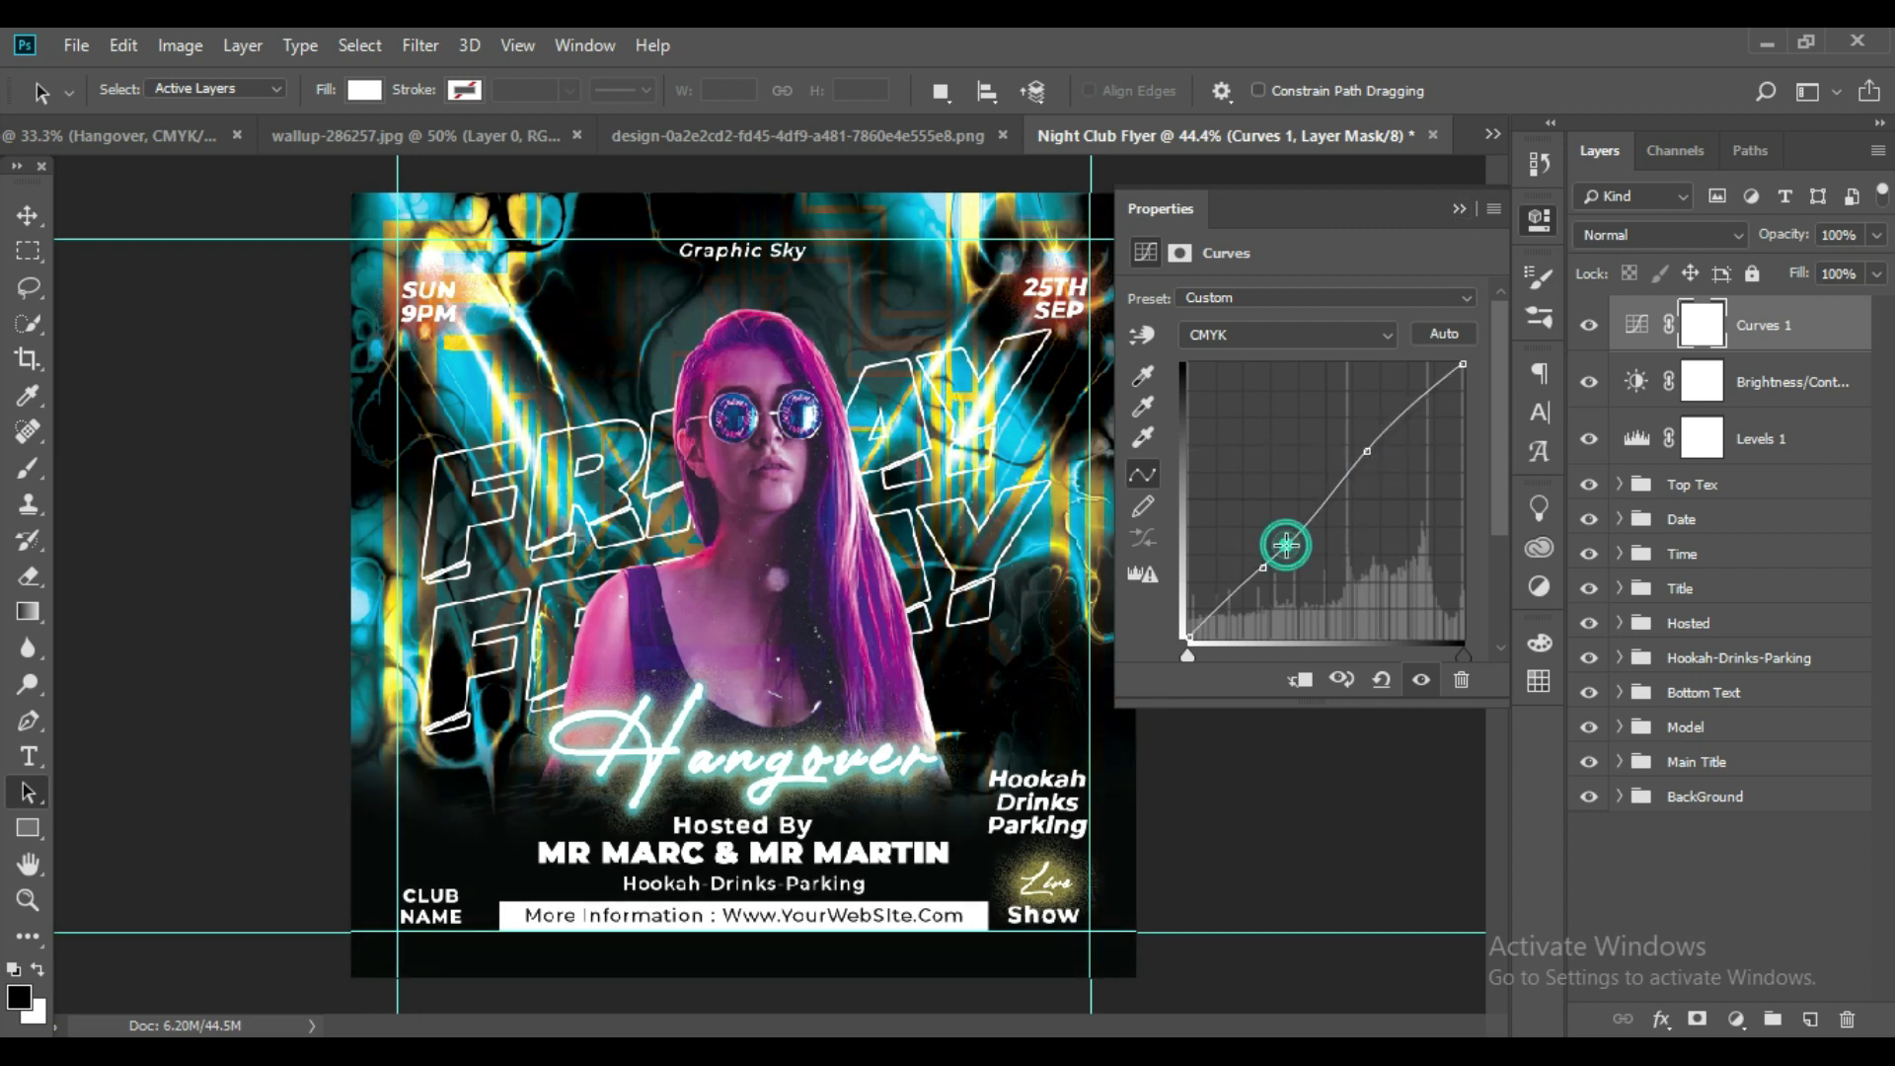
drag(1285, 544, 1292, 545)
click(1459, 208)
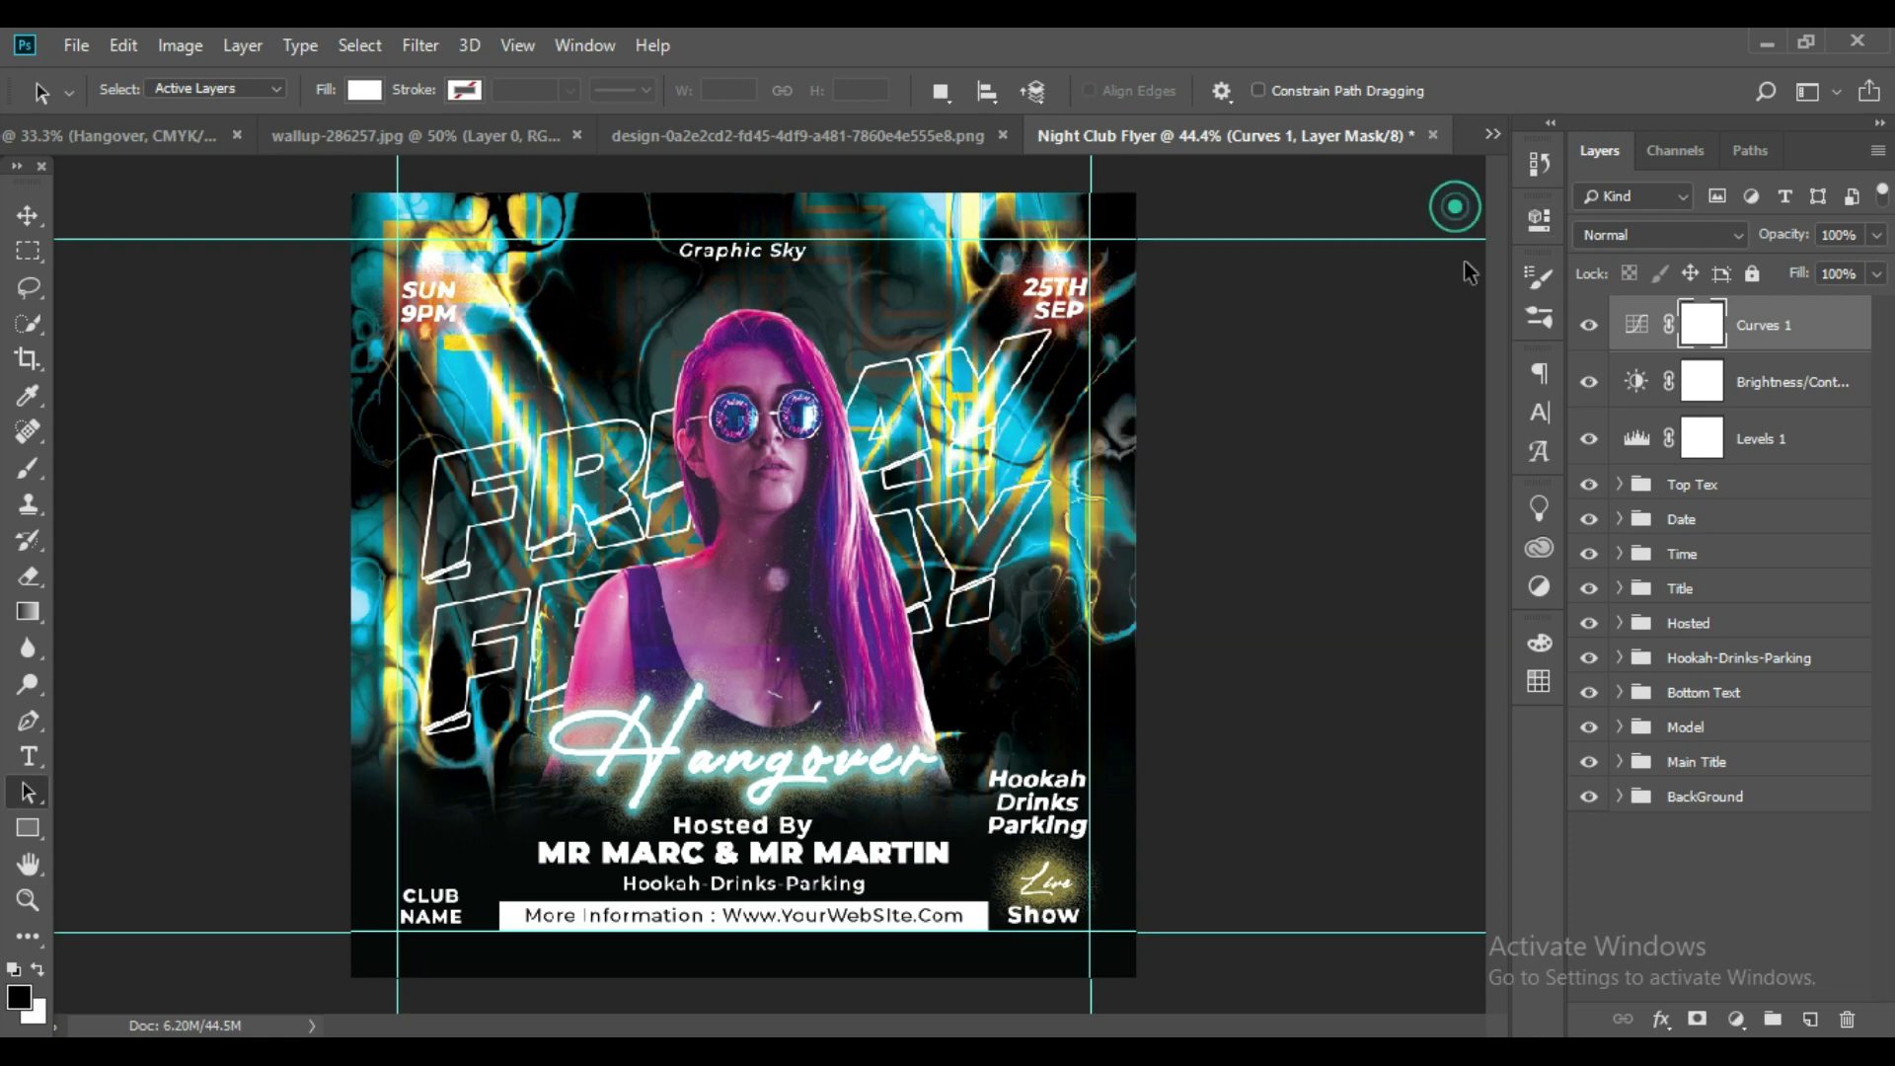
click(1735, 1019)
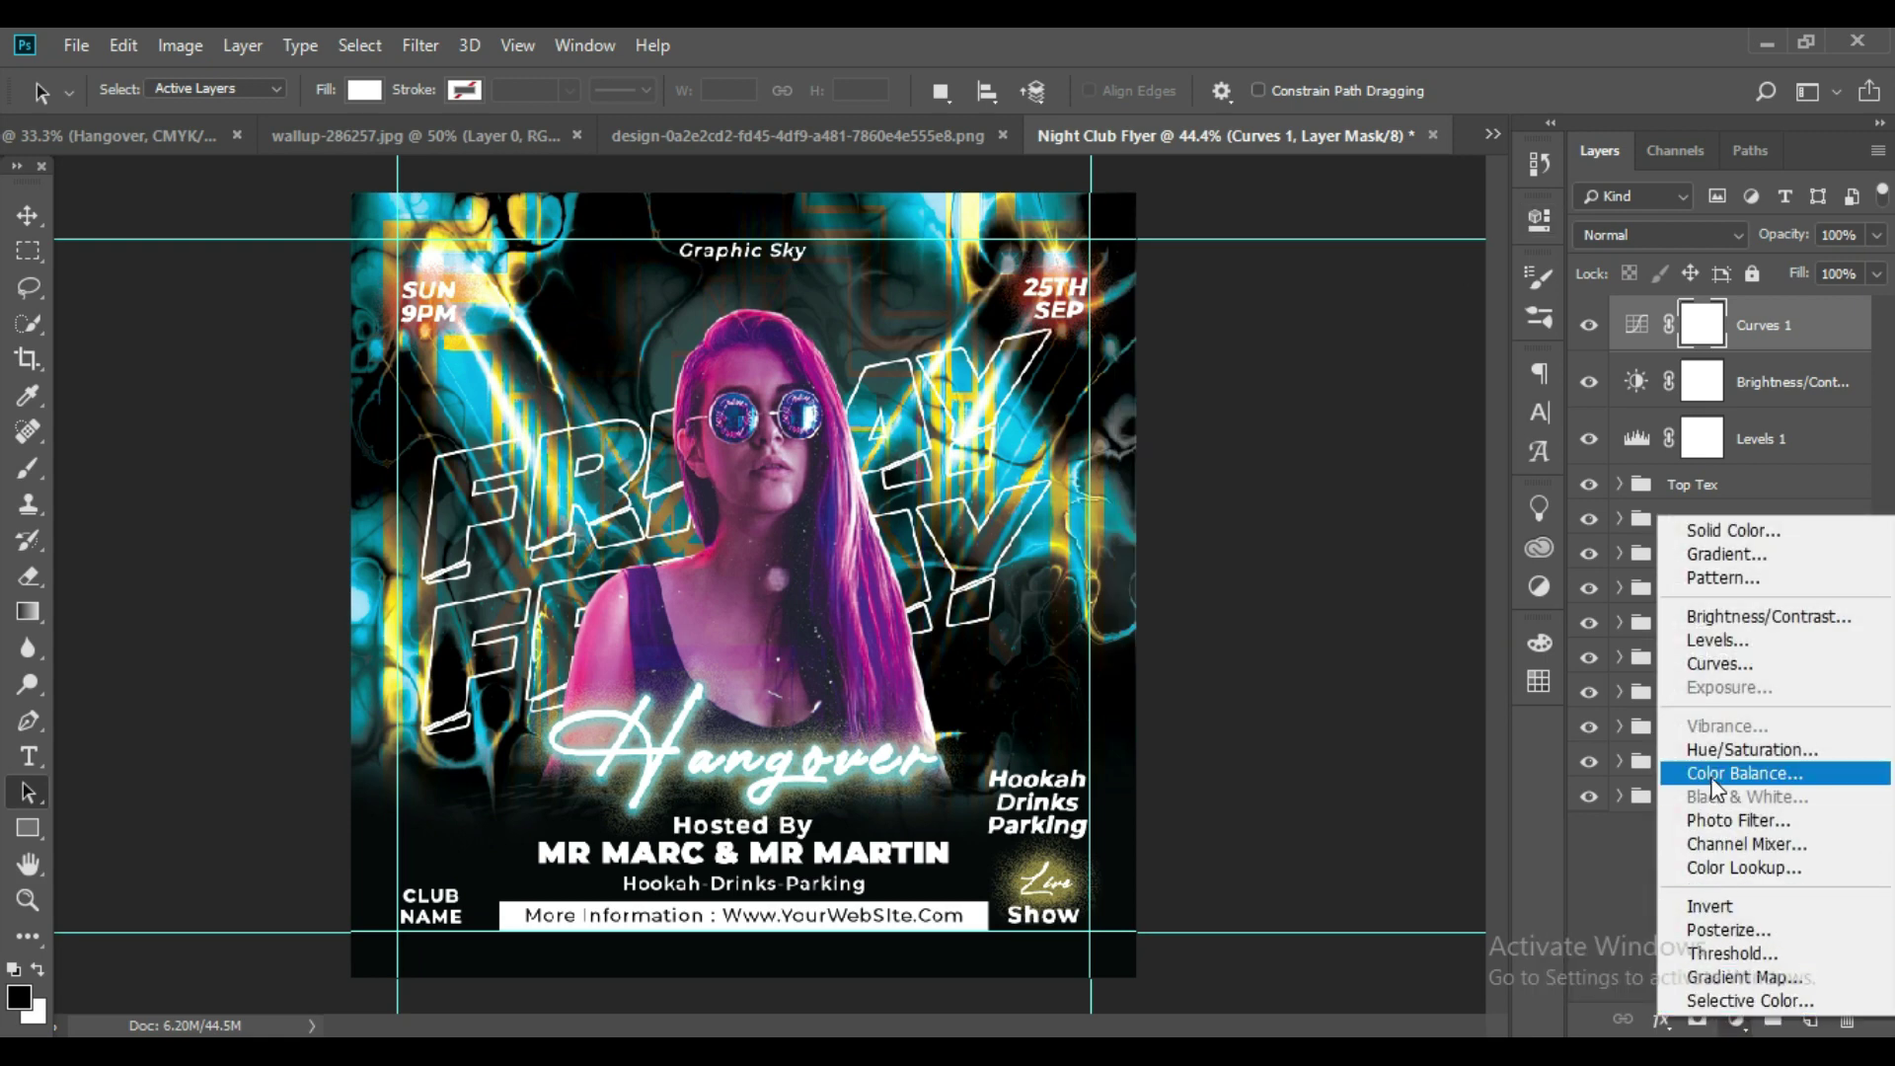
Add a Hue/Saturation layer with hue +8 and slightly raised saturation.
click(1727, 749)
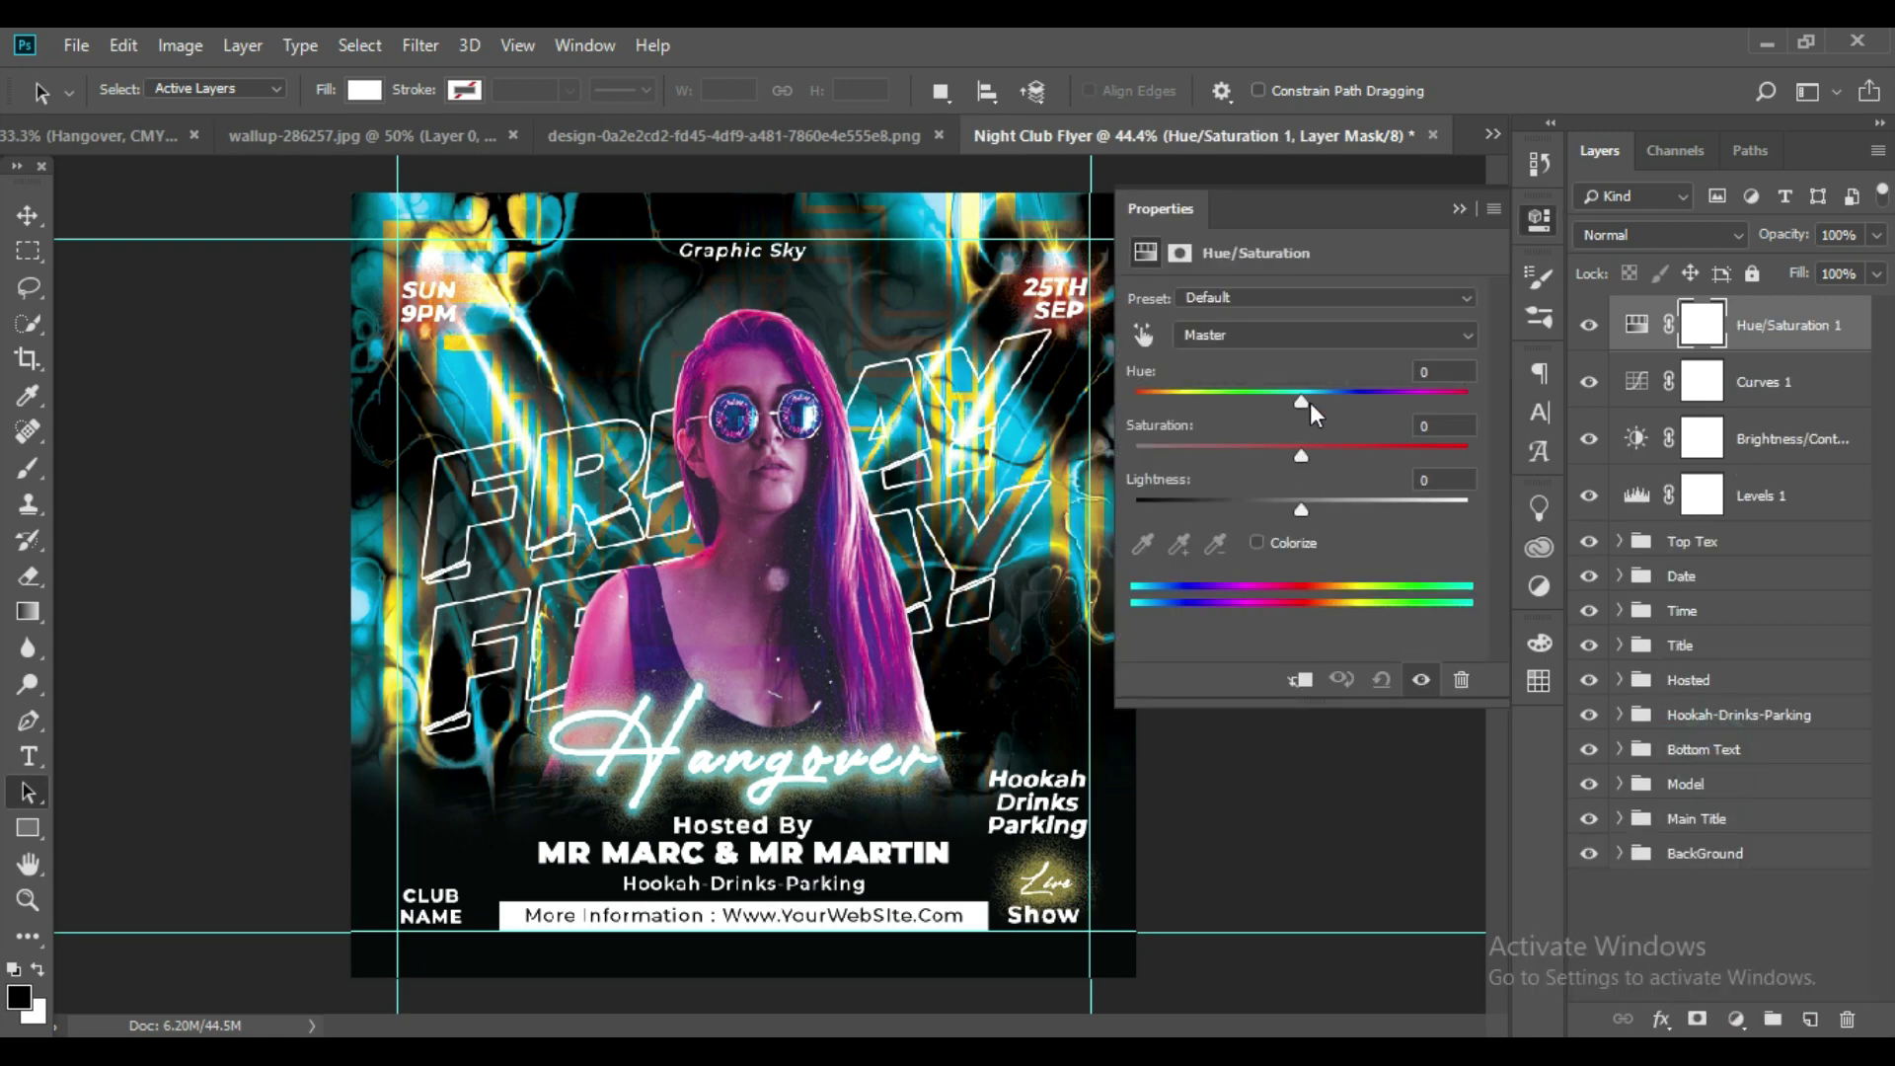
mouse_move(1302, 401)
mouse_down()
mouse_move(1285, 400)
mouse_move(1302, 399)
mouse_up()
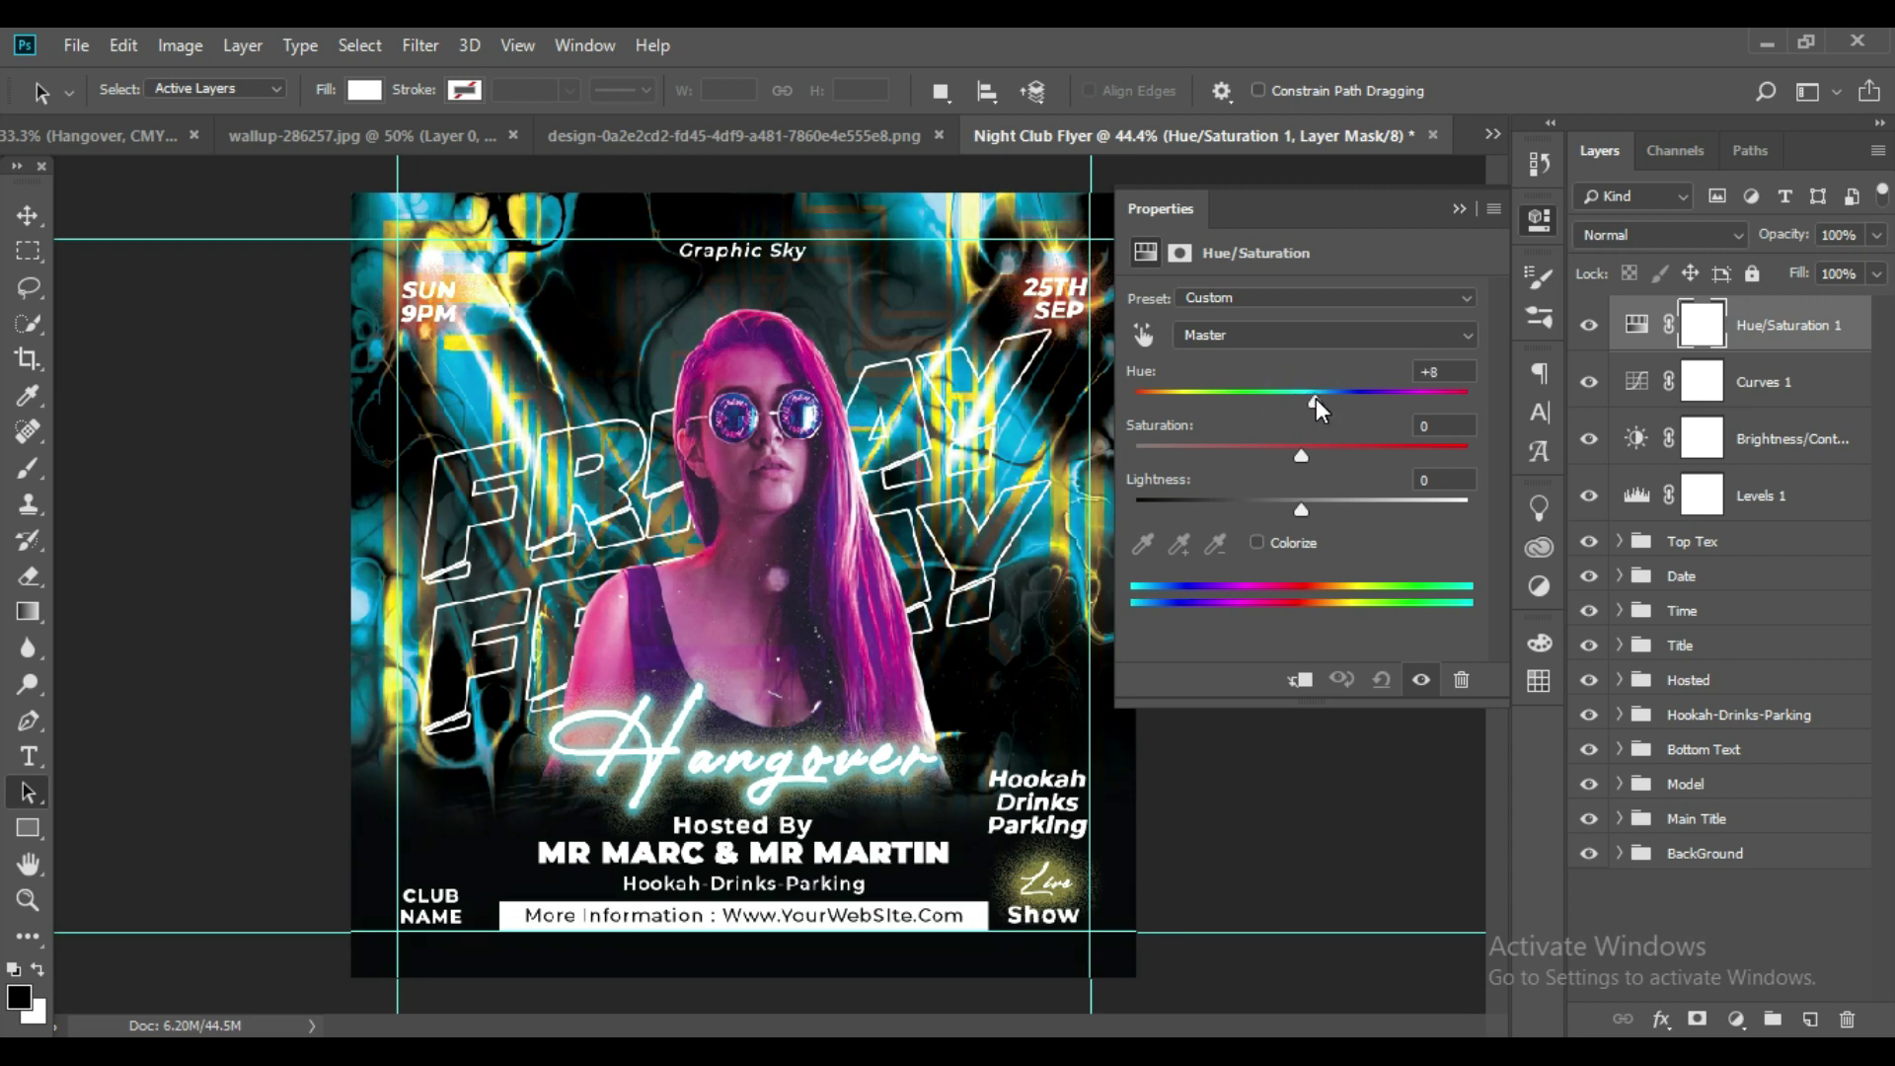
drag(1304, 456, 1311, 450)
click(1452, 211)
ctrl+click(1798, 385)
Group the Hue/Saturation, Curves, Brightness/Contrast and Levels layers into a group named Adjustment.
ctrl+click(1825, 434)
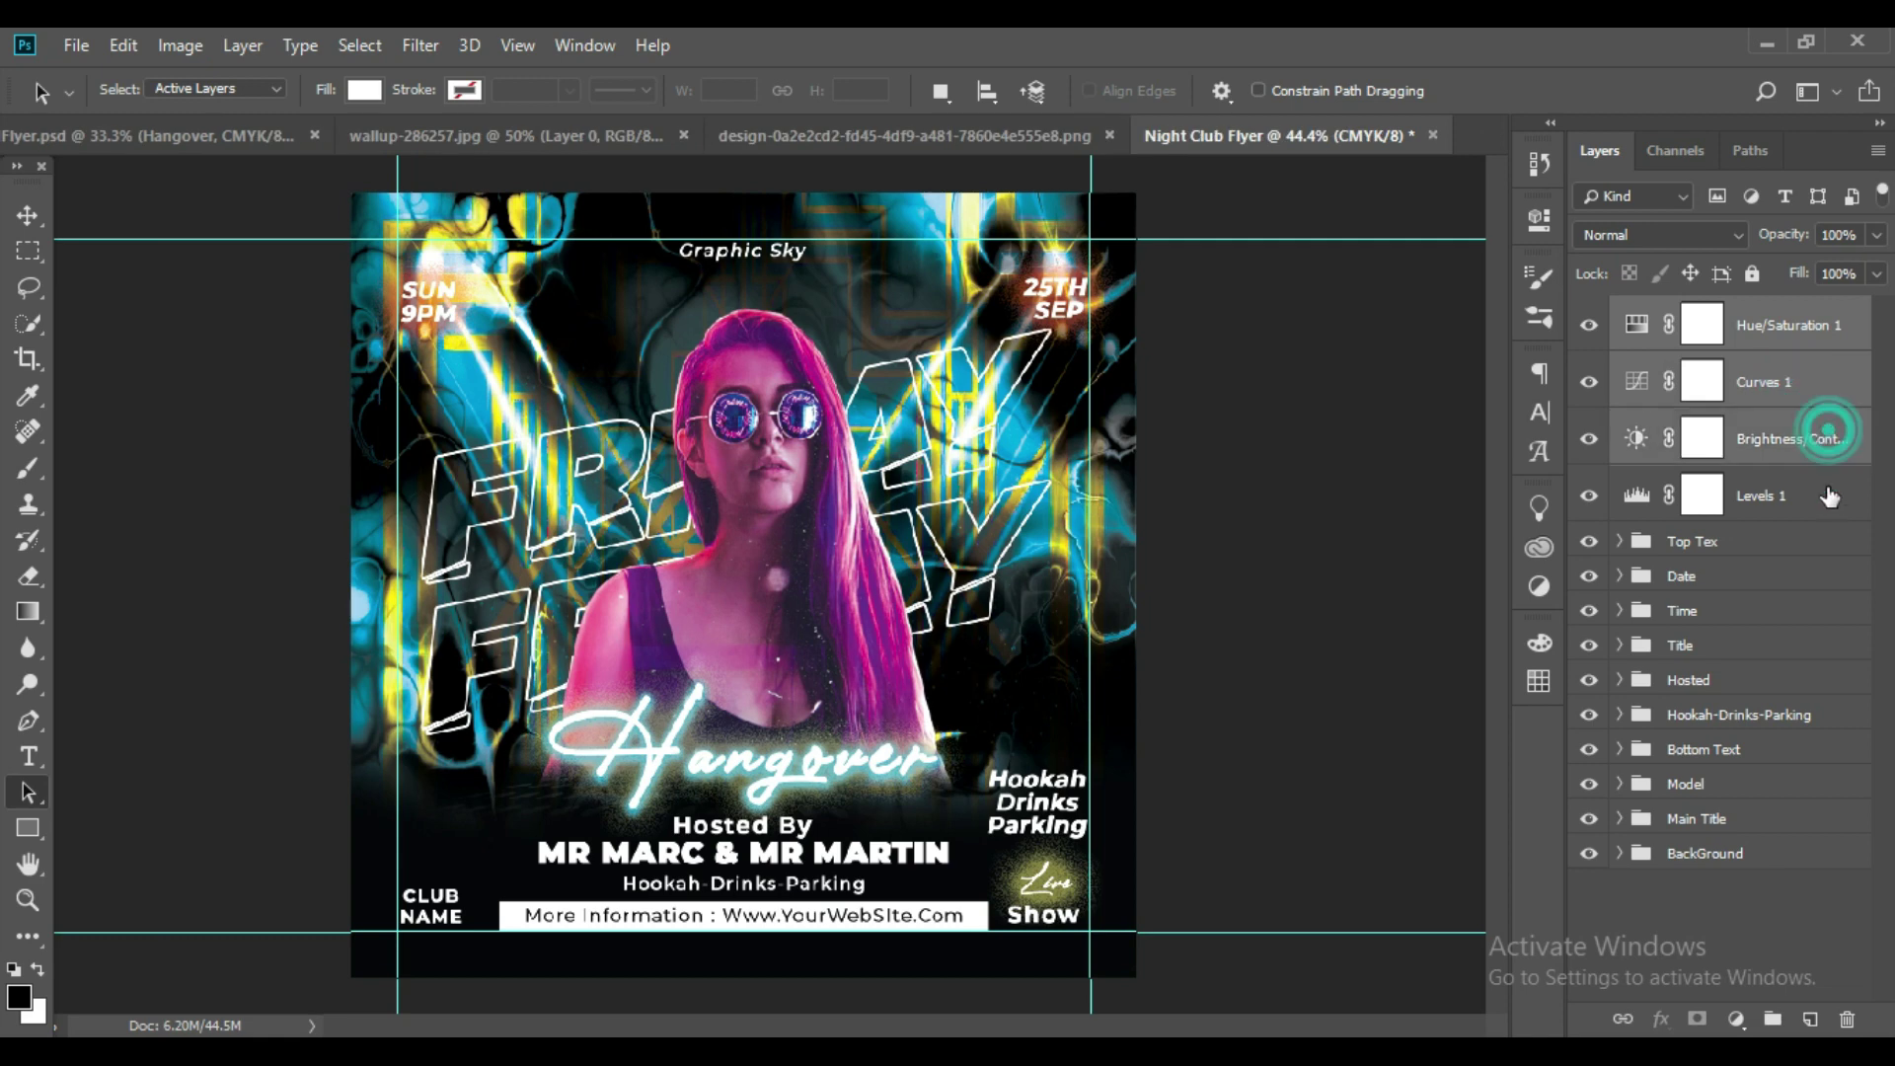
ctrl+click(1827, 496)
key(ctrl+g)
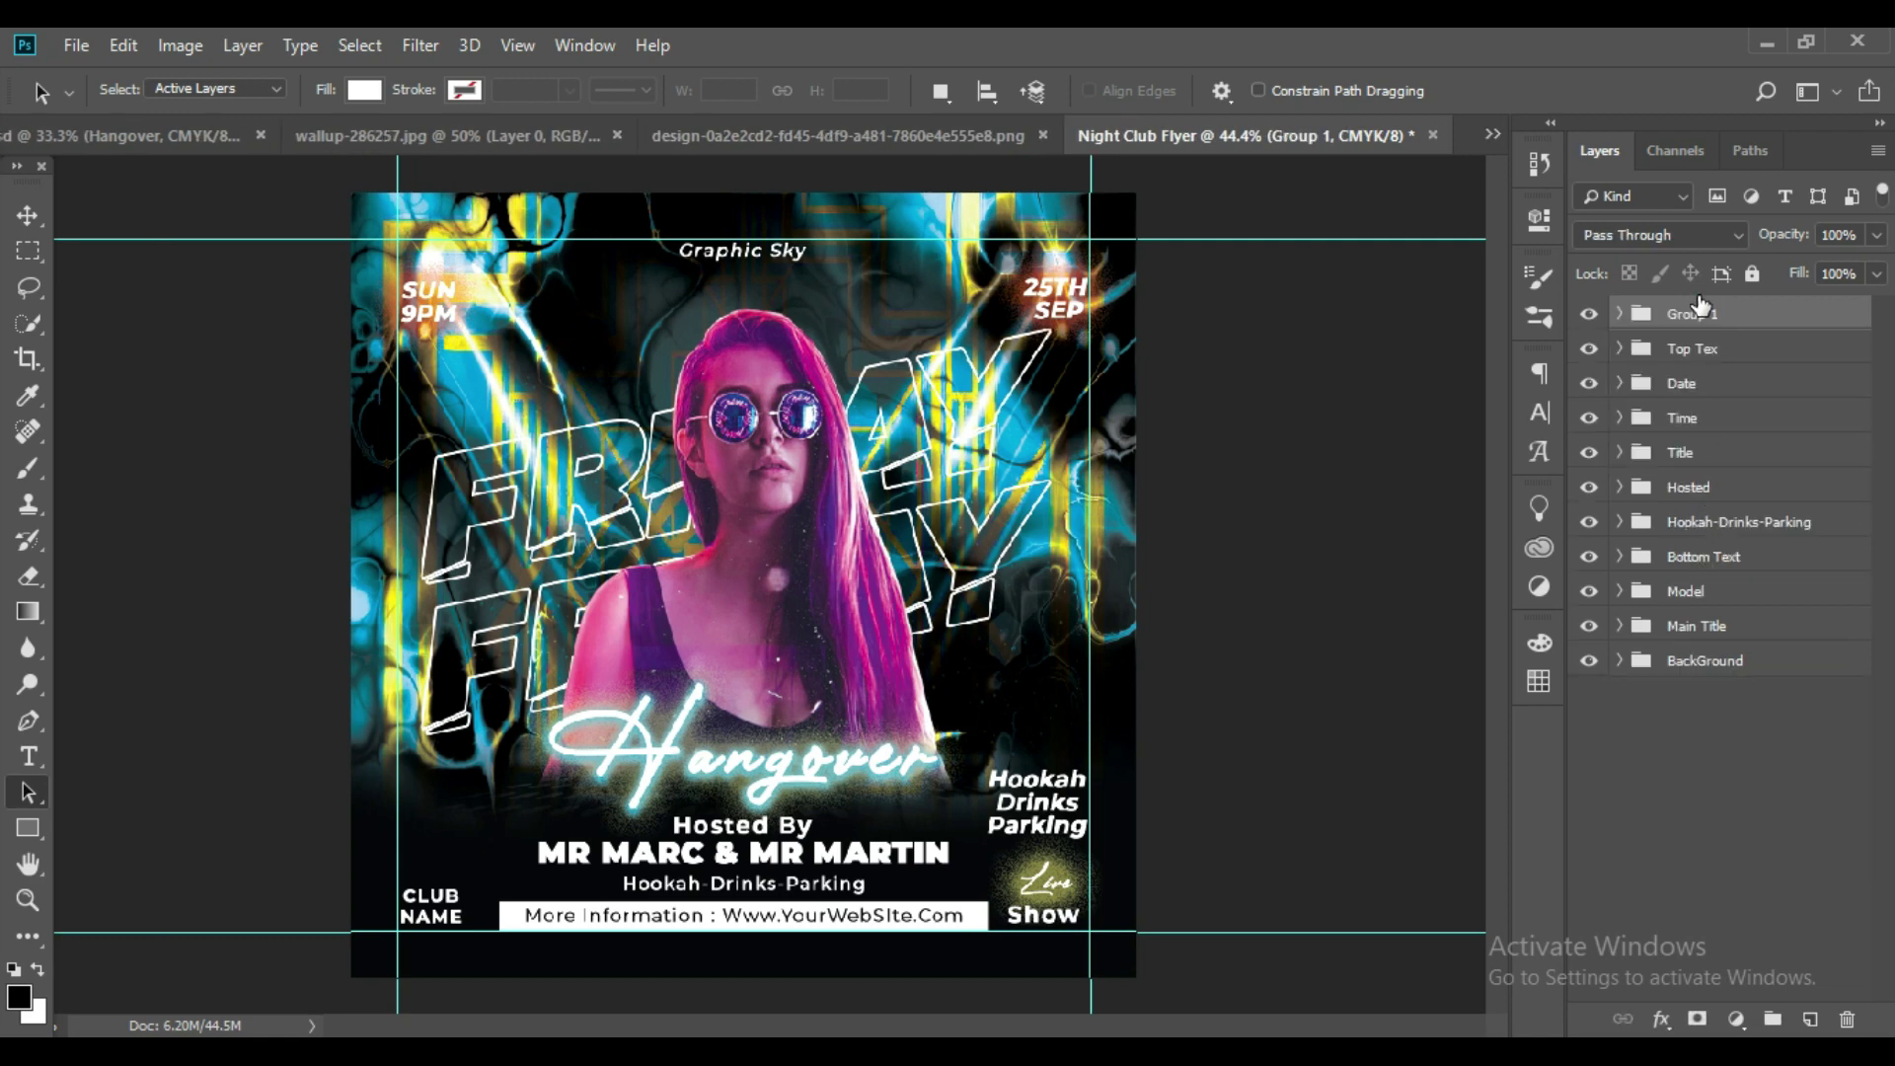
click(1699, 306)
double_click(1707, 314)
click(1708, 318)
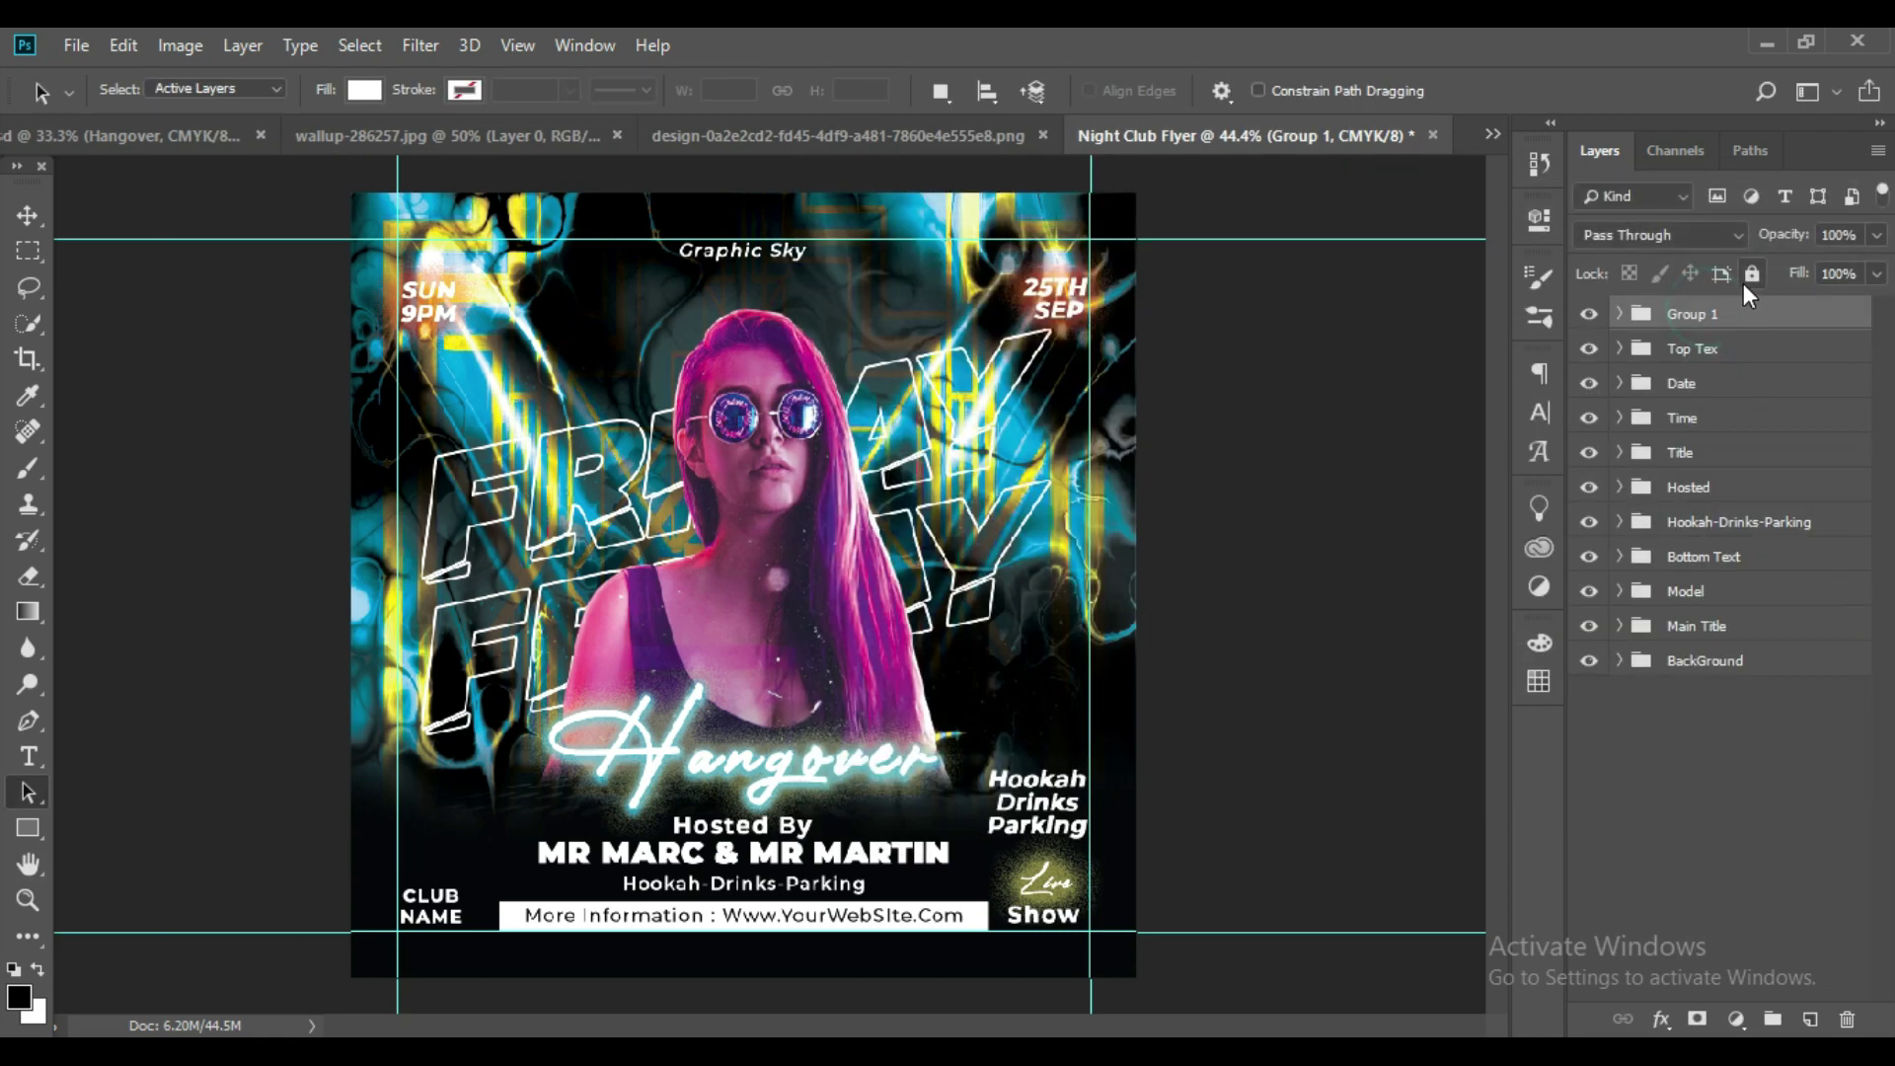
double_click(1695, 314)
text(Adjustme)
text(nt)
key(Return)
Group the Top Tex through Bottom Text folders into a group named Text.
click(1730, 346)
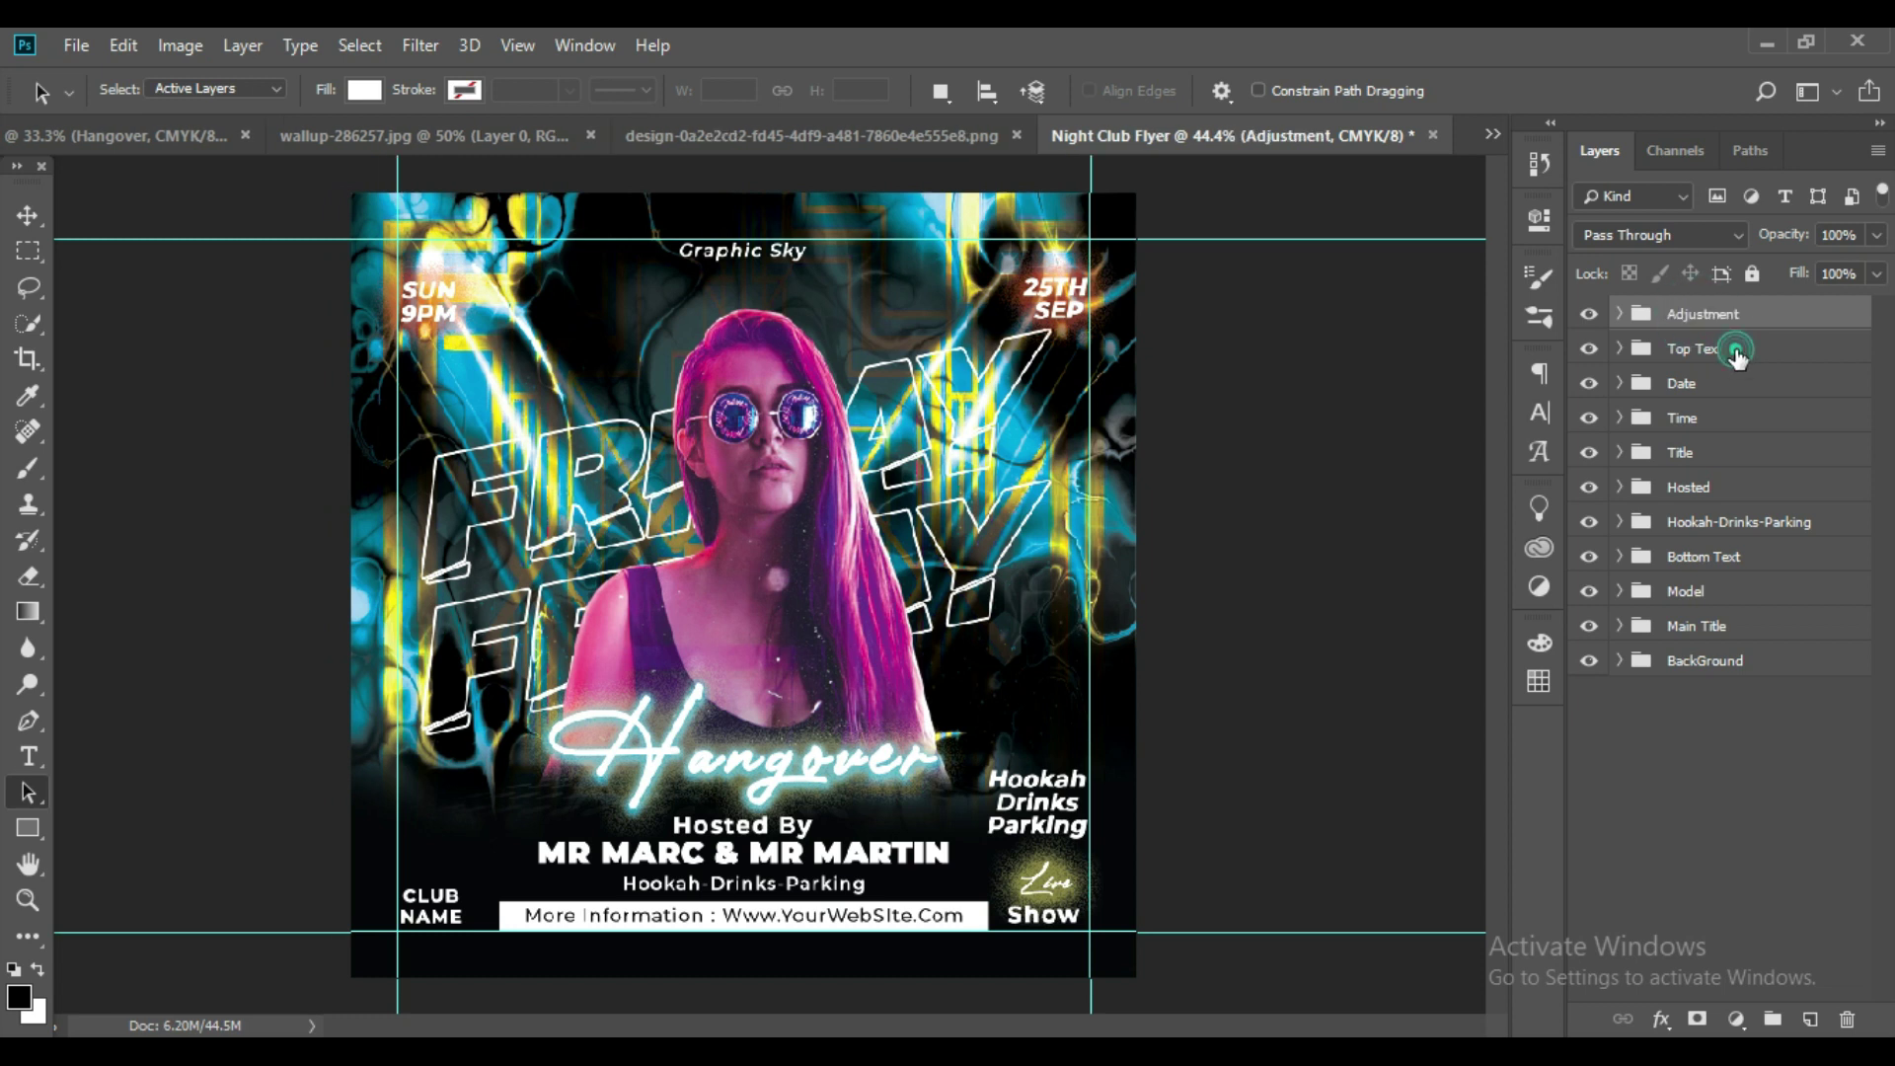
shift+click(1729, 384)
shift+click(1737, 417)
shift+click(1737, 452)
shift+click(1738, 486)
shift+click(1742, 521)
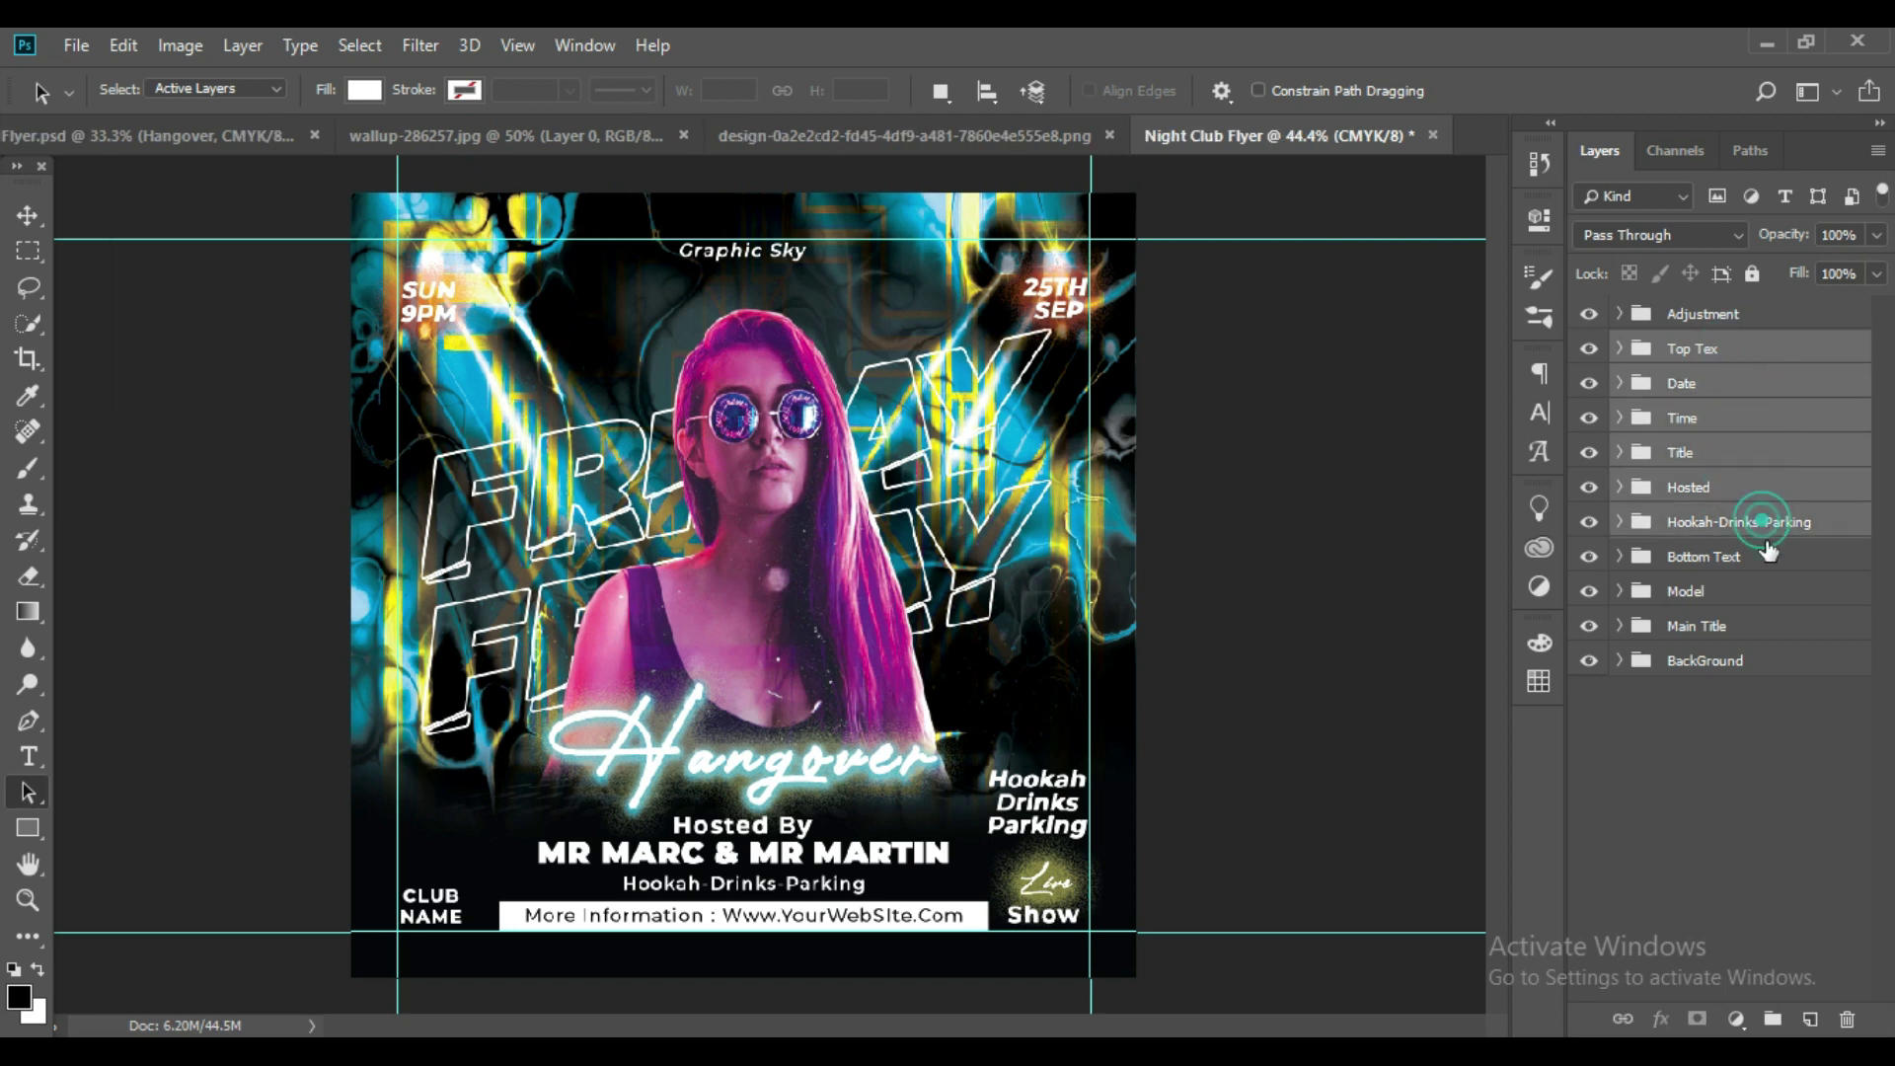
shift+click(1769, 561)
key(ctrl+g)
double_click(1707, 347)
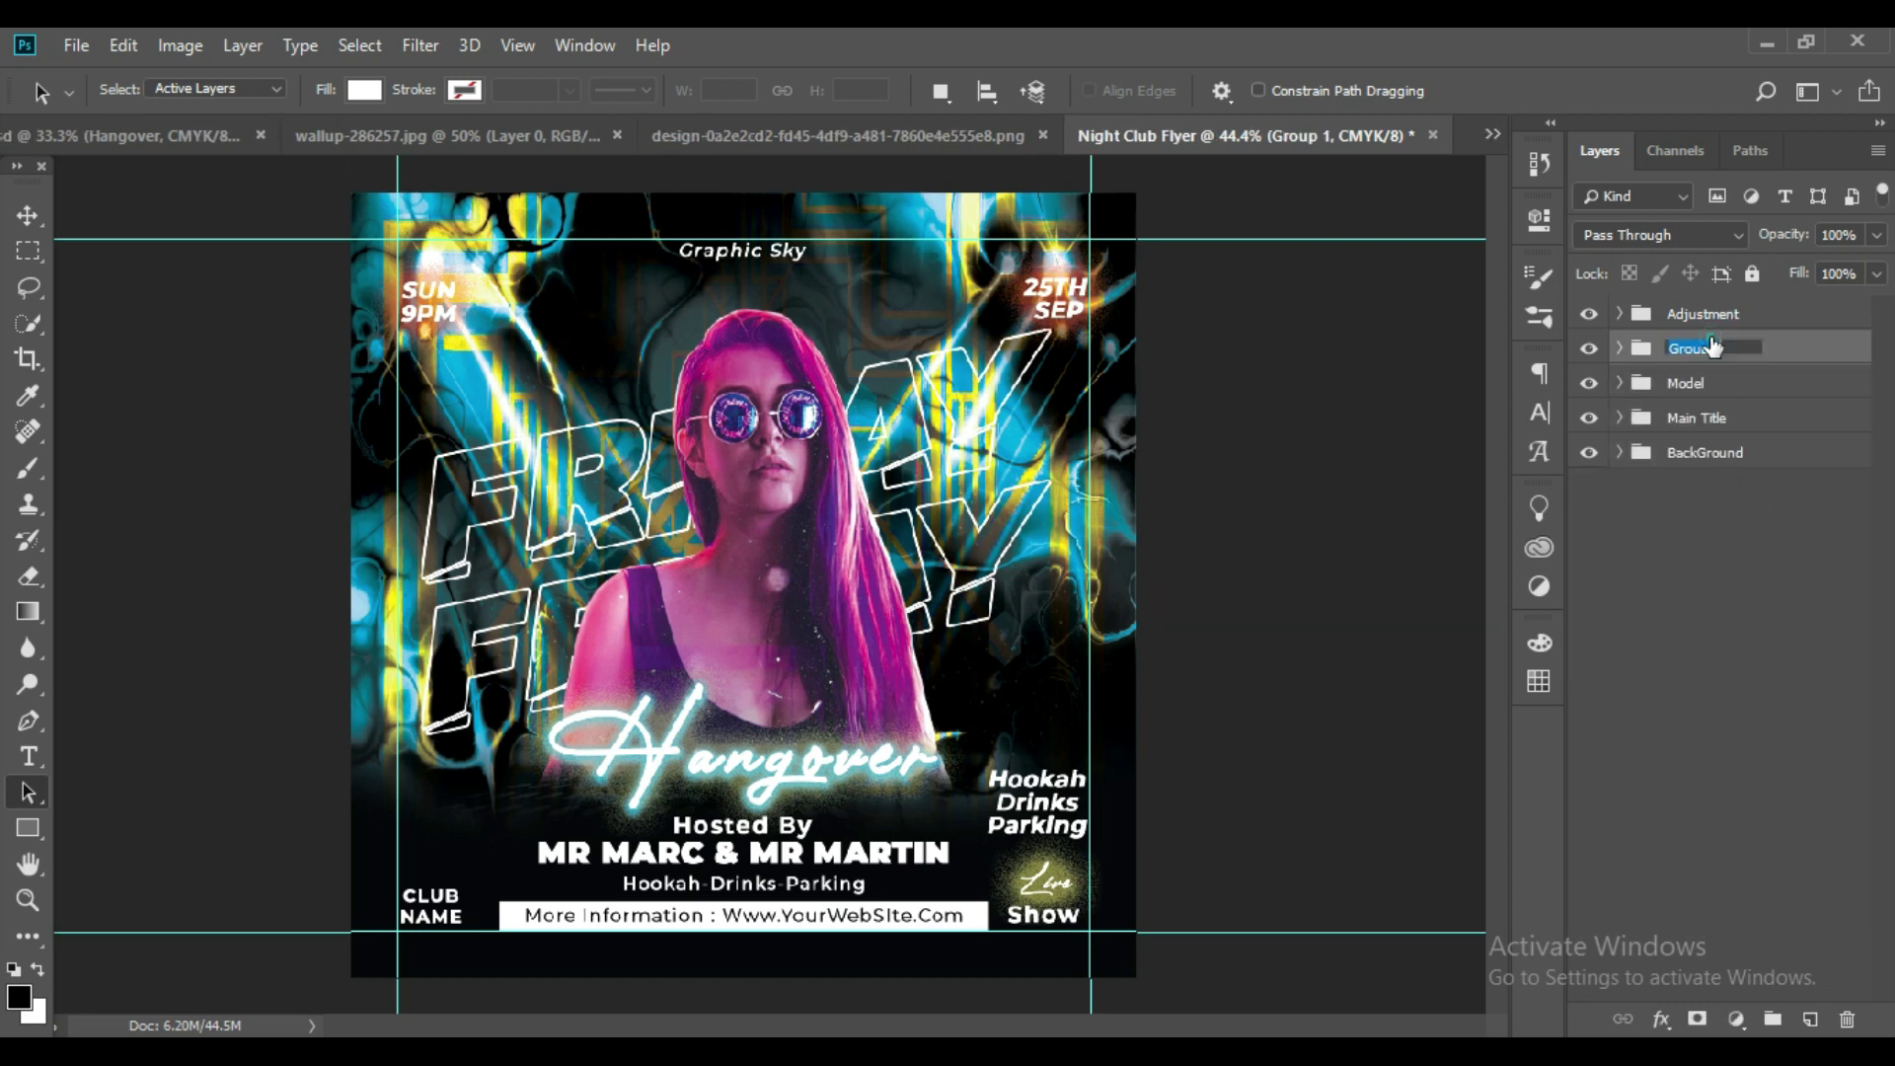
text(Text)
key(Return)
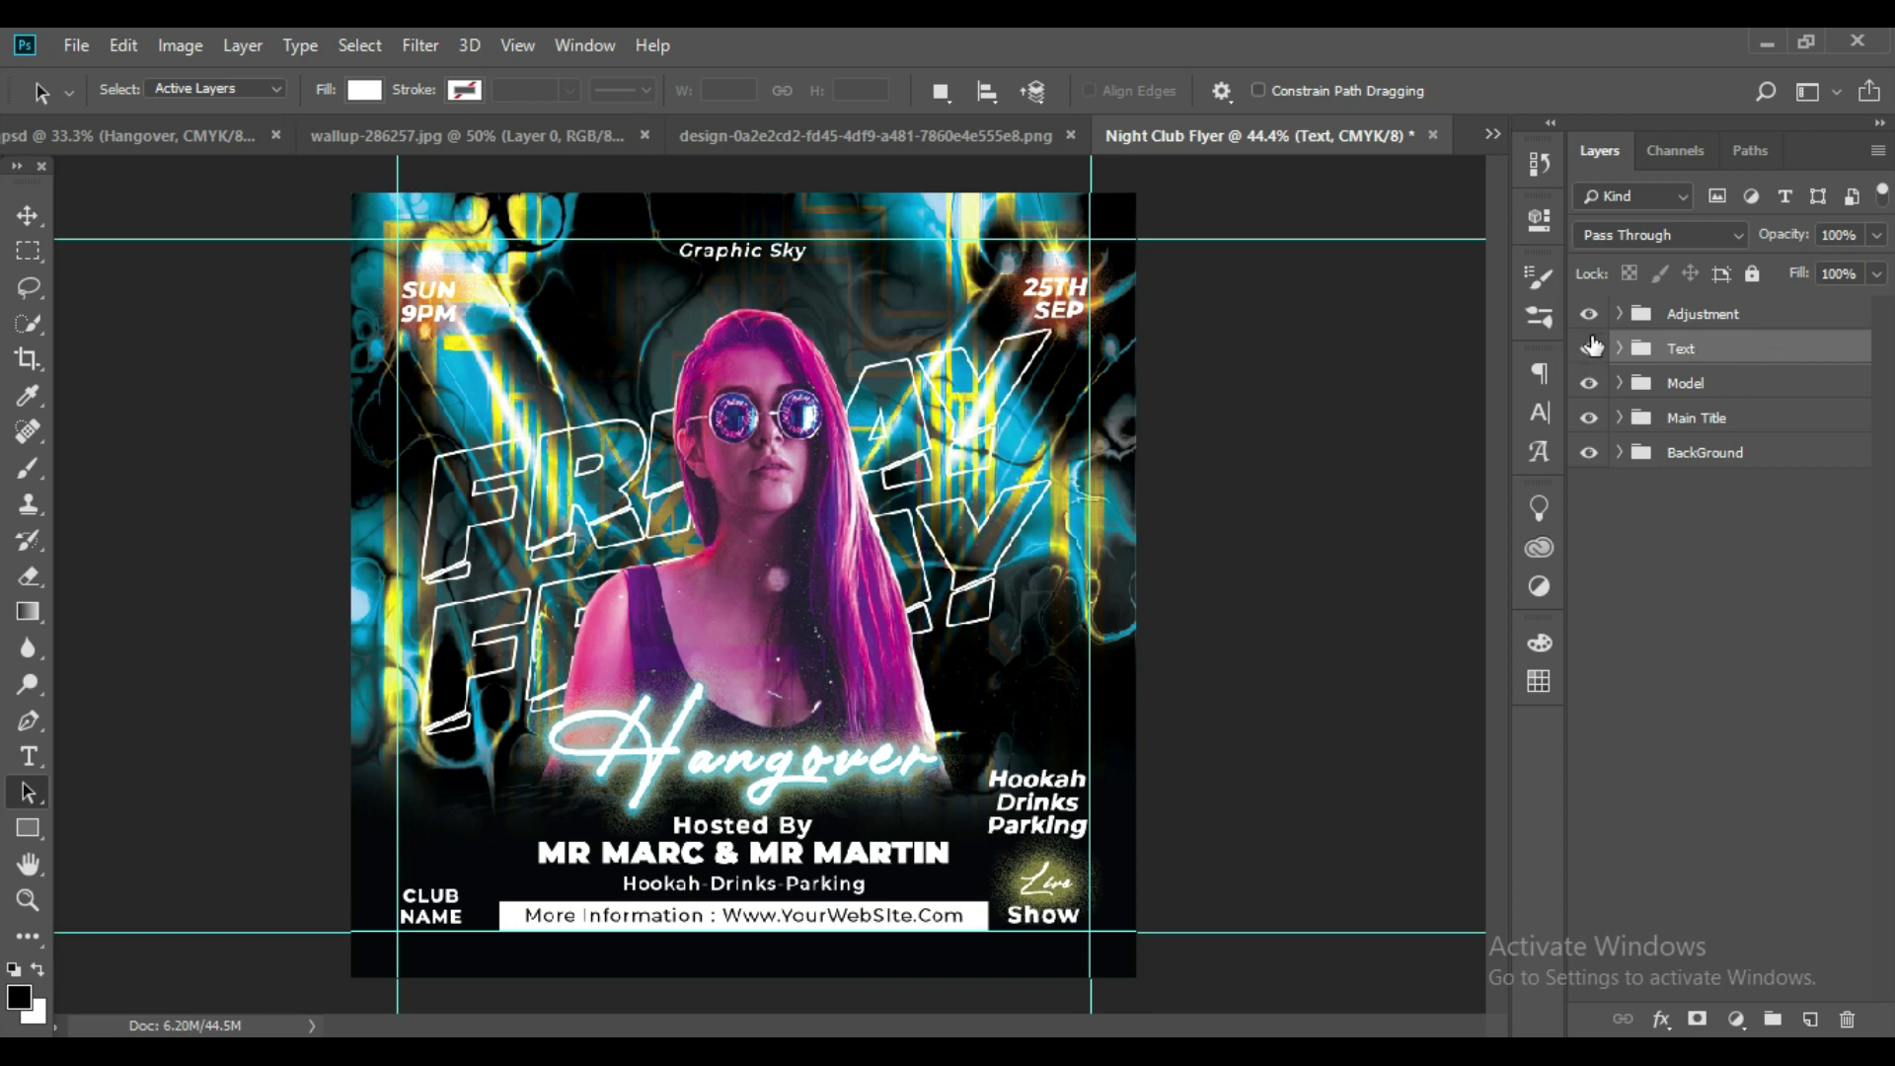
Label the groups by colour: Adjustment red, Text orange, Model yellow, Main Title green, BackGround blue.
right_click(1596, 315)
click(1629, 416)
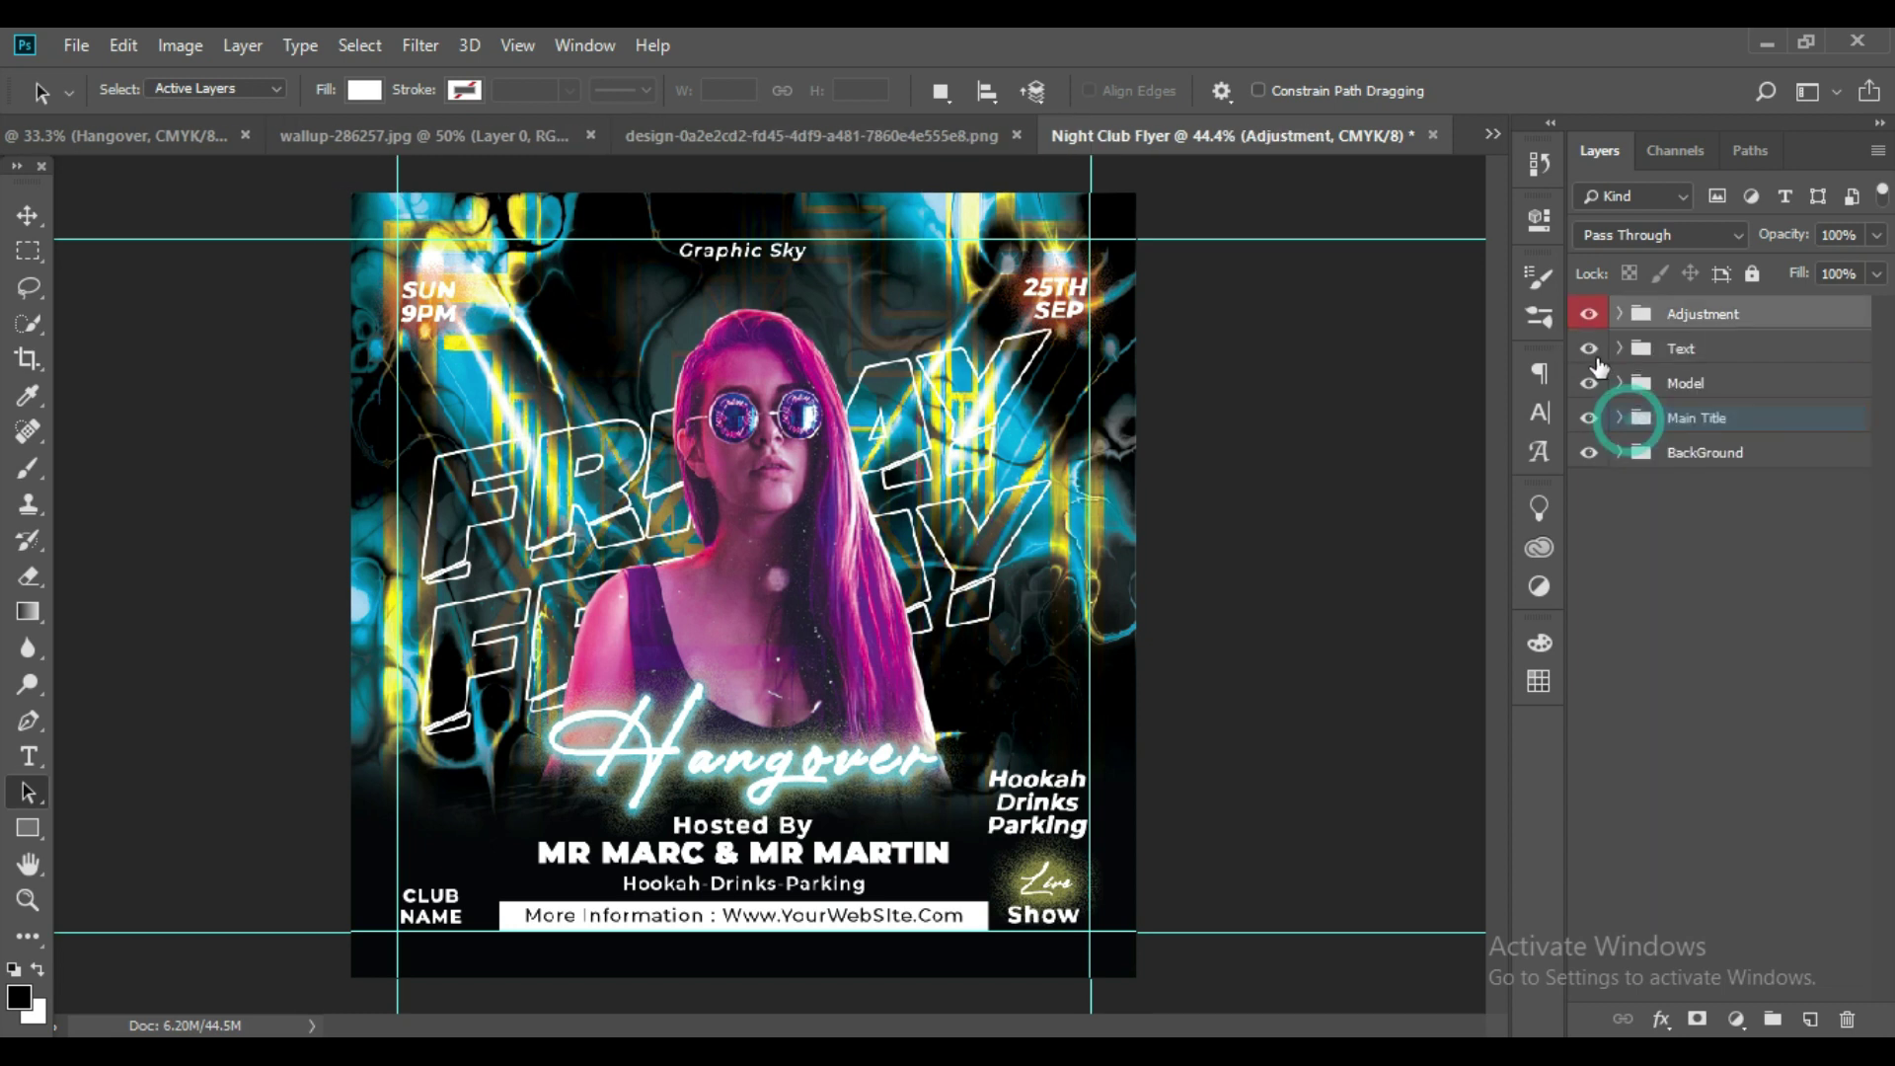
right_click(1596, 361)
click(1658, 478)
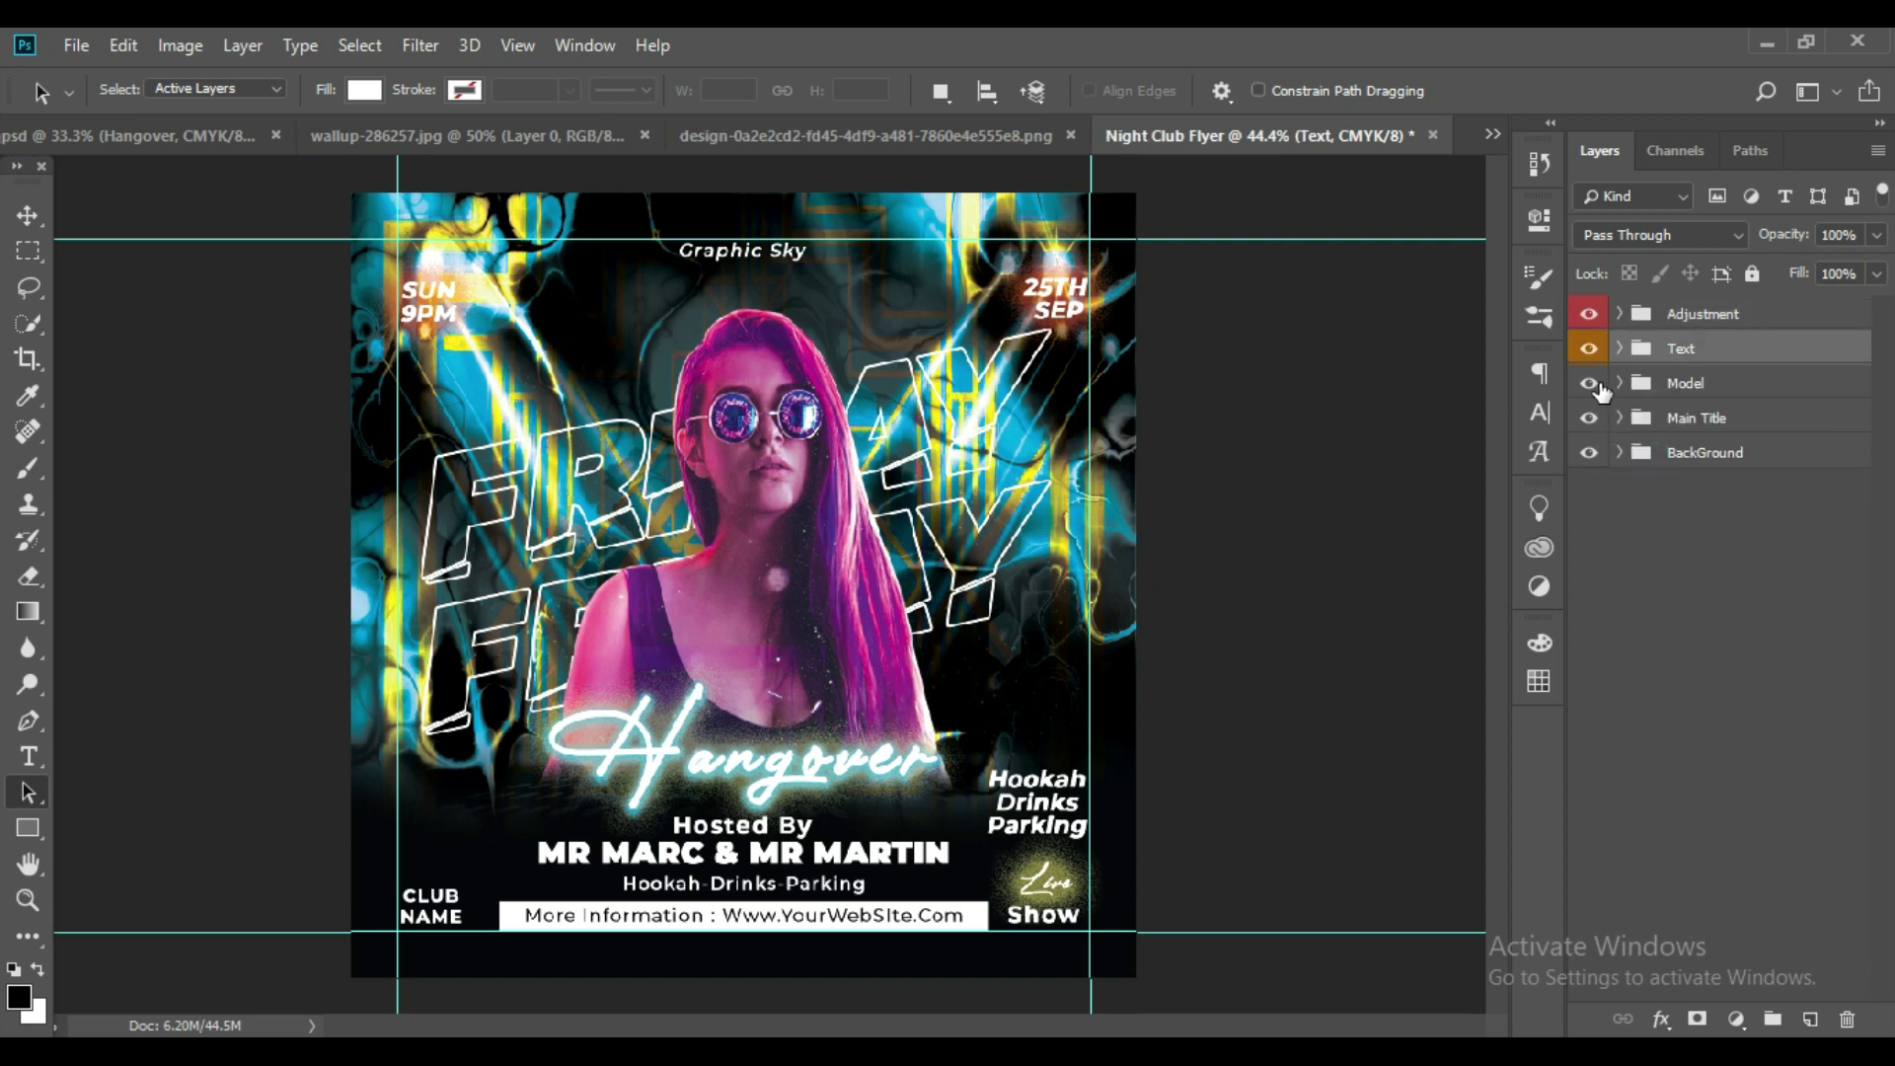
right_click(1600, 393)
click(1658, 537)
right_click(1591, 417)
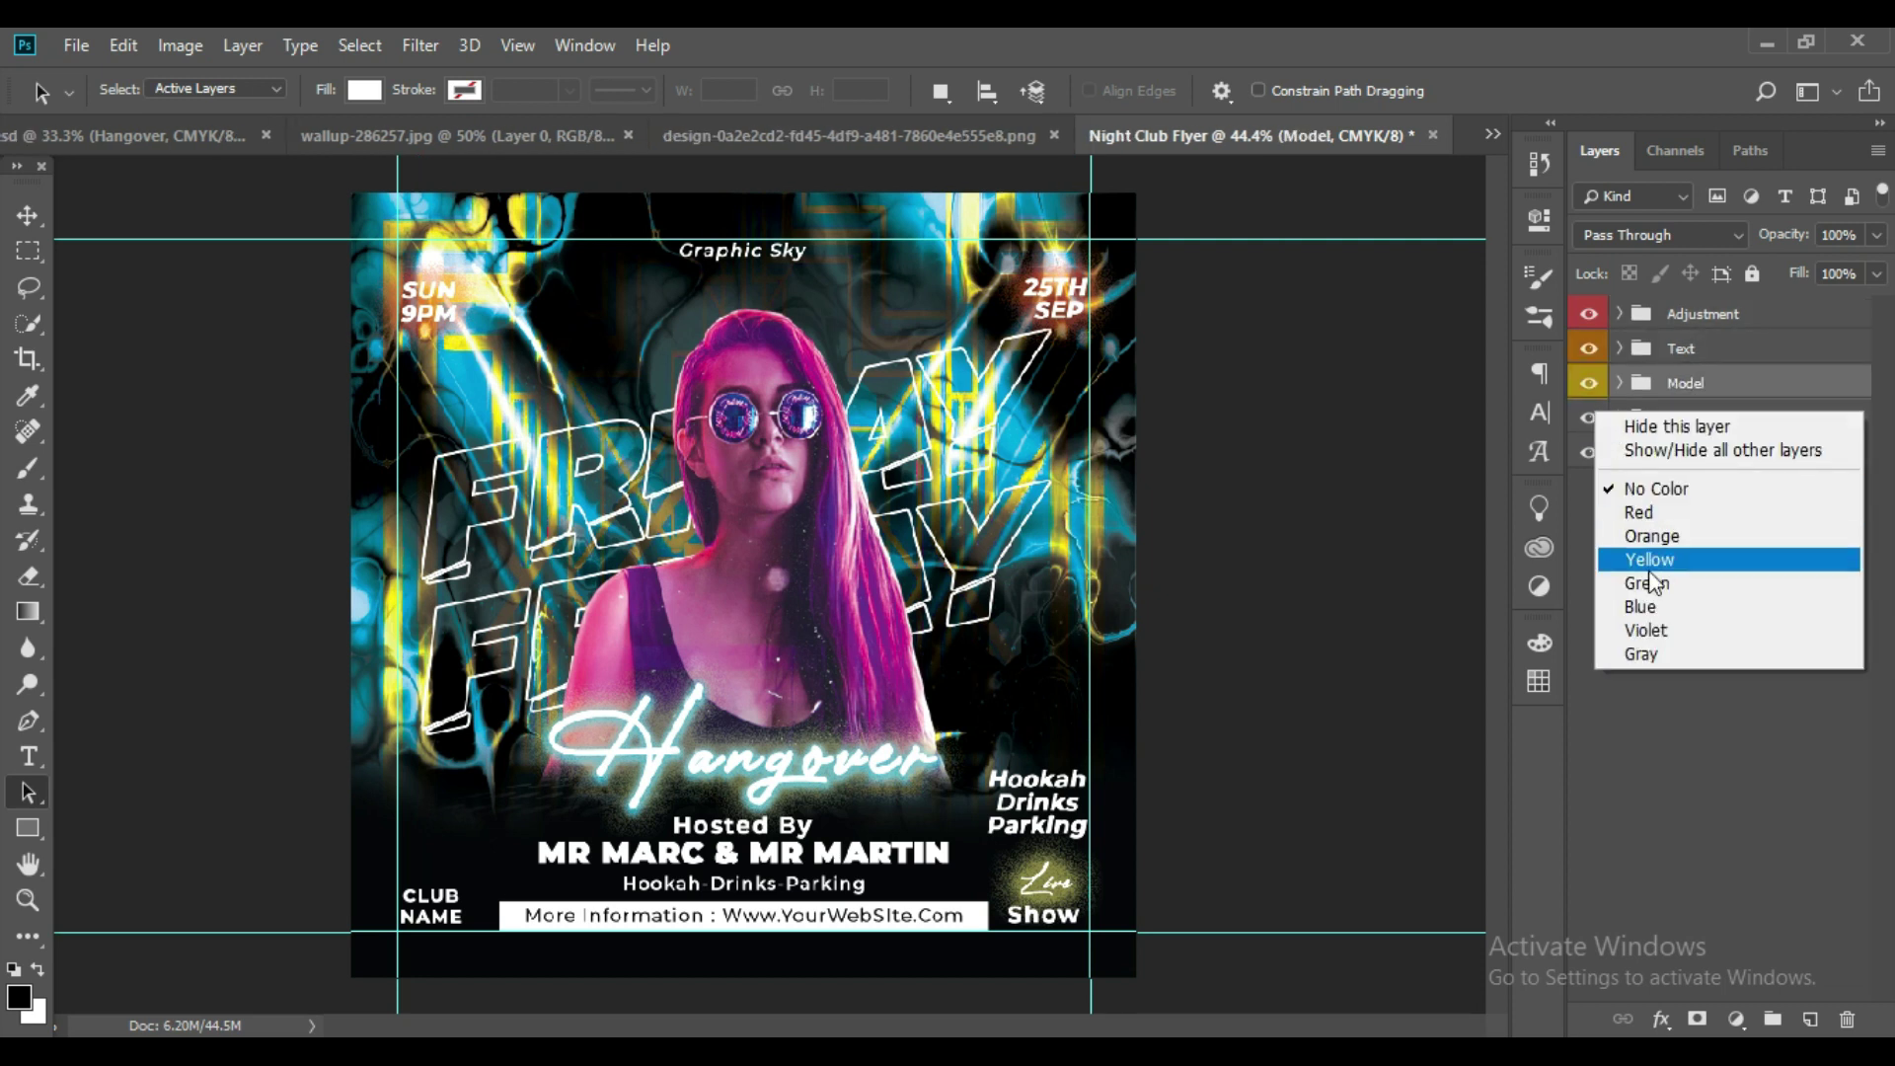
click(1648, 583)
right_click(1591, 423)
right_click(1577, 448)
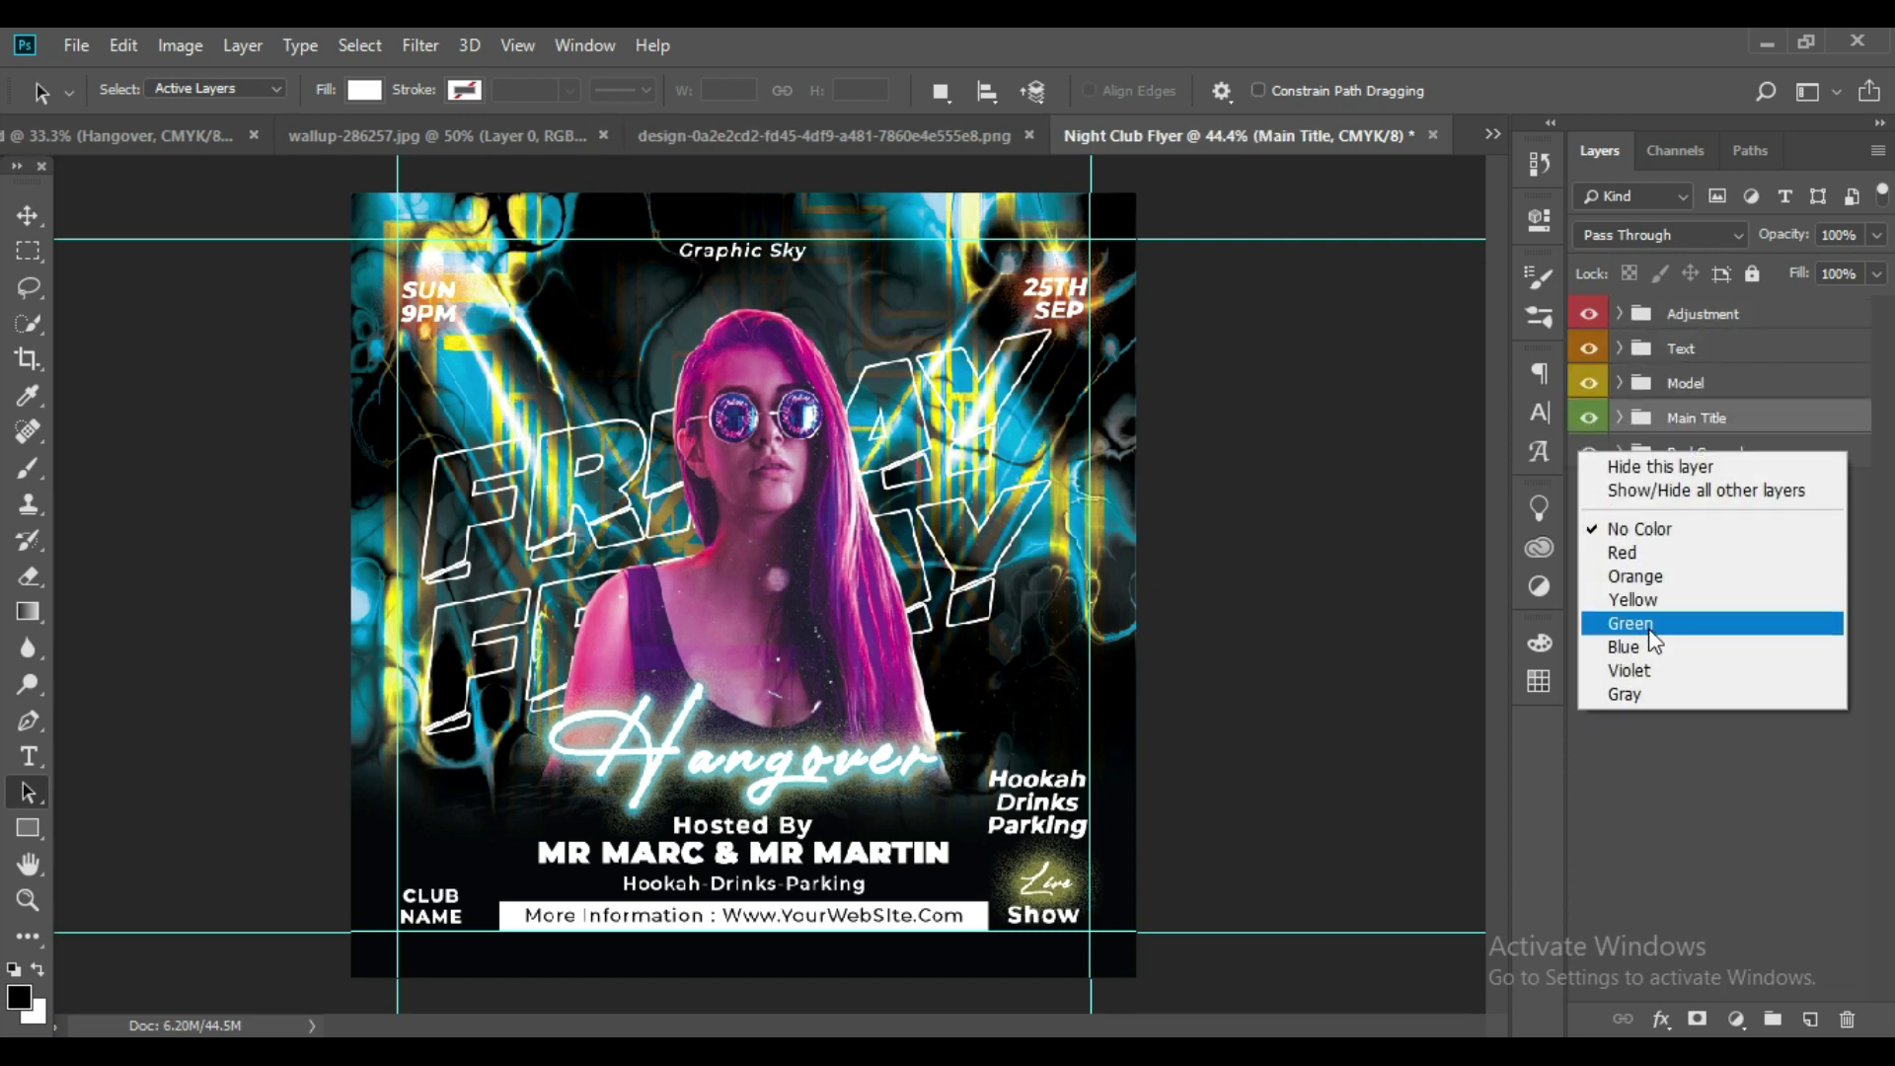
click(1650, 648)
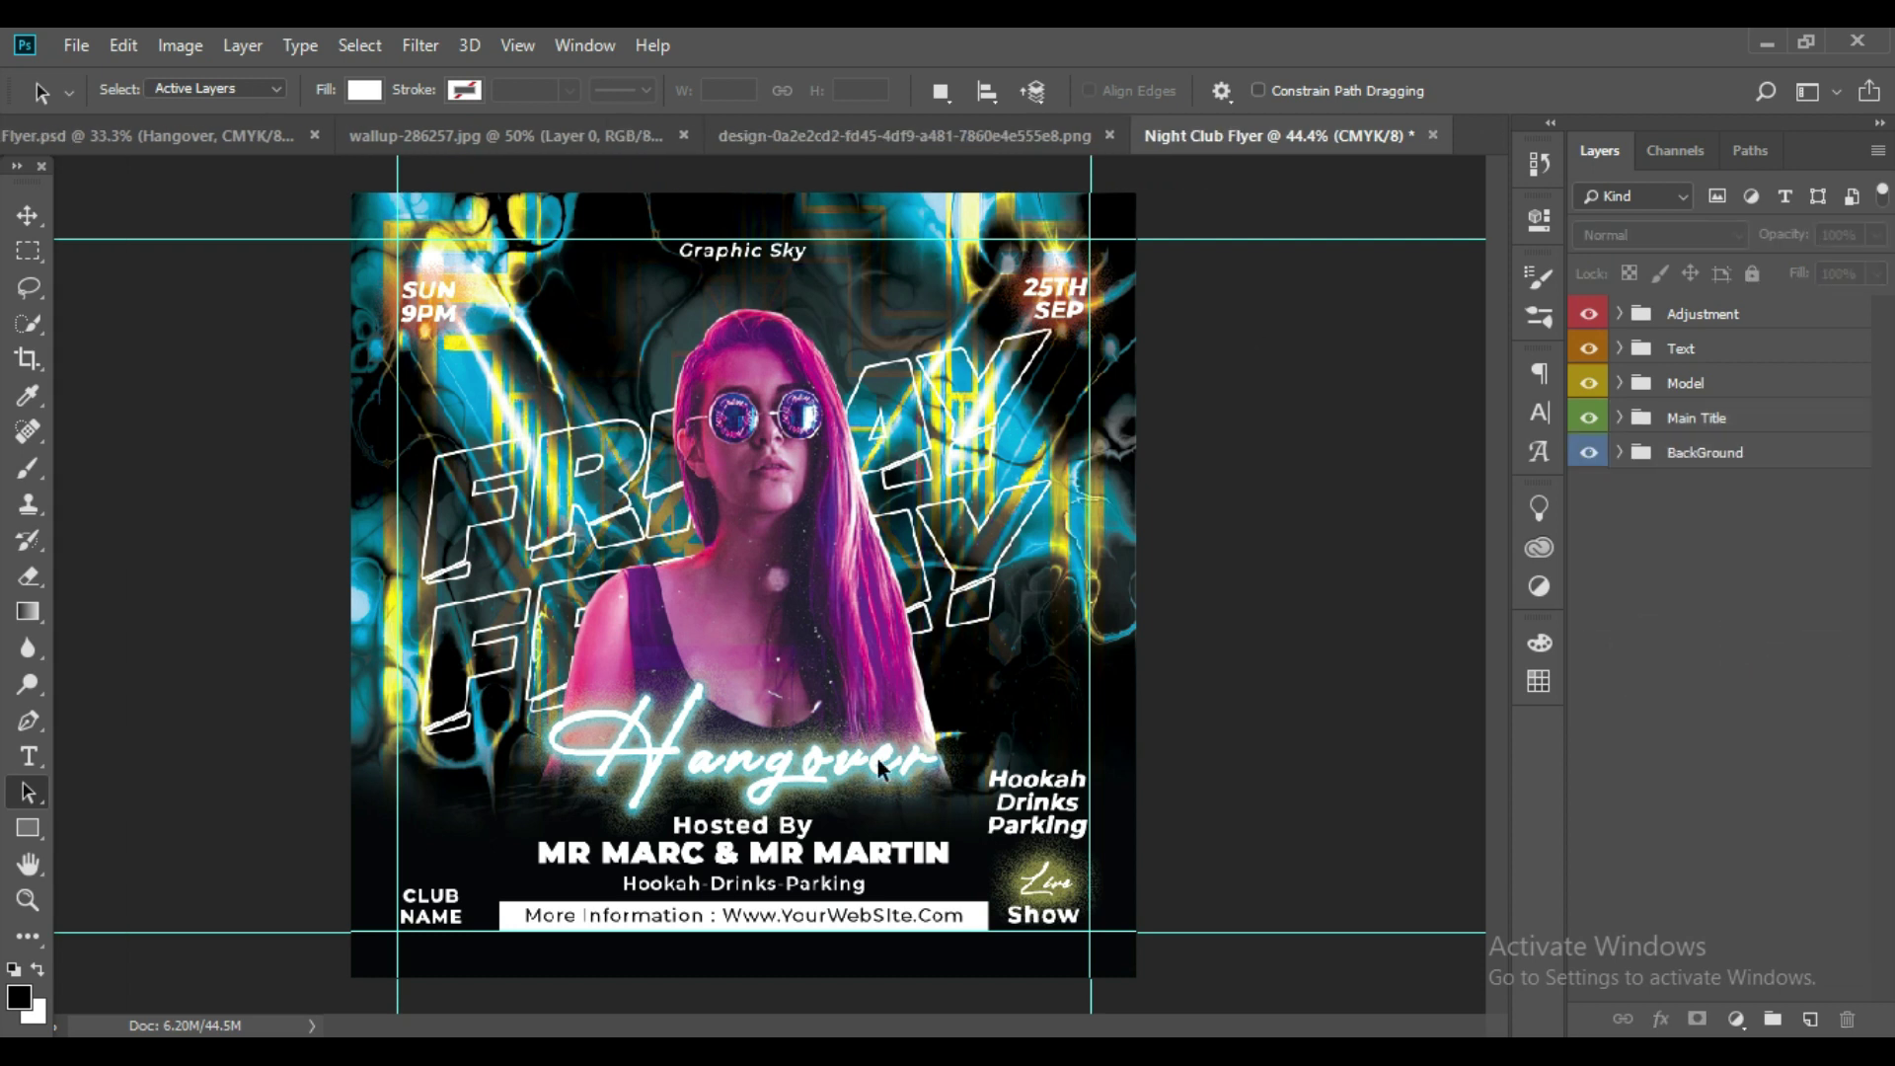